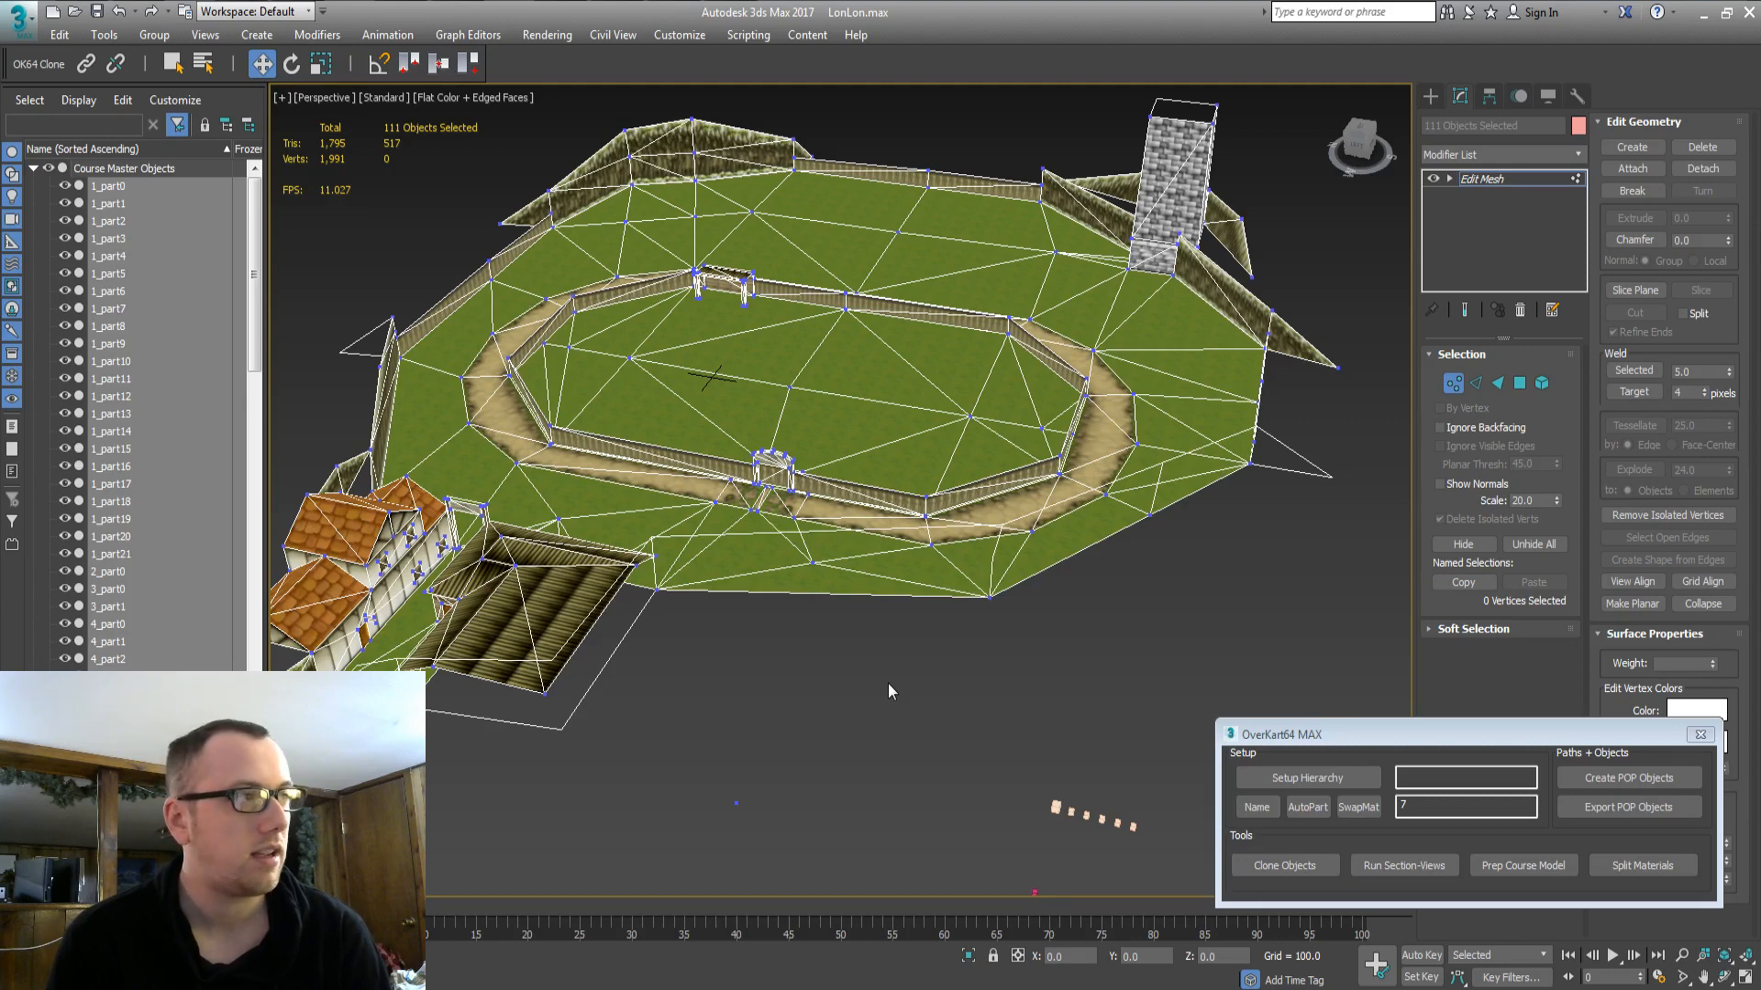
Collapse Course Master Objects and Section 1, then clear the selection and leave mesh editing.
click(33, 169)
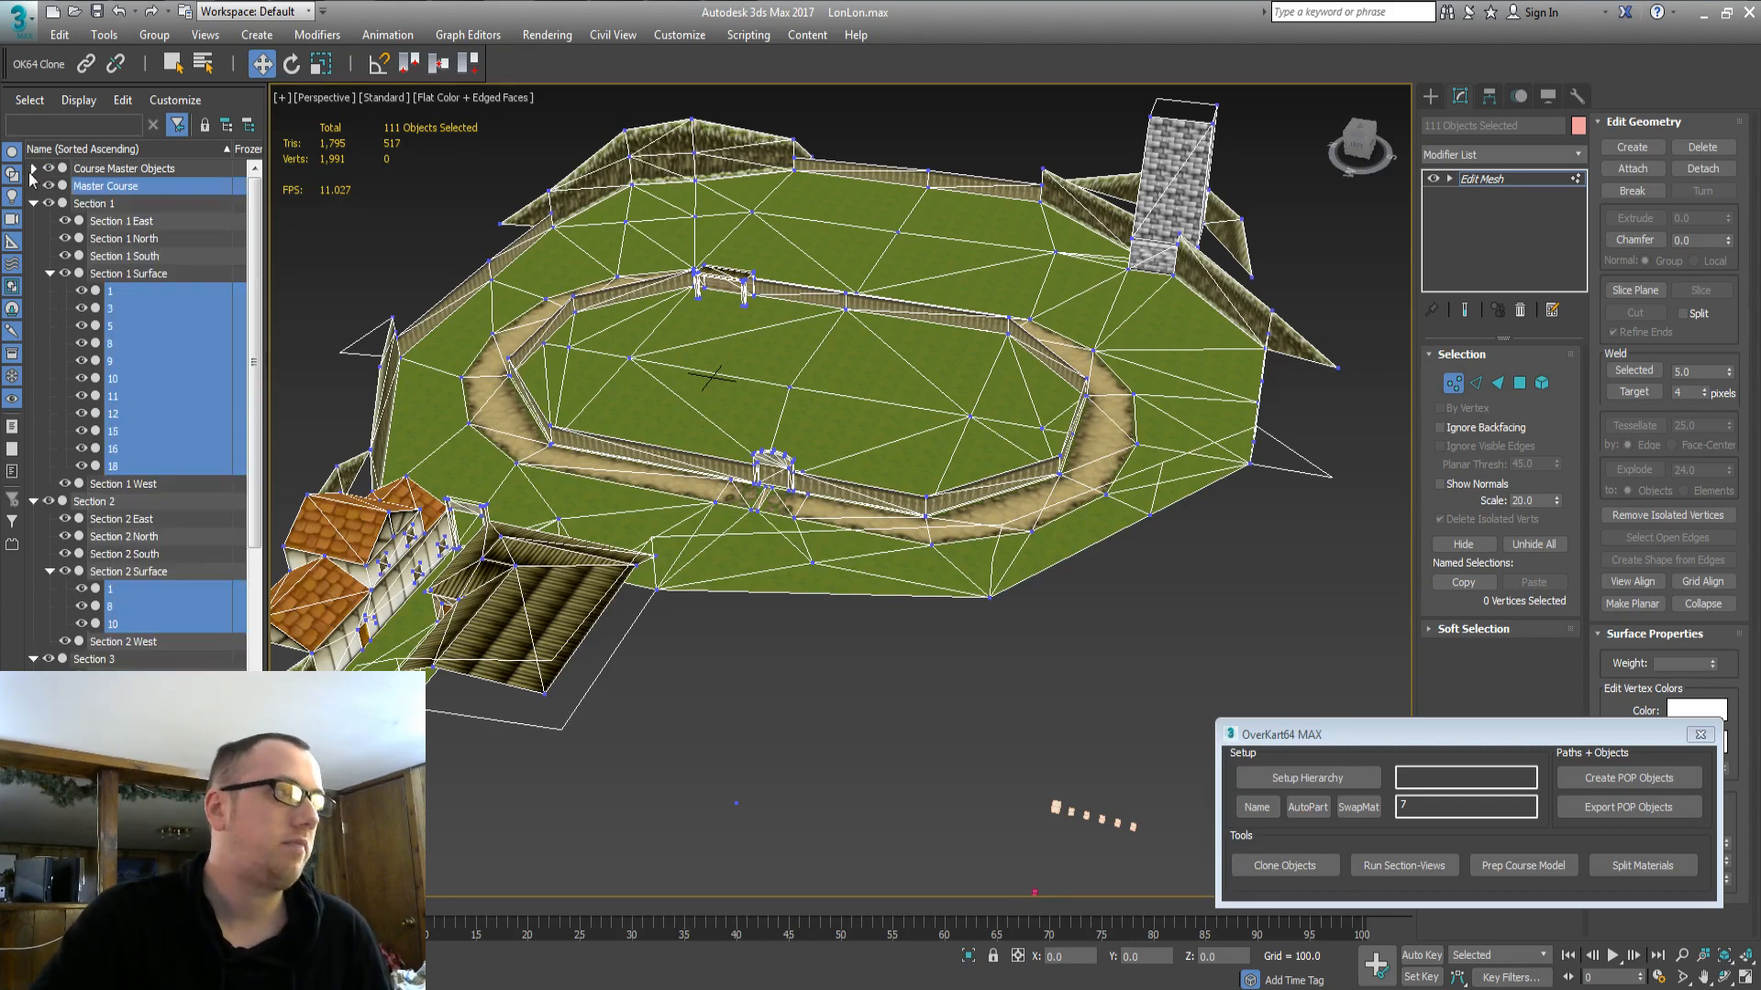
click(33, 202)
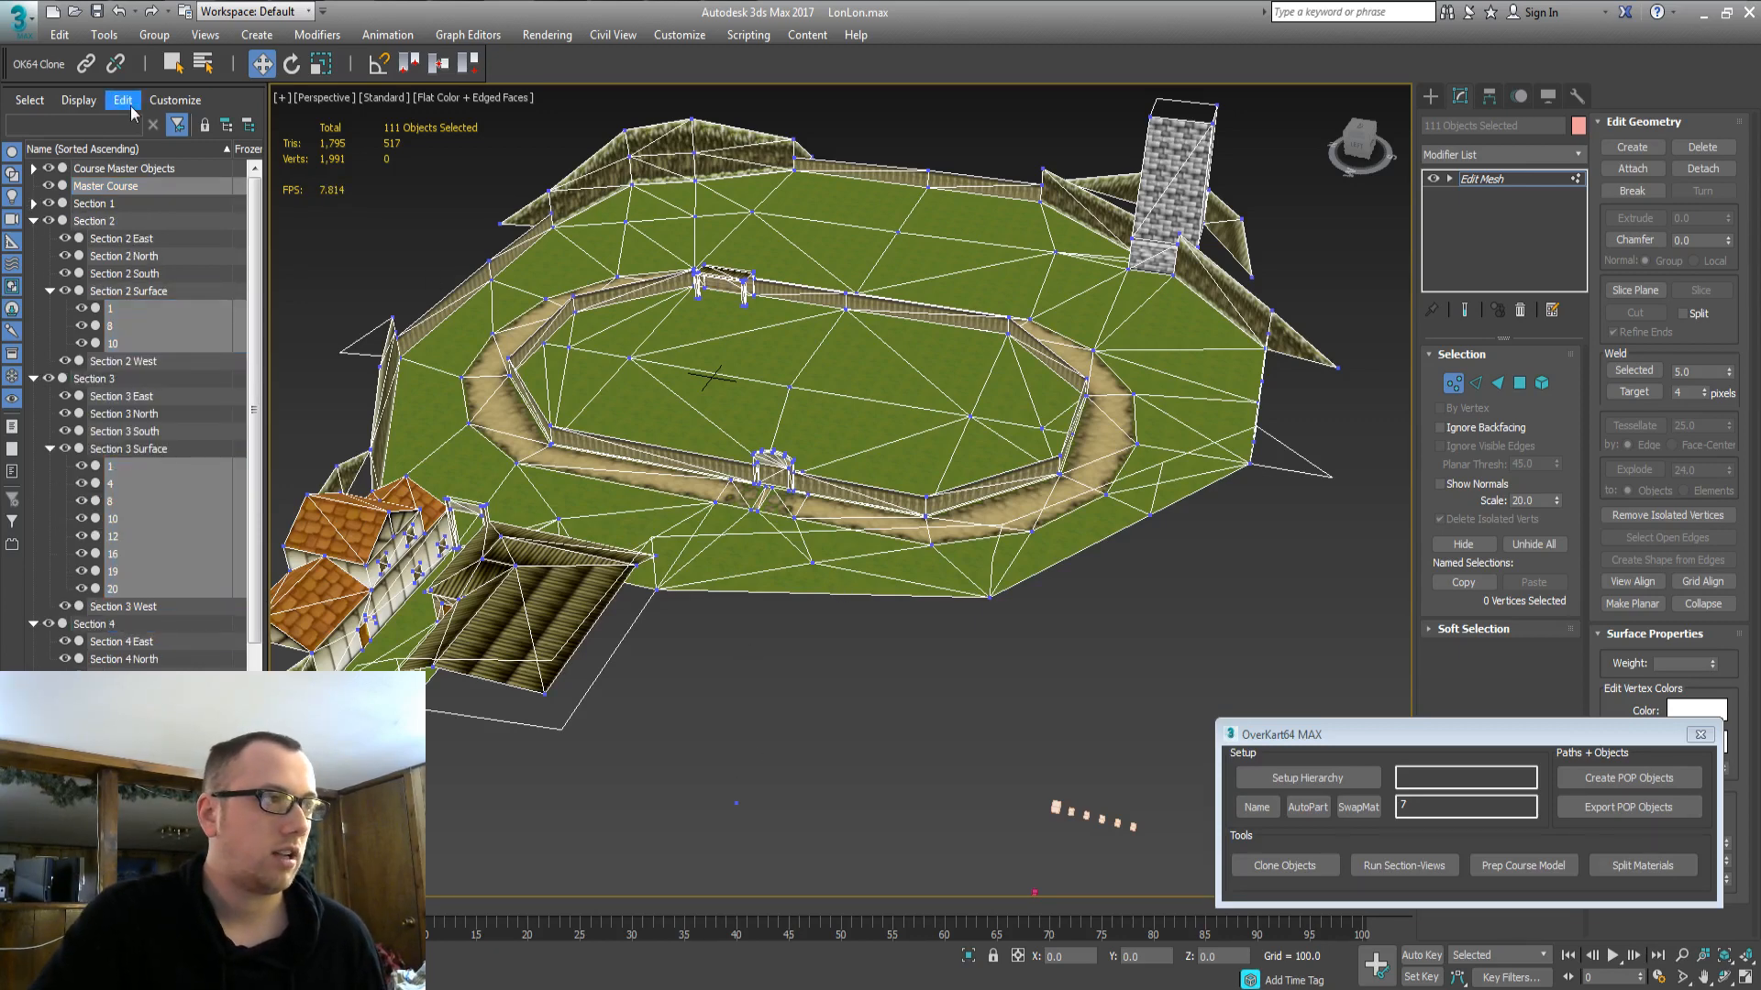
click(124, 185)
Expand Section 1 to review the Section 1 Surface parts, then collapse back to top level.
click(33, 169)
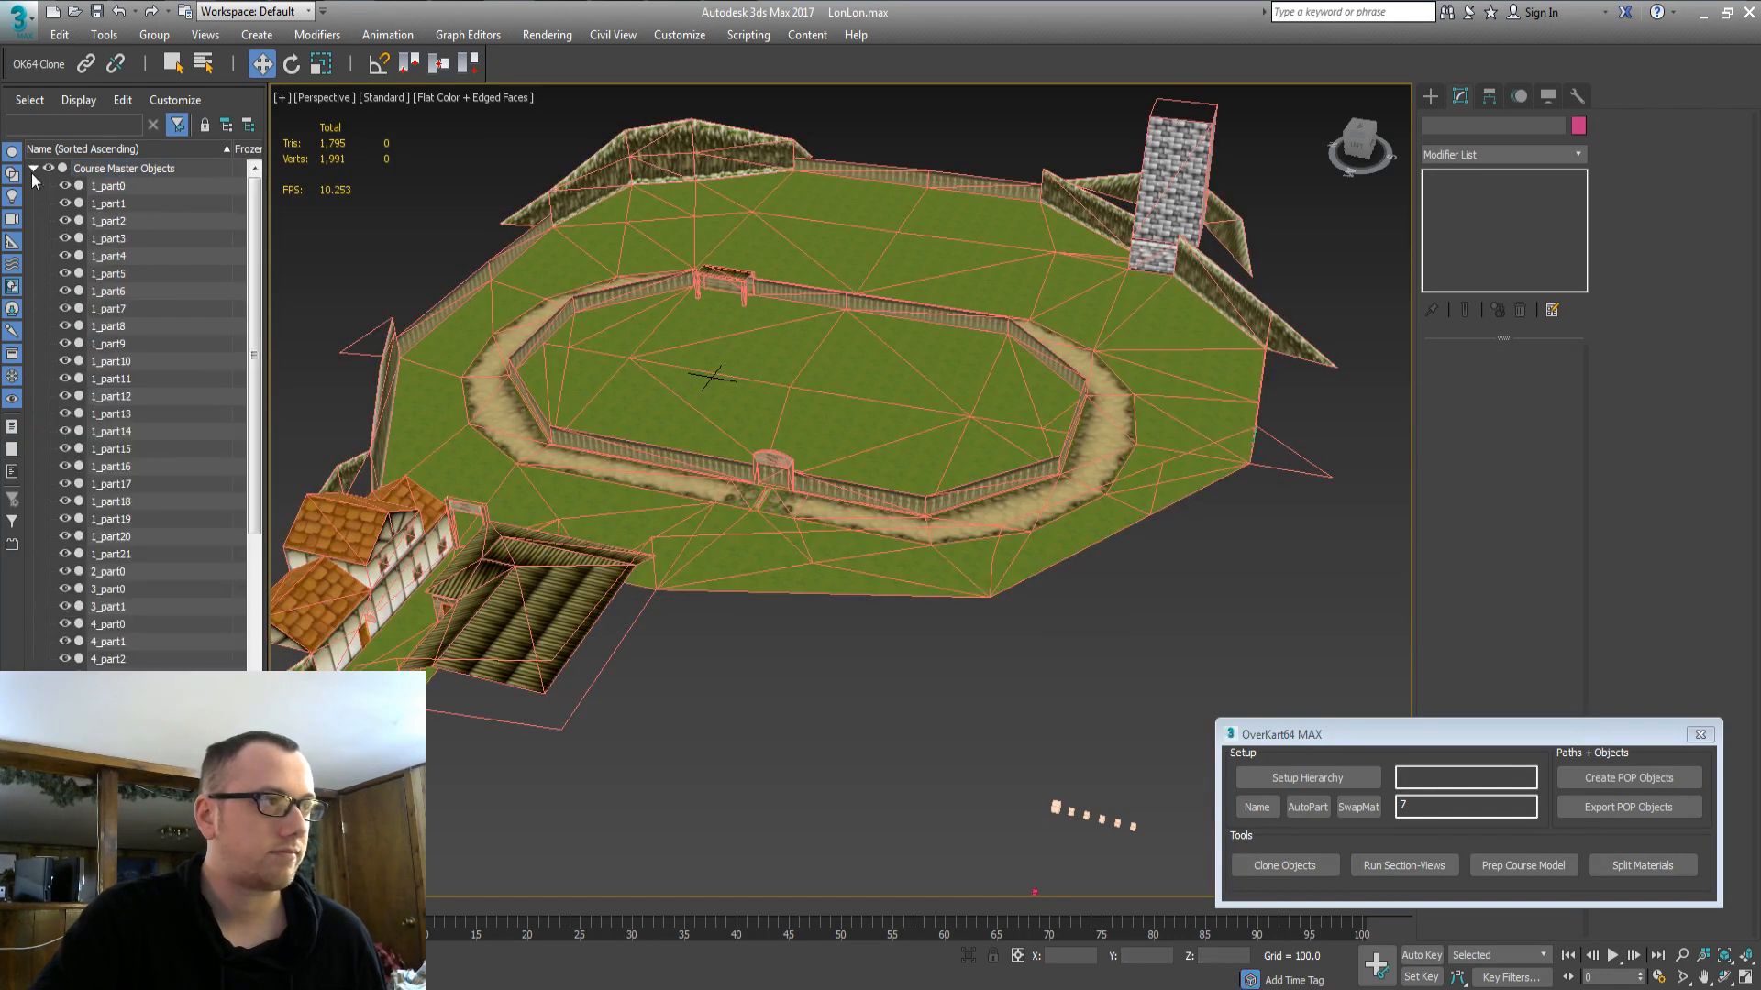
click(32, 170)
click(34, 203)
click(50, 273)
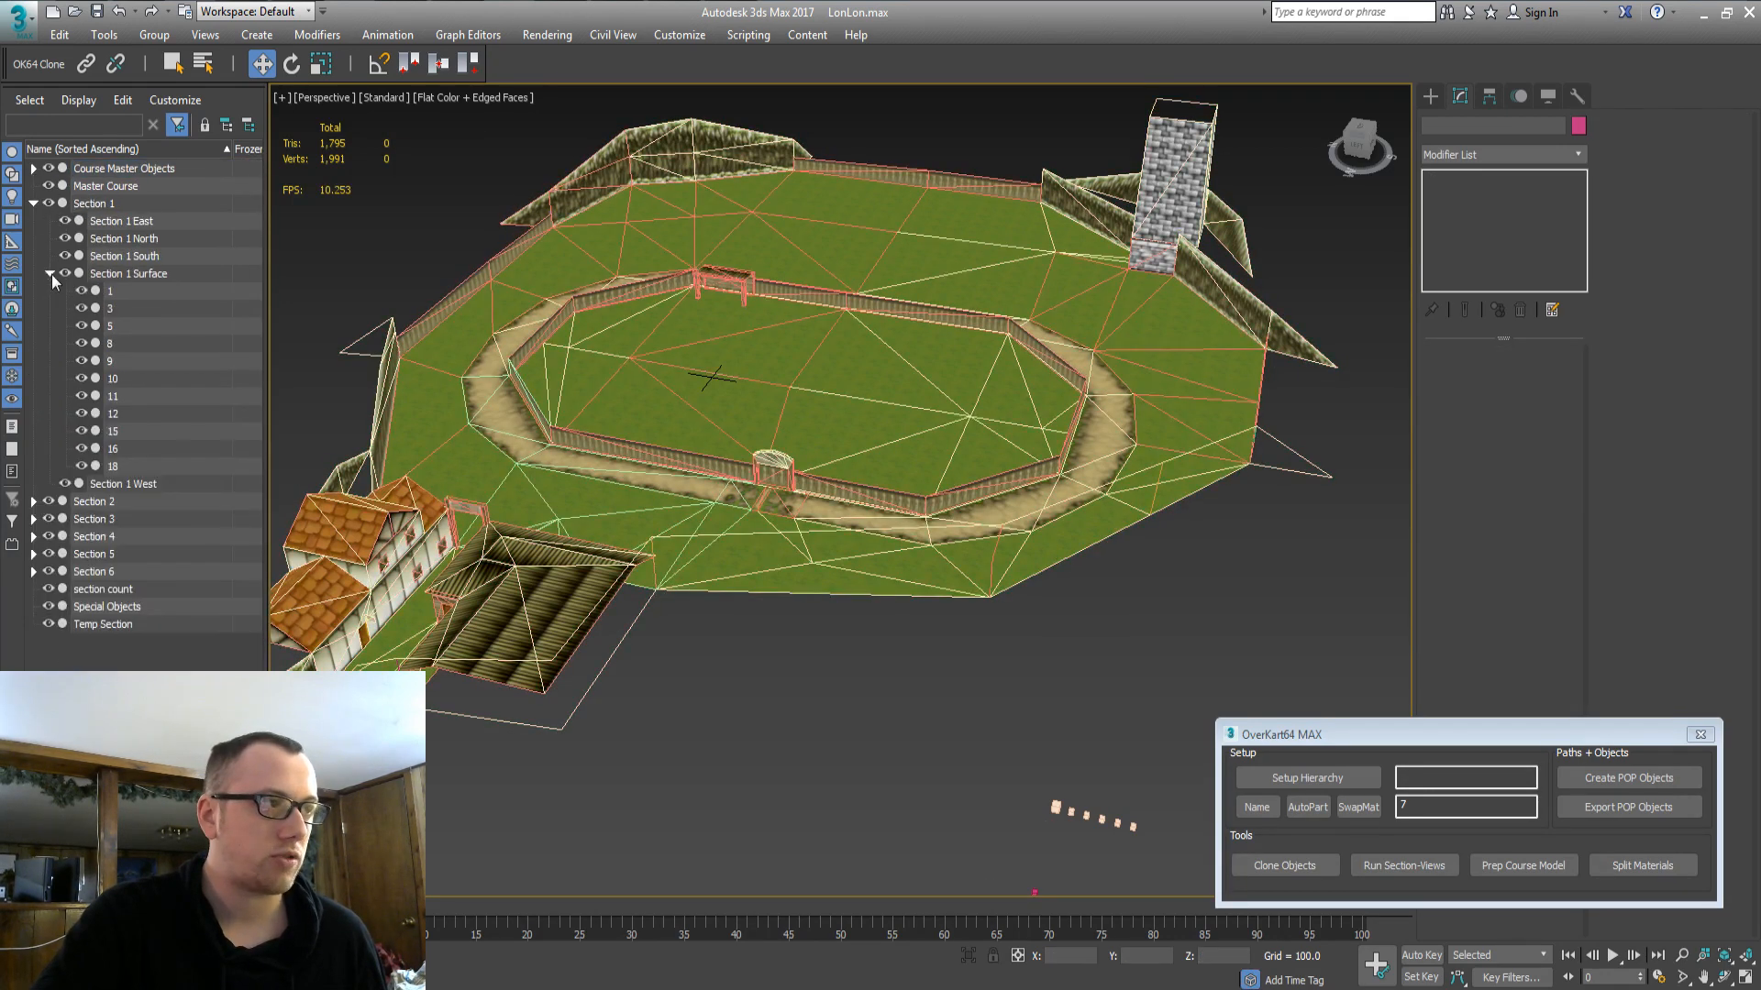
click(51, 273)
click(34, 203)
click(34, 169)
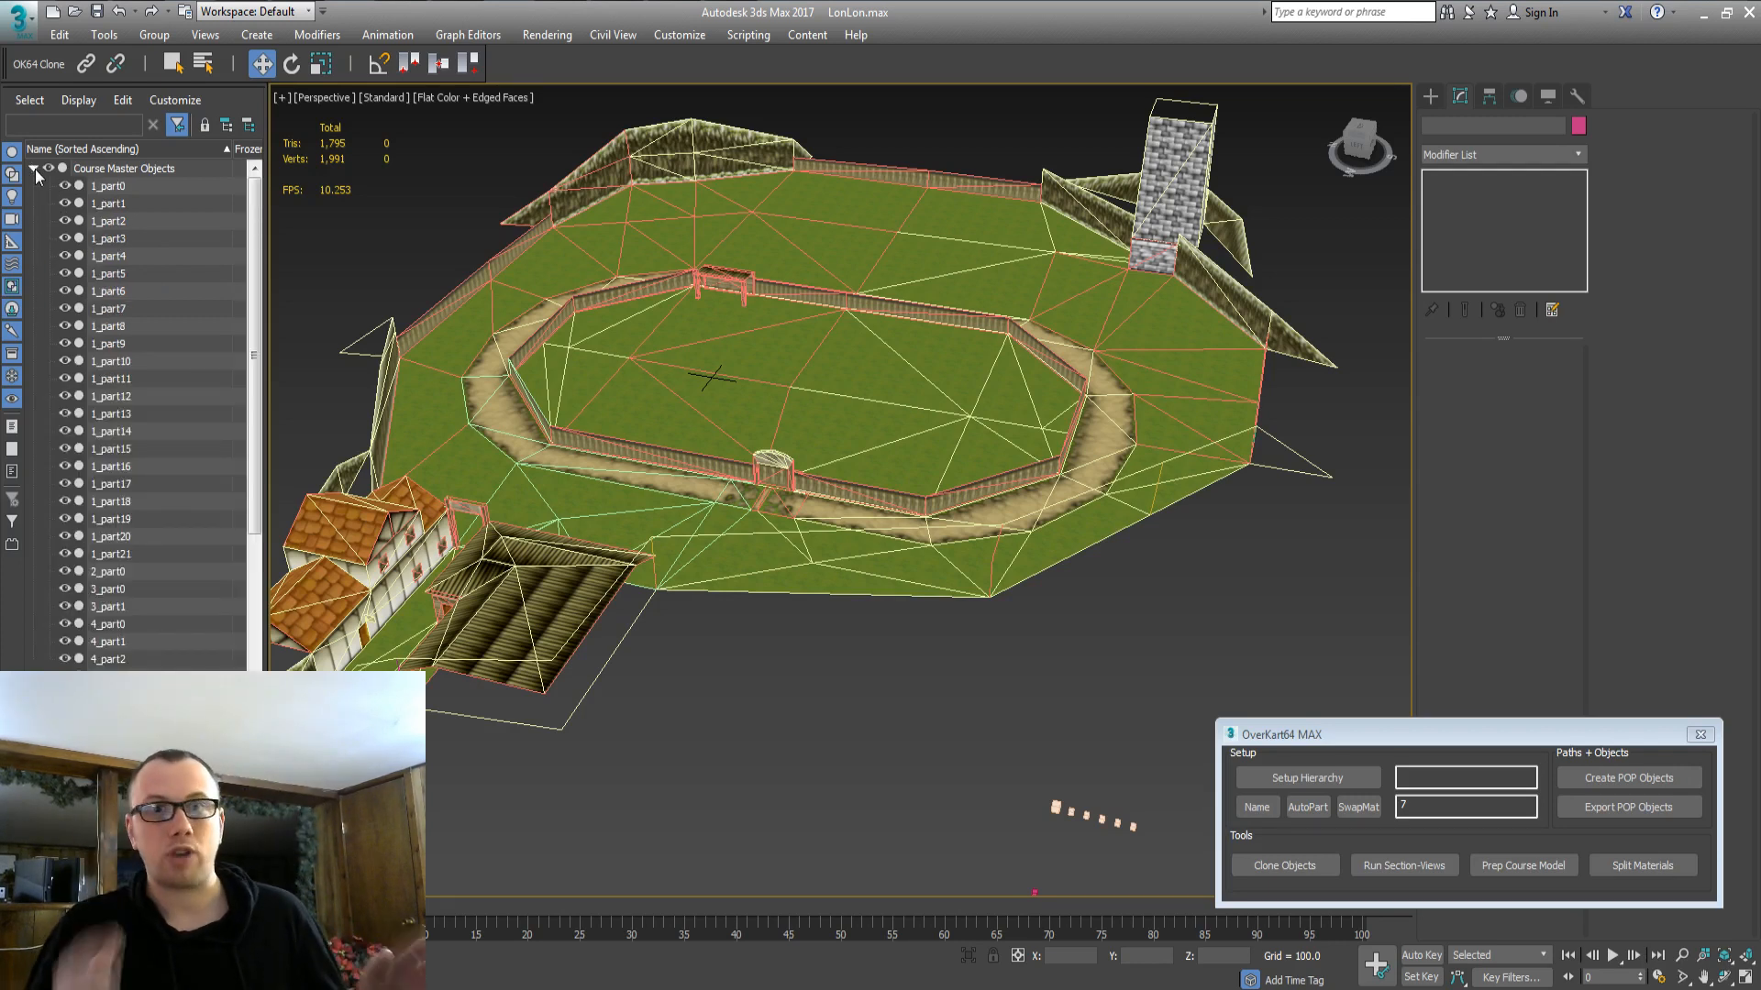
click(34, 169)
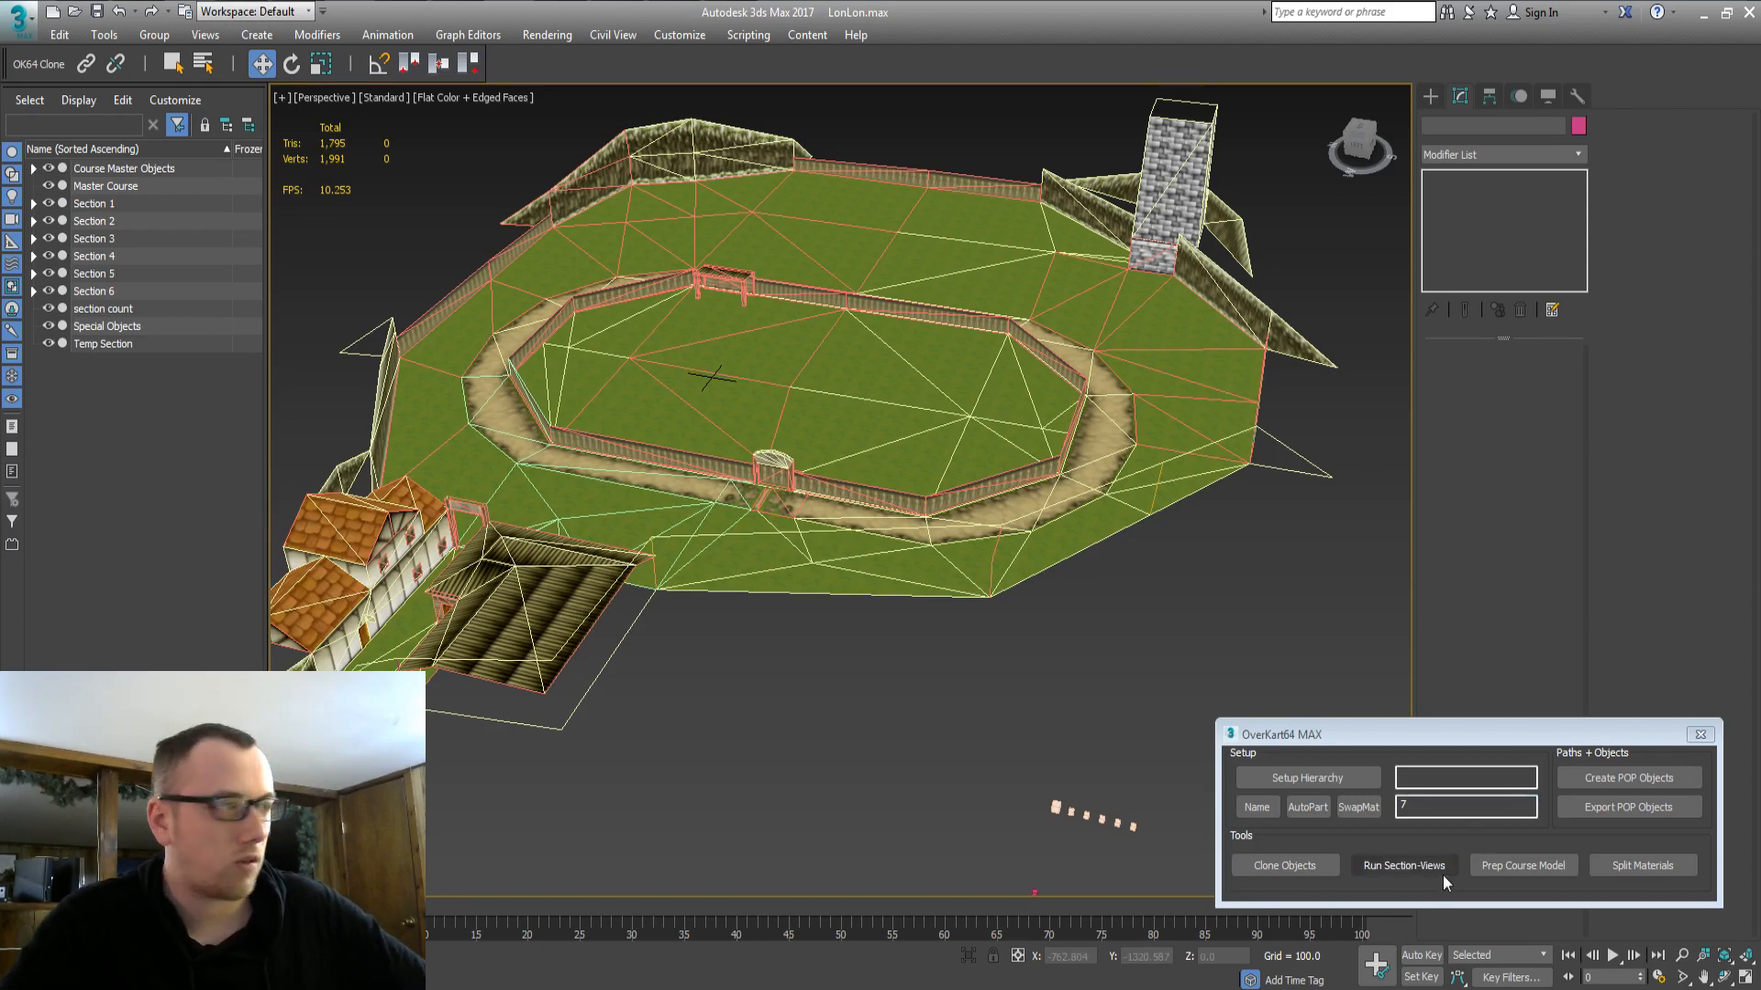
Open the MAXScript Listener window and run OverKart64 Section-Views for all six course sections.
right_click(37, 974)
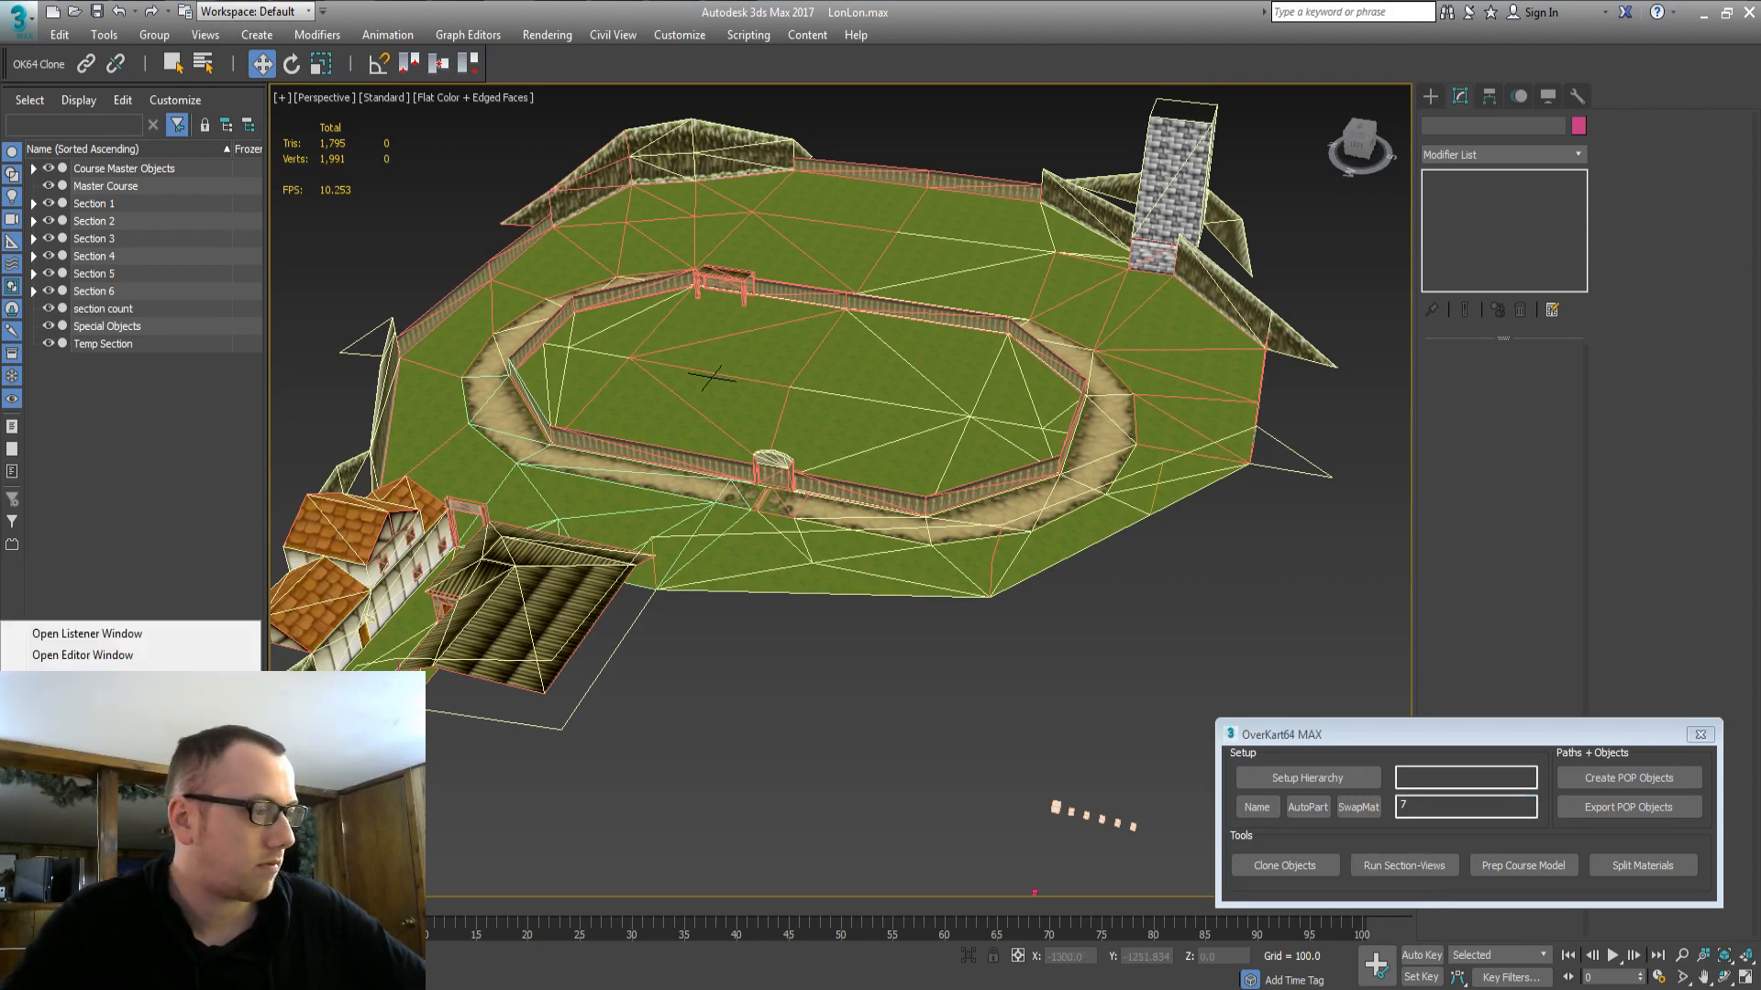
click(93, 632)
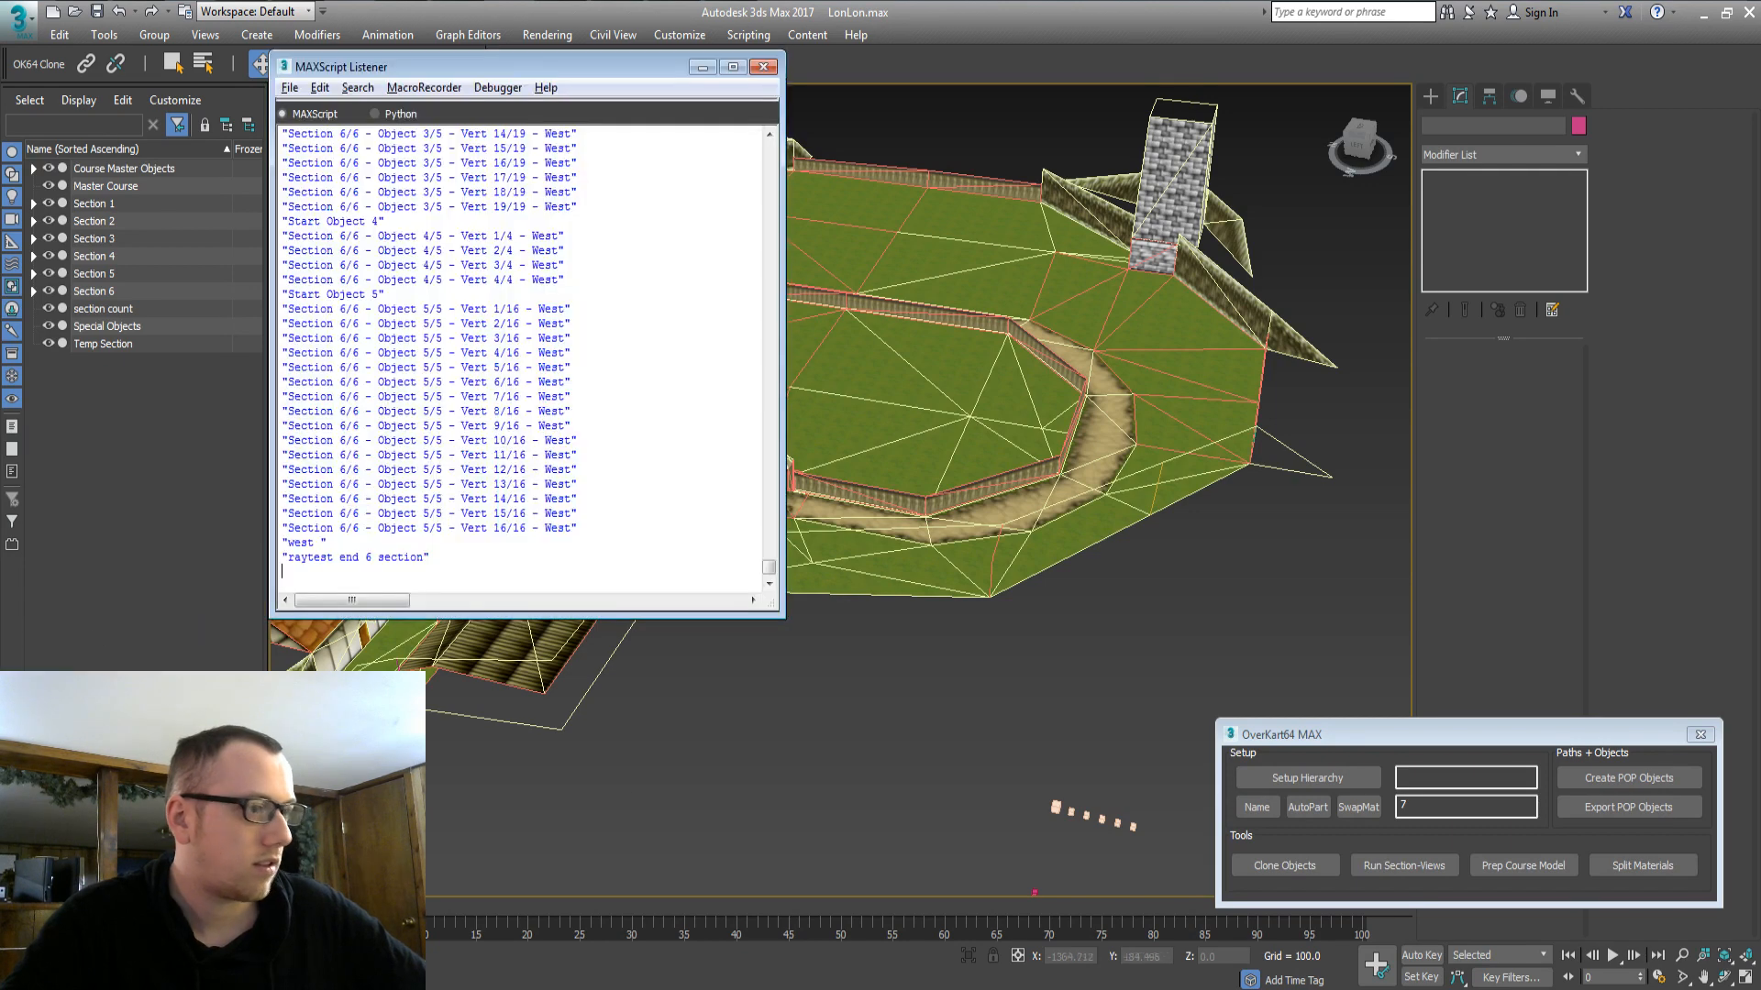
click(1380, 863)
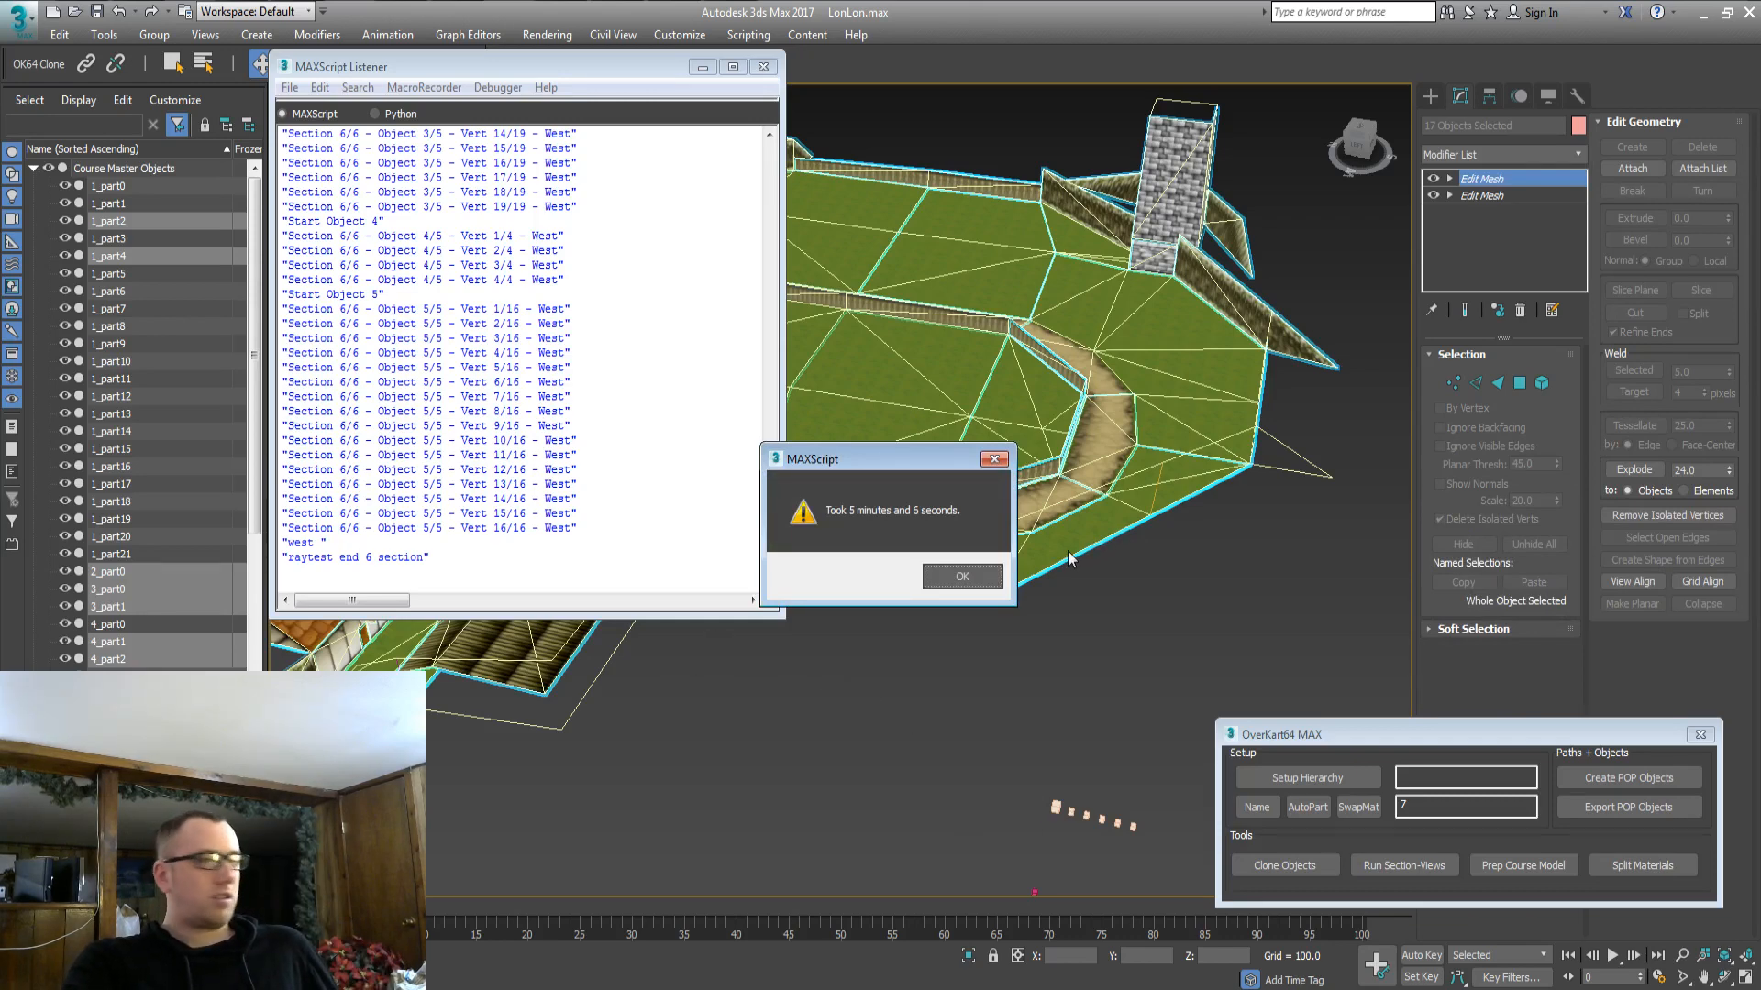
Dismiss the MAXScript completion message and close the Listener window.
click(977, 583)
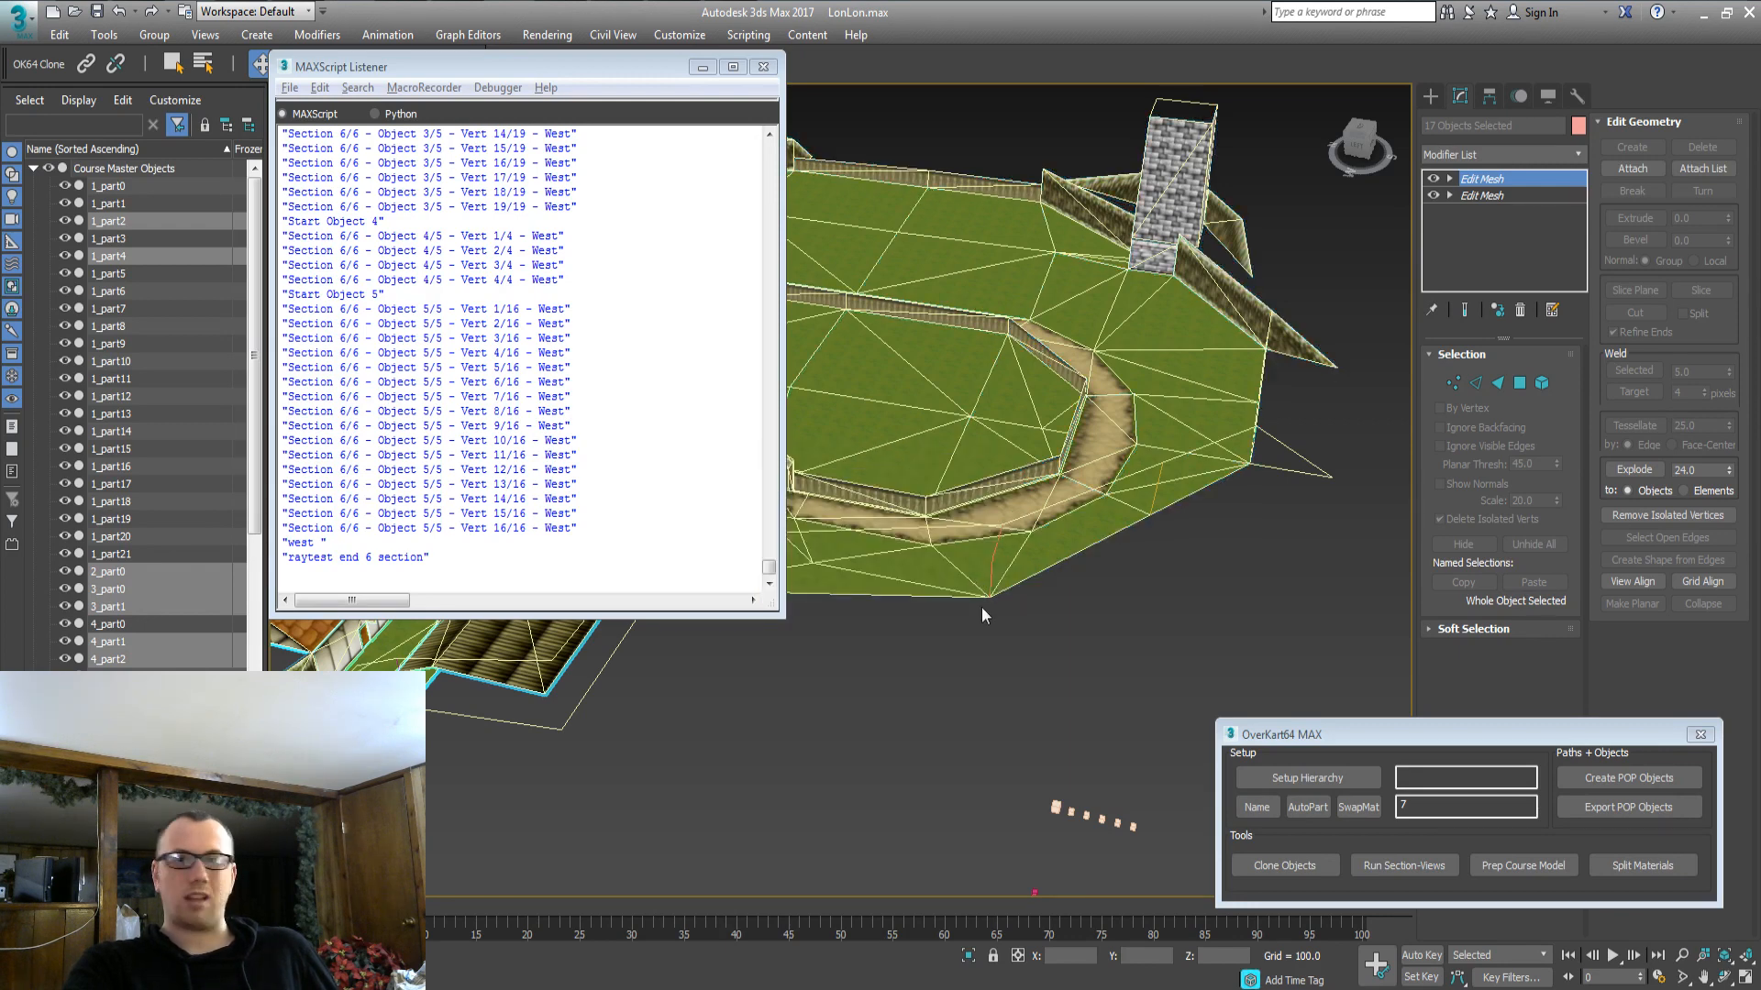
click(977, 602)
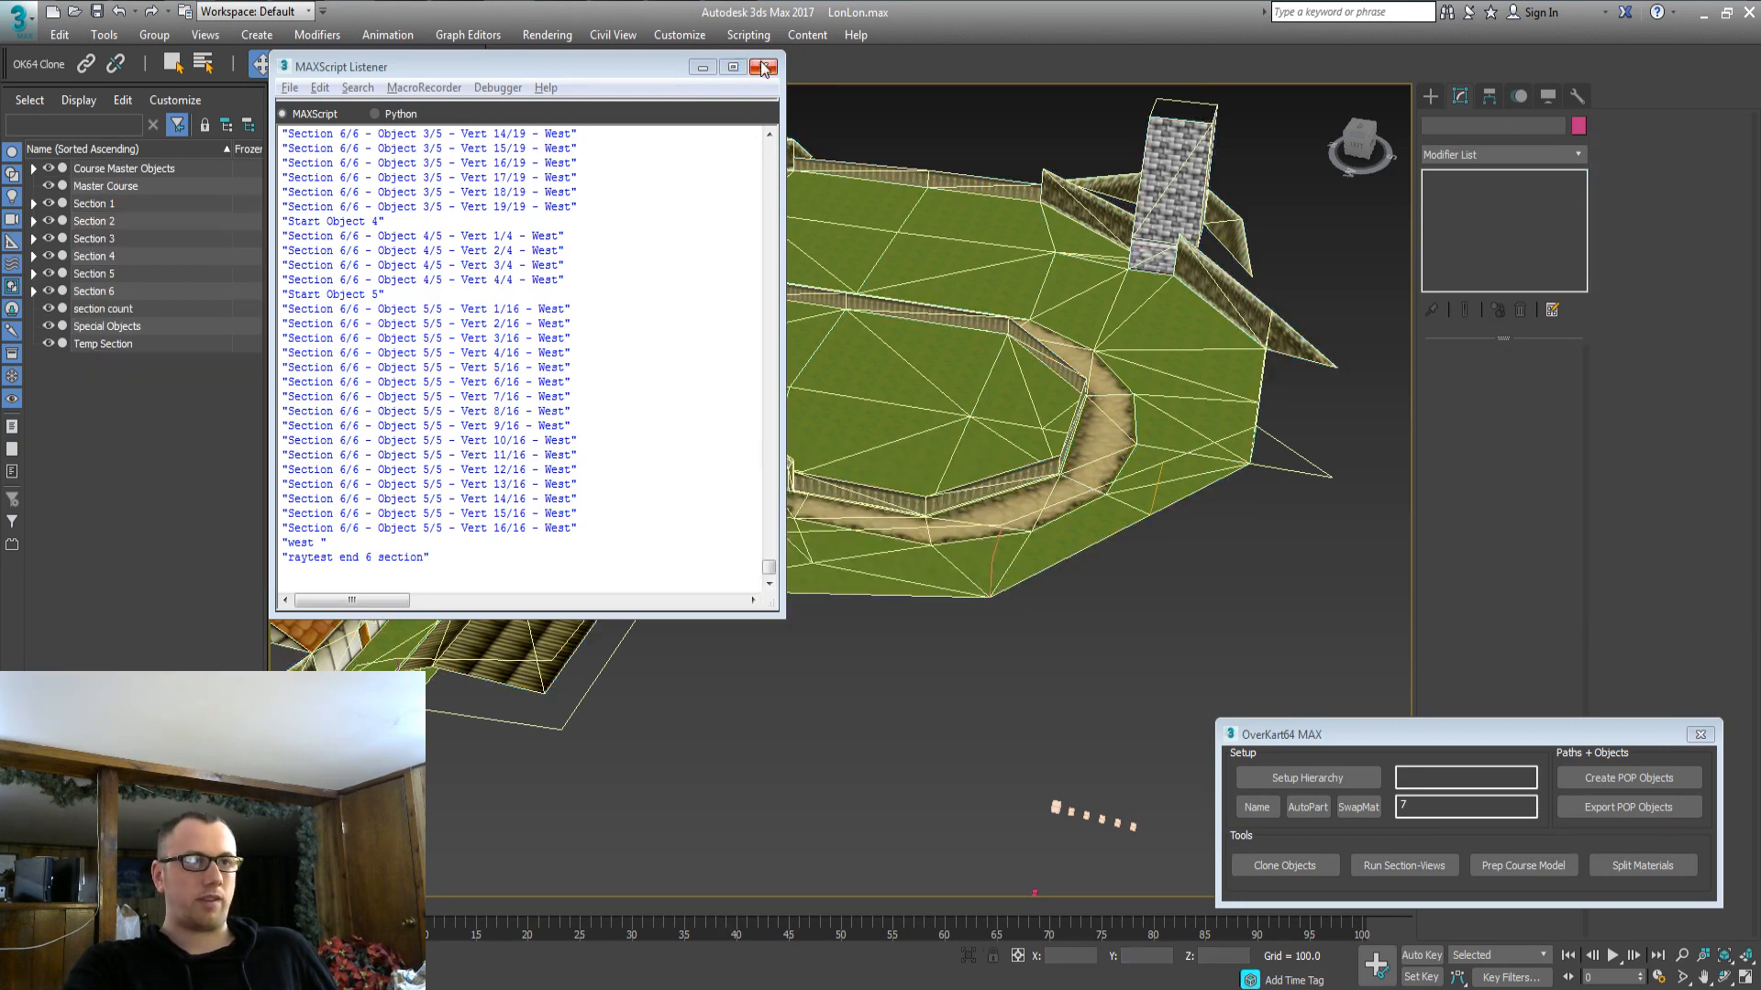
click(763, 66)
Orbit to a low side view and marquee-select all 1362 course objects.
scroll(710, 507, up, 5)
middle_drag(710, 506, 790, 465)
scroll(761, 473, down, 8)
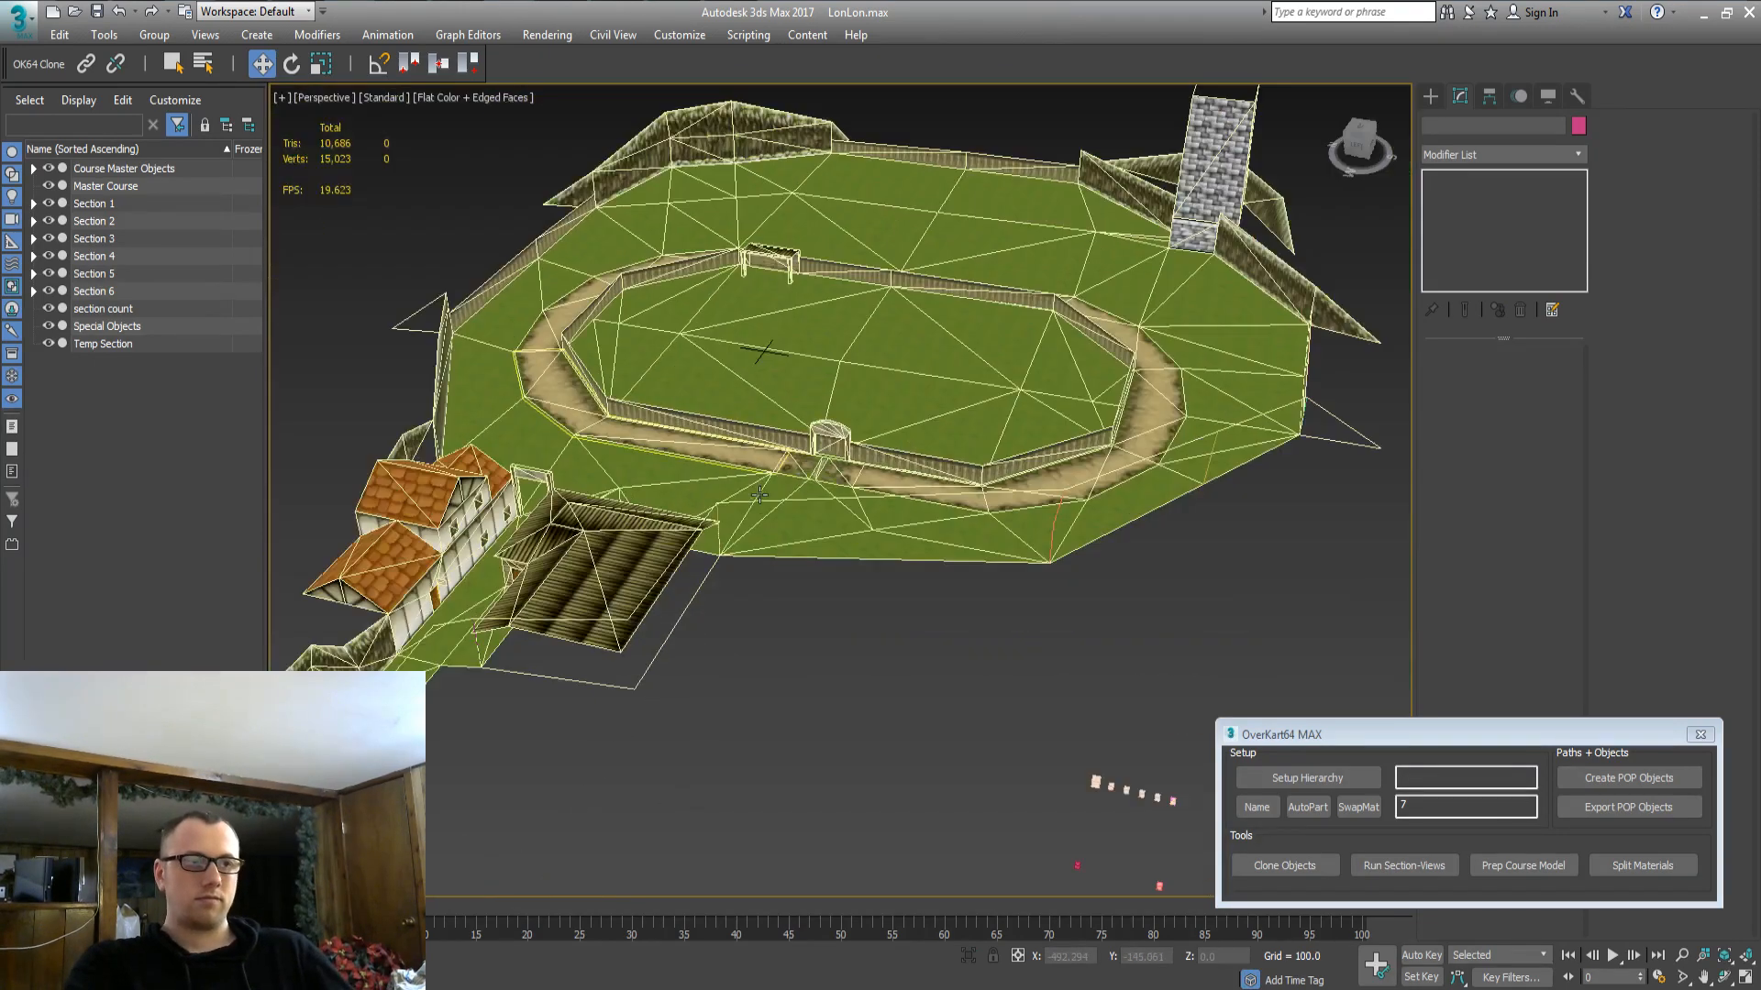
alt+middle_drag(741, 620, 732, 463)
drag(1147, 162, 1212, 157)
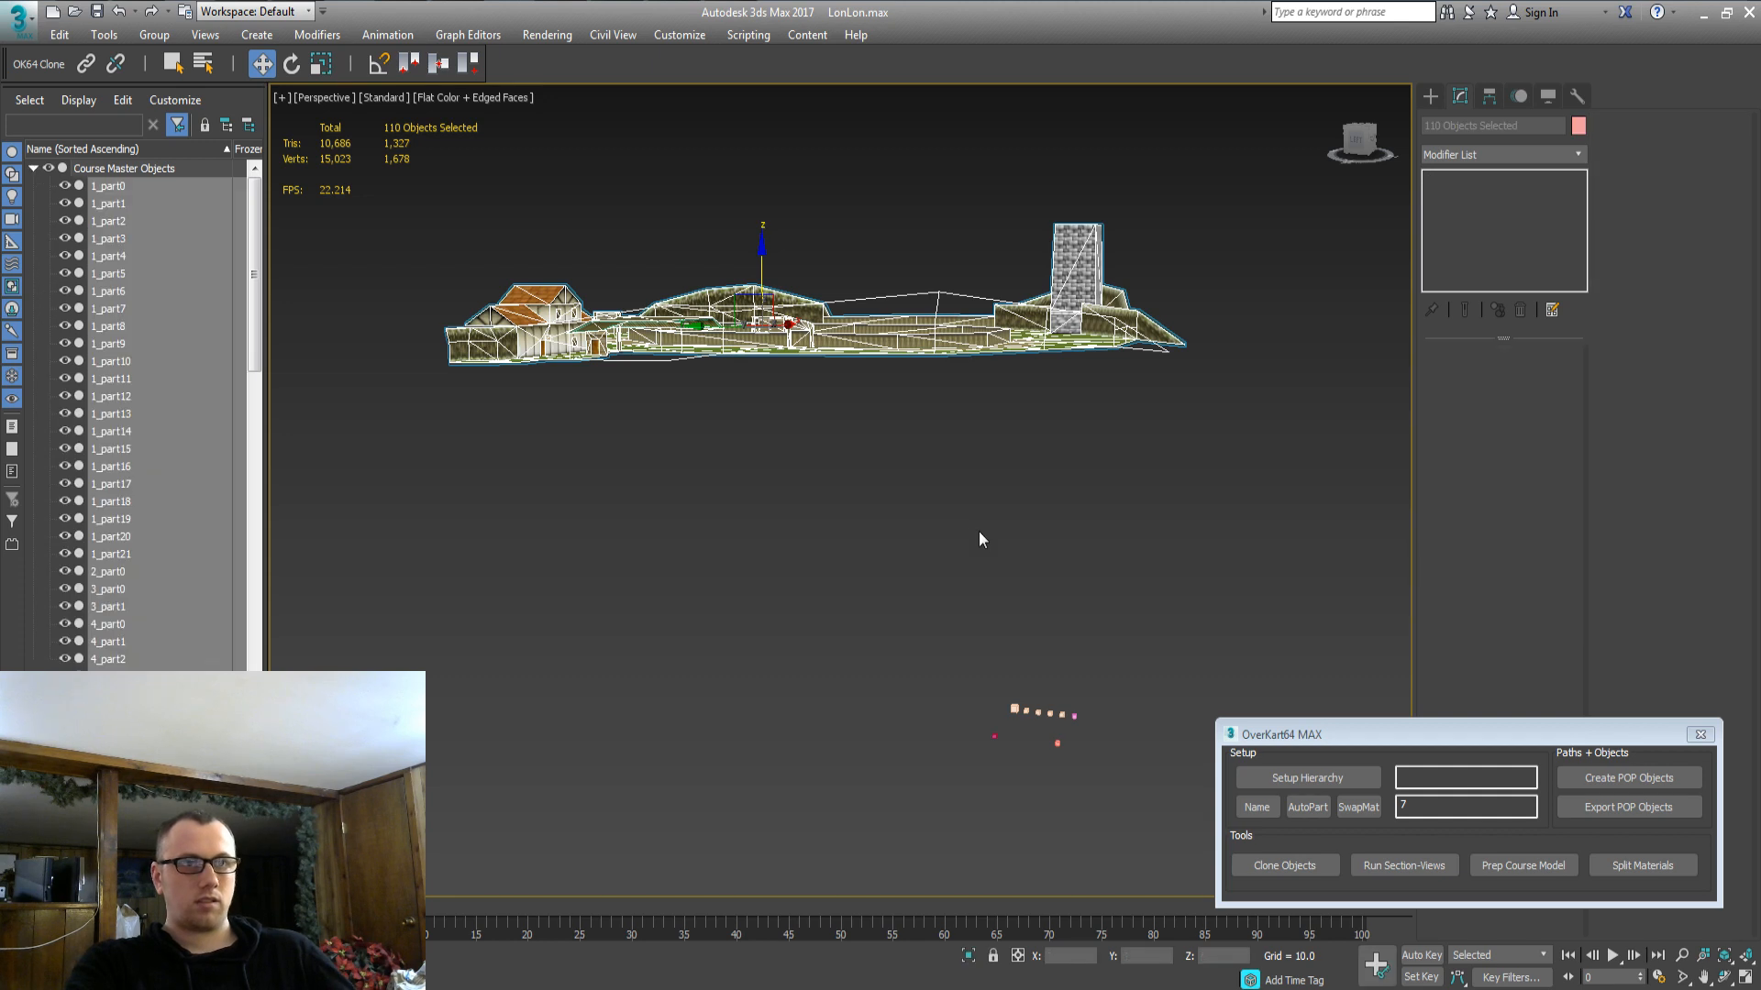
click(882, 522)
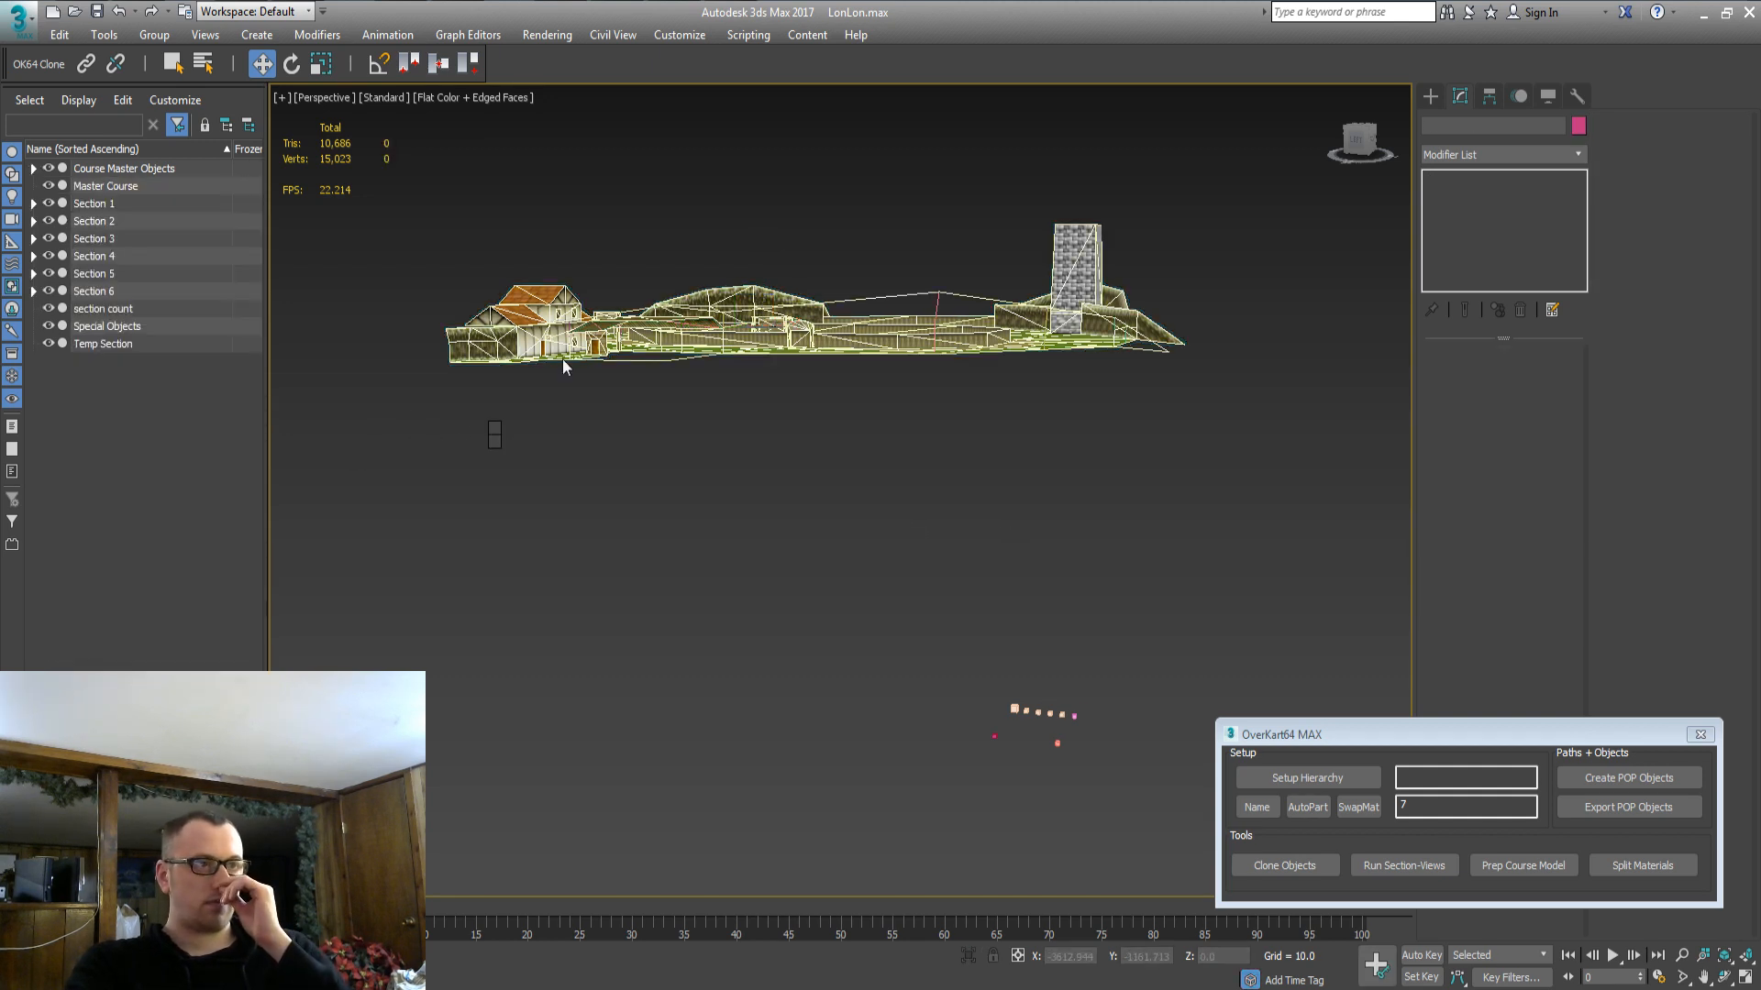
drag(426, 419, 1223, 172)
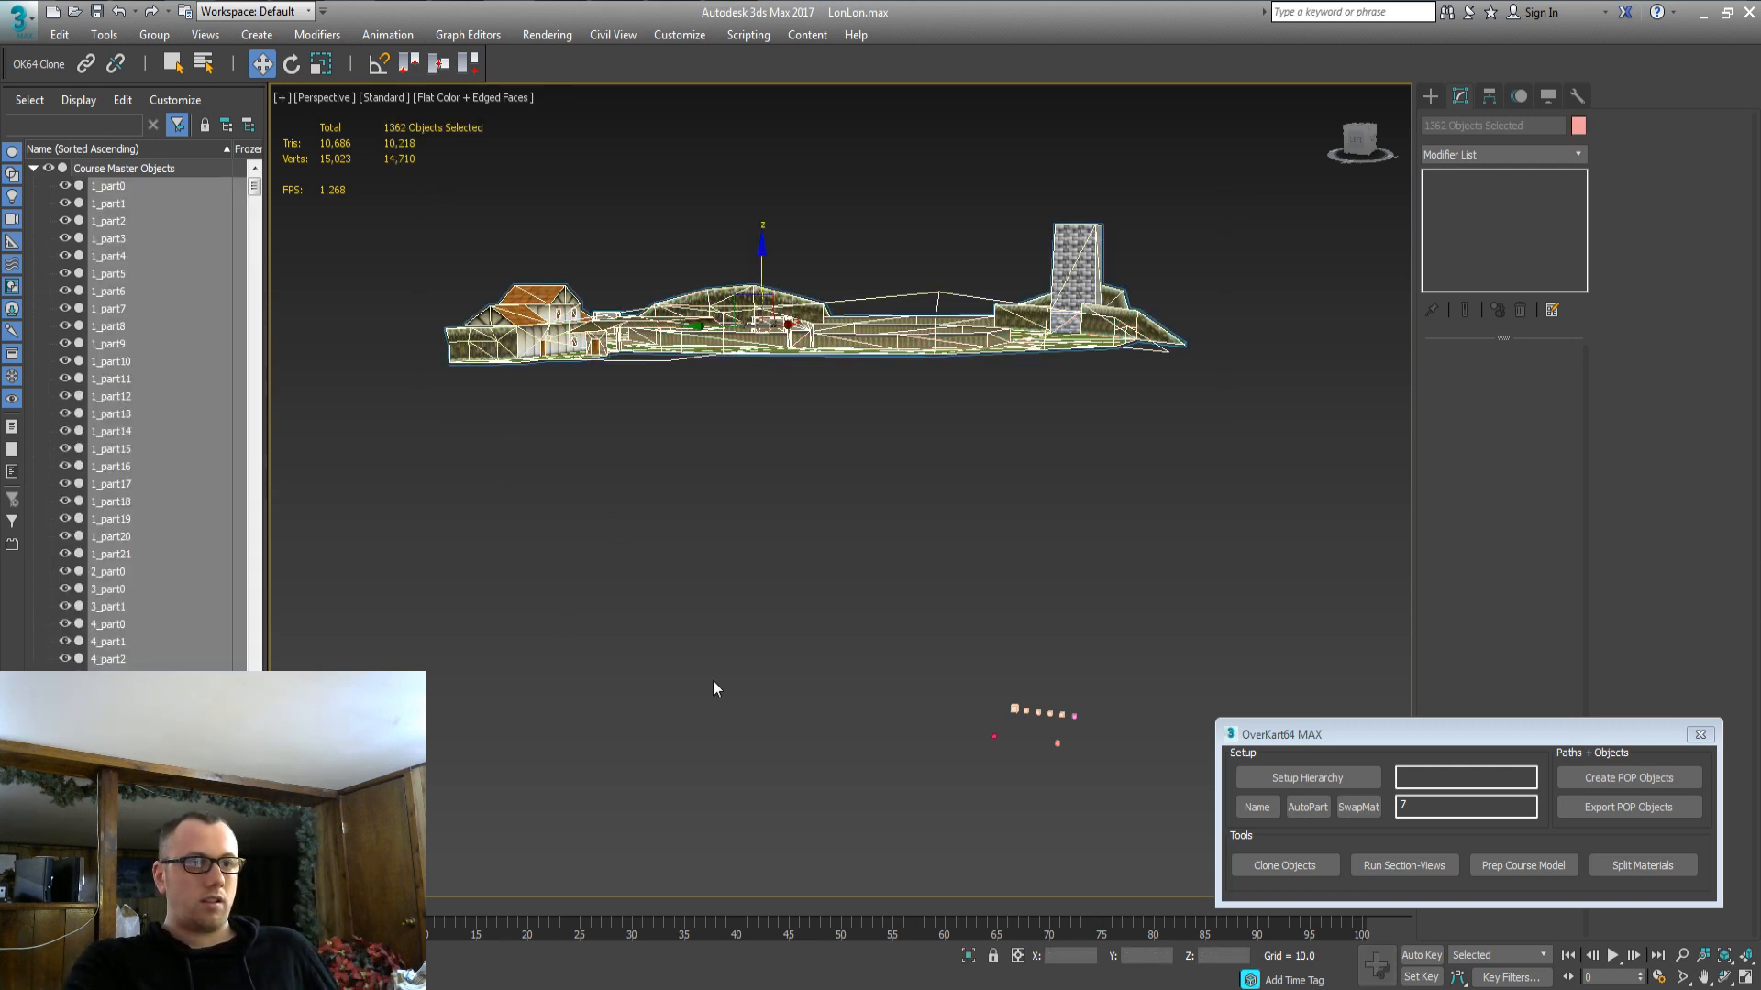
click(693, 556)
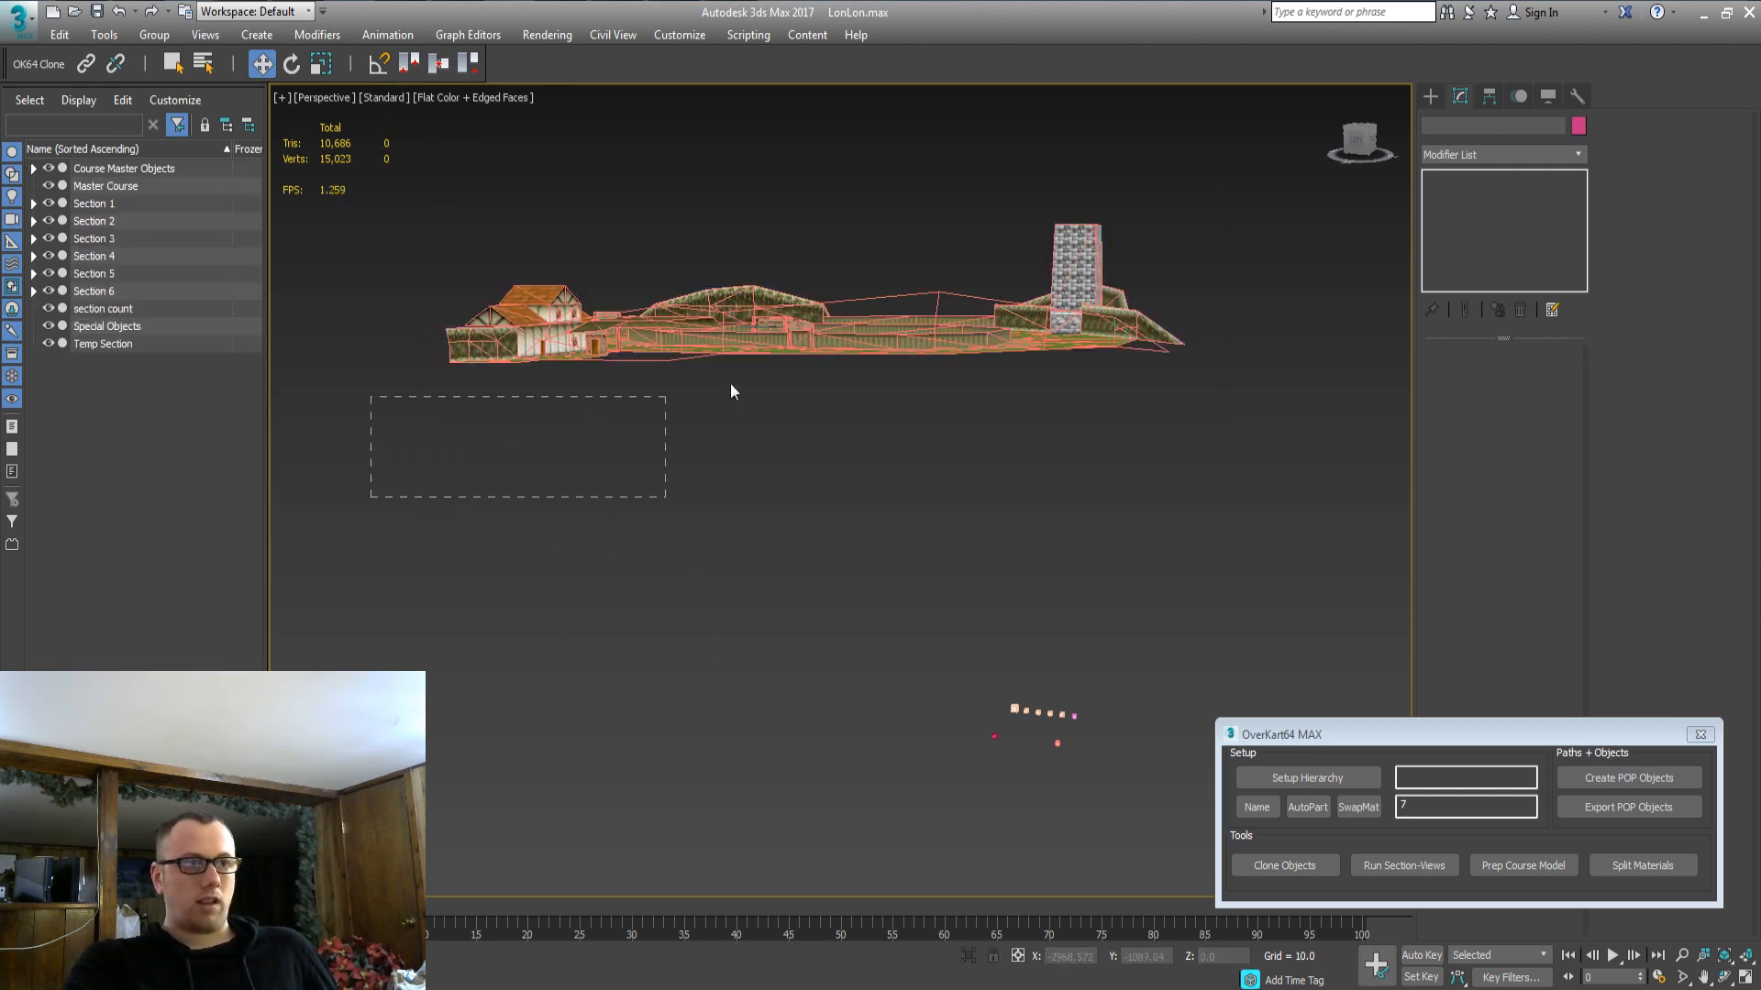
drag(730, 391, 1266, 143)
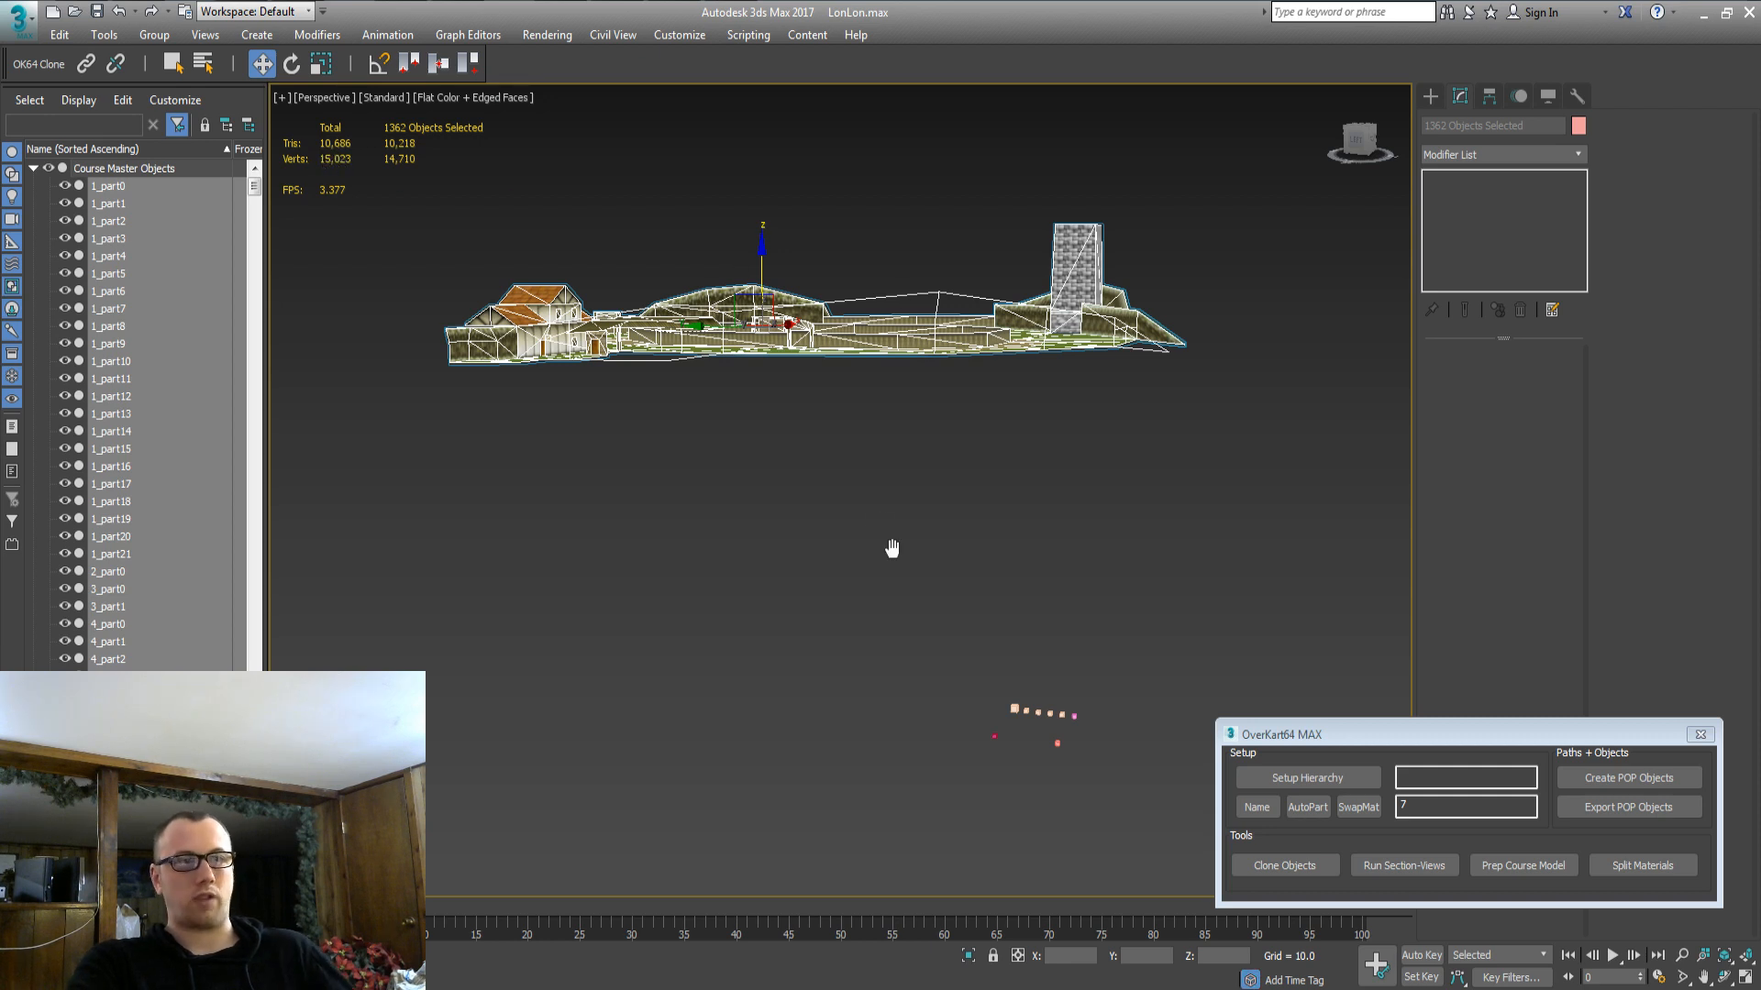
Hide the Master Course, then select all remaining course parts with Ctrl+A and delete them.
click(847, 408)
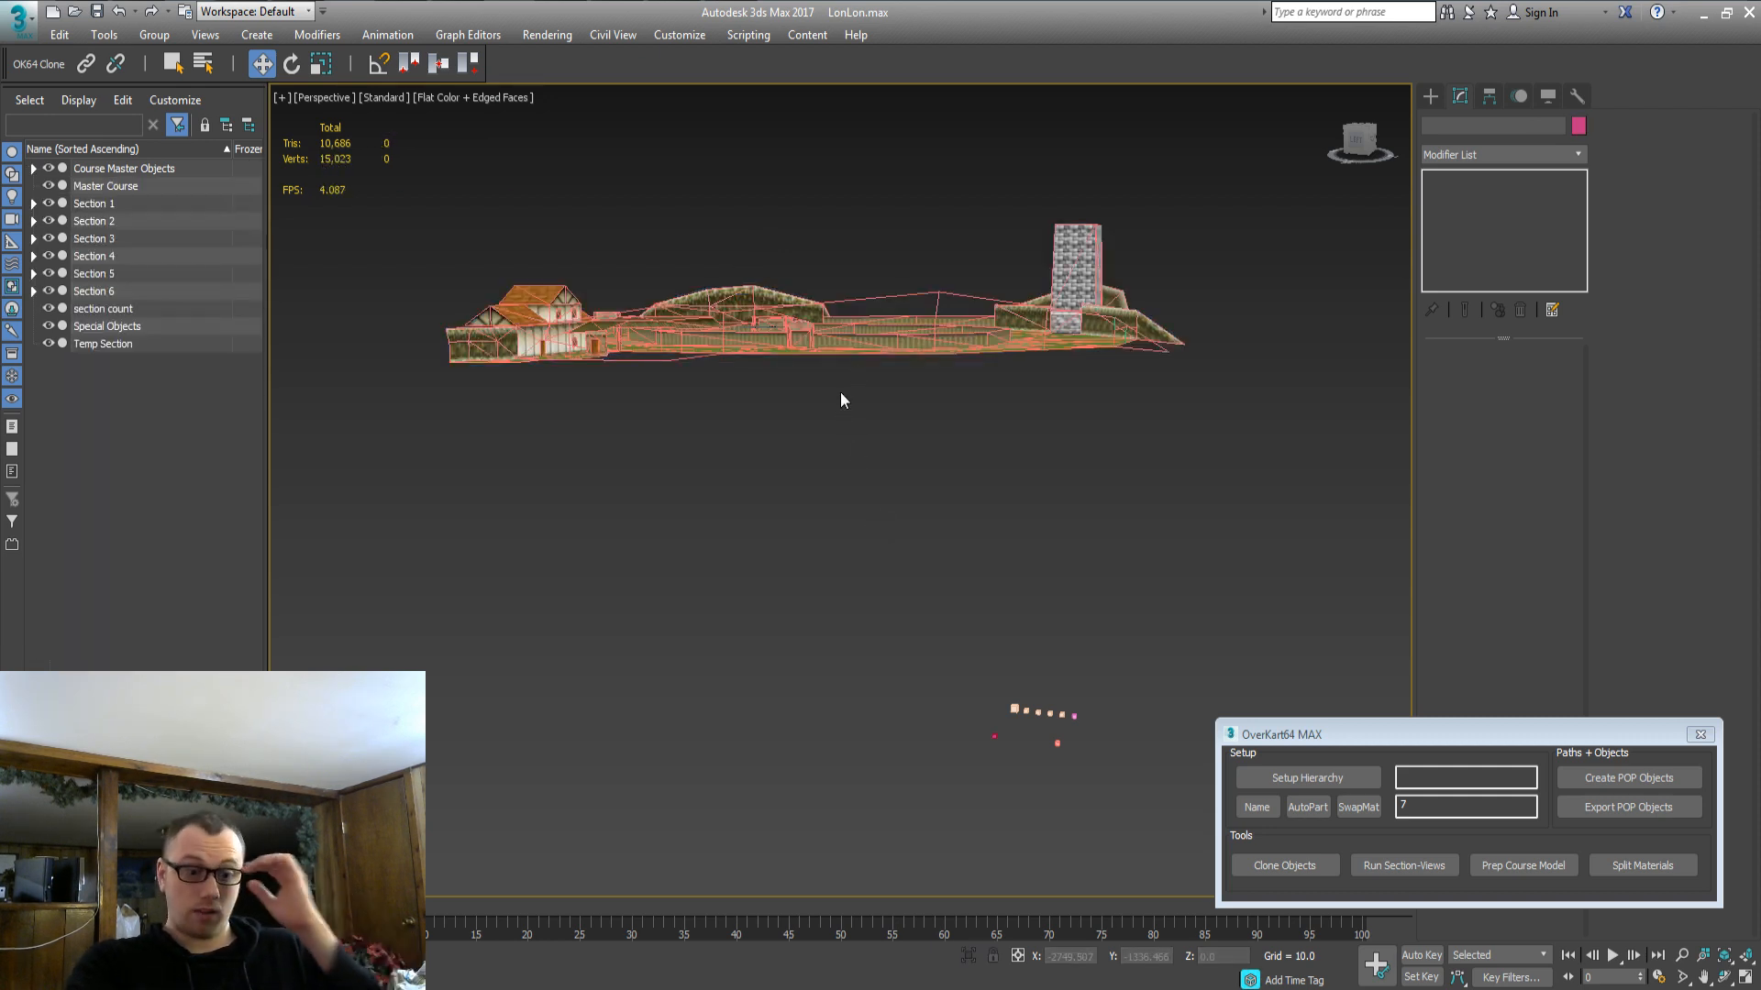
alt+middle_drag(840, 400, 874, 496)
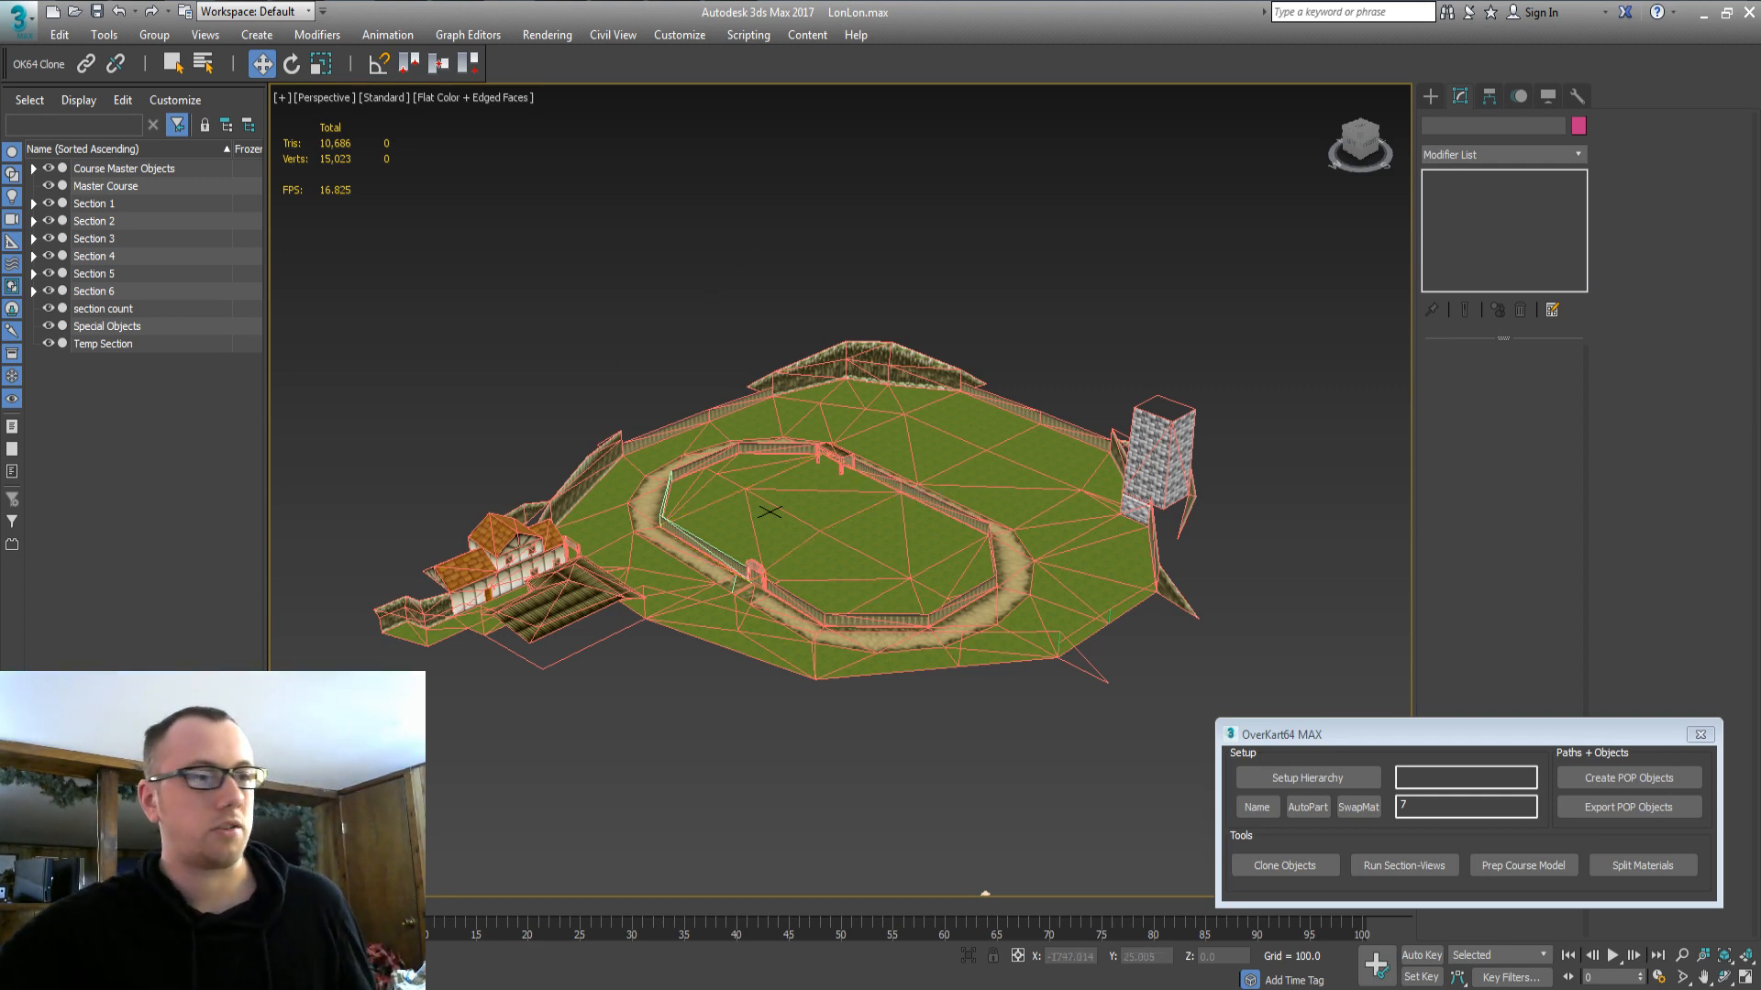
click(79, 186)
middle_drag(655, 350, 669, 290)
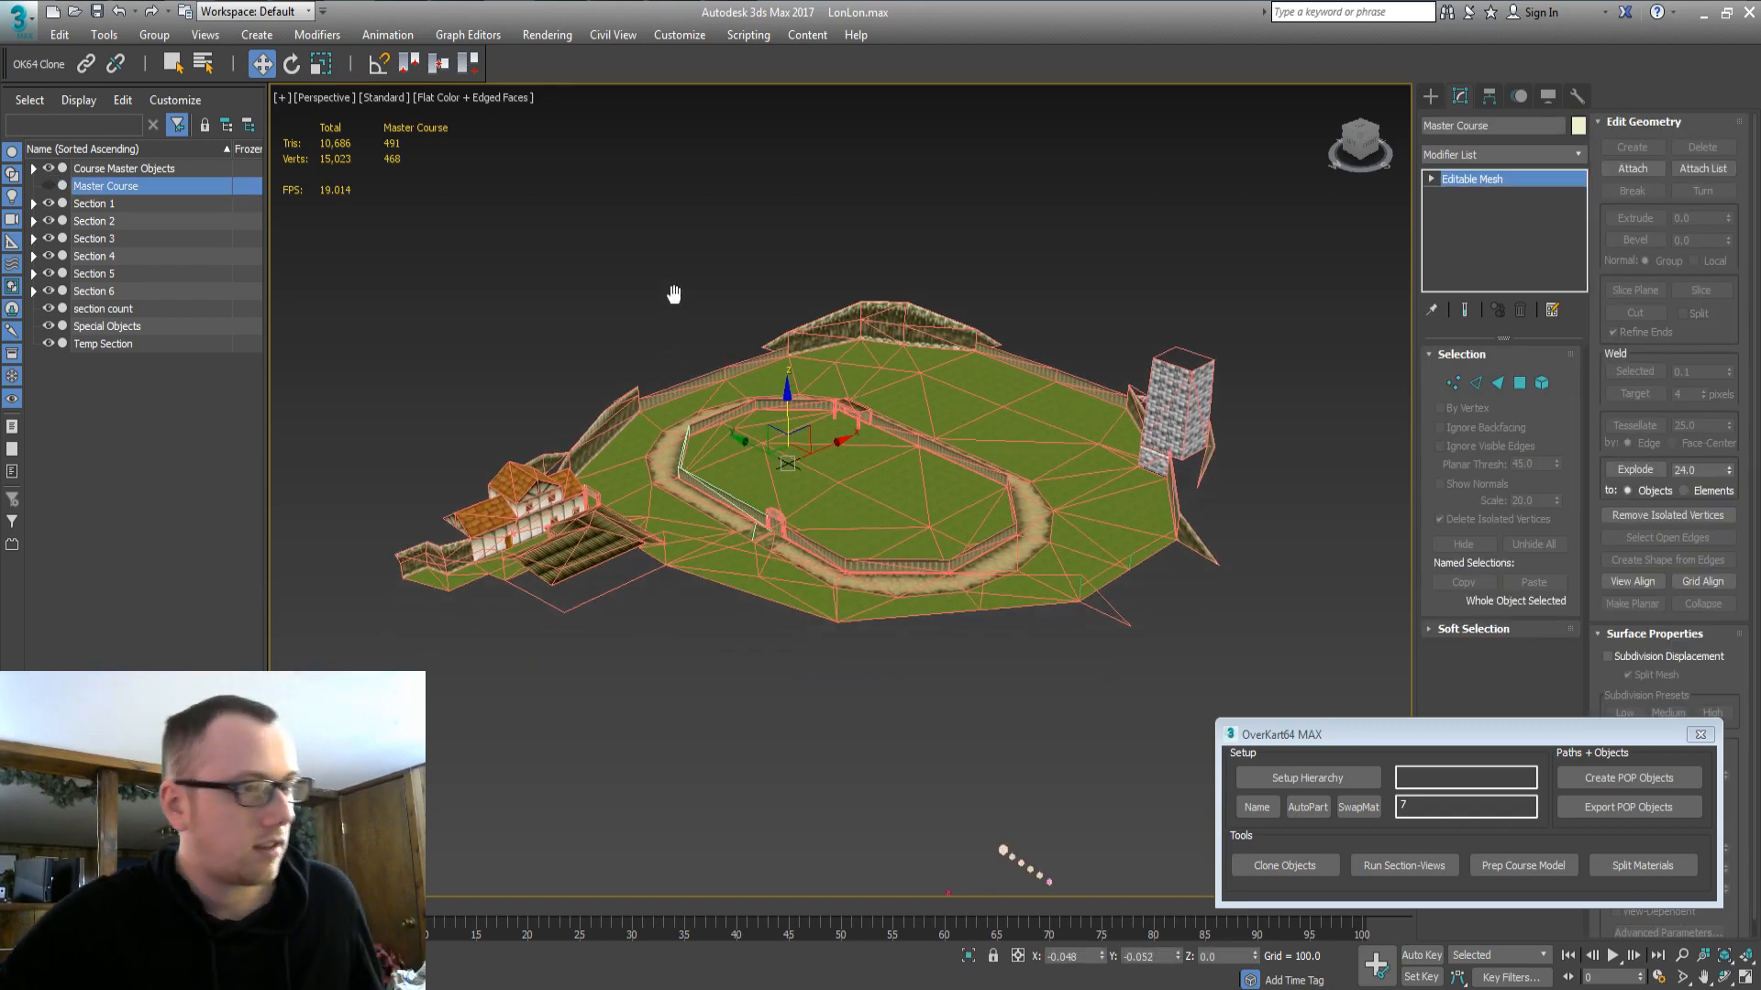
key(Delete)
key(ctrl+a)
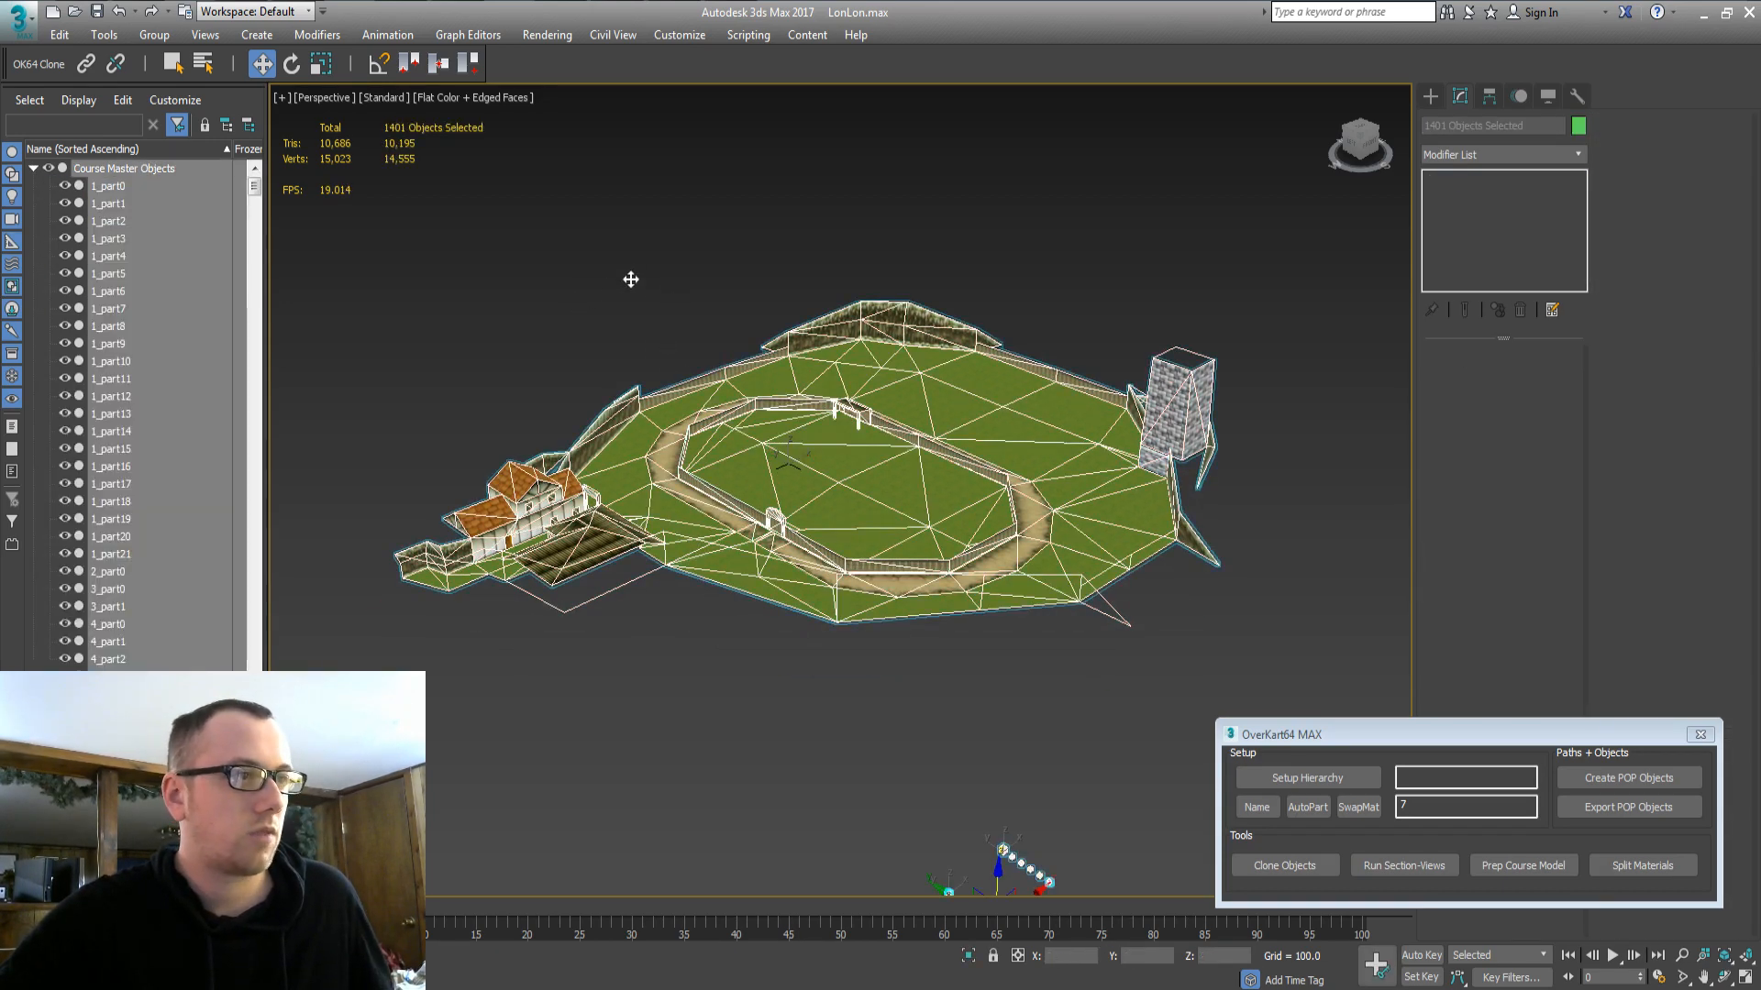
key(Delete)
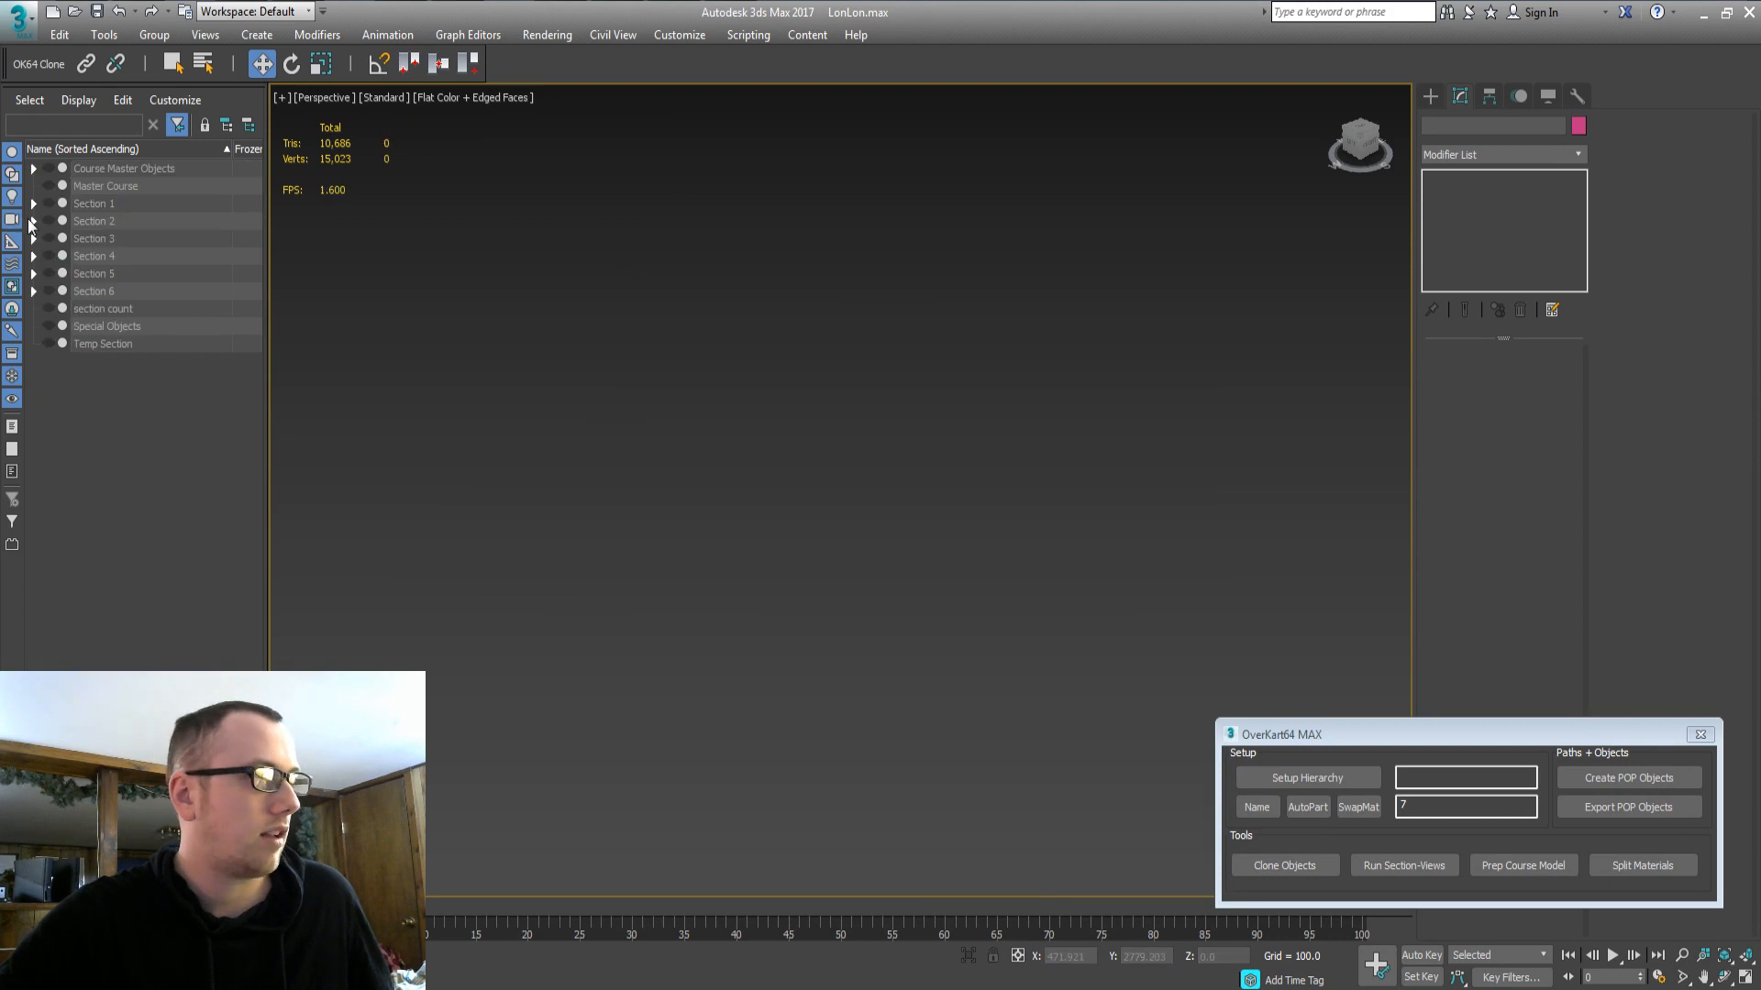
Expand Section 1 and unhide the Section 1 Surface group.
click(34, 203)
click(103, 273)
click(66, 274)
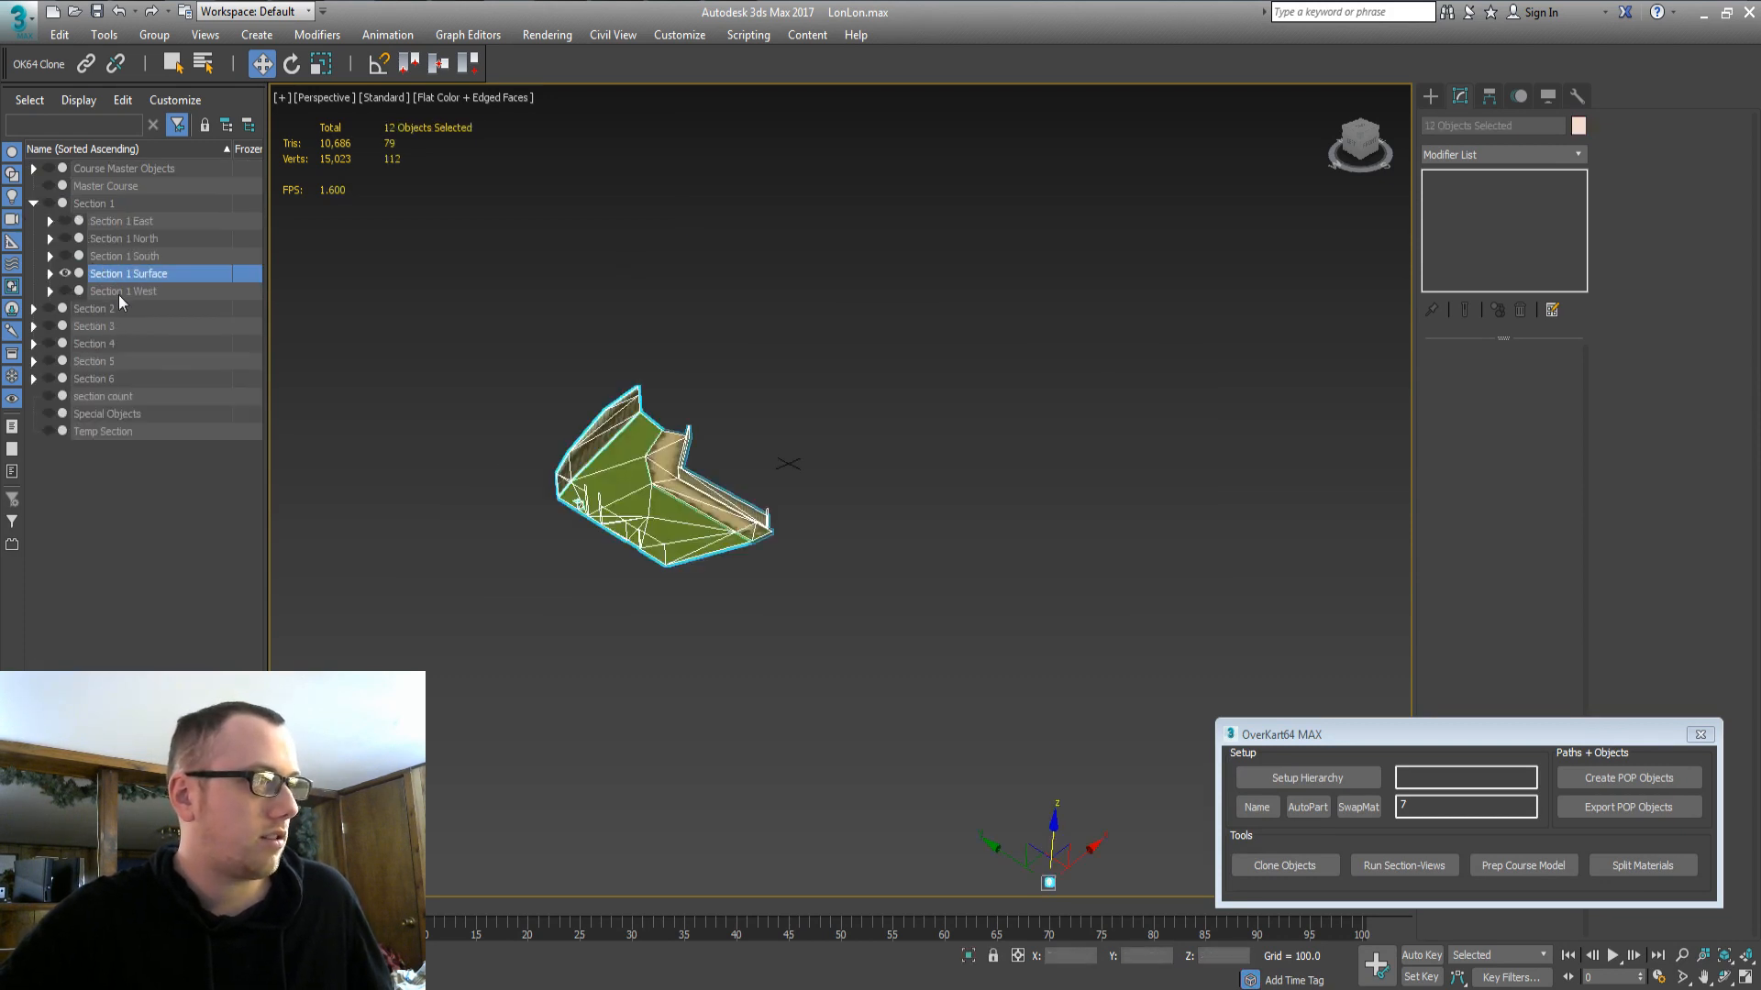
Inspect the grassy Section 1 Surface track piece from above and the side, then select Section 1 North.
alt+middle_drag(778, 506, 917, 506)
click(732, 572)
scroll(917, 469, up, 2)
middle_drag(915, 441, 998, 550)
scroll(973, 546, up, 2)
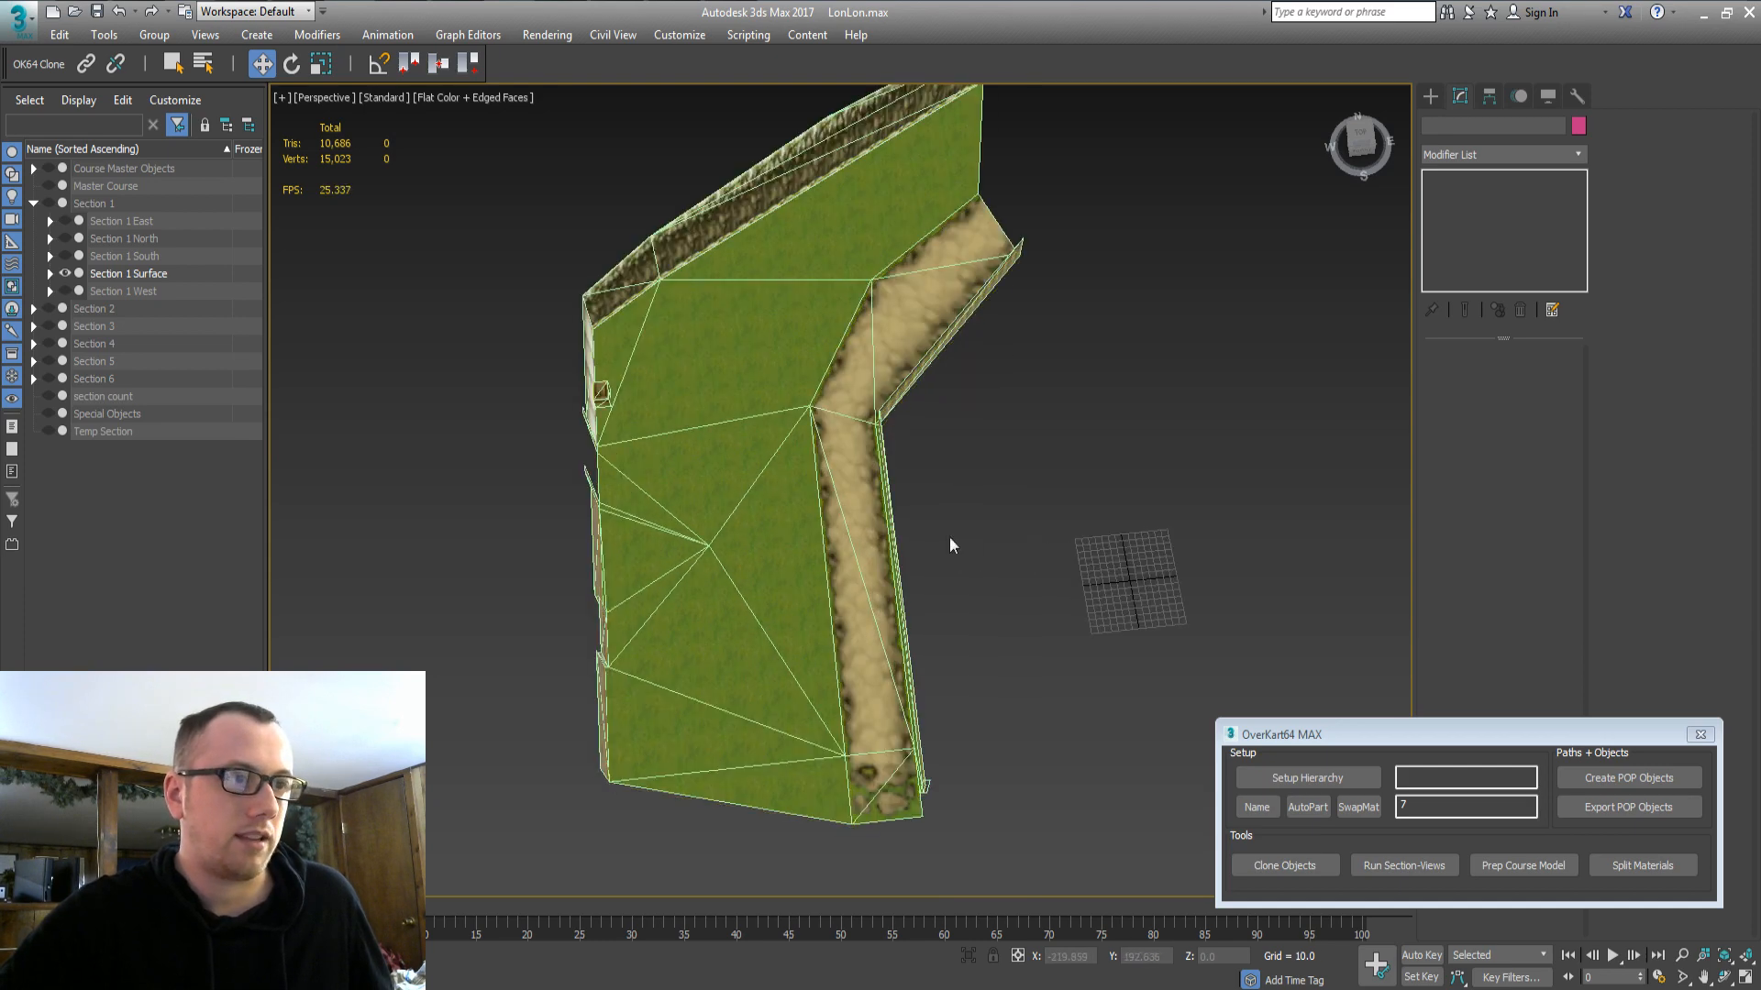
mouse_move(757, 584)
alt+middle_down()
mouse_move(947, 425)
mouse_move(888, 554)
mouse_move(768, 553)
alt+middle_up()
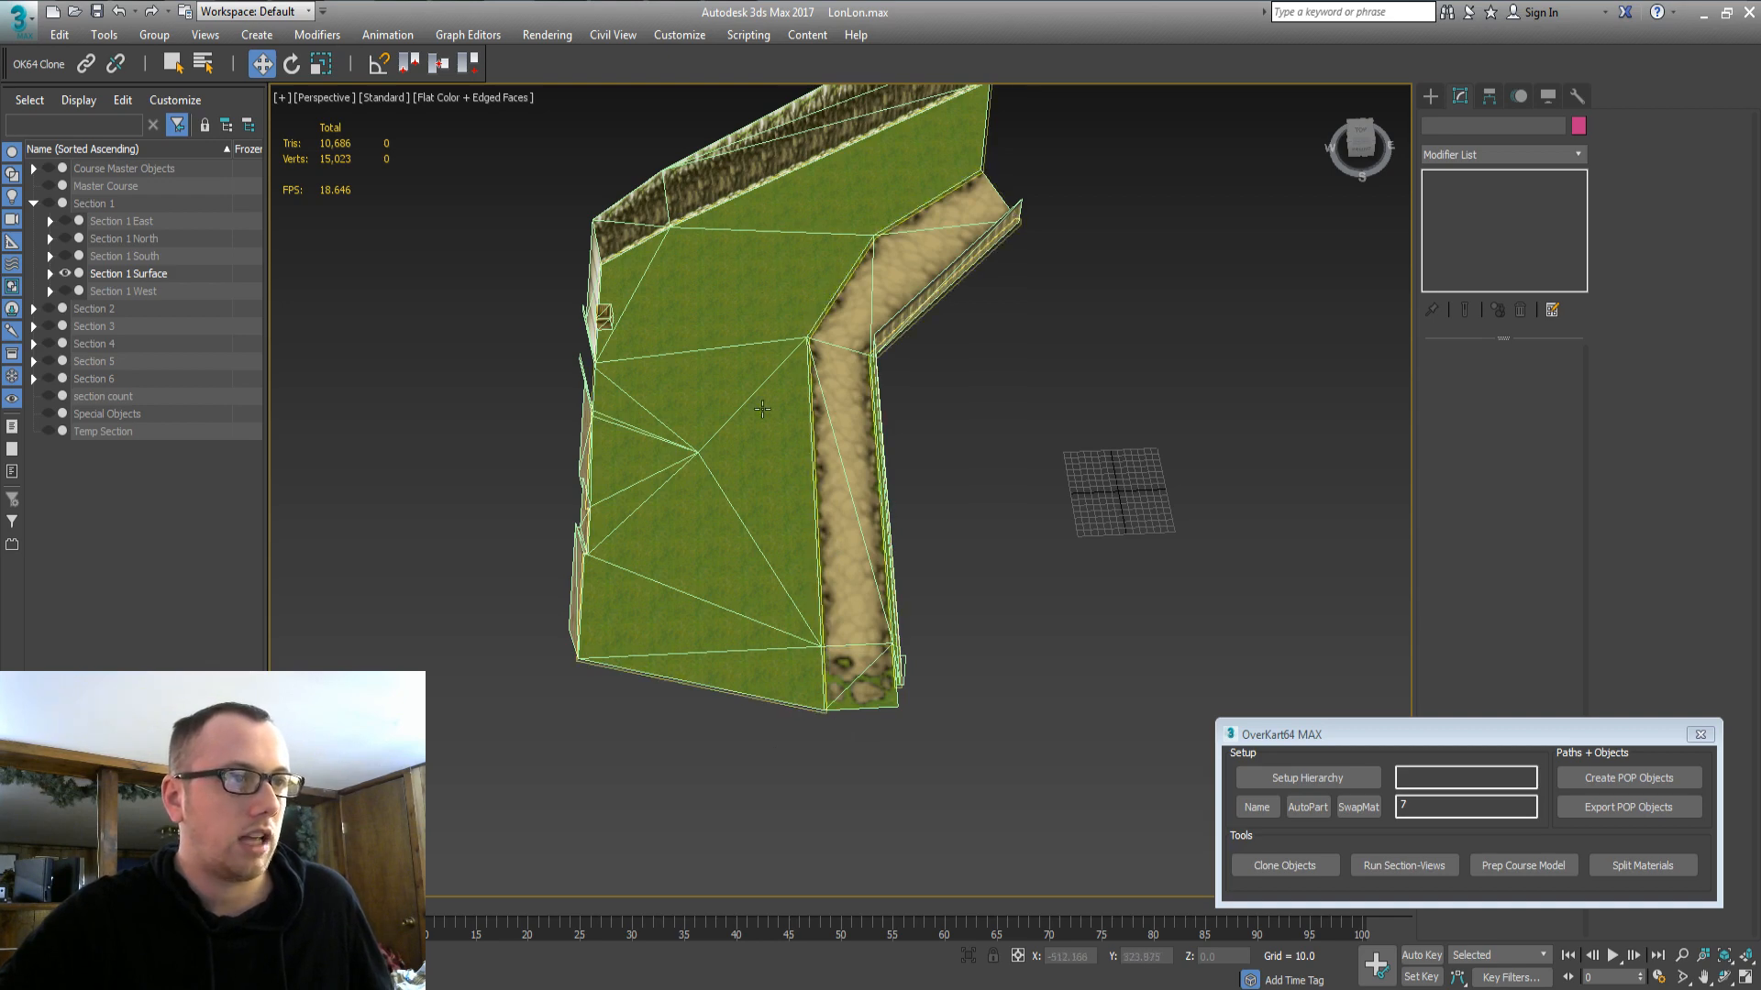
alt+middle_drag(762, 409, 767, 542)
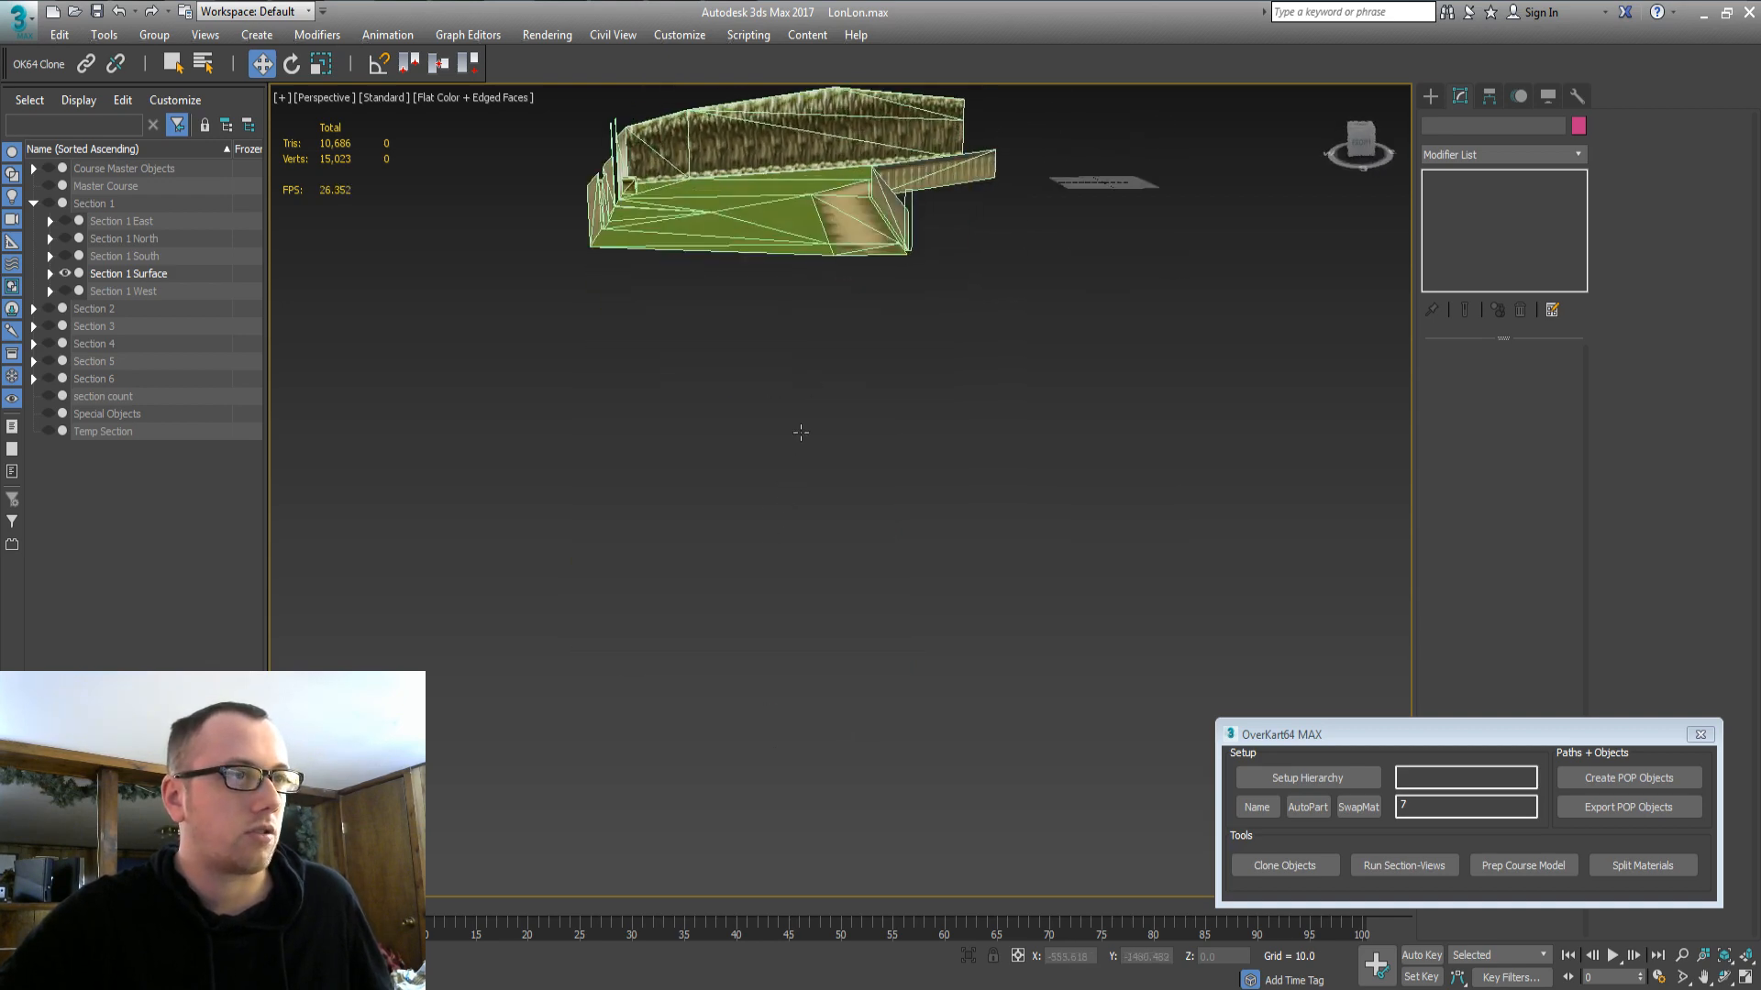
alt+middle_drag(800, 432, 786, 688)
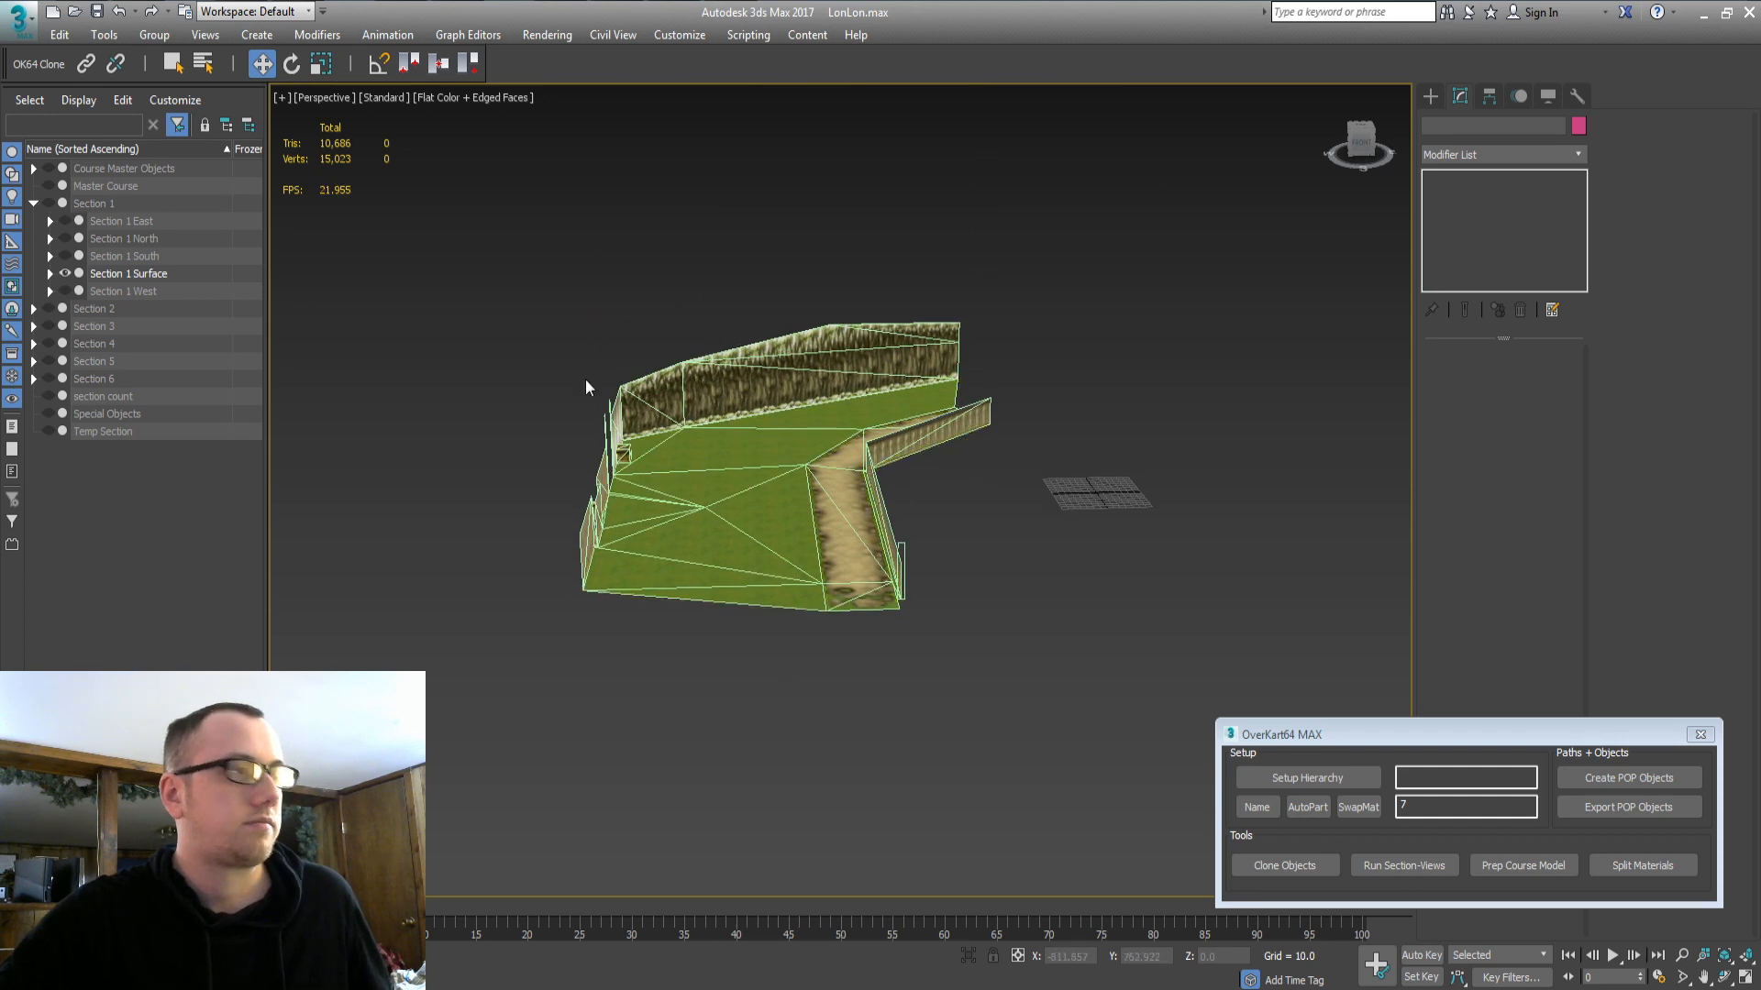
click(111, 240)
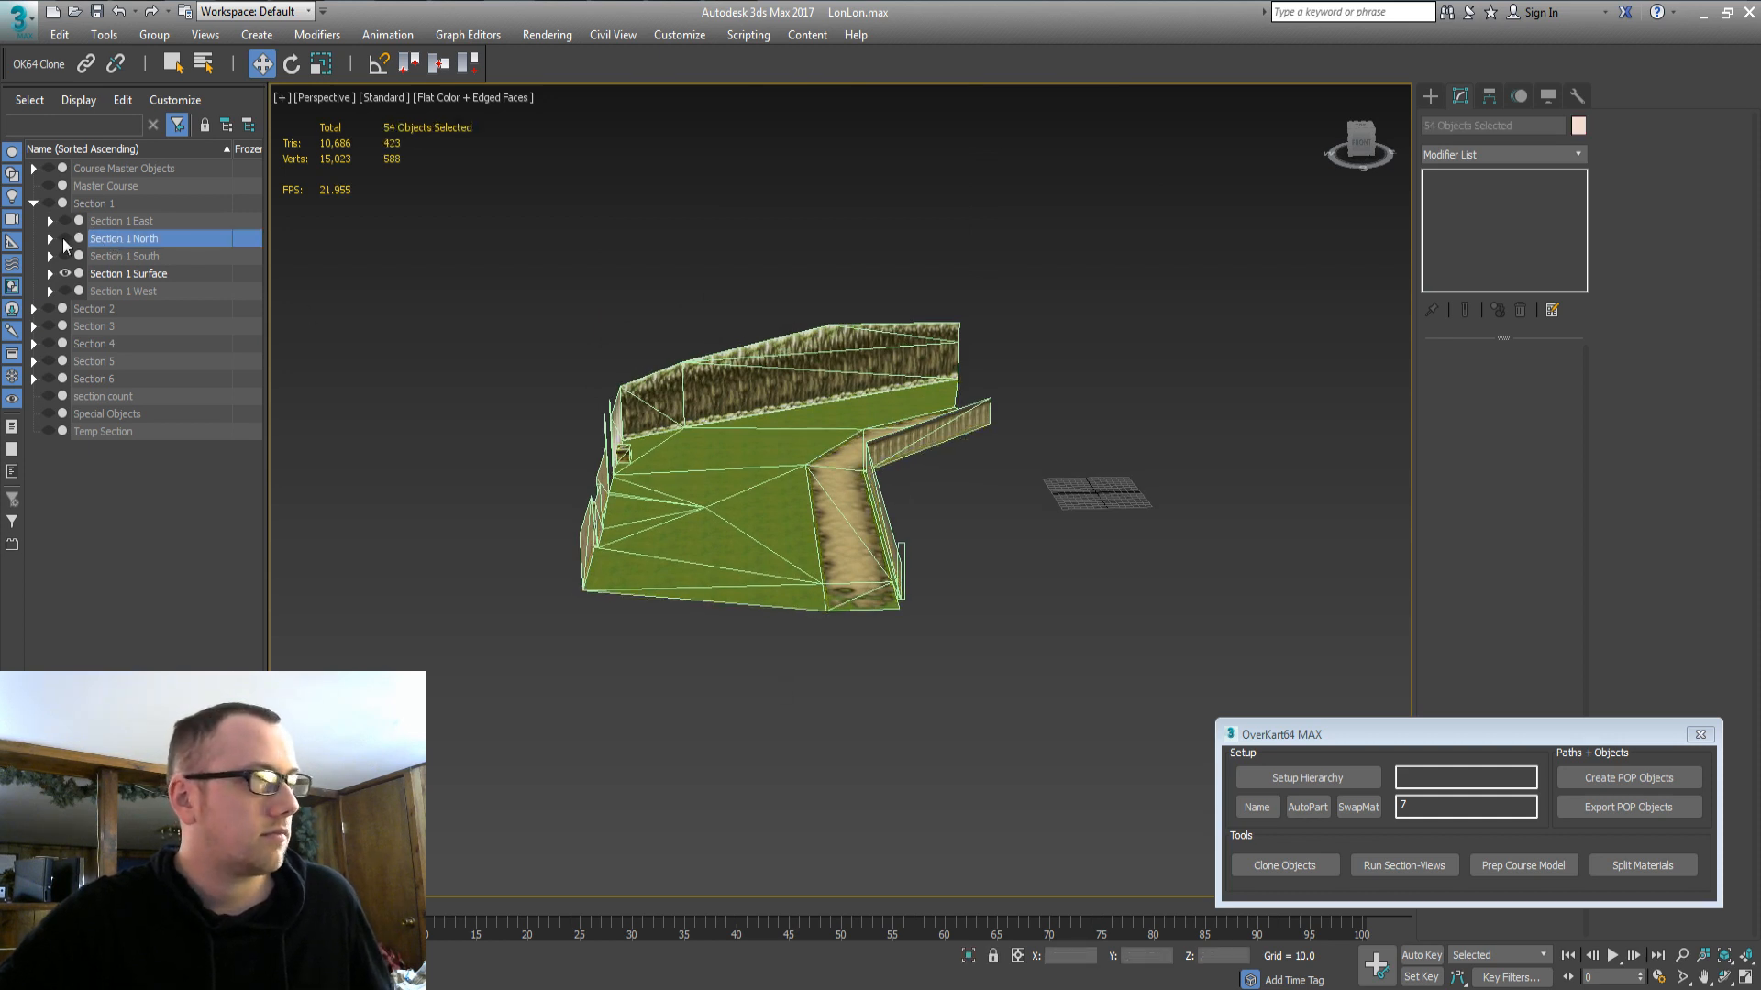
click(64, 239)
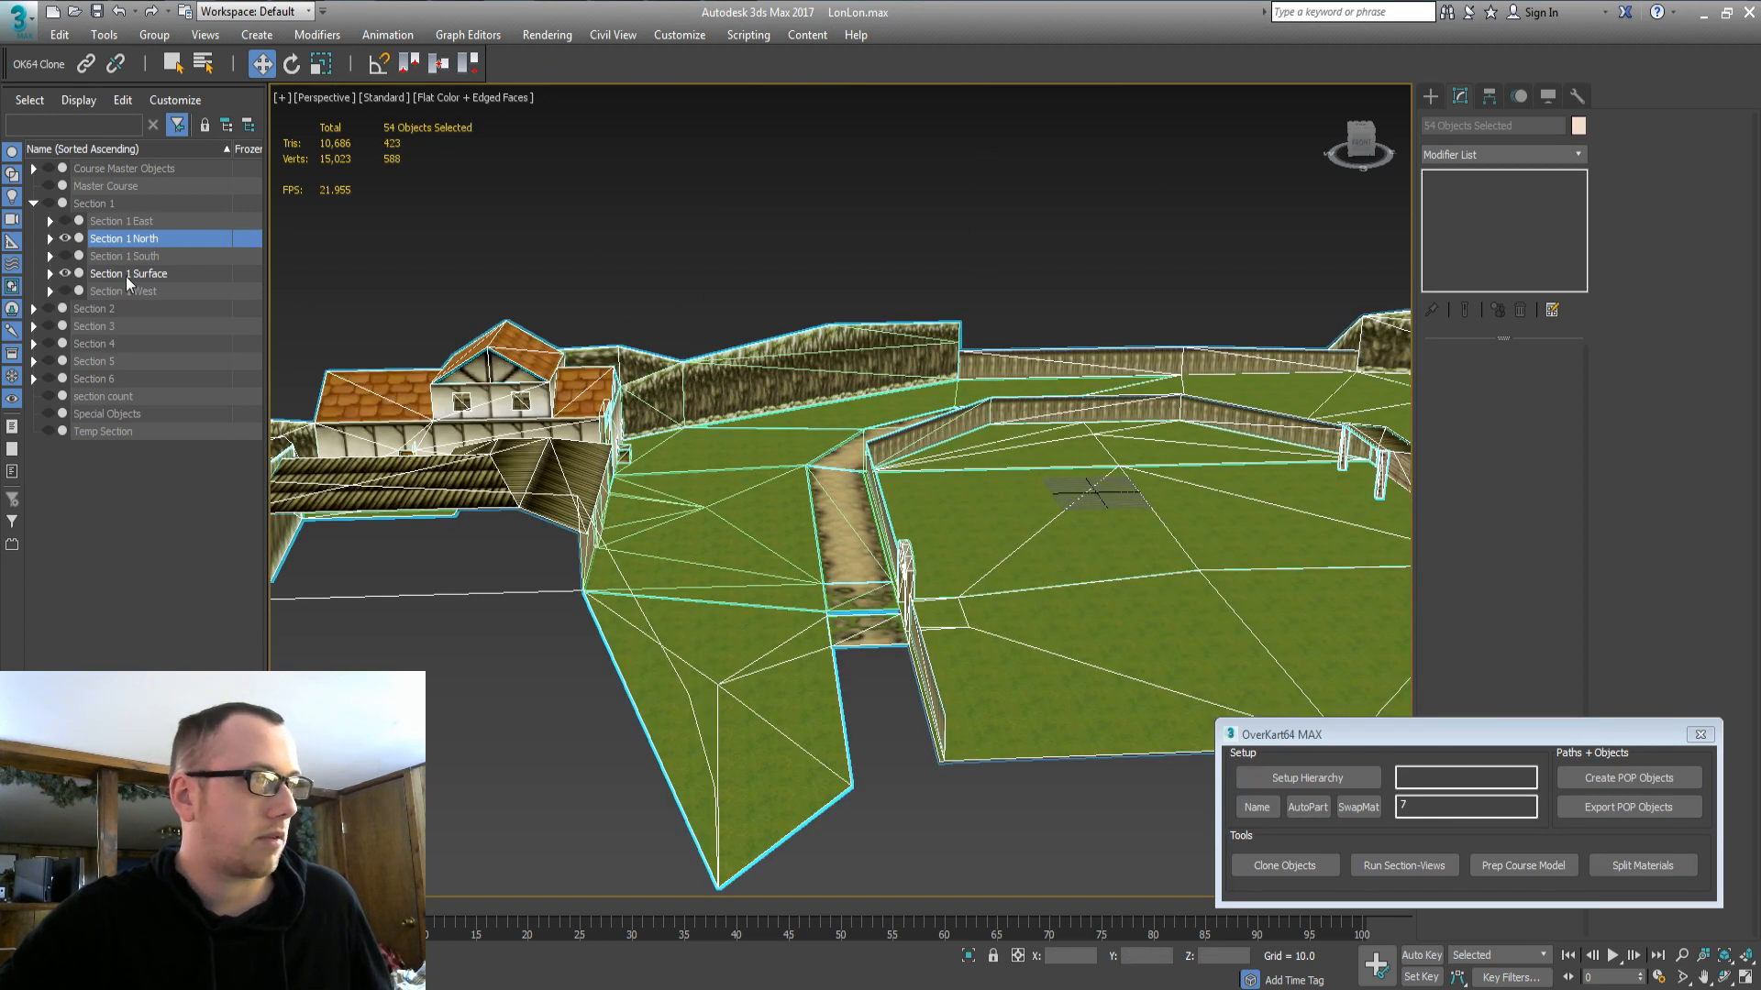
click(126, 277)
click(65, 274)
alt+middle_drag(800, 431, 693, 550)
scroll(693, 550, down, 5)
alt+middle_drag(777, 604, 780, 576)
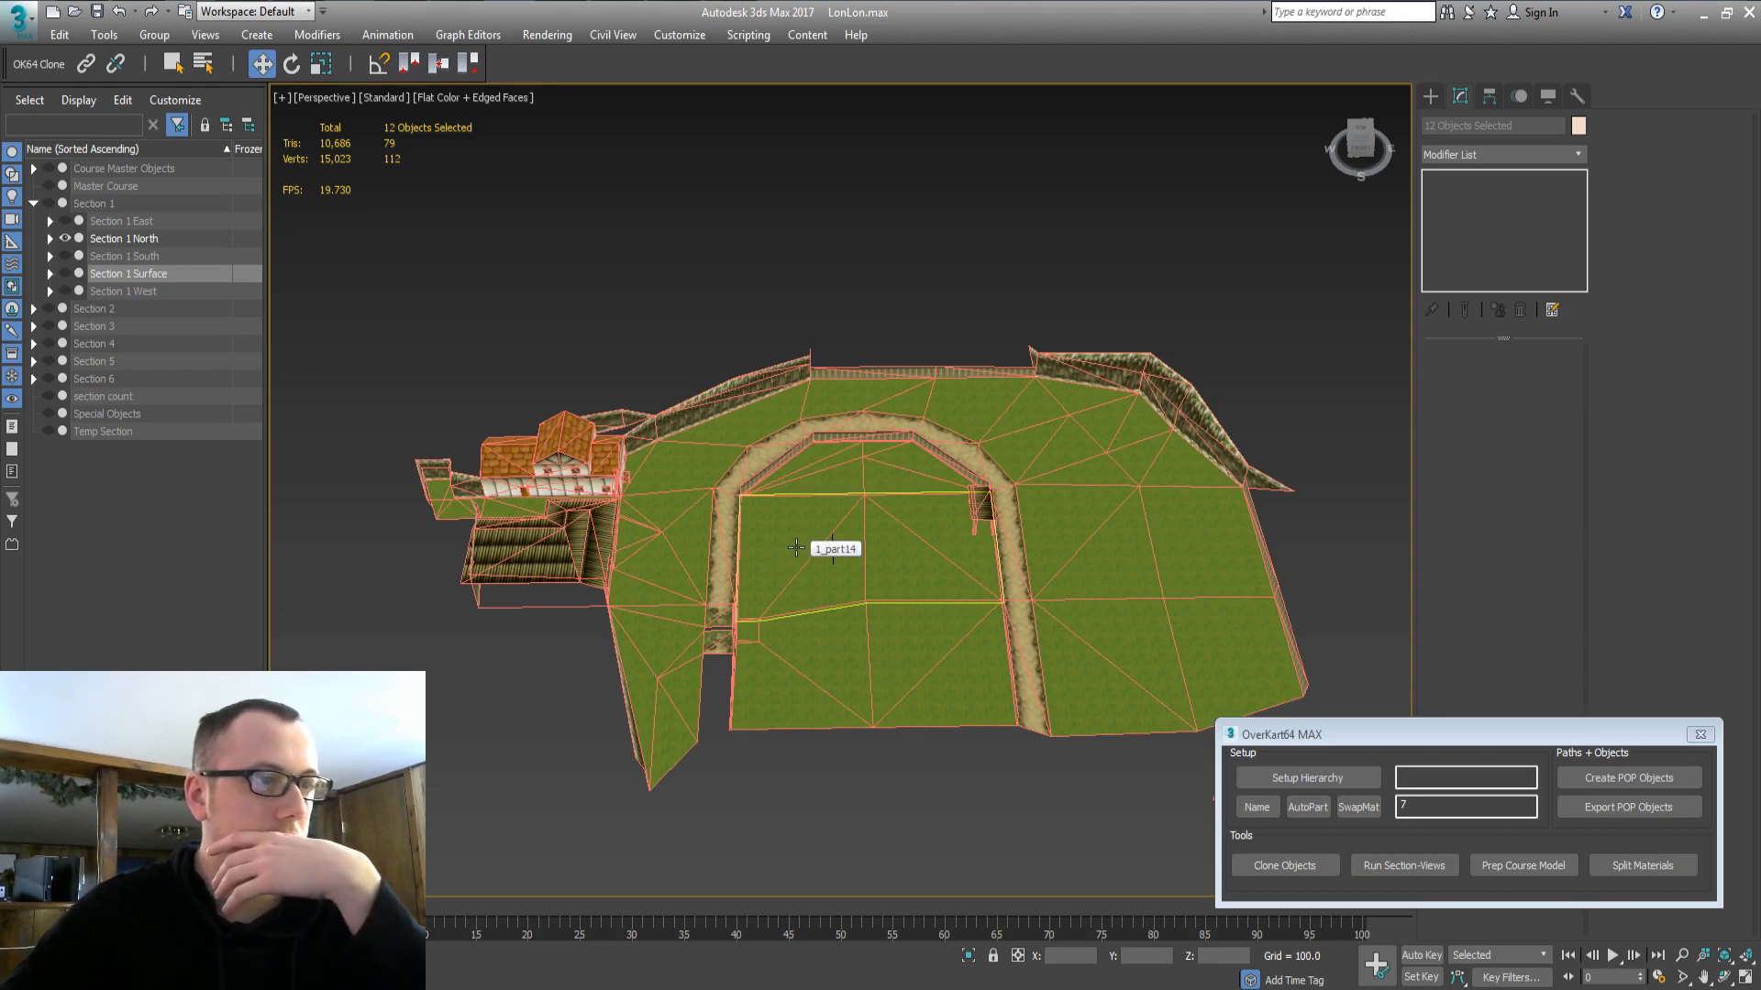
click(116, 279)
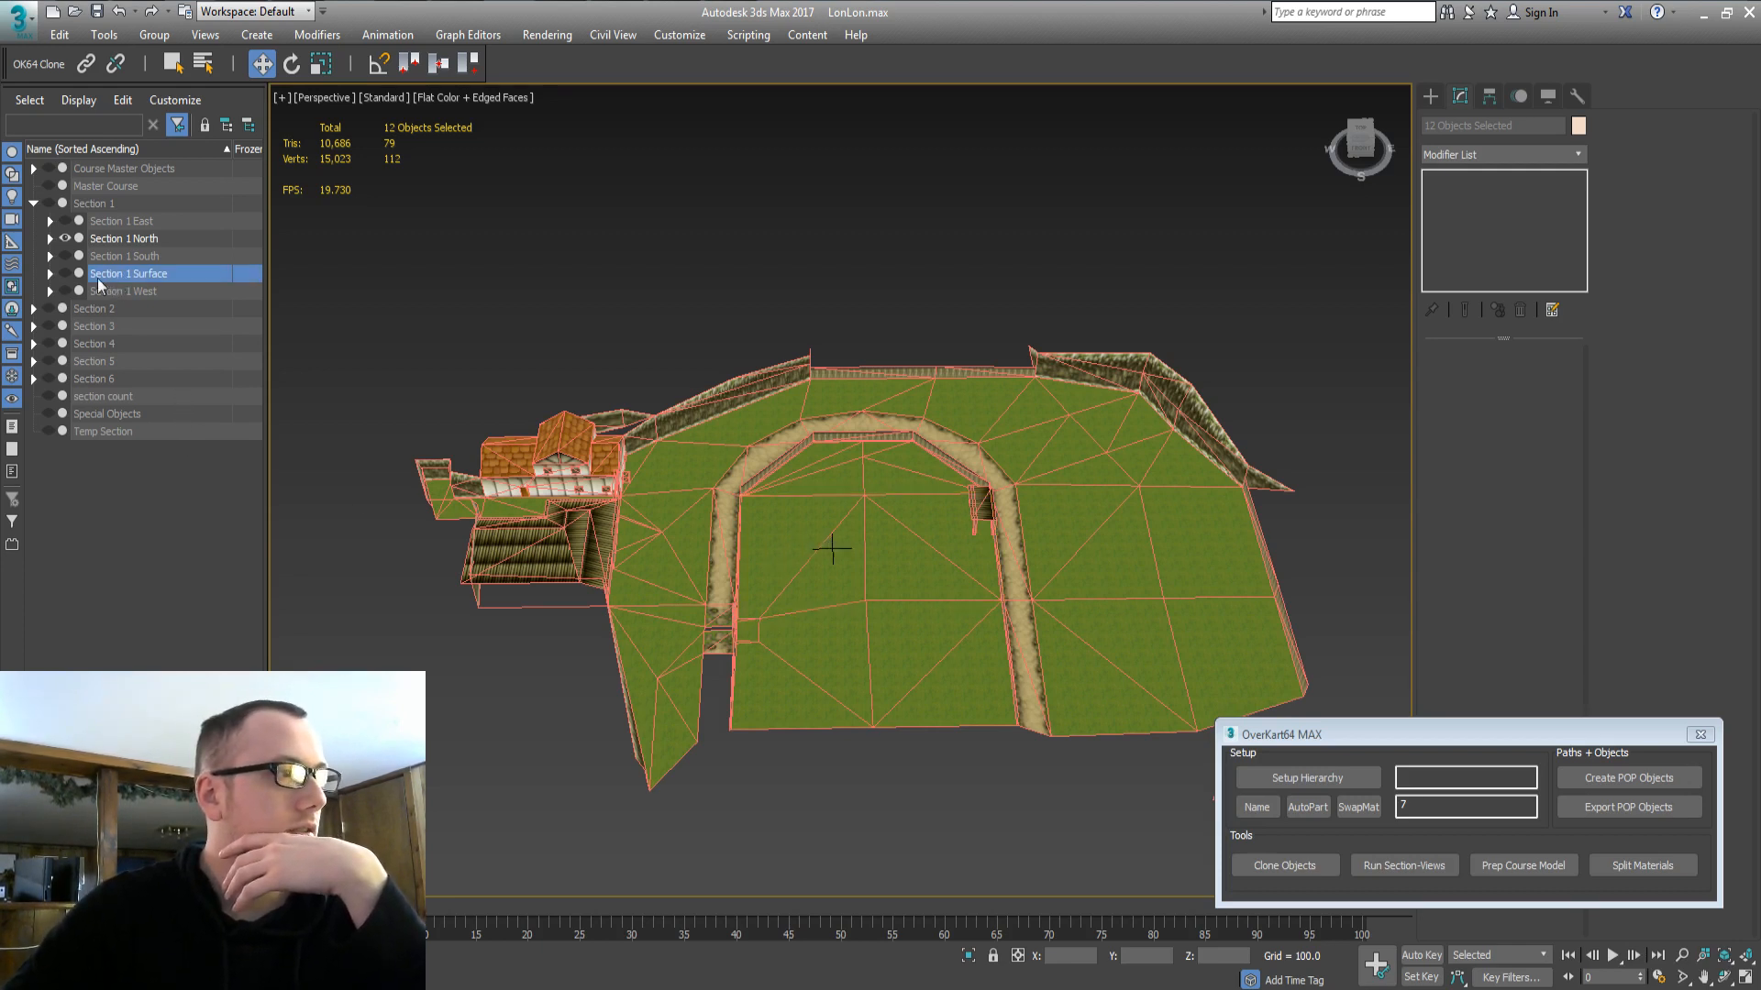
click(66, 274)
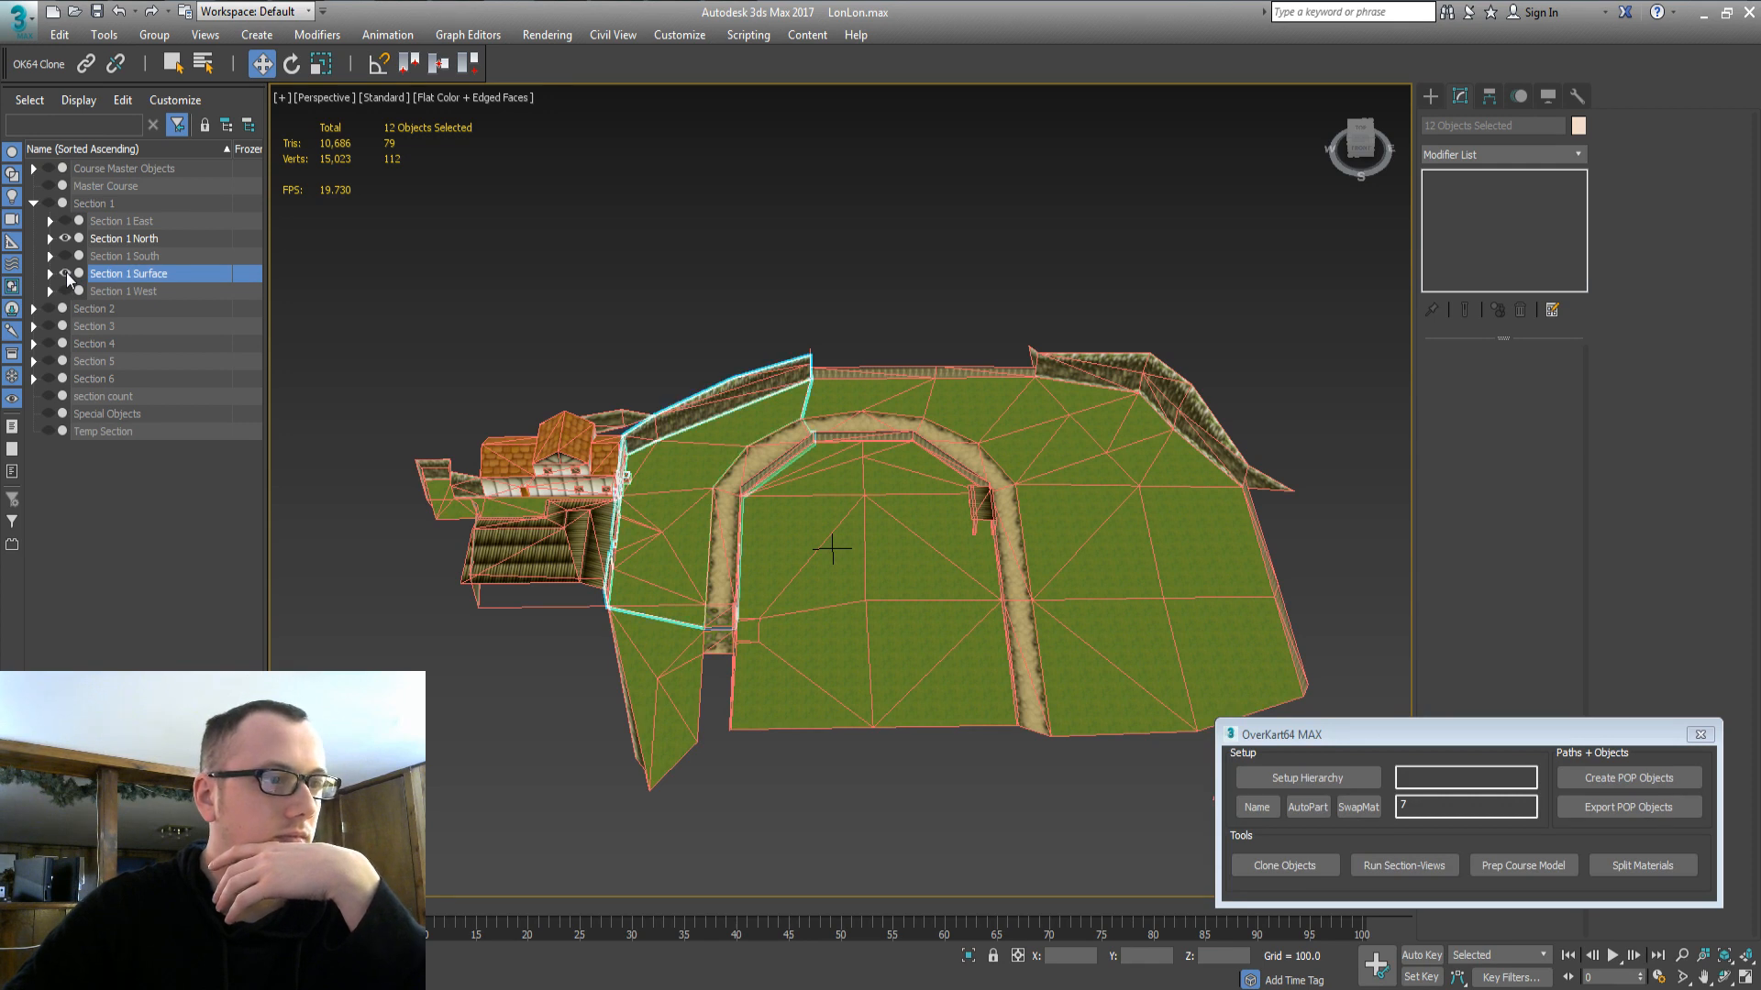
click(66, 274)
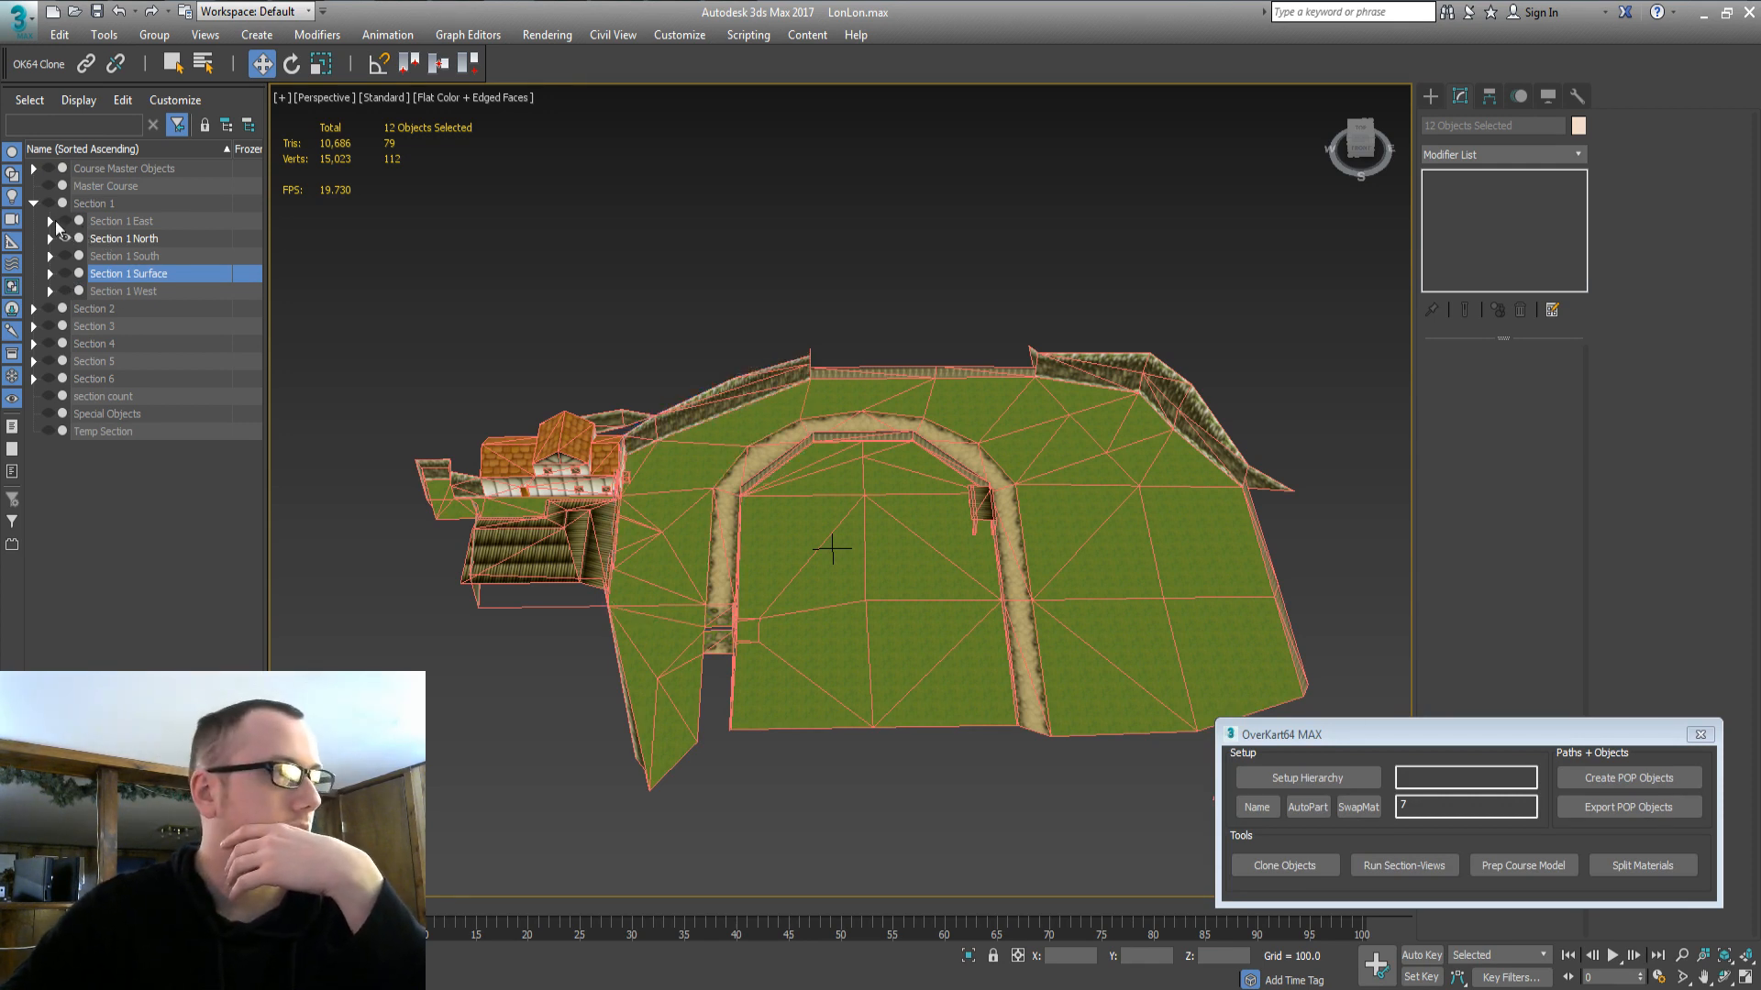
middle_drag(787, 713, 840, 628)
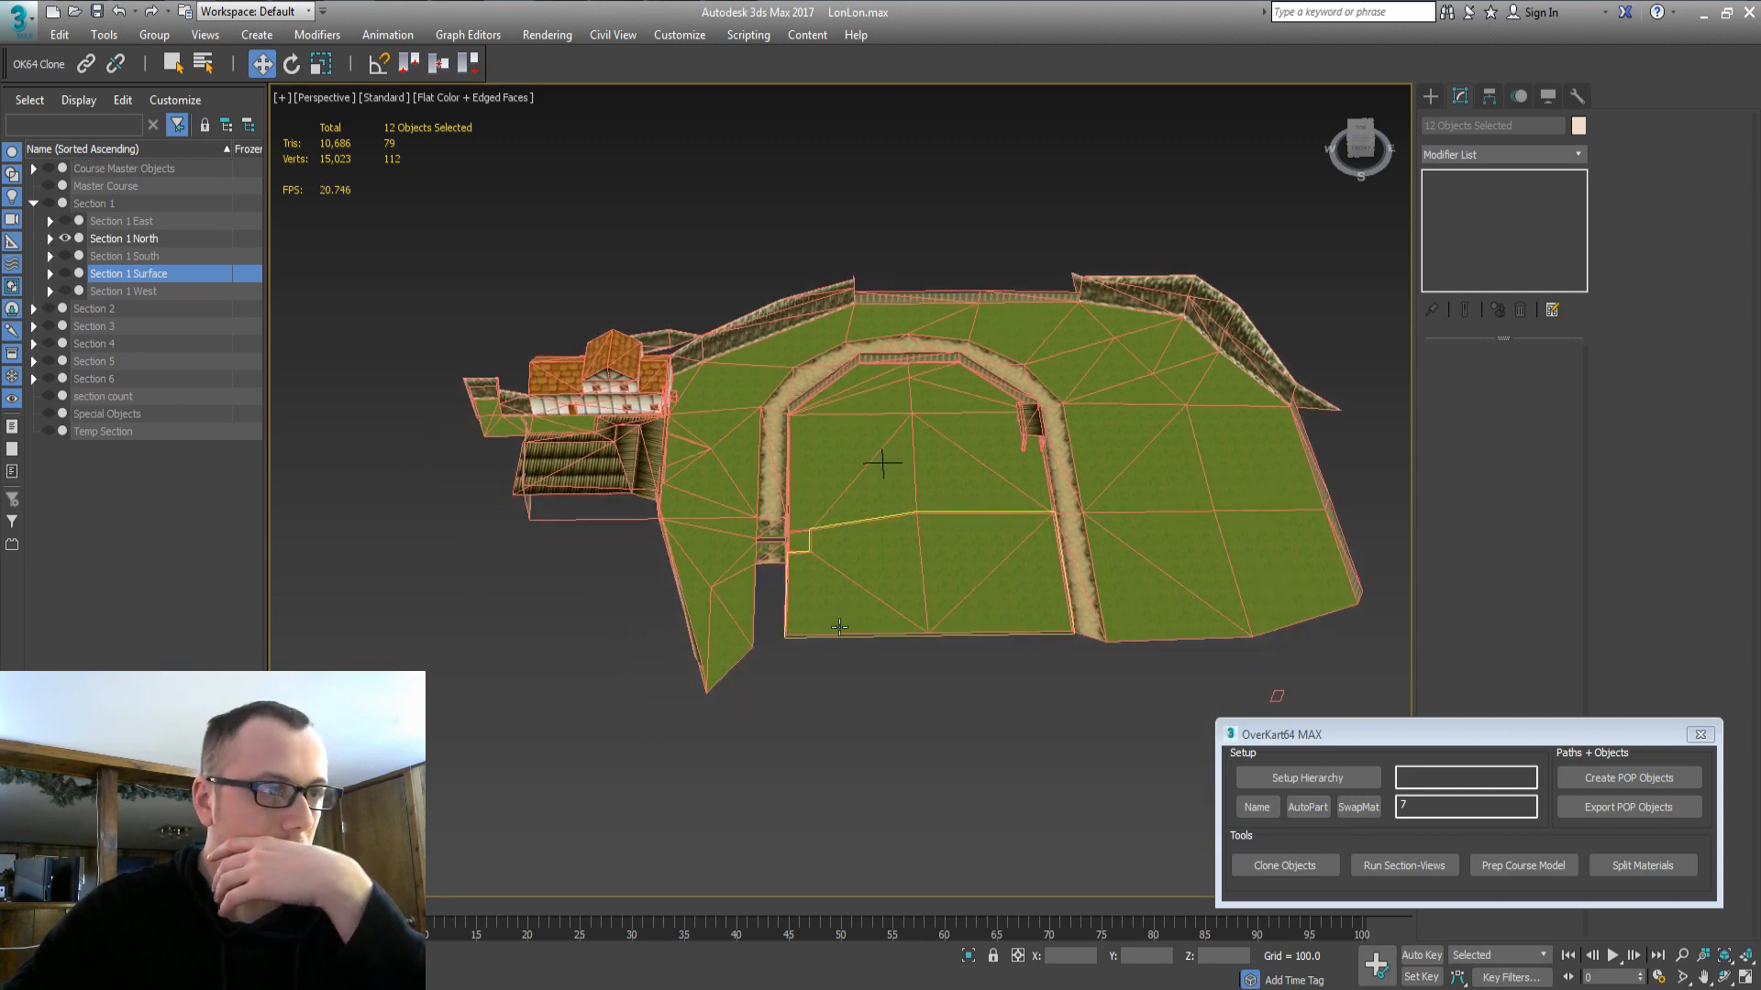
scroll(840, 627, up, 5)
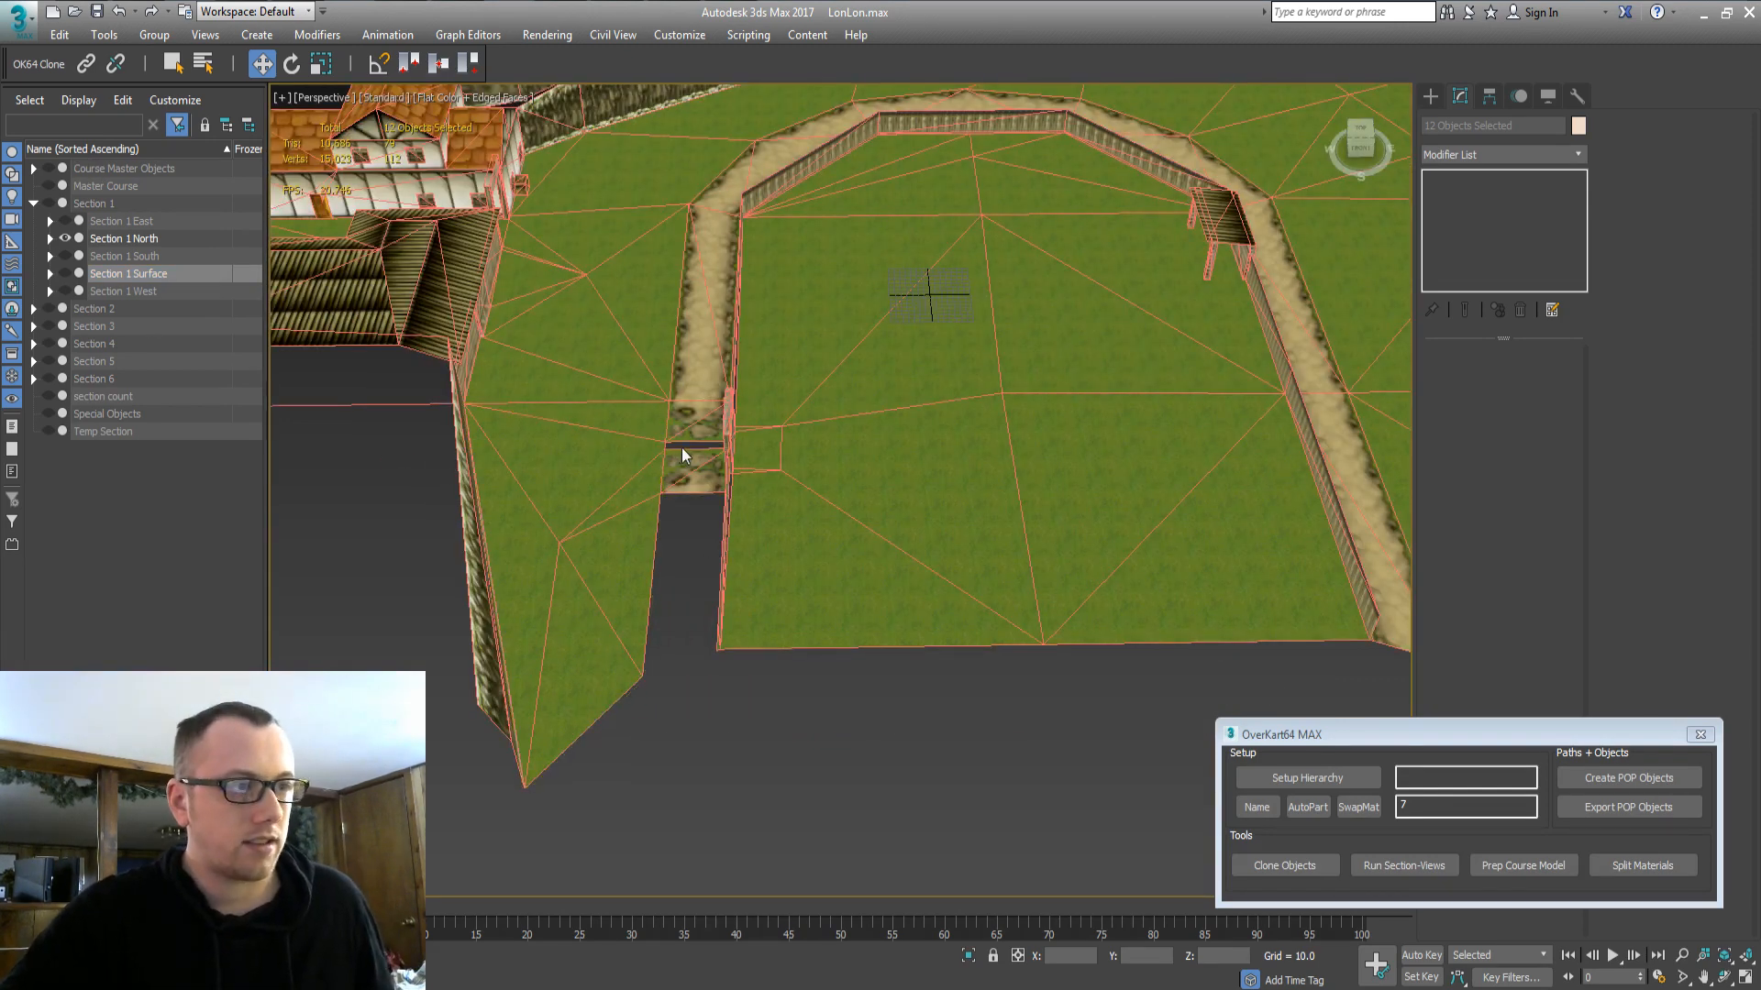
Delete the two grass patches right of the path (1_part1, 1_part7) and the right-edge fence.
middle_drag(705, 333, 785, 525)
alt+middle_drag(672, 463, 704, 482)
scroll(690, 376, up, 2)
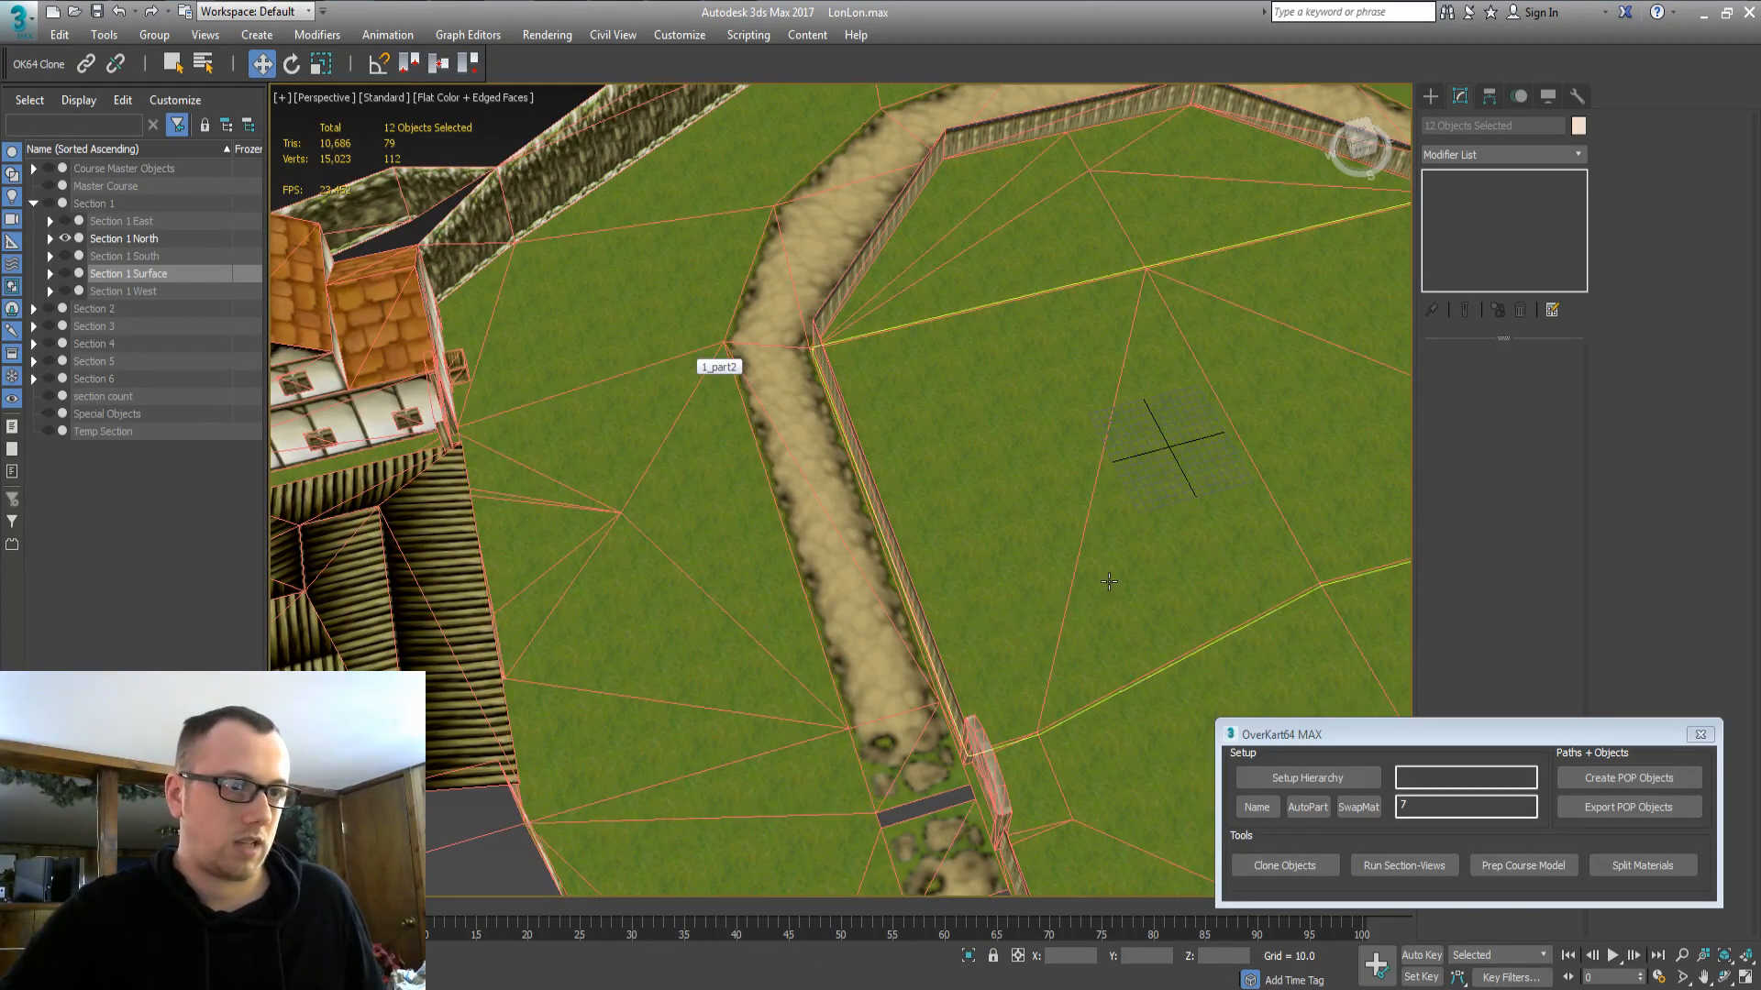
middle_drag(1025, 566, 615, 461)
scroll(1009, 585, down, 2)
middle_drag(987, 604, 537, 585)
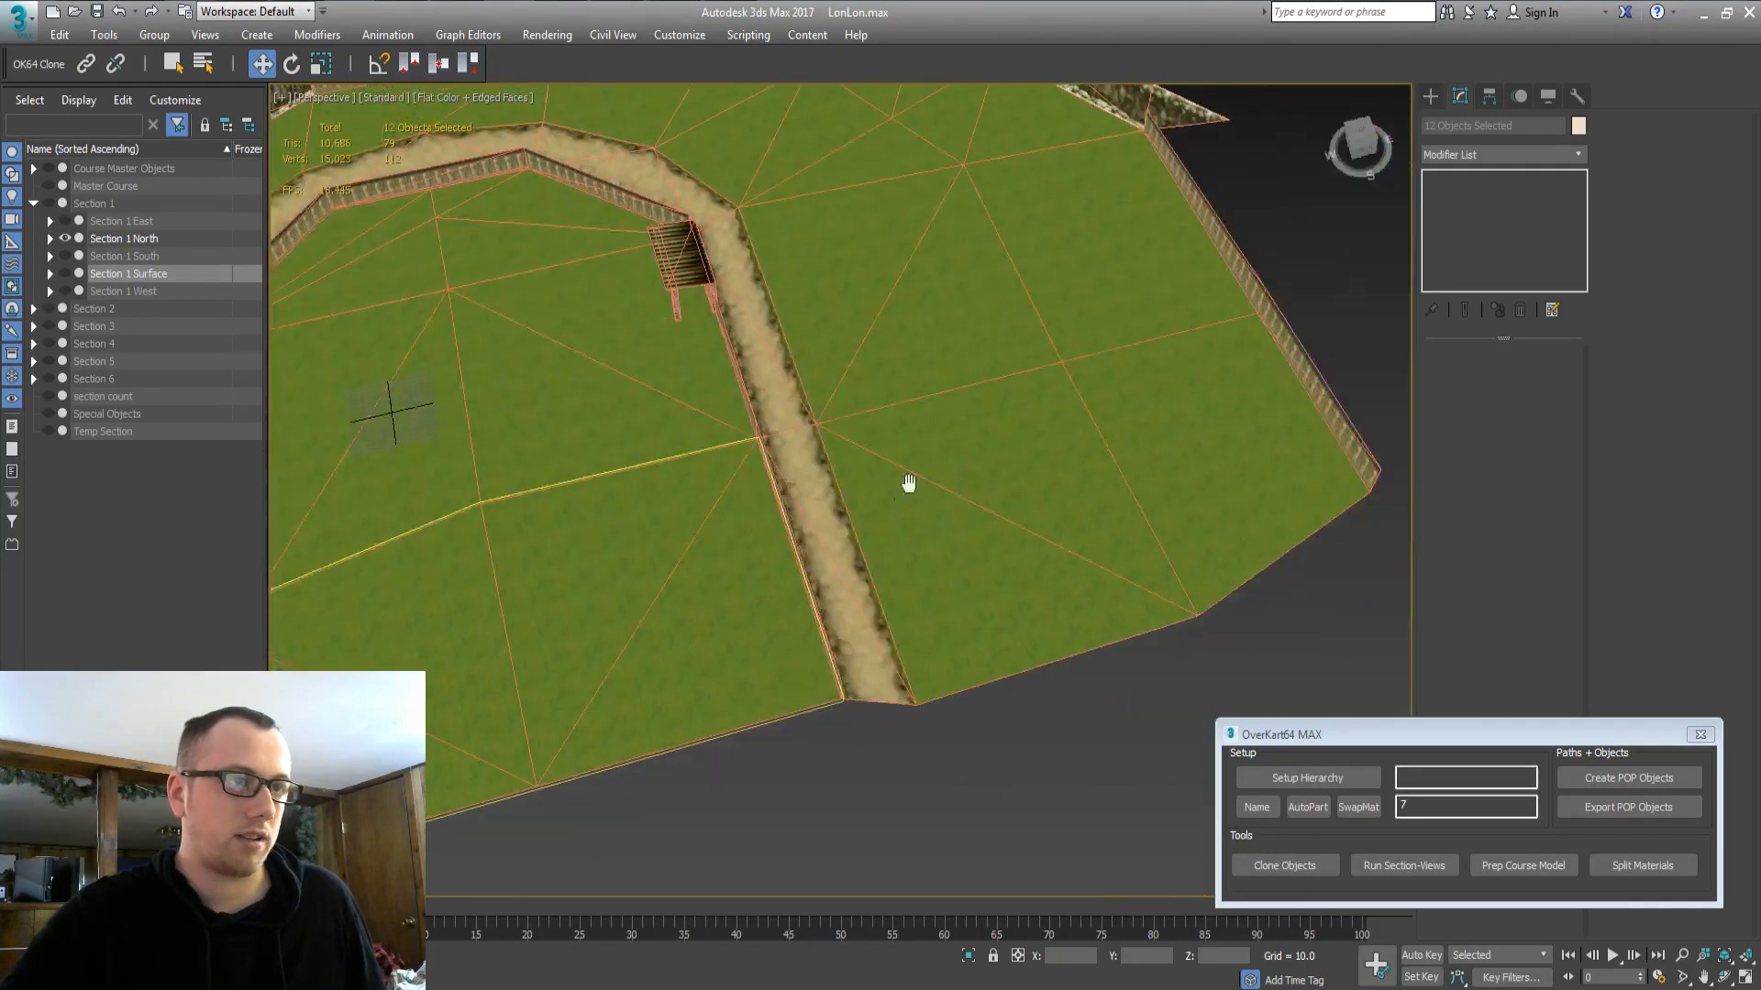
click(1030, 290)
ctrl+click(1106, 404)
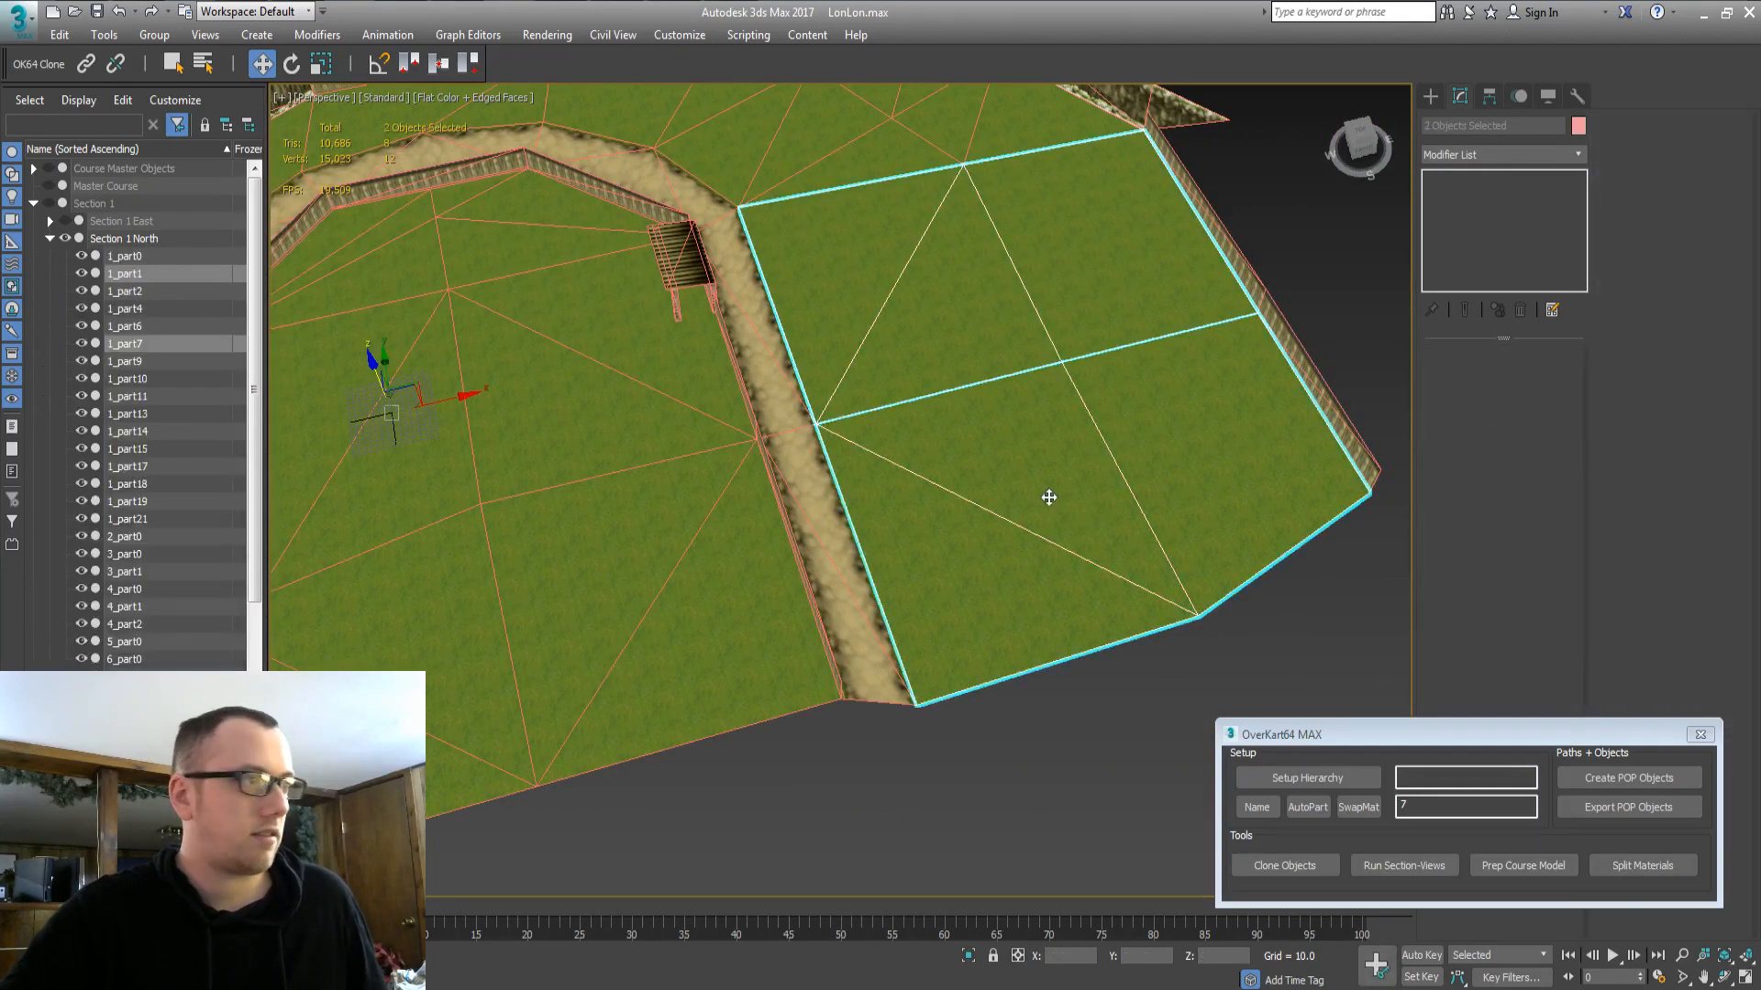
ctrl+click(1248, 278)
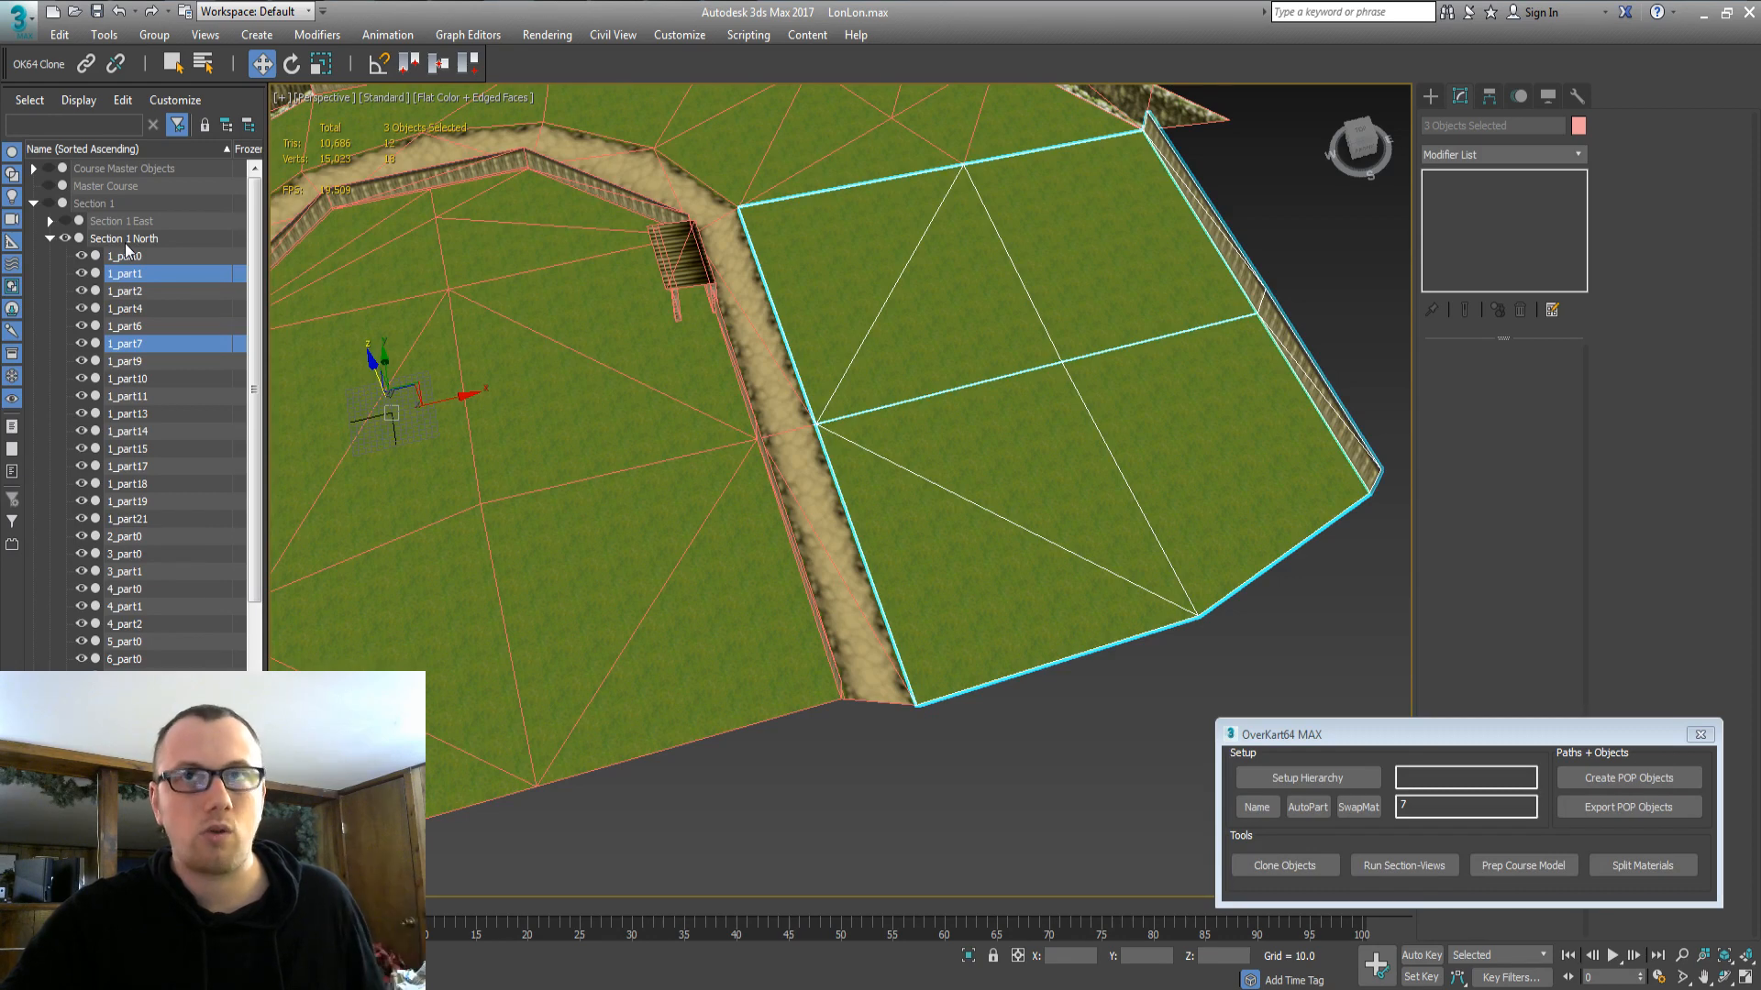
middle_drag(726, 436, 676, 463)
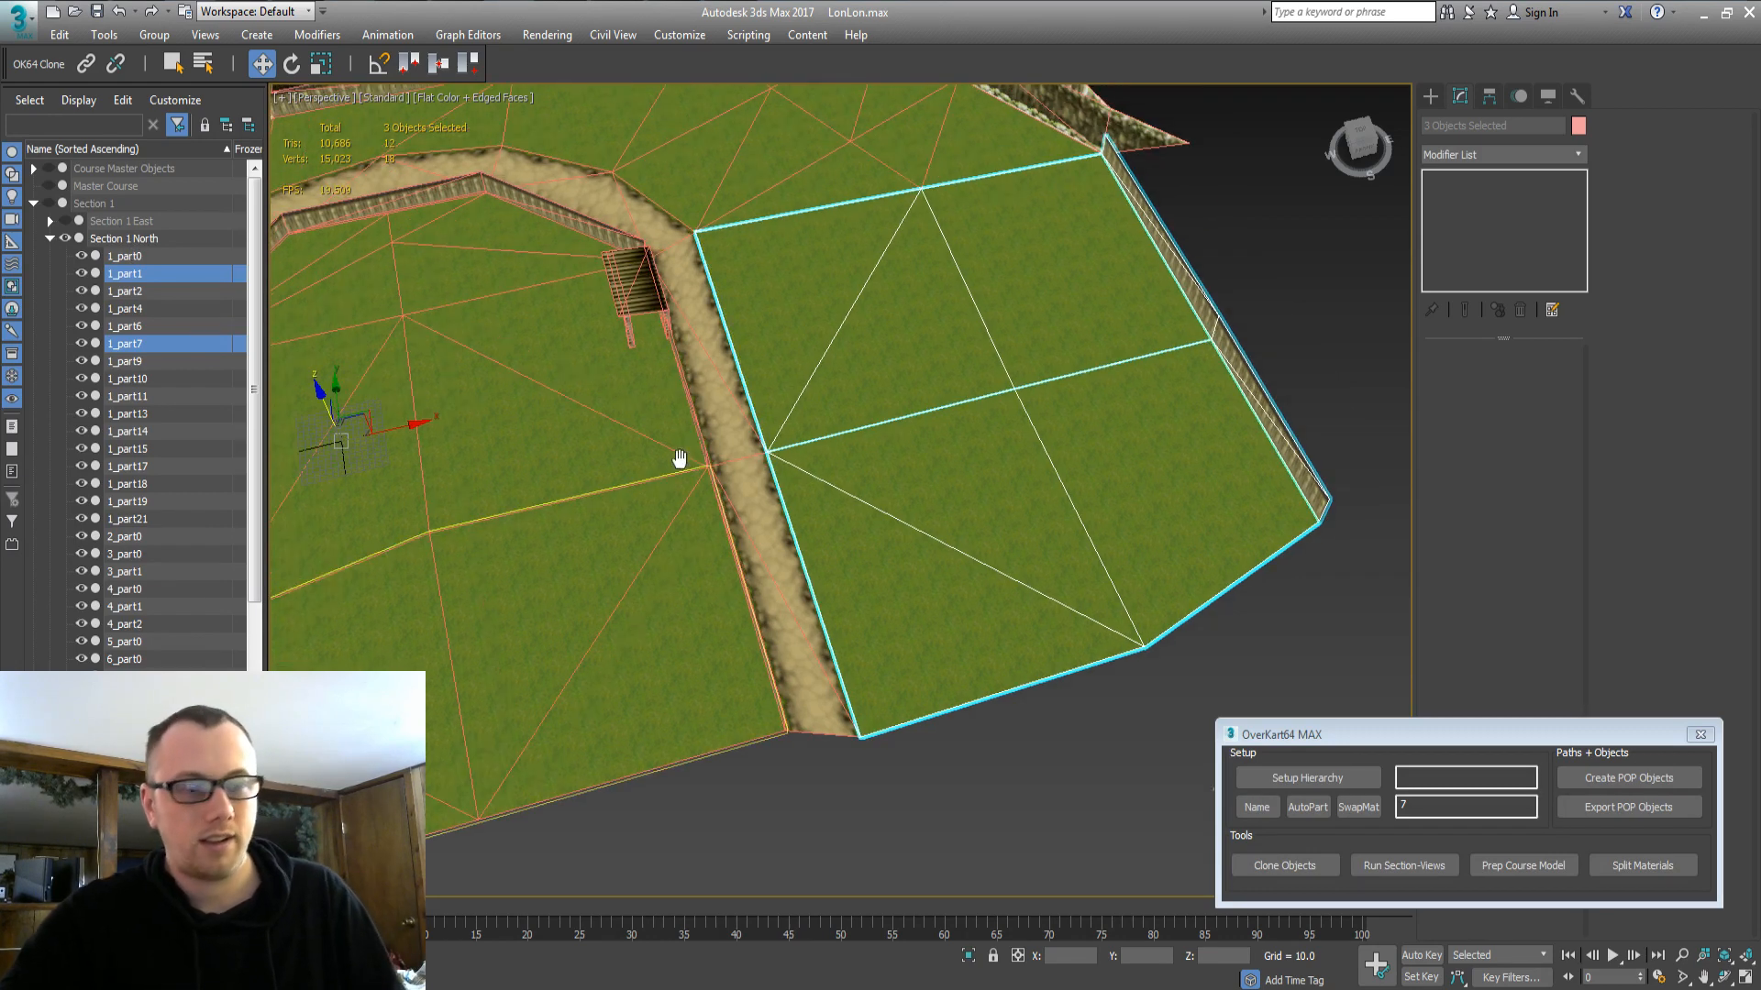
key(Delete)
Delete the lower-right road strip 10_part1 from the Section 1 view.
middle_drag(1134, 277, 1166, 490)
middle_drag(491, 637, 749, 419)
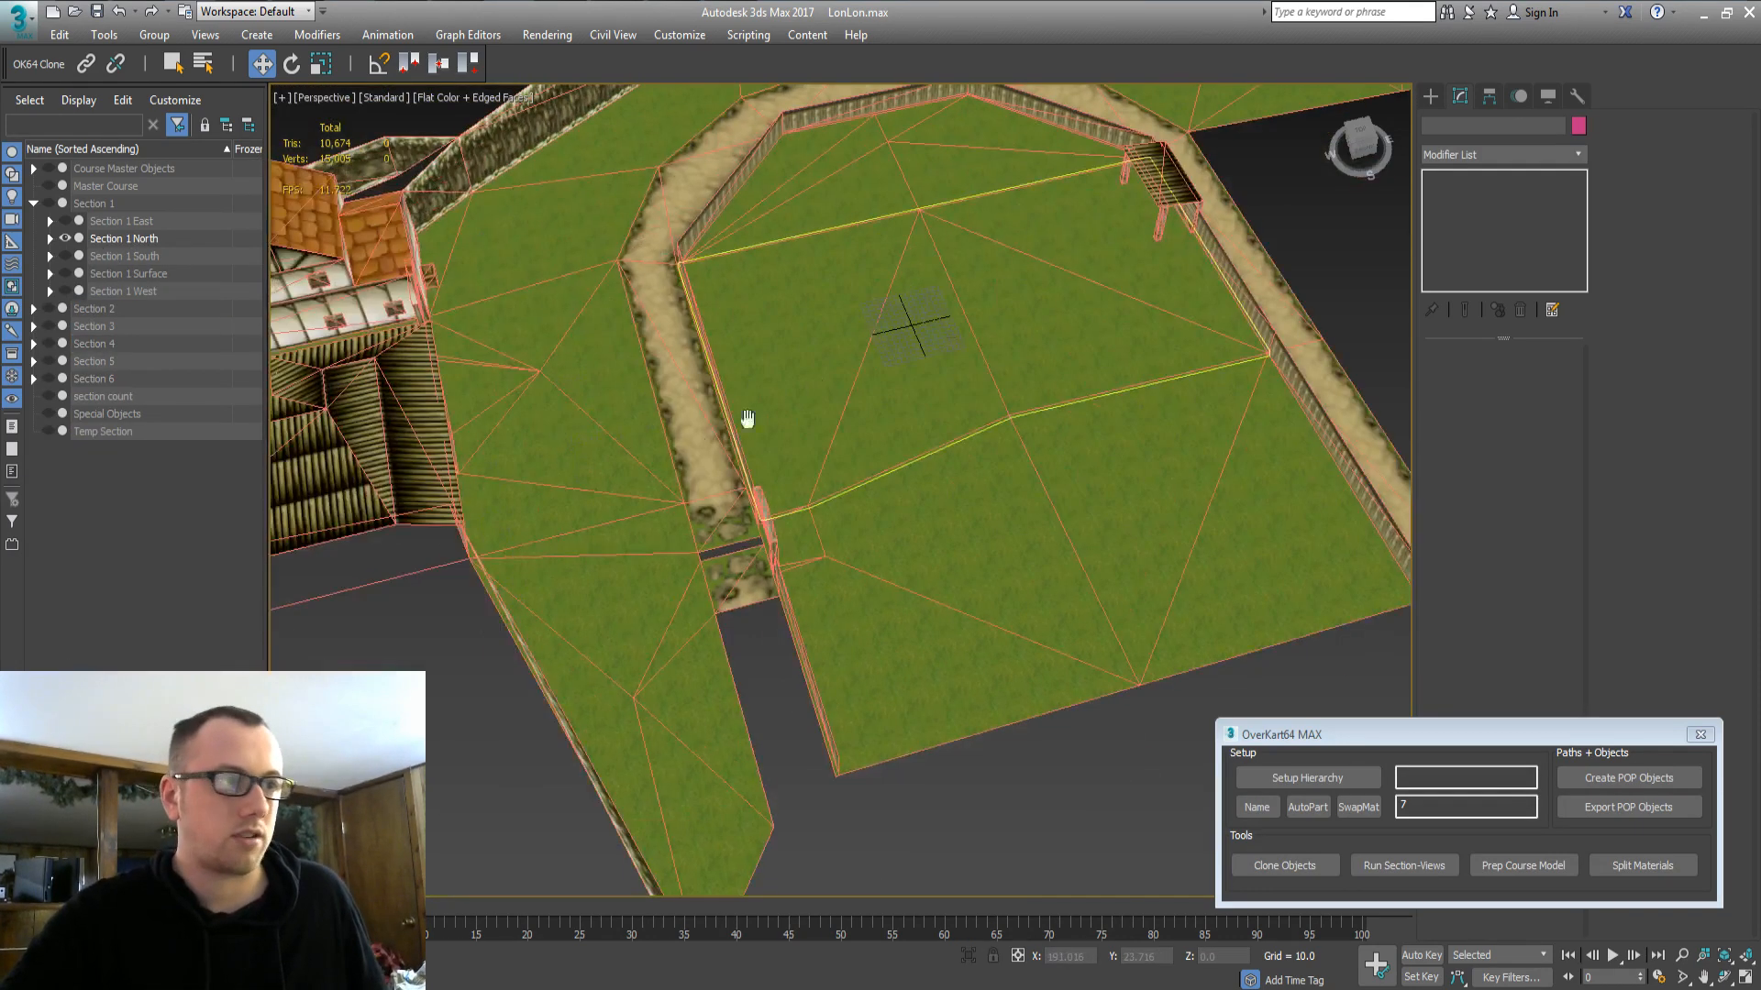
middle_drag(651, 369, 684, 606)
middle_drag(850, 330, 861, 668)
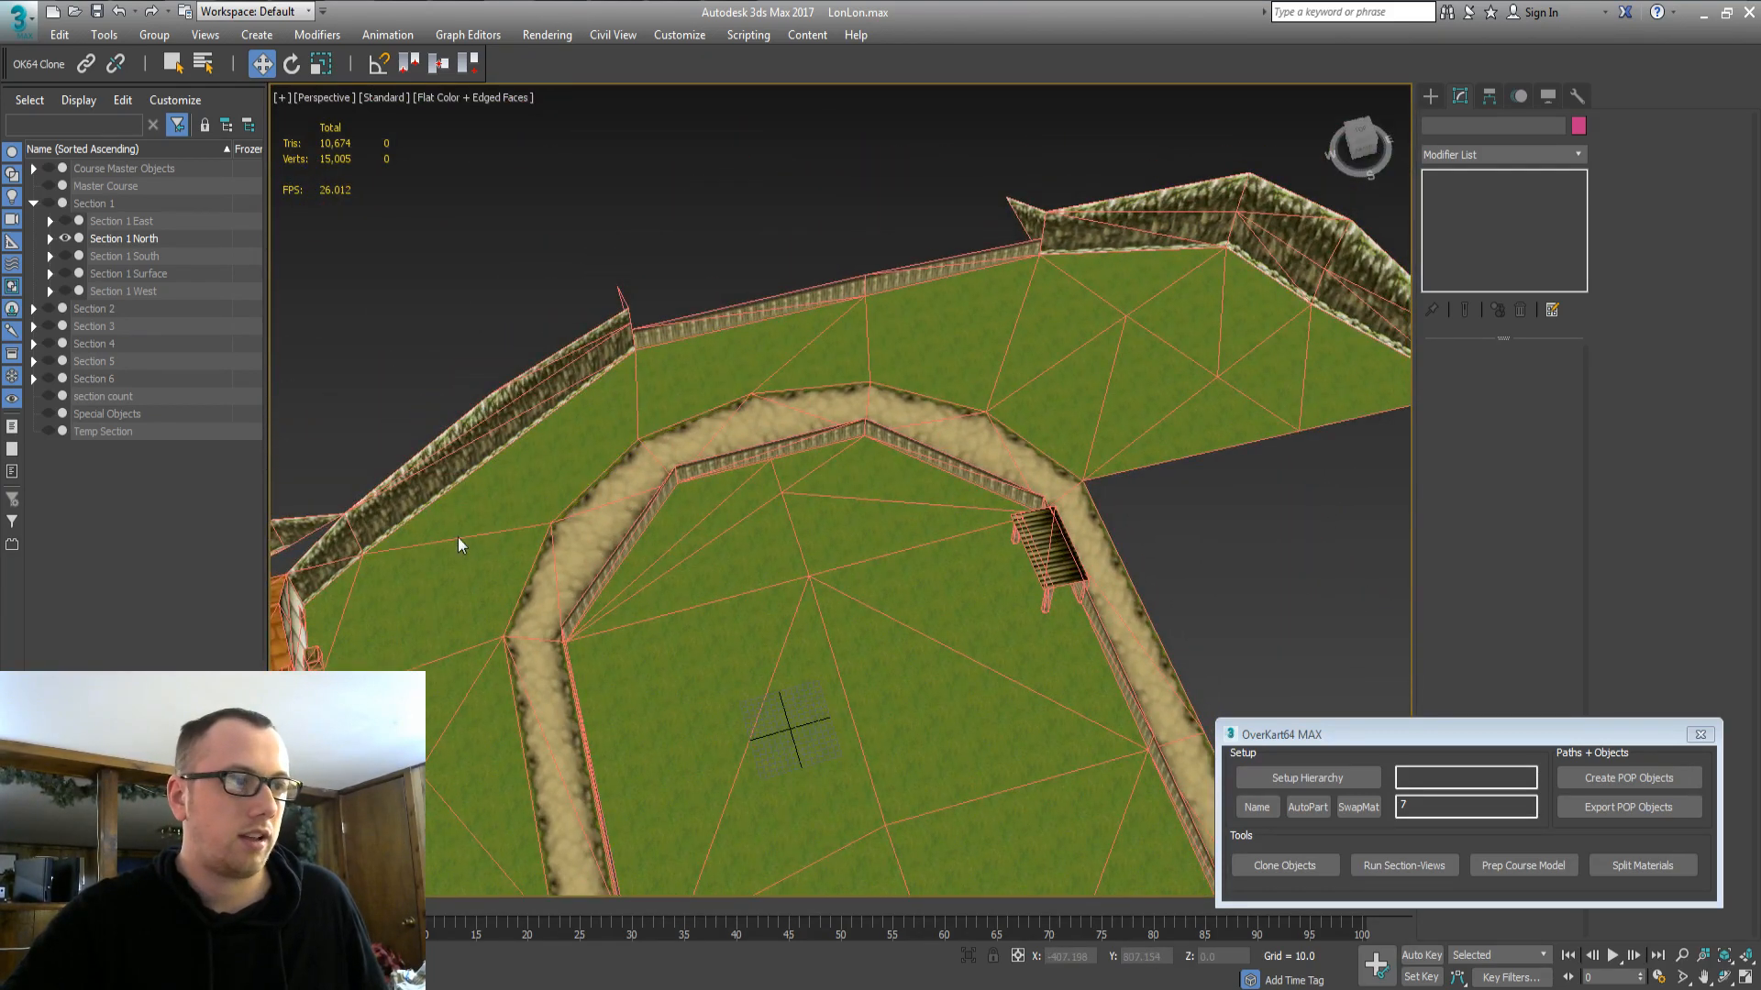
click(152, 273)
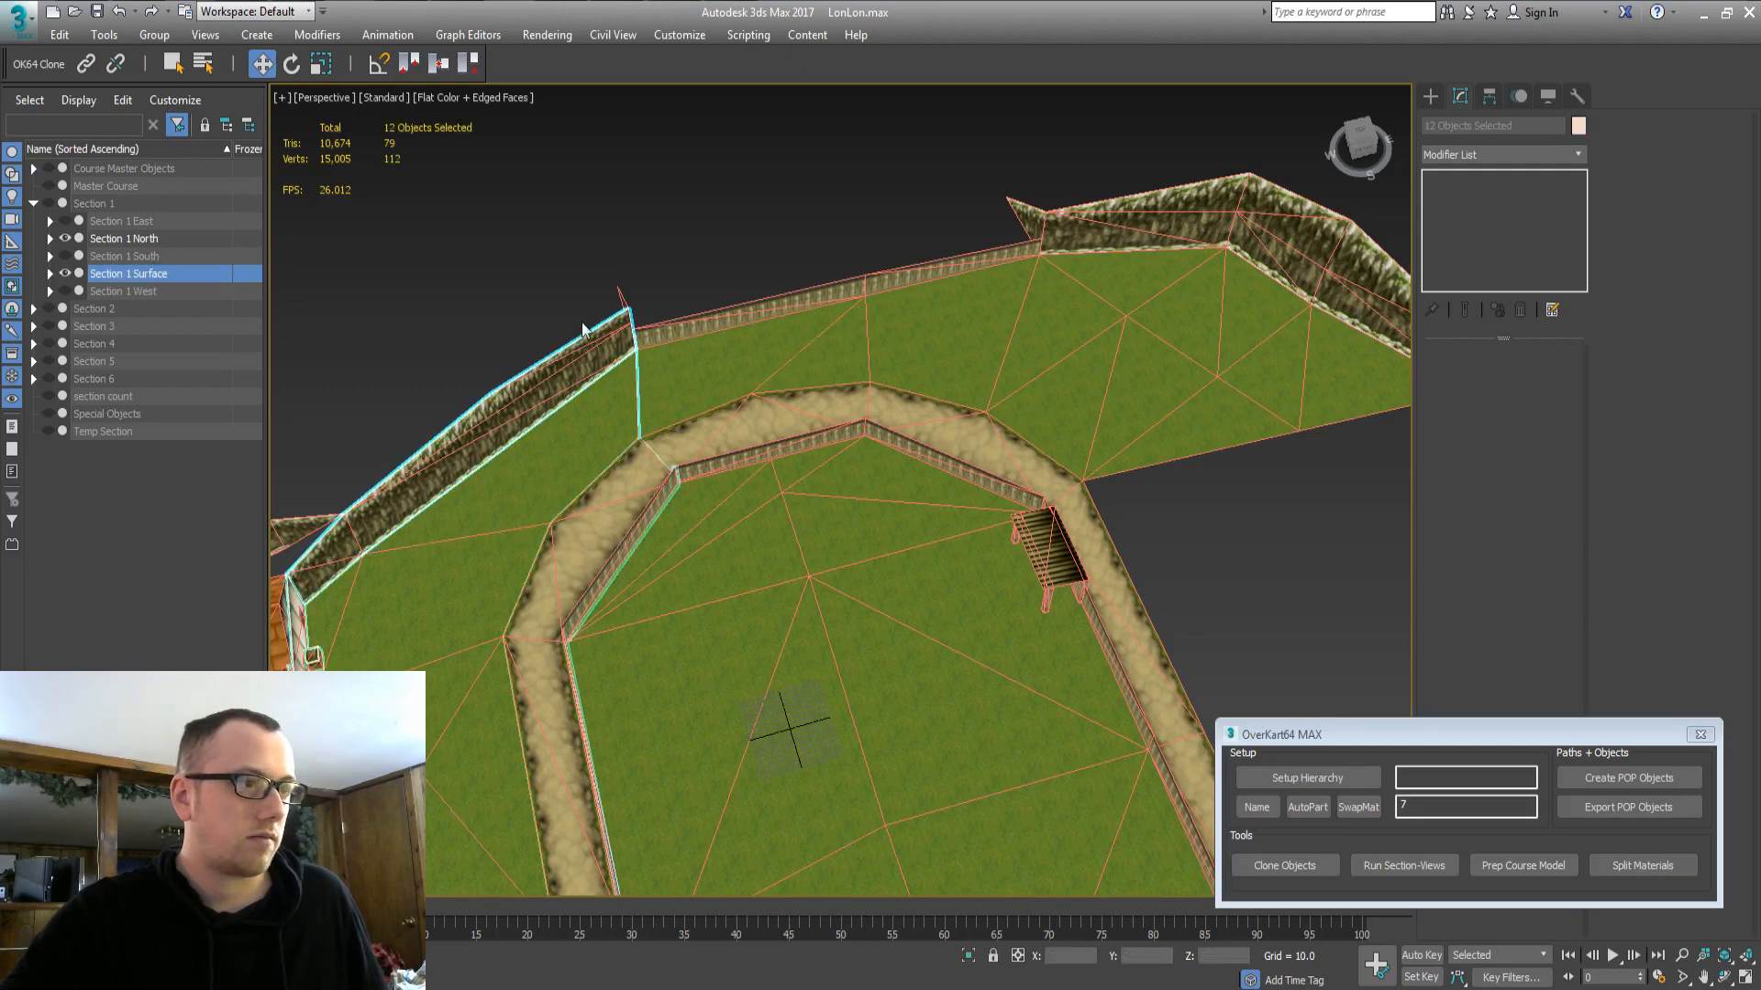
scroll(789, 486, down, 4)
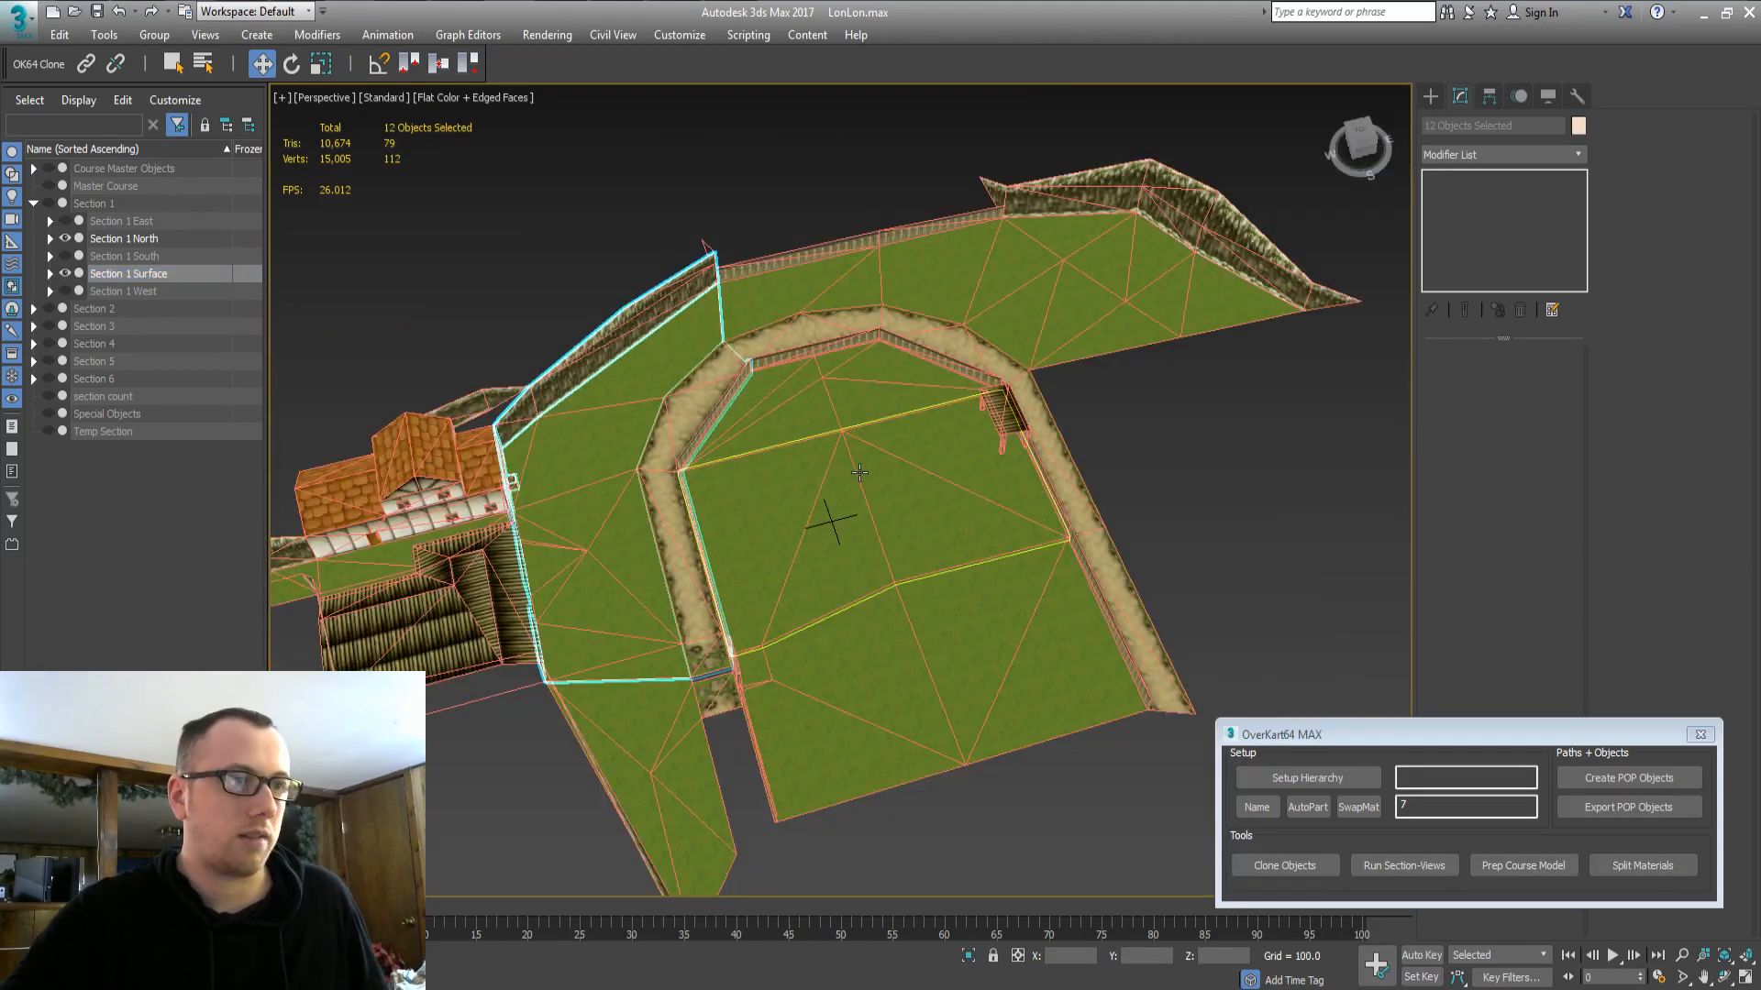
middle_drag(853, 477, 805, 550)
click(1031, 785)
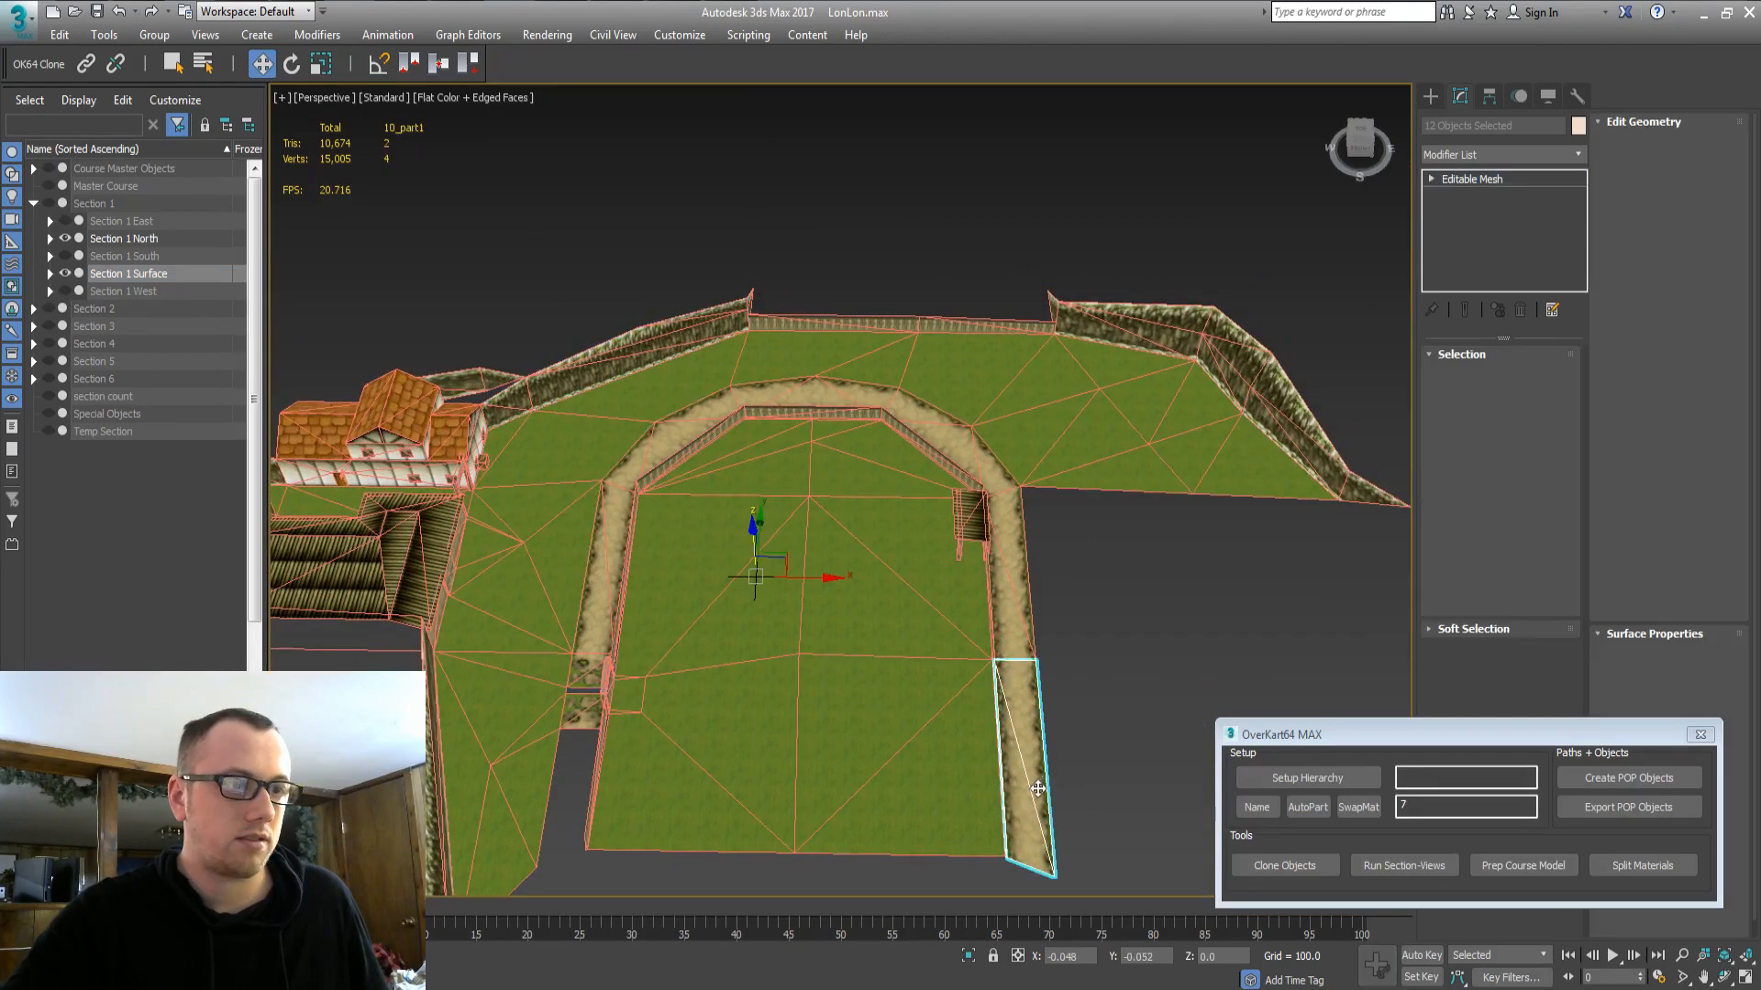
key(Delete)
Orbit around the remaining field and barns, checking fence 8_part0 and object 19_part0.
alt+middle_drag(860, 598, 707, 377)
scroll(844, 358, up, 5)
scroll(845, 359, up, 5)
middle_drag(853, 362, 779, 448)
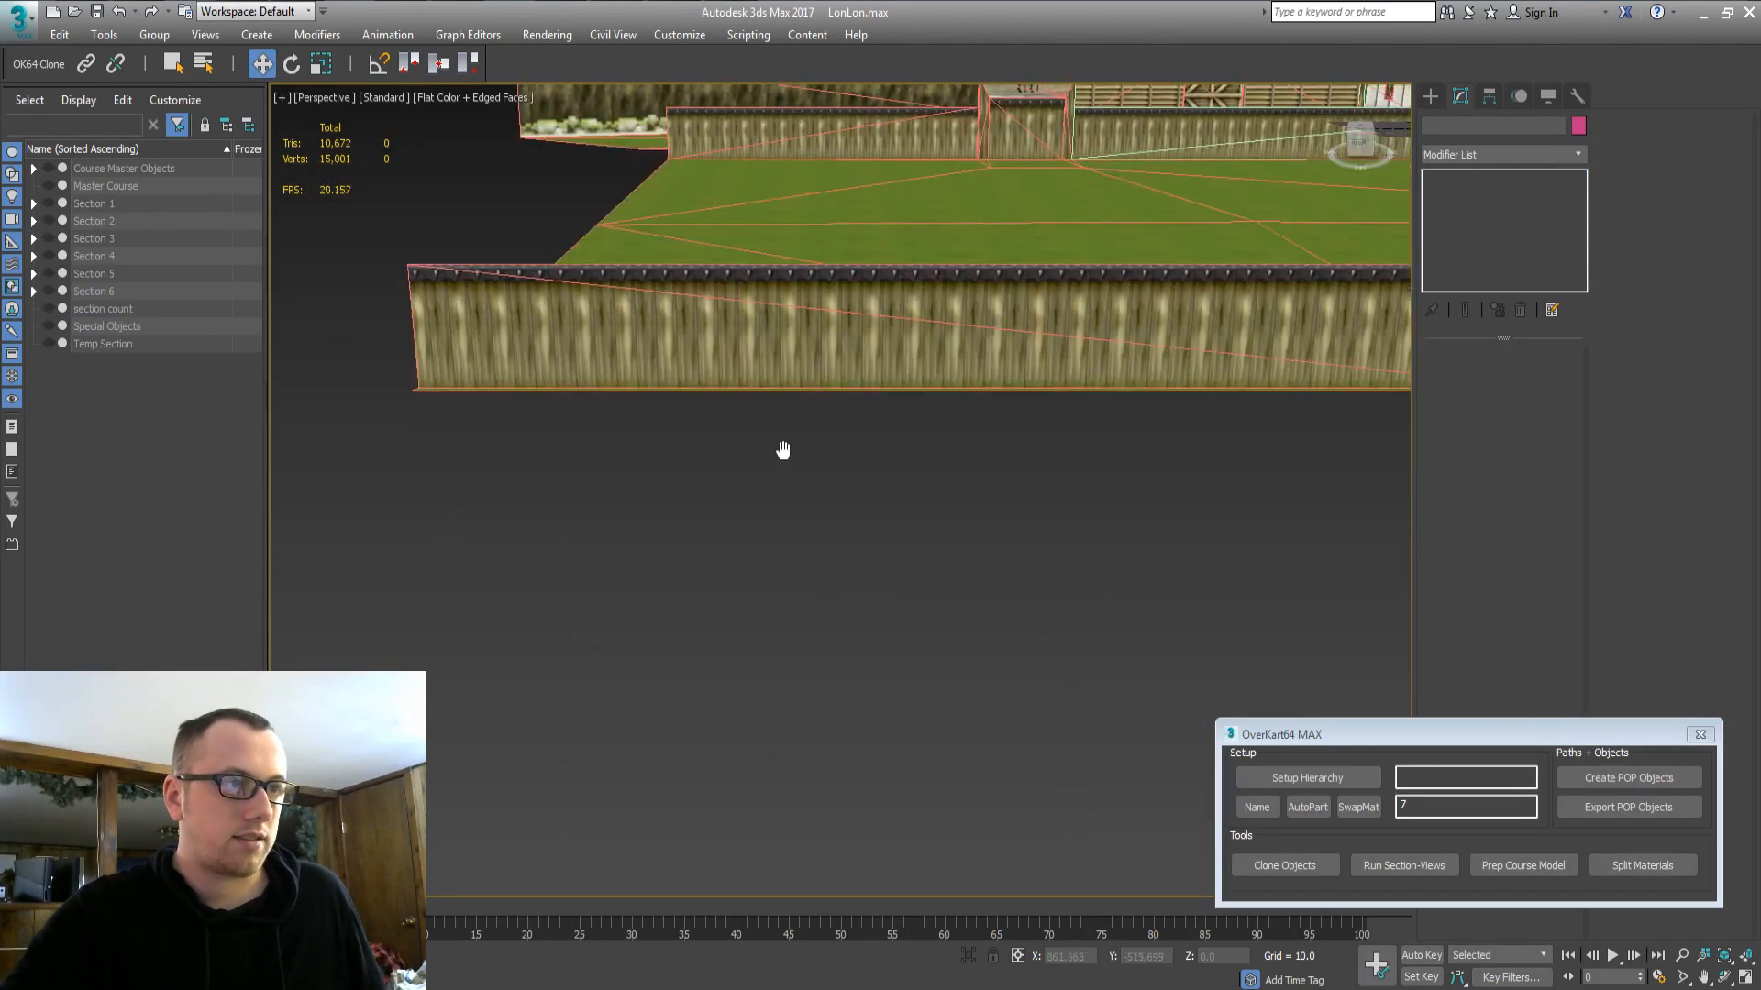
click(1027, 371)
middle_drag(1055, 437, 963, 457)
scroll(774, 462, down, 2)
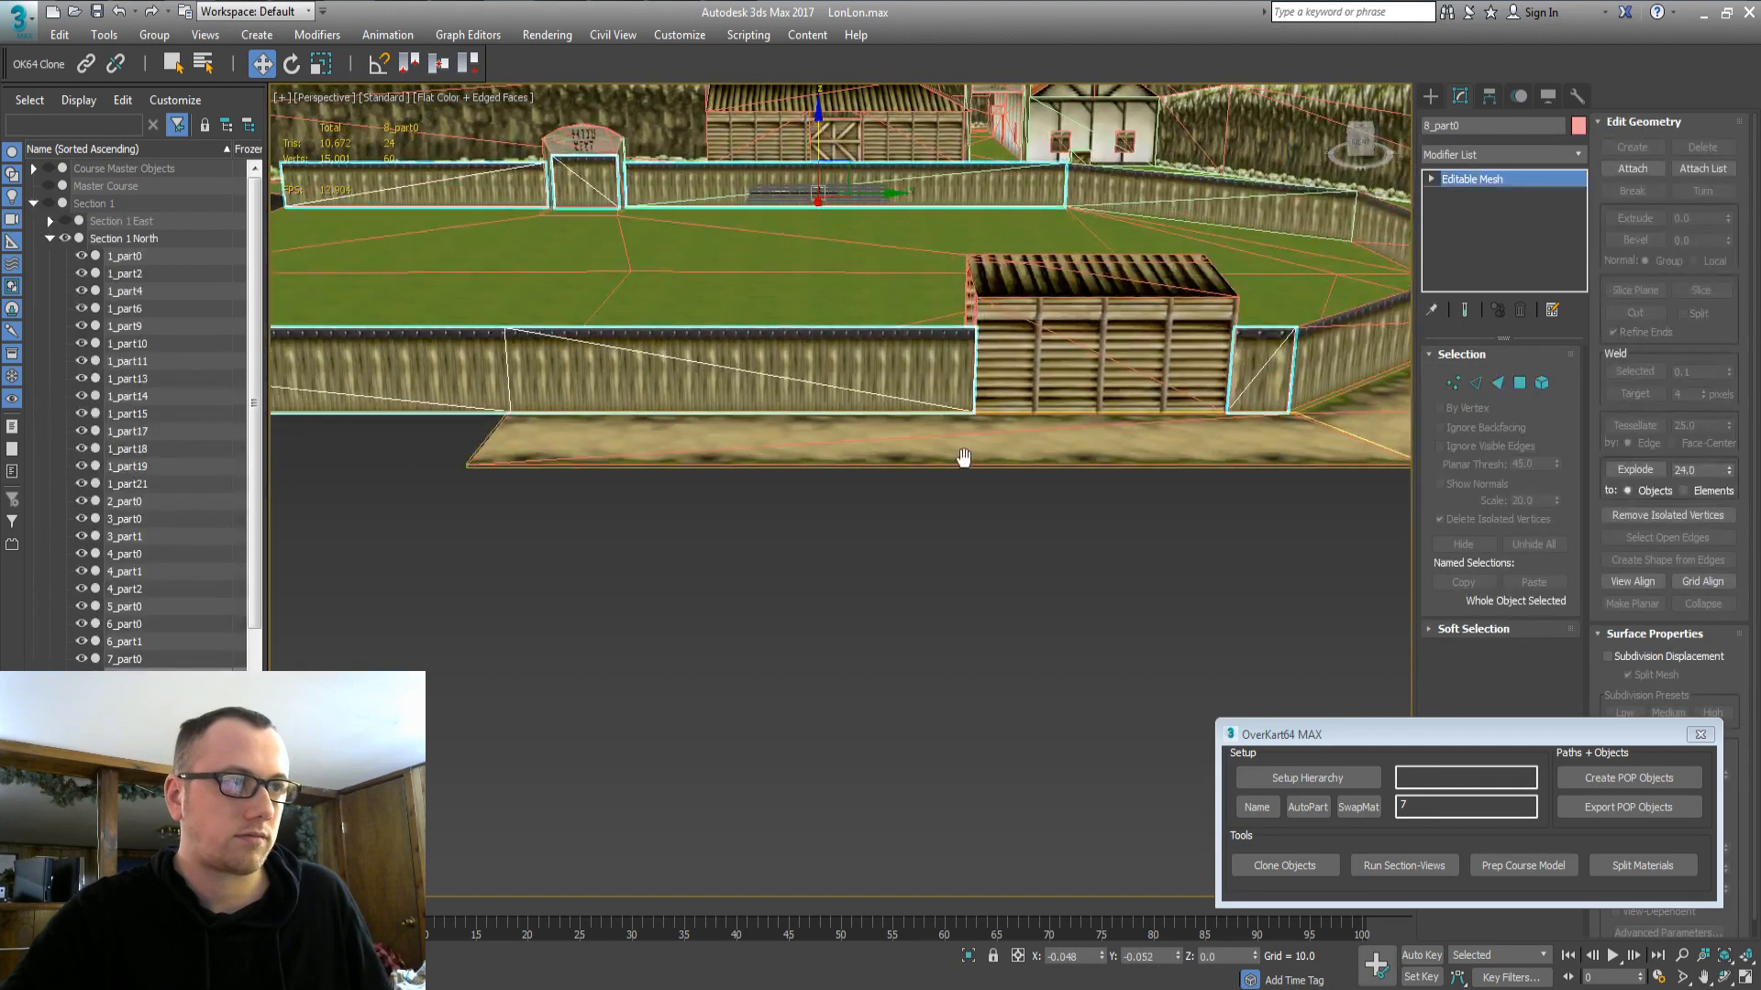
scroll(960, 483, down, 4)
alt+middle_drag(805, 475, 1064, 670)
middle_drag(854, 537, 789, 601)
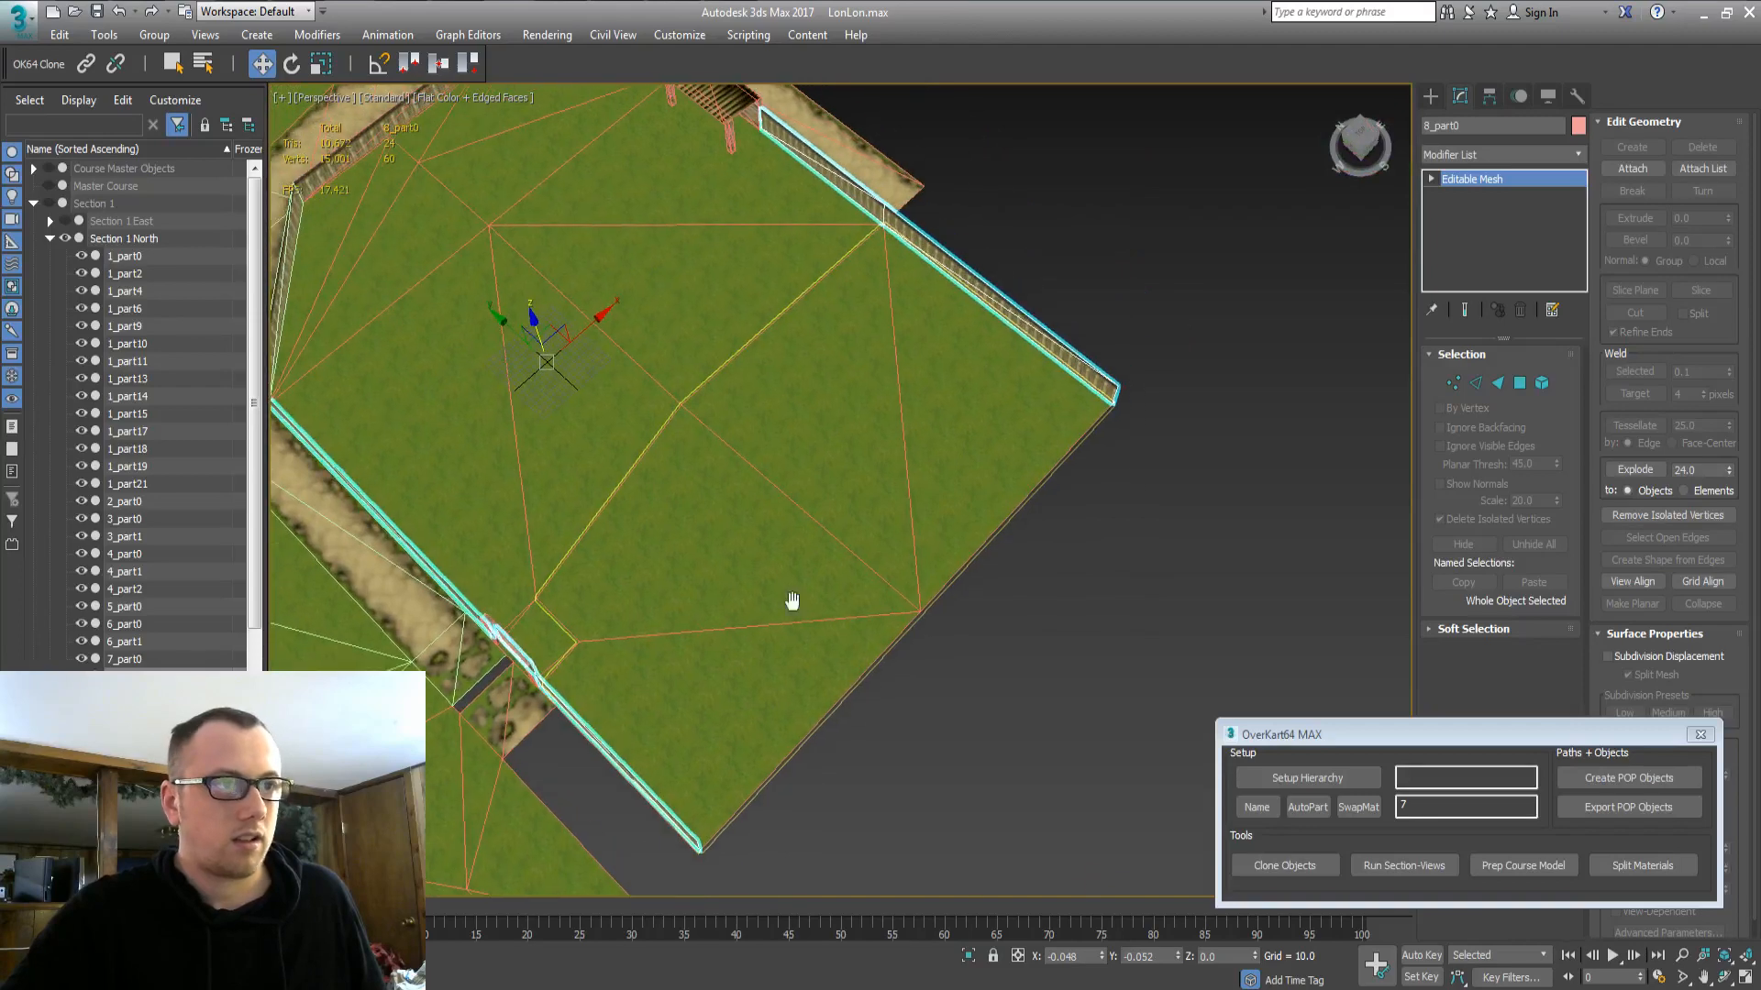
middle_drag(1292, 290, 654, 455)
scroll(833, 508, down, 5)
alt+middle_drag(832, 507, 1029, 455)
click(403, 340)
alt+middle_drag(575, 523, 806, 570)
scroll(797, 603, up, 4)
middle_drag(373, 228, 428, 231)
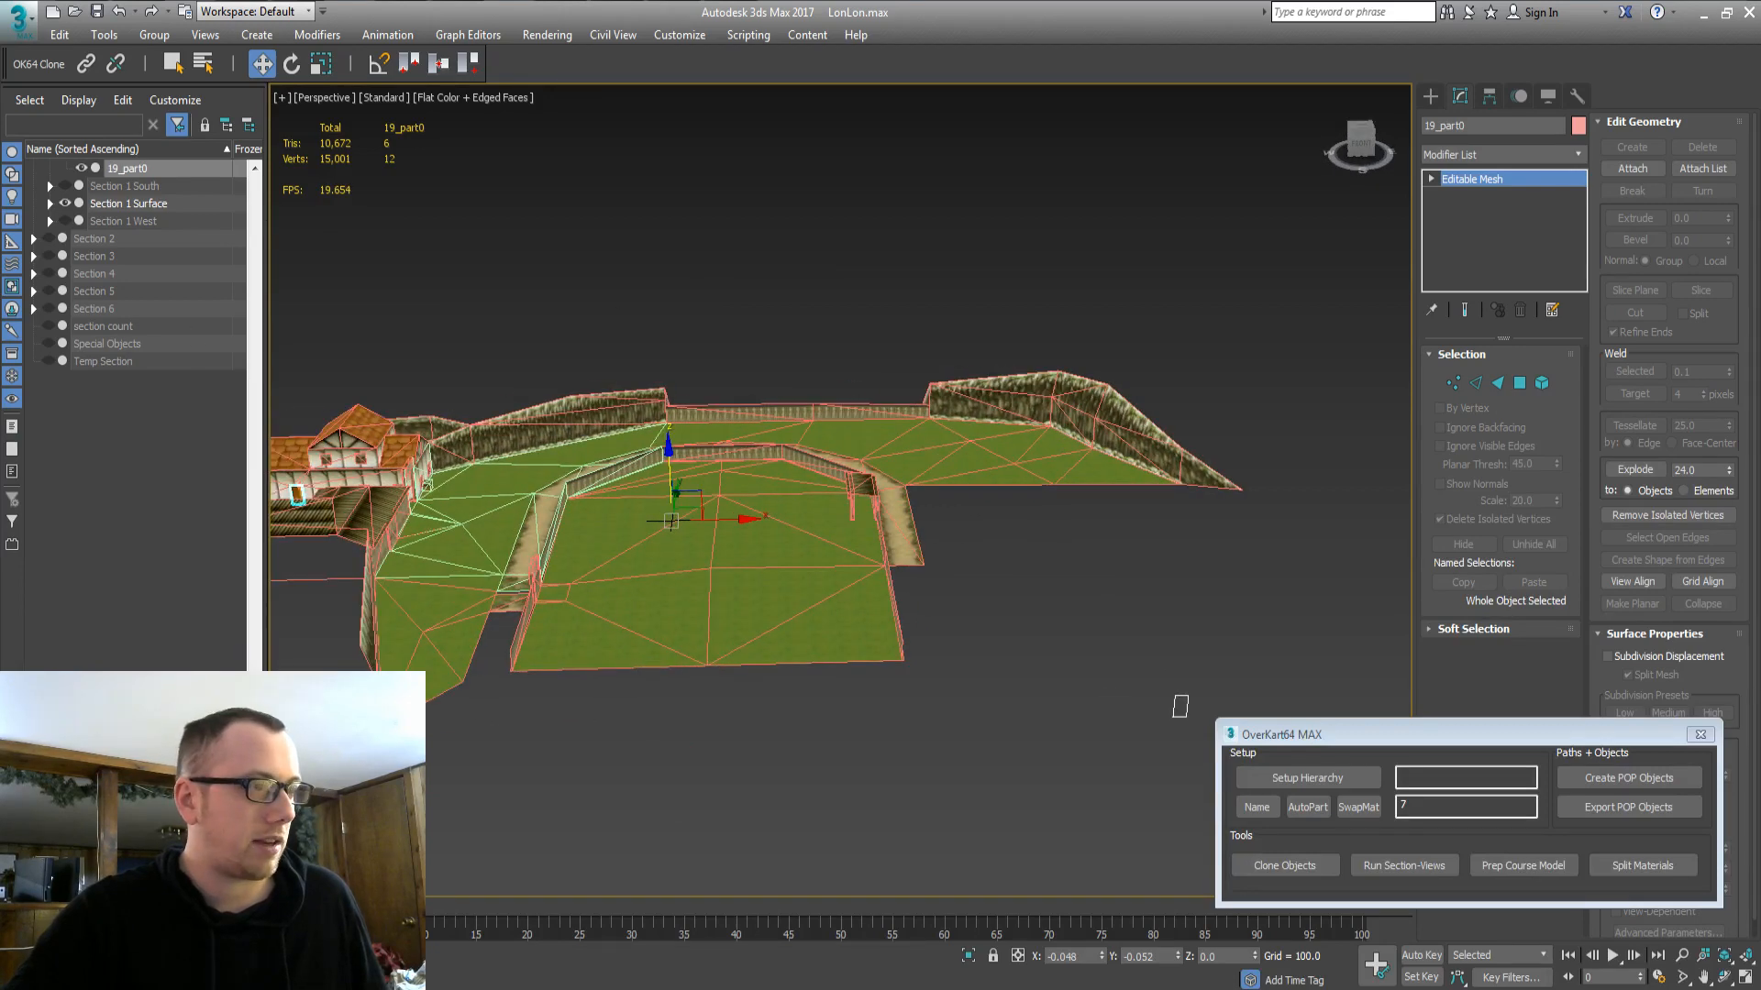
Orbit around the Section 1 field, checking grass 1_part10 and fence 8_part5.
drag(257, 674, 261, 234)
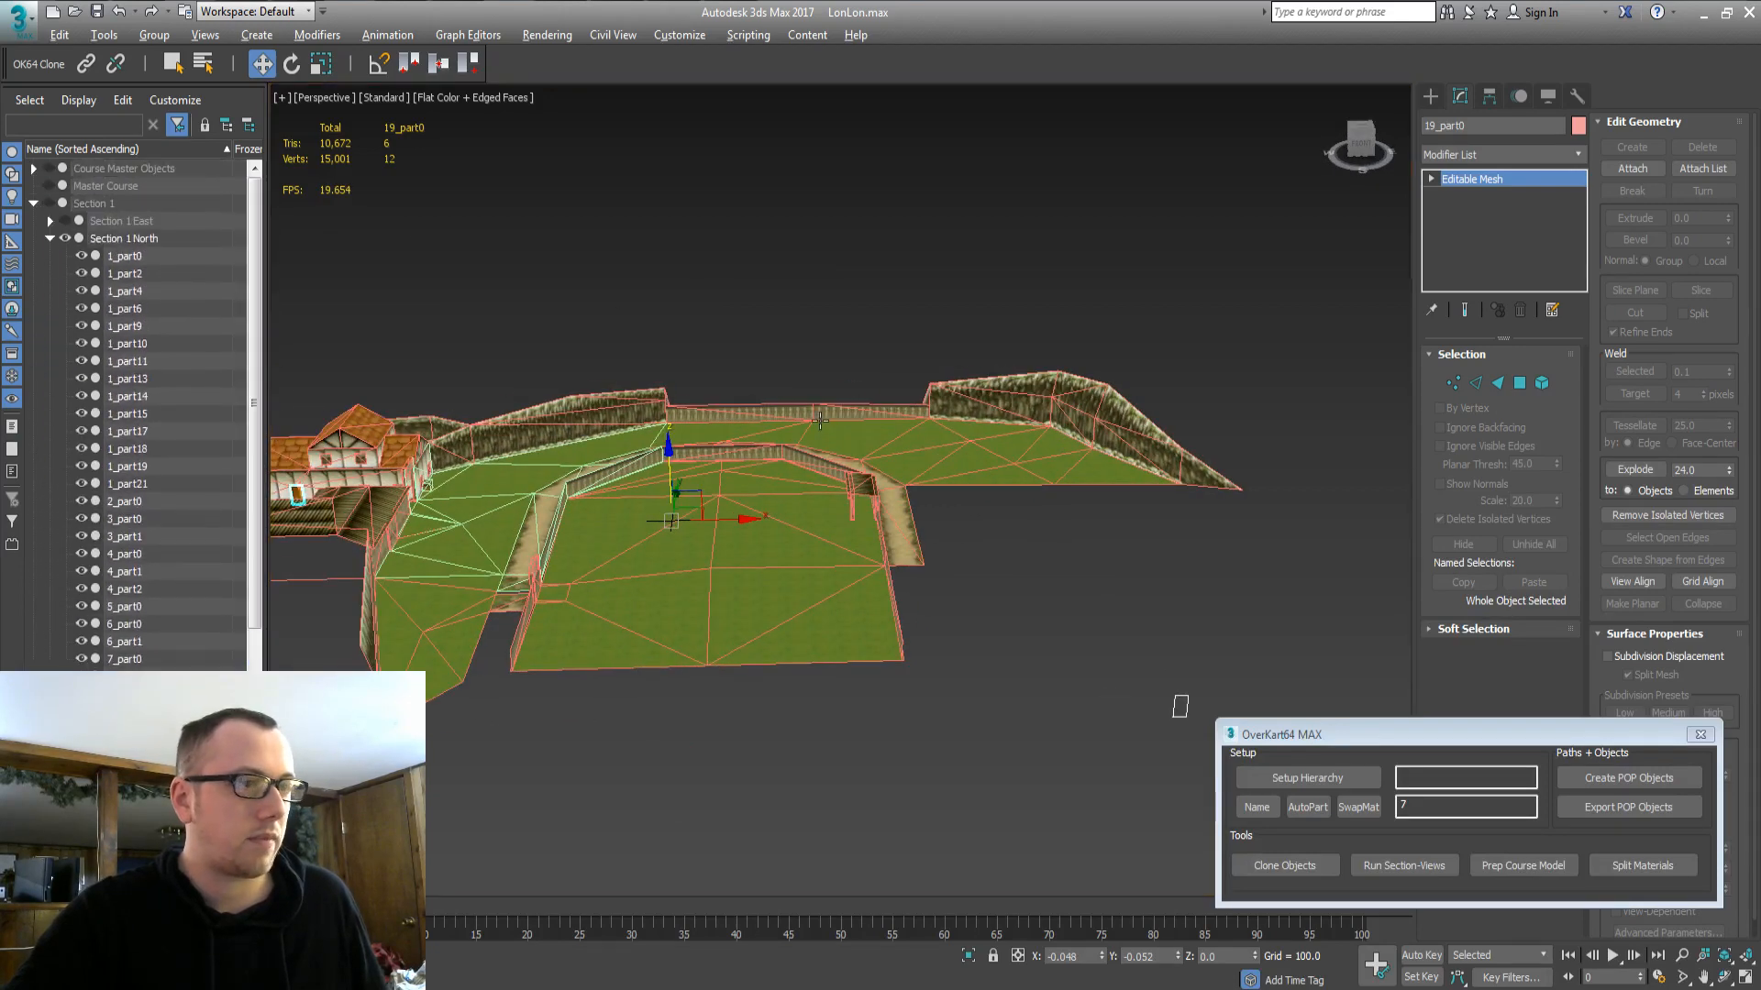
alt+middle_drag(780, 367, 941, 520)
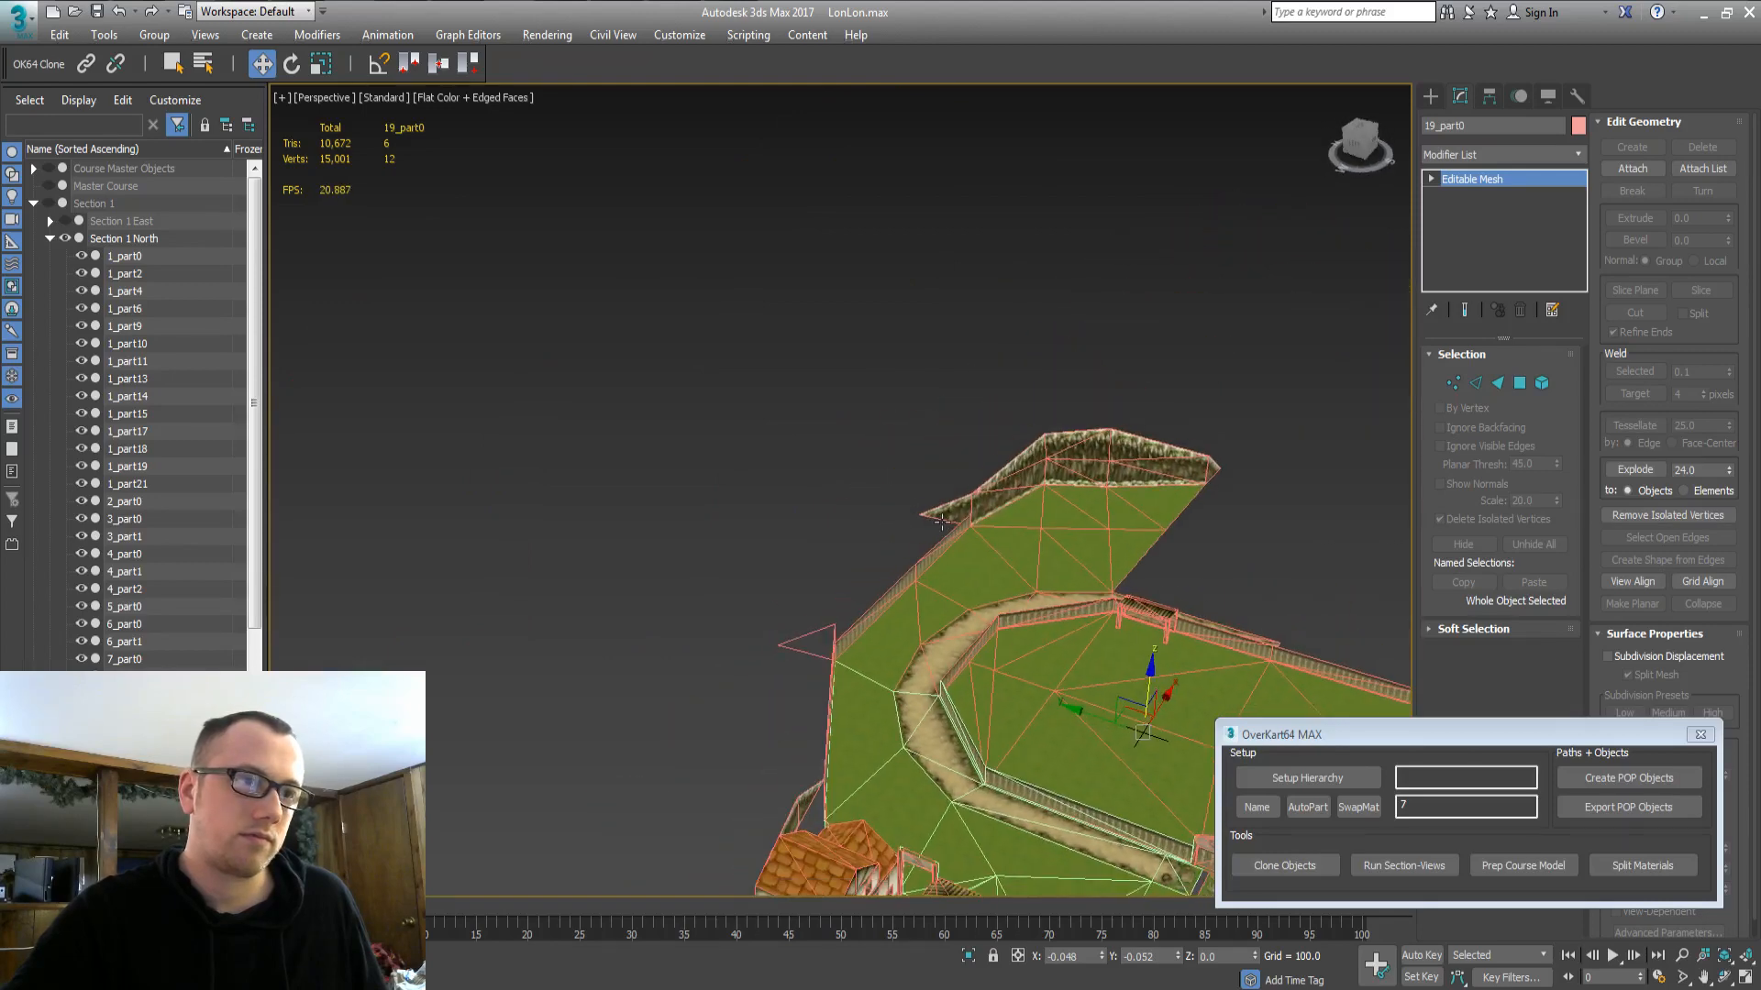
click(917, 642)
scroll(916, 642, up, 3)
alt+middle_drag(917, 641, 916, 621)
click(912, 410)
scroll(912, 409, up, 3)
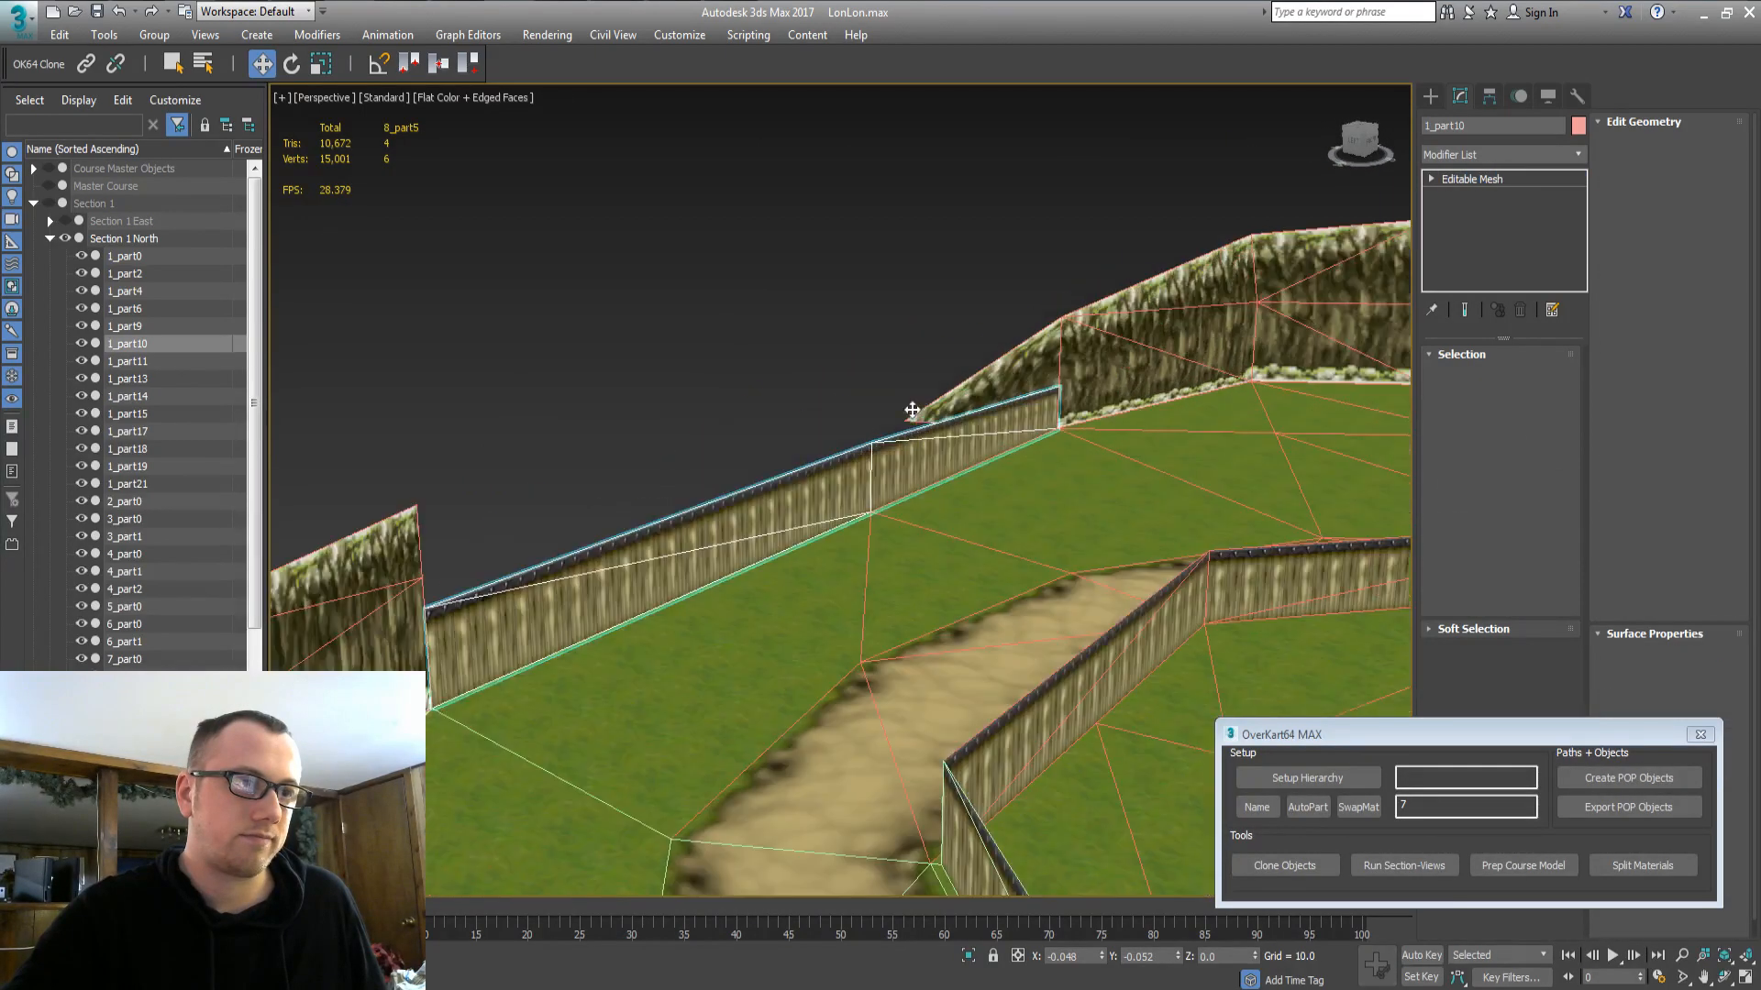
alt+middle_drag(913, 410, 913, 434)
alt+middle_drag(856, 564, 571, 712)
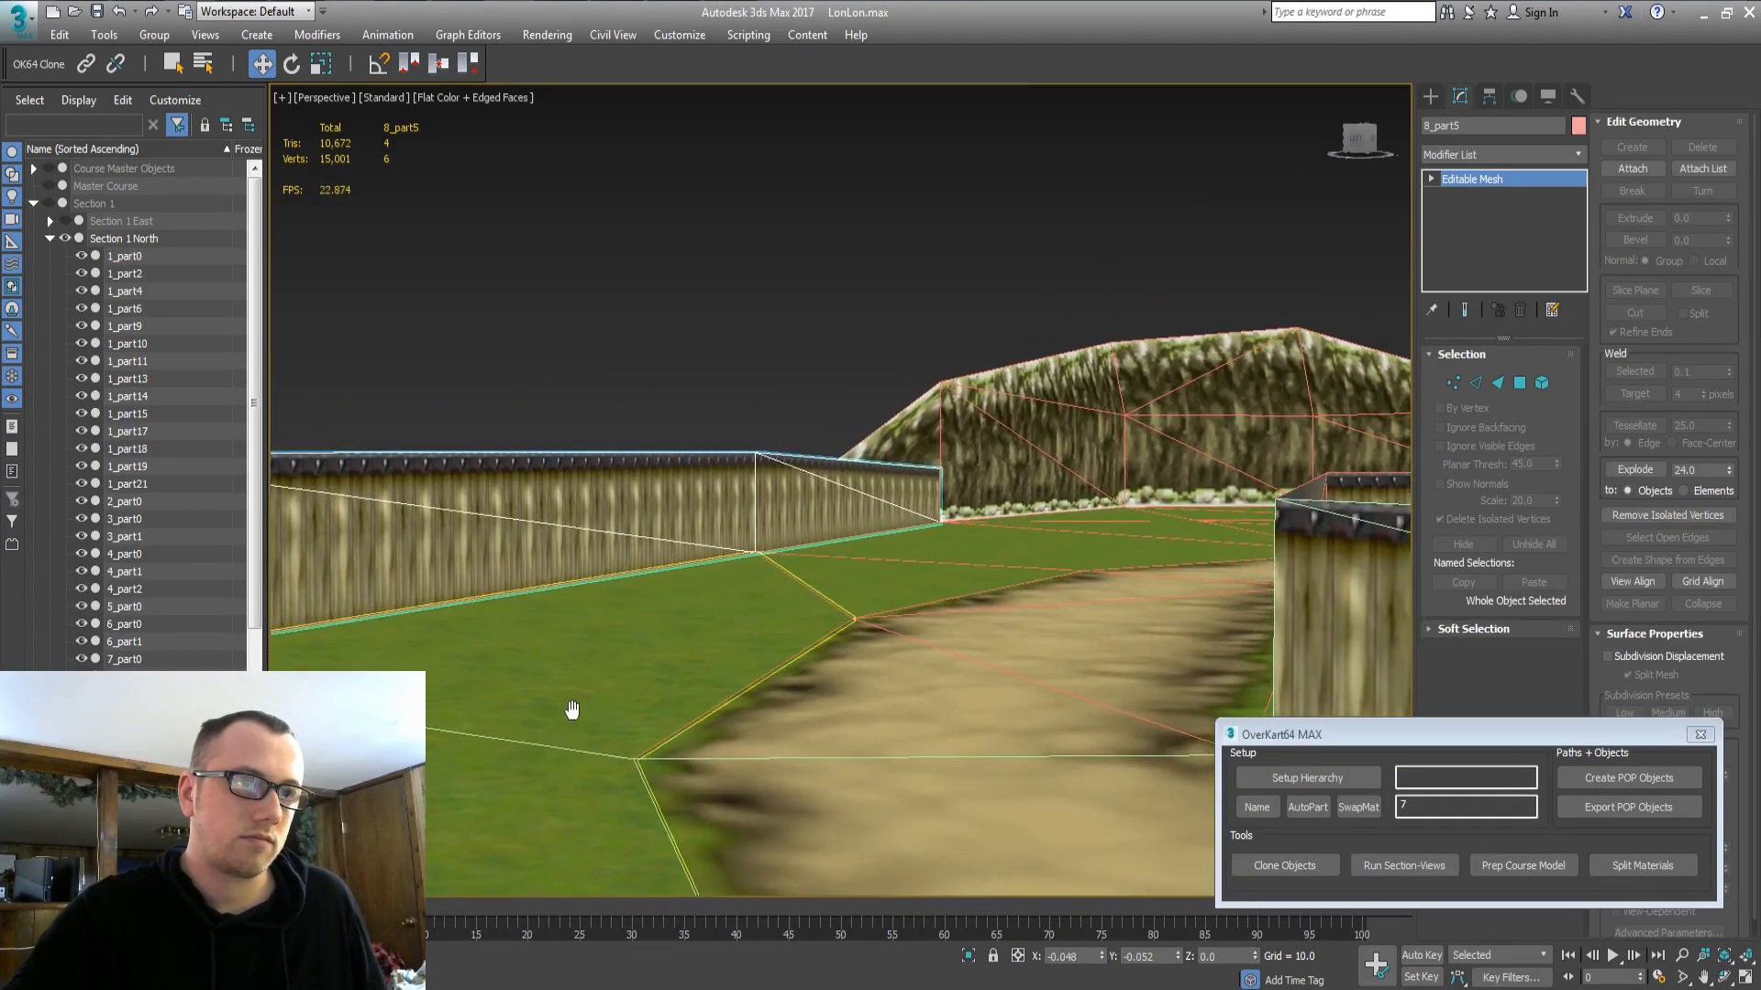
alt+middle_drag(806, 636, 926, 433)
Center the section and make the 72 Course Master Objects visible again.
scroll(648, 610, down, 8)
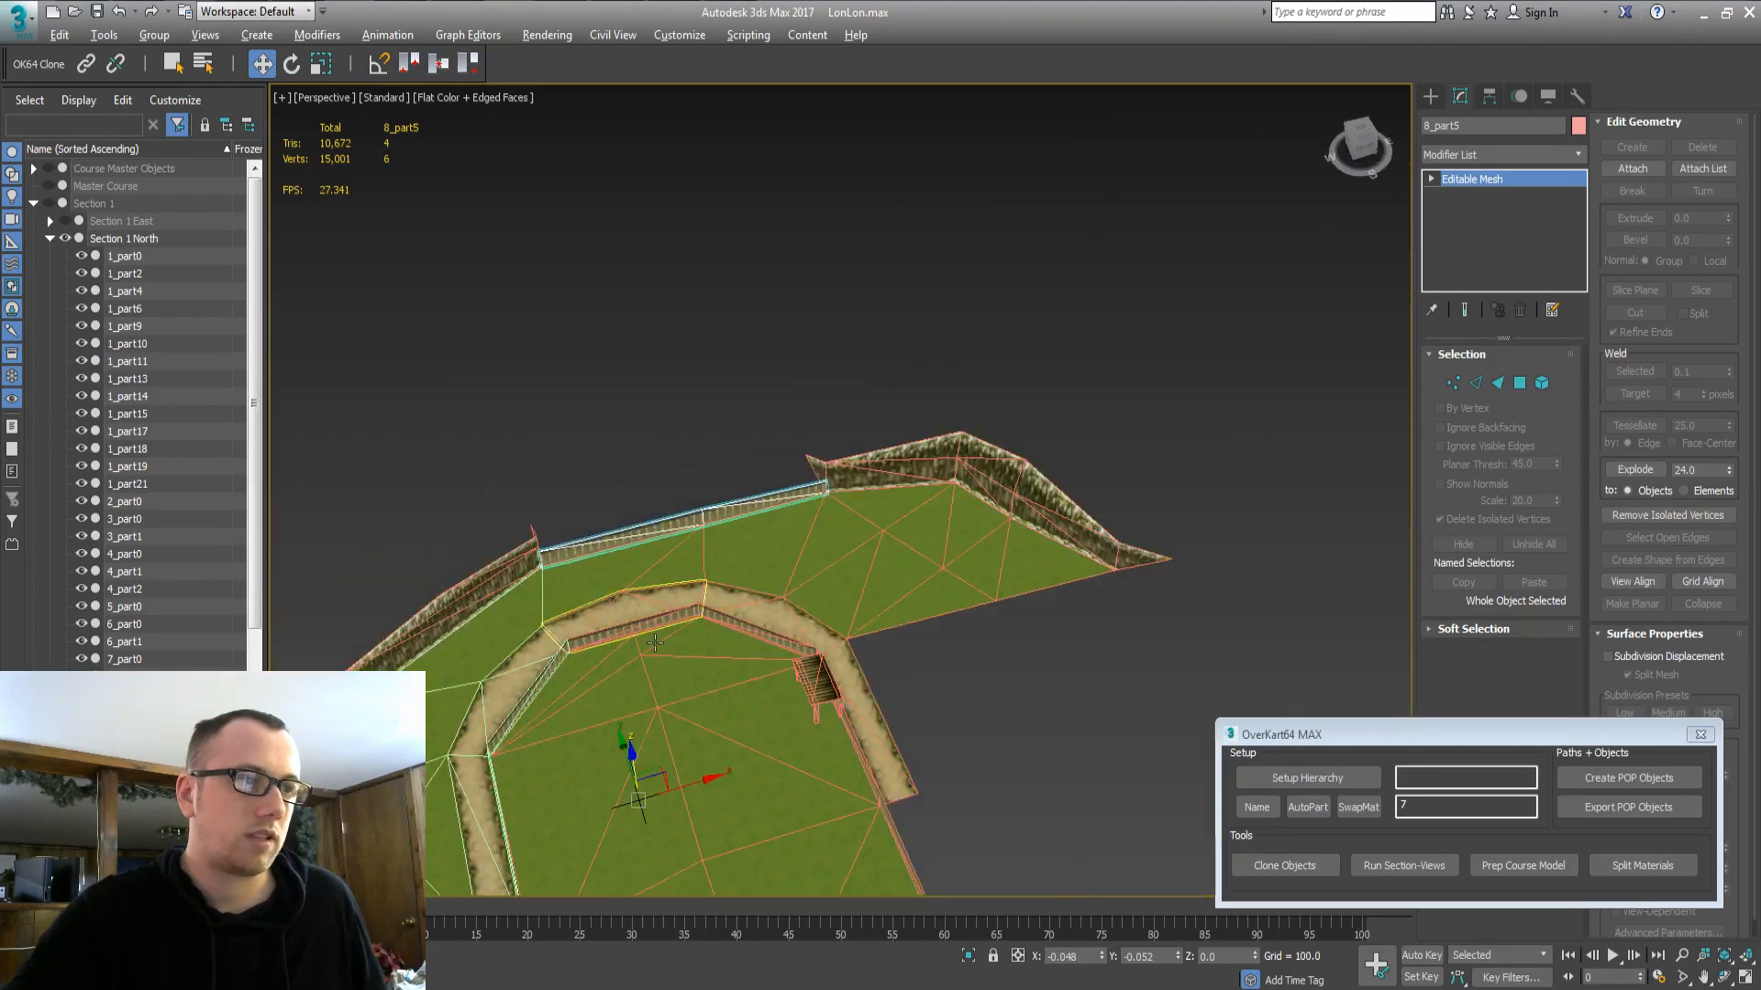
middle_drag(679, 633, 779, 582)
scroll(779, 583, up, 5)
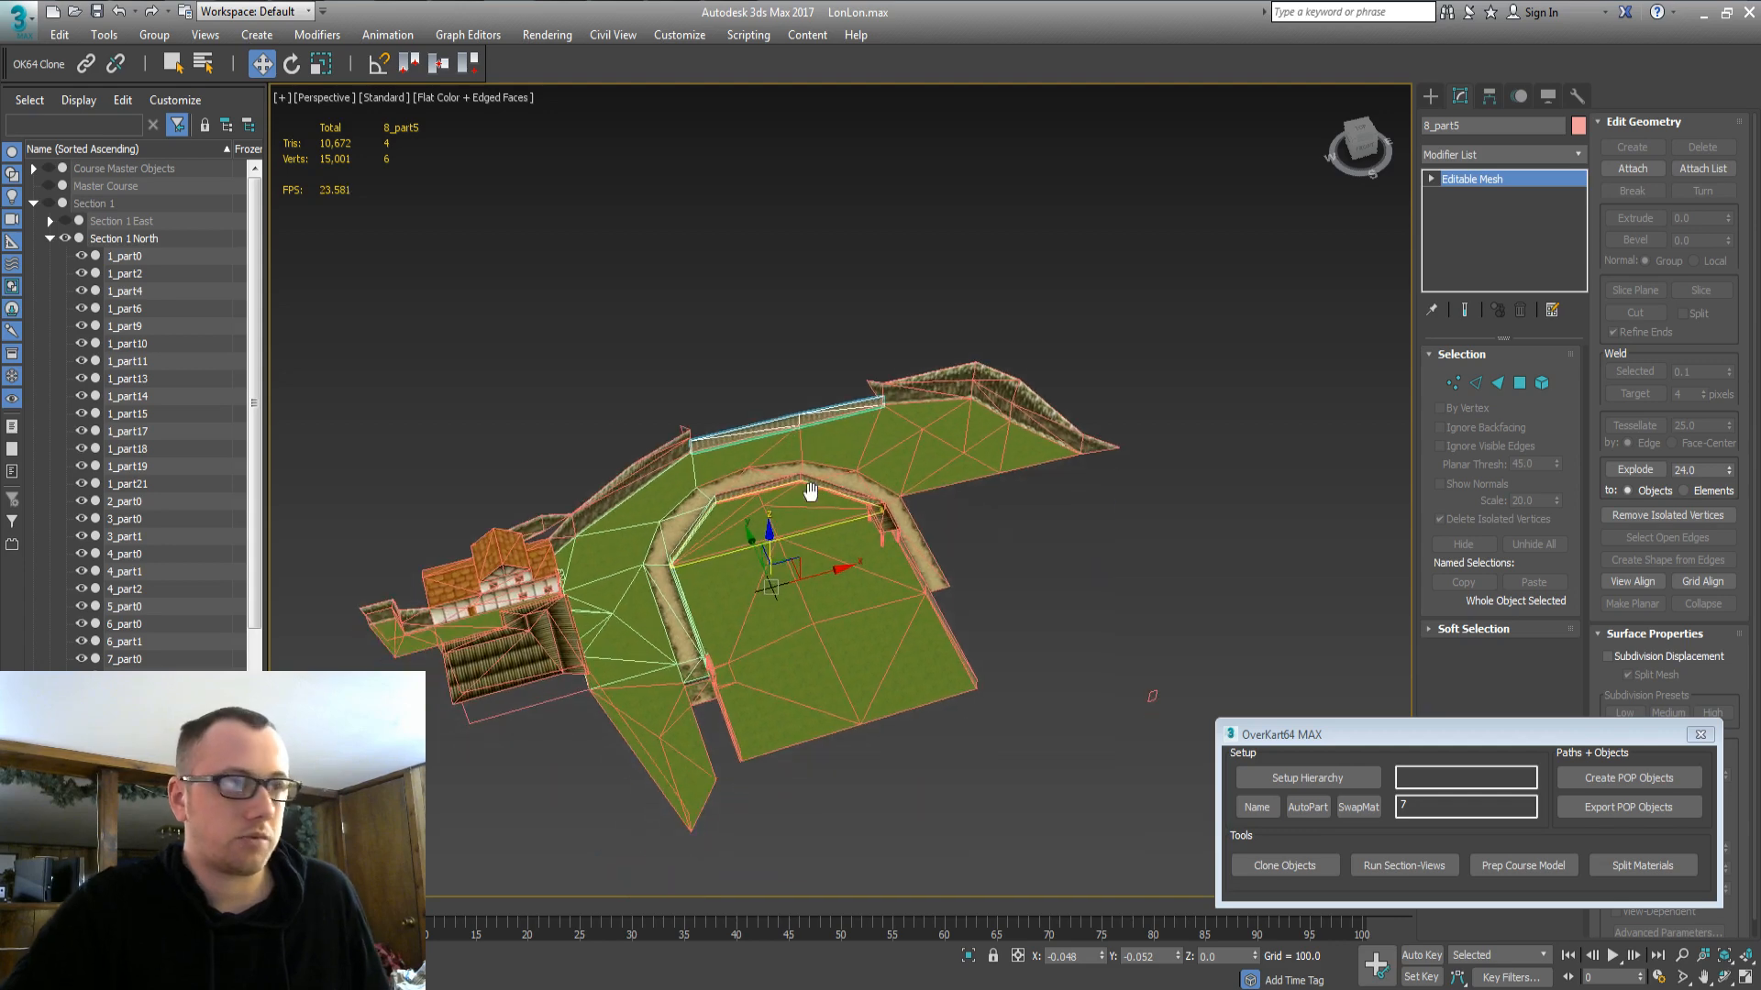
click(152, 170)
click(52, 168)
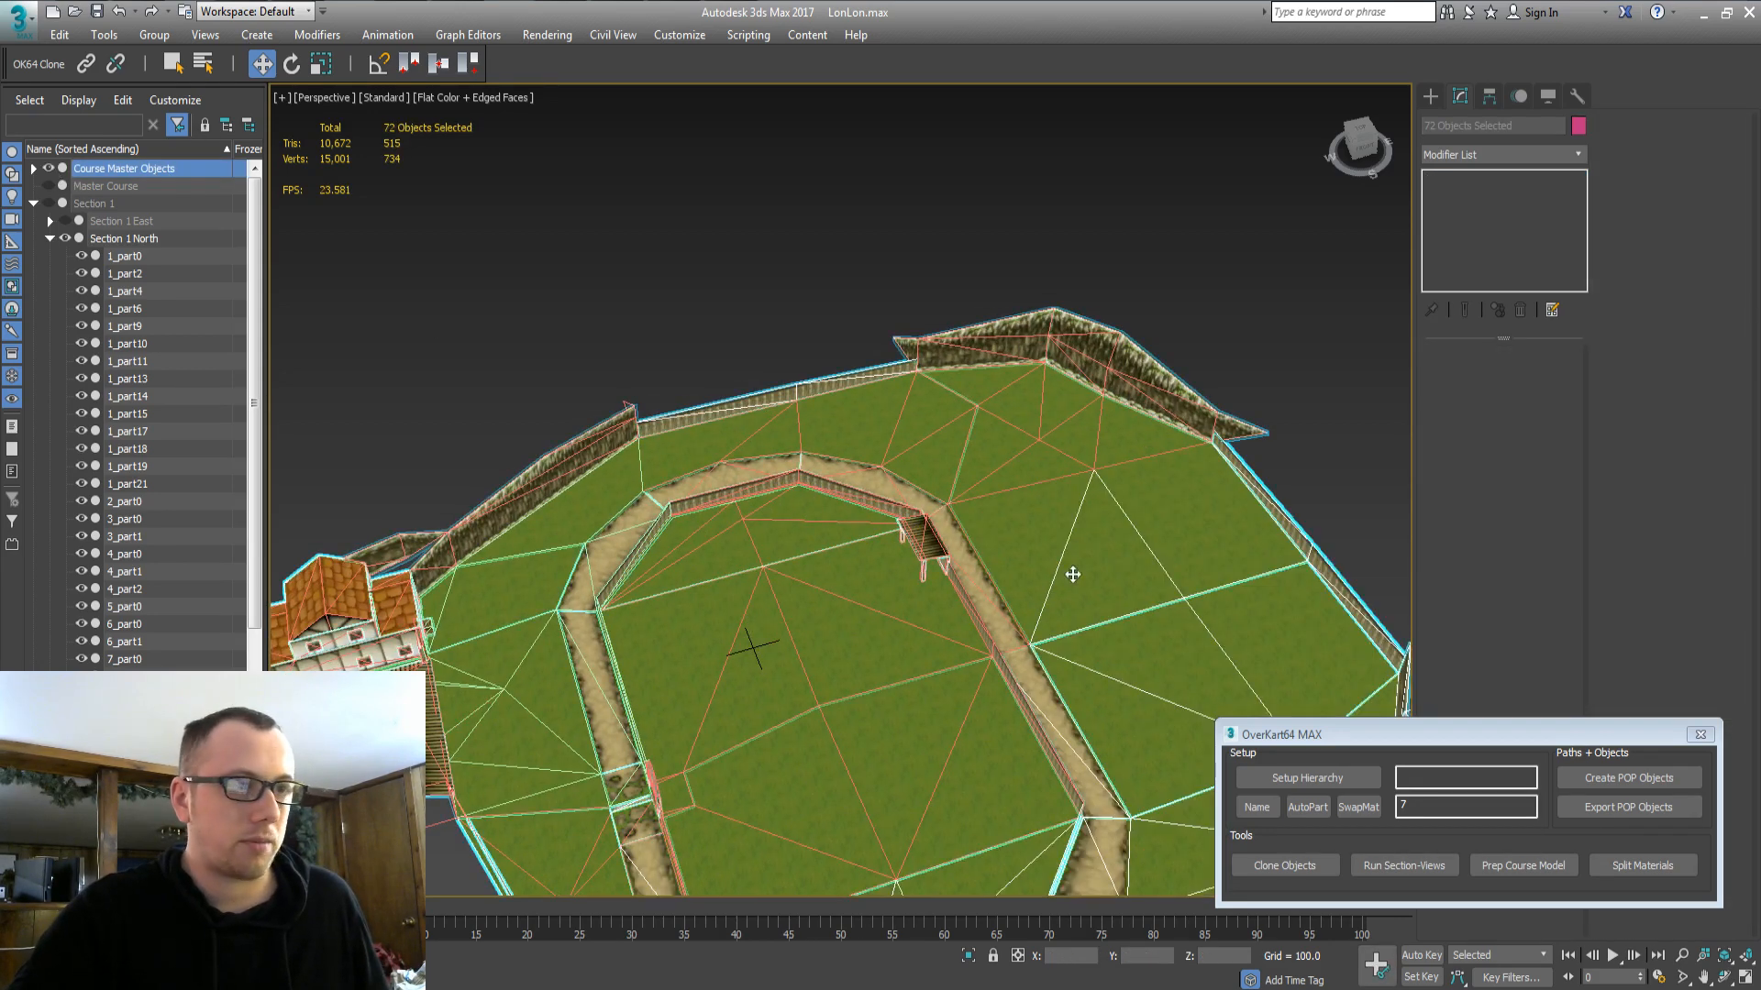
Select grass quad 1_part7 plus a nearby part and clone them with Clone Objects.
click(1097, 555)
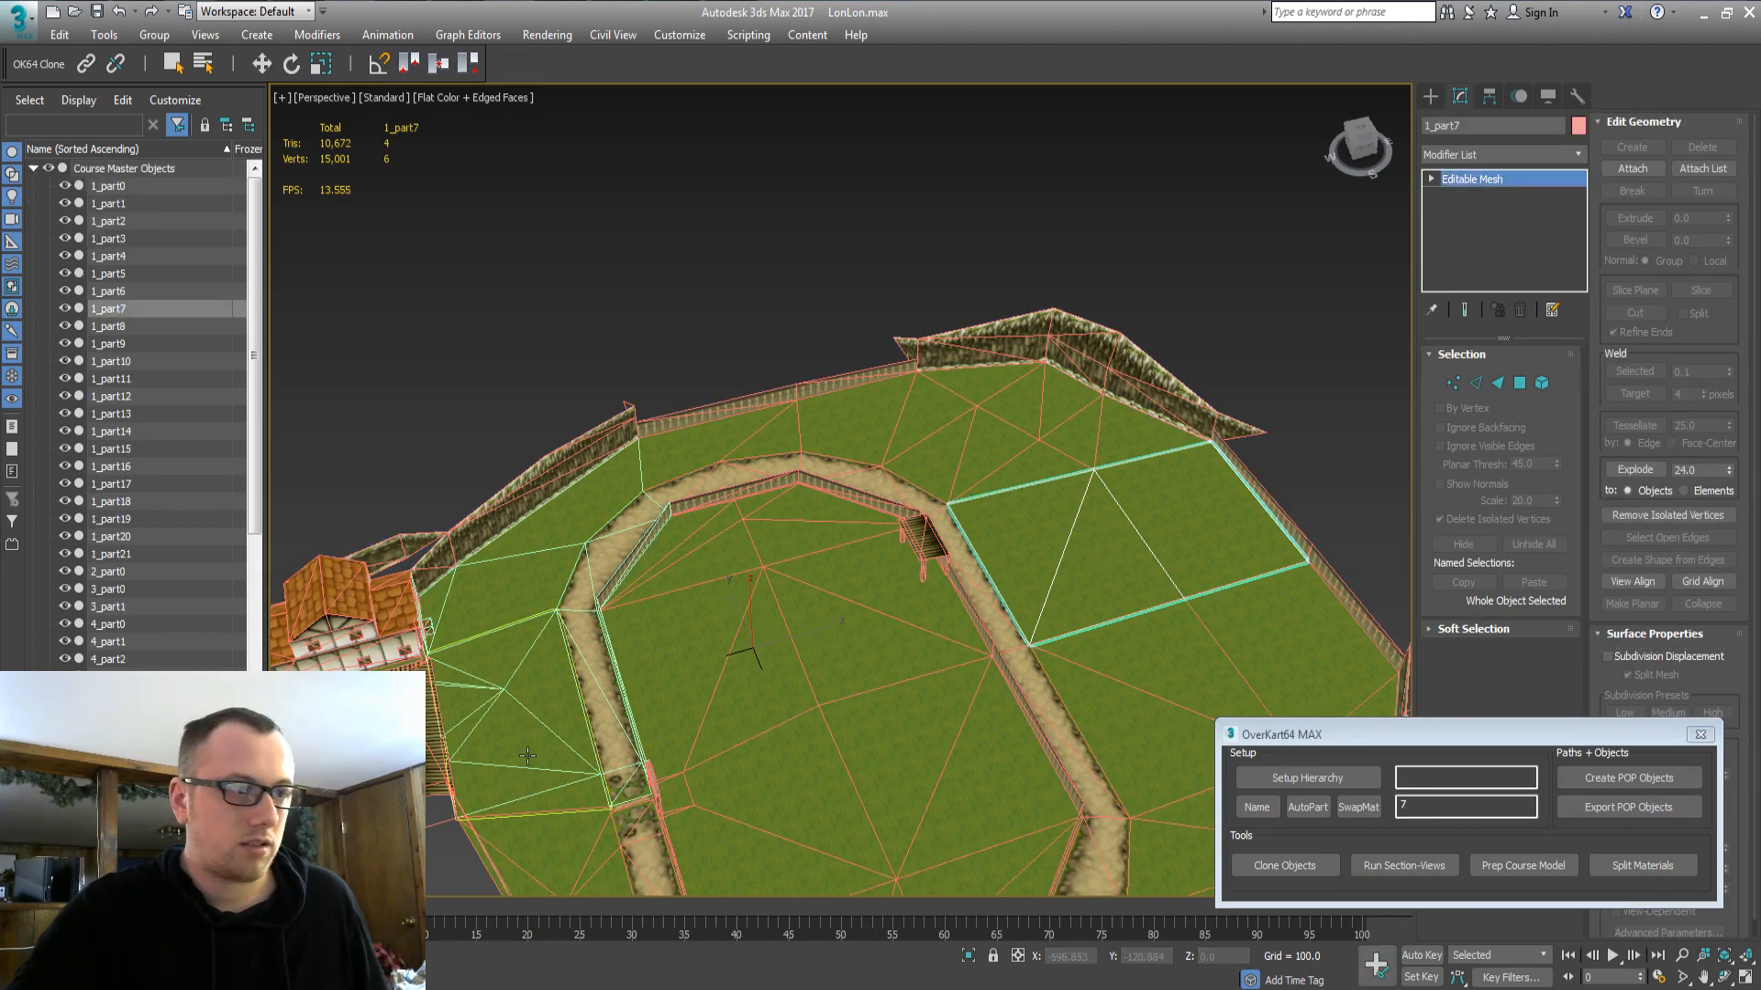
alt+middle_drag(1134, 502, 615, 488)
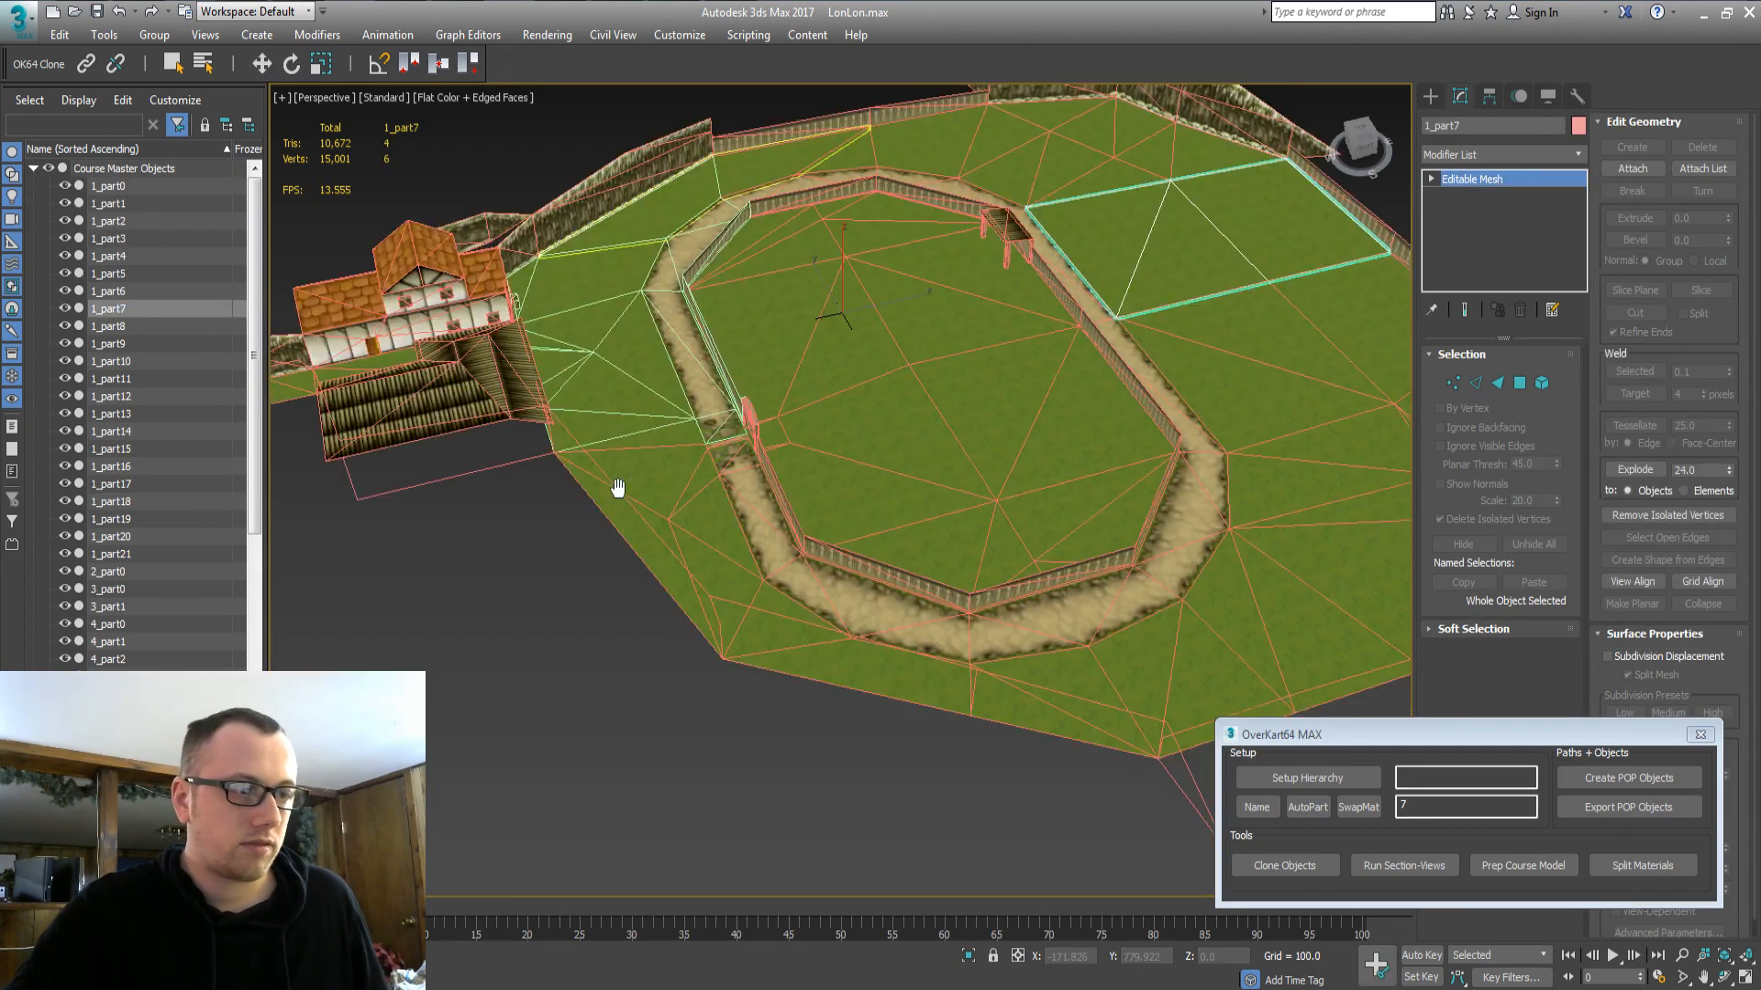
ctrl+click(730, 446)
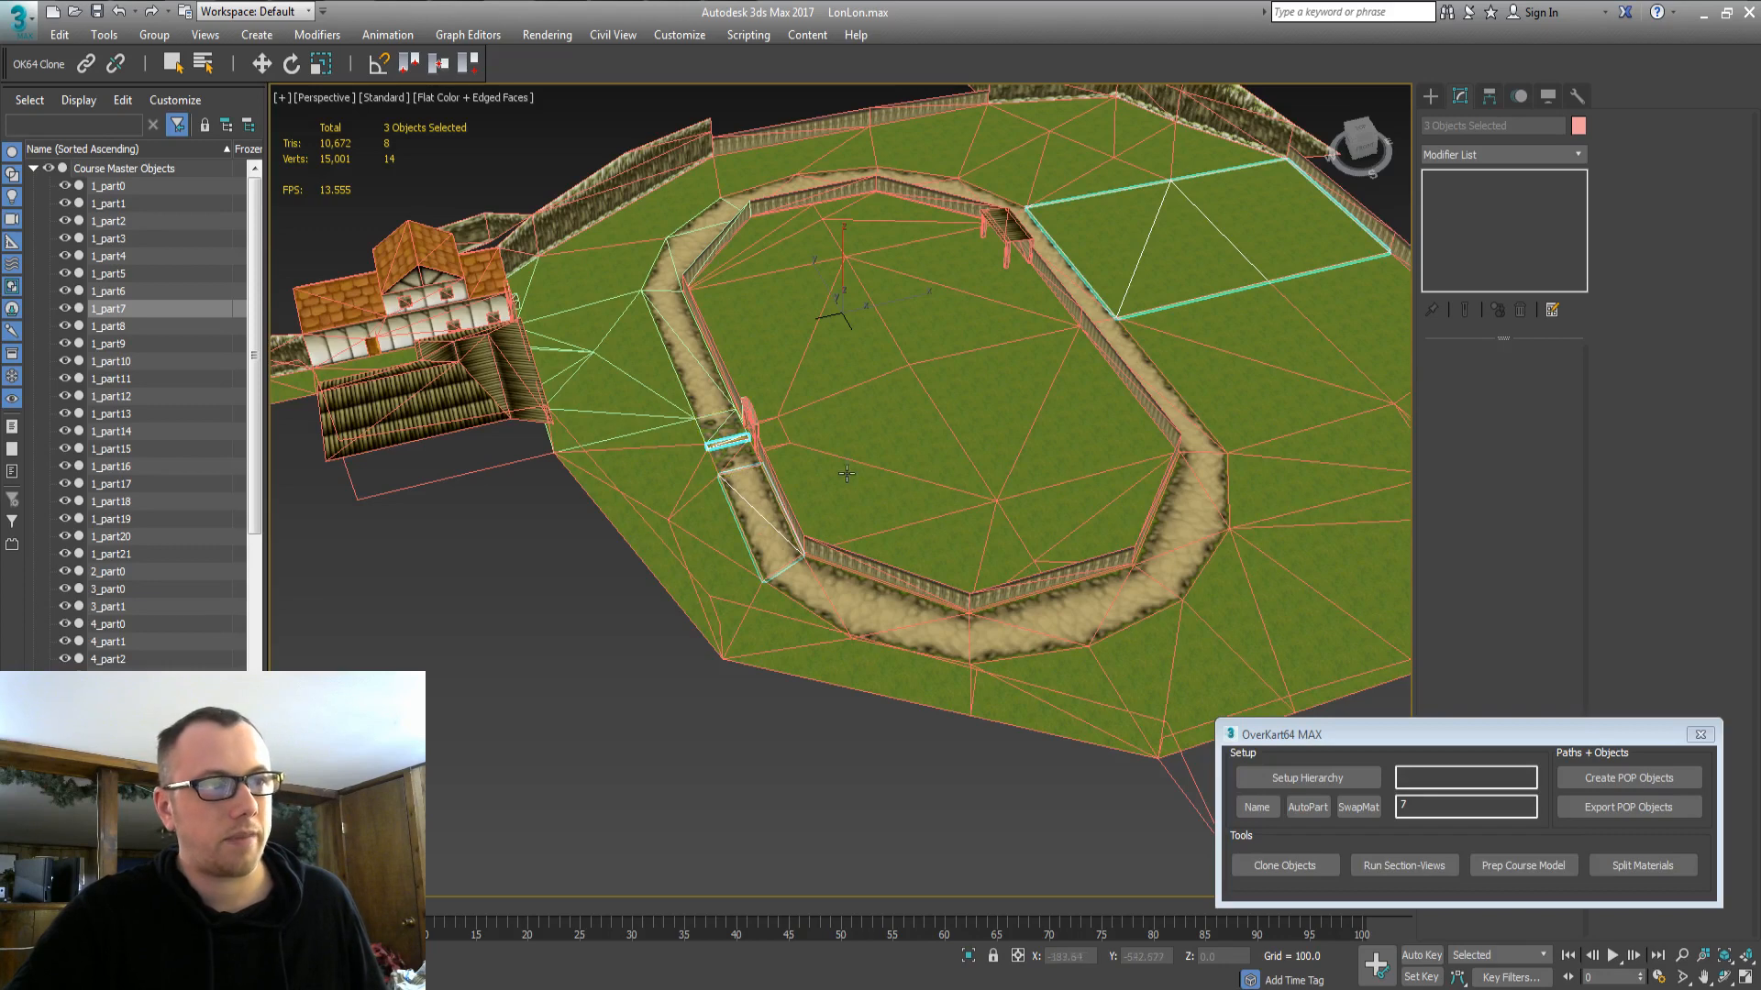
click(1286, 864)
key(Return)
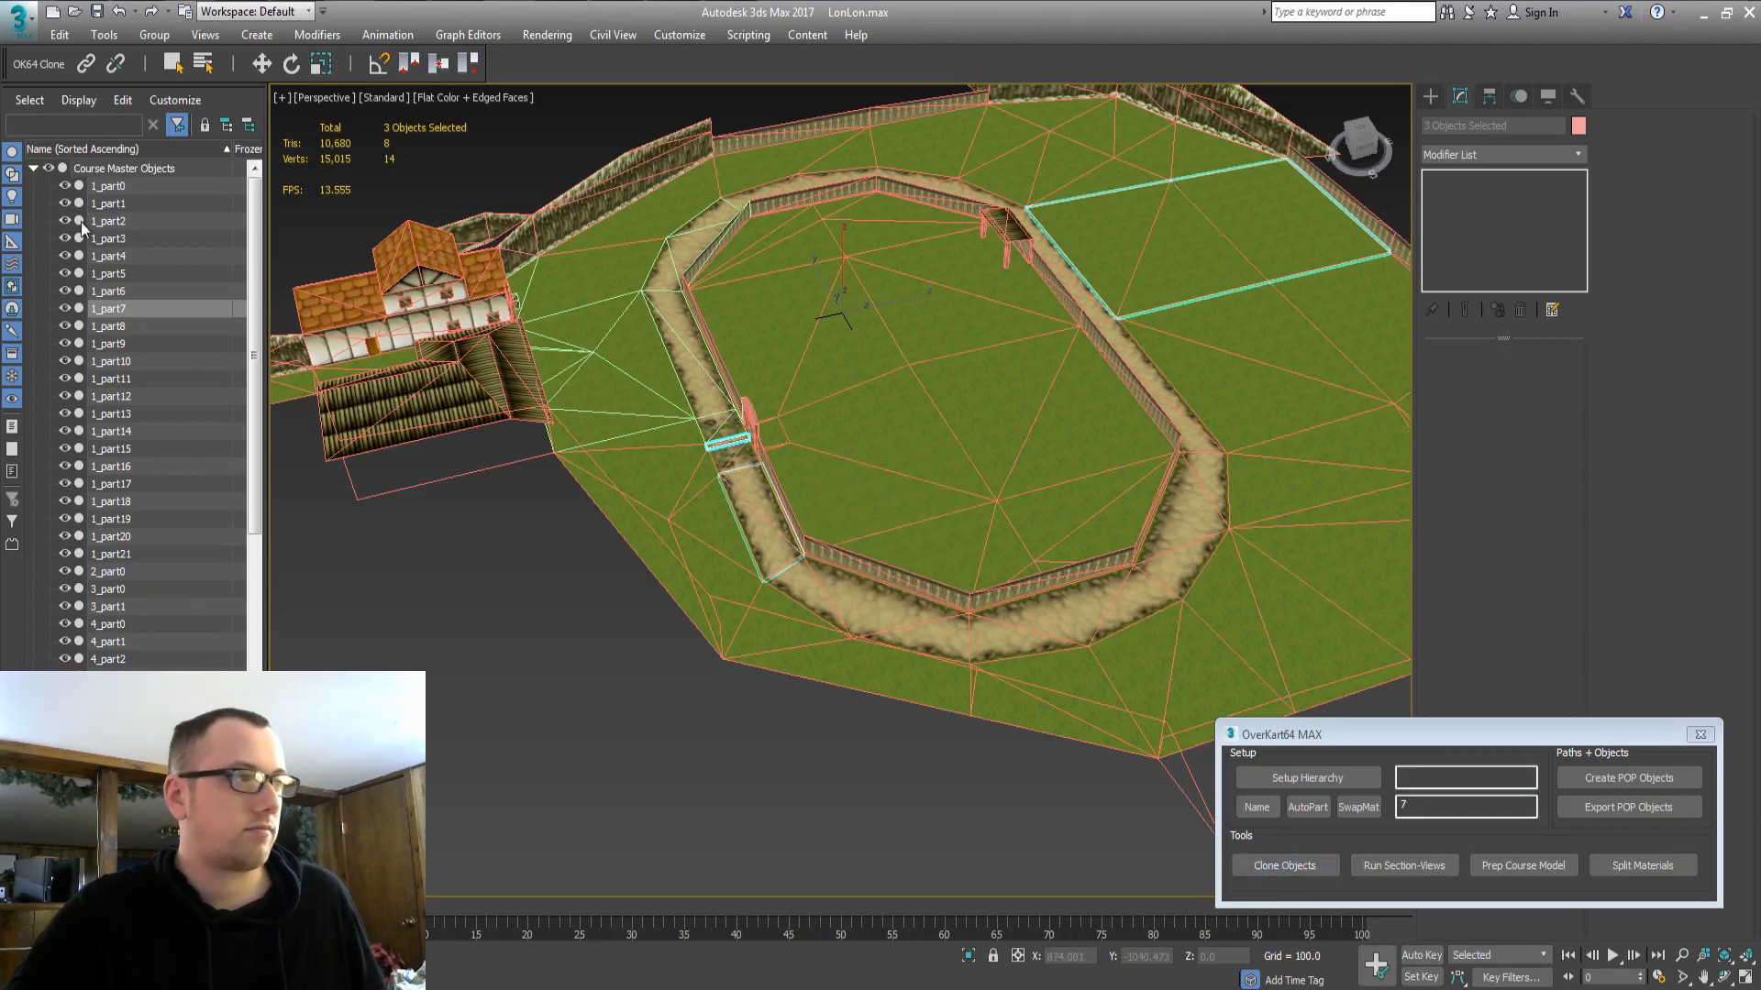
Expand the new Temp Section, select its three cloned parts, and expand Section 1.
click(37, 166)
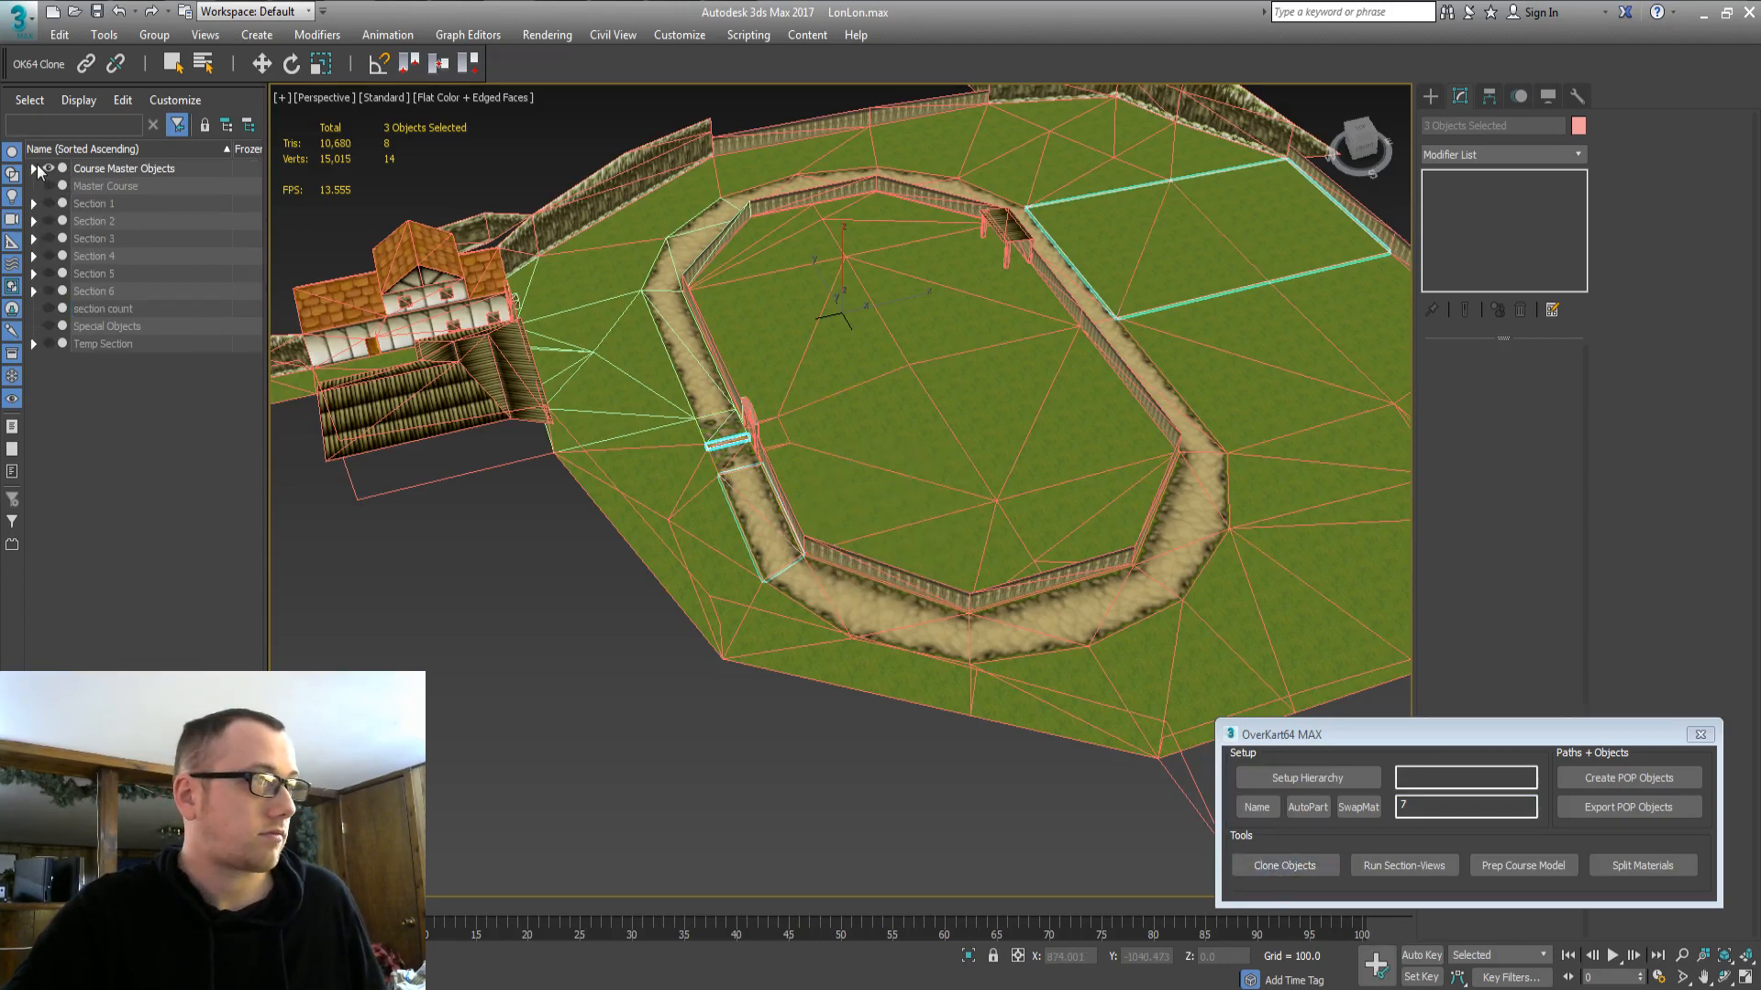
click(99, 343)
click(35, 343)
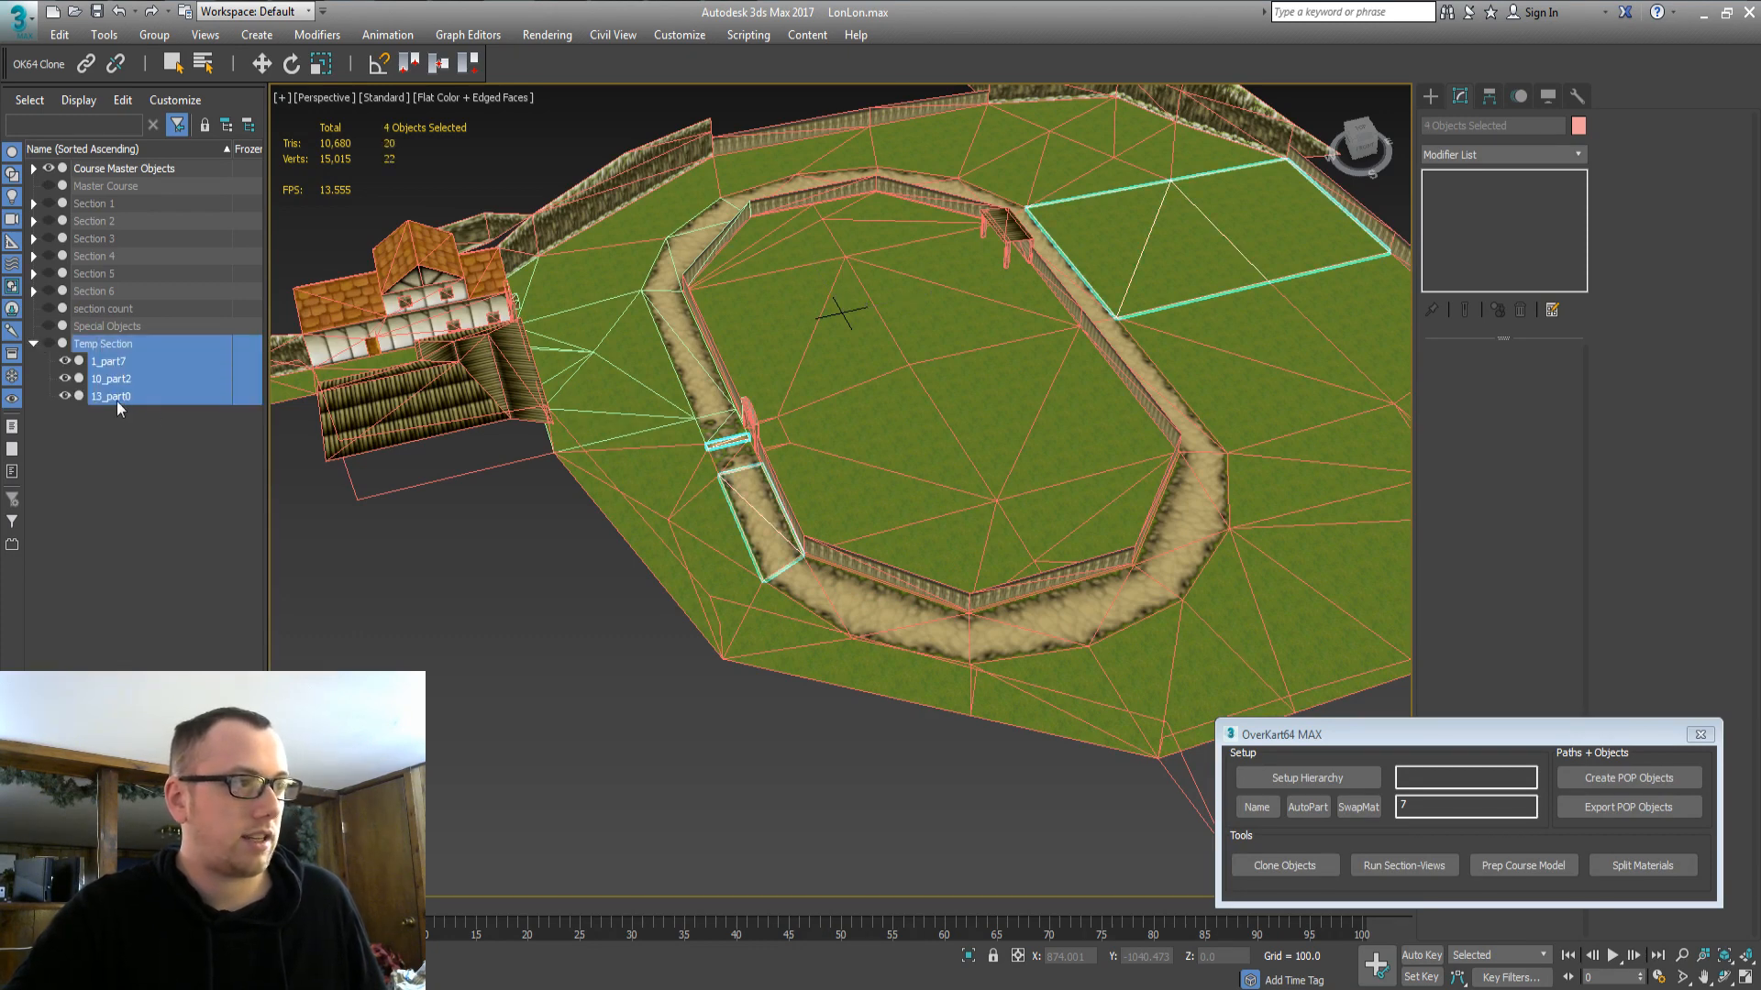
ctrl+click(126, 348)
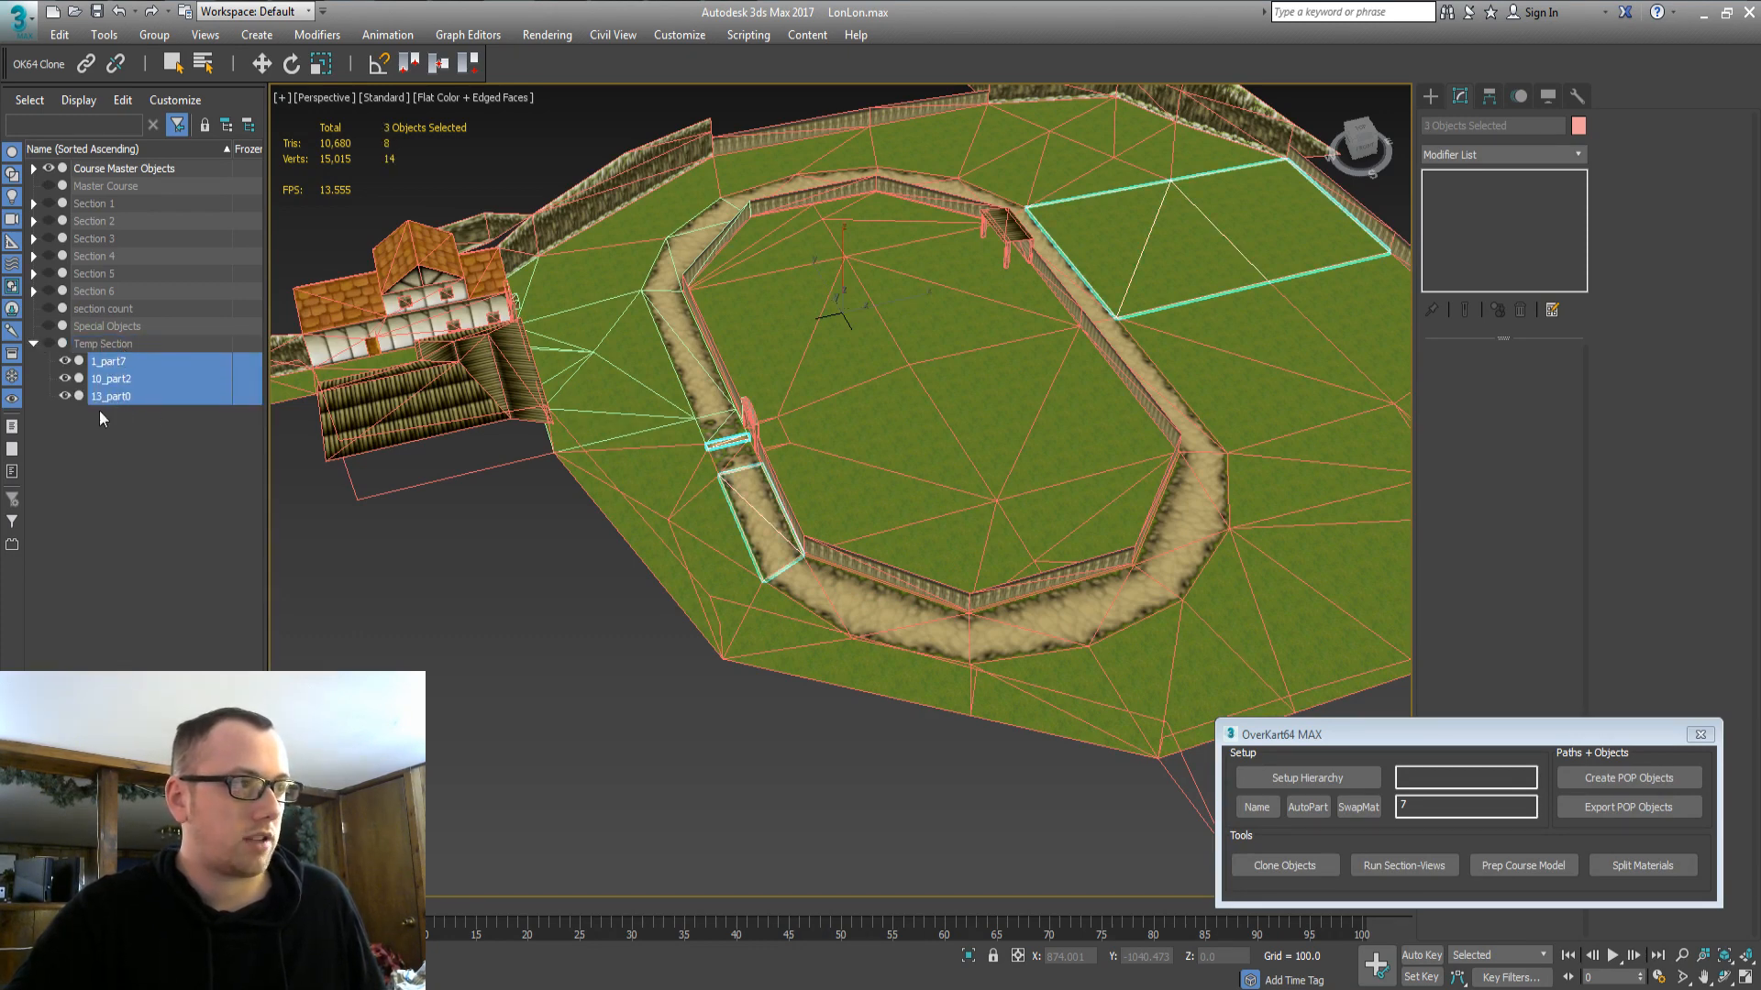
click(34, 204)
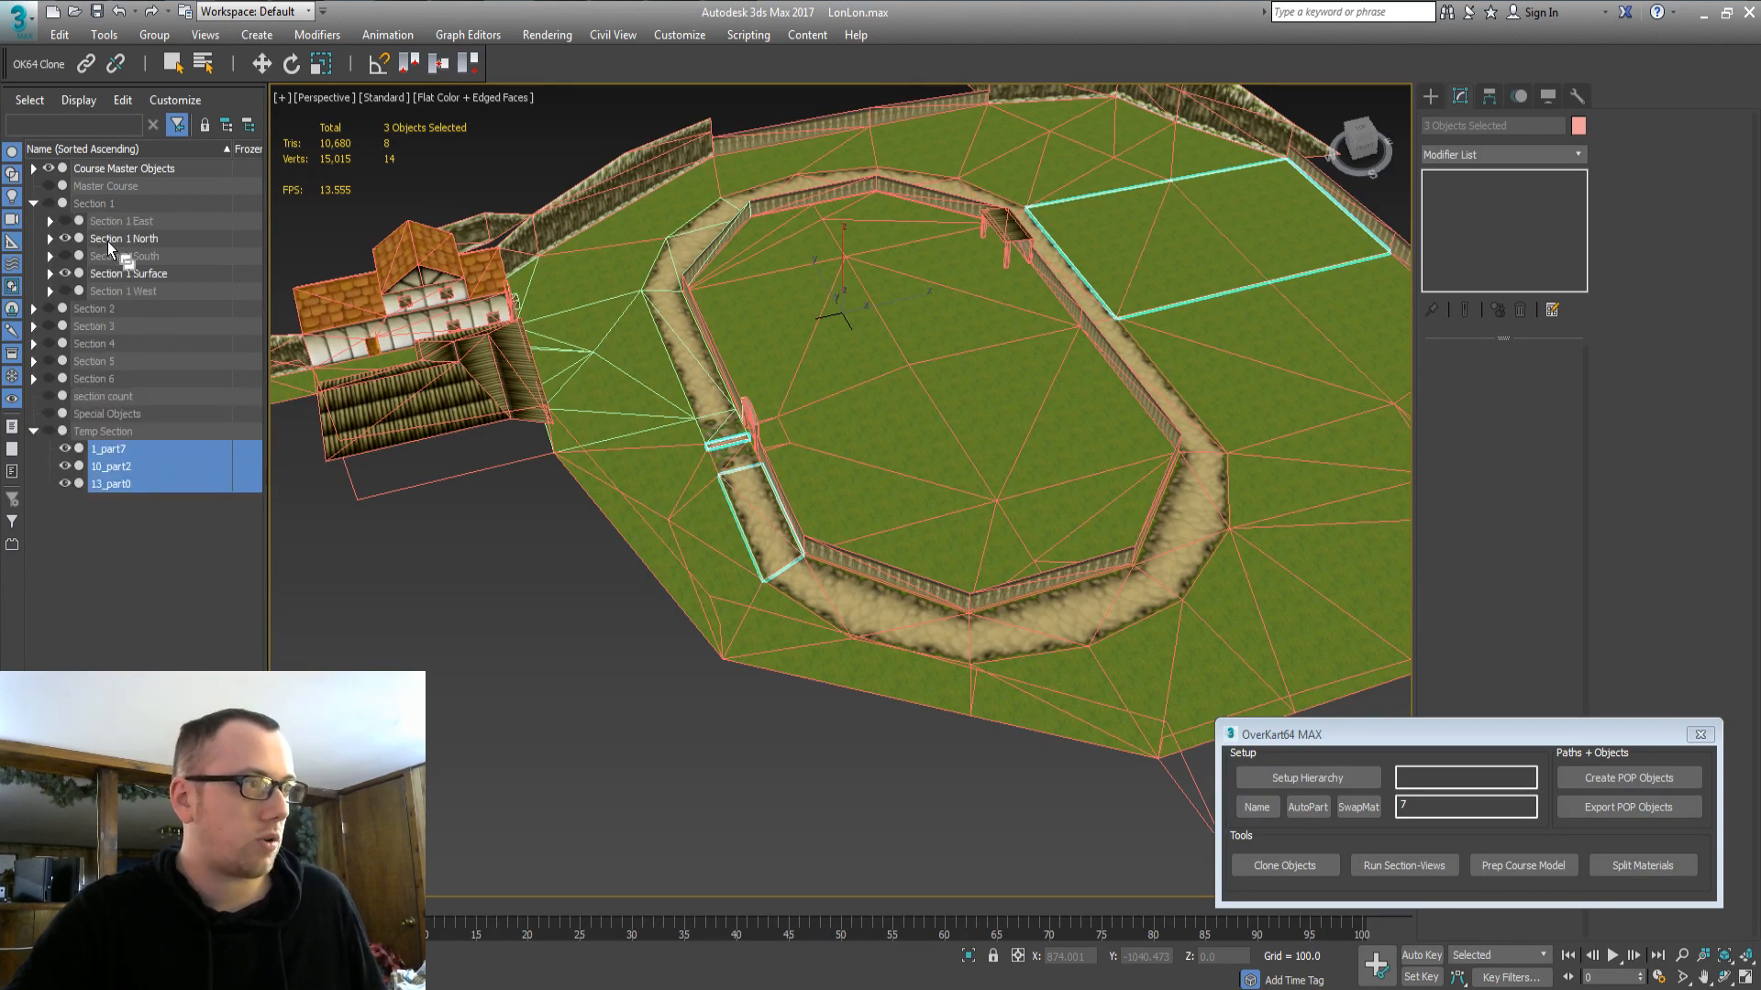
Drop the three clones into Section 1 North and select its contents and Section 1 Surface.
drag(107, 241, 108, 240)
click(464, 576)
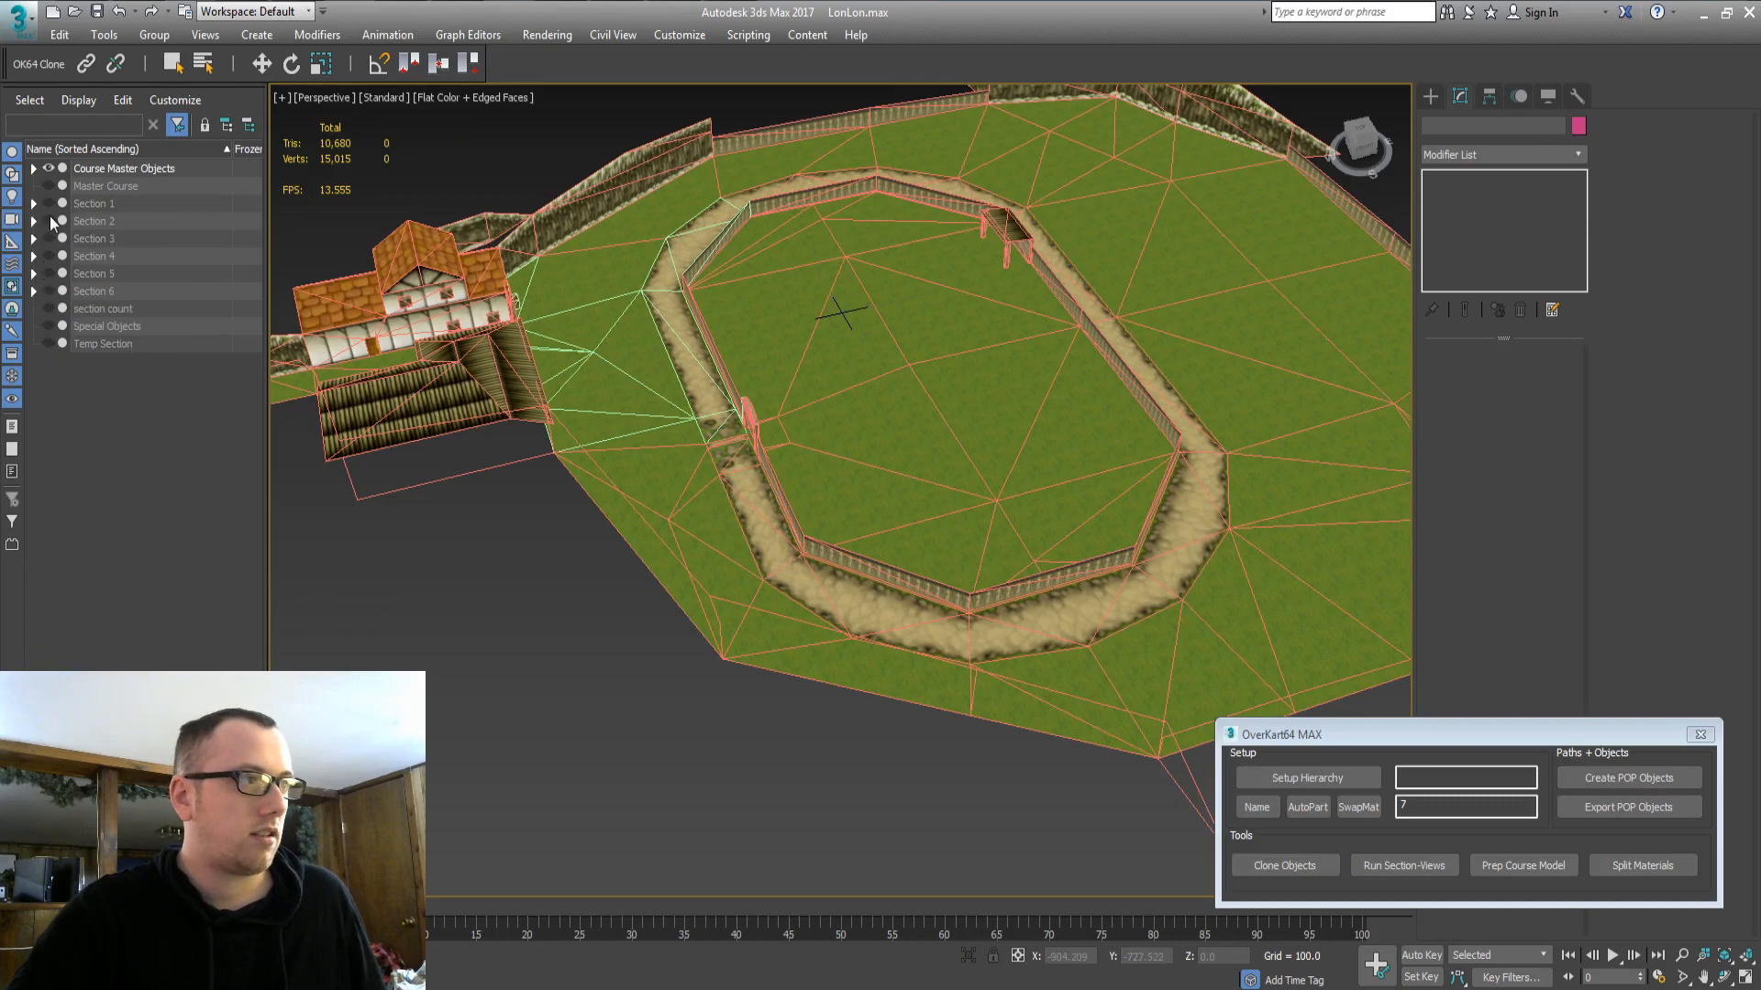
click(34, 204)
click(103, 237)
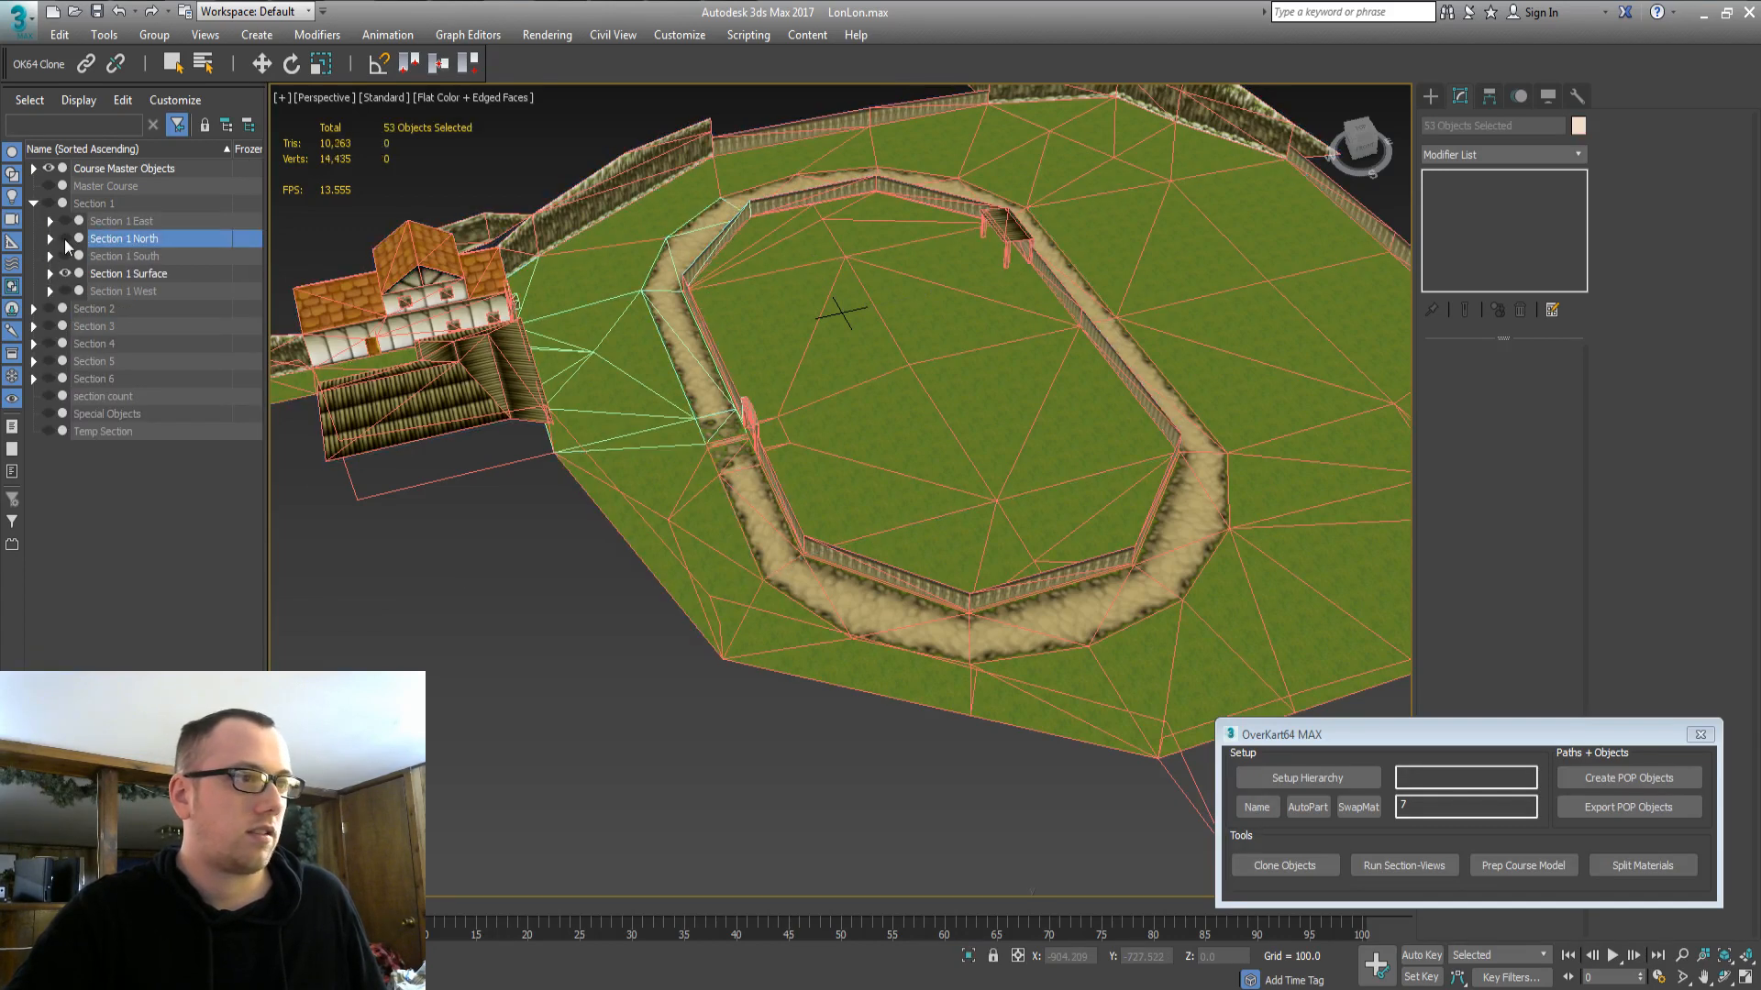
click(113, 274)
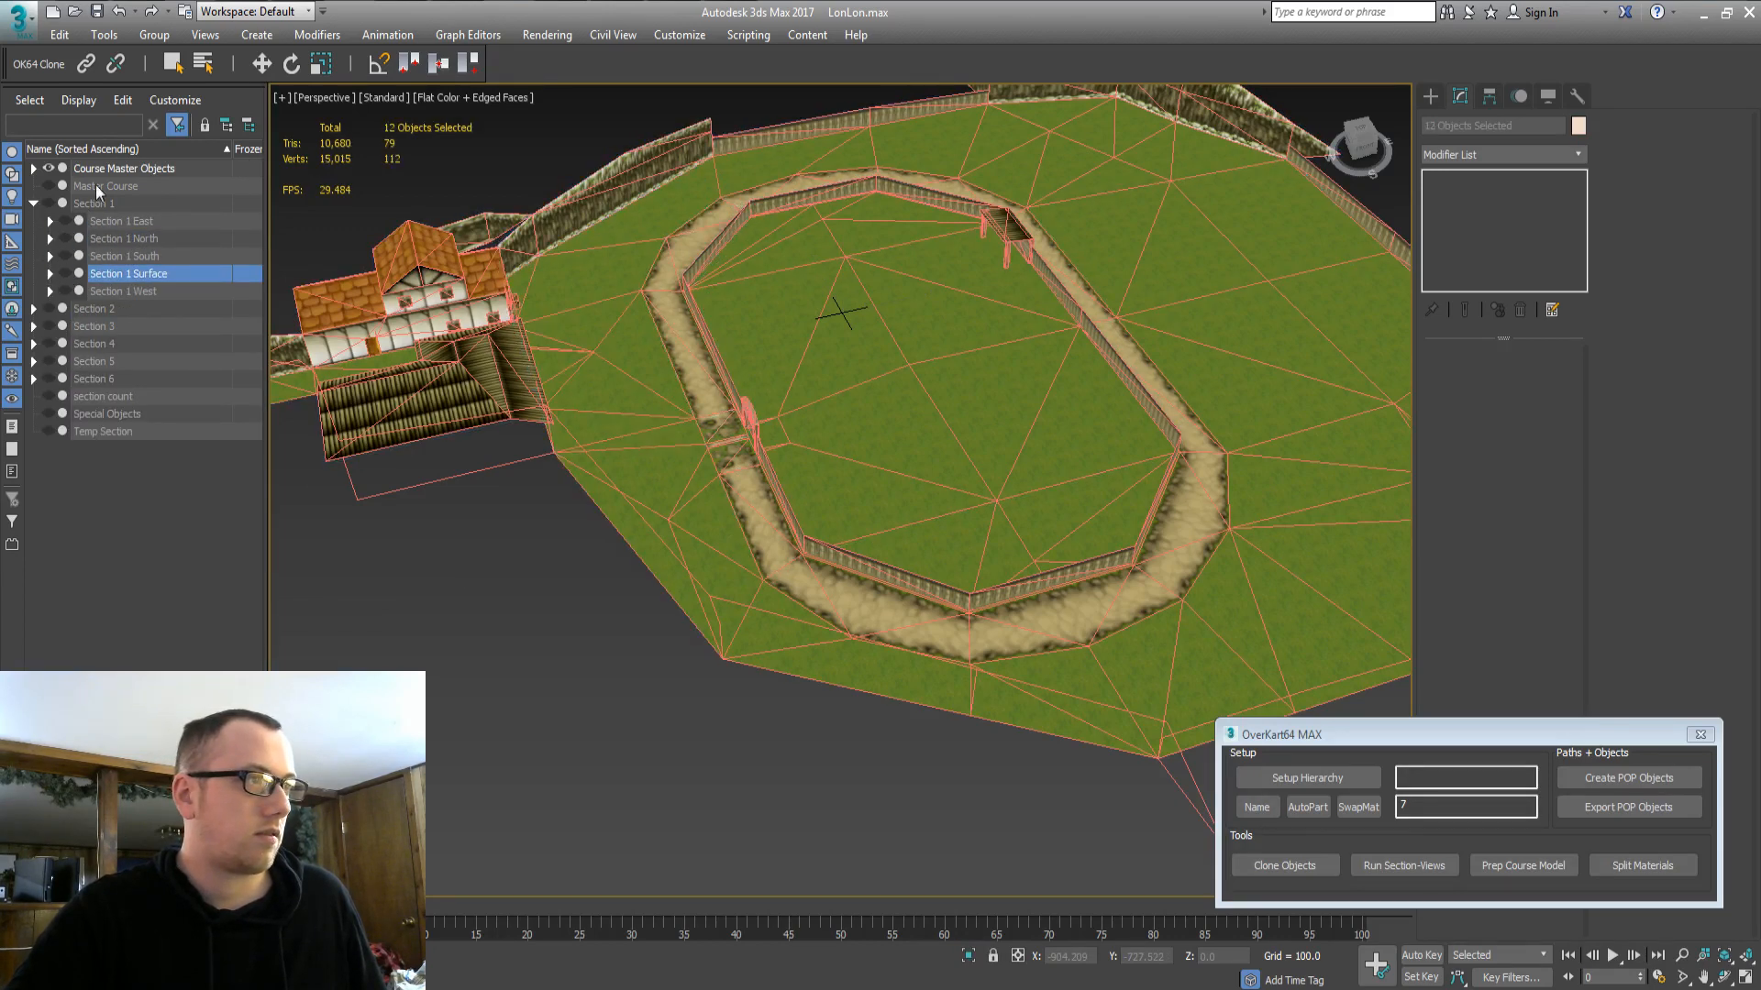
Re-sort the Scene Explorer object list by name ascending.
click(106, 152)
click(102, 154)
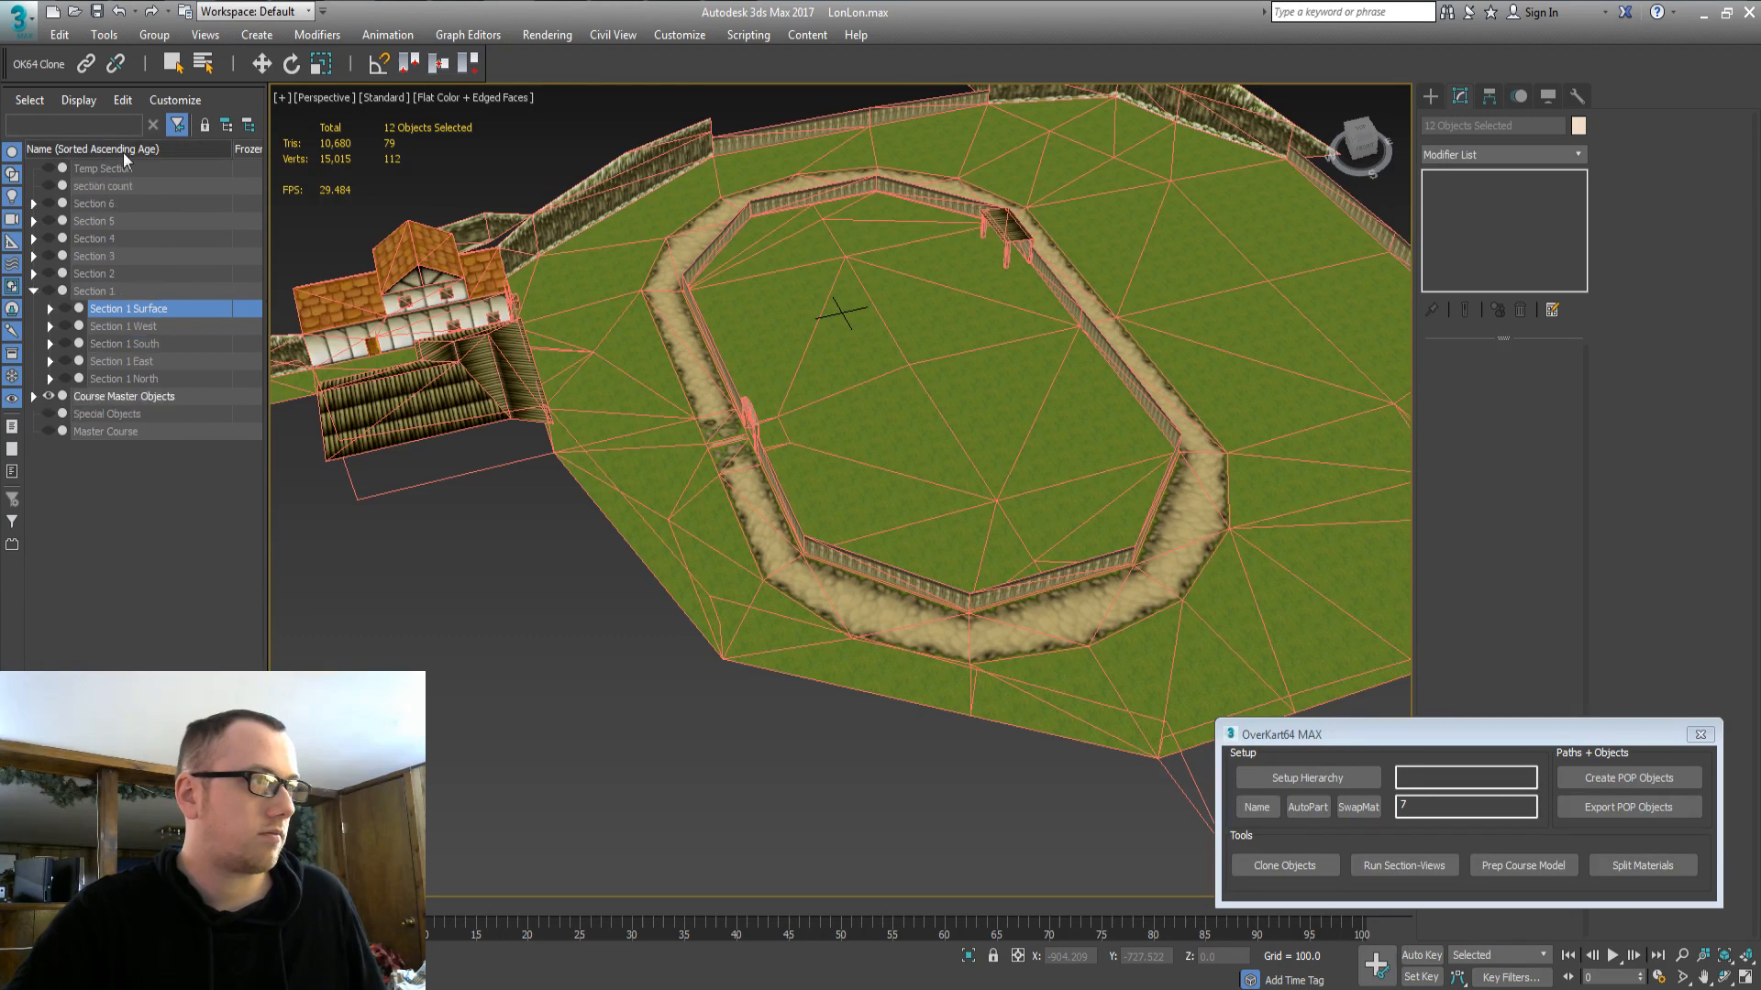
click(123, 153)
right_click(124, 152)
click(175, 165)
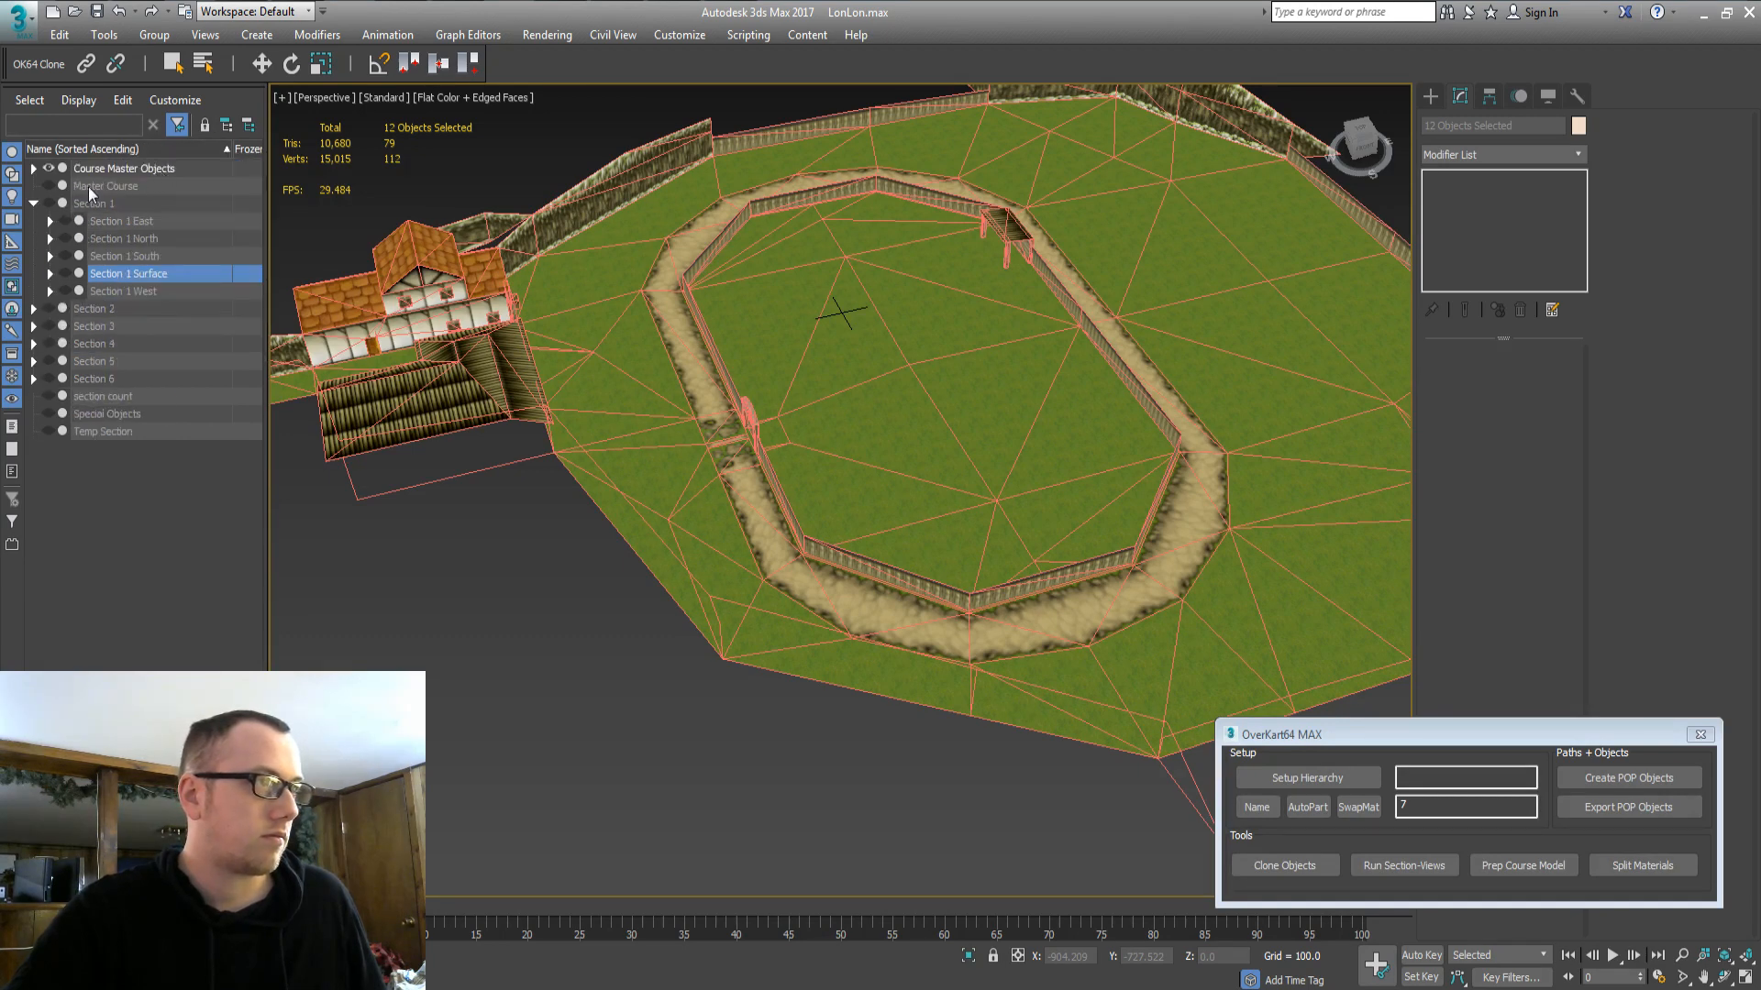
Hide Course Master Objects and show only the Section 1 North geometry.
click(97, 170)
click(49, 168)
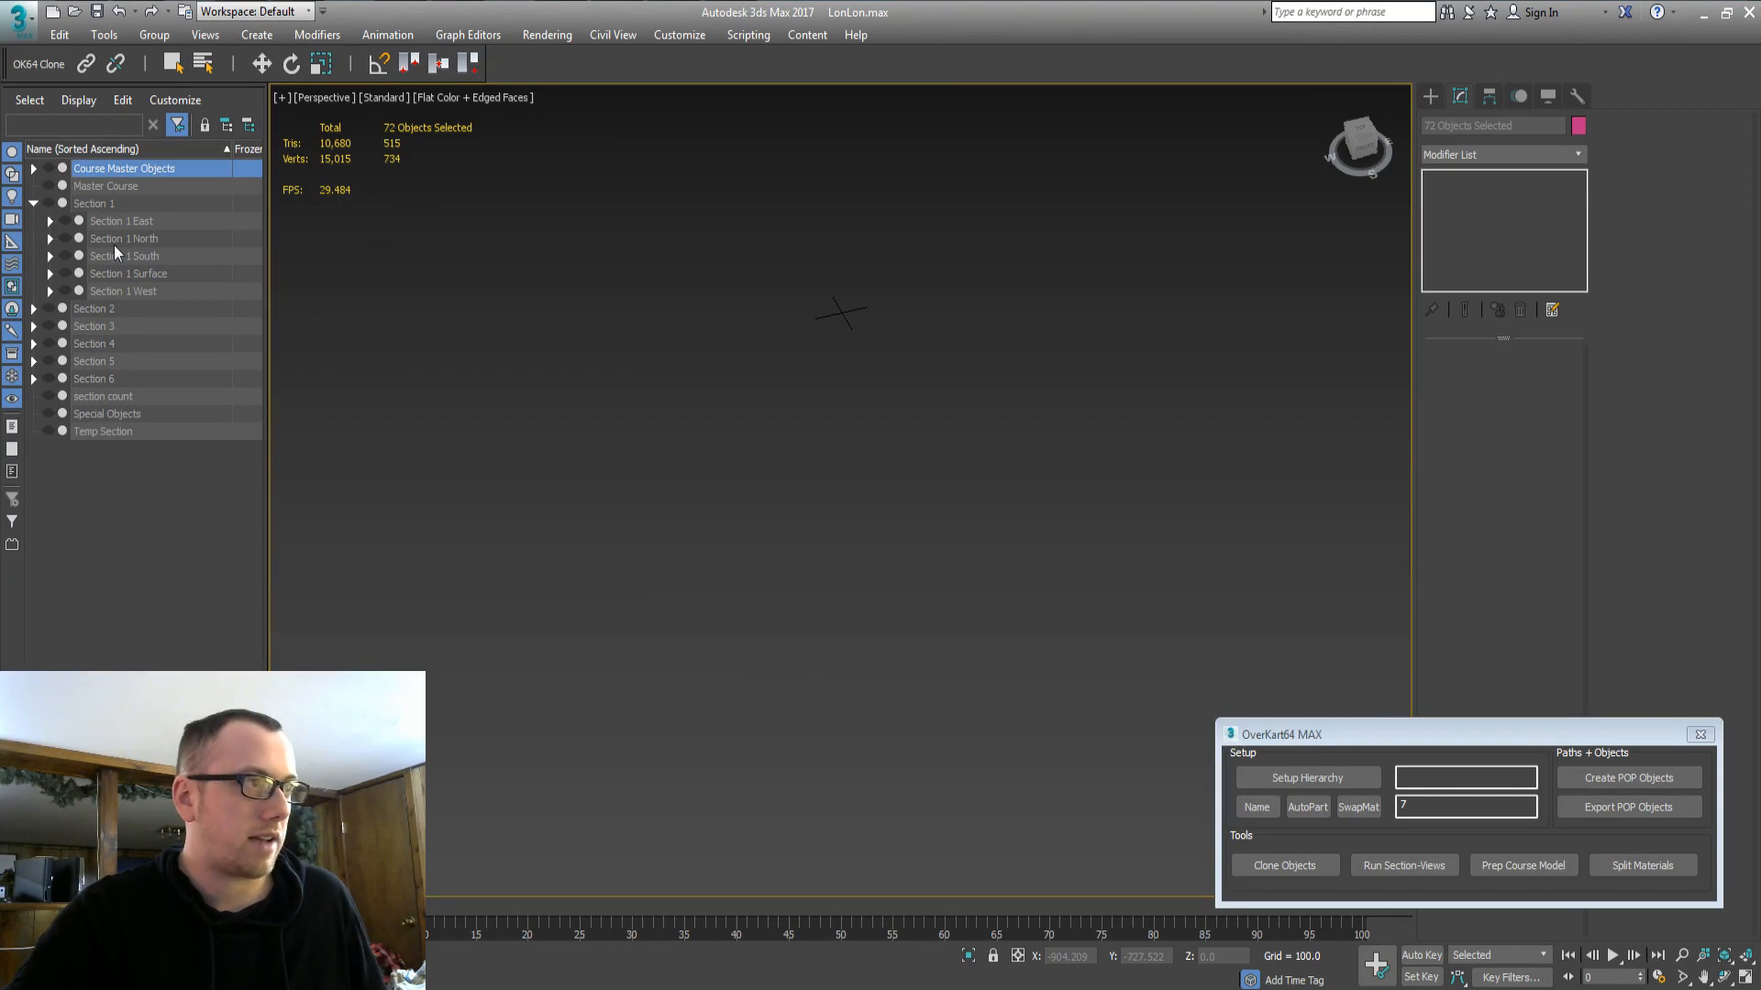
click(114, 243)
click(67, 239)
click(603, 642)
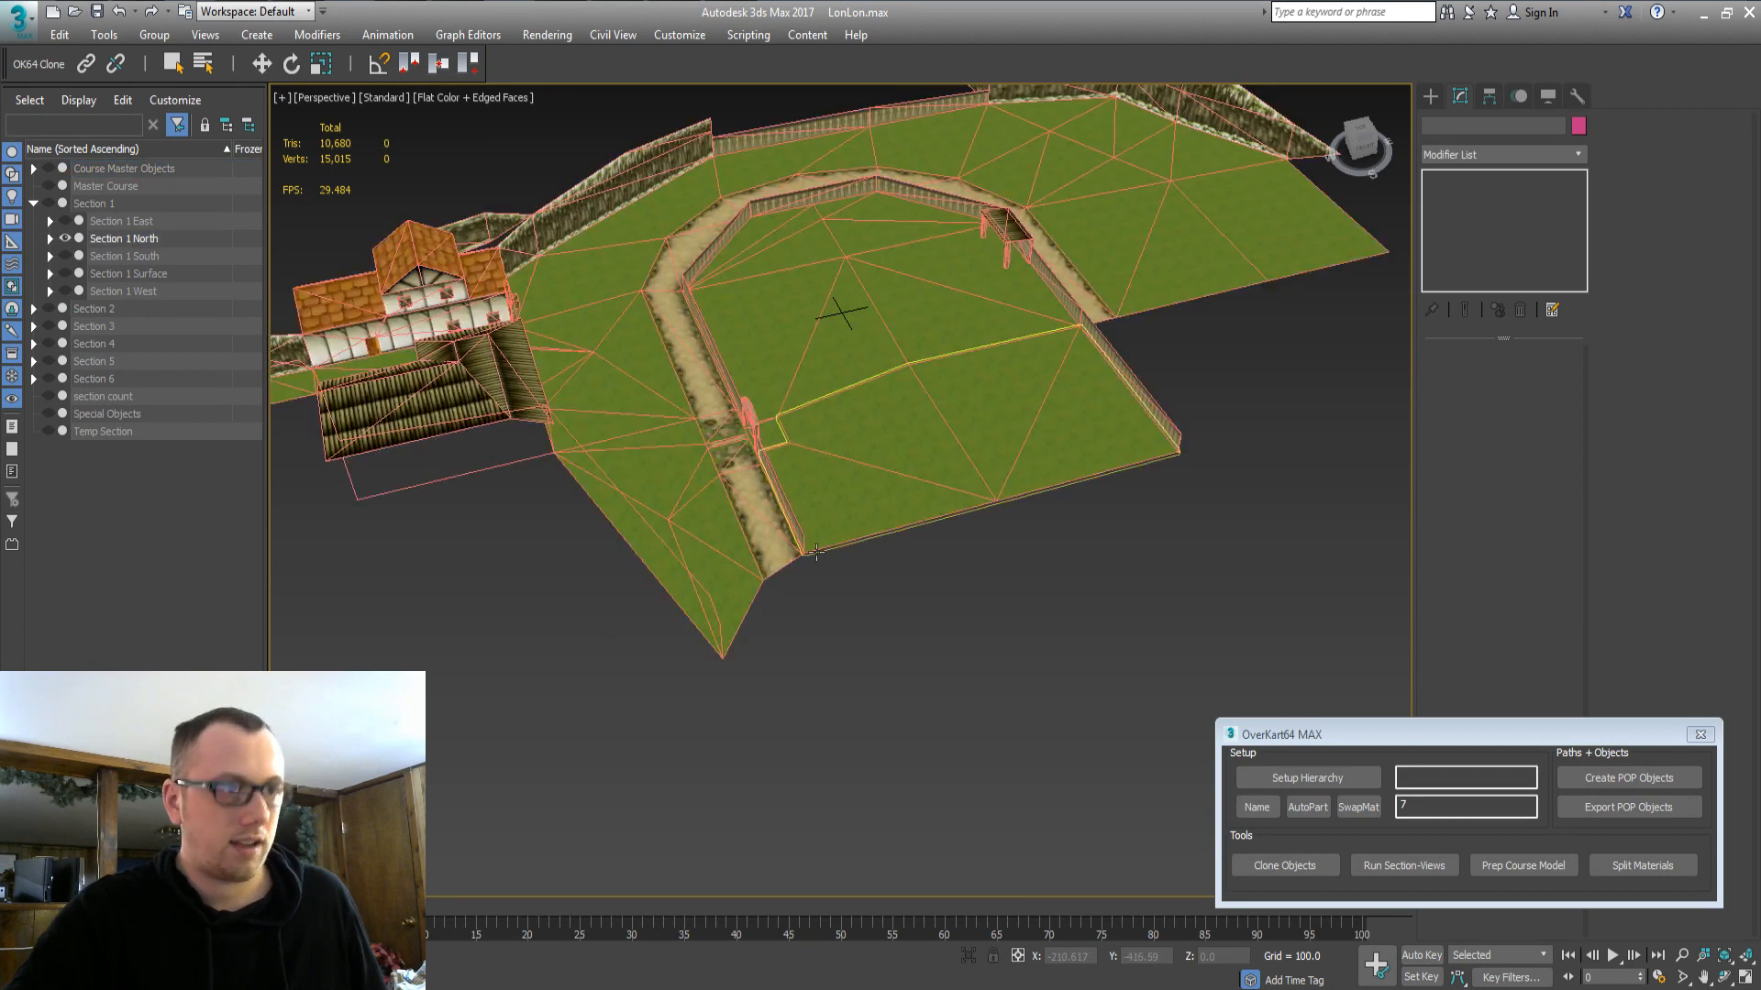
middle_drag(917, 431, 913, 633)
click(485, 97)
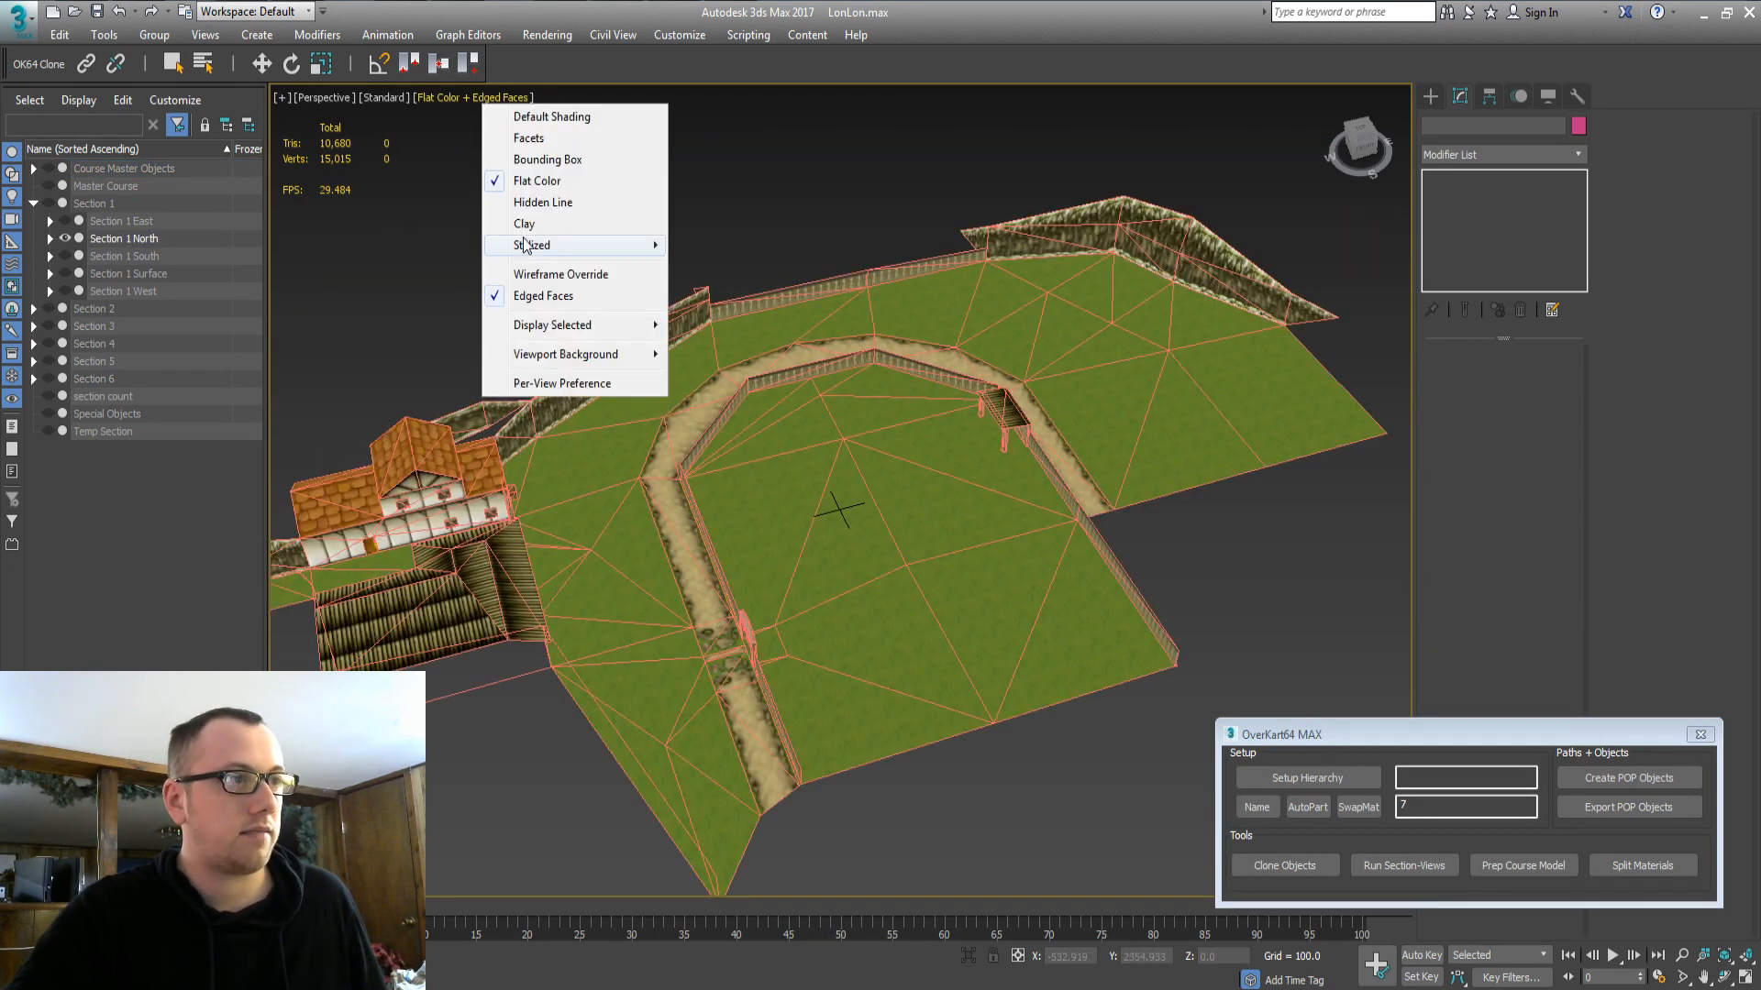
Turn off Edged Faces and inspect Section 1 North's parts 12_part7, 4_part1 and 3_part1.
click(602, 303)
mouse_move(602, 303)
alt+middle_down()
mouse_move(640, 508)
mouse_move(687, 495)
mouse_move(653, 488)
alt+middle_up()
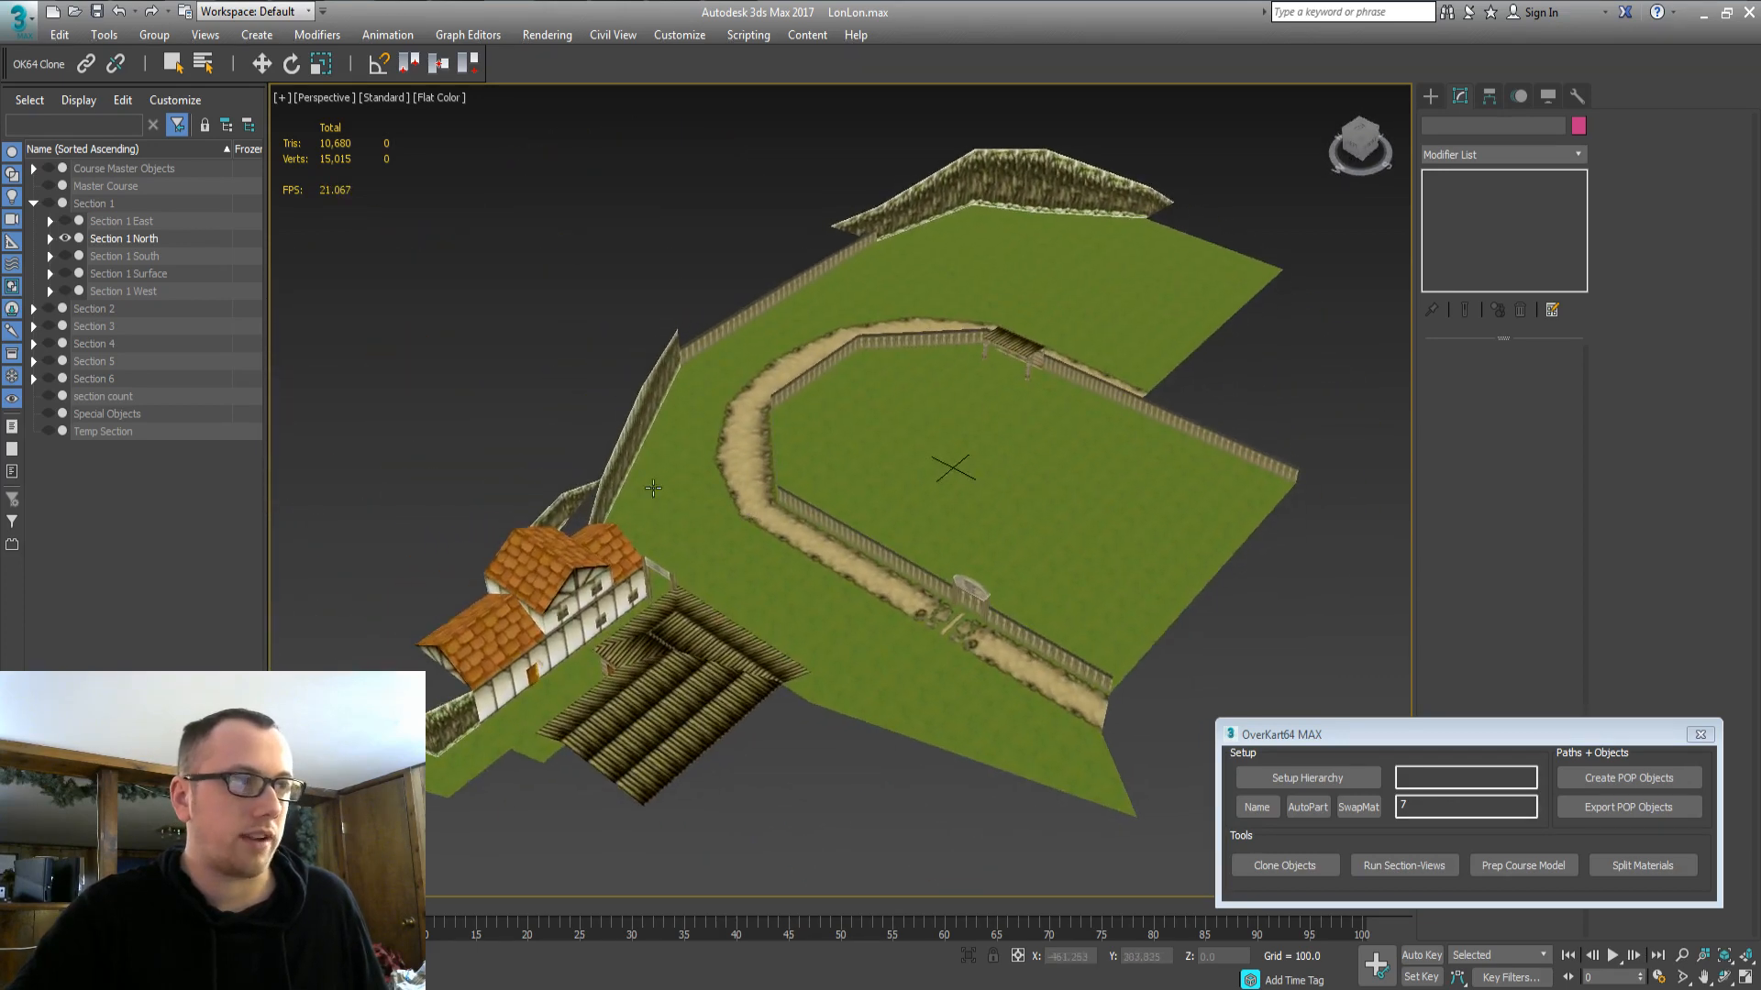
double_click(156, 240)
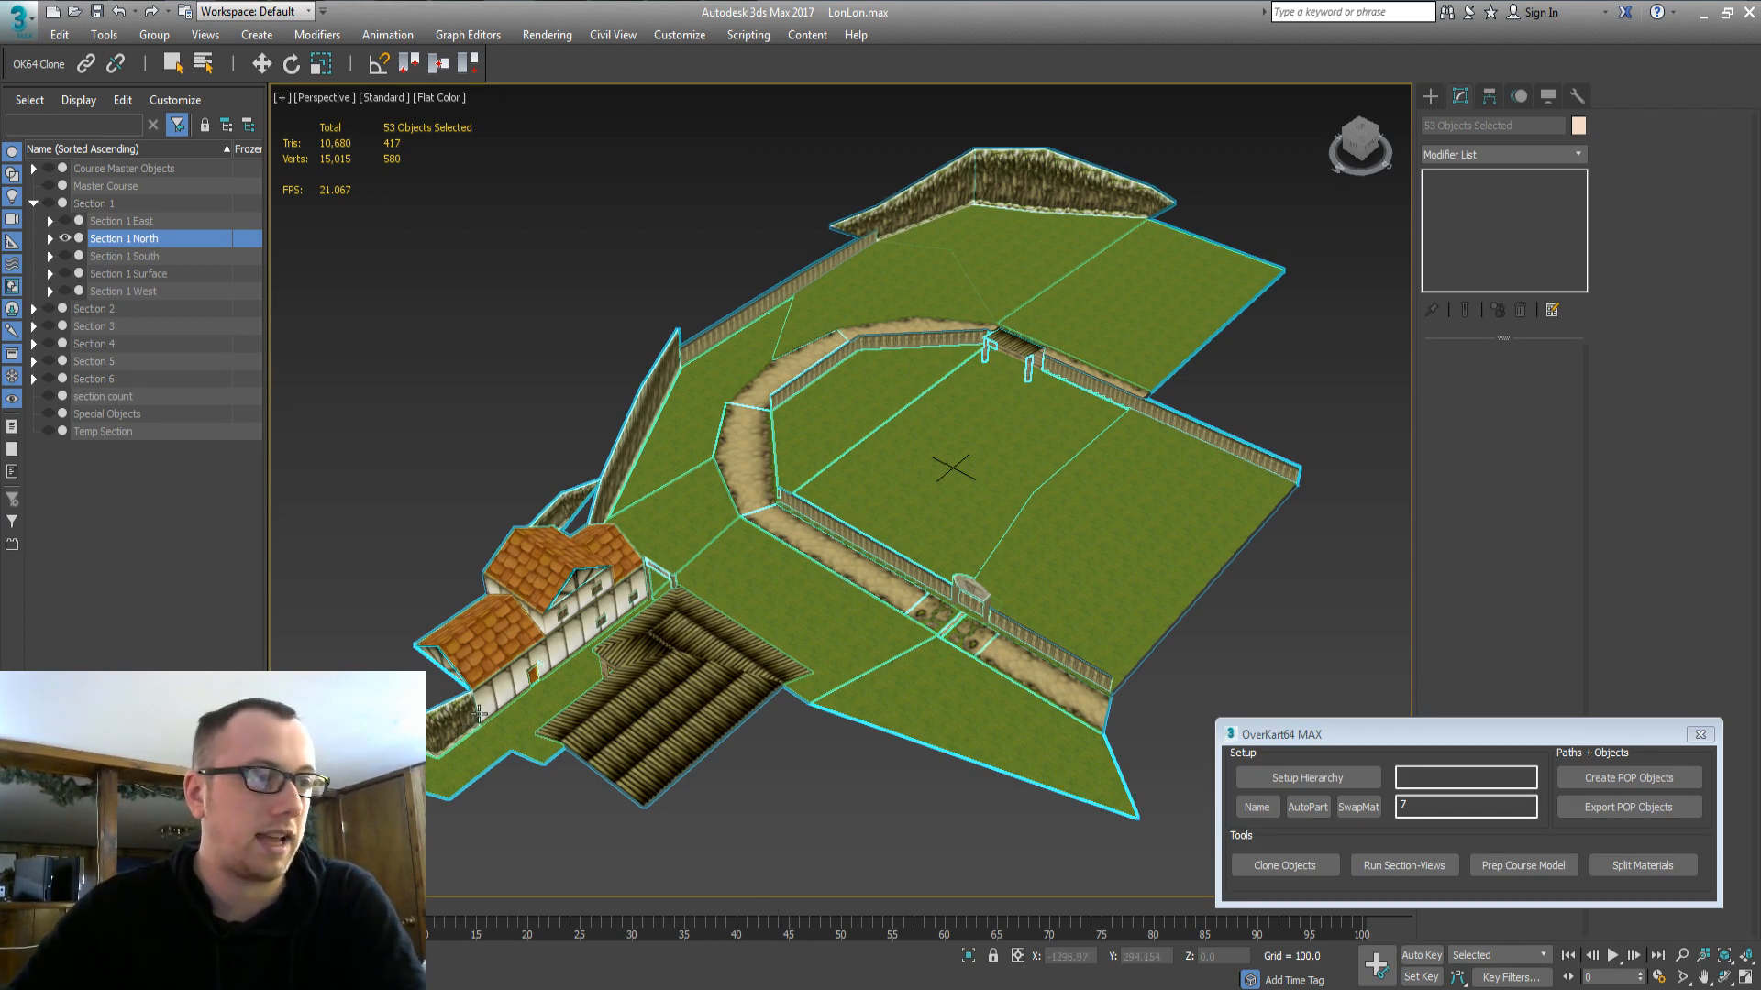
alt+middle_drag(479, 714, 685, 528)
click(686, 529)
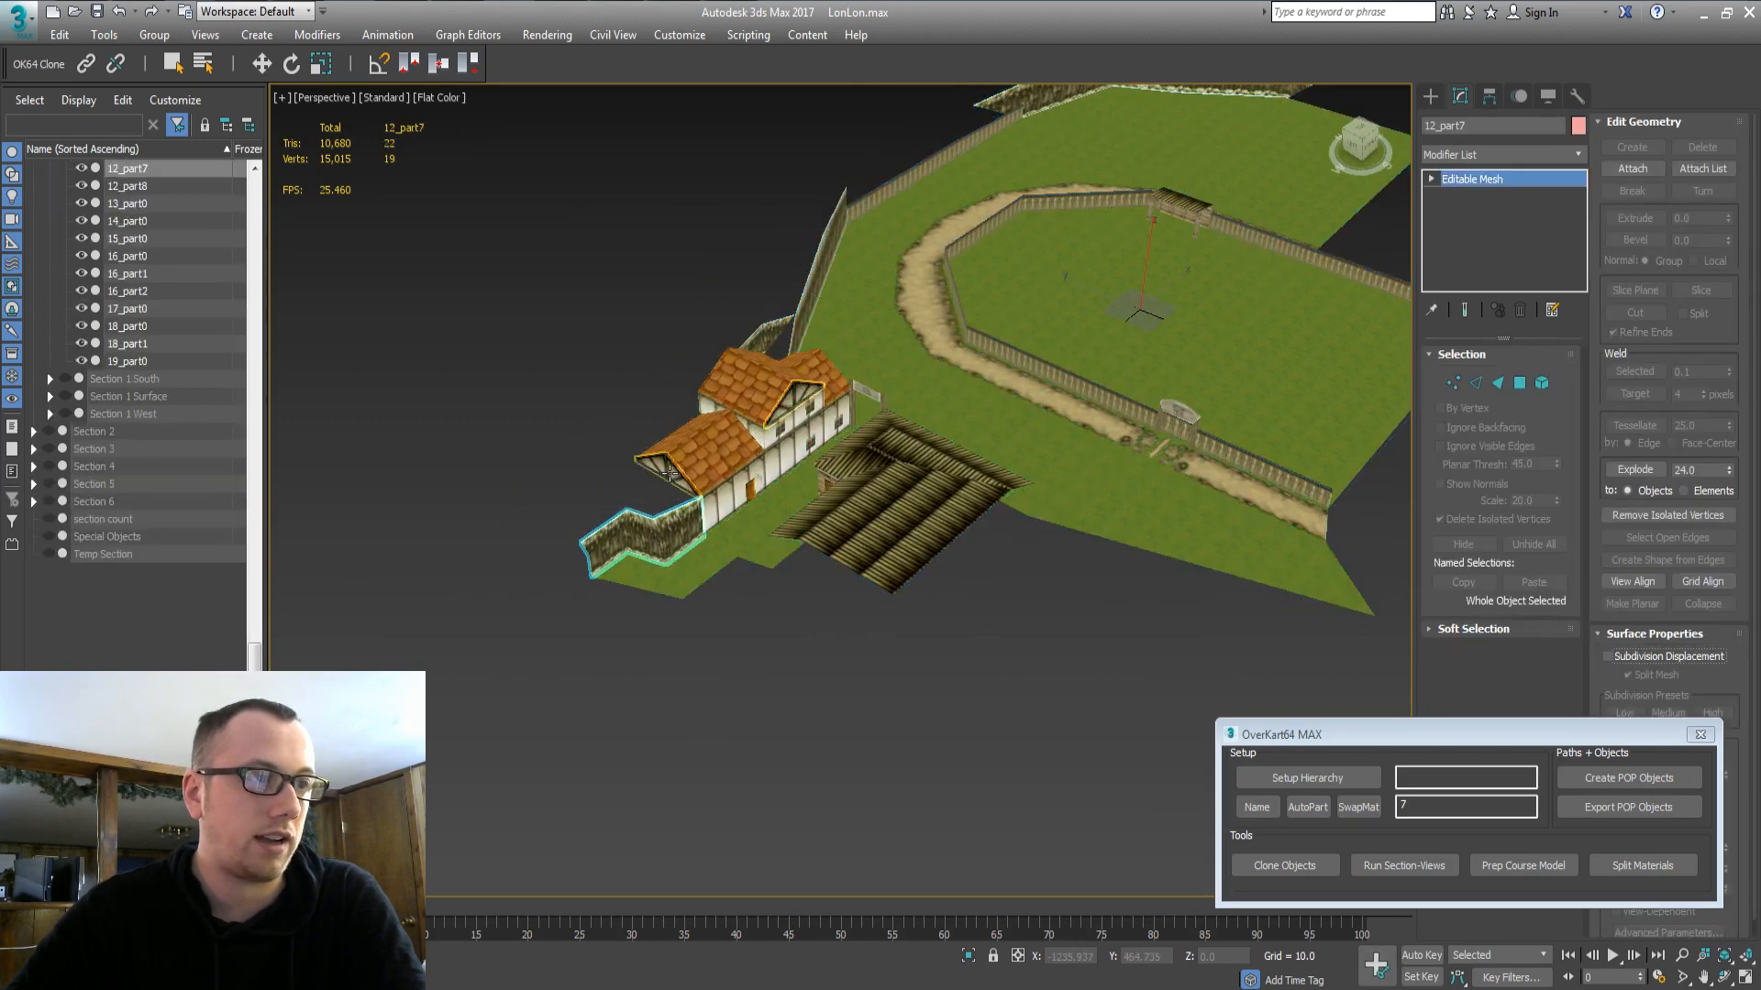
click(827, 489)
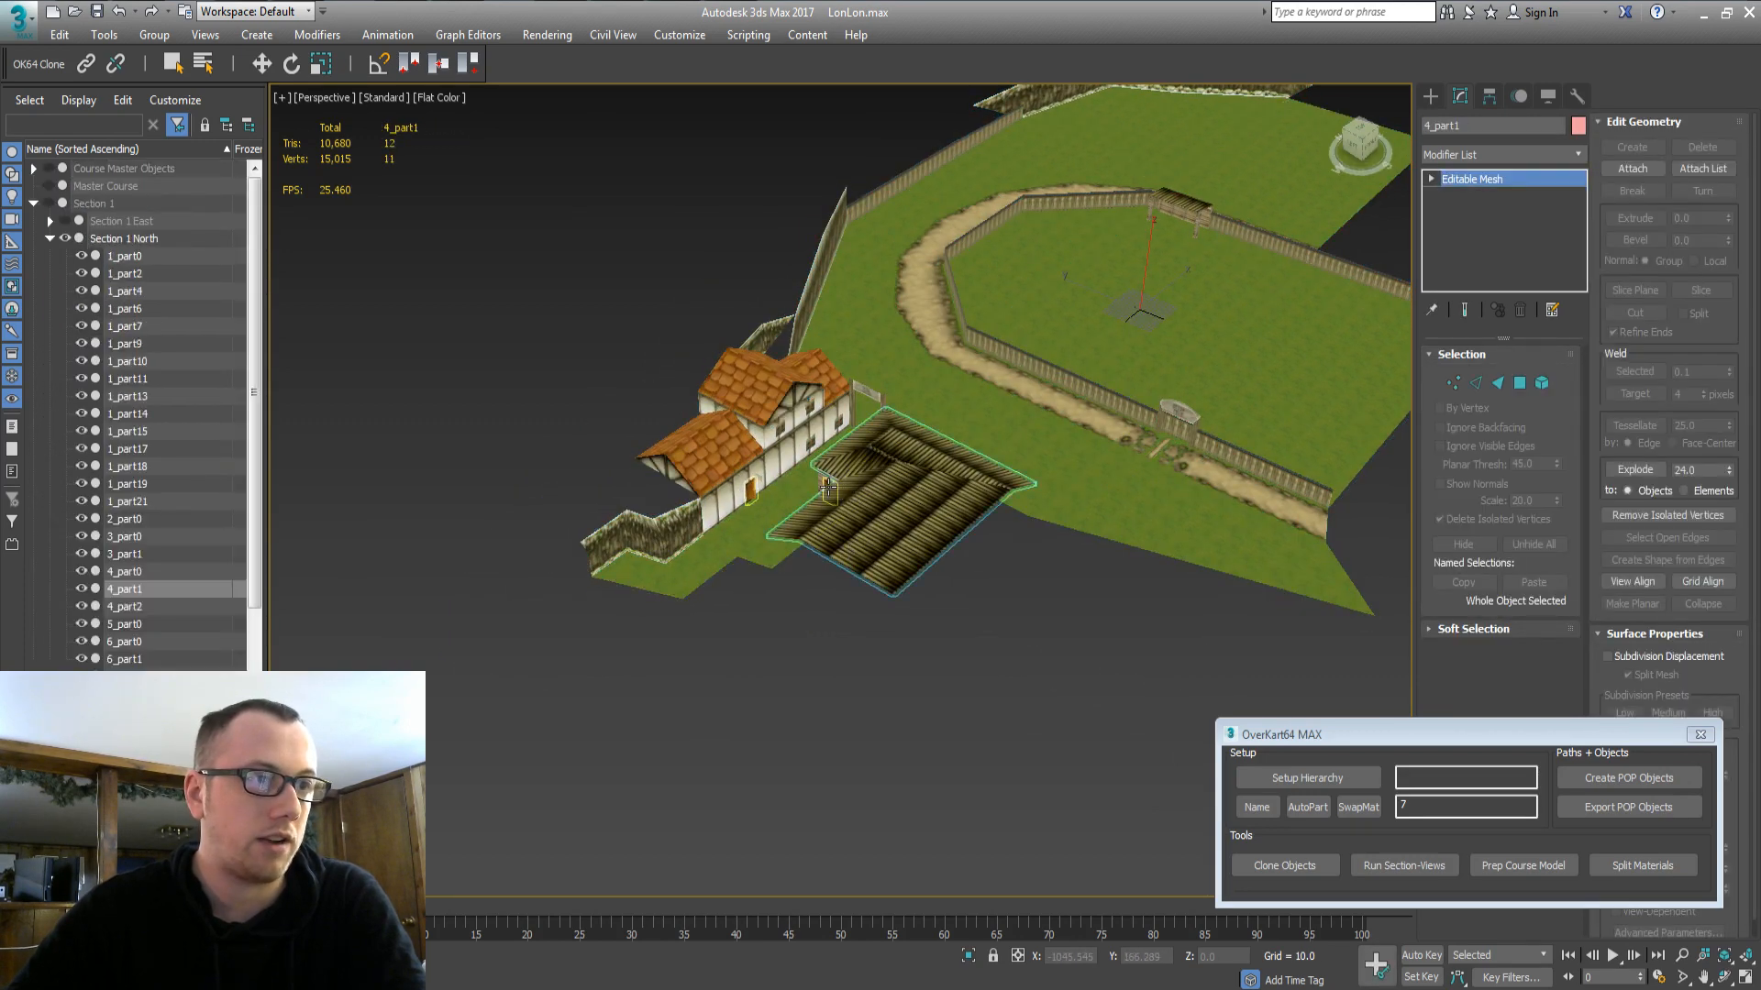
click(754, 436)
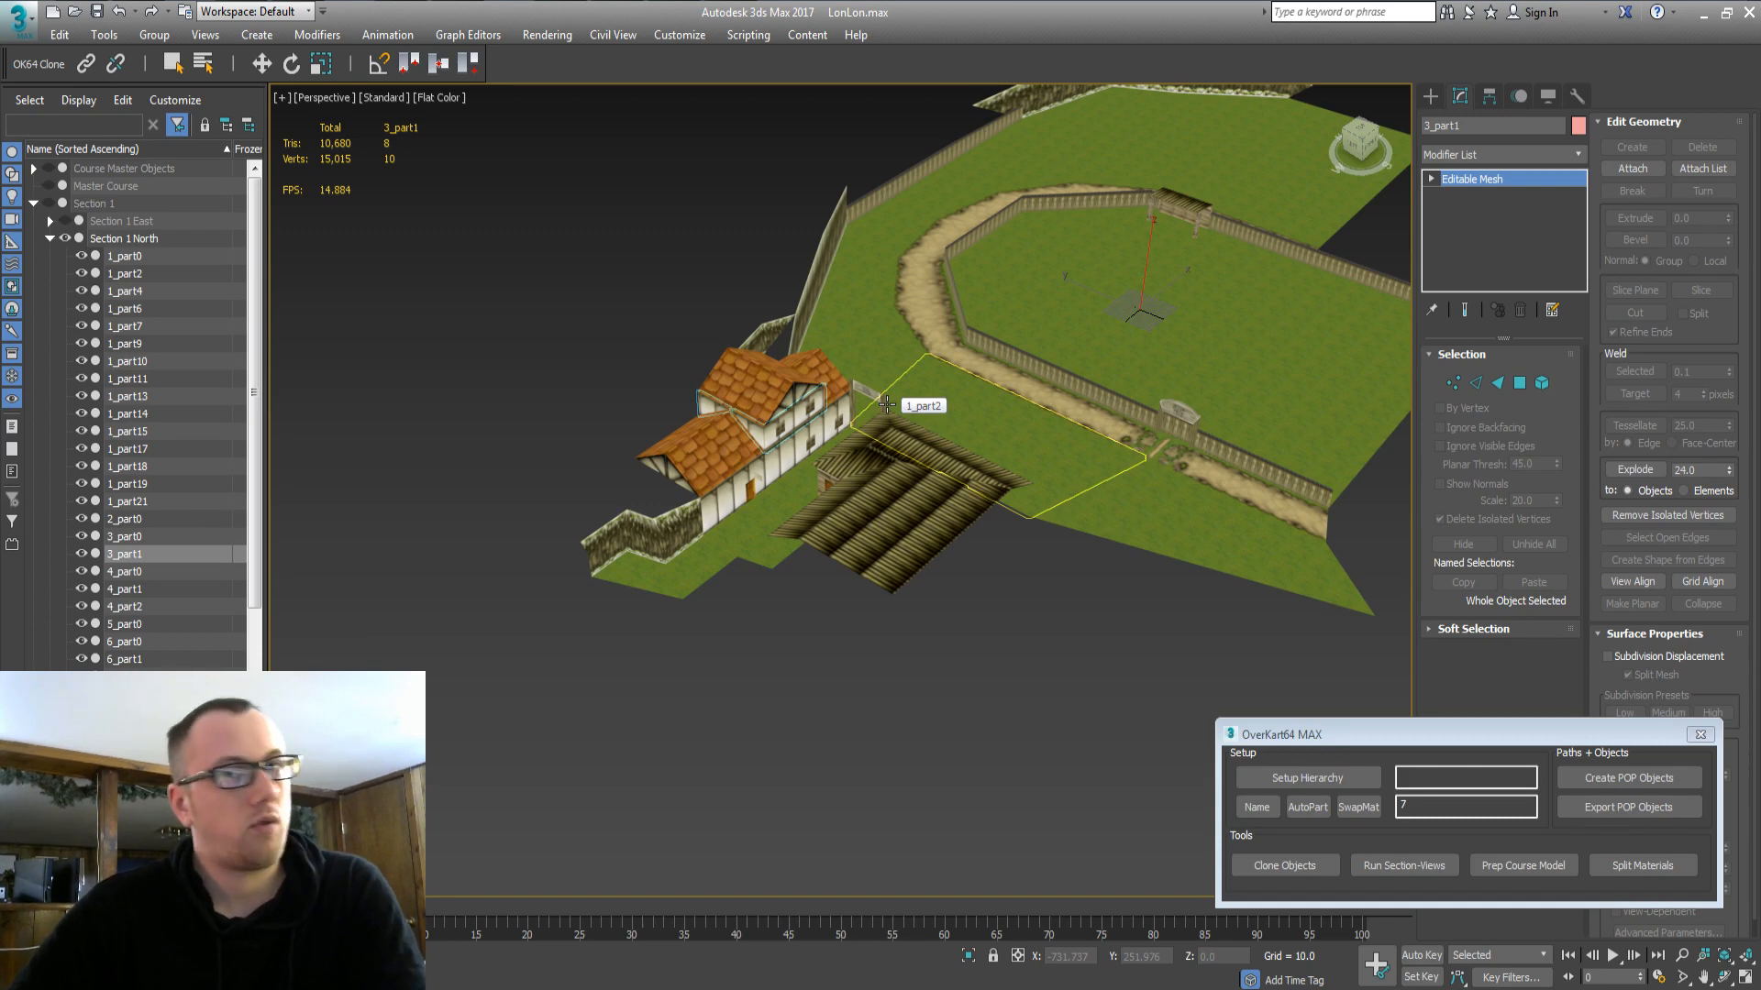
key(ctrl+a)
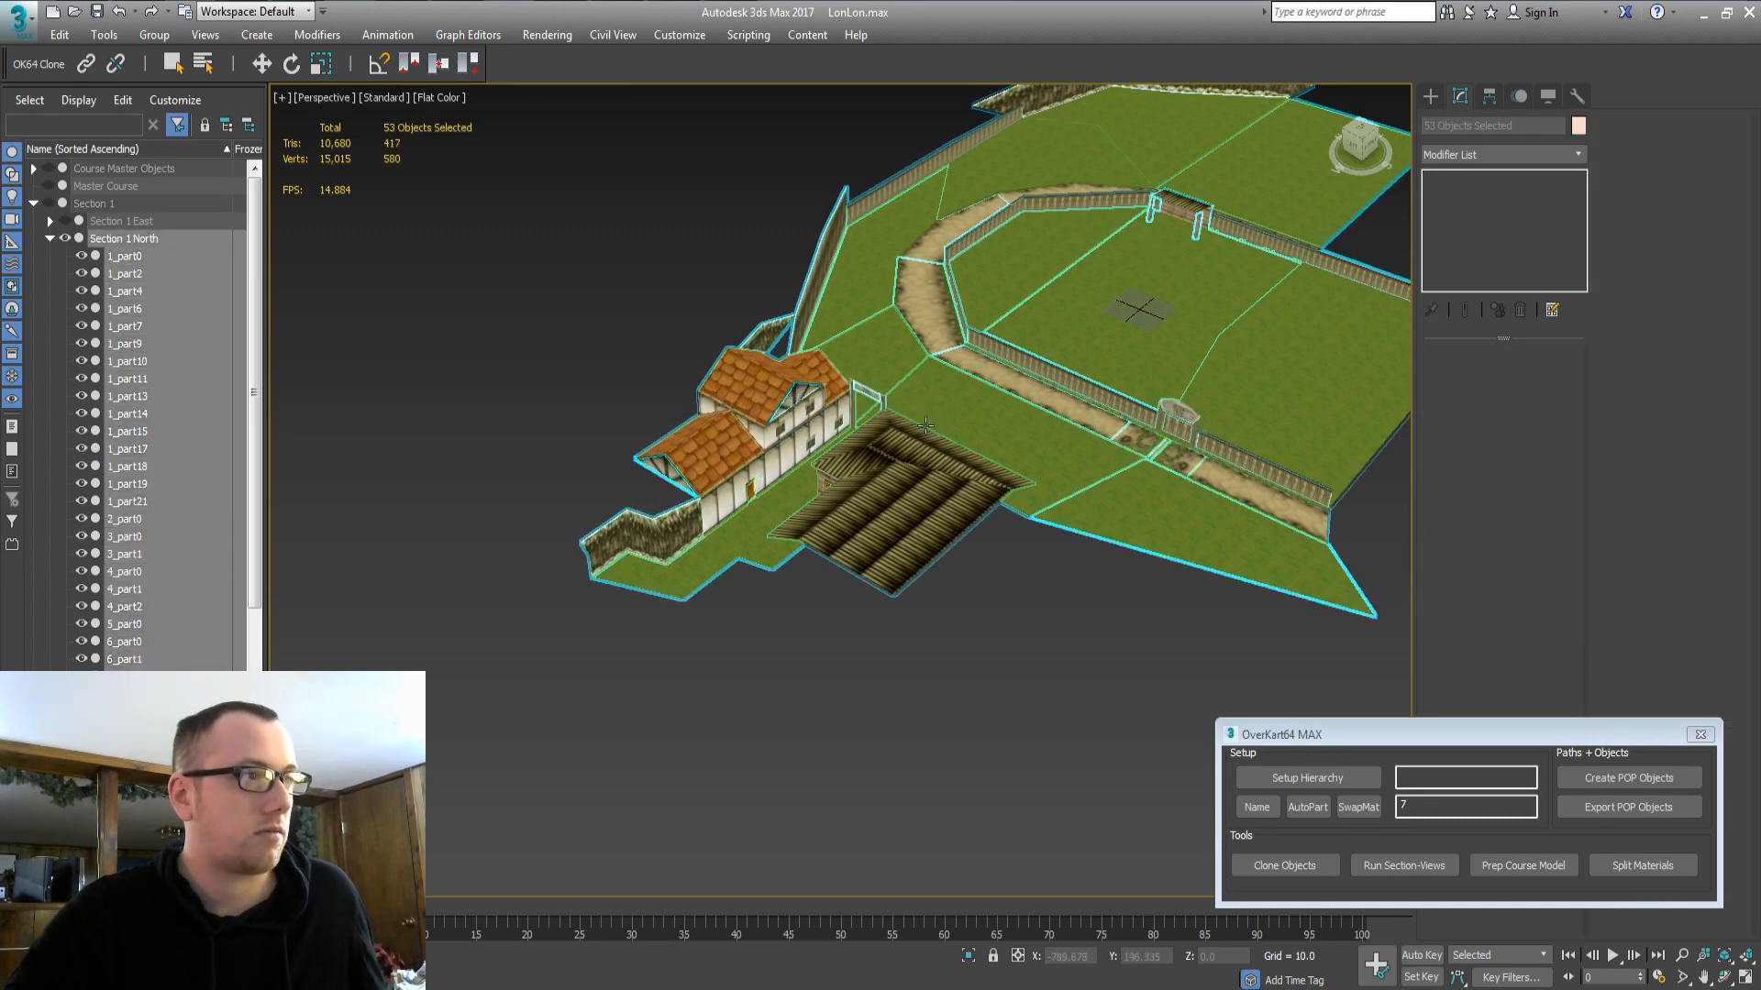
middle_drag(1001, 481, 836, 527)
click(942, 674)
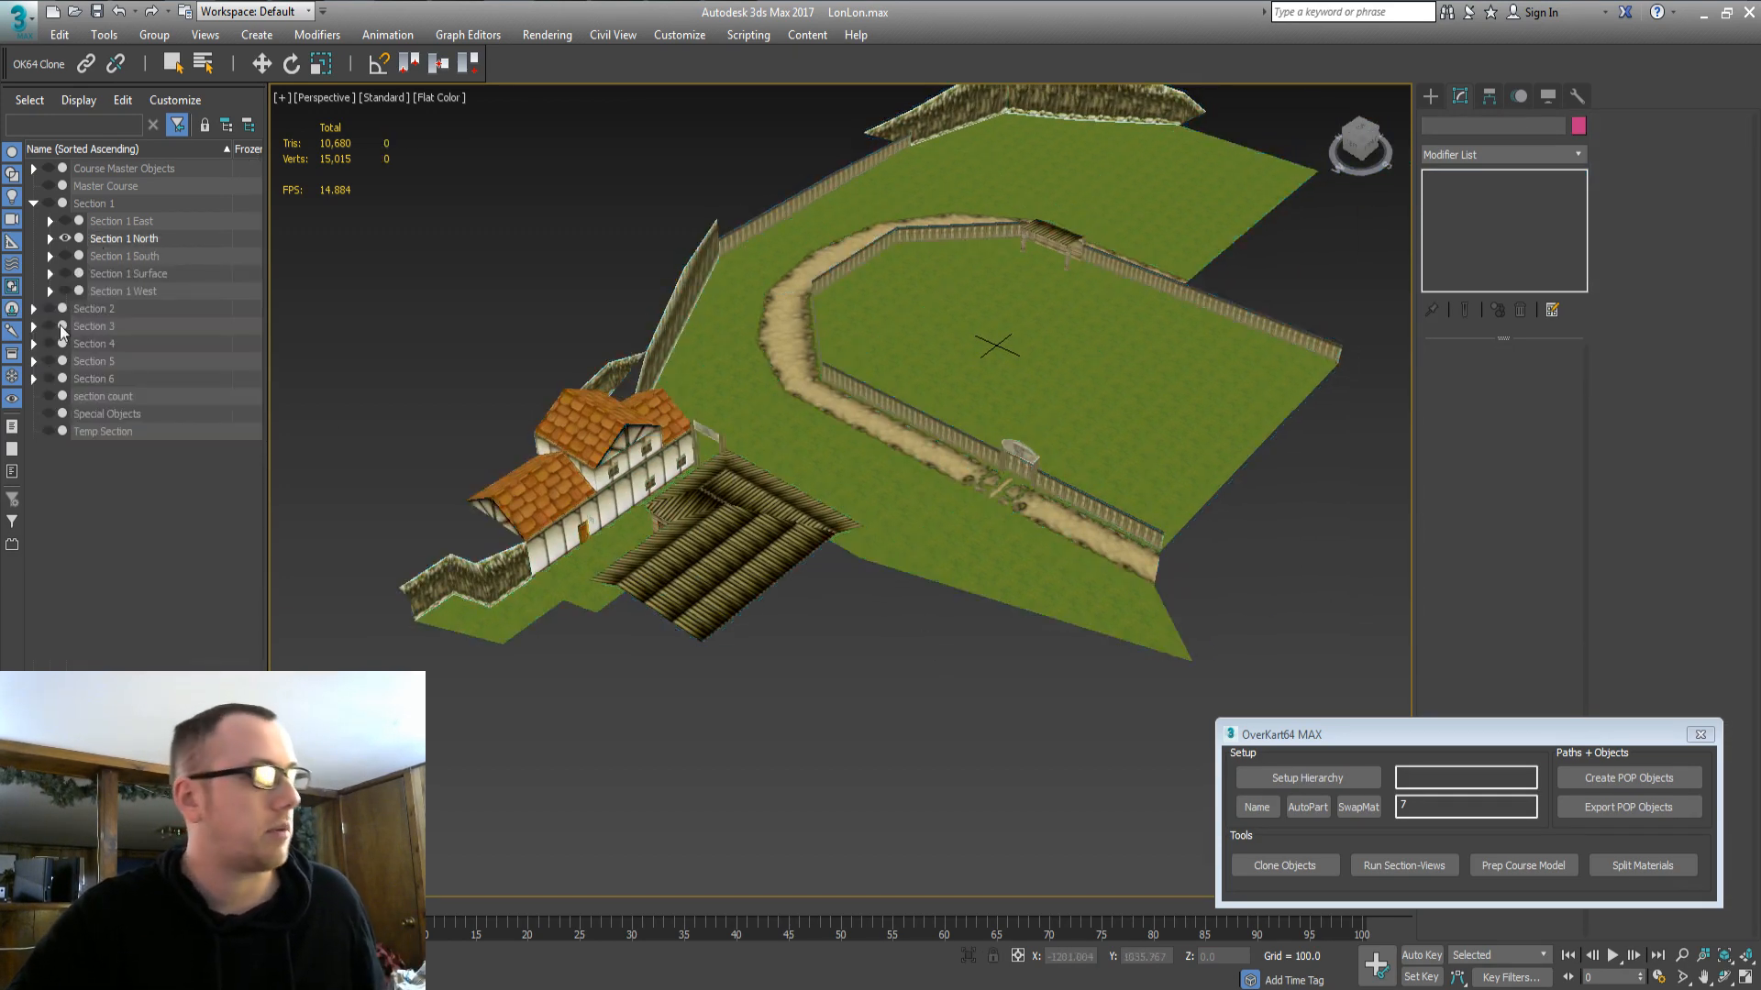
Hide Section 1 North, unhide Section 1 East, and view the course nearly top-down.
click(118, 220)
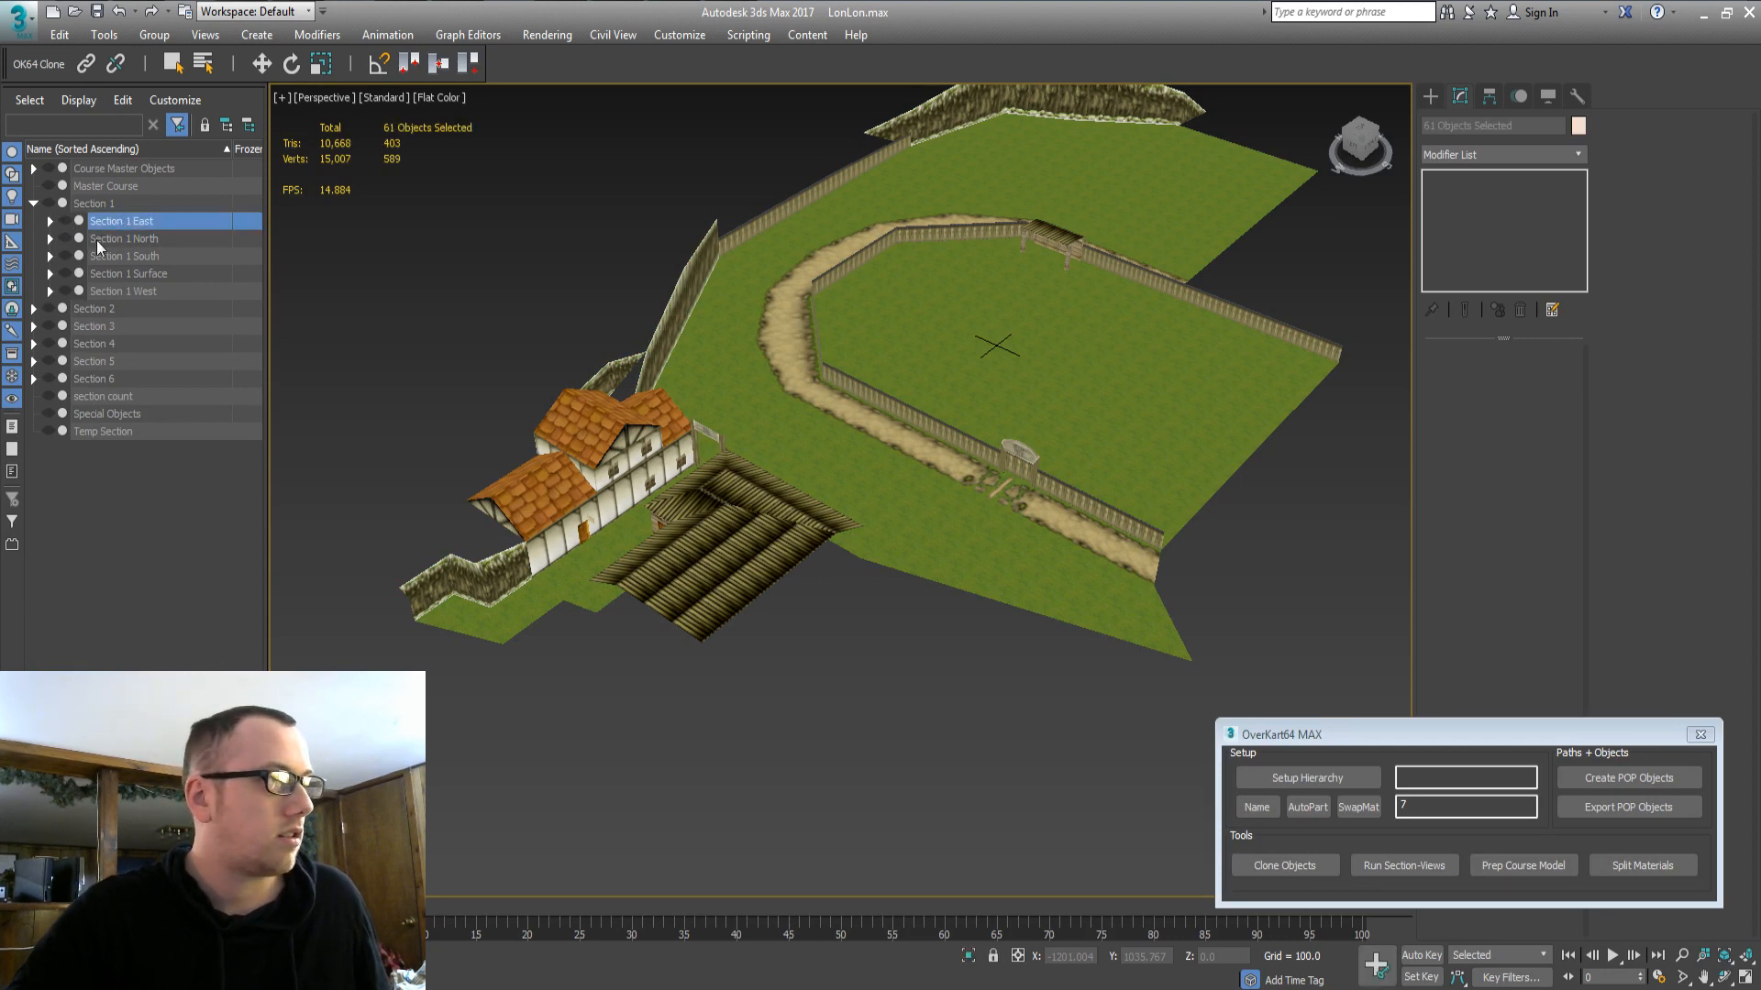
click(97, 240)
double_click(103, 238)
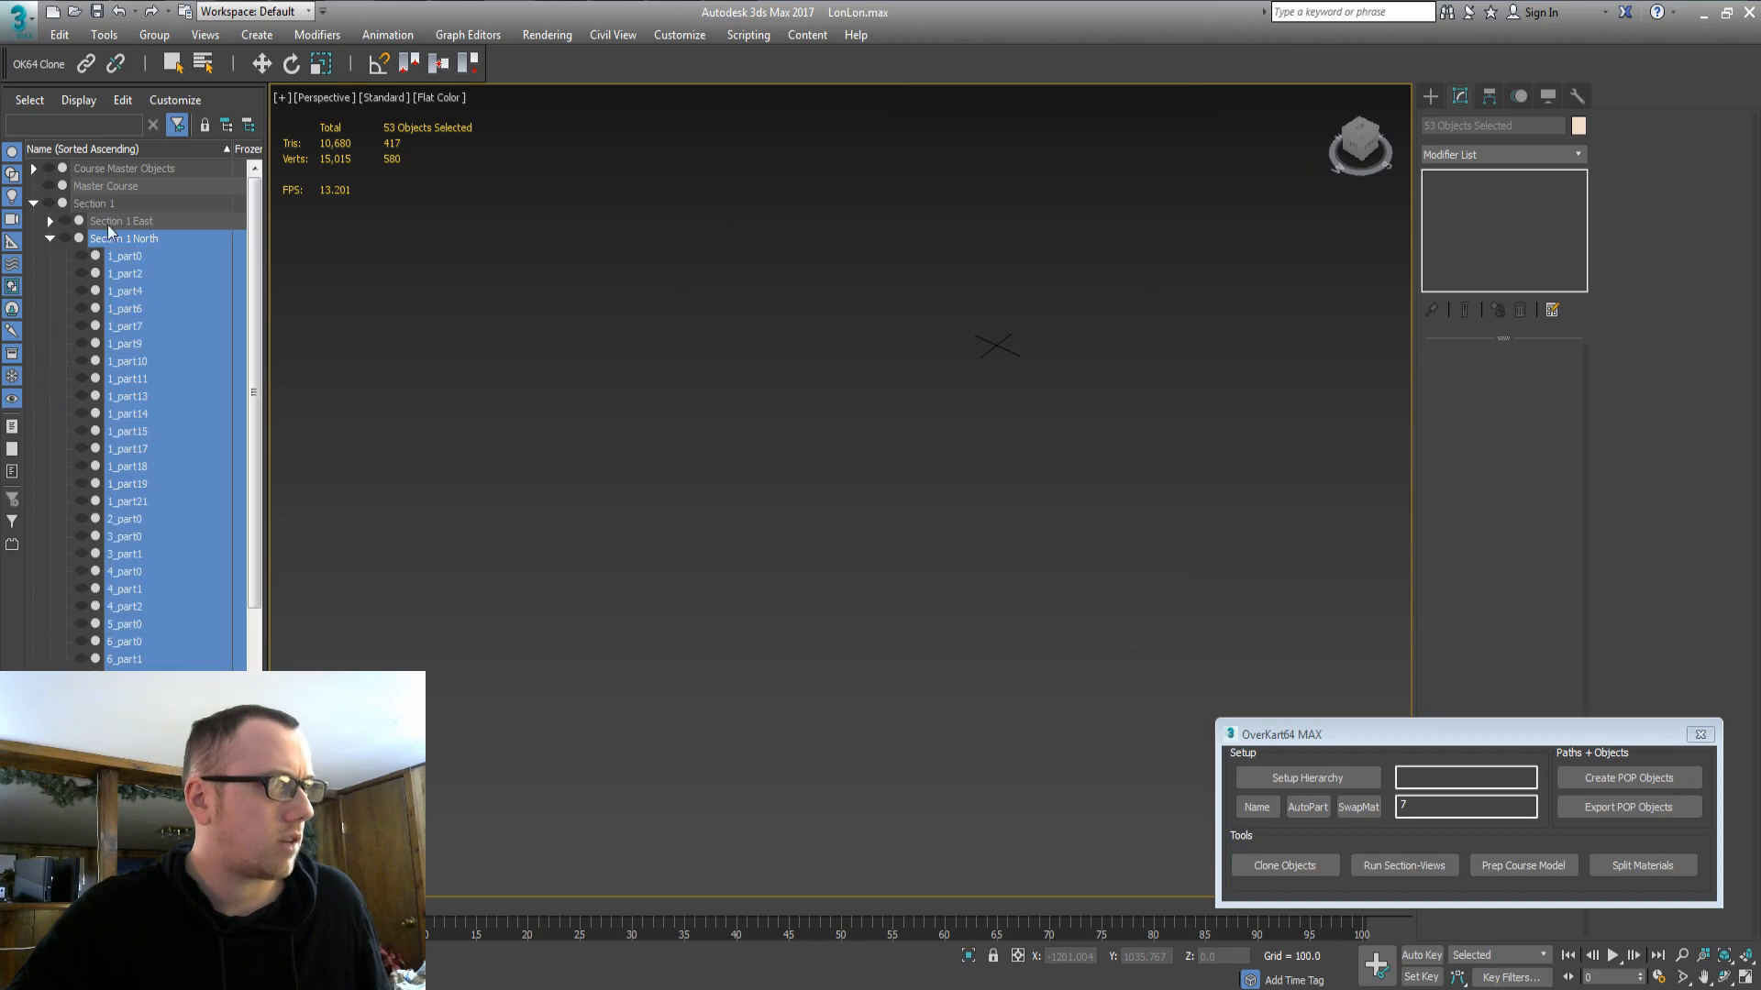
click(51, 238)
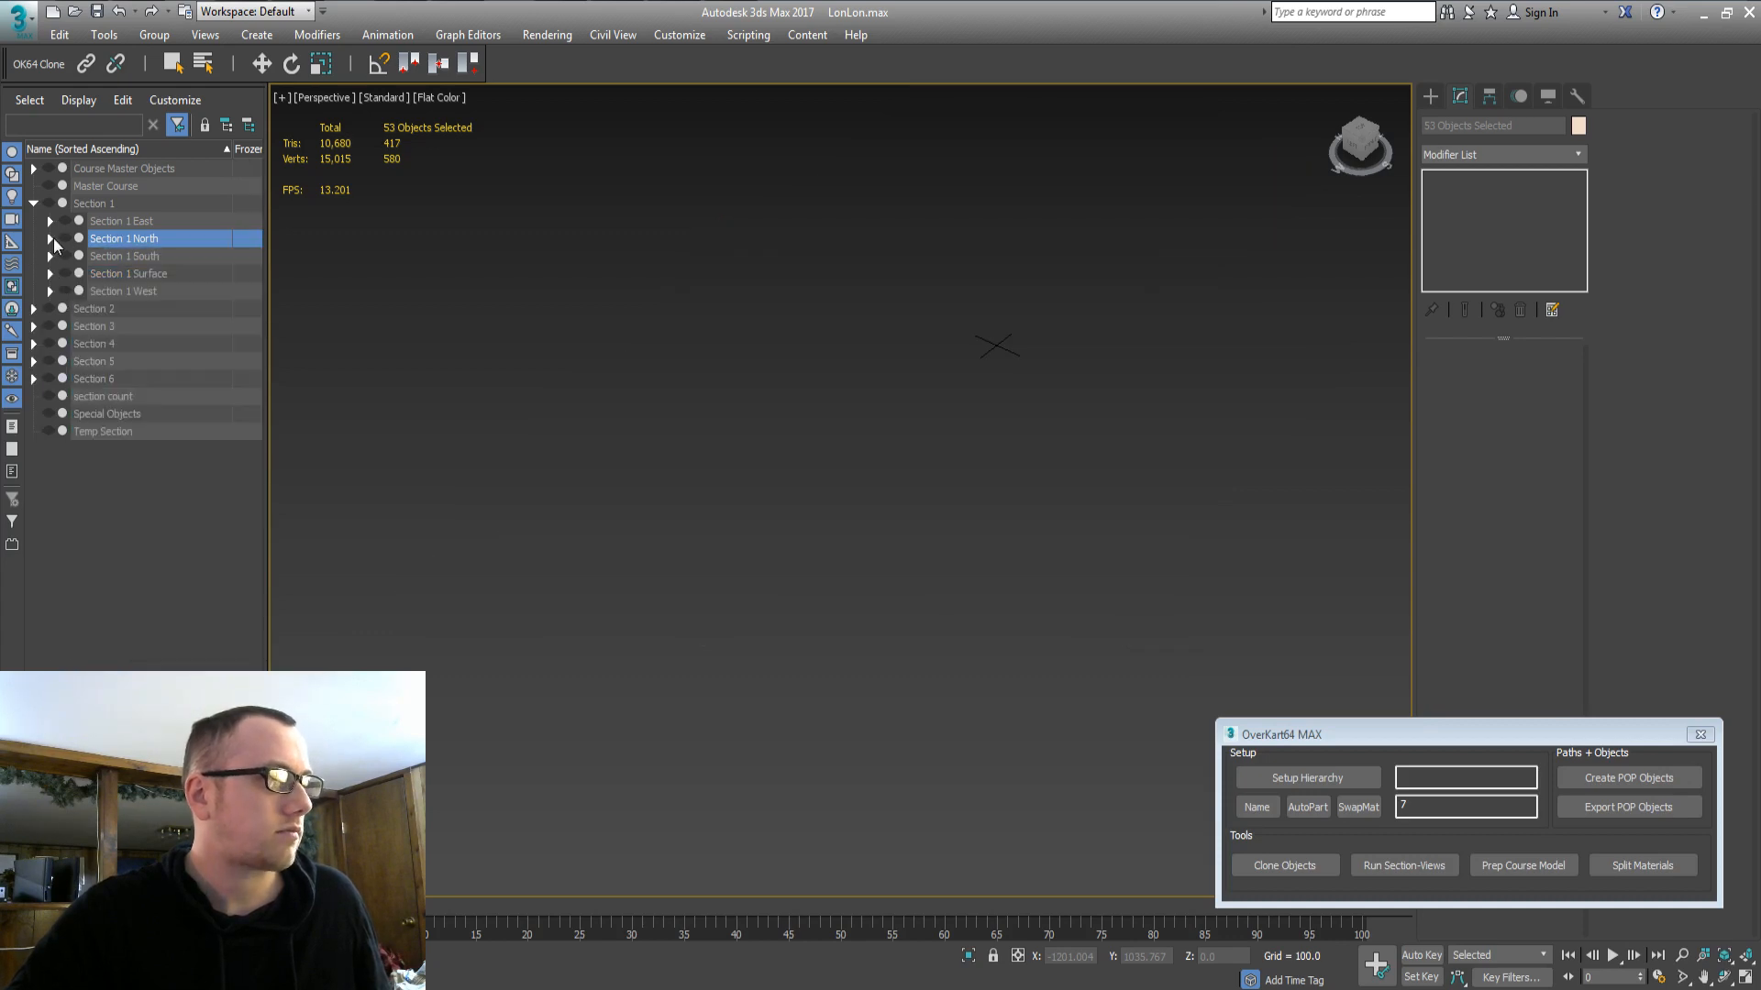
double_click(118, 220)
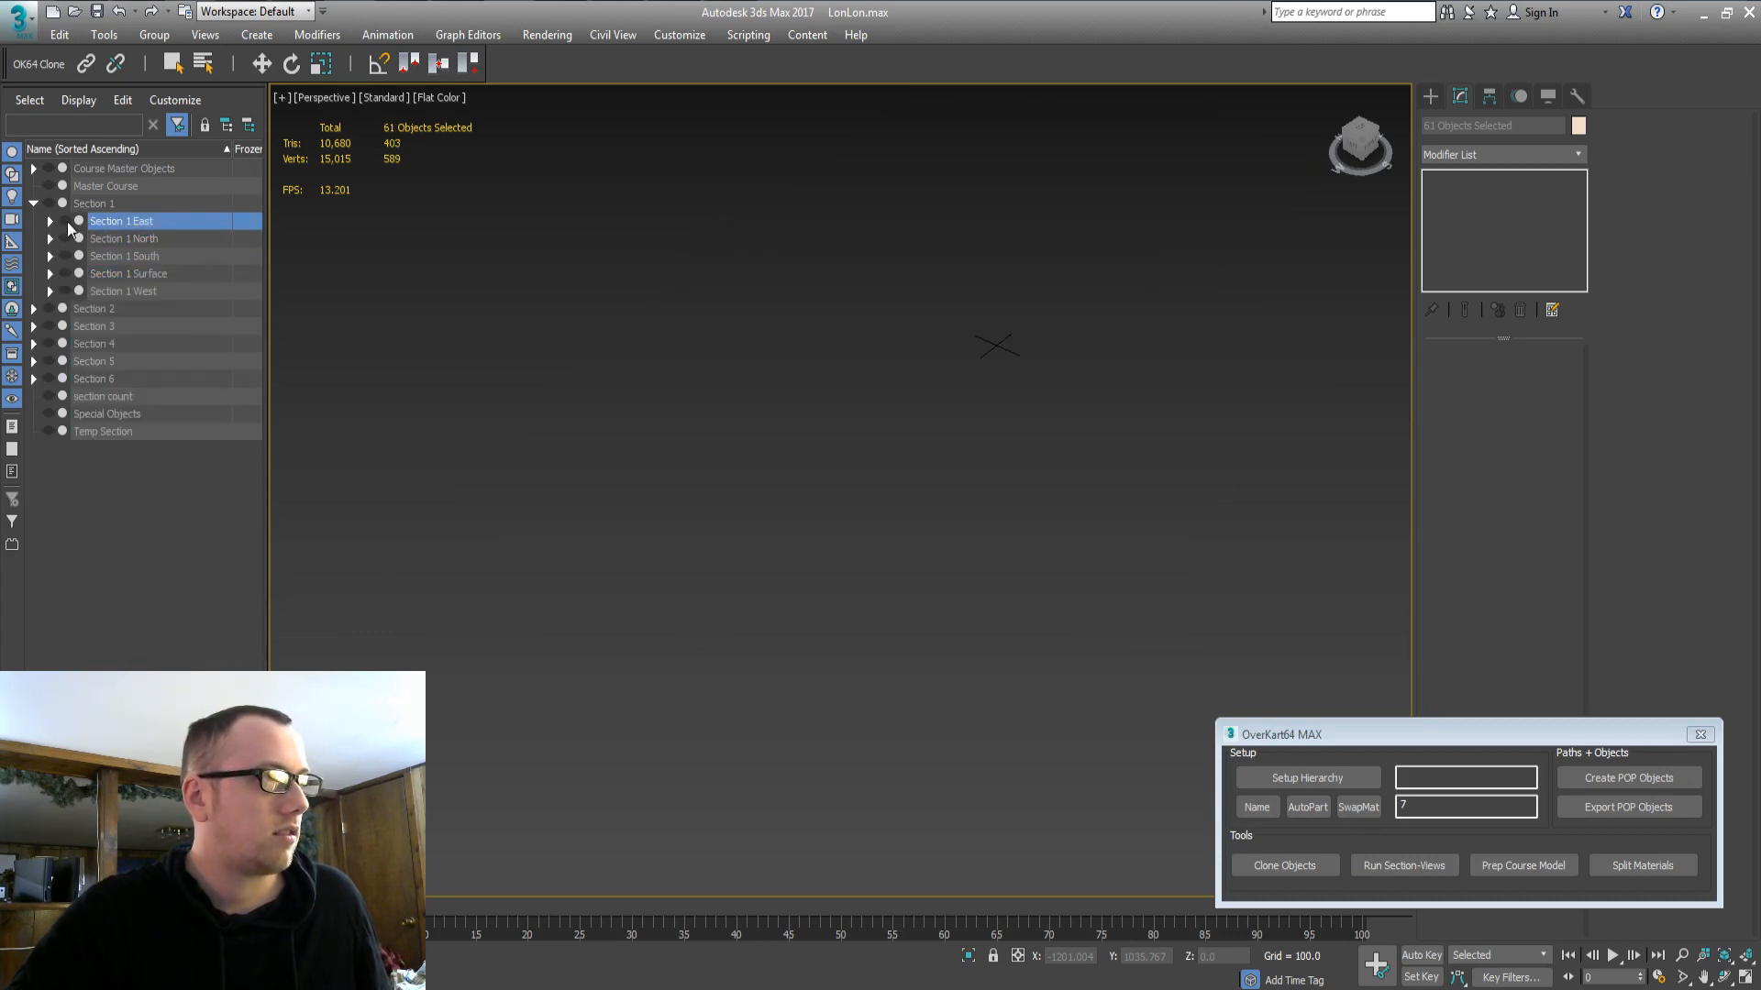
click(66, 223)
alt+middle_drag(797, 477, 855, 596)
middle_drag(940, 536, 997, 488)
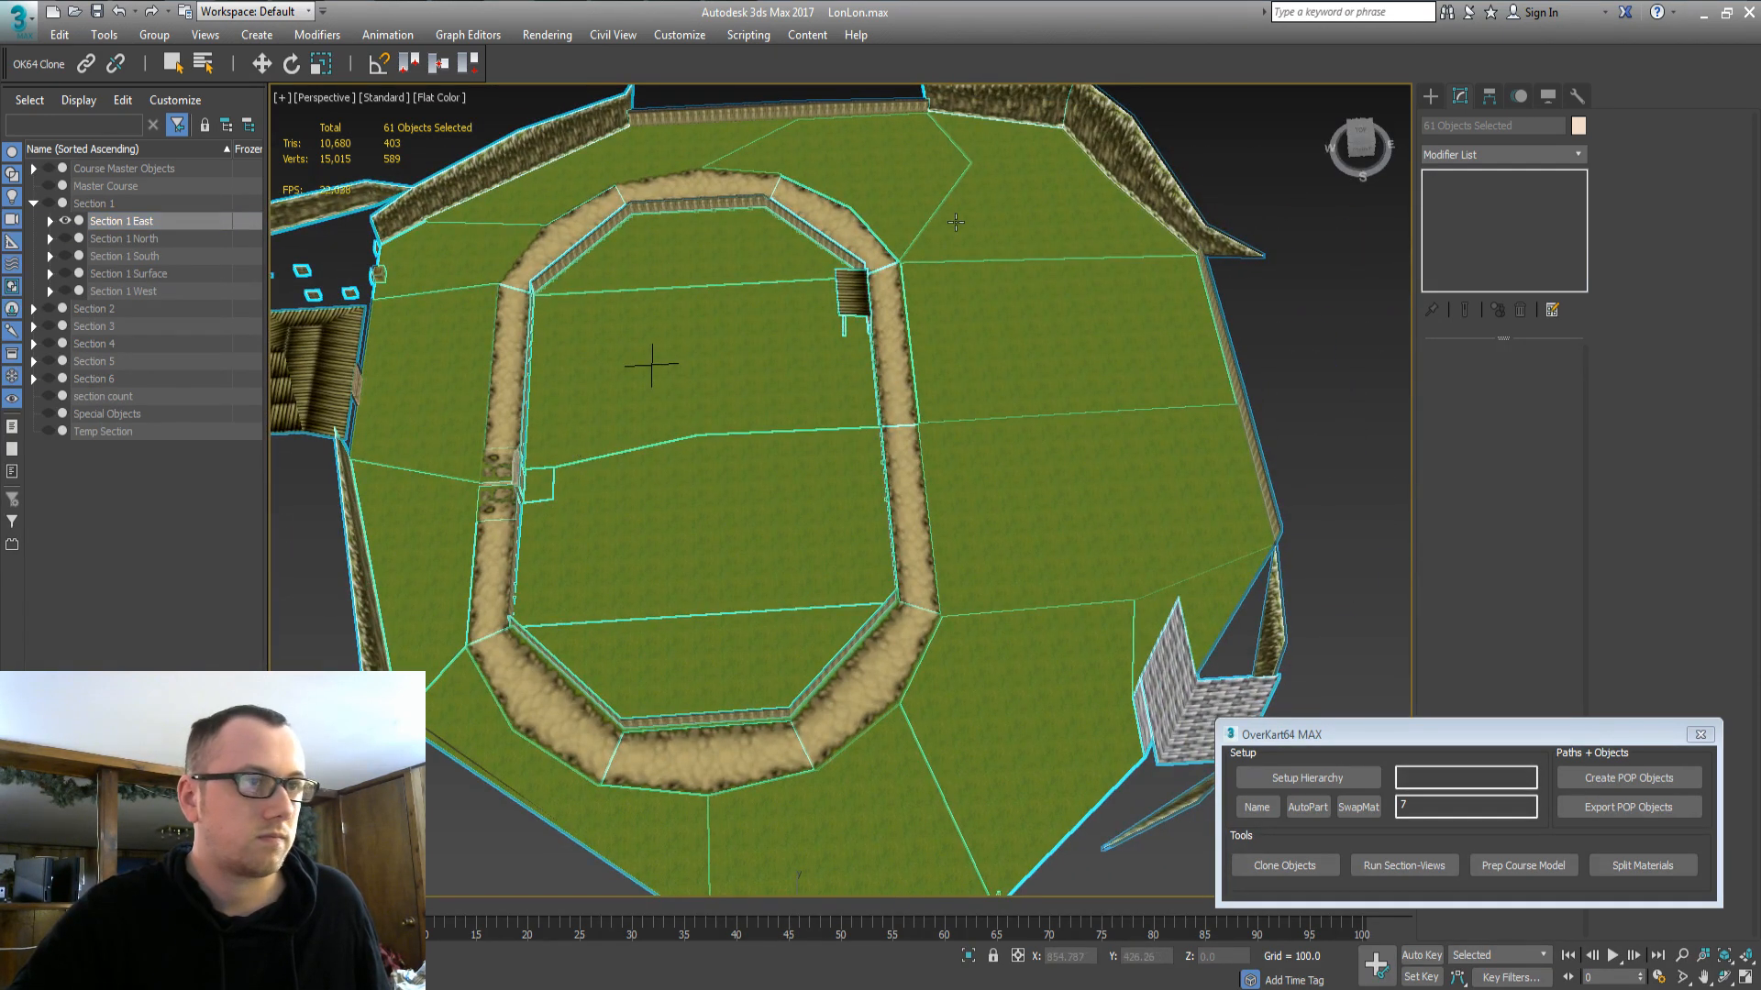
Delete the two road strips, road segment 10_part6 and neighbouring grass pieces including 1_part12.
click(908, 405)
ctrl+click(914, 483)
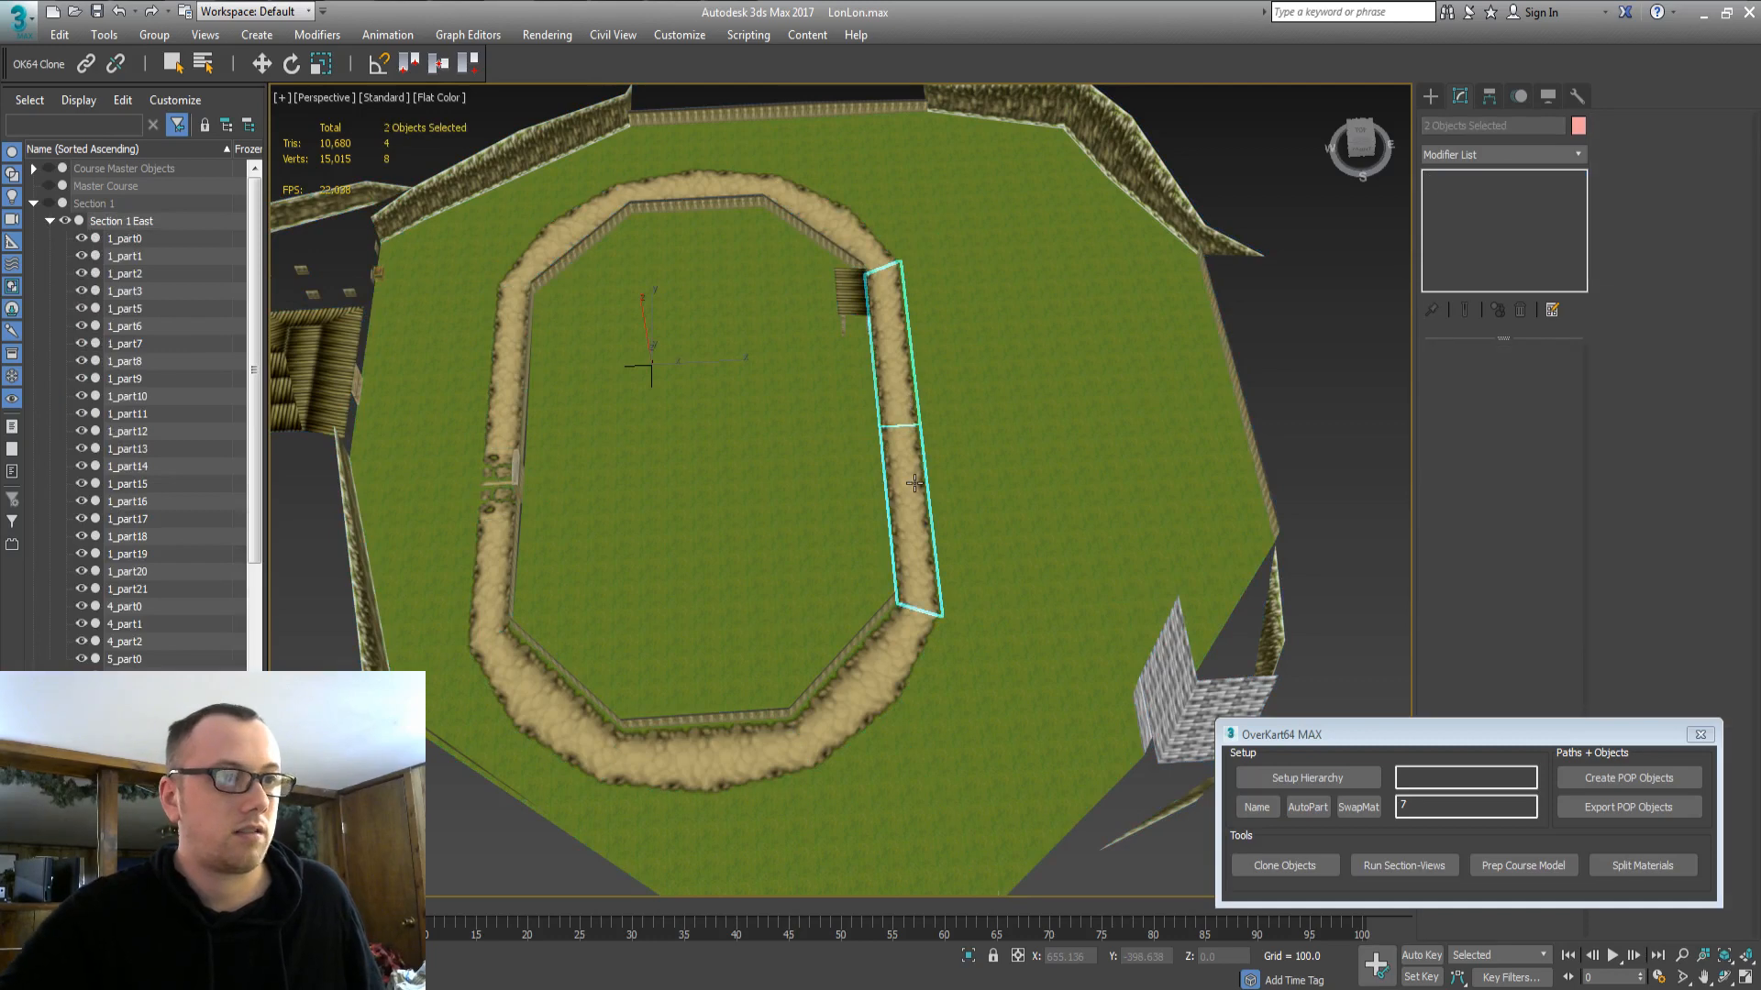
key(Delete)
click(901, 646)
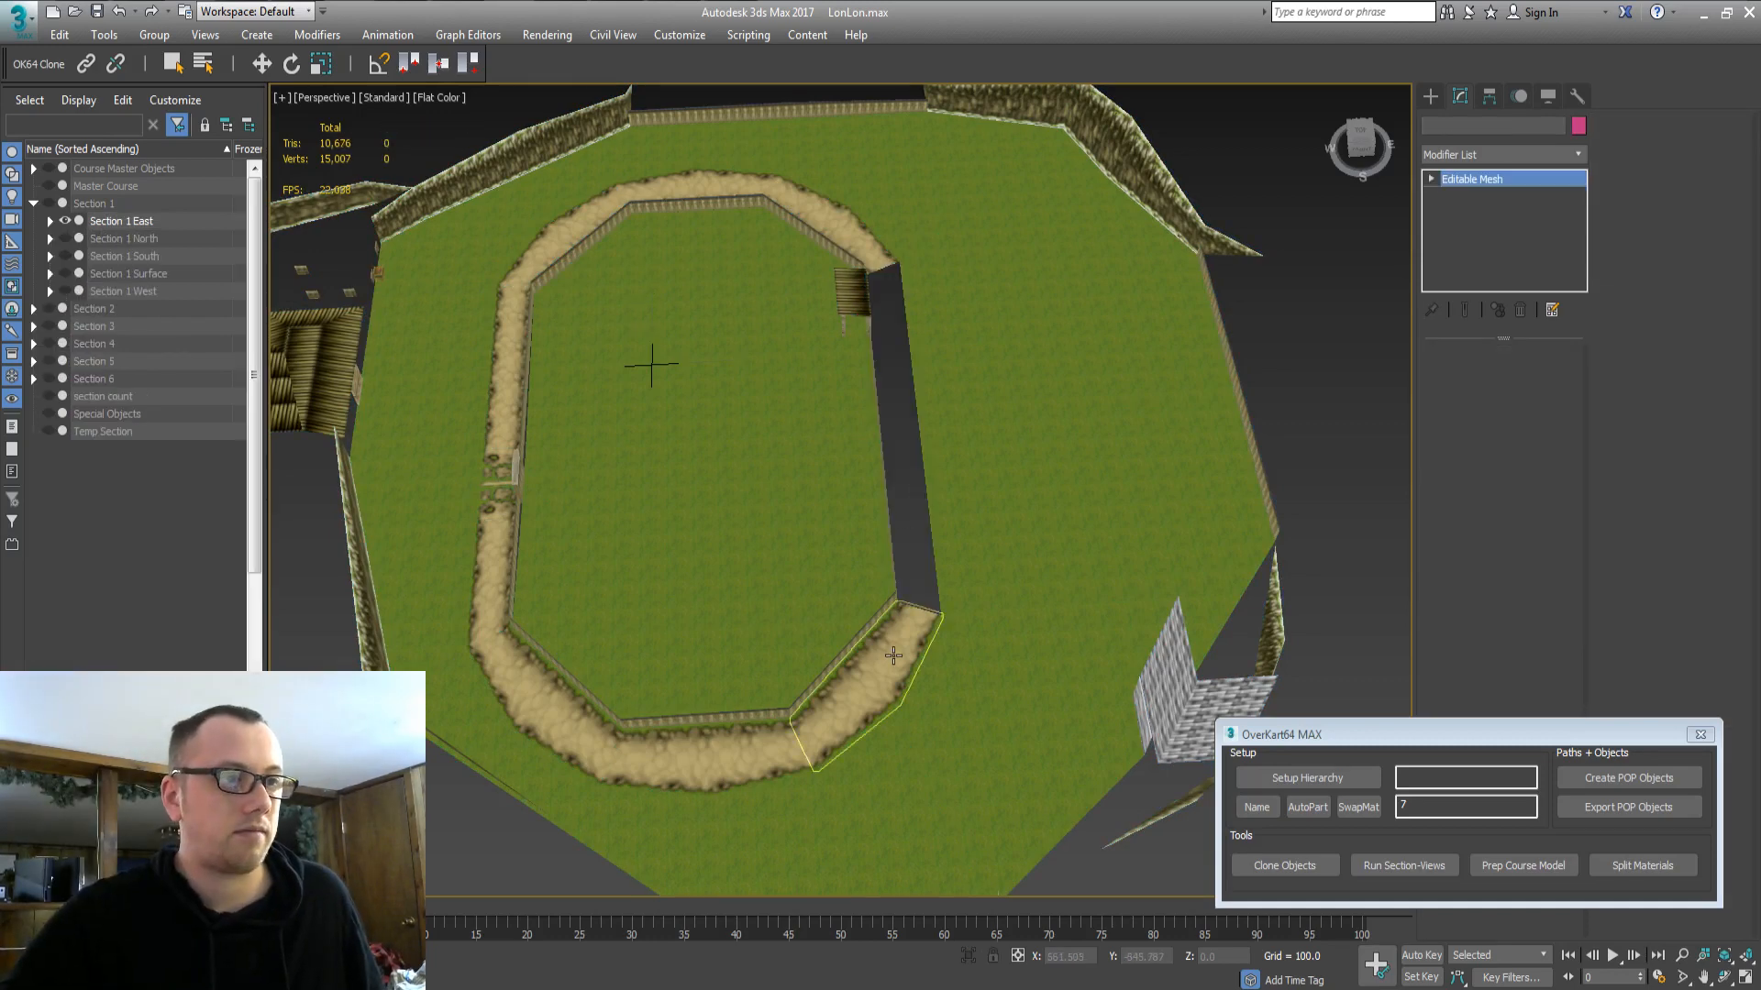
key(Delete)
click(961, 690)
key(Delete)
click(892, 761)
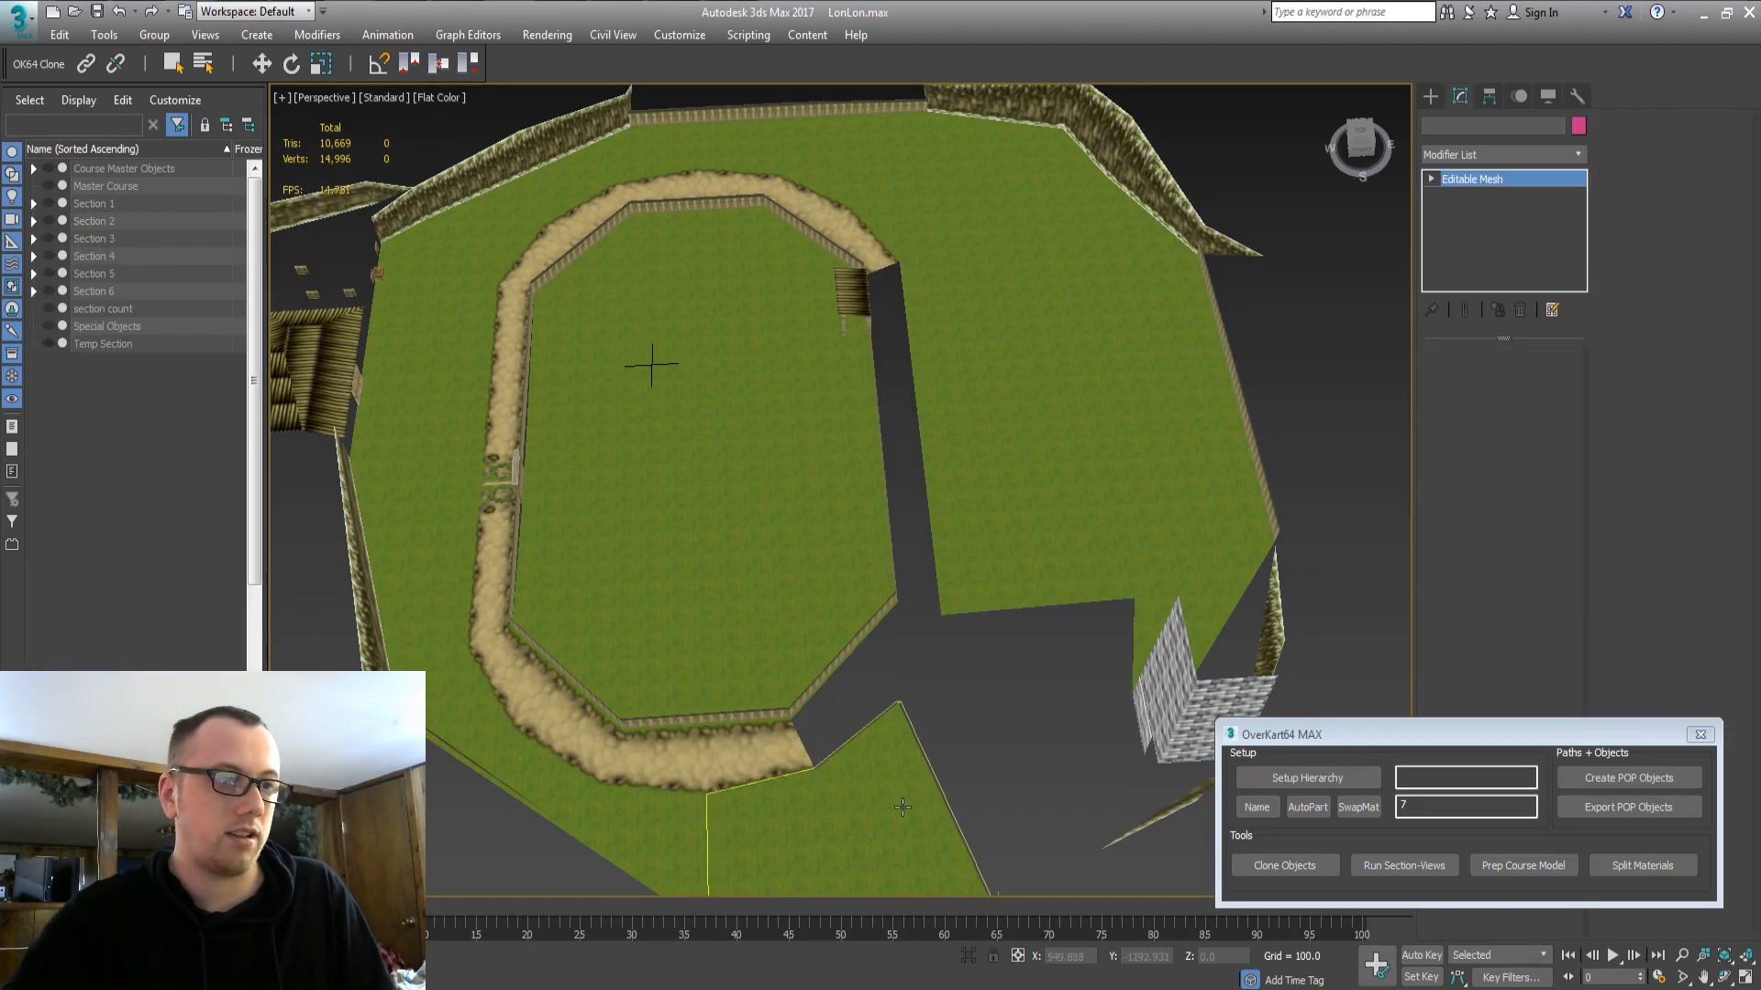
key(Delete)
key(ctrl+z)
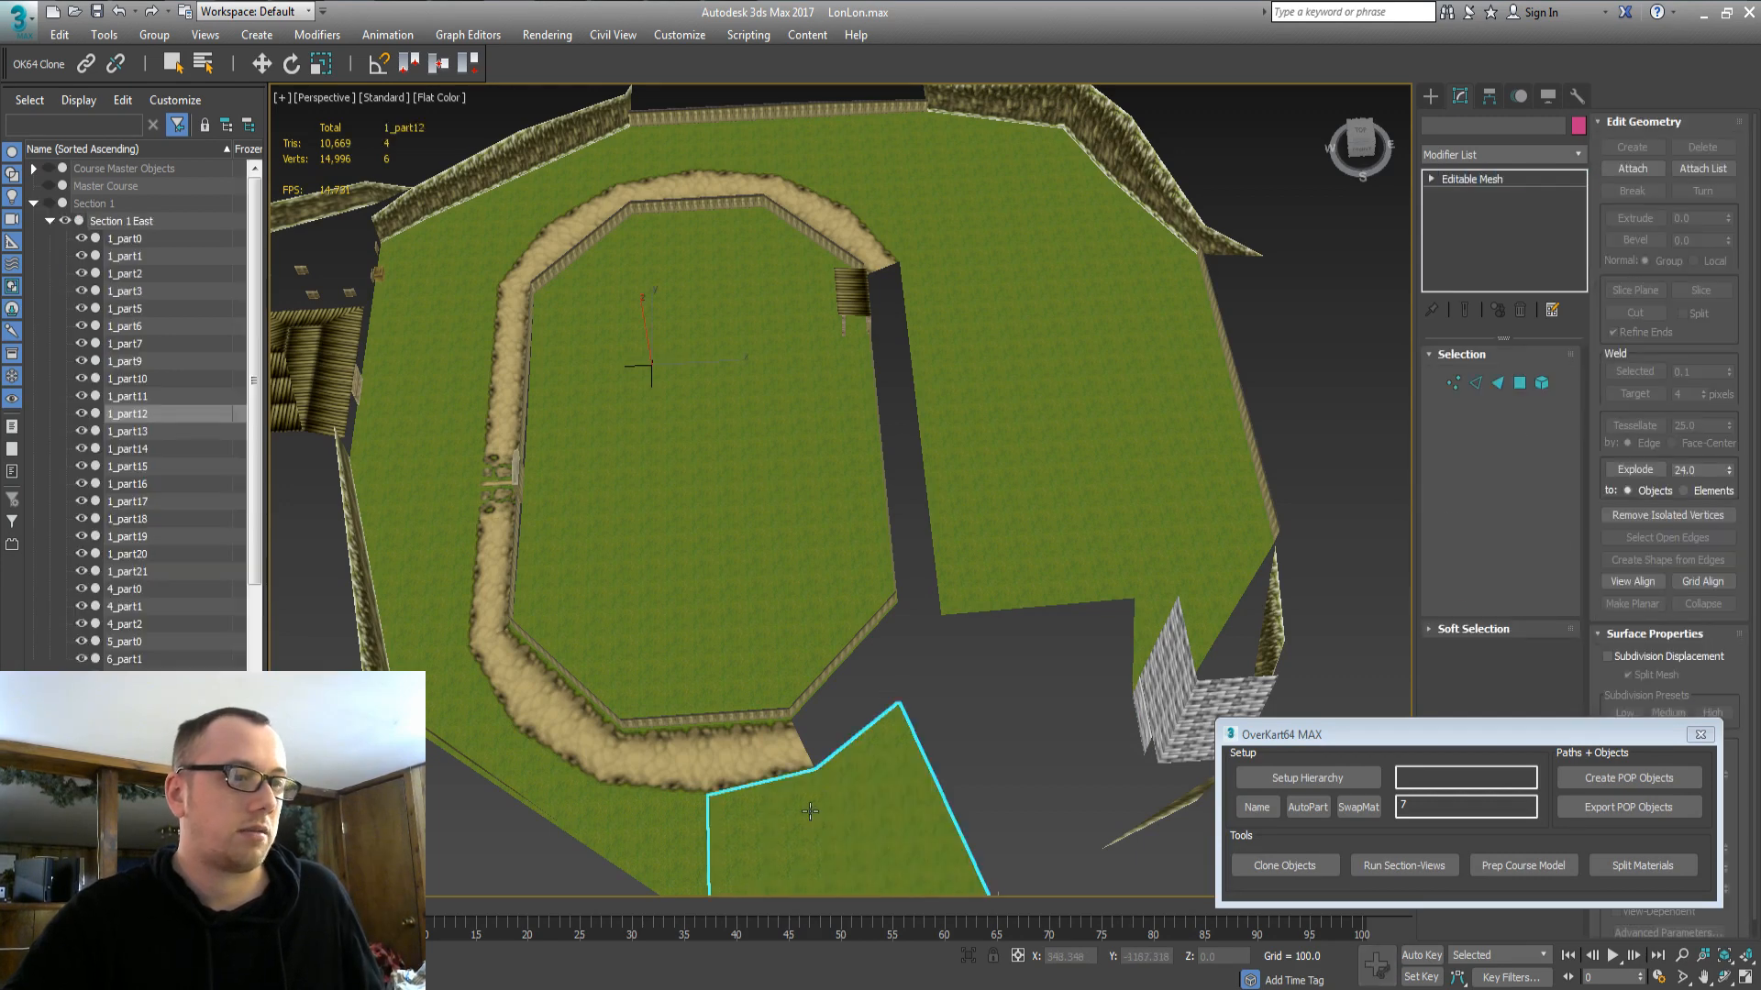
key(Delete)
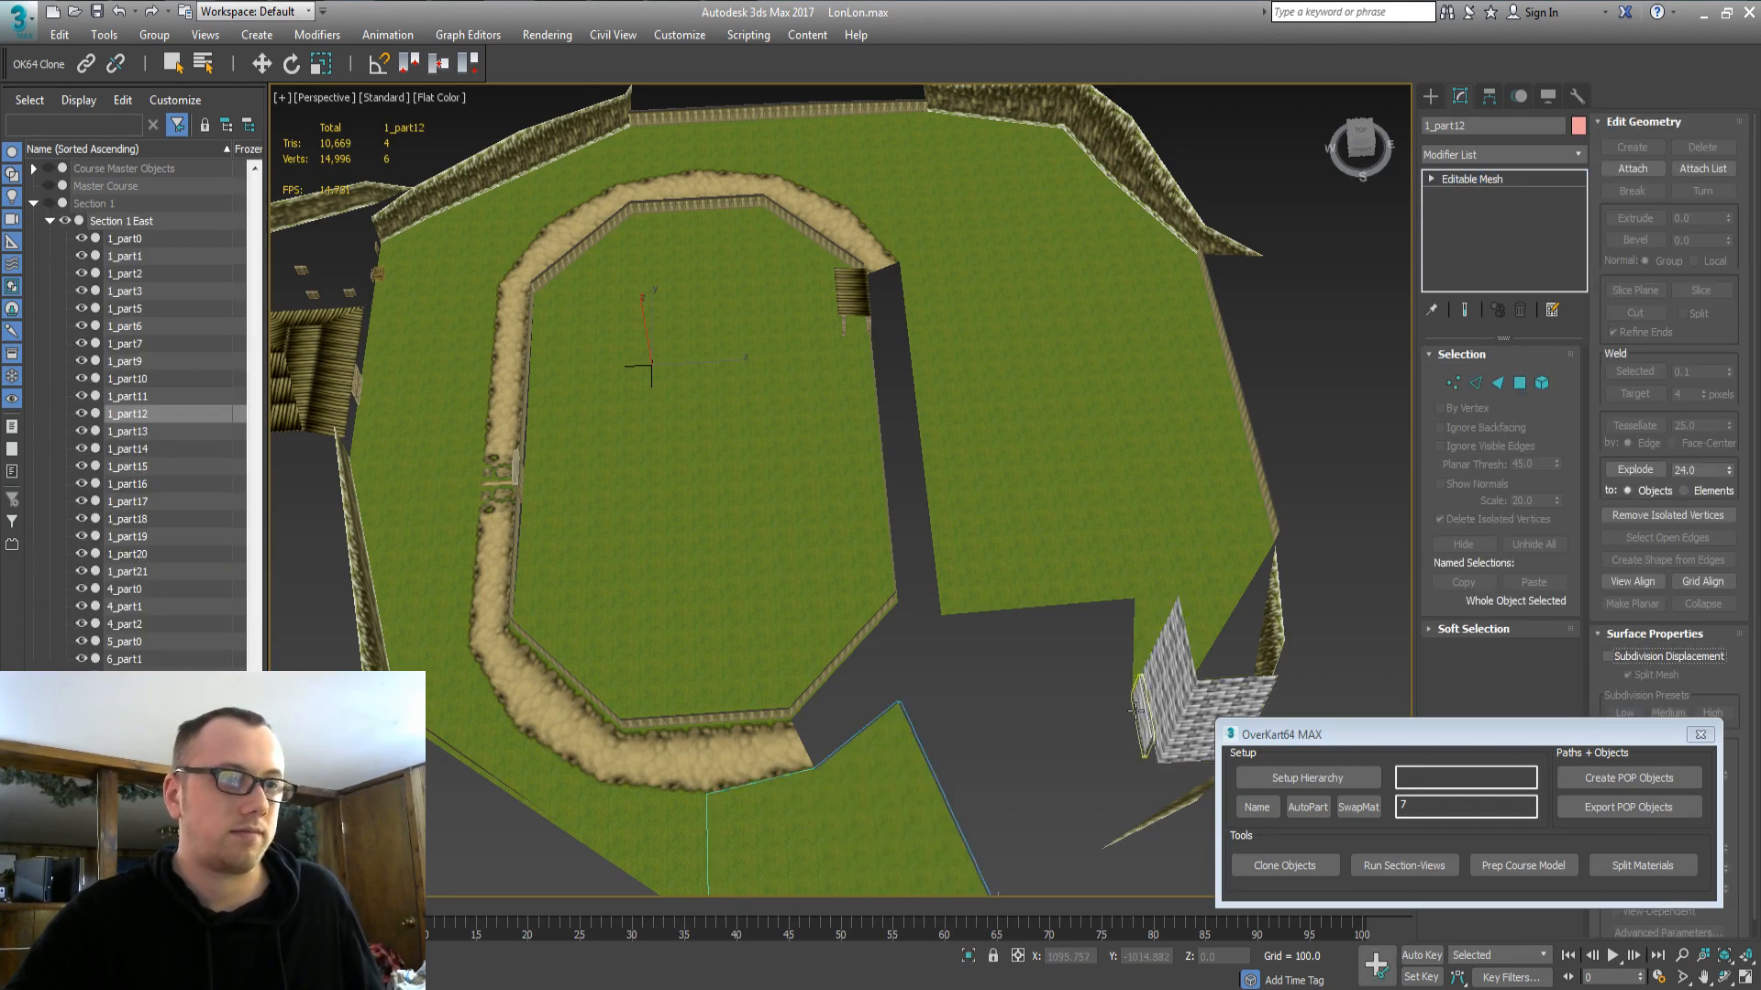
Undo to bring back 20_part0, then look down on the track with the stairs in view.
alt+middle_drag(1080, 646, 1197, 554)
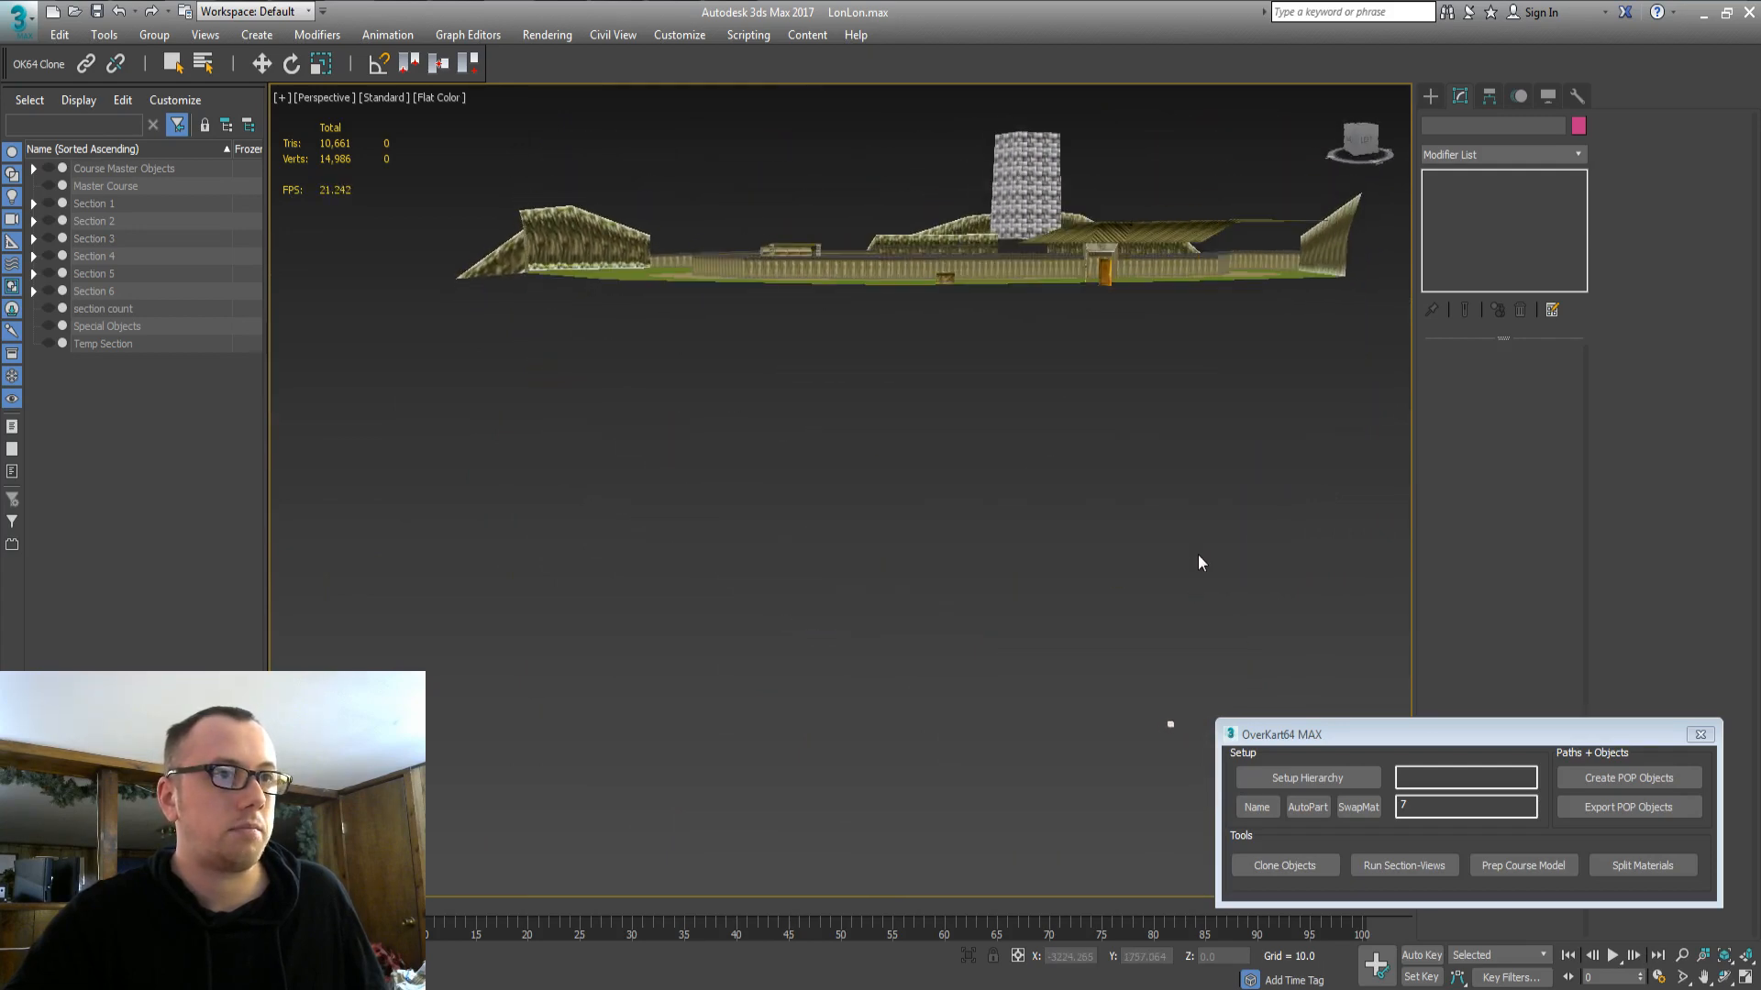
key(ctrl+z)
click(890, 177)
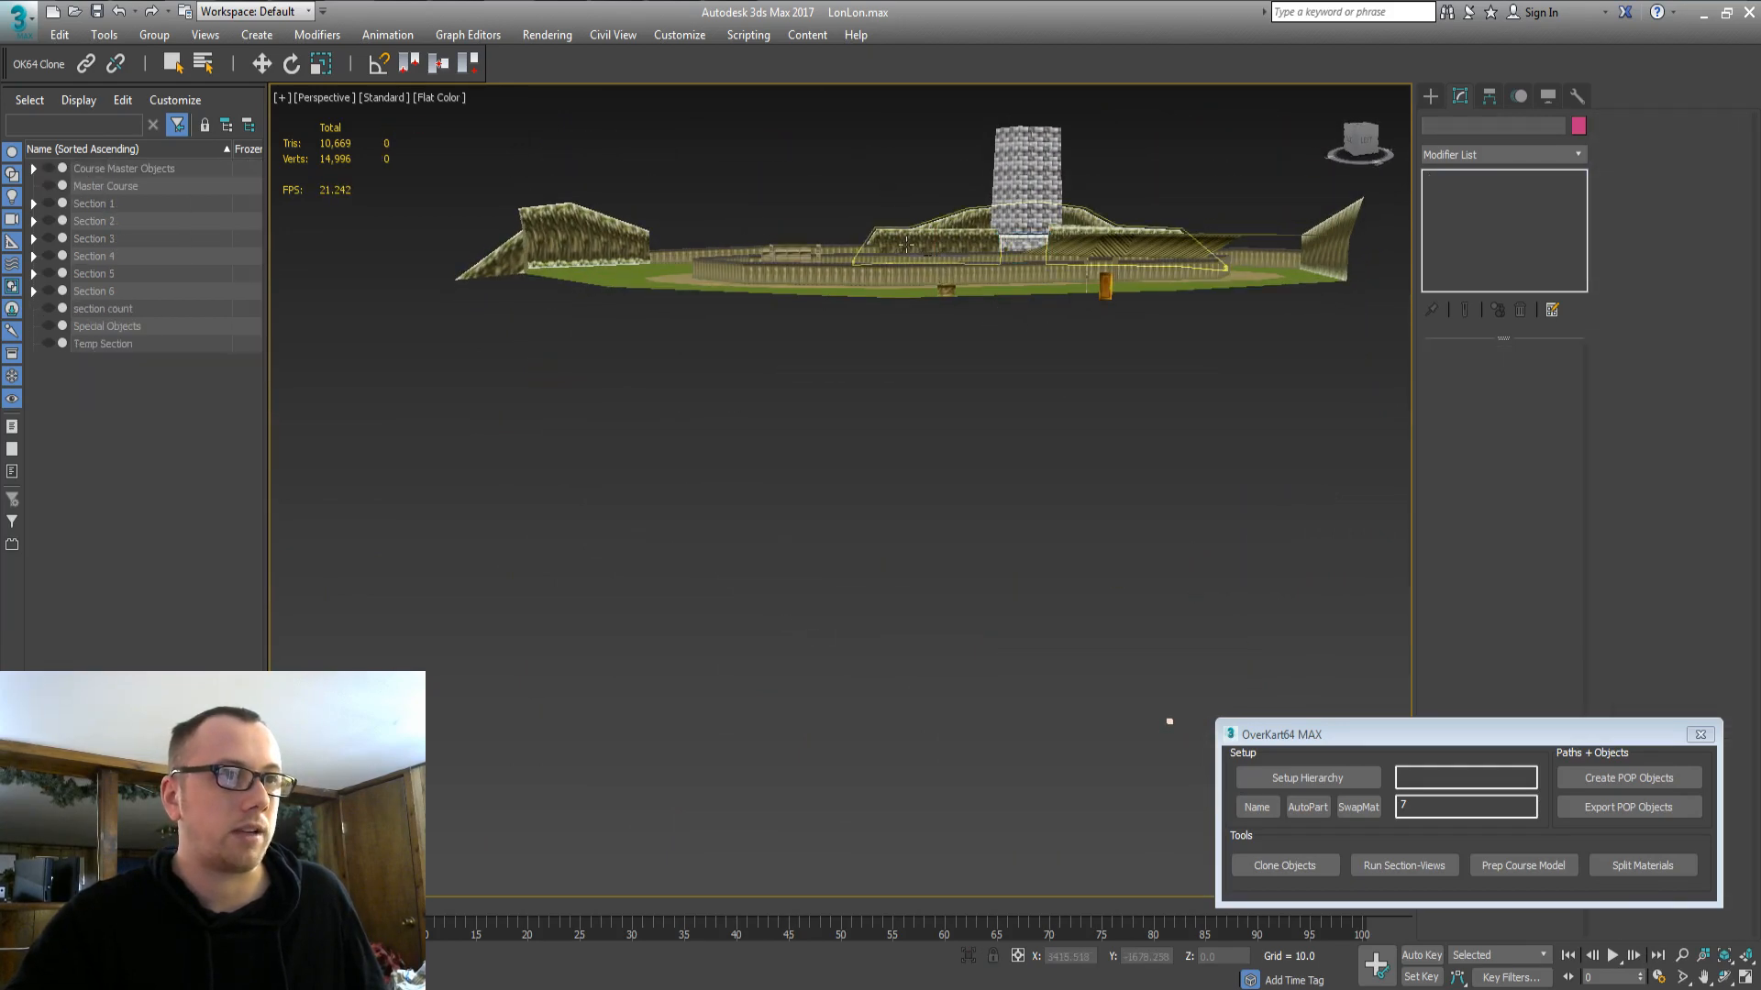
alt+middle_drag(889, 177, 834, 320)
key(ctrl+a)
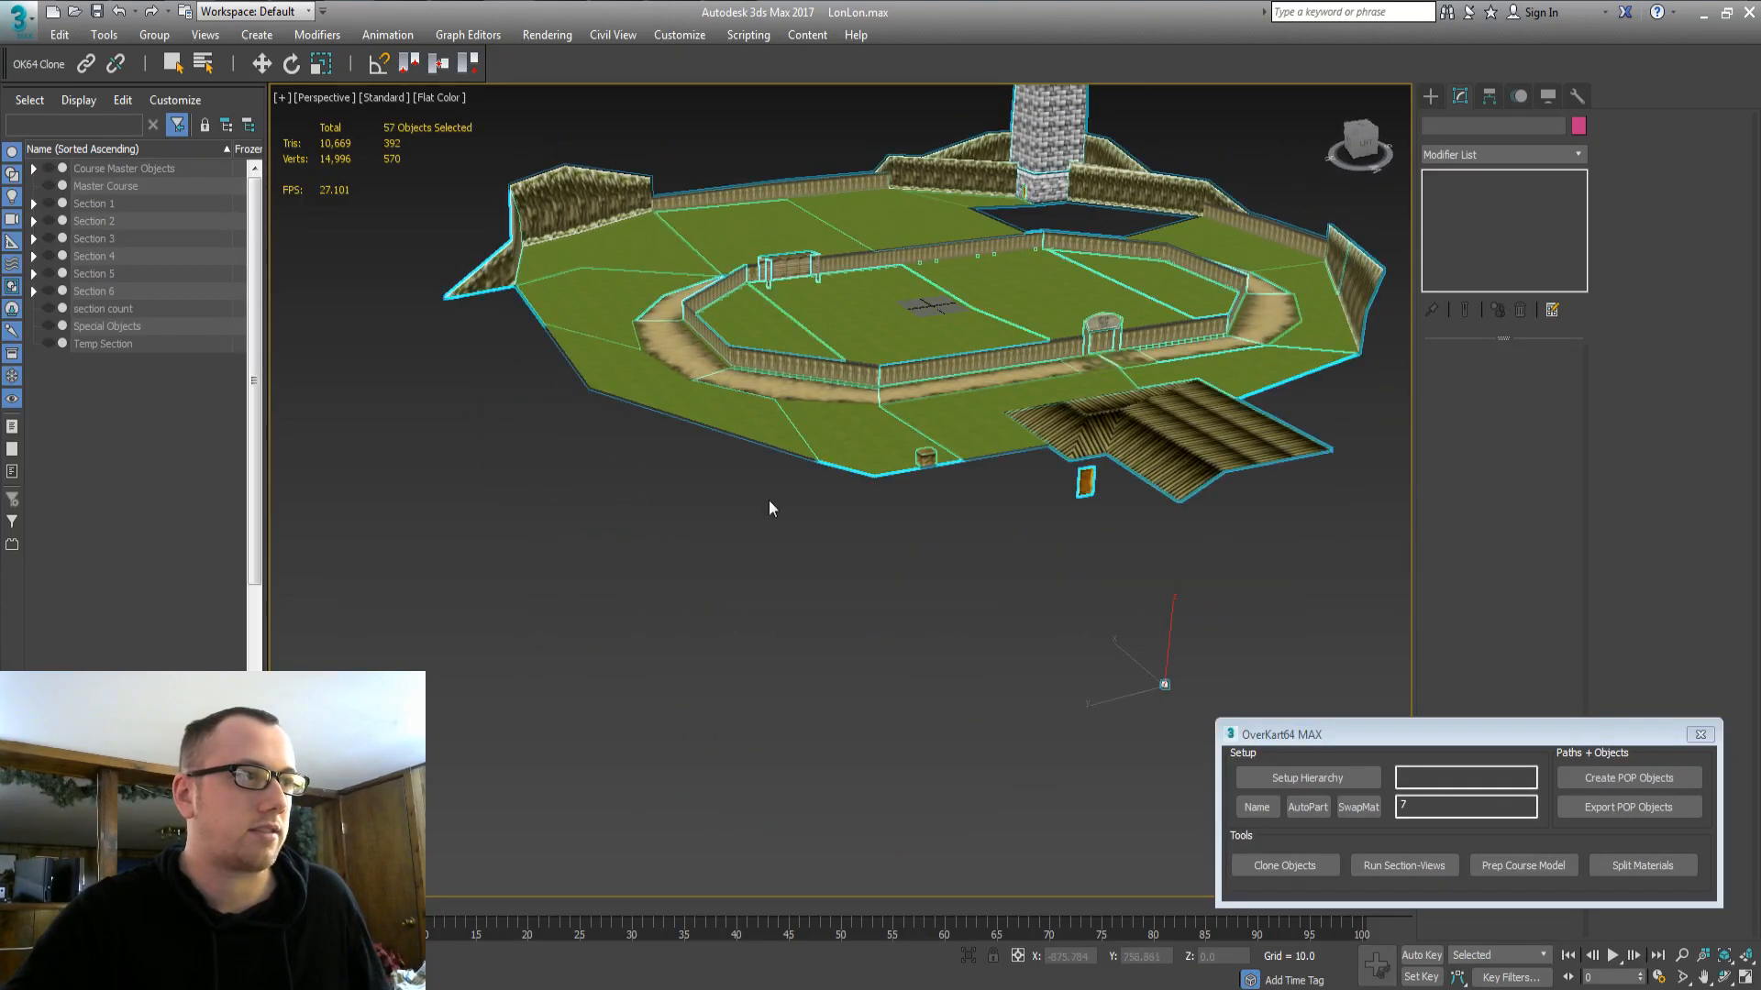
click(699, 603)
alt+middle_drag(881, 552, 860, 618)
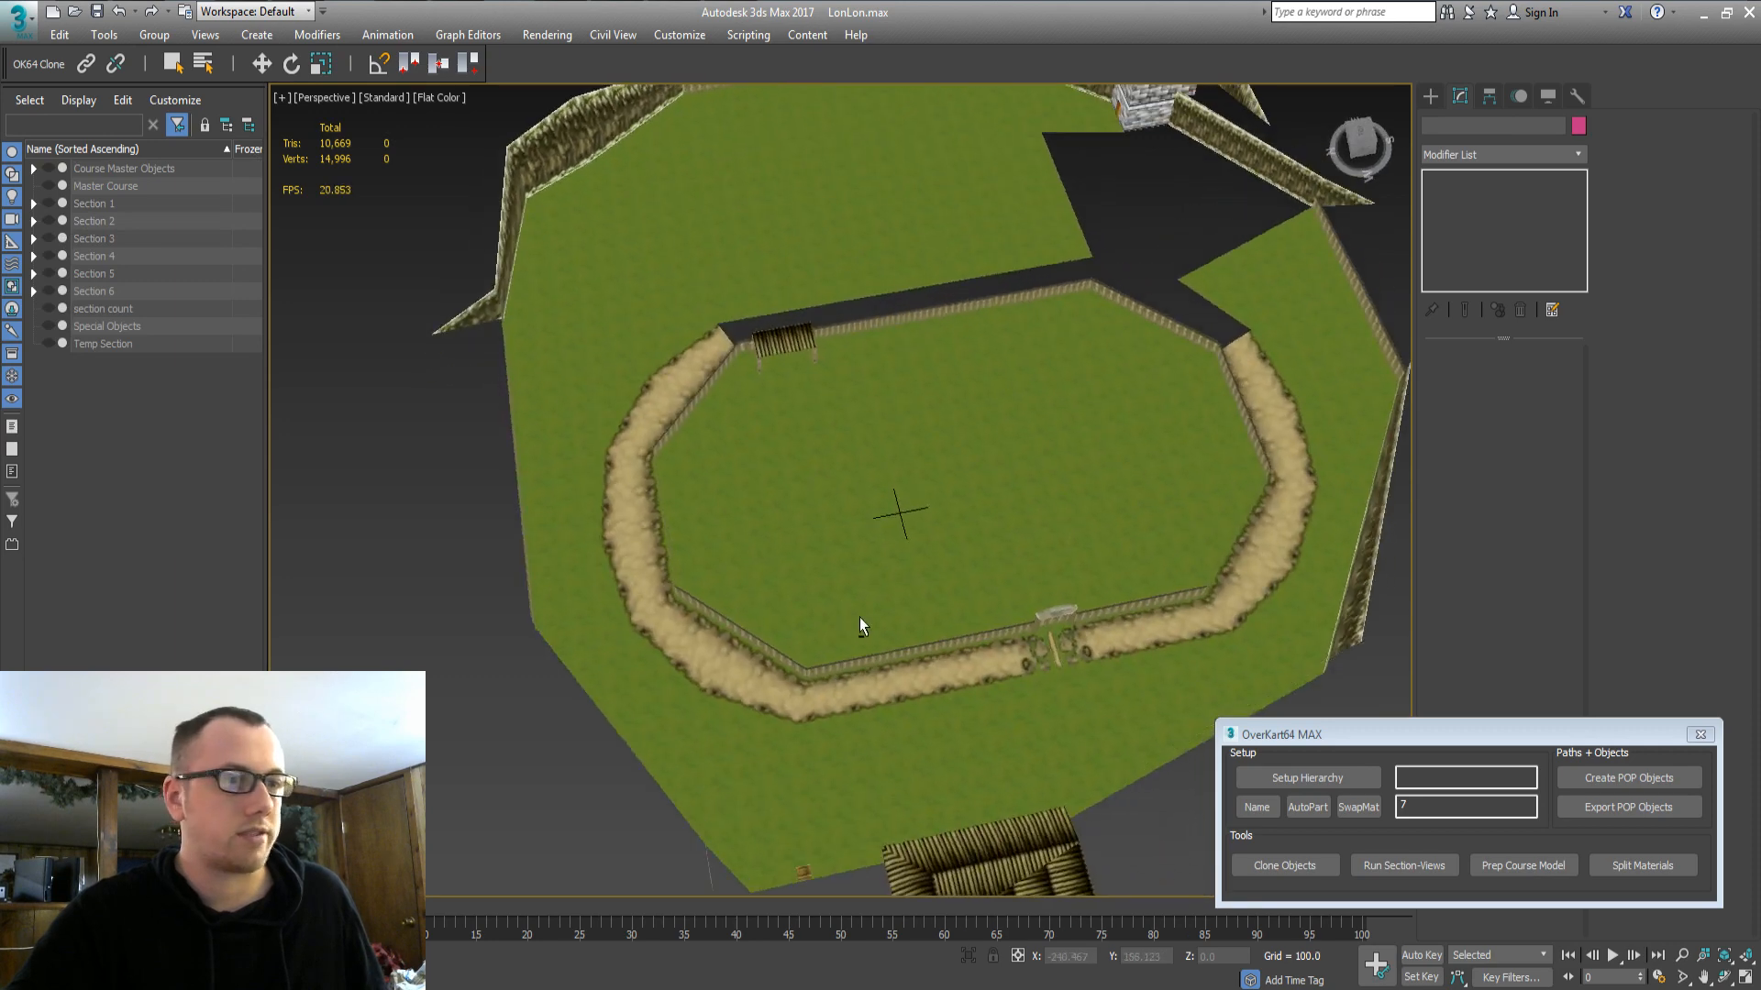
middle_drag(865, 793, 845, 539)
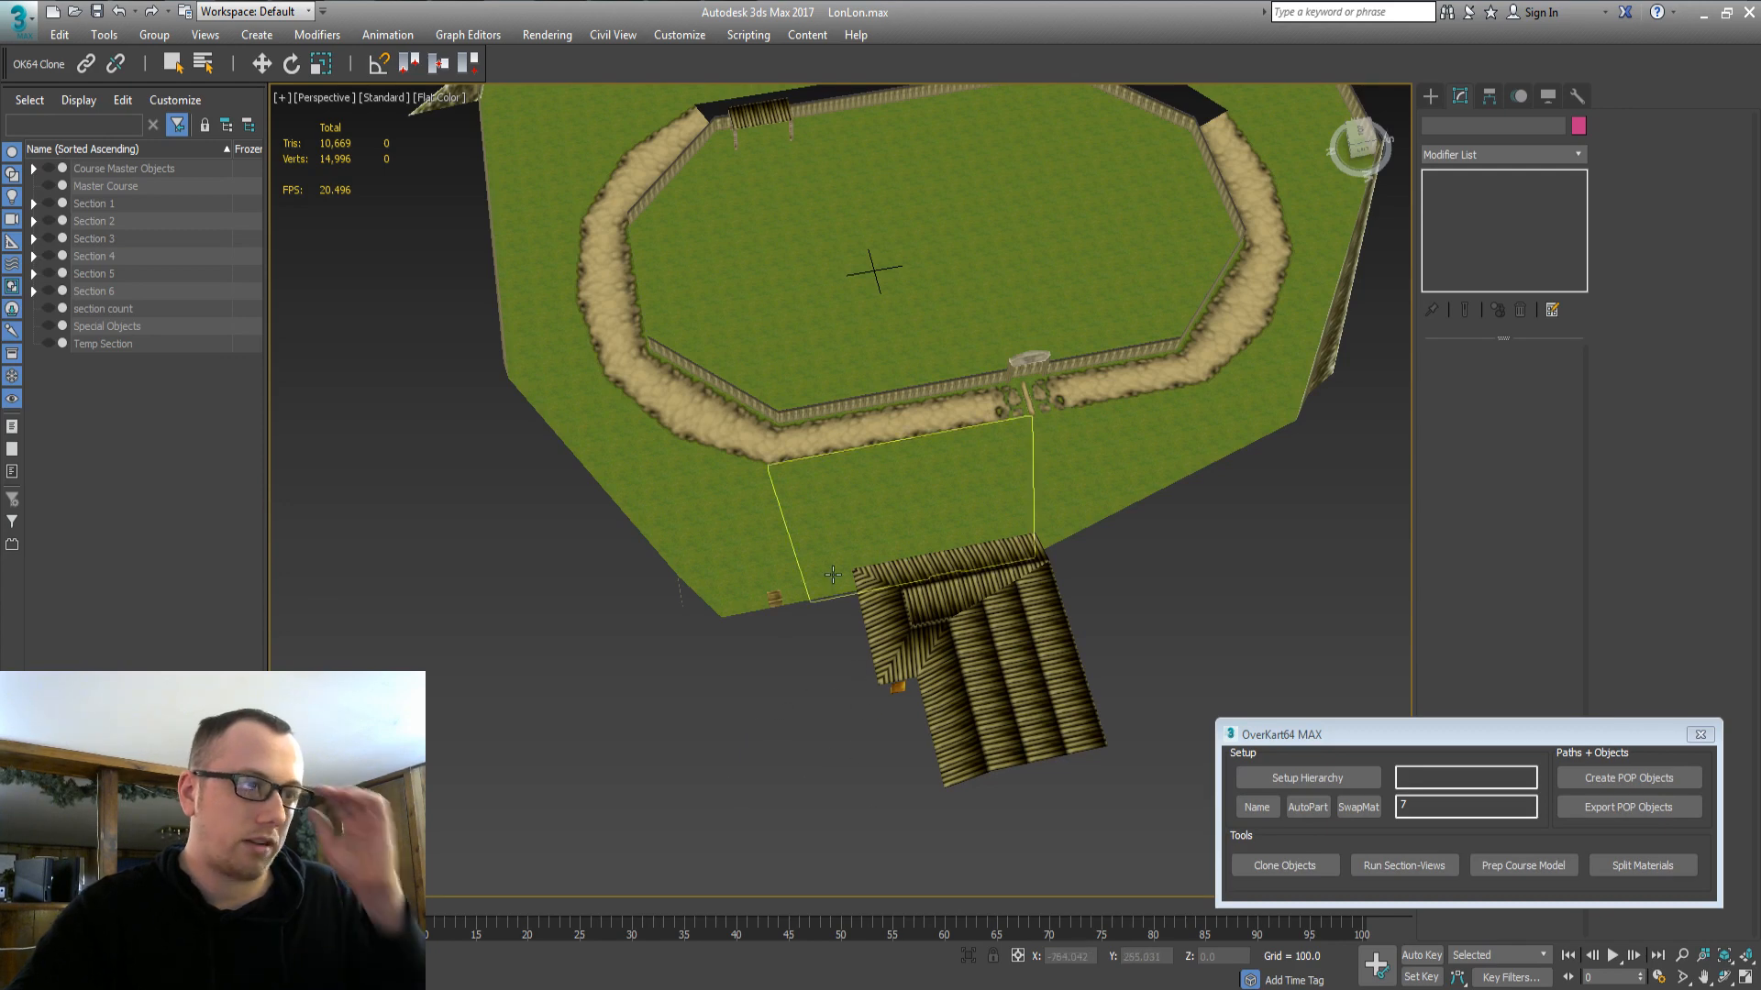
Check Section 1 Surface, then show Course Master Objects and frame the house and barn area.
click(33, 204)
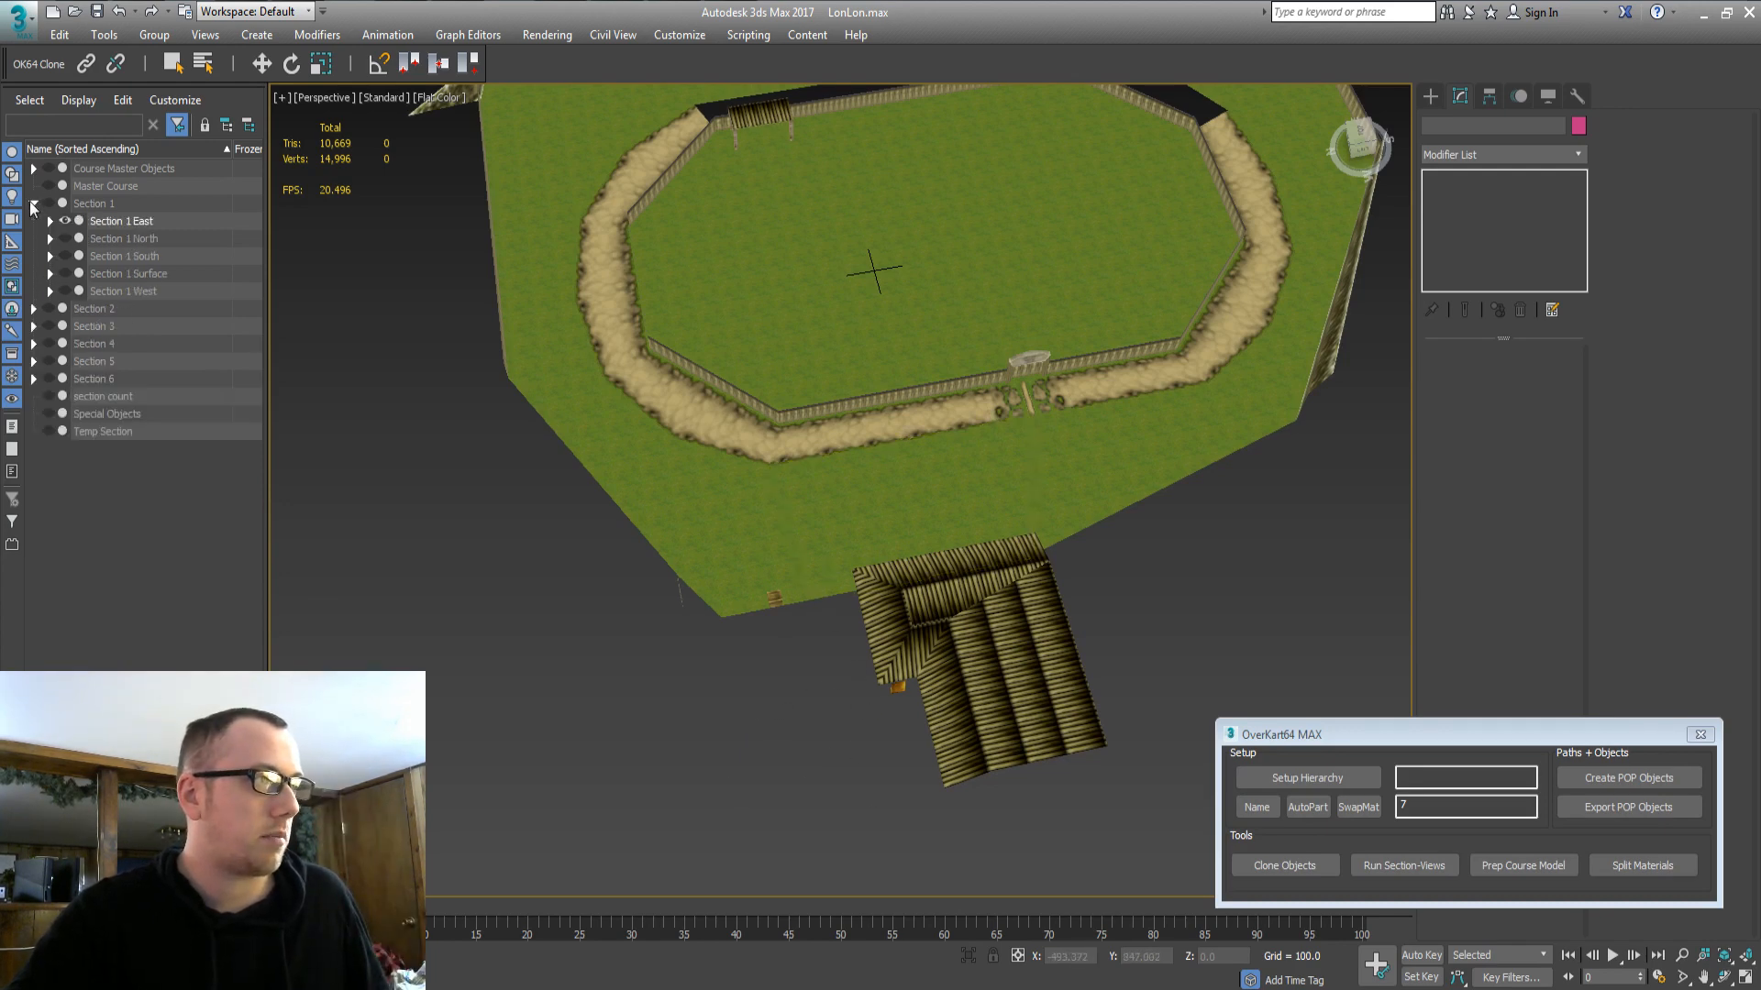
click(124, 273)
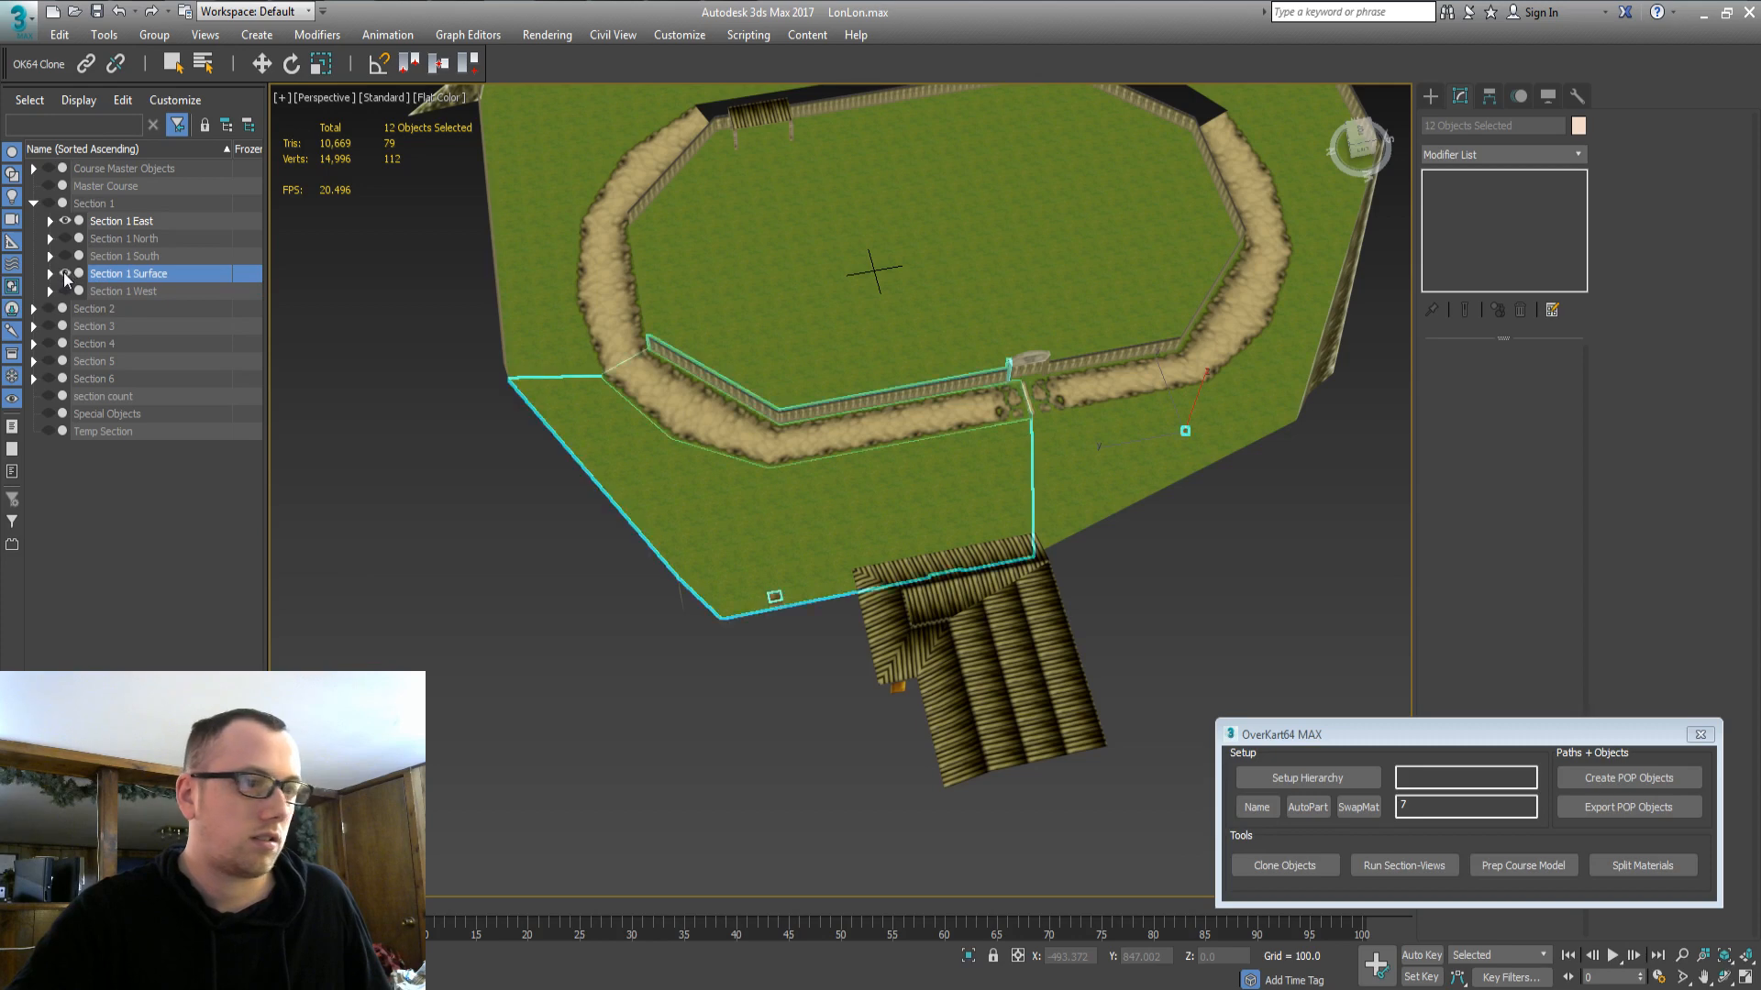
click(63, 271)
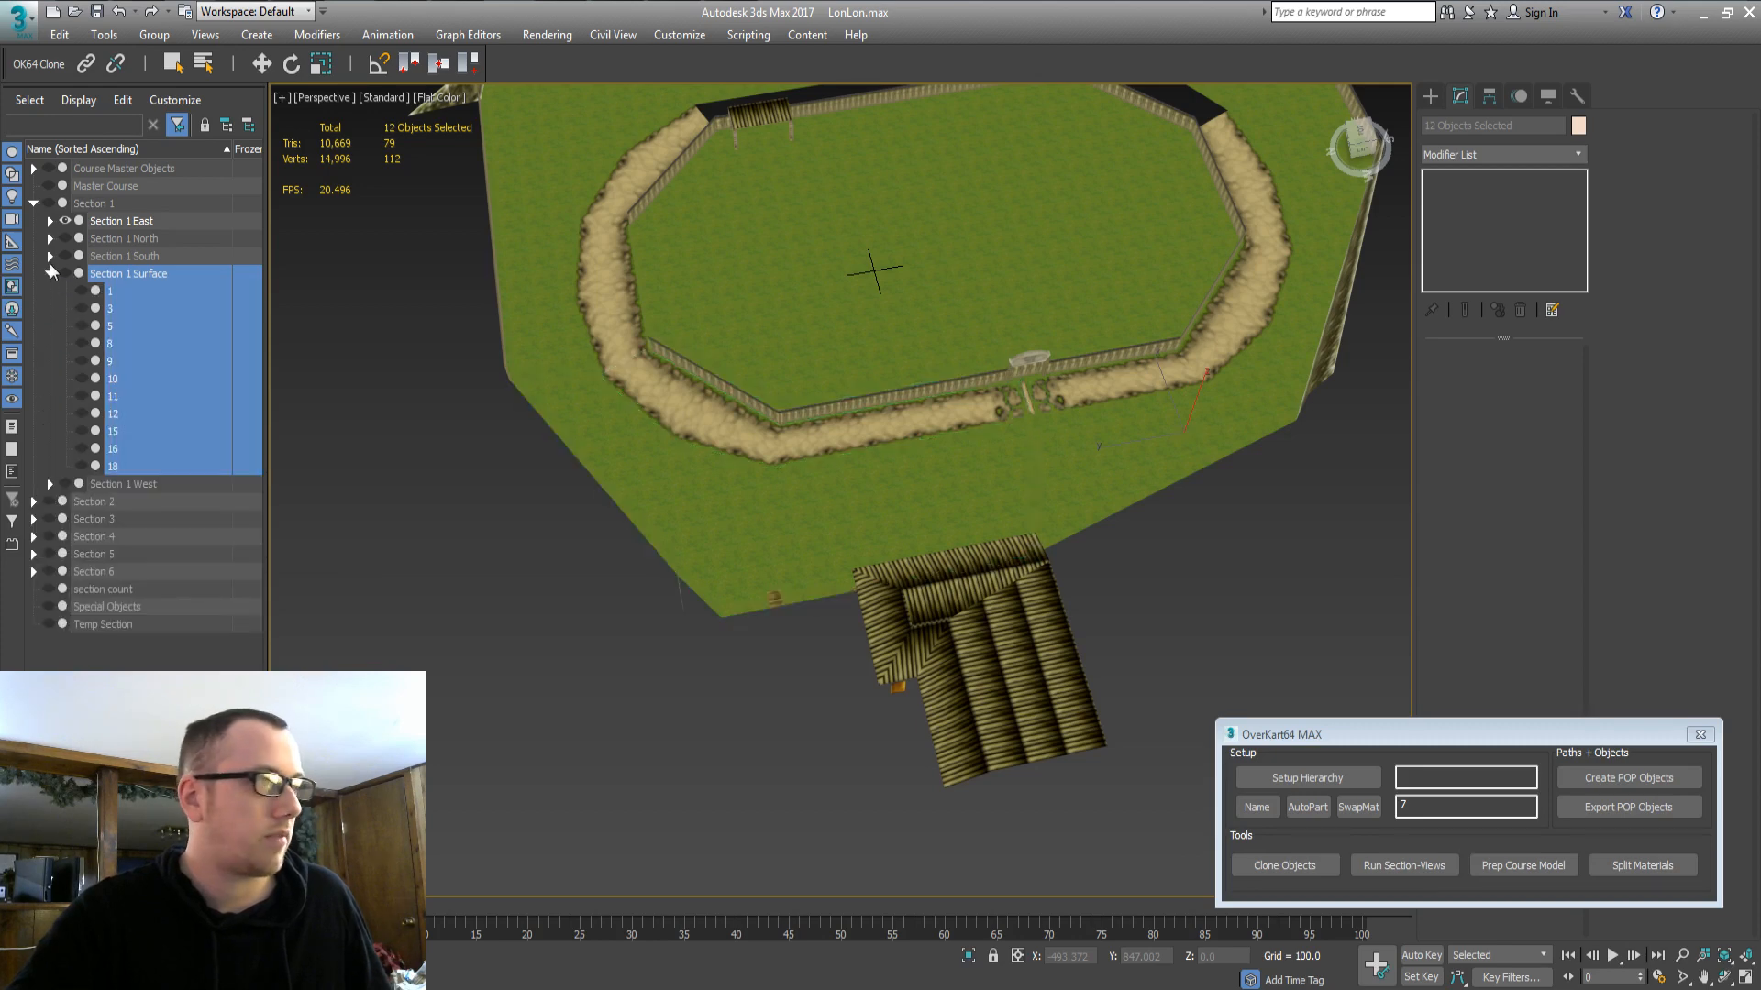
click(50, 272)
click(105, 169)
click(48, 169)
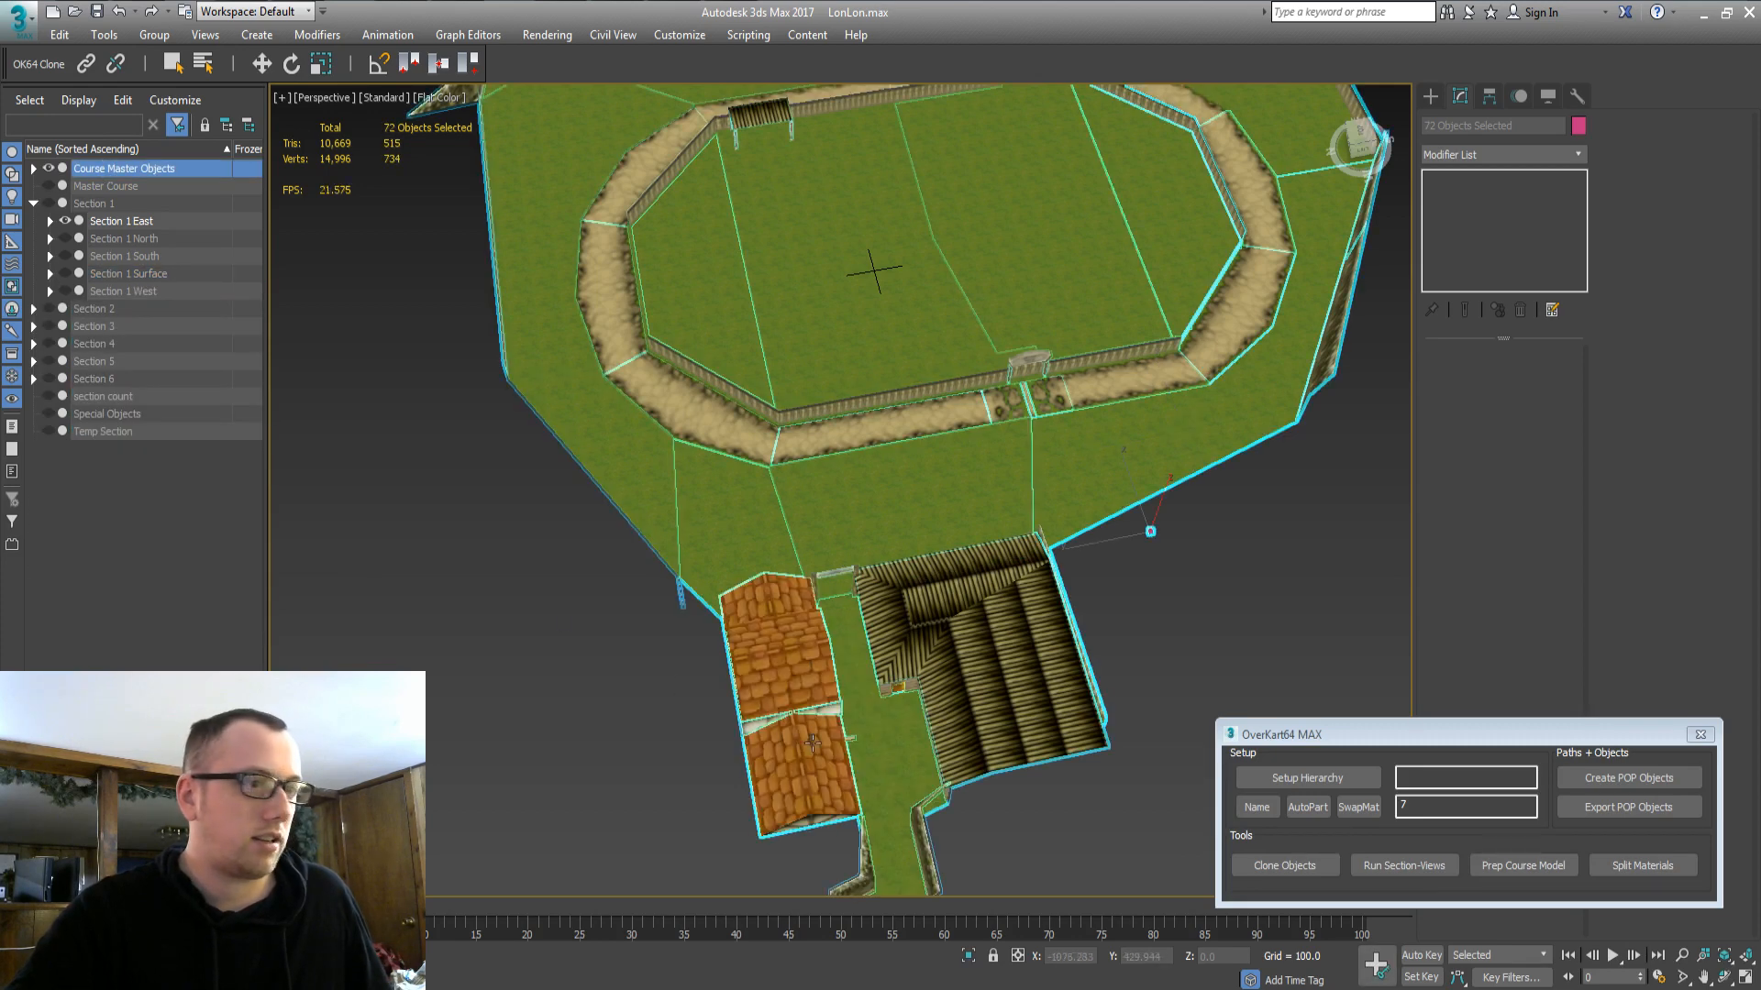
alt+middle_drag(774, 682, 632, 706)
middle_drag(632, 706, 953, 653)
Select grass strip 1_part4, house walls 3_part0 and 3_part1, windows, gable, roof and fence post.
click(839, 353)
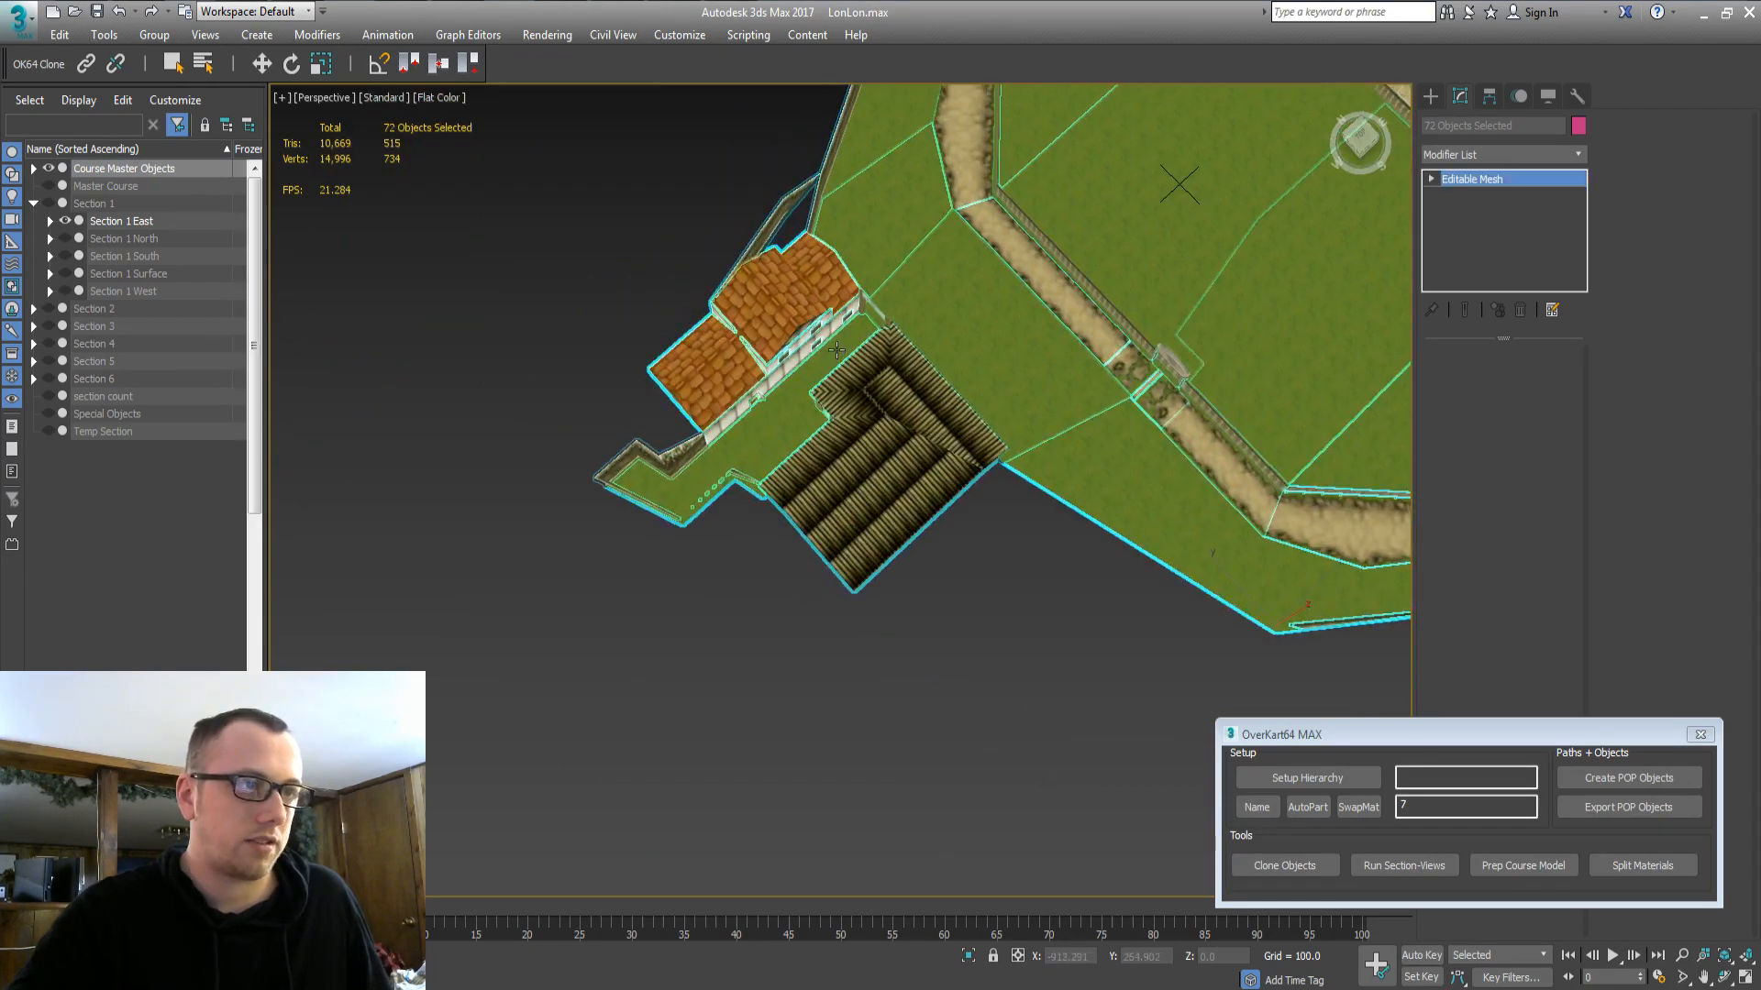
key(z)
alt+middle_drag(839, 388, 774, 325)
ctrl+click(952, 401)
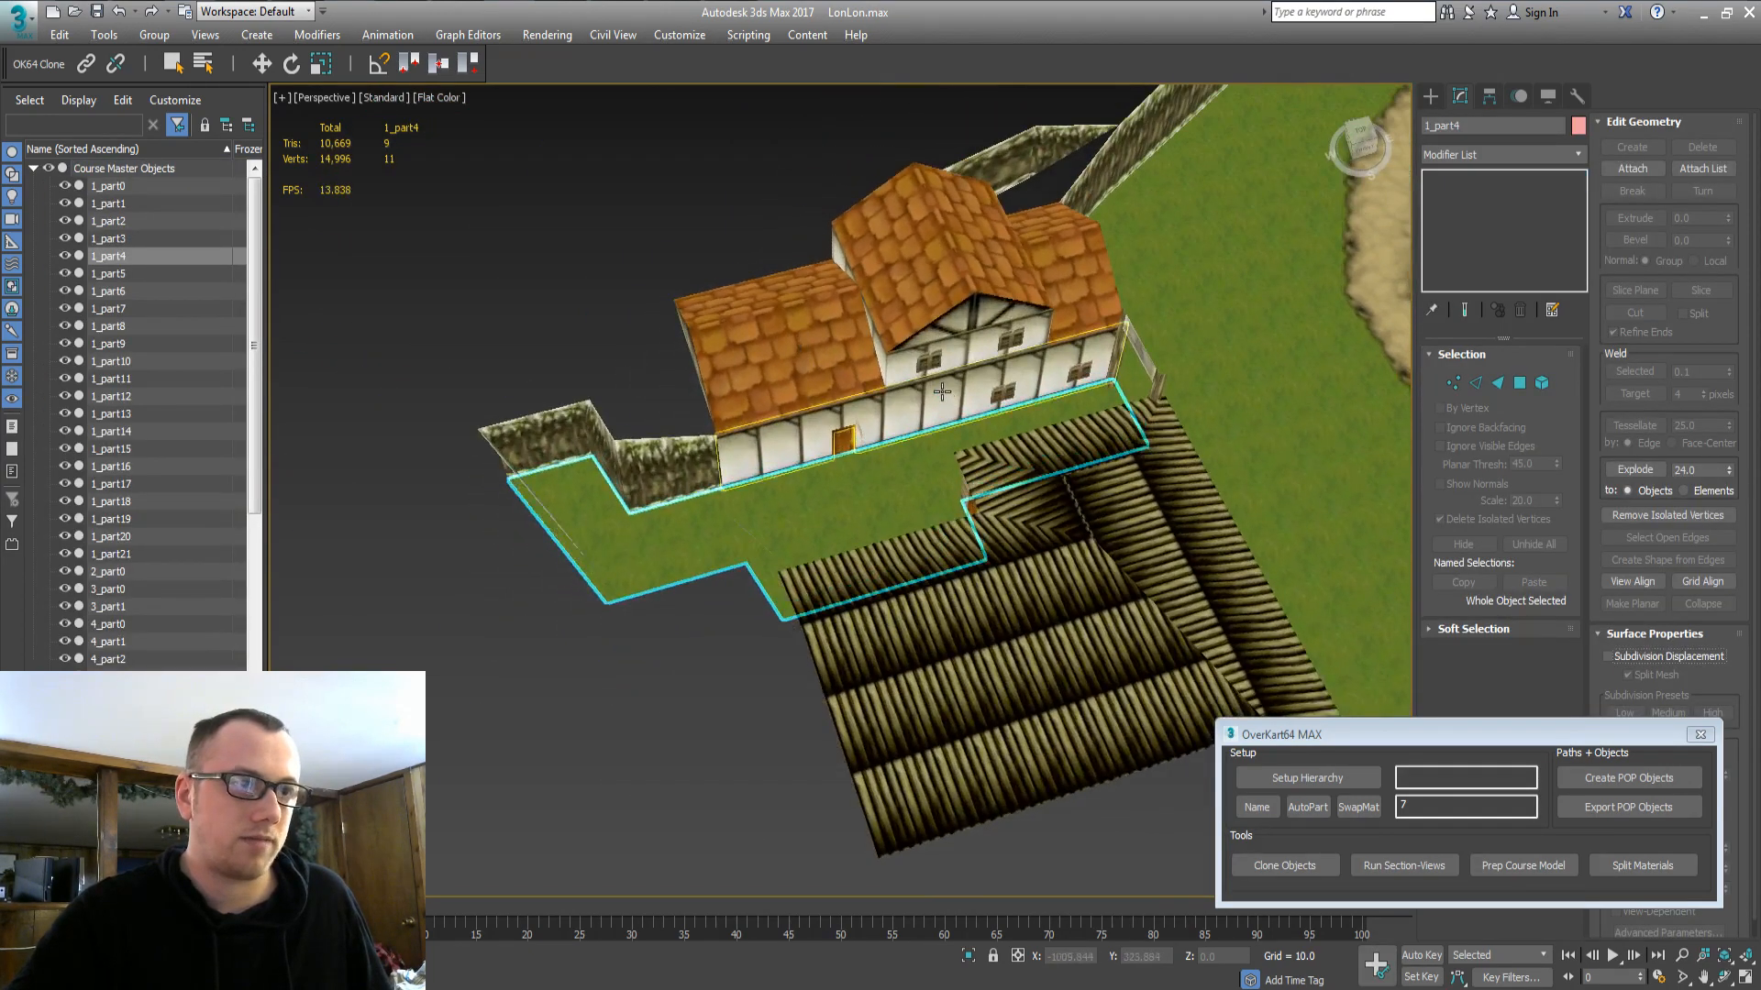
ctrl+click(1000, 397)
ctrl+click(974, 324)
ctrl+click(971, 351)
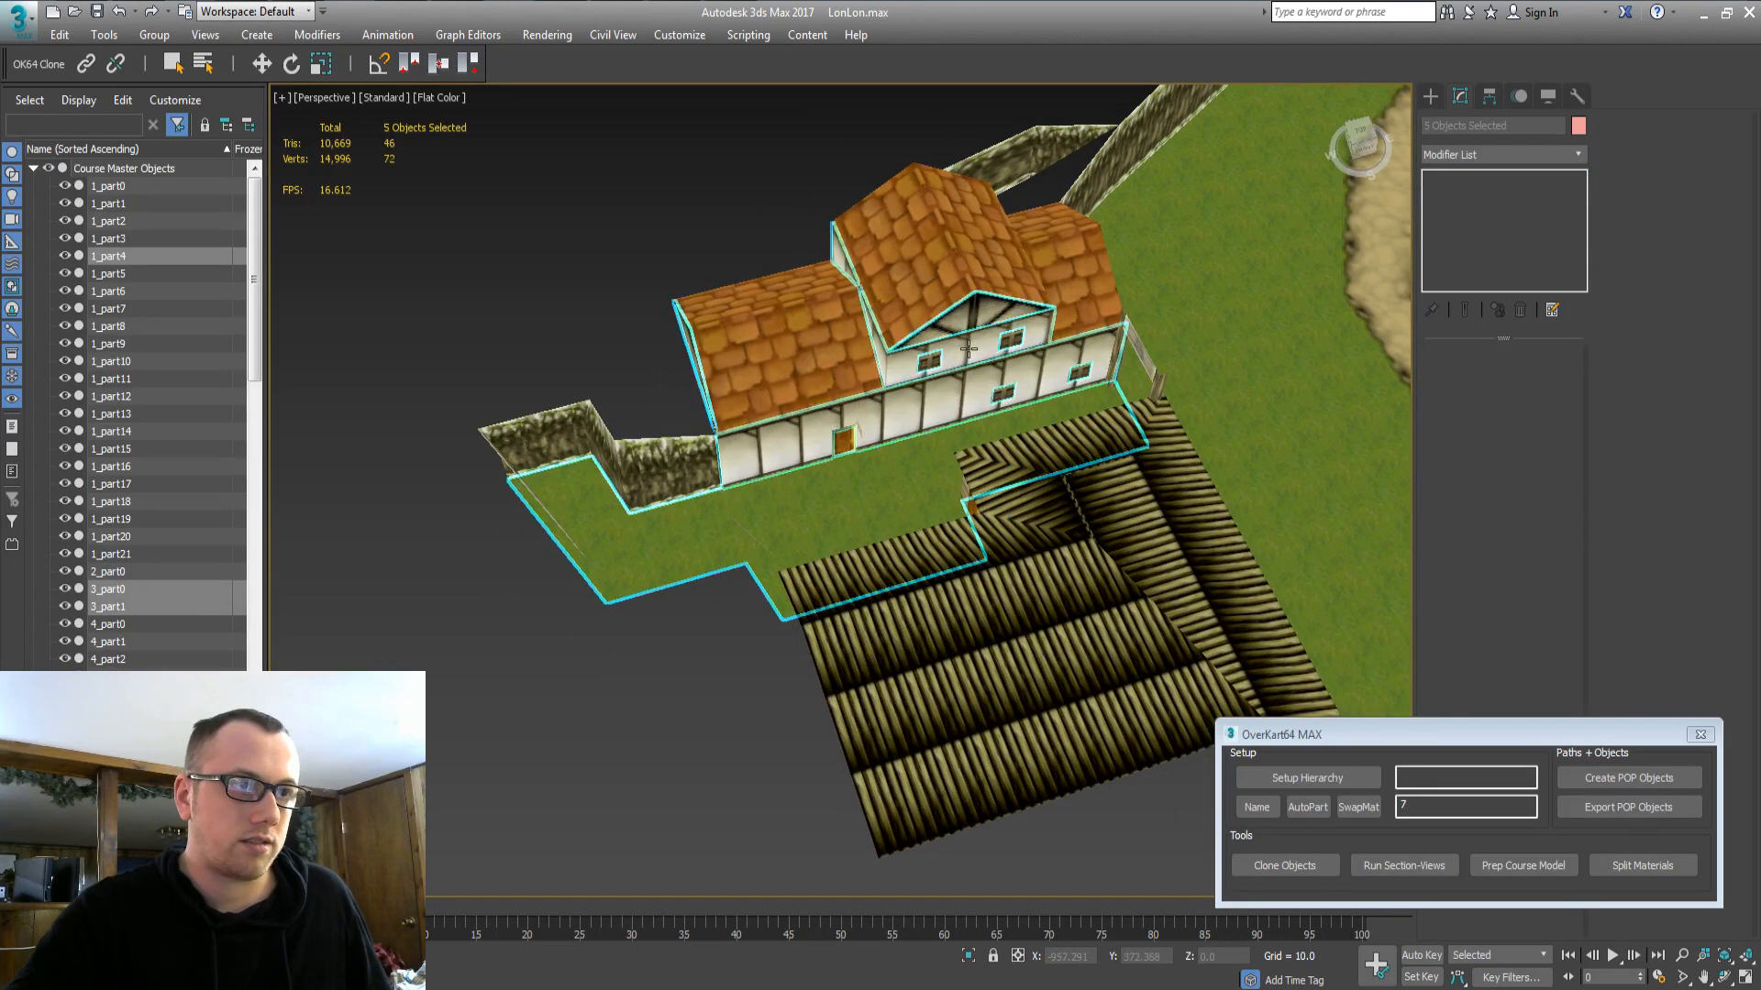
ctrl+click(1061, 311)
middle_drag(1078, 410, 970, 404)
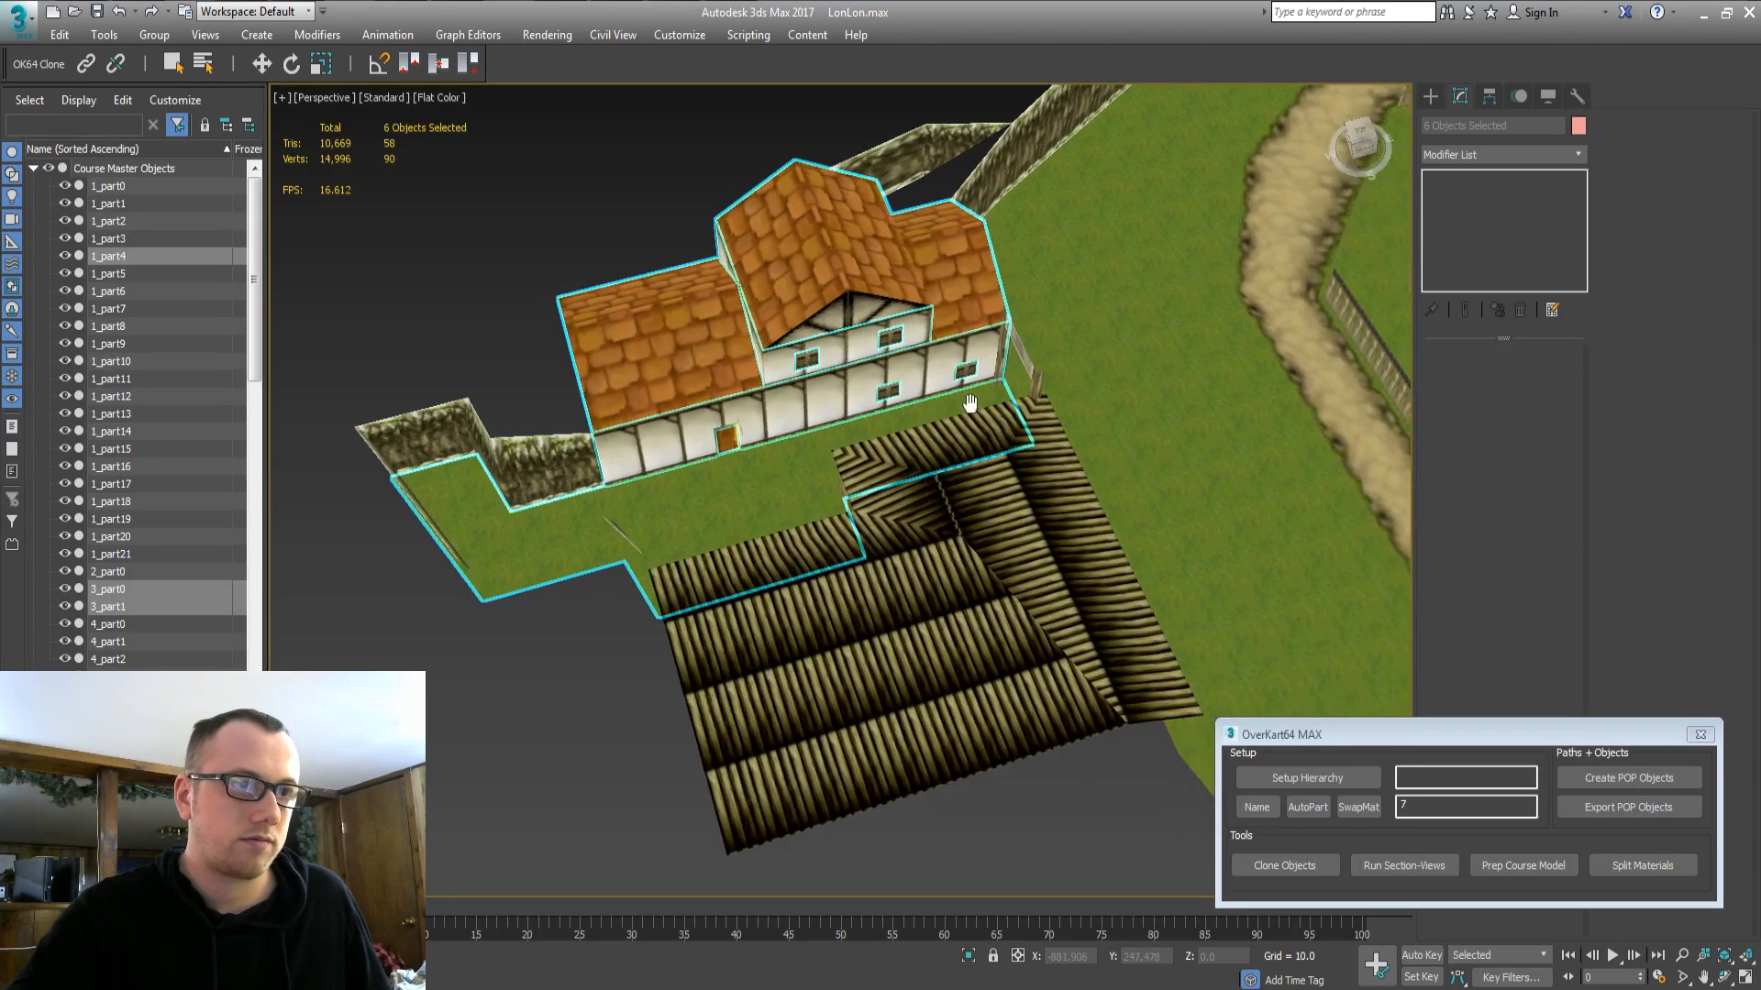
ctrl+click(1002, 357)
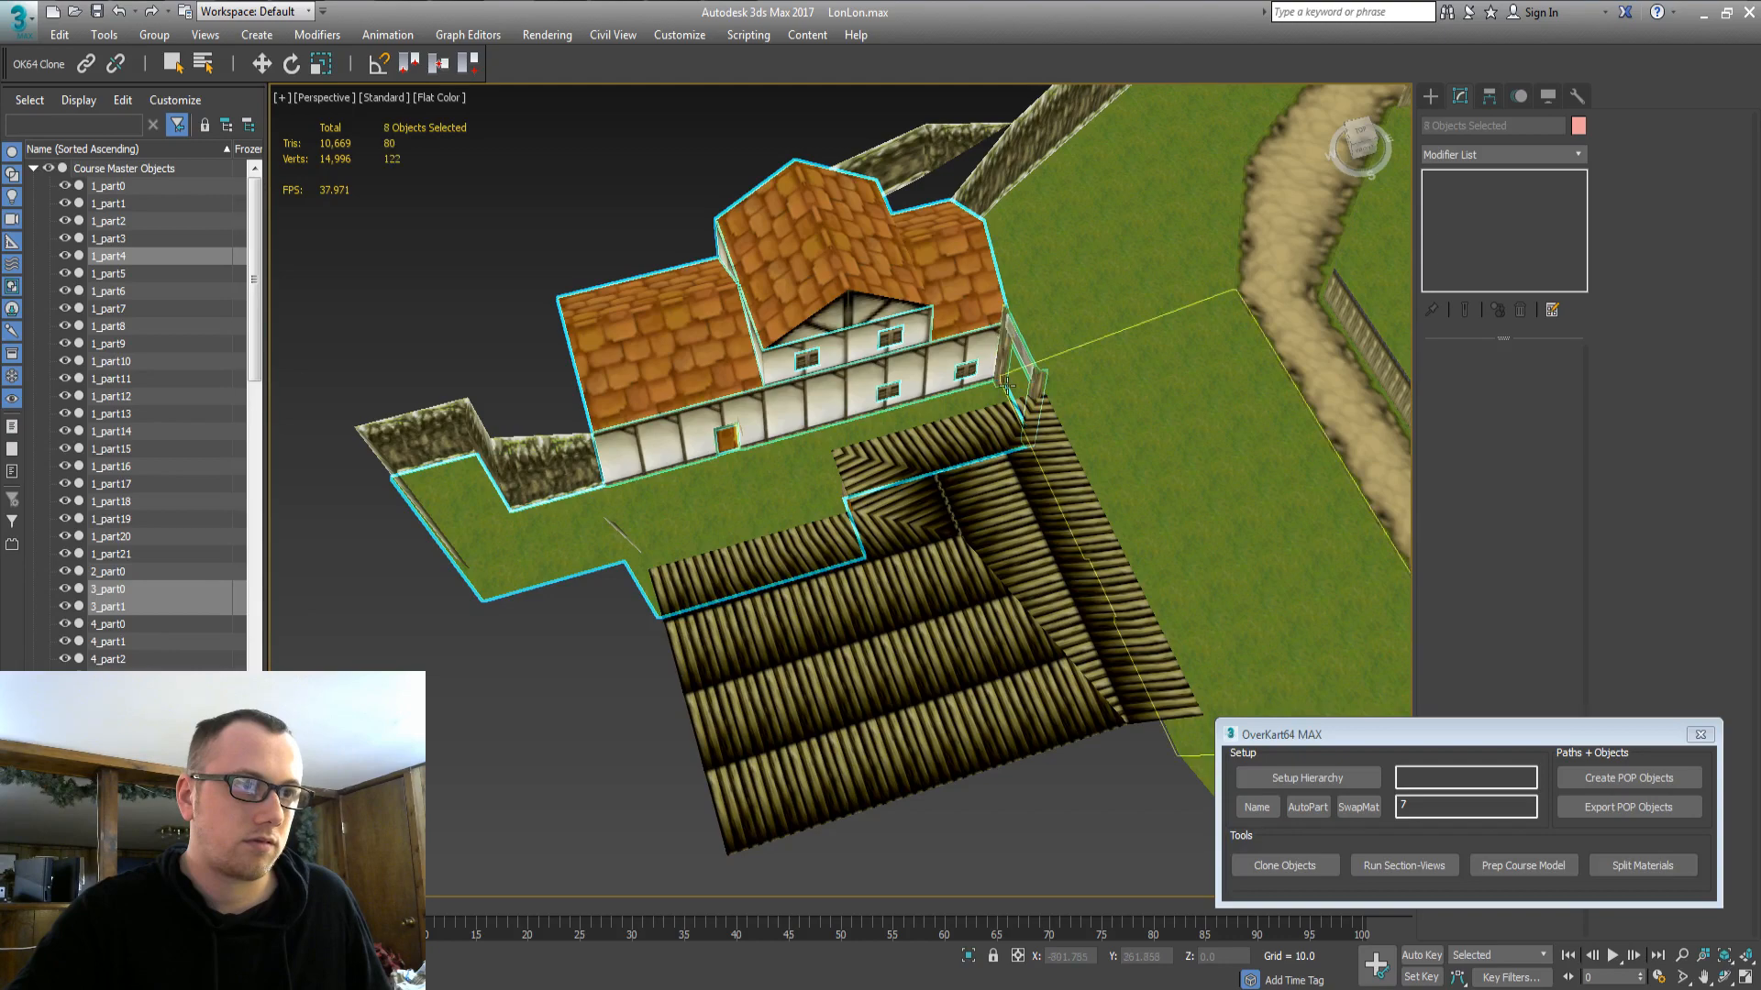
Add the barn wall, door and roof, then clone all eleven selected parts.
alt+middle_drag(1002, 362, 750, 403)
scroll(845, 565, up, 3)
scroll(846, 565, up, 2)
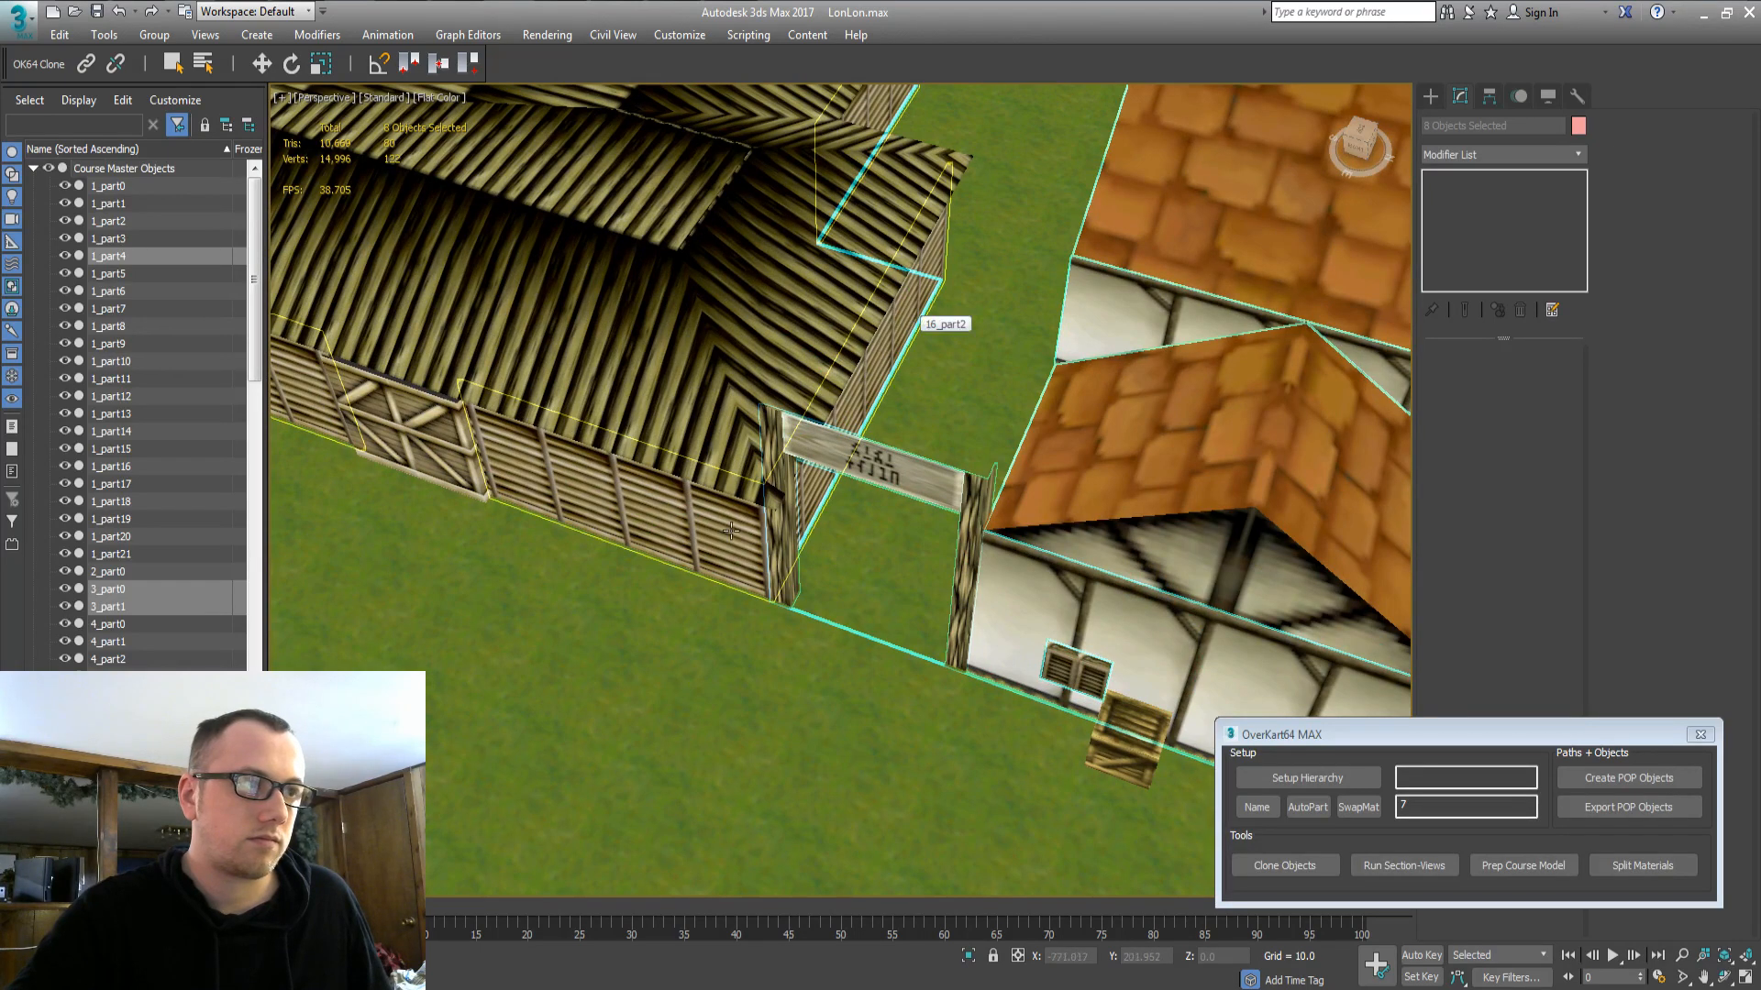
ctrl+click(564, 466)
ctrl+click(442, 442)
ctrl+click(851, 349)
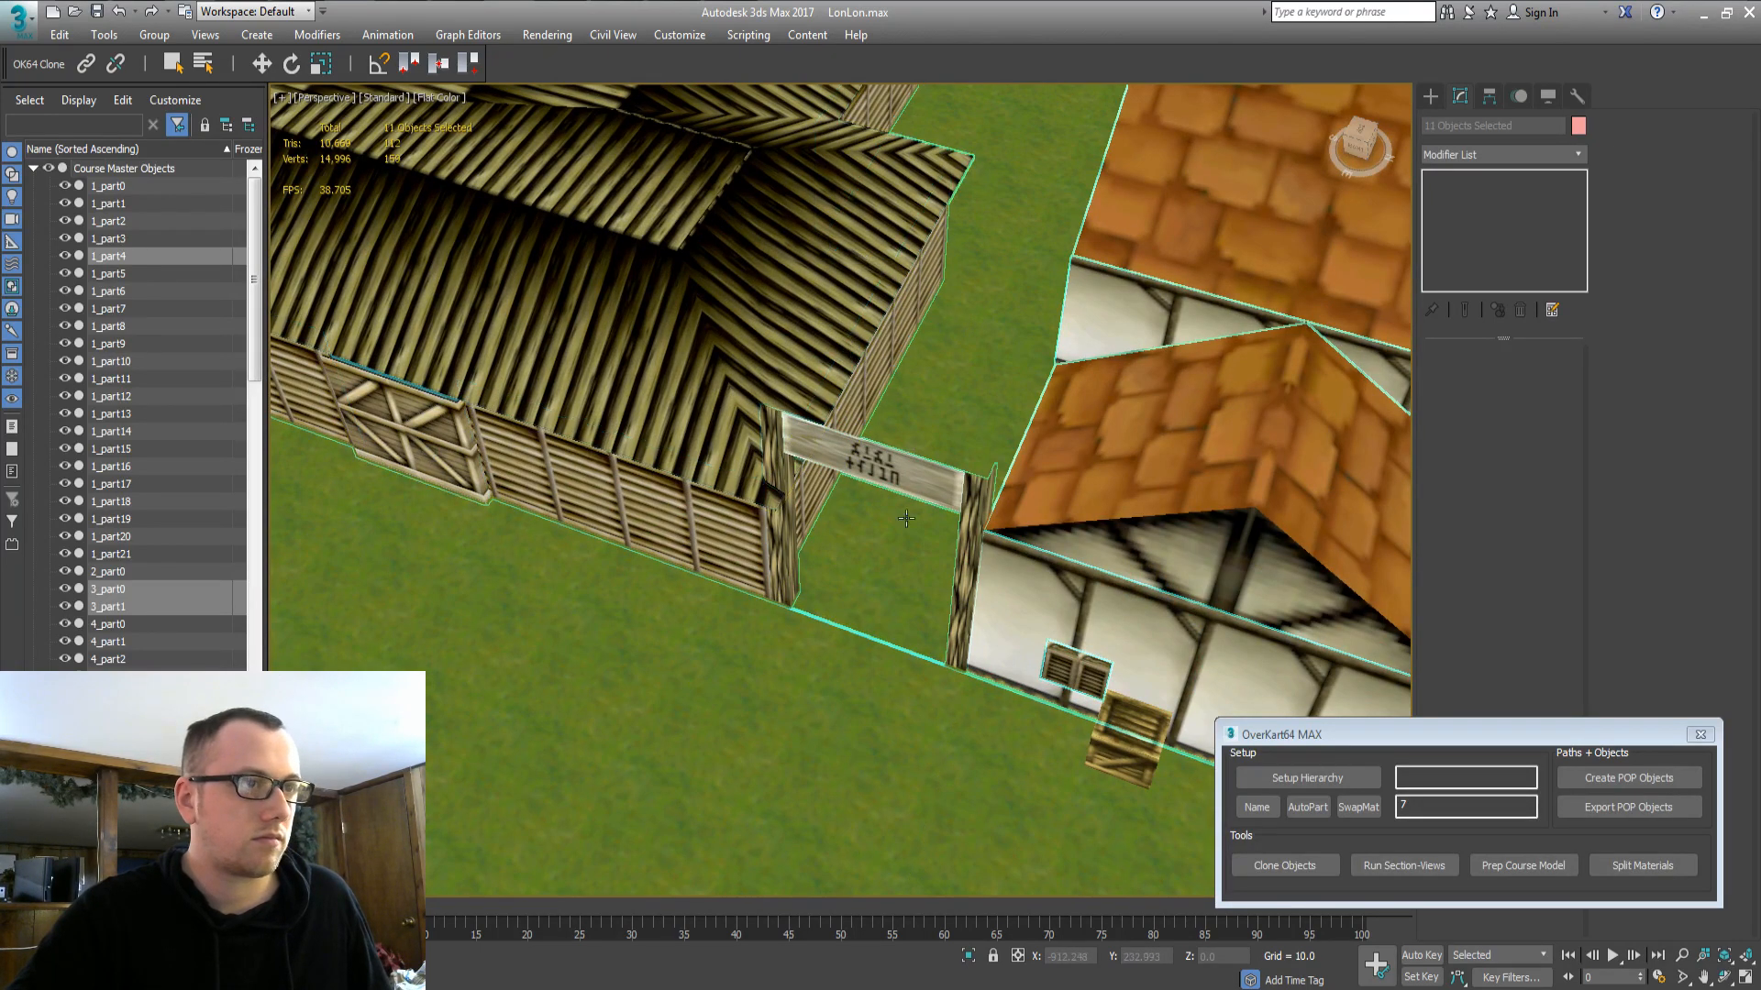
middle_drag(906, 518, 960, 266)
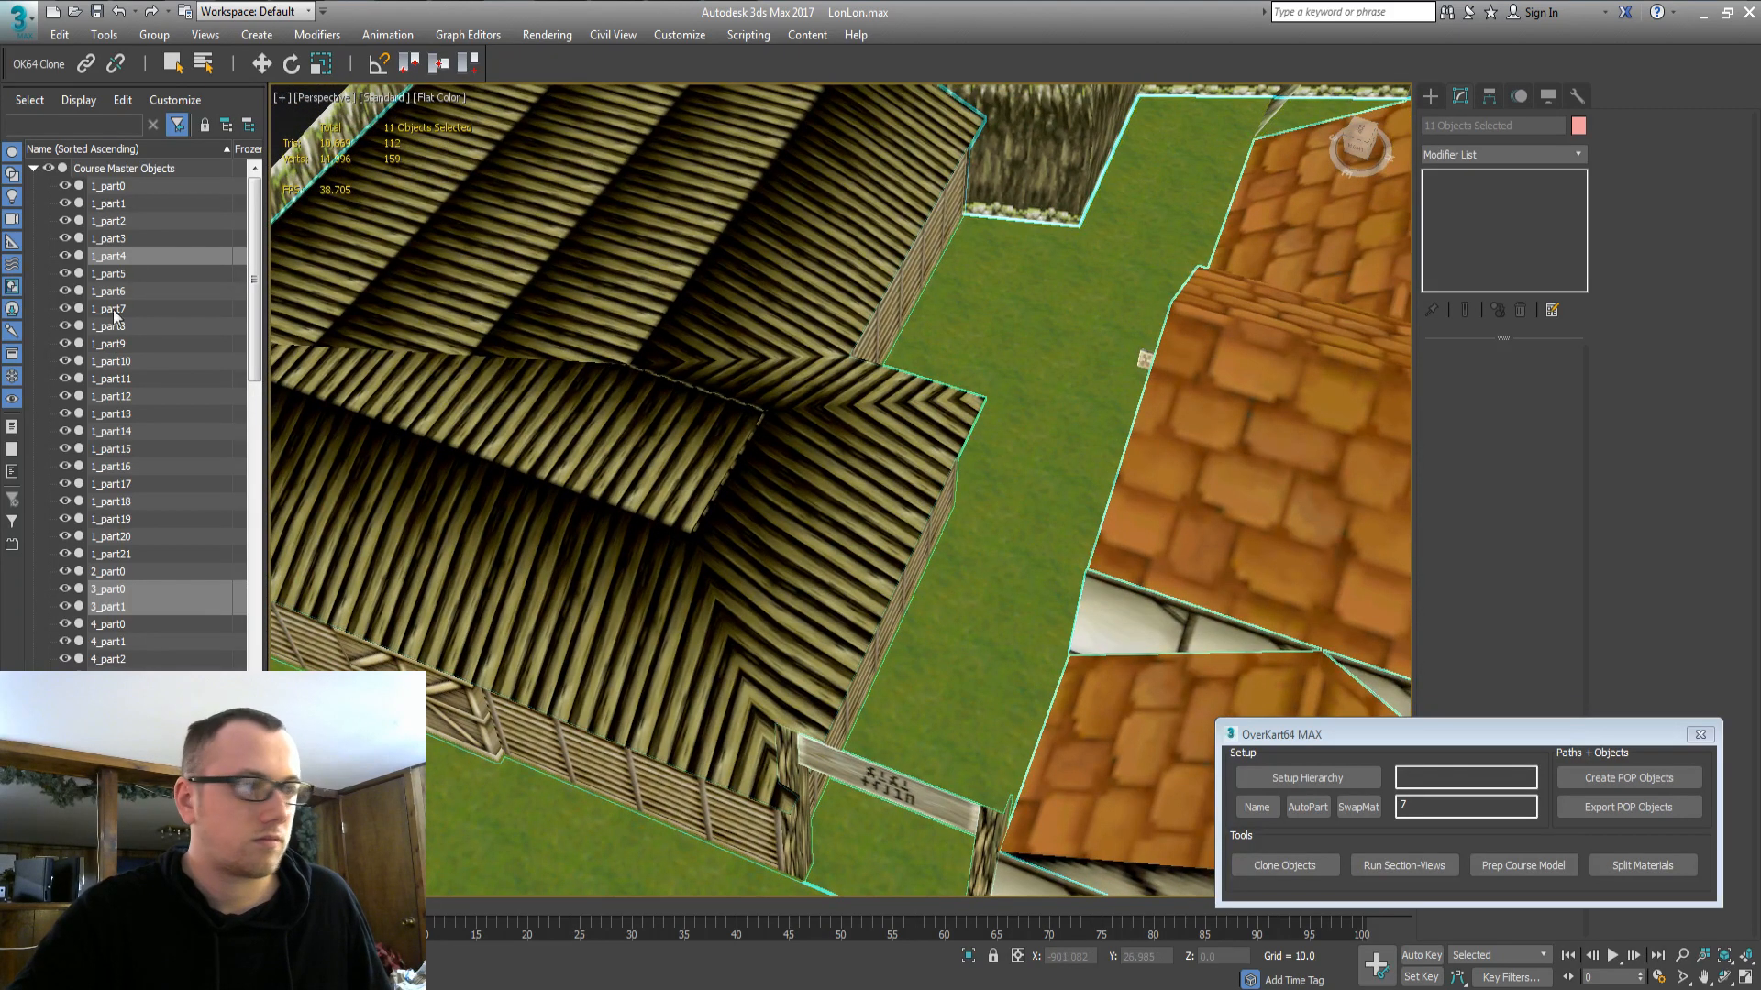
click(1282, 865)
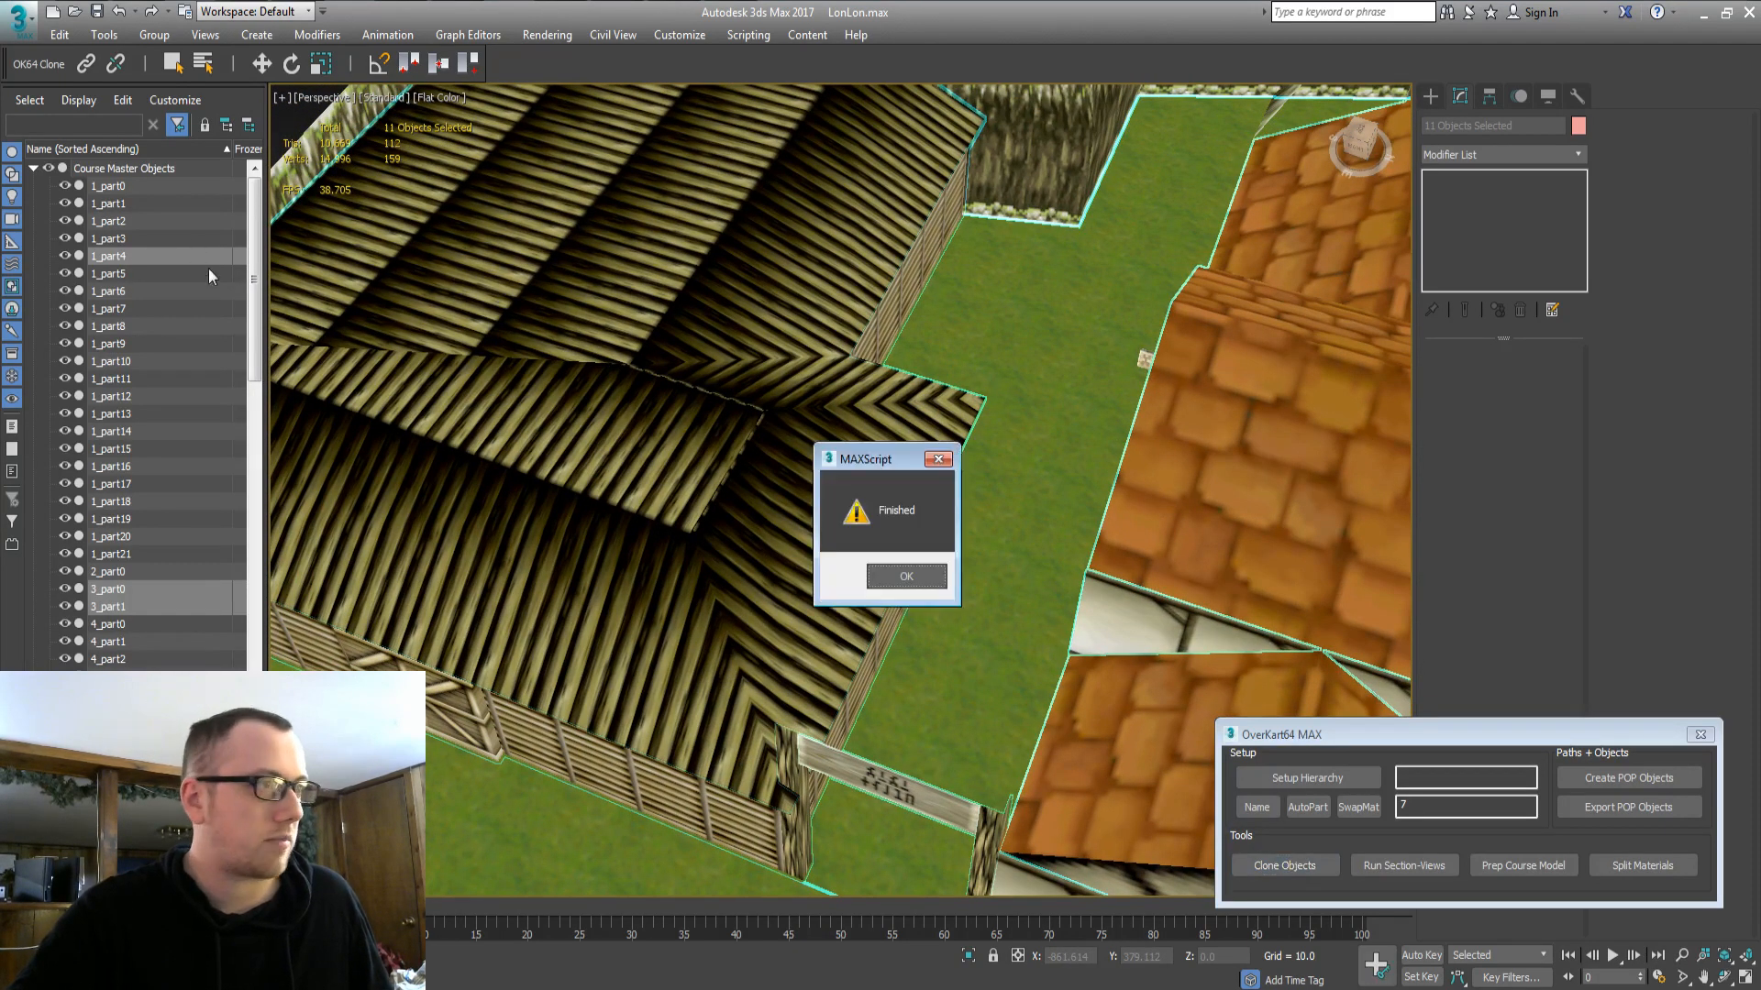
Dismiss the Finished message and verify the eleven clones listed under Temp Section and Section 1 East.
key(Return)
click(32, 169)
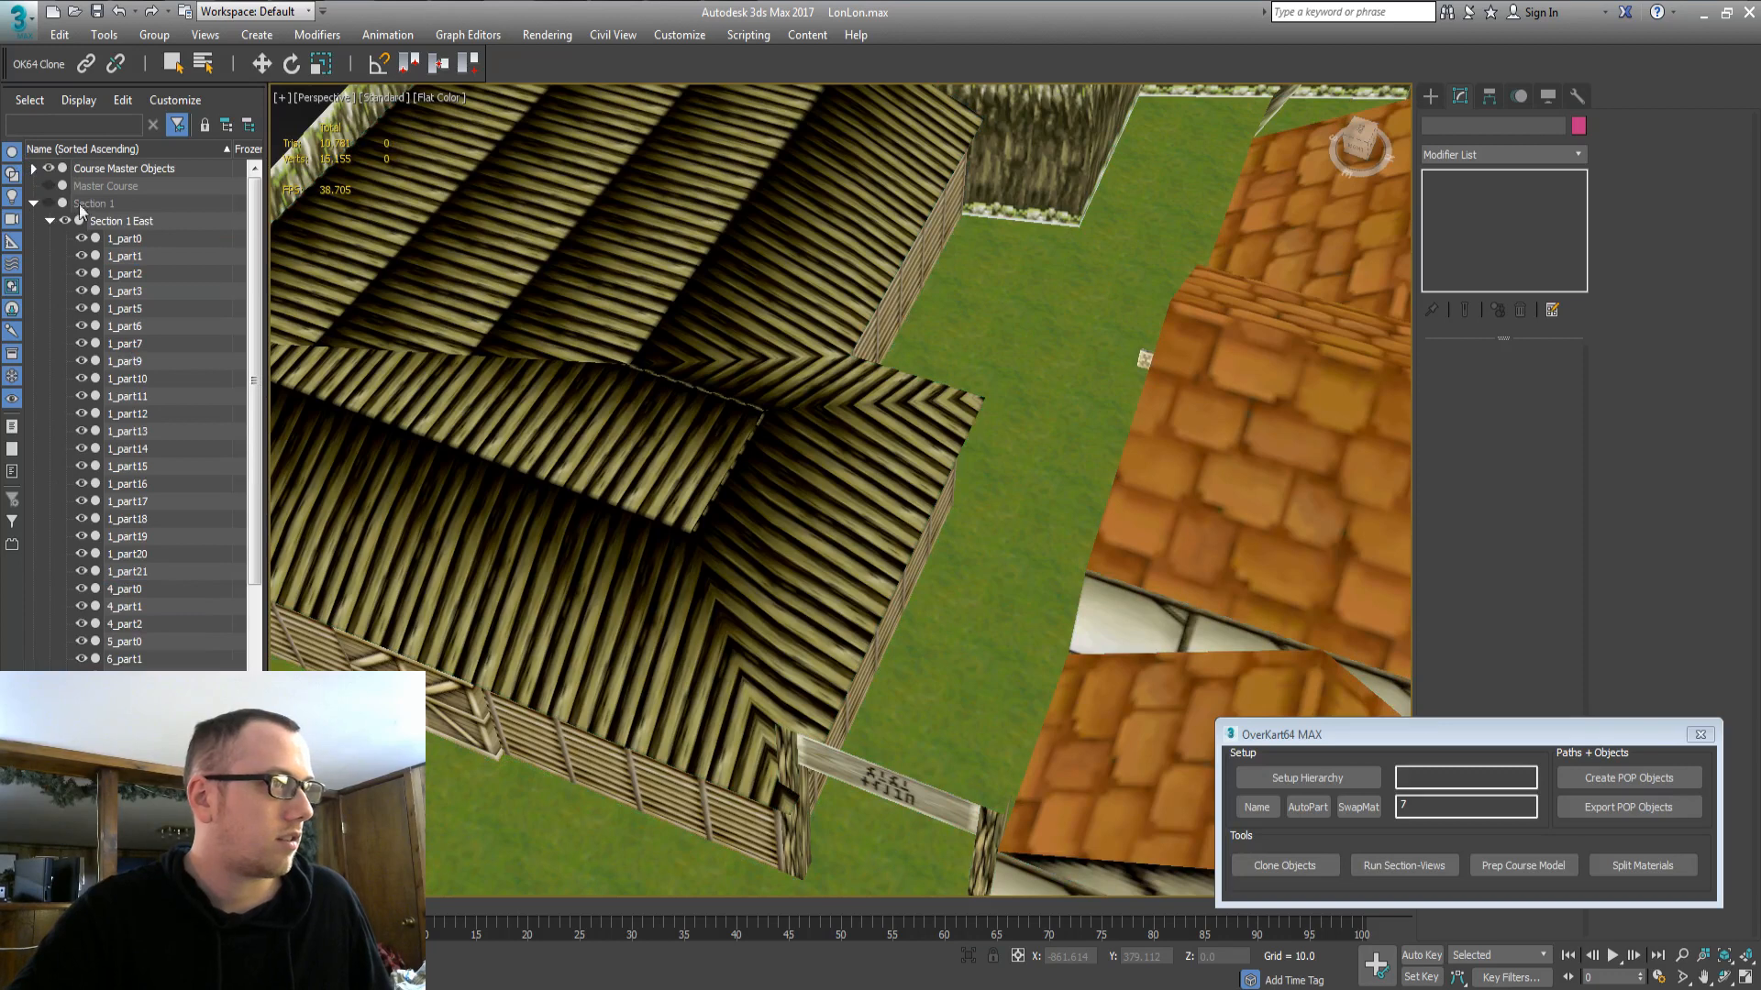
click(34, 205)
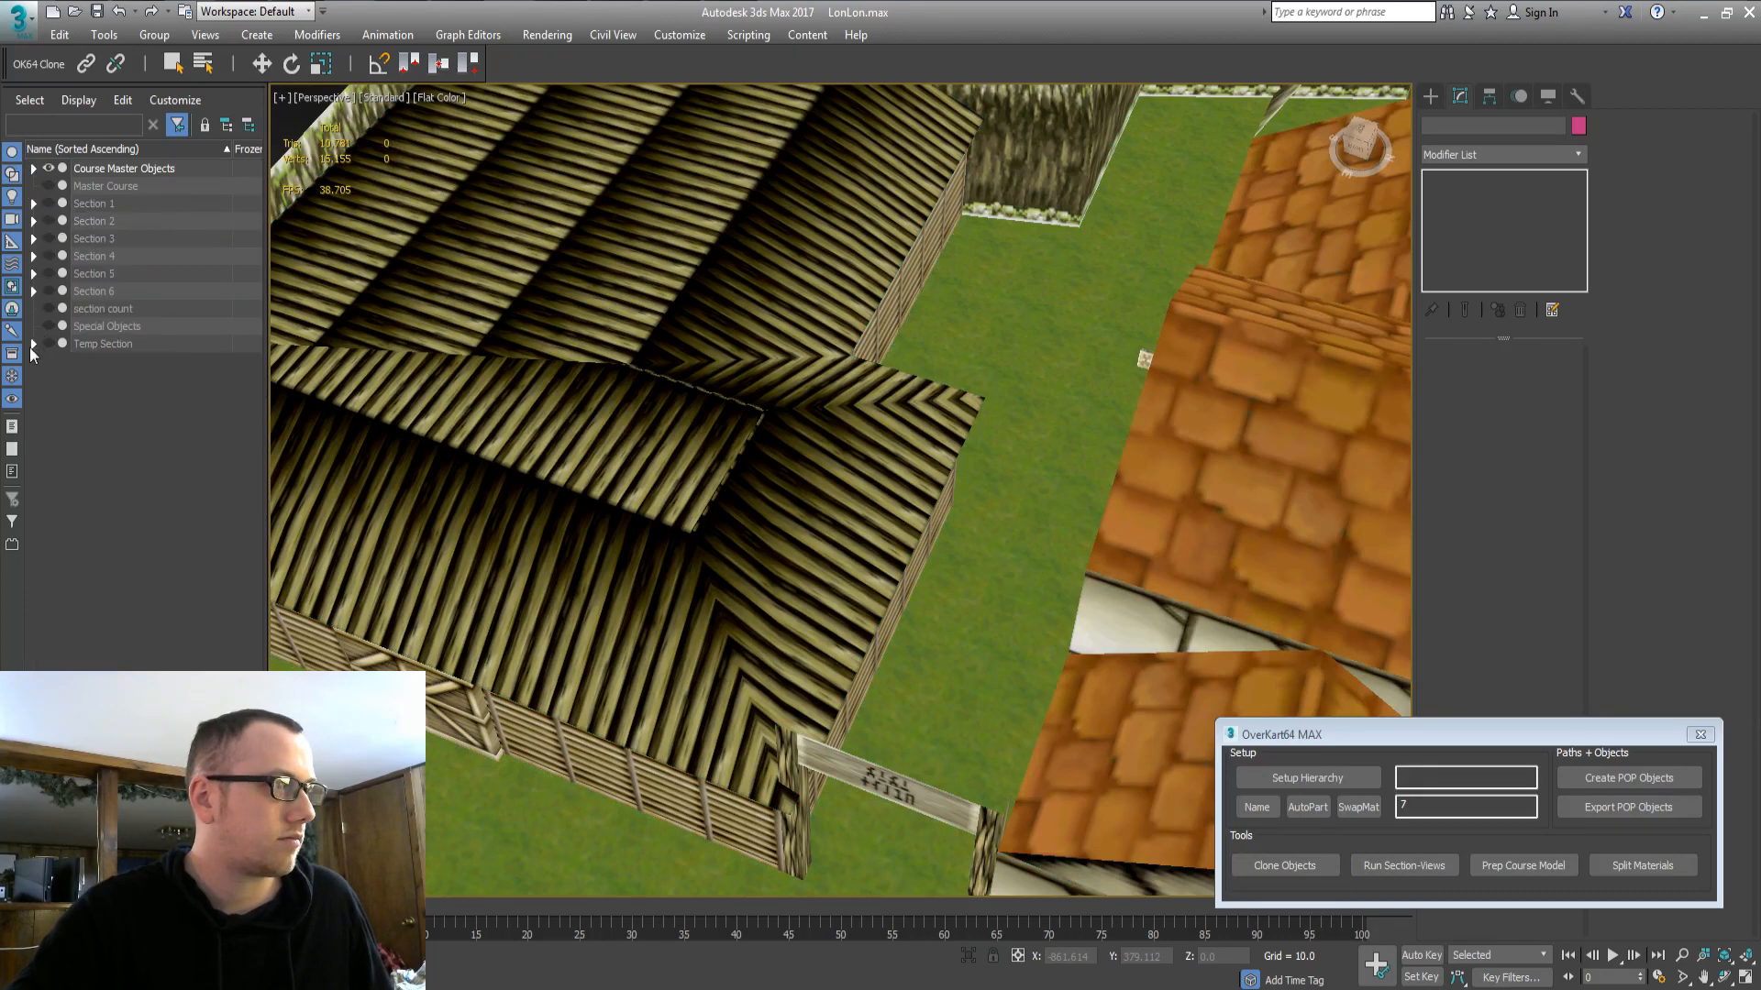
click(33, 343)
click(124, 361)
shift+click(112, 536)
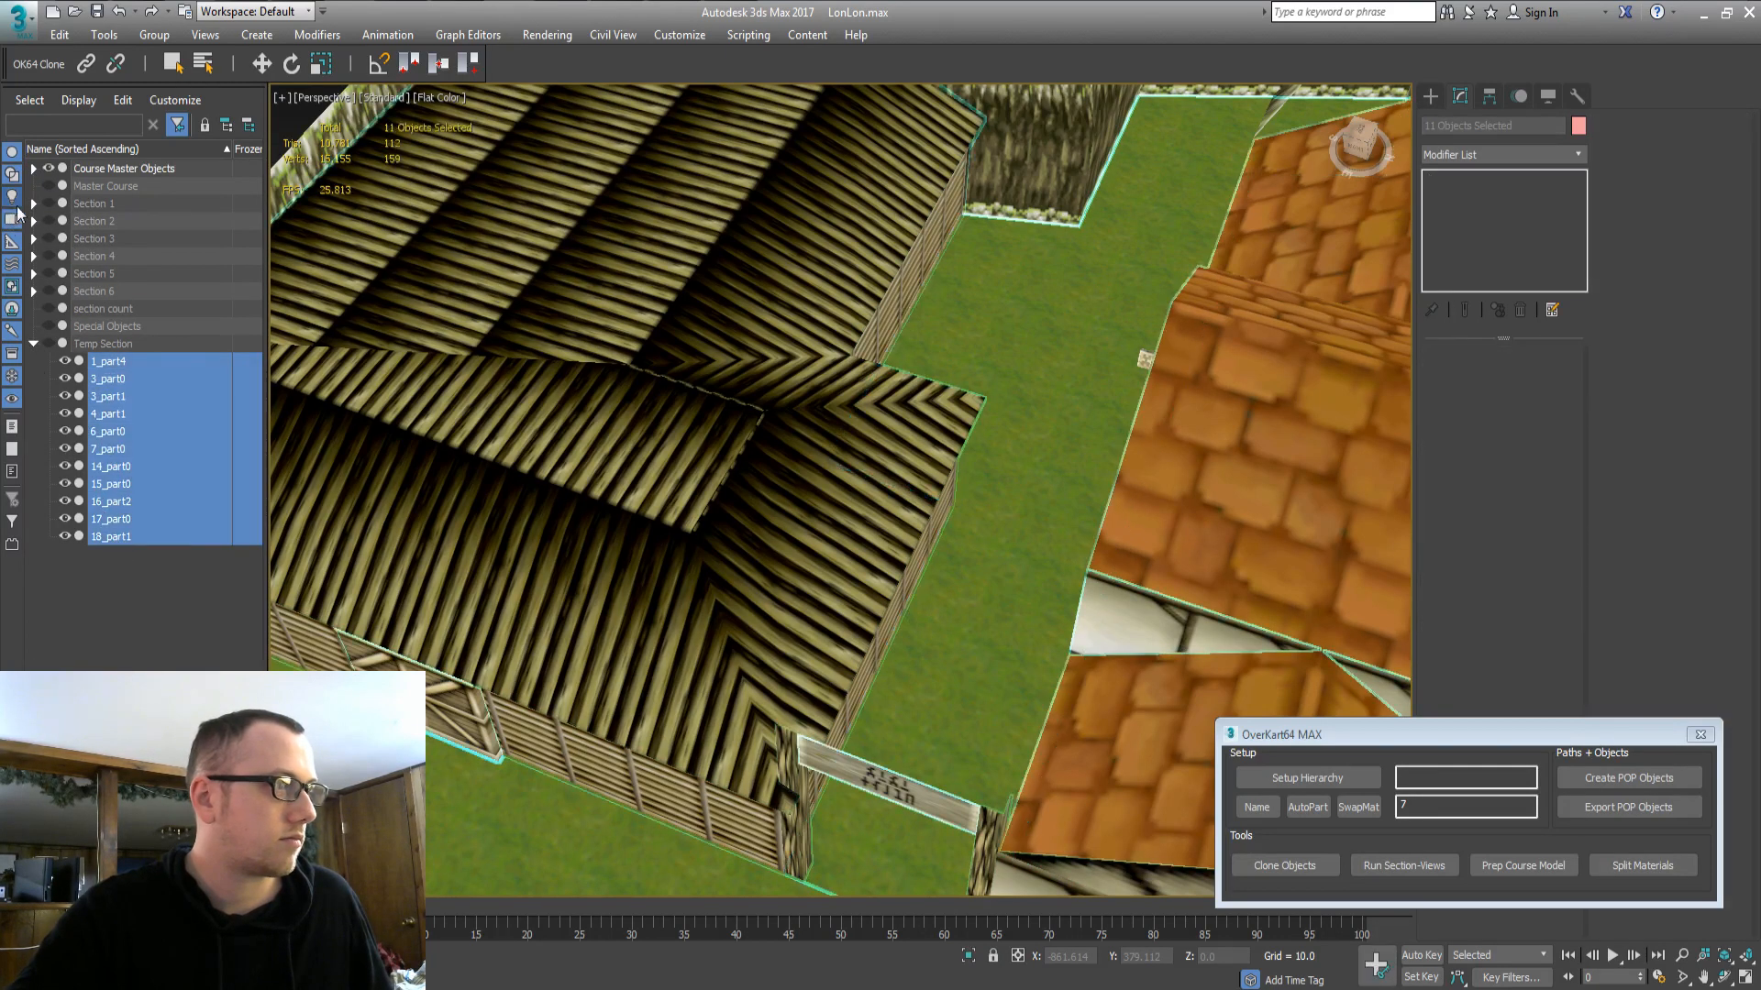
click(34, 205)
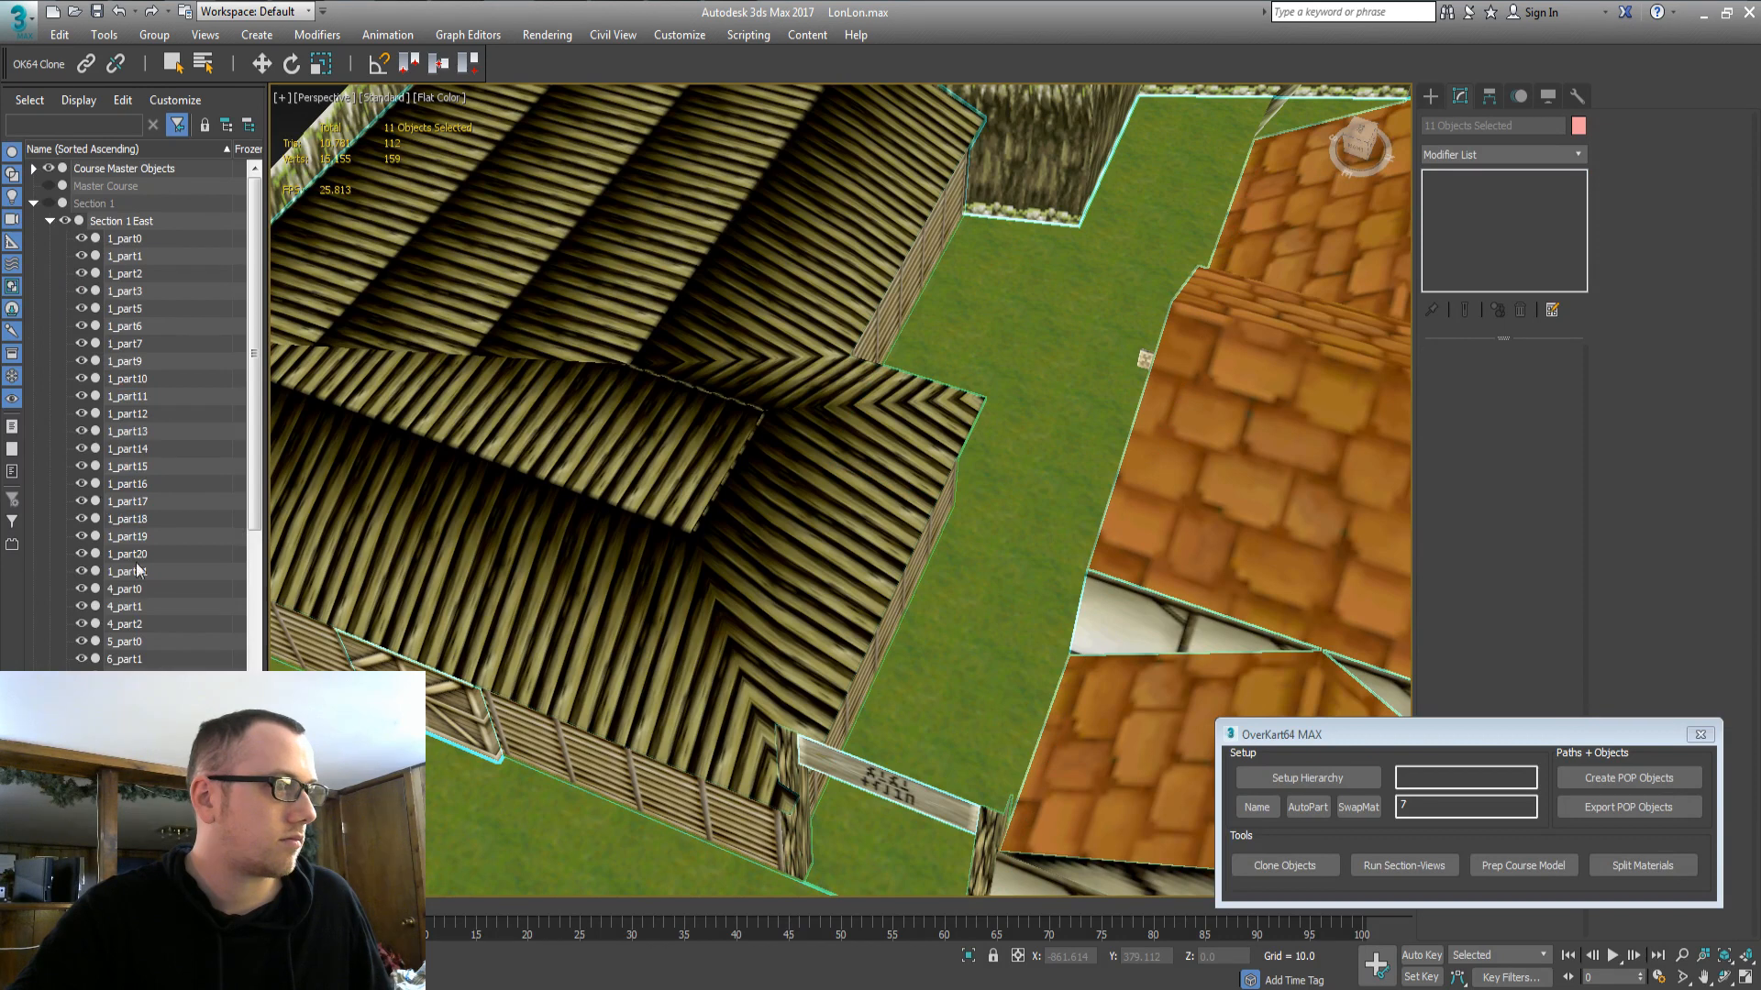
click(50, 221)
double_click(101, 222)
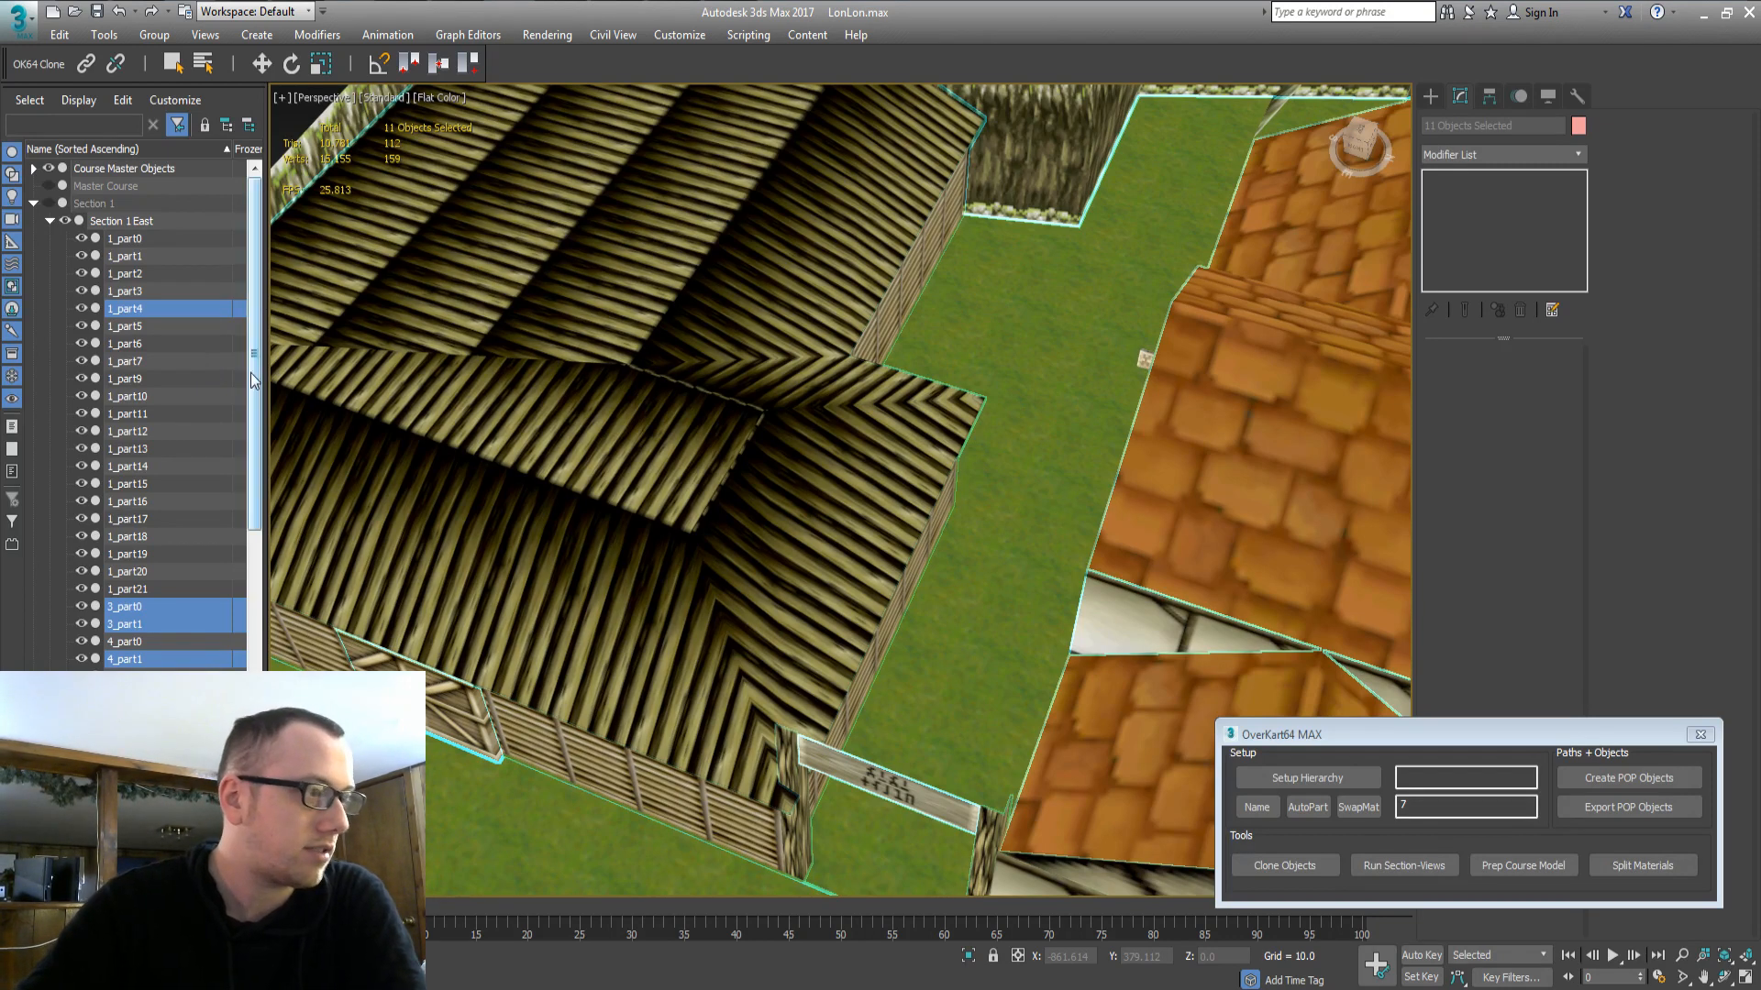
drag(255, 381, 269, 626)
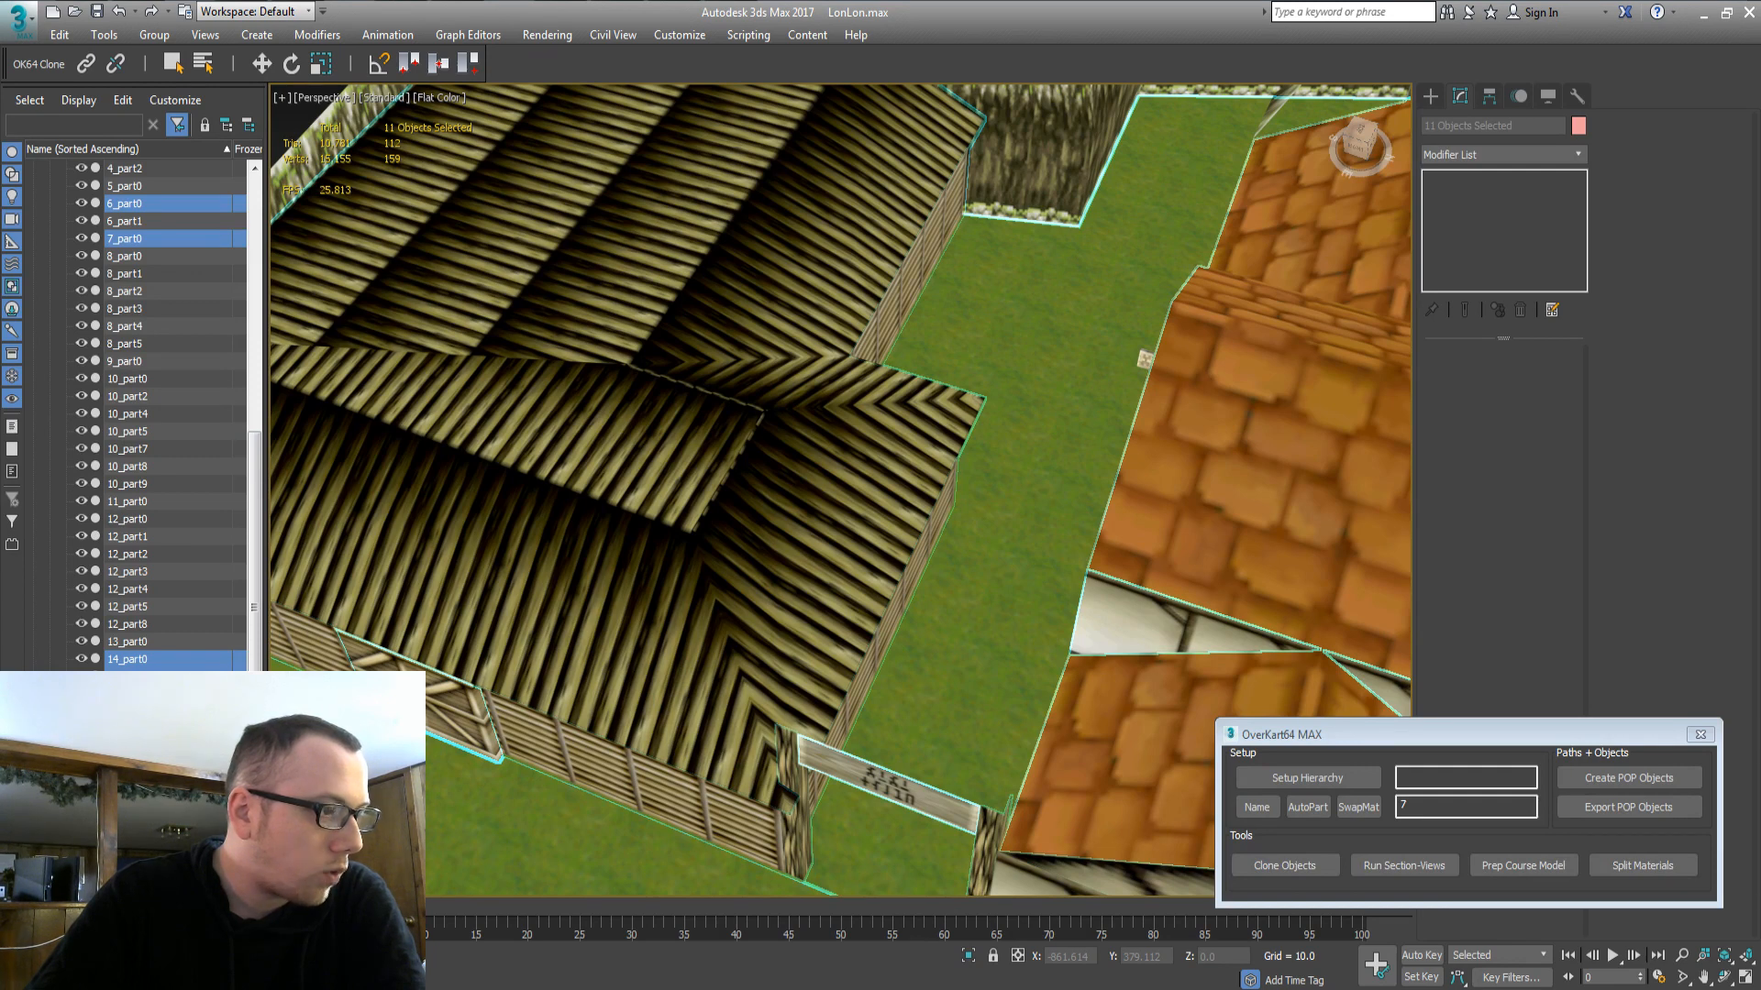
Frame the extra house windows object 17_part0 and delete it.
click(660, 253)
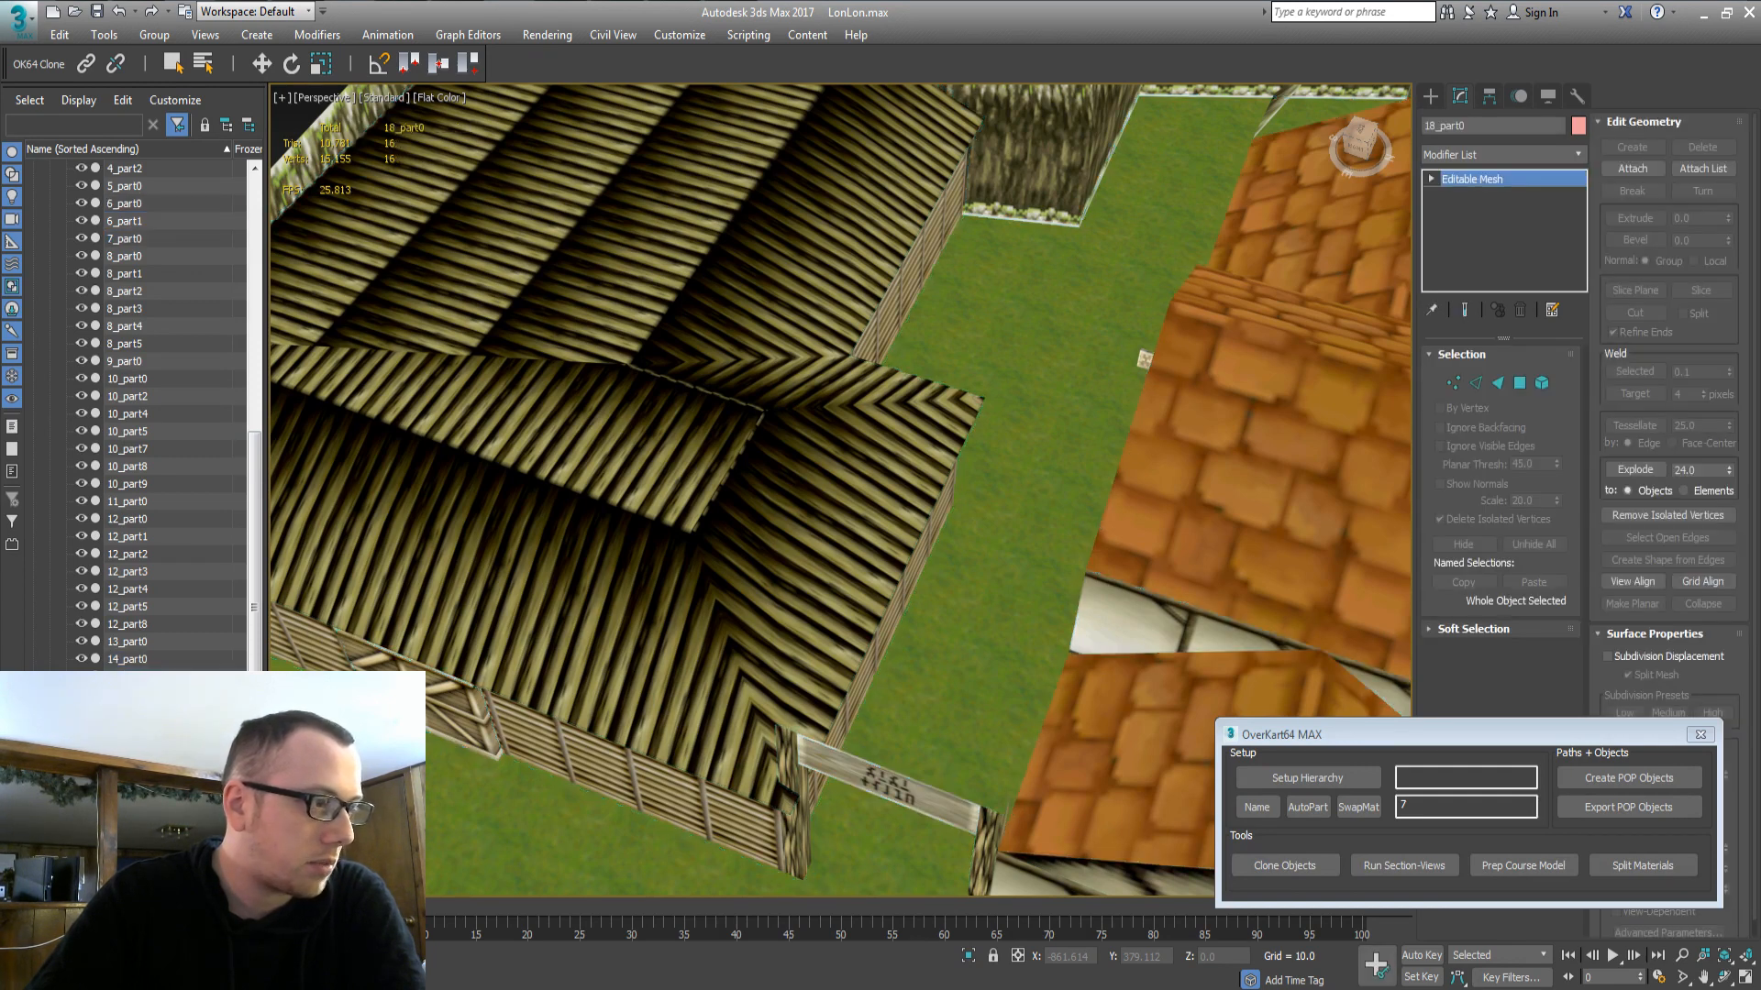
key(z)
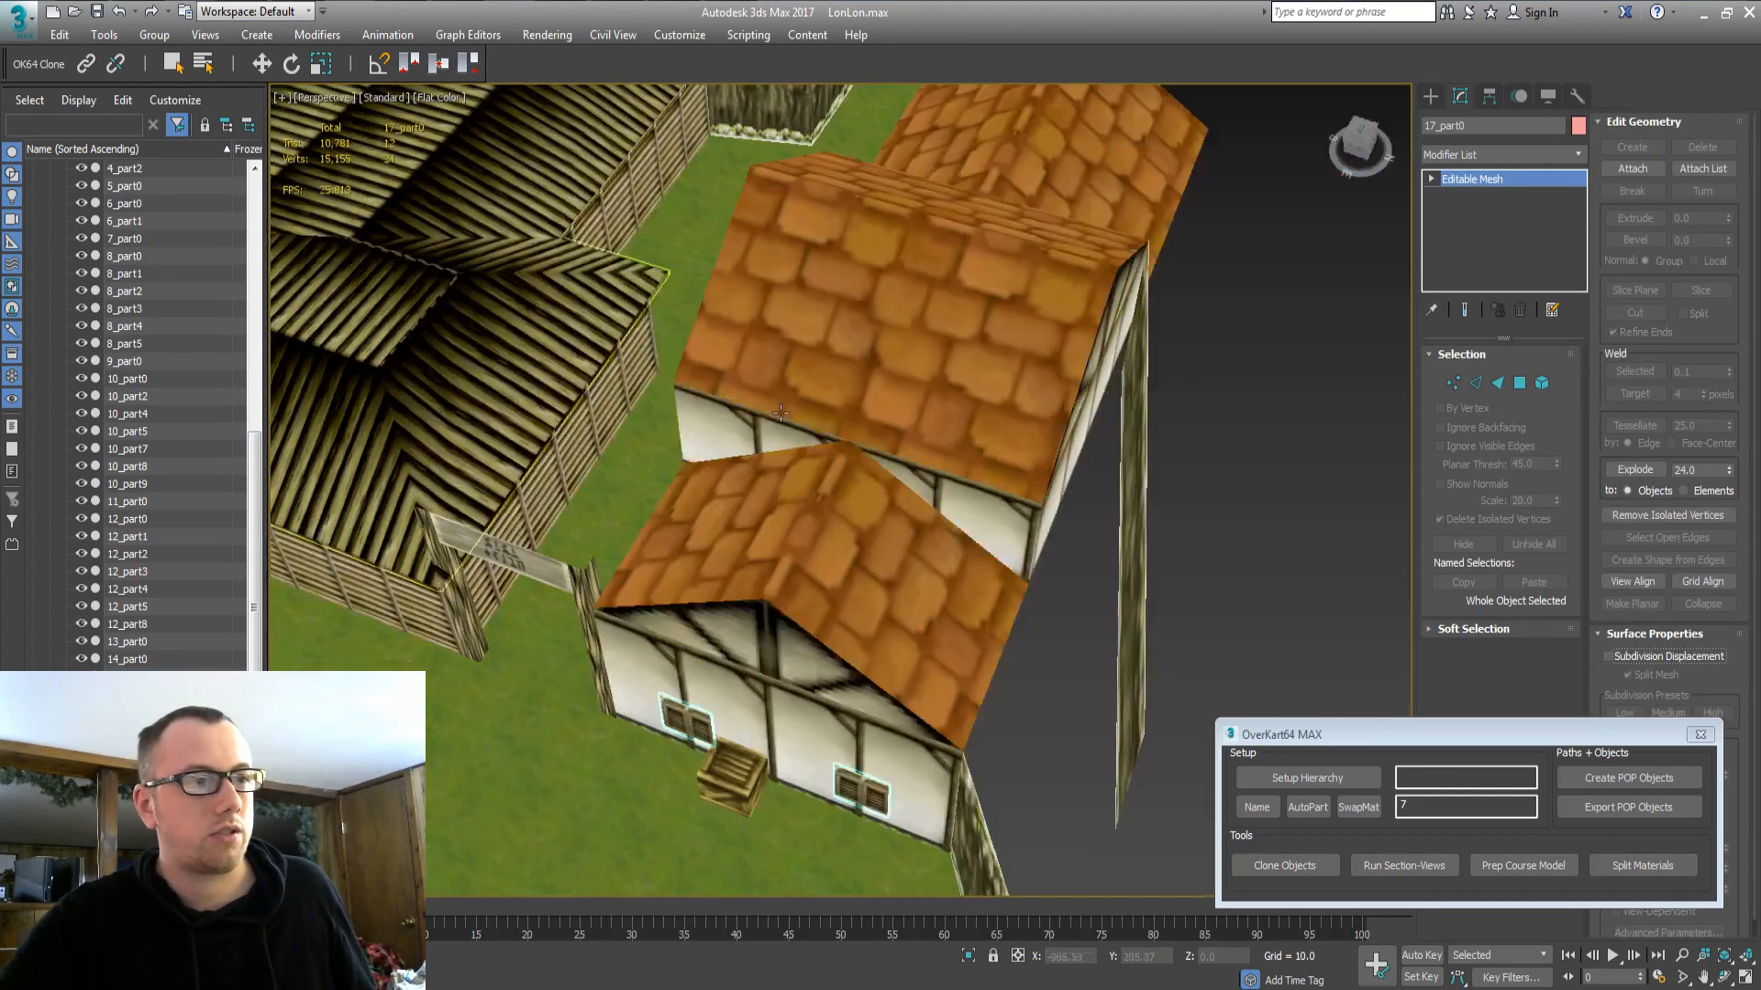
alt+middle_drag(724, 578, 934, 591)
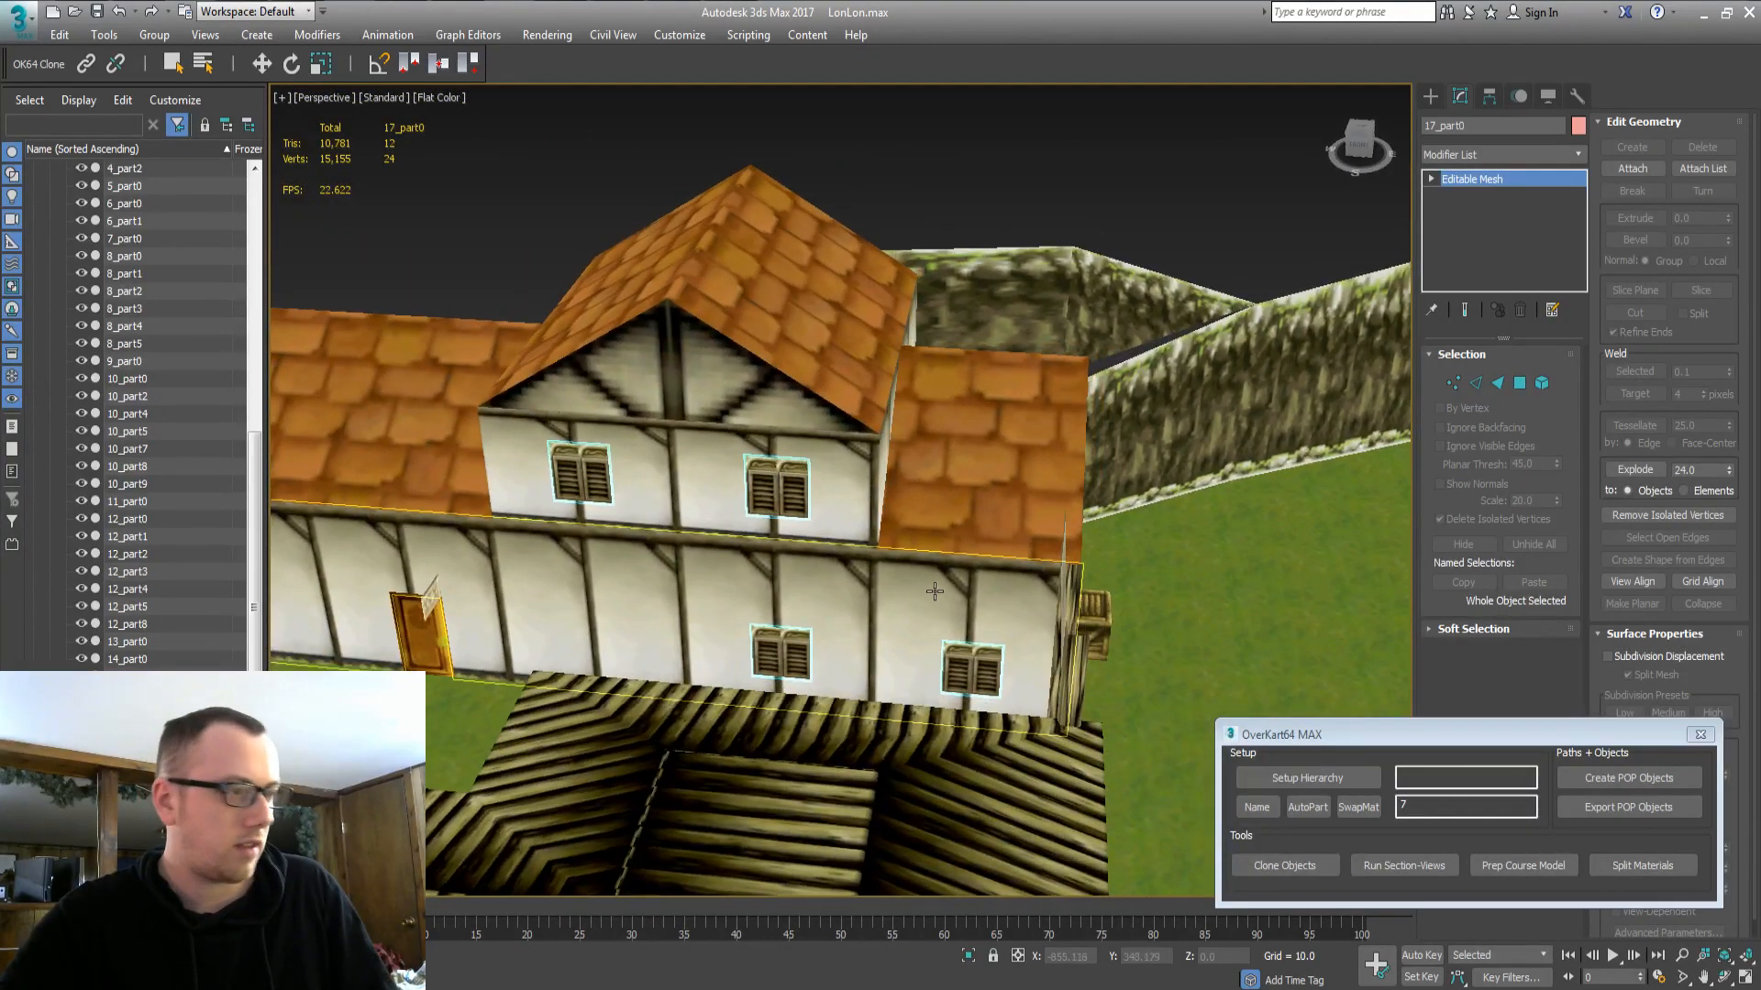
key(Delete)
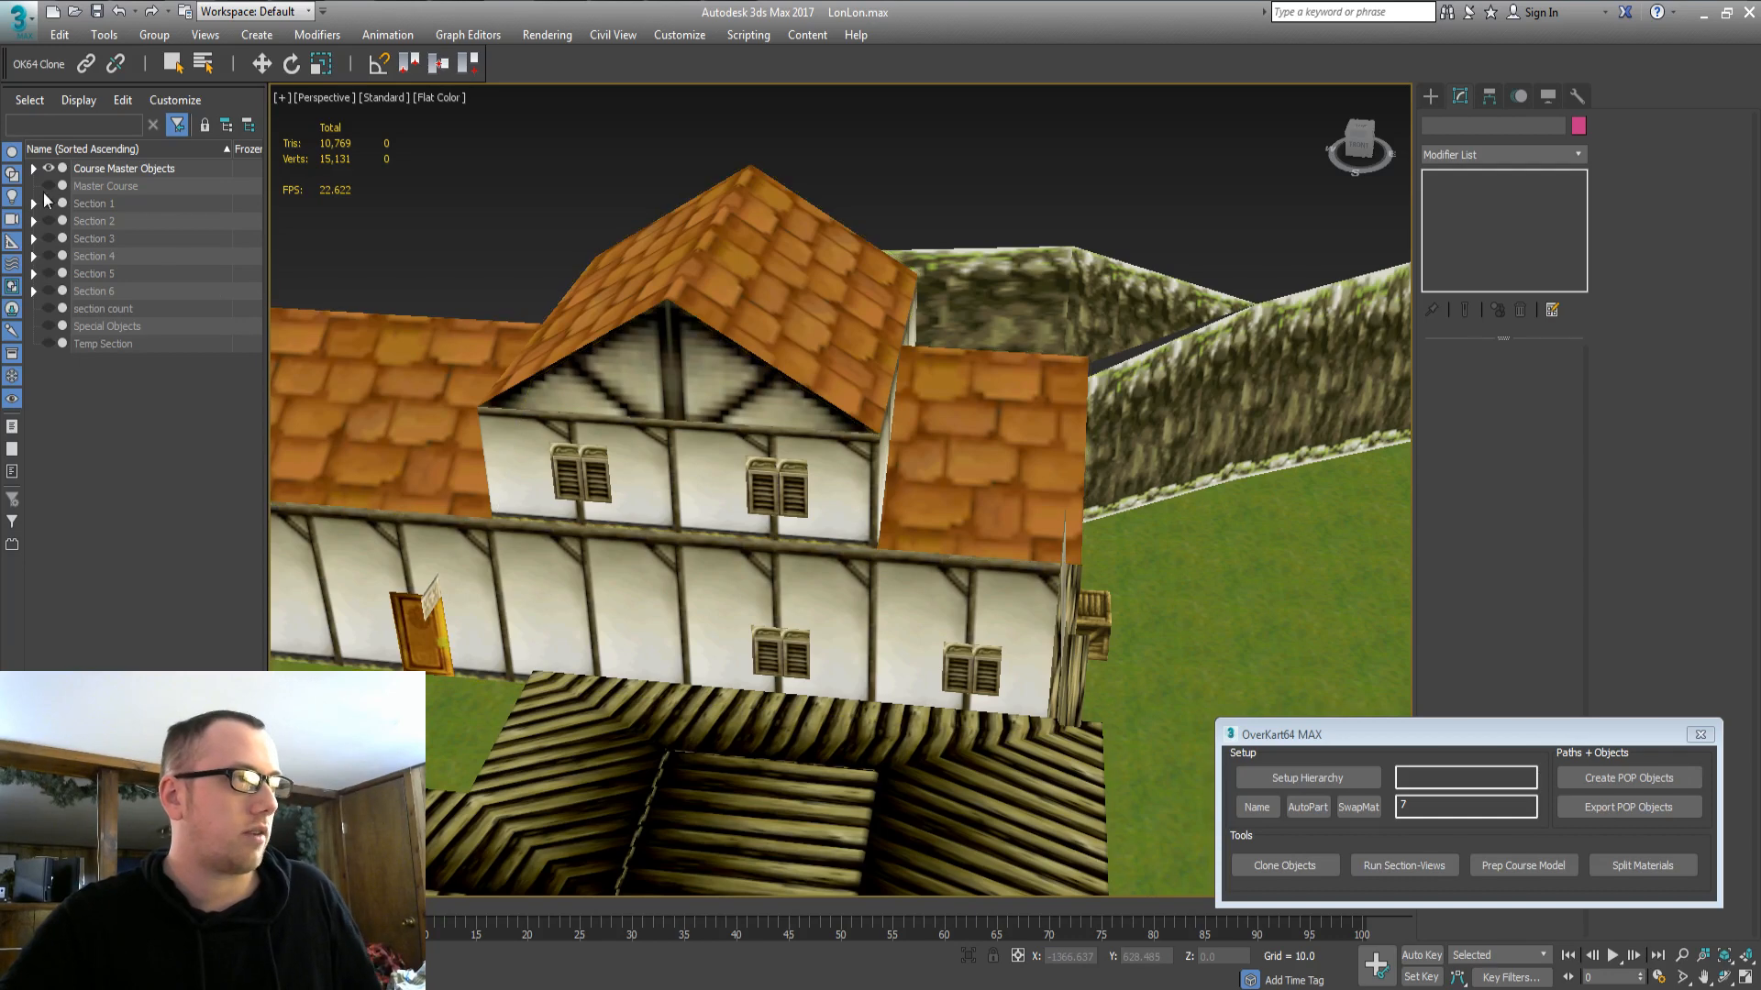
Select all Course Master Objects and look over the course around them.
click(34, 204)
click(119, 169)
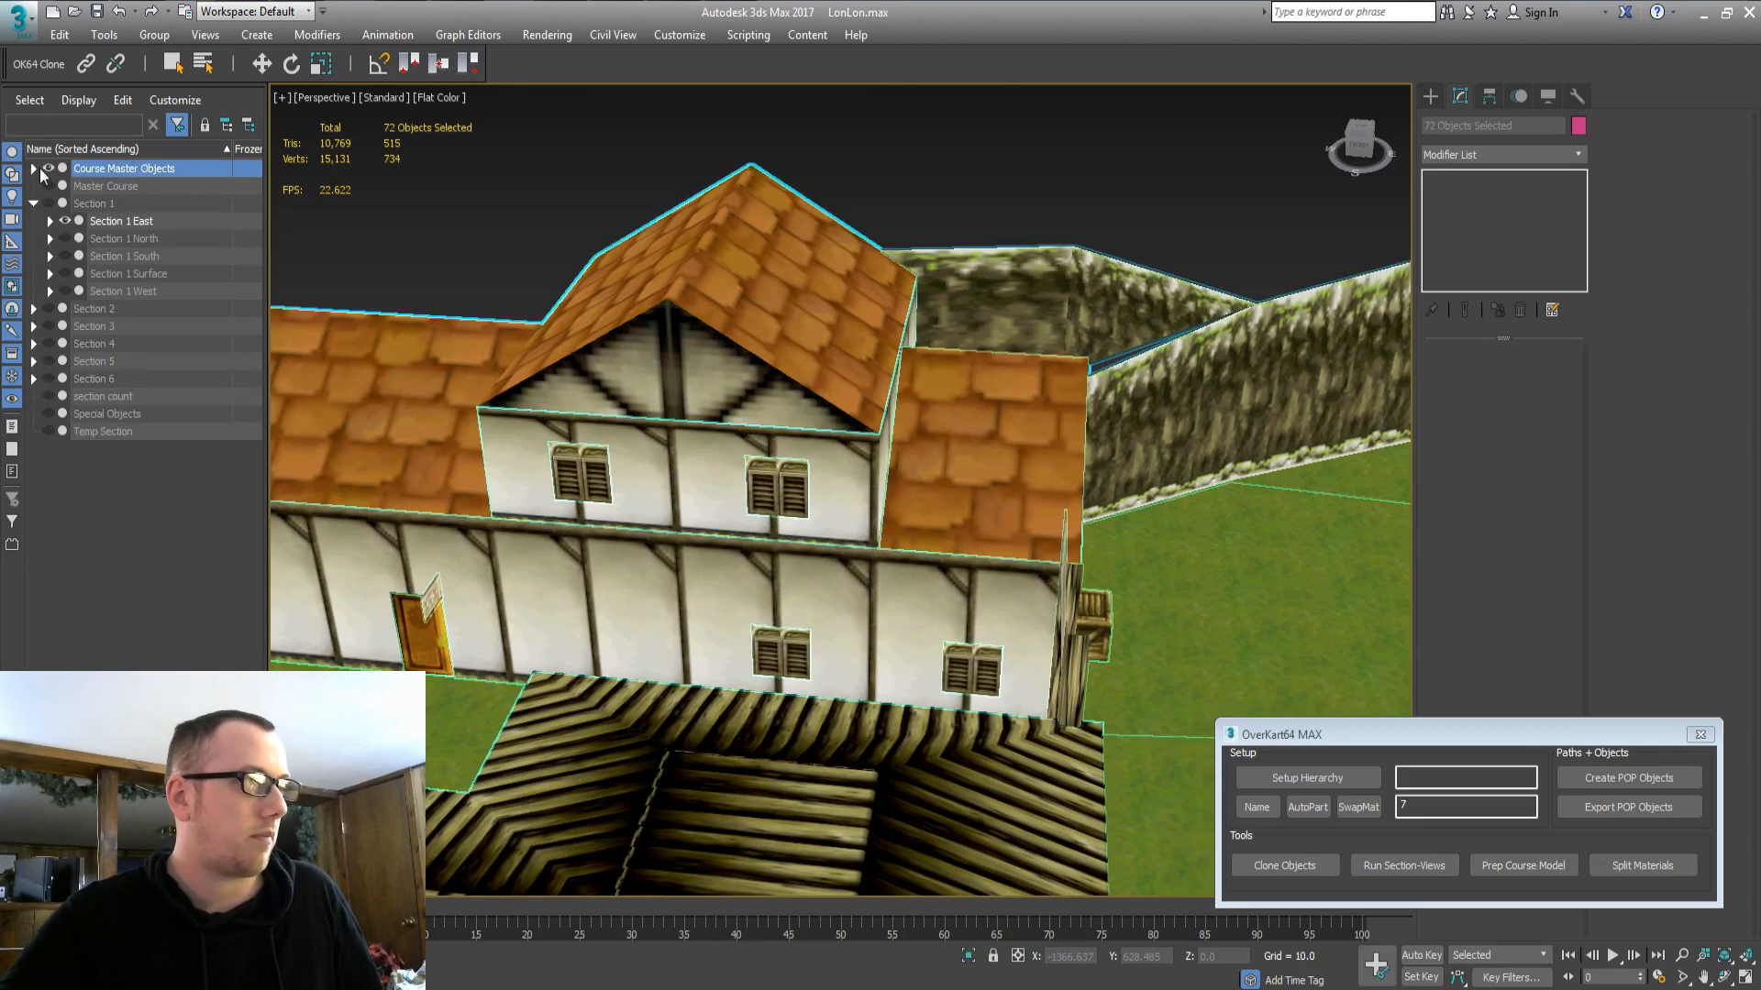
middle_drag(980, 583, 704, 391)
scroll(704, 390, down, 6)
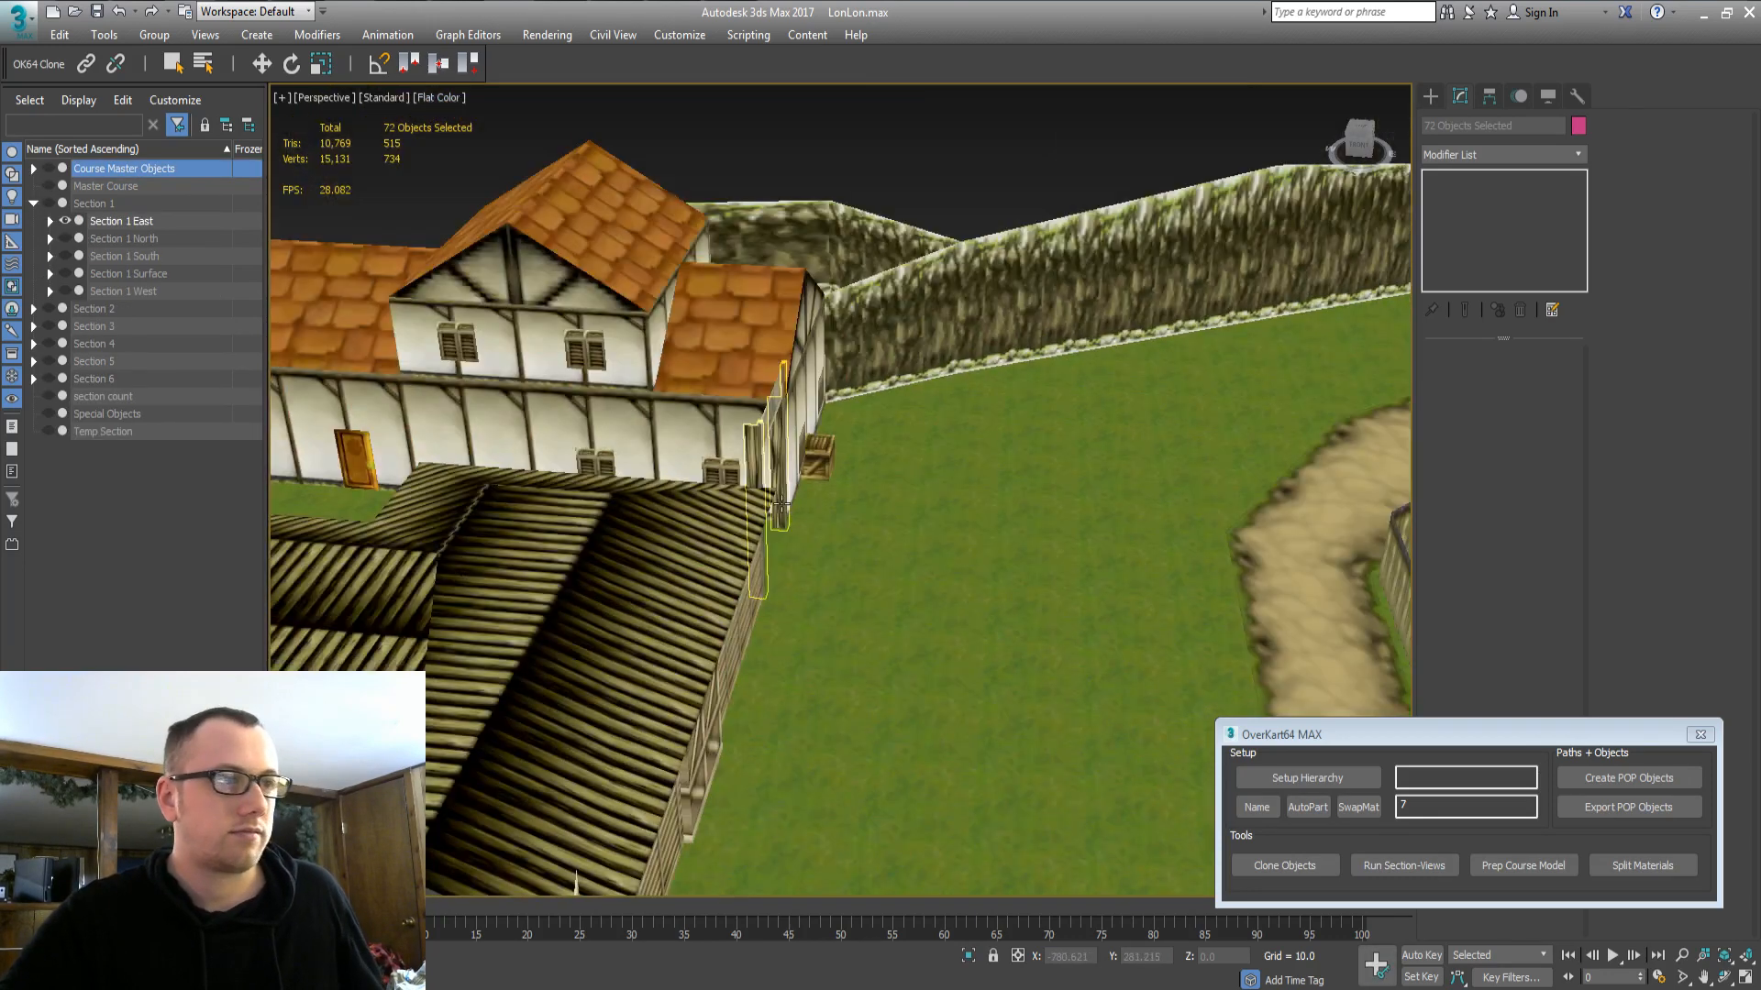
alt+middle_drag(822, 573, 644, 357)
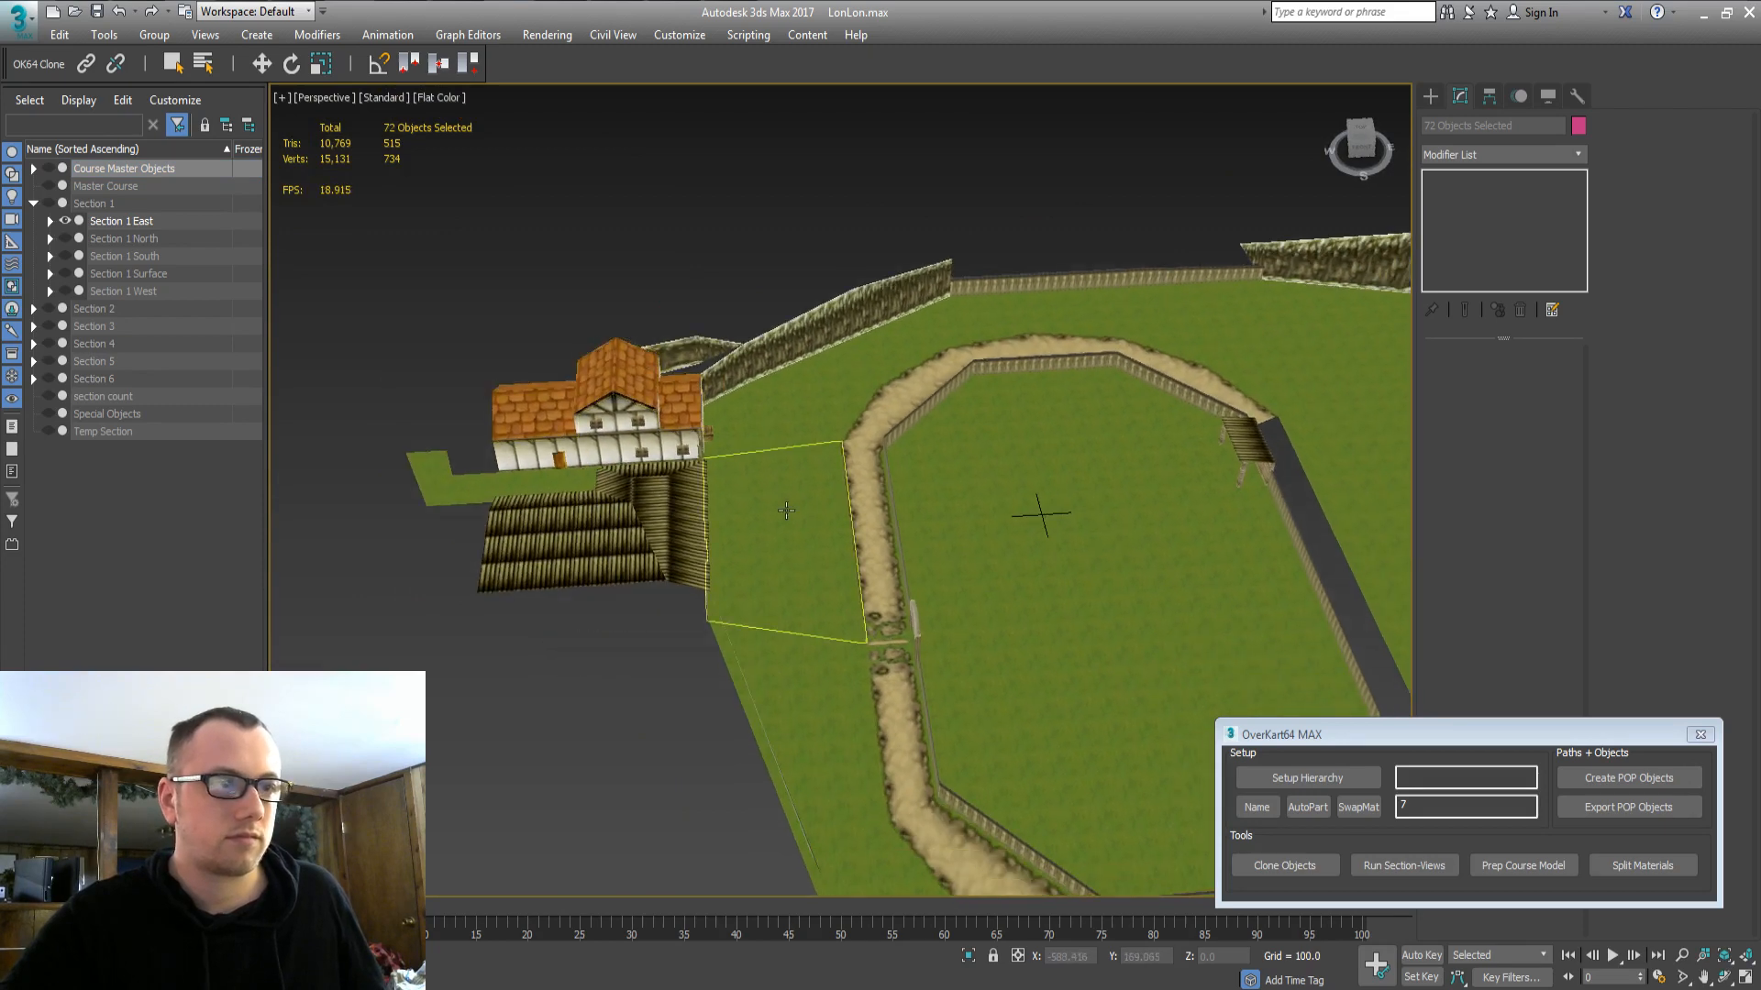
Select Section 1 East, orbit and pan around the oval track, then hide it.
scroll(771, 454, down, 5)
middle_drag(770, 454, 275, 278)
click(127, 222)
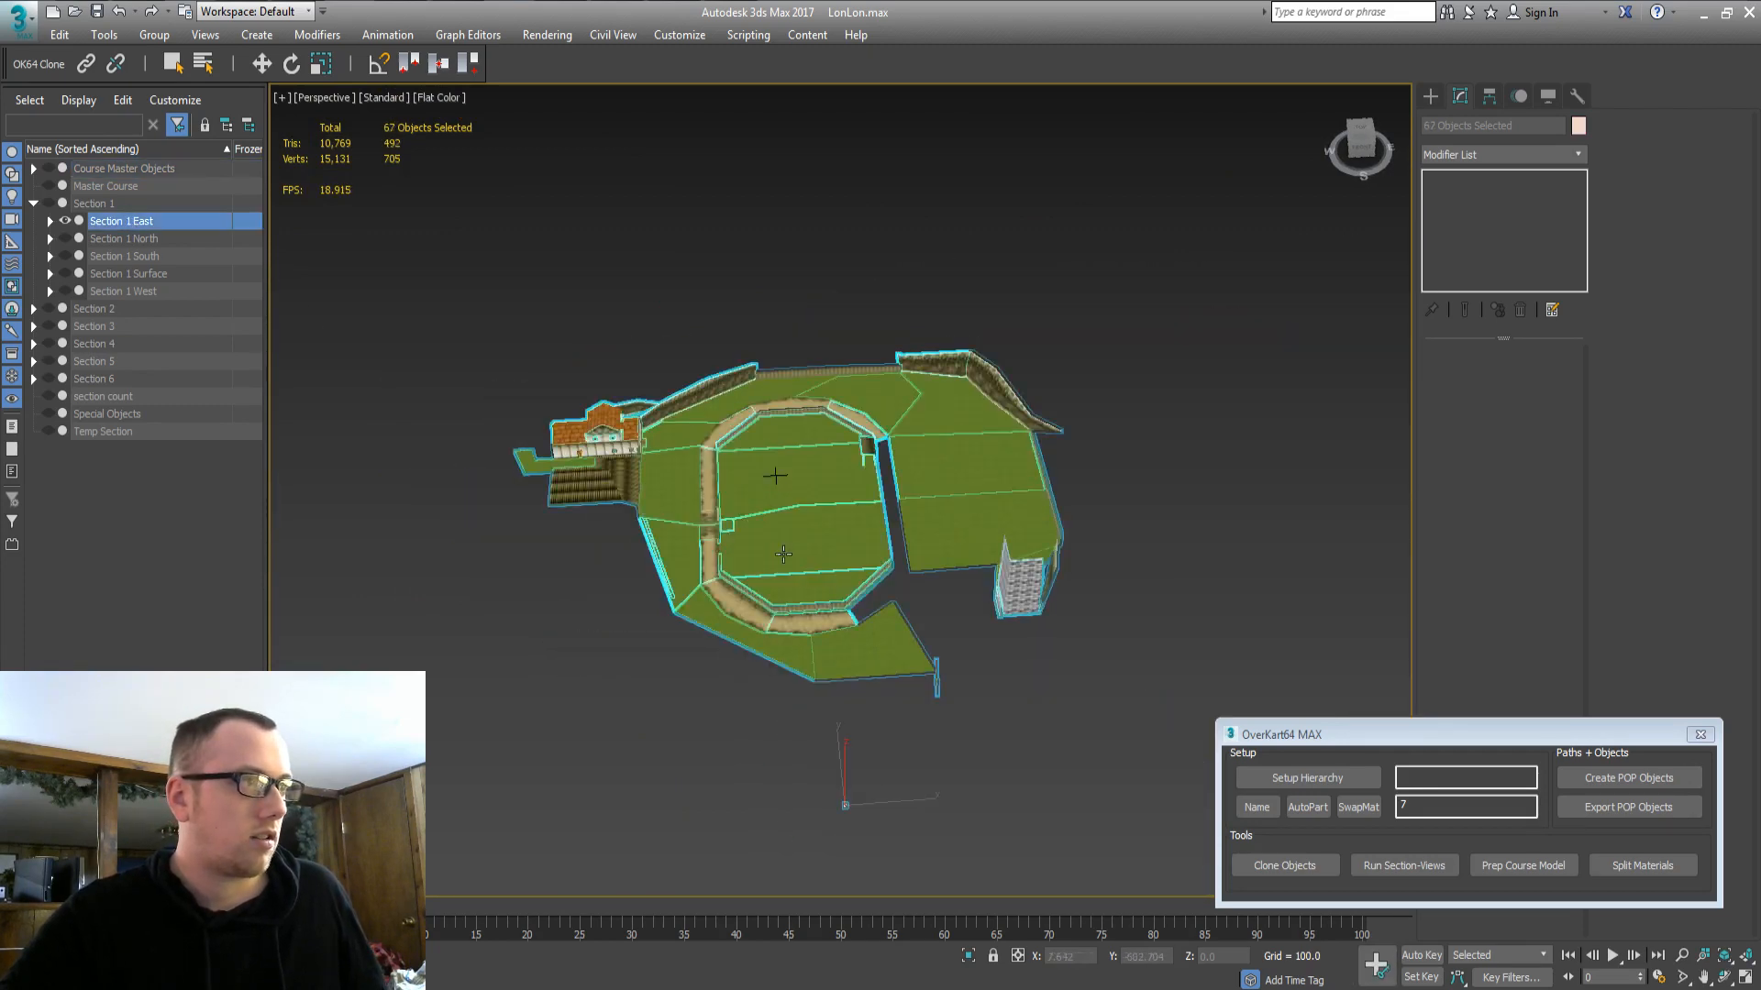
scroll(807, 532, up, 10)
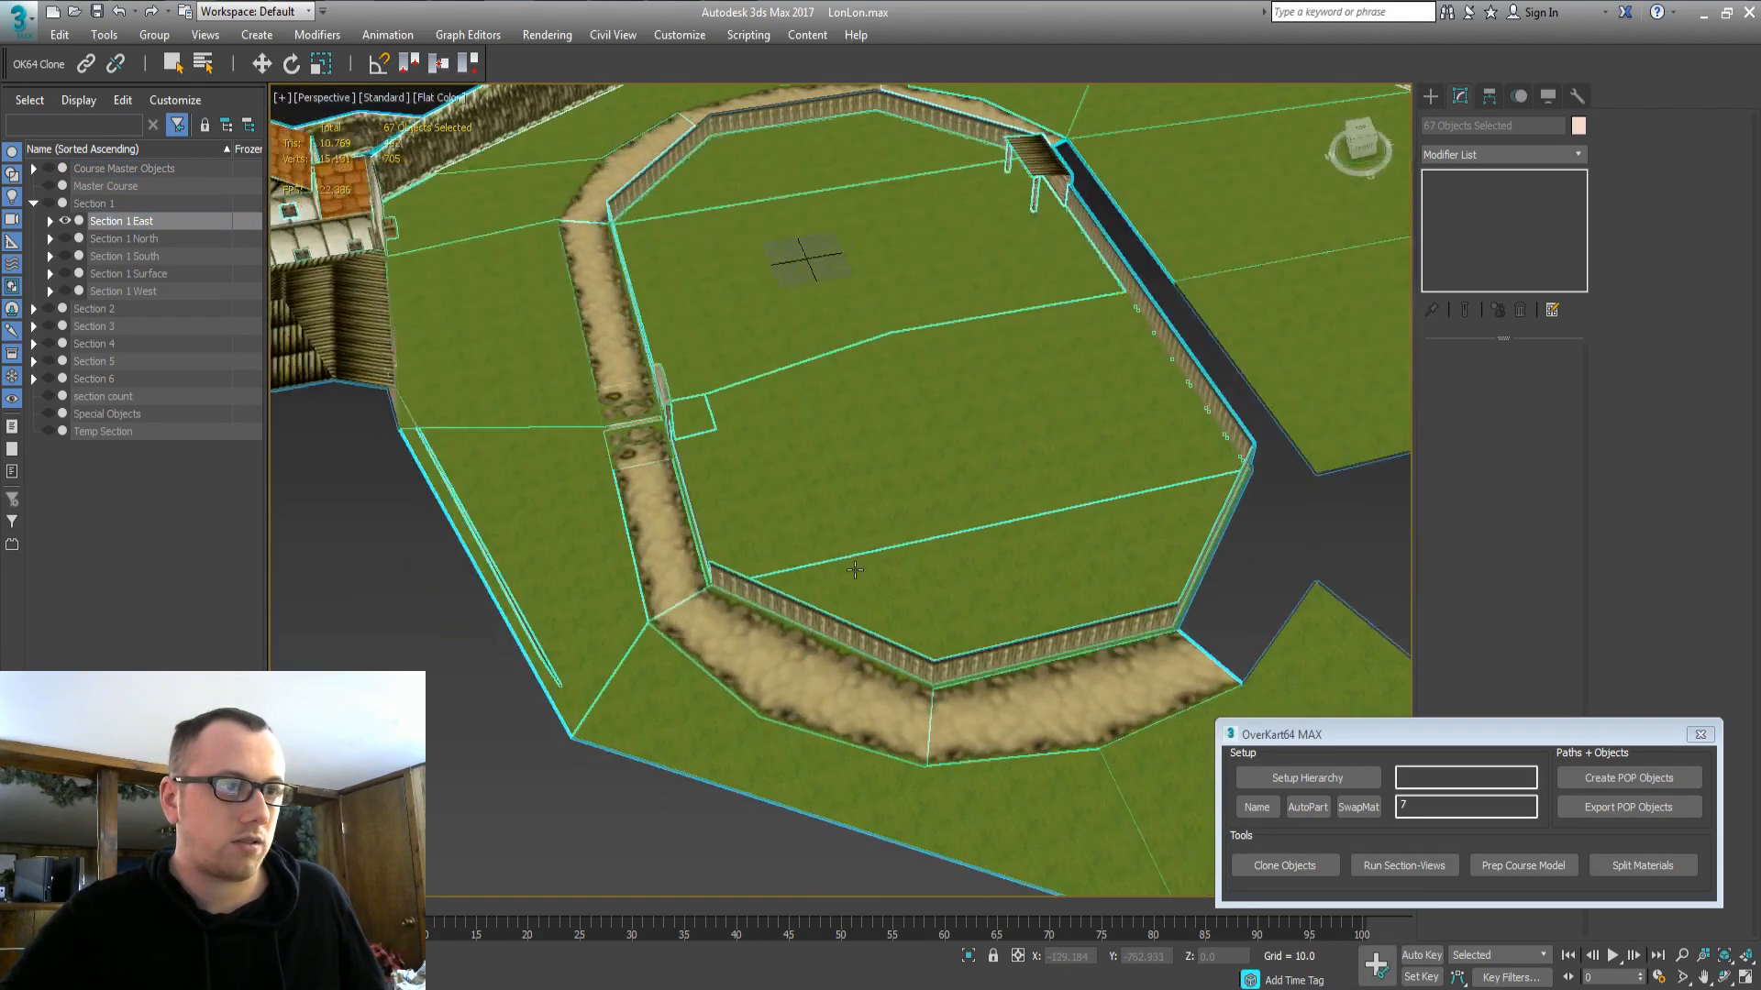
alt+middle_drag(855, 570, 746, 584)
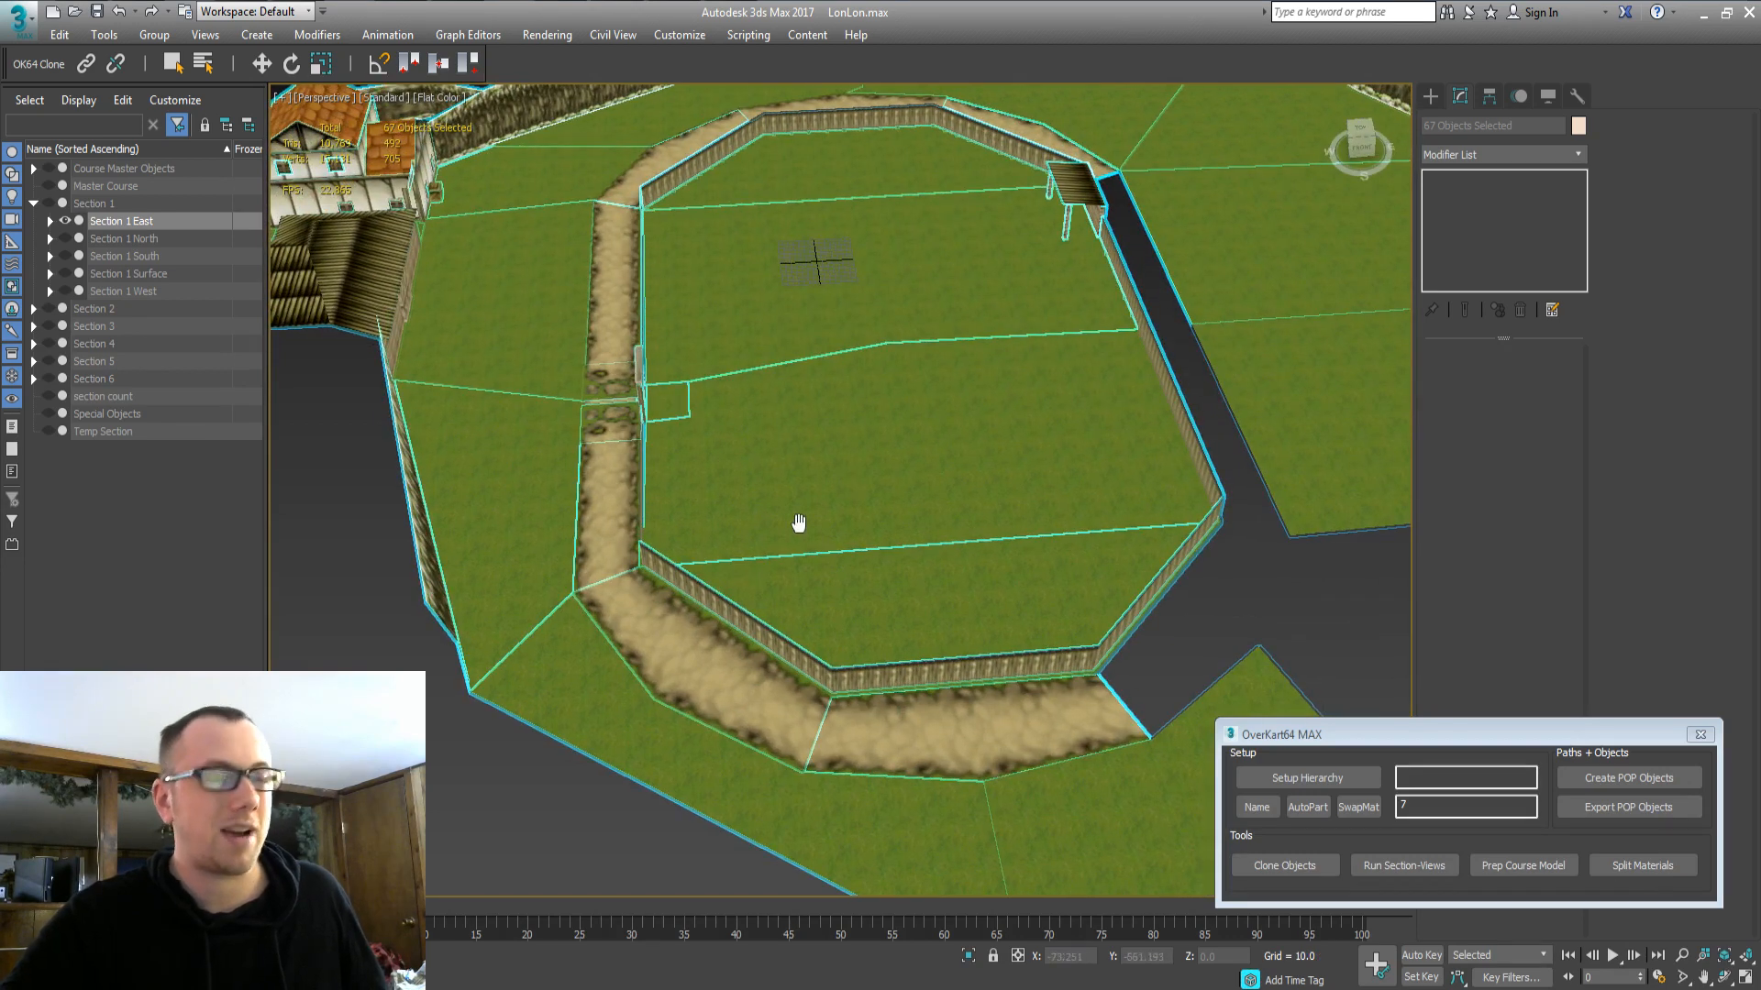
middle_drag(797, 523, 733, 583)
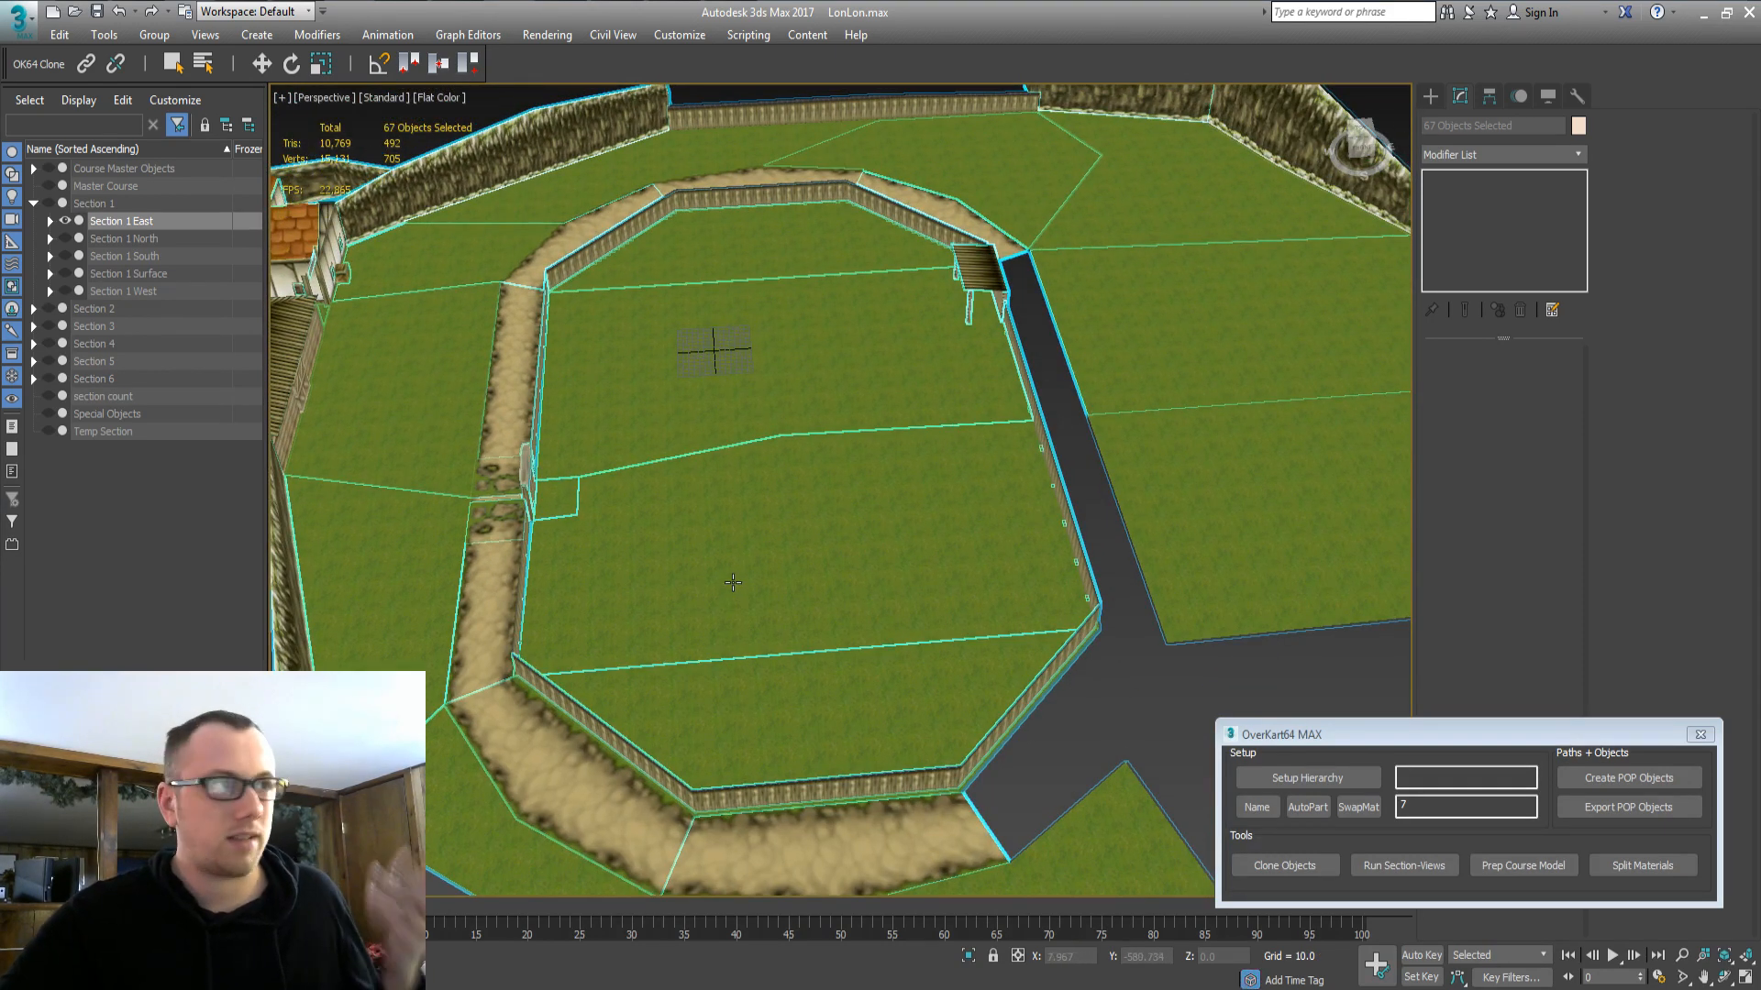
scroll(851, 612, down, 5)
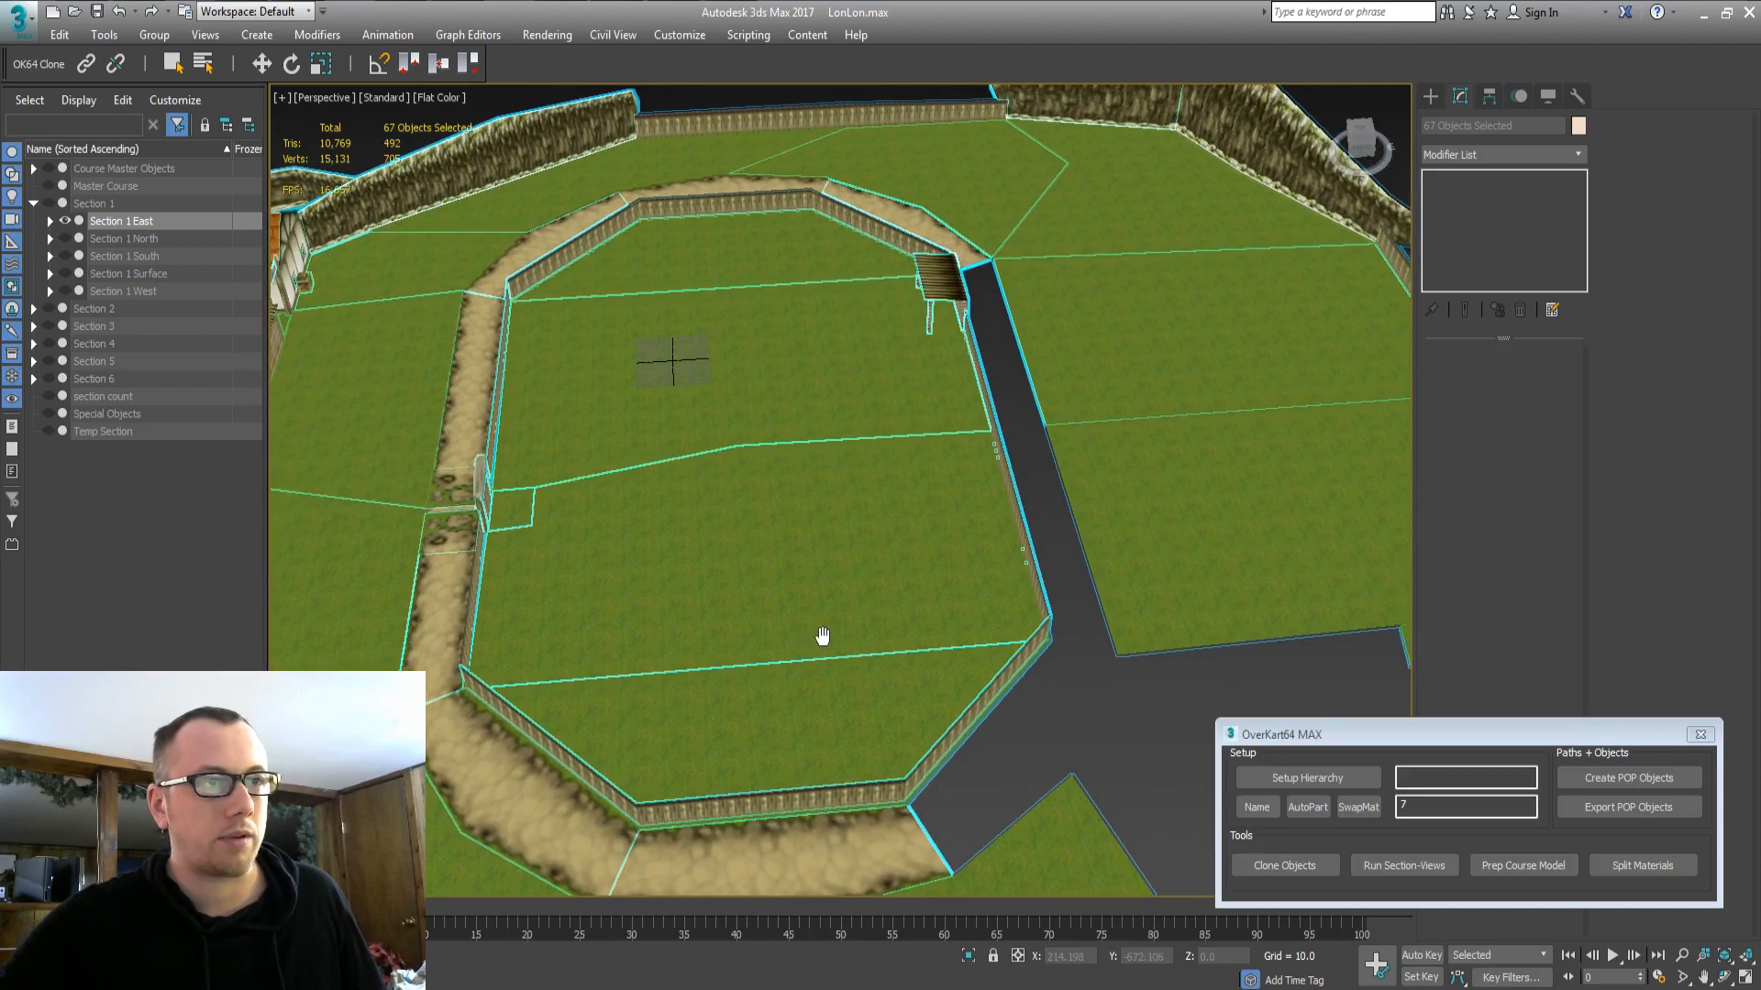
alt+middle_drag(870, 582, 1038, 570)
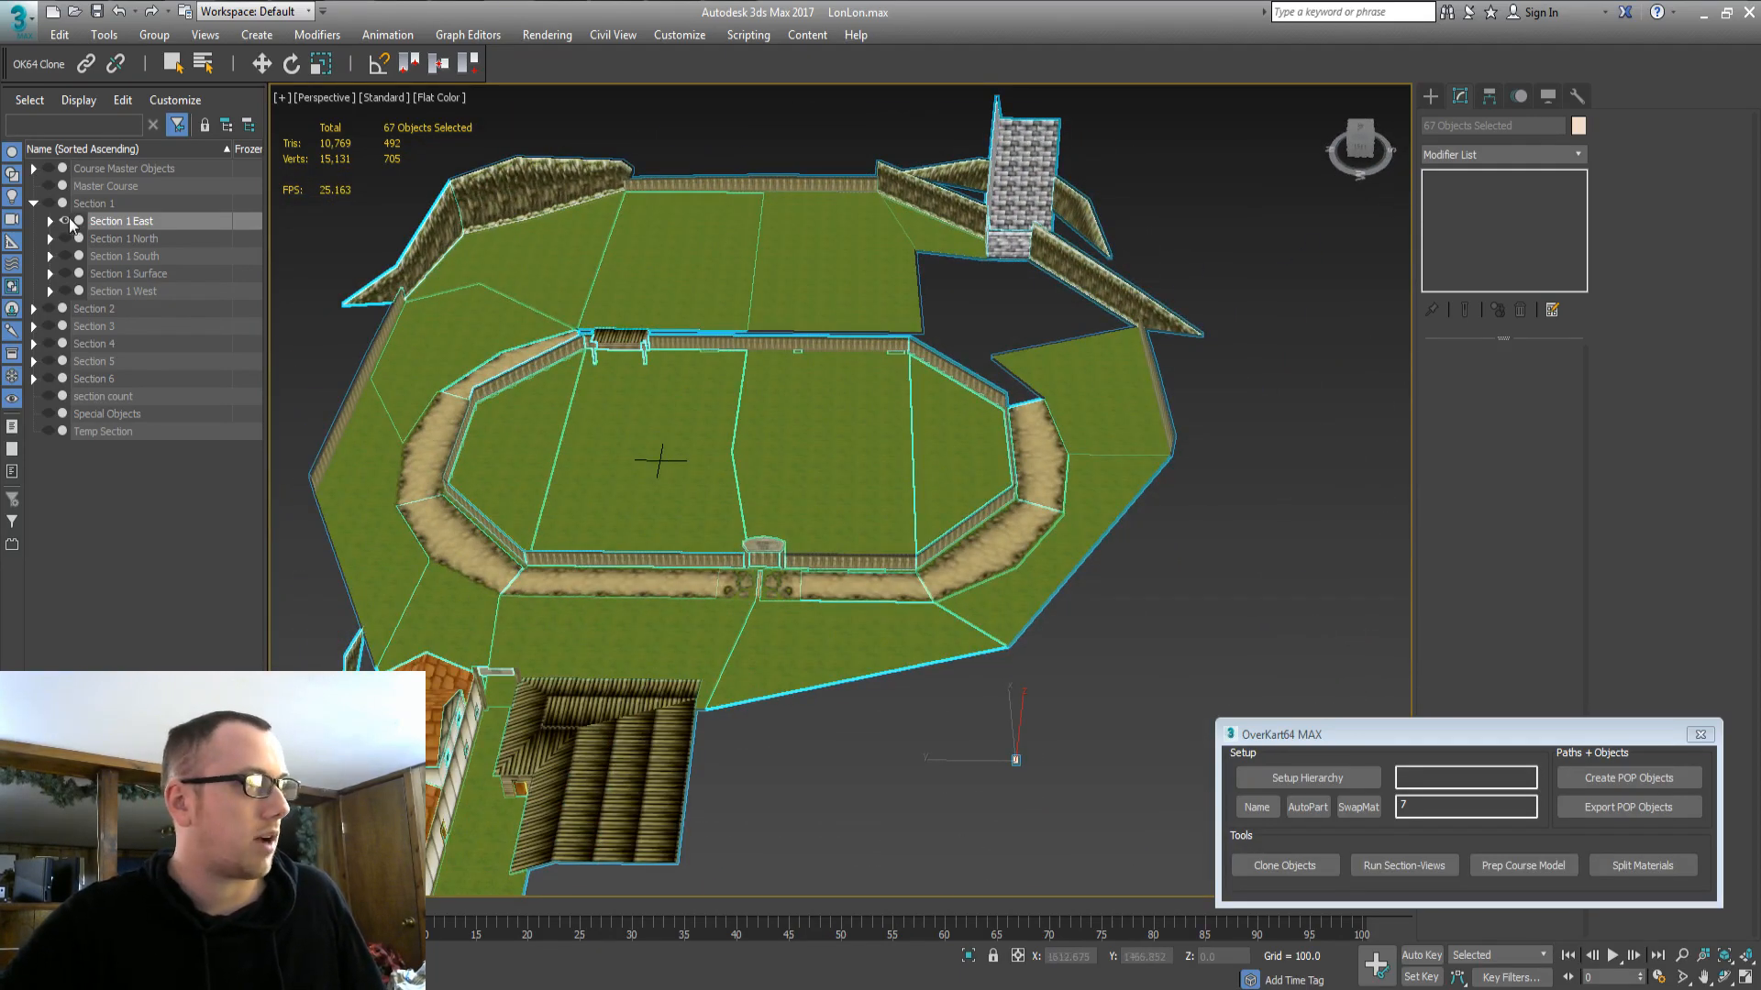
click(70, 221)
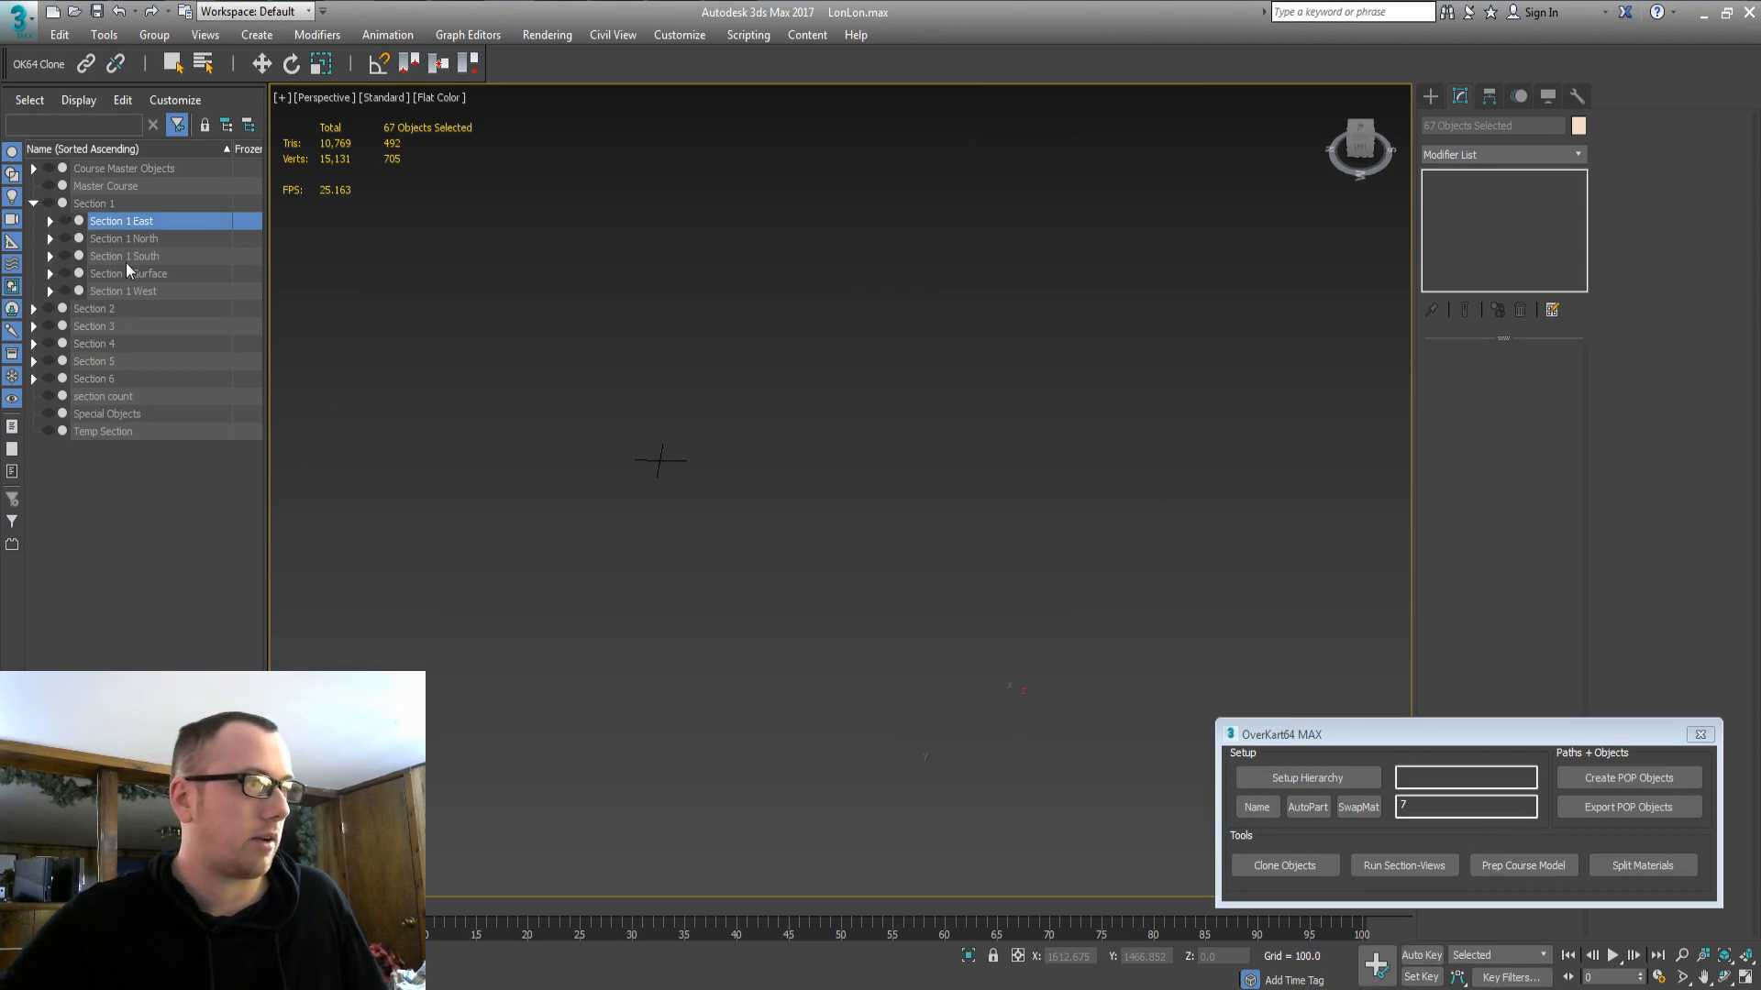
click(115, 258)
Unhide Section 1 South and delete its grass strip 1_part7.
click(66, 256)
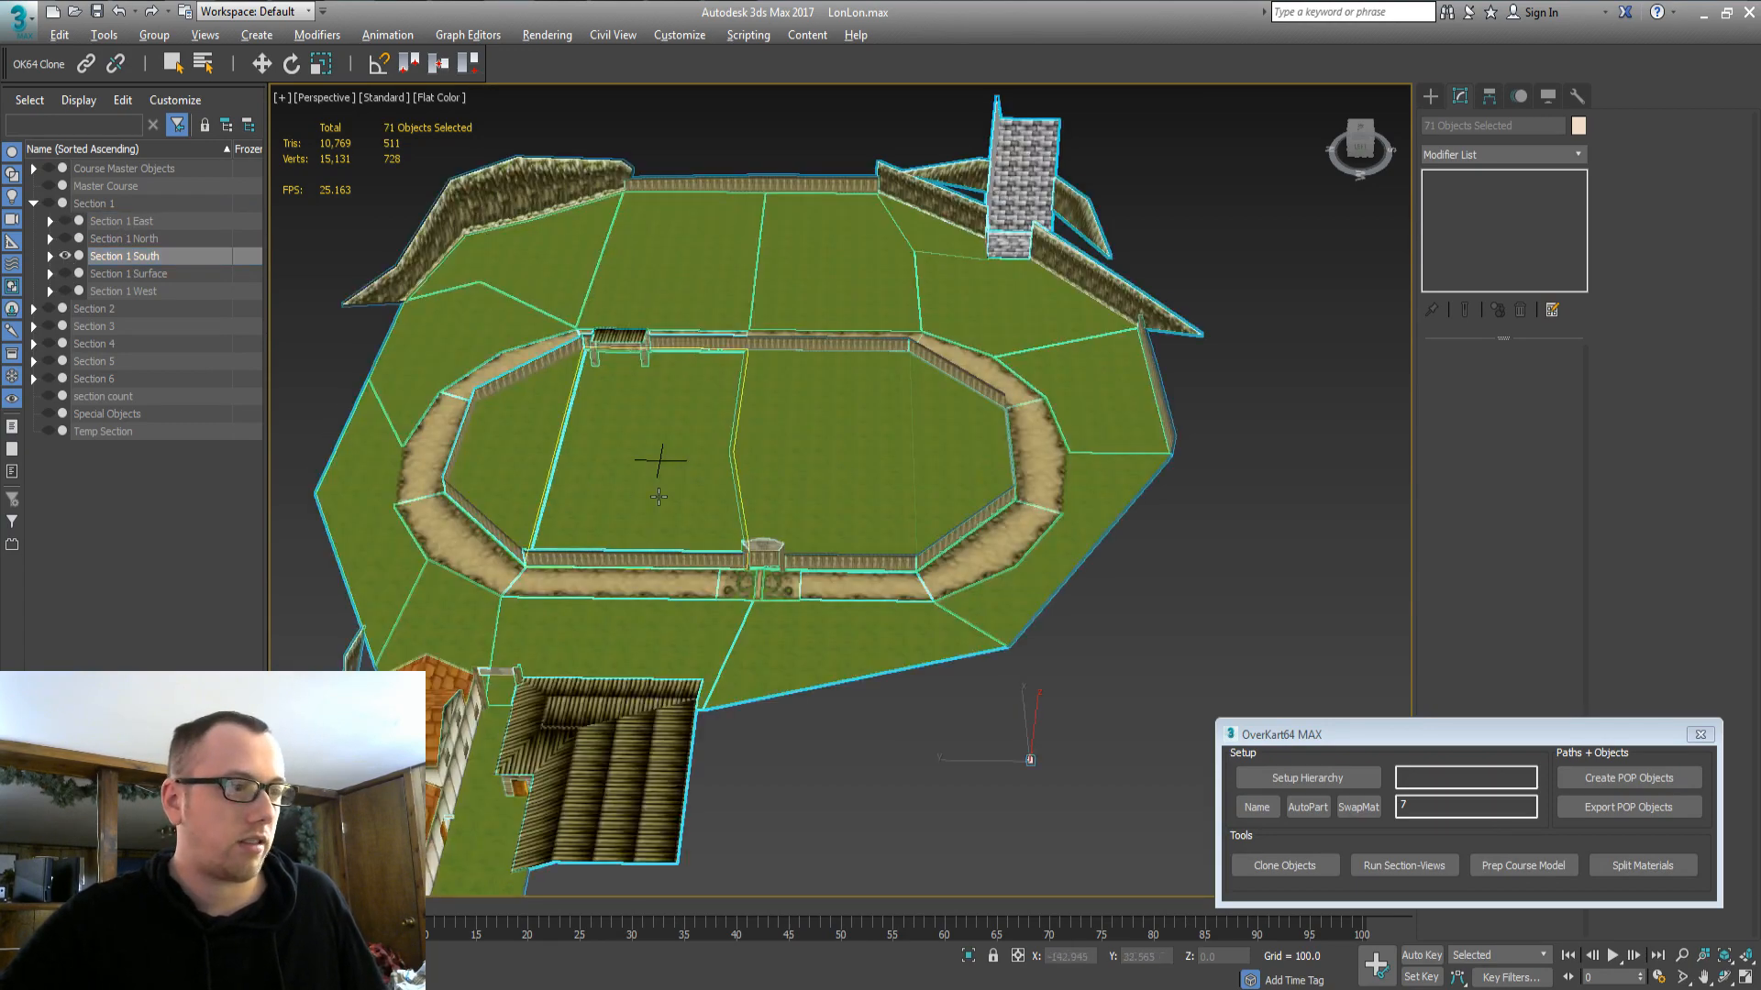
alt+middle_drag(777, 477, 581, 343)
click(407, 377)
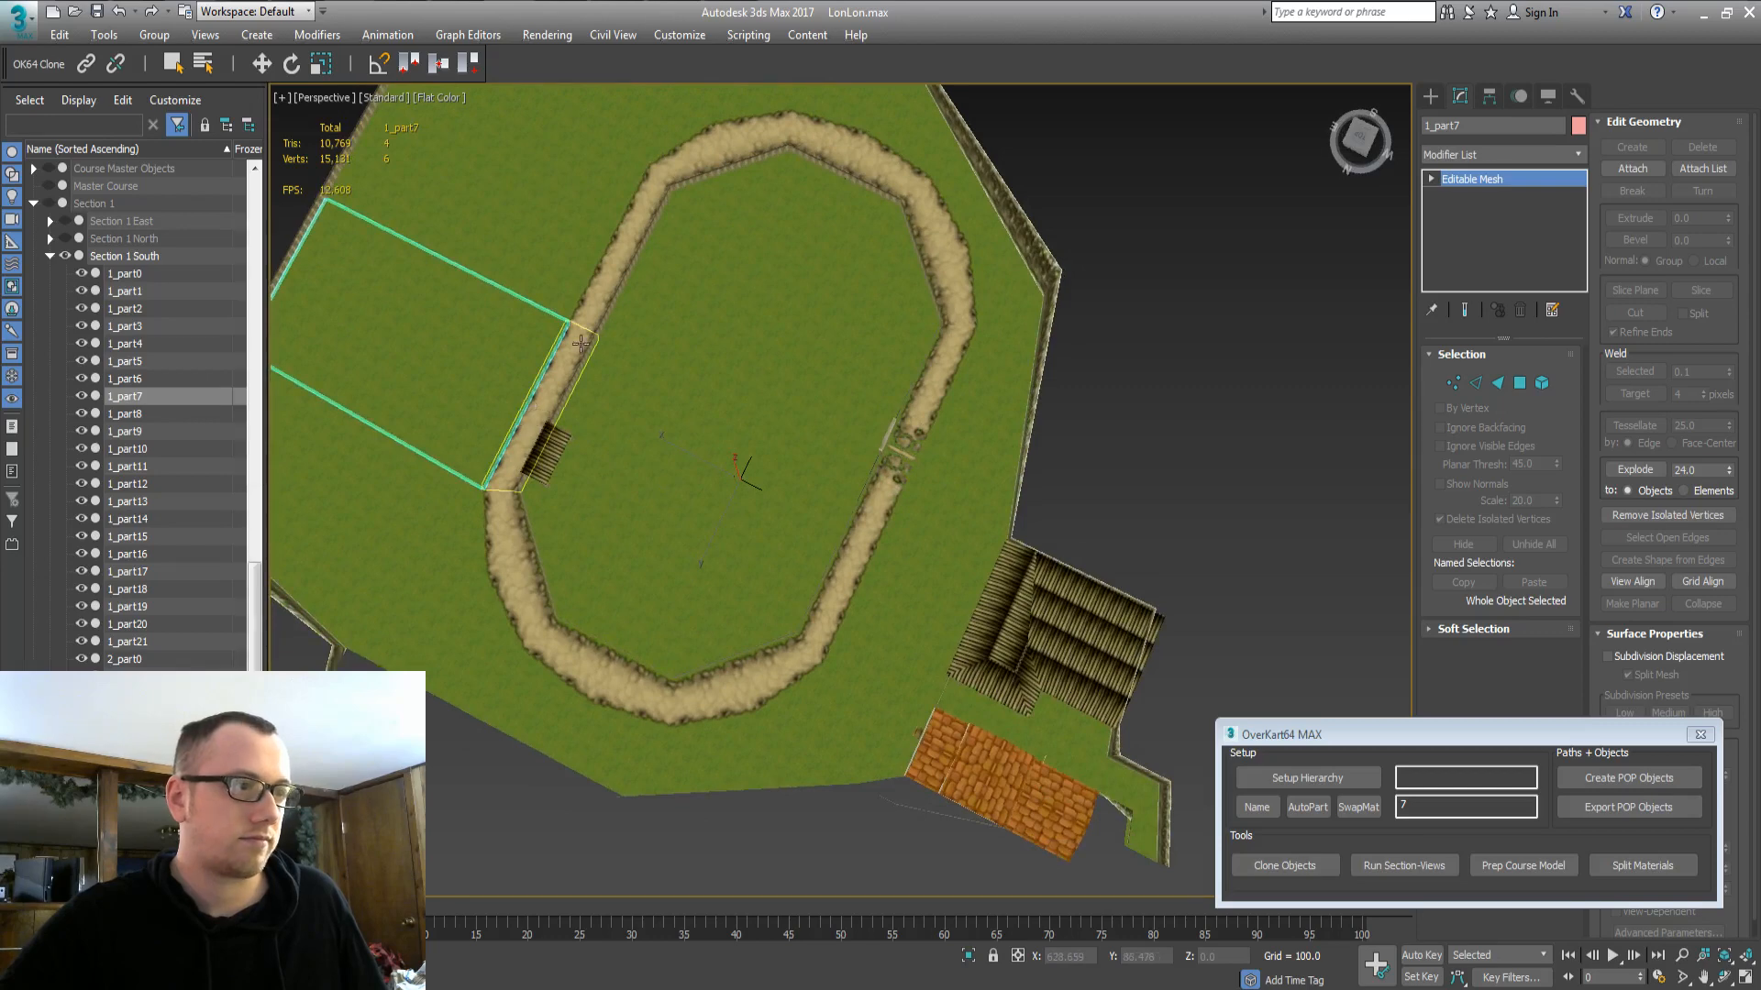
key(Delete)
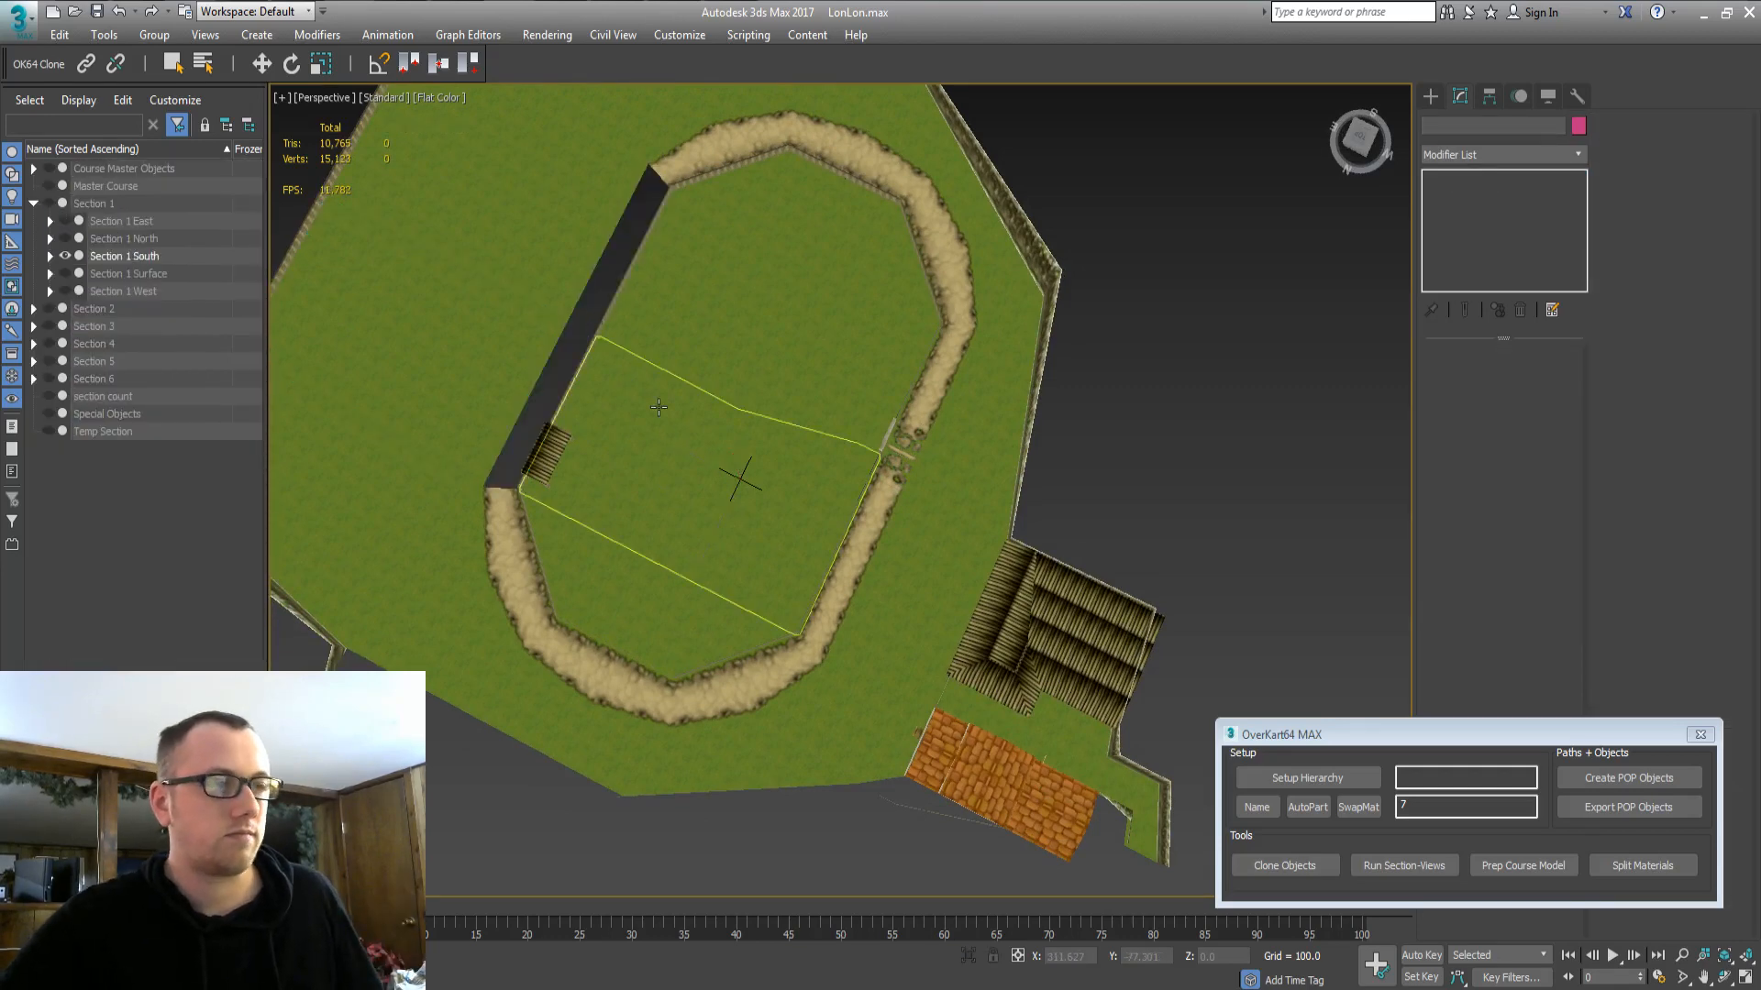
key(ctrl+a)
Delete the upper grass quad 1_part8 near the stone tower.
alt+middle_drag(765, 457, 826, 387)
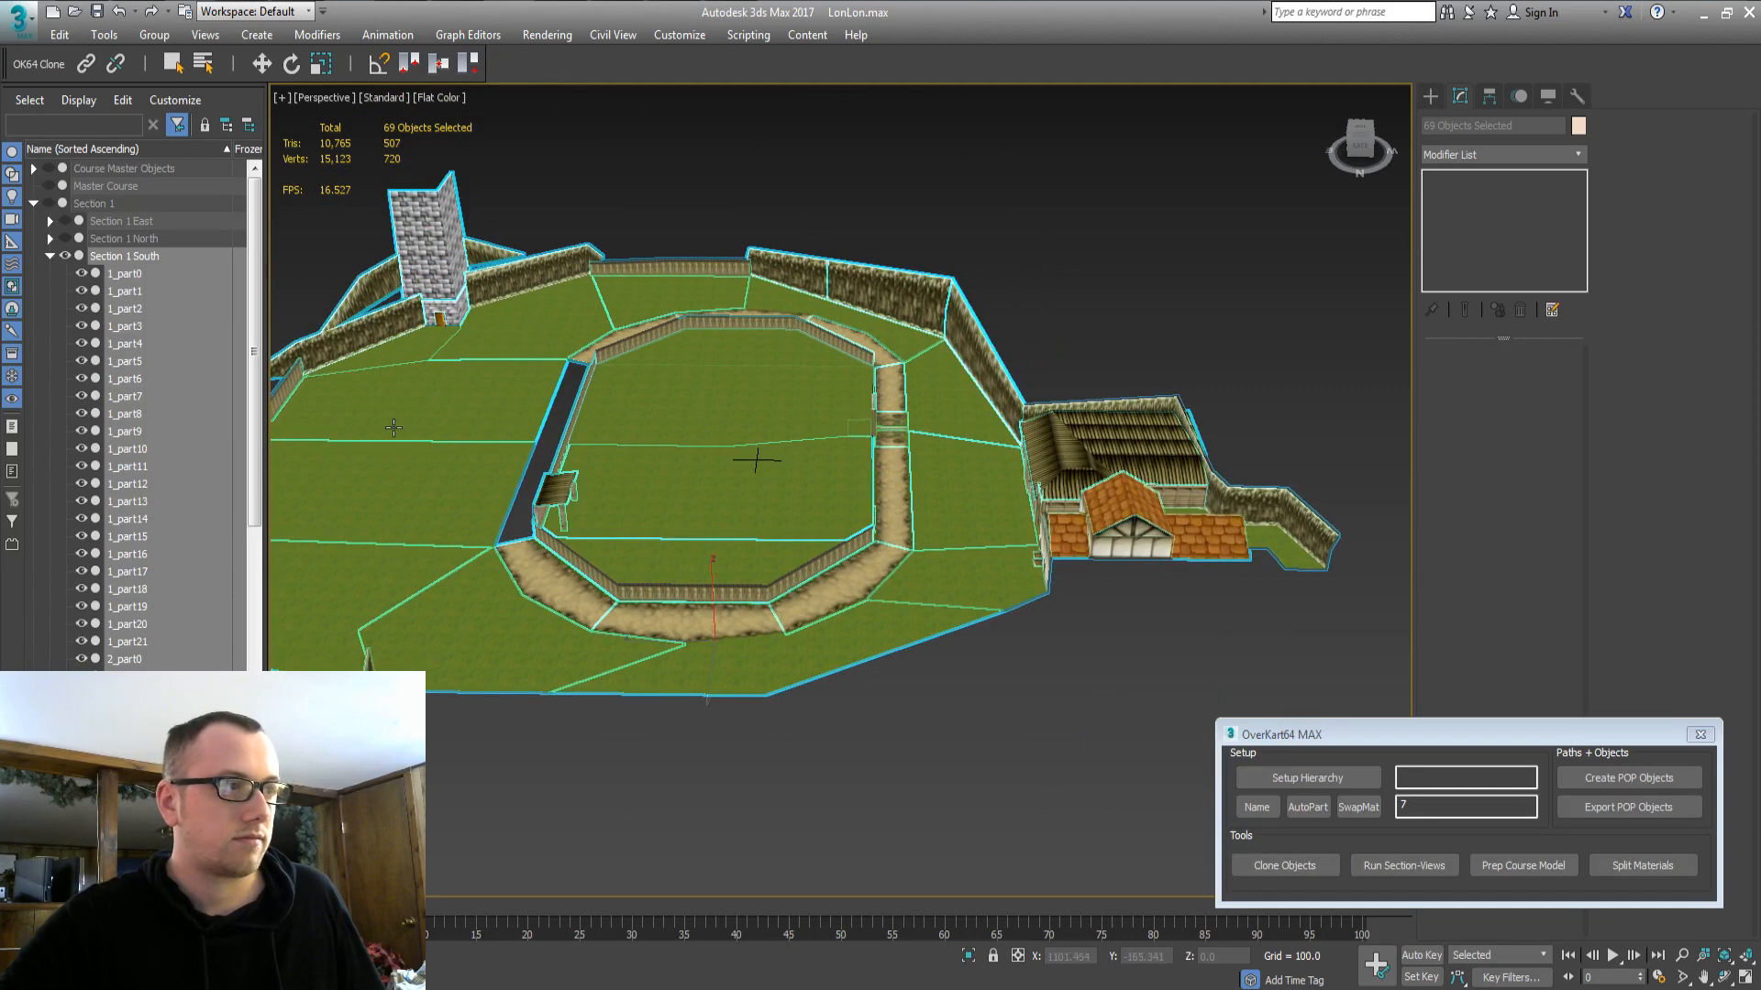
click(447, 414)
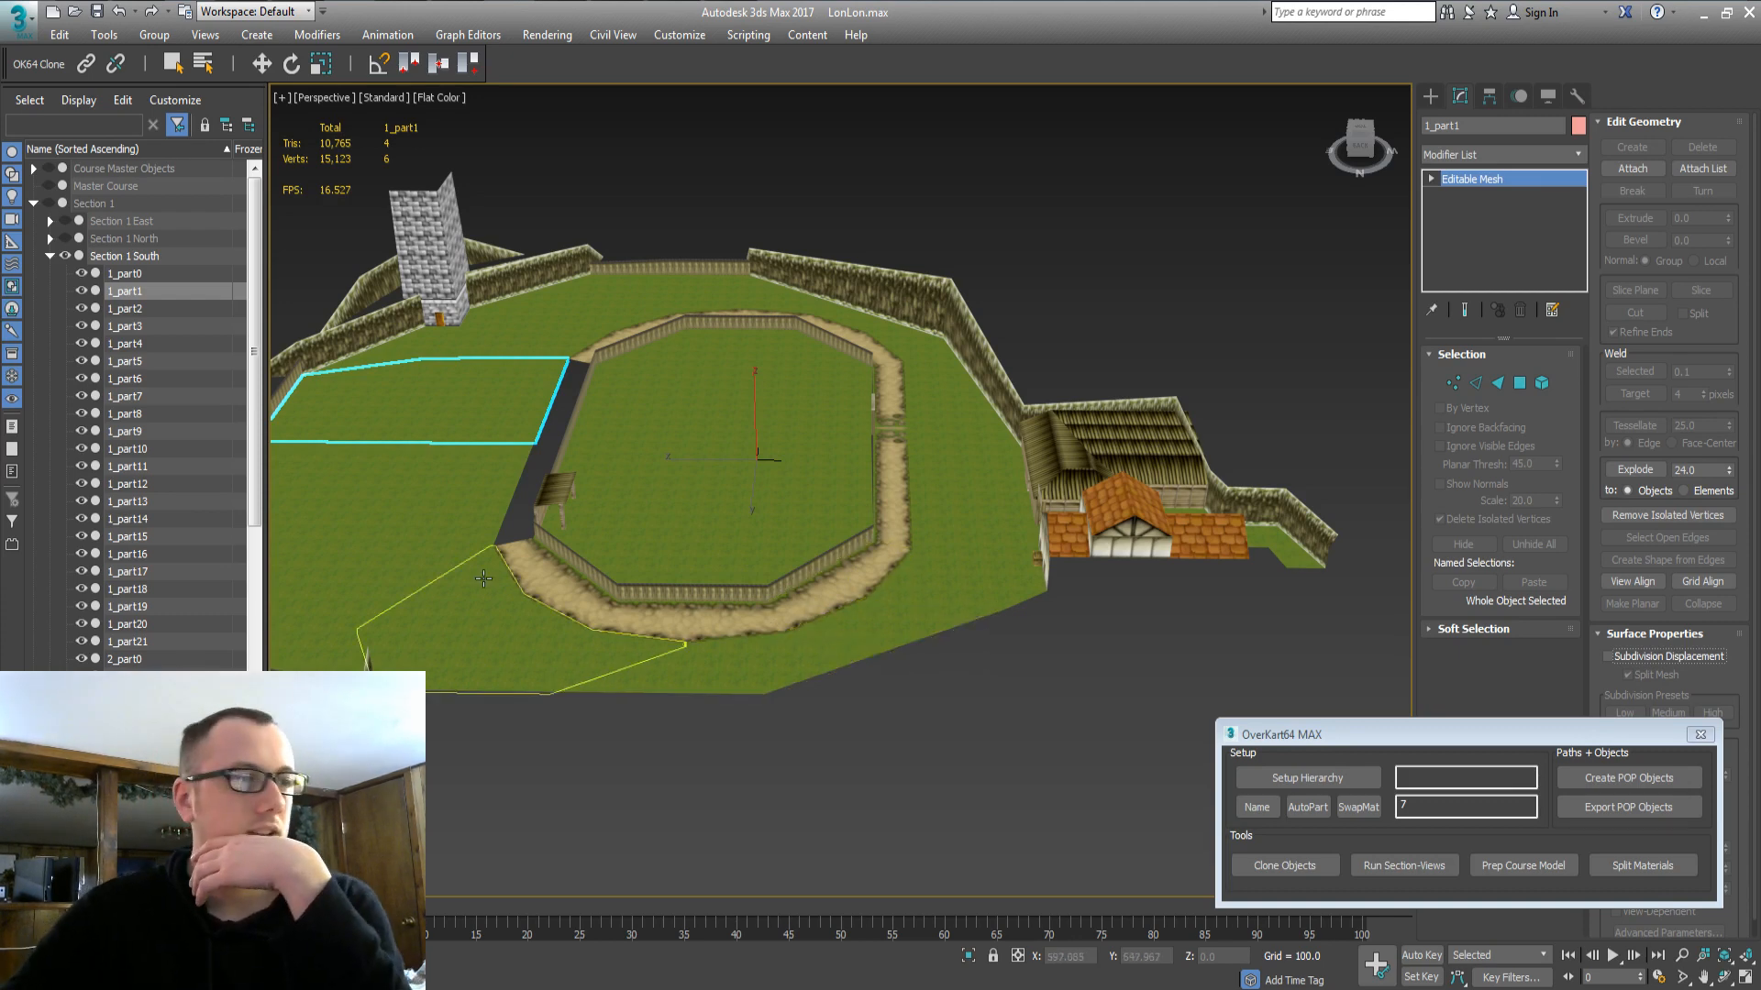
mouse_move(760, 649)
alt+middle_down()
mouse_move(766, 578)
mouse_move(770, 647)
alt+middle_up()
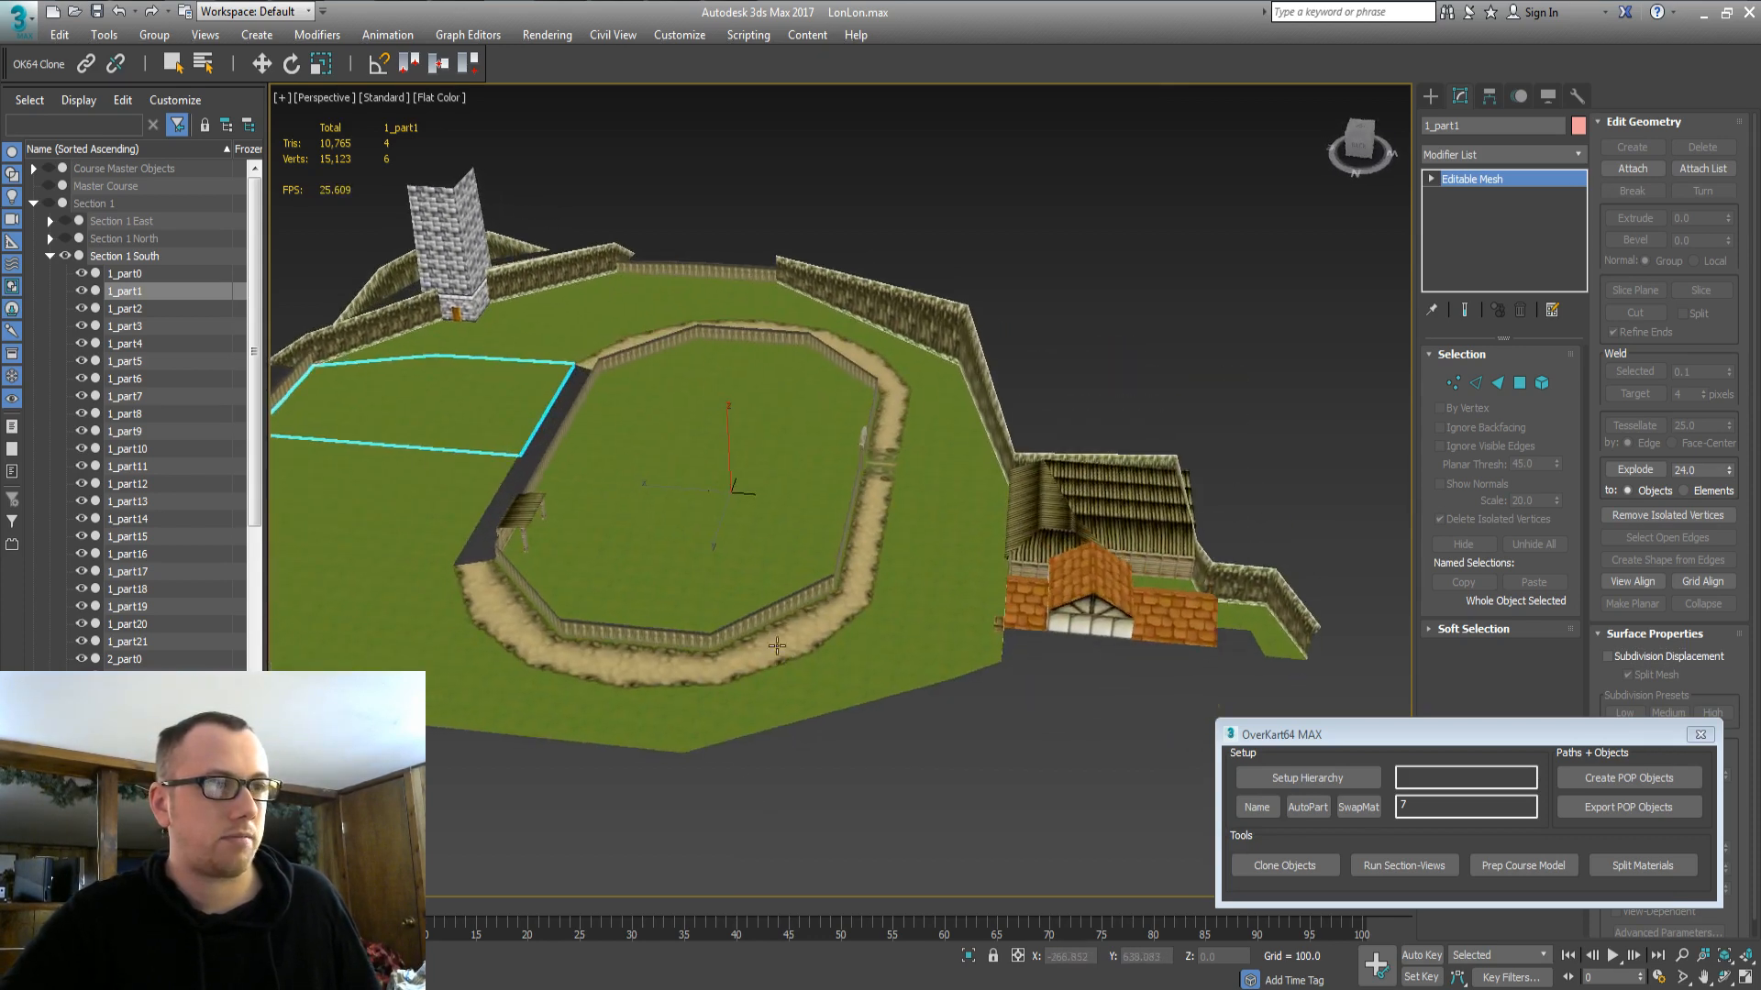
click(598, 340)
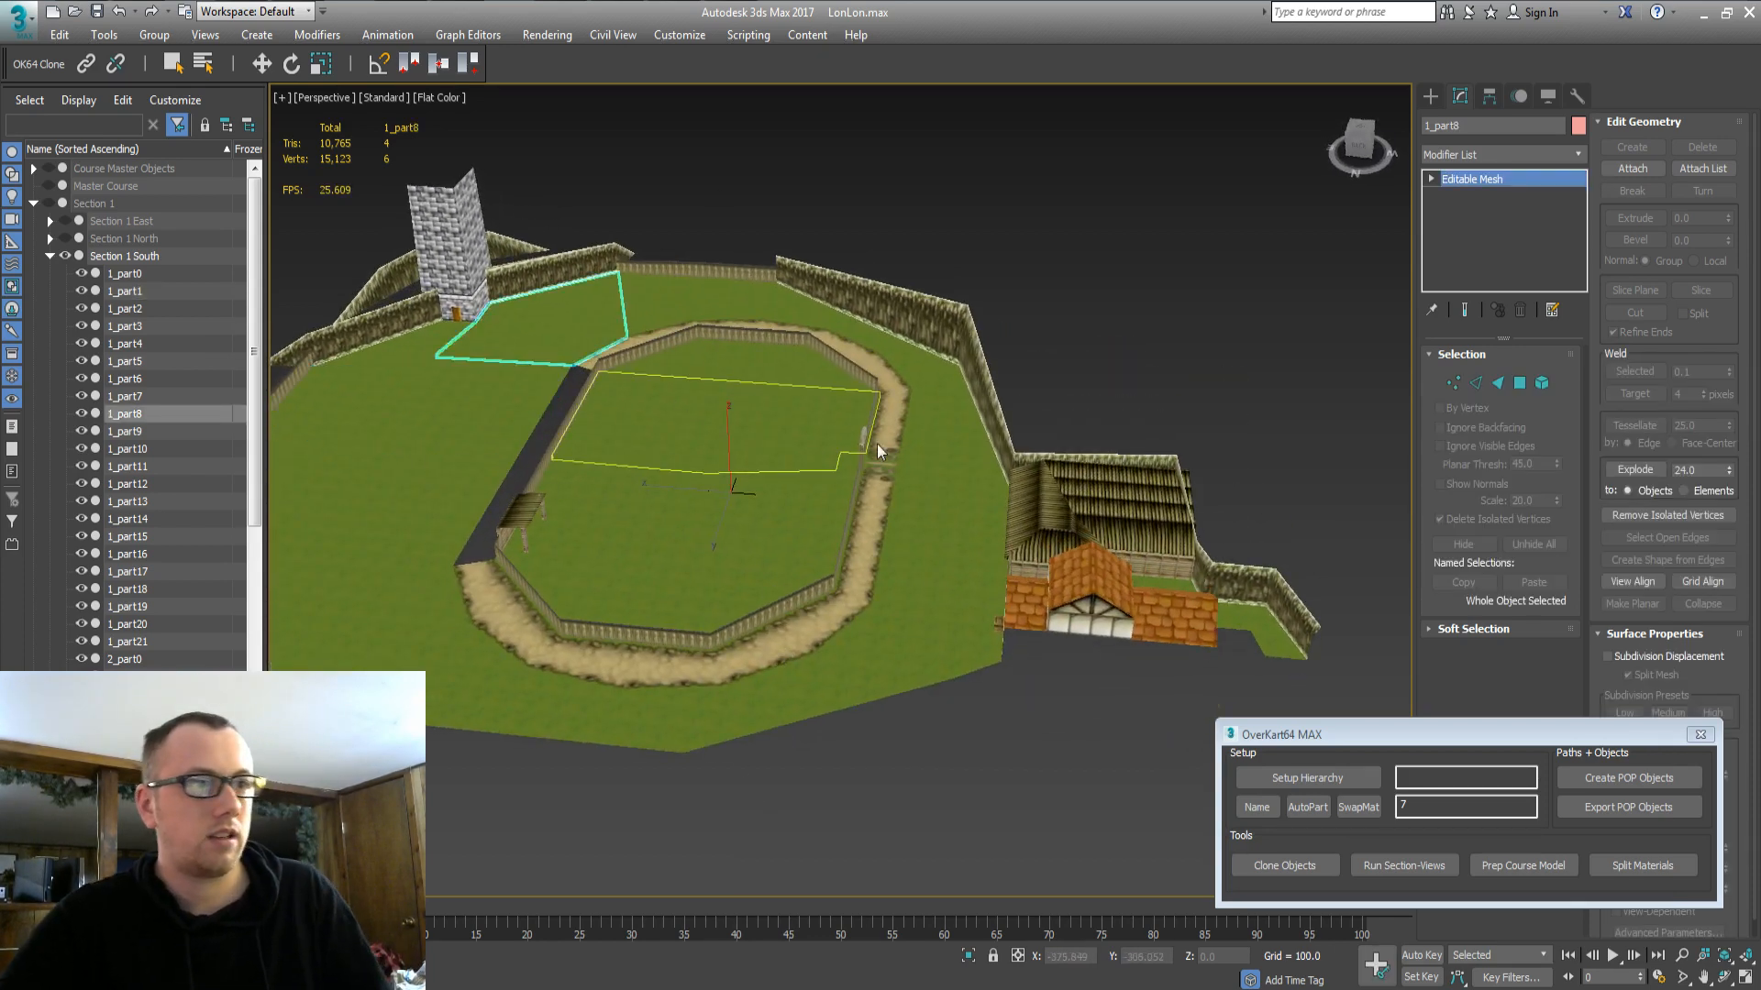
key(Delete)
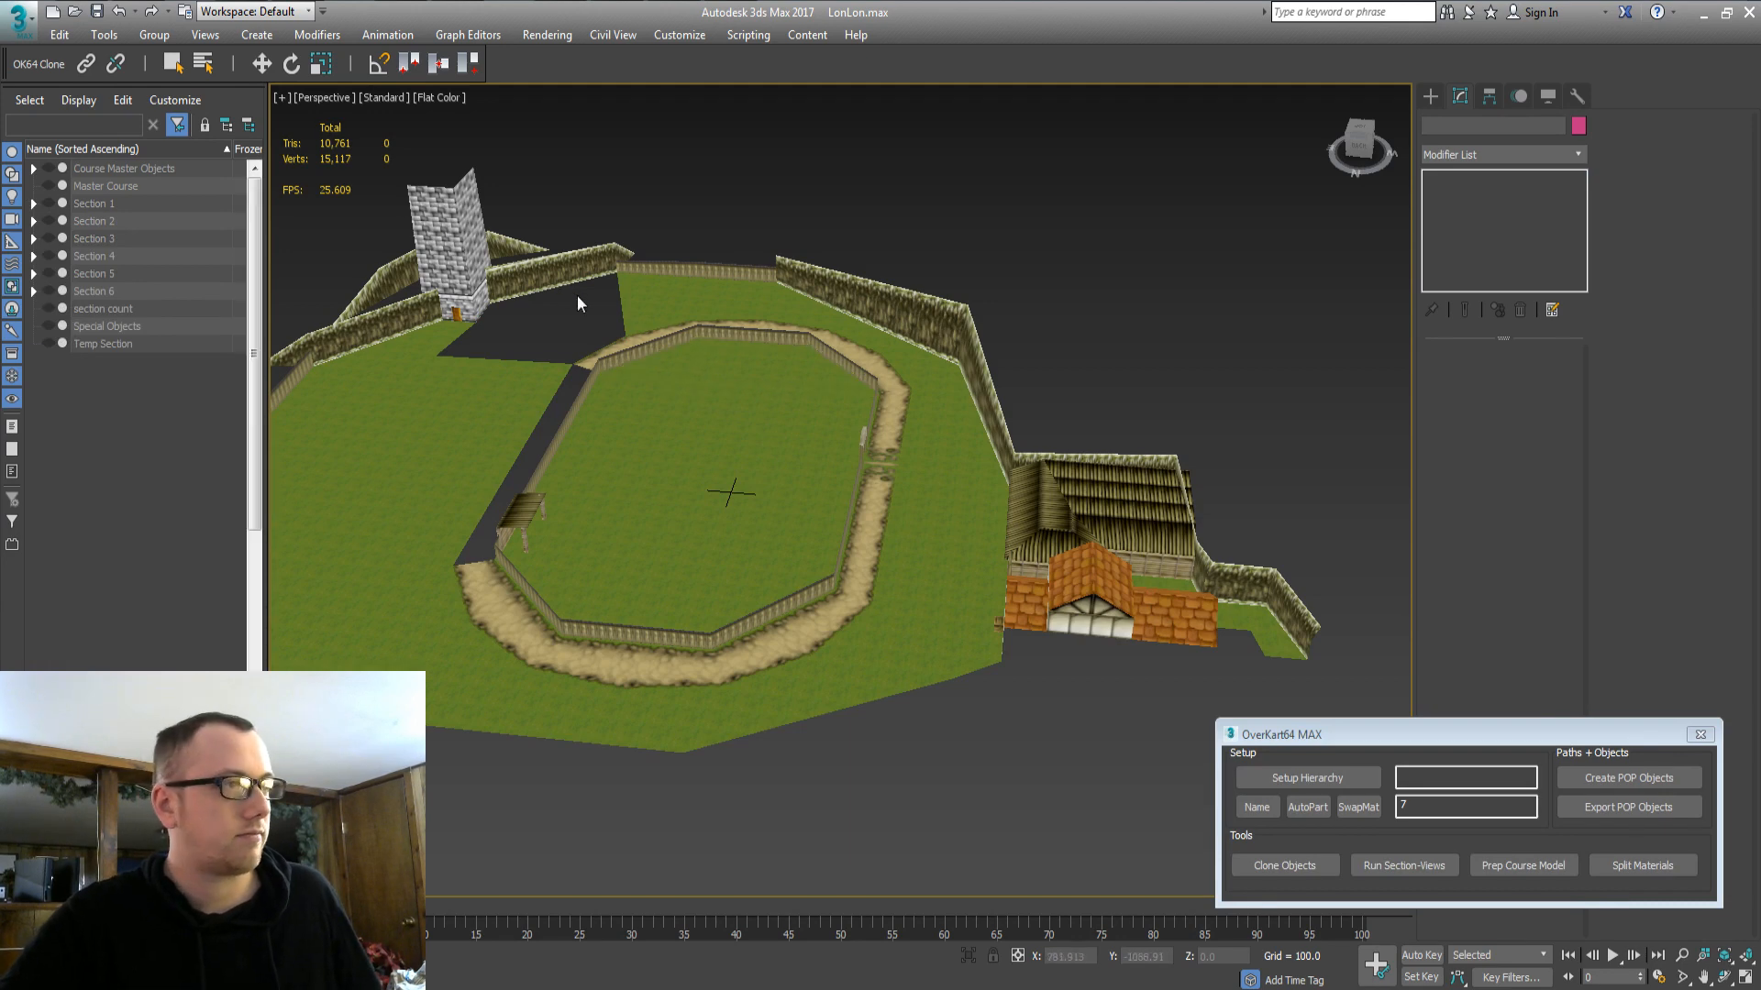
key(ctrl+a)
Hide Section 1 South, briefly show Section 1 West, then hide all of Section 1.
click(631, 195)
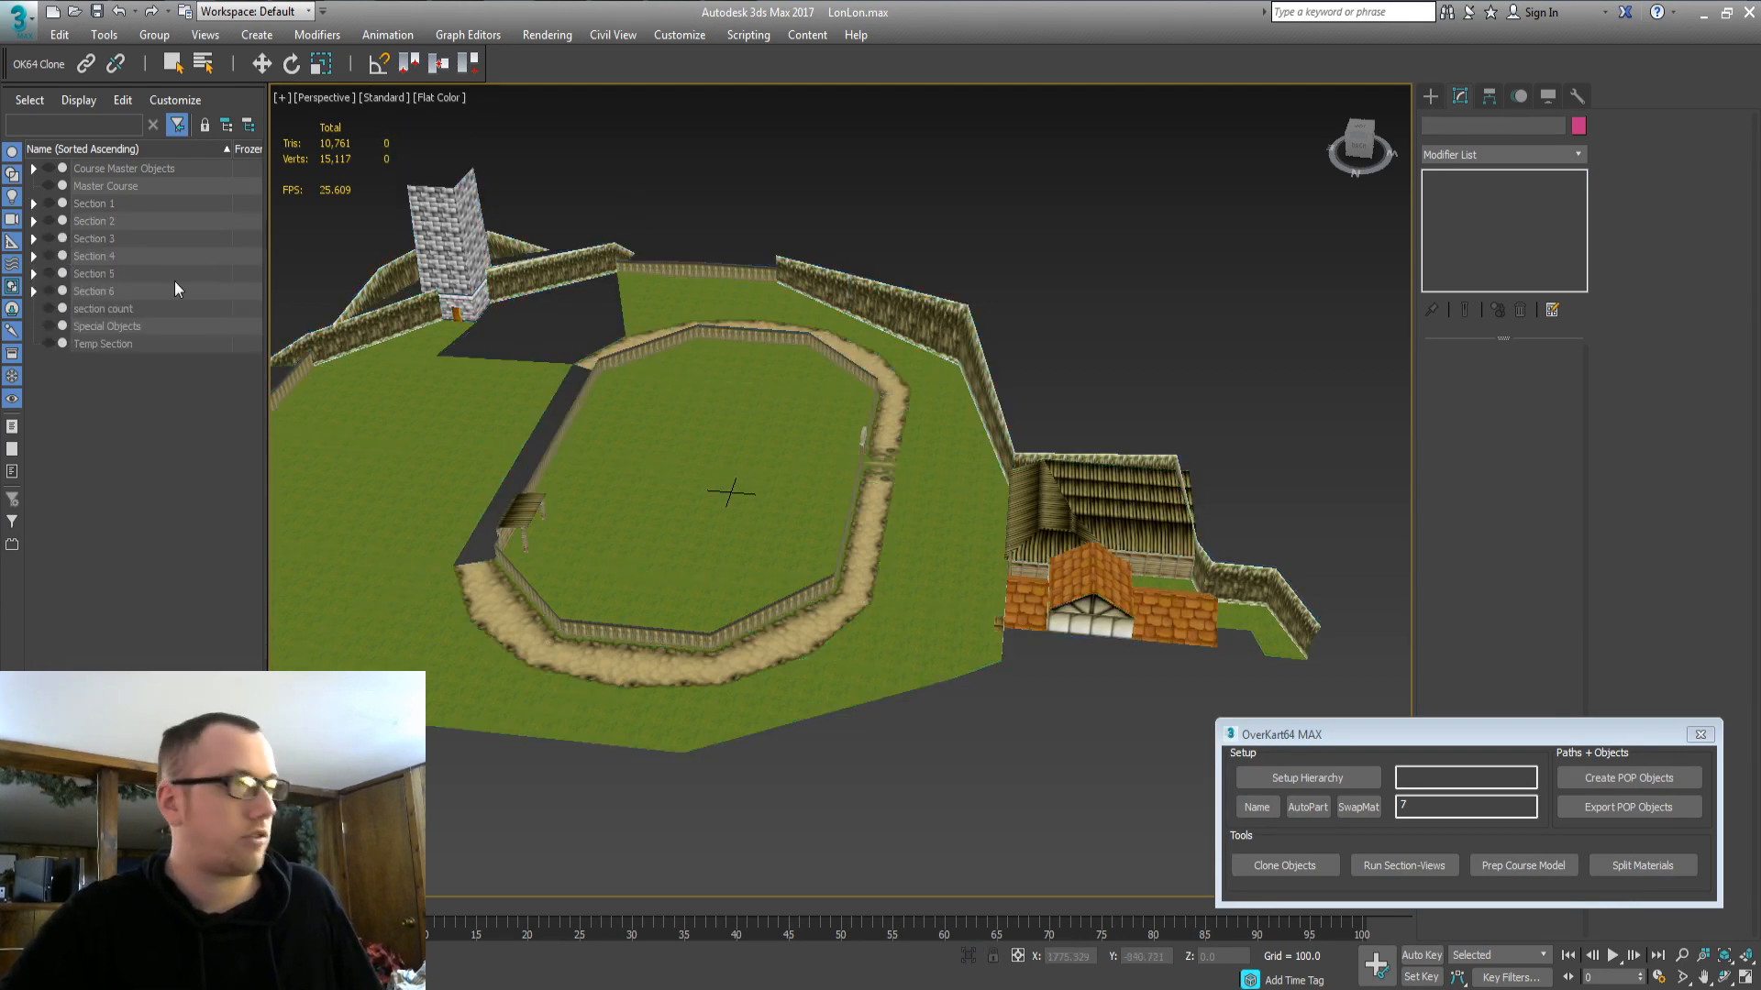
click(34, 205)
click(94, 258)
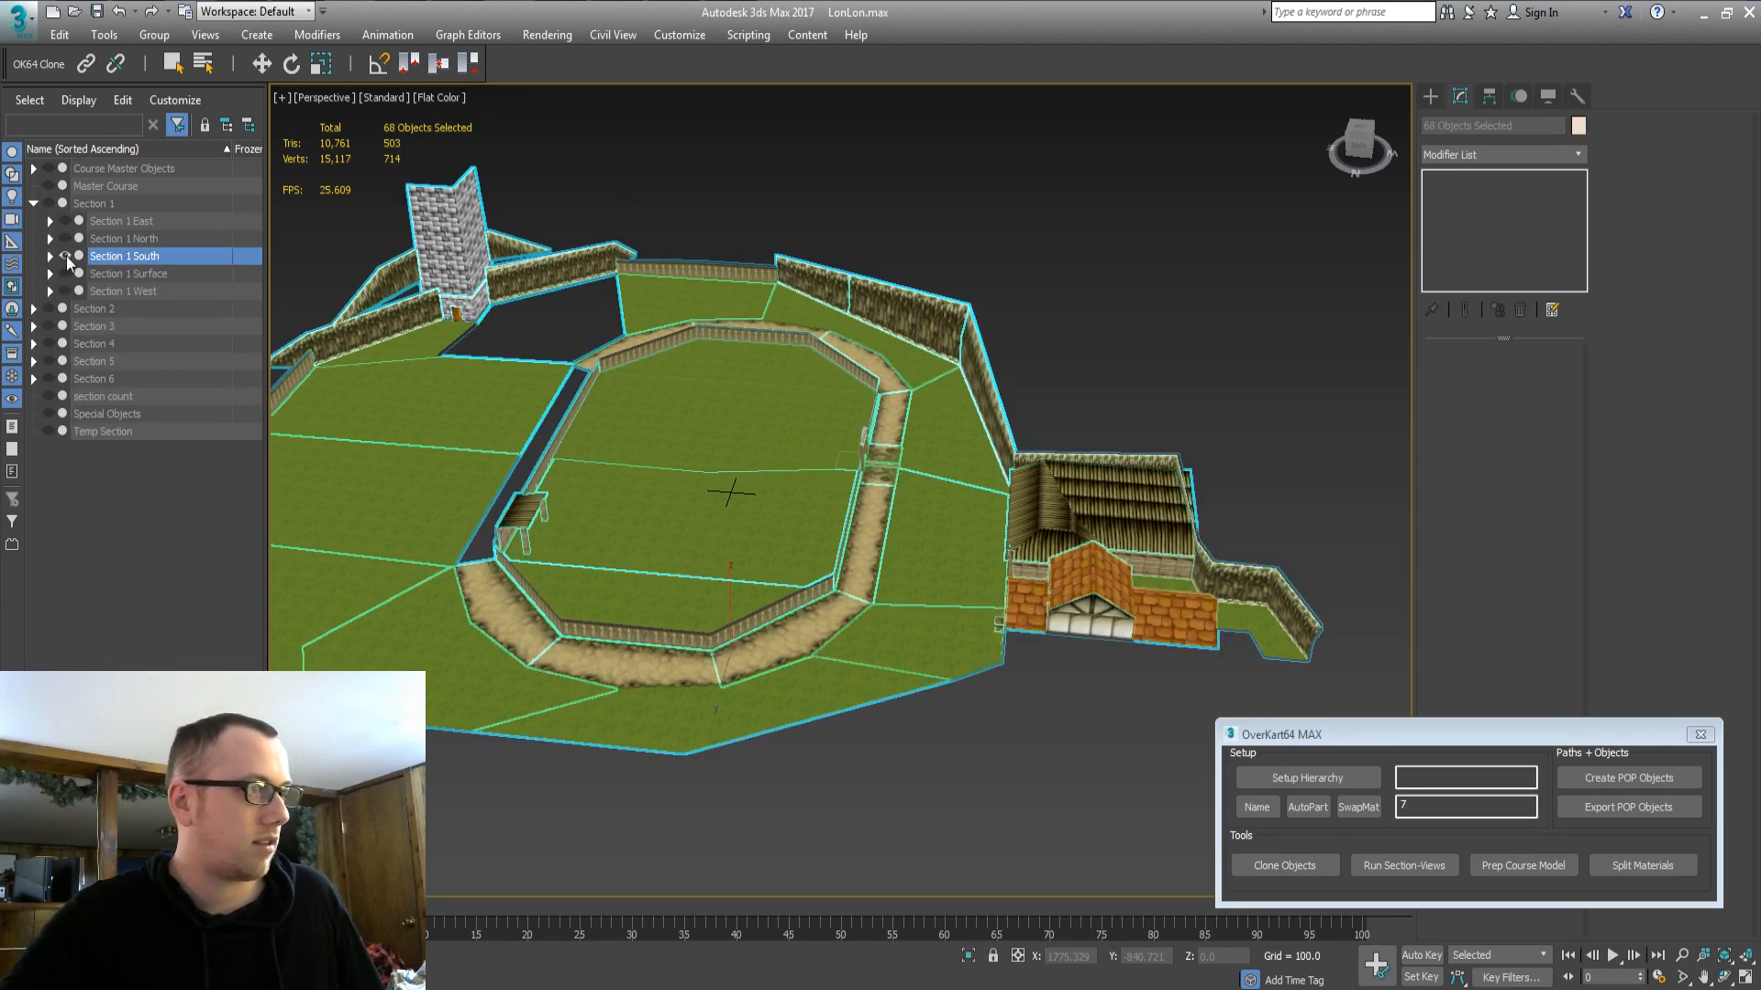
click(65, 256)
click(124, 292)
click(66, 291)
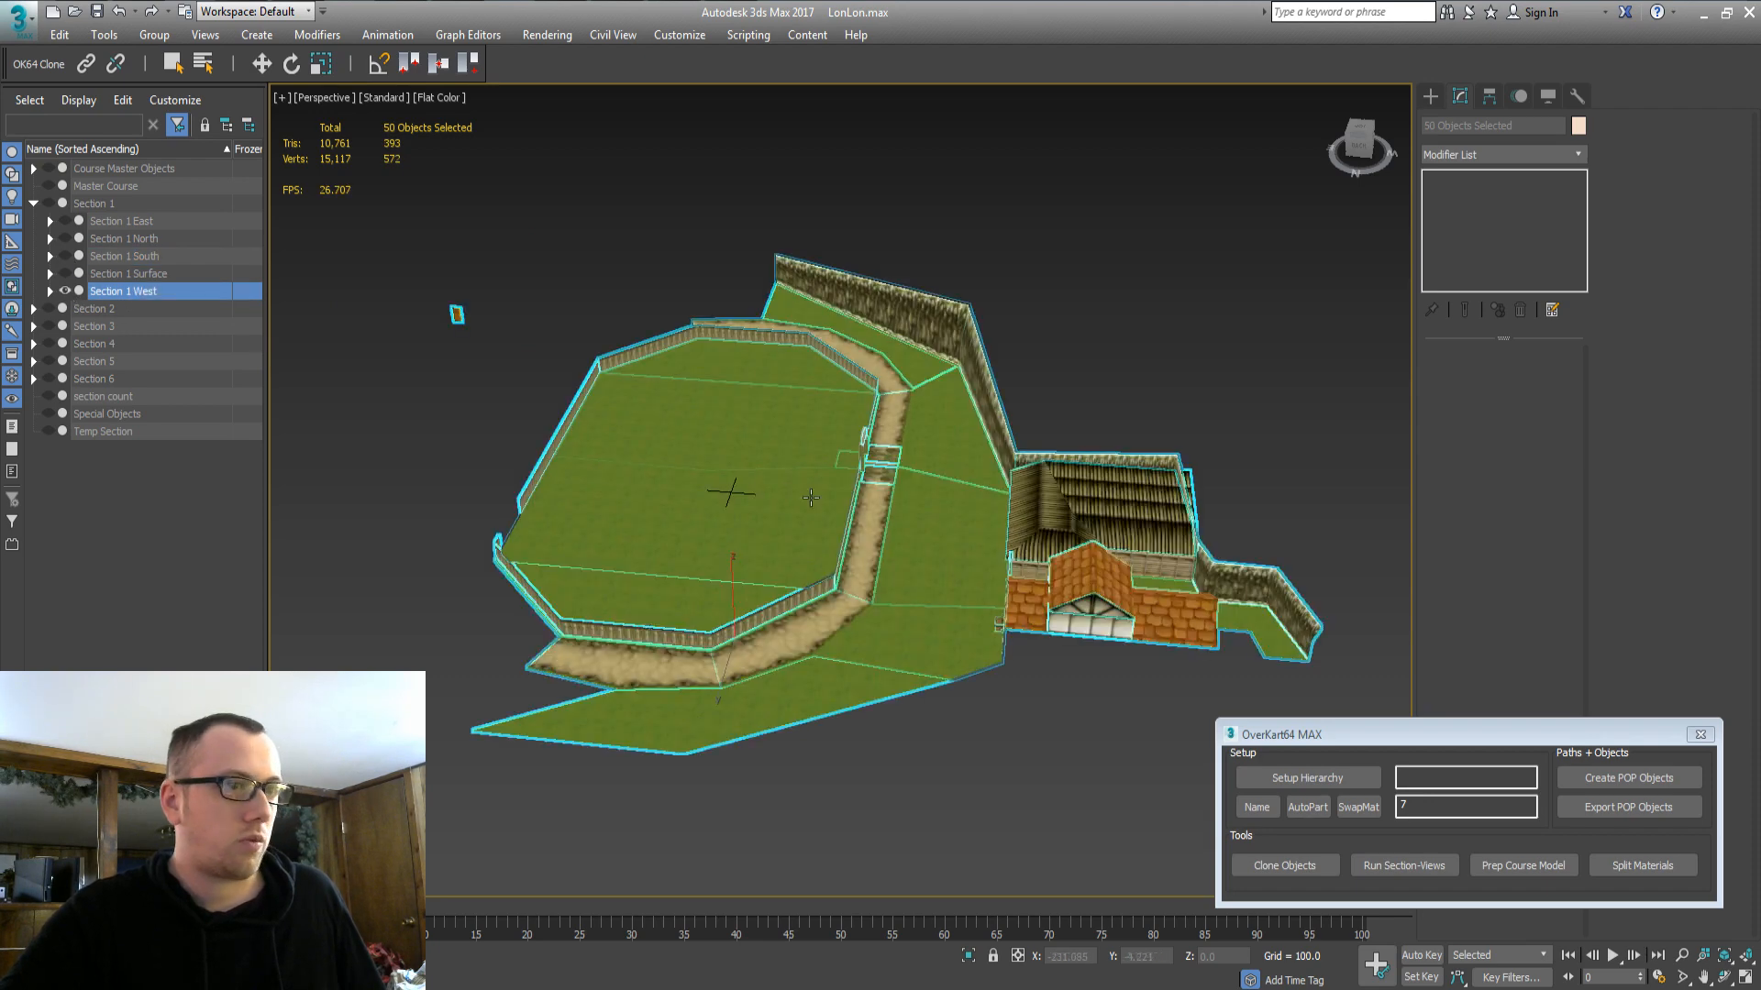
alt+middle_drag(811, 498, 1051, 608)
click(45, 203)
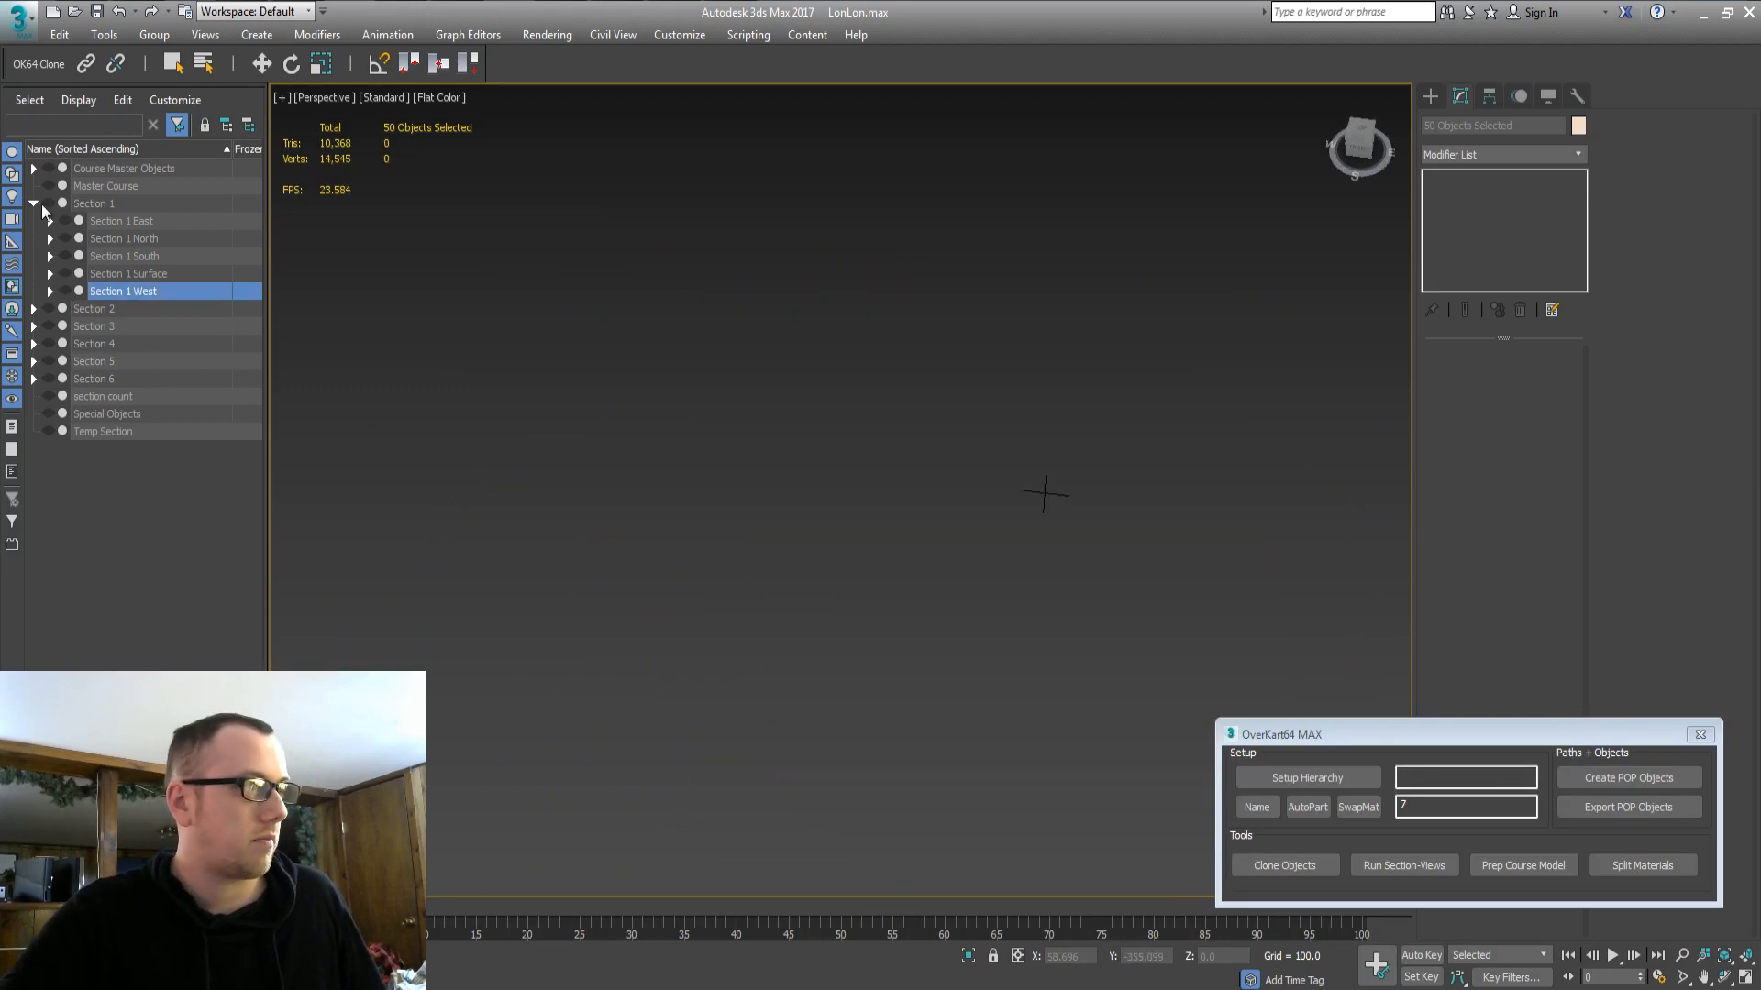
click(33, 204)
Unhide Section 2 Surface and Section 2 North, frame them, and select bridge object 8.
click(34, 221)
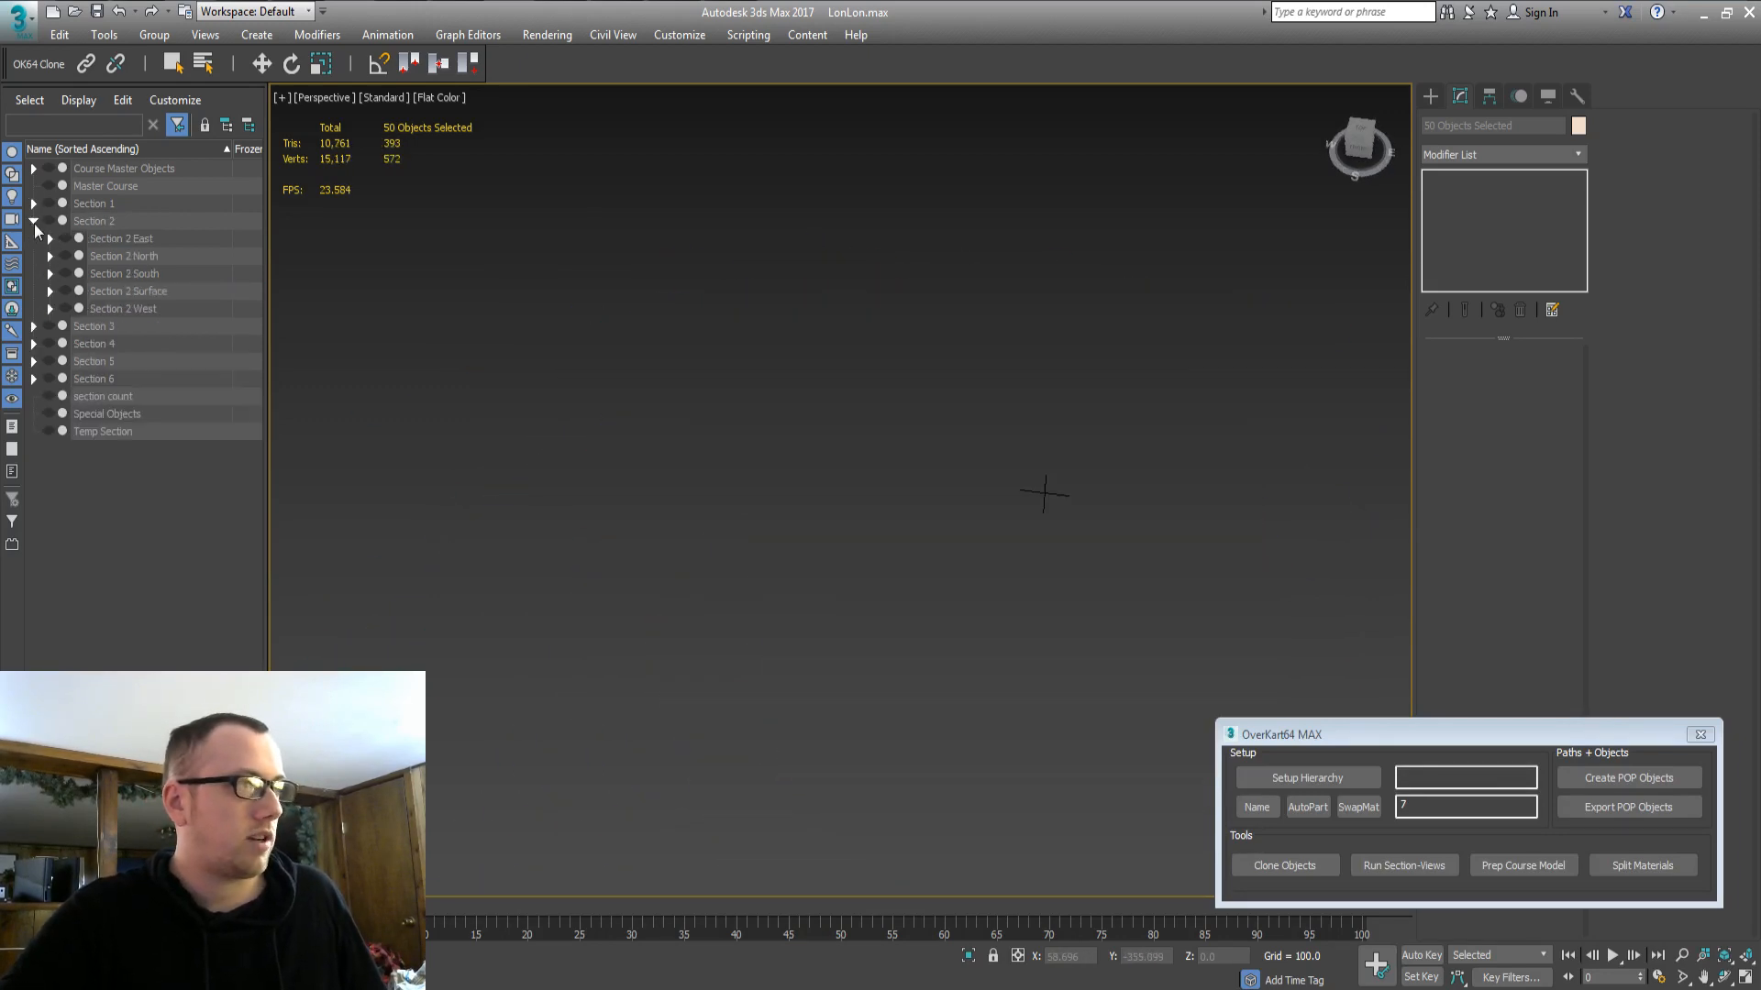
click(118, 257)
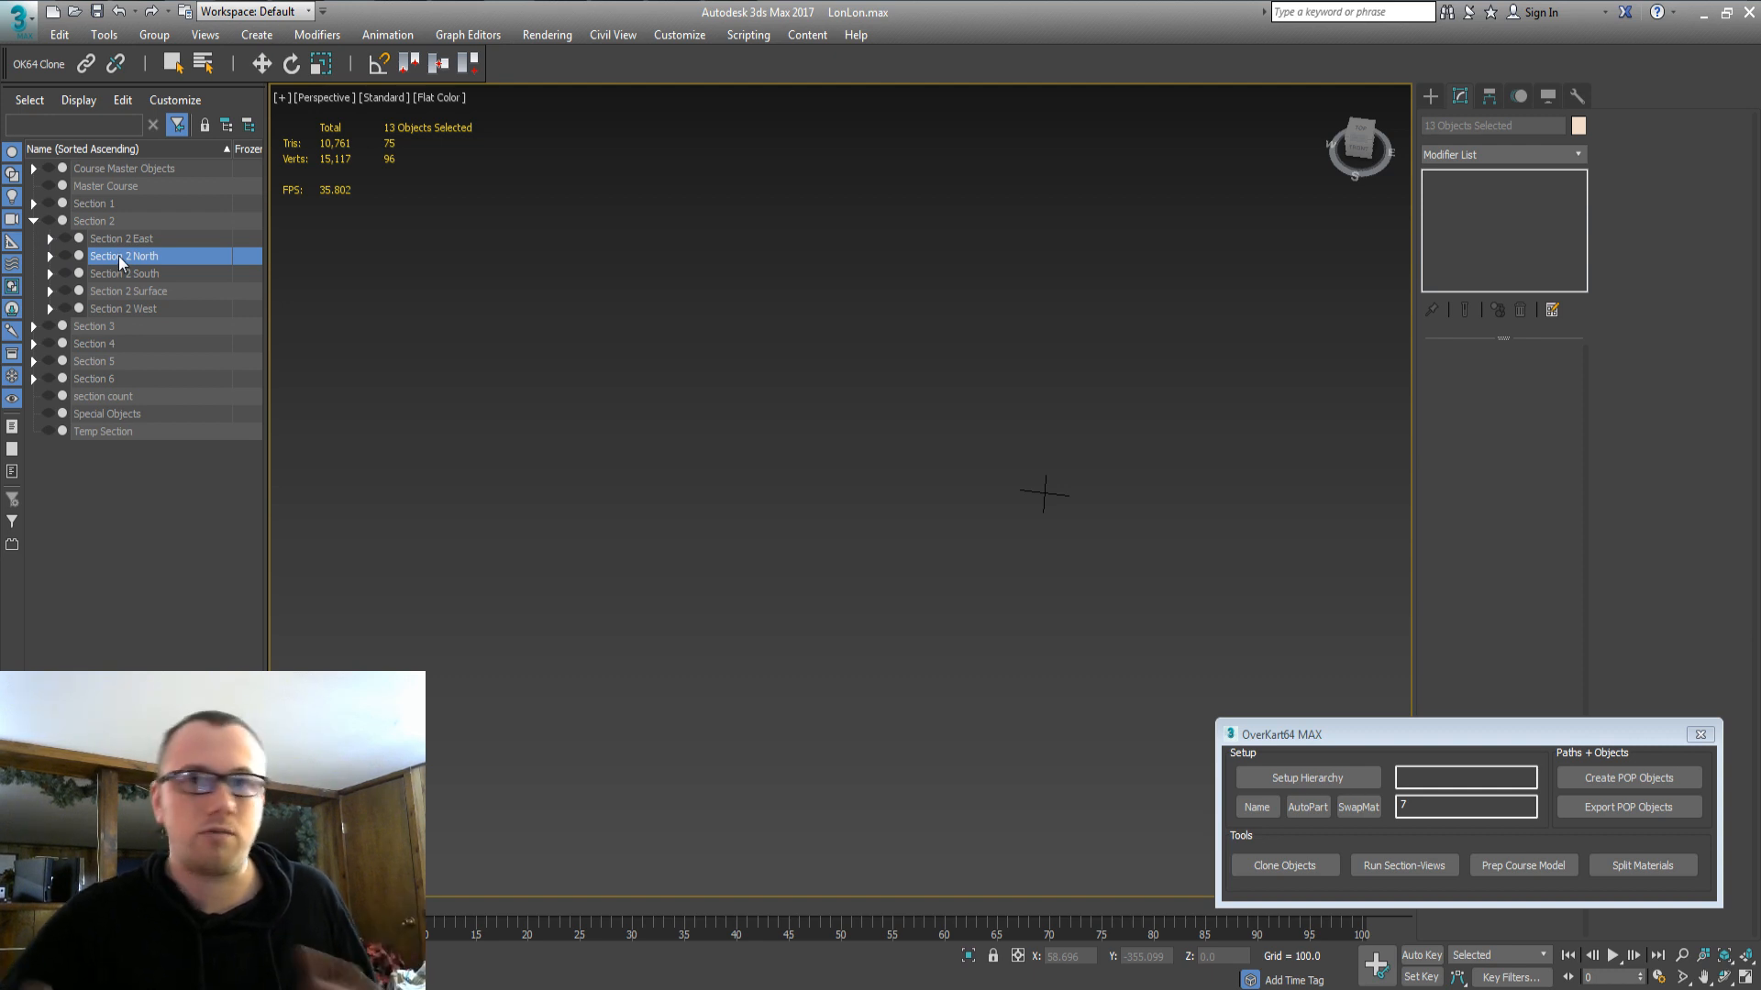
click(77, 292)
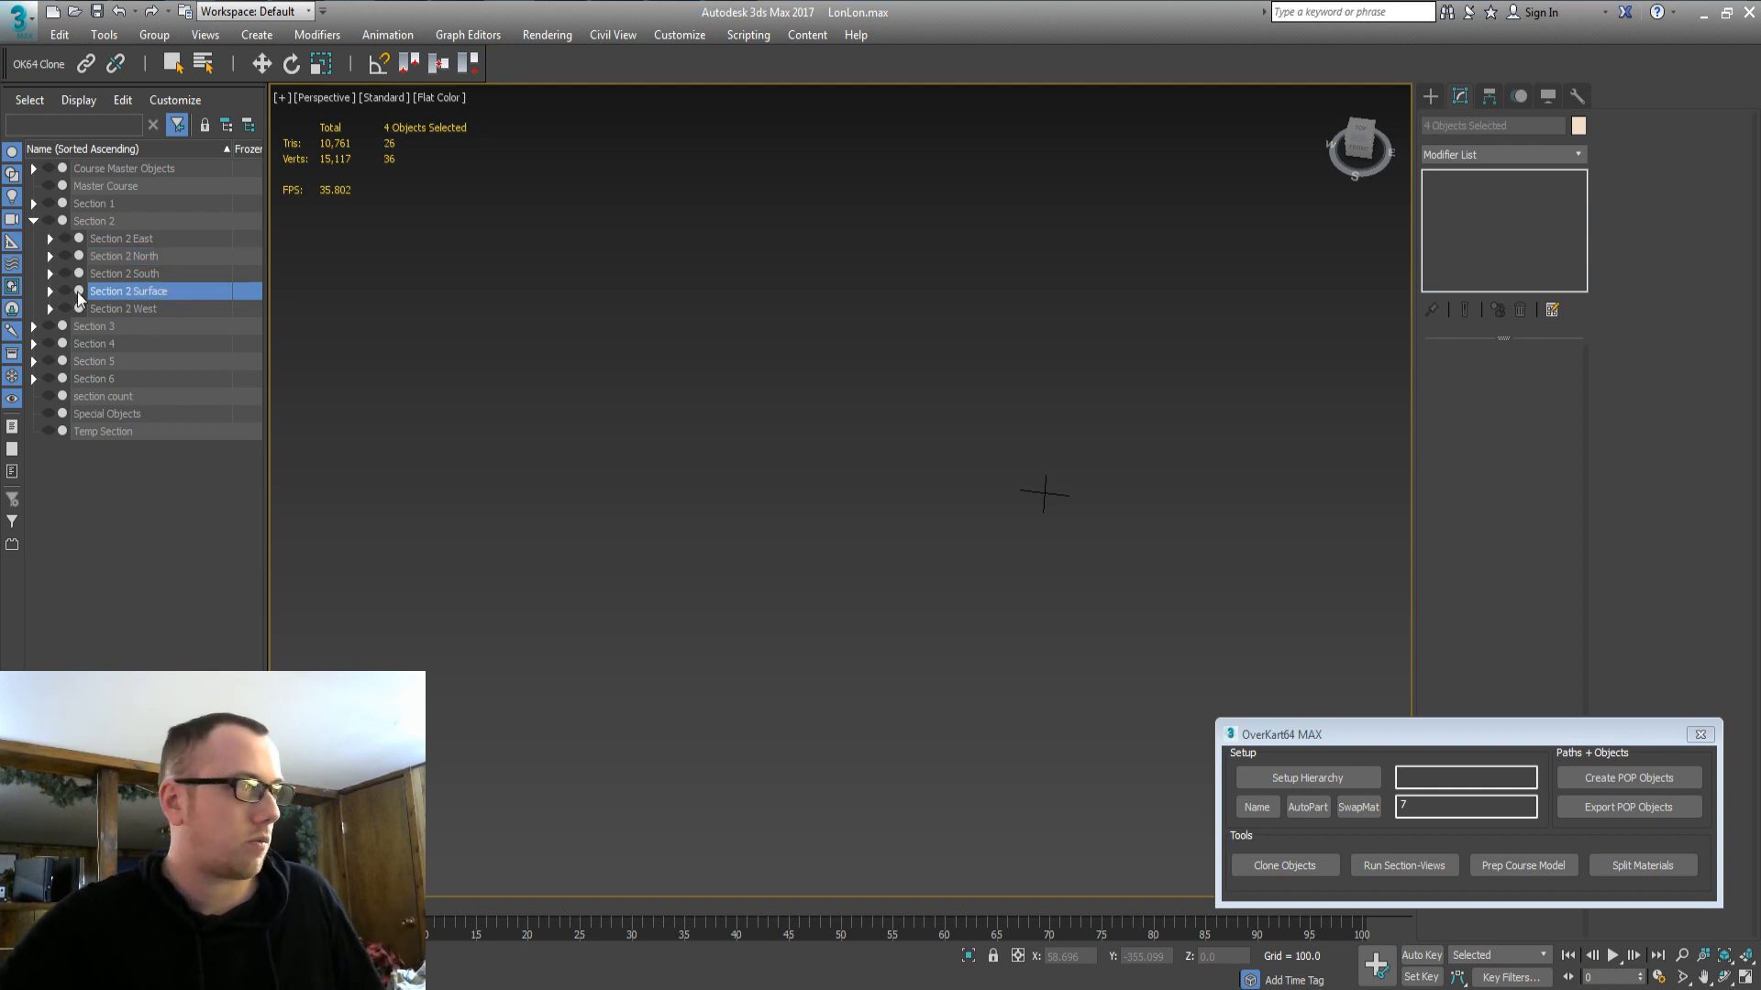
click(64, 292)
alt+middle_drag(782, 529, 987, 437)
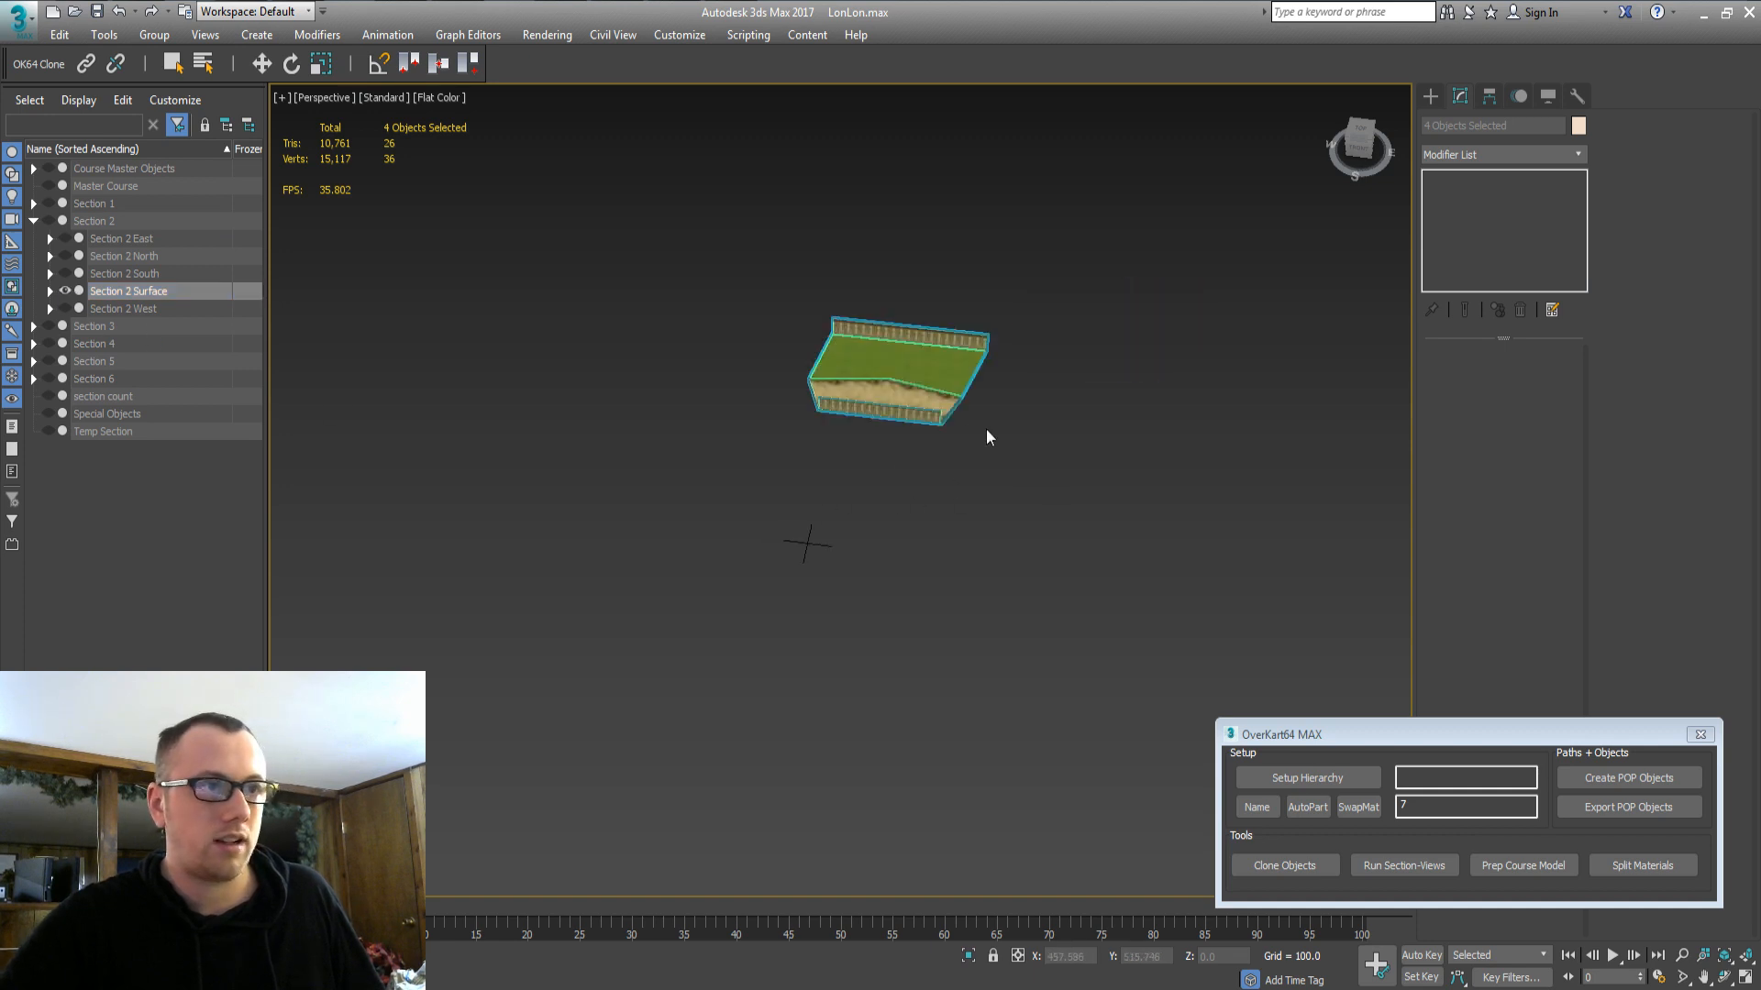
click(77, 257)
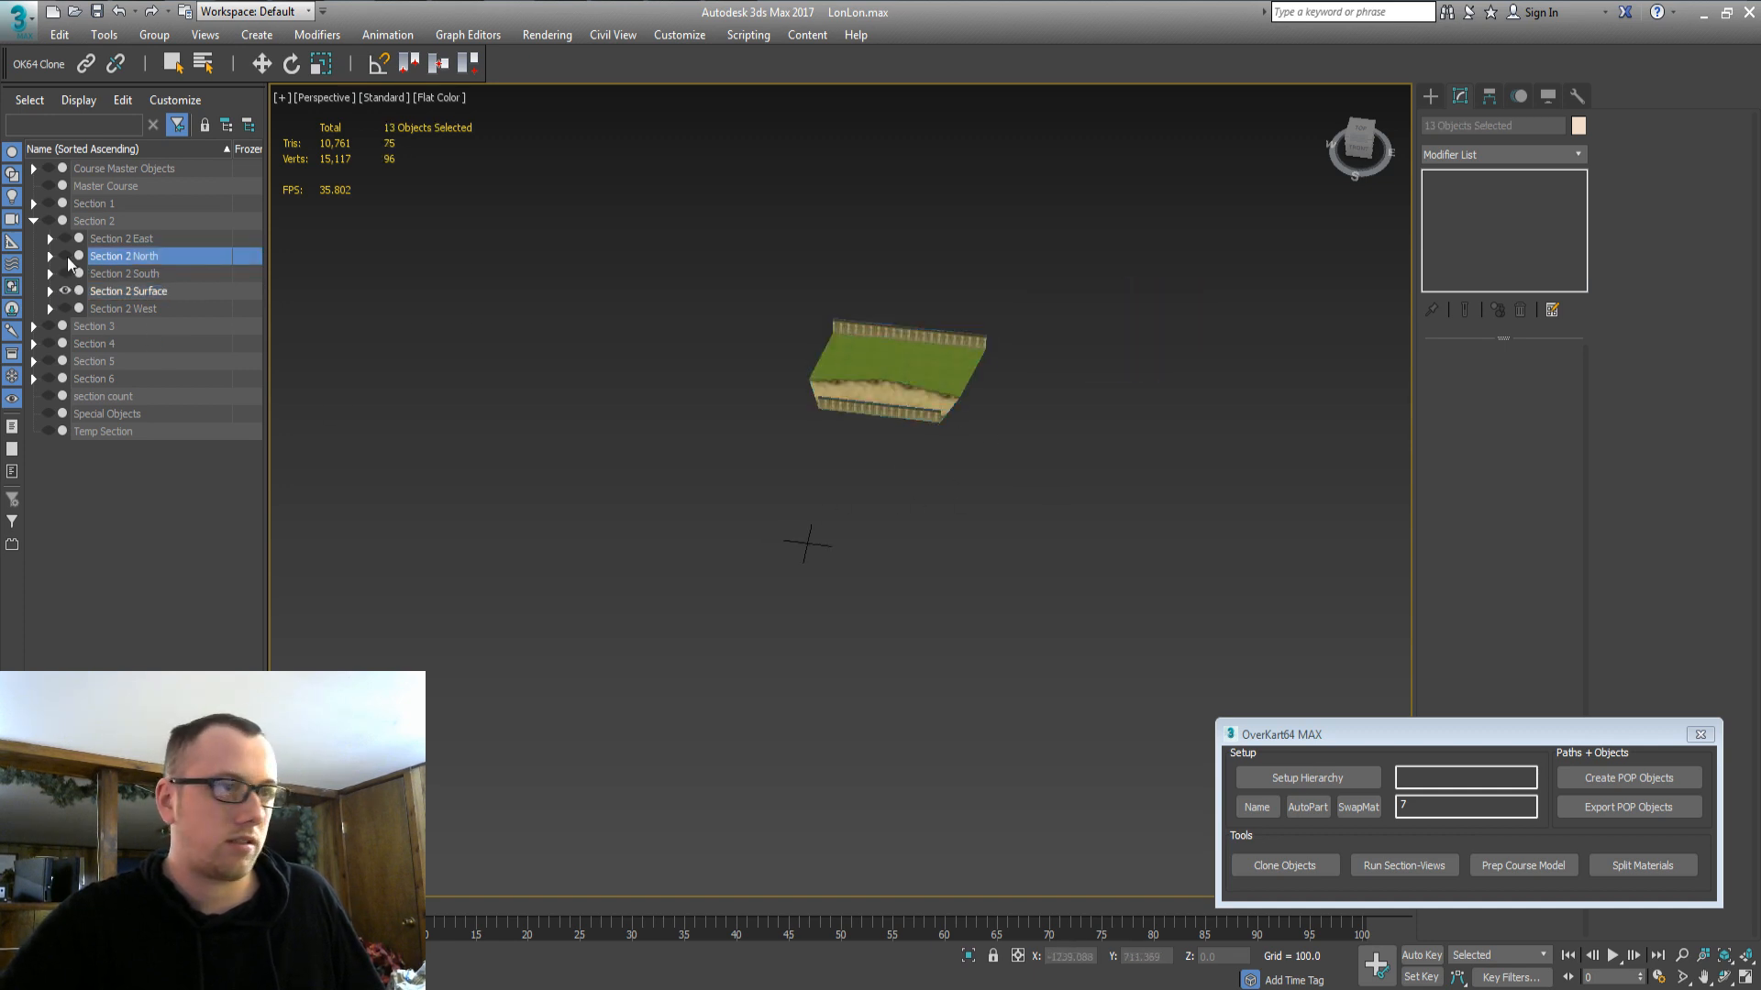
click(65, 257)
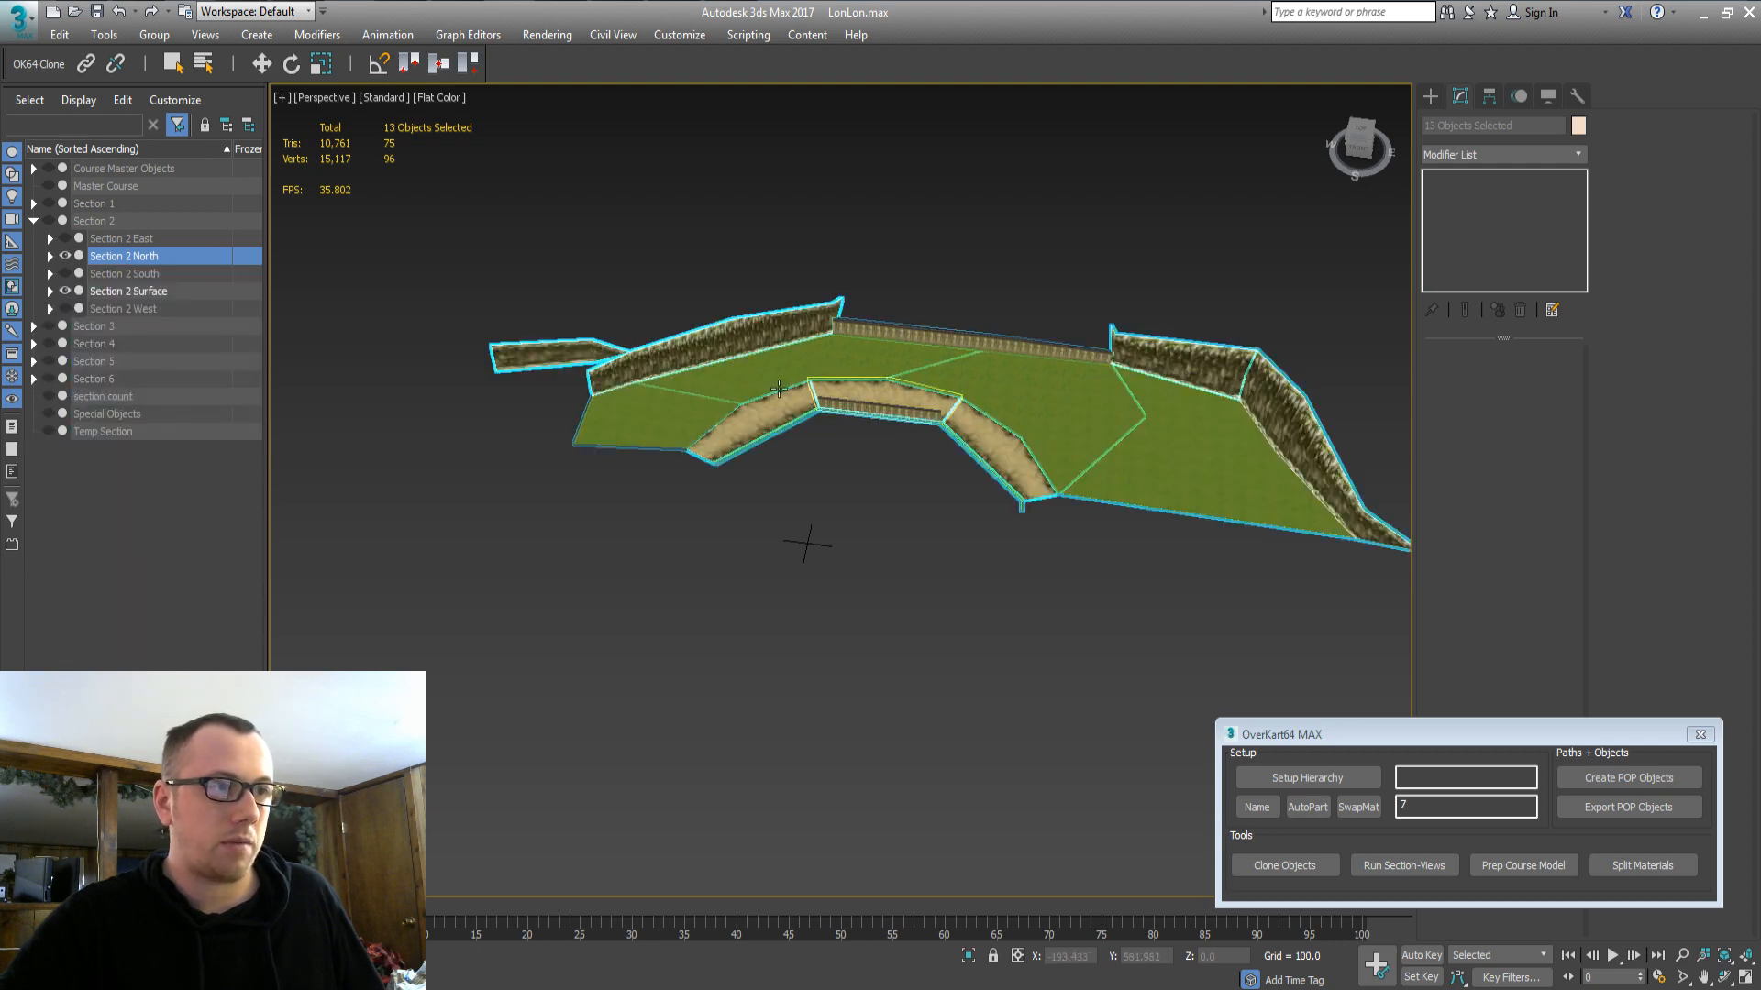
click(158, 296)
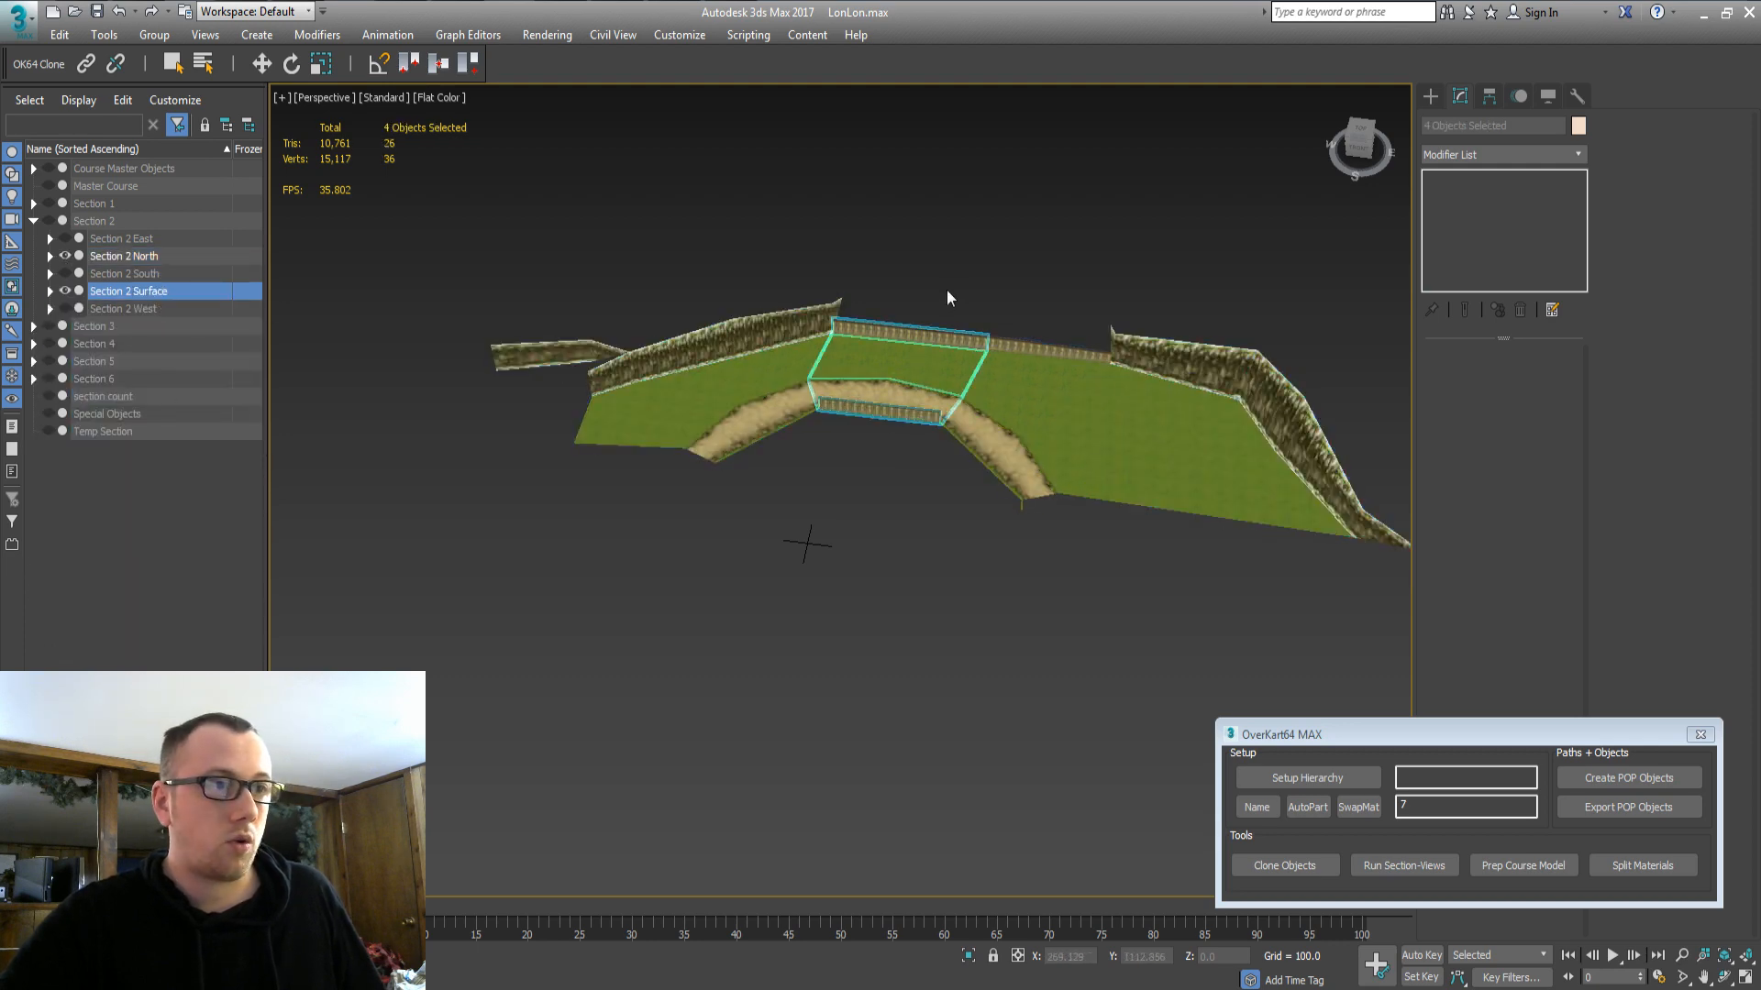
middle_drag(951, 290, 888, 416)
key(z)
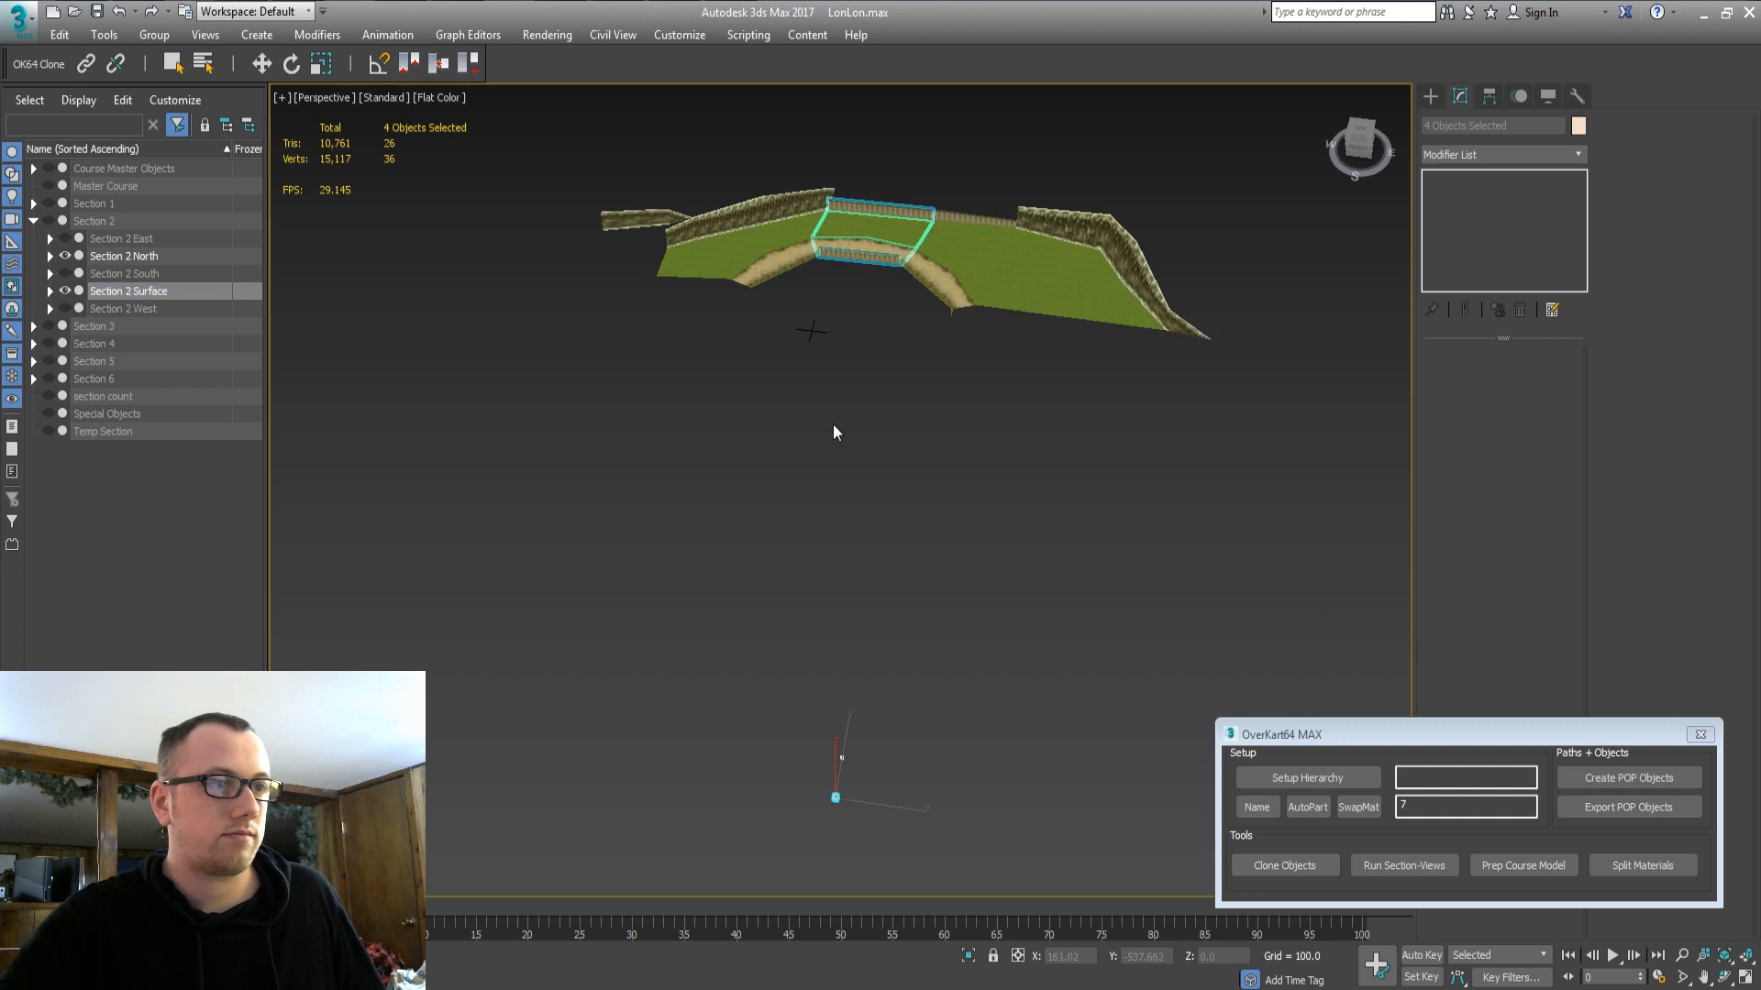
click(864, 209)
Frame the bridge's two red fence faces in face mode, orbit around them, then select the grass to exit.
key(z)
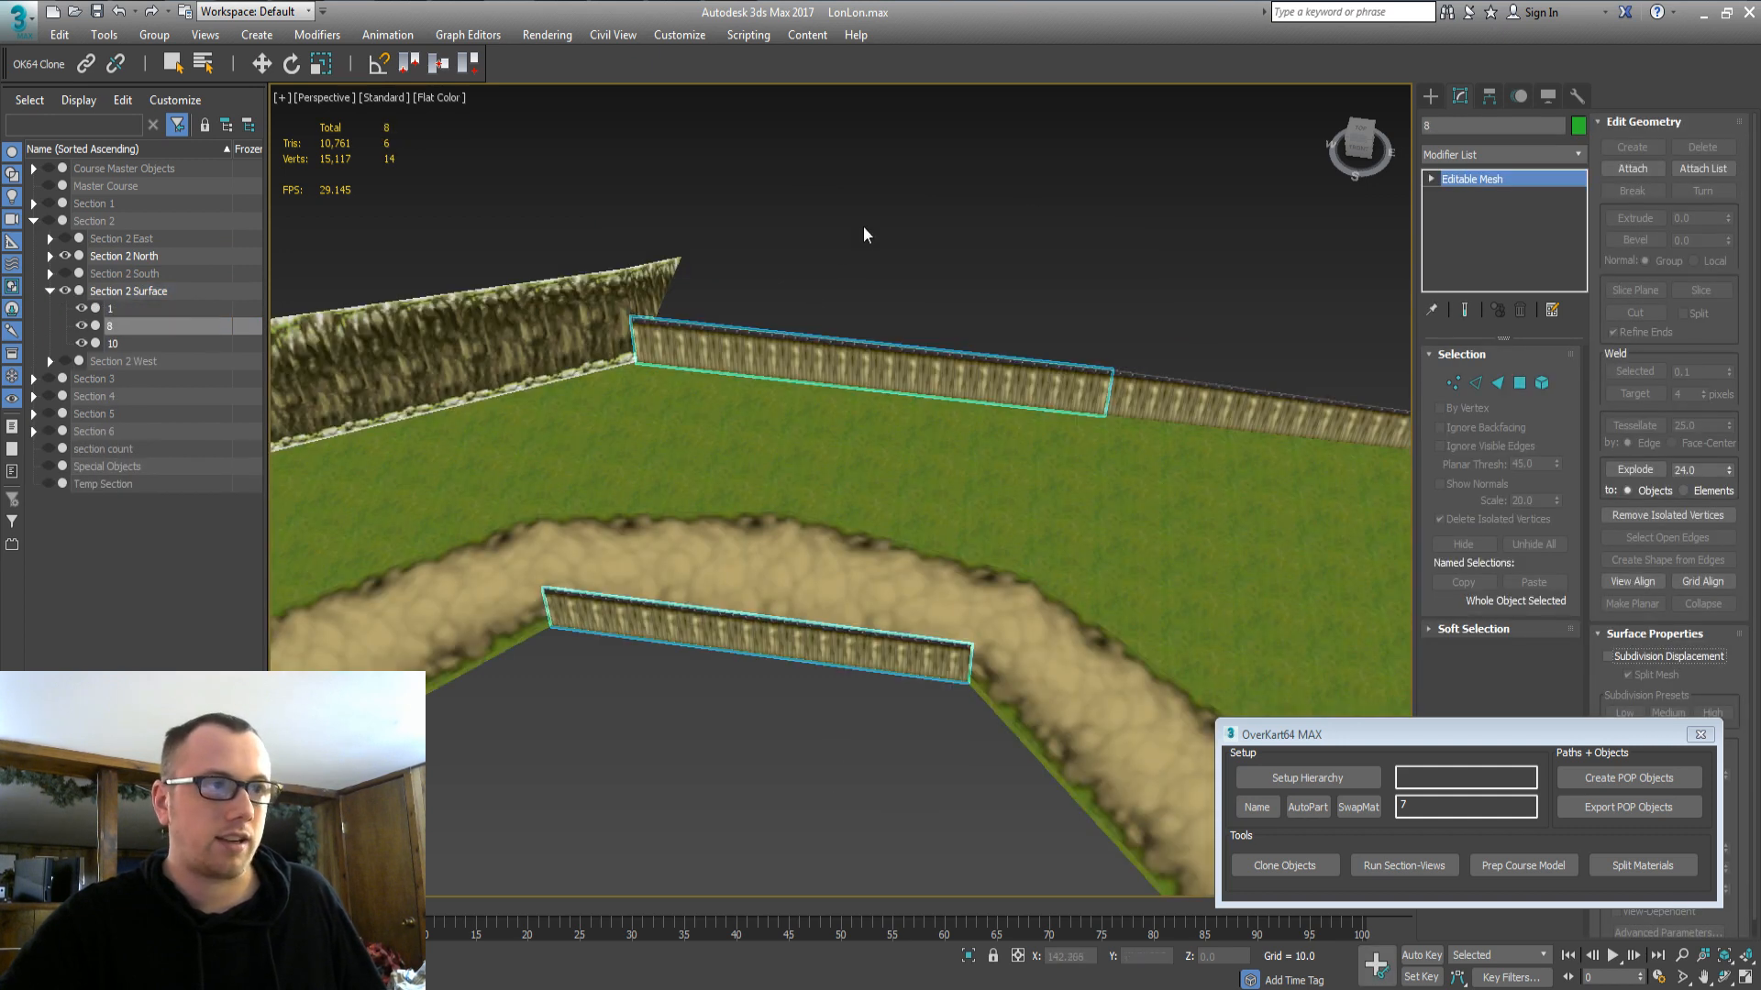
key(3)
click(789, 377)
click(798, 427)
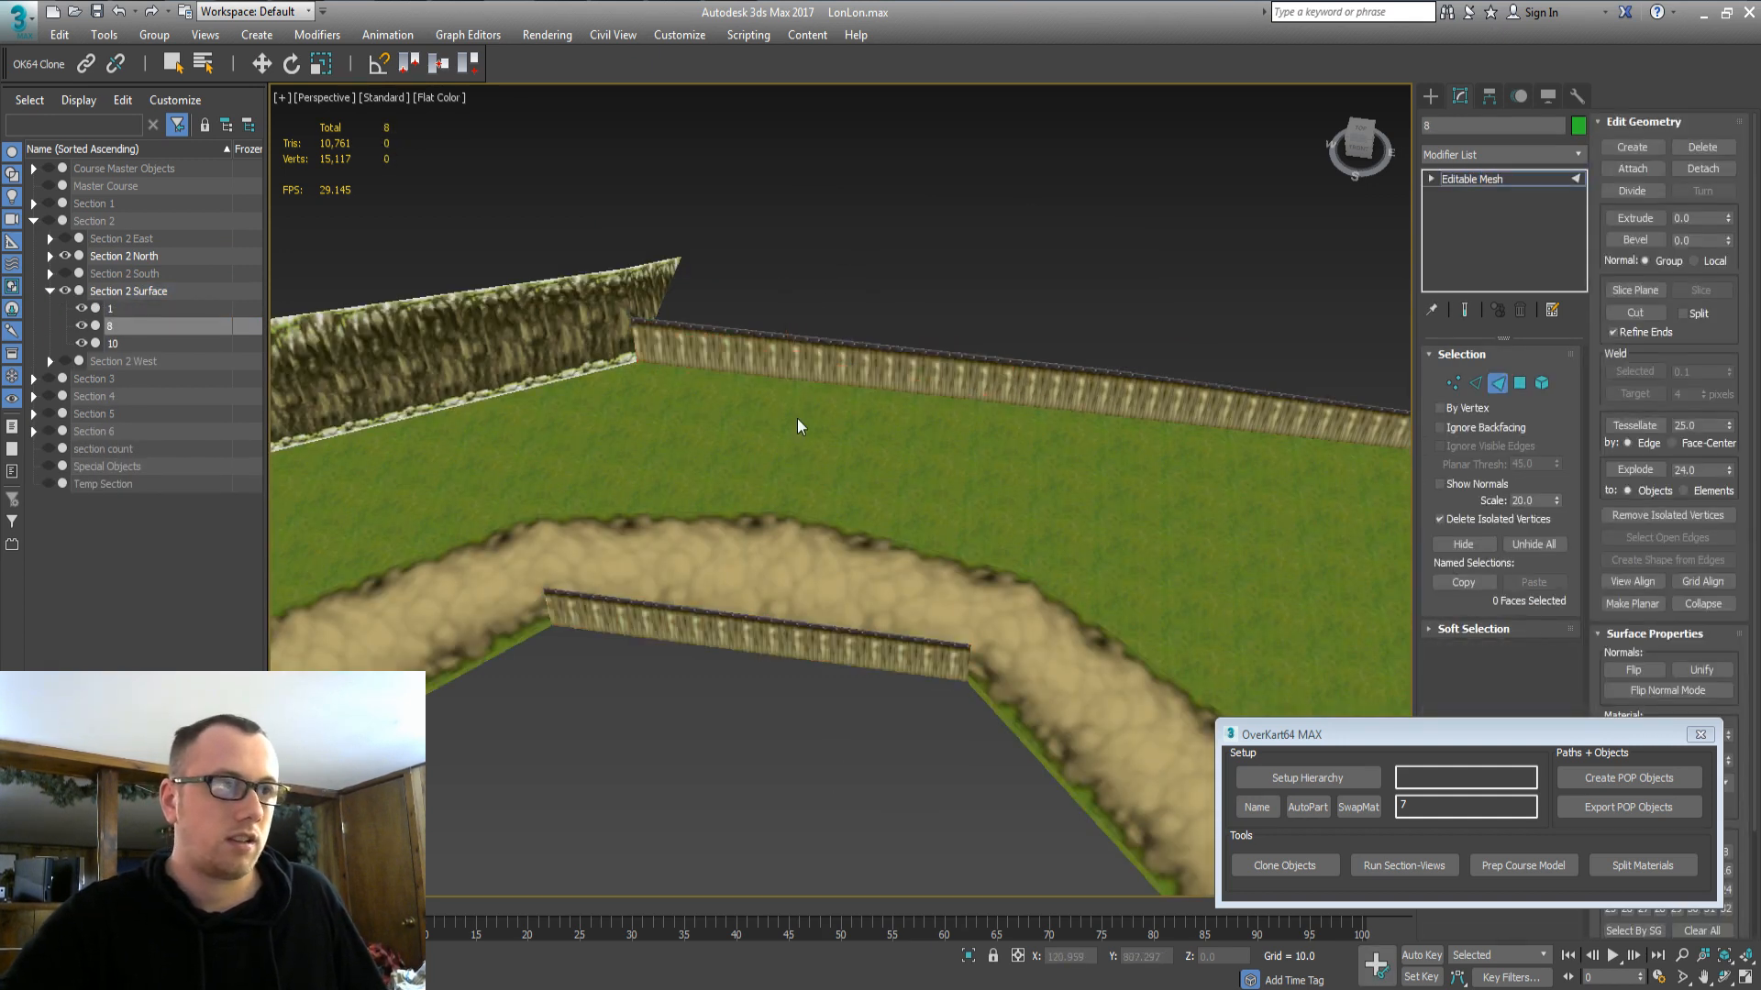
key(z)
alt+middle_drag(844, 407, 839, 409)
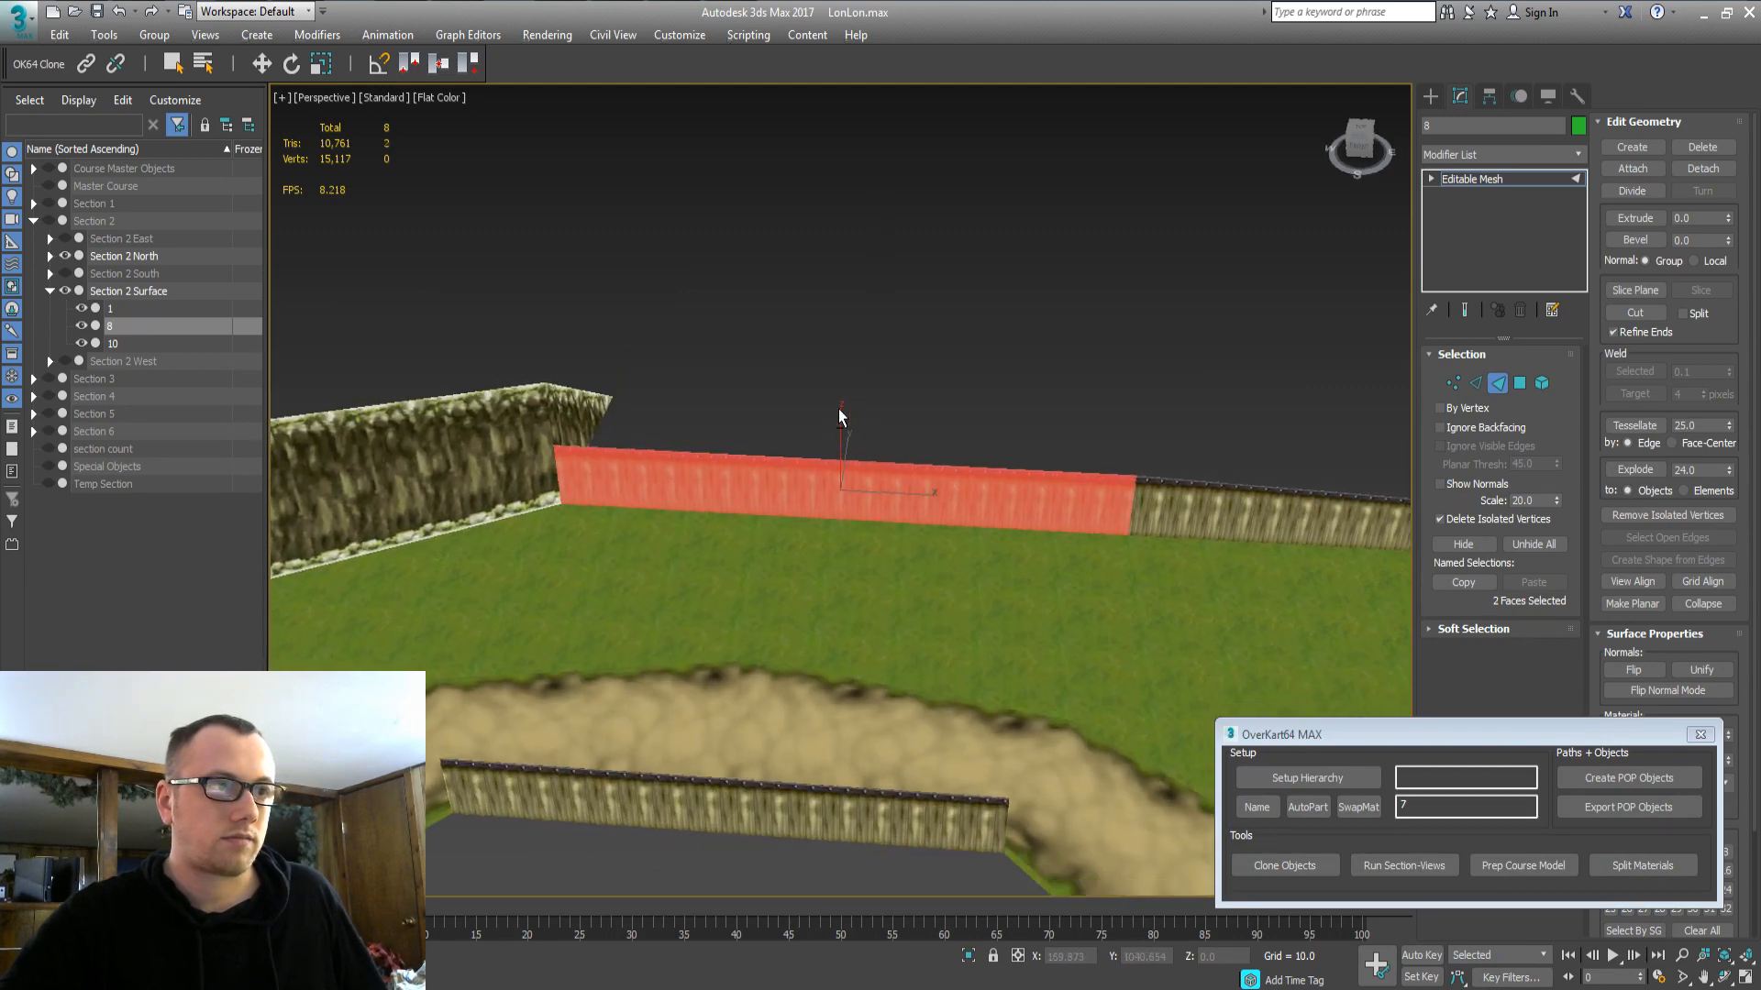
scroll(839, 411, up, 3)
alt+middle_drag(840, 514, 842, 486)
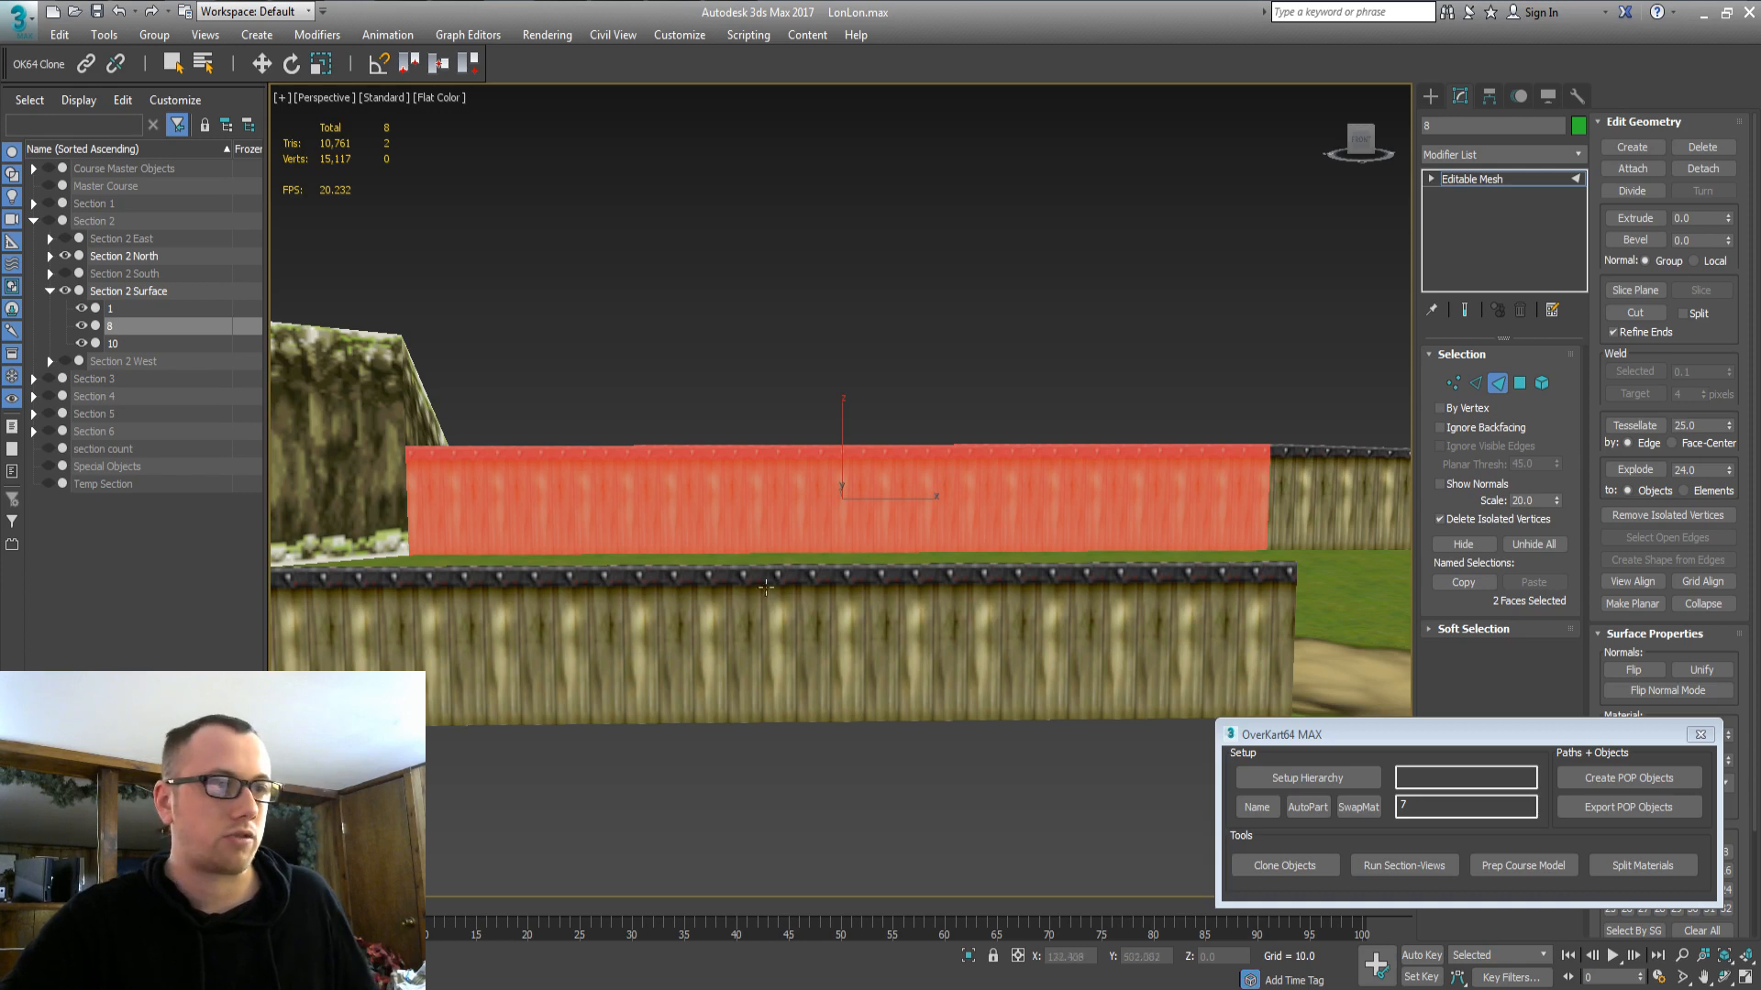
mouse_move(766, 588)
alt+middle_down()
mouse_move(983, 587)
mouse_move(788, 593)
alt+middle_up()
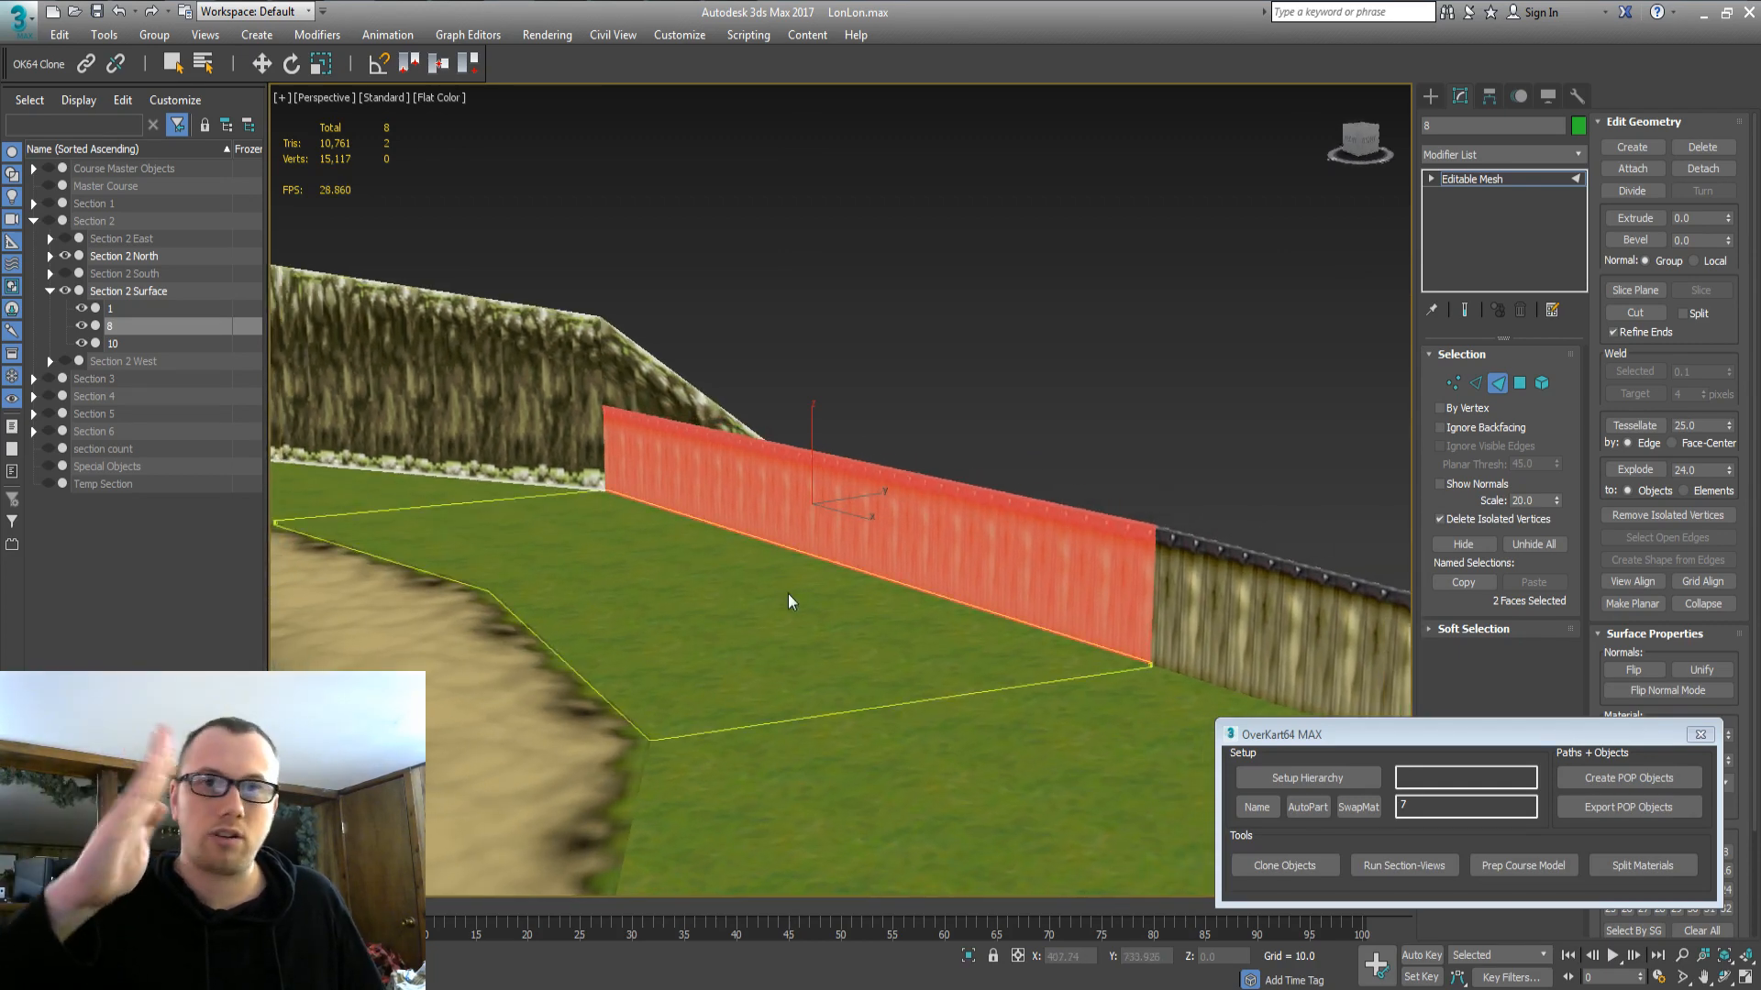
middle_drag(746, 629, 984, 699)
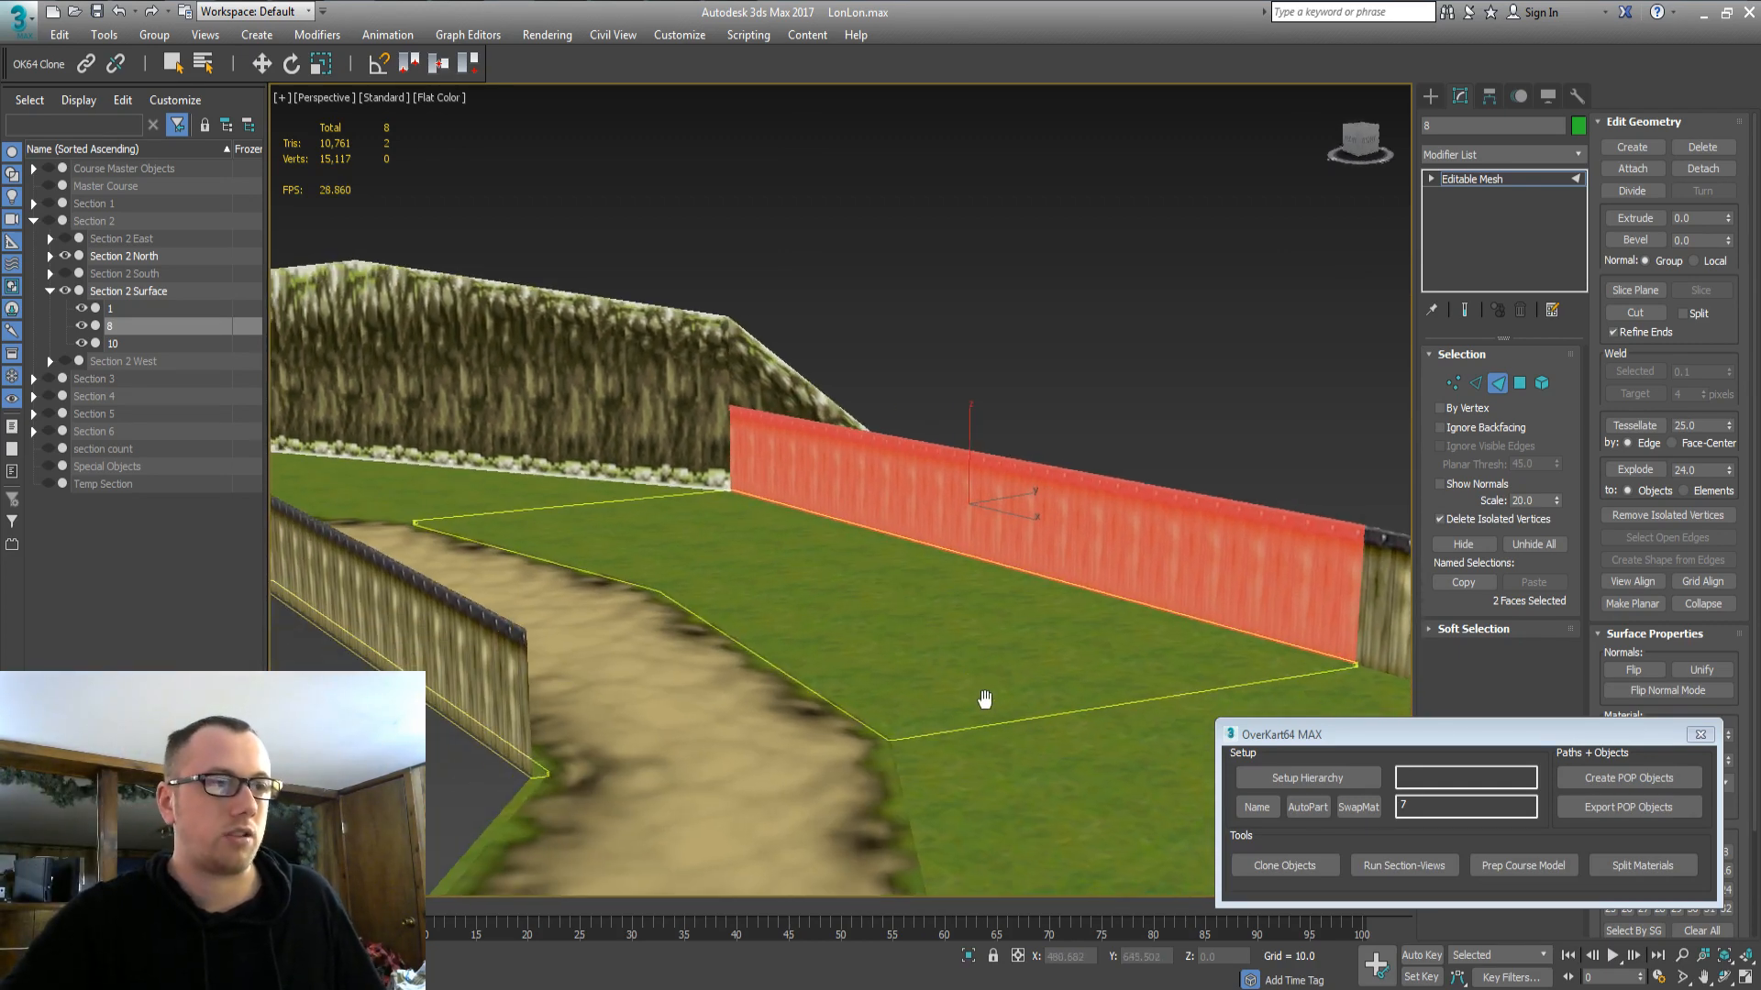
click(608, 568)
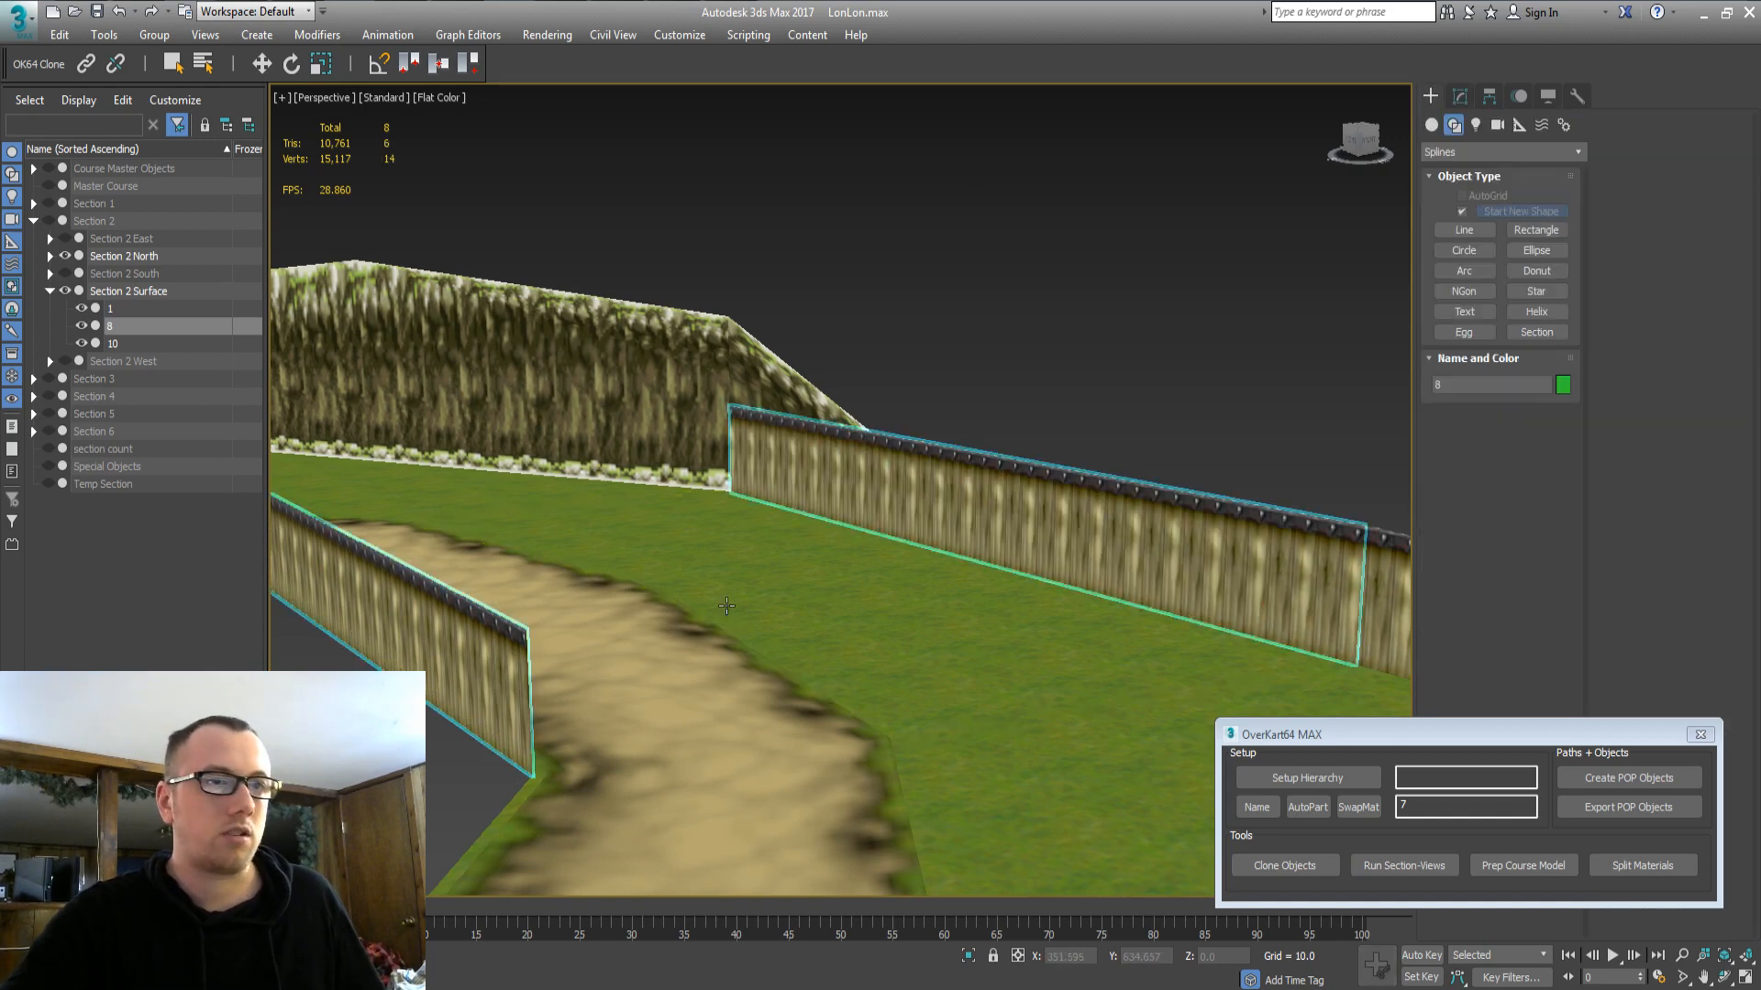
Select a single face of the grass piece and orbit around it toward the fence.
key(3)
click(624, 528)
alt+middle_drag(625, 528, 707, 594)
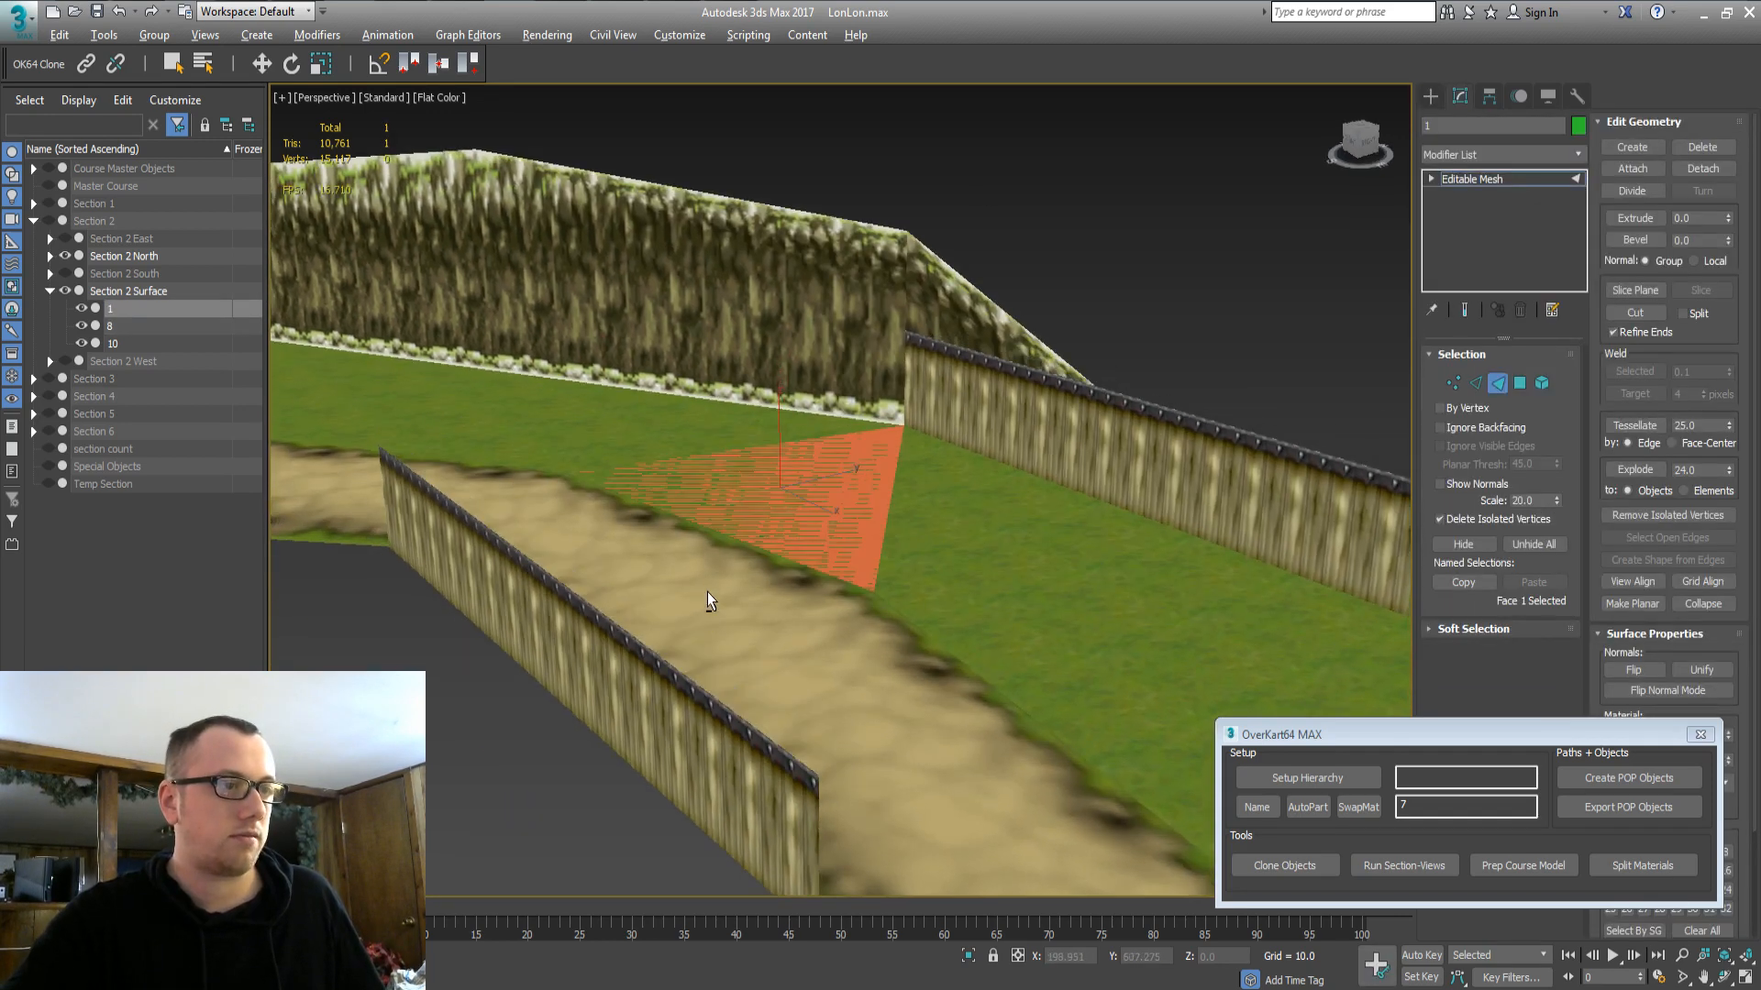
scroll(824, 449, up, 5)
alt+middle_drag(807, 479, 1266, 220)
scroll(680, 553, down, 5)
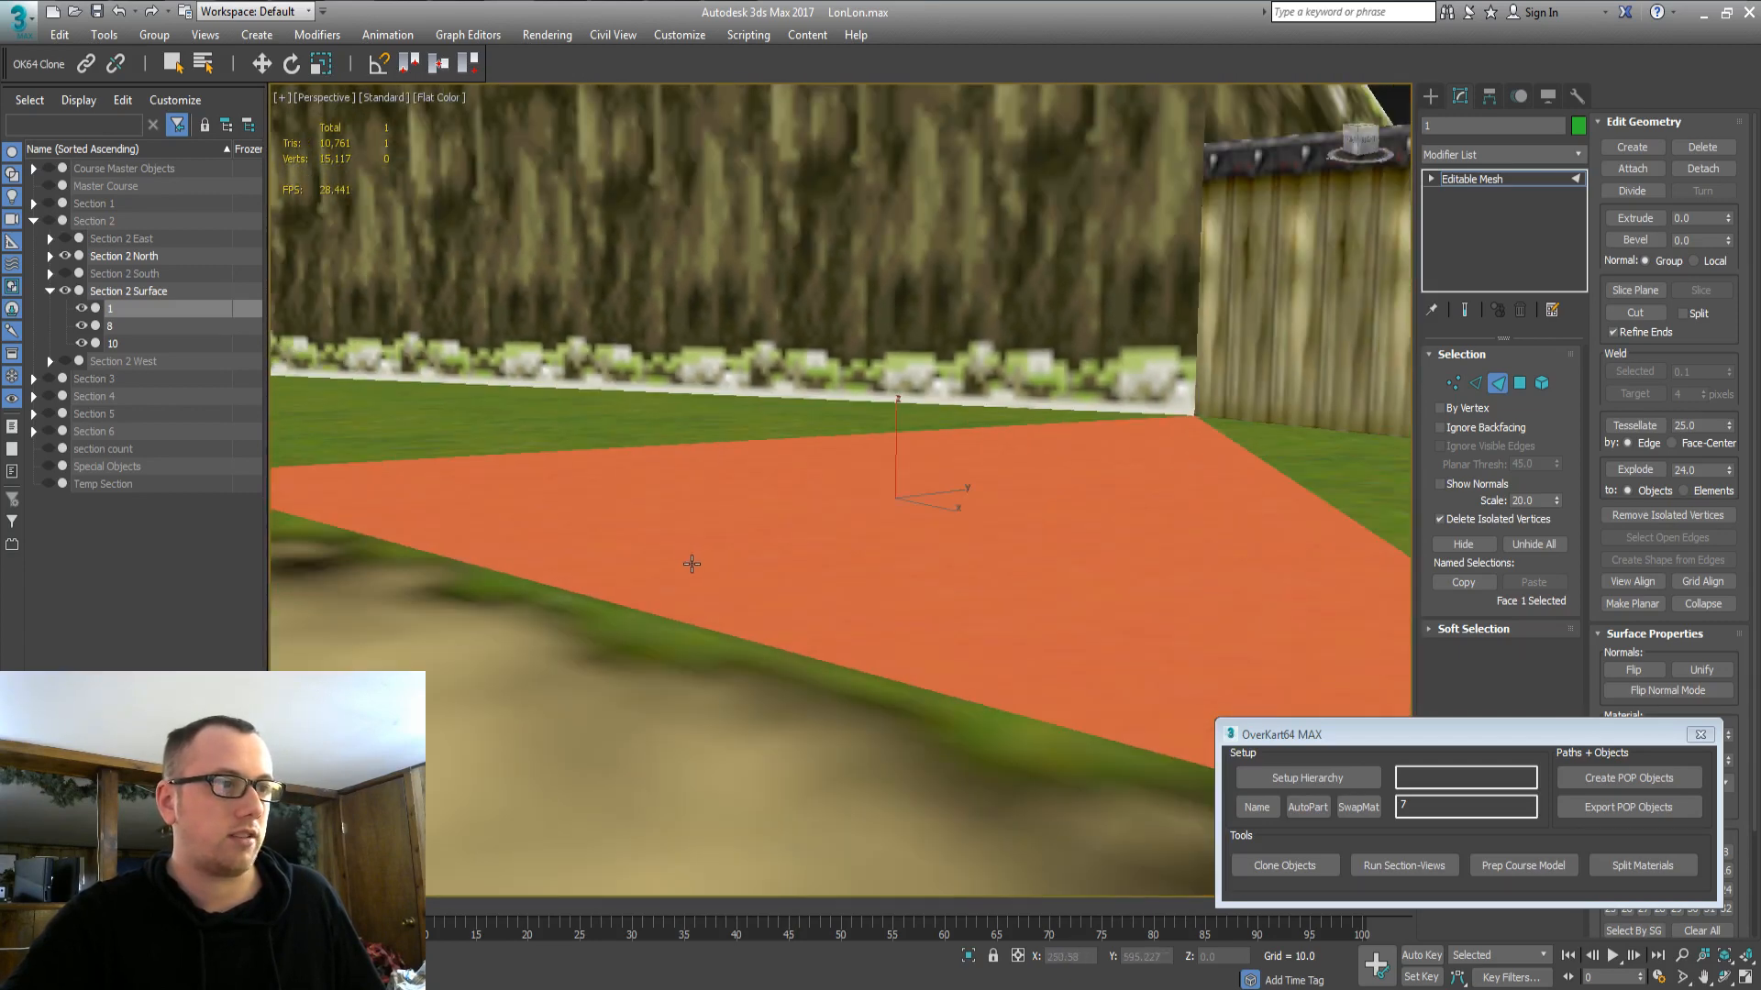
alt+middle_drag(691, 566, 885, 612)
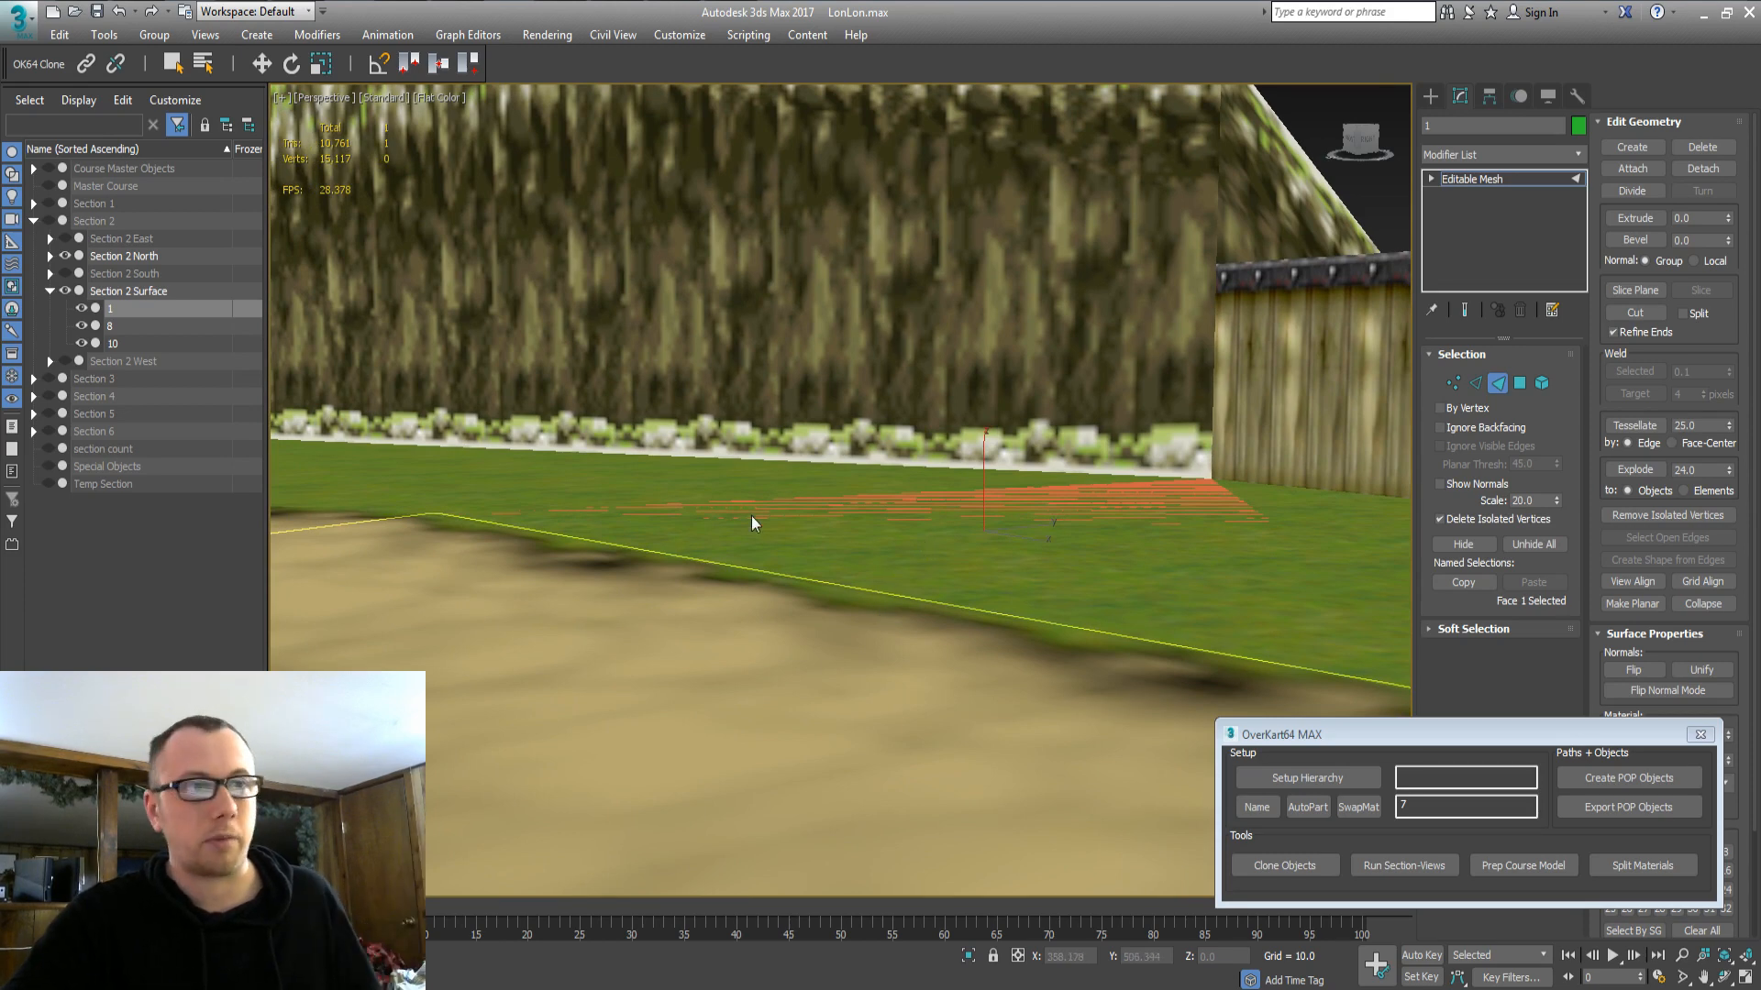
alt+middle_drag(814, 534, 751, 563)
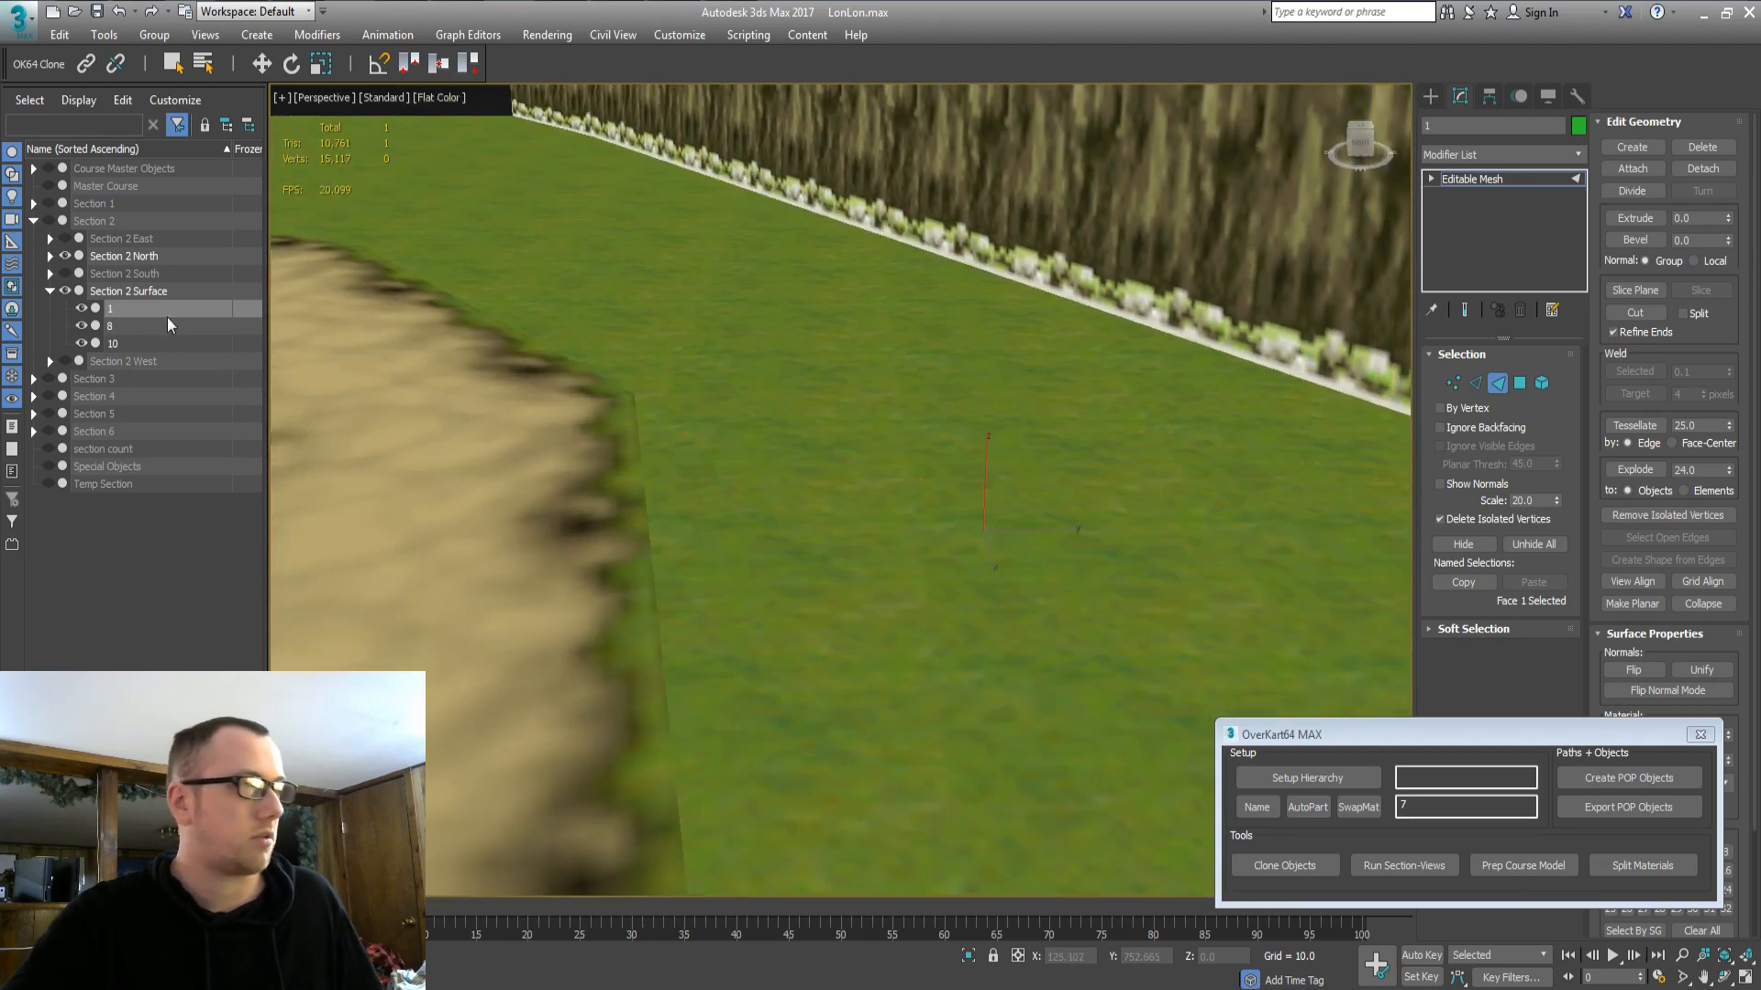
Select grass part 1 of Section 2 Surface and inspect its edge vertices beside the wall.
double_click(119, 297)
alt+middle_drag(622, 372, 642, 471)
click(652, 465)
key(4)
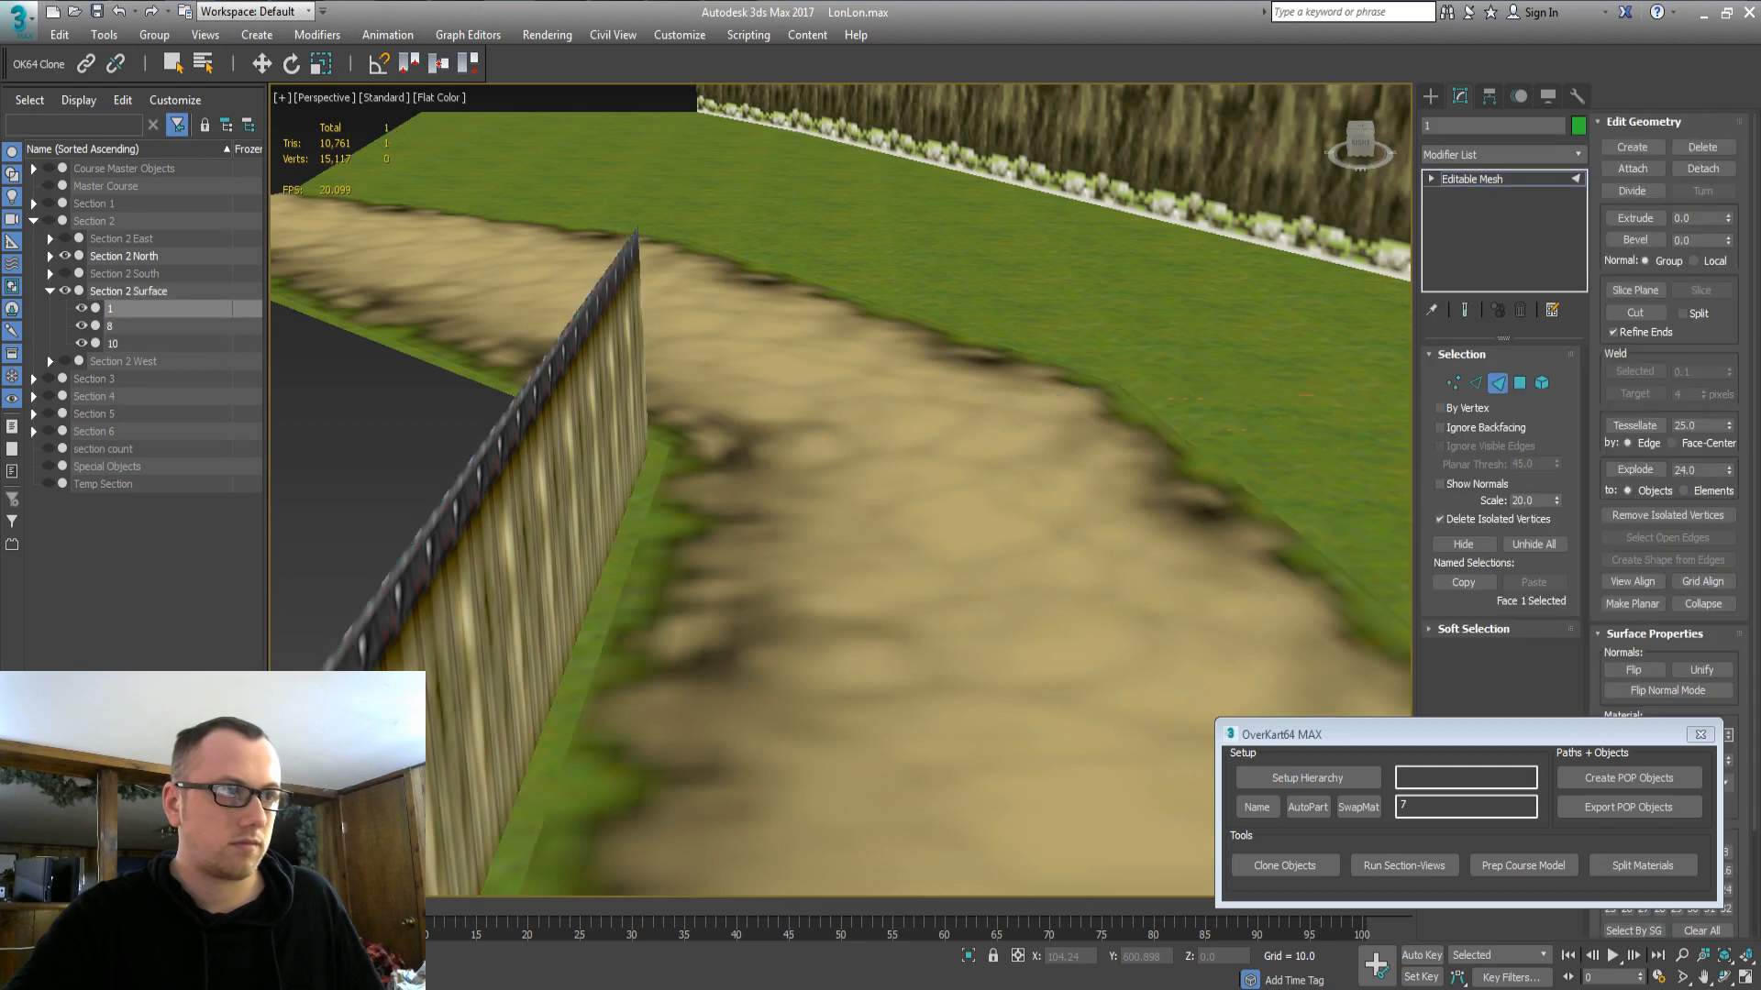
key(1)
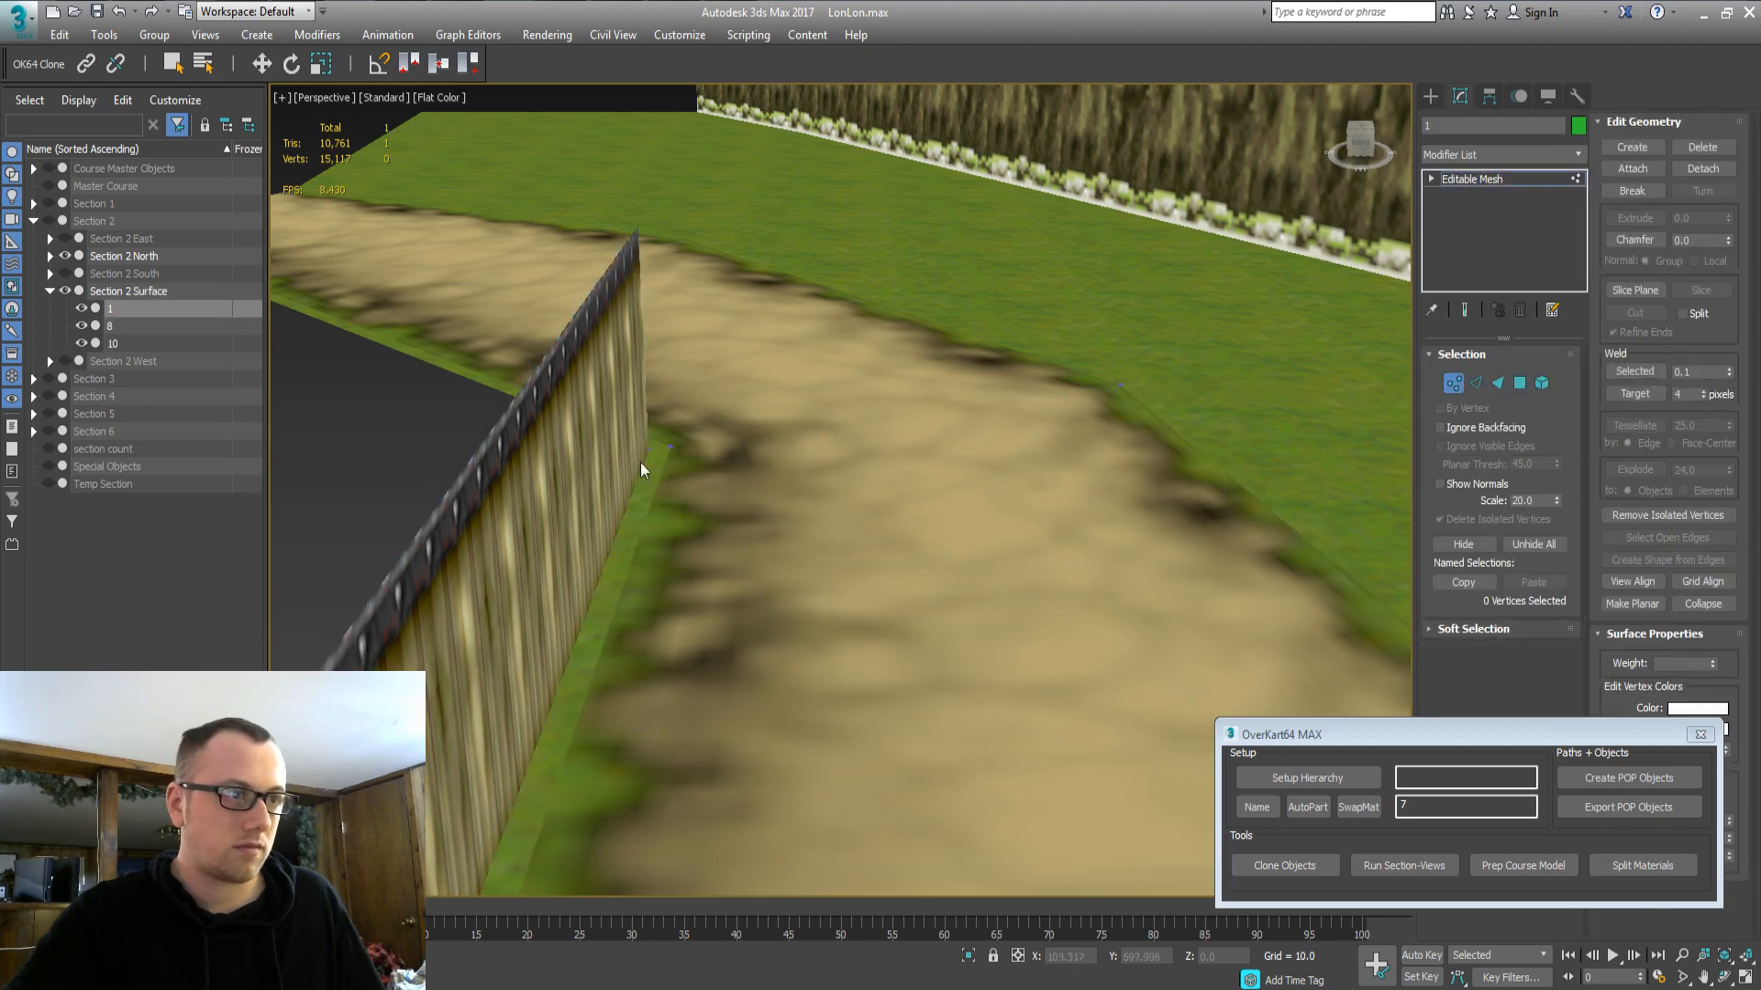
key(z)
alt+middle_drag(755, 449, 698, 438)
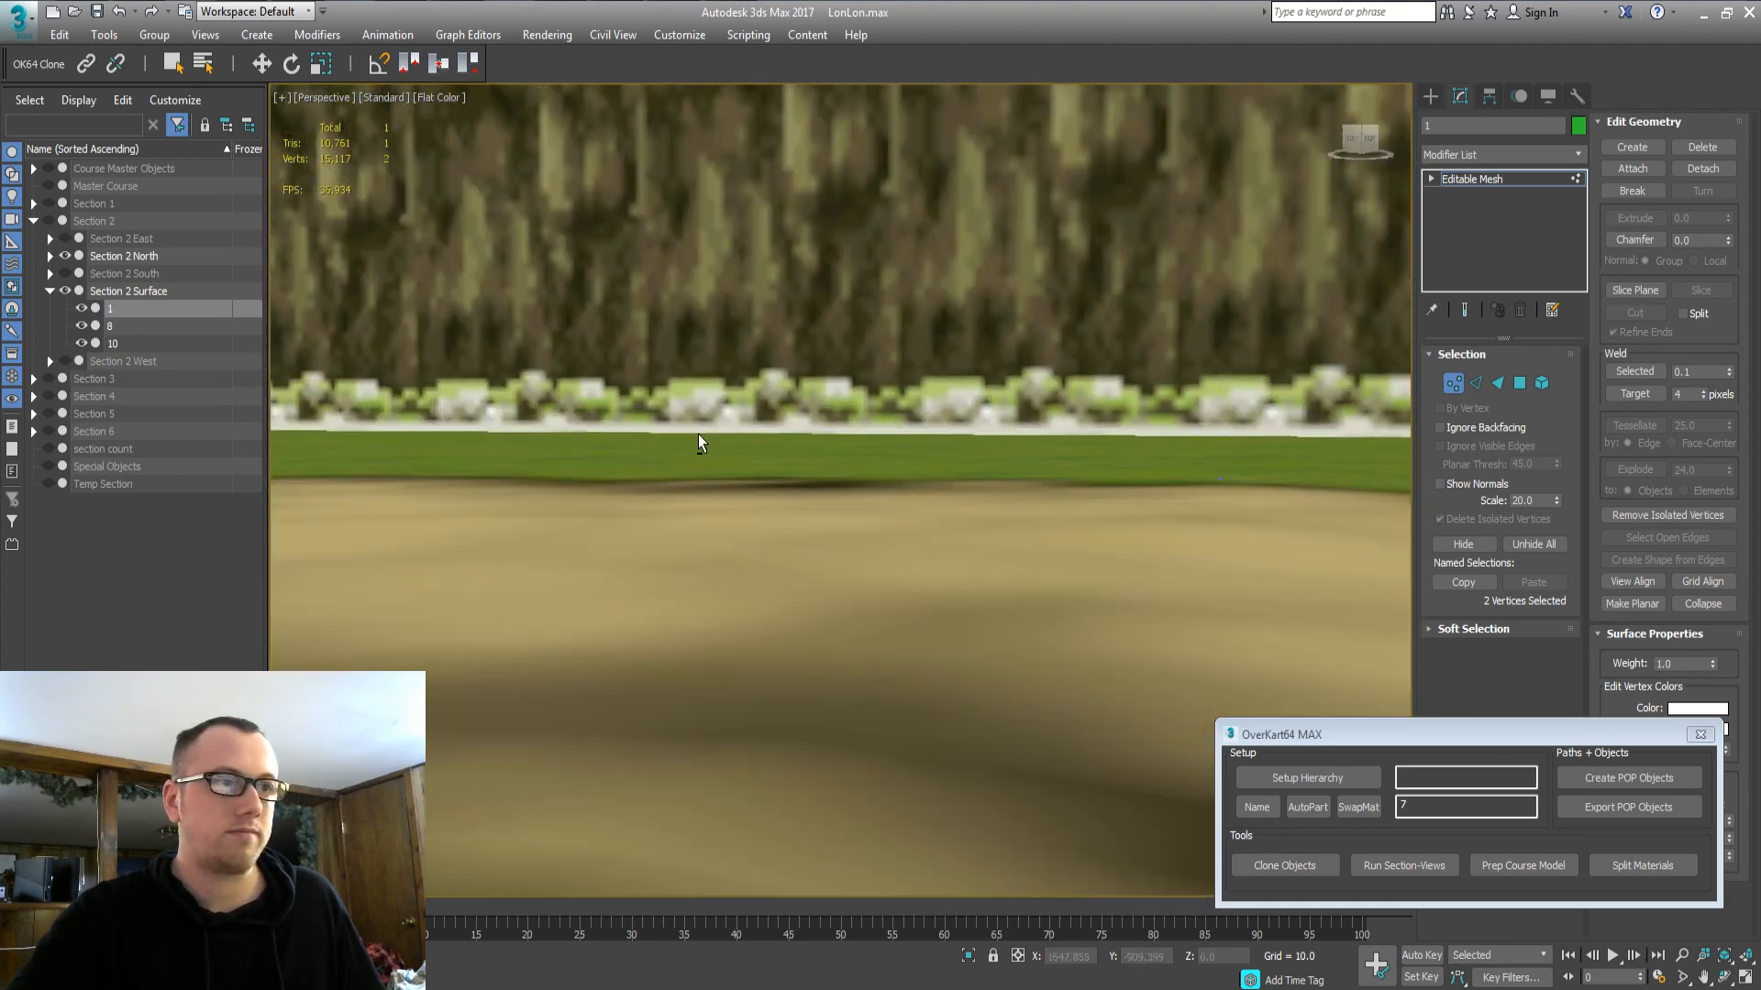
alt+middle_drag(770, 516, 787, 597)
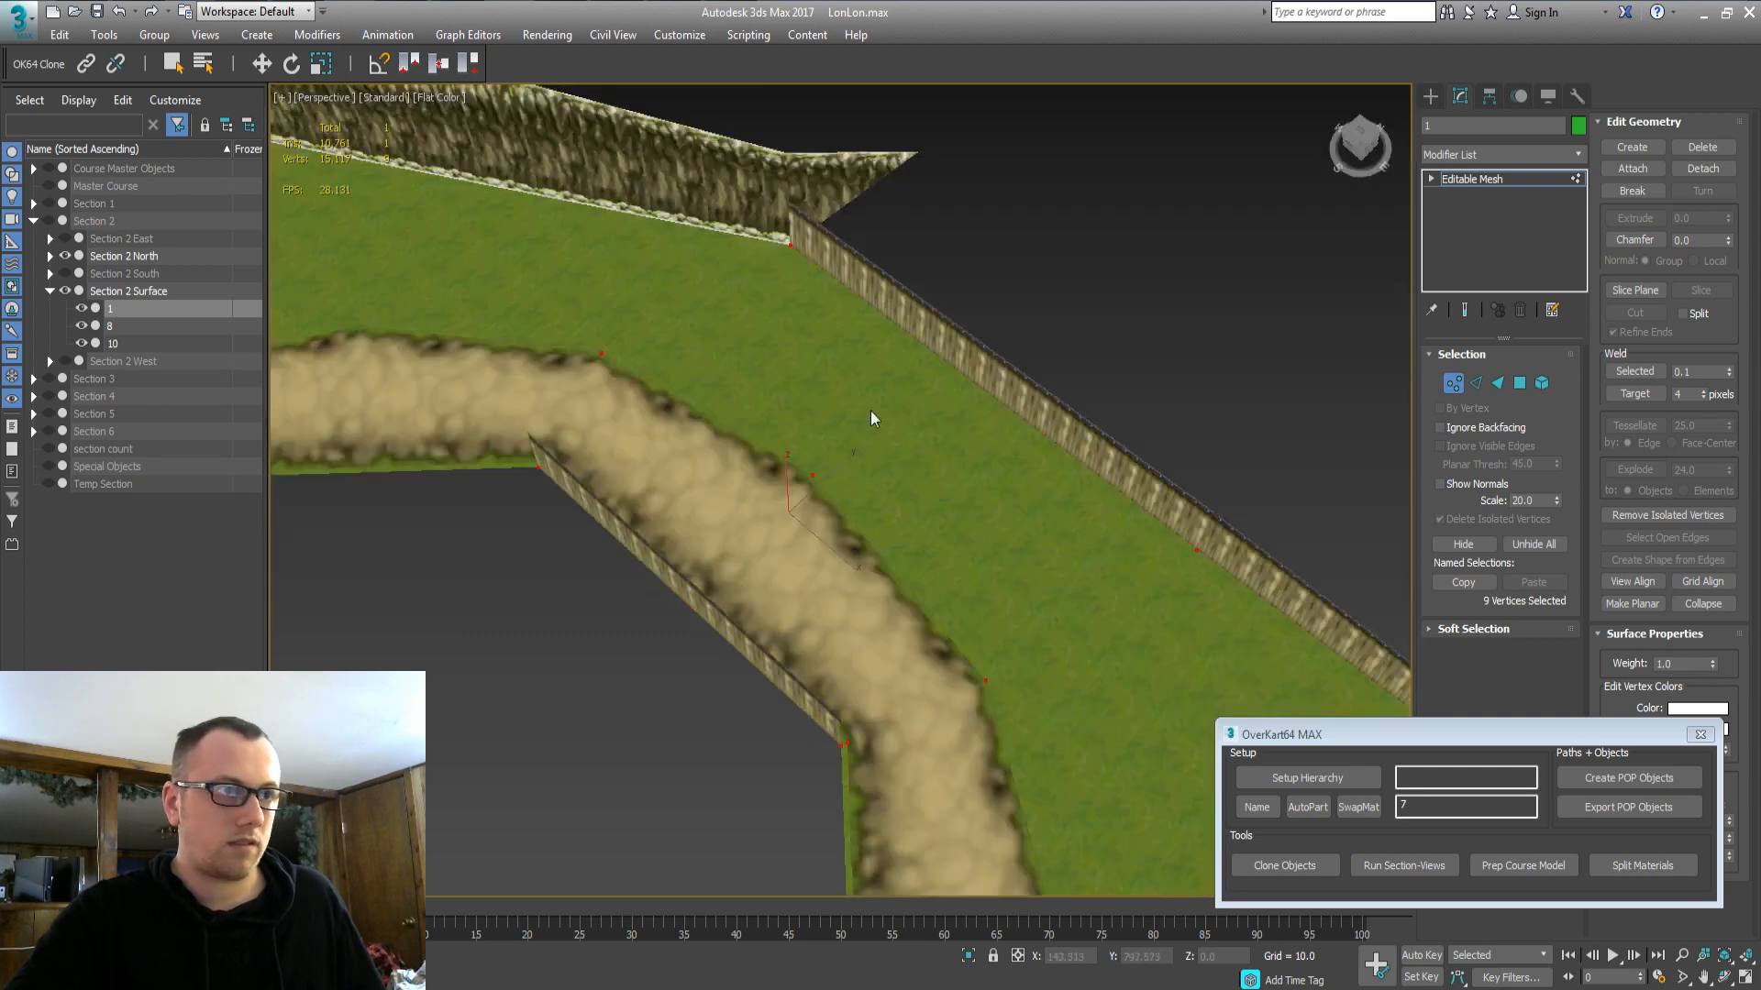
middle_drag(872, 411, 918, 406)
scroll(975, 405, down, 2)
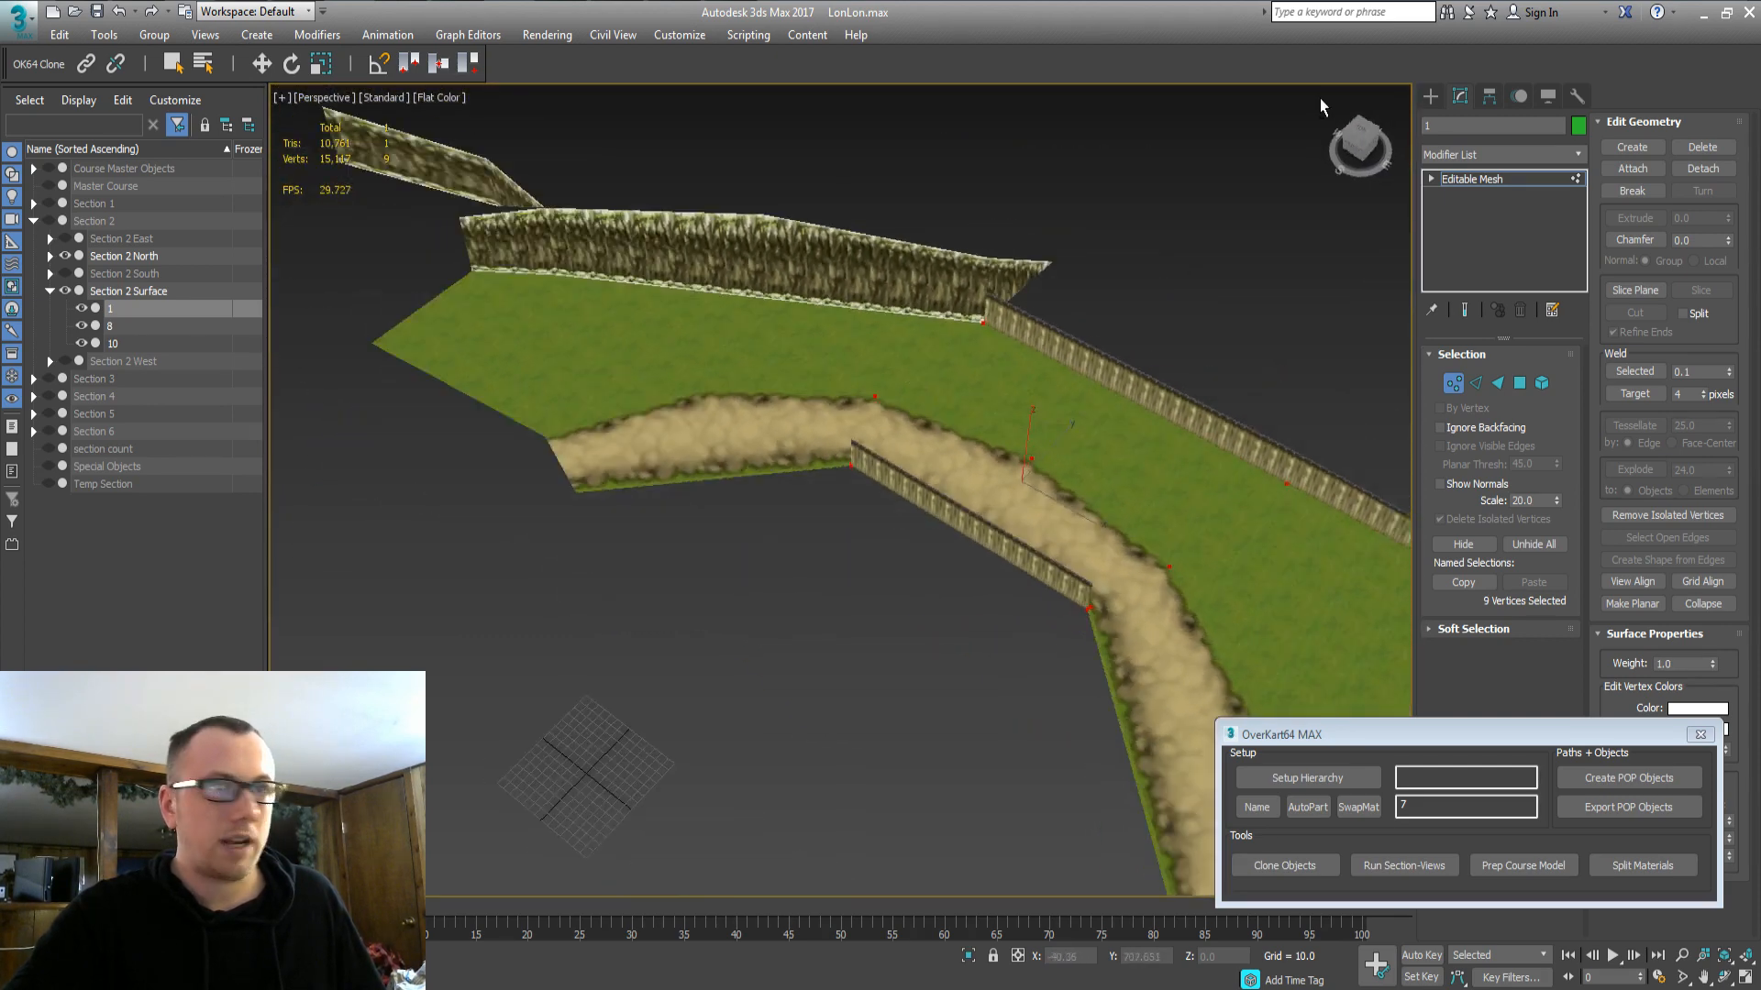
Unhide Course Master Objects and clone the farmhouse and neighbouring ground pieces.
click(1429, 99)
click(97, 168)
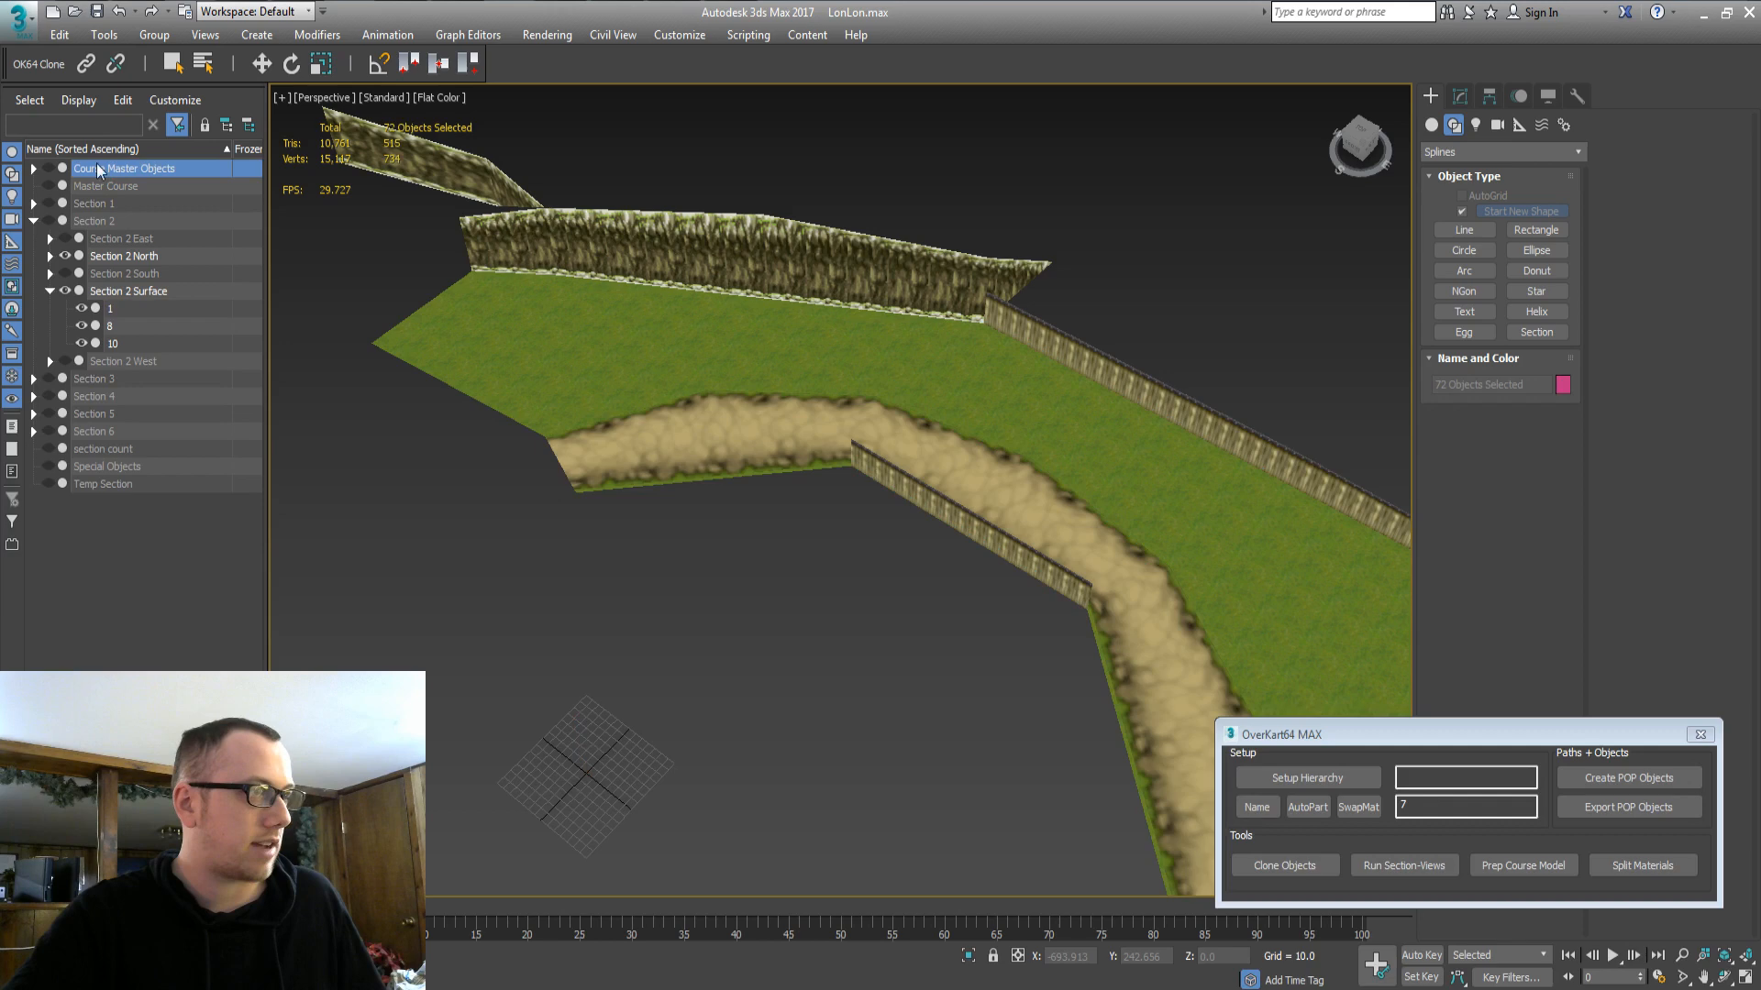
click(49, 168)
click(408, 278)
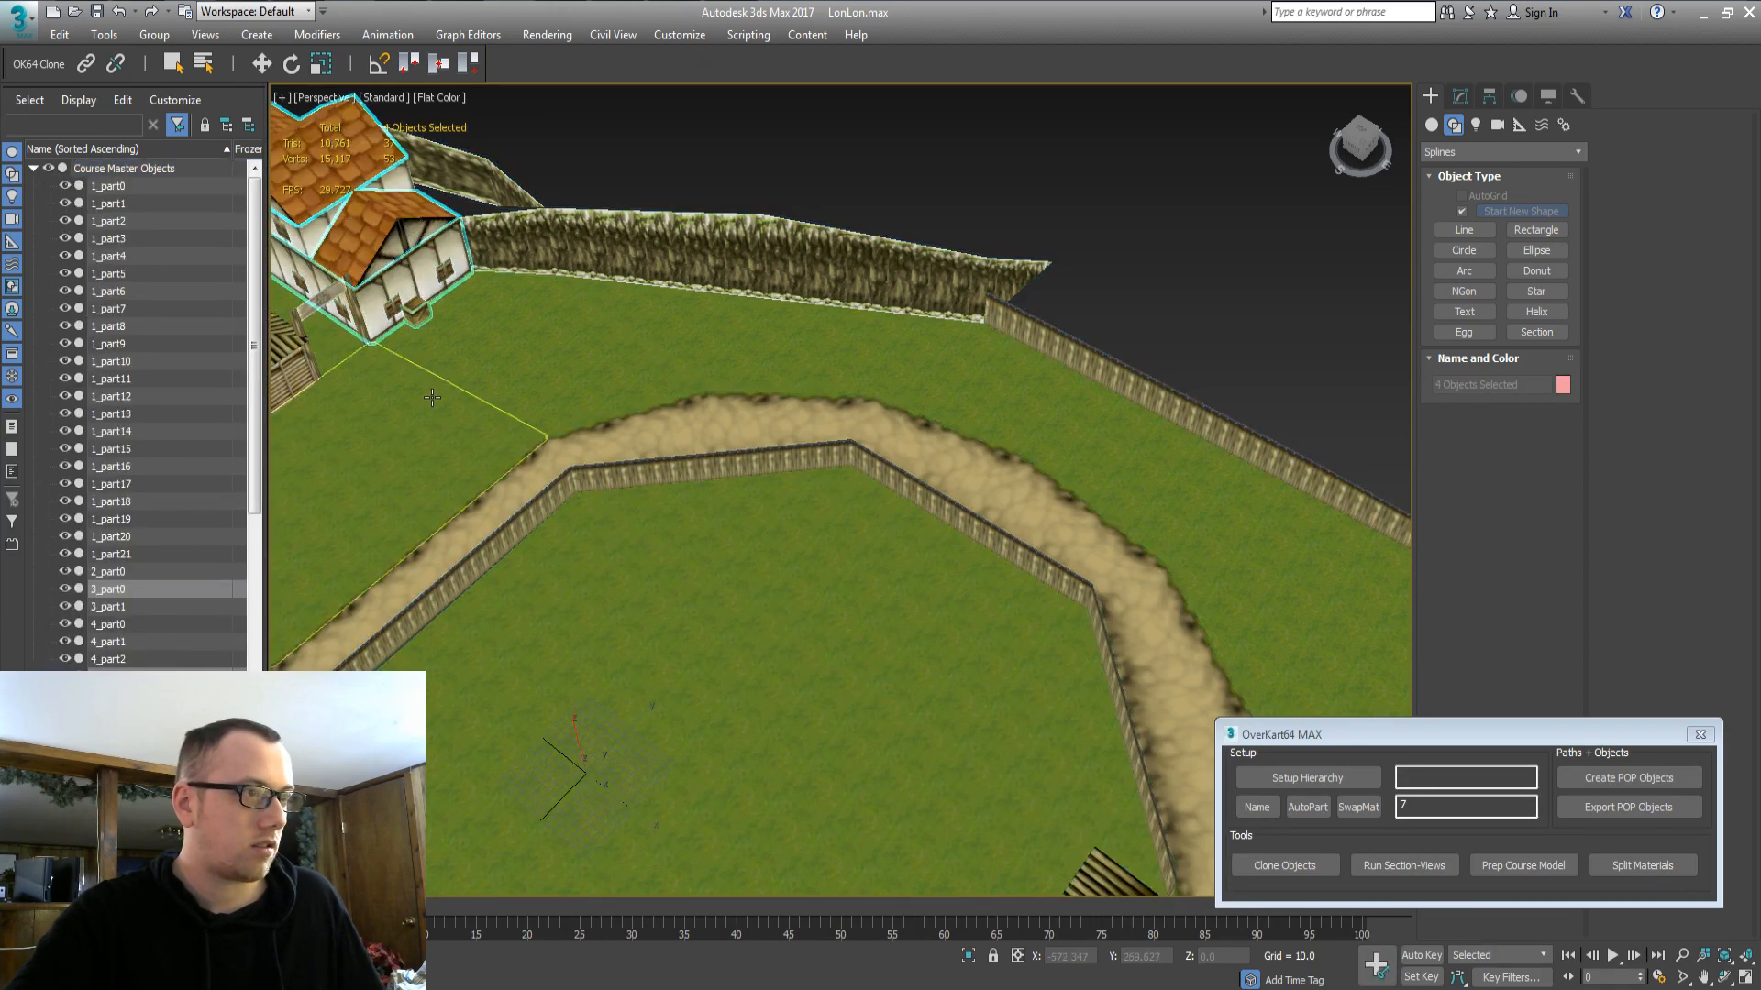
ctrl+click(451, 464)
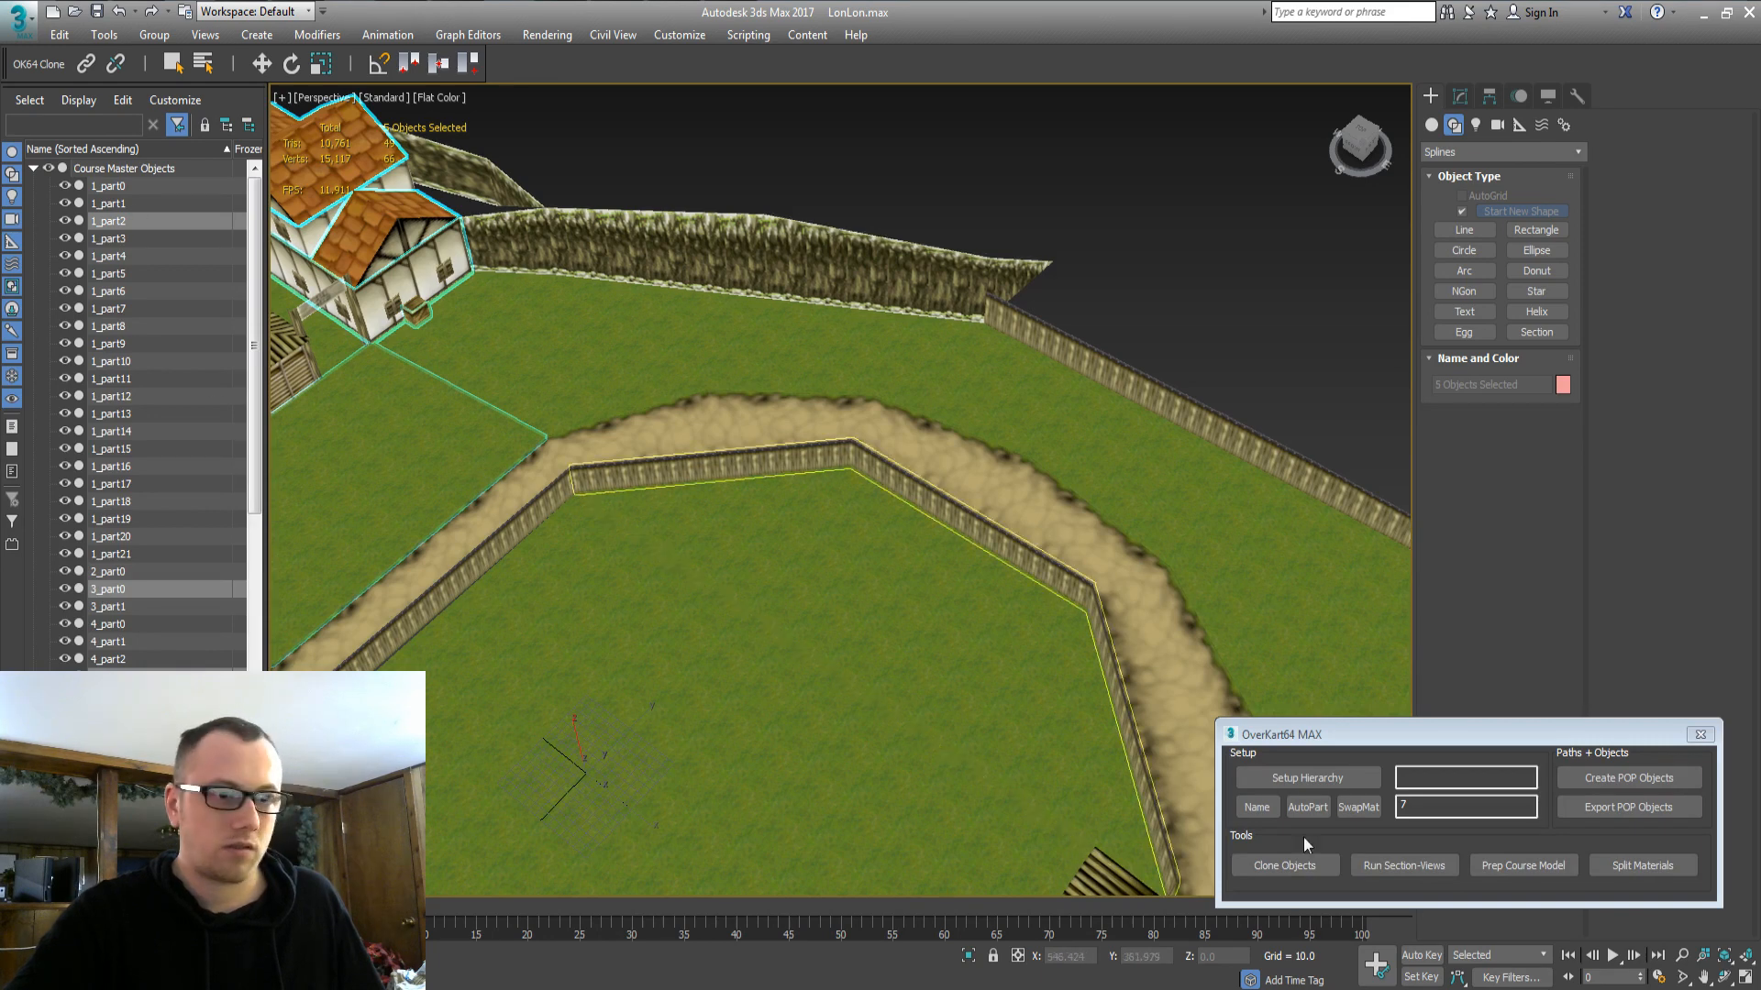
click(1293, 866)
key(Return)
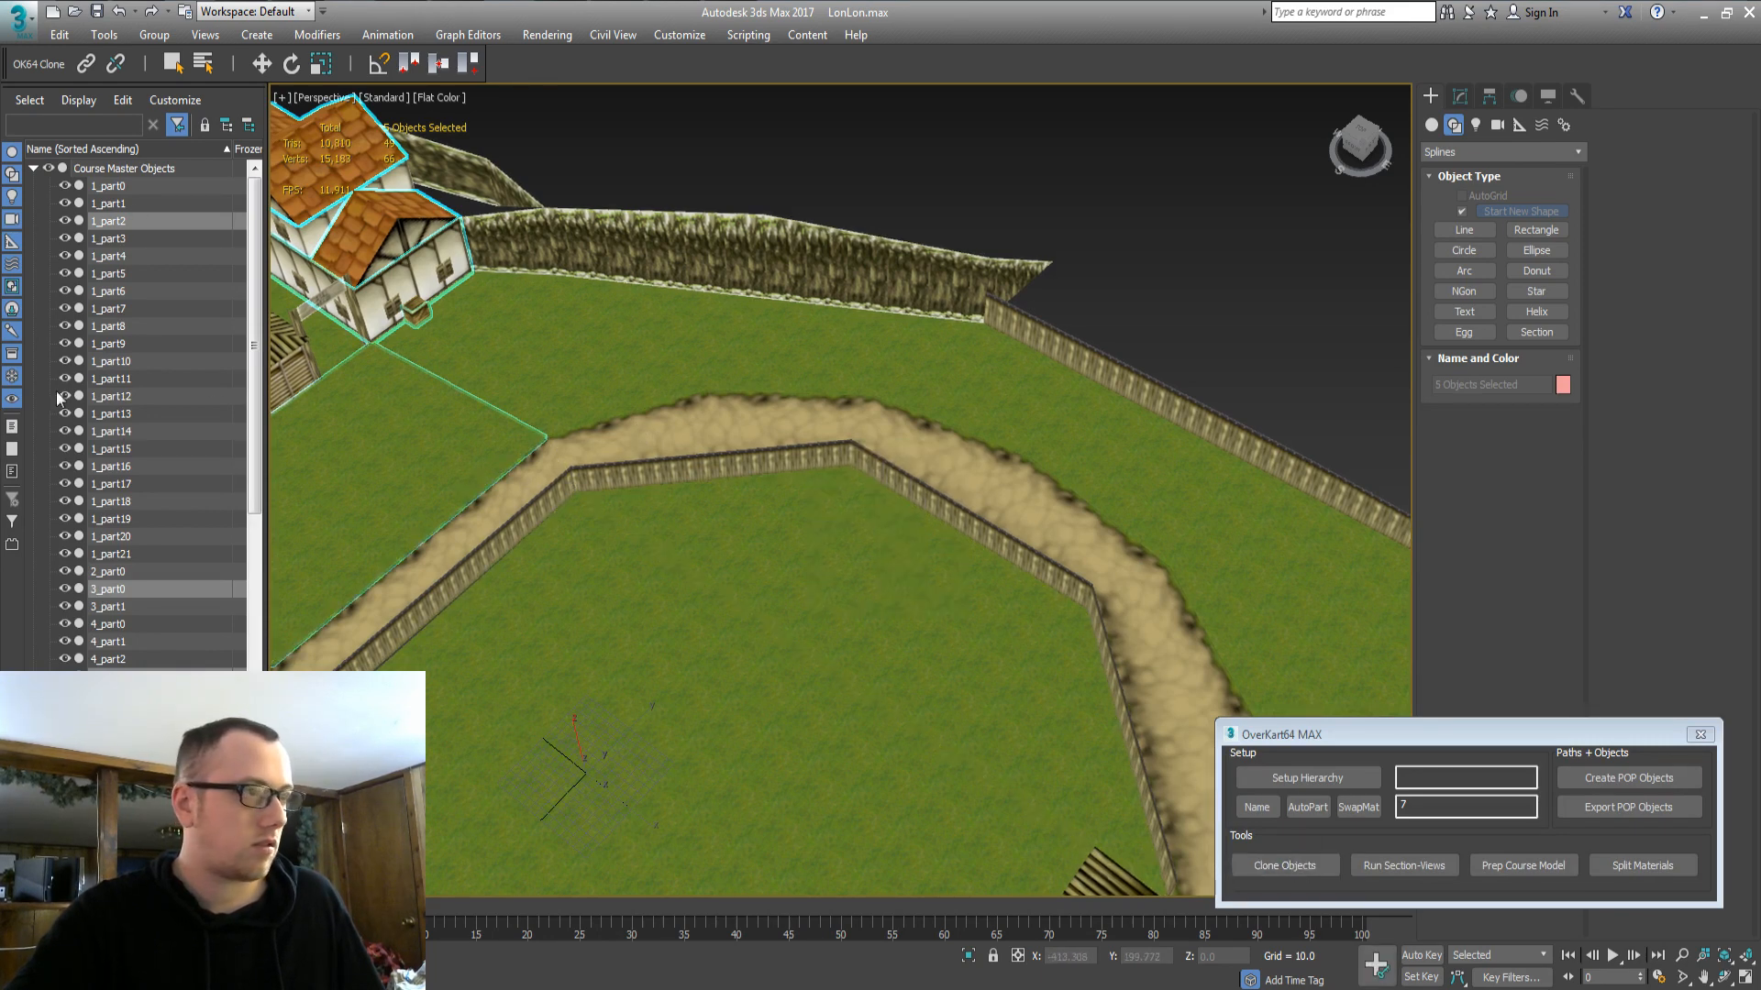
Move clones 1_part2, 3_part0, 5_part0, 7_part0, 14_part0 into Section 2 North; hide the masters.
click(35, 169)
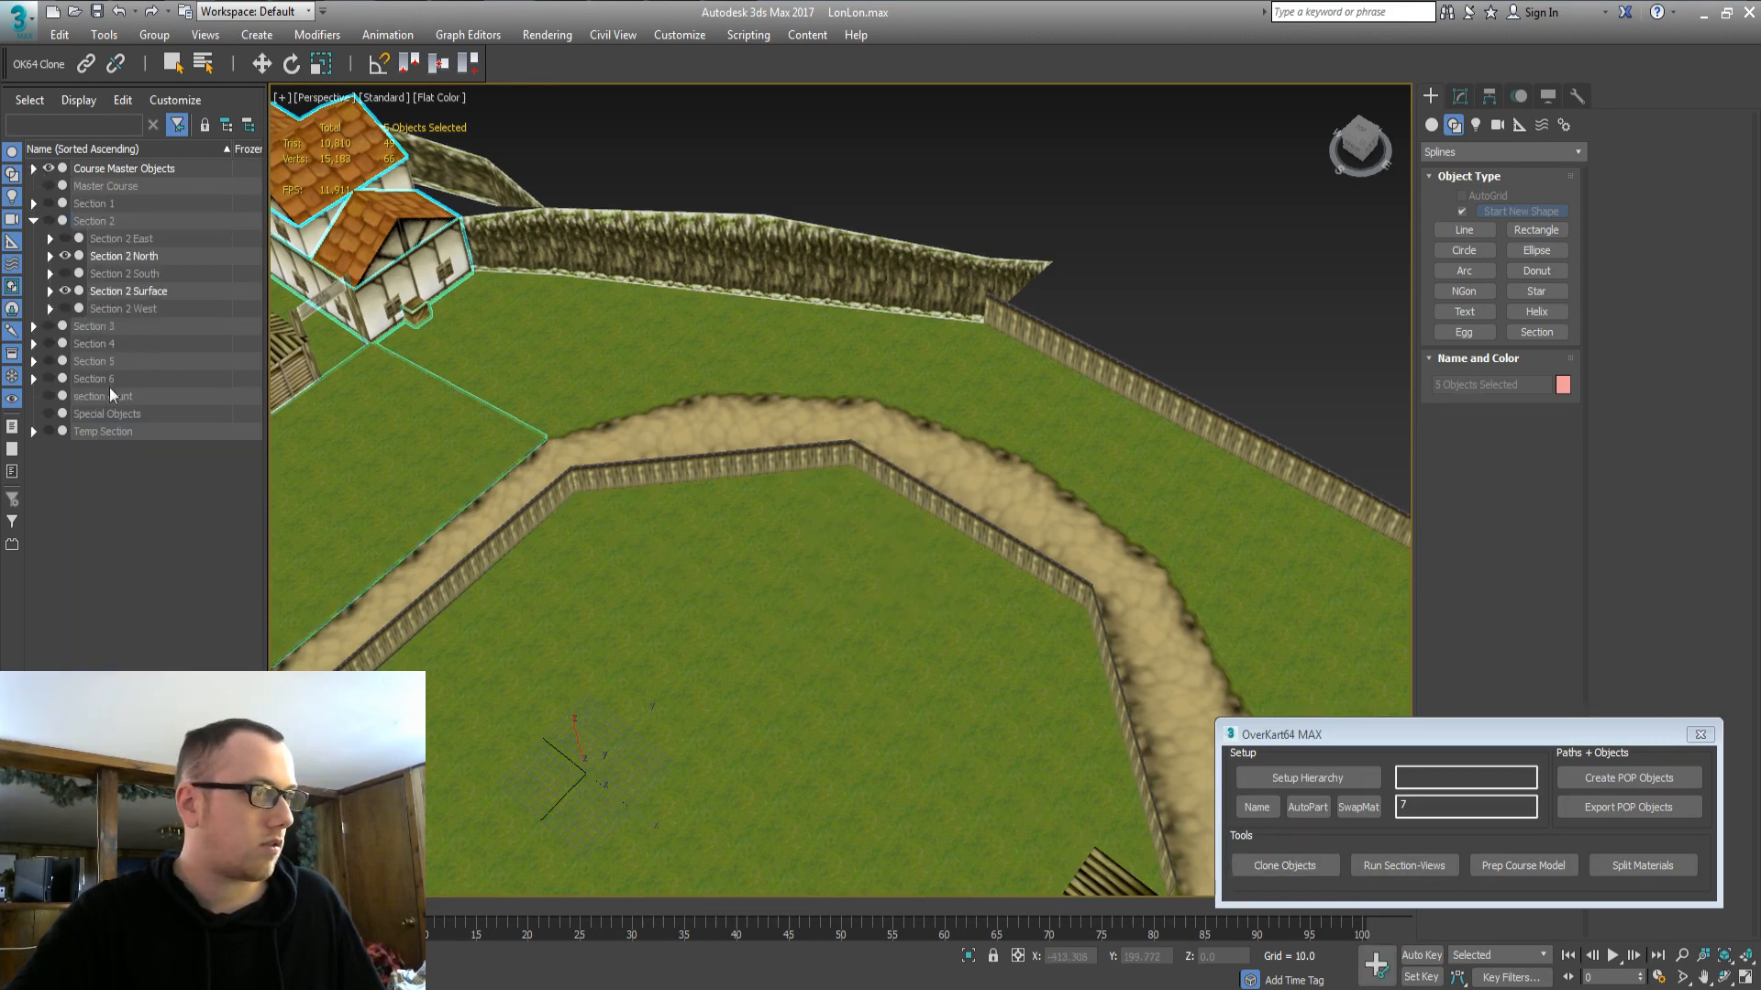
click(33, 431)
click(109, 448)
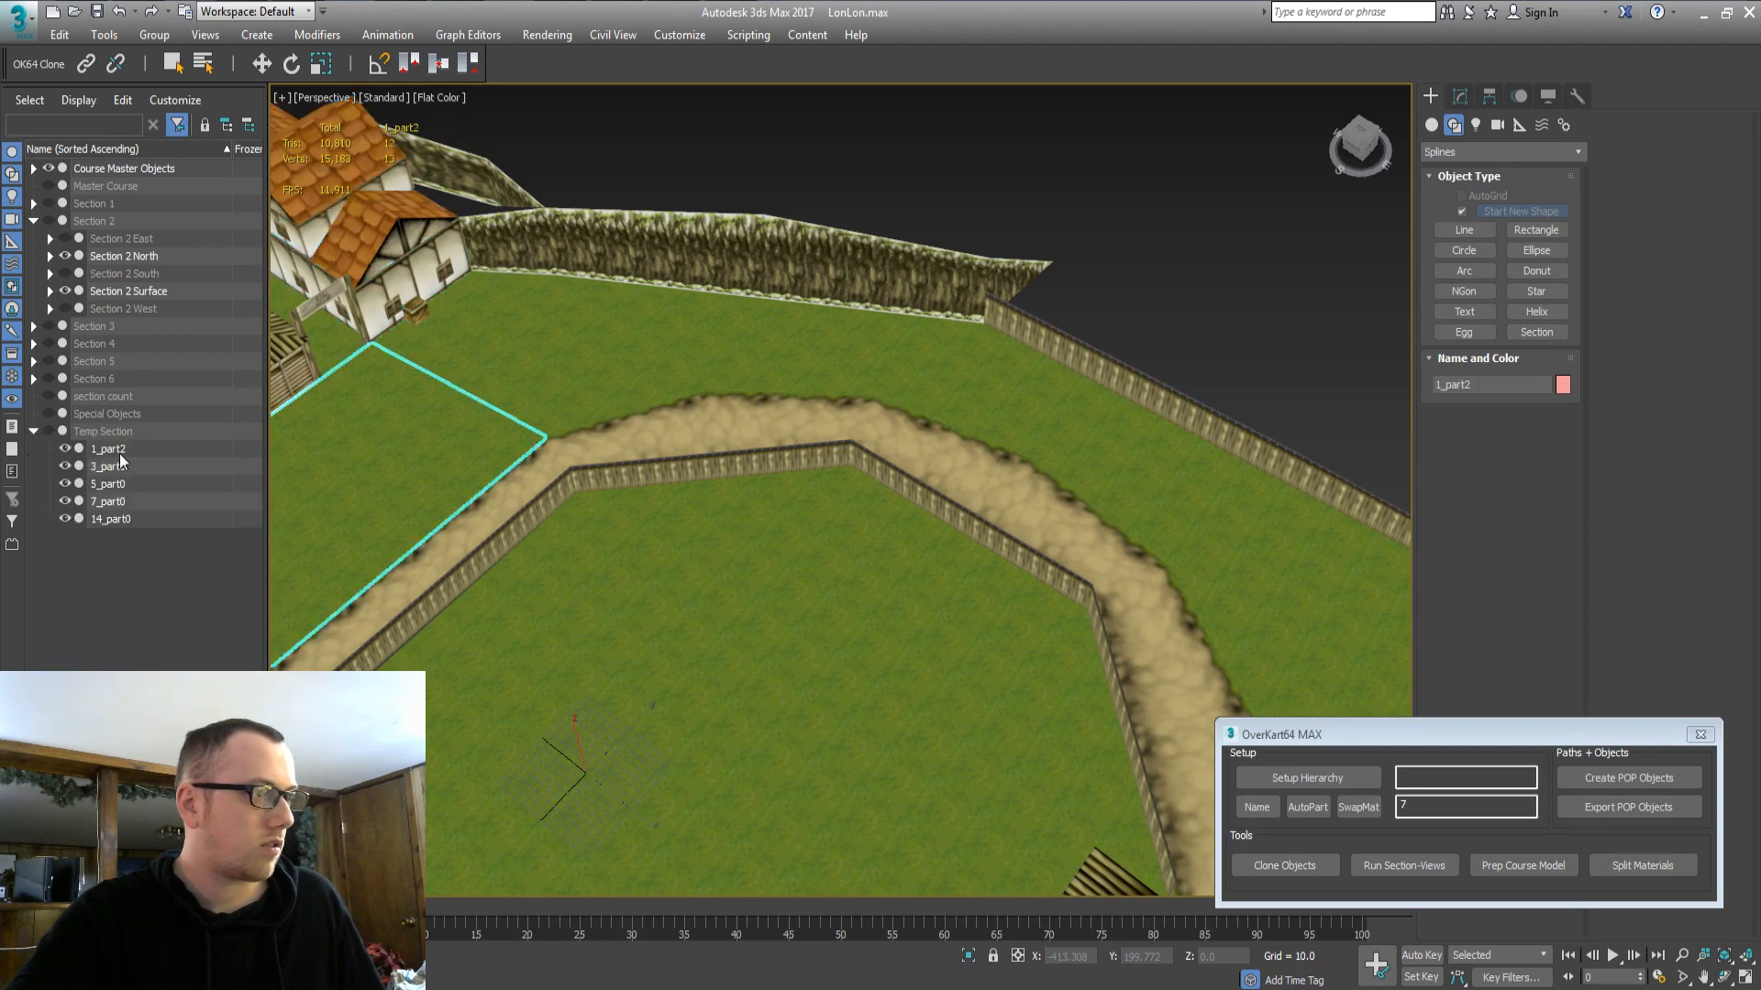
shift+click(110, 511)
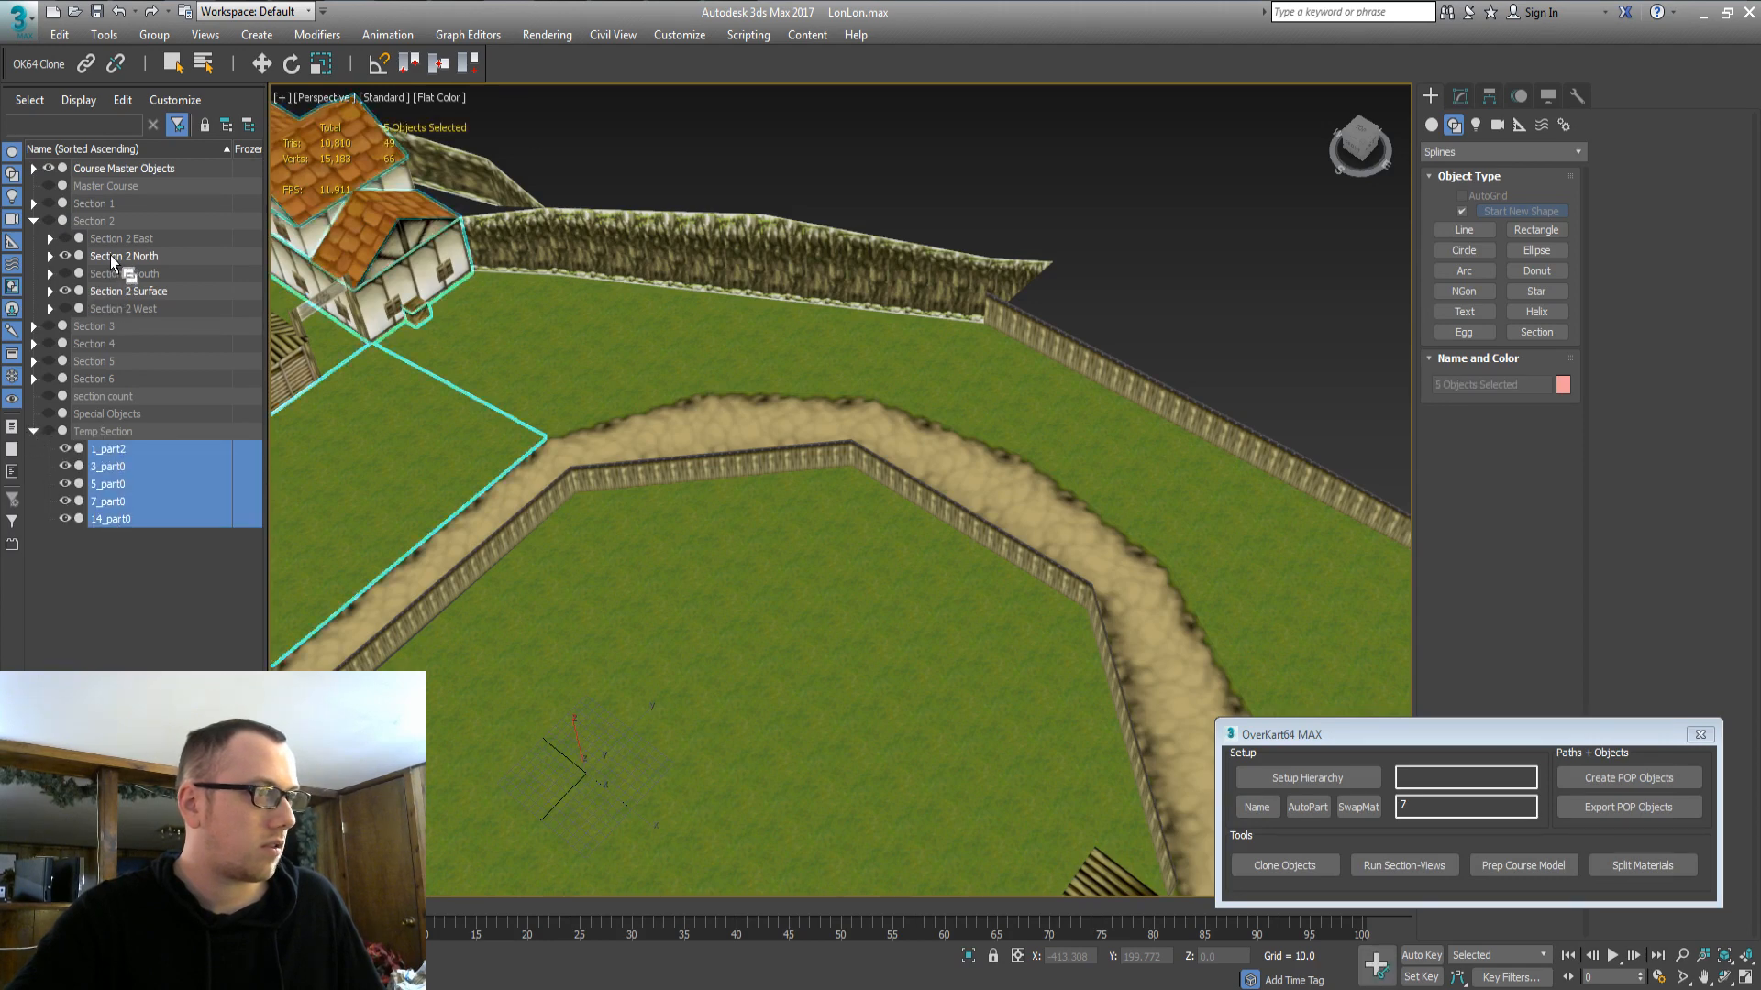
drag(110, 255, 103, 253)
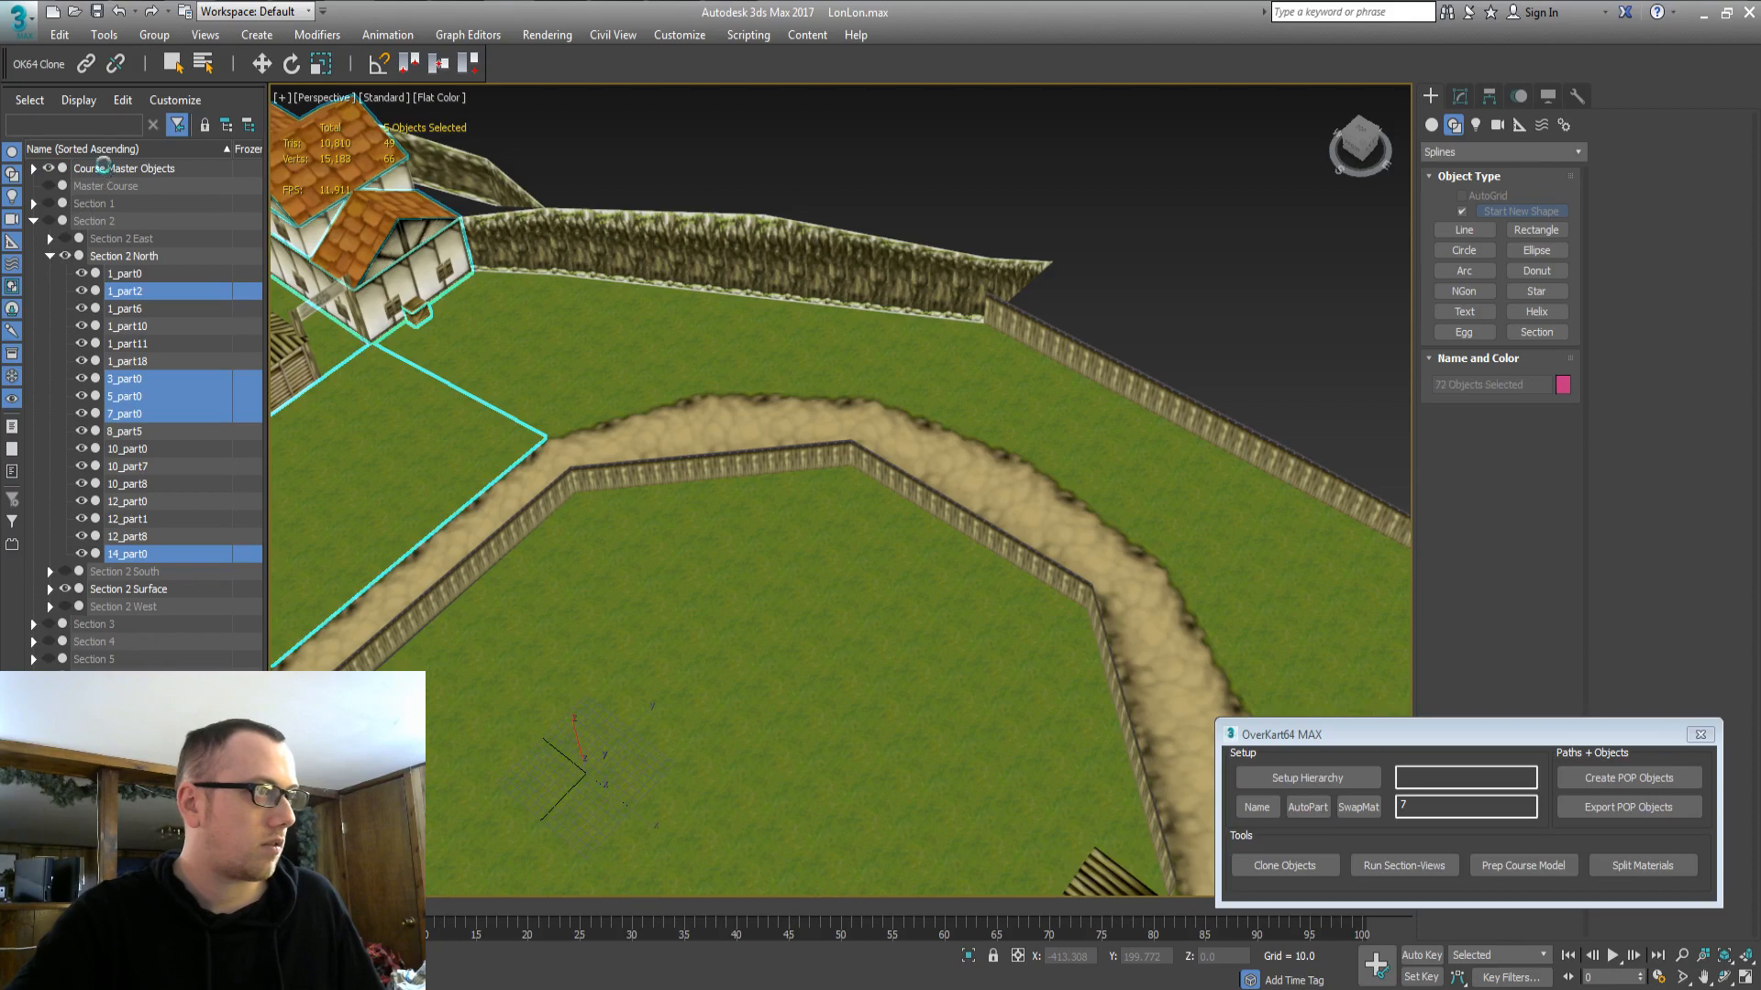
click(50, 168)
mouse_move(734, 601)
middle_down()
mouse_move(601, 582)
mouse_move(648, 595)
mouse_move(767, 551)
mouse_move(759, 593)
middle_up()
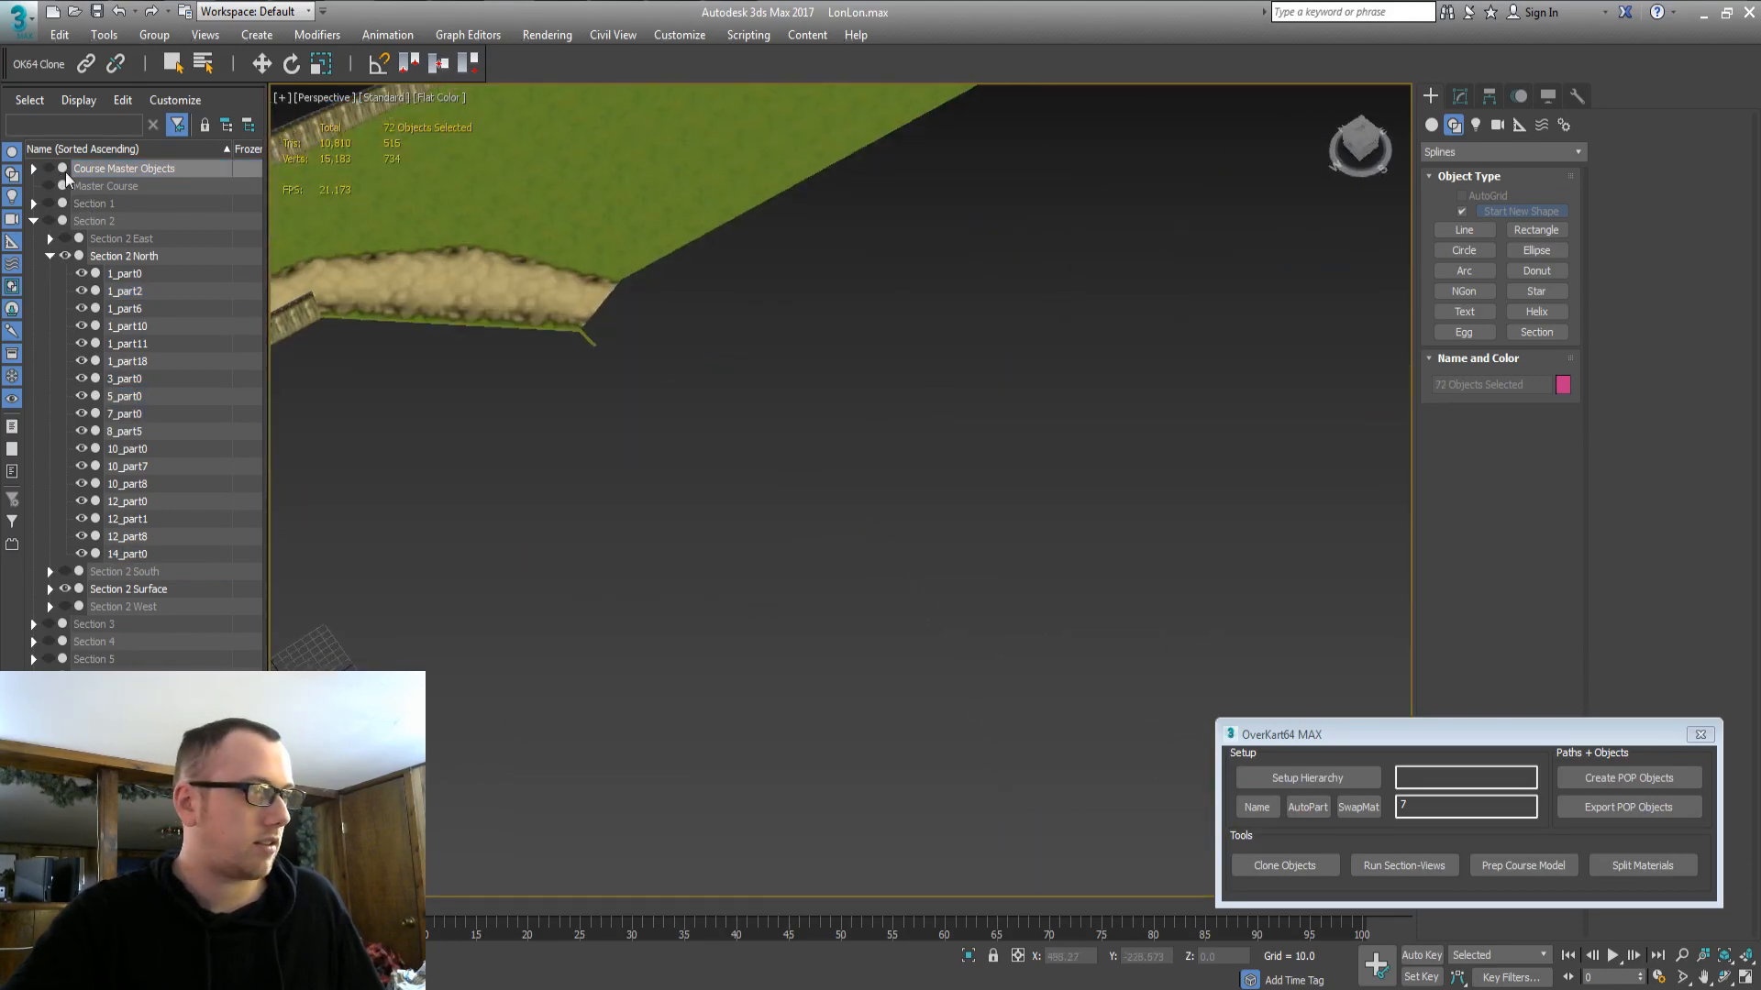
Show the master objects and clone road piece 1_part7 with its adjoining segment.
click(53, 169)
click(735, 305)
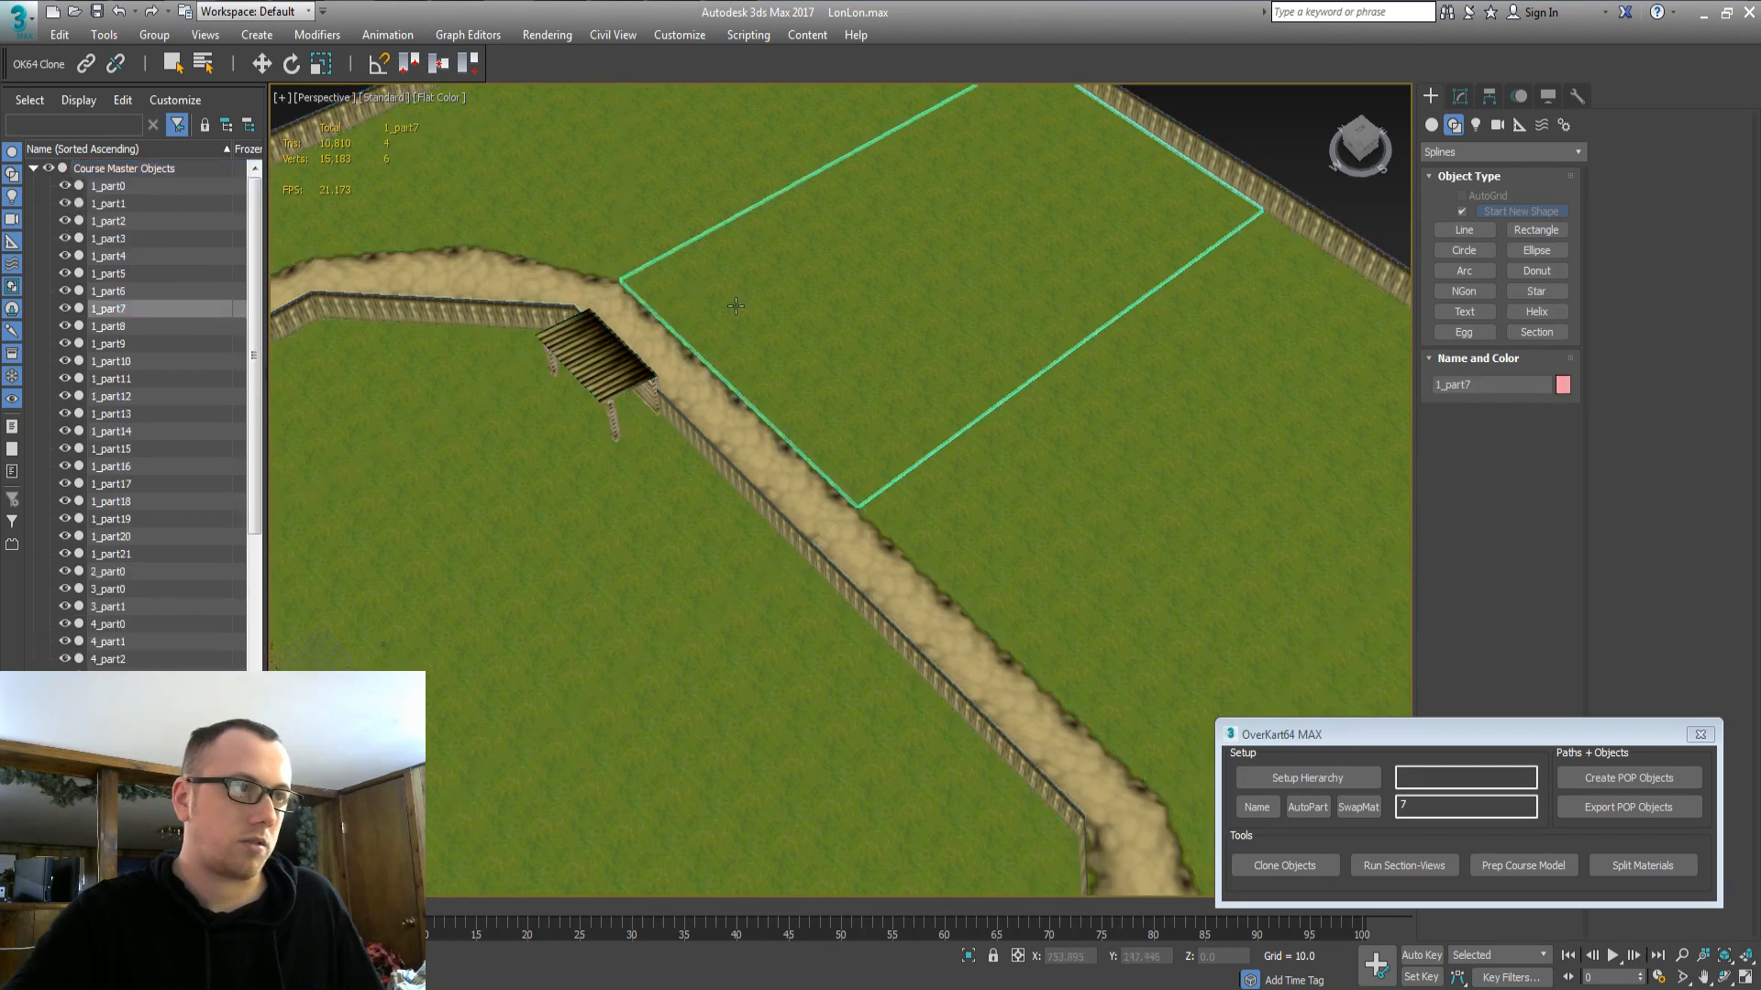
ctrl+click(690, 374)
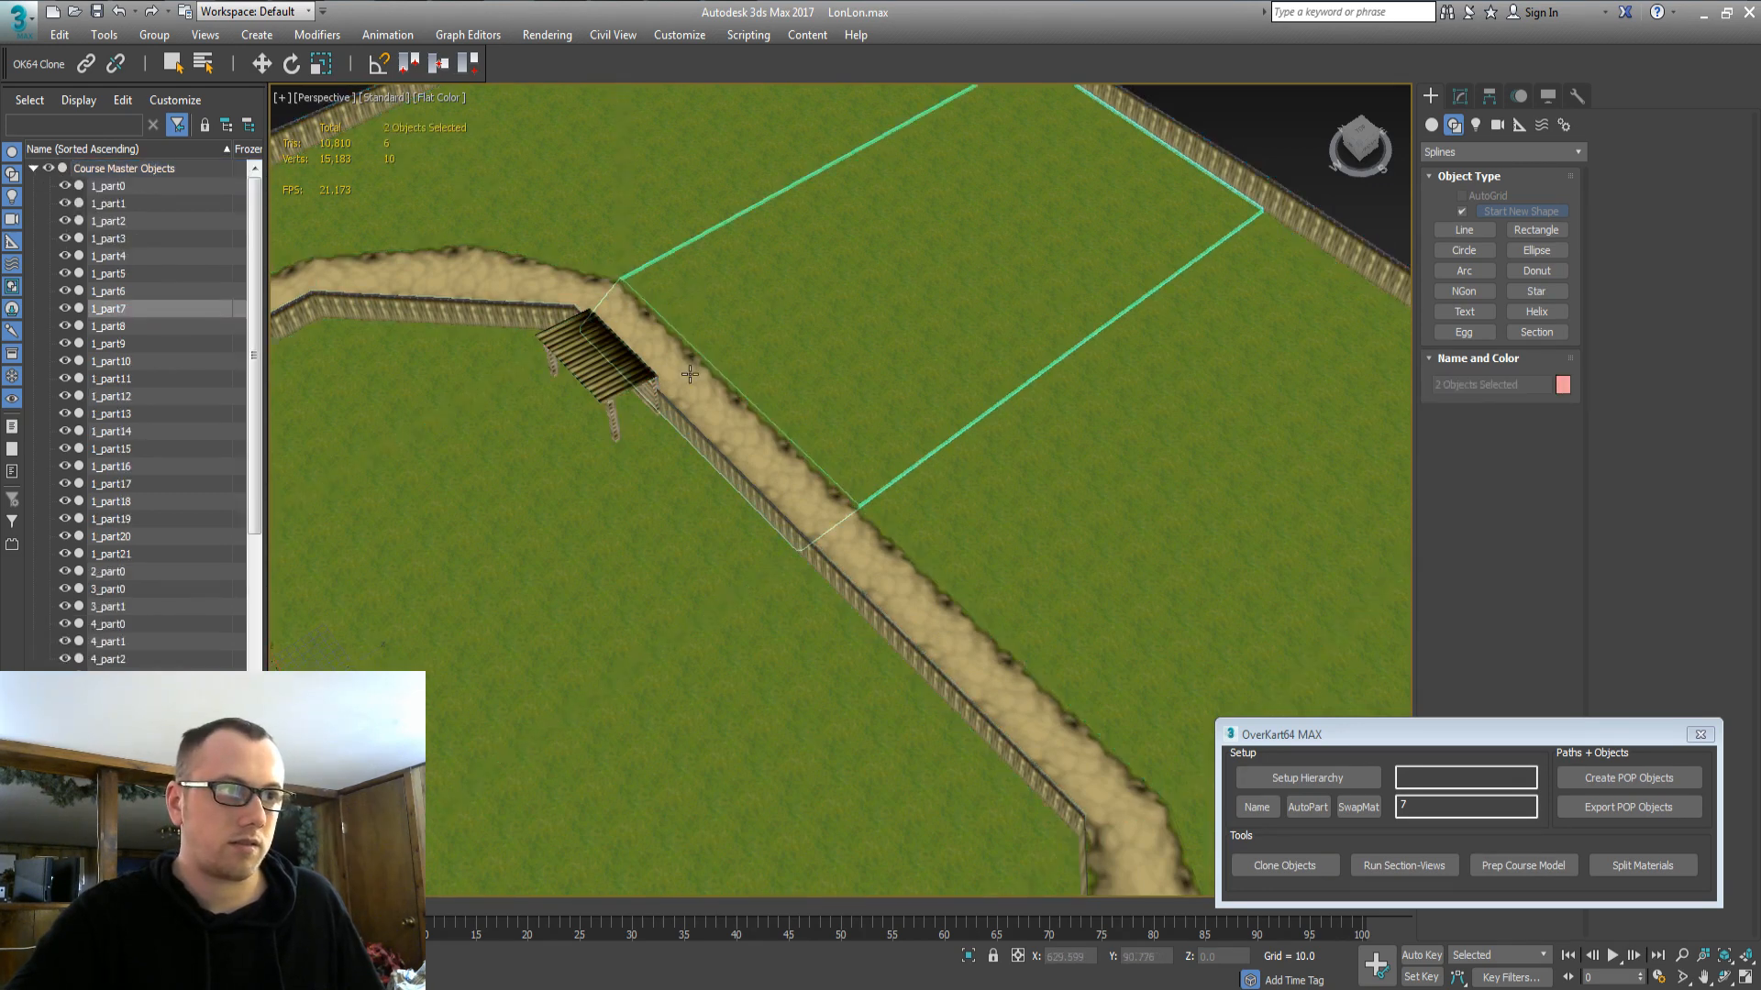
click(1275, 871)
click(906, 576)
Move the cloned 1_part7 and 10_part3 from Temp Section into Section 2 North.
click(34, 168)
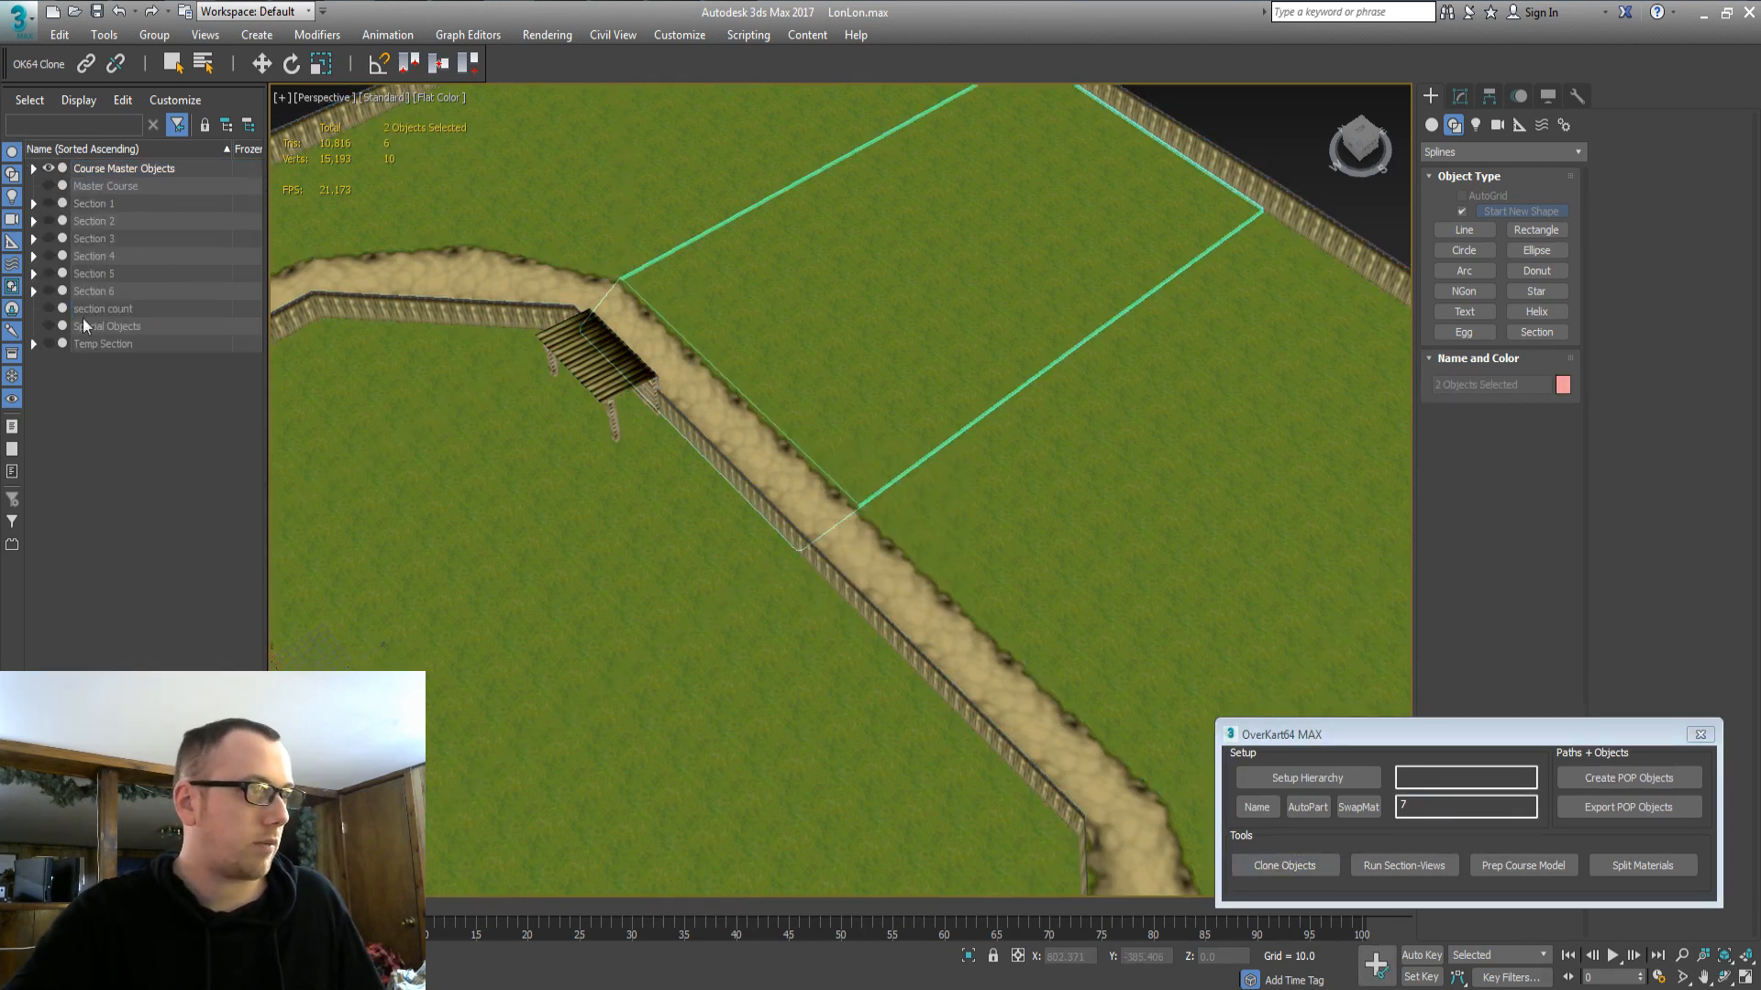
click(34, 223)
click(34, 431)
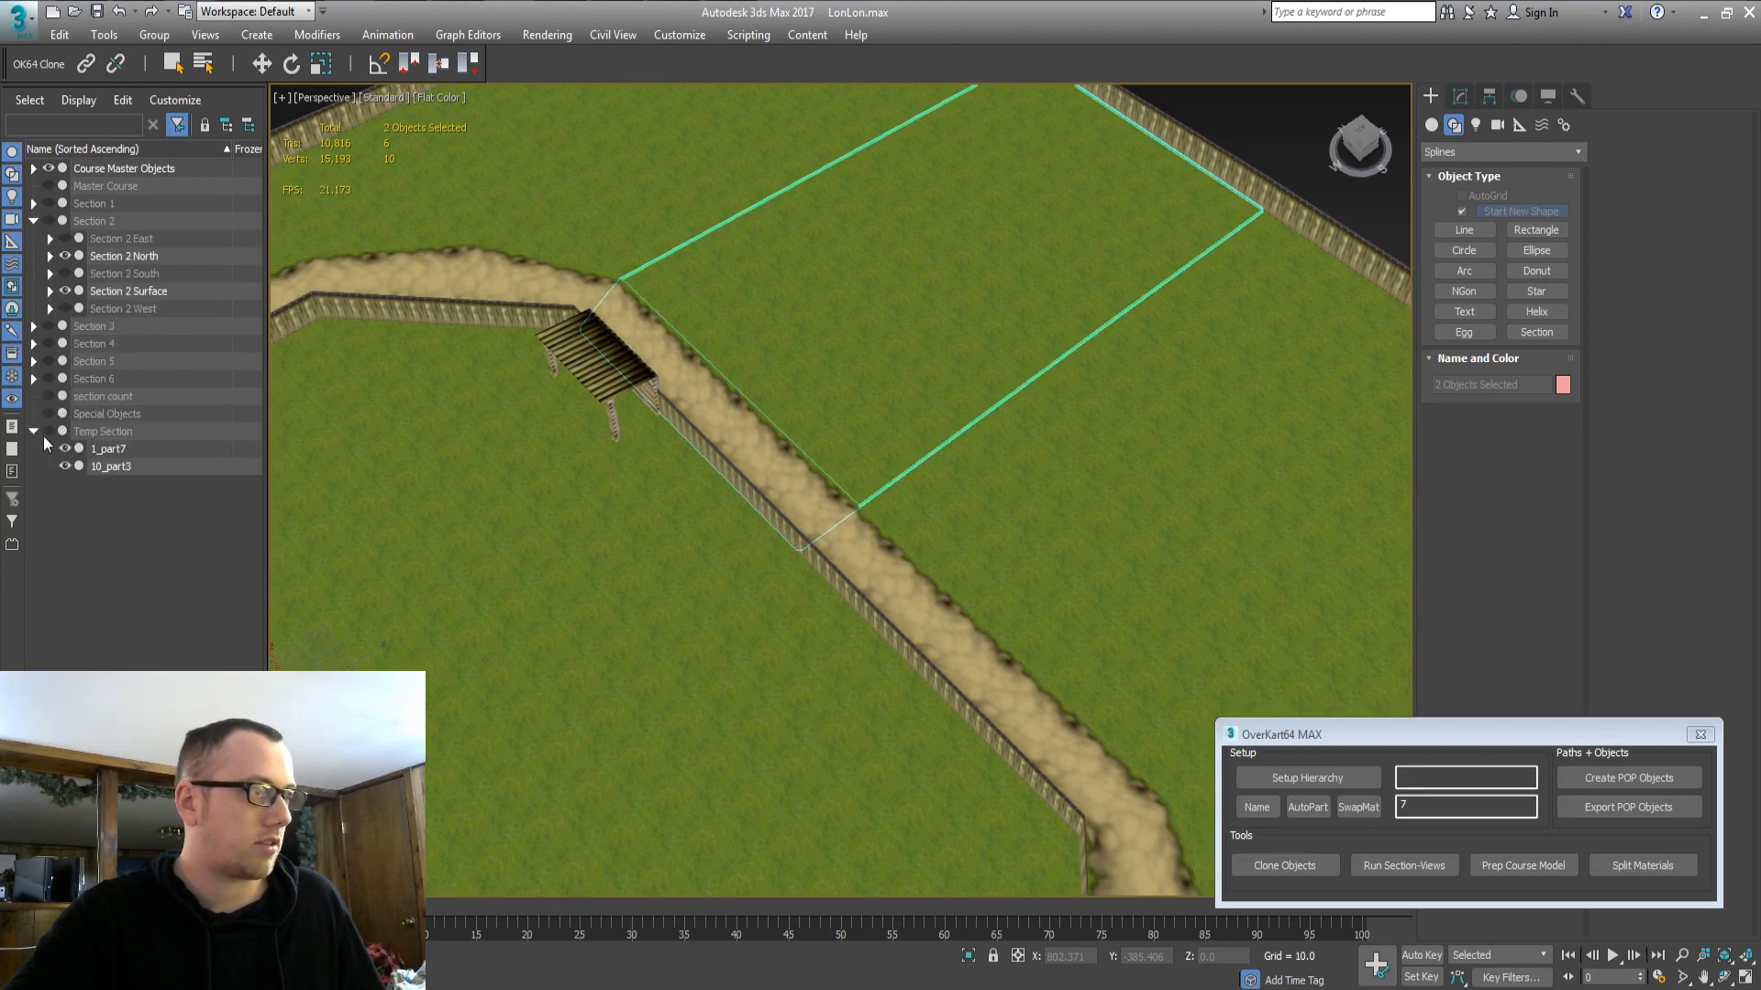
click(108, 449)
ctrl+click(110, 464)
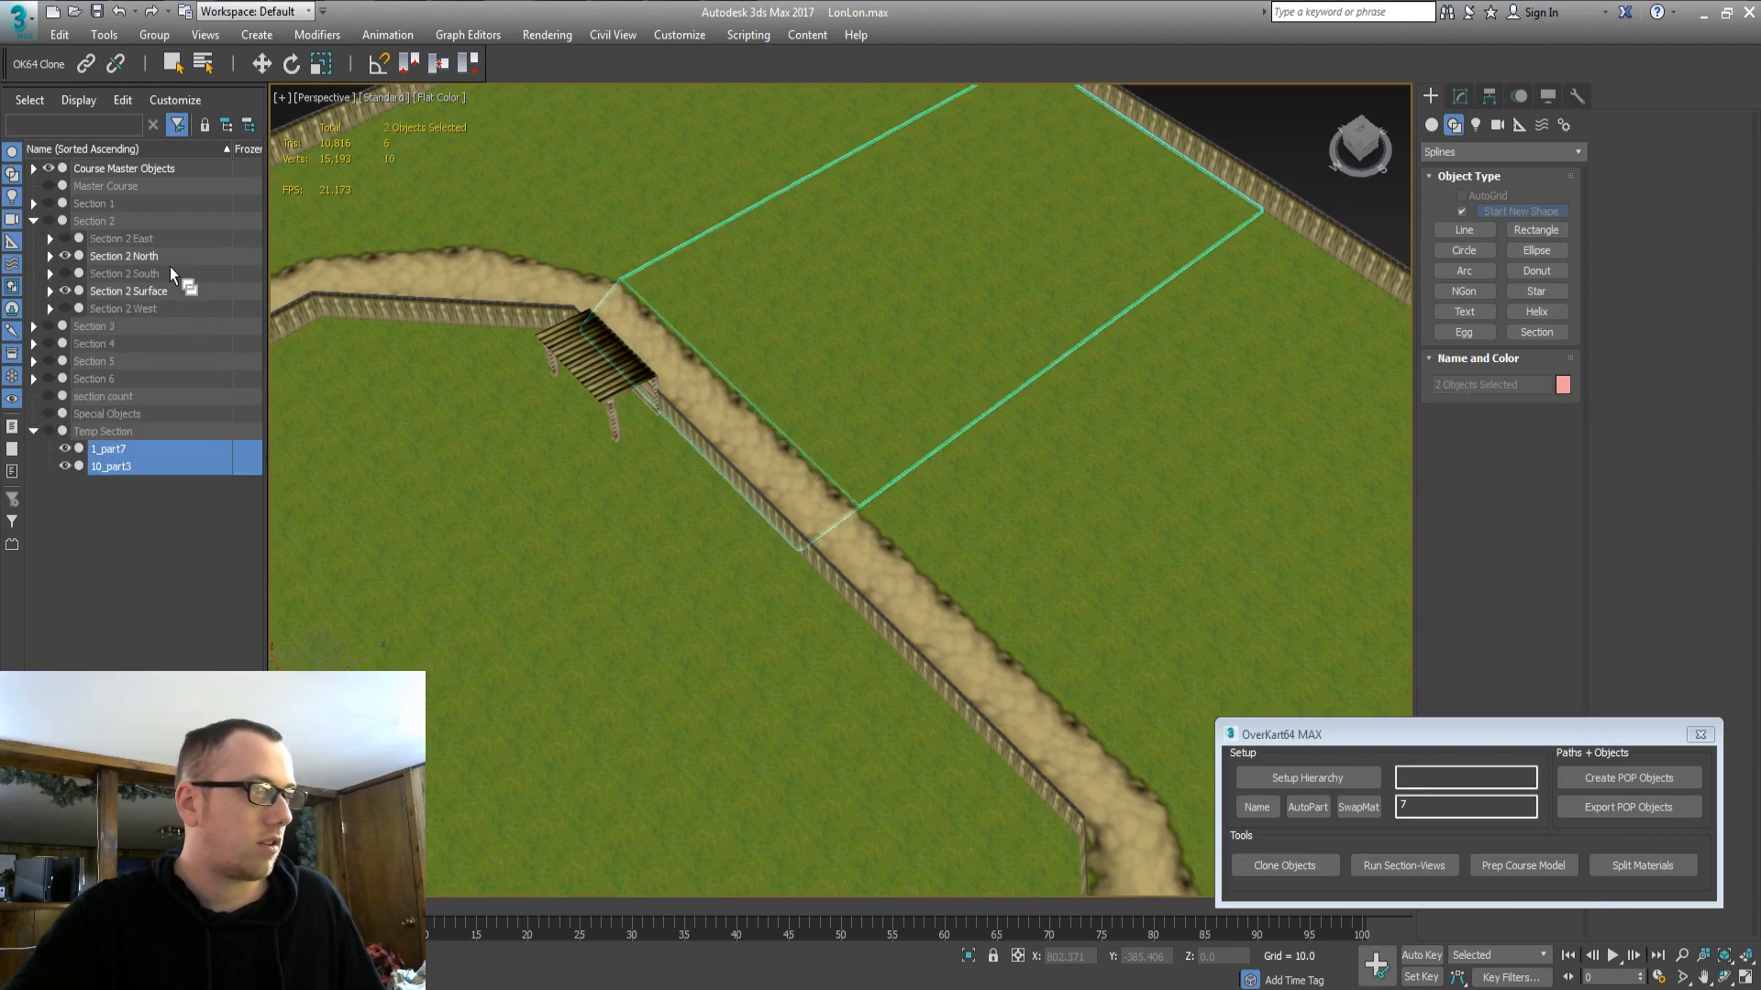
drag(105, 255, 105, 255)
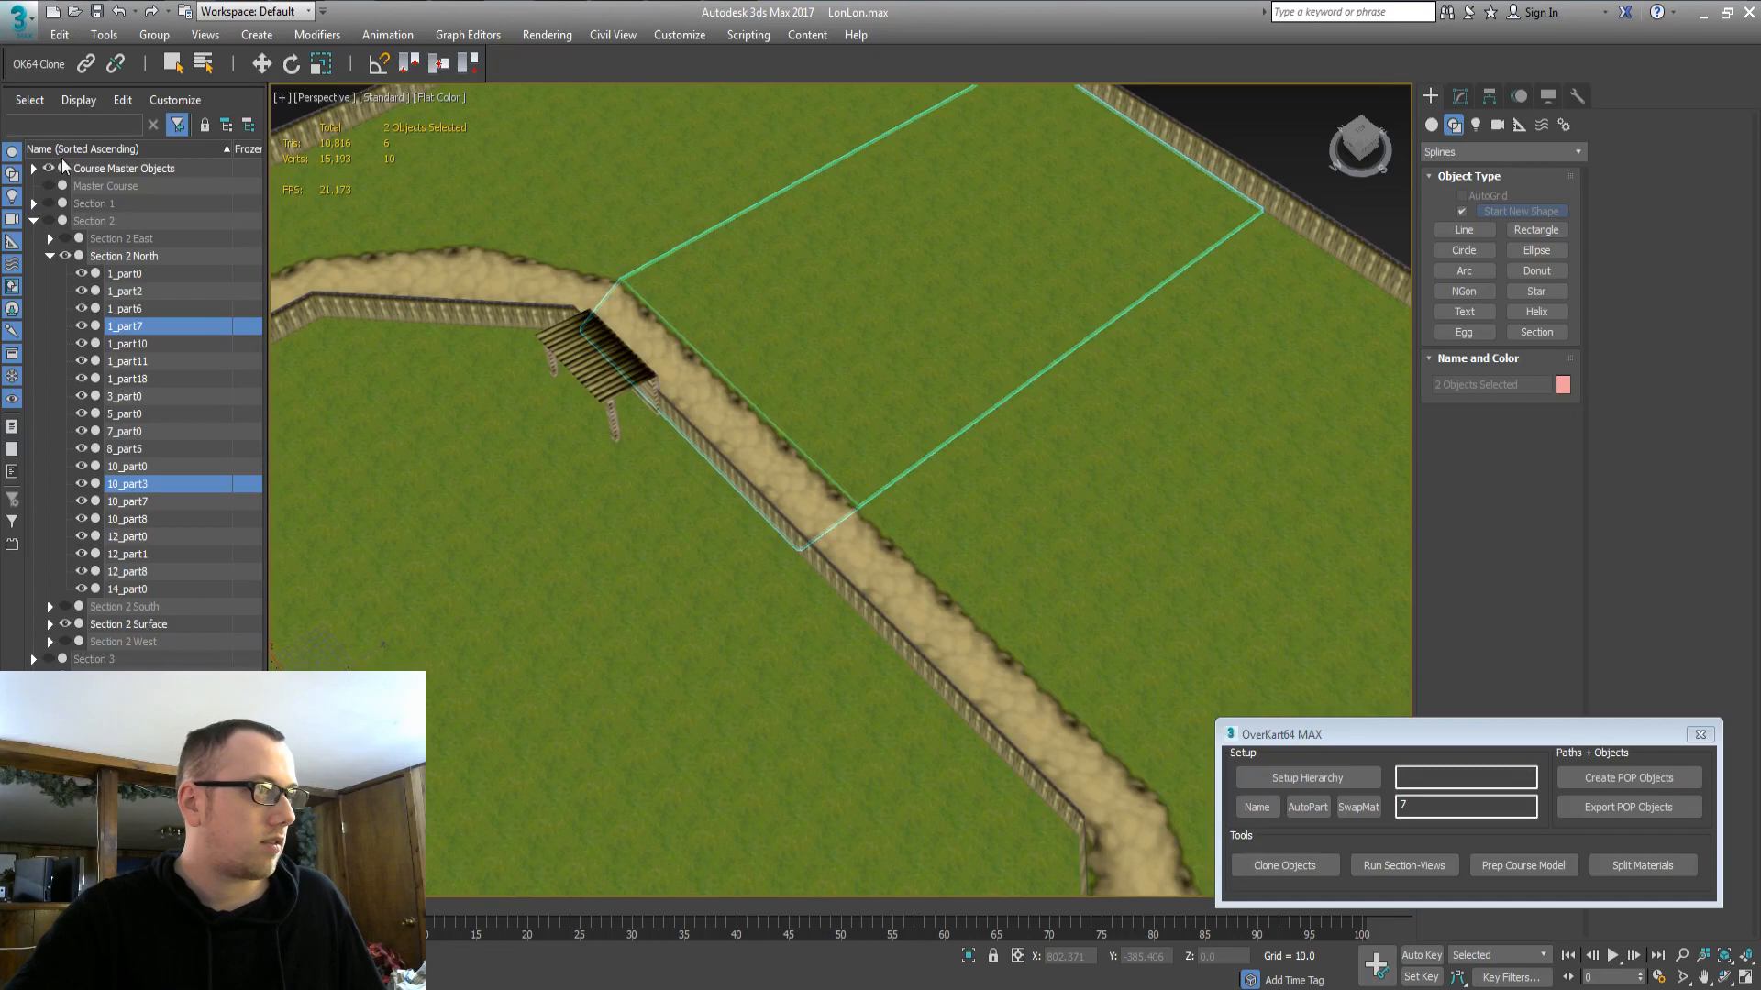
Hide the masters to review the building area, then unhide Section 2 North and the masters.
click(81, 172)
click(48, 168)
middle_drag(652, 460, 816, 506)
middle_drag(1179, 552, 1058, 598)
click(689, 533)
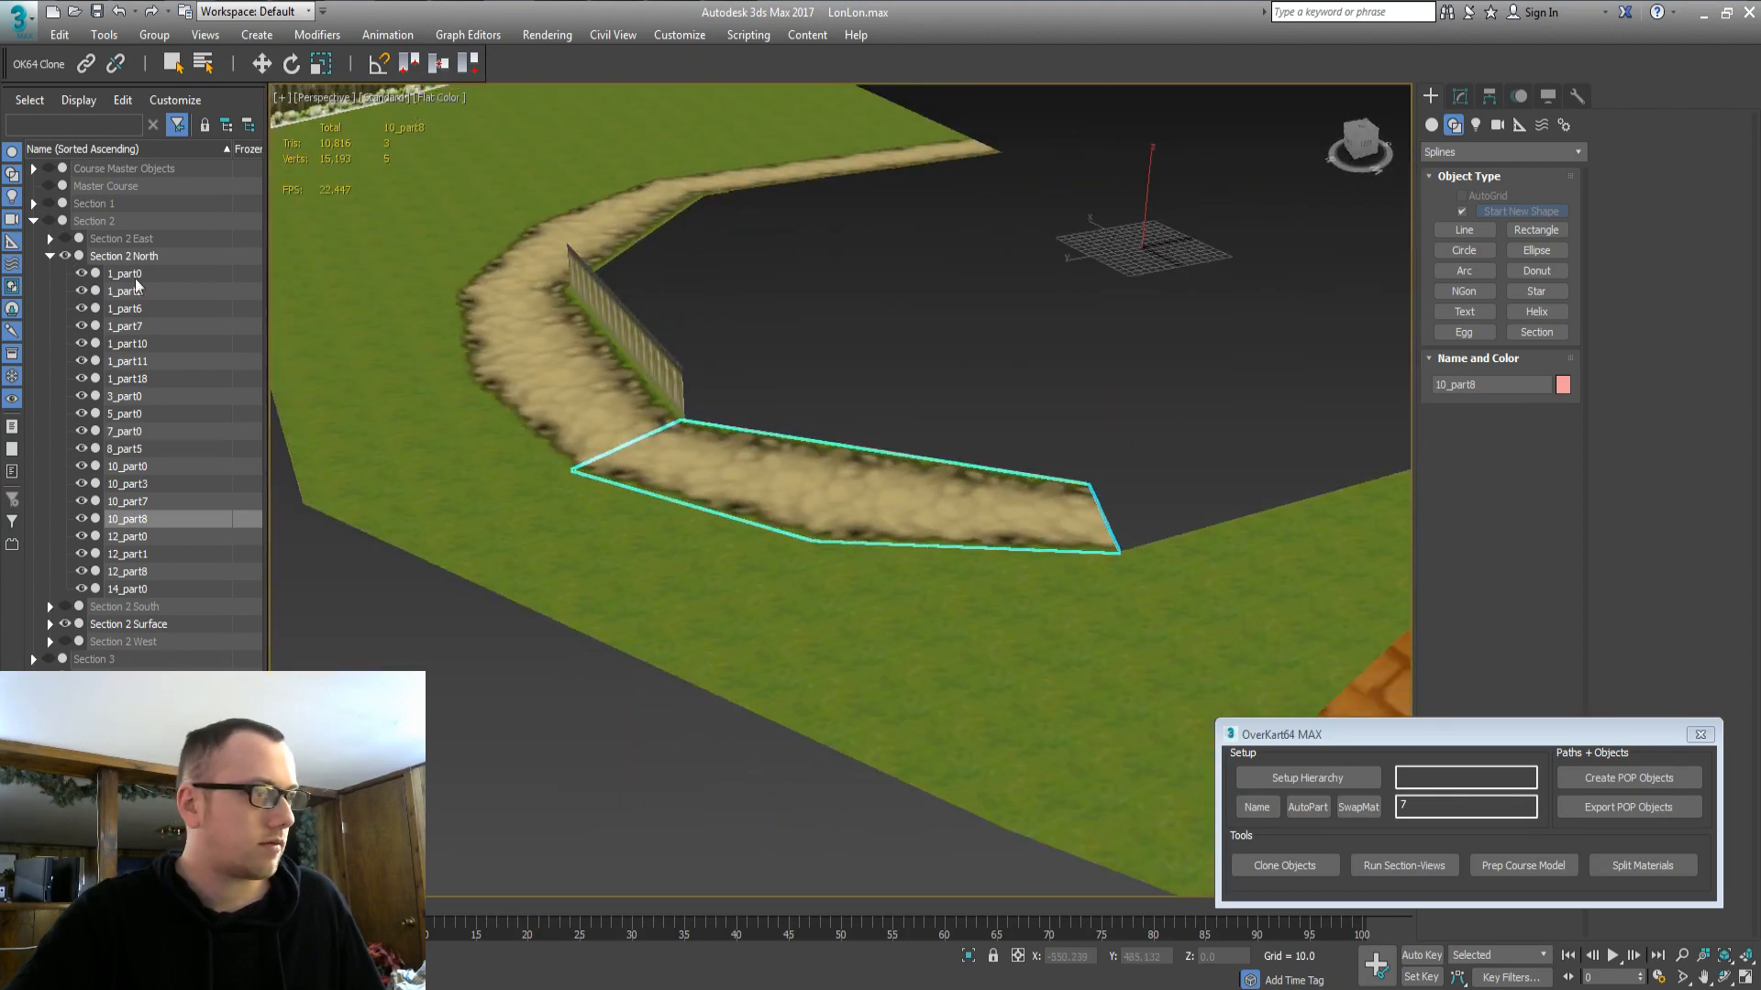
click(65, 256)
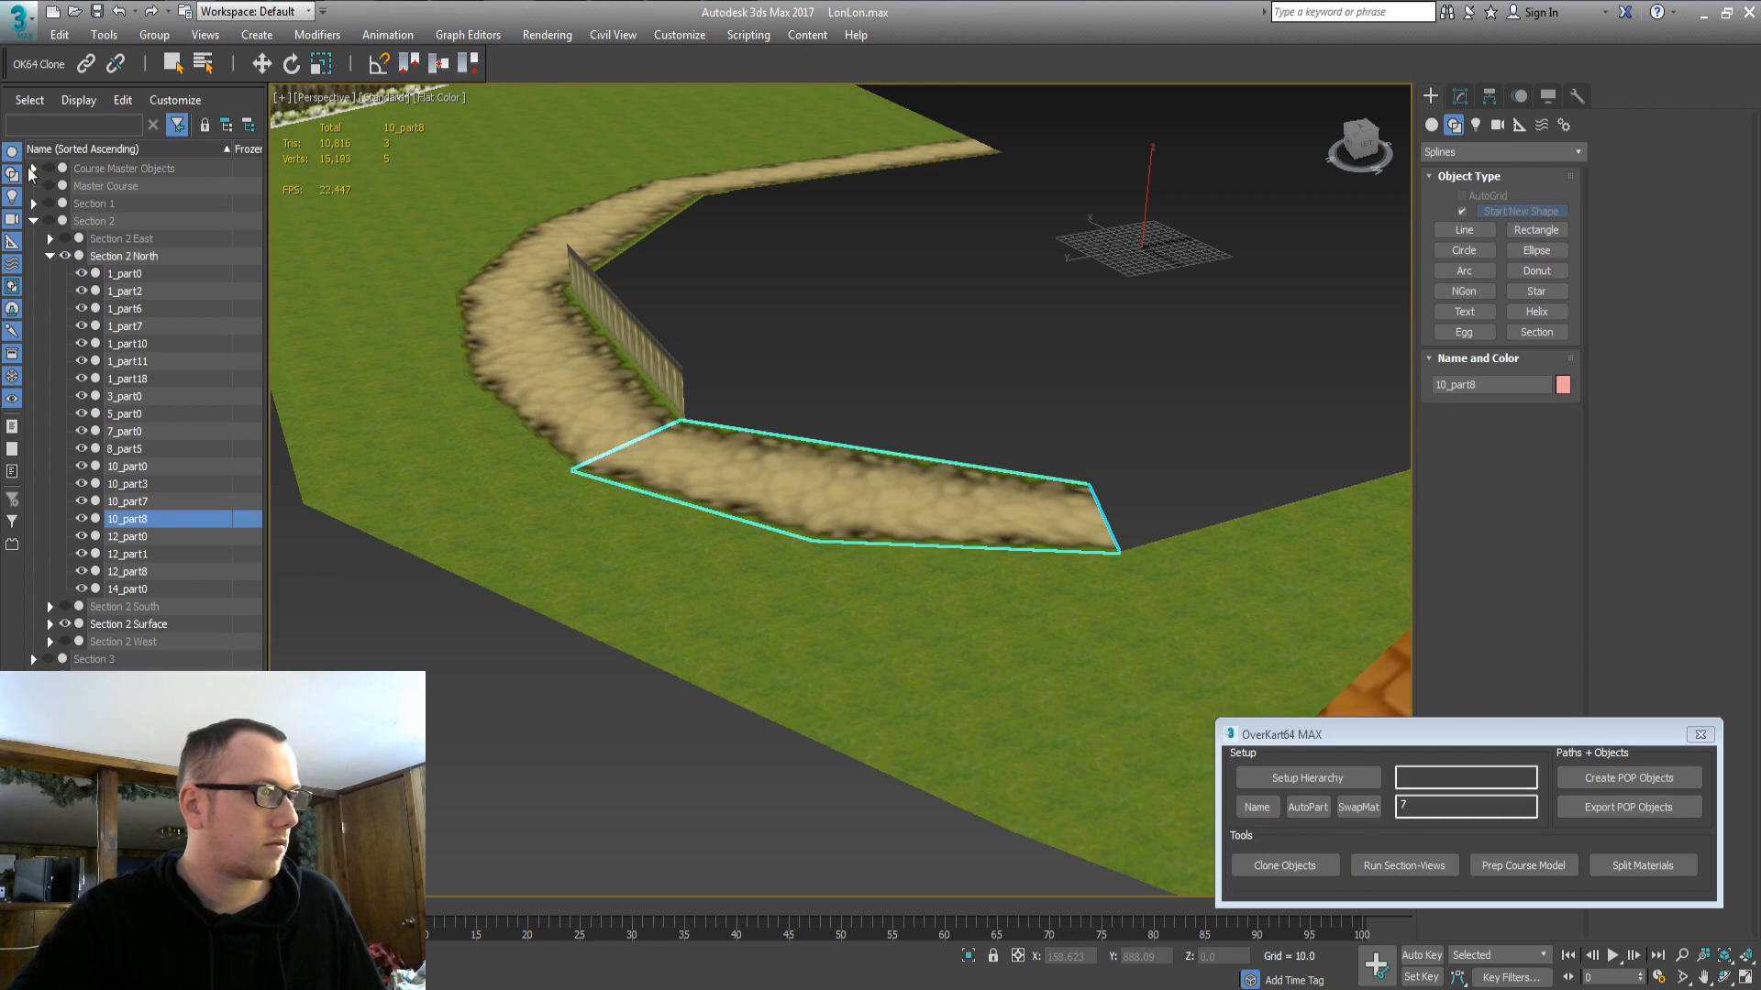
click(96, 169)
click(48, 169)
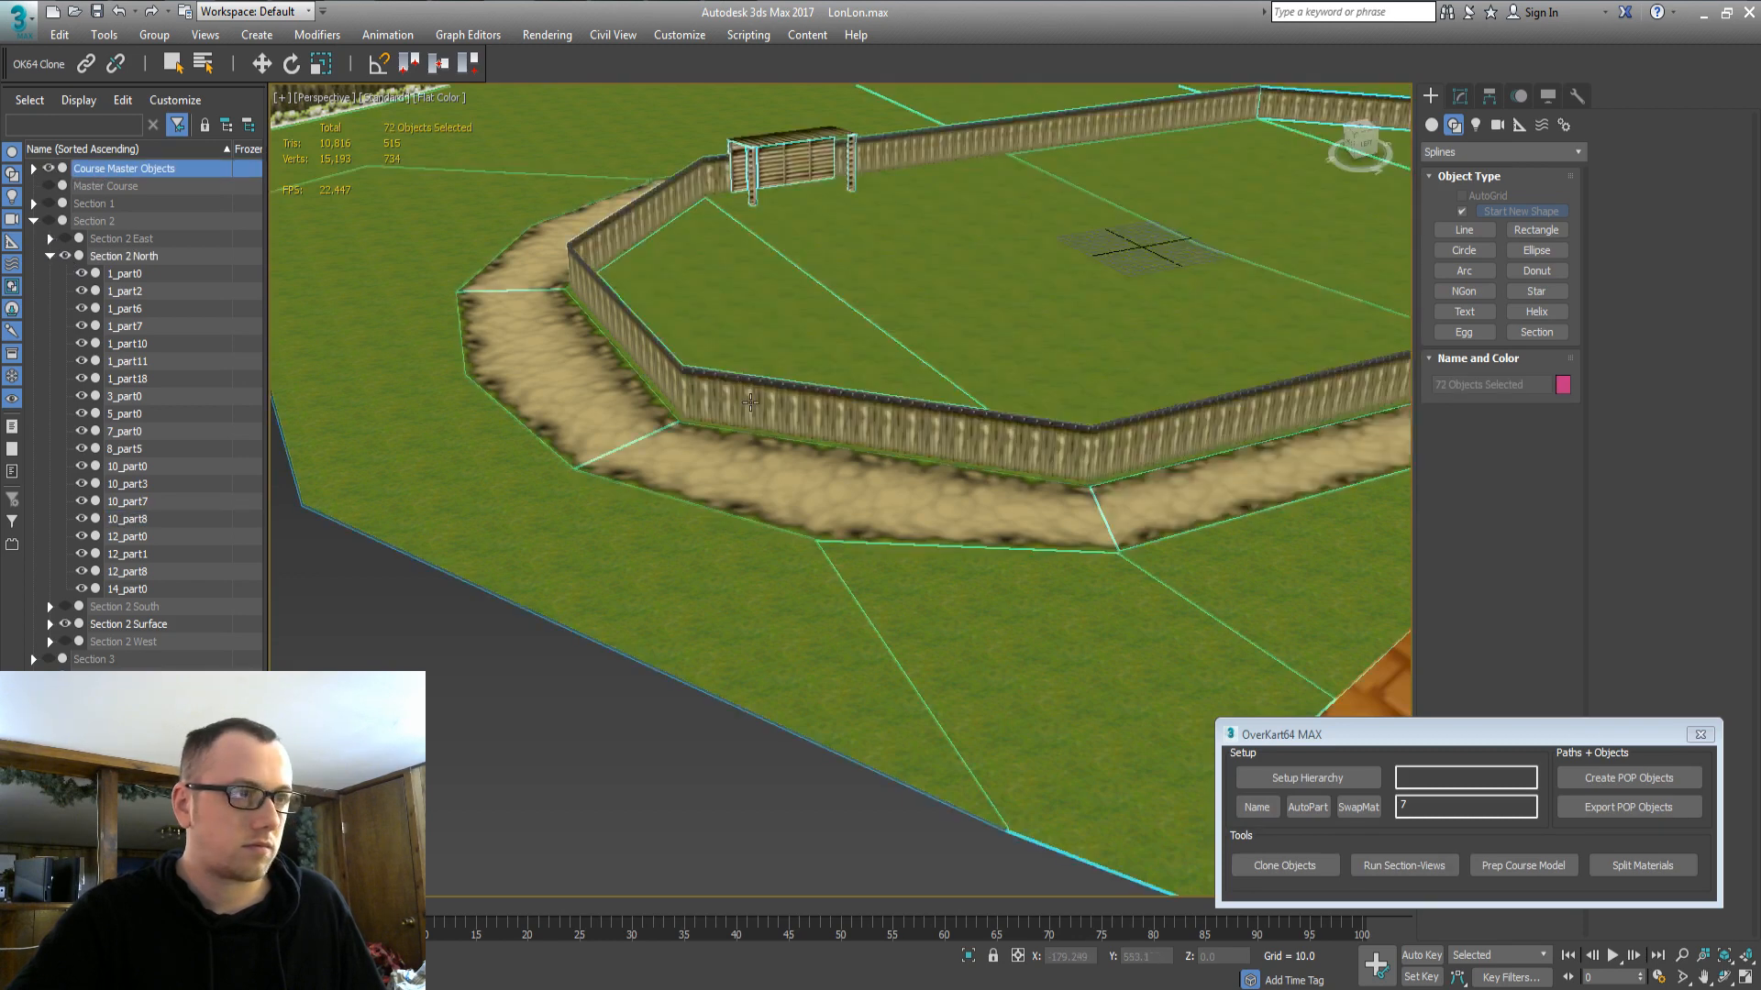
Clone the fence 8_part1 and the grass piece 1_part13 from the master objects.
click(750, 402)
alt+middle_drag(636, 318, 795, 334)
alt+middle_drag(785, 396, 872, 403)
click(1523, 866)
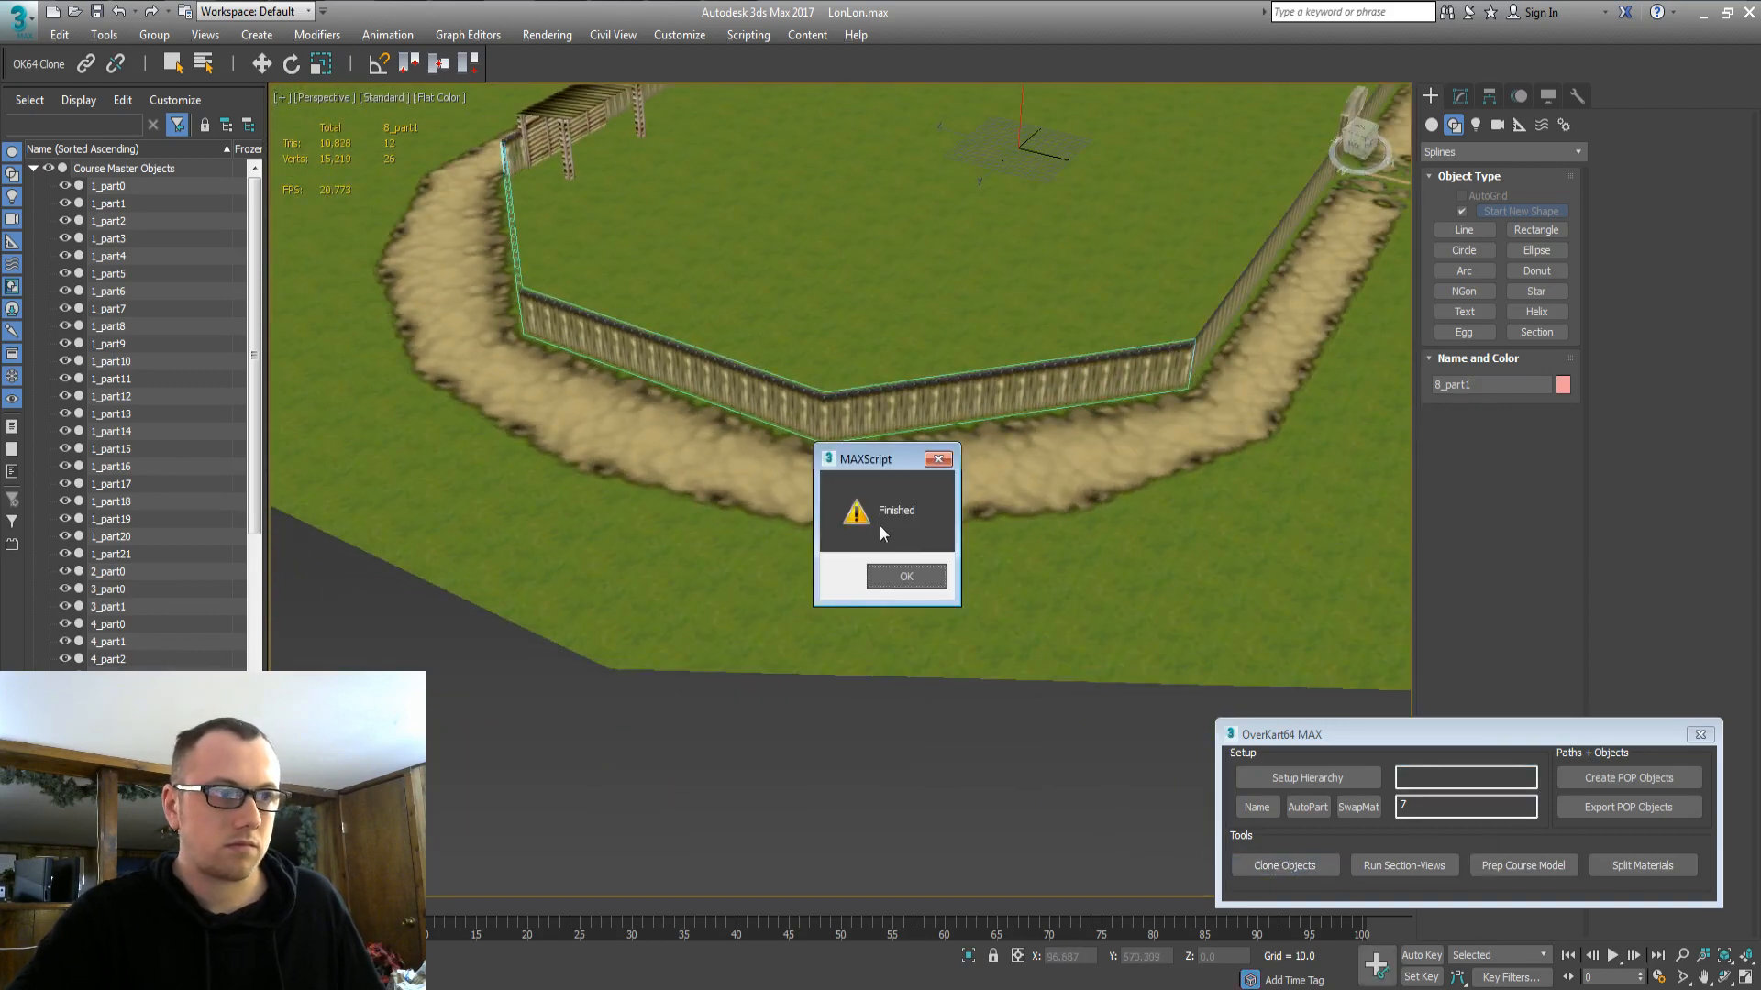
click(906, 577)
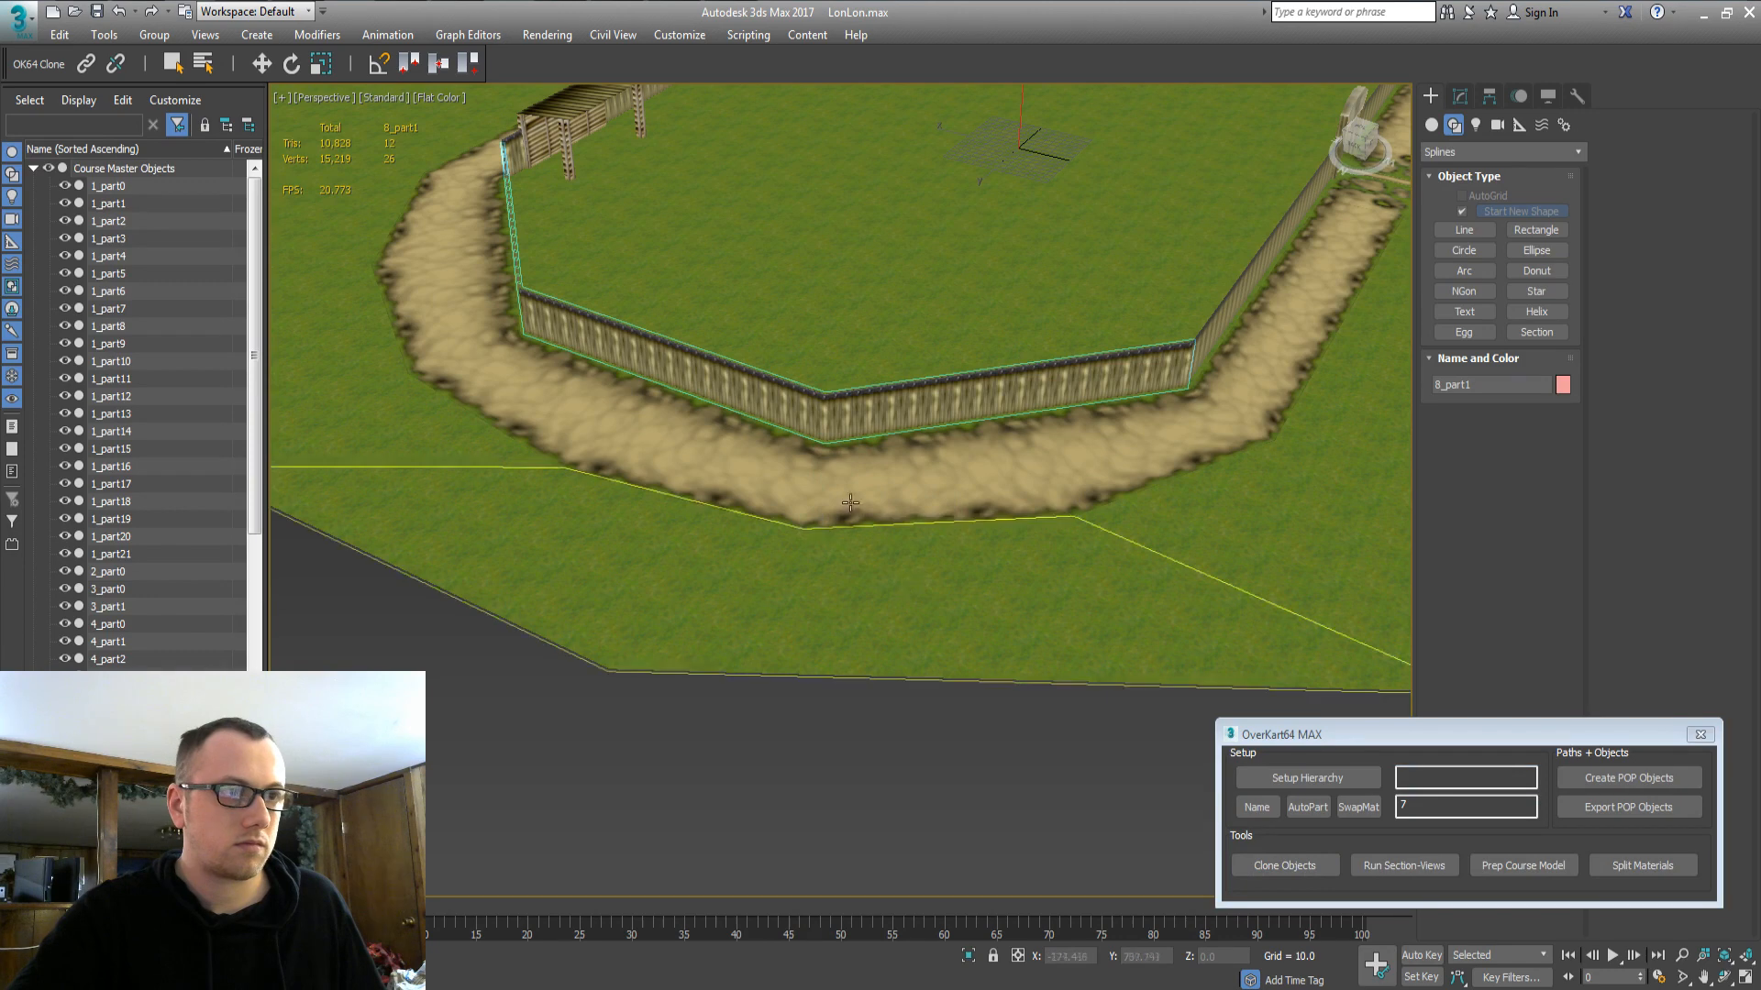
click(727, 339)
click(1312, 865)
click(906, 577)
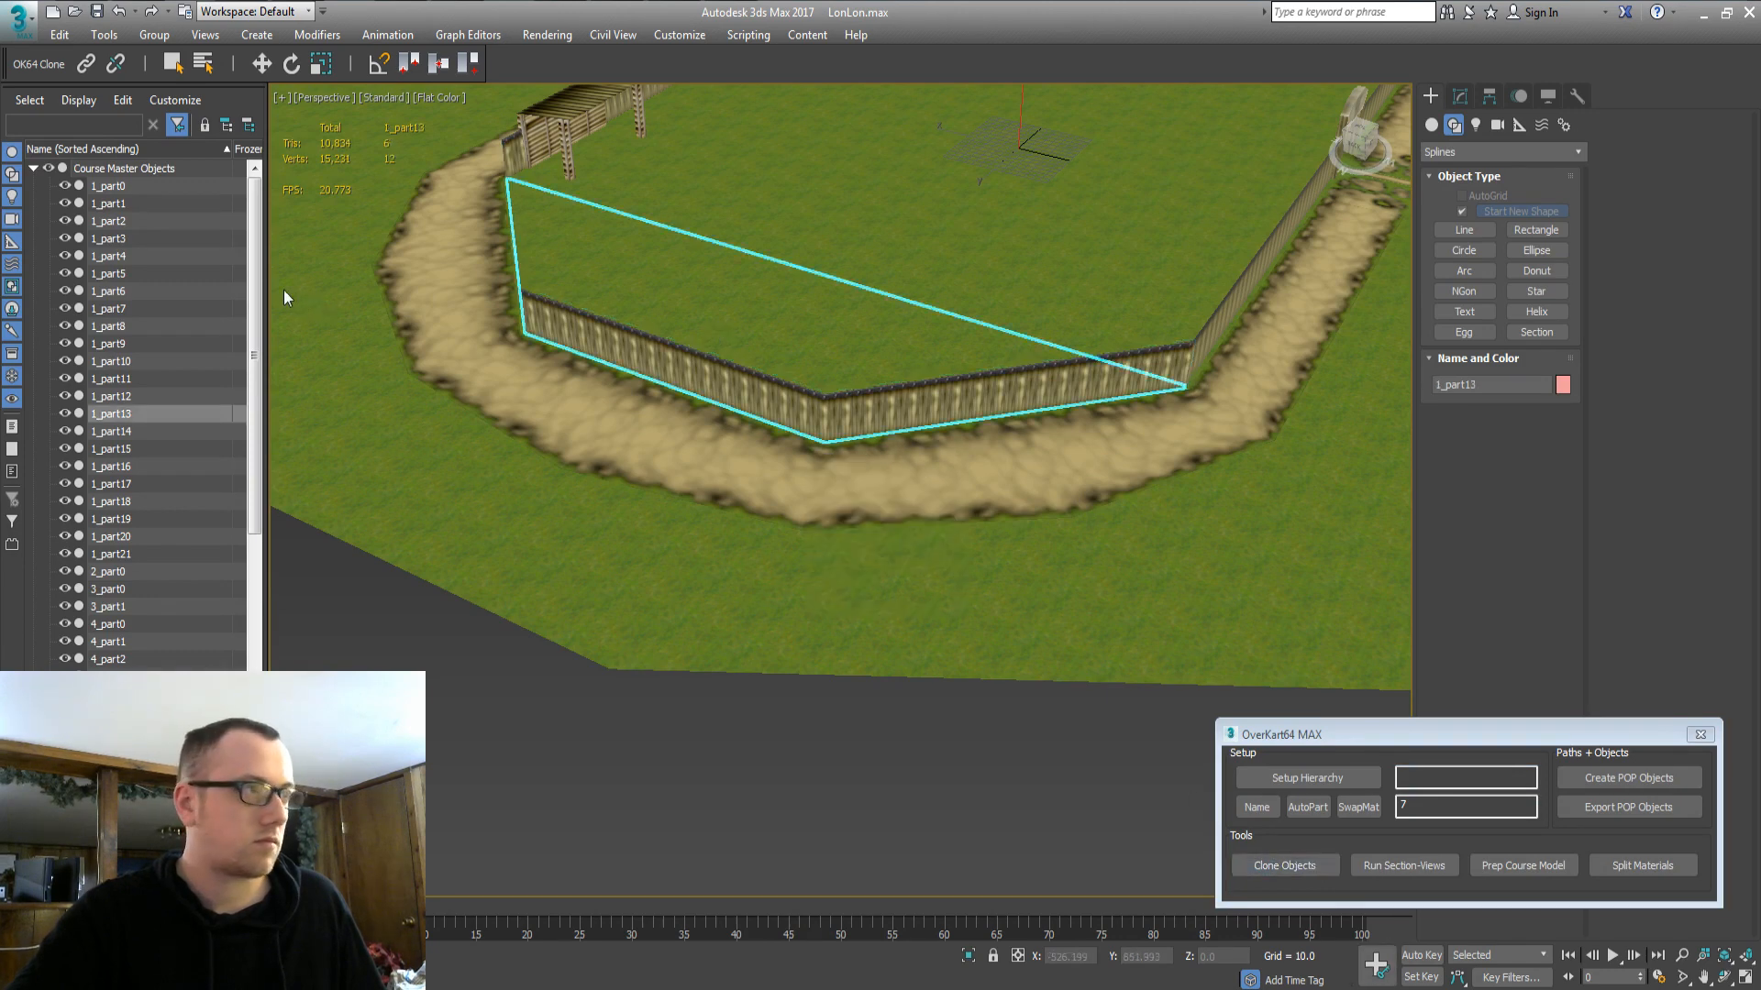
Move the copied 1_part13 and 8_part1 from Temp Section into Section 2 North.
double_click(86, 168)
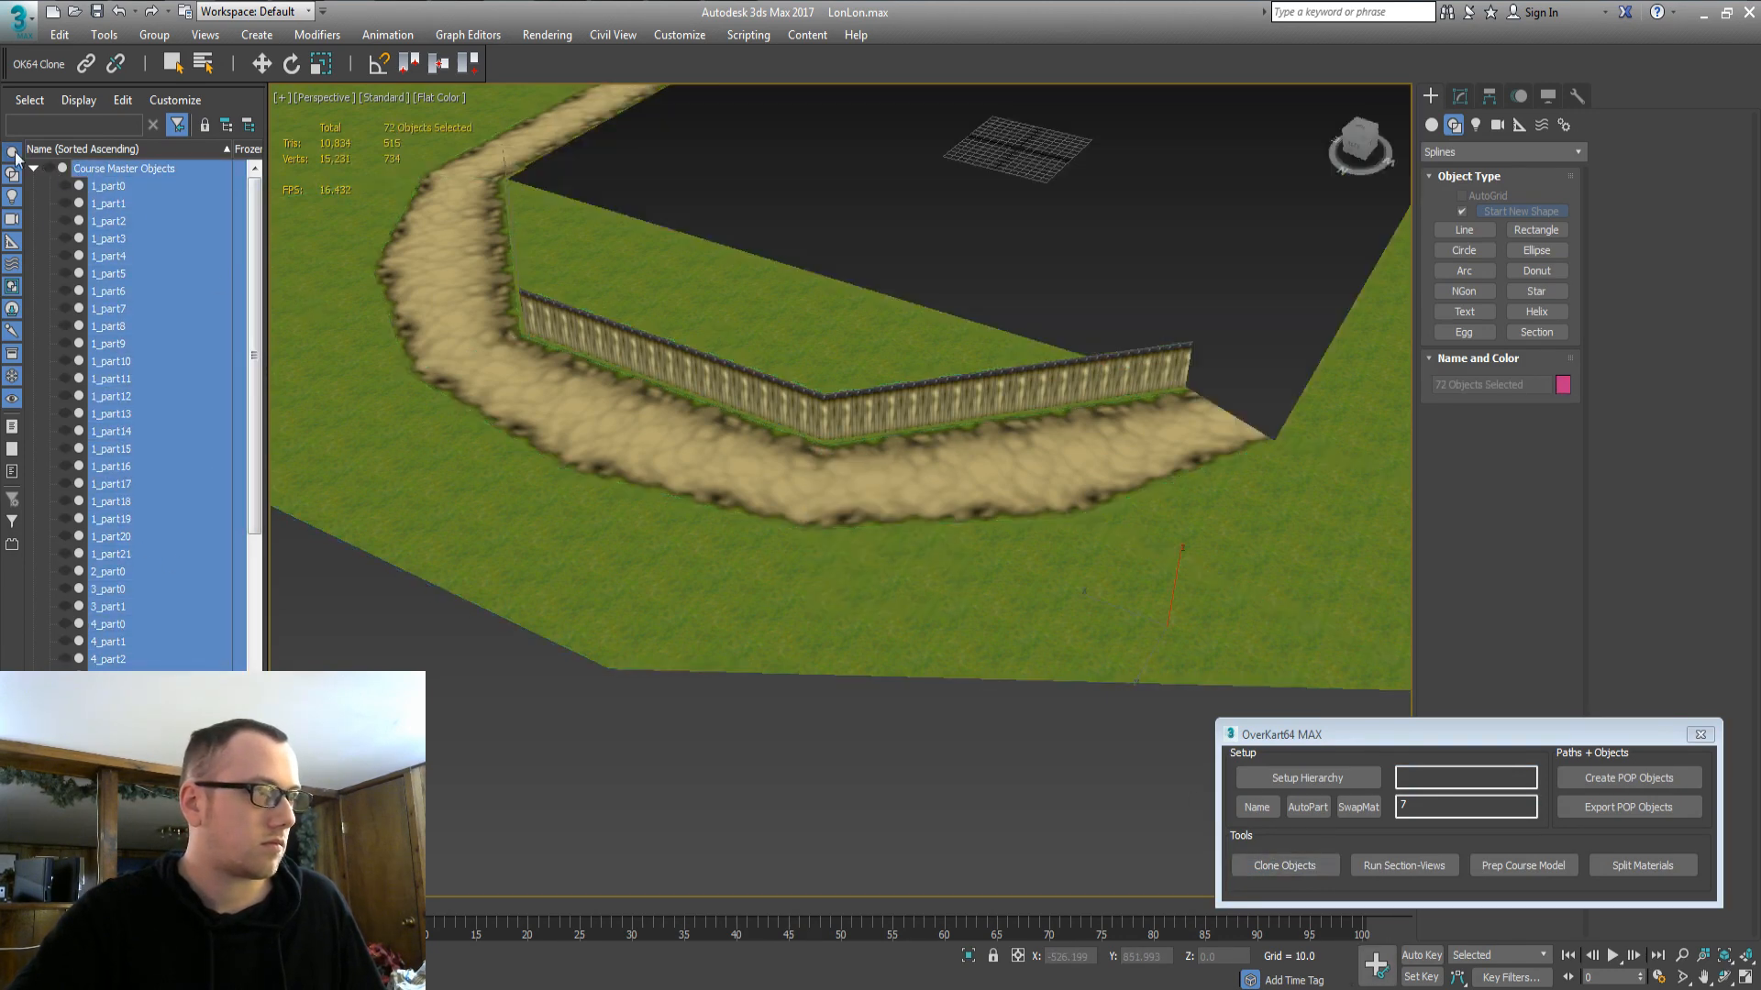
click(33, 169)
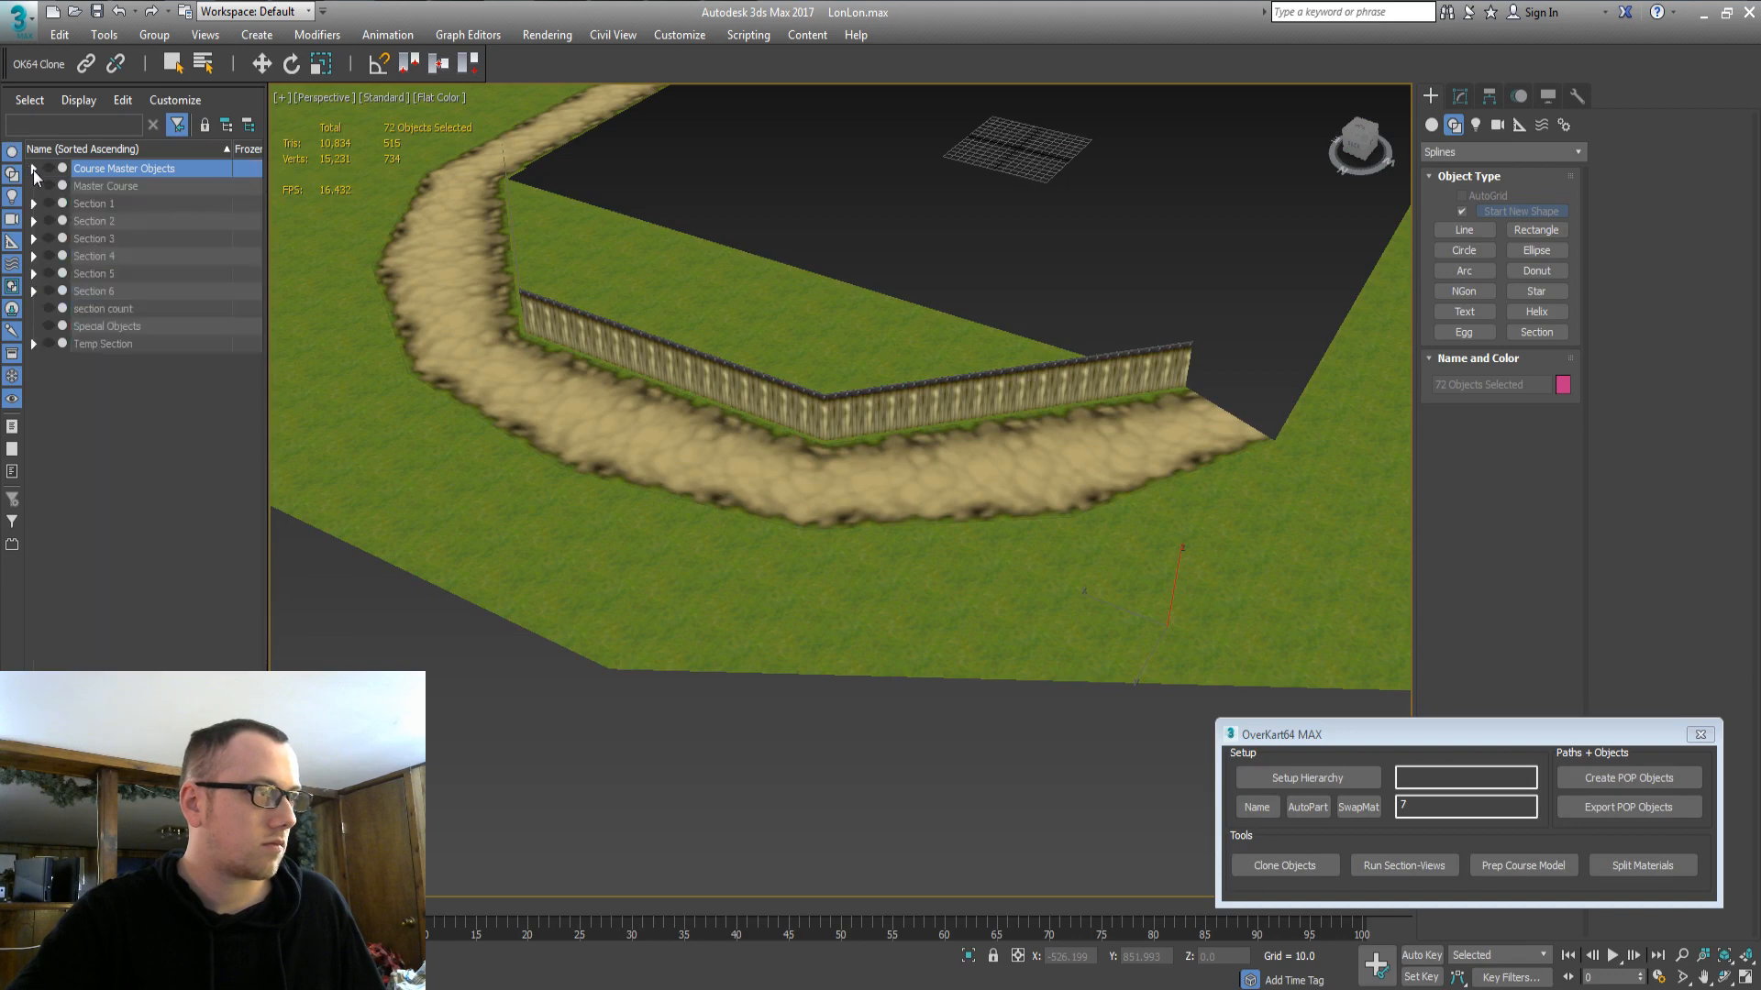
click(34, 344)
click(122, 365)
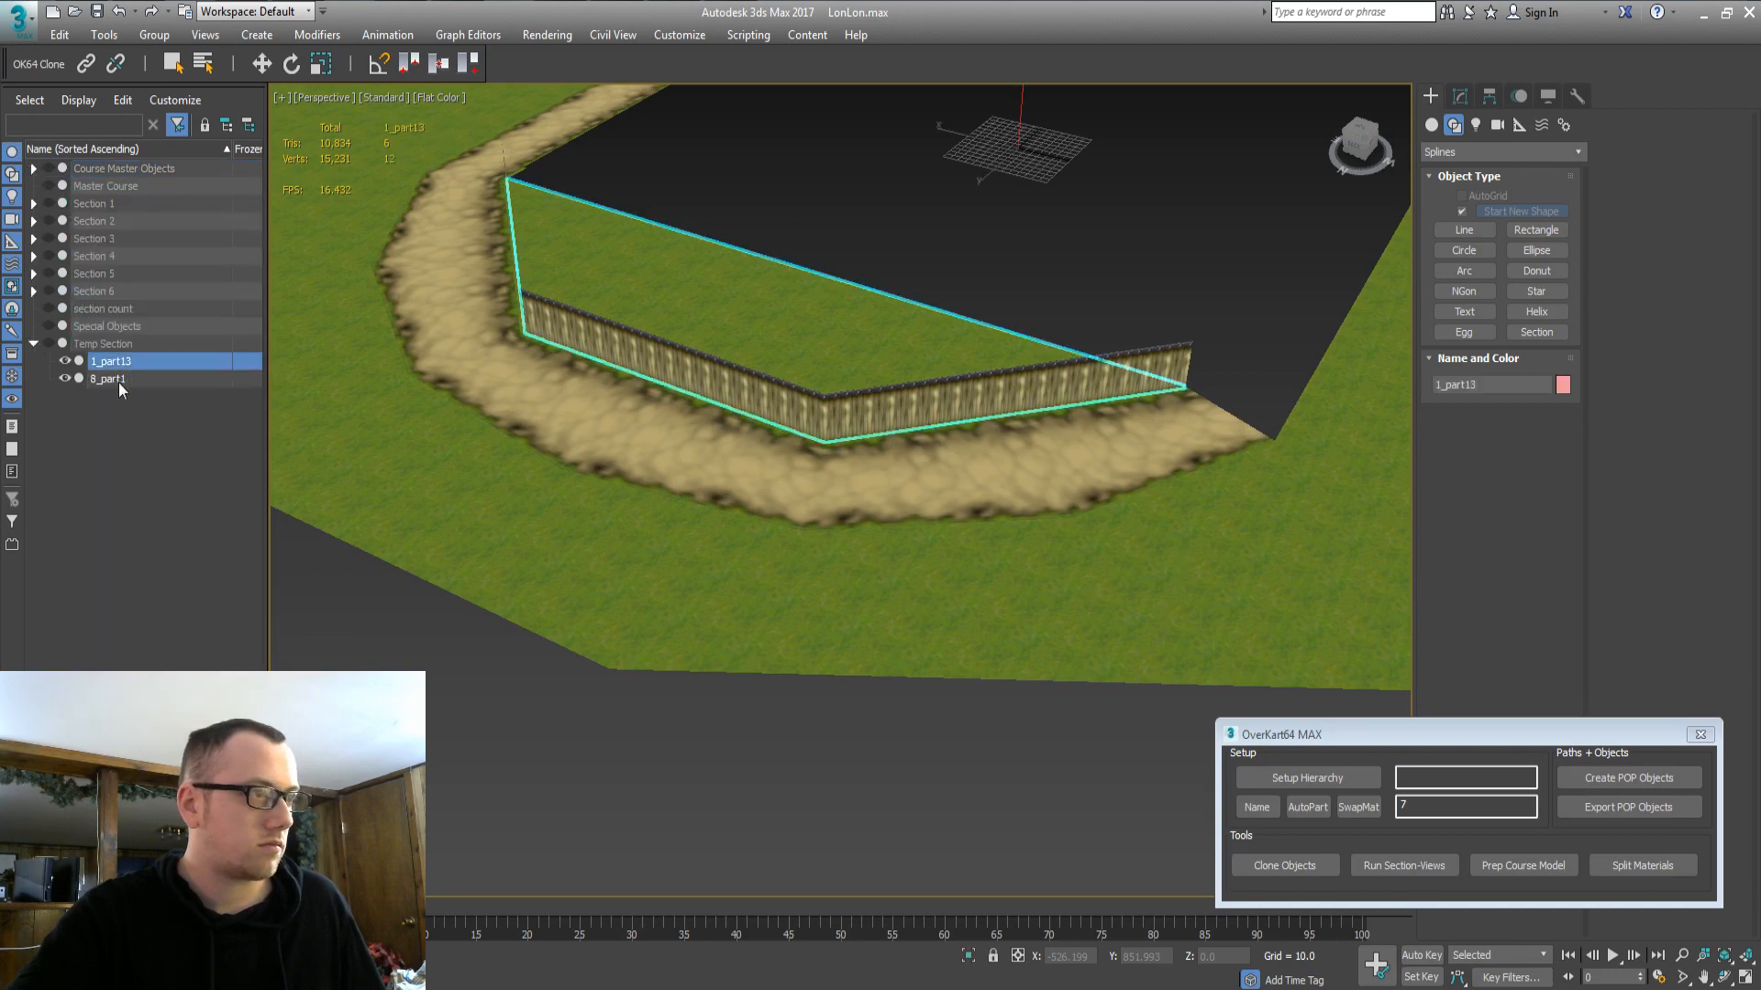
ctrl+click(99, 381)
click(33, 221)
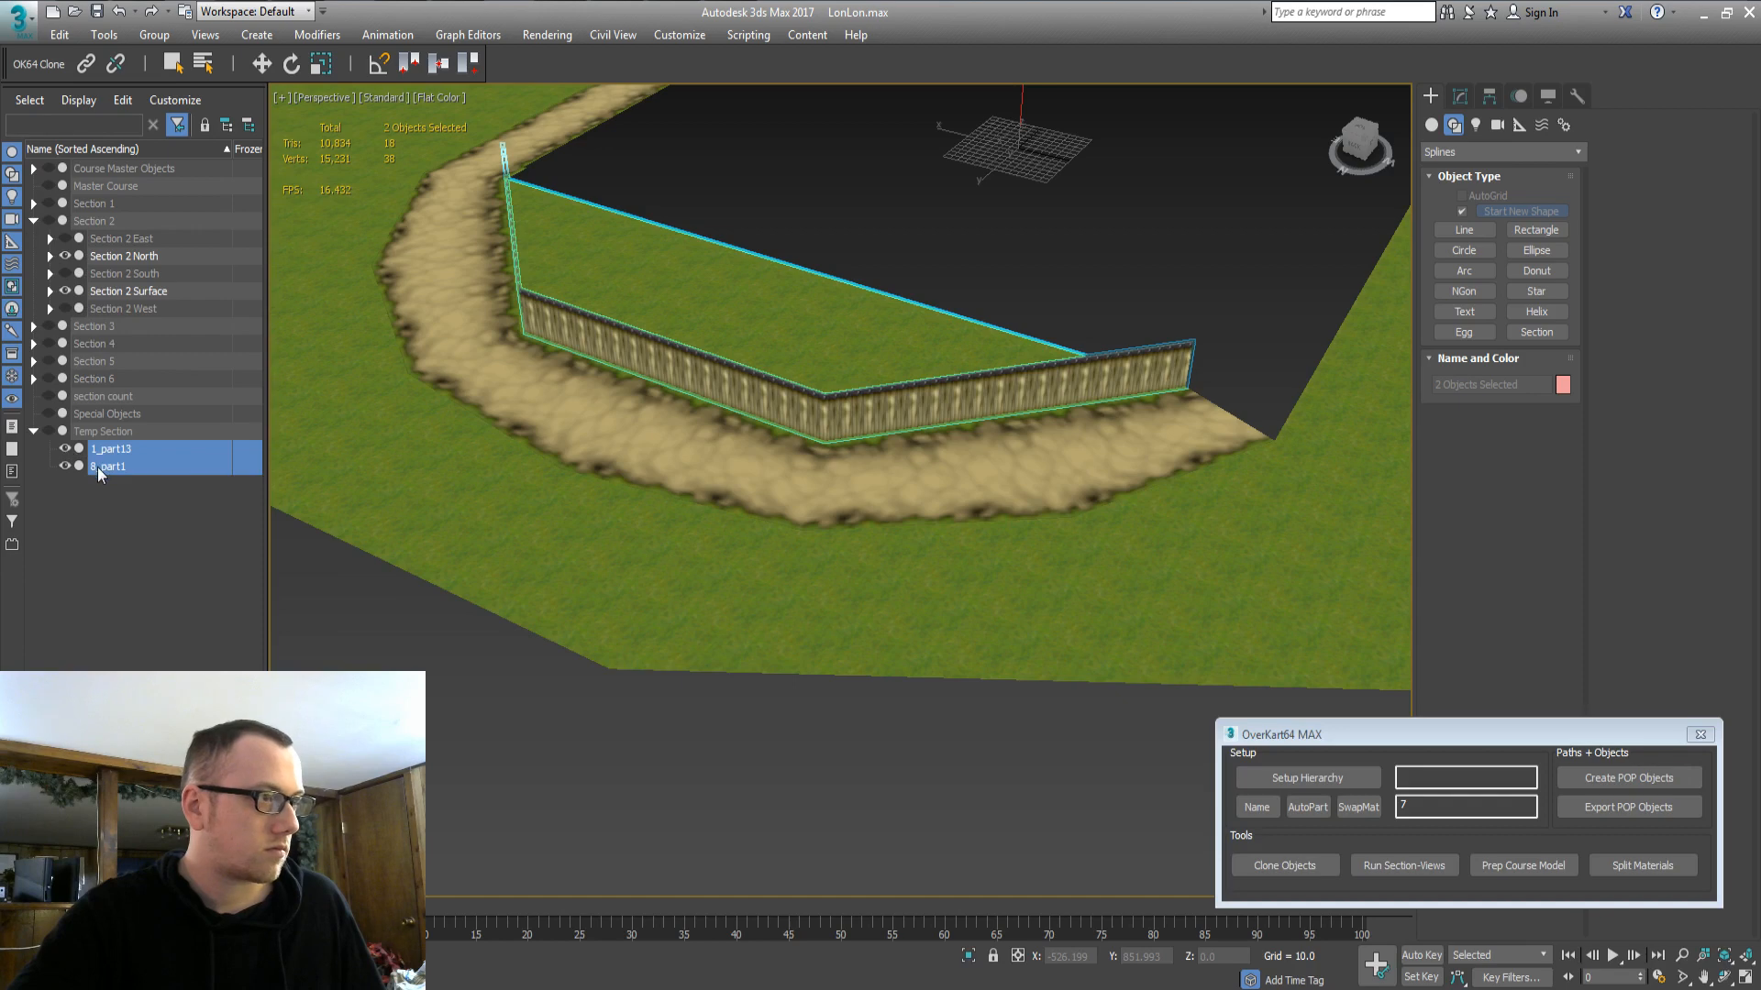
drag(114, 272, 112, 253)
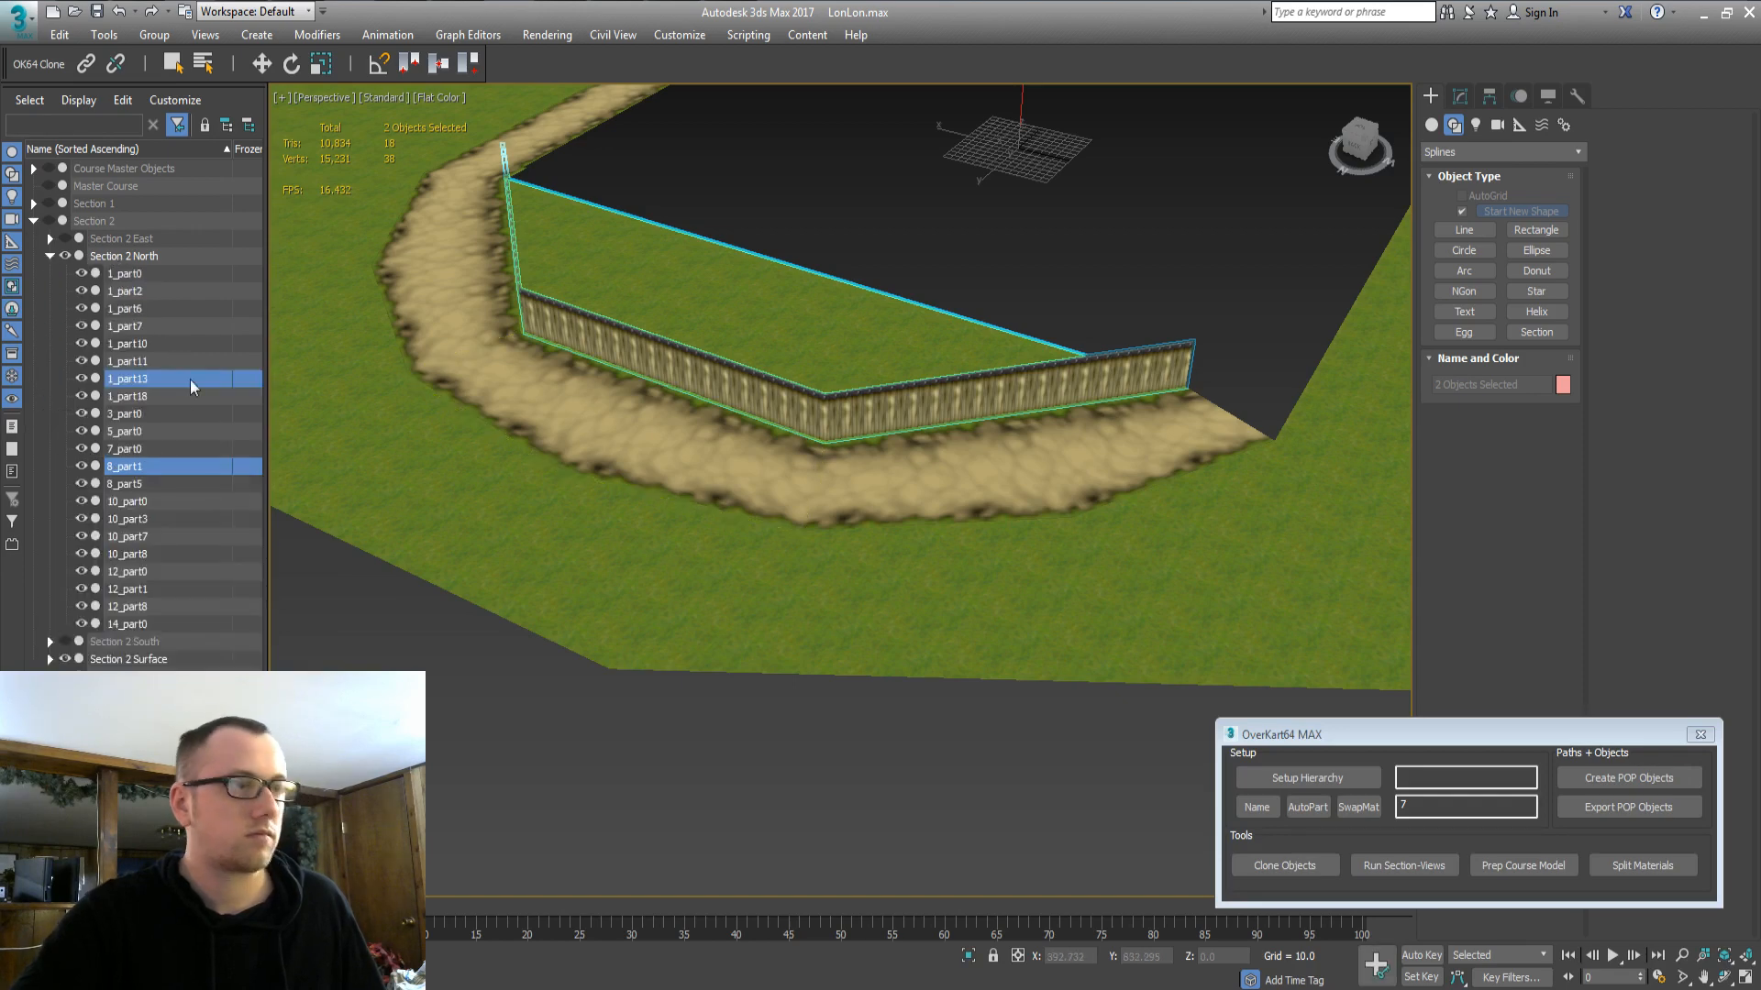
click(50, 256)
click(96, 291)
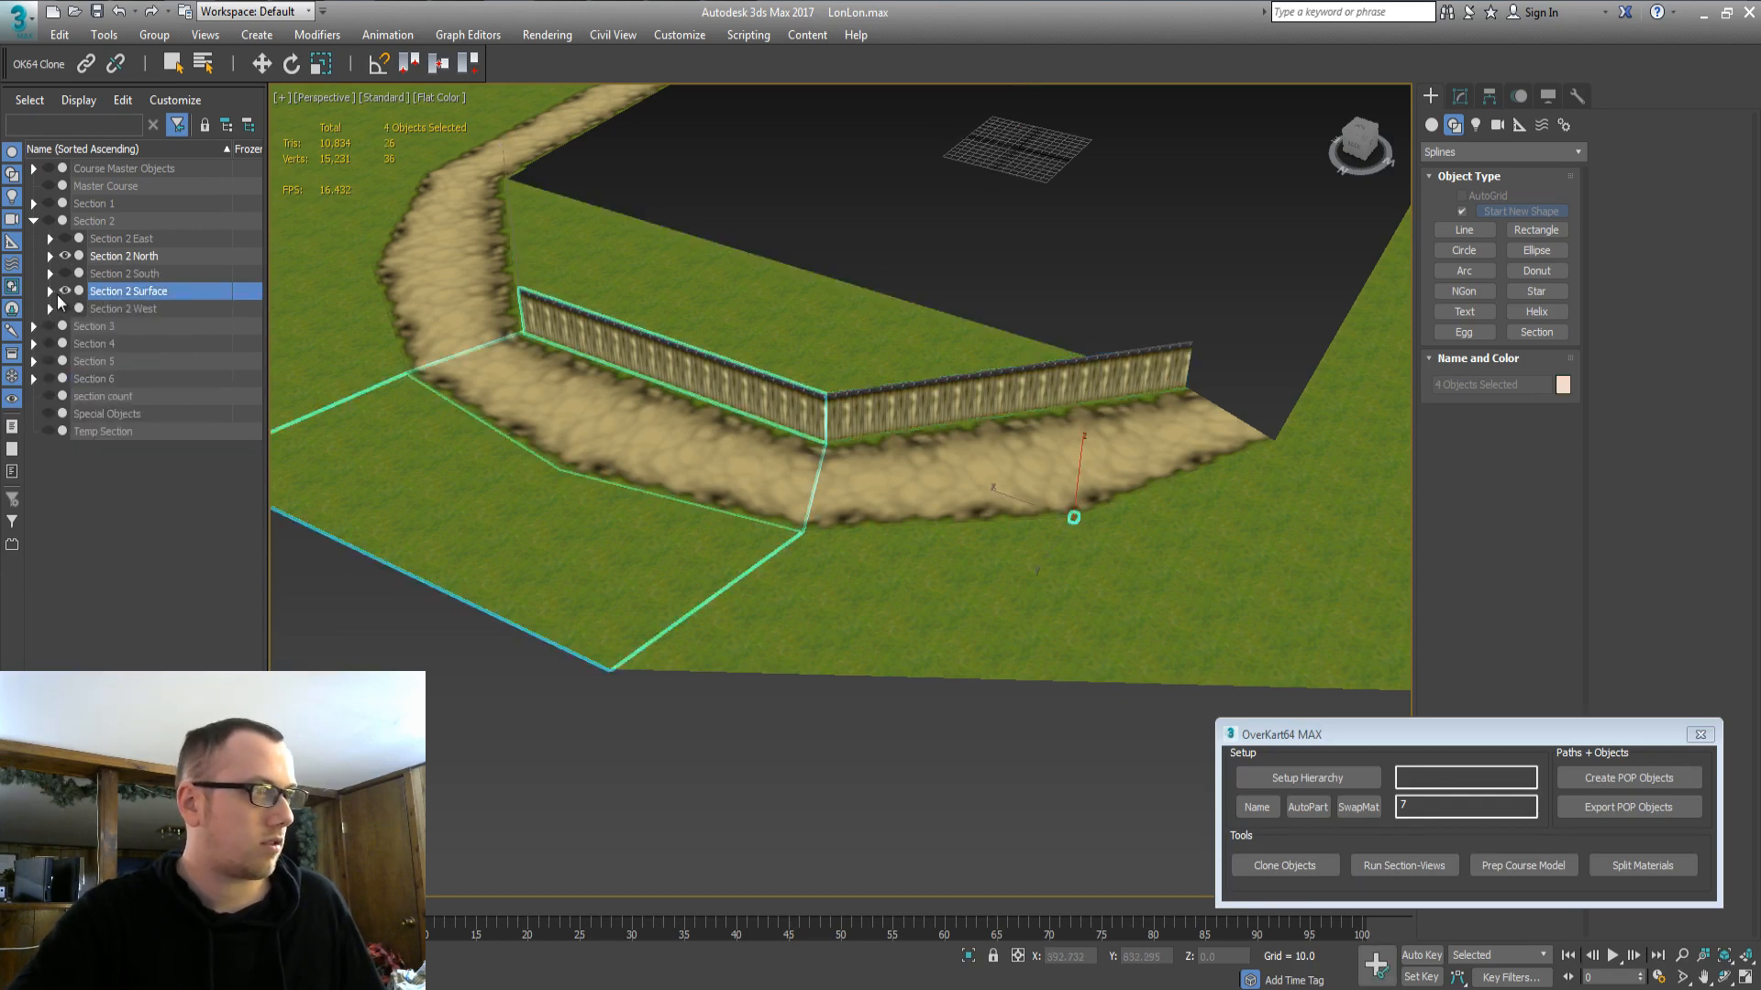
Toggle Section 2 Surface's visibility and zoom out to view the wider course.
click(64, 290)
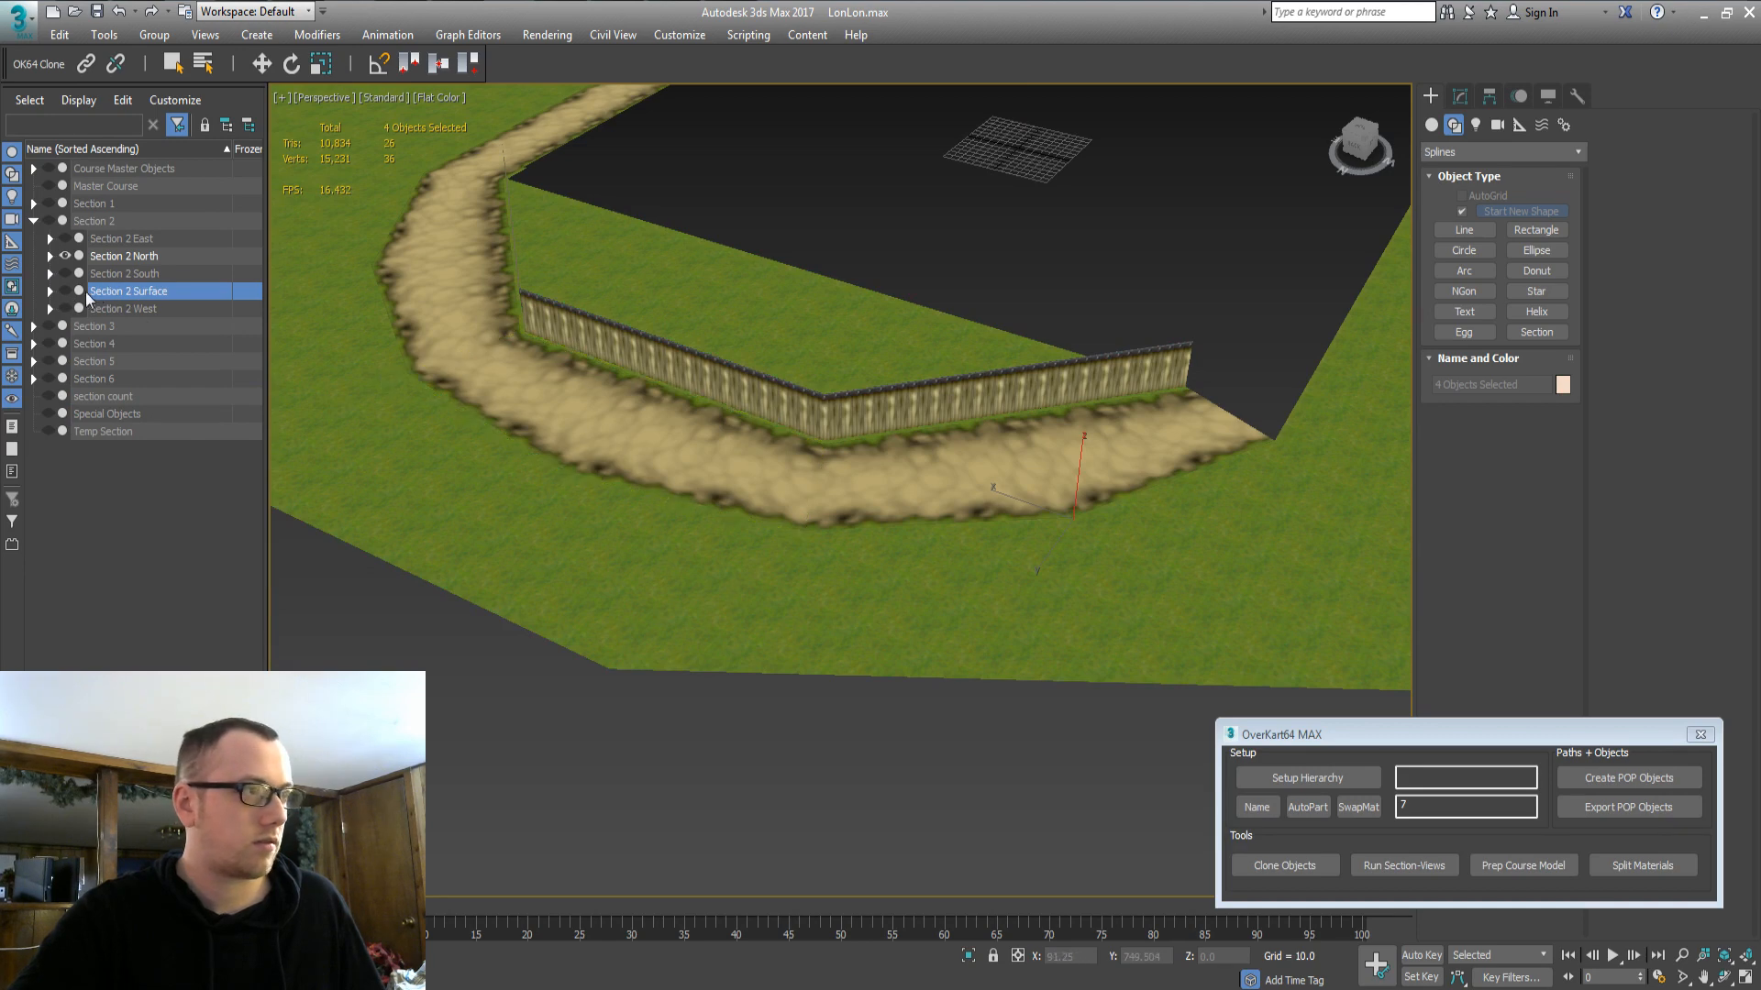
click(66, 291)
click(66, 291)
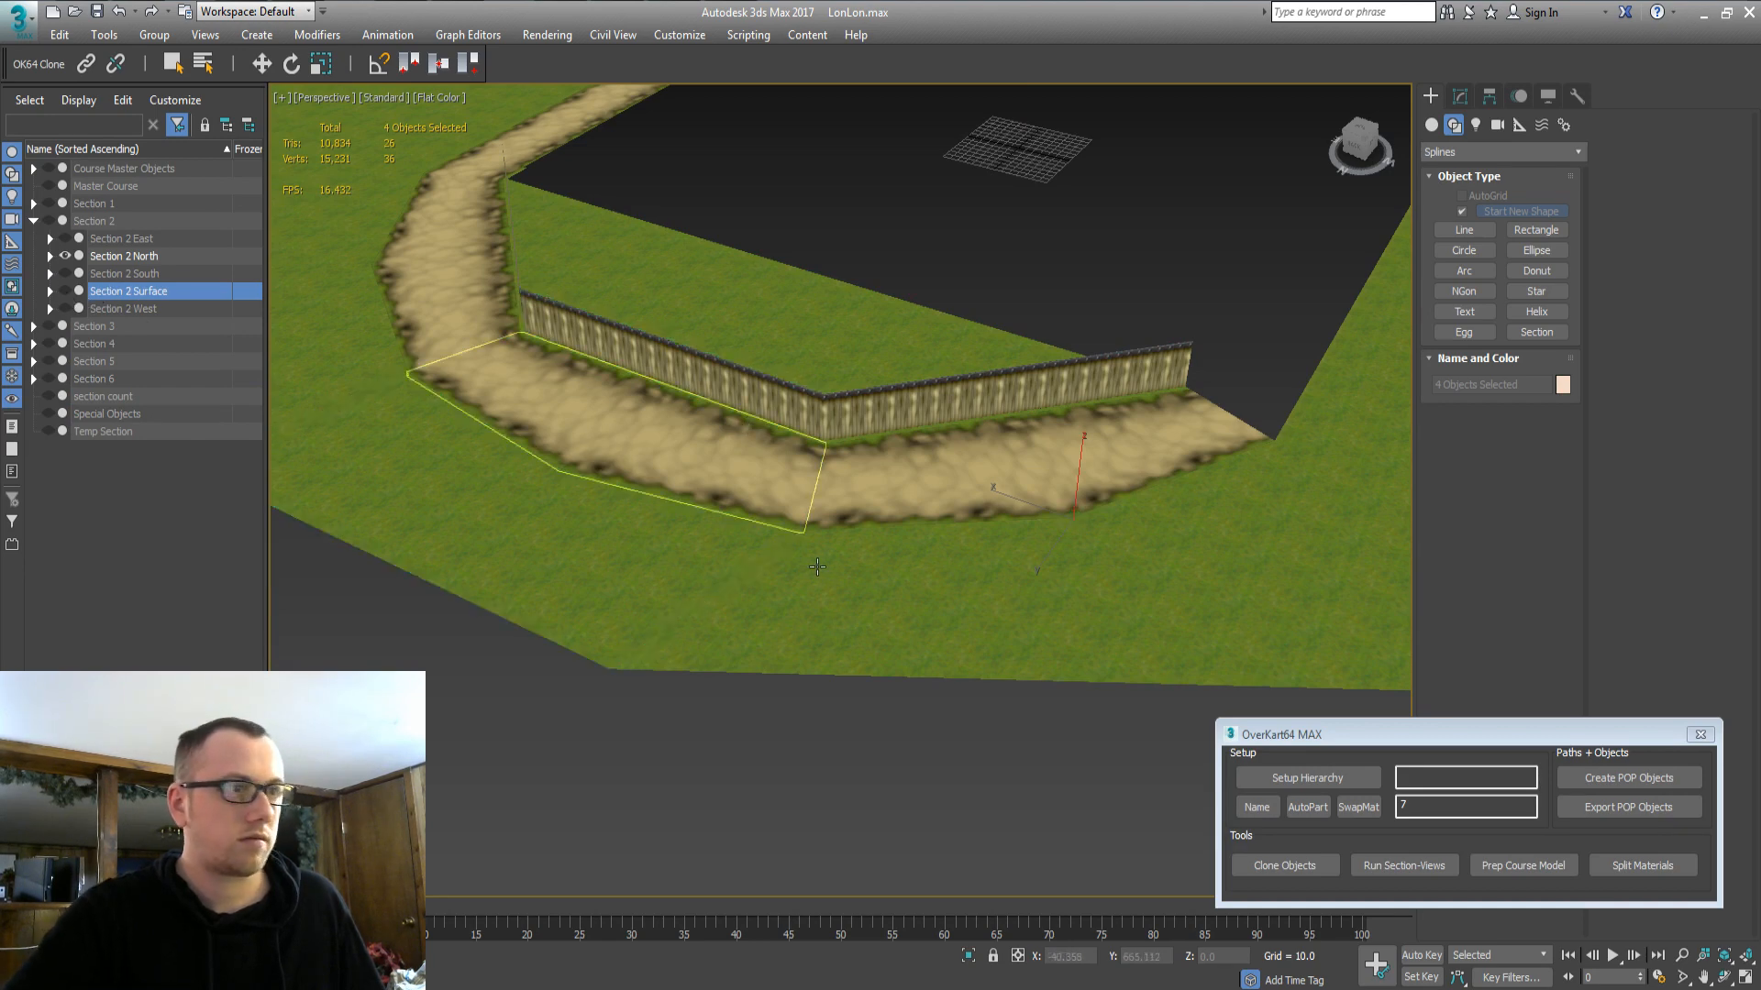
scroll(807, 510, down, 5)
alt+middle_drag(798, 500, 926, 506)
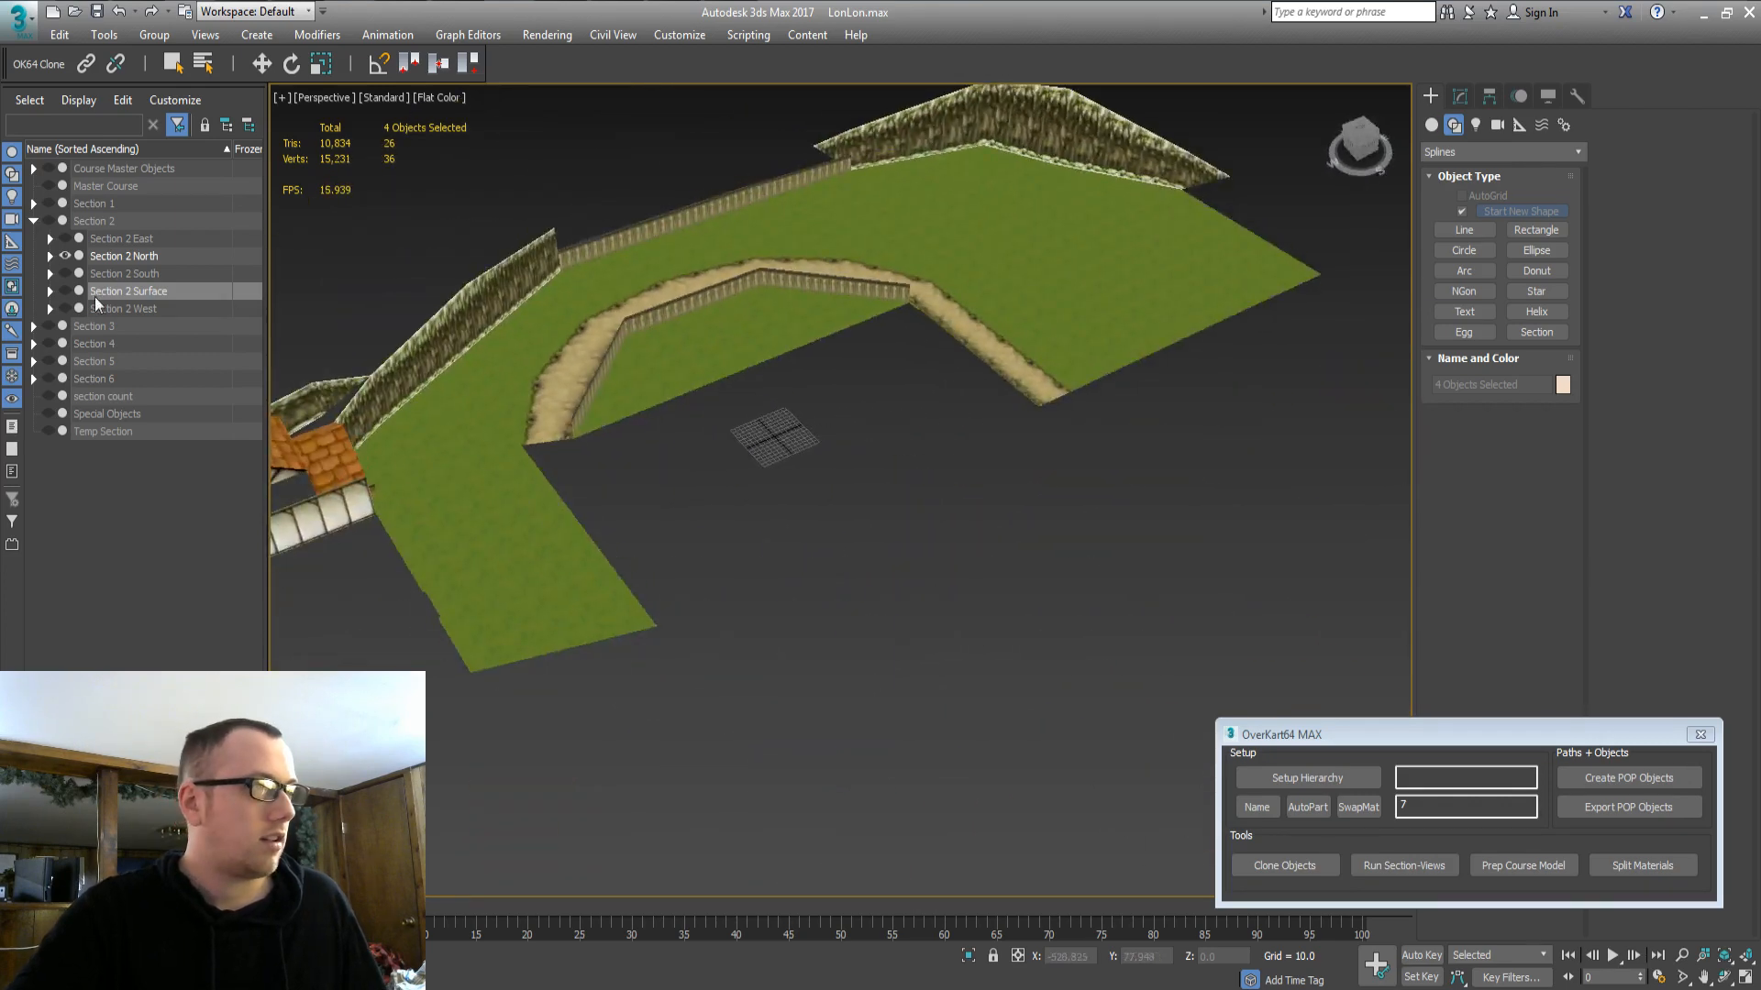
click(65, 291)
click(227, 291)
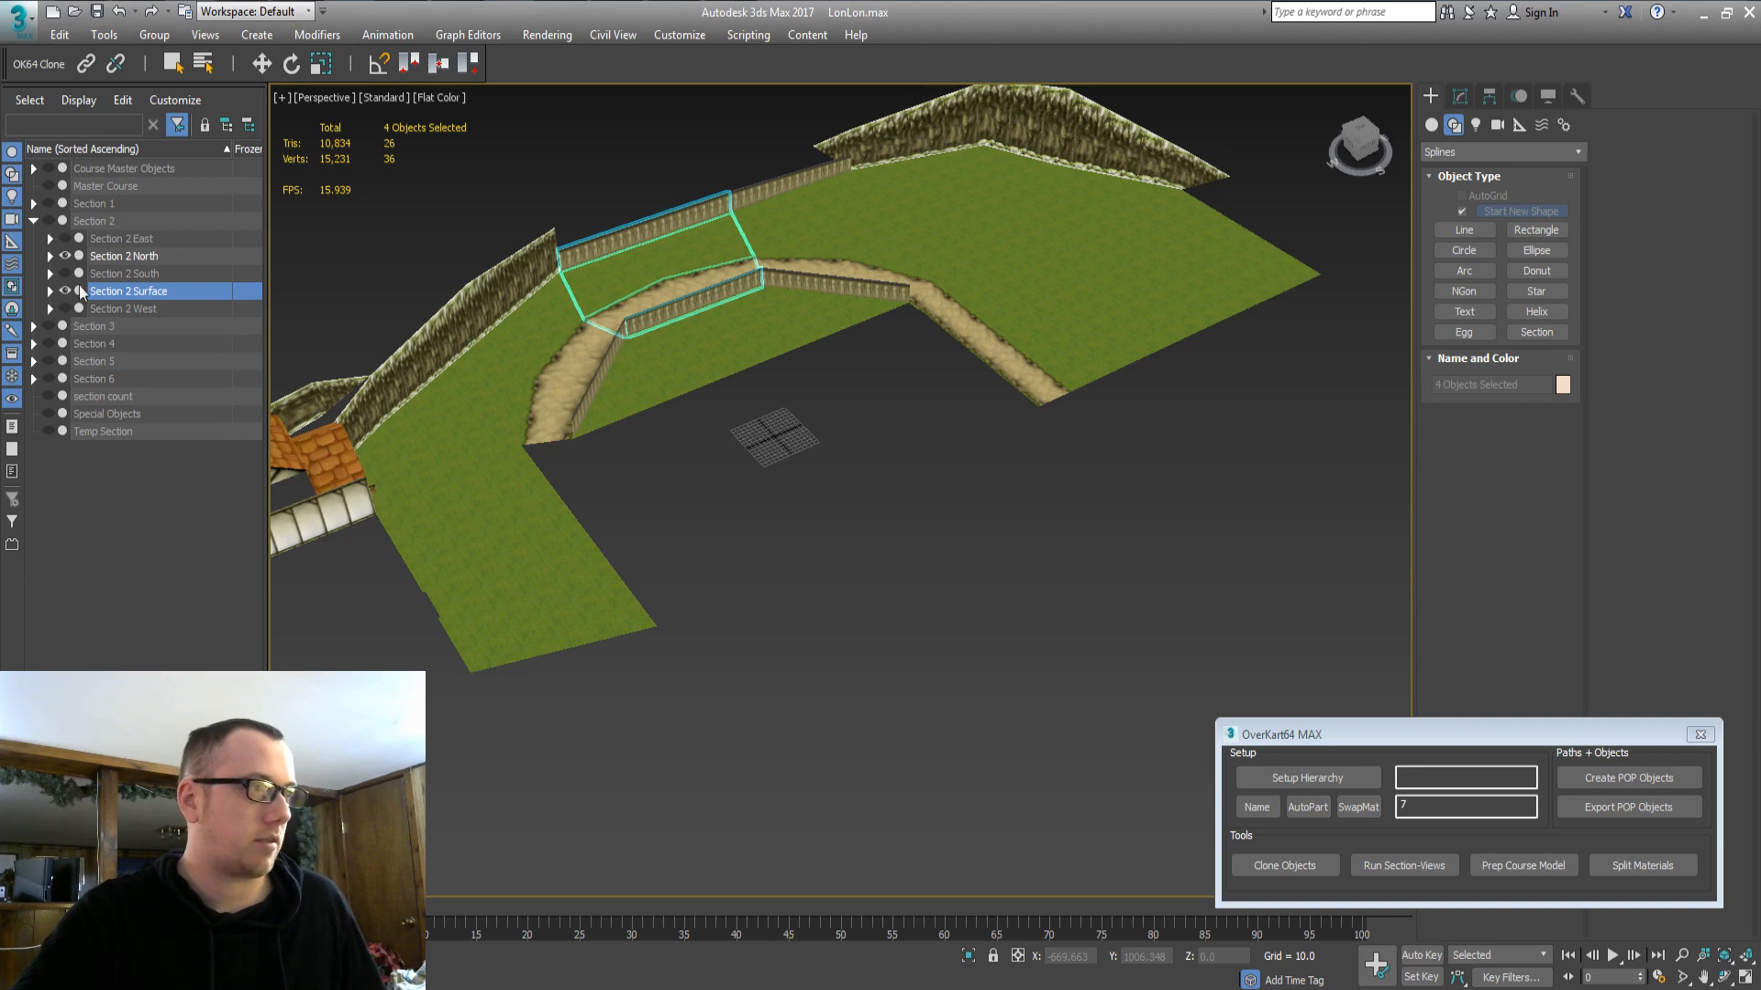
Hide Section 2 North, show Section 2 East, and orbit to inspect it.
click(140, 256)
click(65, 256)
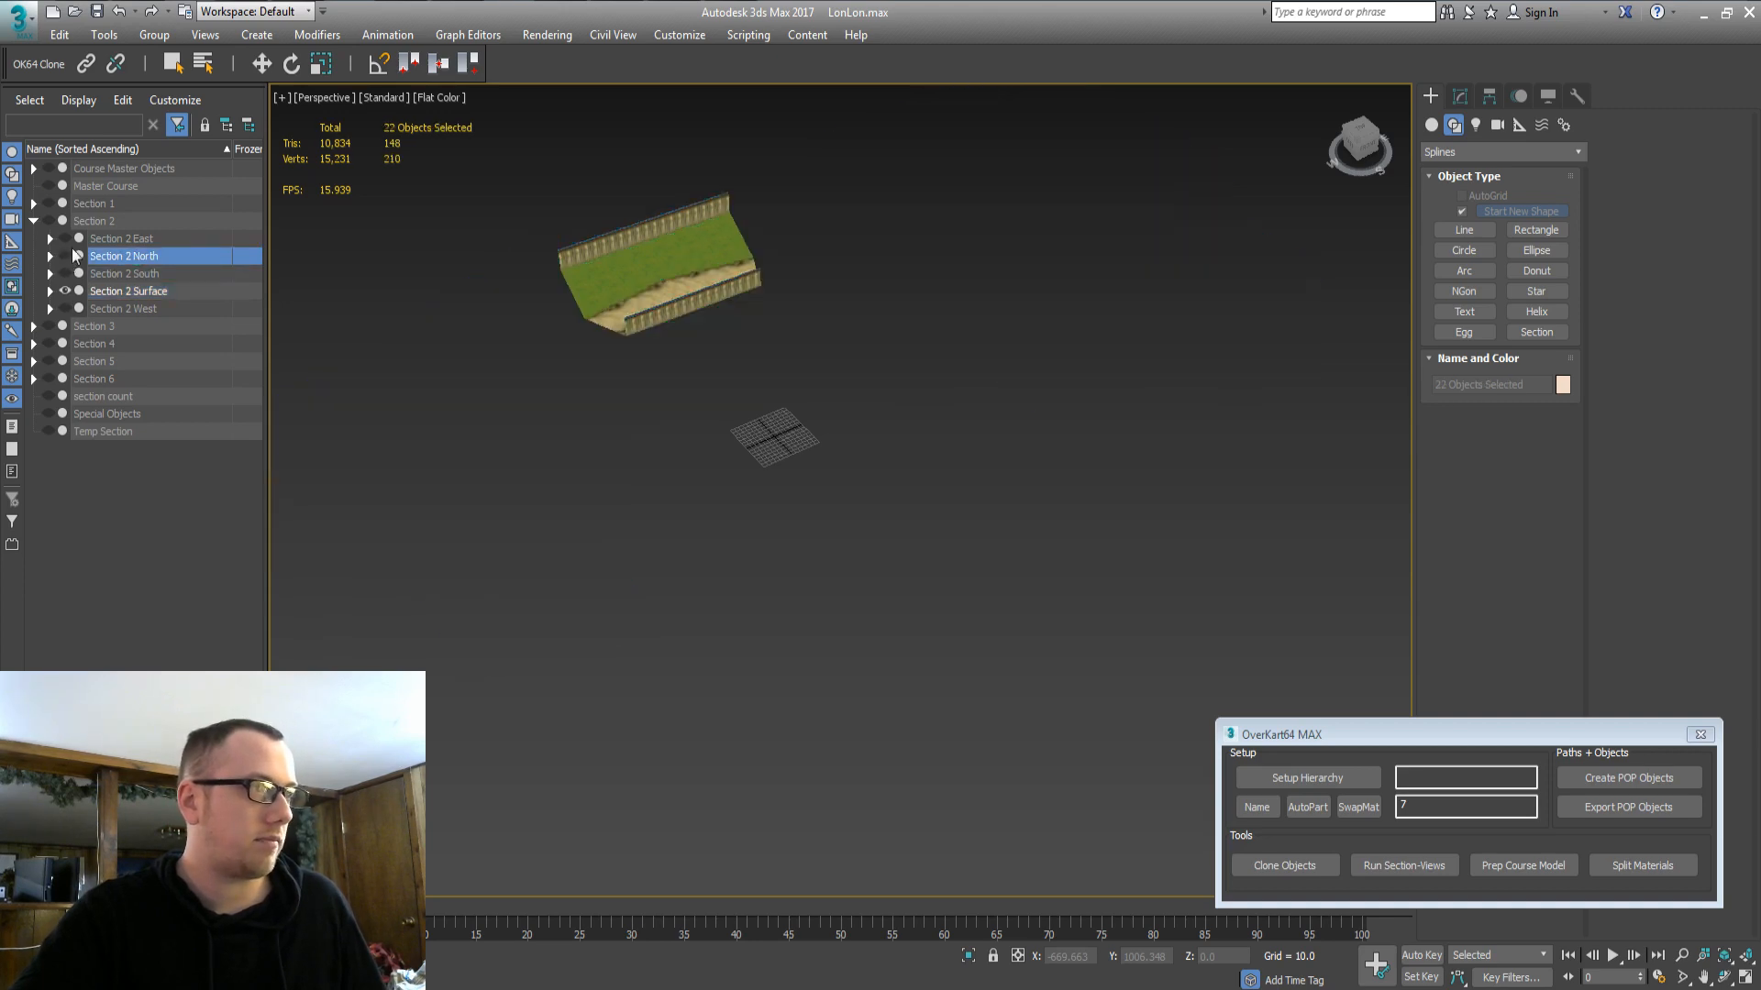
click(101, 242)
click(65, 238)
key(z)
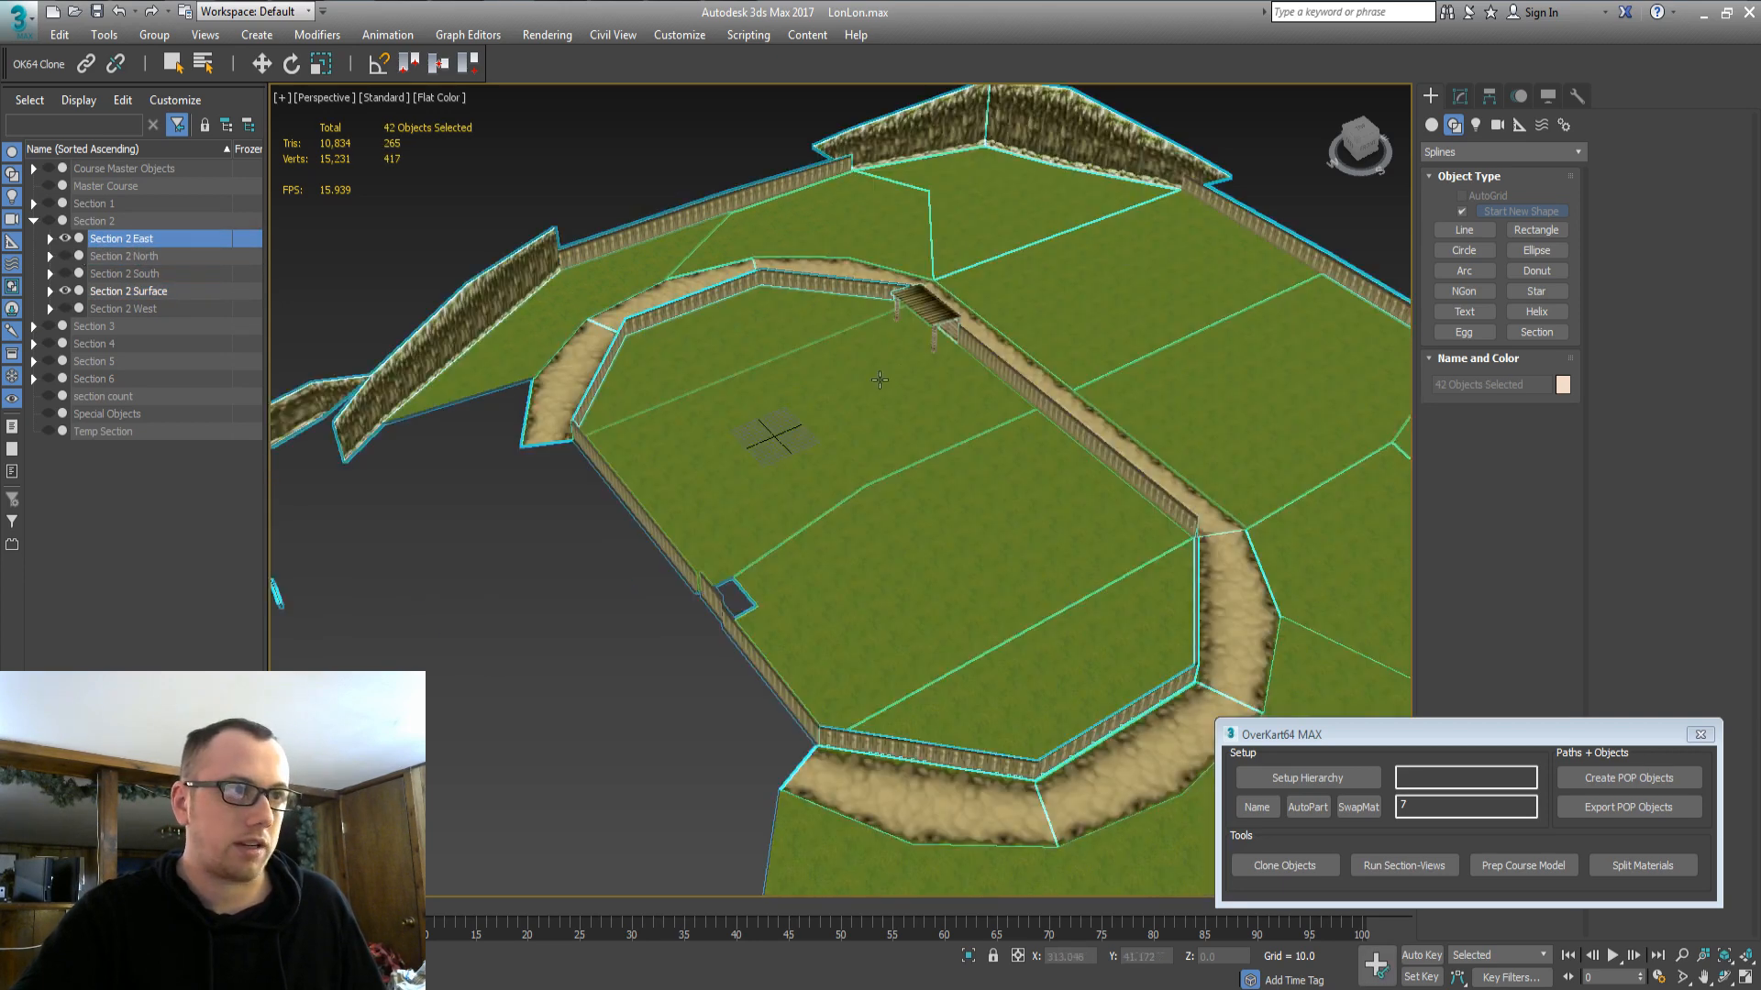
middle_drag(879, 379, 813, 479)
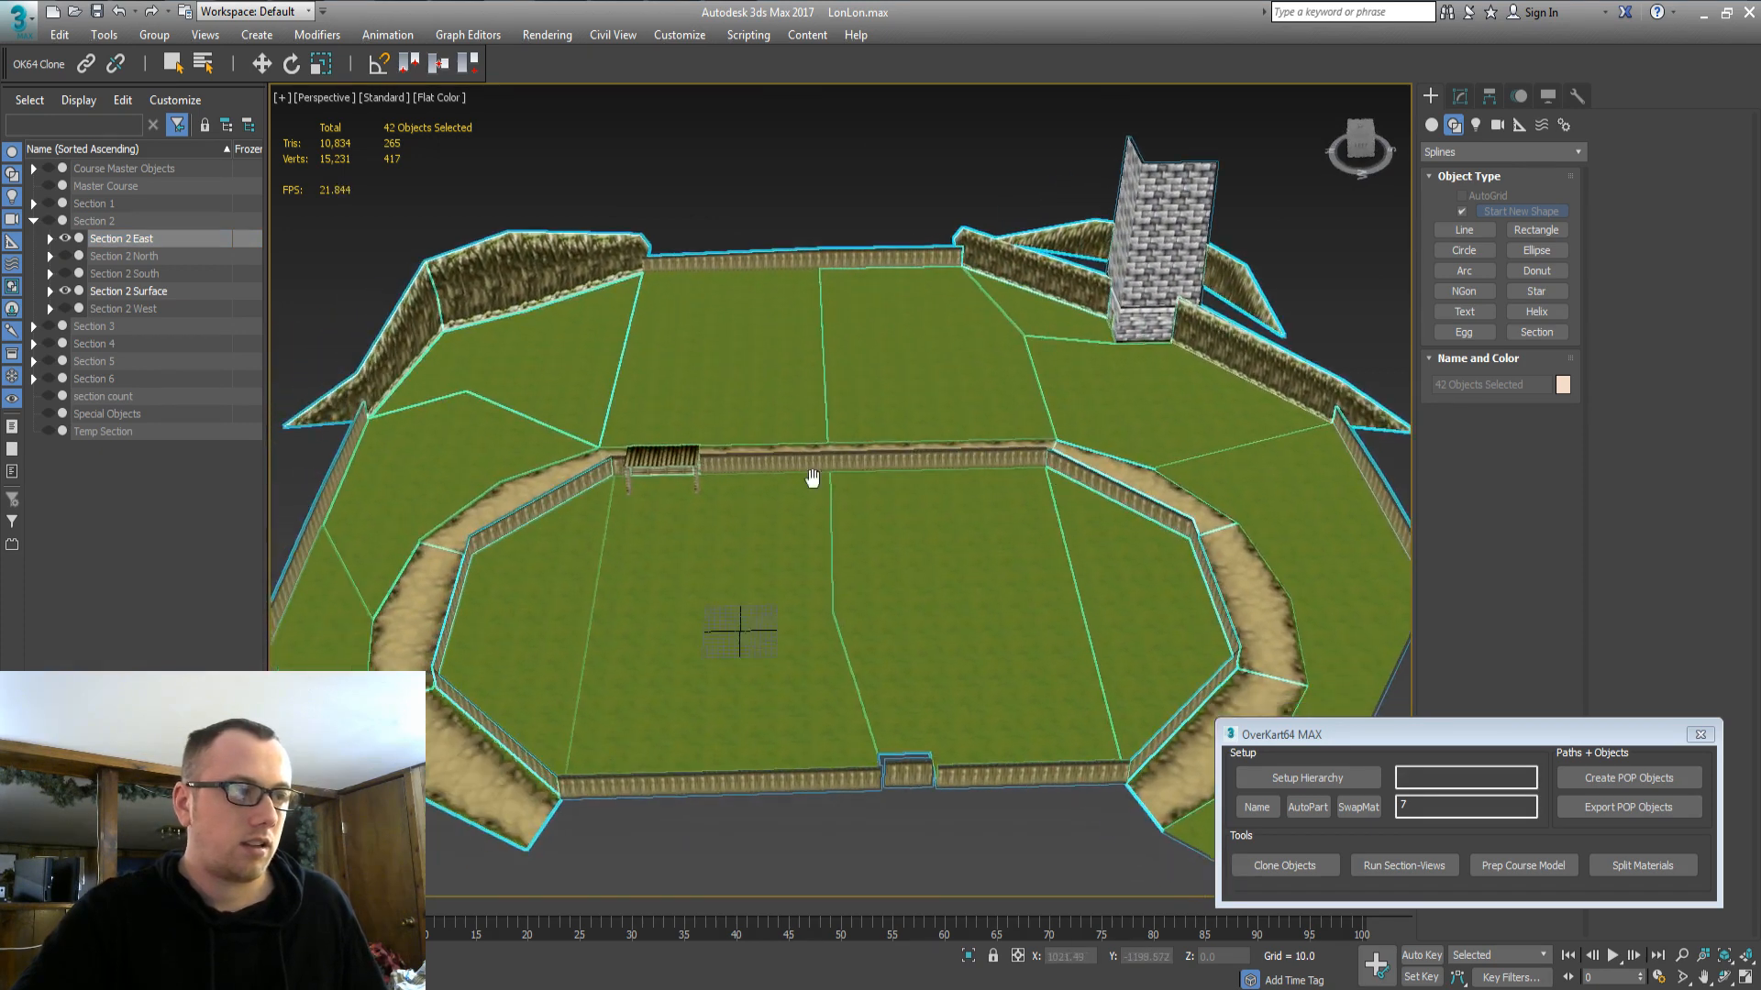
click(135, 291)
middle_drag(823, 639, 1030, 558)
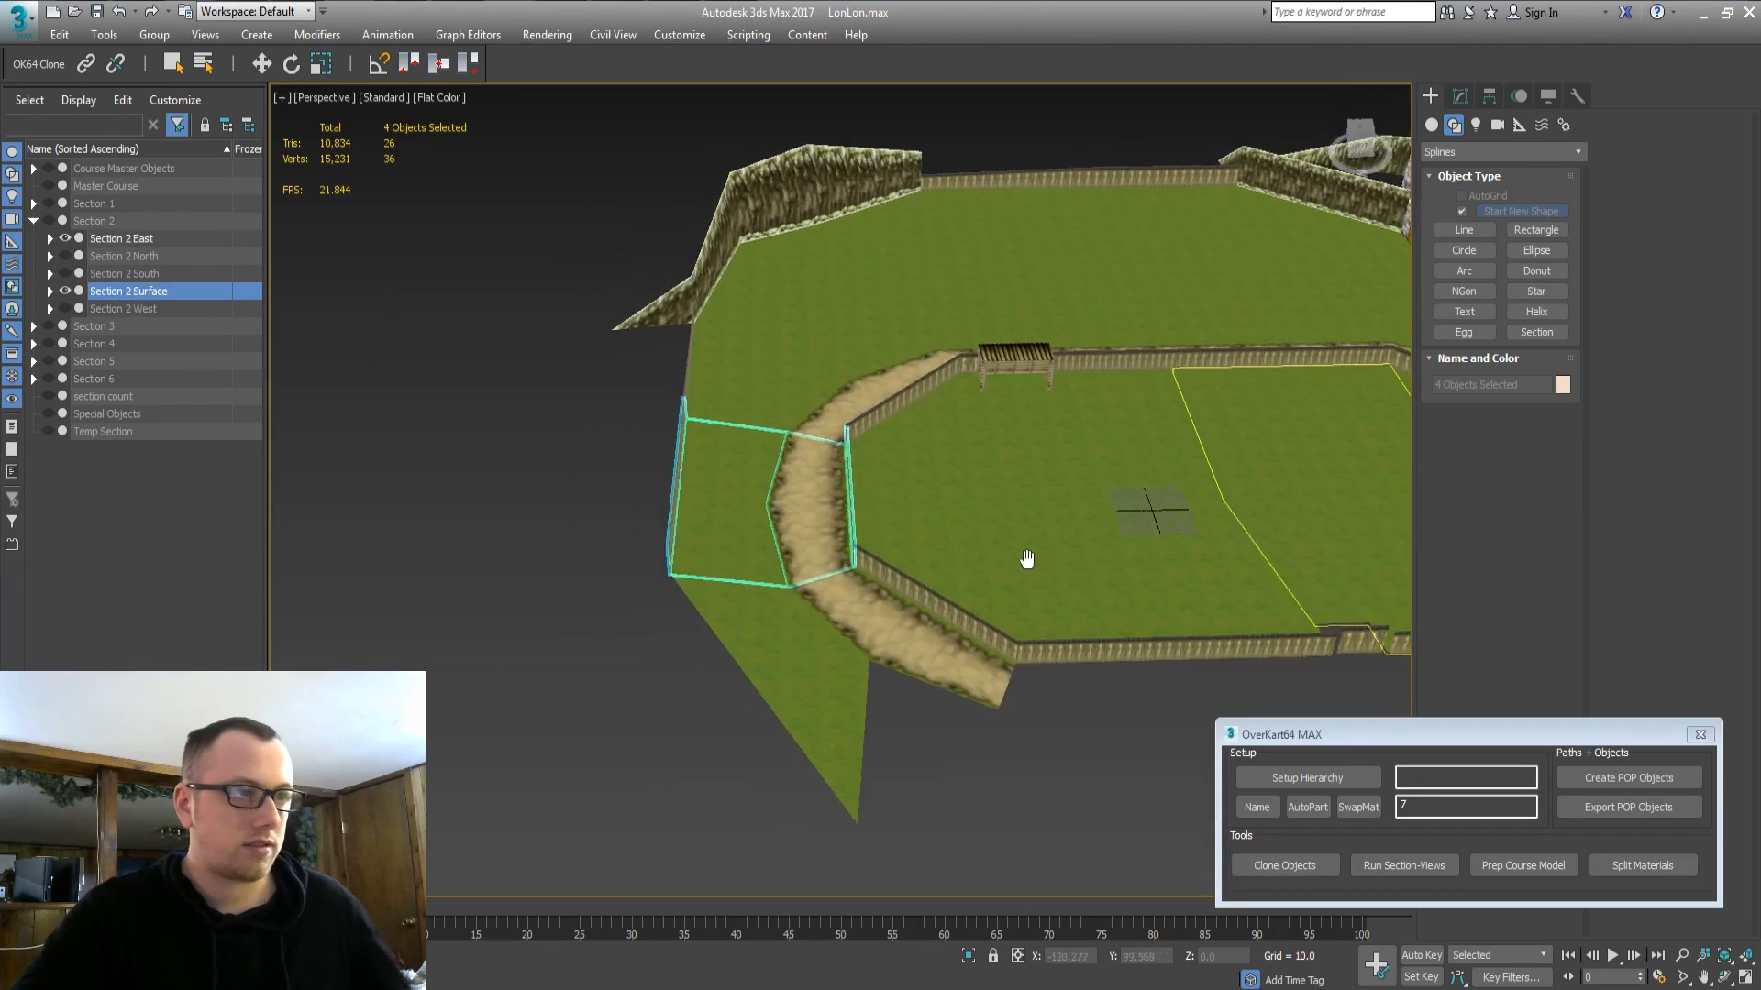
alt+middle_drag(876, 678, 939, 576)
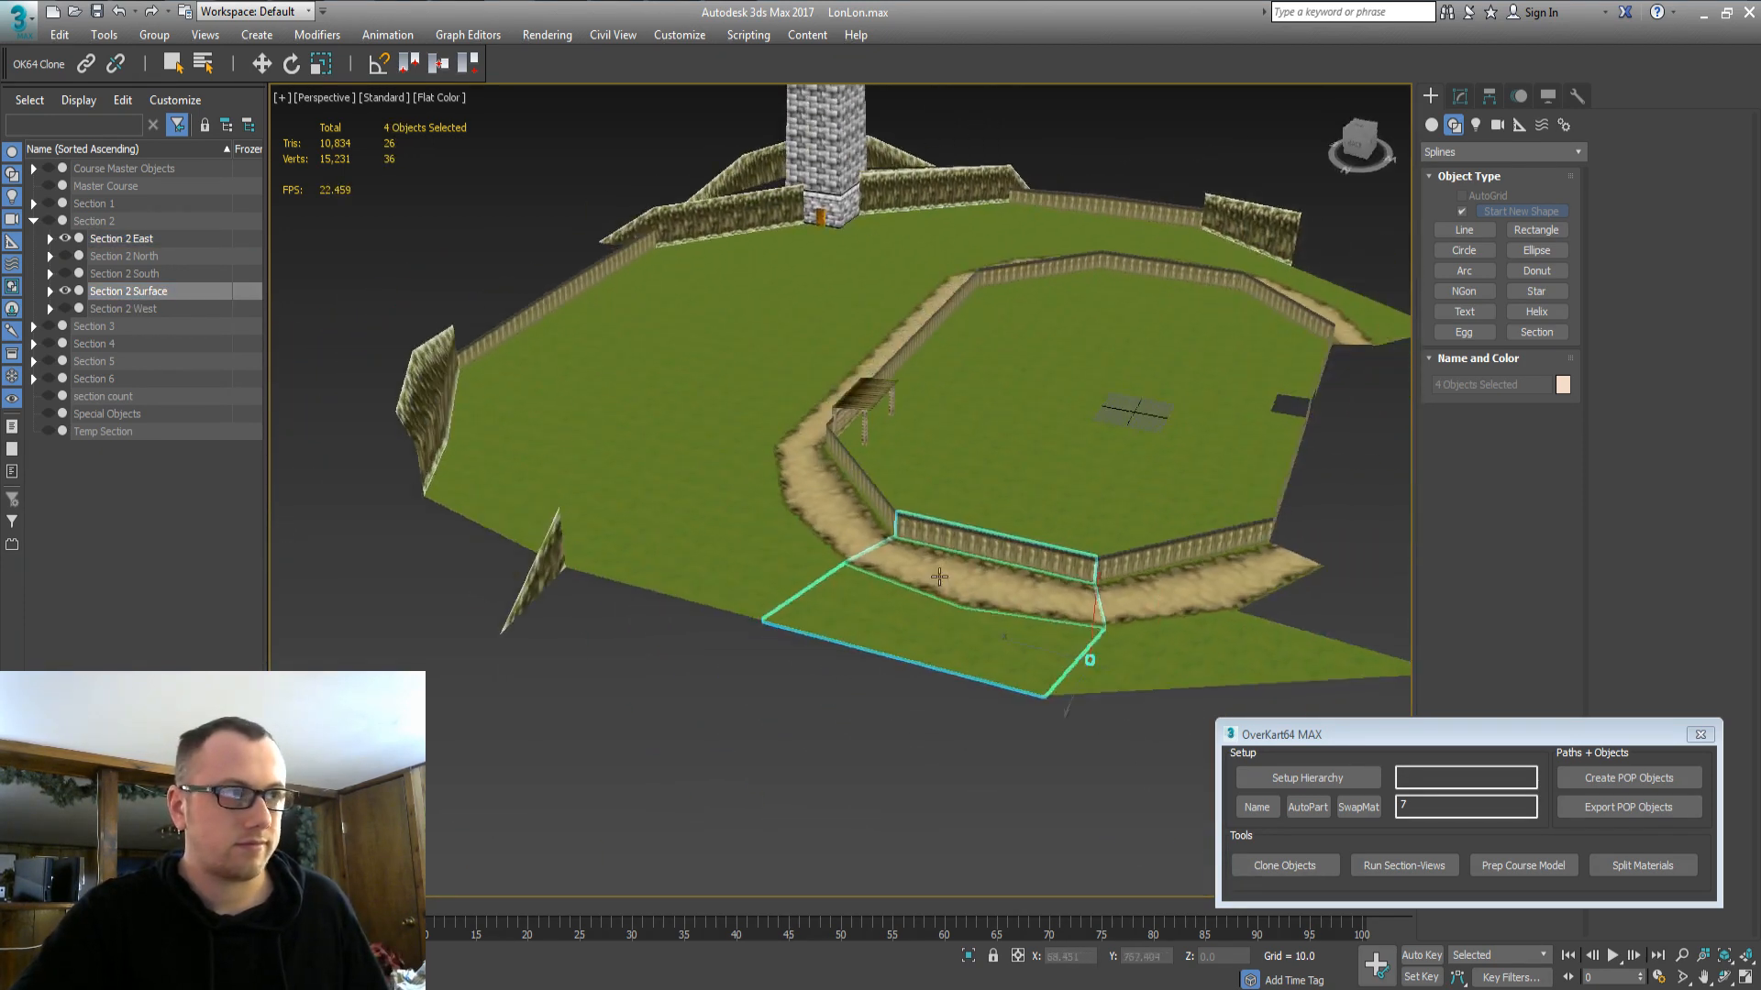
Hide Section 2 Surface and East, leaving only Section 2 South displayed.
click(125, 237)
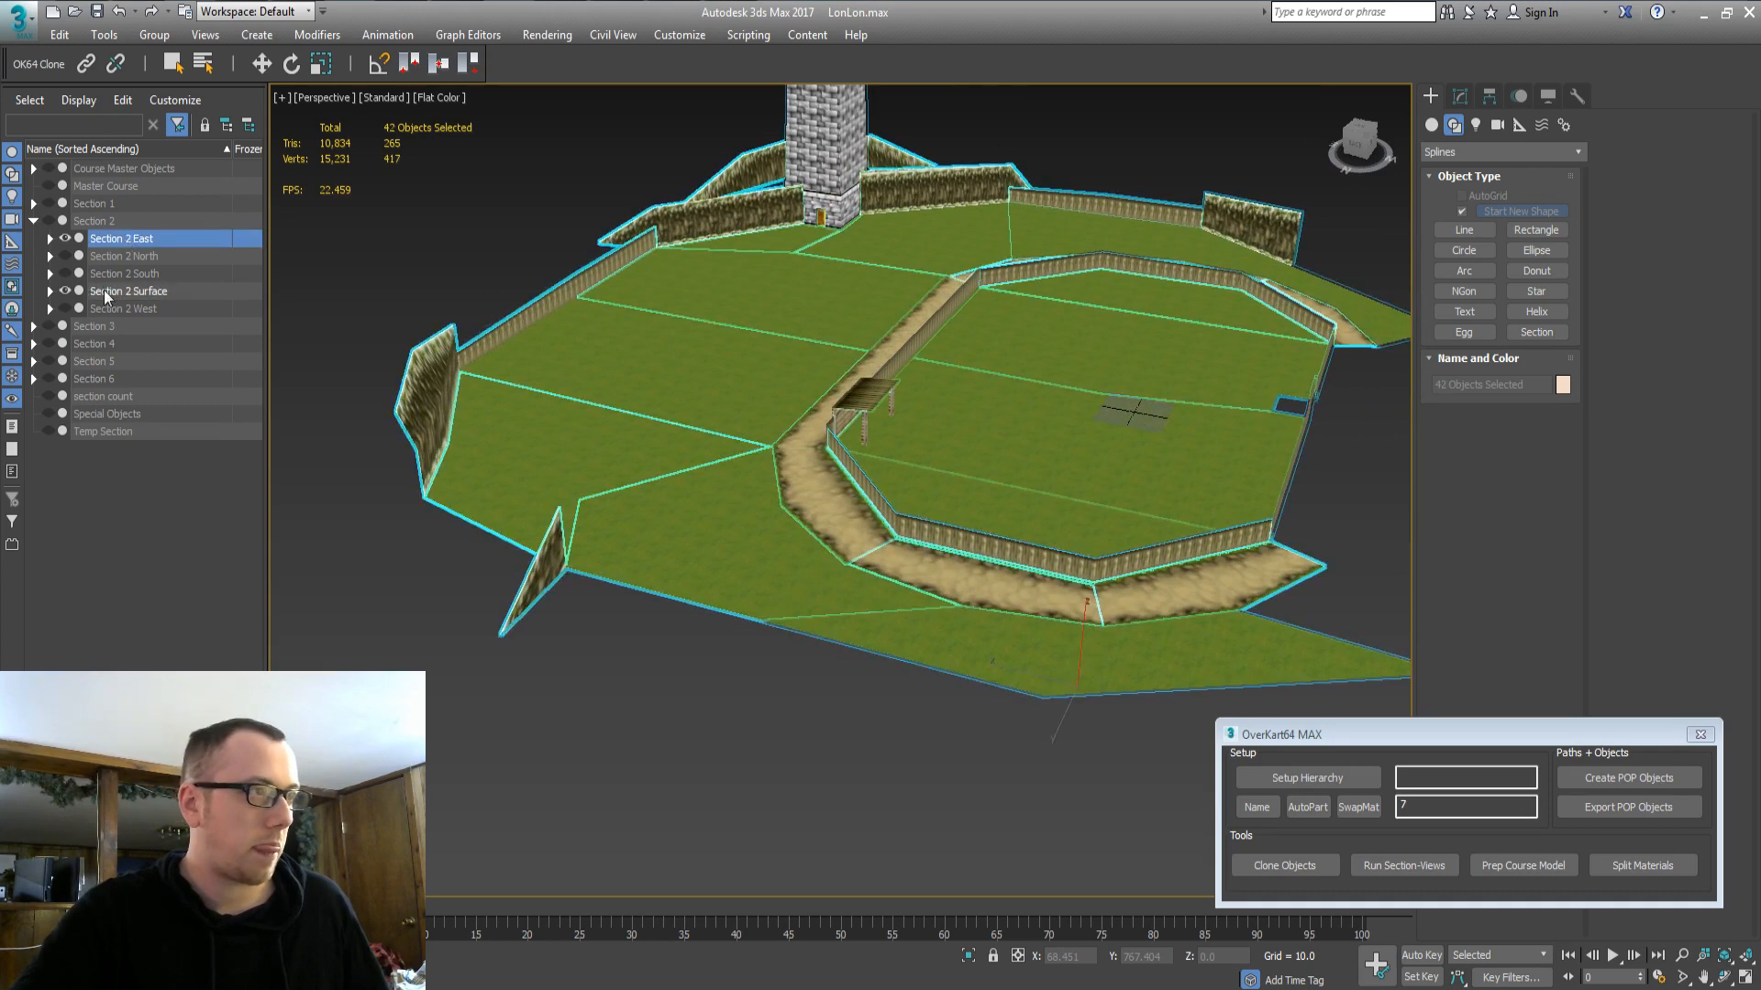
click(76, 294)
click(65, 291)
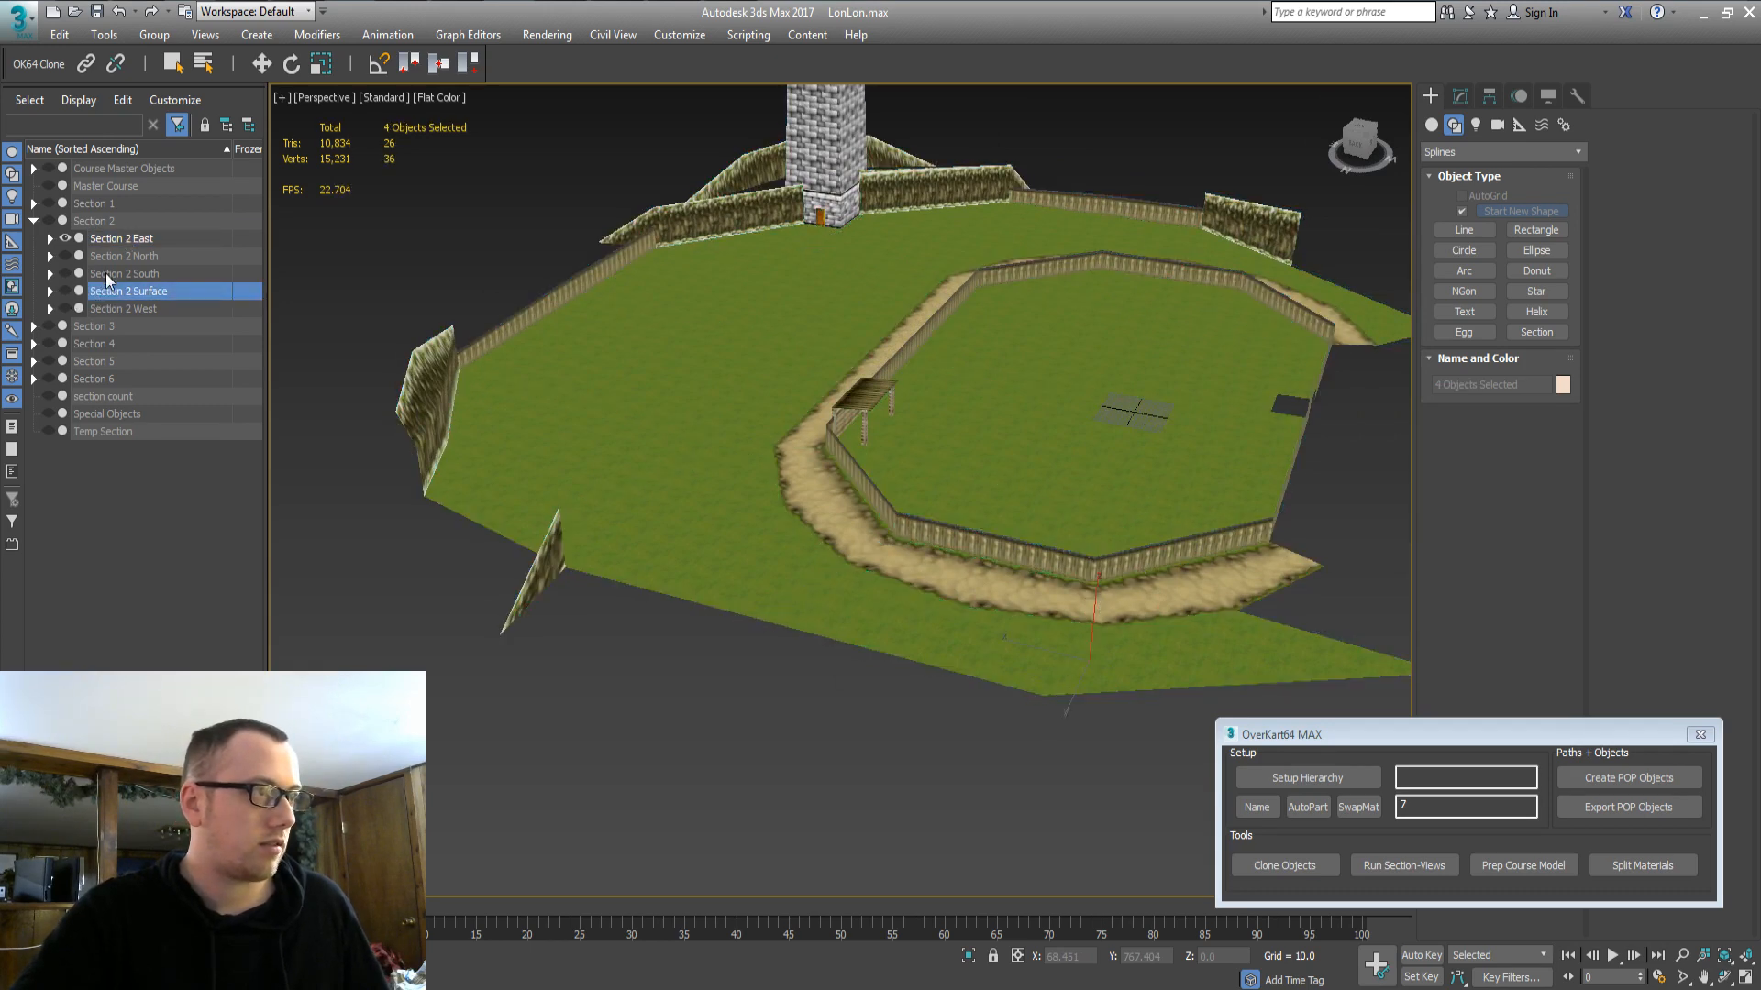
click(107, 274)
click(65, 273)
click(64, 240)
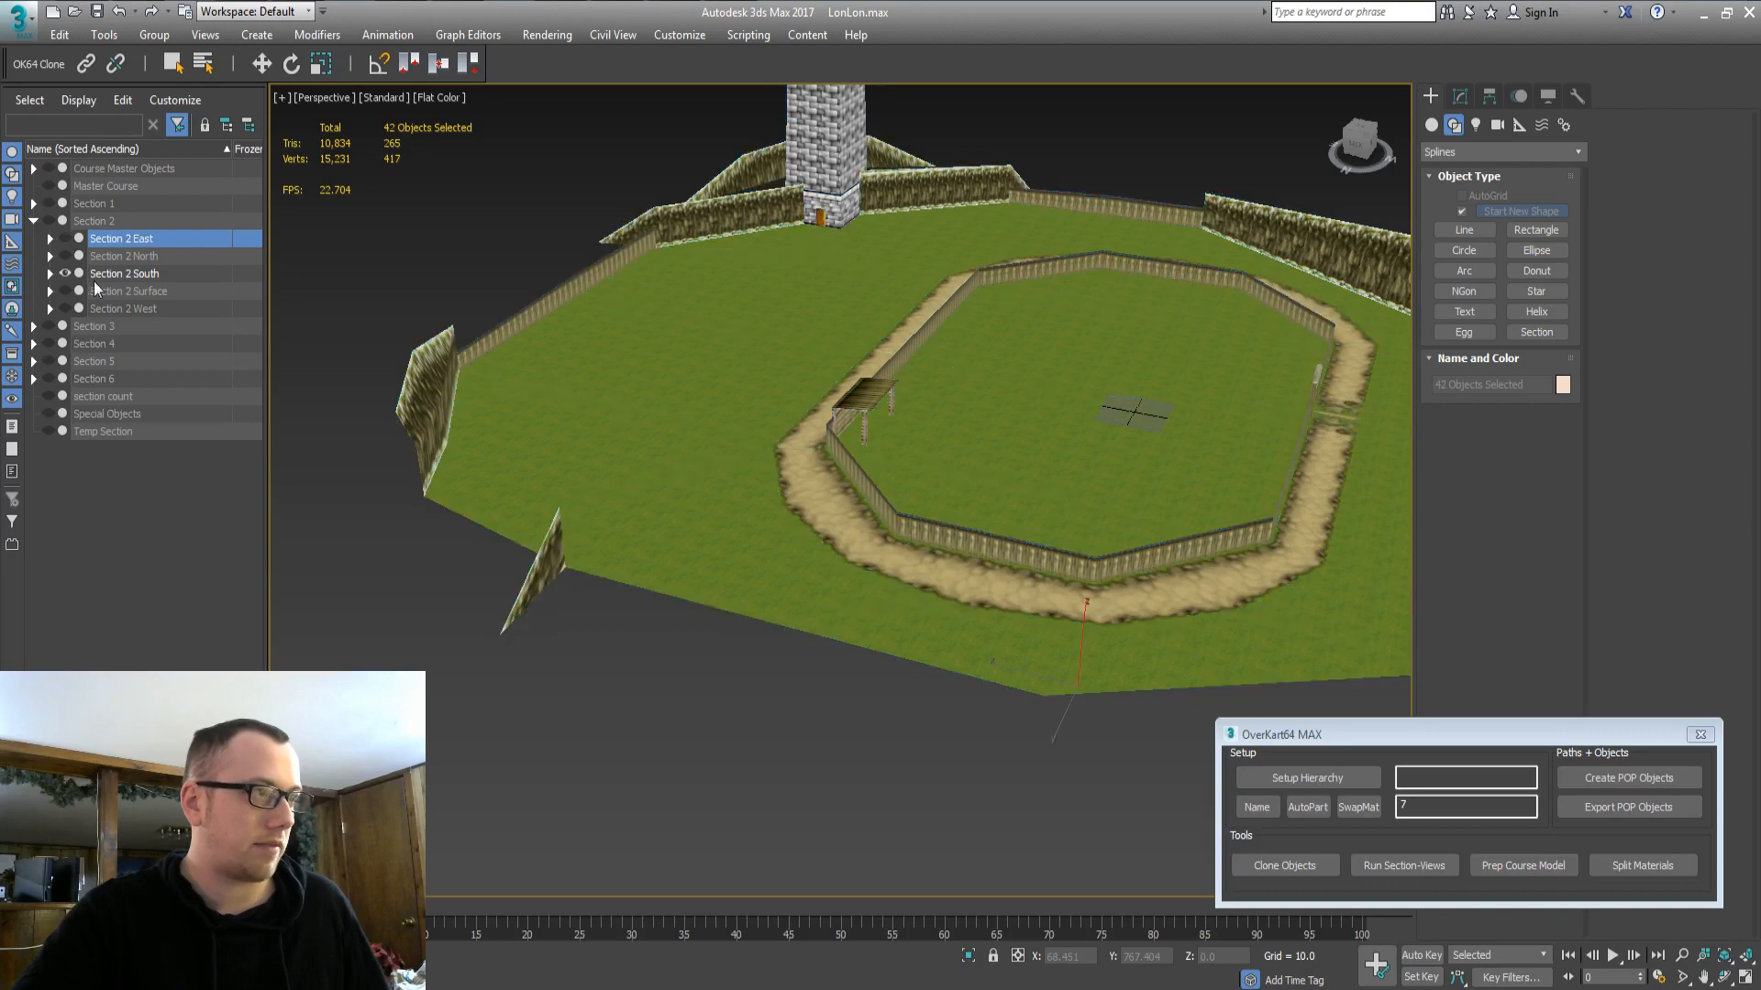
Pan and orbit around Section 2 South to inspect the farm buildings and tower.
middle_drag(1321, 440, 887, 552)
alt+middle_drag(587, 569, 705, 664)
scroll(974, 587, down, 1)
alt+middle_drag(973, 587, 1228, 371)
scroll(1151, 432, down, 1)
middle_drag(1105, 470, 903, 373)
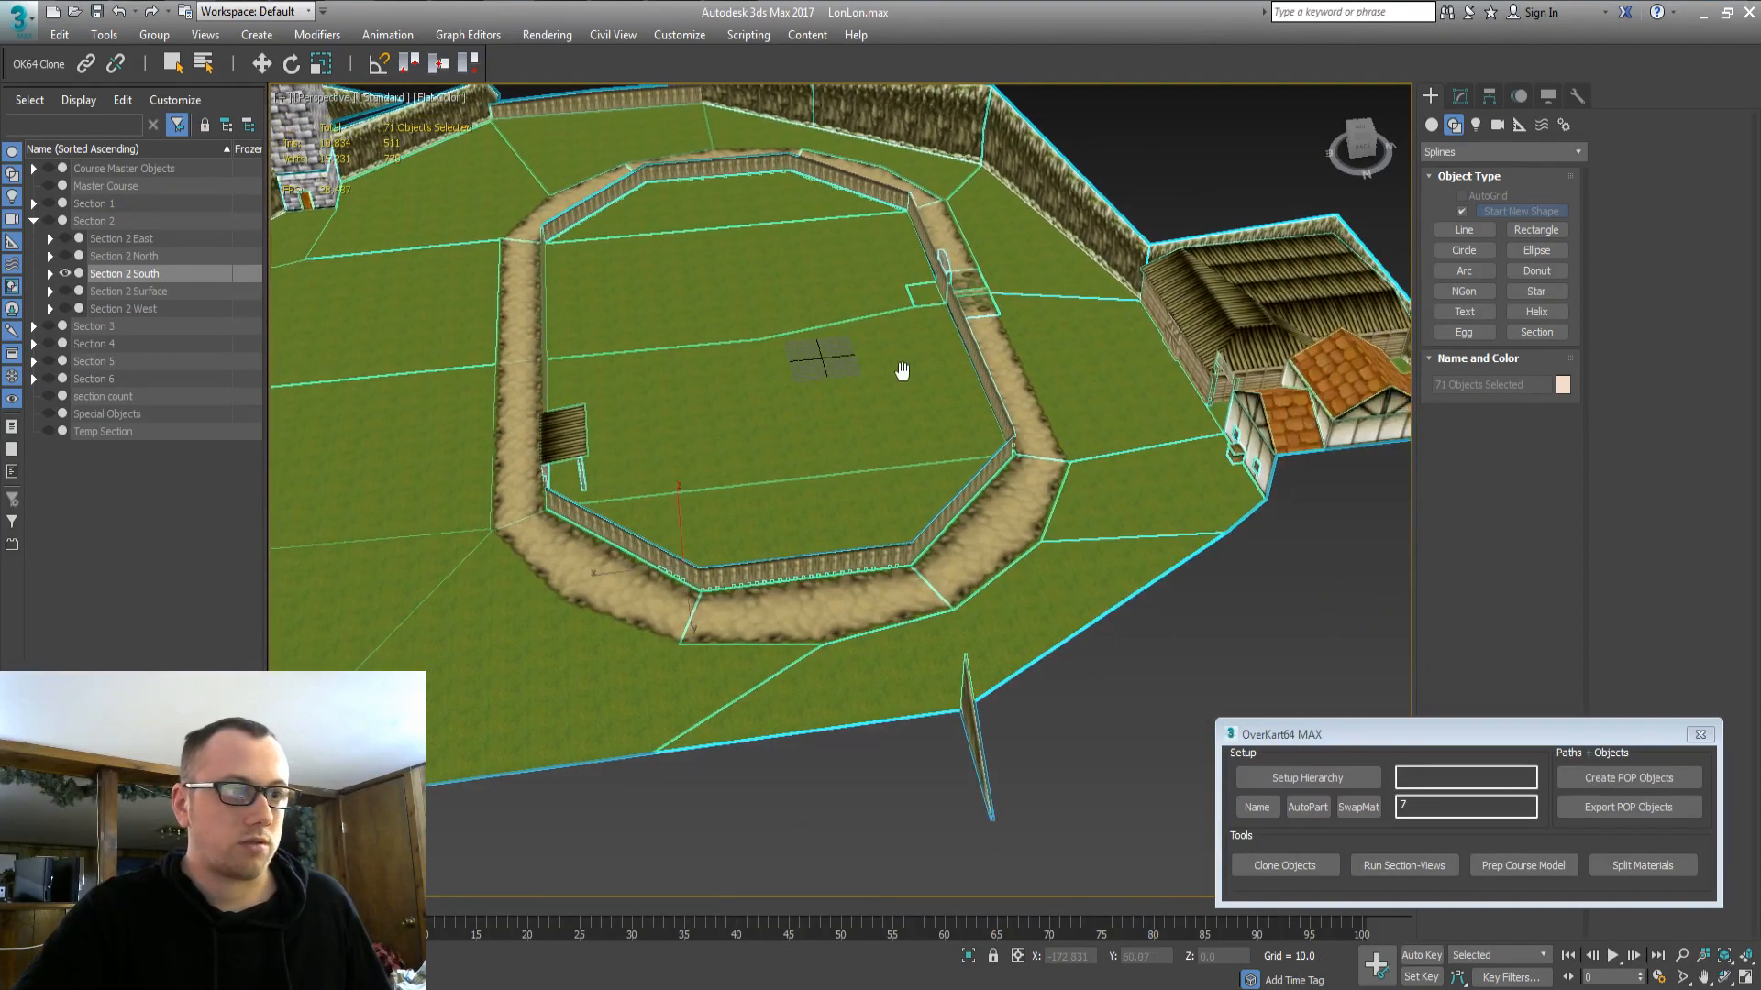
alt+middle_drag(550, 583, 1052, 572)
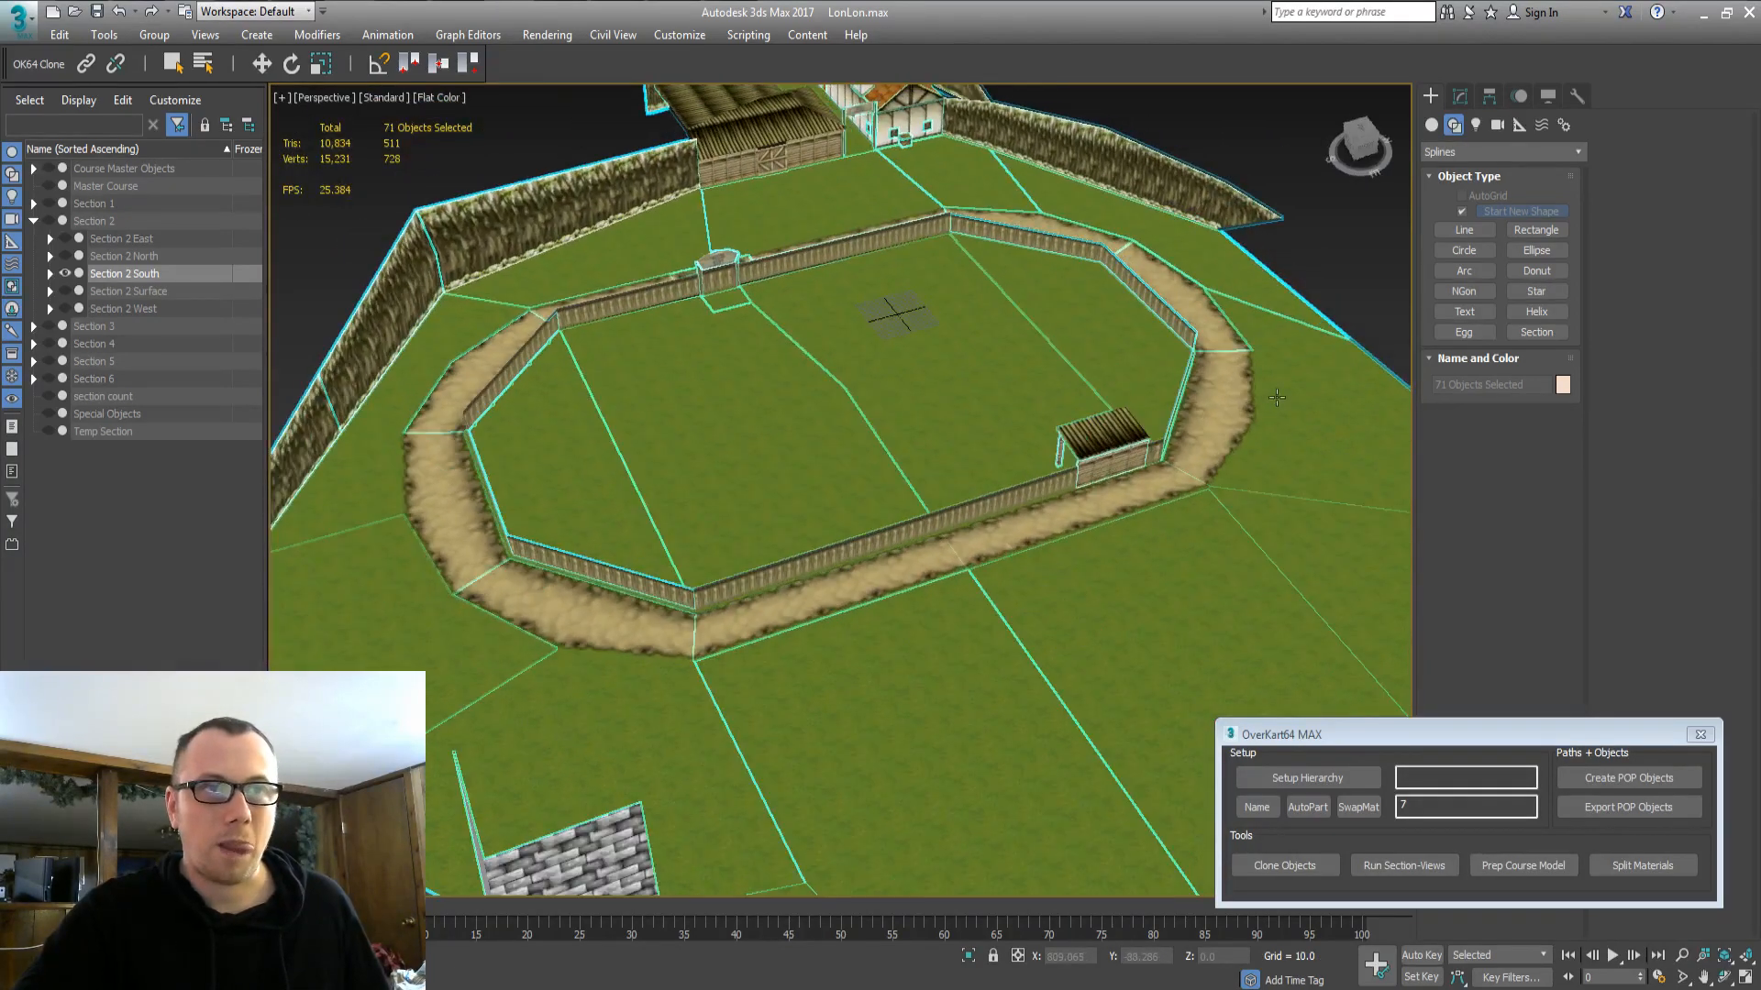
middle_drag(1021, 461, 664, 464)
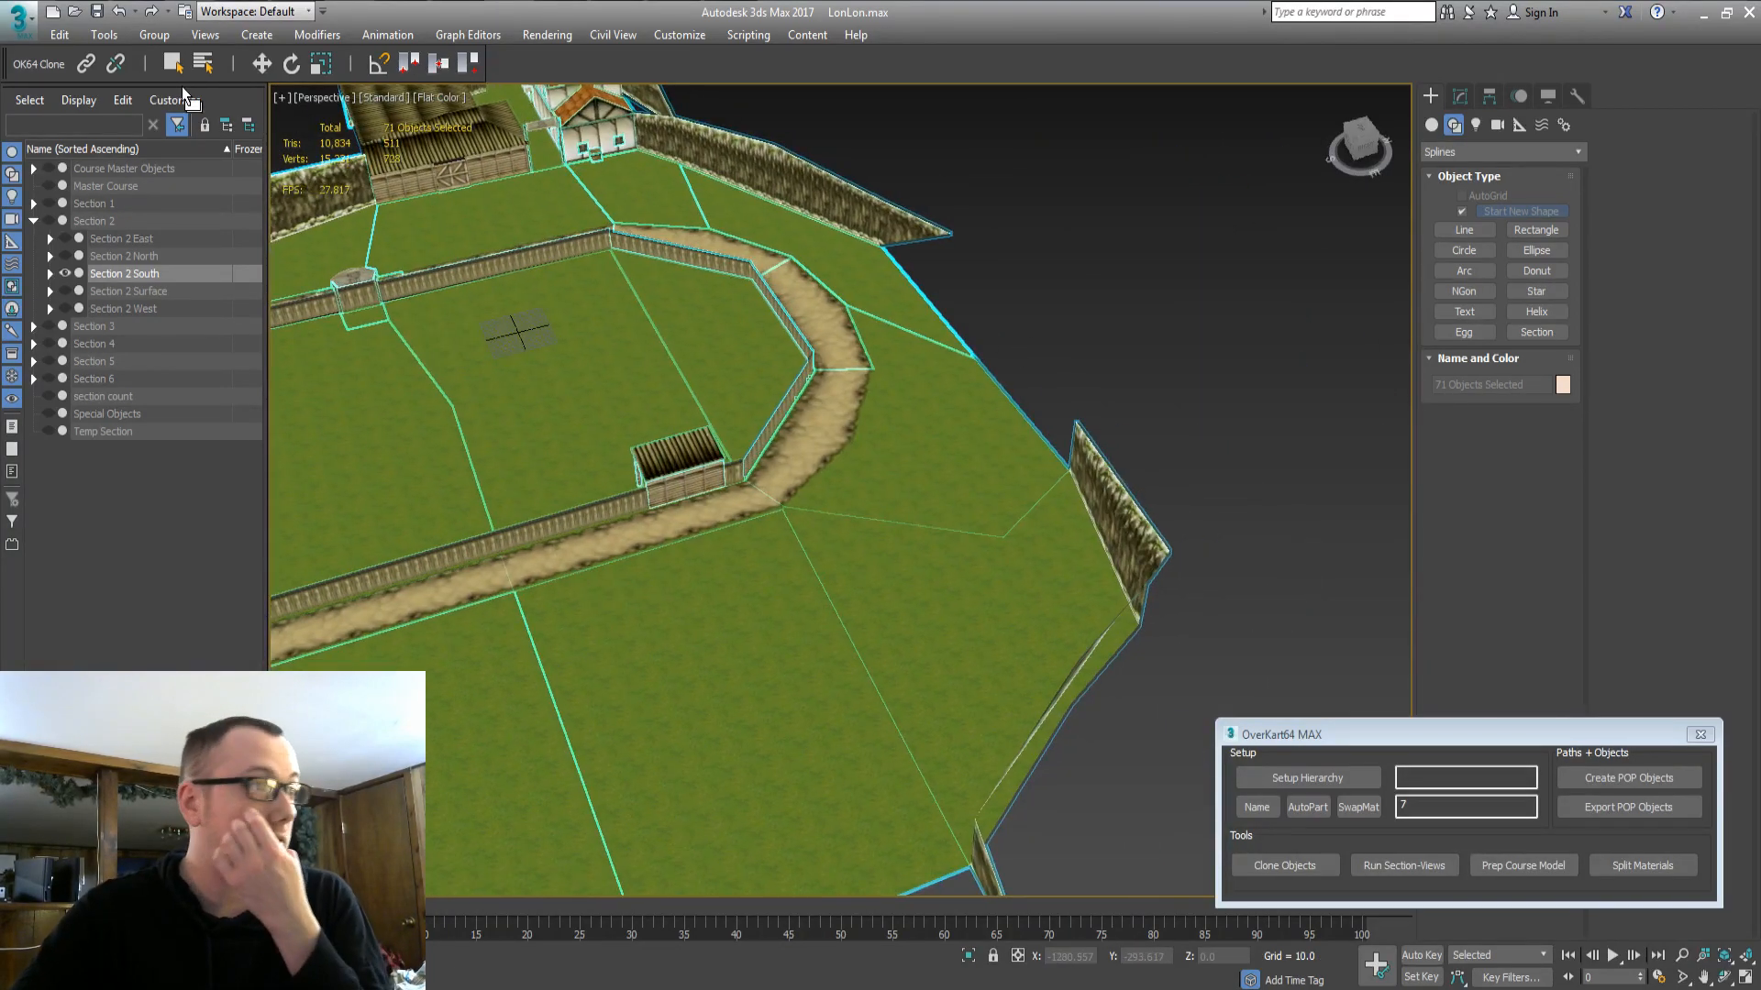
click(124, 168)
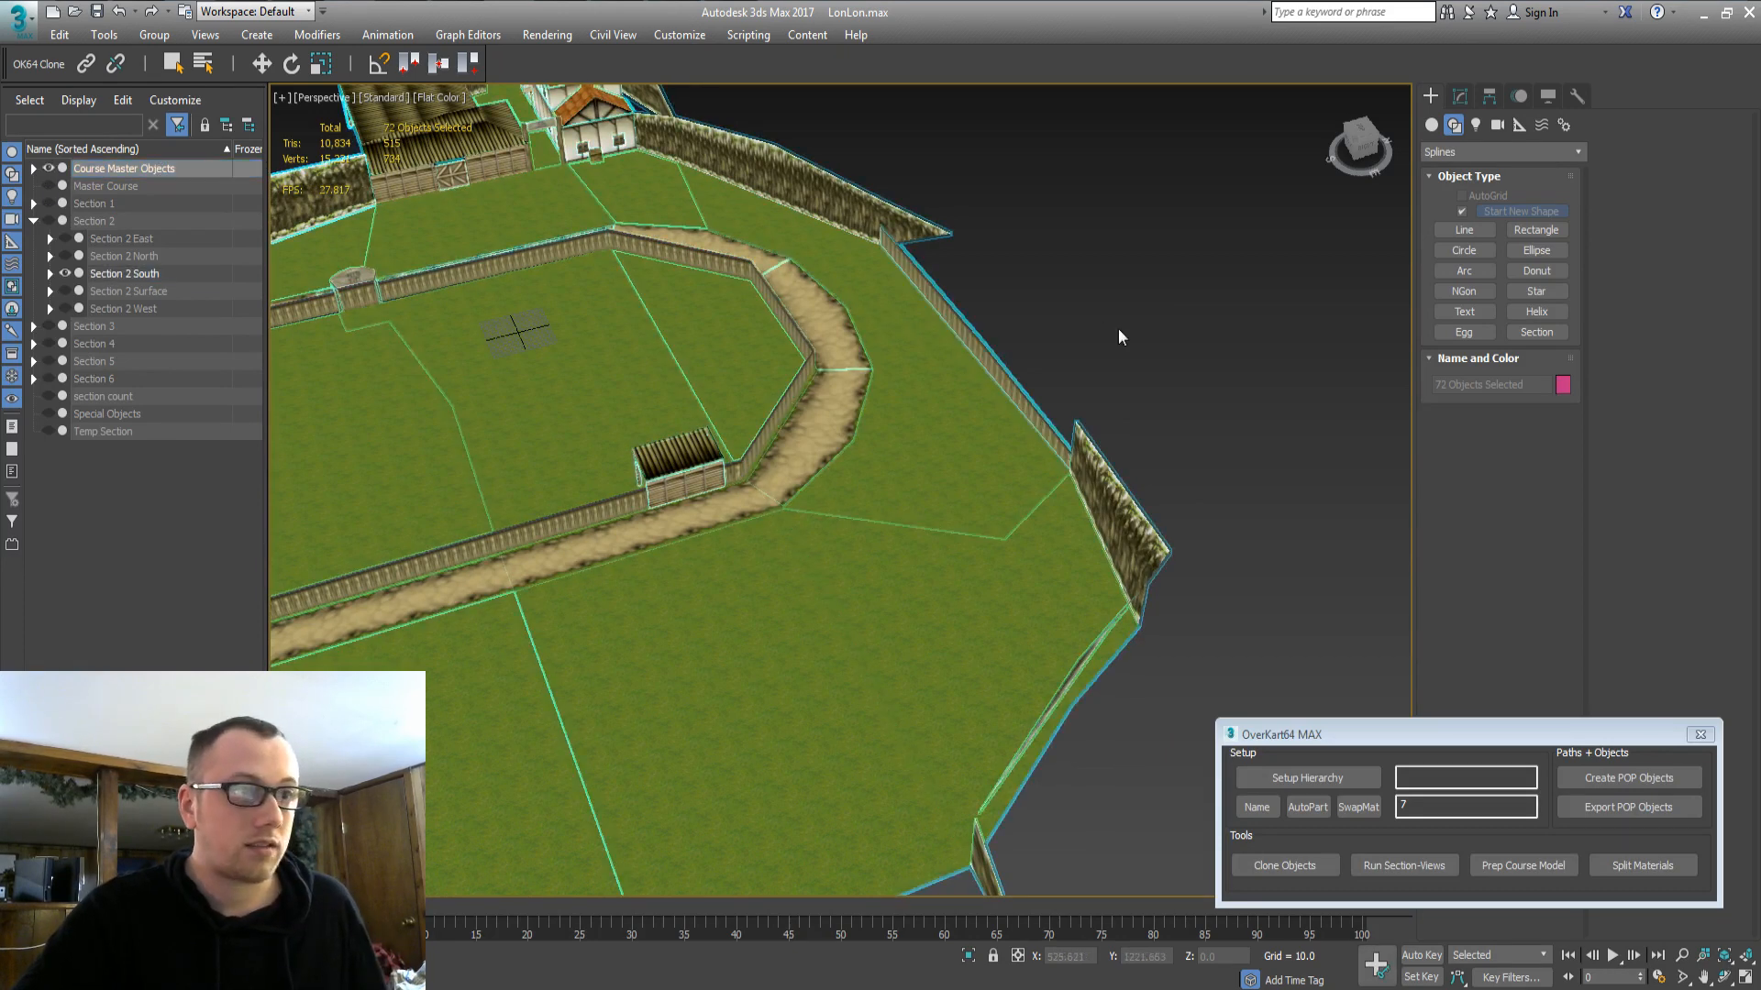
Clone the fence piece 8_part5 and hide the Course Master Objects.
click(978, 321)
click(1302, 868)
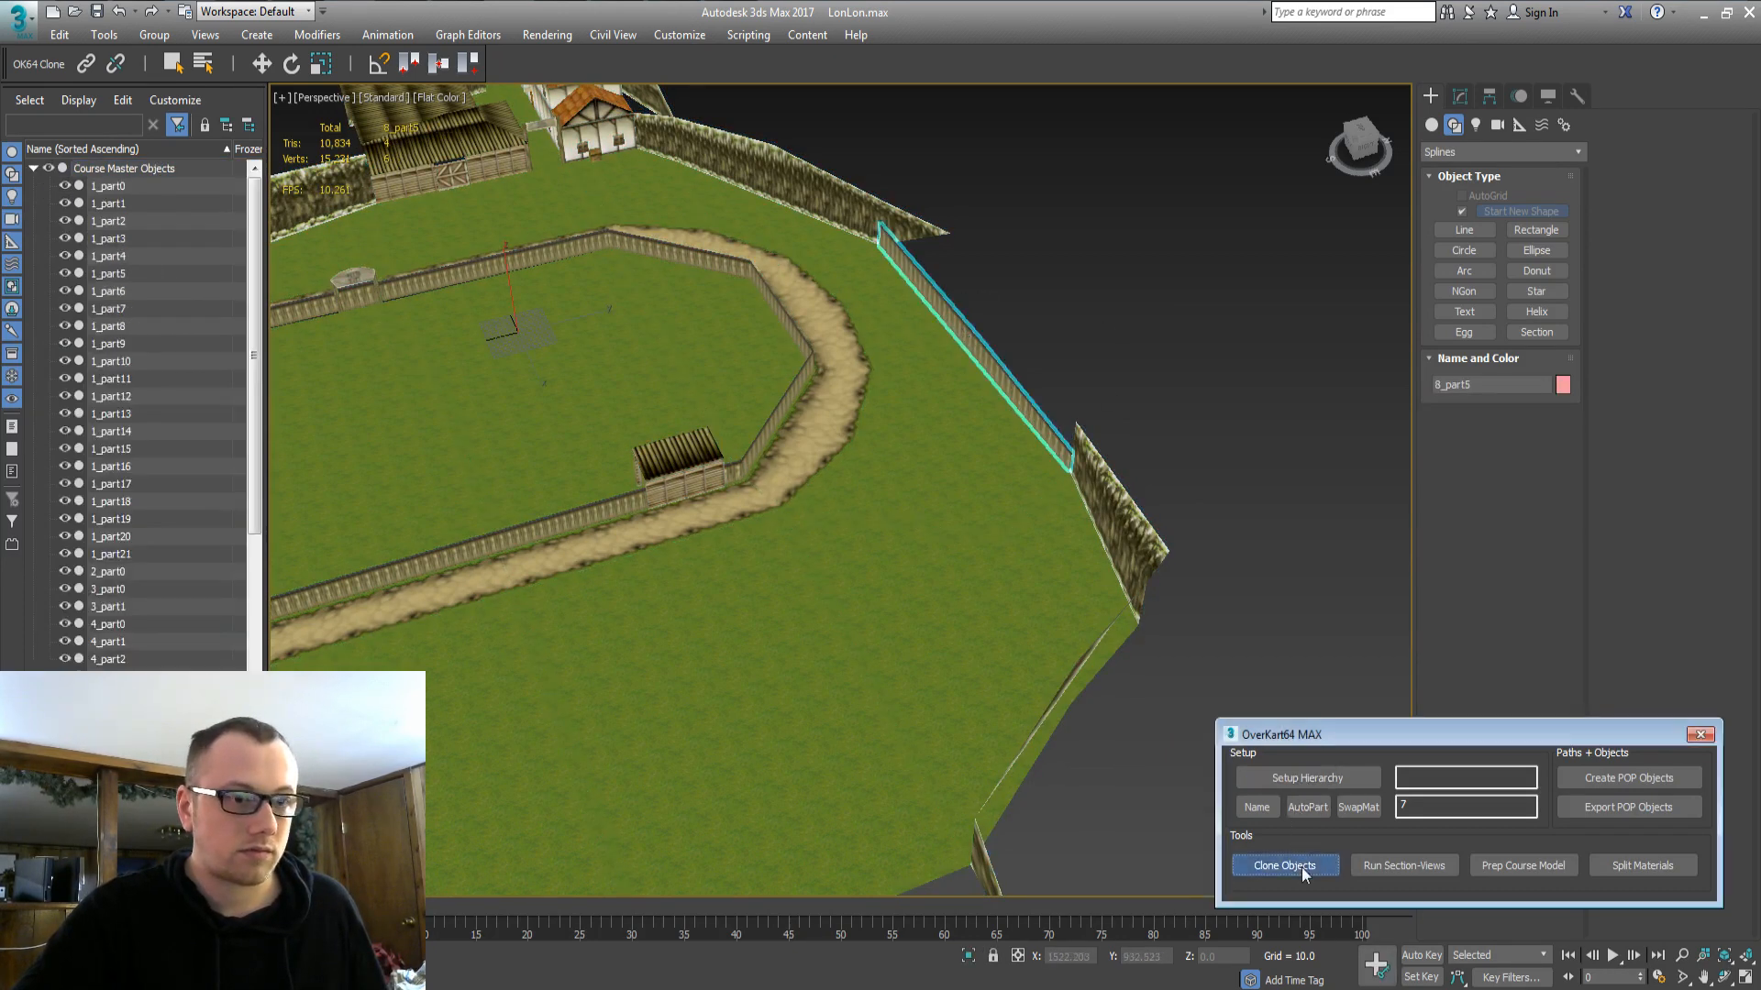
key(Return)
double_click(92, 169)
click(49, 170)
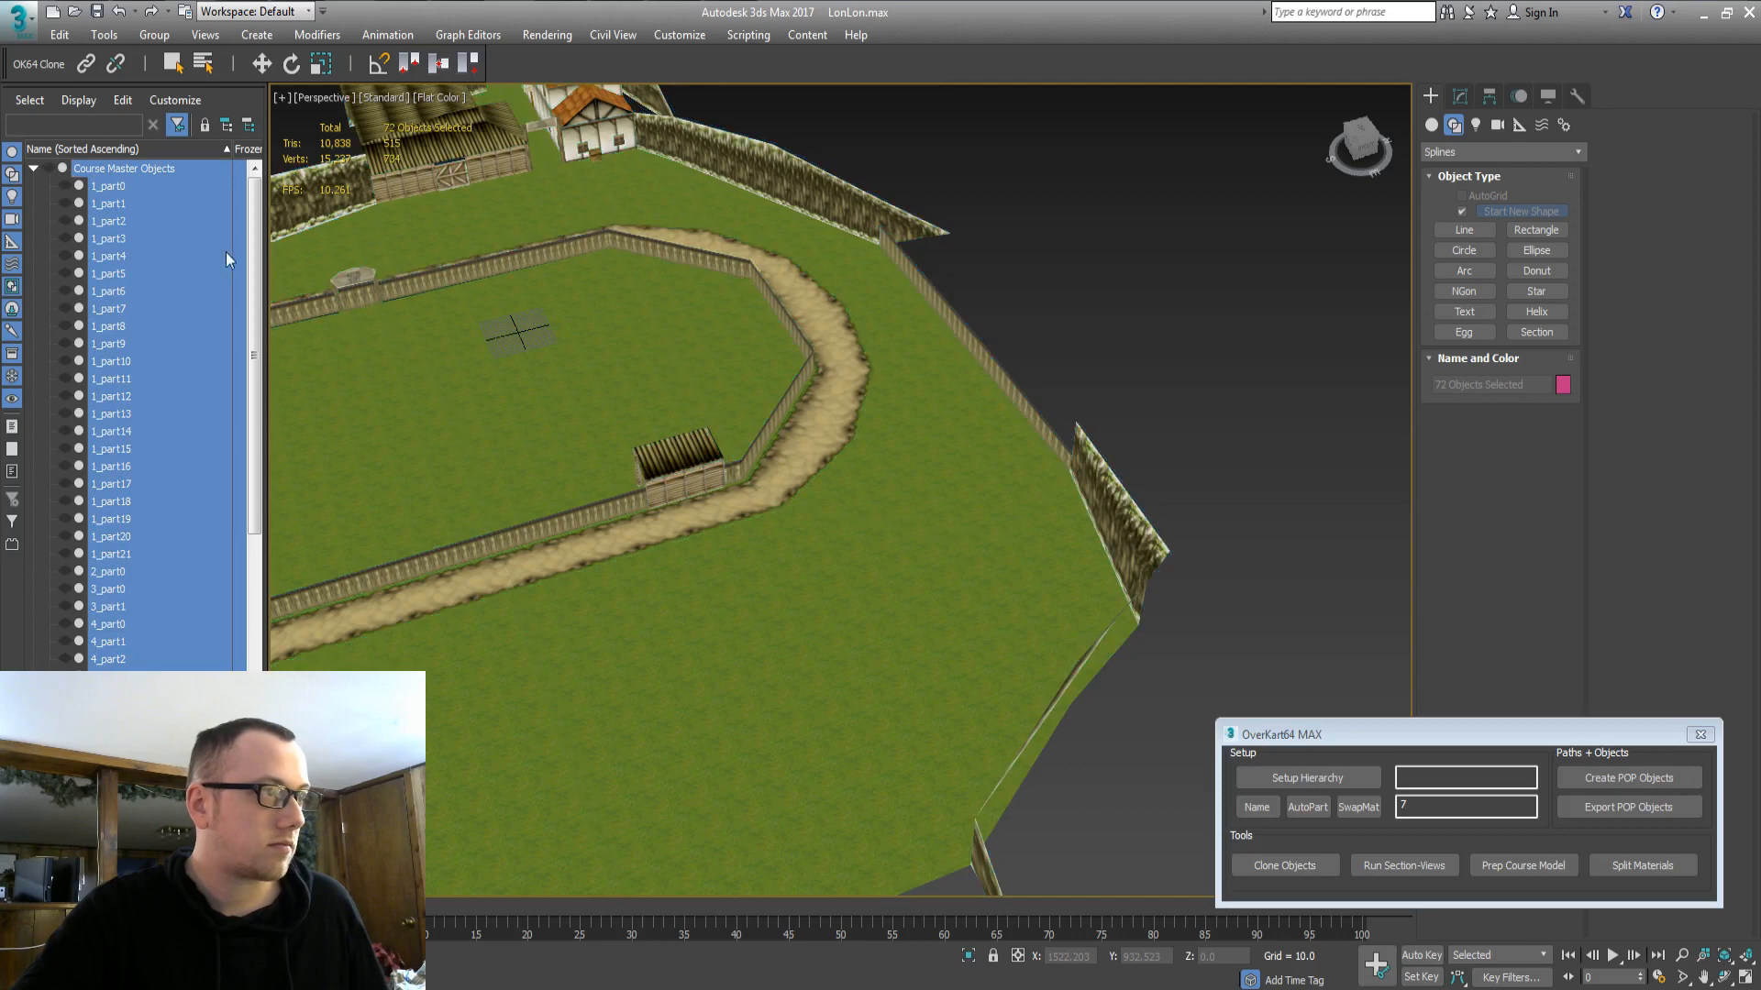
drag(259, 277, 256, 642)
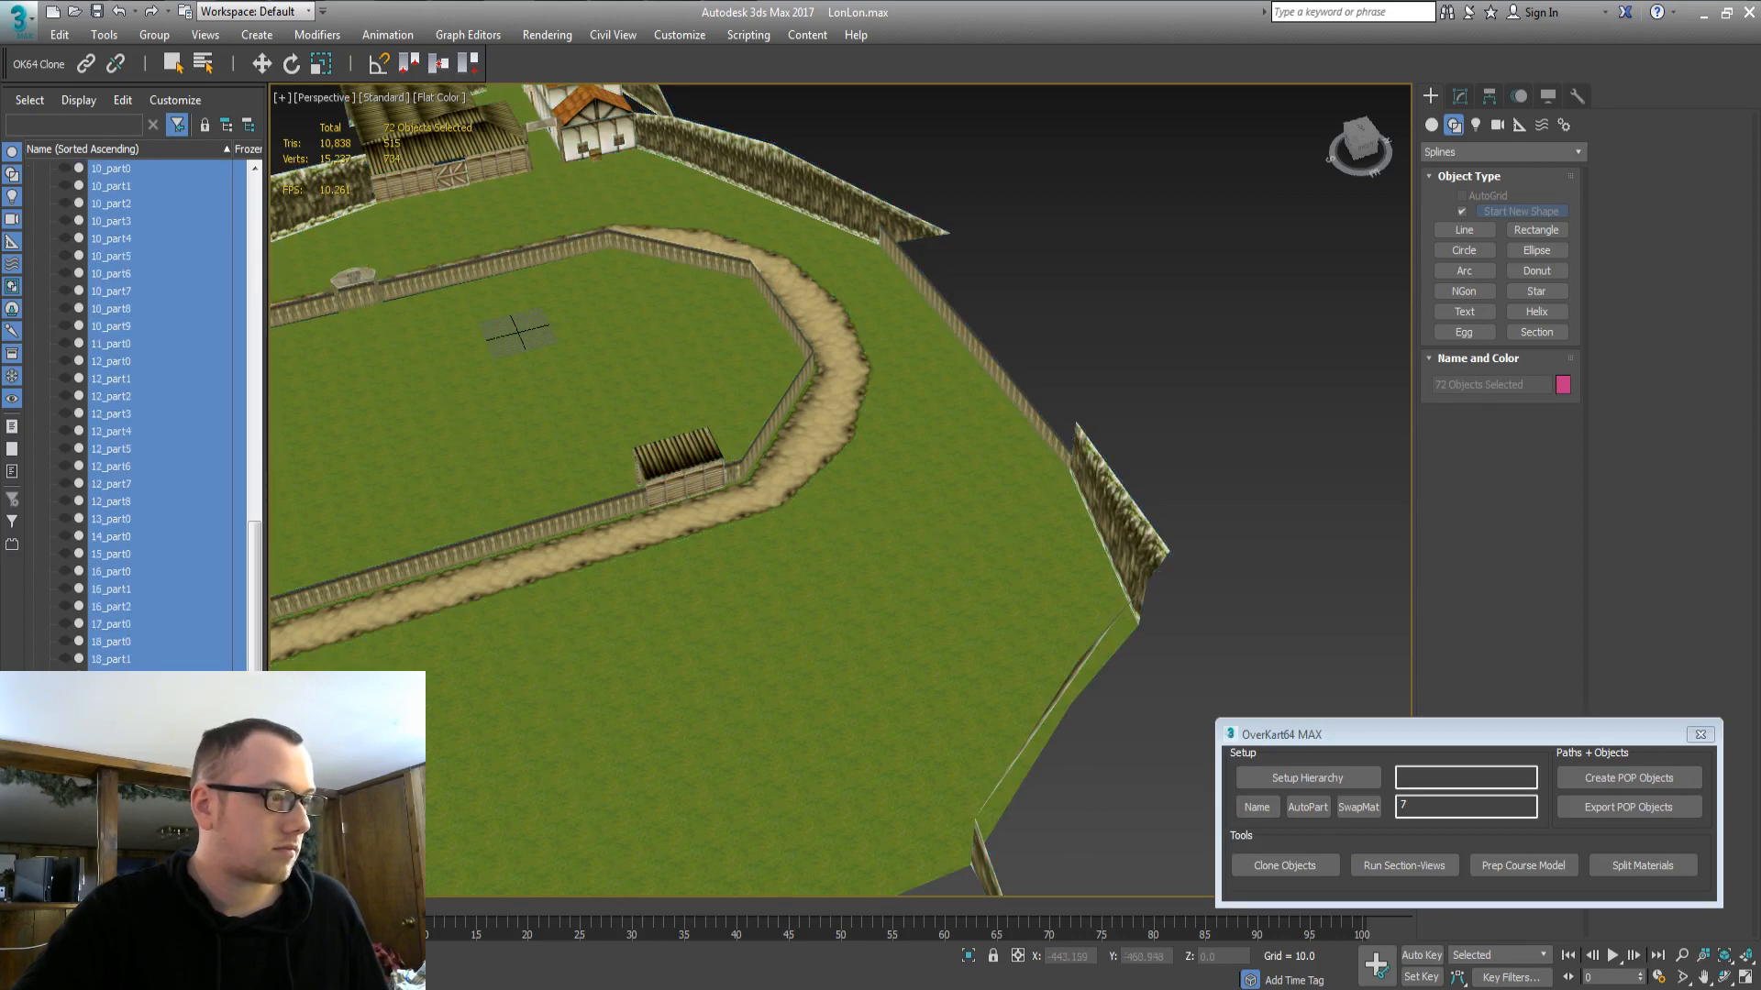
Move the cloned 8_part5 from Temp Section into Section 2 South.
click(977, 349)
scroll(222, 400, up, 10)
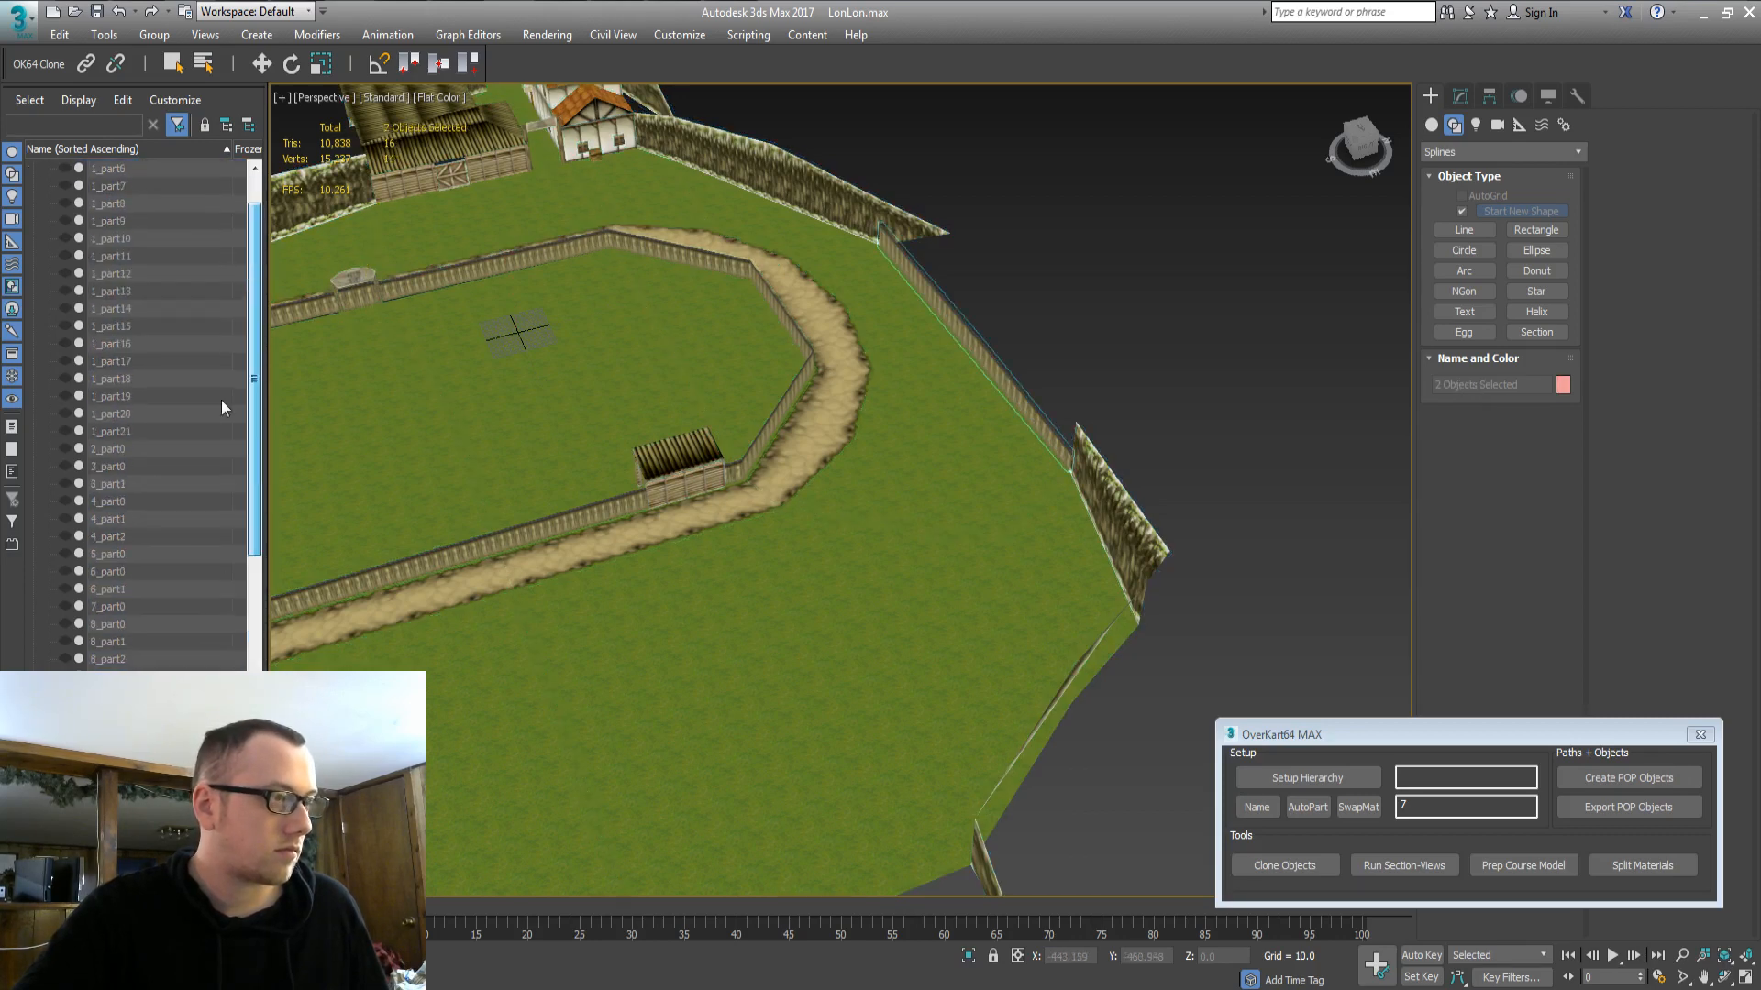
click(33, 169)
click(34, 222)
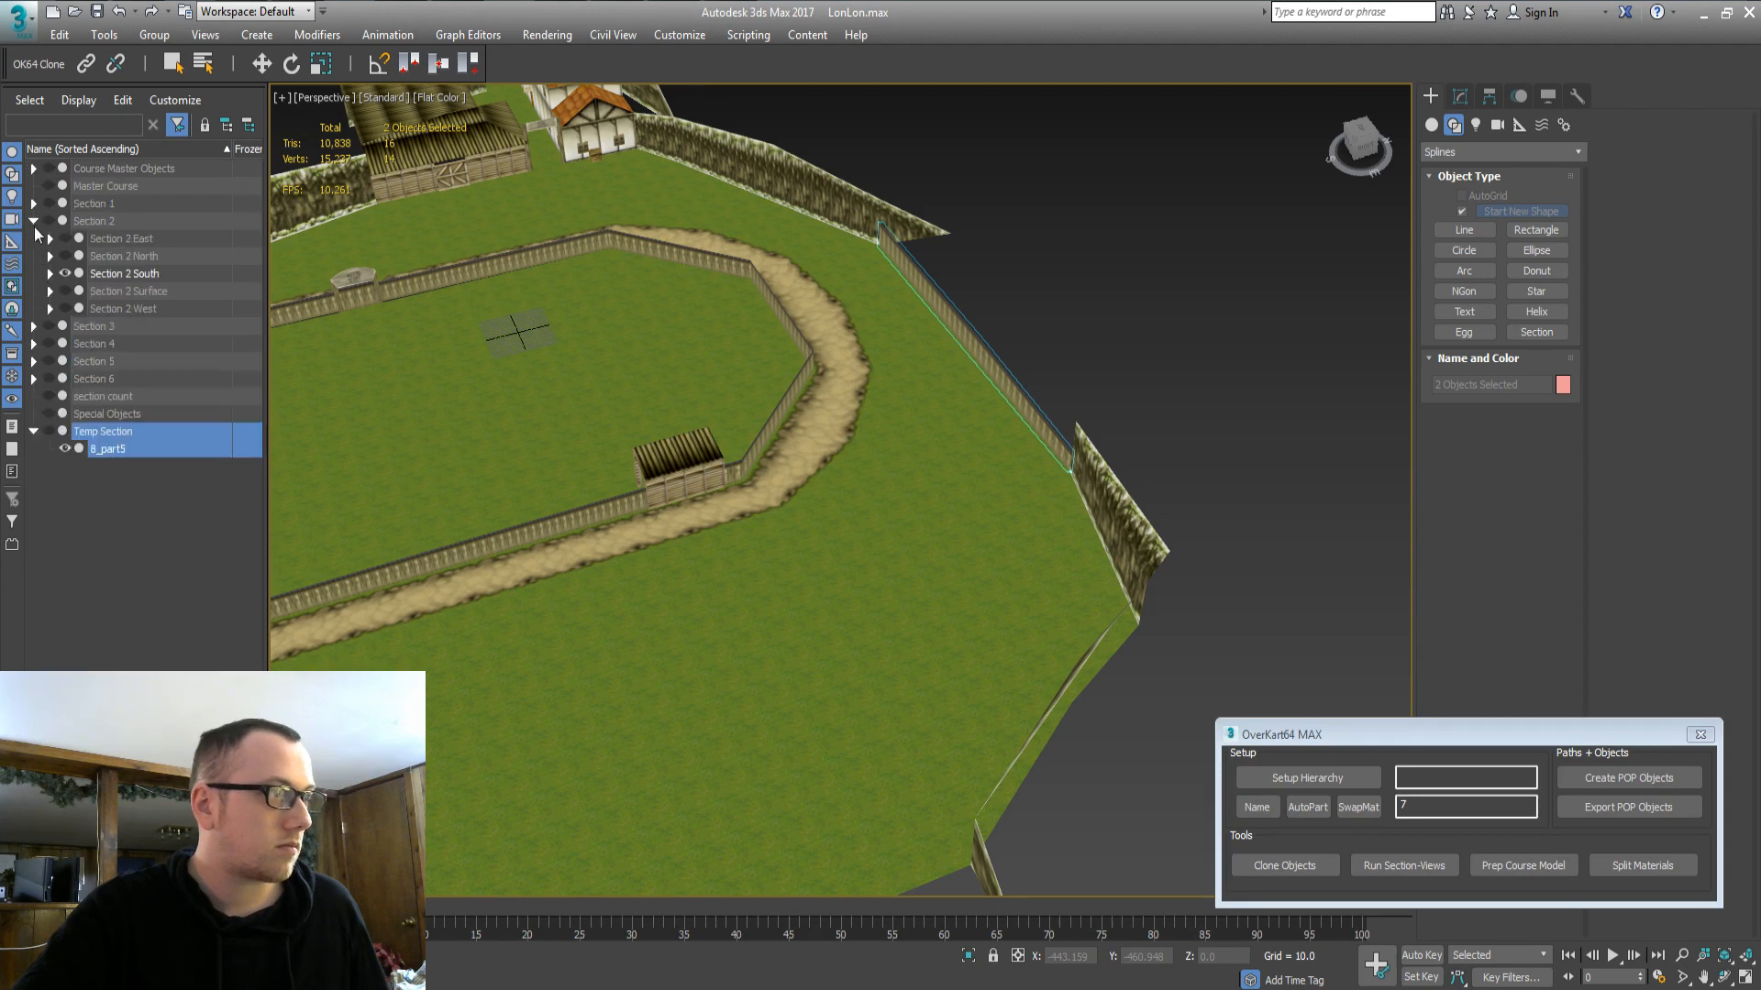
click(116, 448)
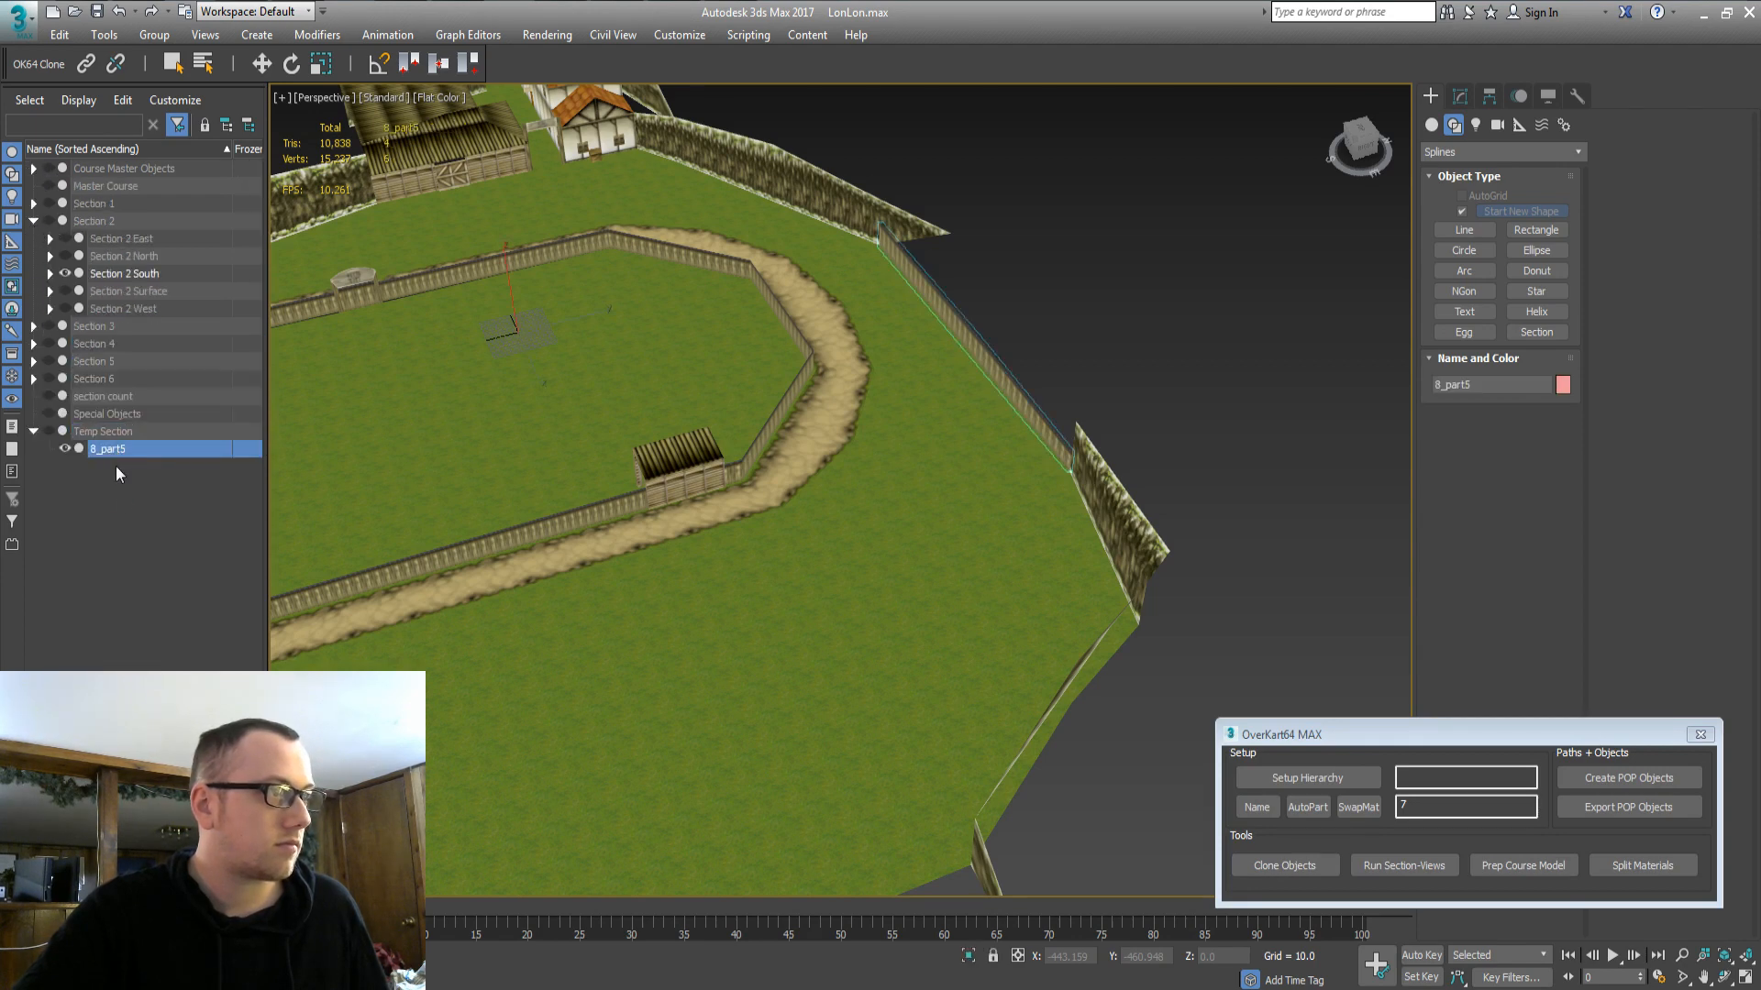
drag(124, 283, 127, 273)
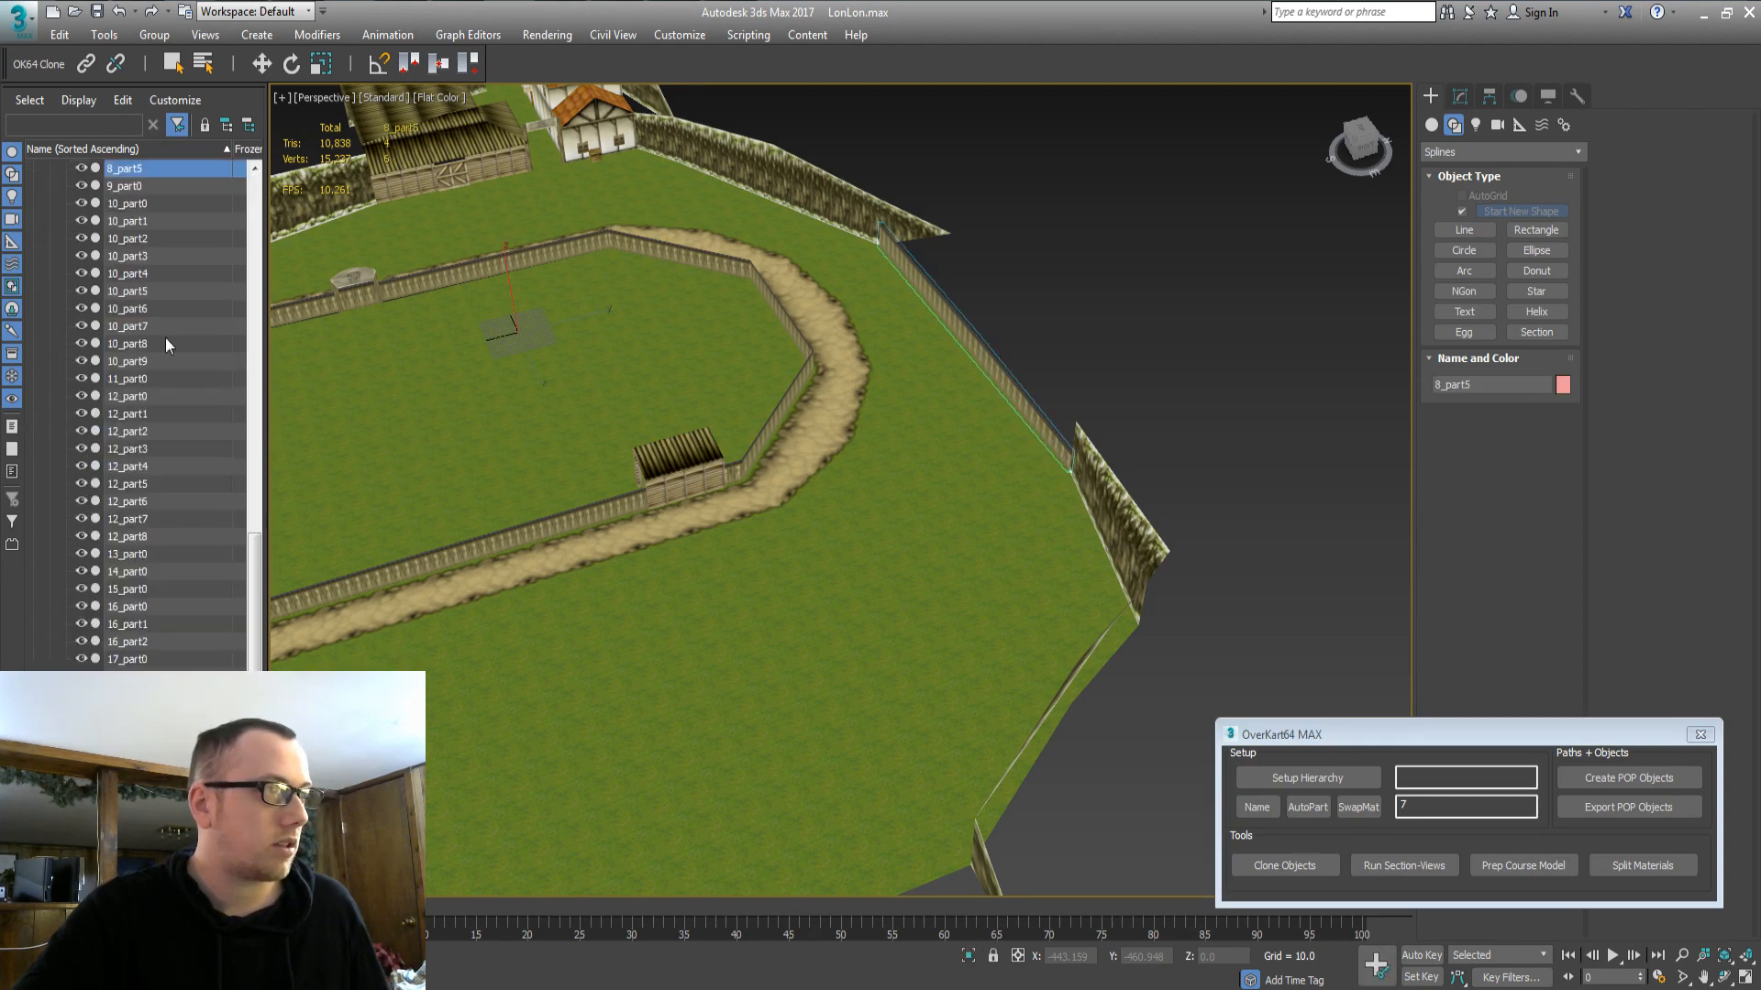
middle_drag(865, 346, 1035, 328)
click(1115, 264)
scroll(1115, 264, down, 5)
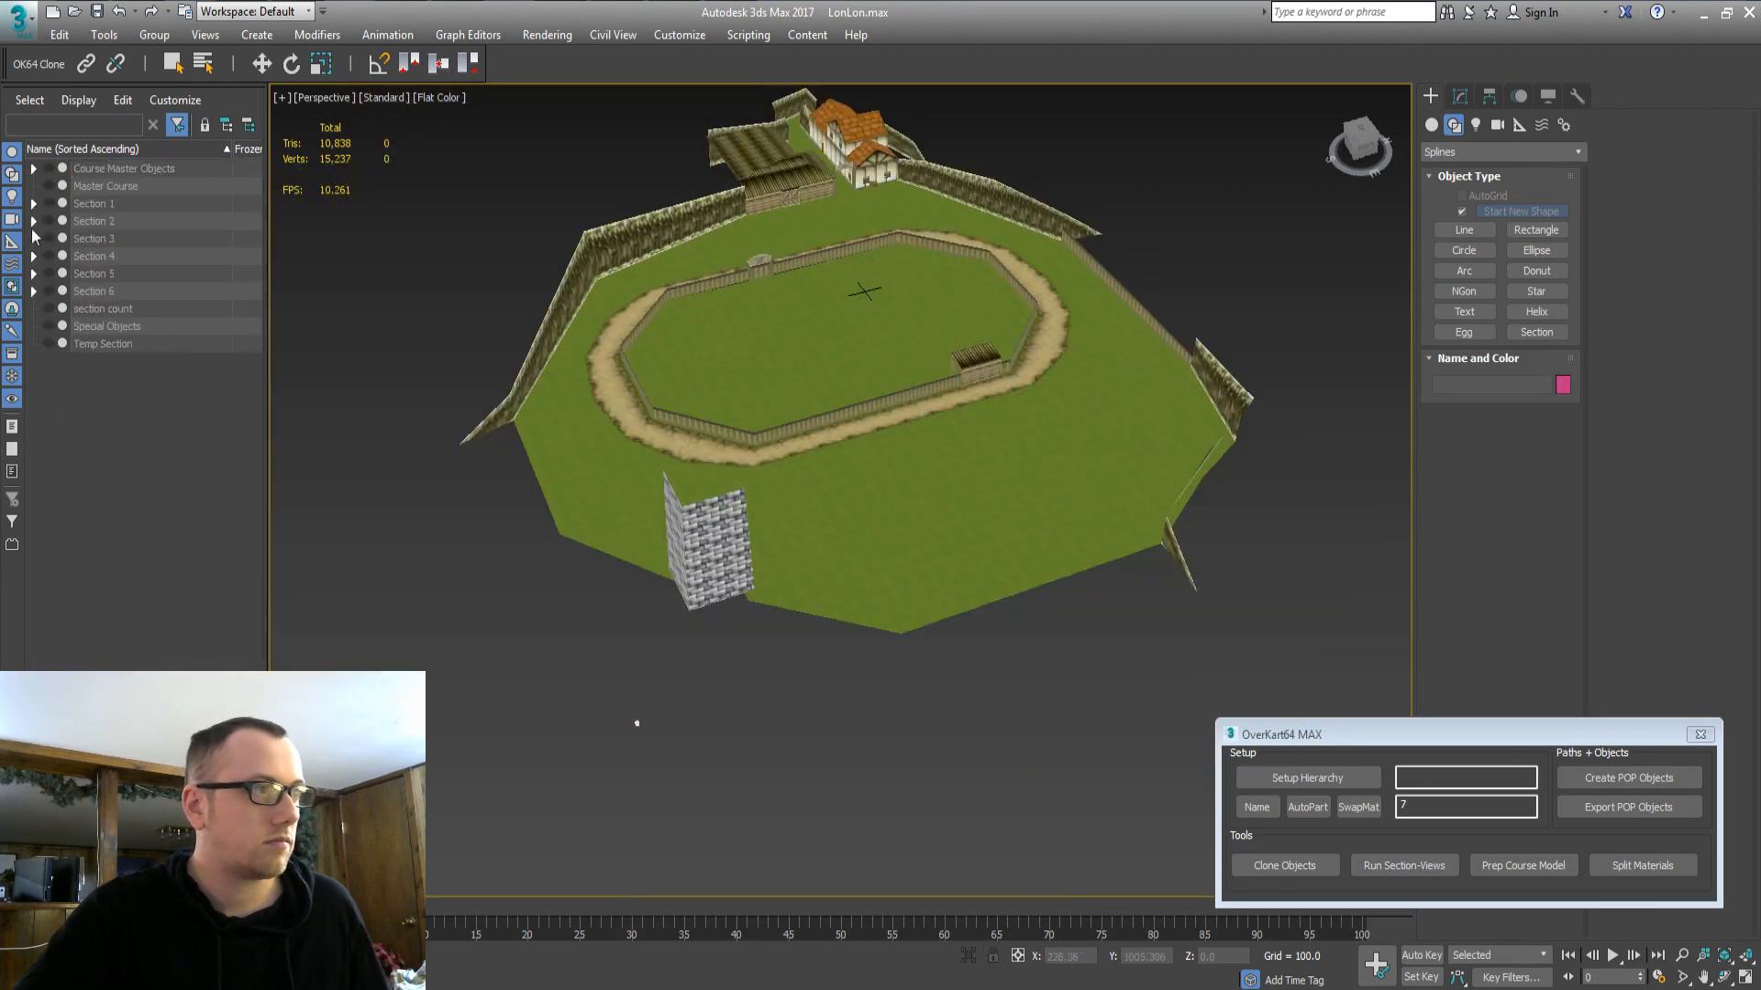
Select Section 2 South's parts and zoom in on the house part 3_part0.
click(34, 222)
double_click(118, 270)
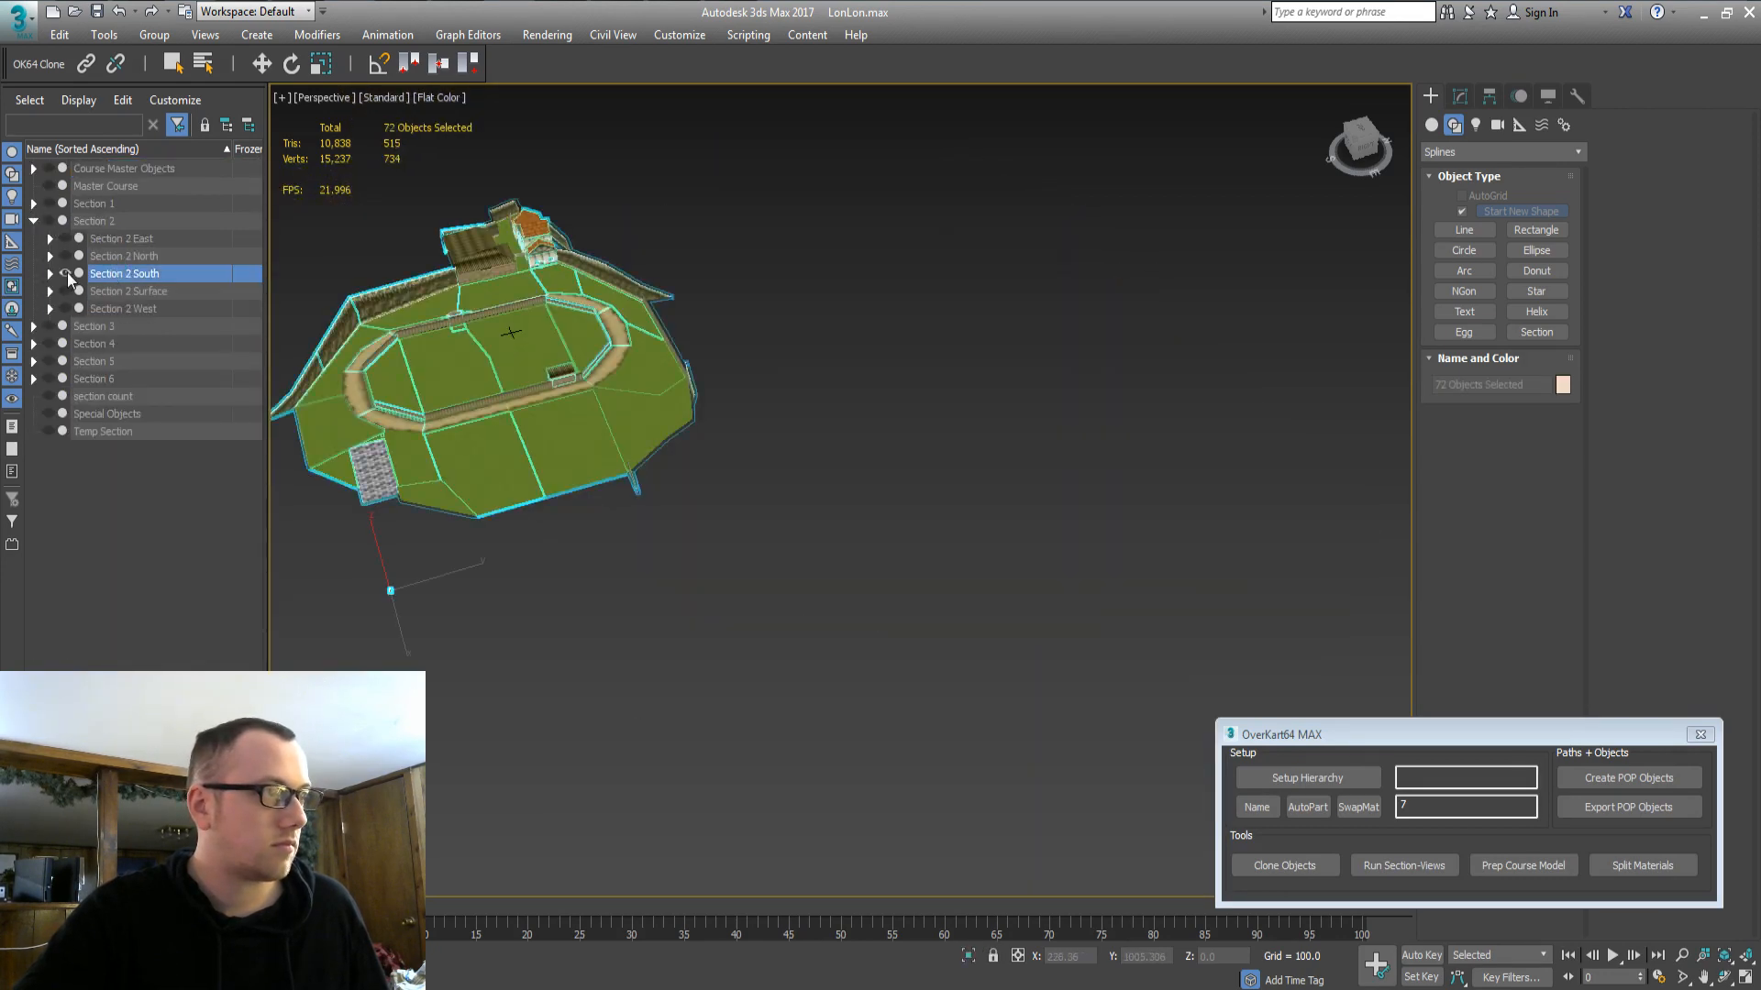
middle_drag(622, 455, 712, 554)
click(532, 570)
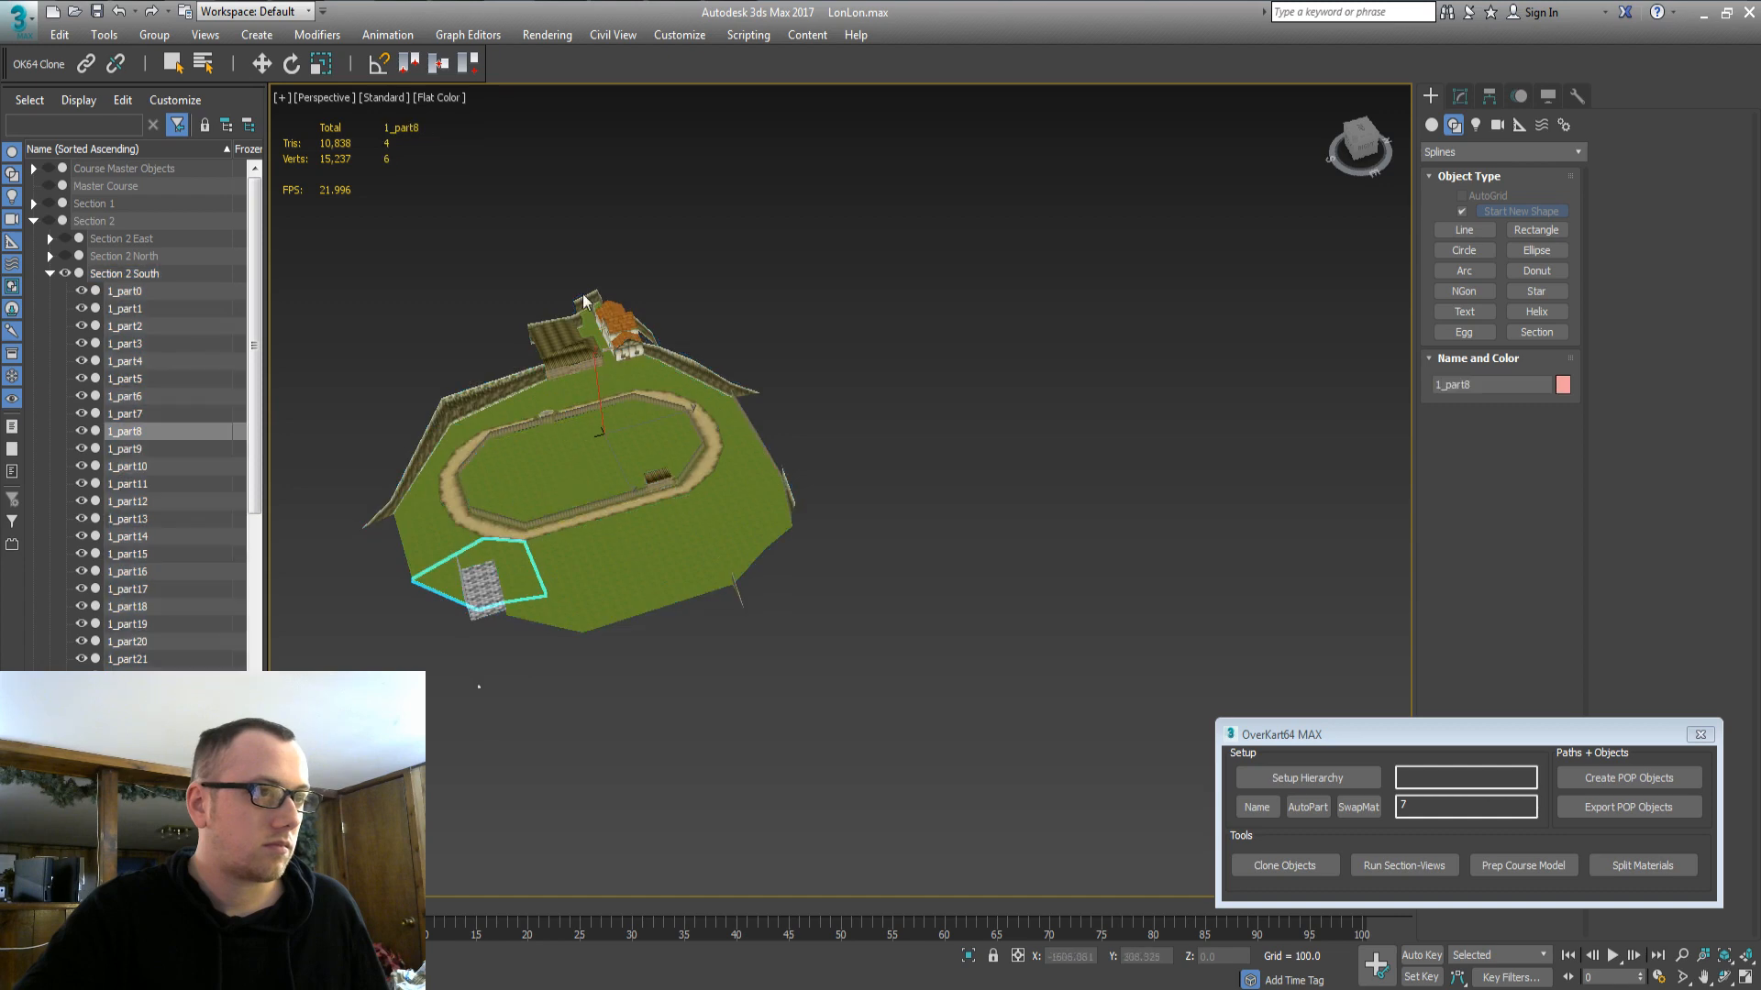
click(532, 647)
click(597, 319)
key(z)
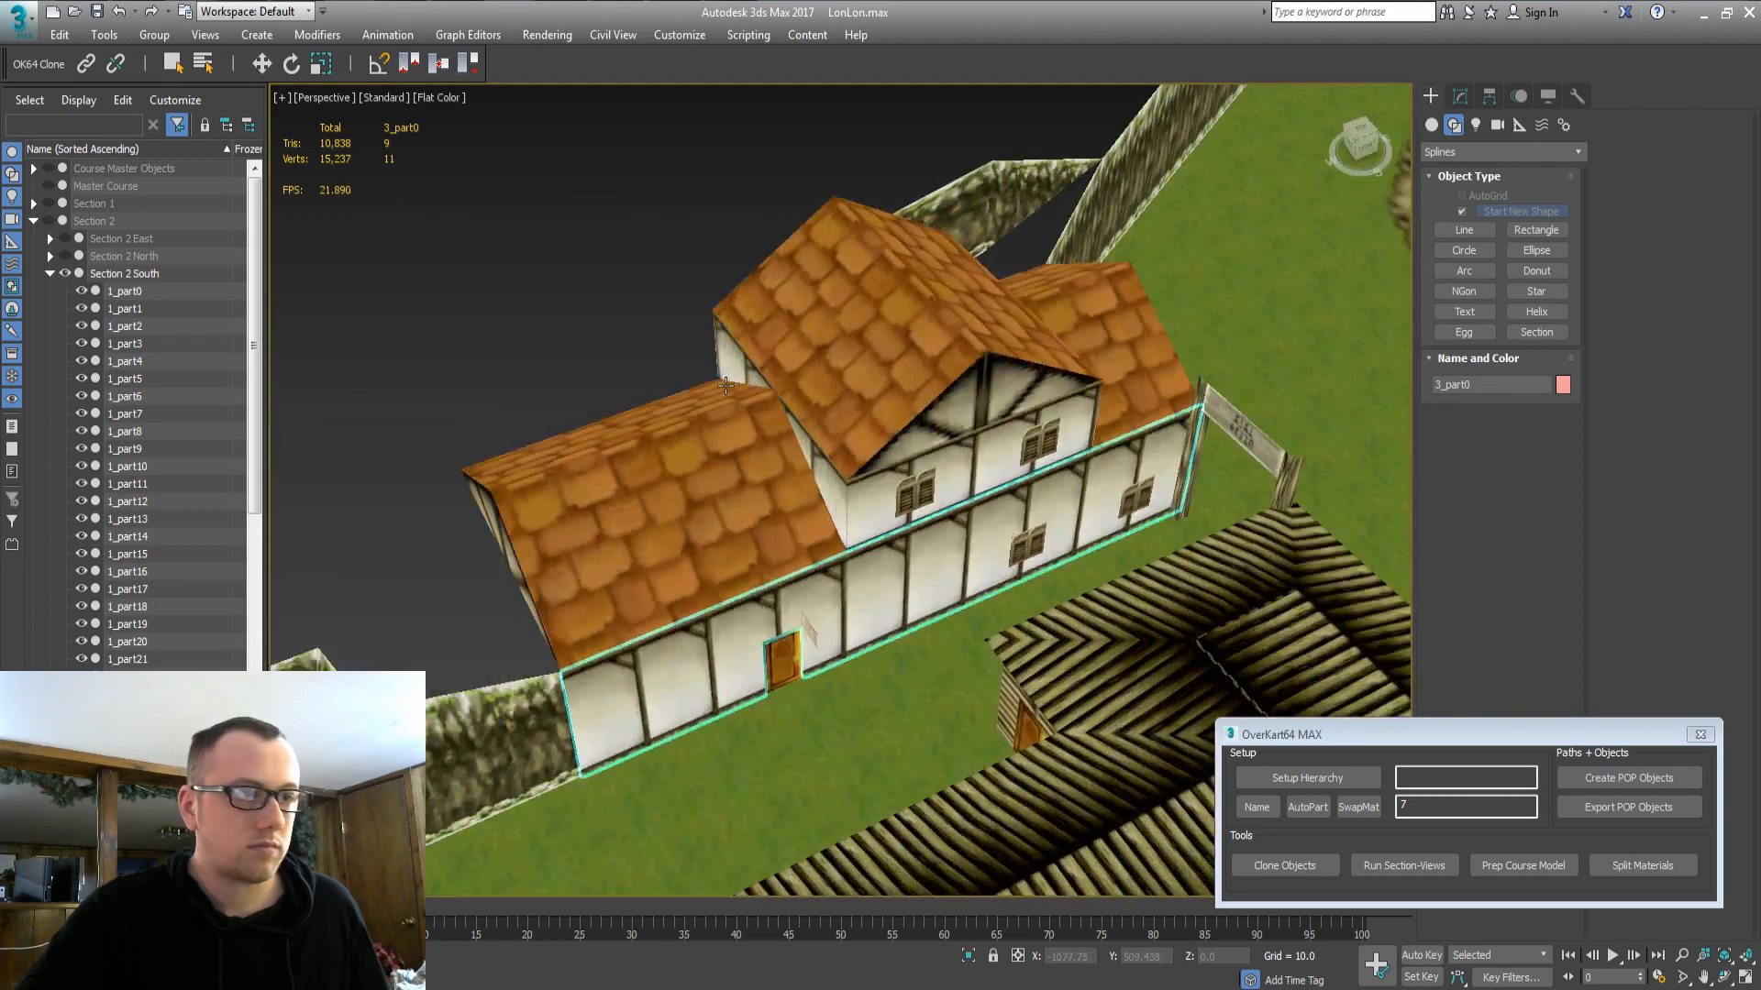
scroll(725, 385, down, 5)
alt+middle_drag(725, 386, 848, 551)
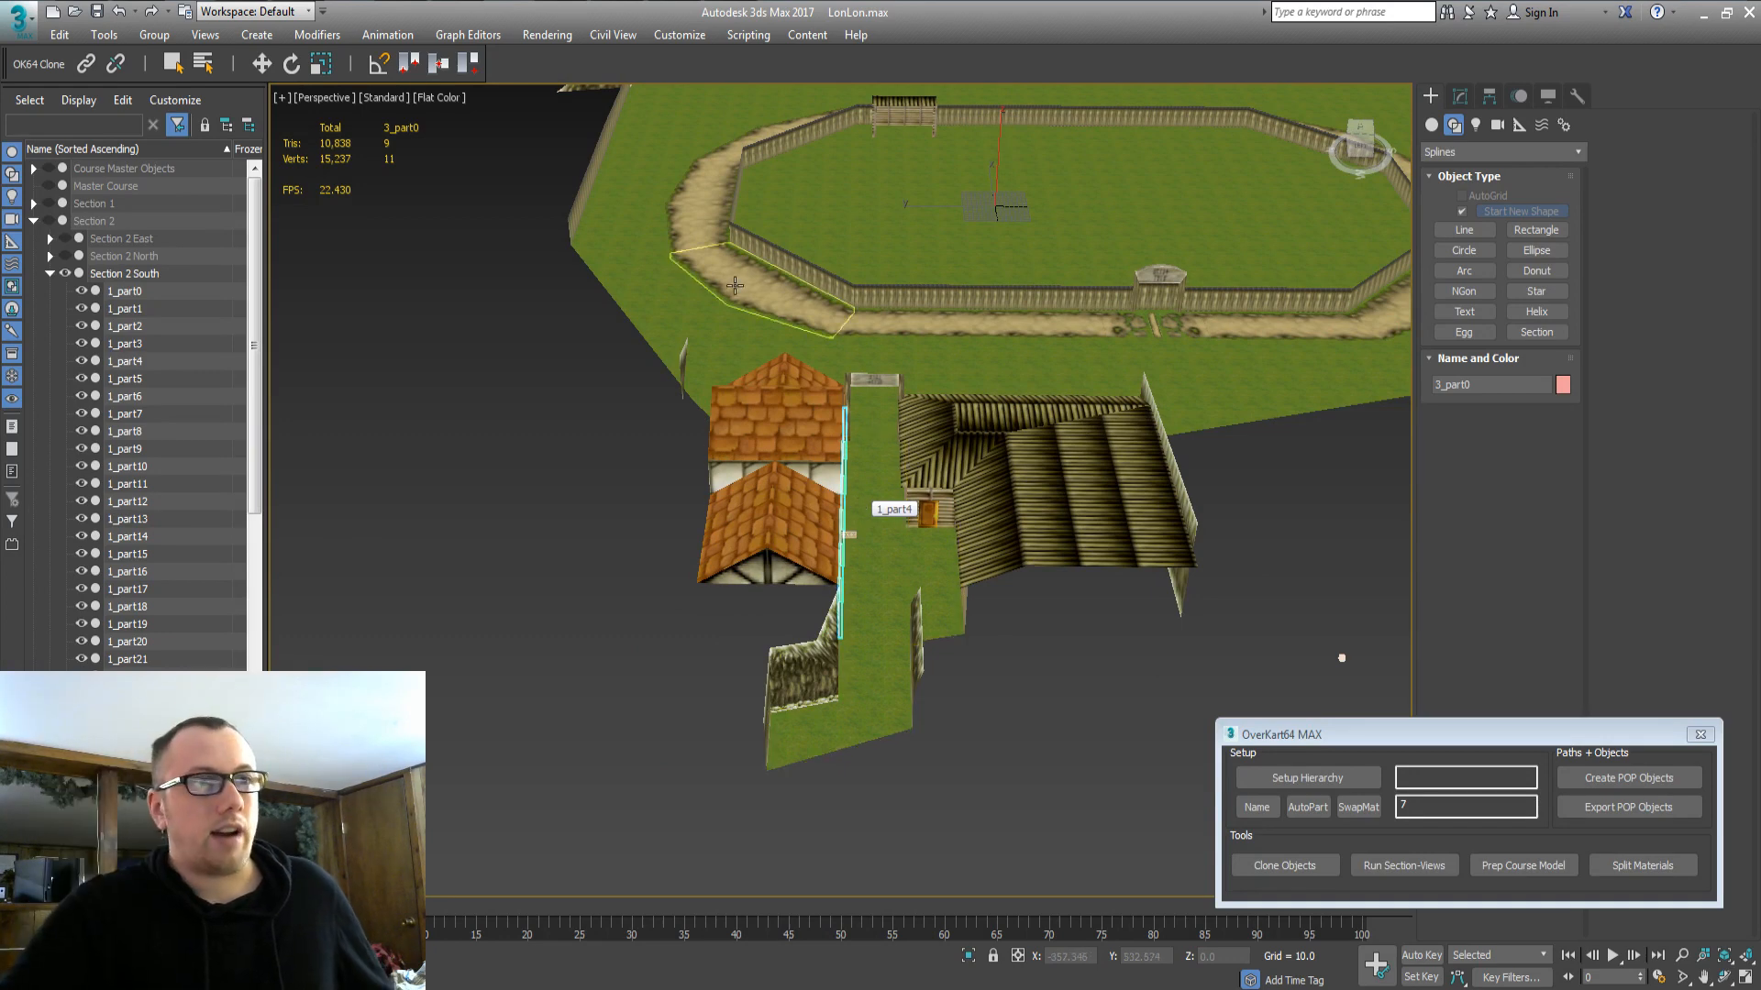
middle_drag(735, 285, 665, 368)
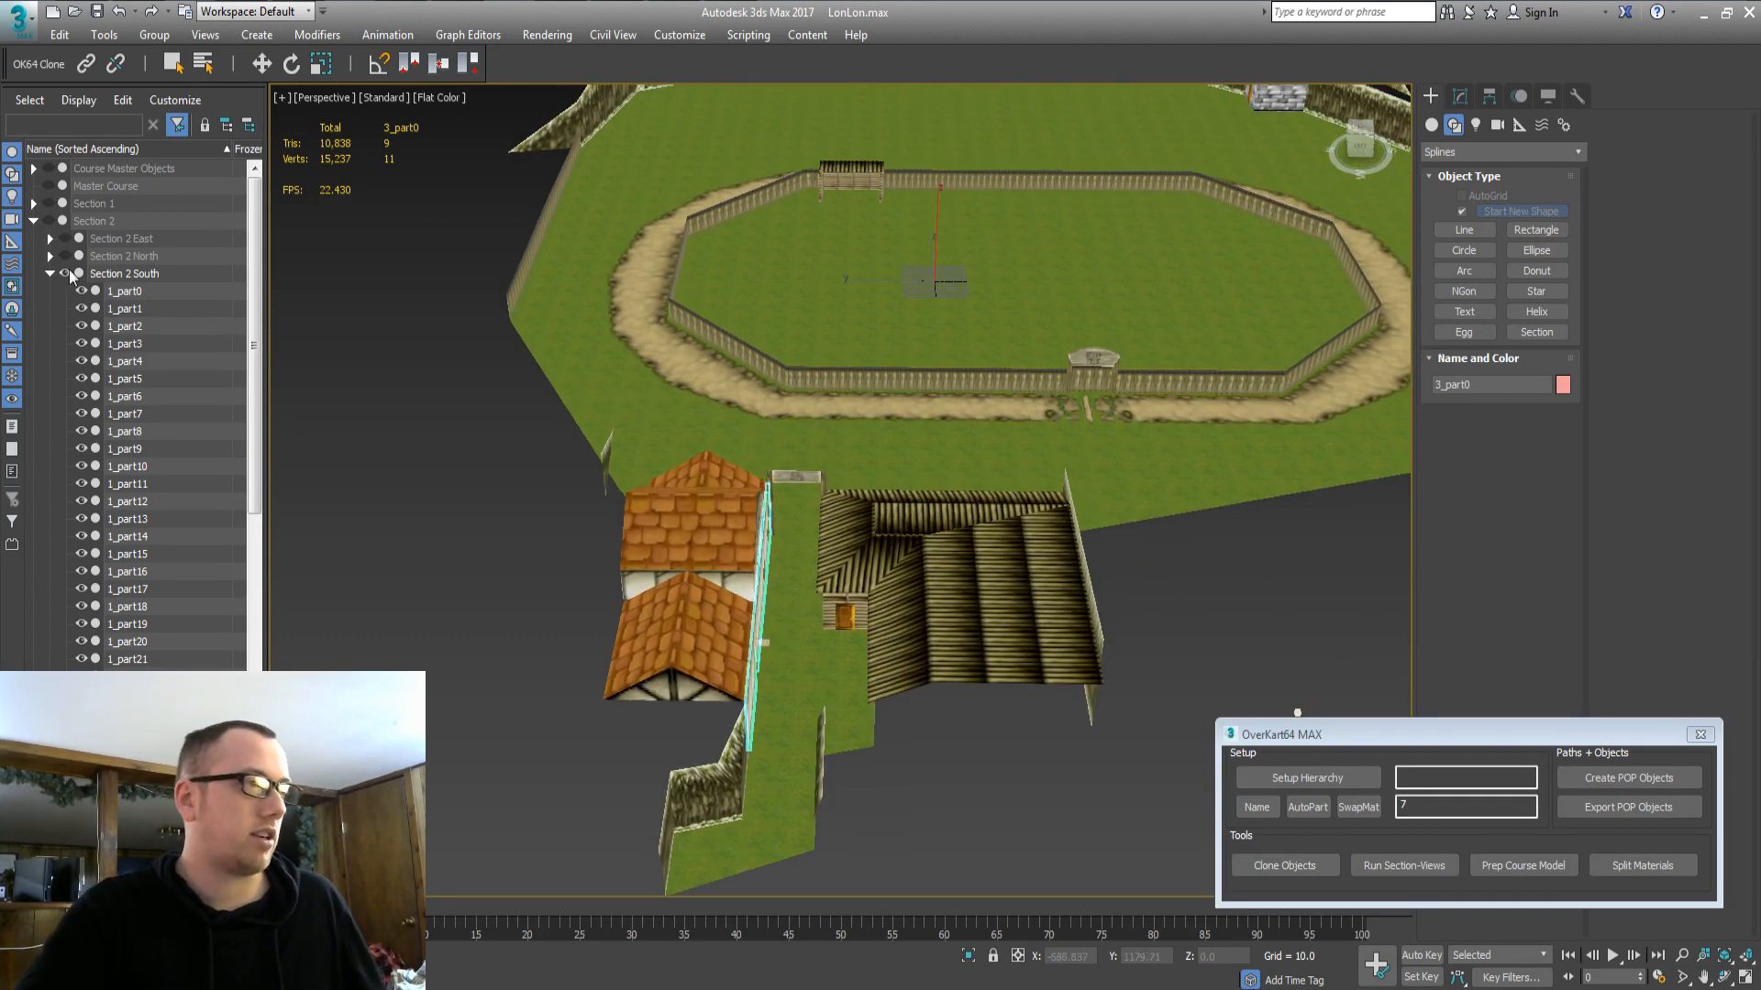
Review the Section 2 West and Course Master Objects groups in the viewport.
click(47, 273)
click(114, 308)
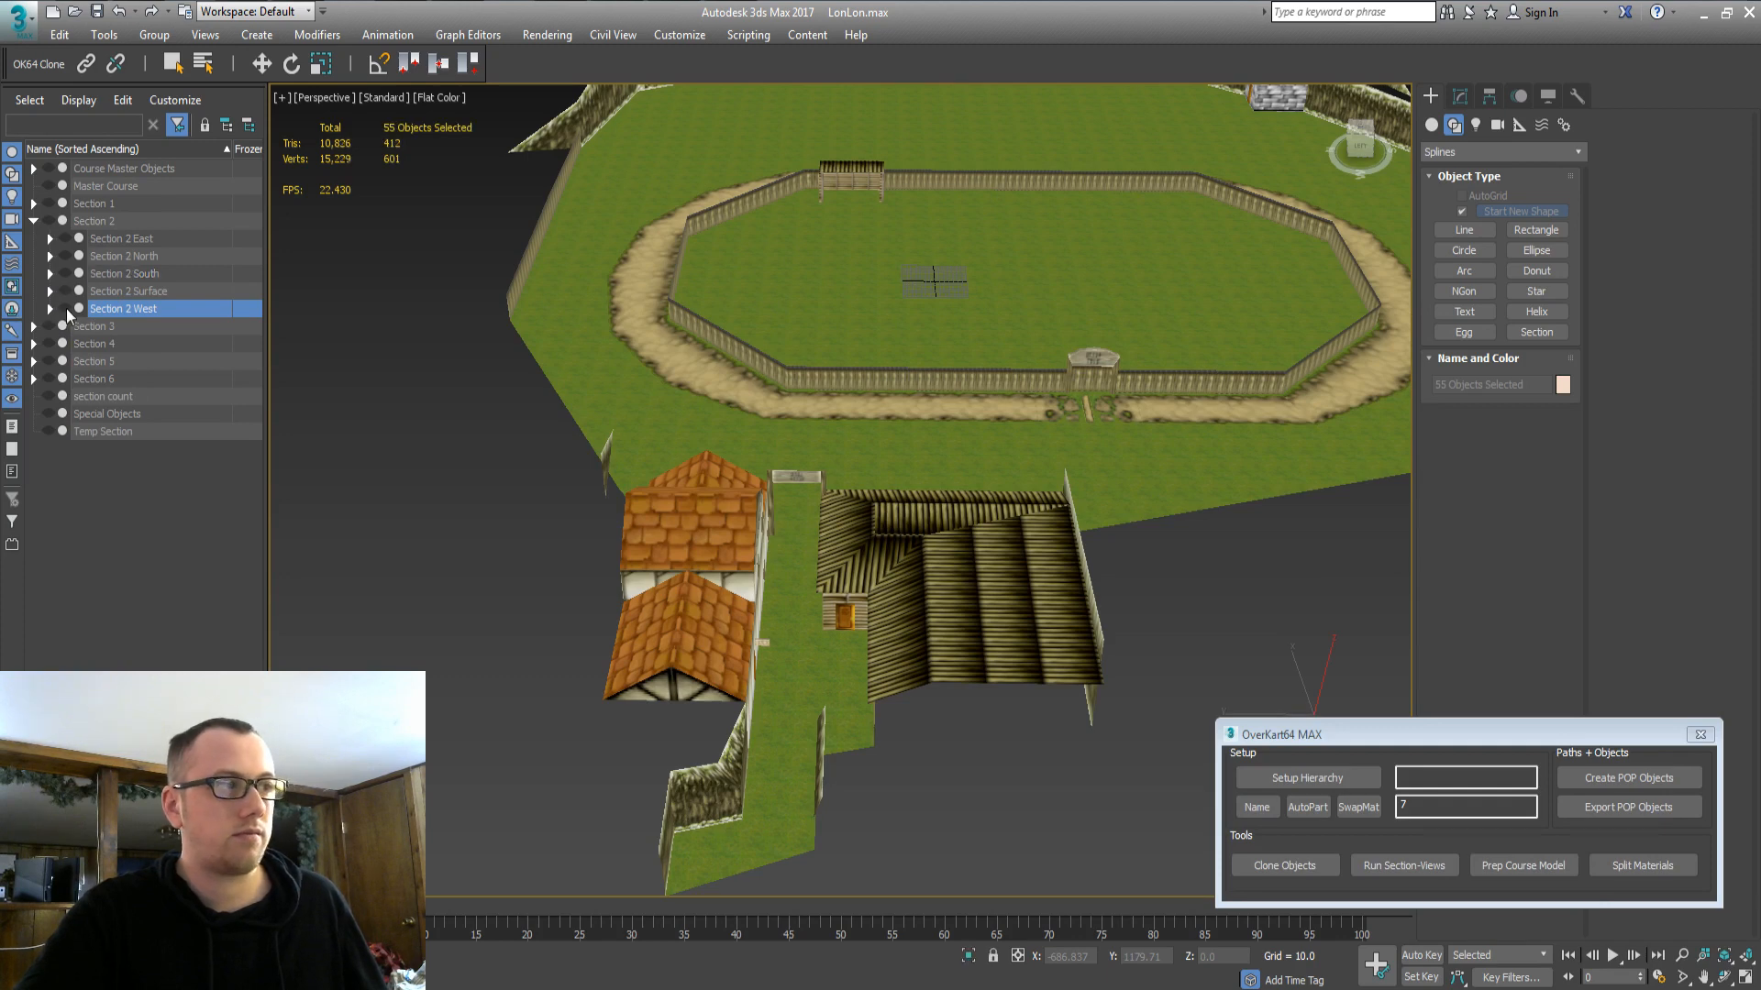
middle_drag(502, 392, 496, 584)
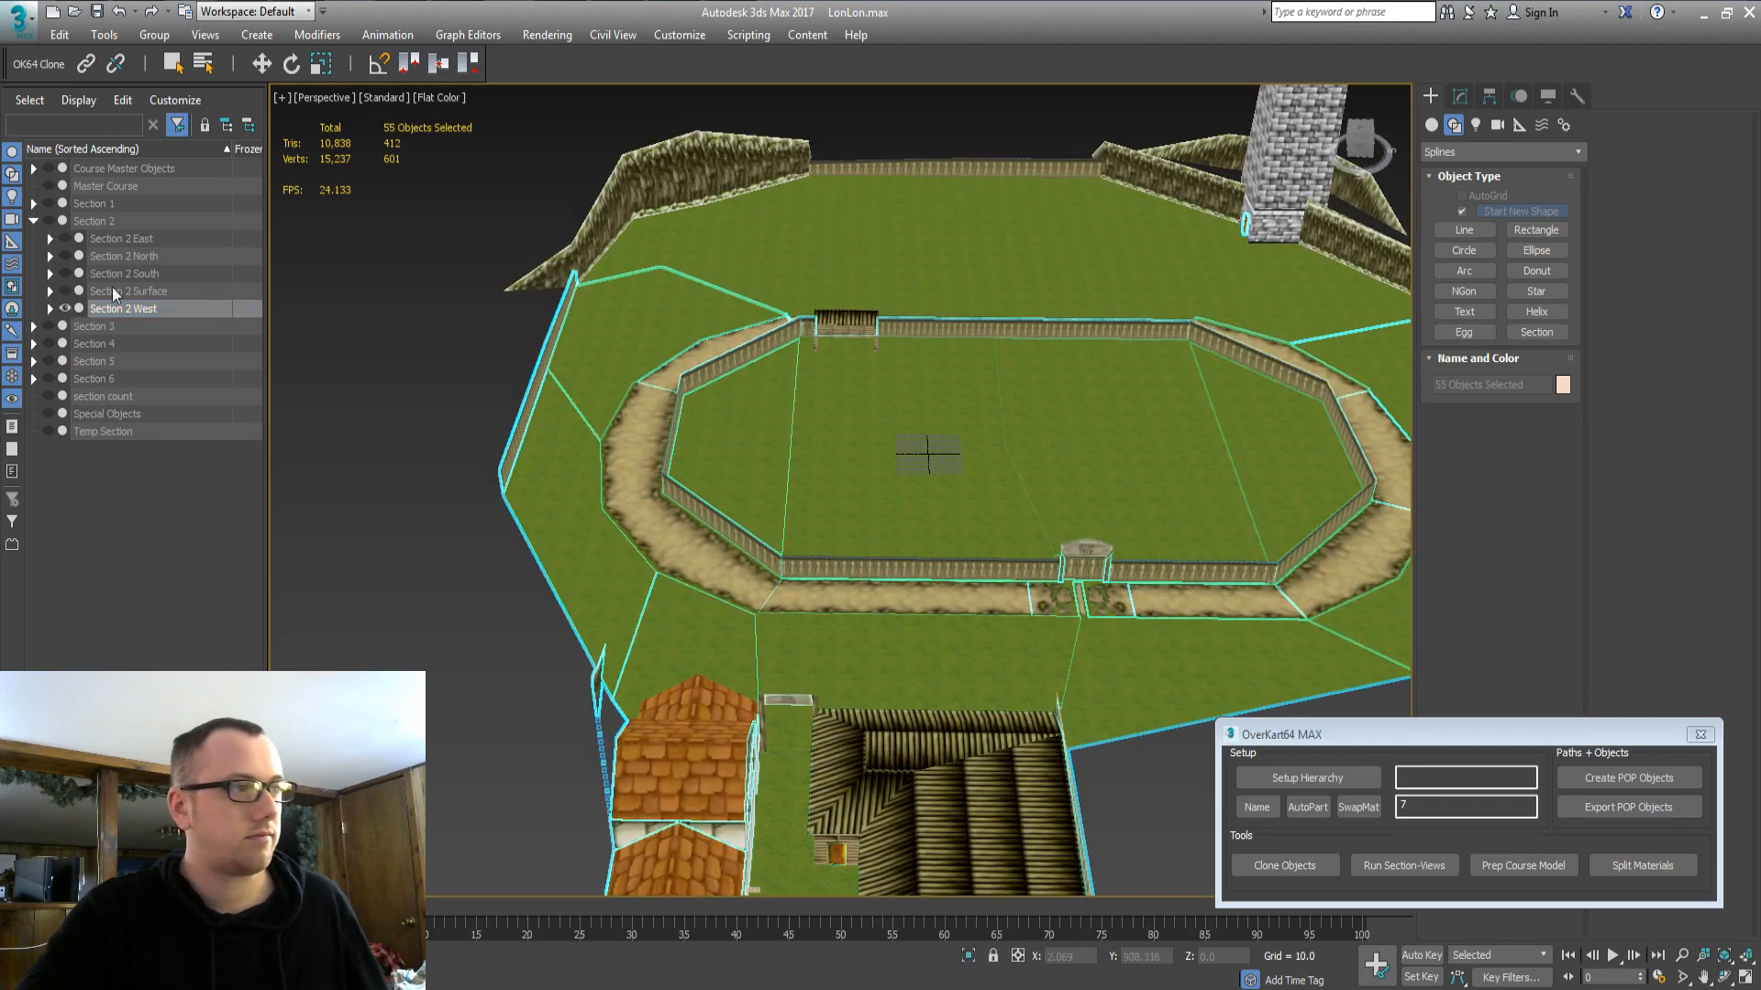
click(95, 168)
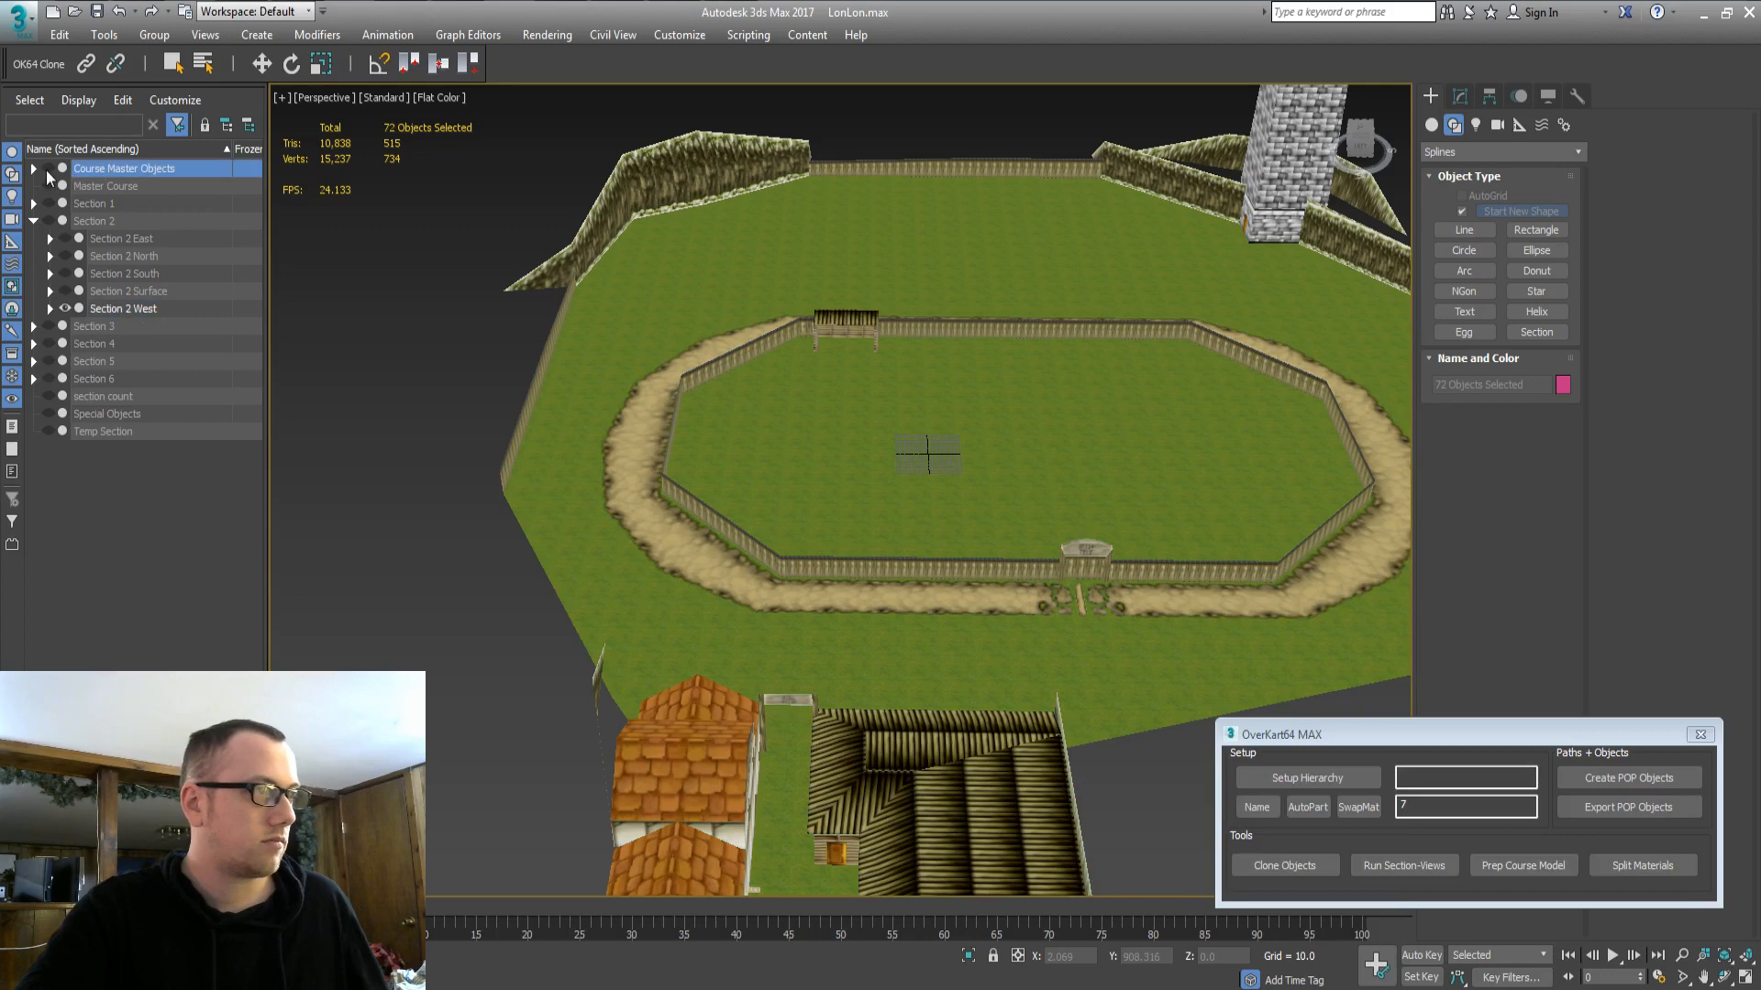
click(46, 170)
click(29, 180)
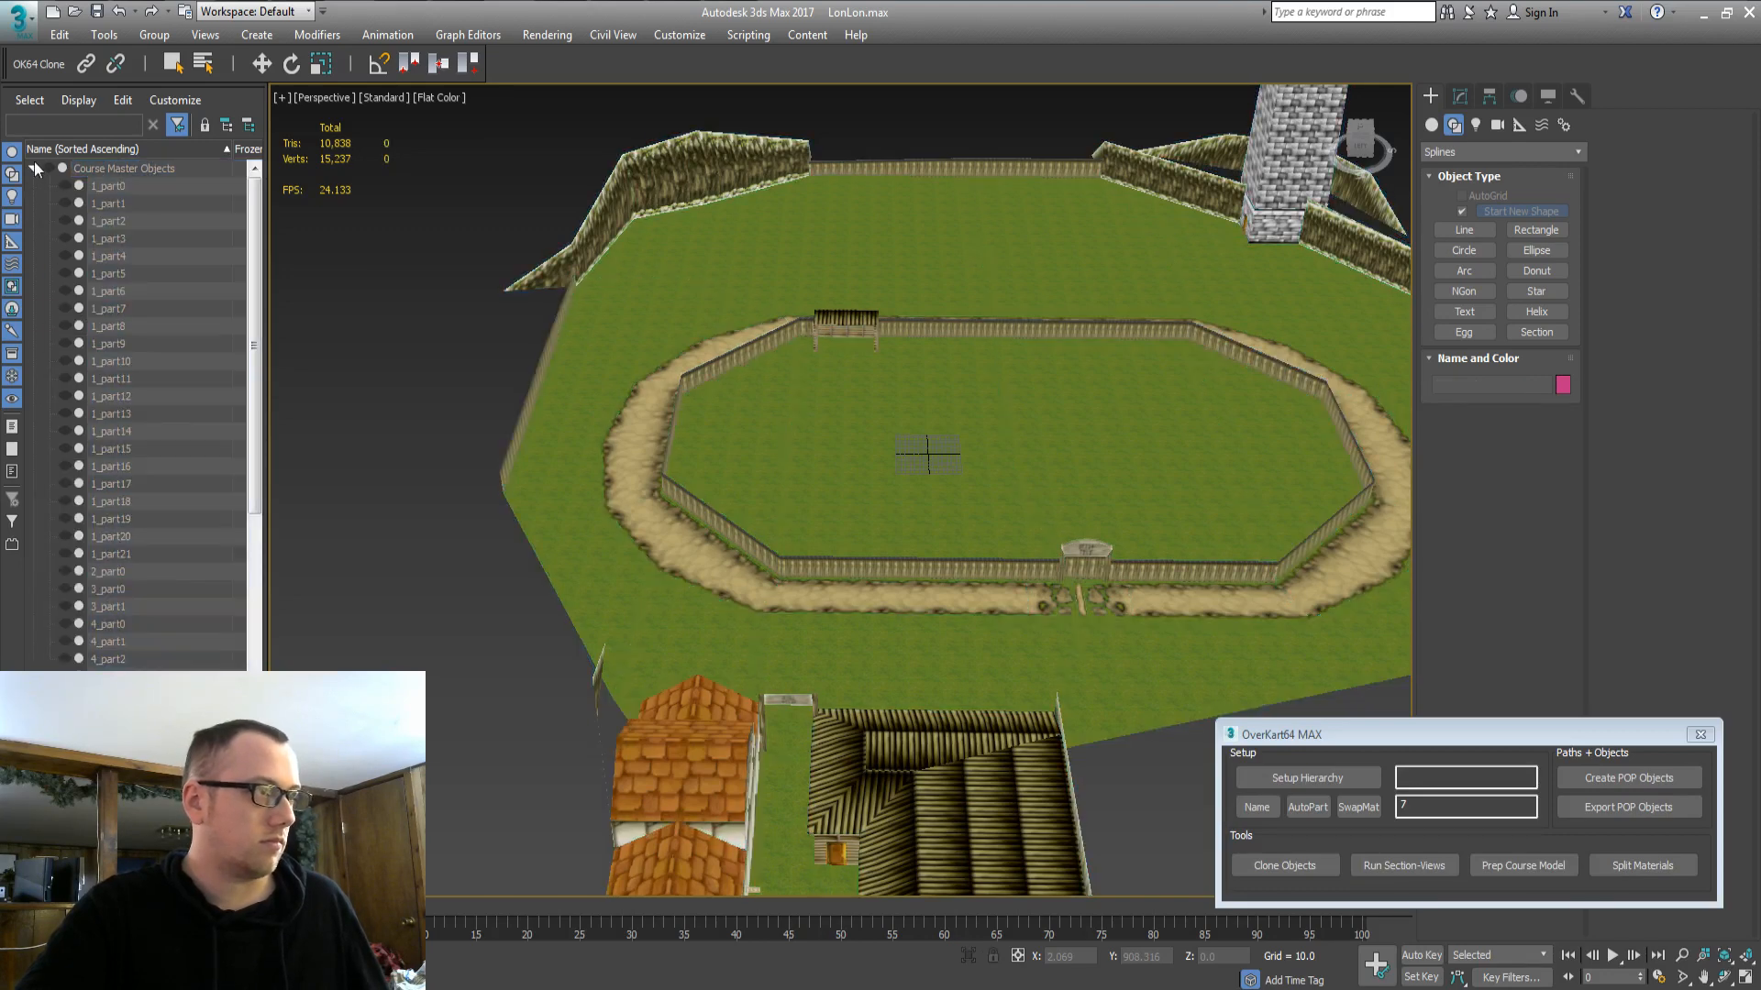
click(35, 167)
Hide the Section 2 South group and view the course from a lower angle.
click(114, 274)
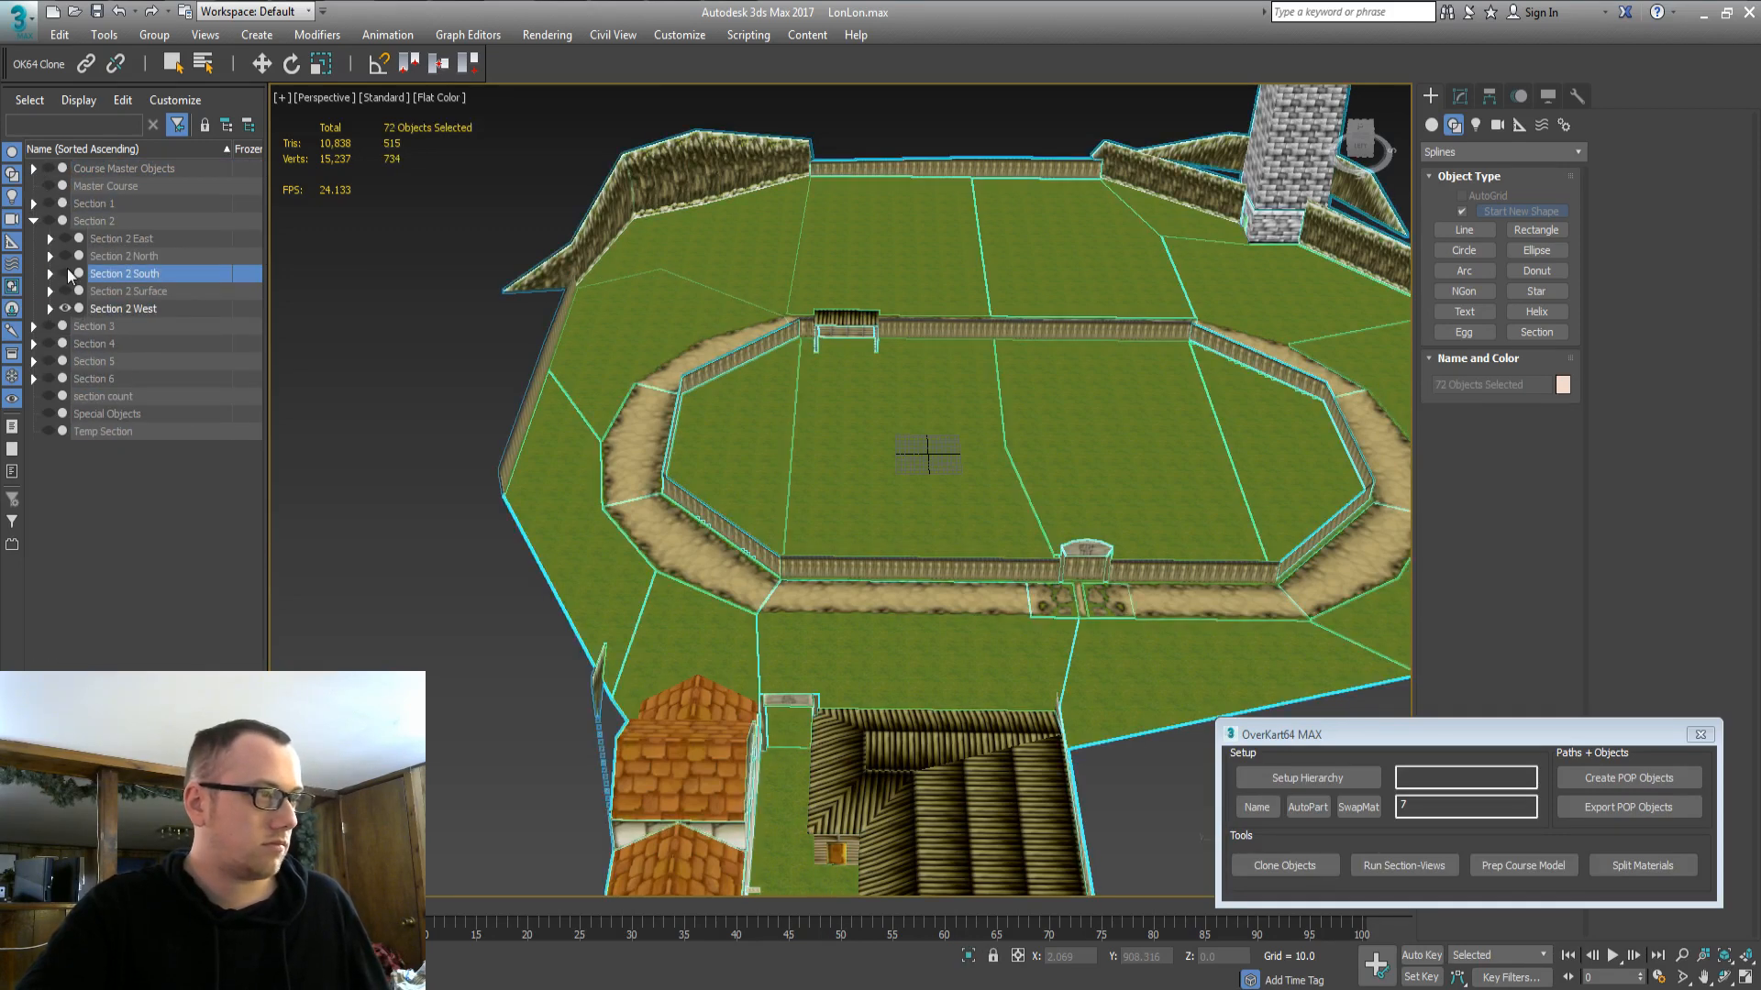
click(66, 276)
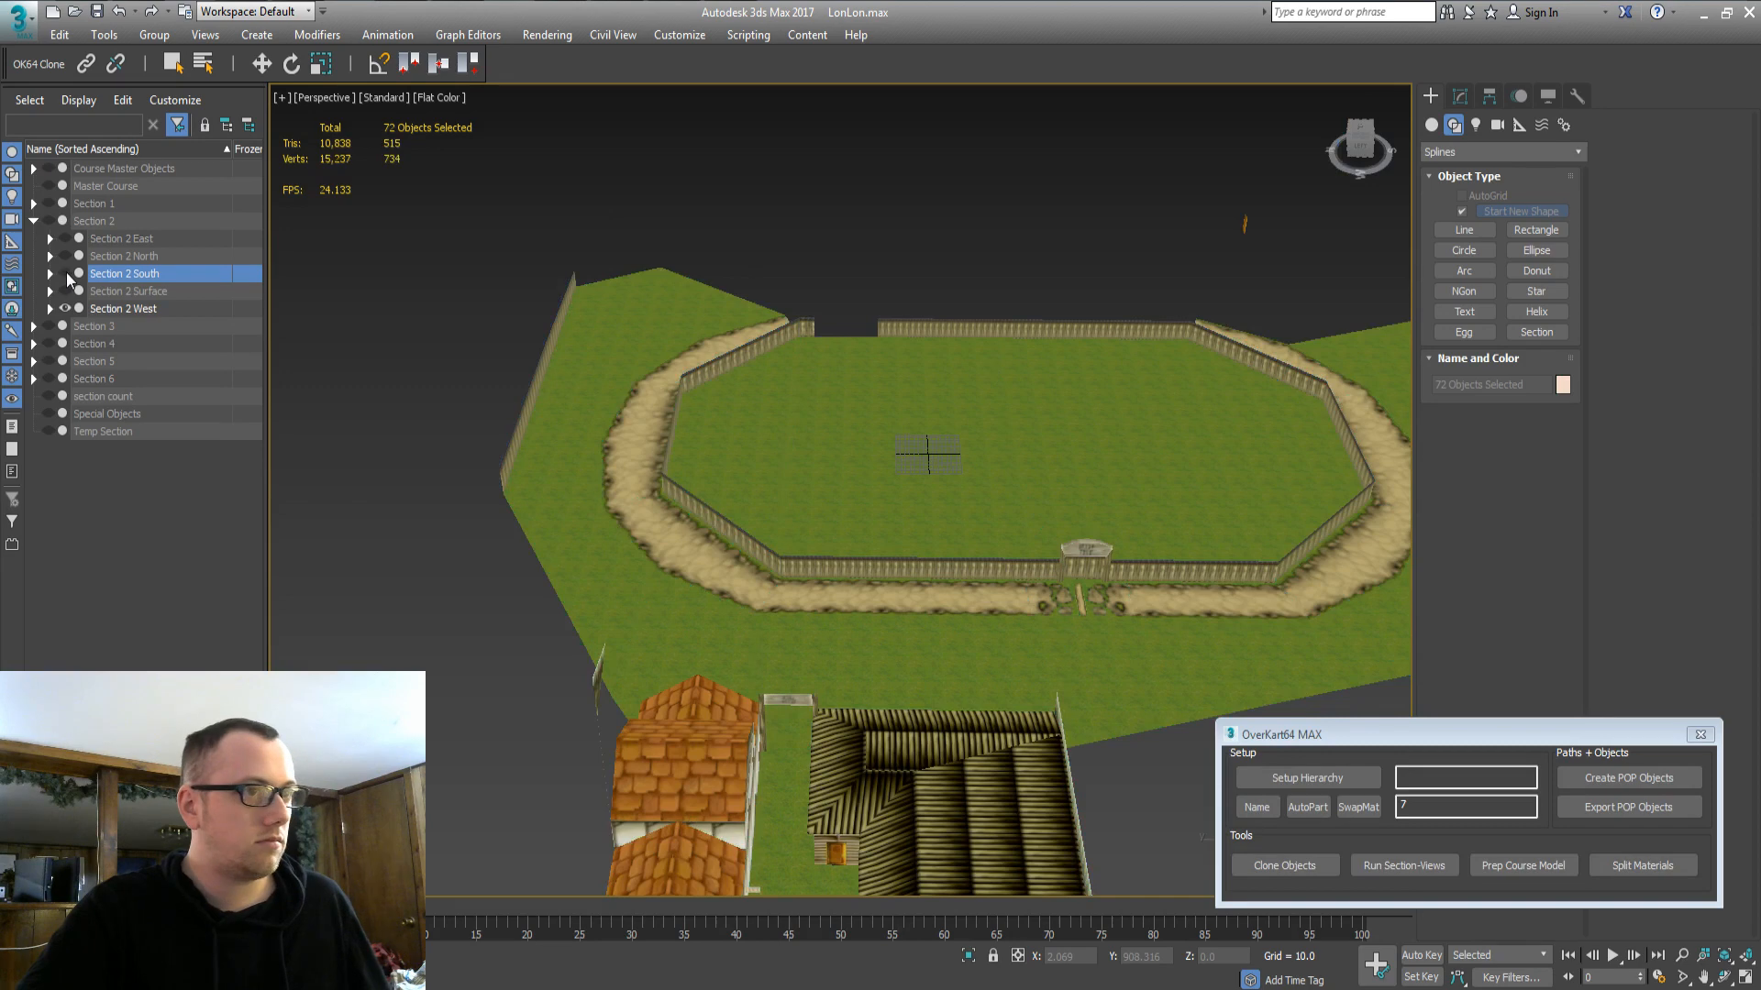
click(446, 349)
alt+middle_drag(902, 456, 824, 432)
scroll(733, 589, down, 3)
alt+middle_drag(734, 588, 728, 679)
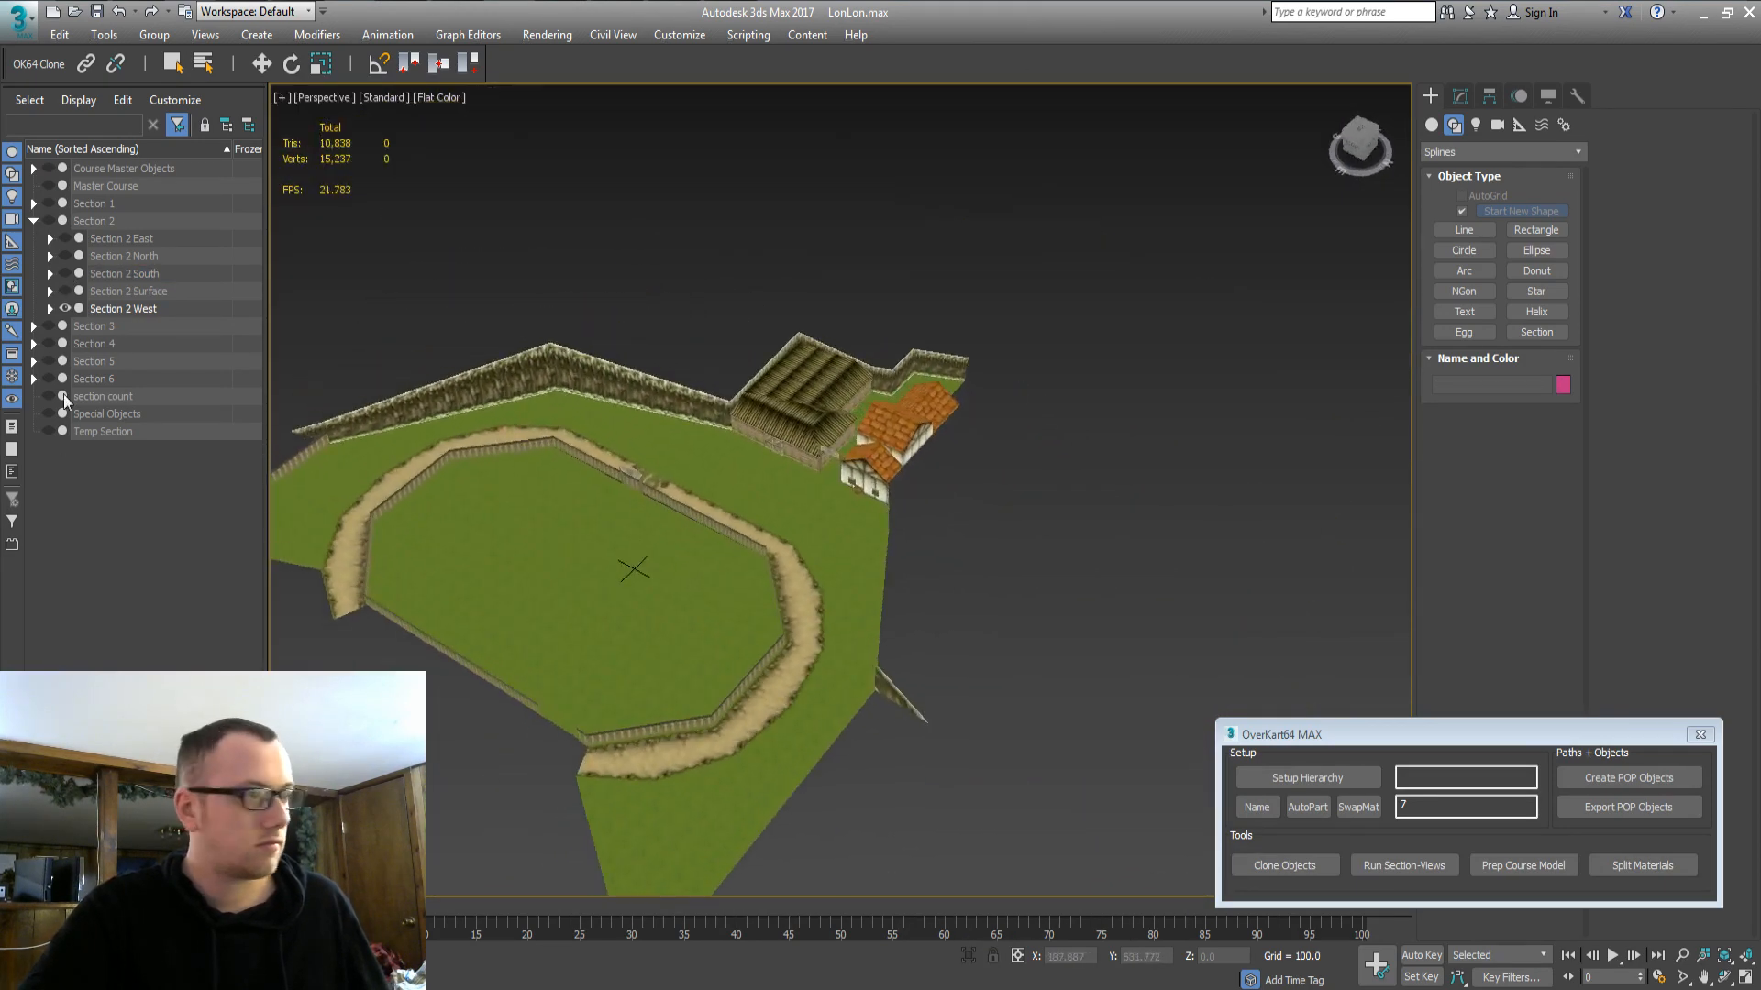
Hide the Section 2 Surface group and collapse Section 2's child groups.
click(117, 294)
click(57, 290)
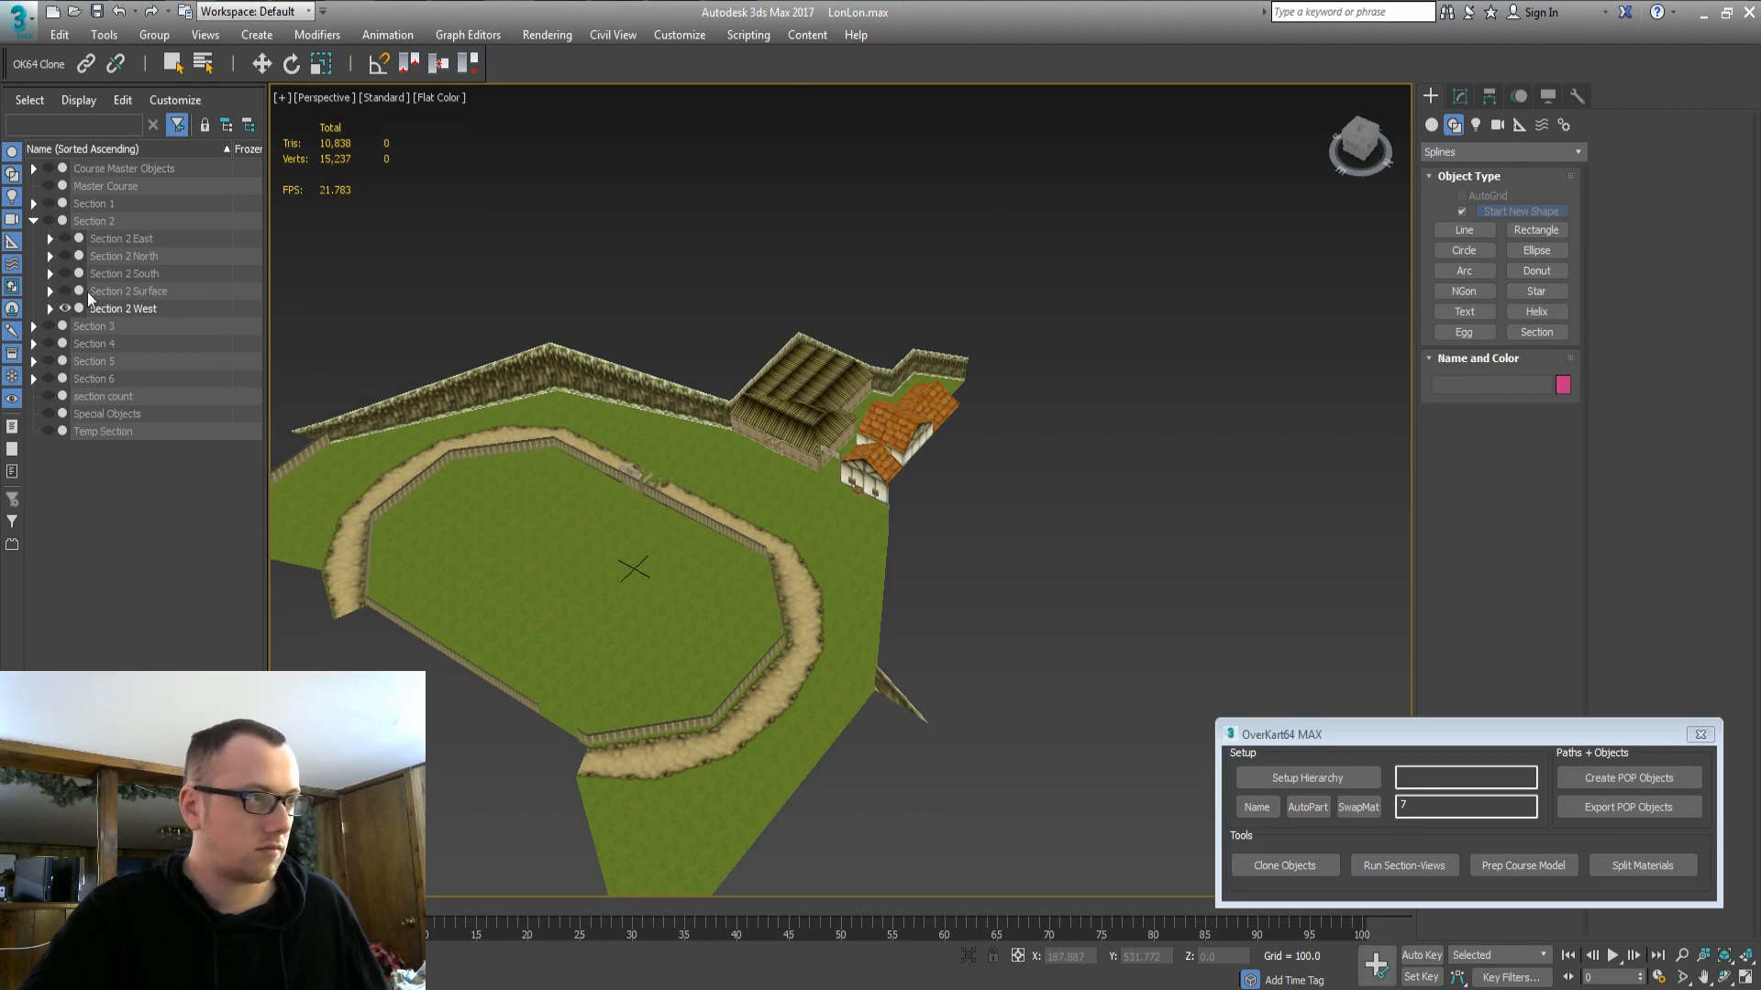
click(87, 291)
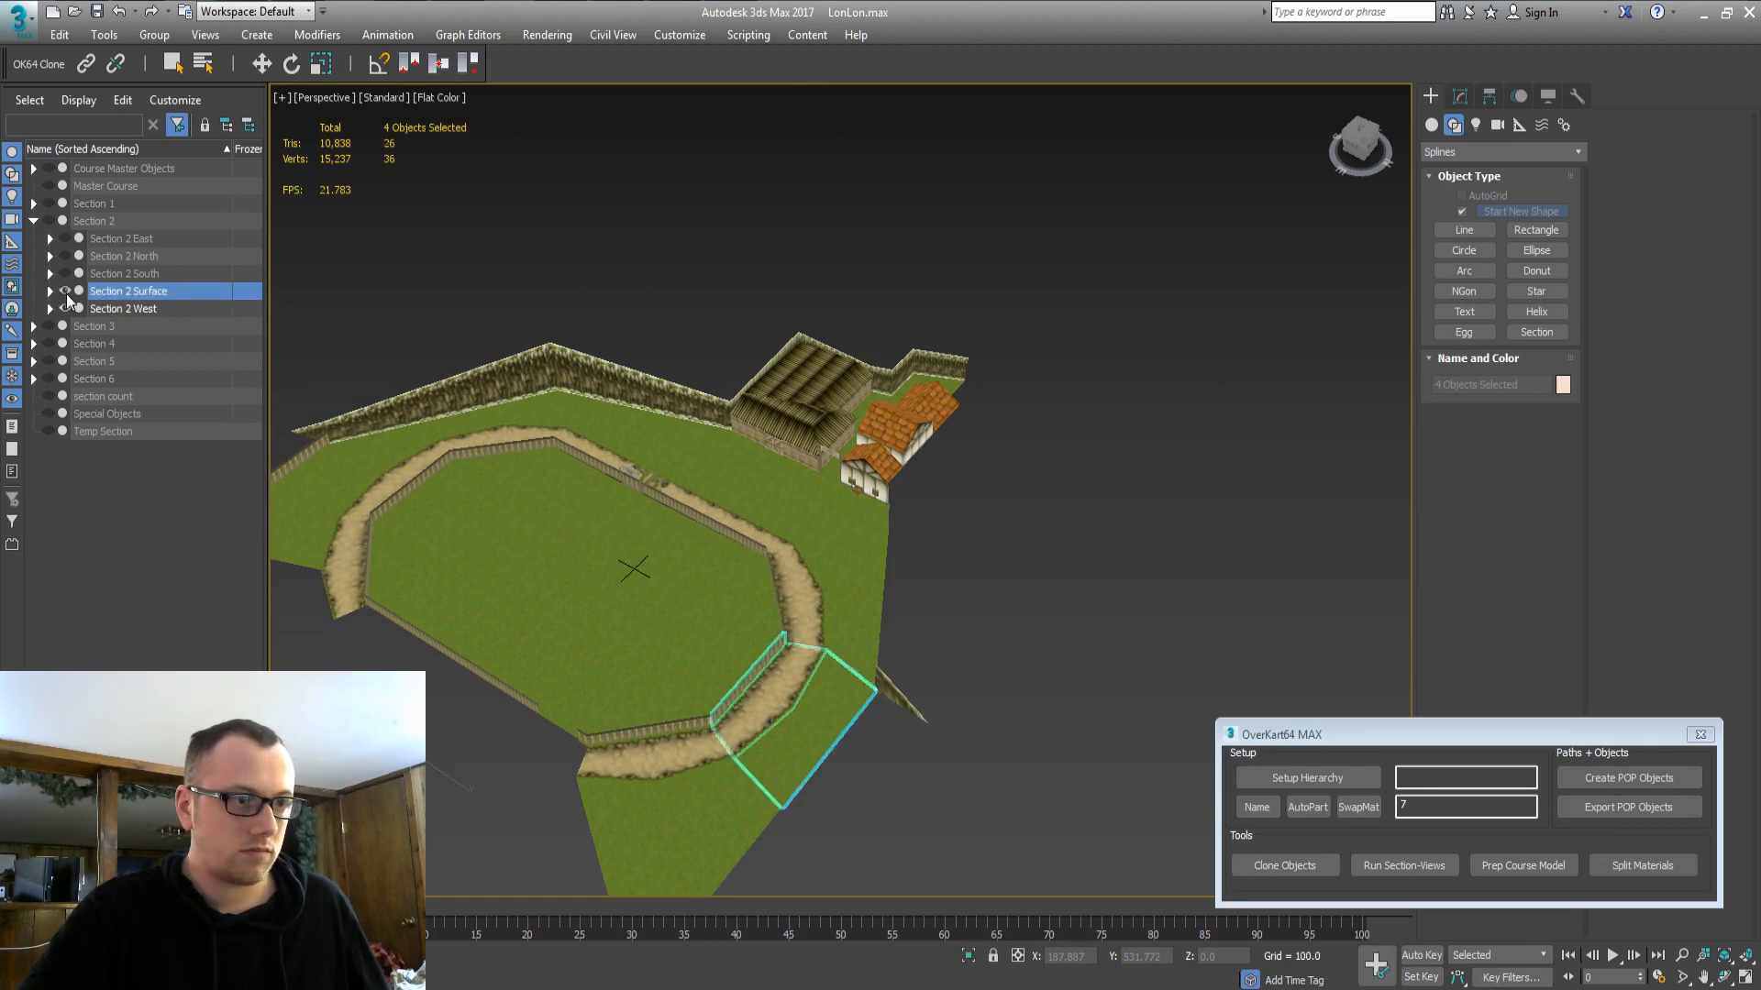
click(65, 293)
alt+middle_drag(613, 590, 665, 578)
click(34, 221)
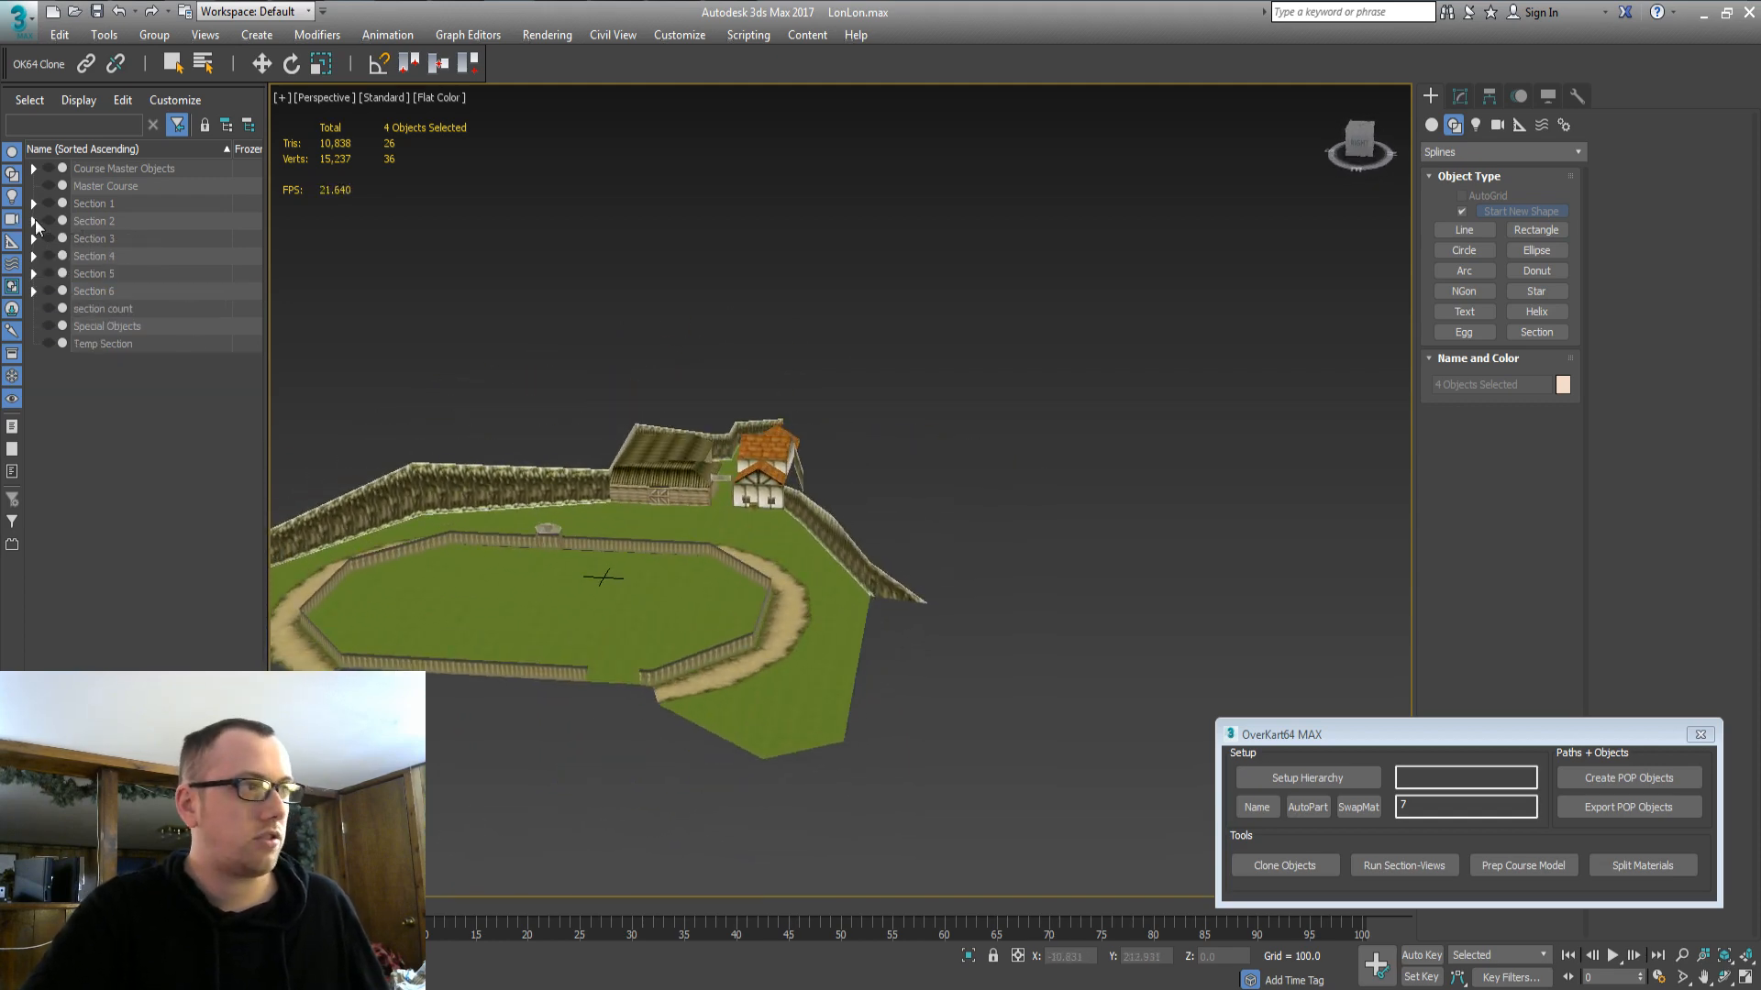
Hide the entire Section 2 group.
double_click(113, 226)
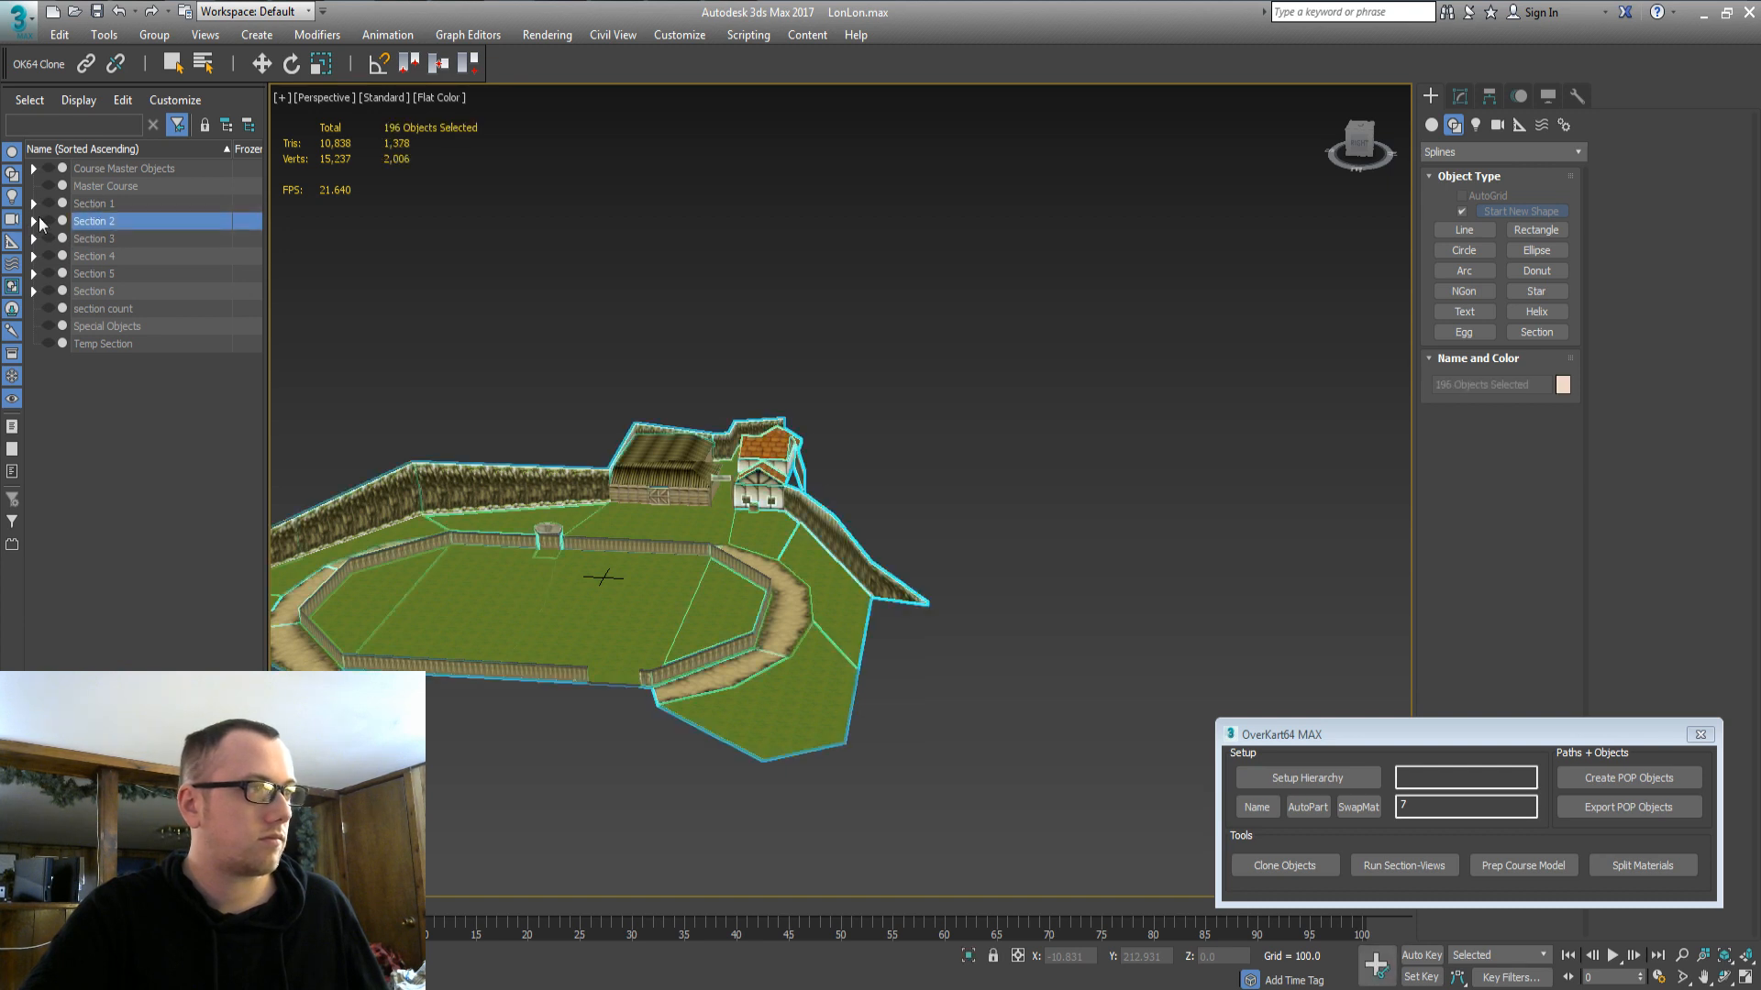
click(47, 221)
click(47, 223)
Show the Section 3 Surface group and frame it from a more top-down angle.
double_click(94, 239)
click(33, 238)
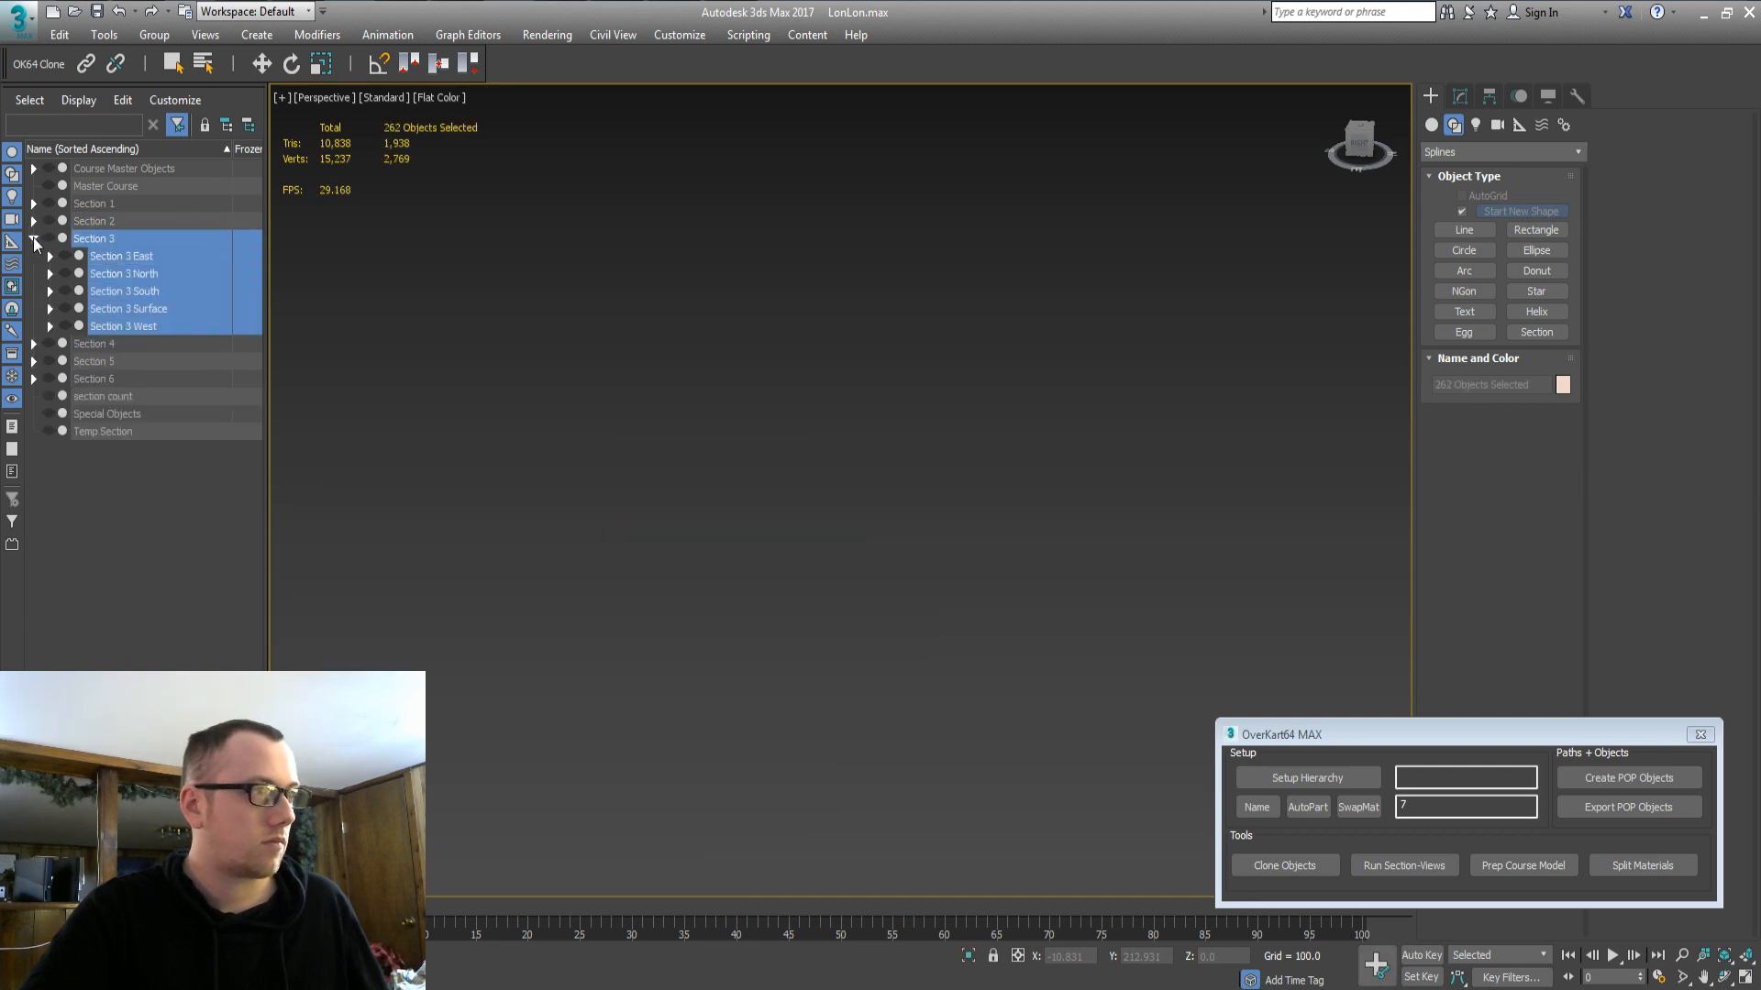
double_click(149, 311)
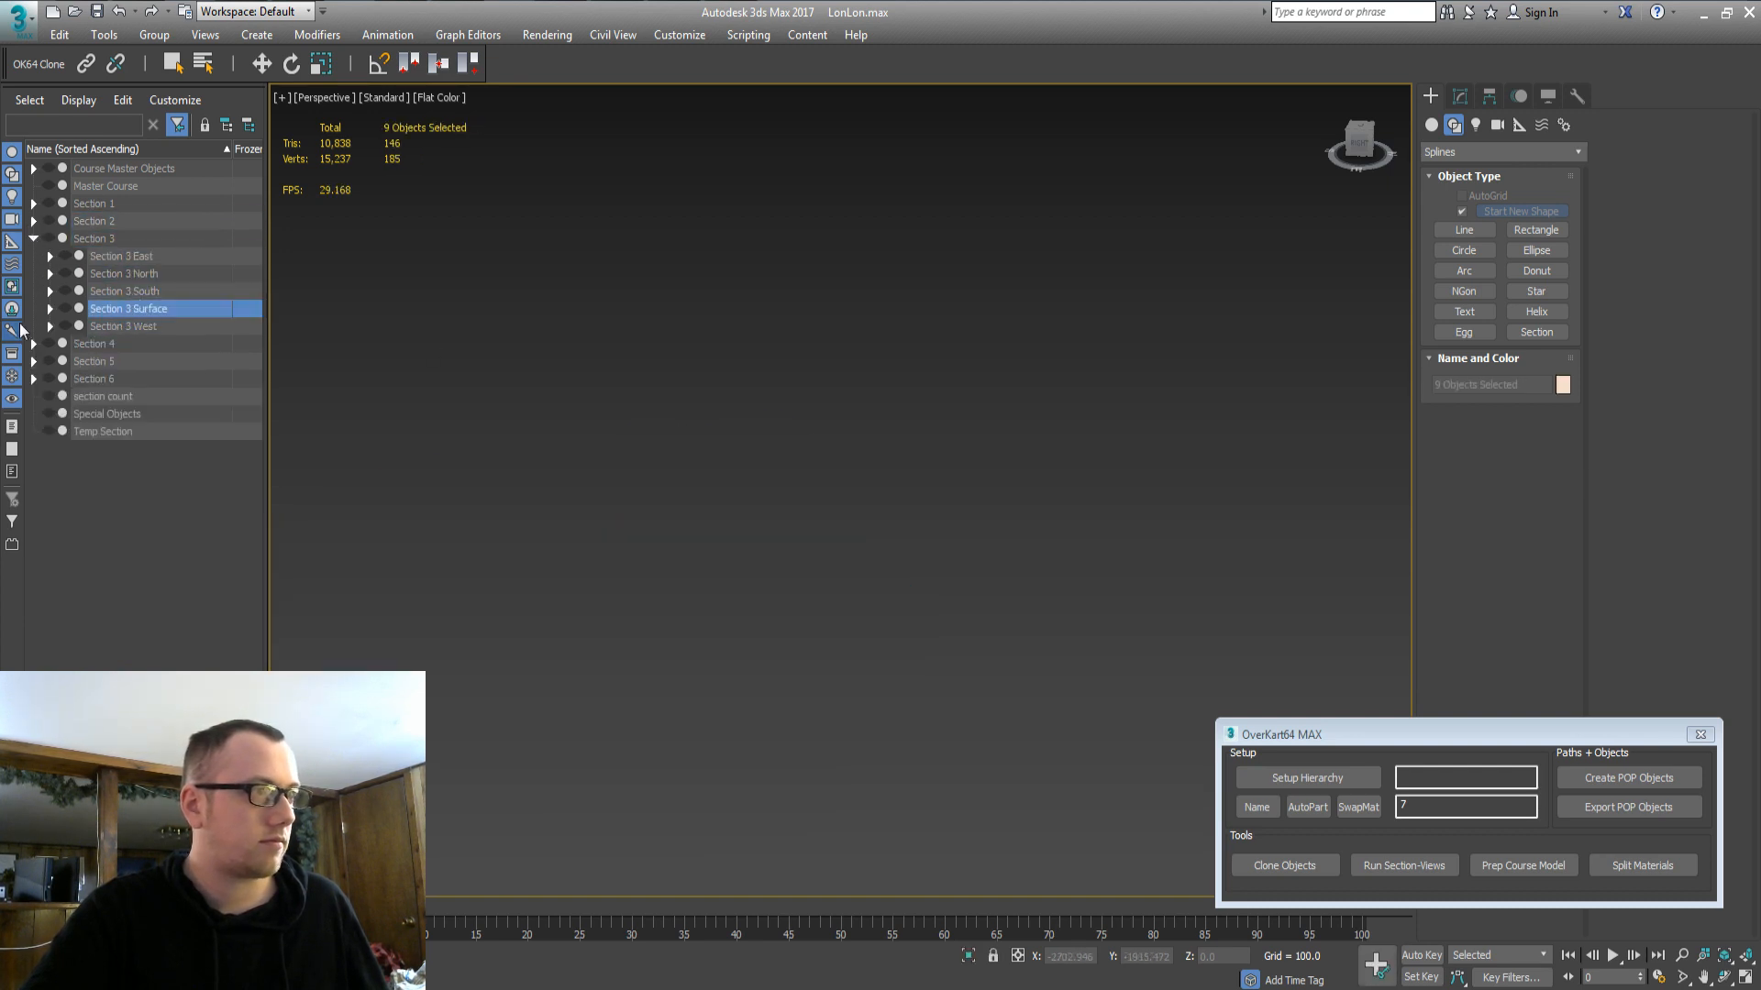
click(65, 309)
key(z)
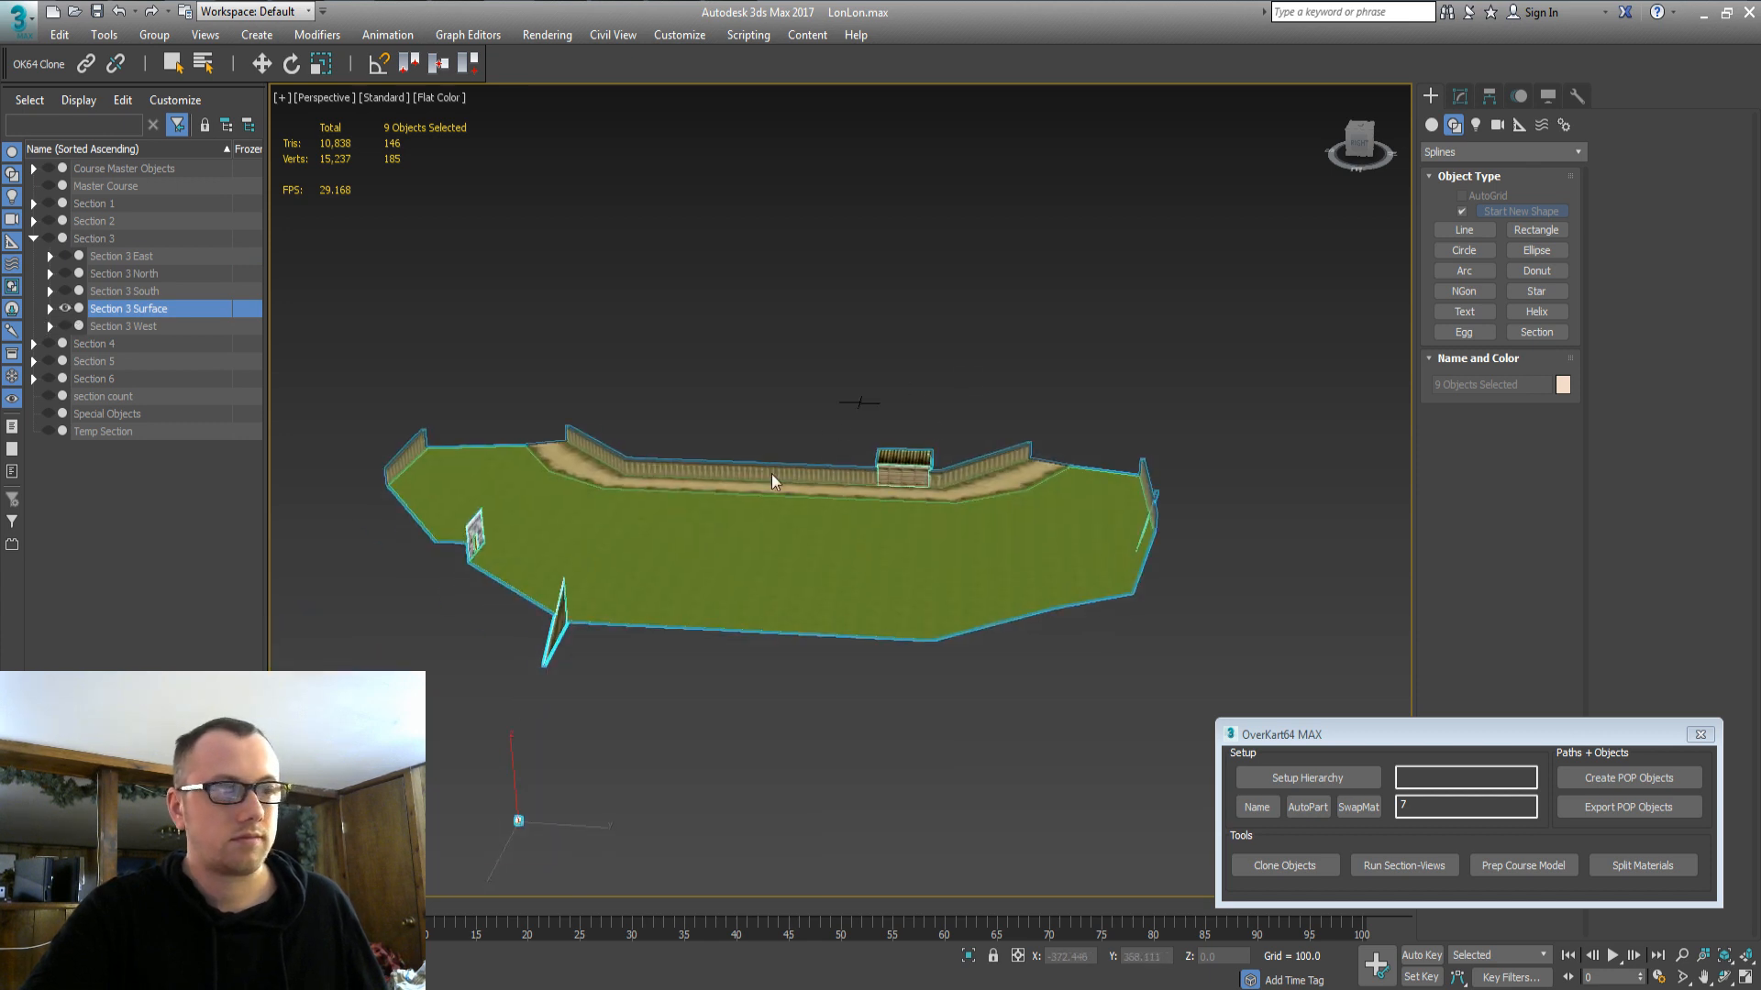
alt+middle_drag(772, 475, 775, 530)
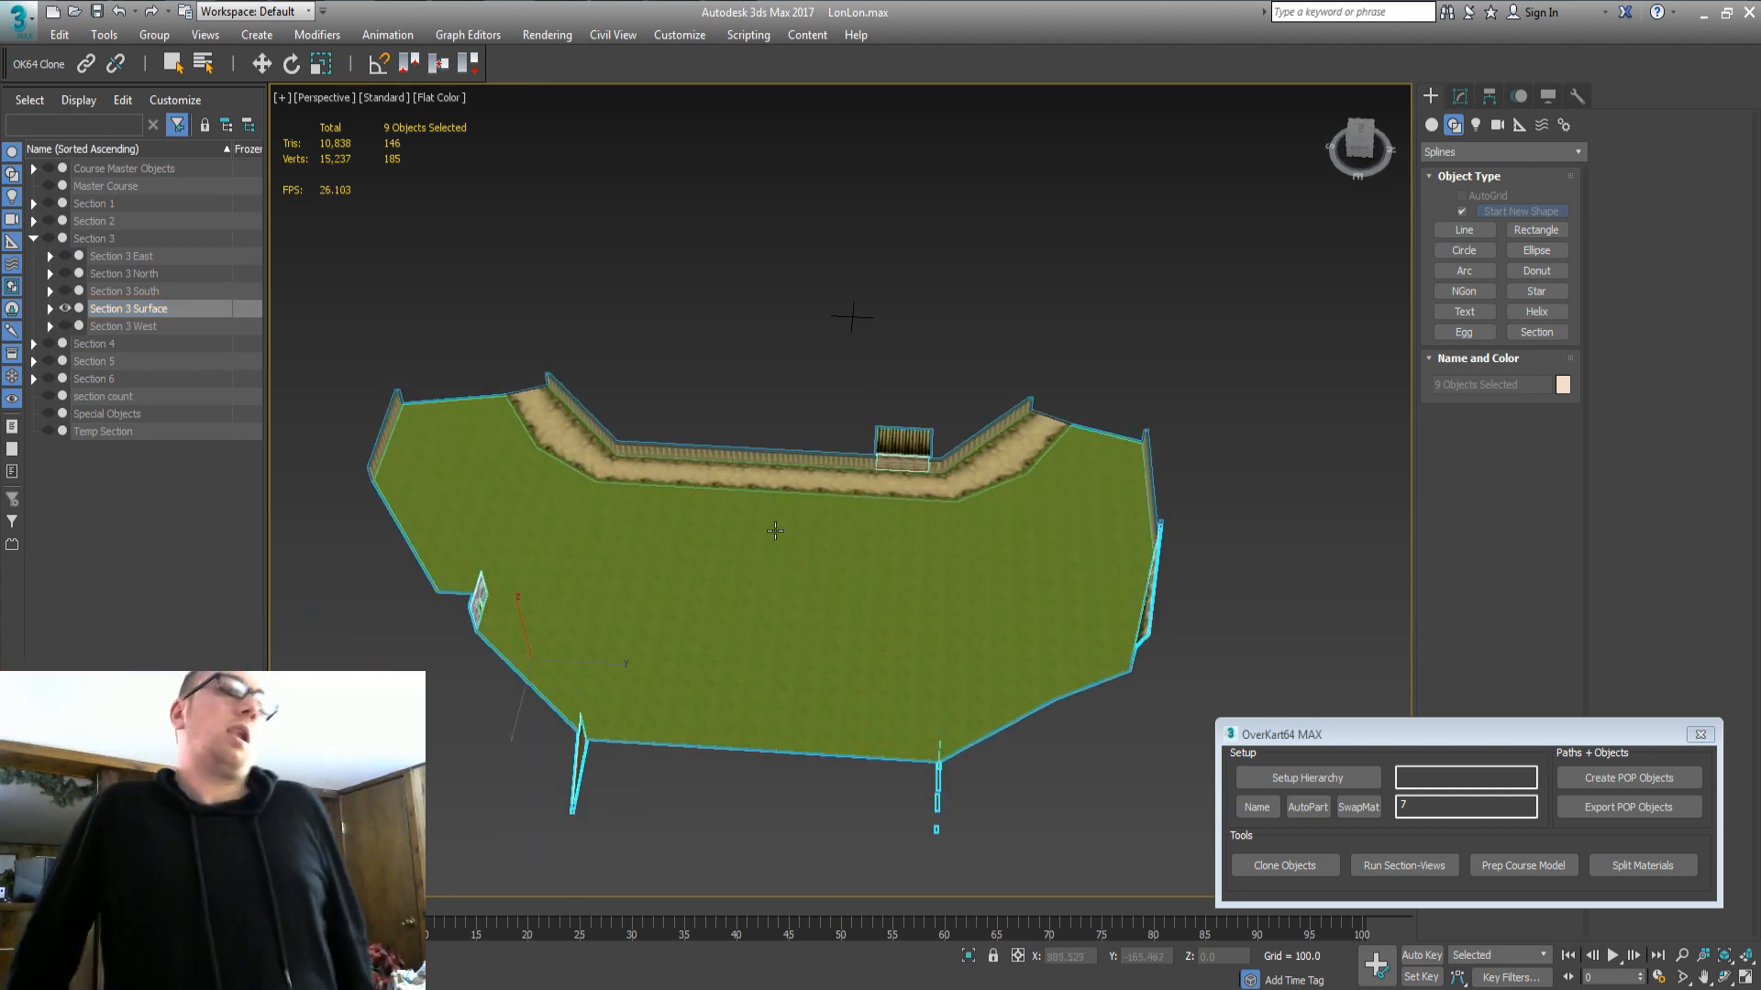
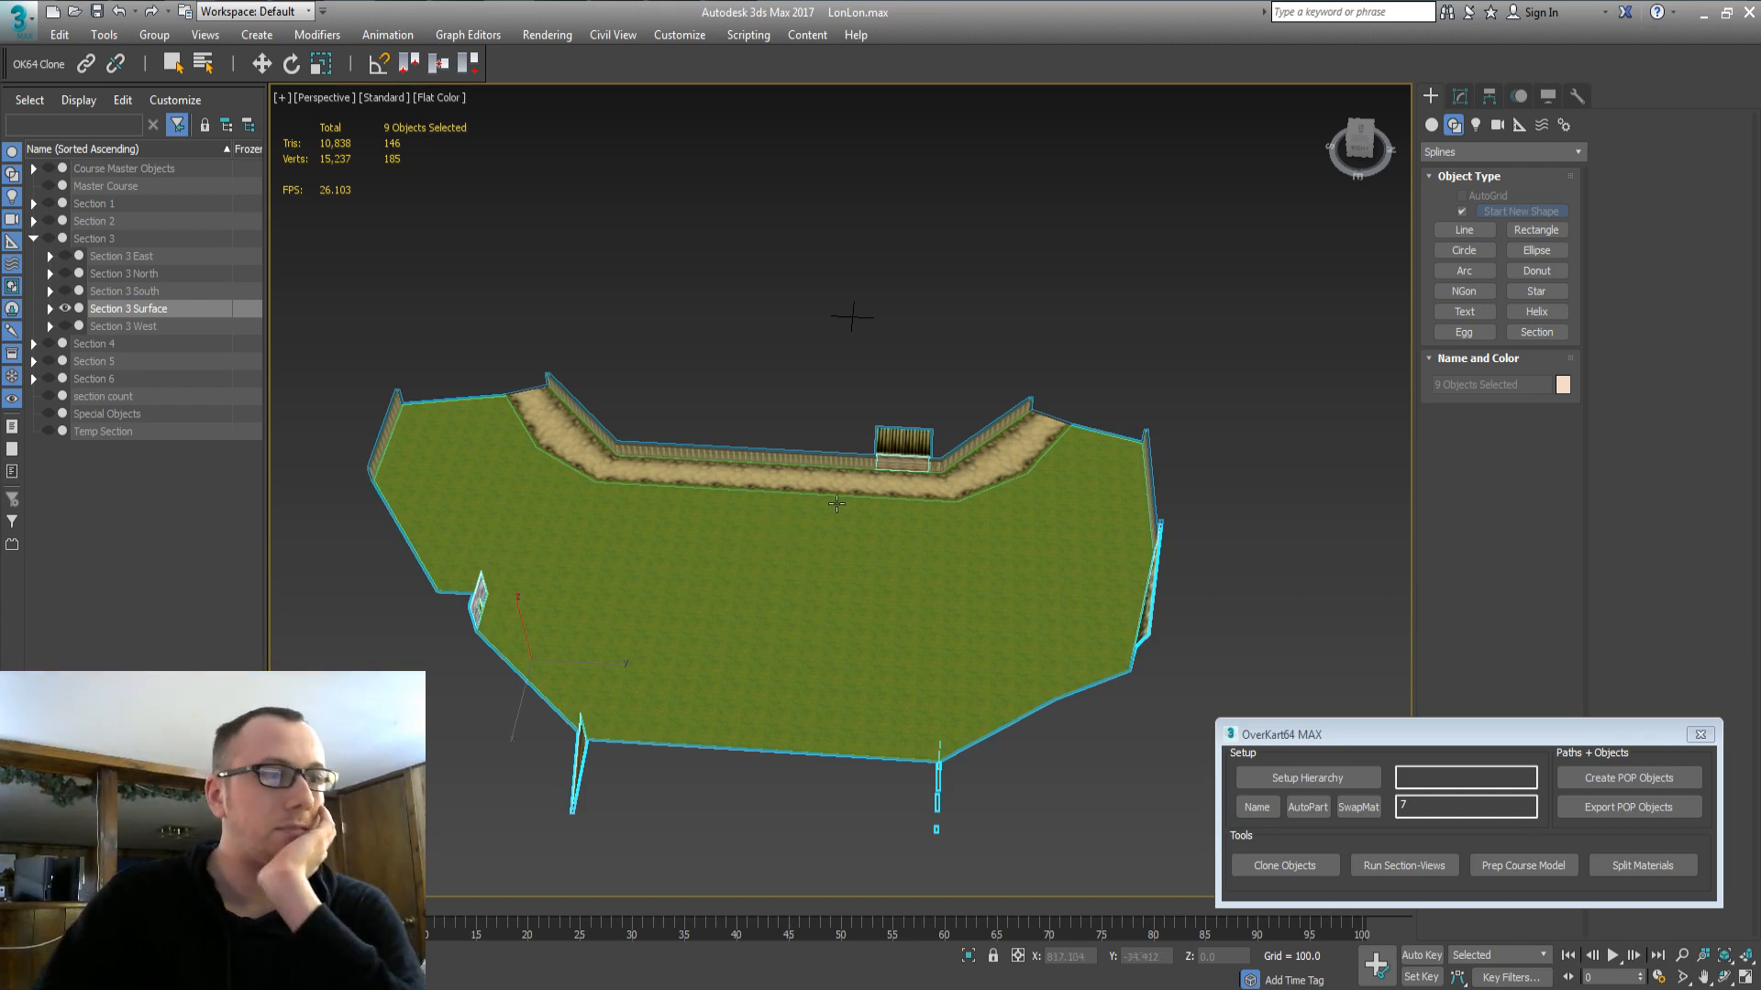
Turn on Section 3 East's visibility alongside the Section 3 Surface group.
click(125, 294)
click(129, 275)
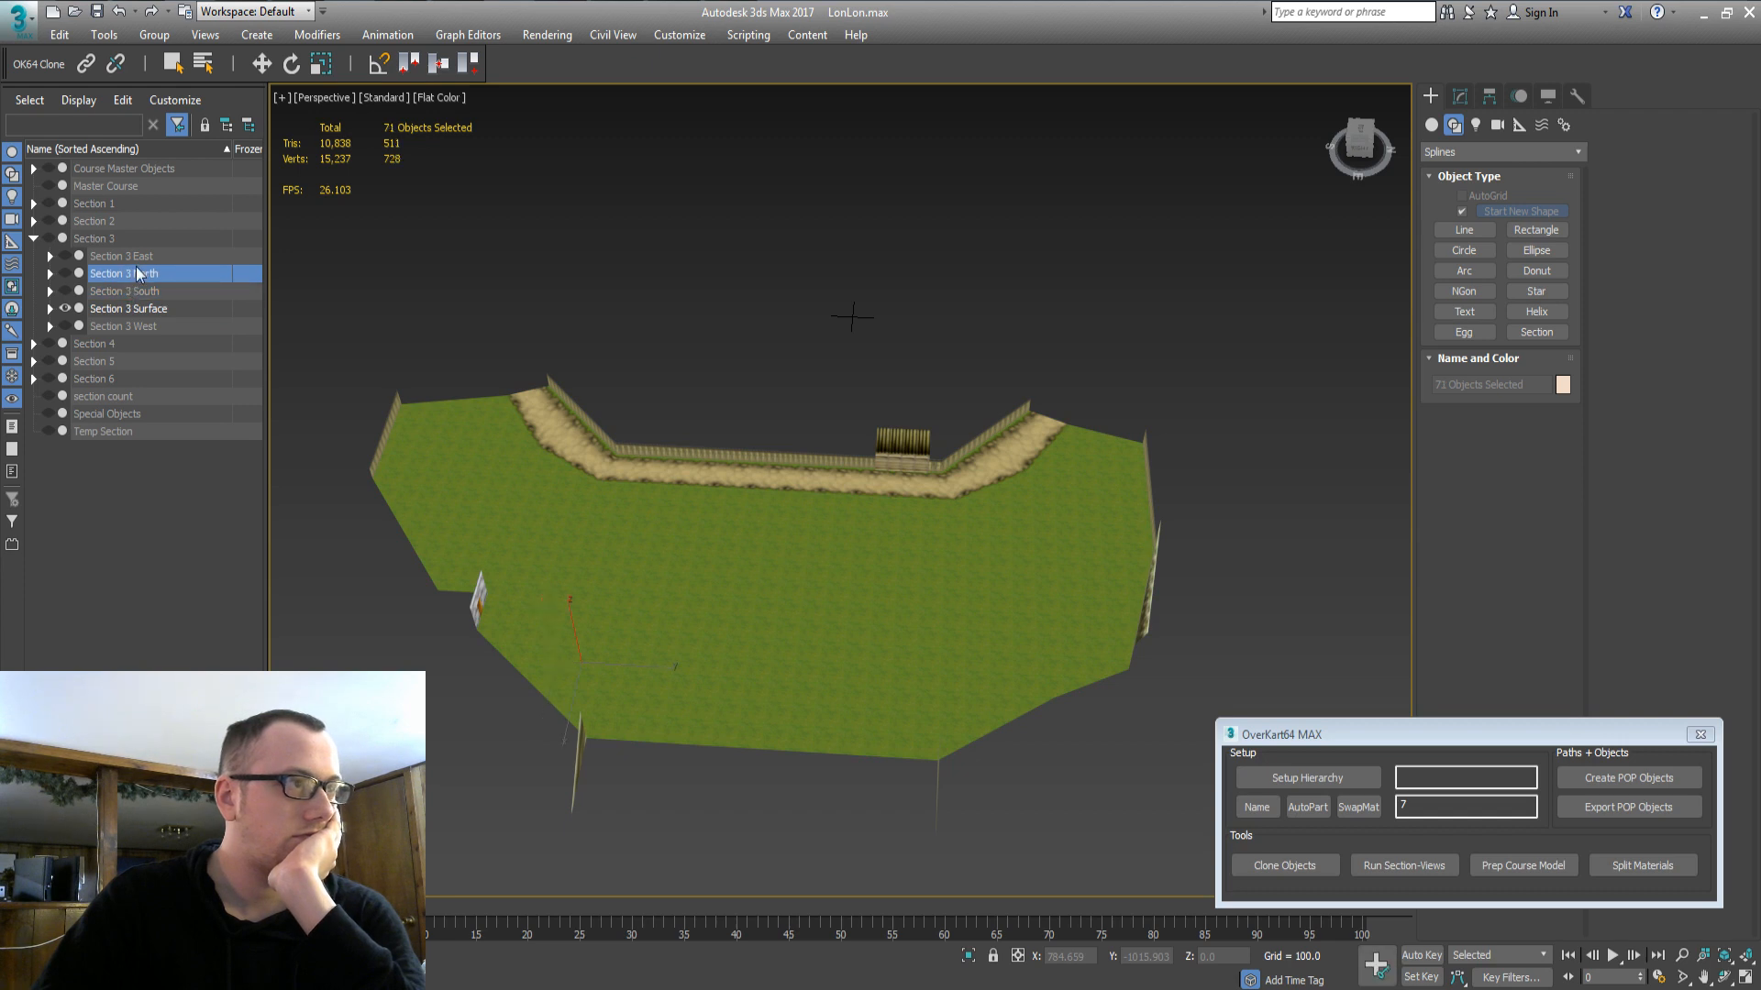
click(140, 256)
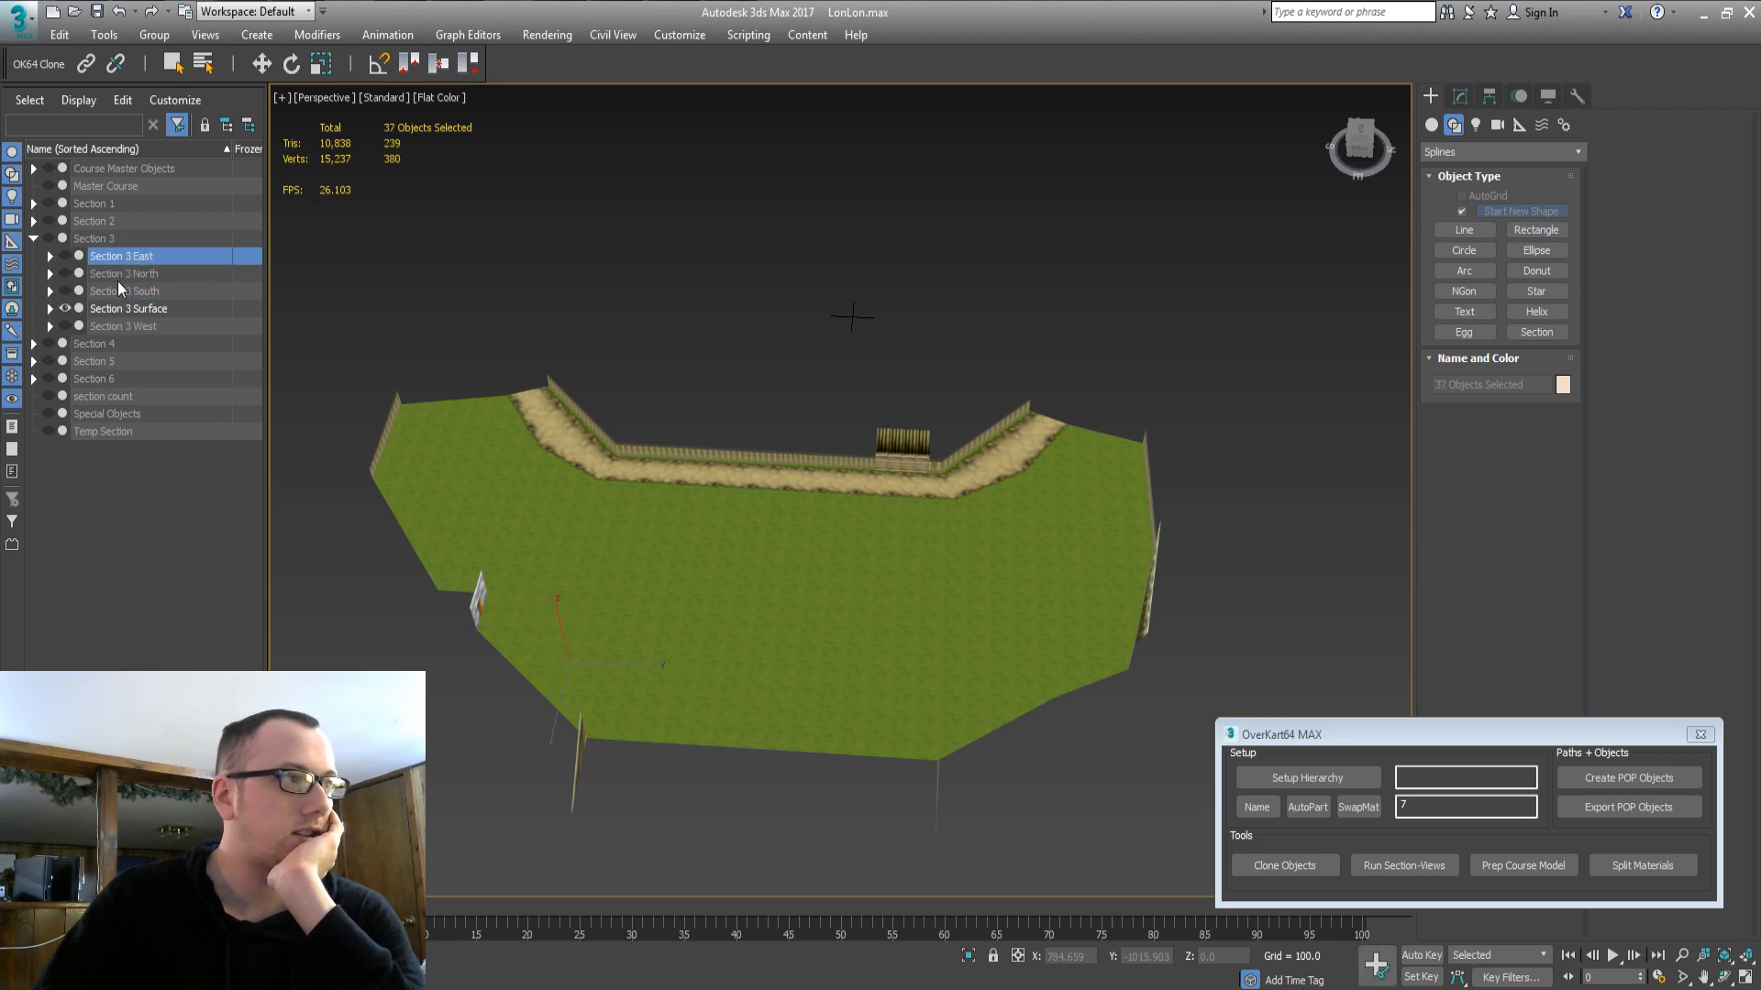
click(65, 256)
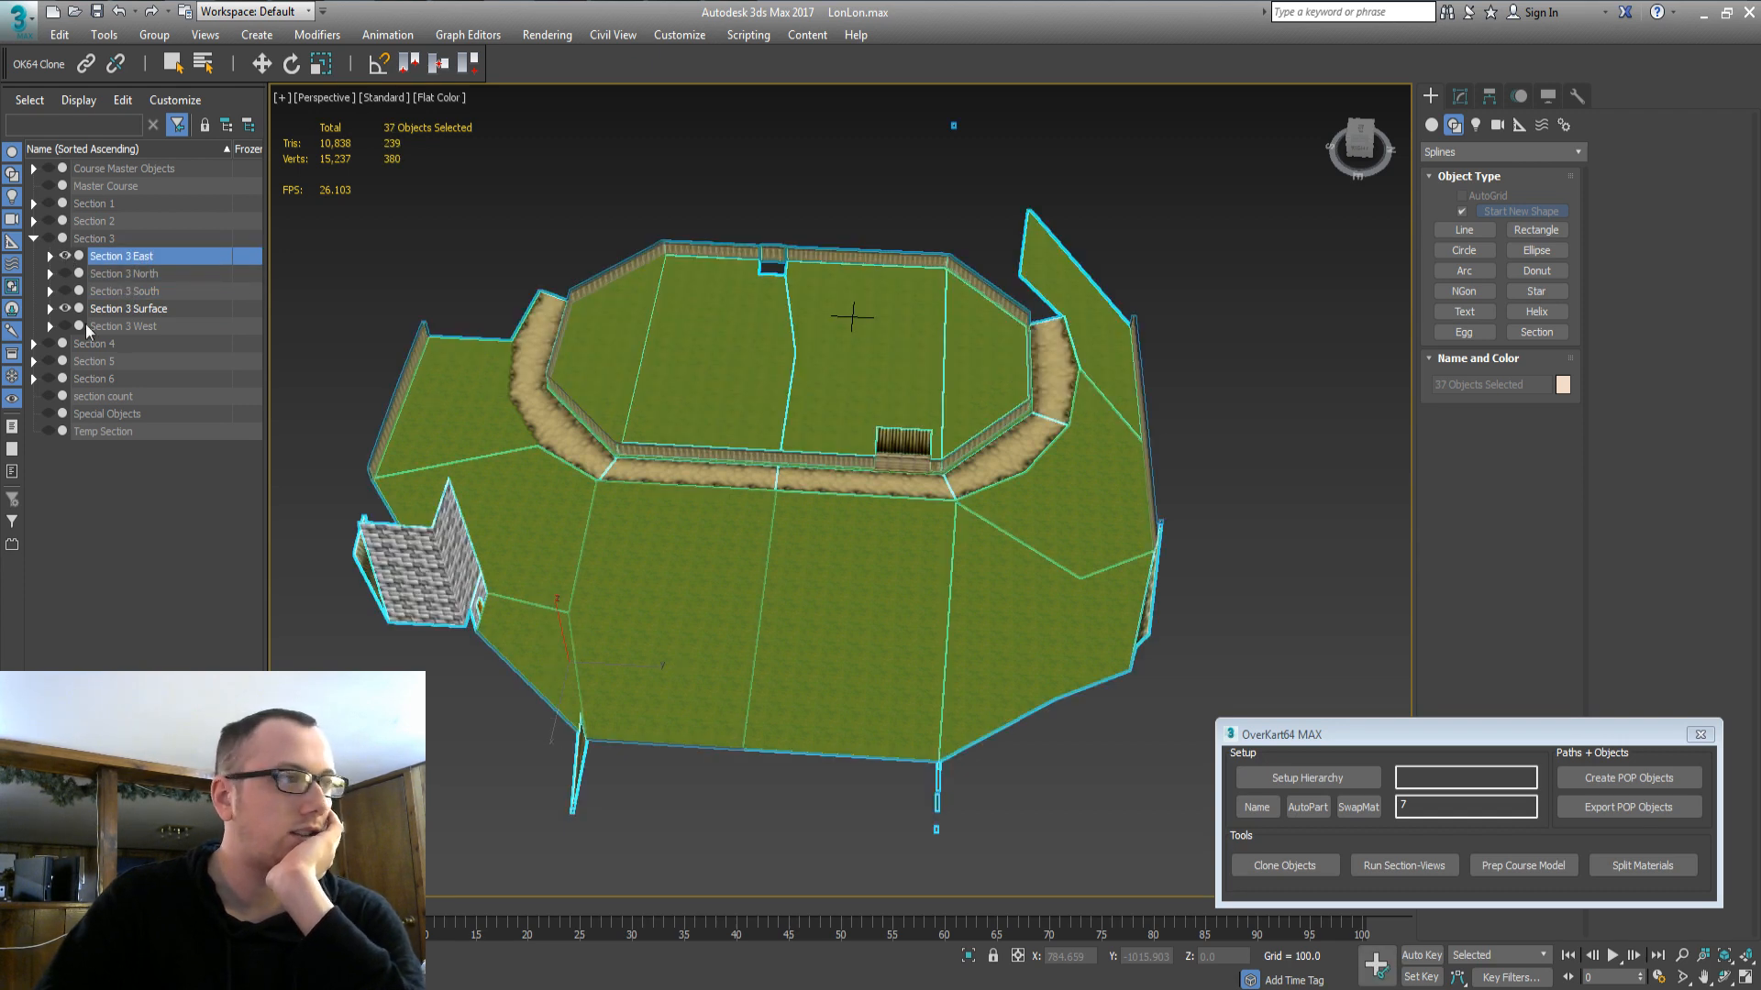
click(150, 311)
click(65, 309)
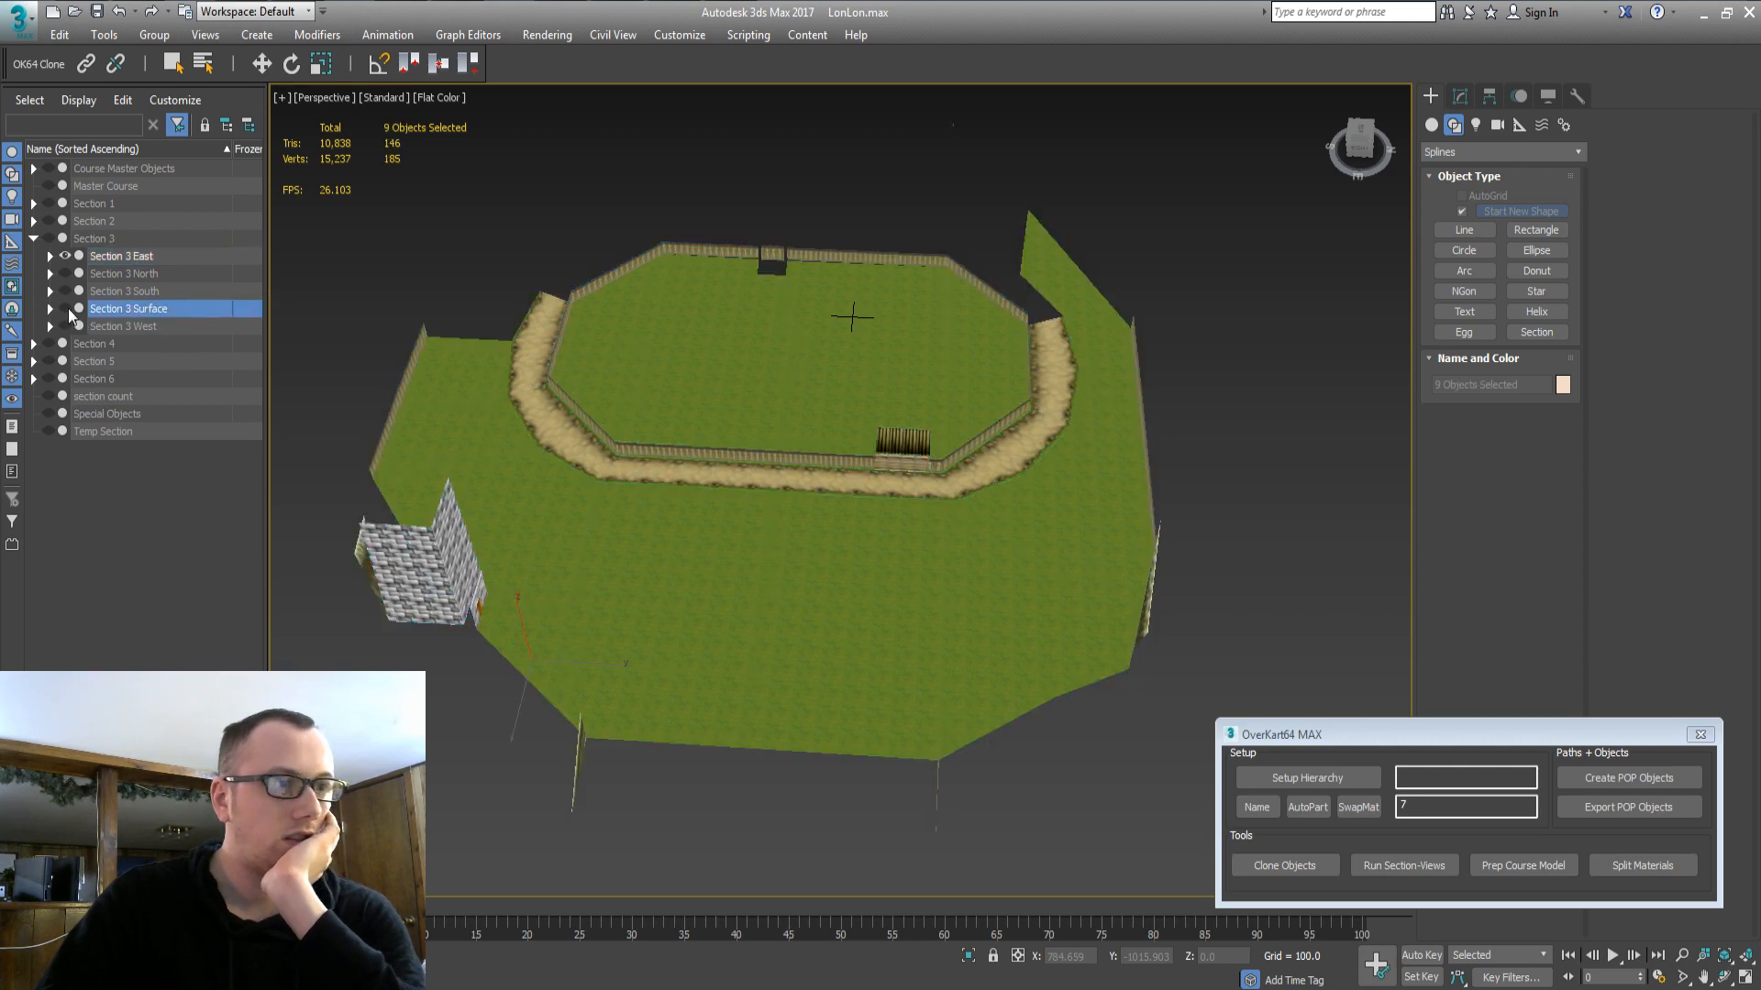
Orbit the course to a more top-down angle and frame the selection.
middle_drag(809, 586, 758, 617)
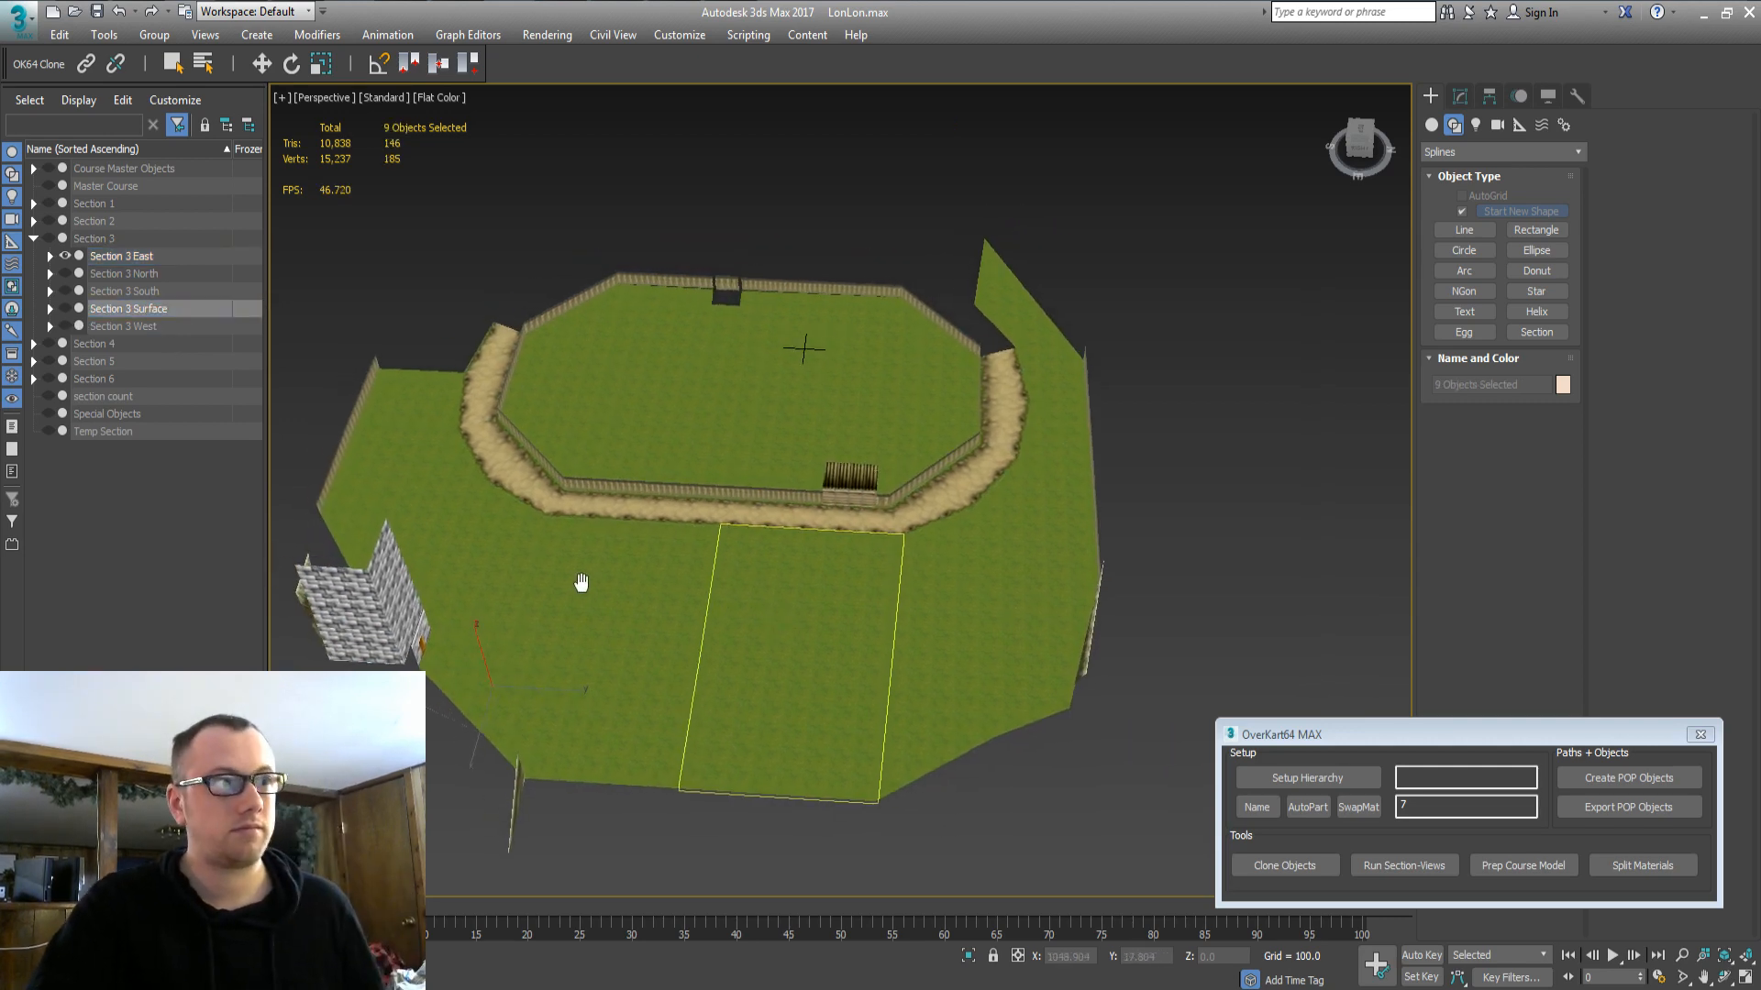
alt+middle_drag(581, 581, 926, 586)
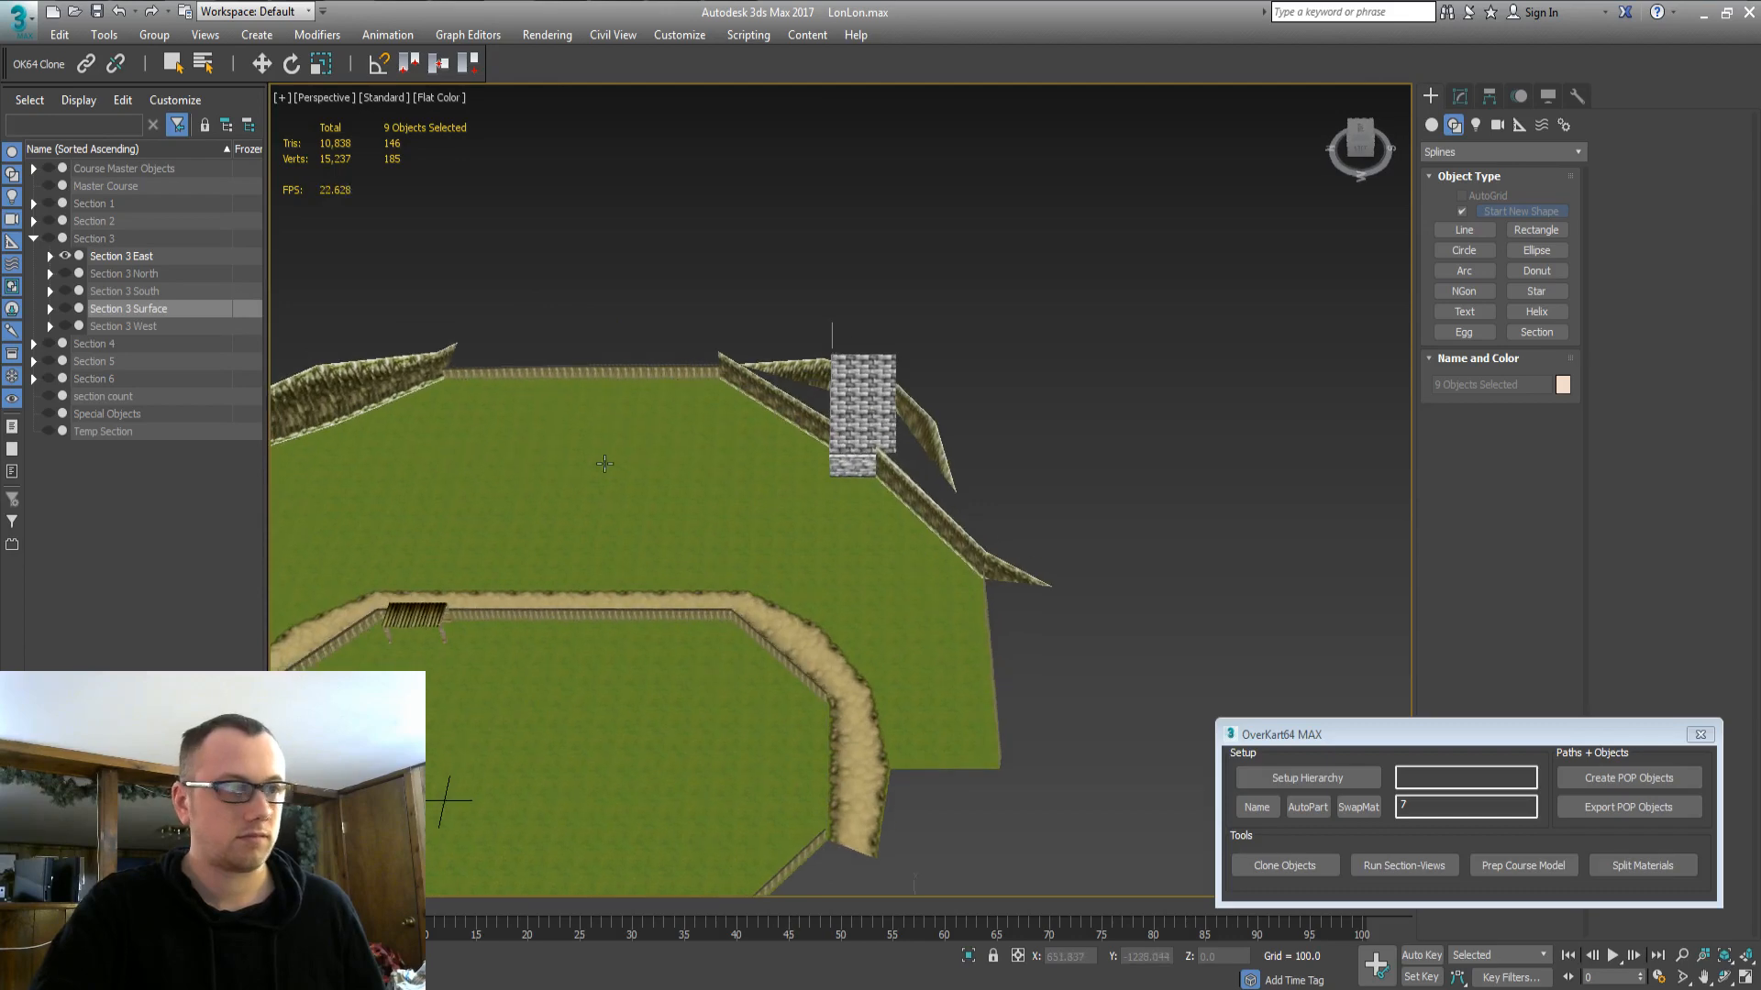
click(138, 319)
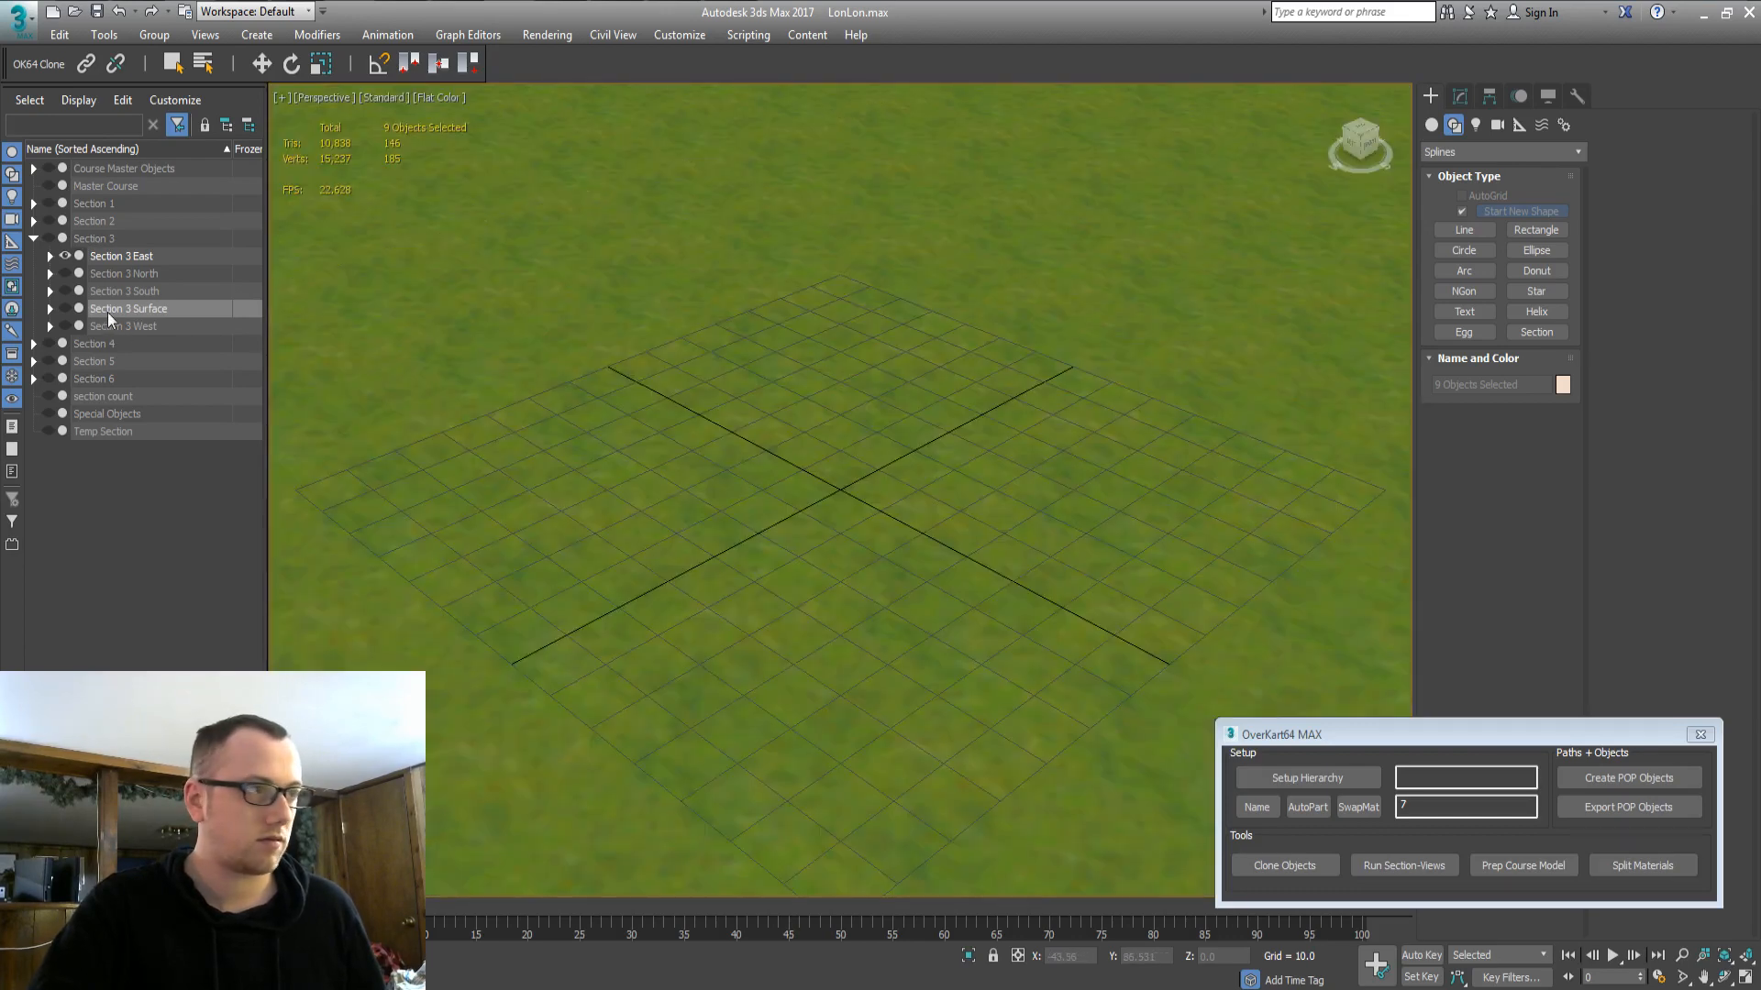
middle_drag(720, 477, 953, 518)
key(z)
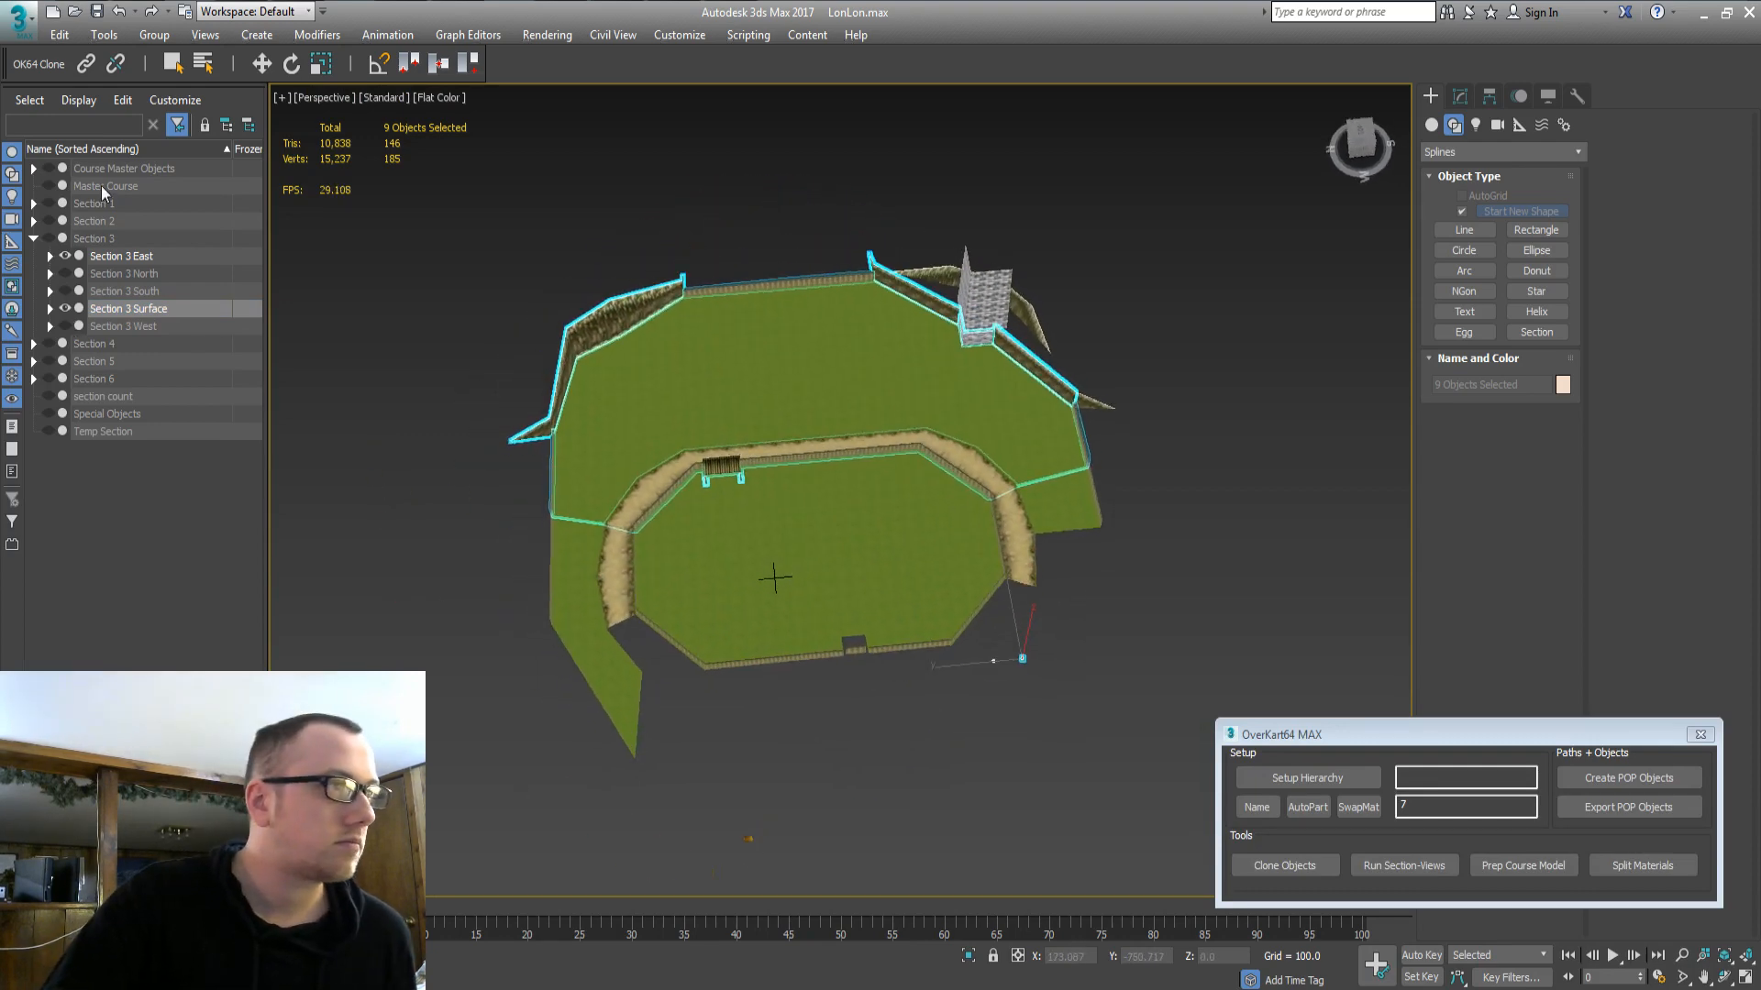
Clone the wall and track pieces by the fence with OverKart64 Clone Objects.
double_click(51, 170)
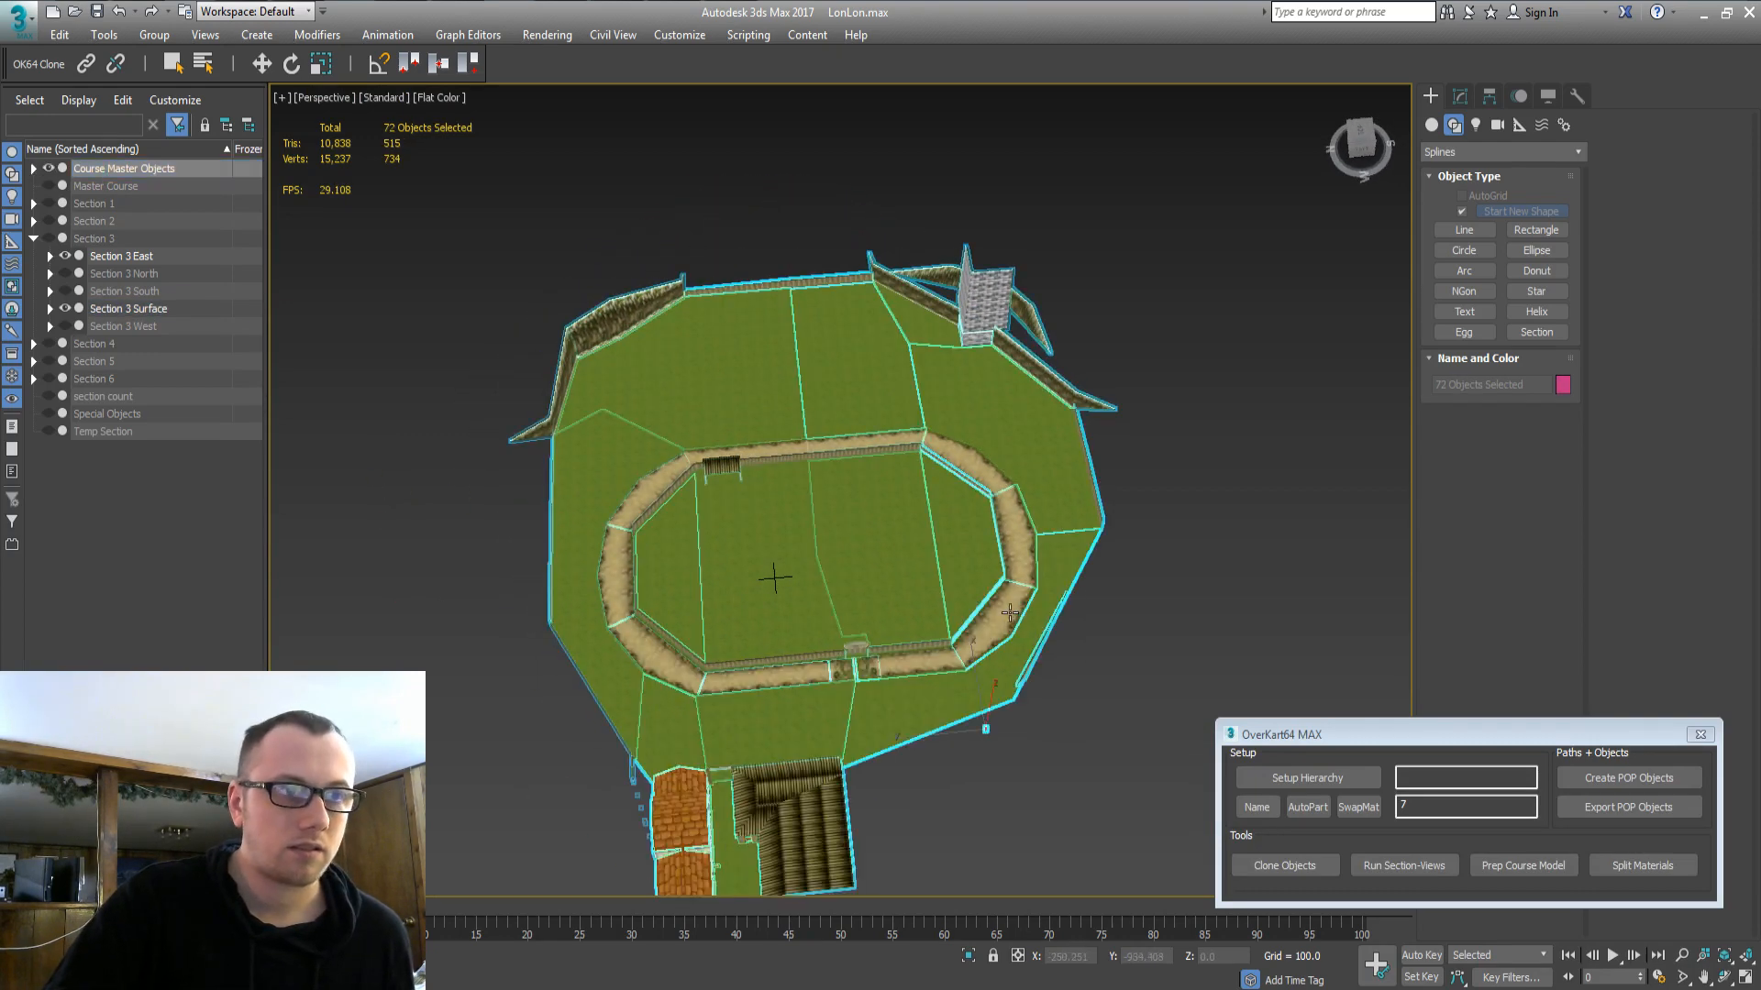
click(1017, 619)
alt+middle_drag(1081, 620, 1180, 586)
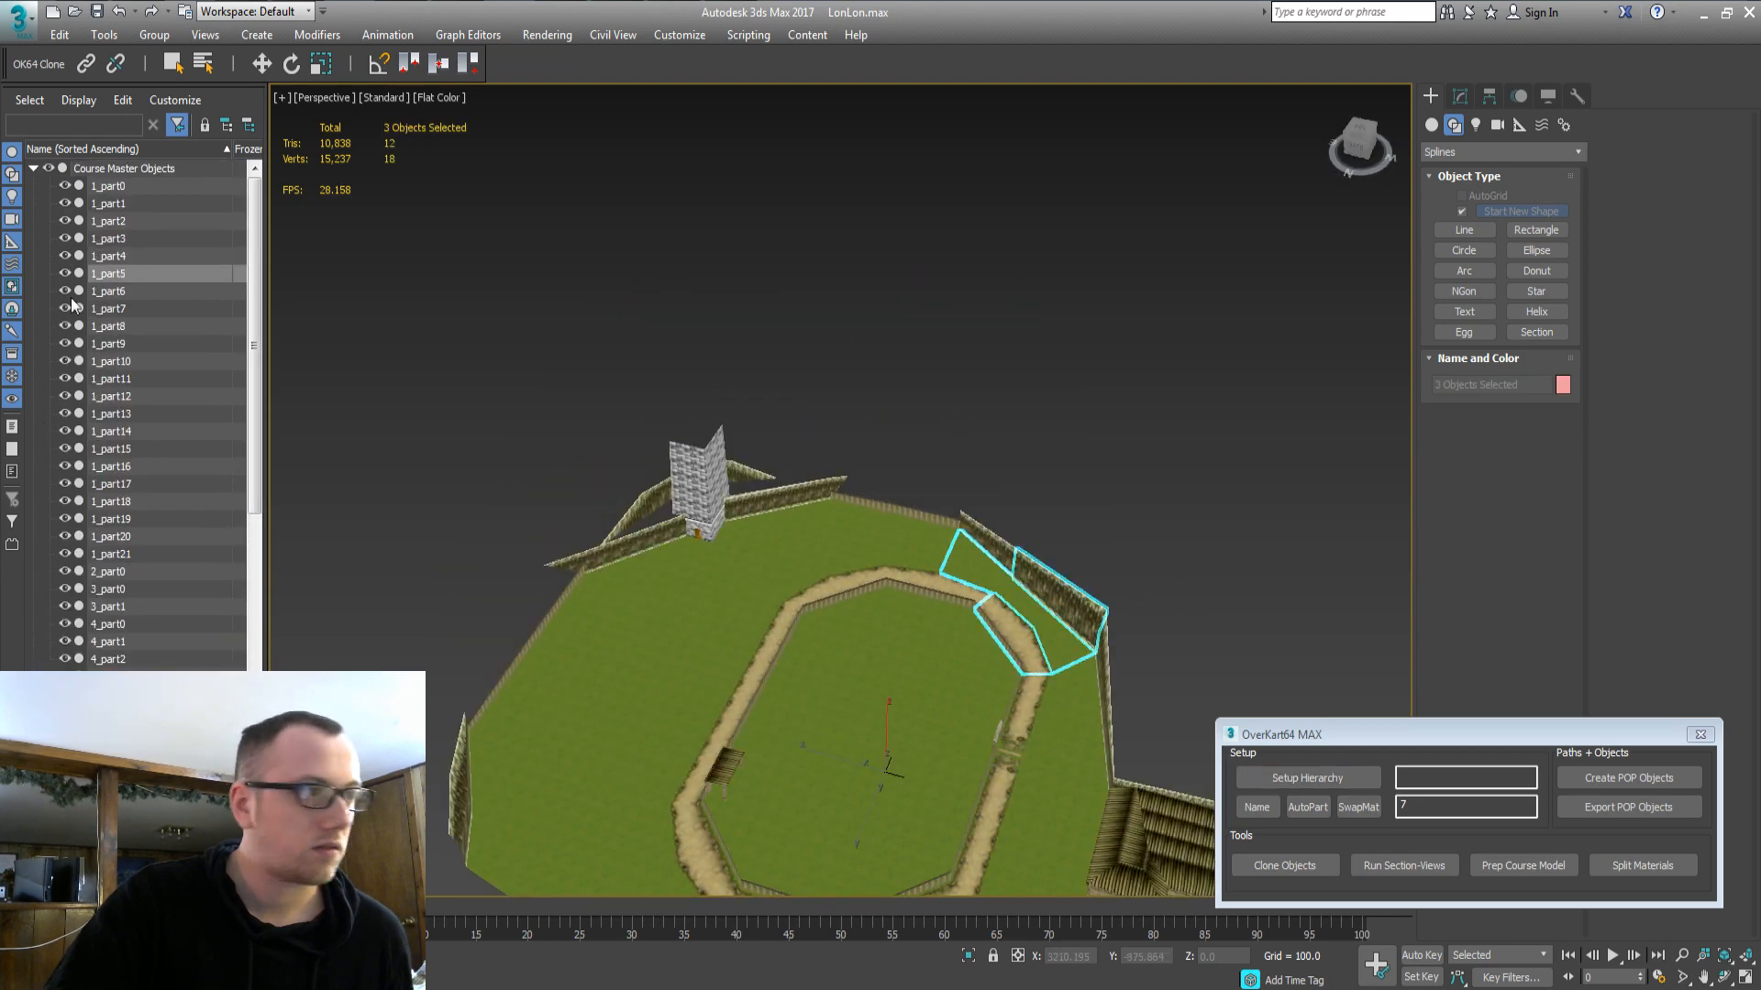
double_click(76, 172)
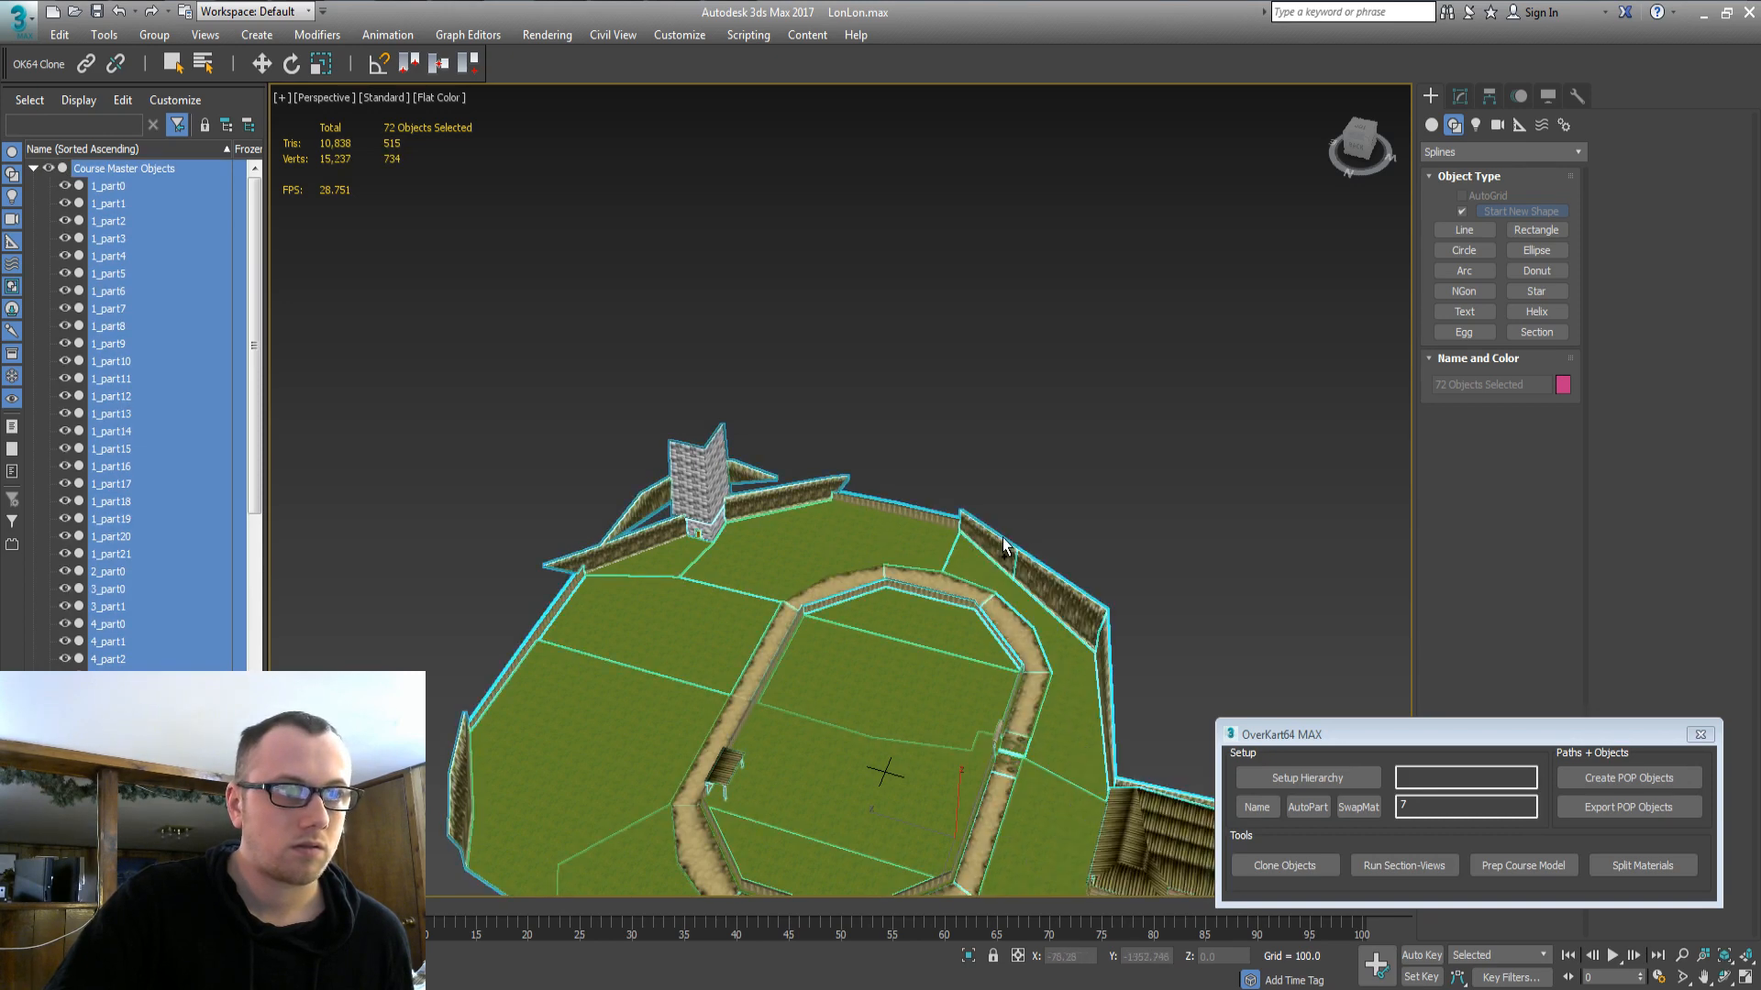
click(1007, 532)
ctrl+click(996, 535)
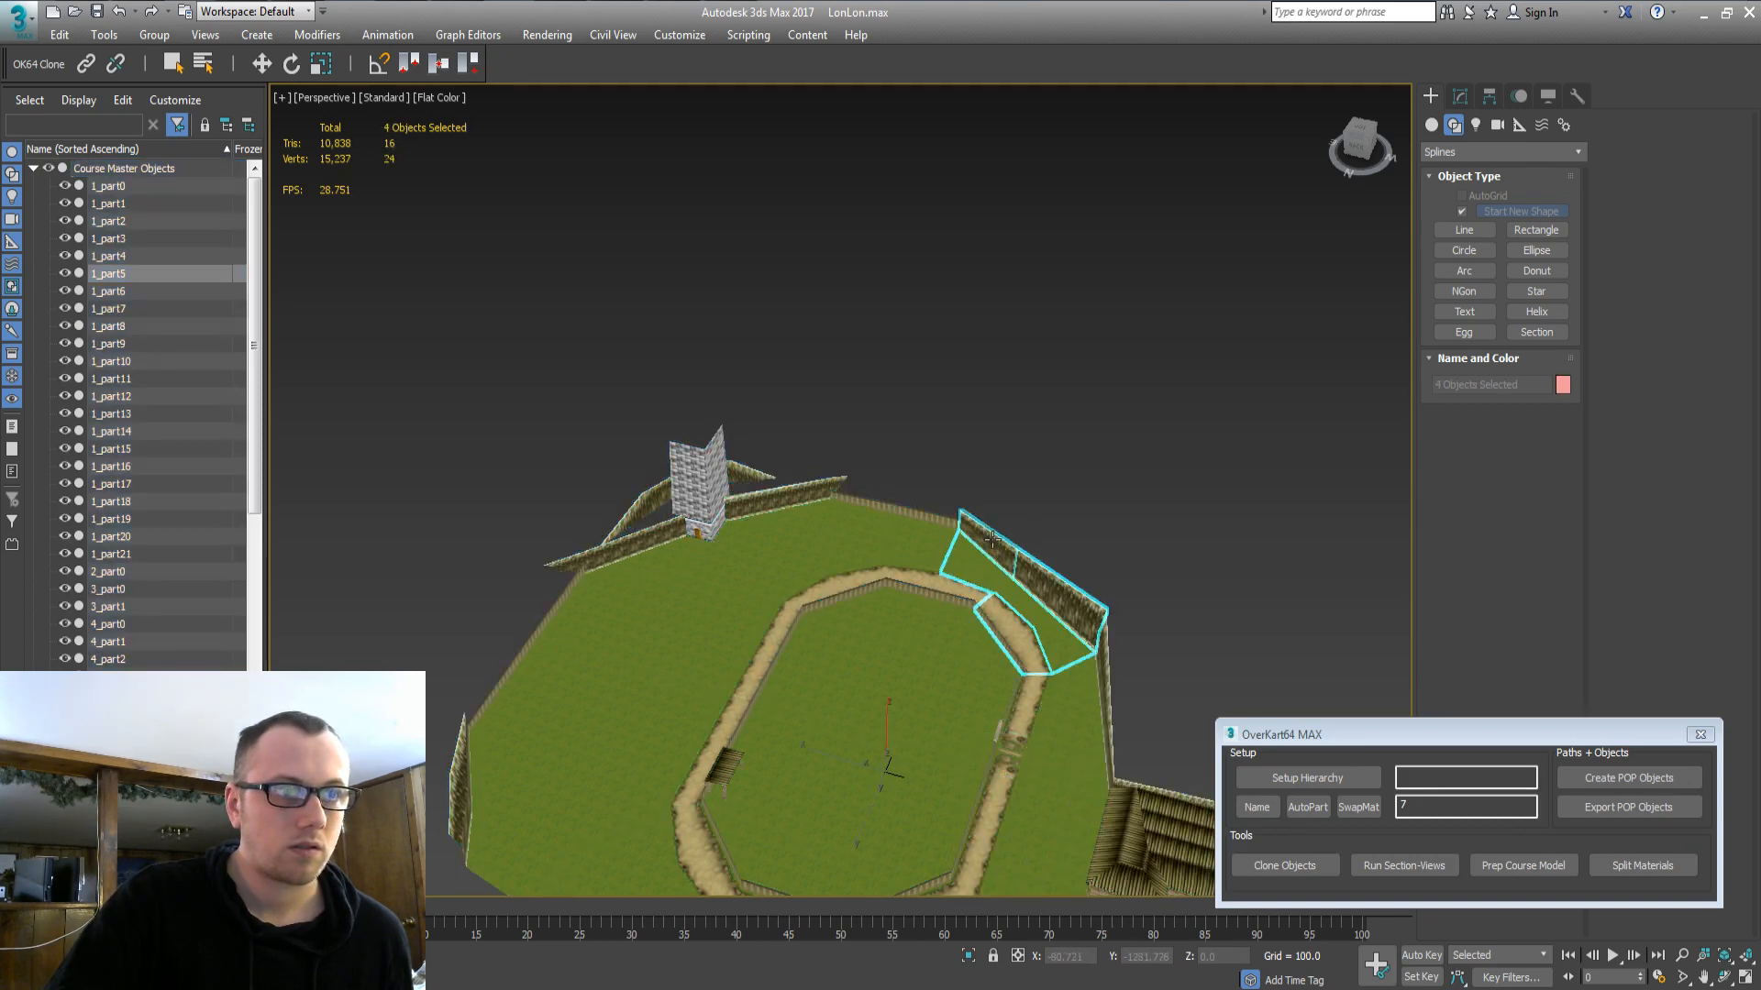
click(1284, 866)
click(904, 574)
Move clones 1_part5, 10_part5, 12_part3 and 12_part4 from Temp Section into Section 3 East.
double_click(85, 168)
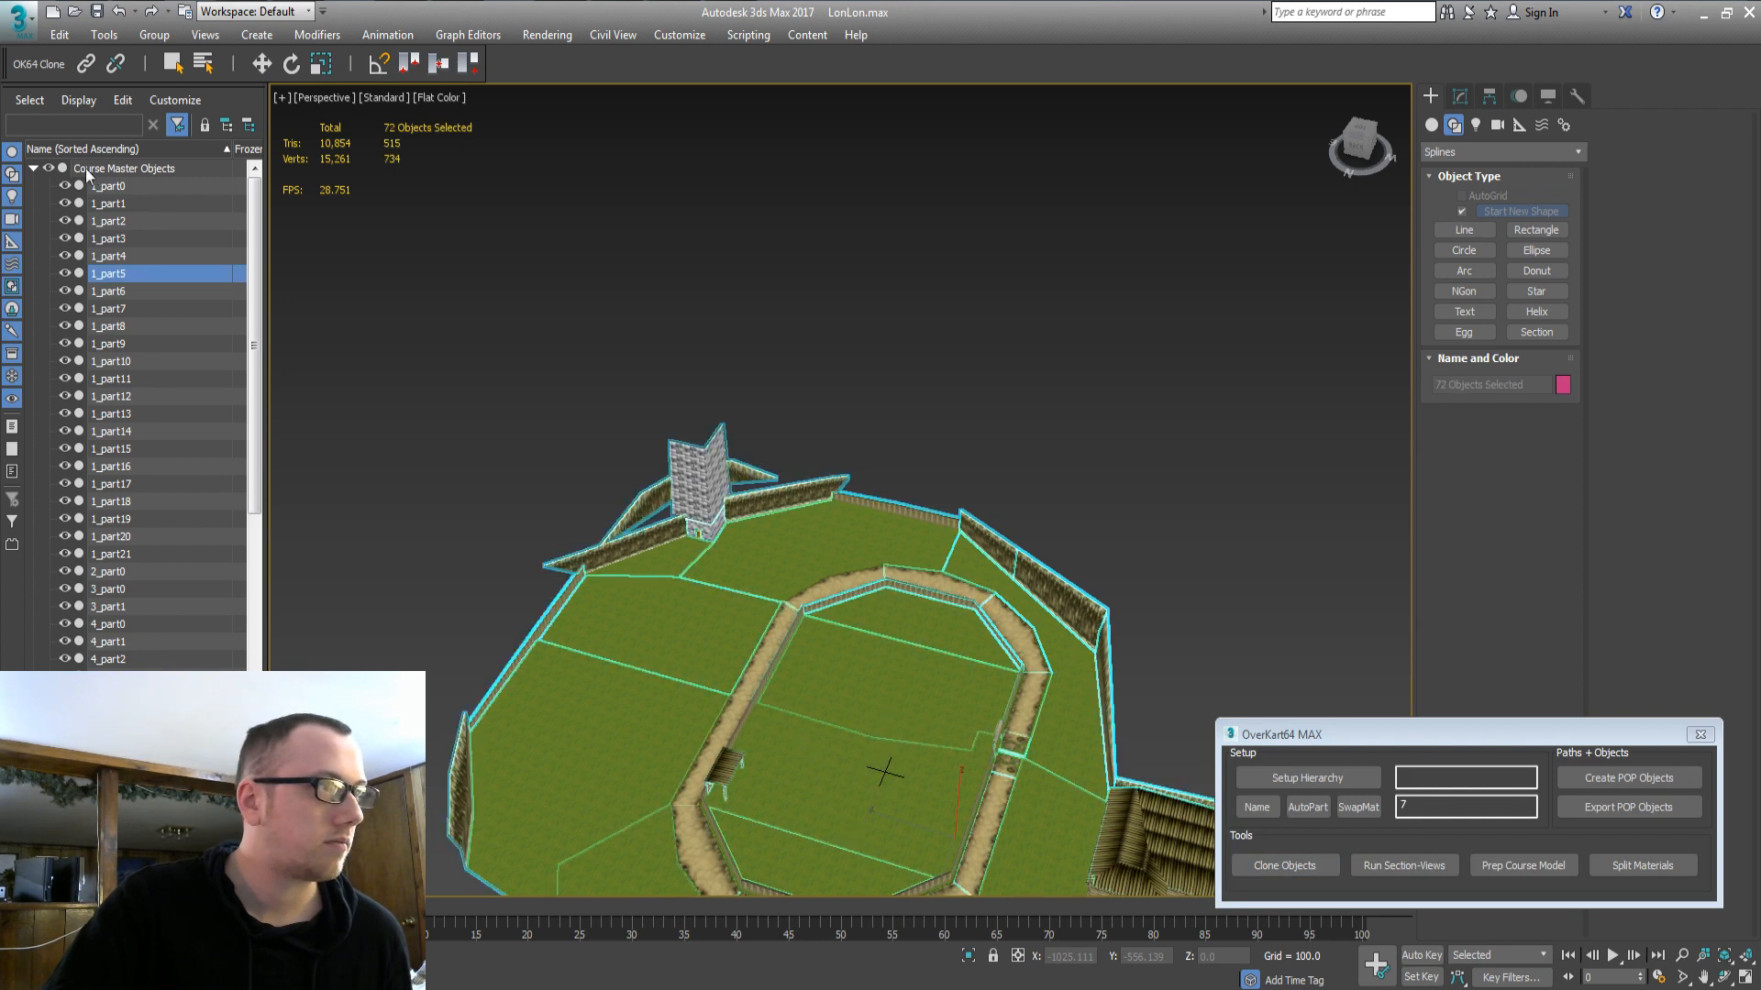
click(33, 167)
click(33, 431)
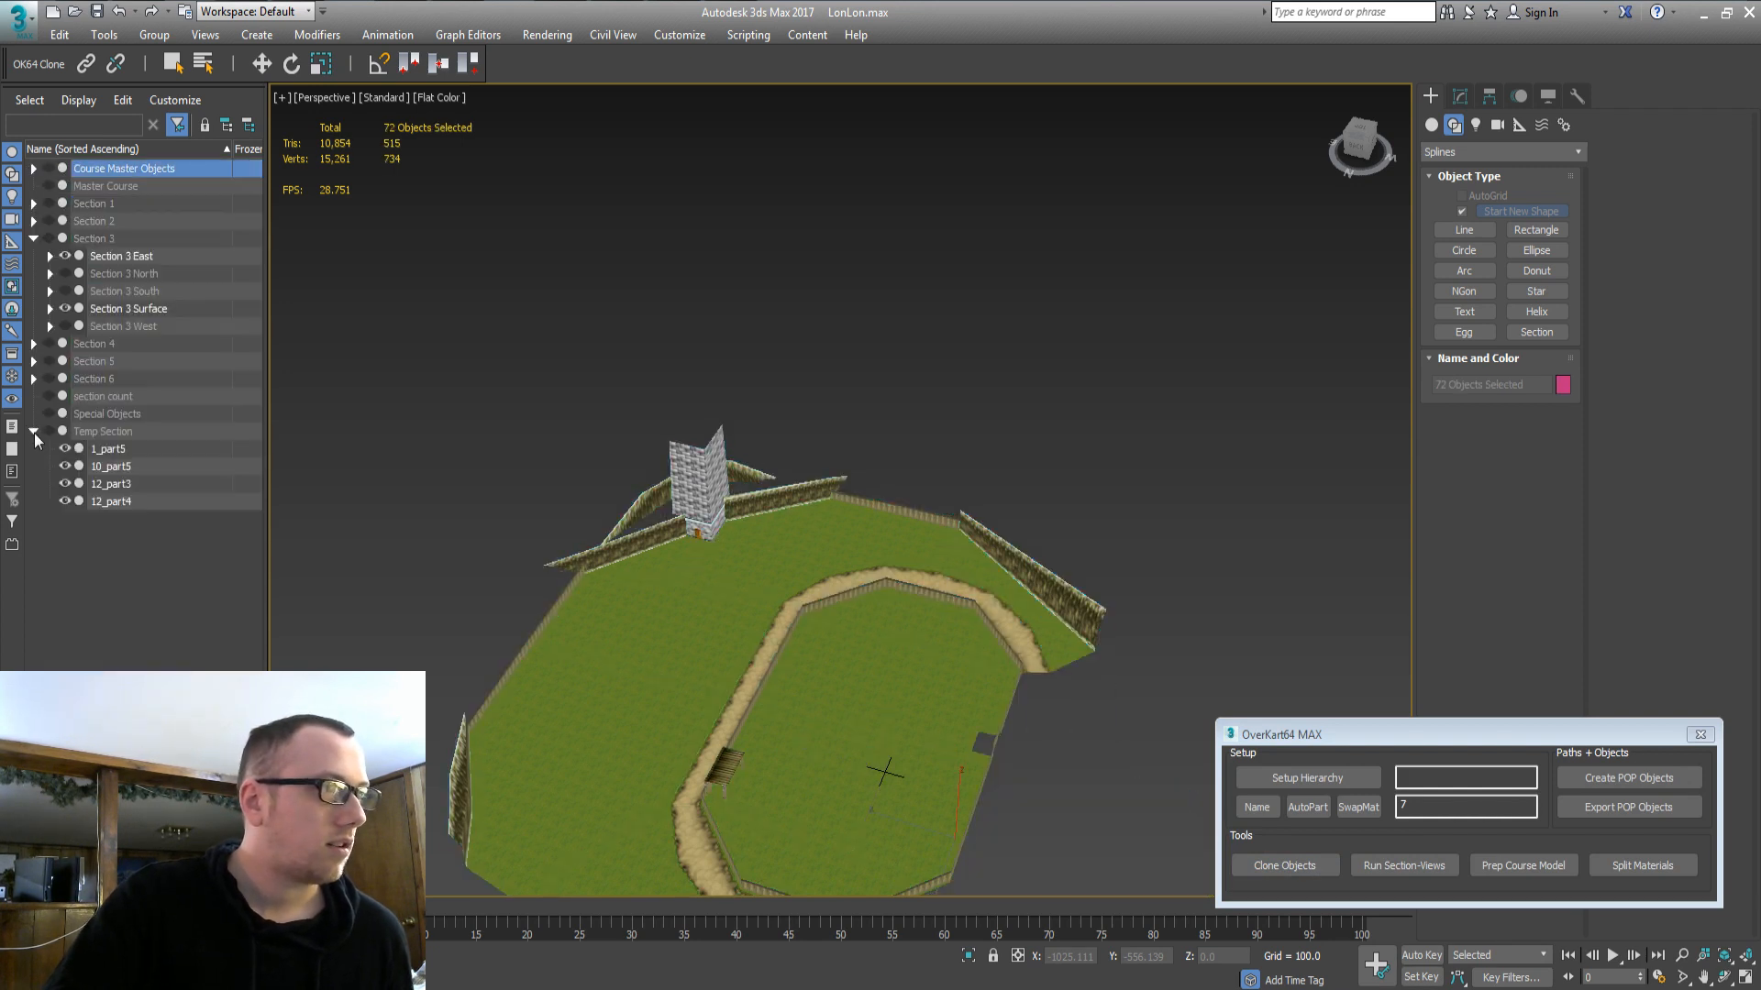
click(113, 454)
shift+click(113, 481)
shift+click(111, 503)
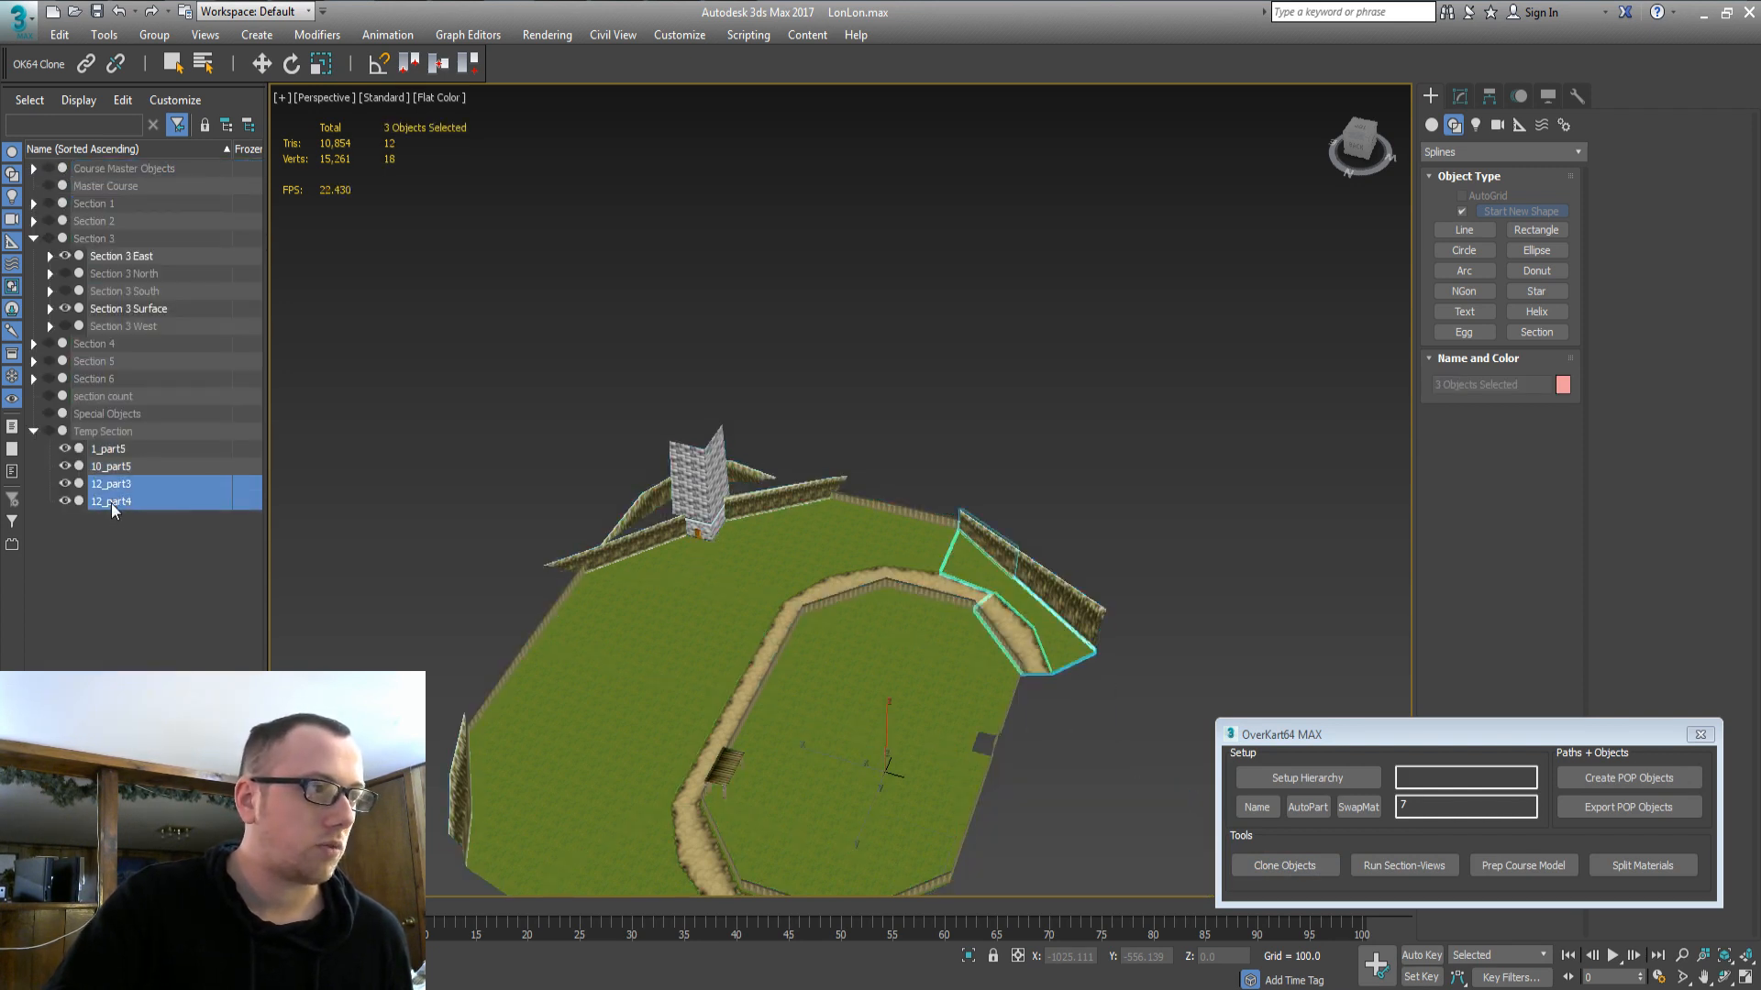
click(112, 450)
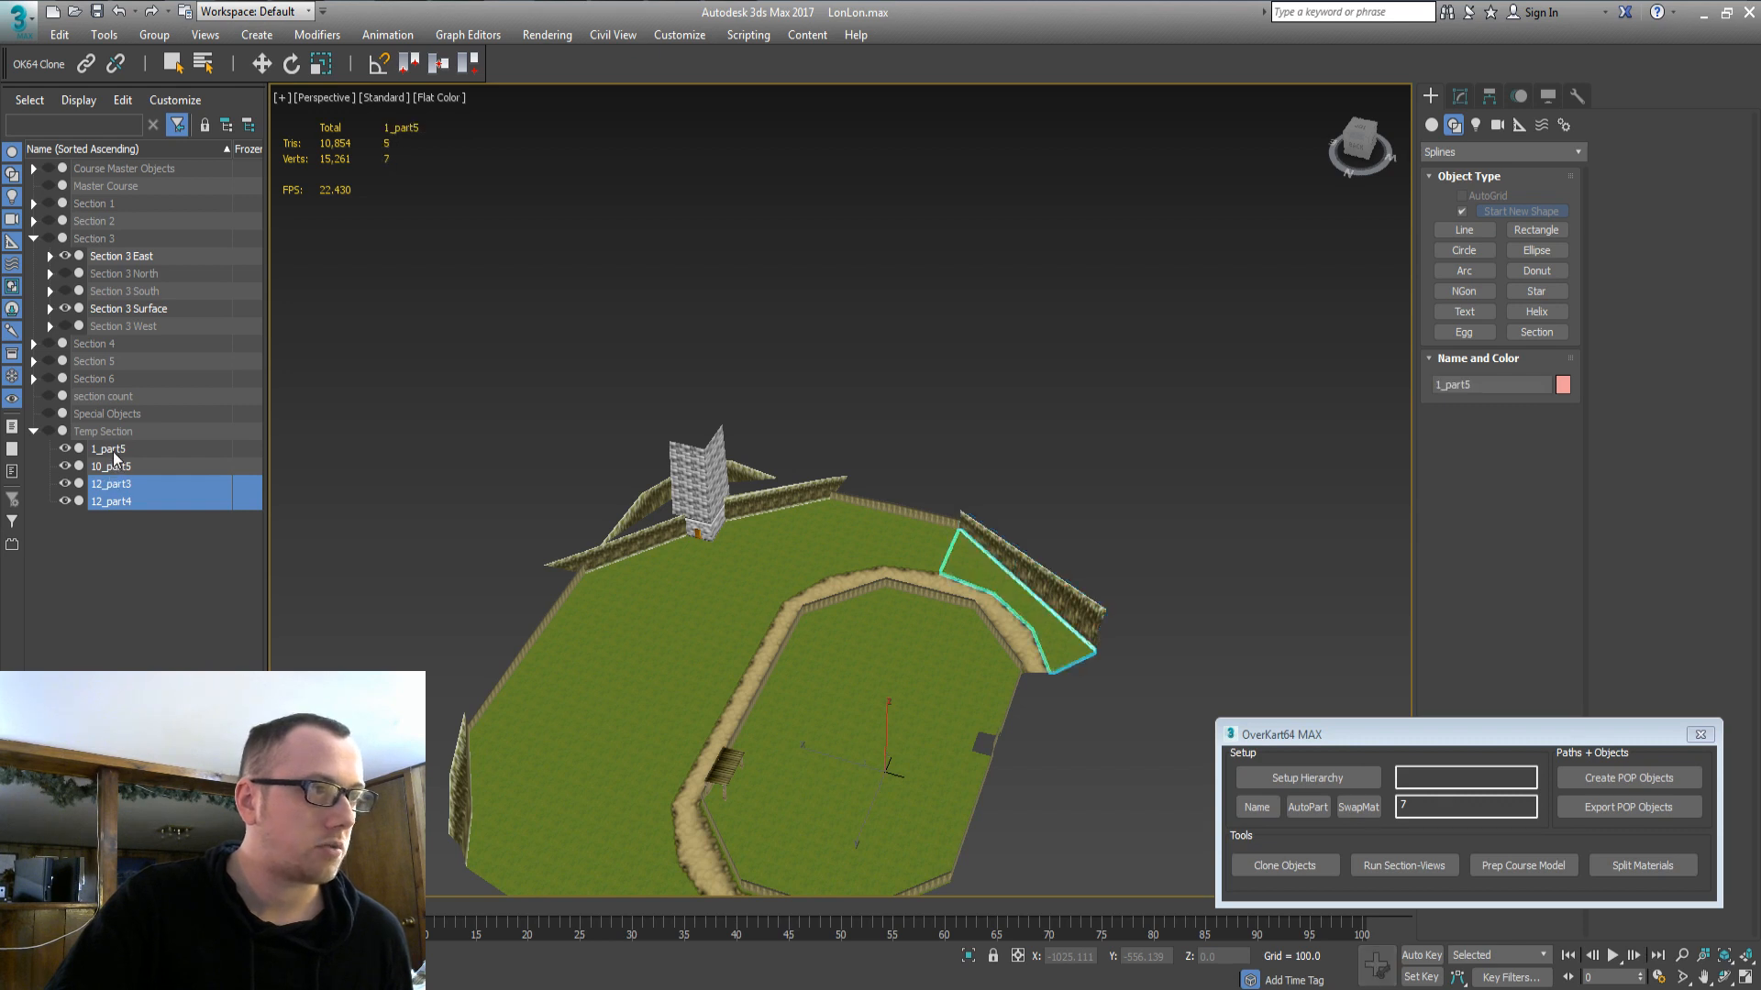
shift+click(116, 503)
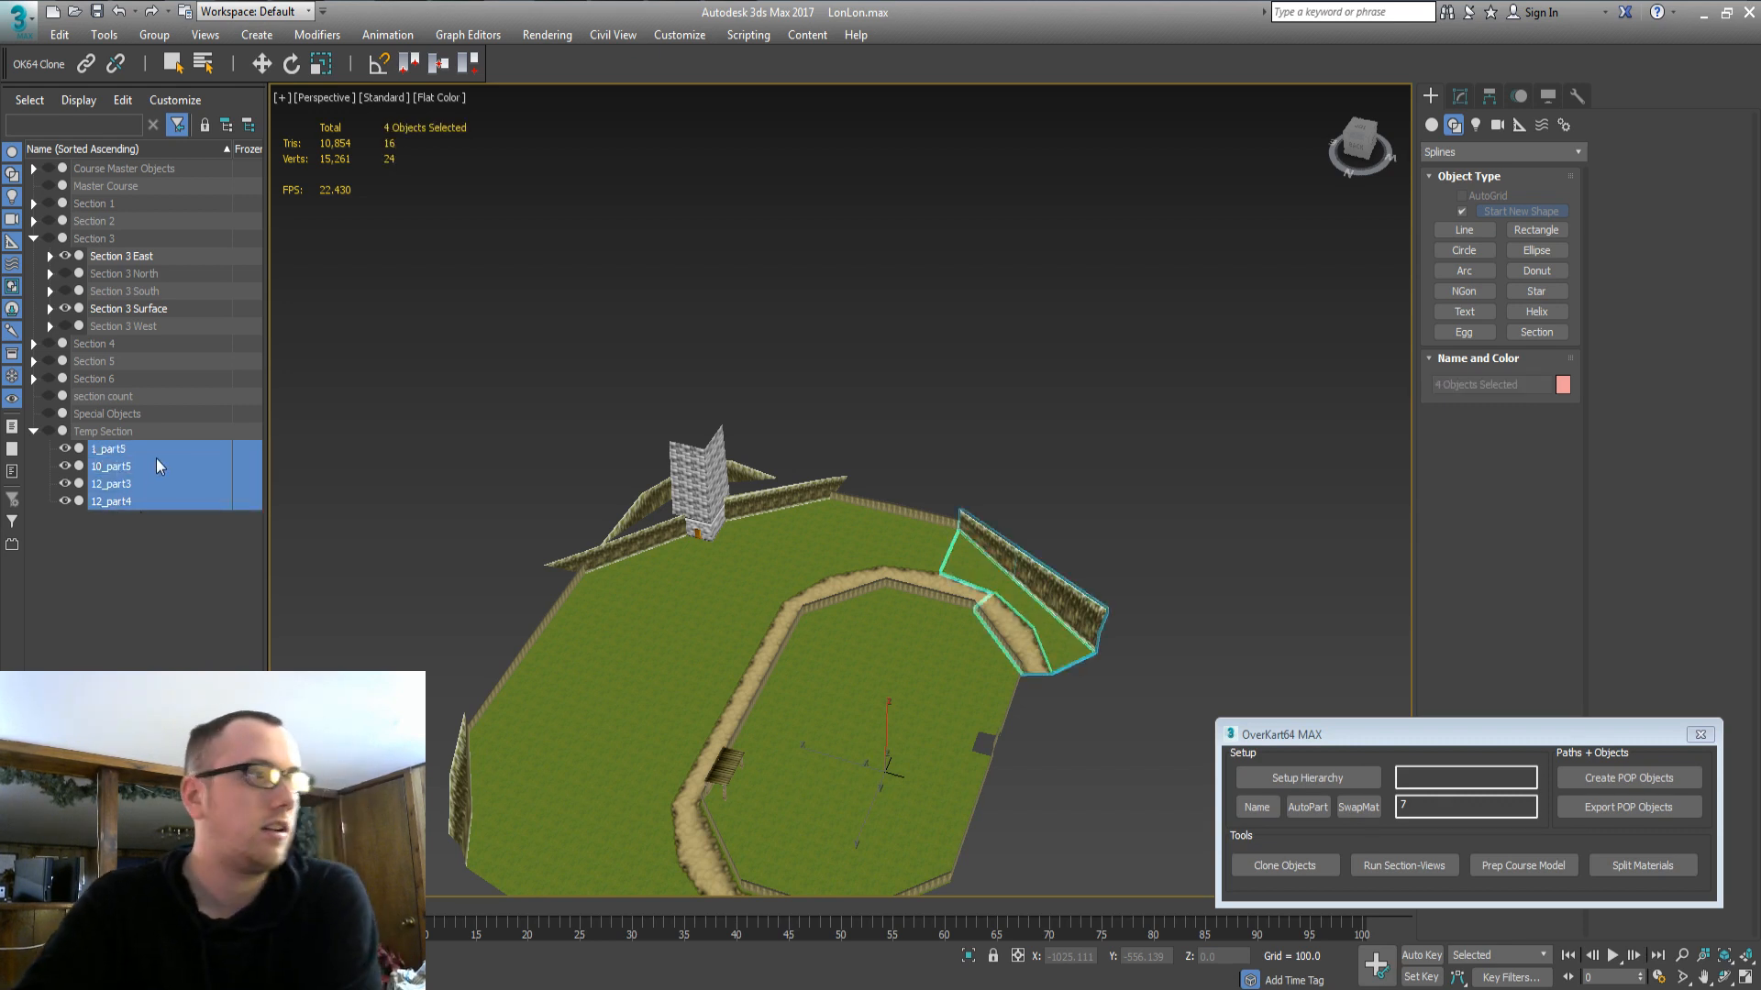
drag(118, 469, 131, 257)
Check the Section 3 East pieces by toggling their visibility, then hide the group.
double_click(66, 257)
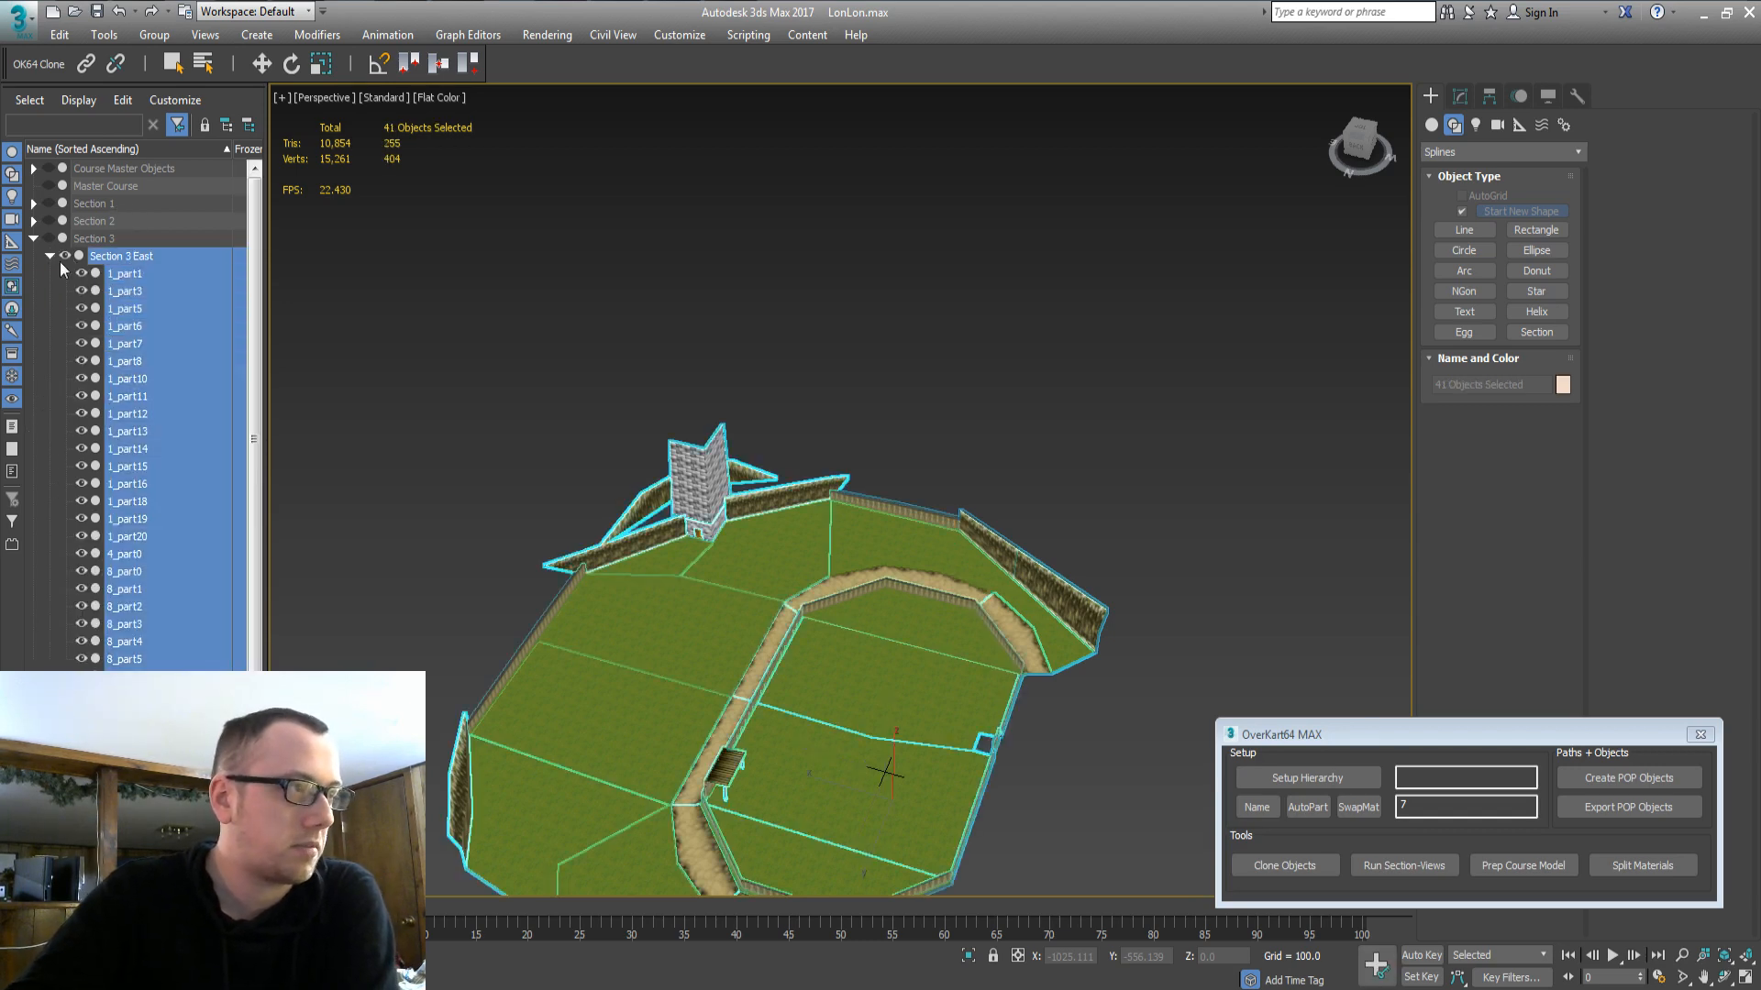
click(67, 257)
click(67, 257)
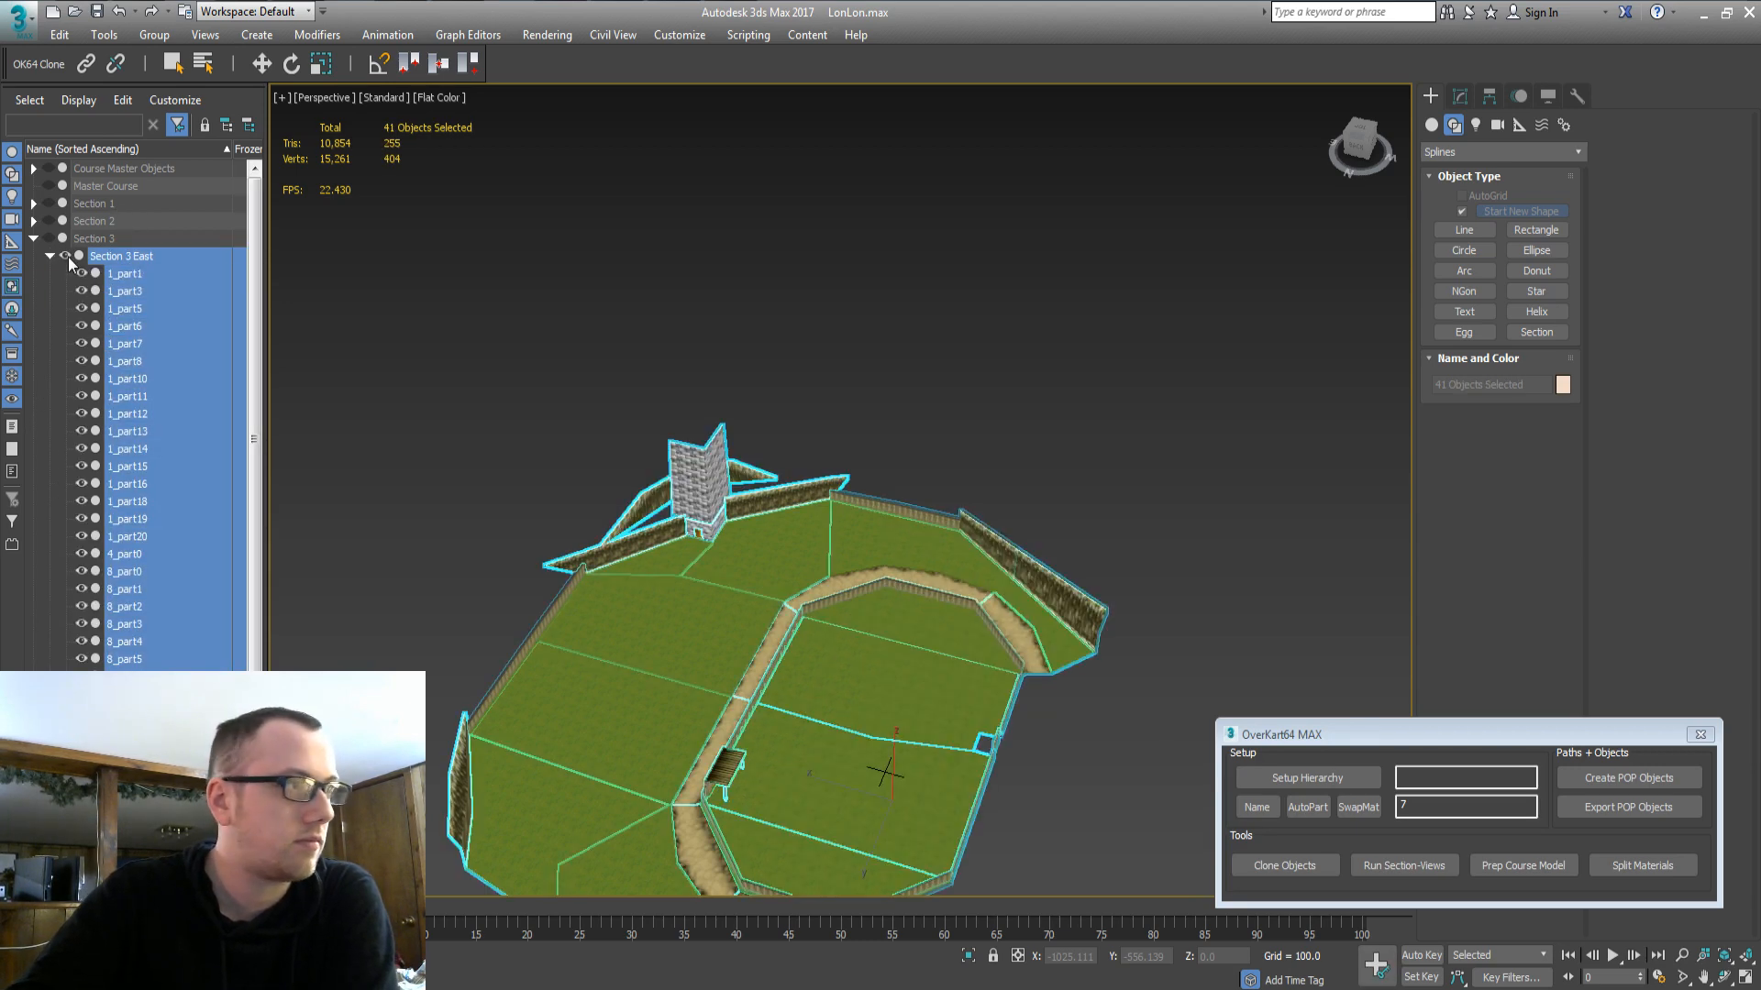
click(67, 257)
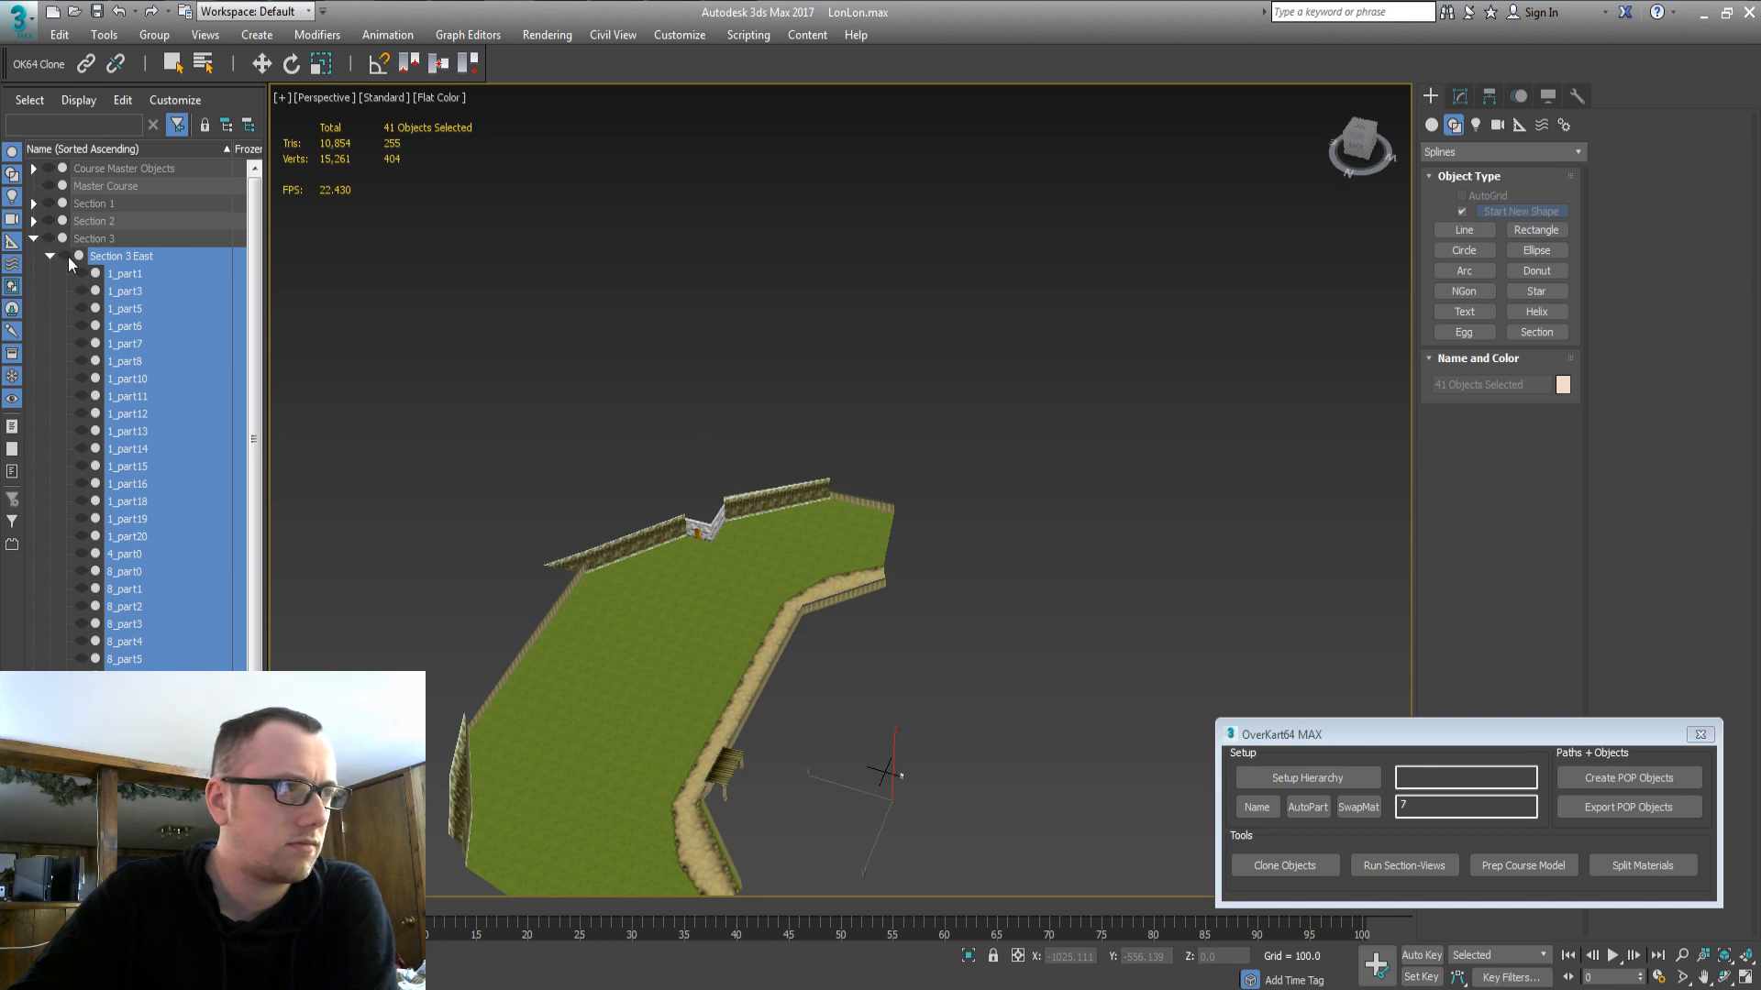
click(67, 257)
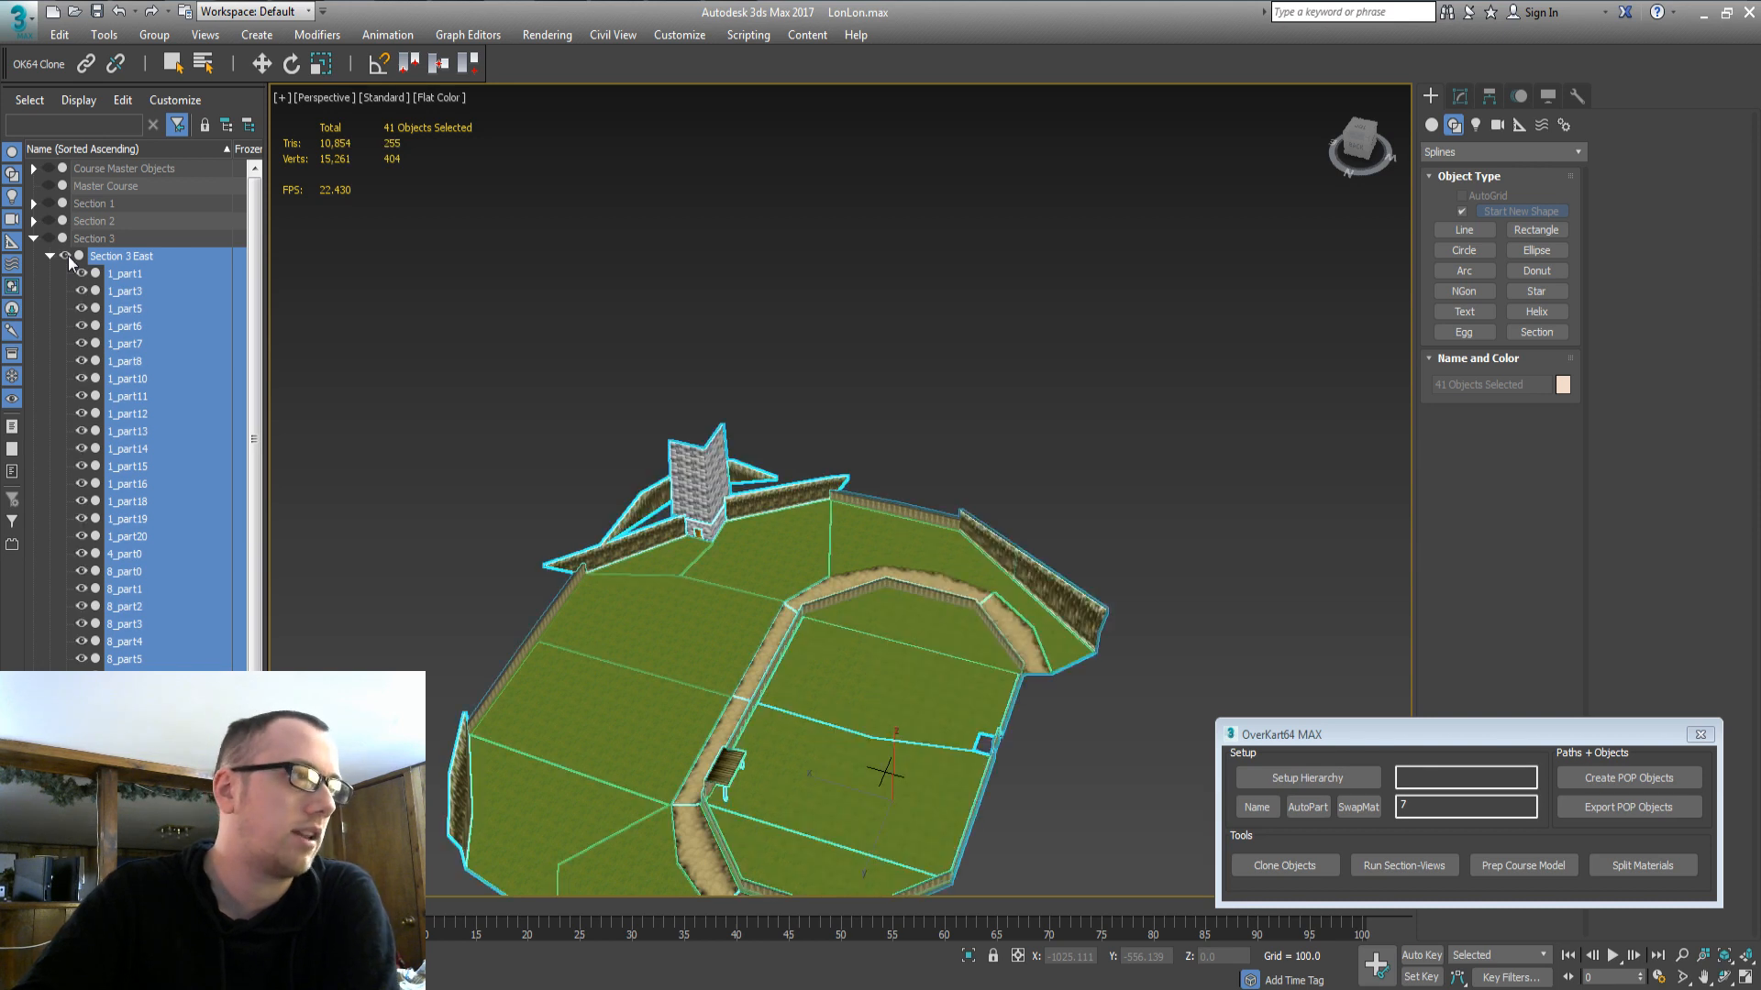
key(ctrl+d)
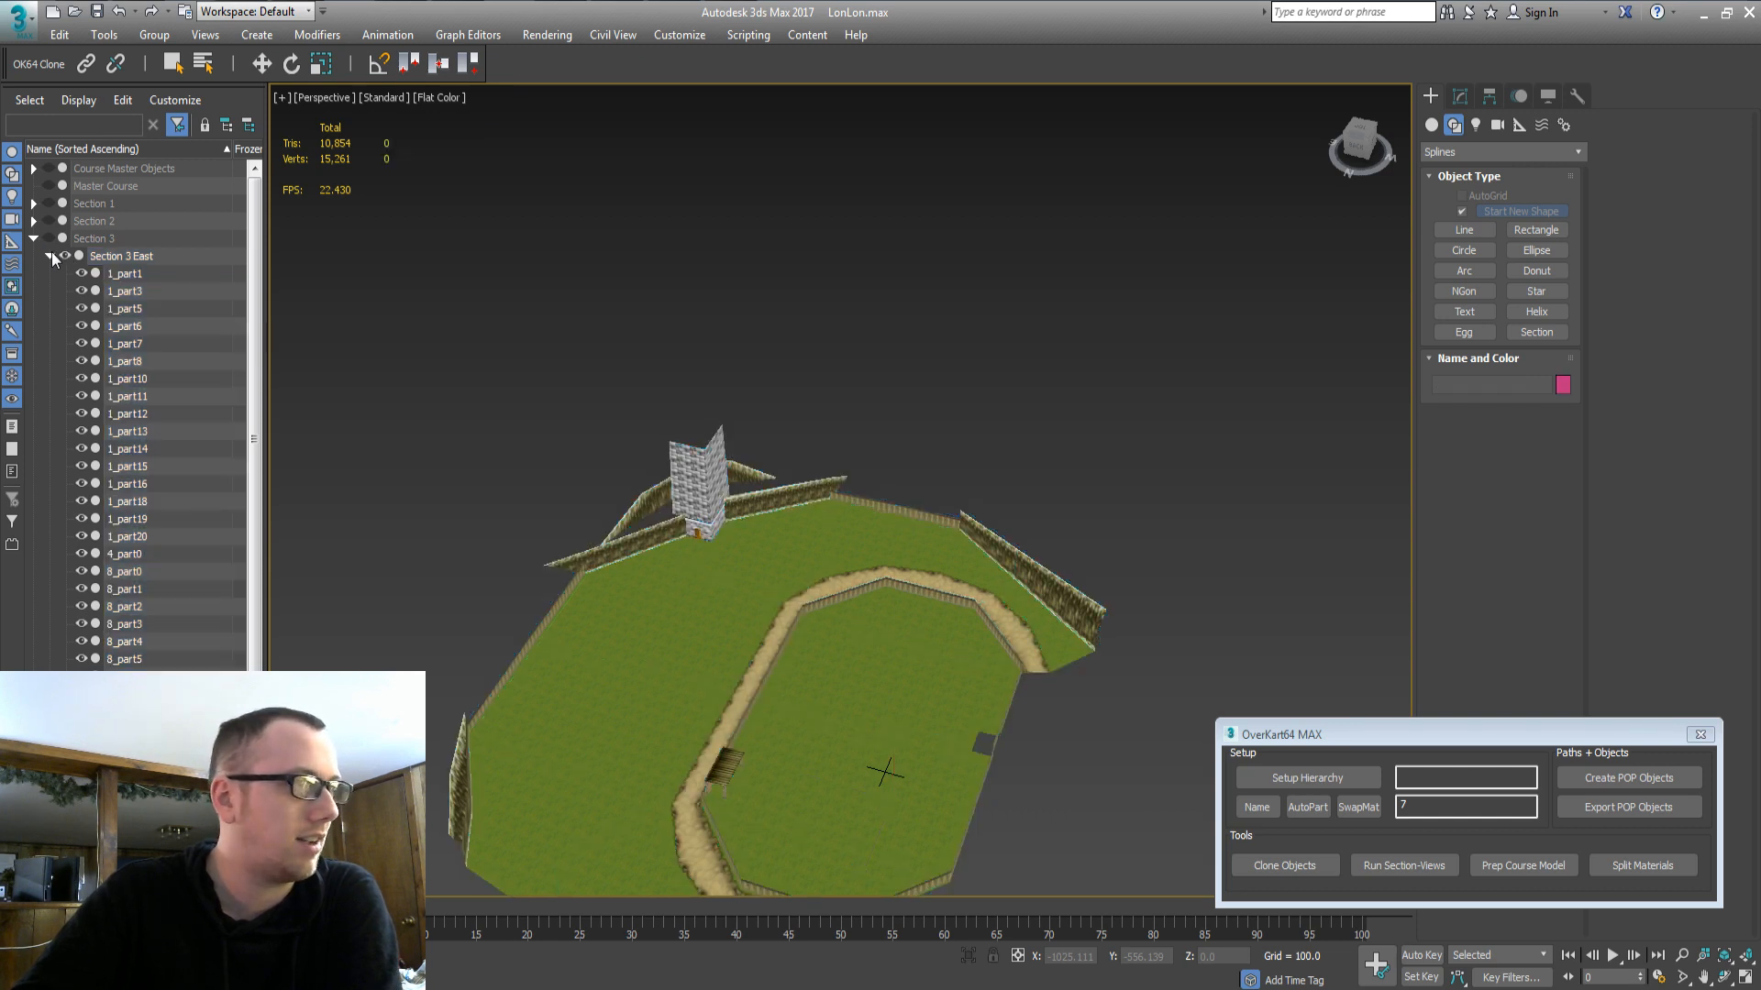
click(48, 255)
click(121, 256)
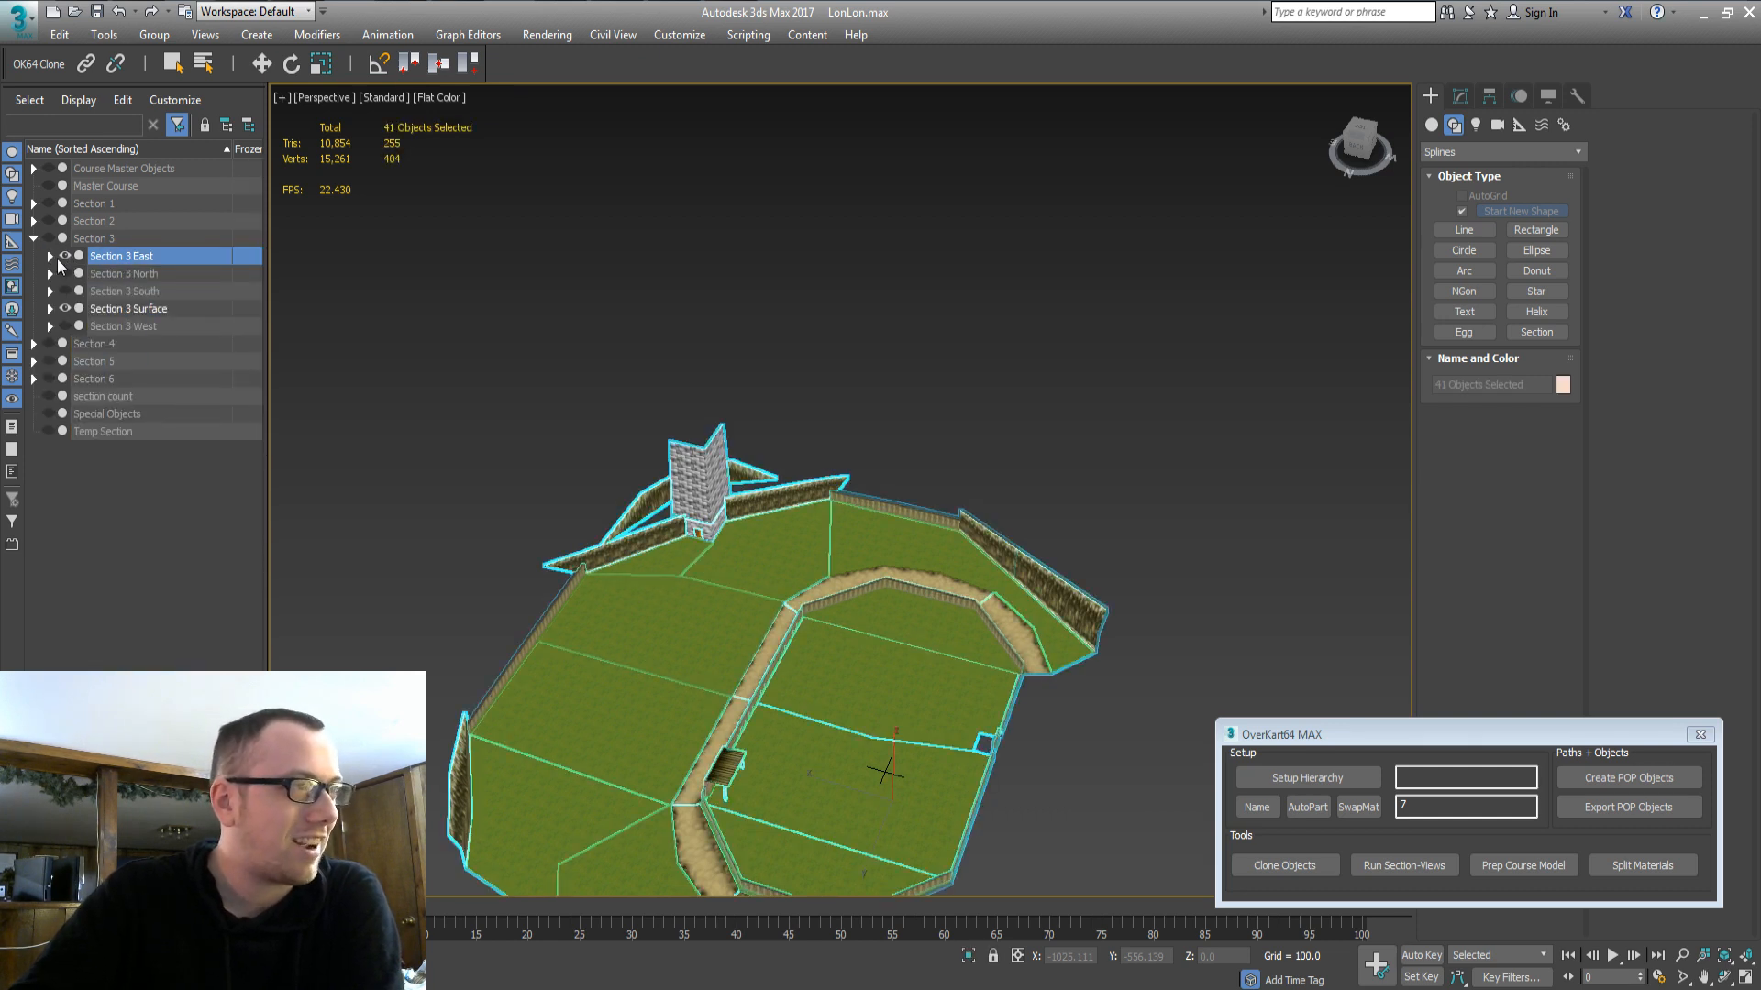
click(119, 312)
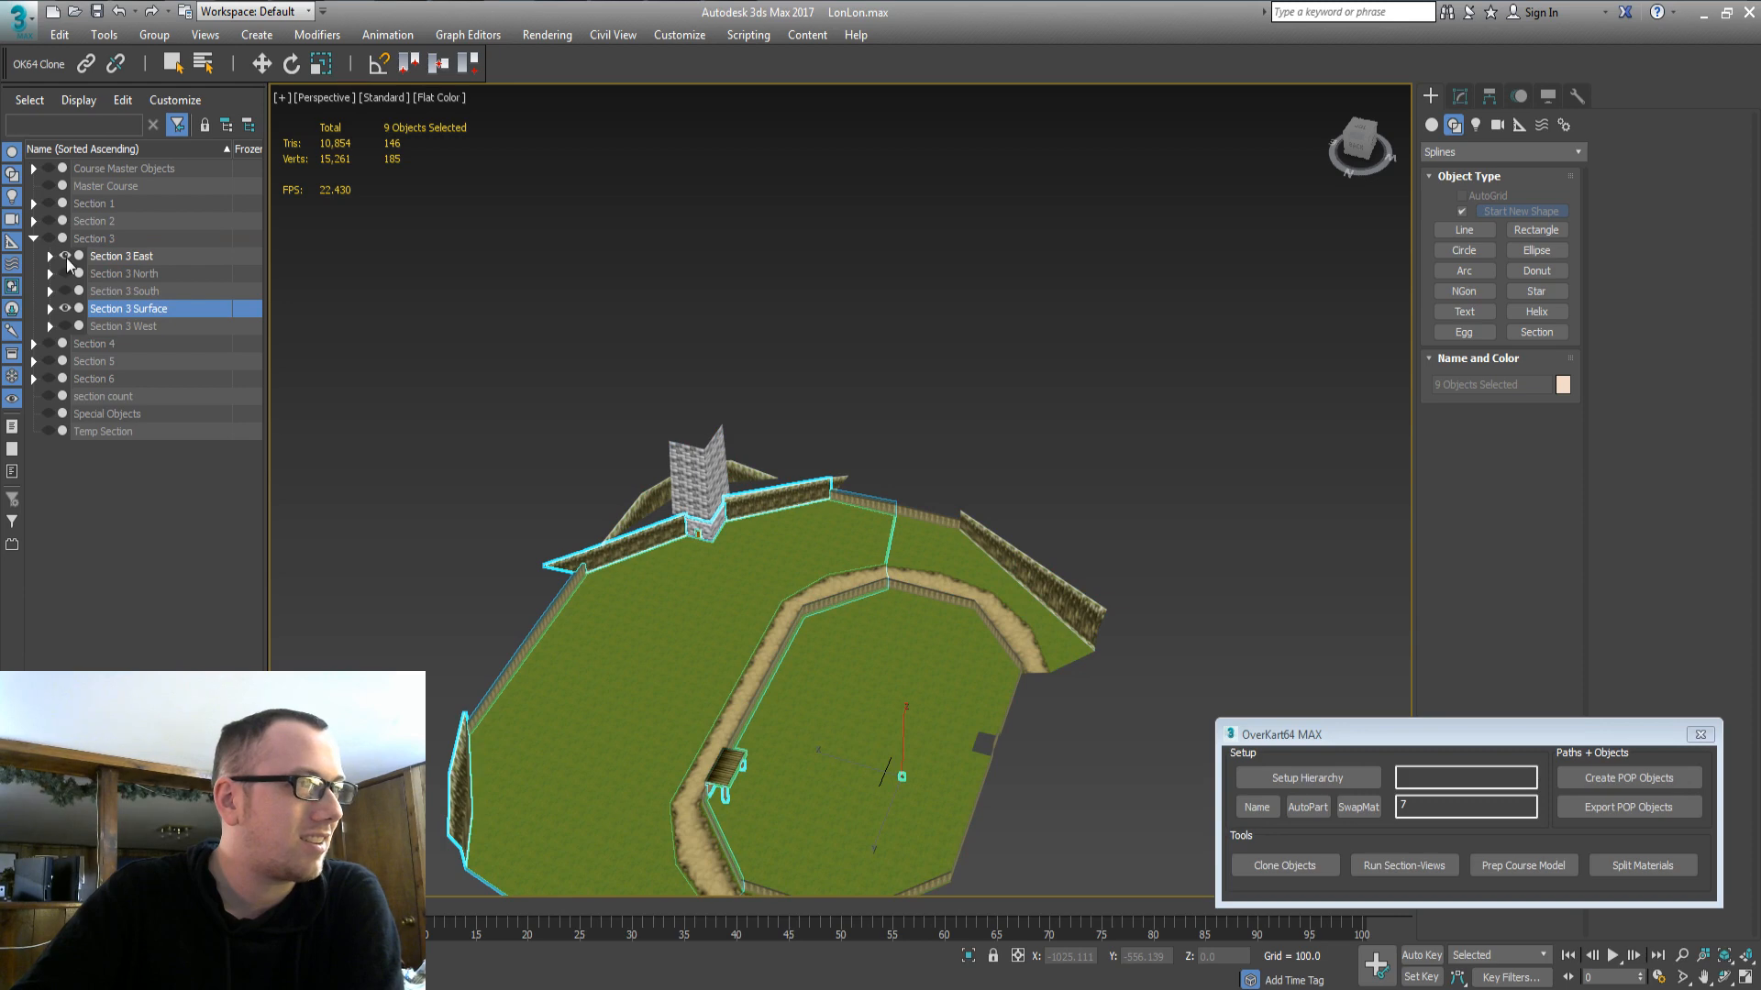
click(66, 256)
Briefly show and hide Section 3 North and Section 3 South to compare them.
click(57, 274)
click(63, 273)
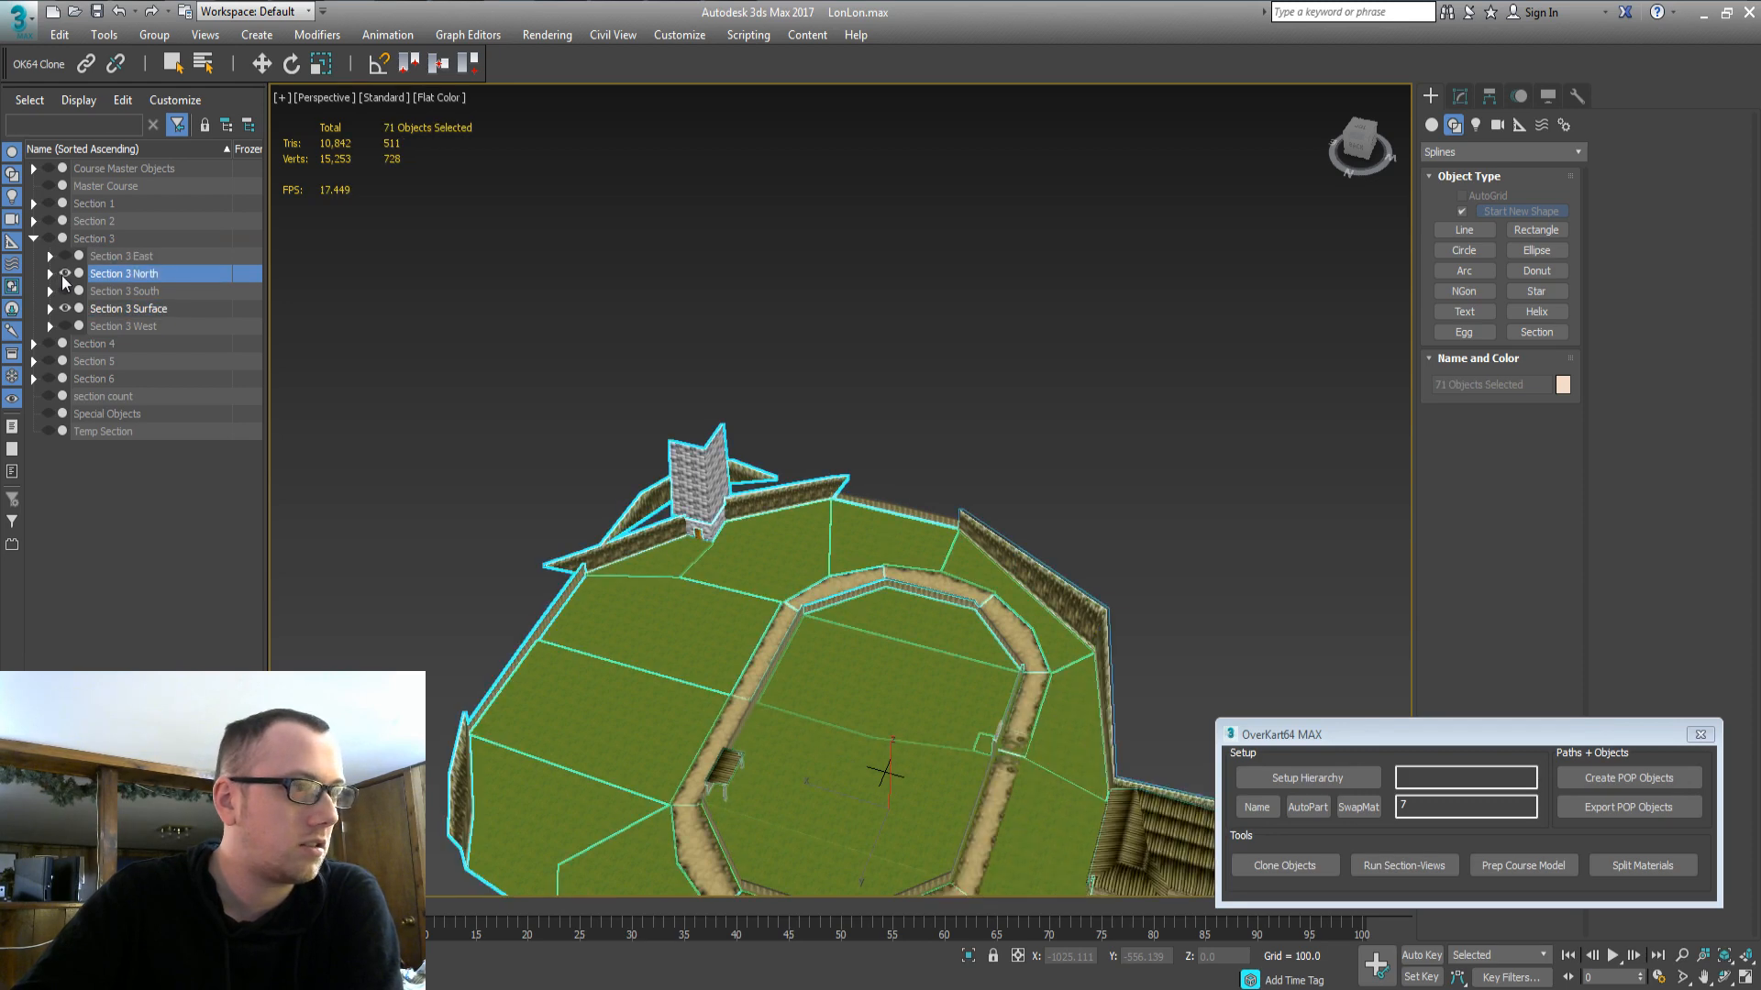
click(64, 273)
click(113, 291)
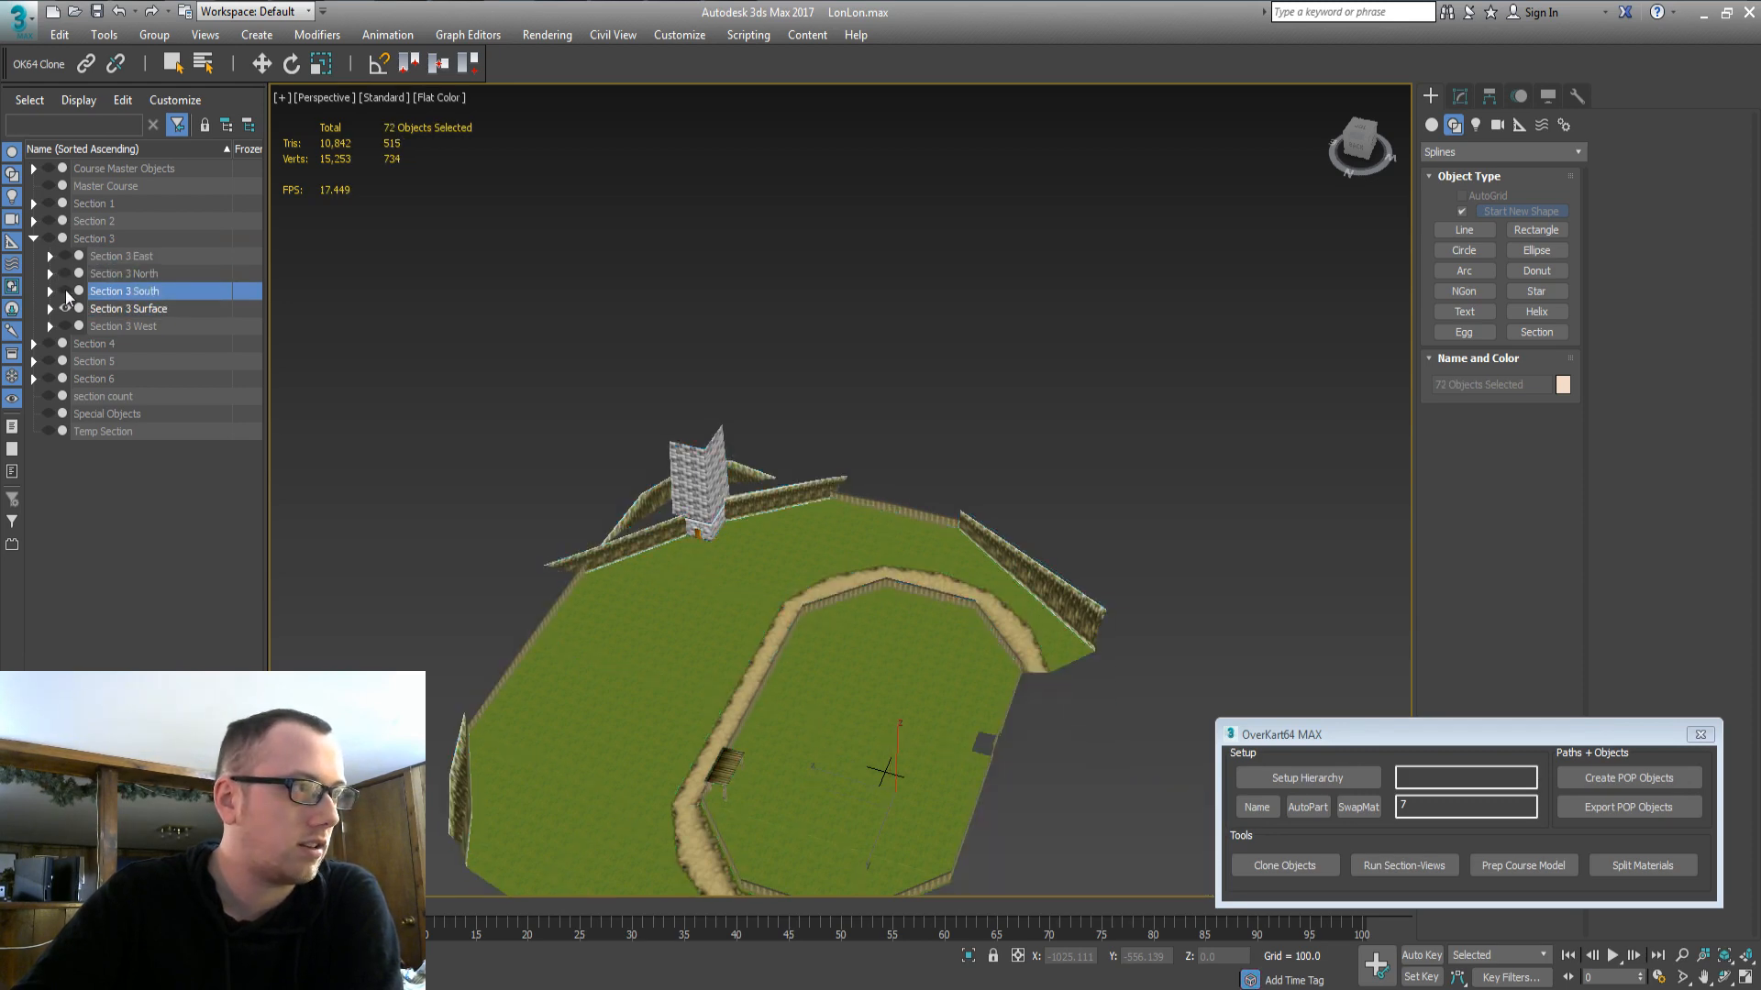
click(64, 290)
click(64, 291)
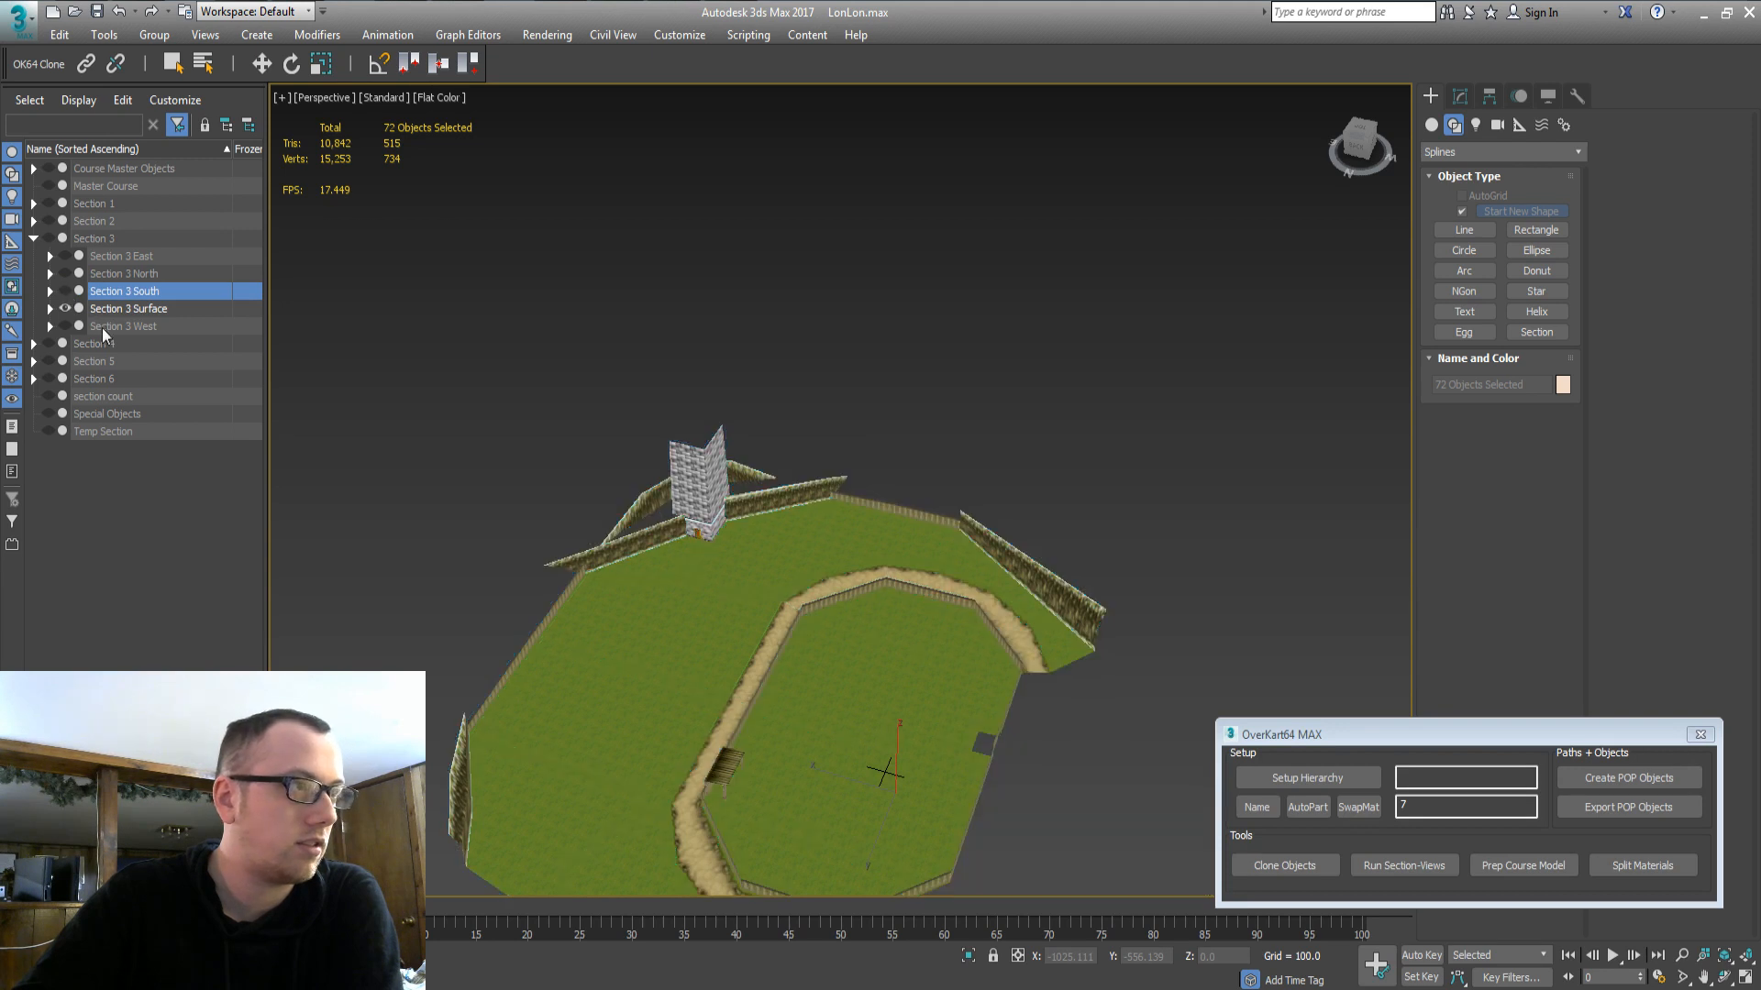
click(102, 327)
click(108, 280)
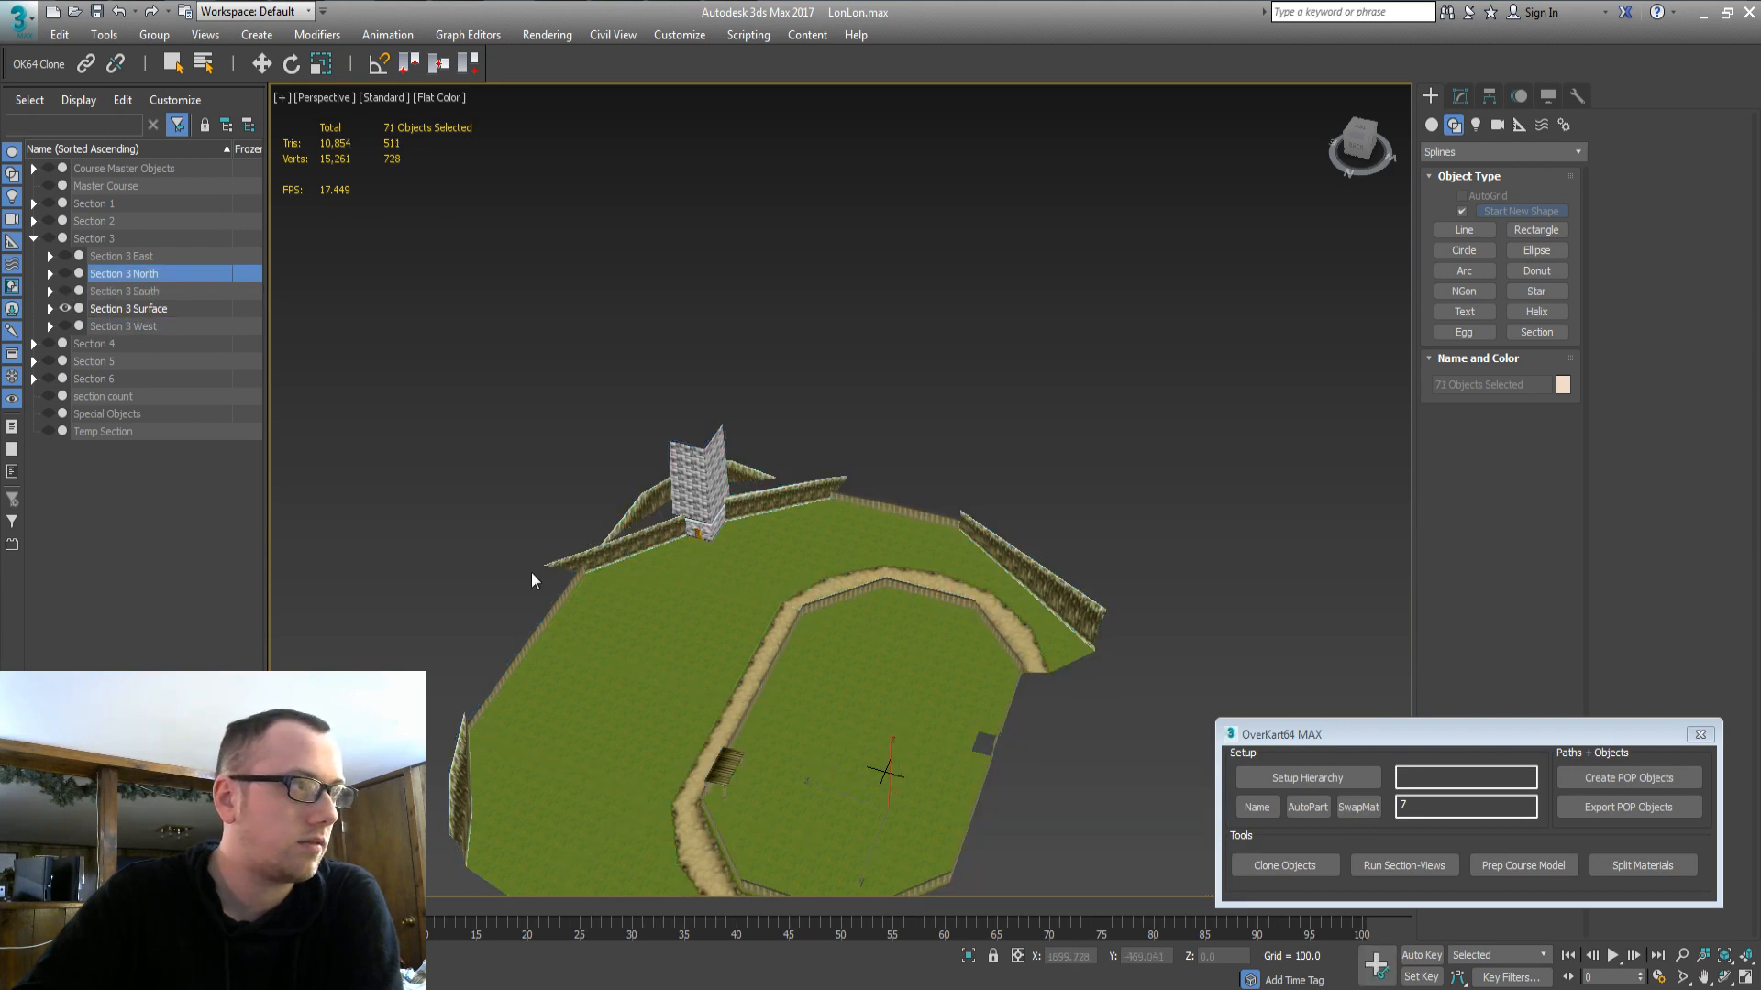
Inspect Section 3 North by repeatedly toggling its visibility, leaving it hidden.
middle_drag(531, 572, 436, 332)
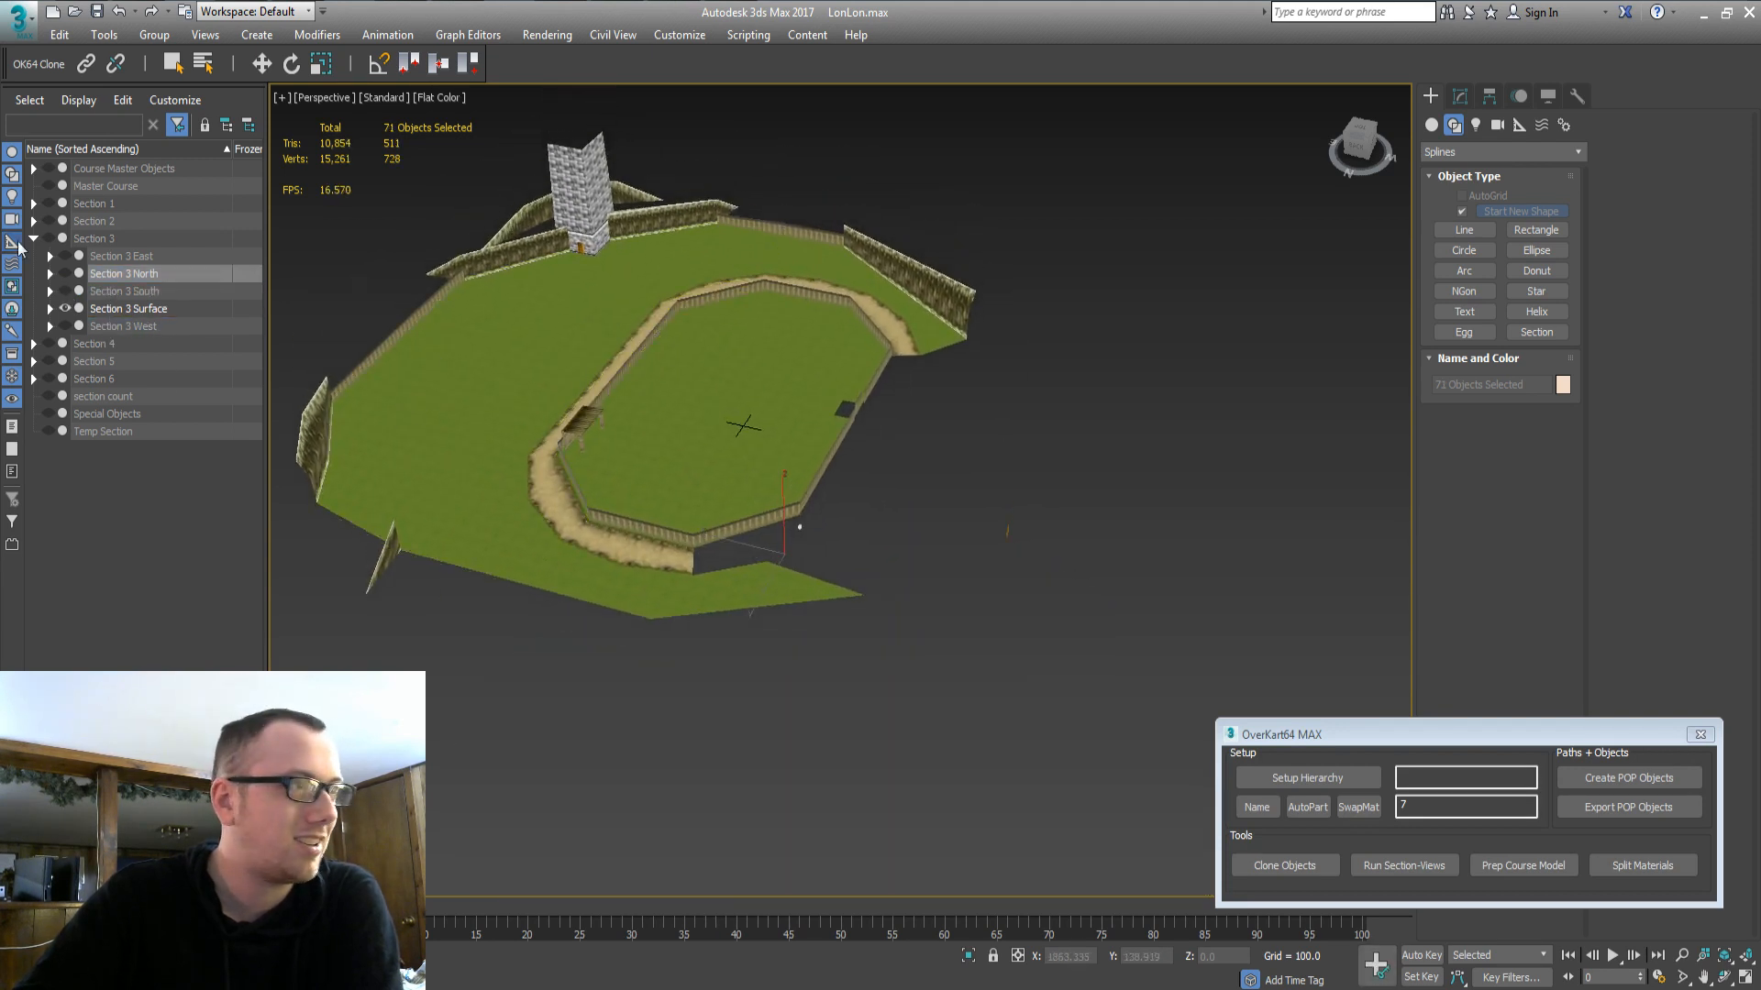
click(65, 273)
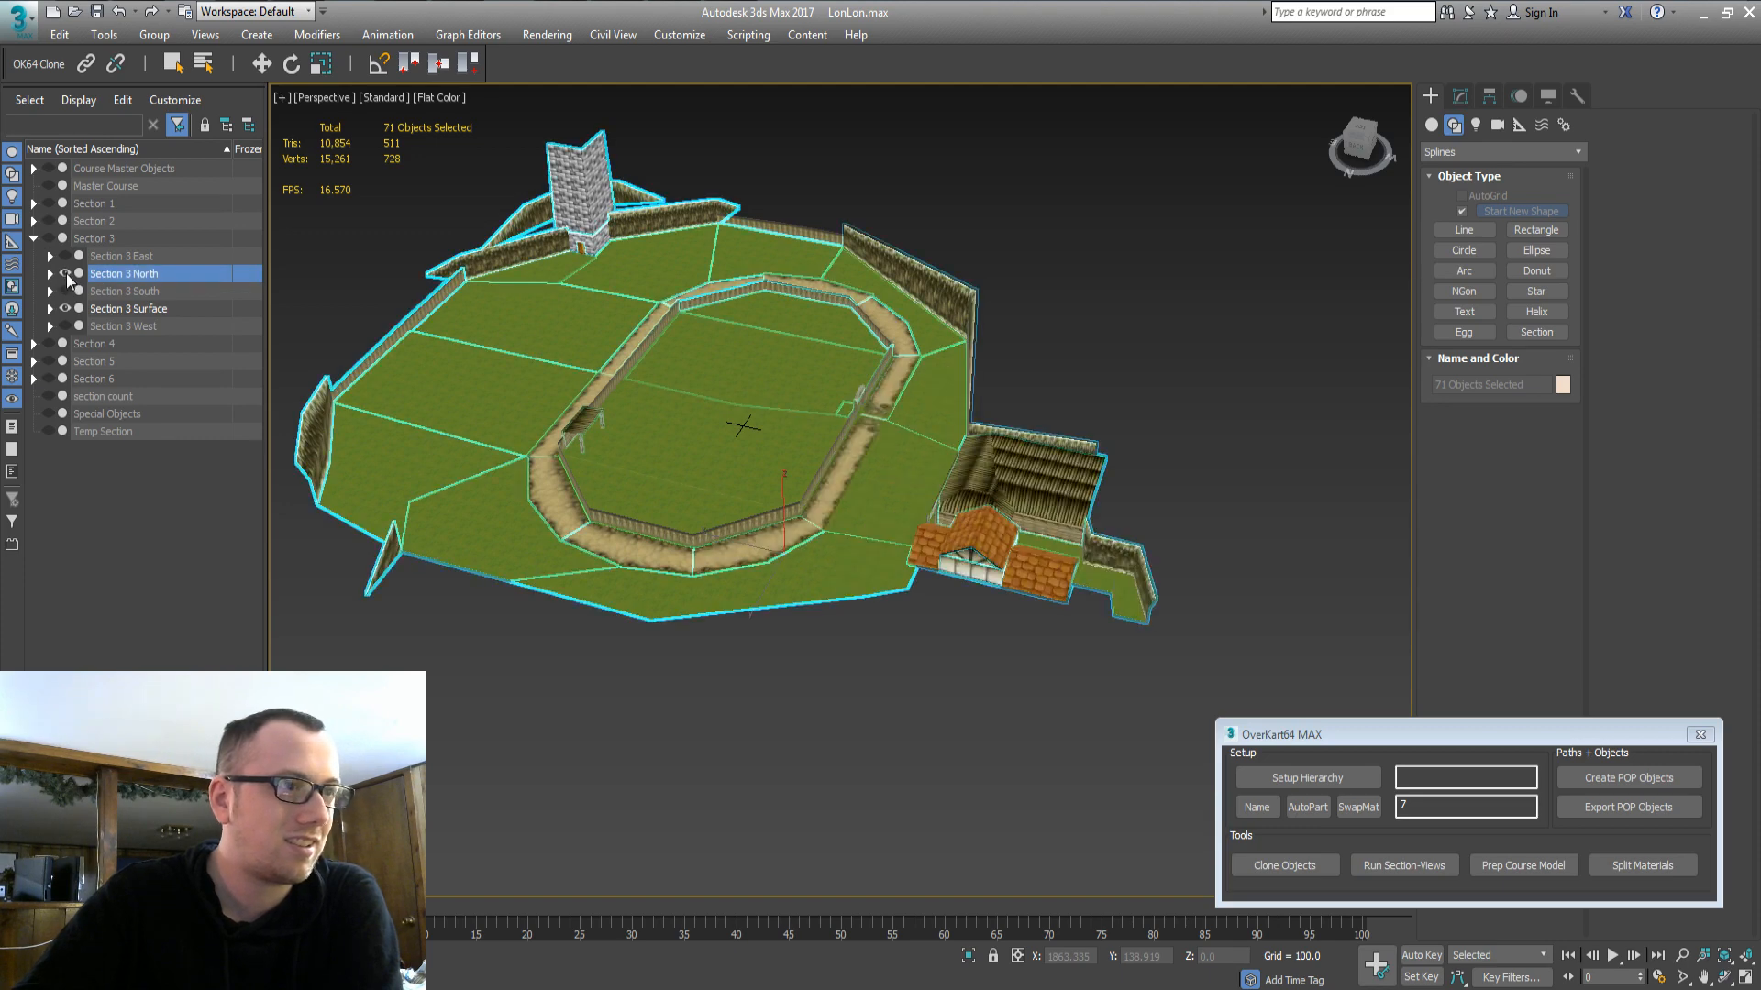
click(66, 273)
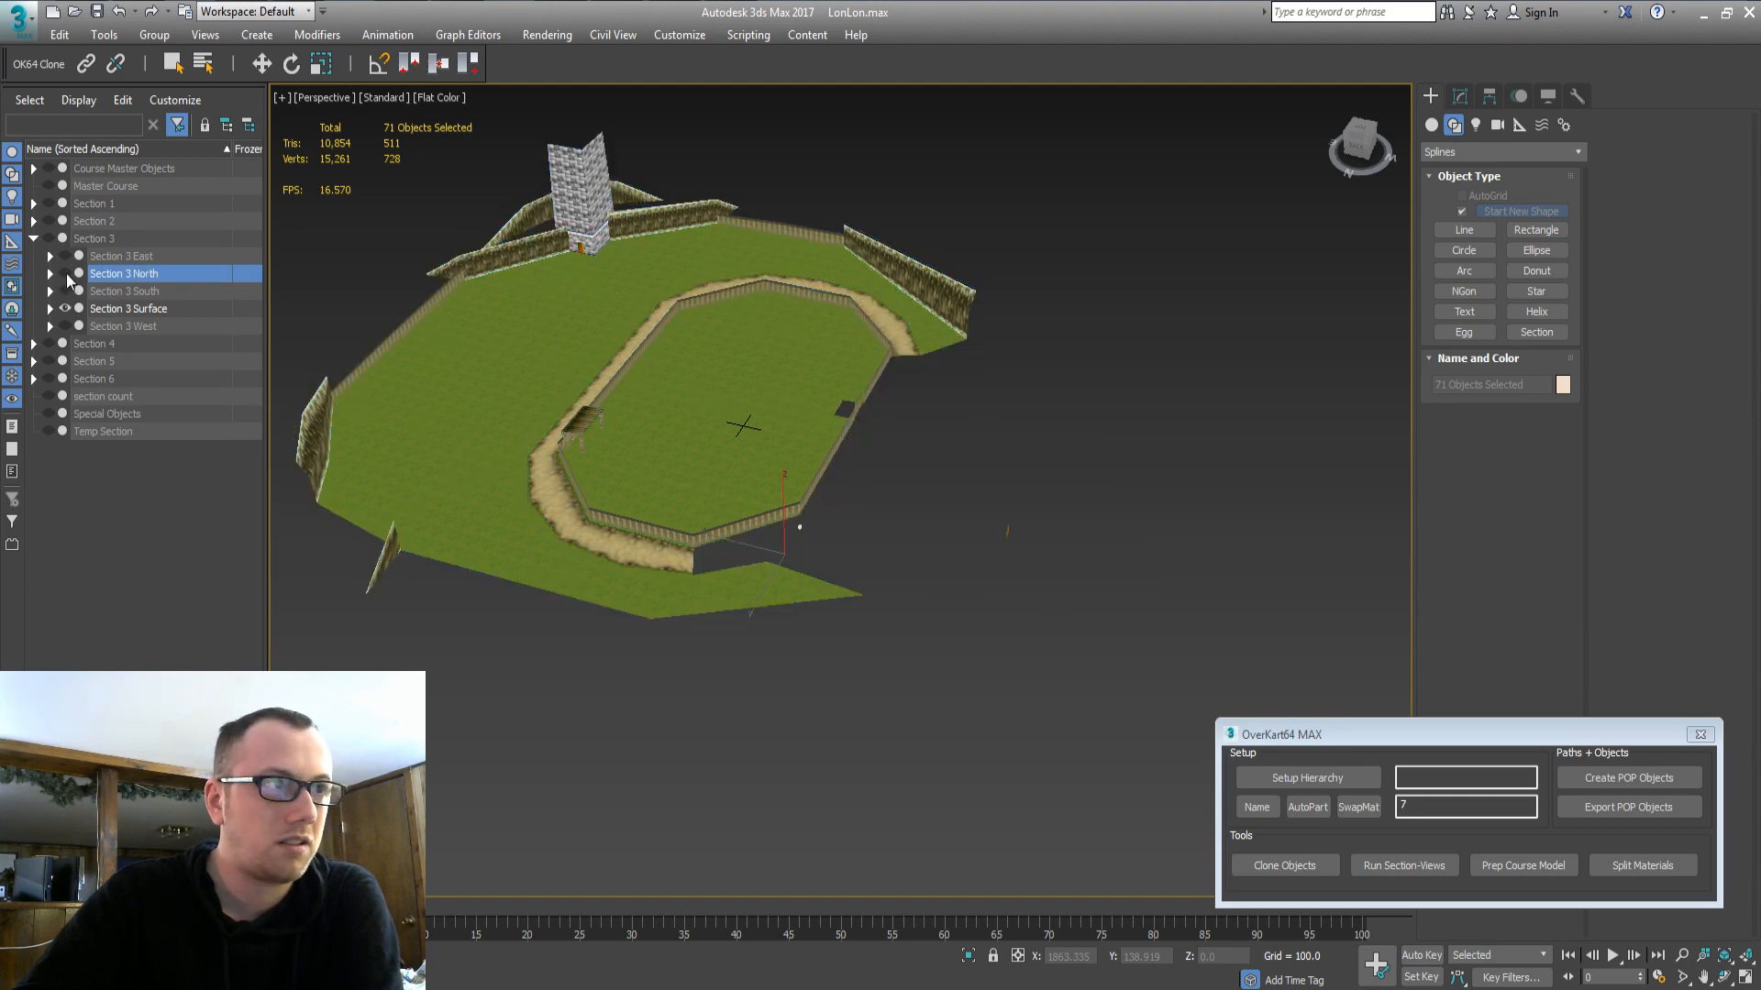
click(67, 273)
click(66, 273)
click(66, 274)
click(66, 273)
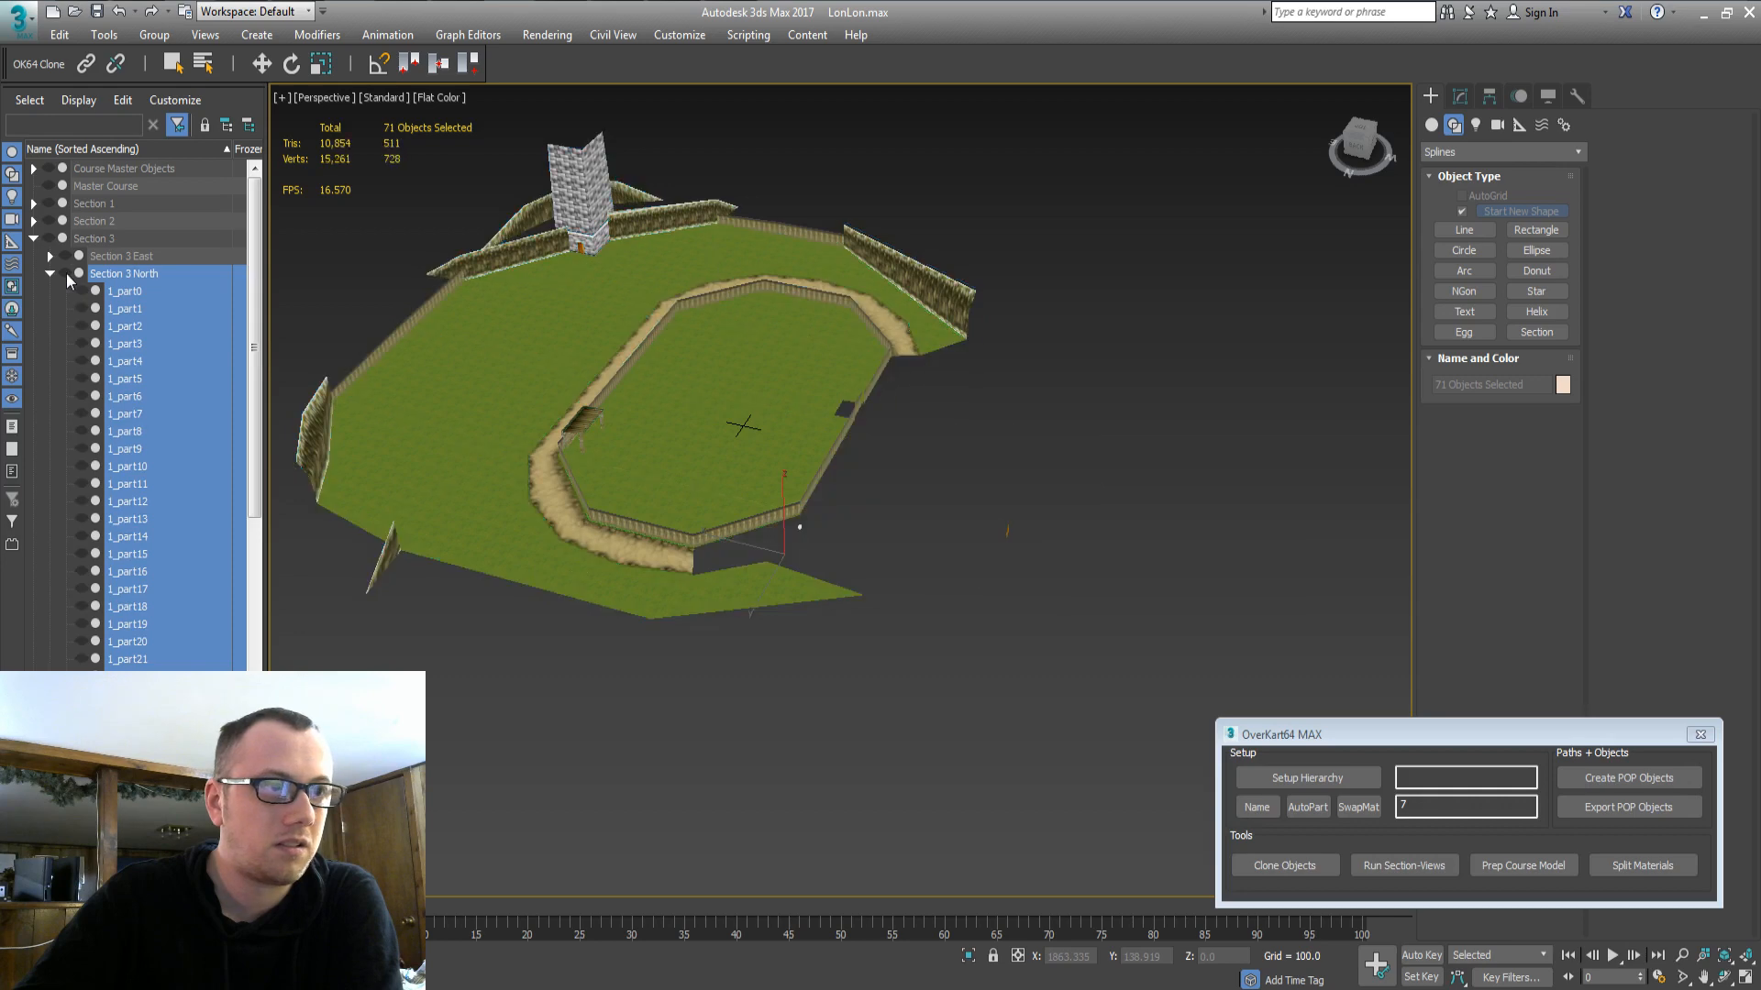
click(66, 273)
click(66, 273)
click(66, 273)
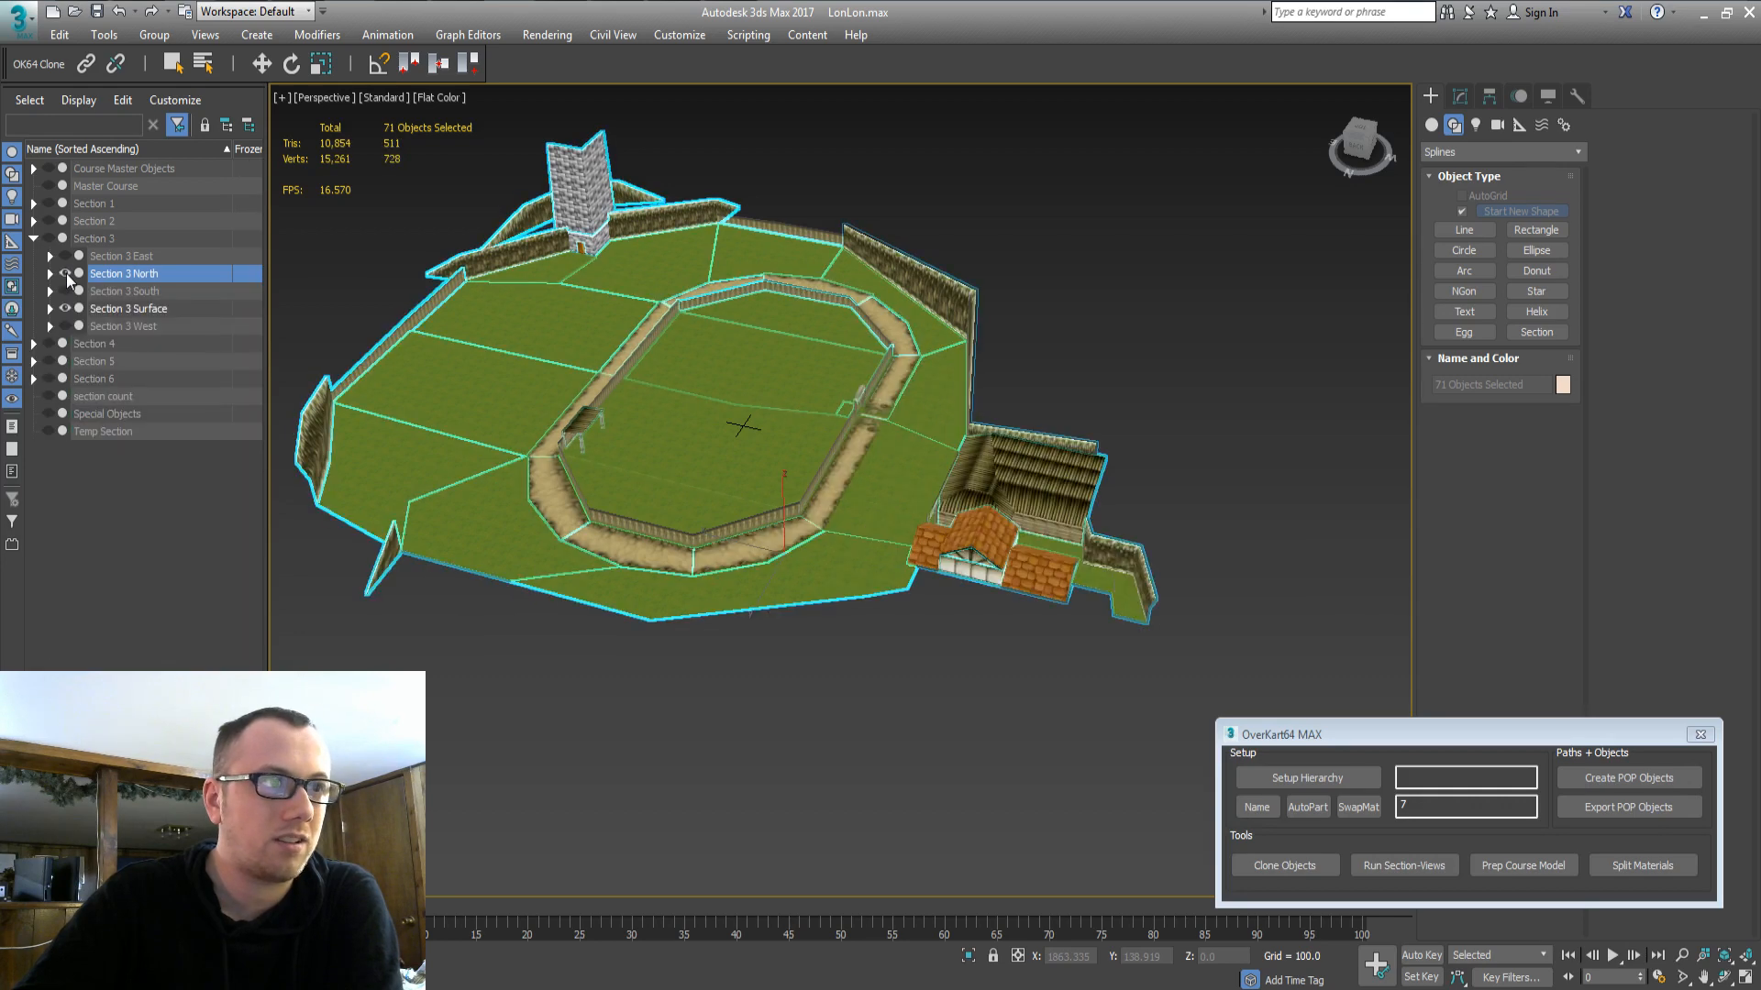
click(67, 273)
Browse the Section 3 South parts and the Section 4 groups in the Scene Explorer.
click(121, 324)
click(75, 291)
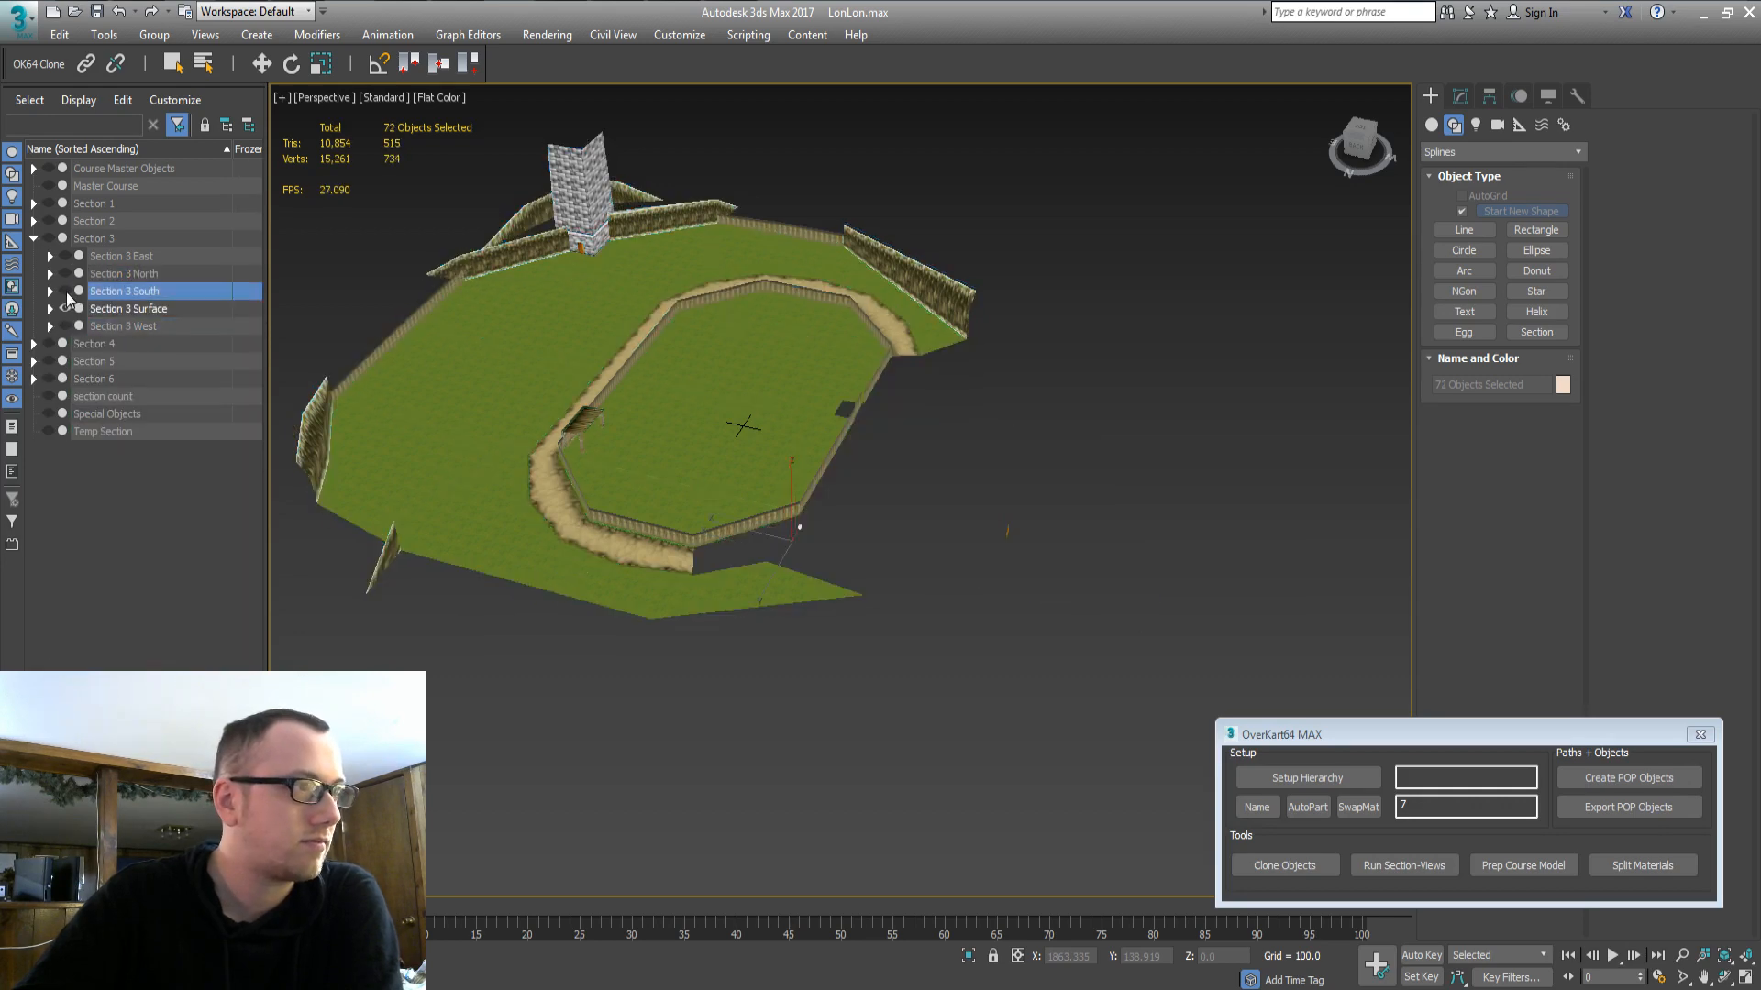
click(53, 292)
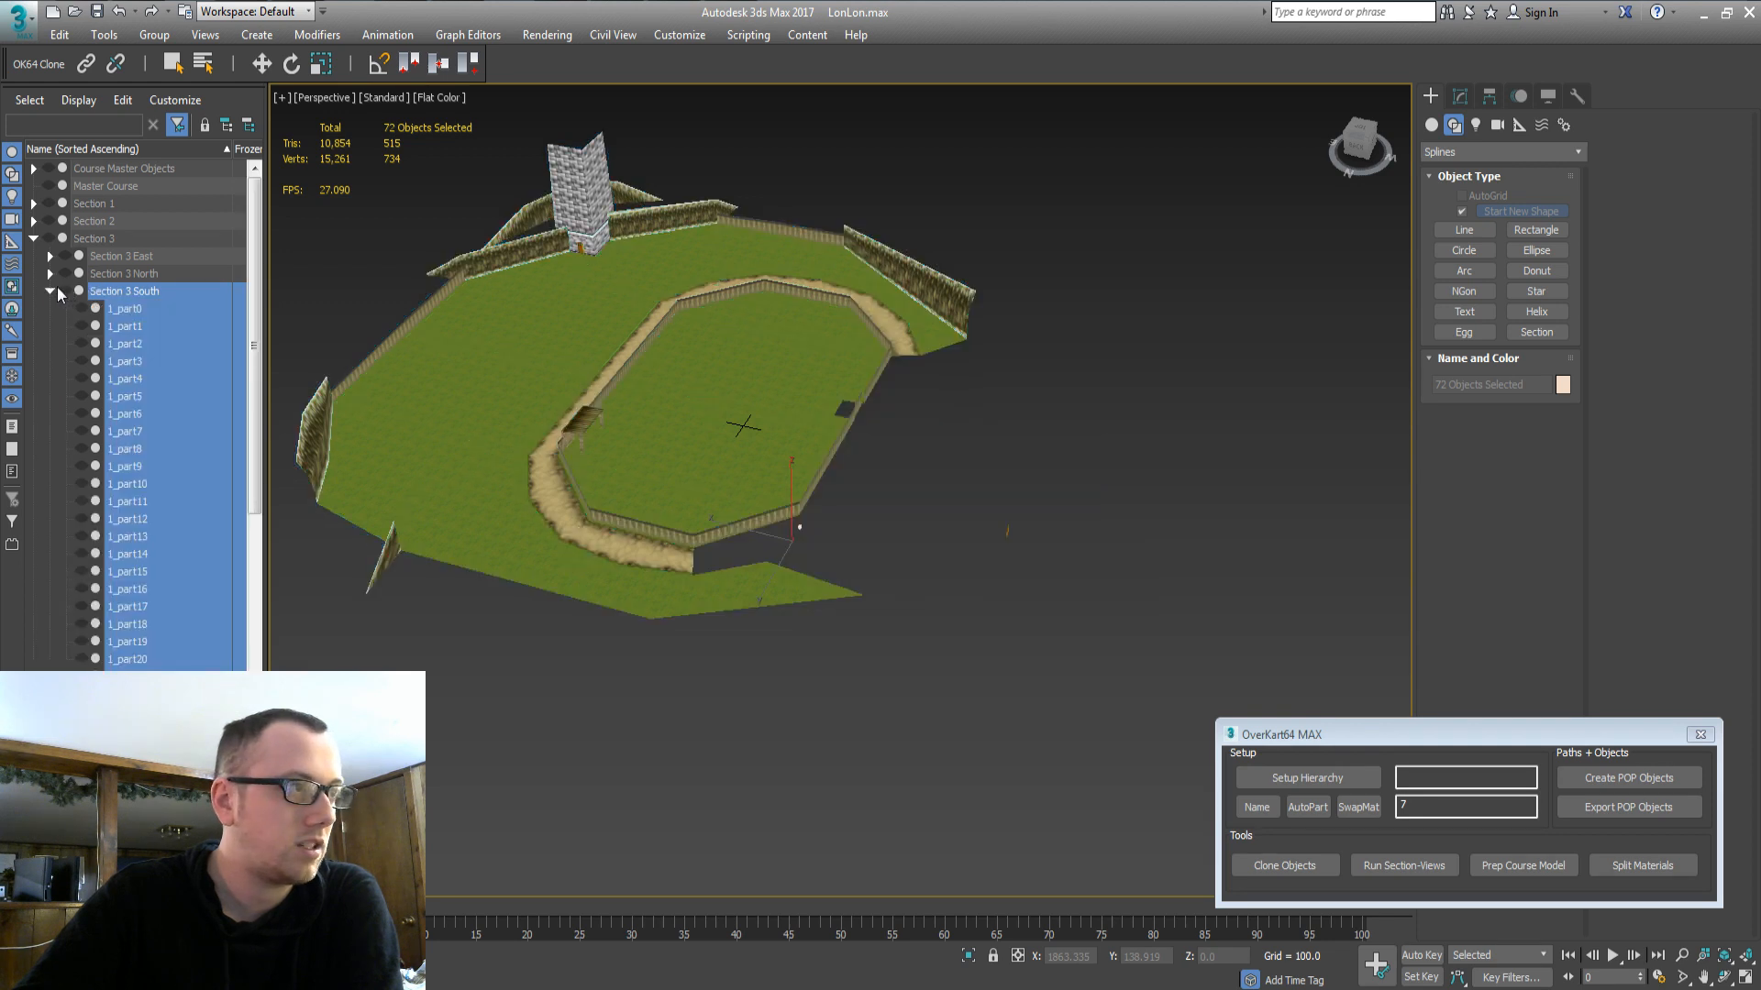
click(49, 291)
click(114, 273)
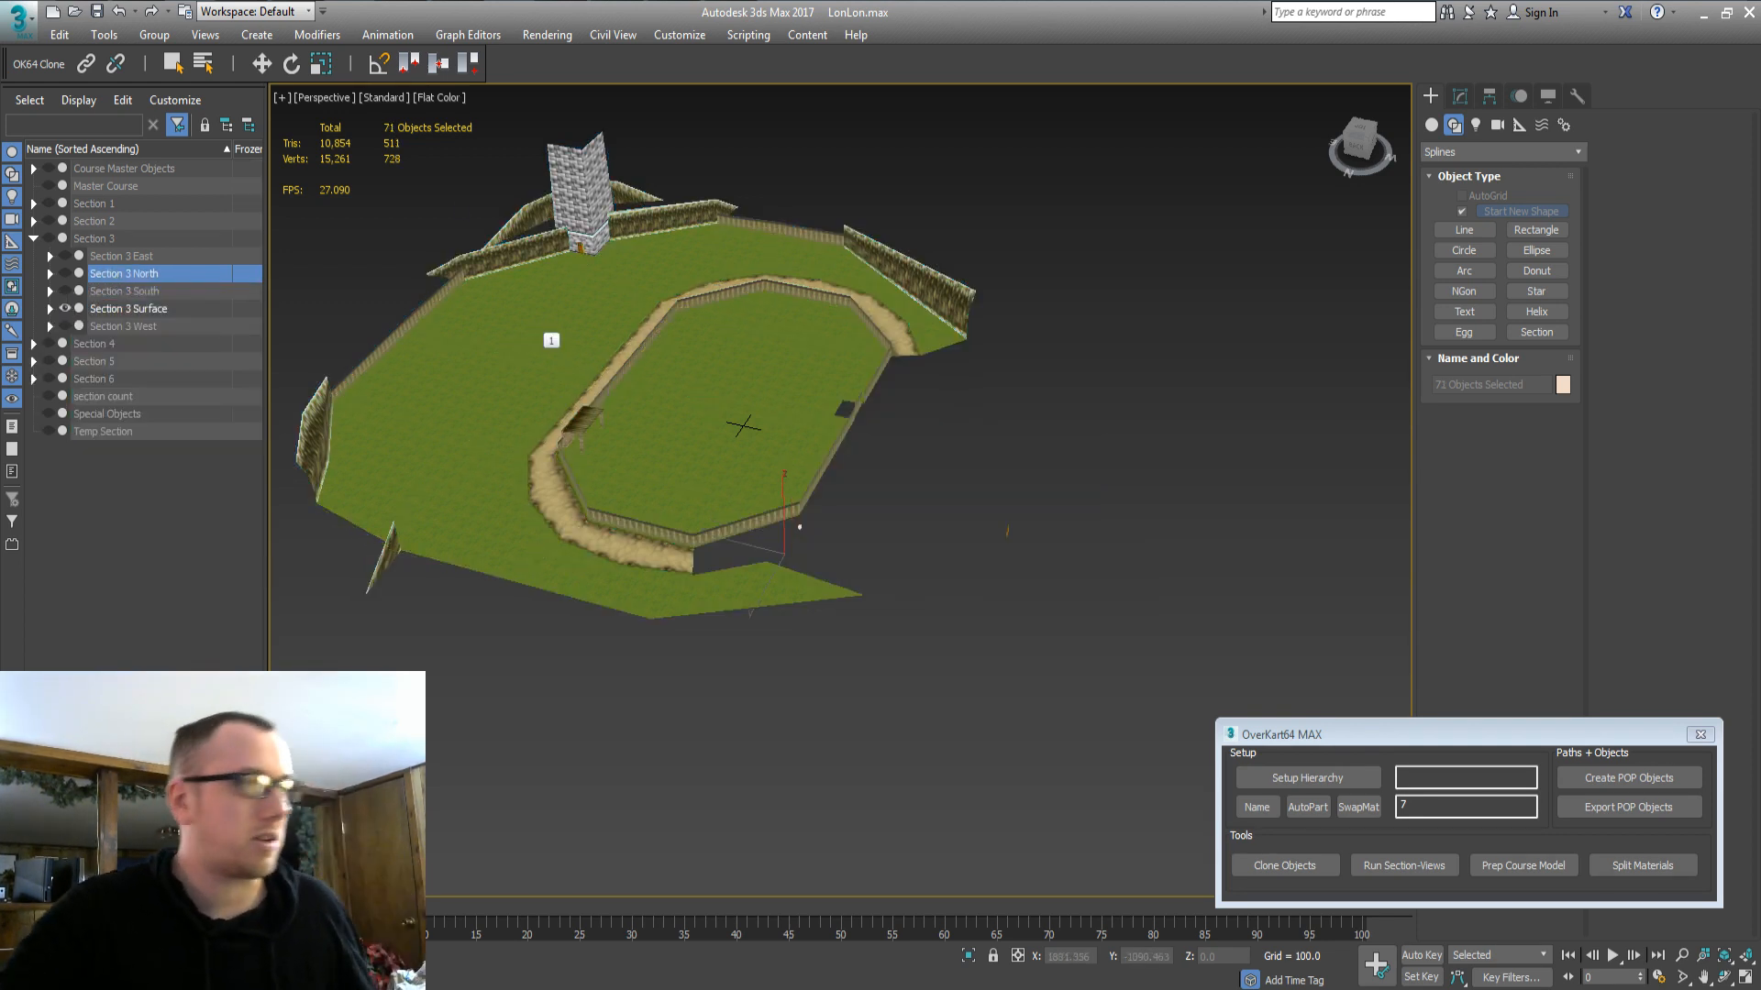
click(106, 309)
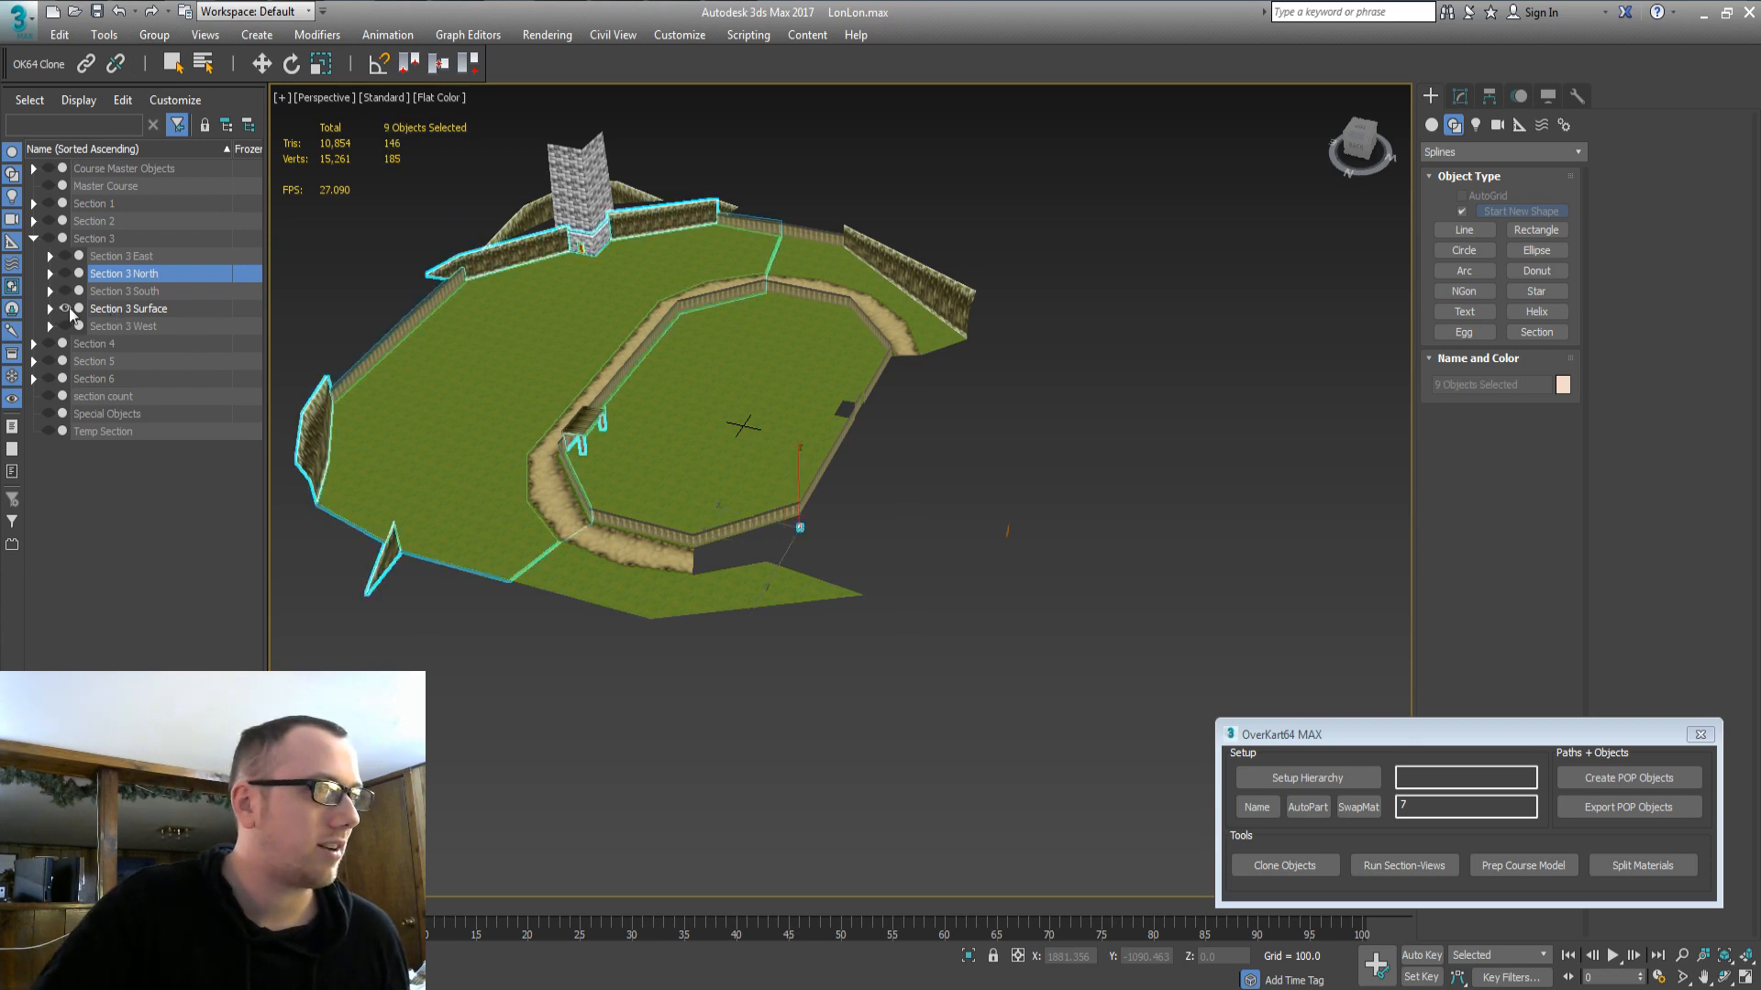
click(34, 239)
click(34, 256)
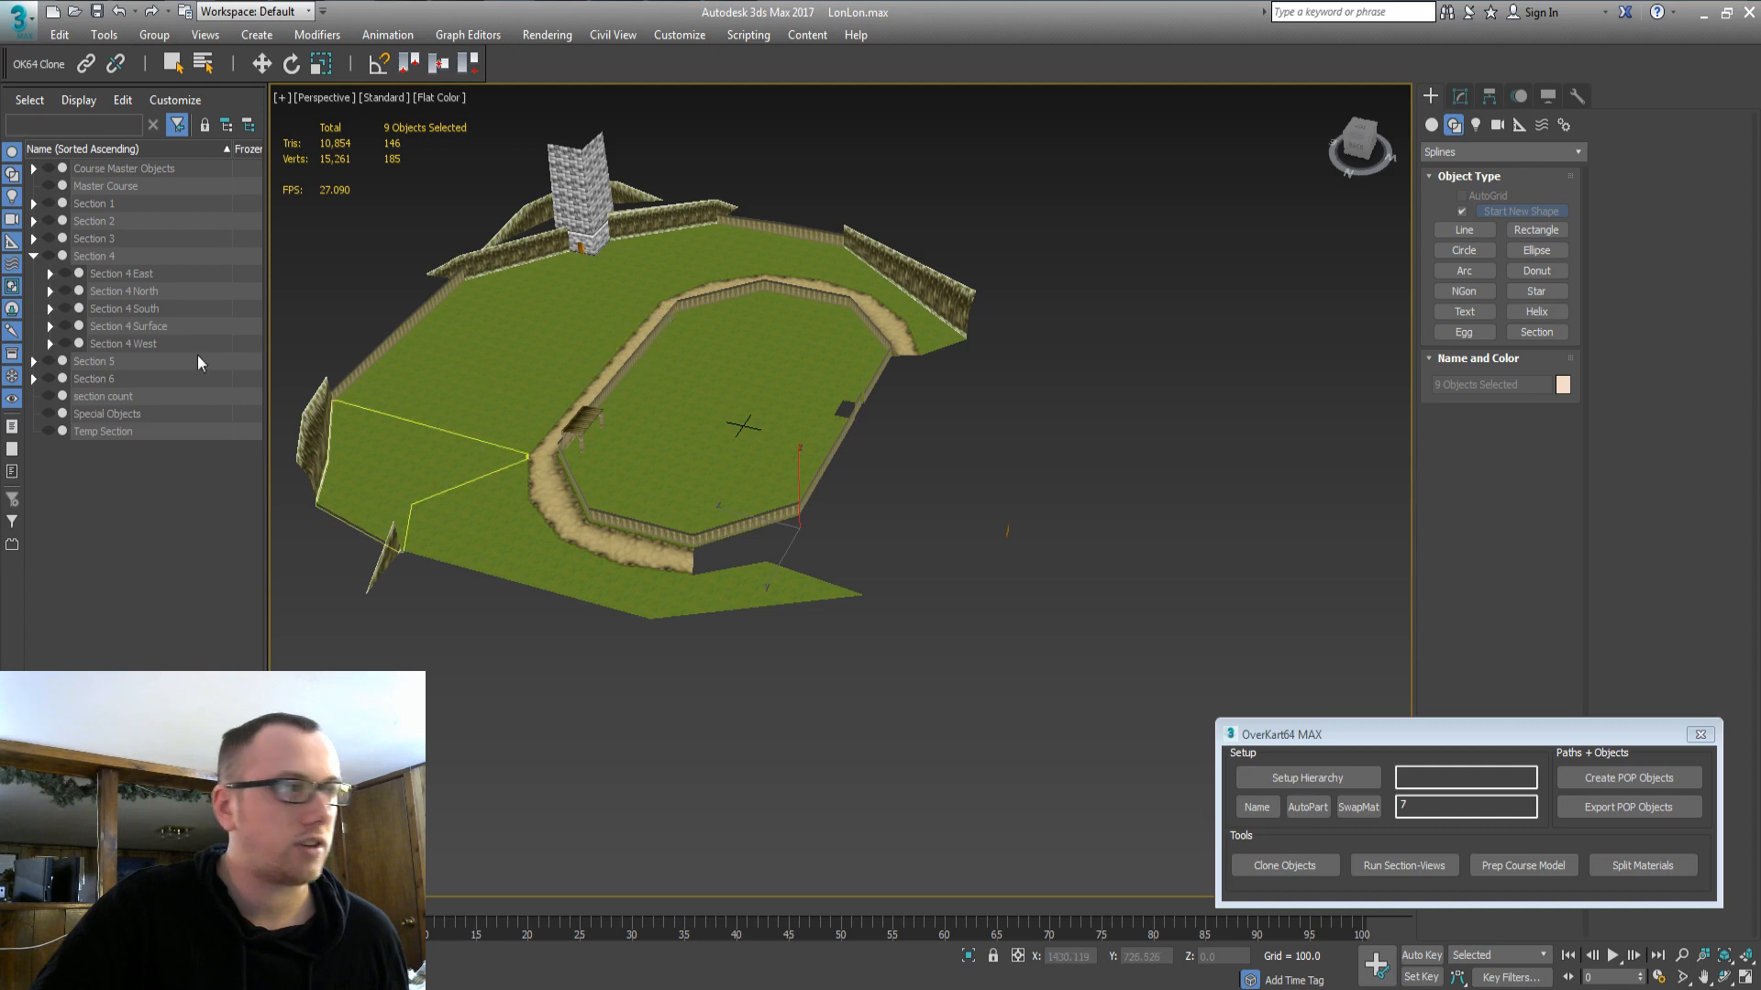
click(34, 255)
click(33, 238)
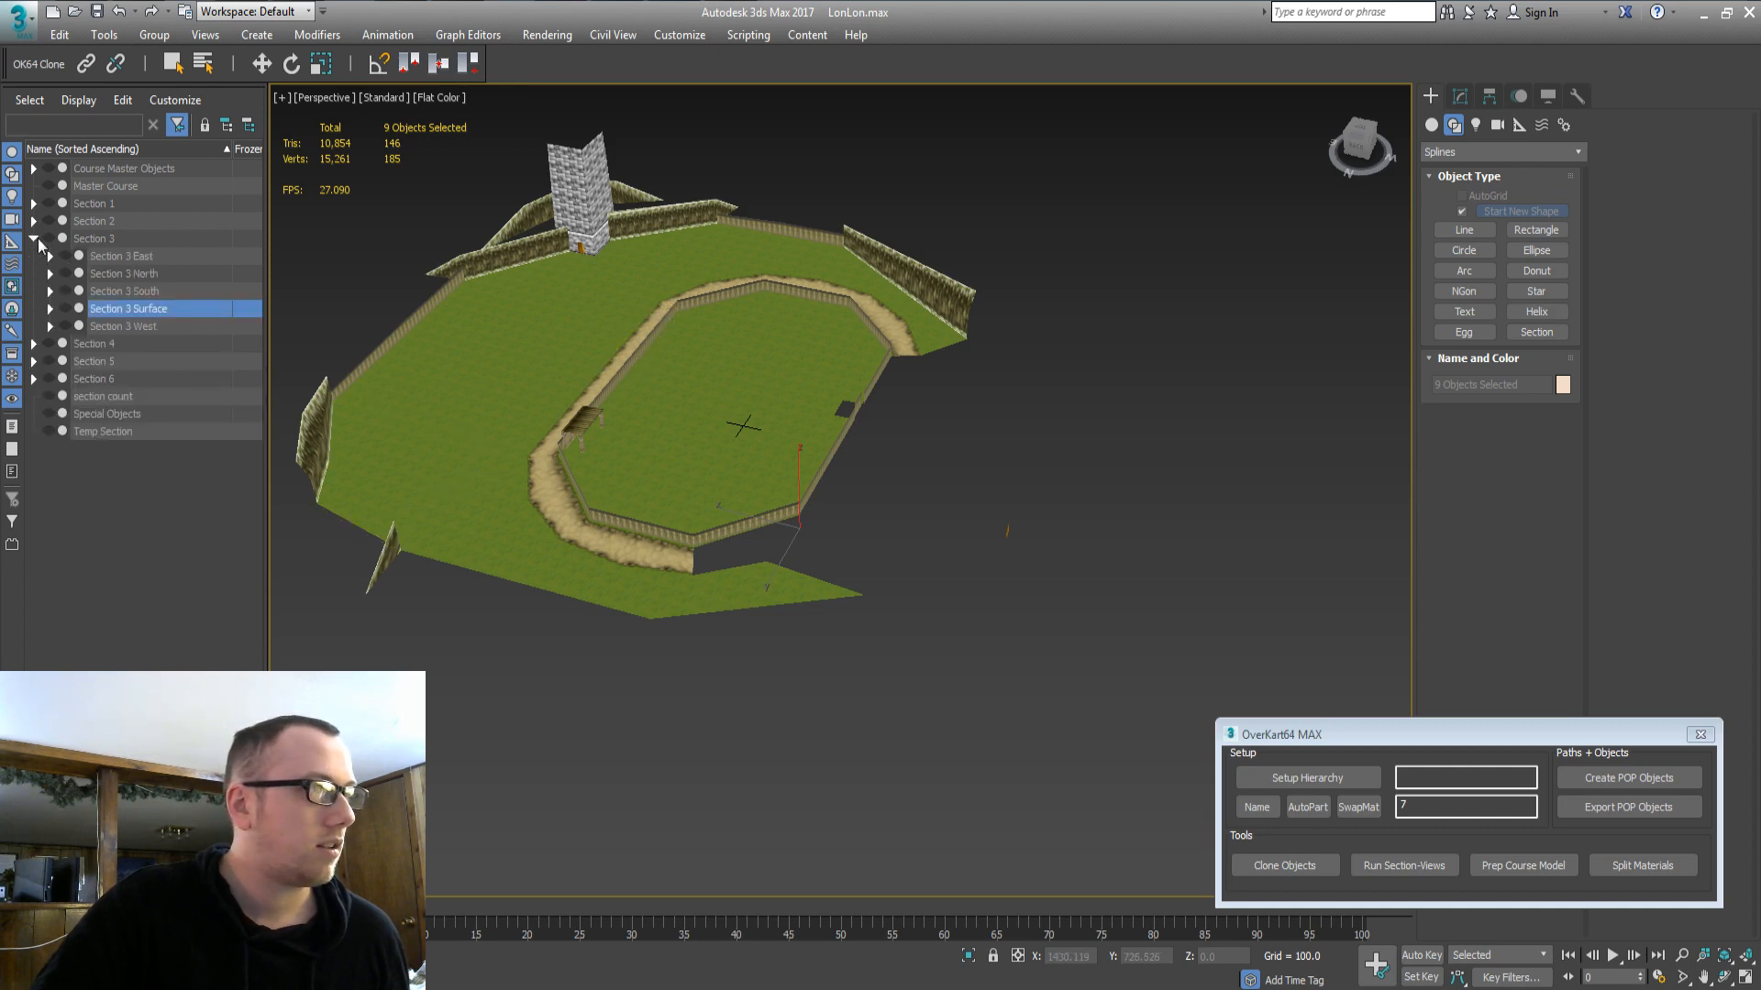
Delete the ground pieces beside the barn from Section 3 North.
double_click(130, 277)
click(65, 274)
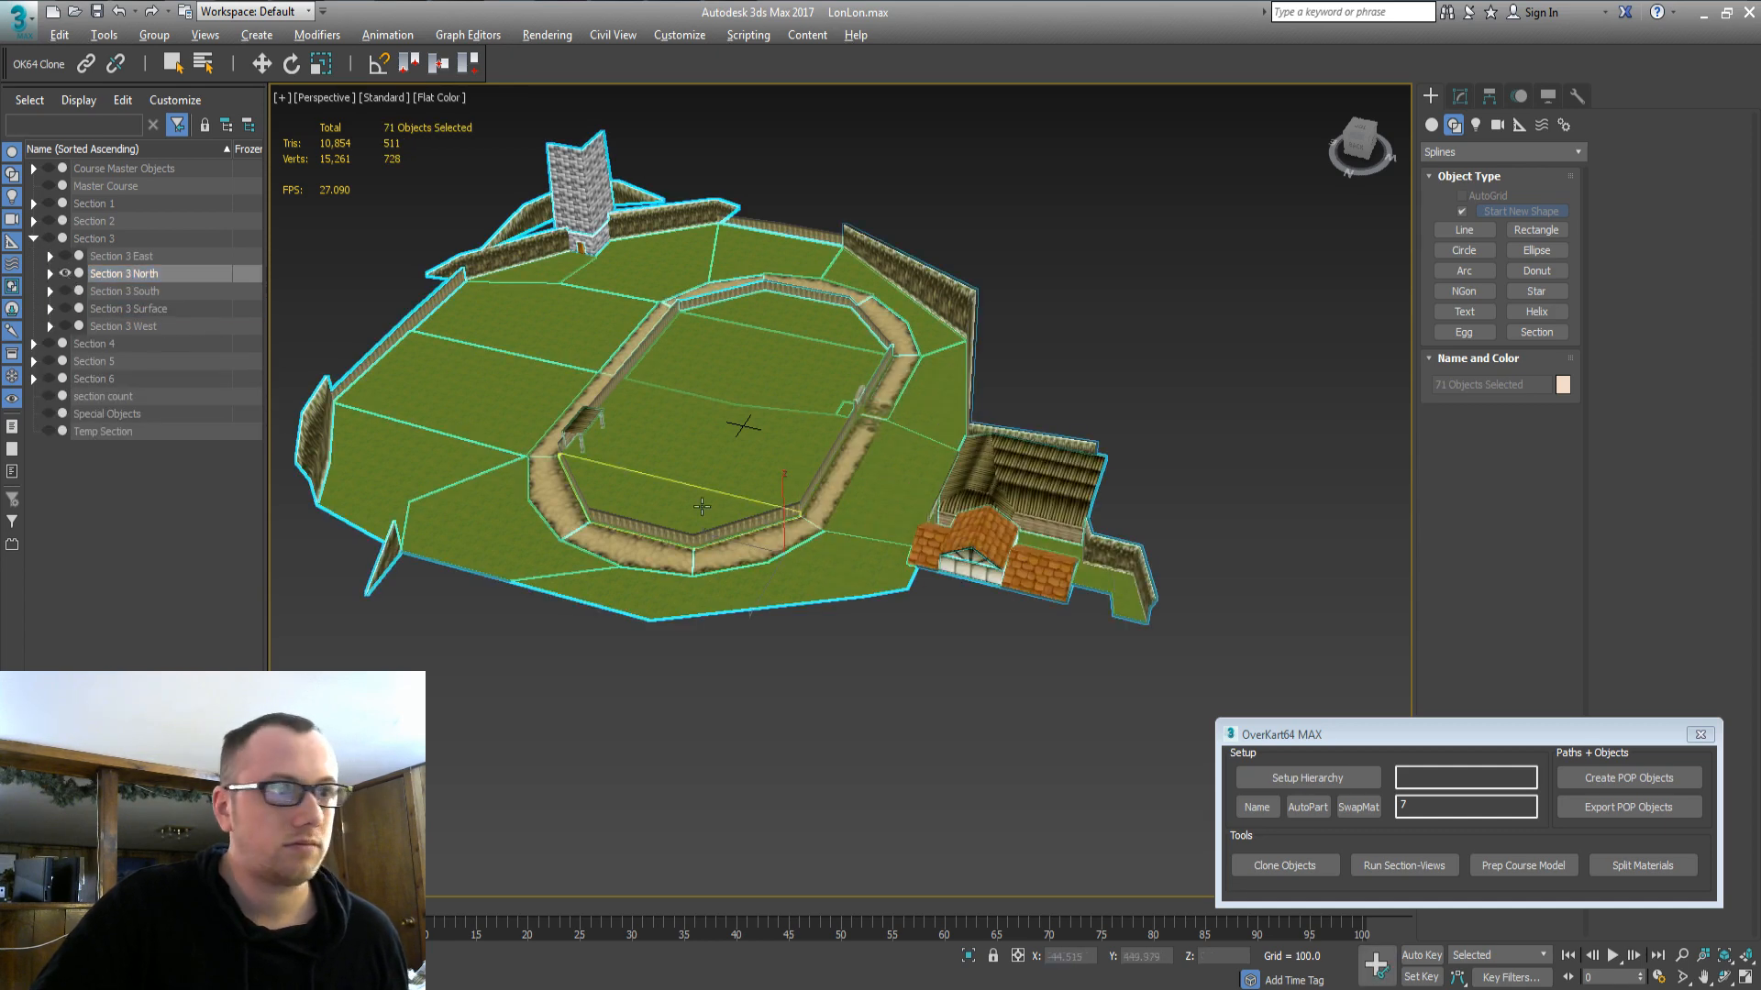
alt+middle_drag(656, 517, 883, 521)
click(899, 510)
ctrl+click(863, 447)
ctrl+click(872, 391)
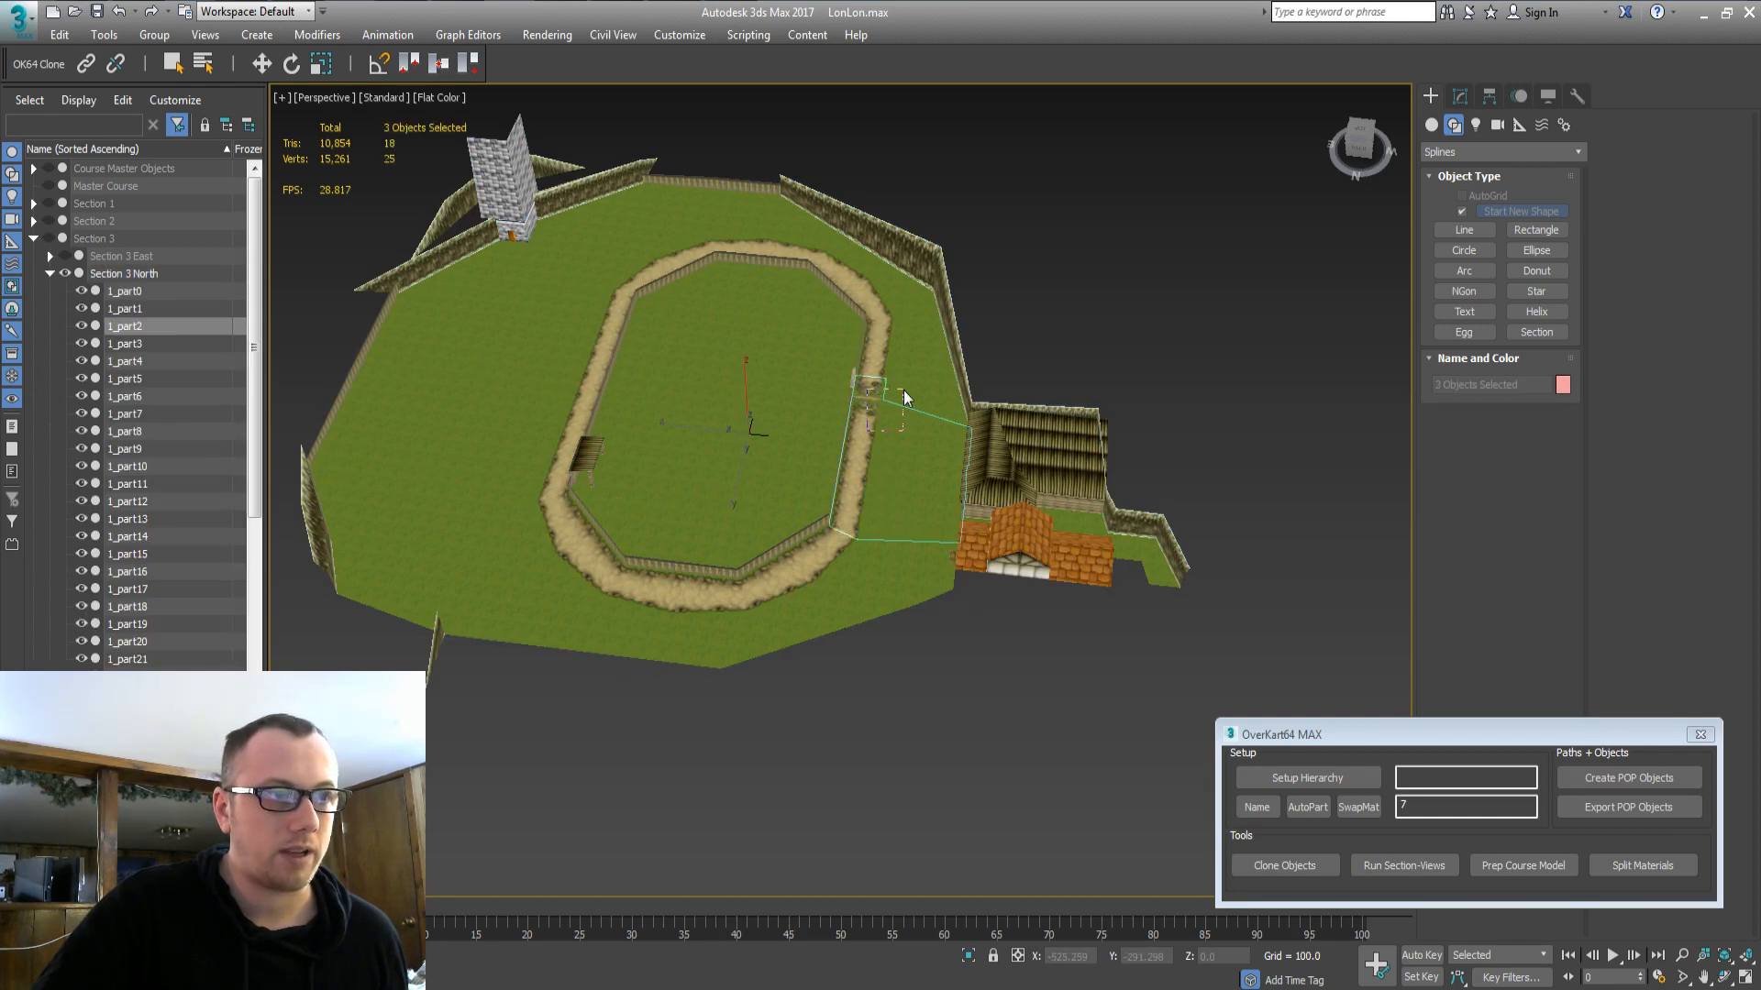
ctrl+click(912, 366)
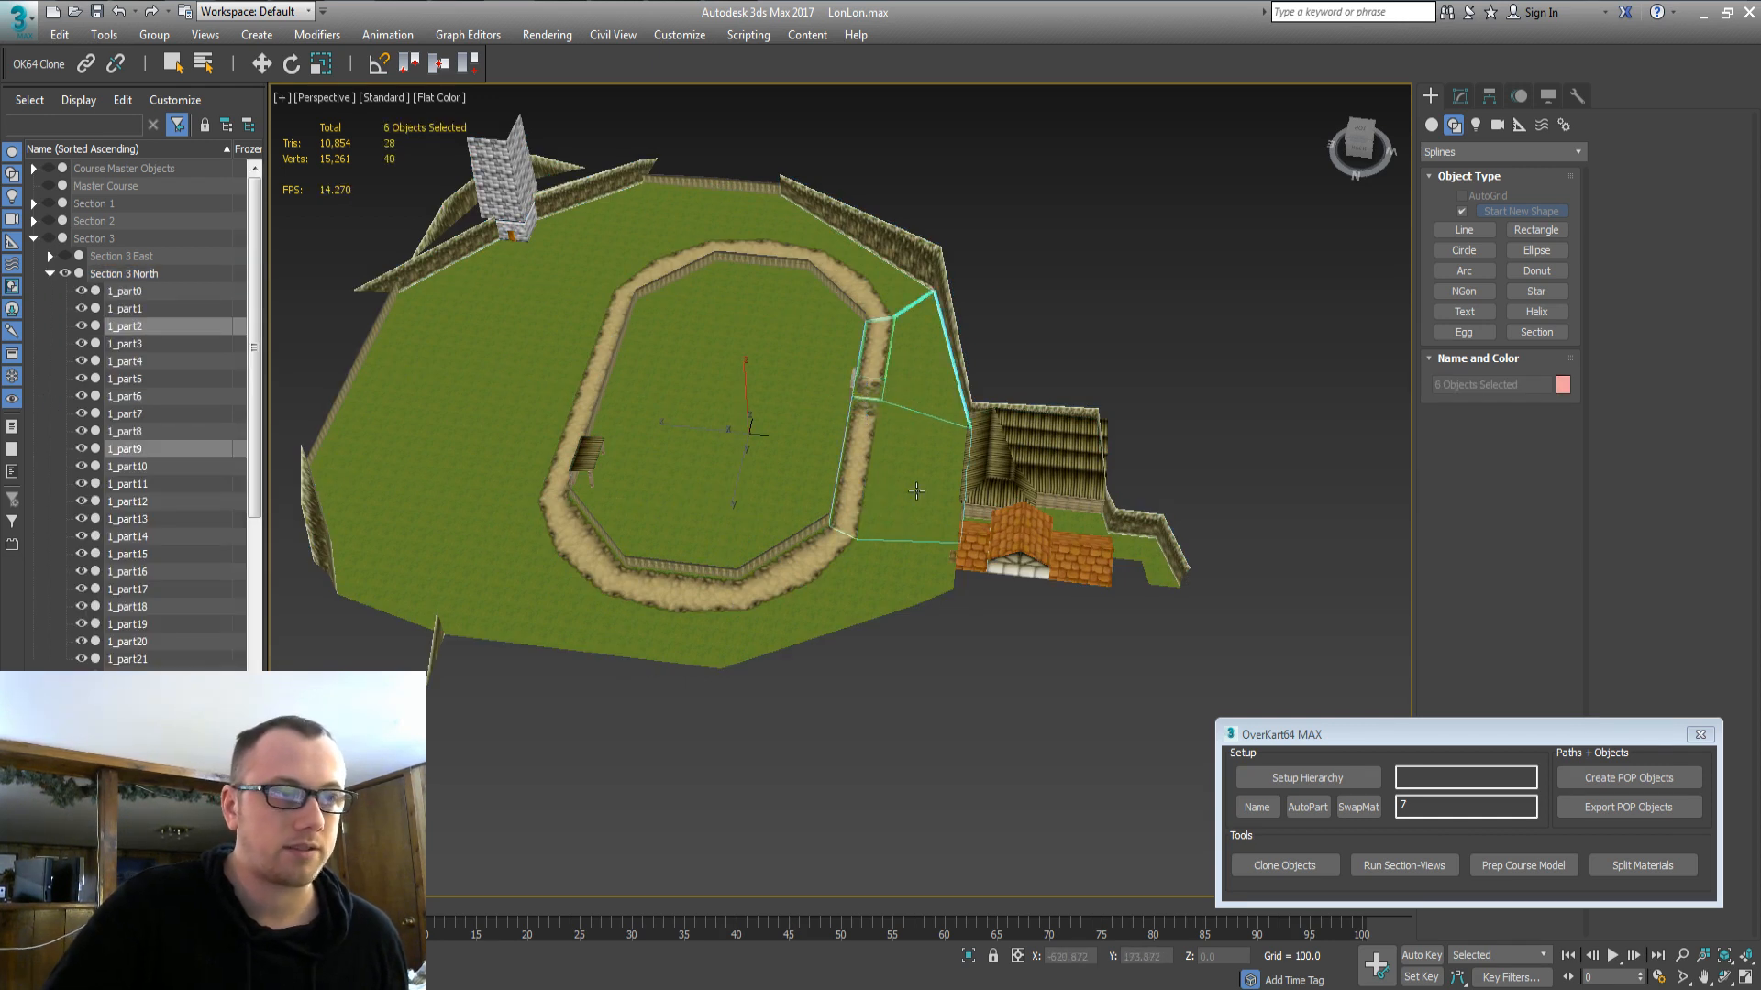
ctrl+click(930, 379)
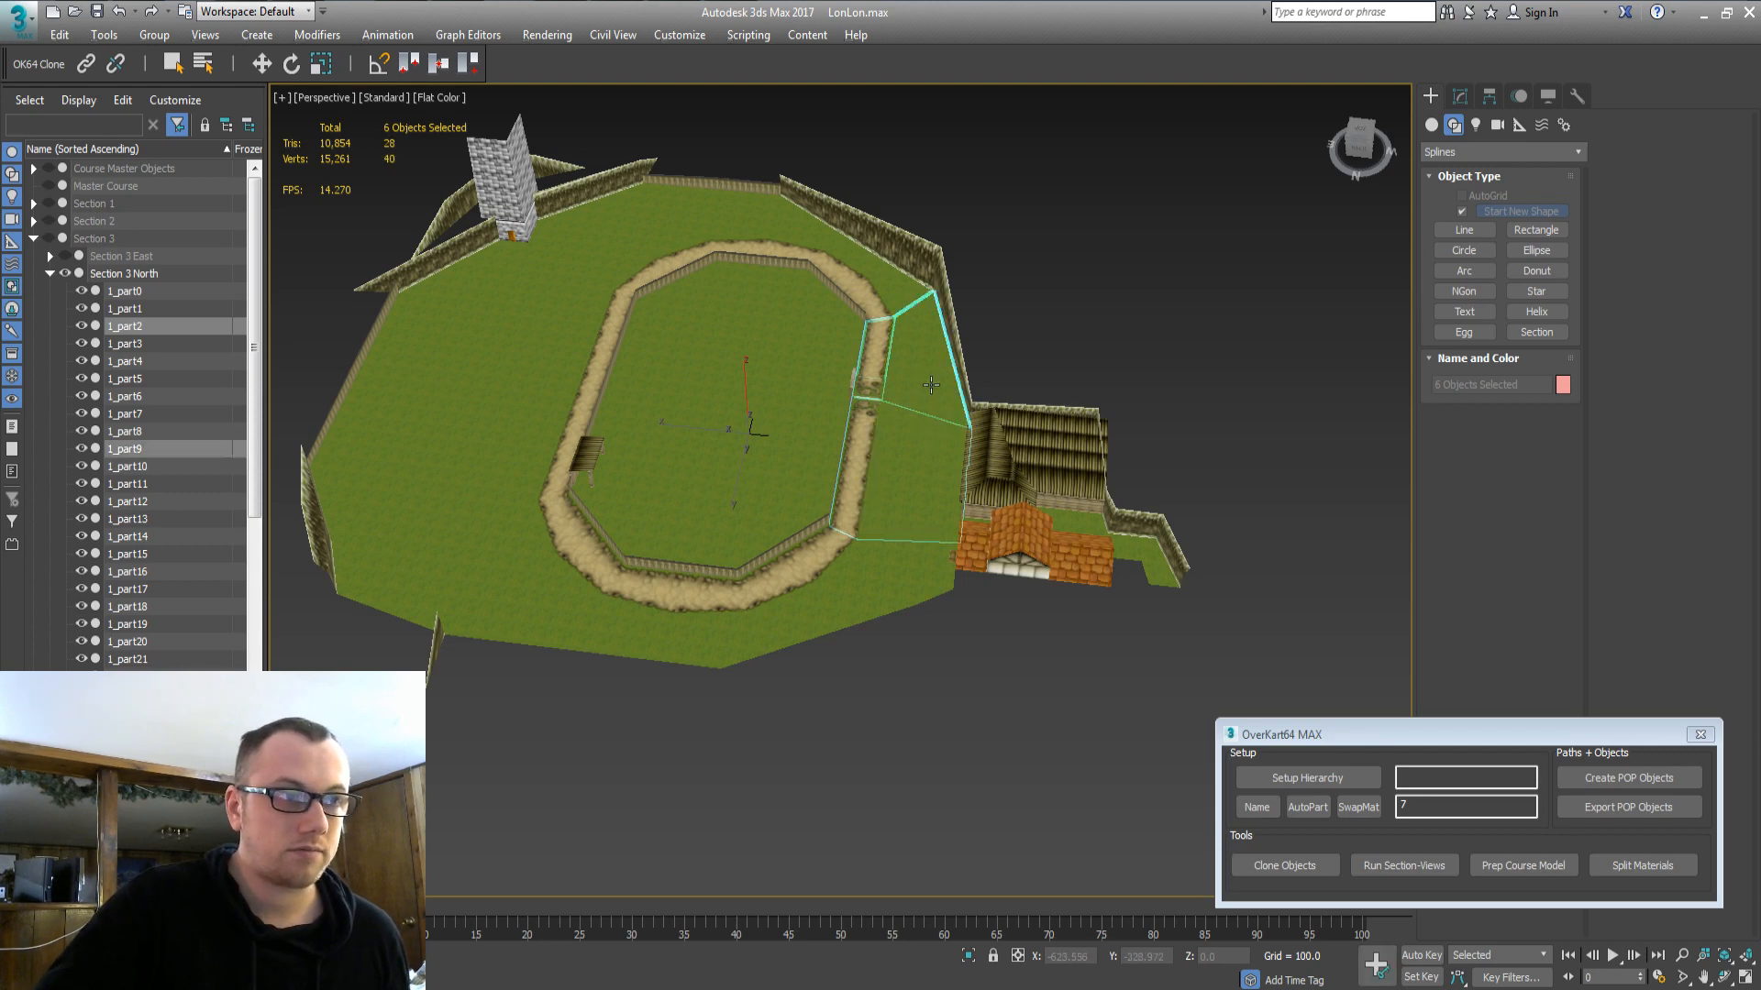
key(Delete)
double_click(128, 273)
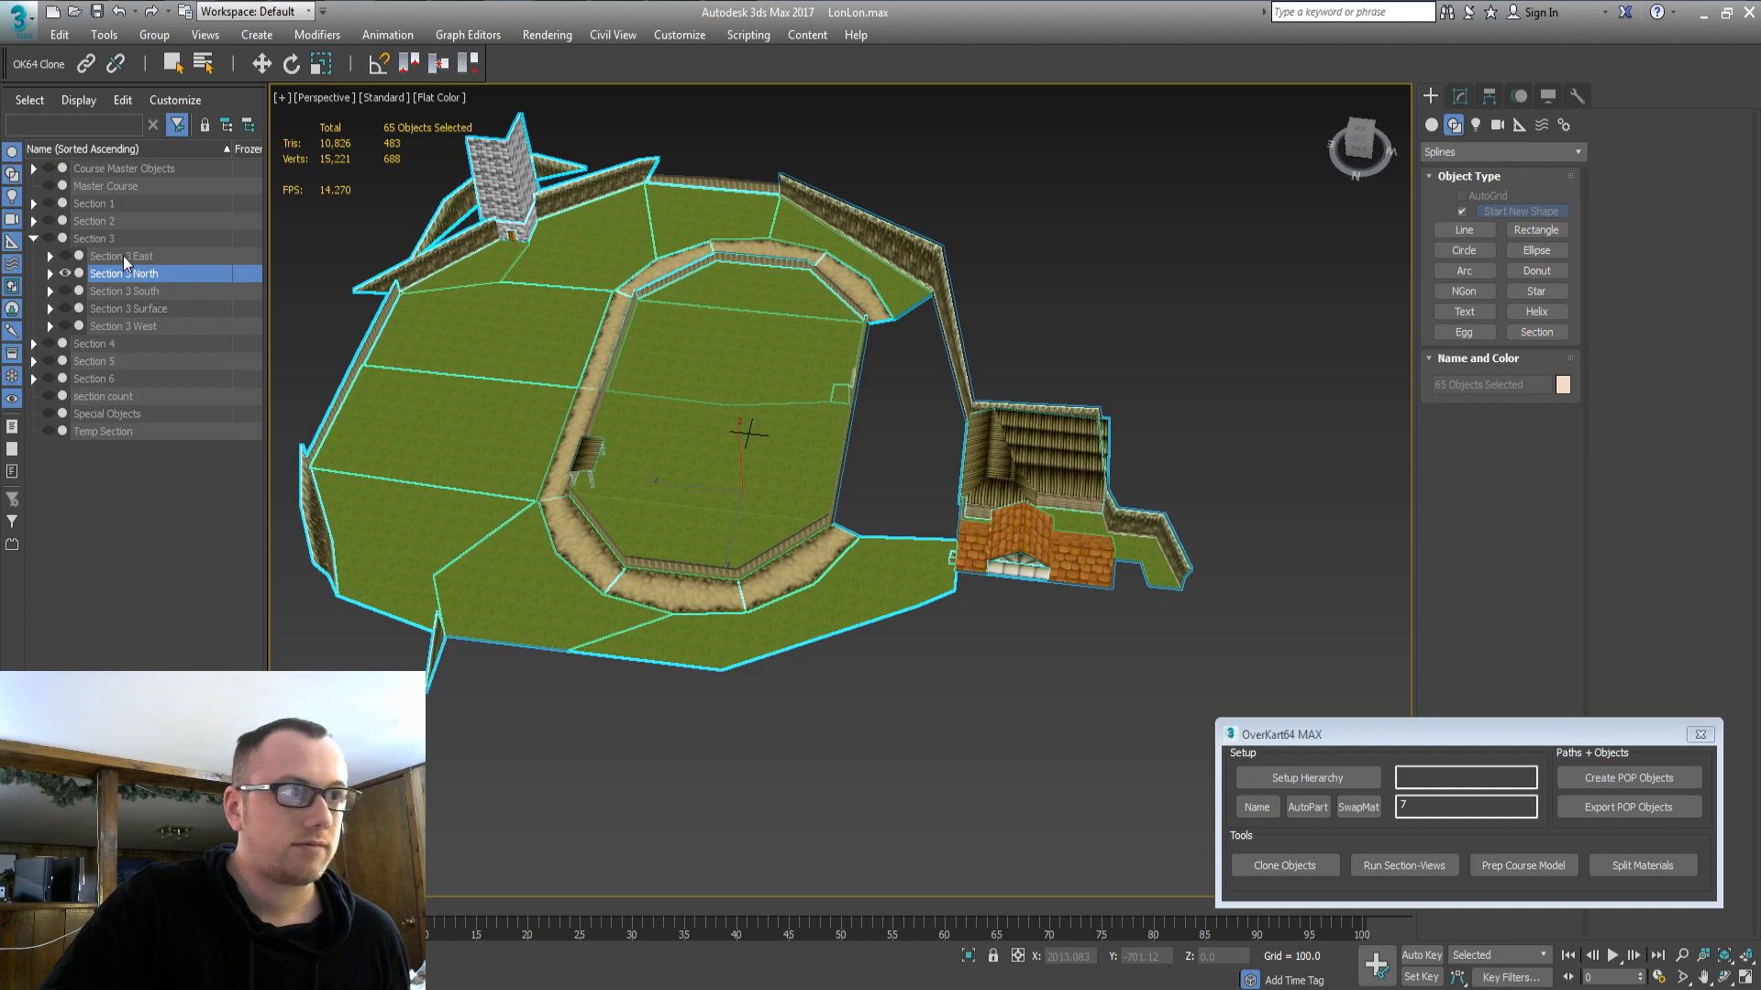
Delete the same barn-side ground pieces from Section 3 South.
double_click(125, 308)
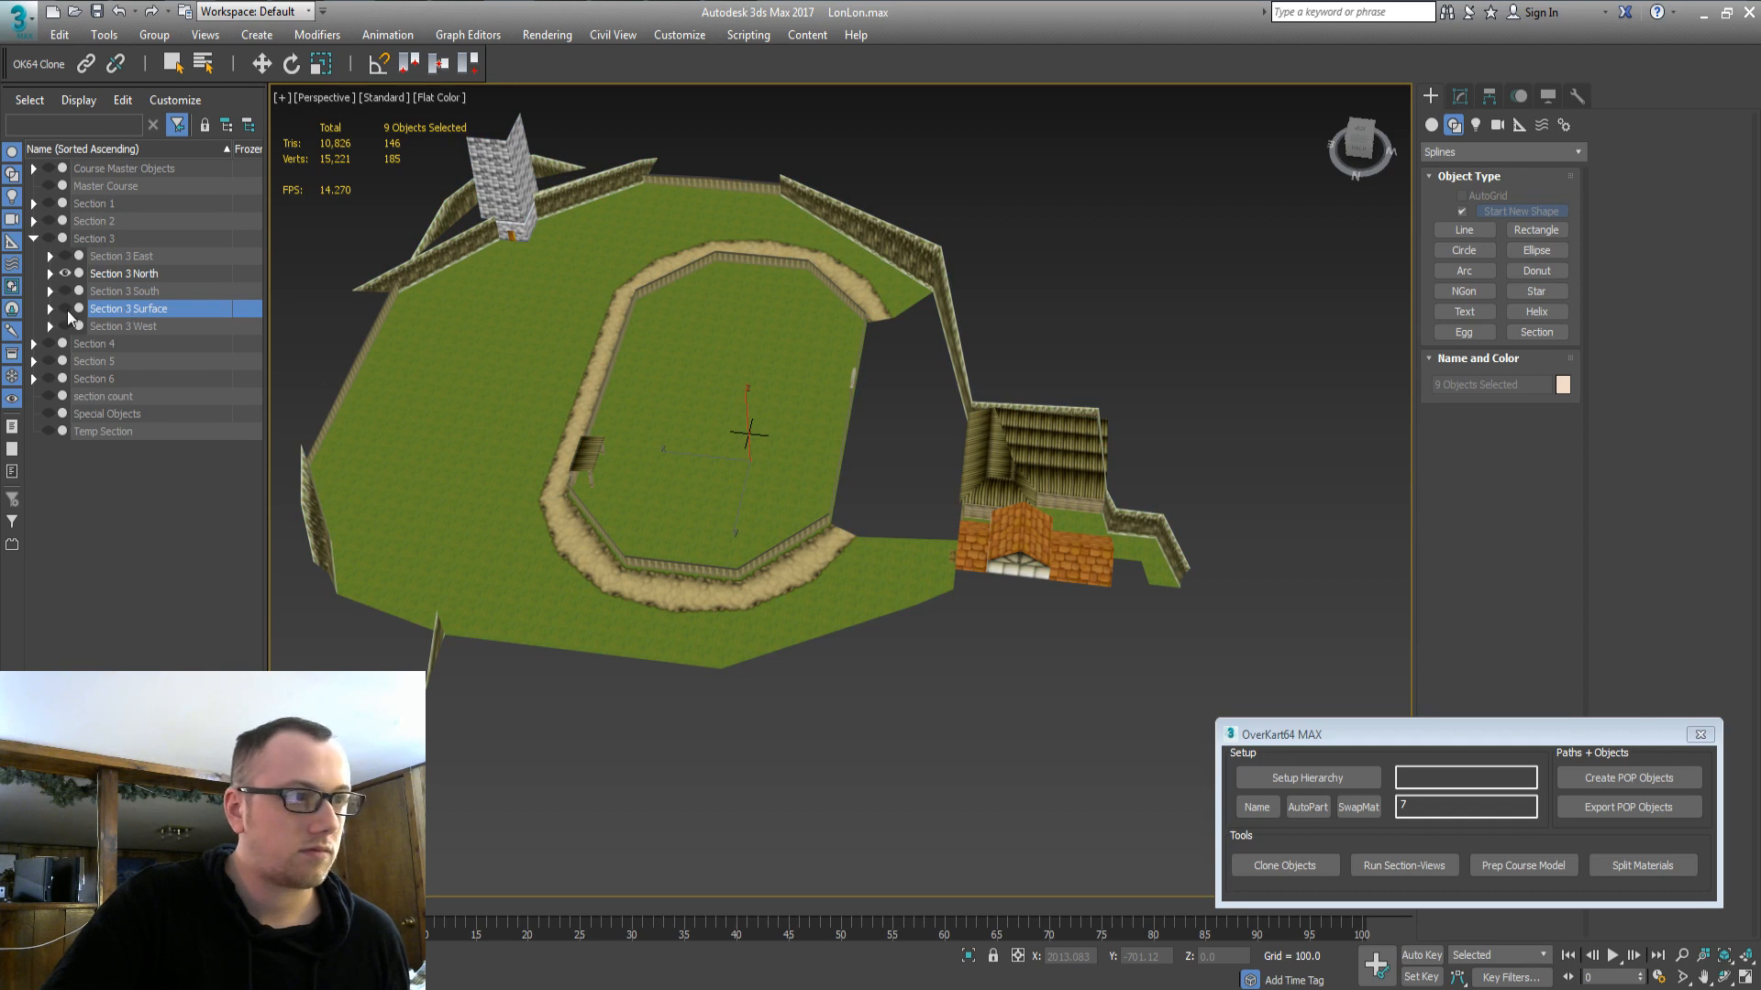
click(66, 309)
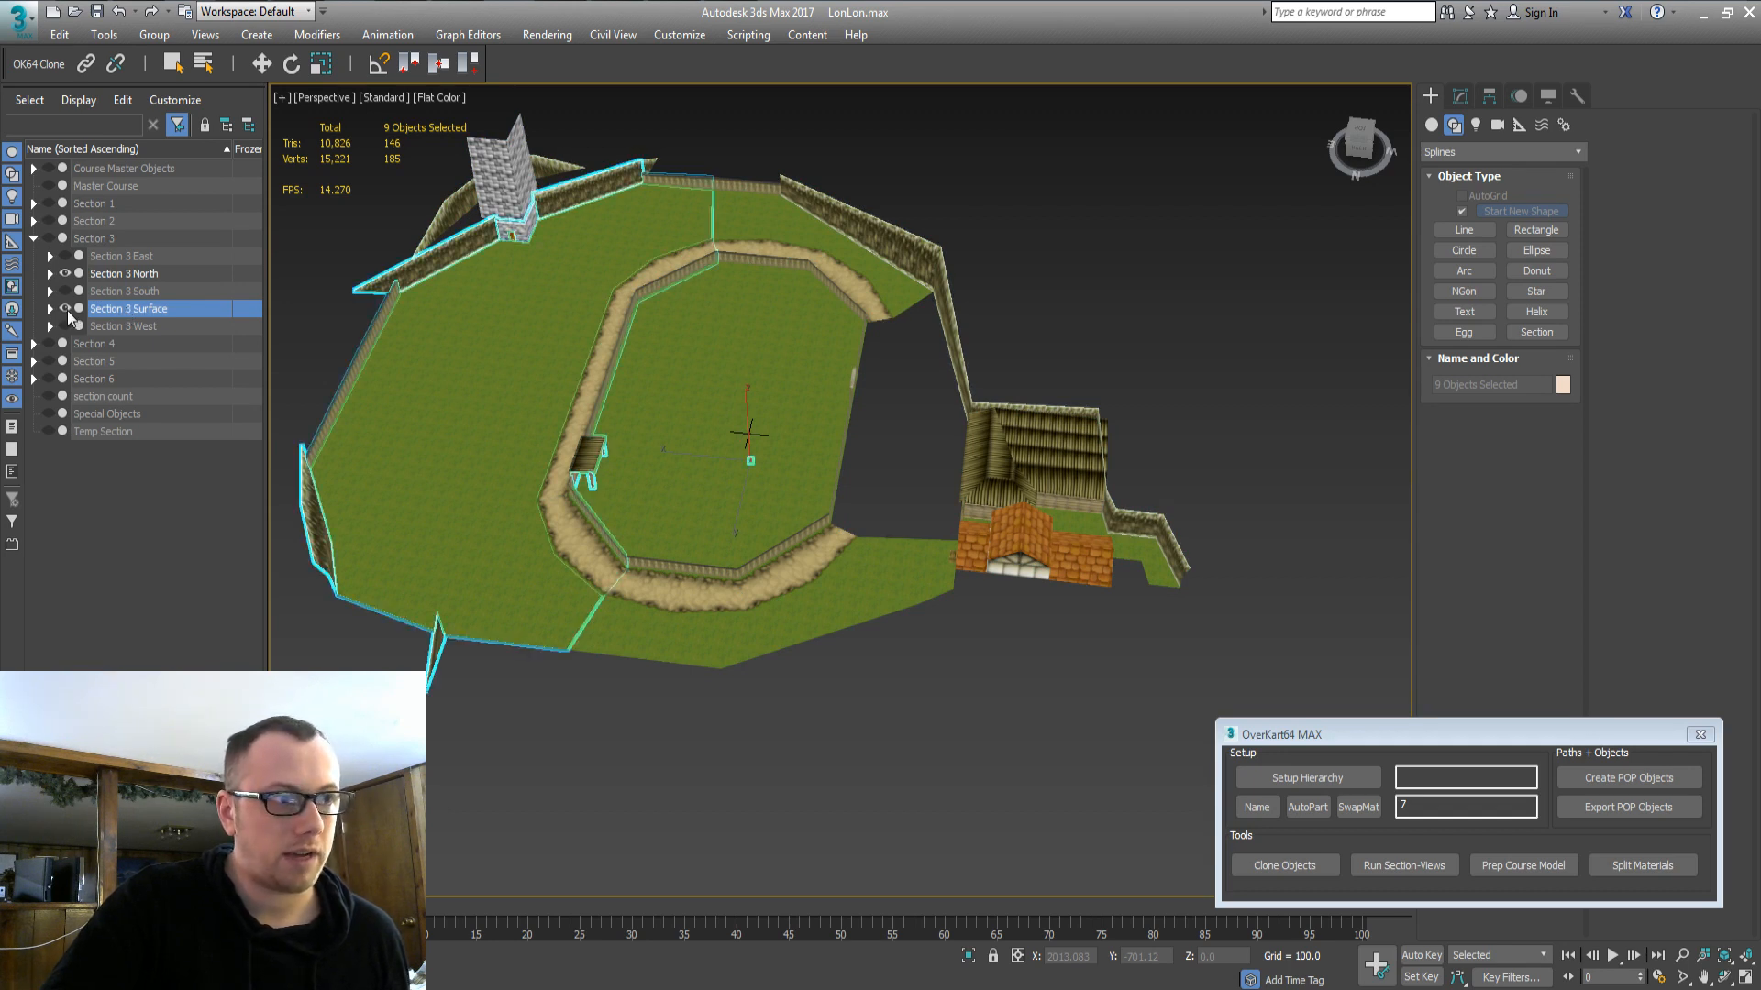
click(68, 310)
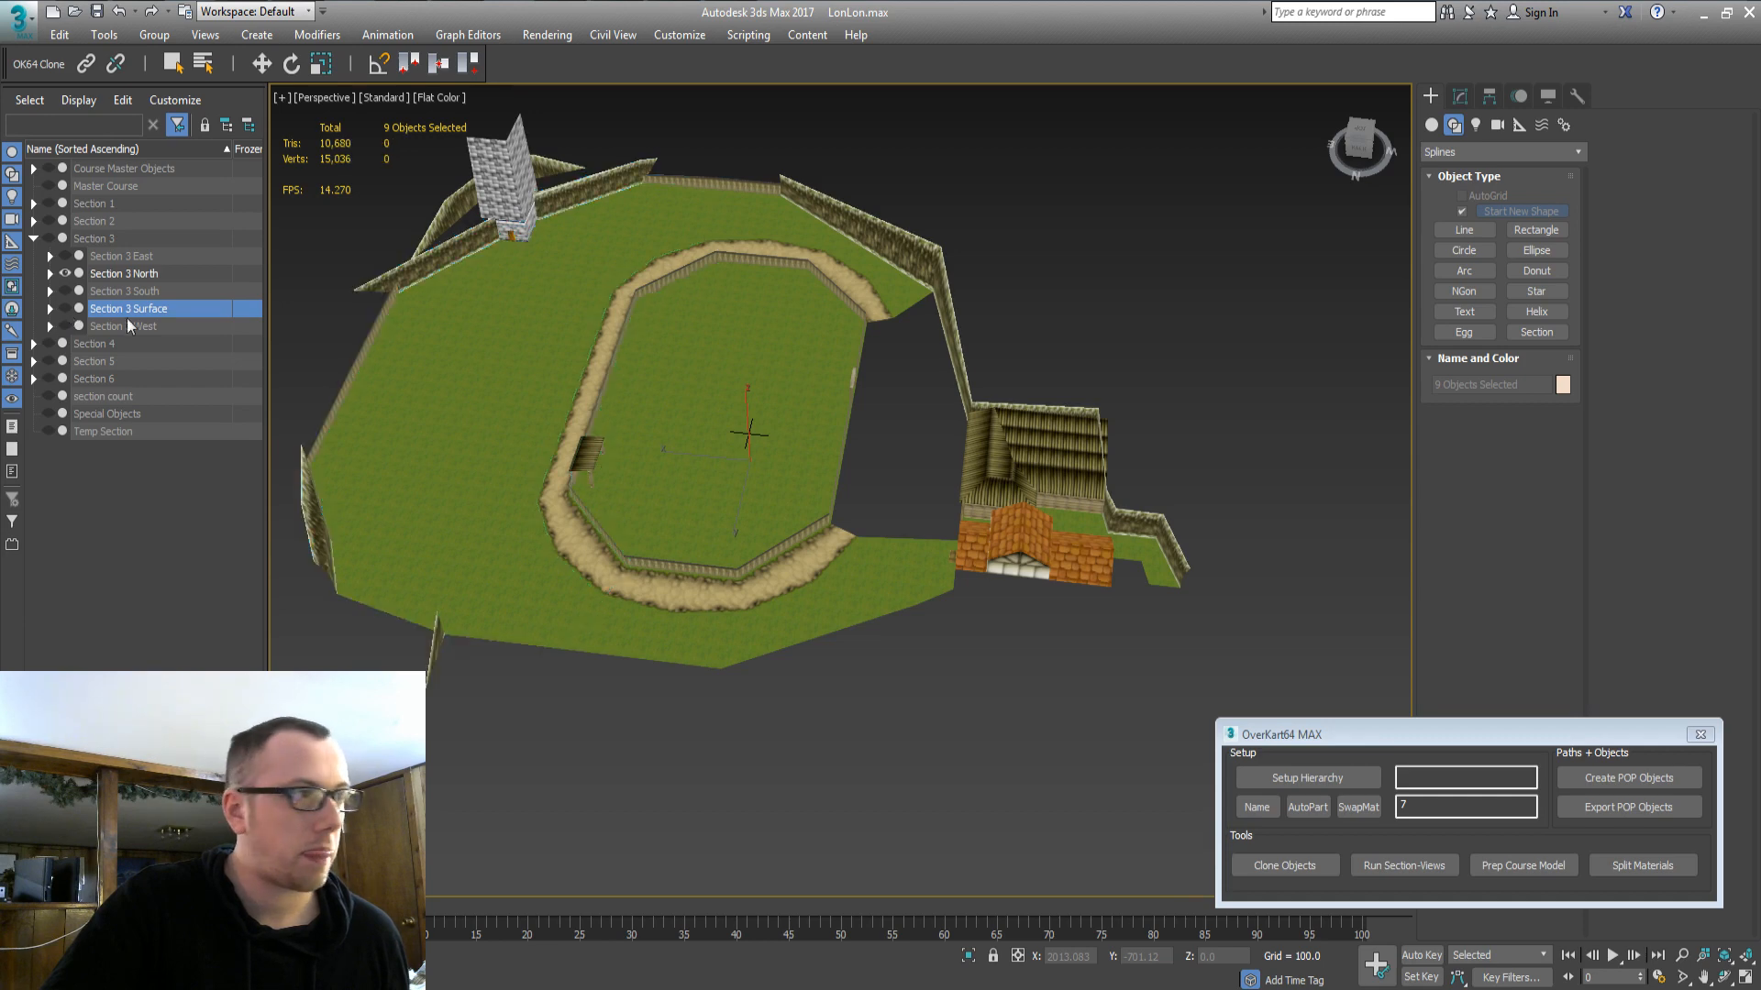
double_click(154, 291)
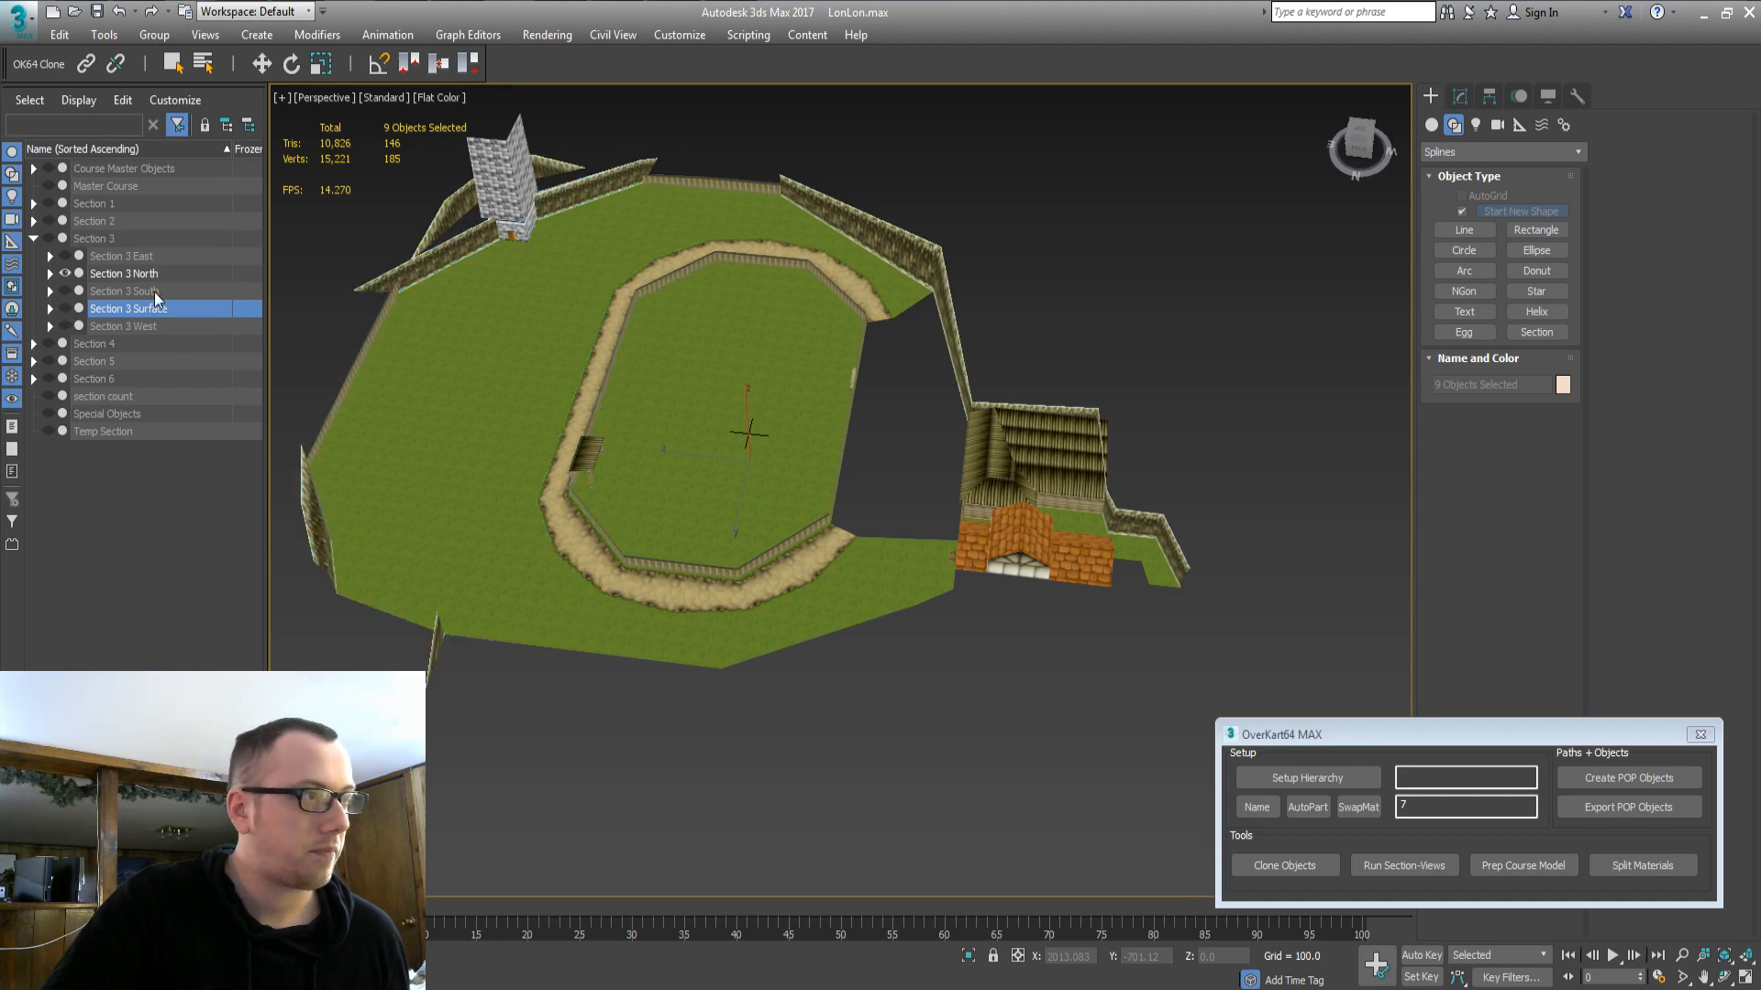
click(66, 292)
click(865, 464)
drag(865, 465, 937, 378)
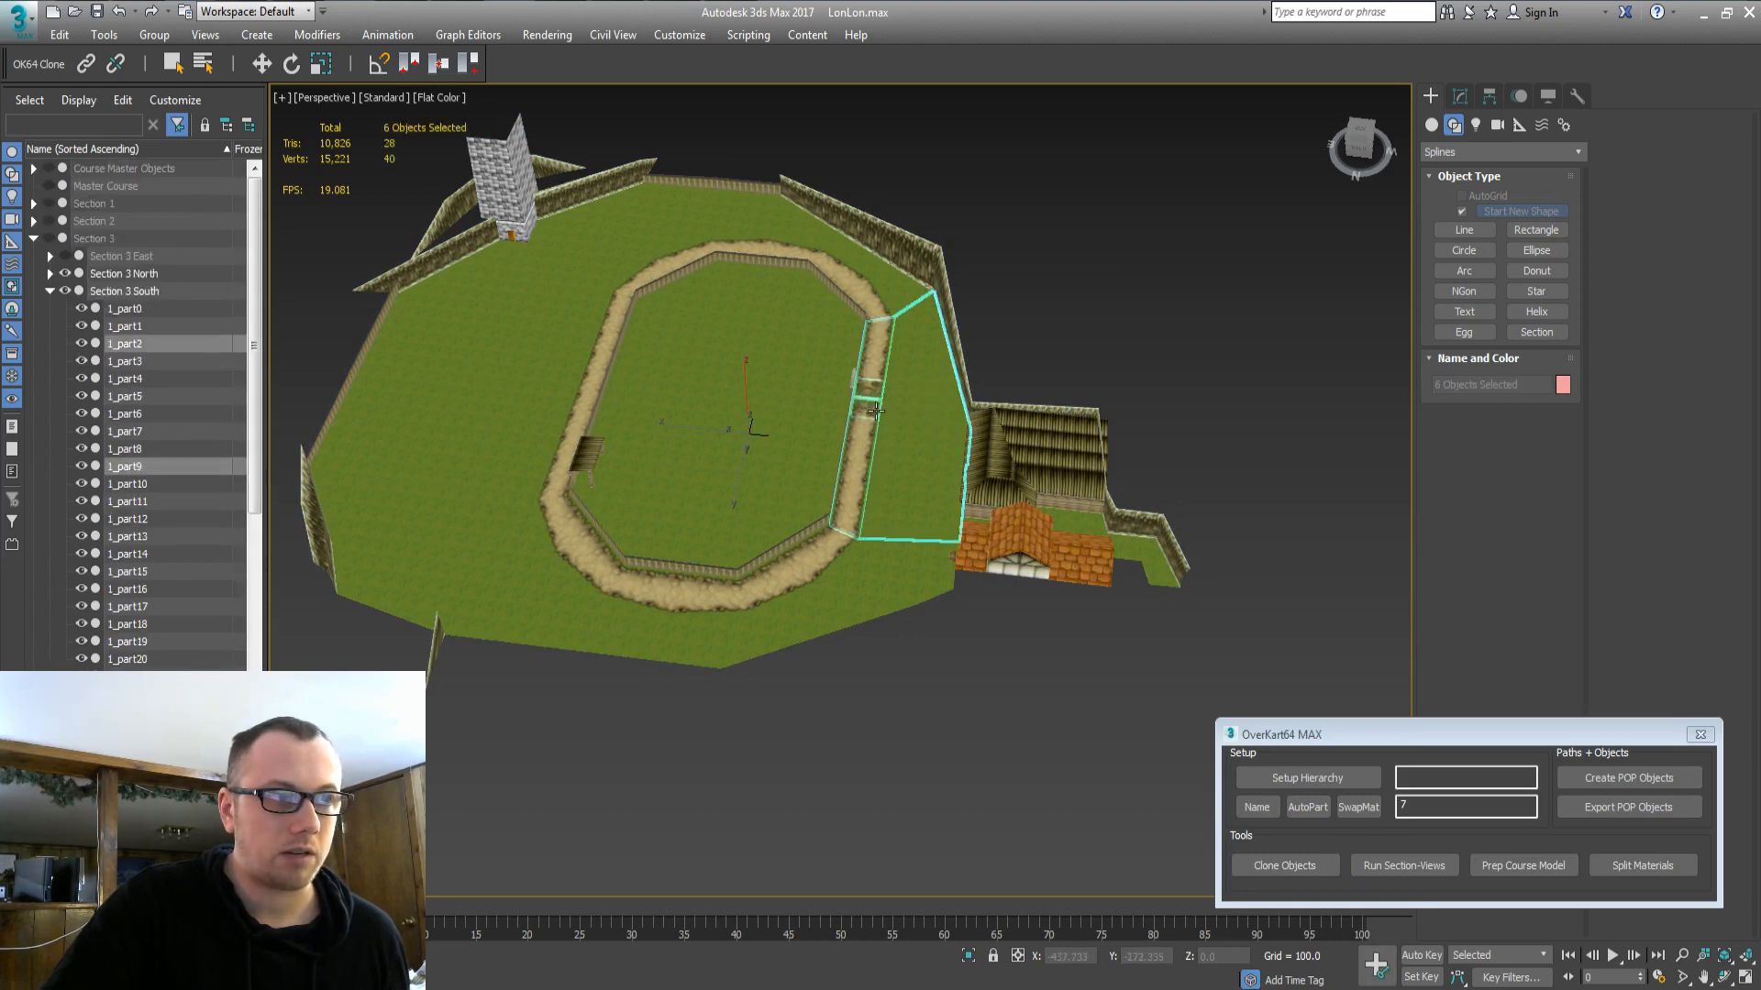
key(Delete)
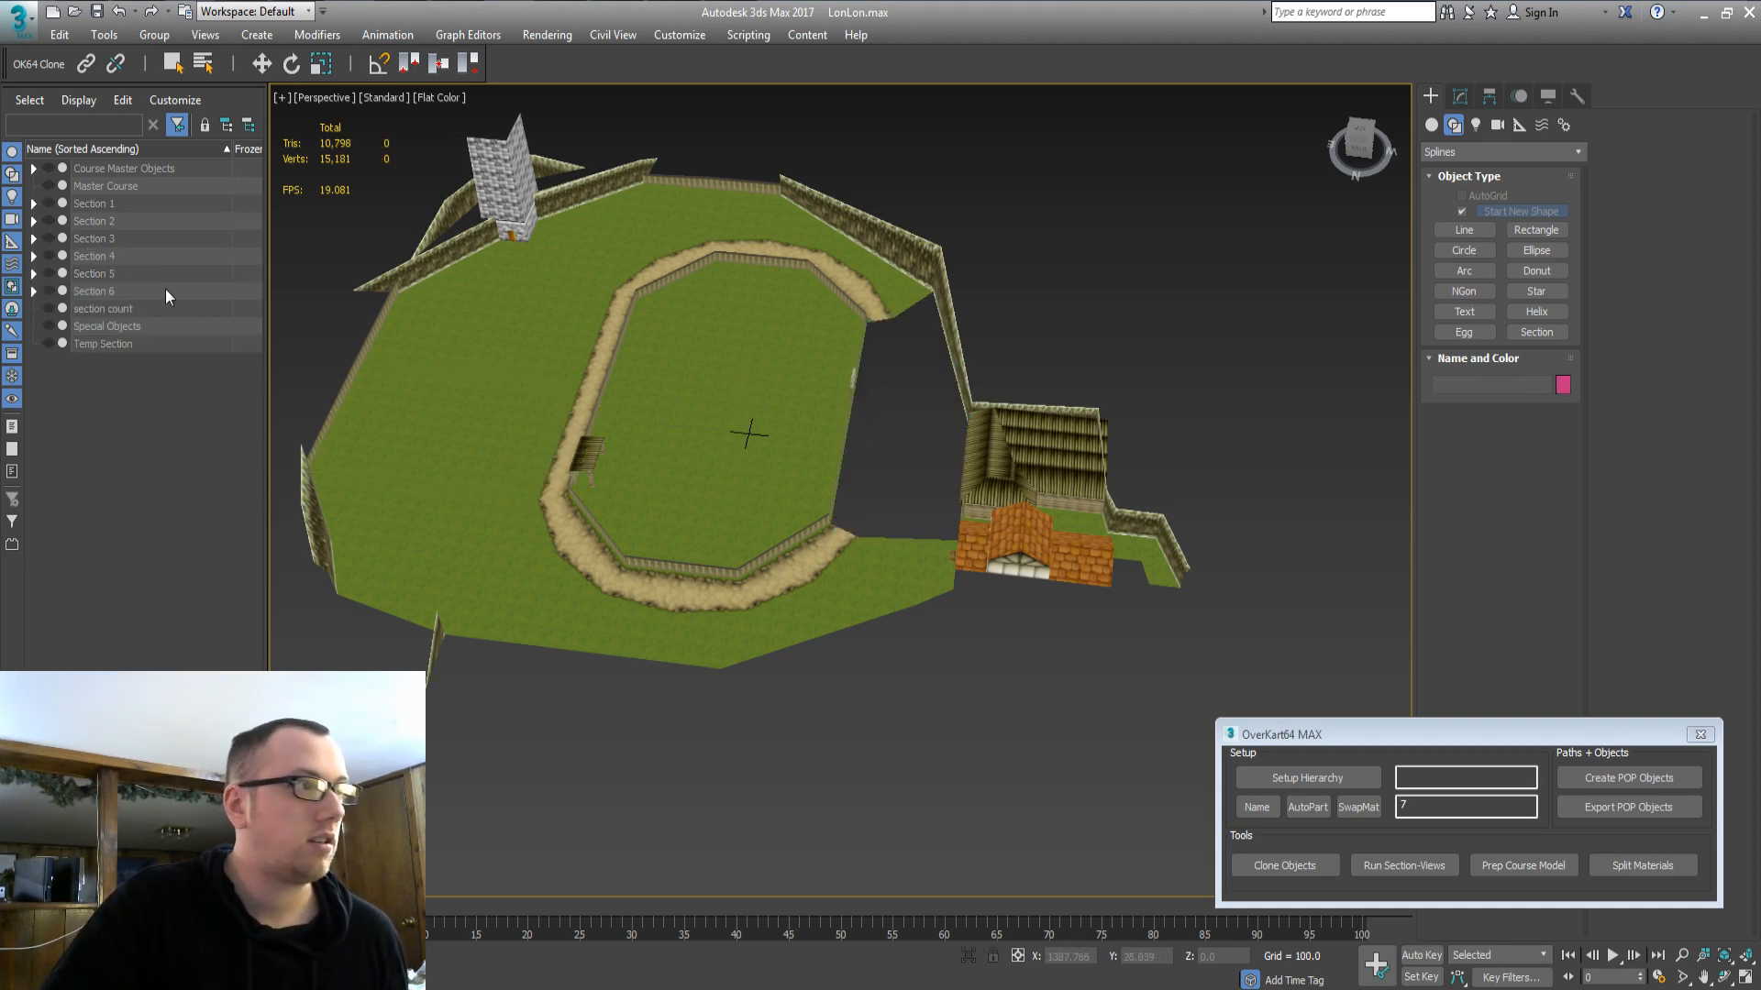
Hide Section 3 East, North and South, then select the whole Section 3 group.
click(34, 239)
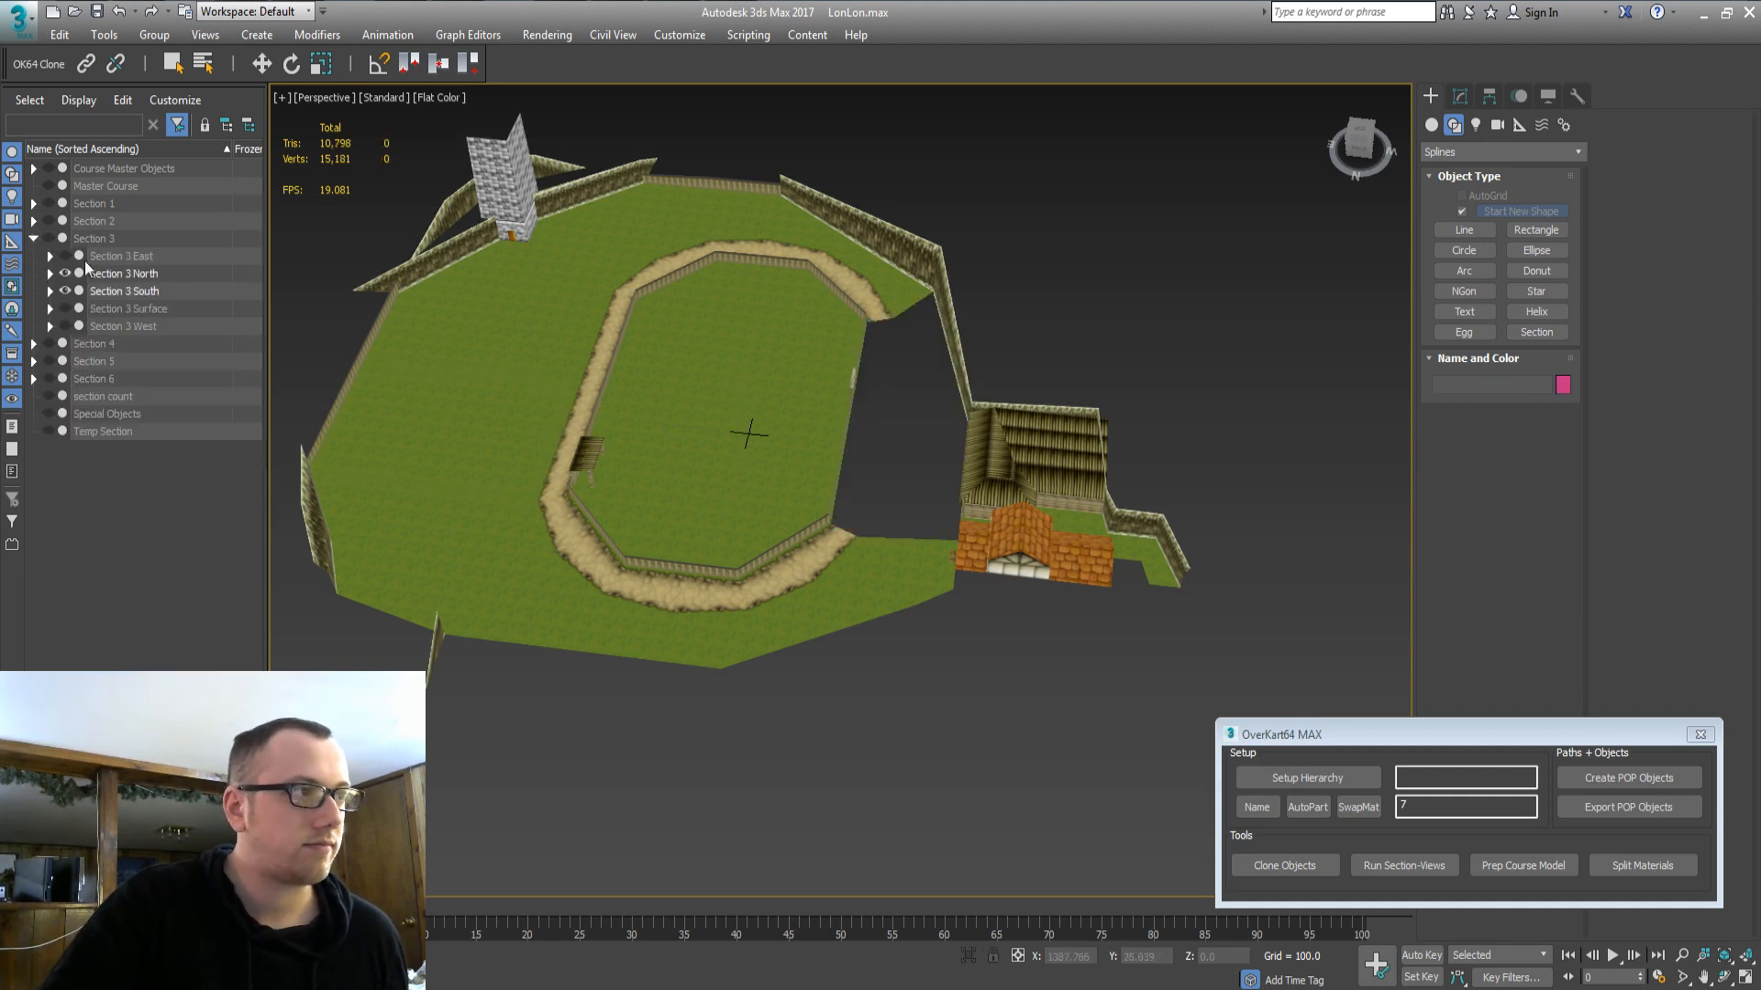
double_click(84, 260)
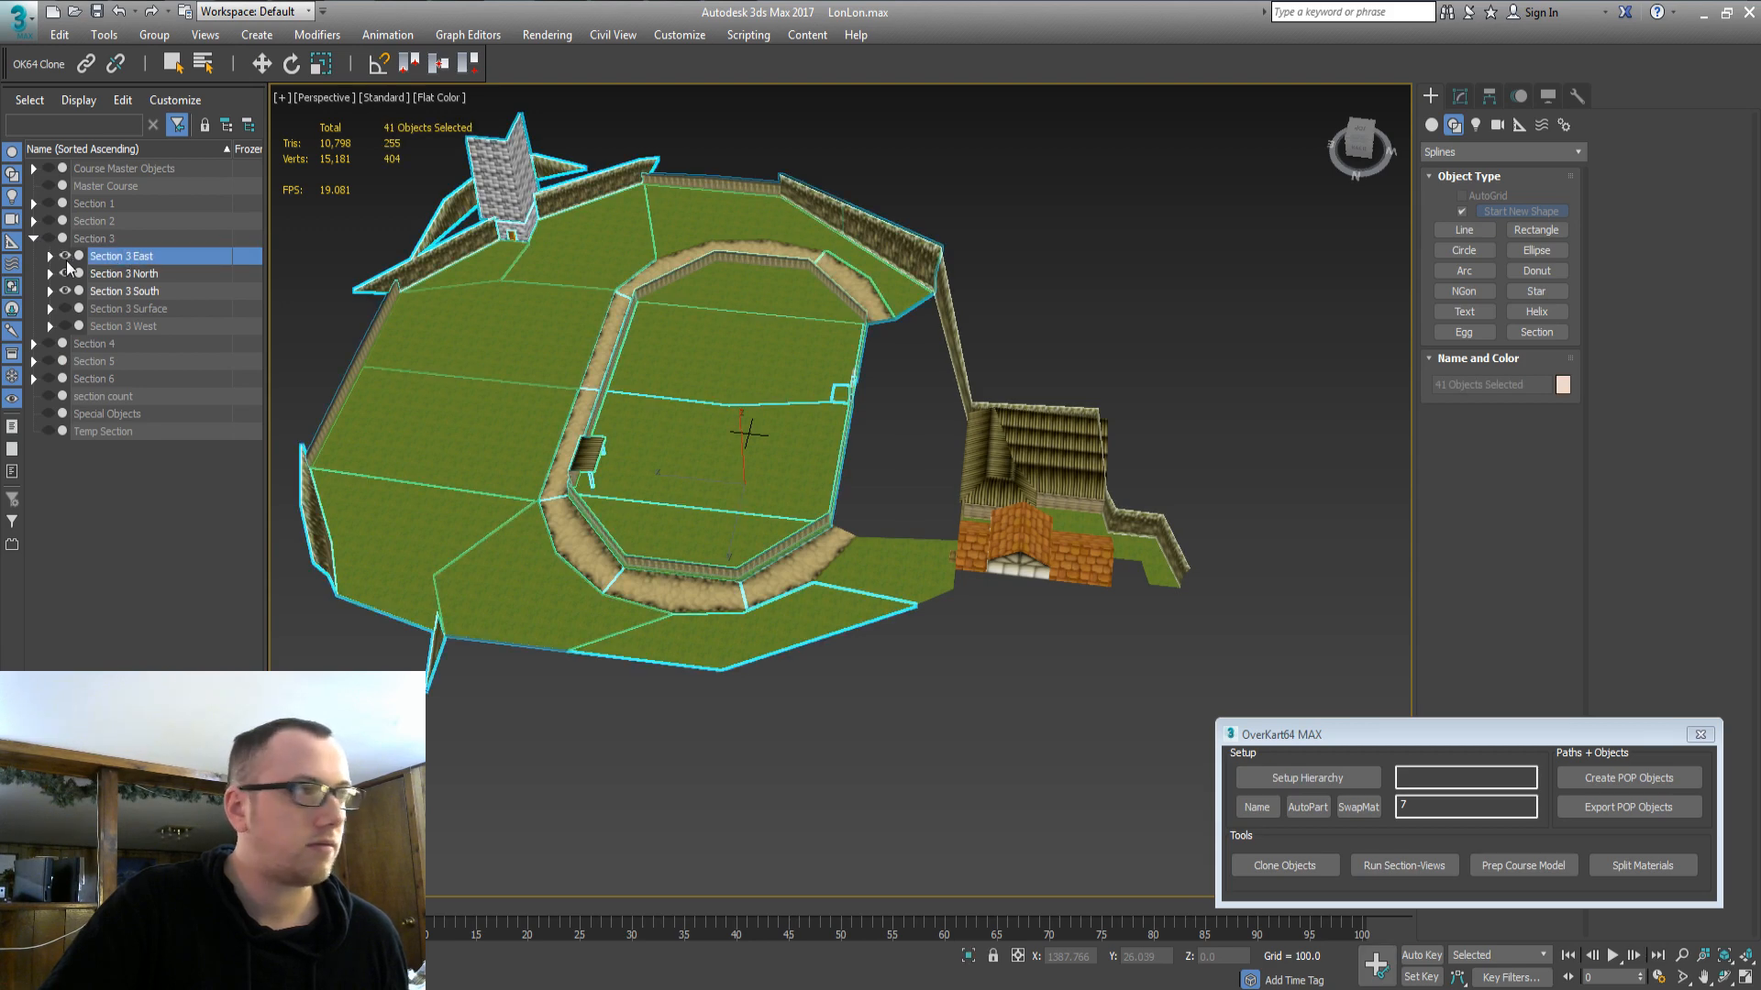
click(65, 260)
double_click(83, 275)
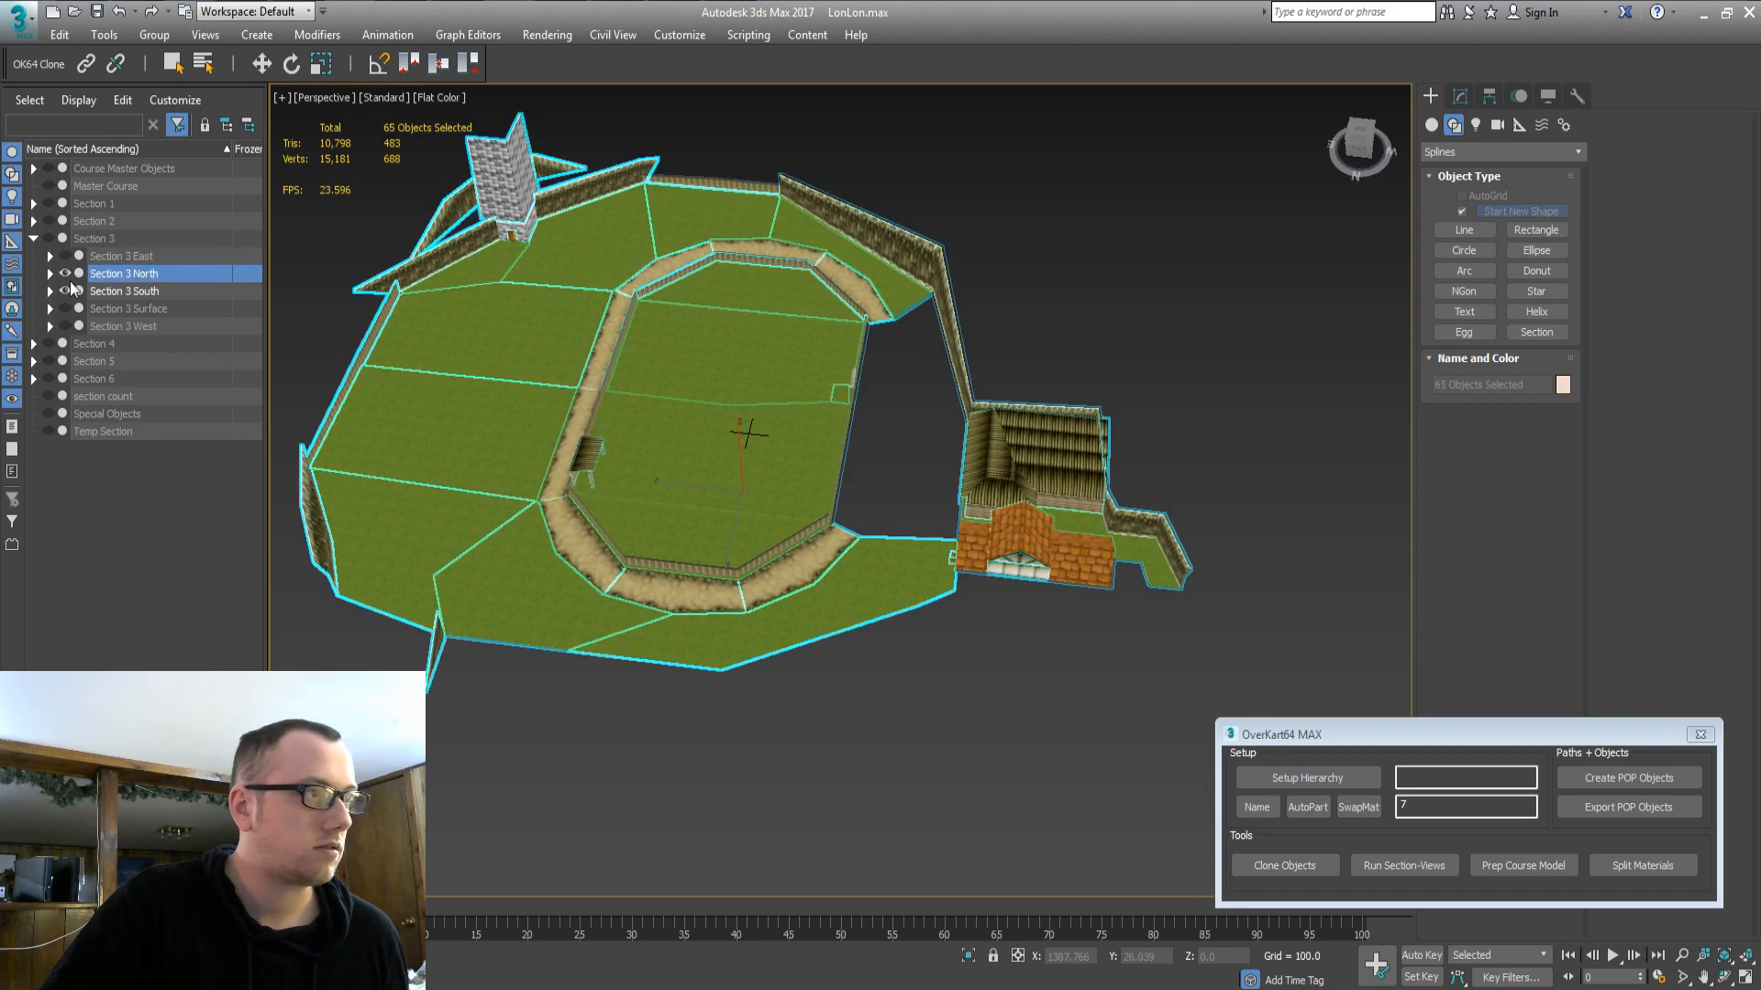
click(60, 274)
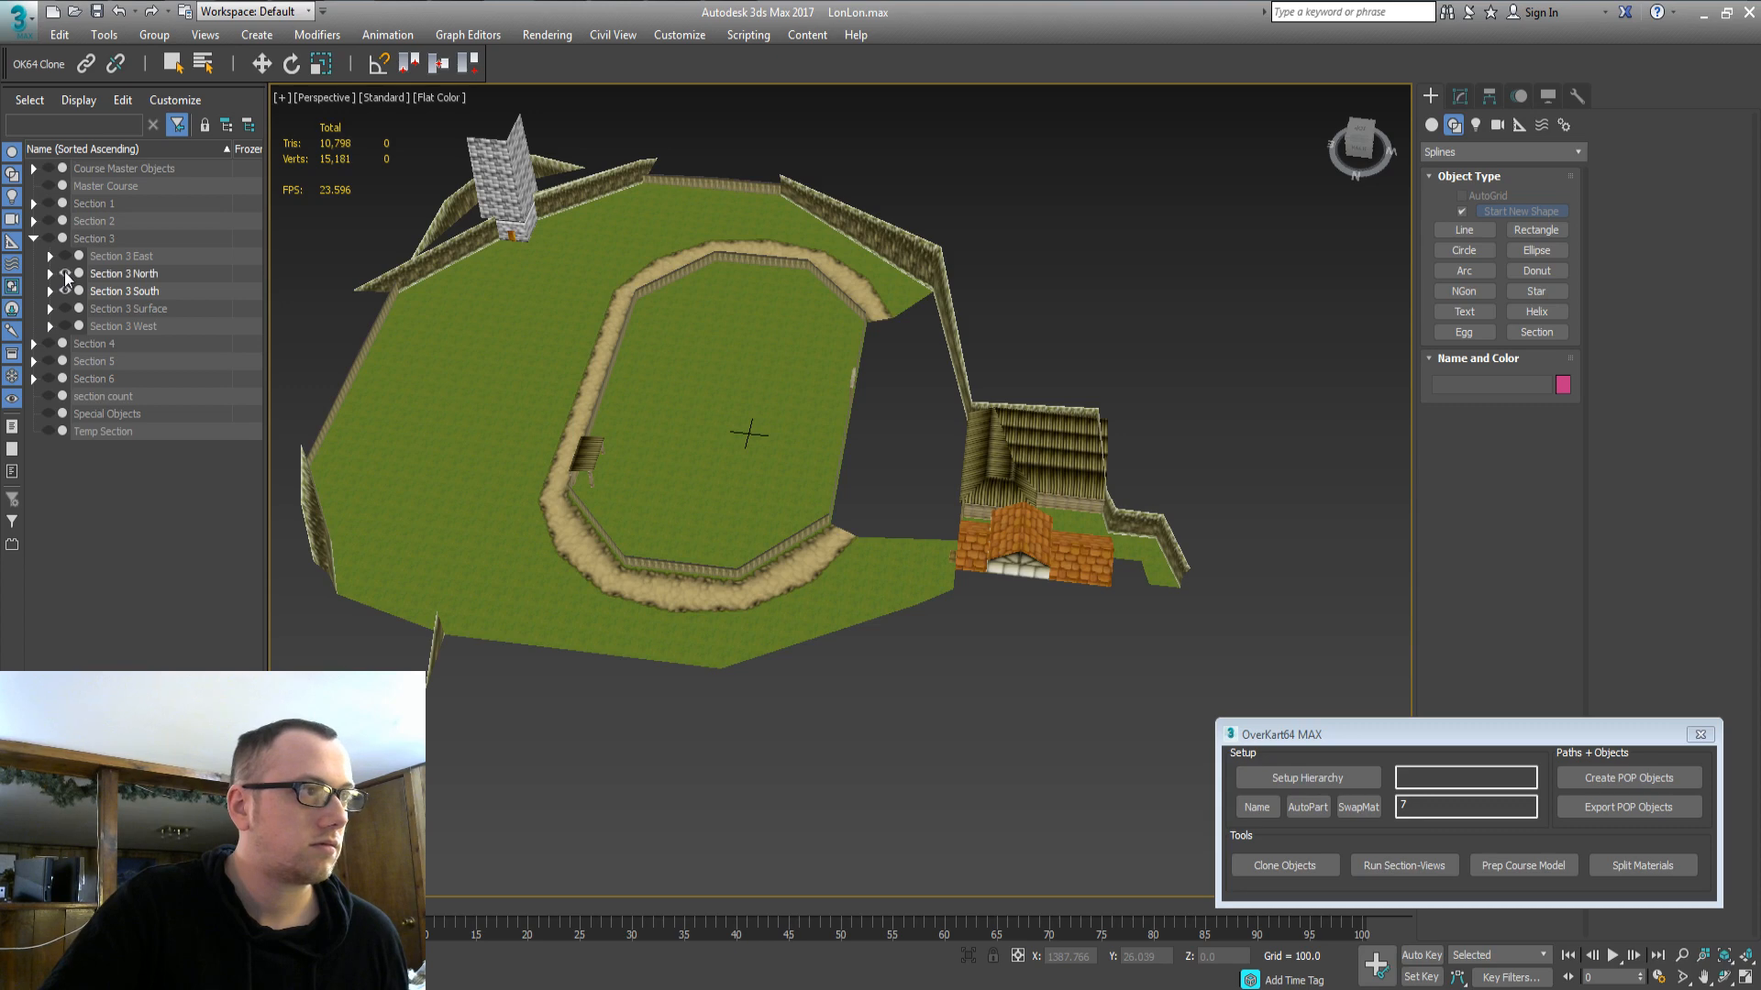
double_click(107, 290)
click(65, 291)
click(65, 291)
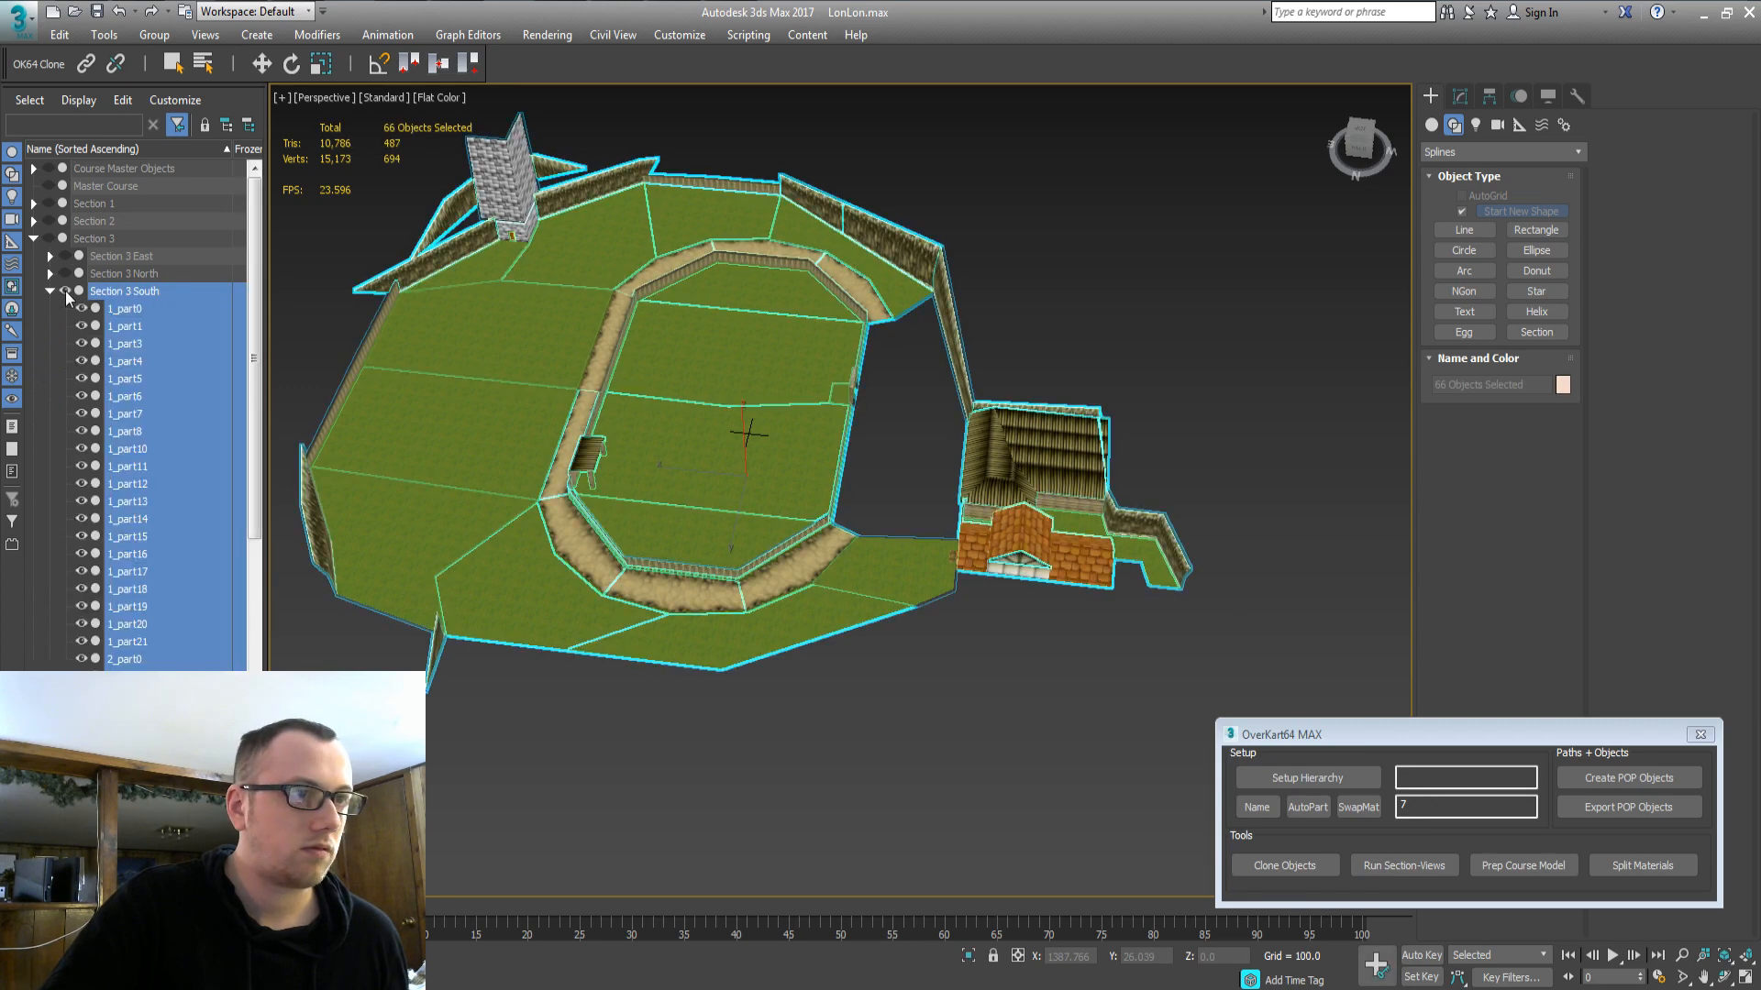
middle_drag(749, 446, 710, 478)
scroll(652, 484, up, 3)
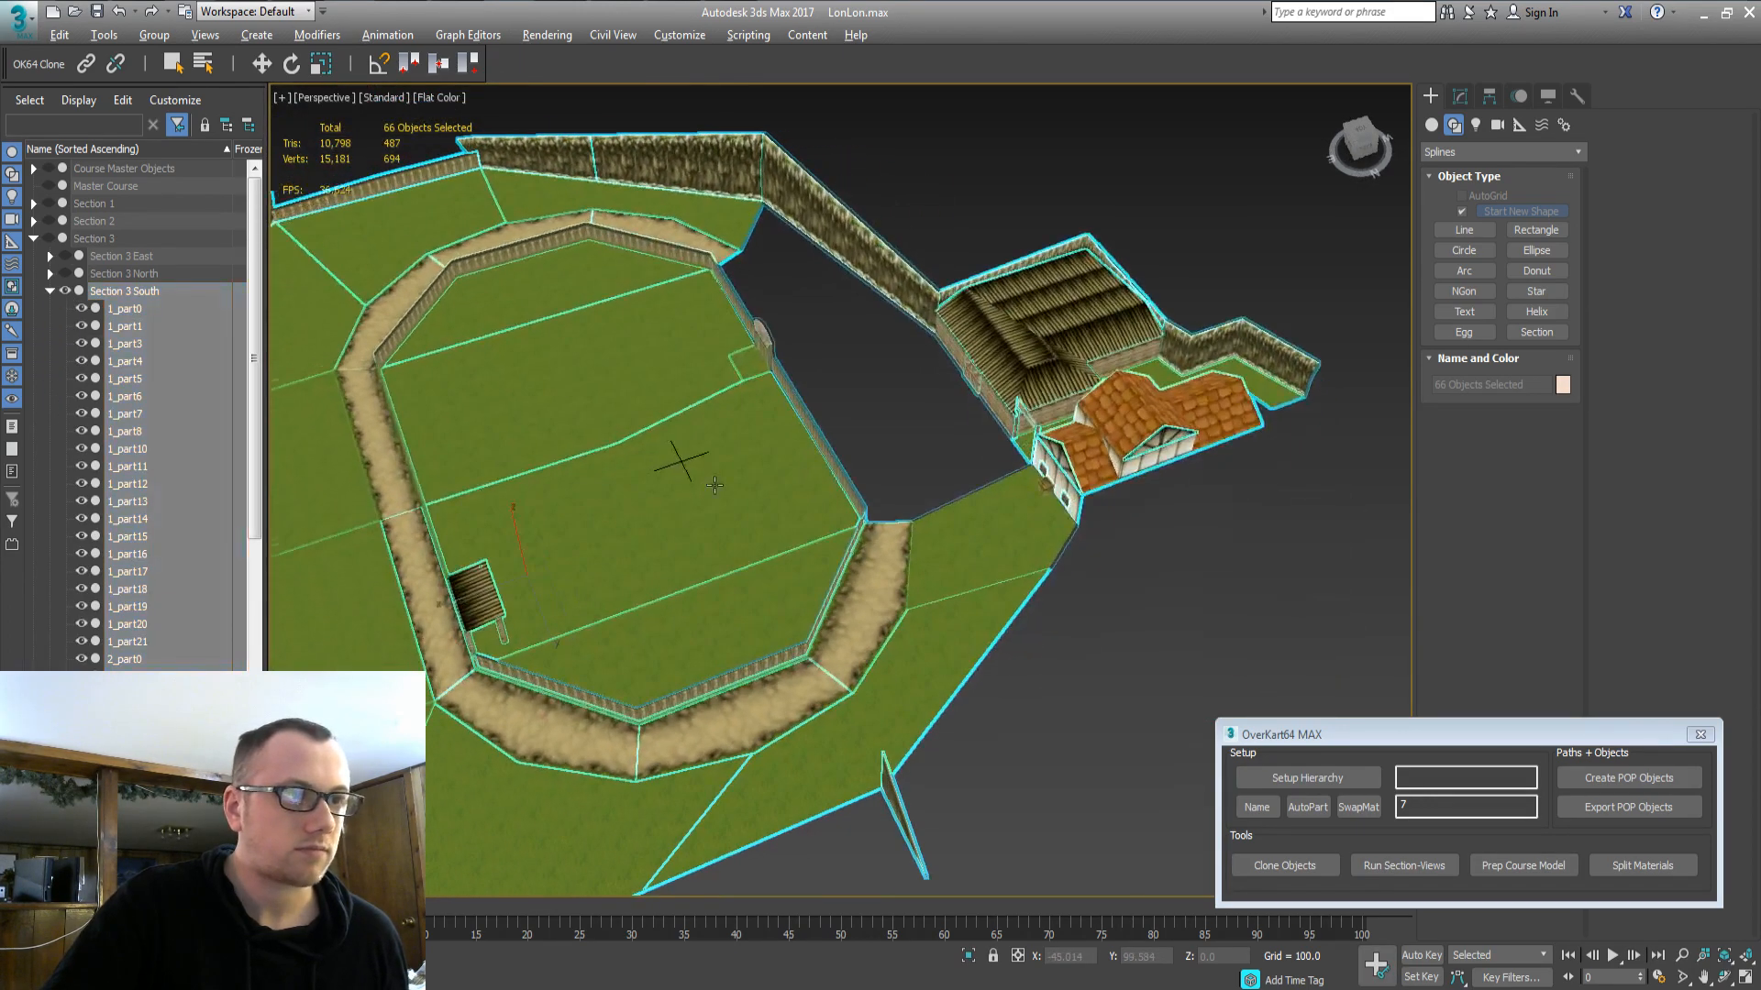
click(69, 290)
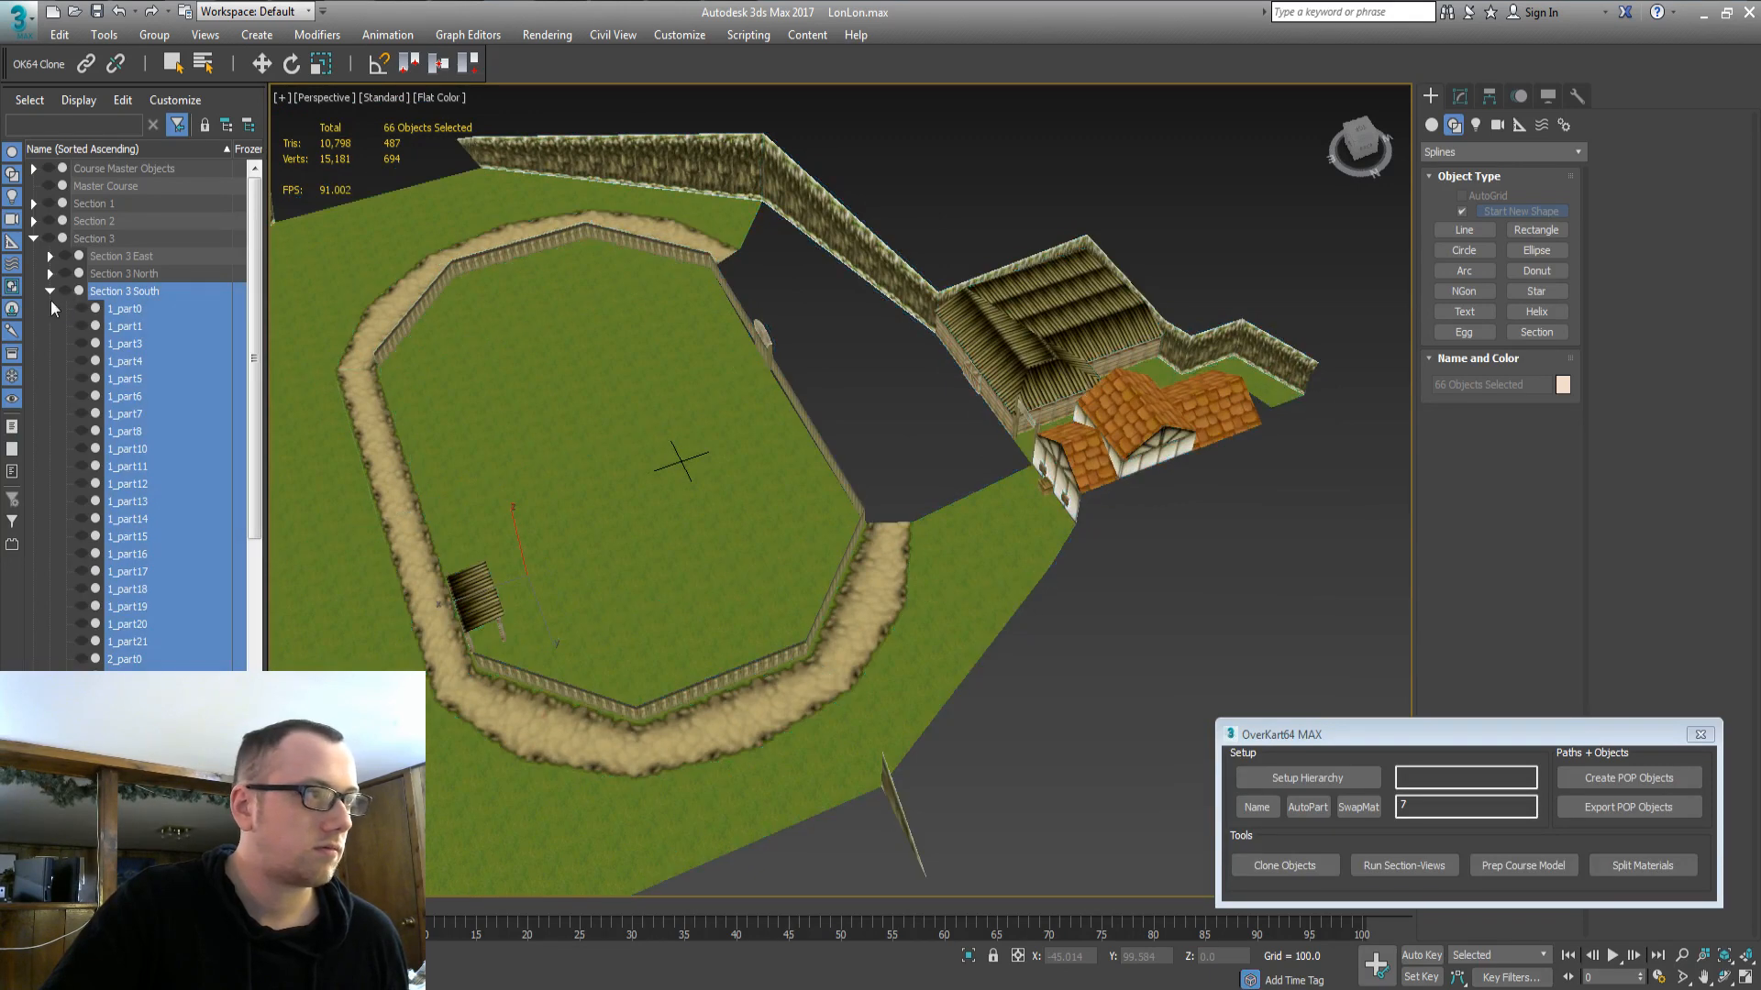
click(49, 292)
double_click(56, 239)
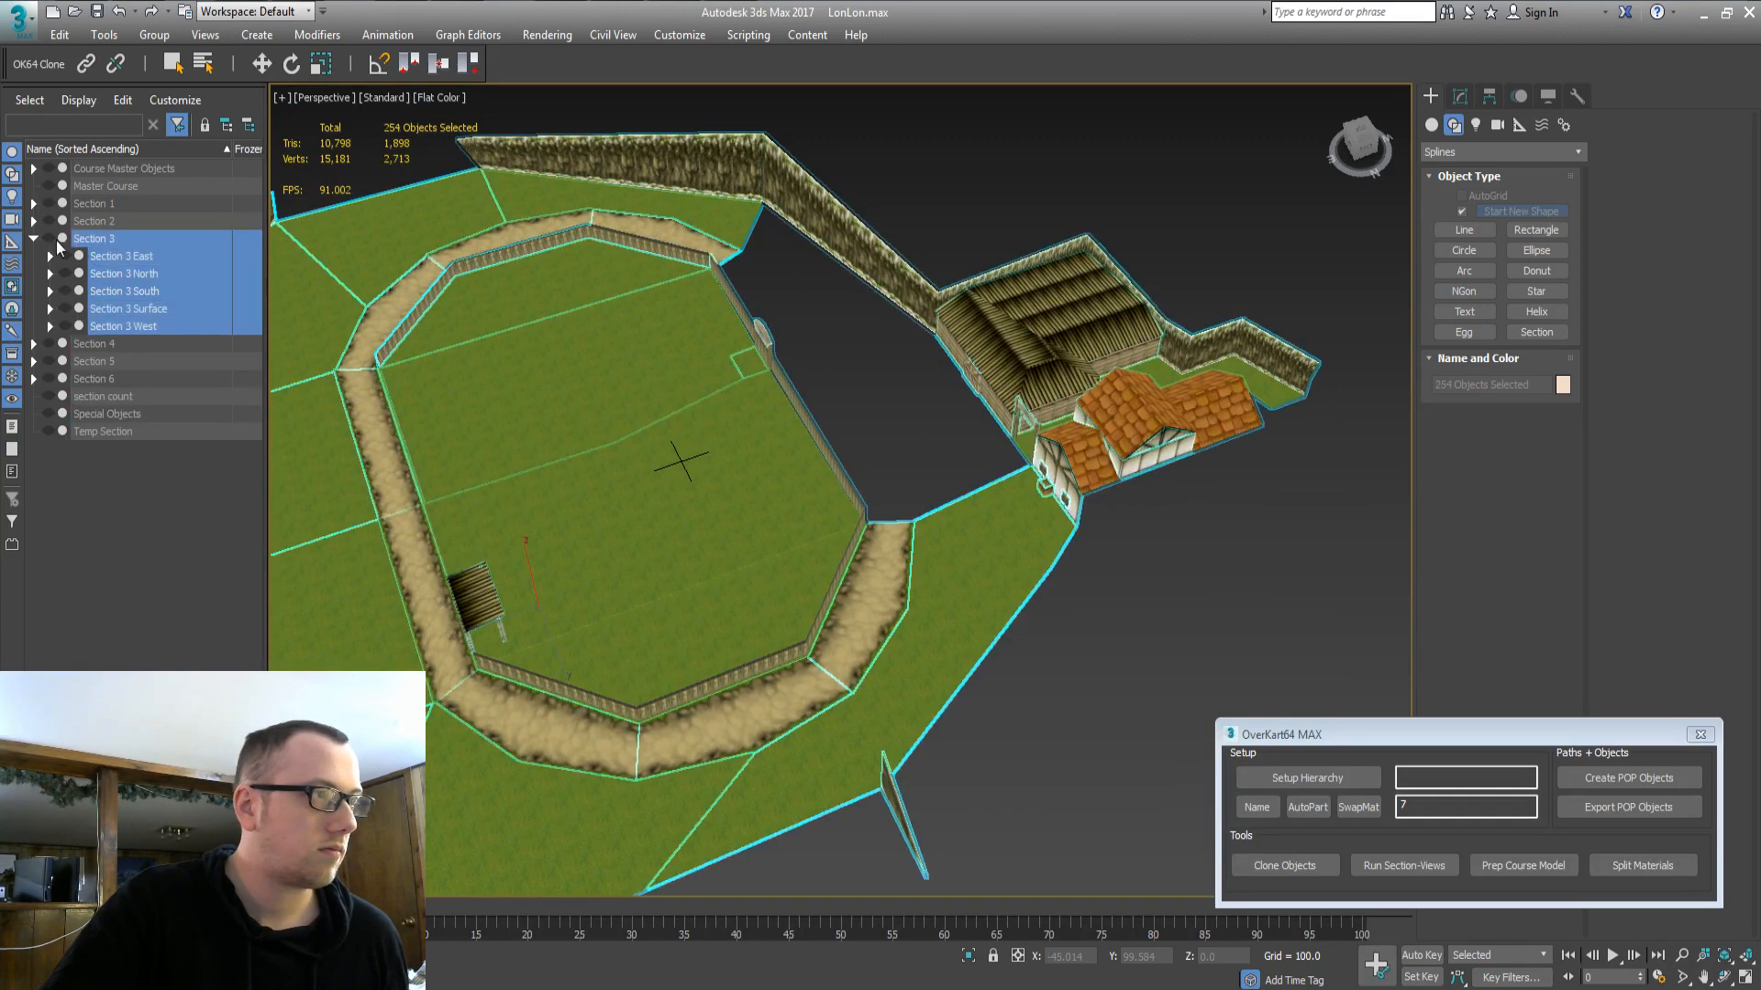
Hide Section 3 and show the Section 4 Surface geometry.
click(51, 240)
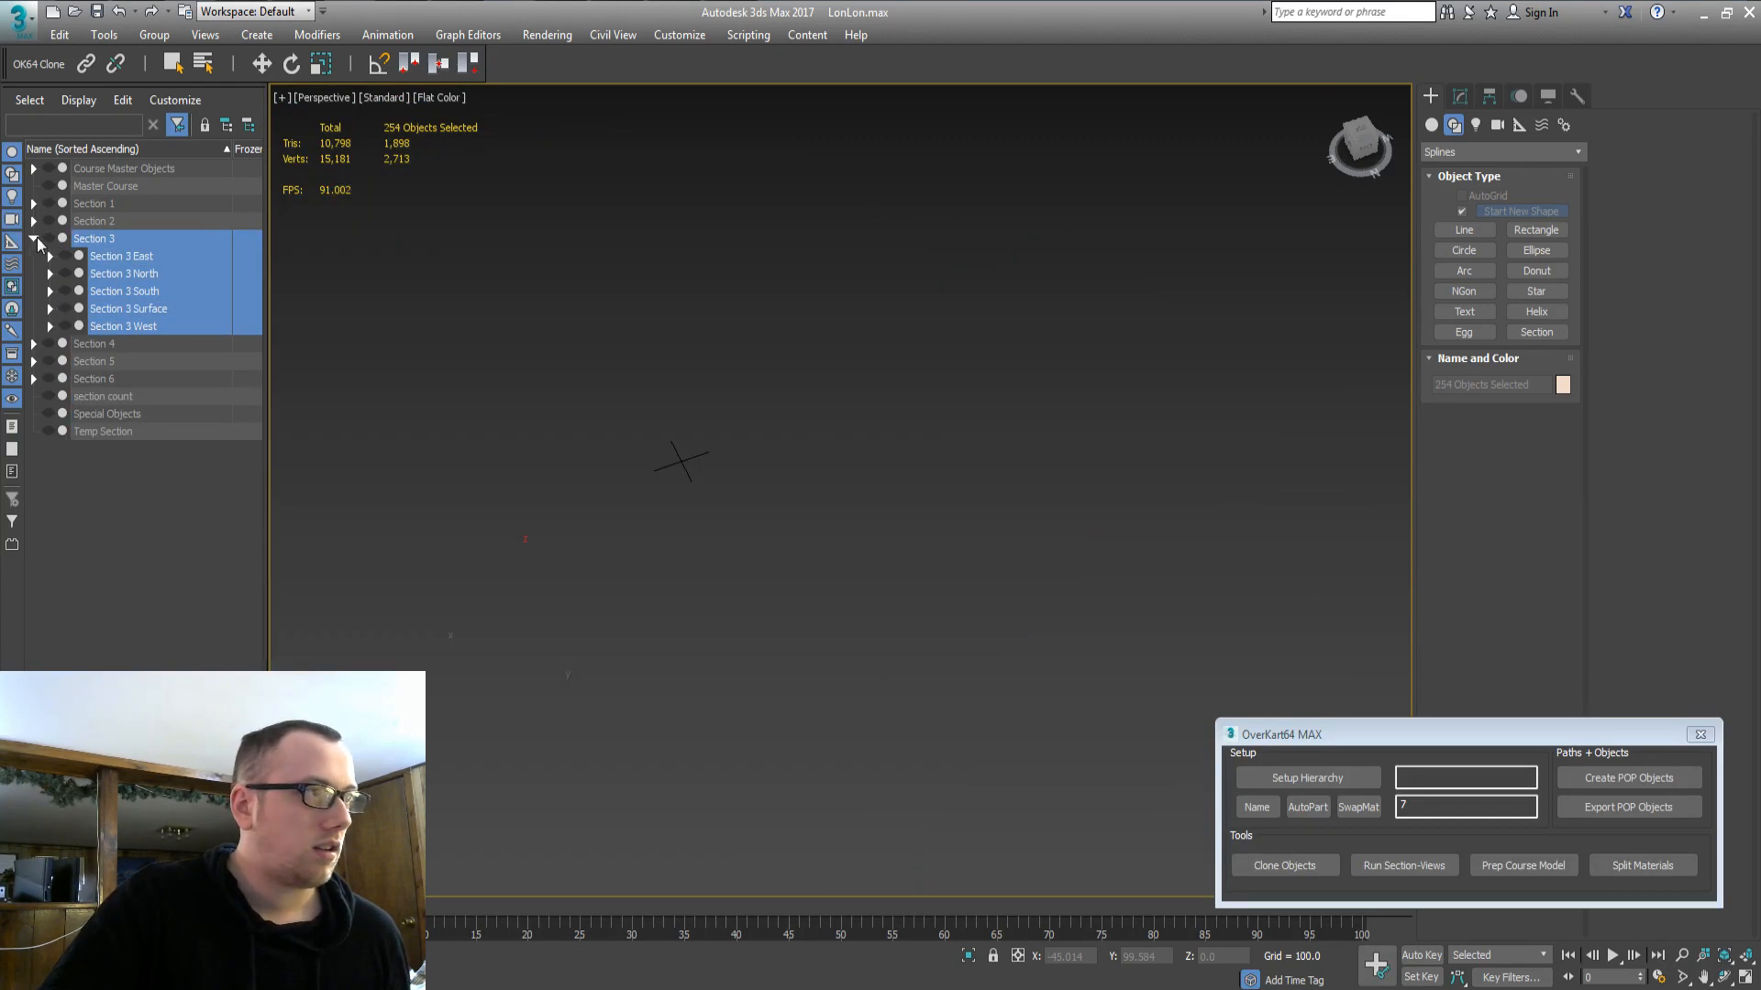
click(34, 238)
click(36, 255)
double_click(99, 263)
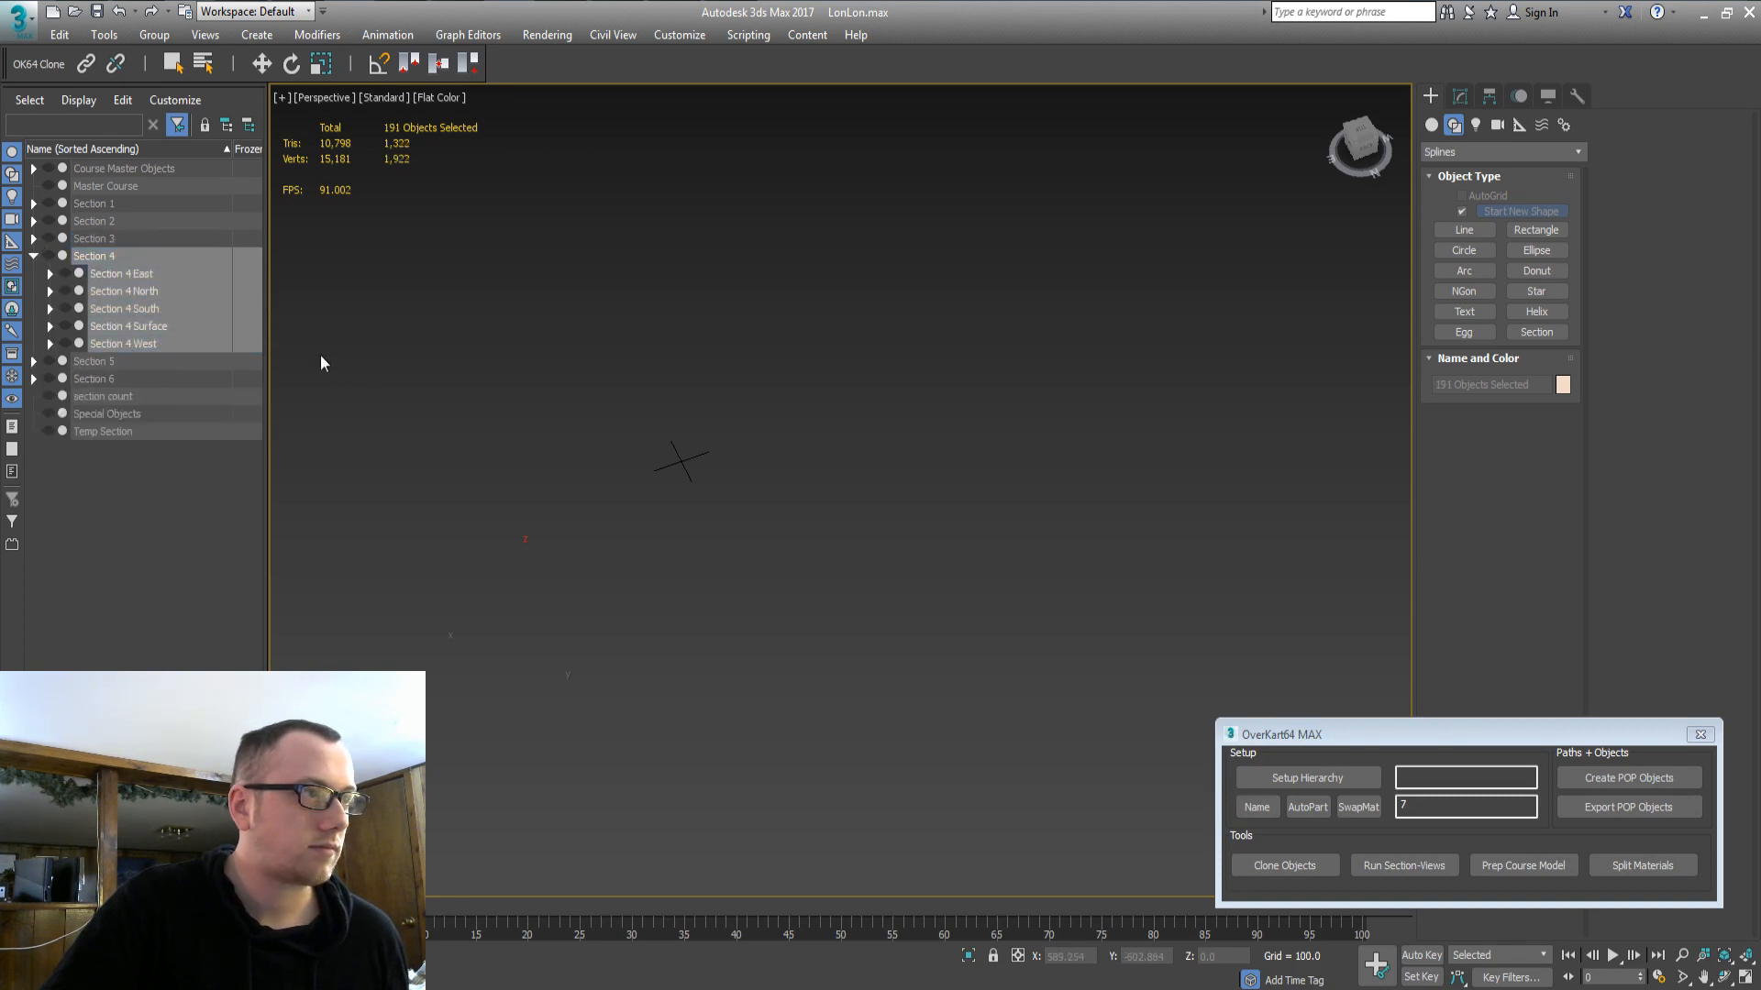
double_click(129, 326)
click(65, 327)
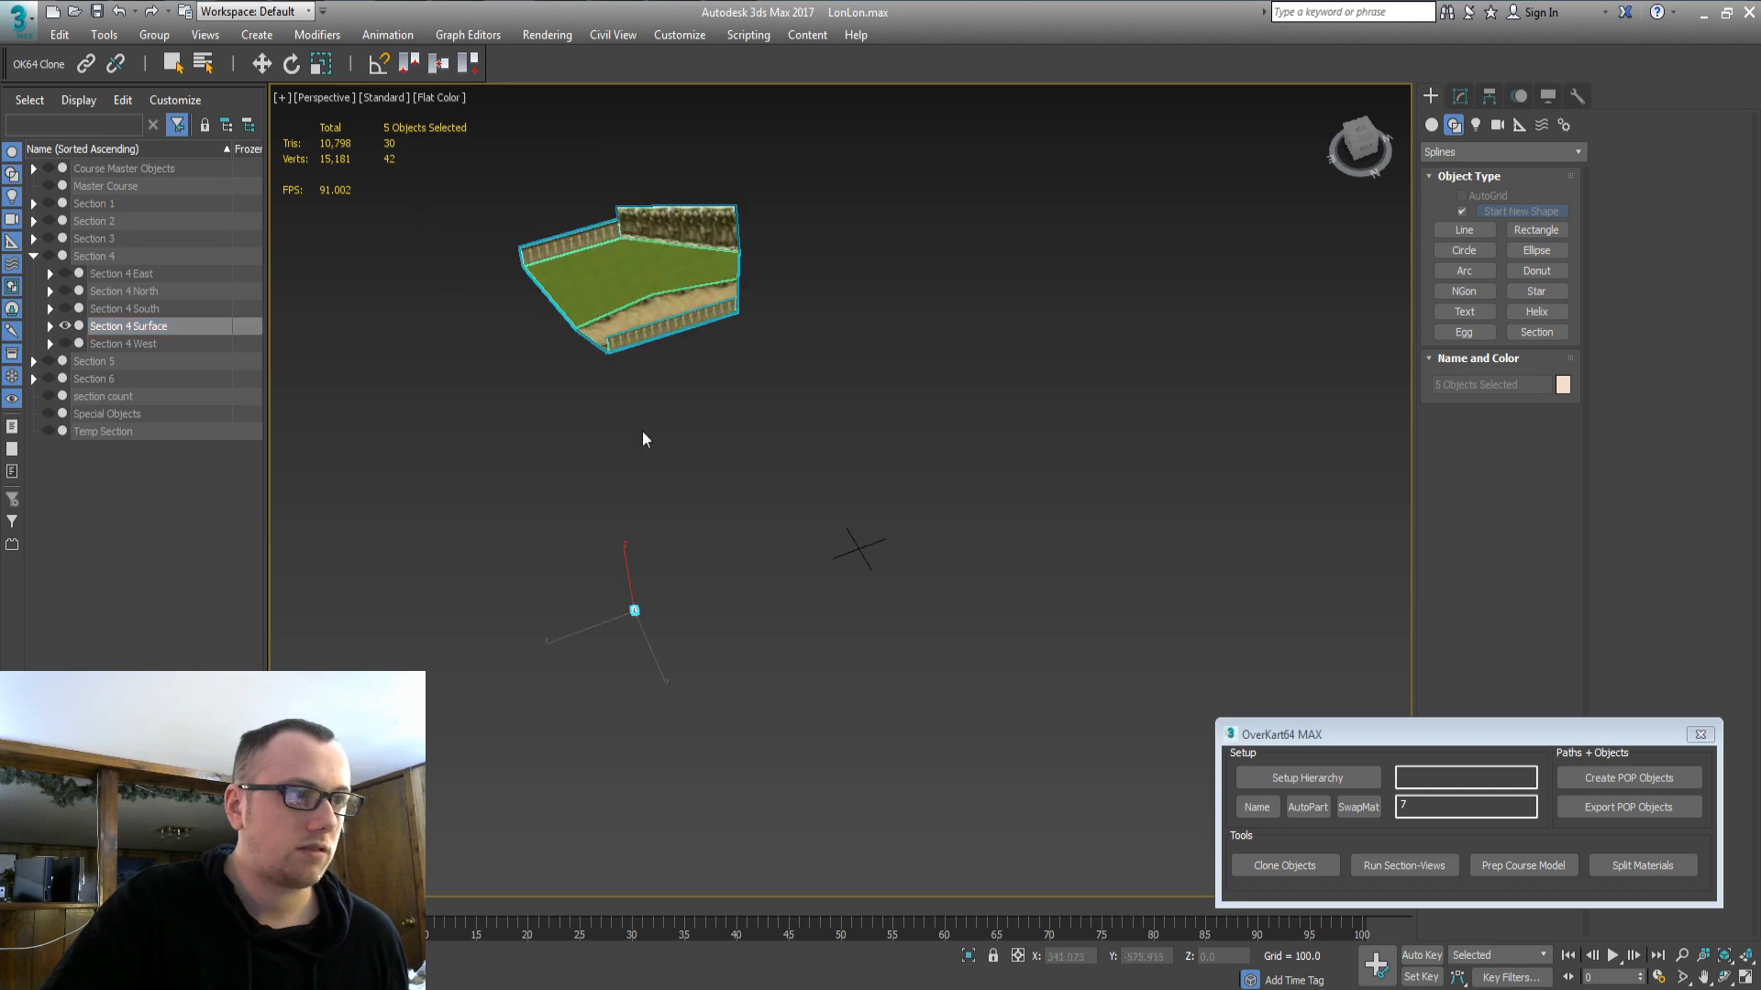
middle_drag(589, 417, 564, 527)
Show the Section 4 North geometry next to the Section 4 Surface.
alt+drag(557, 739, 739, 655)
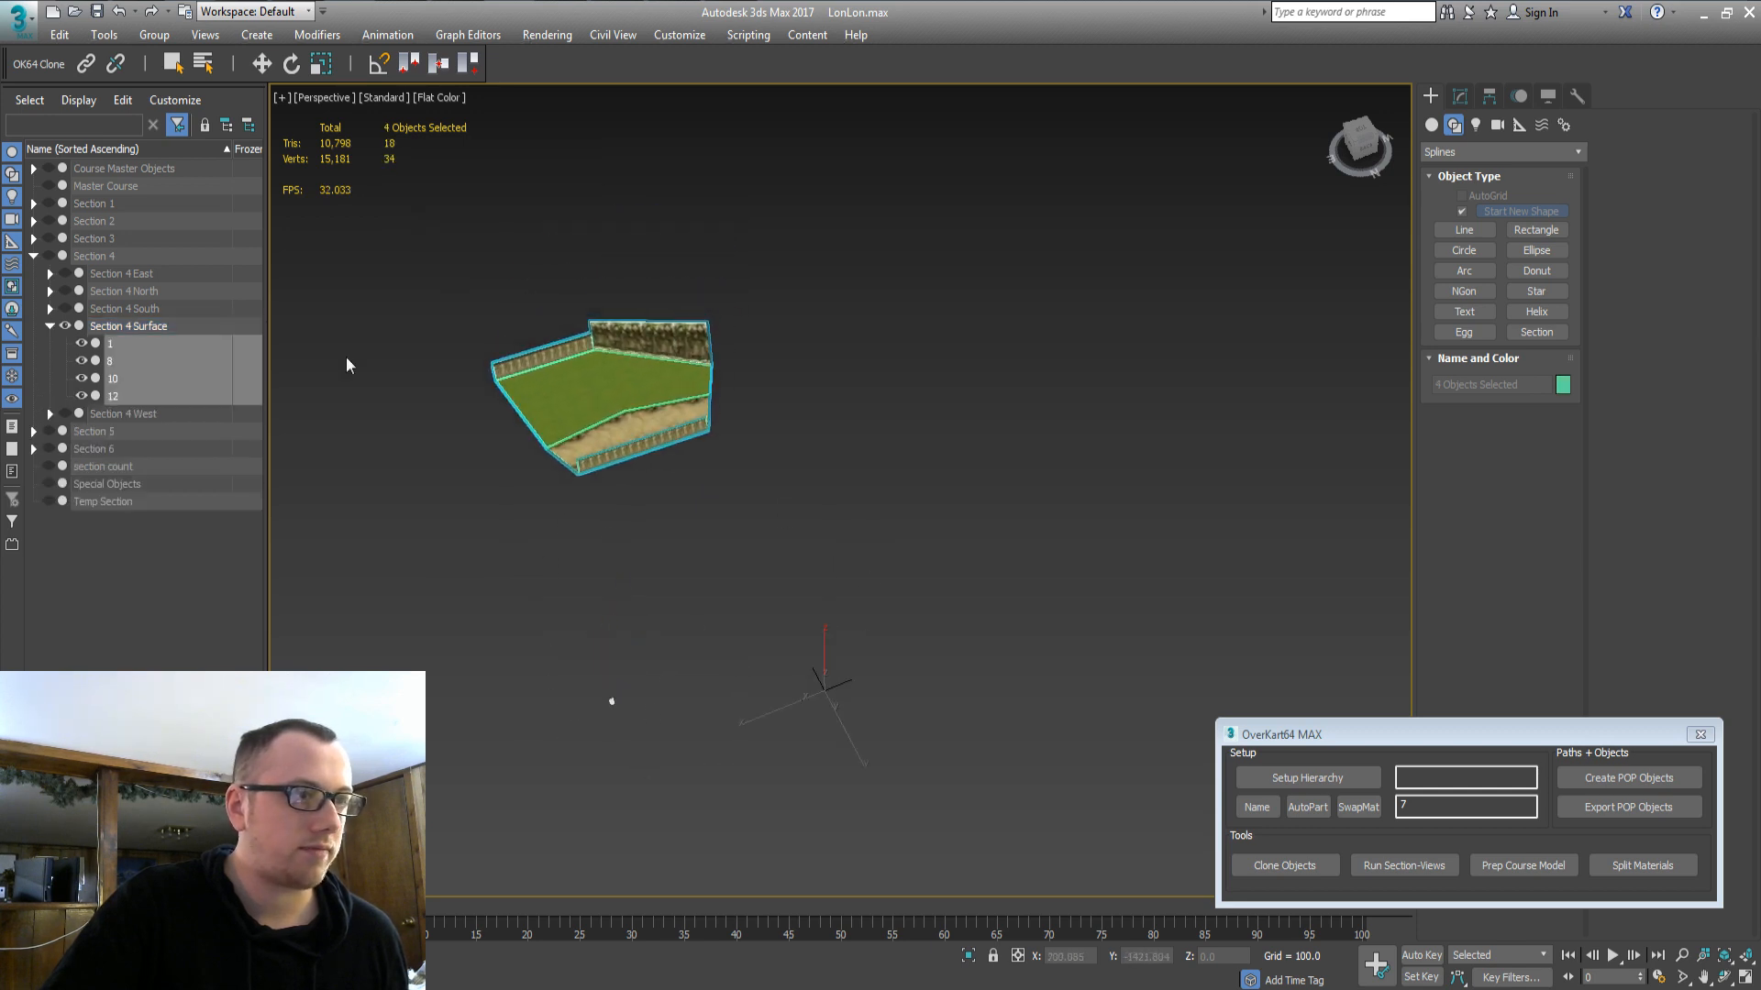
double_click(115, 328)
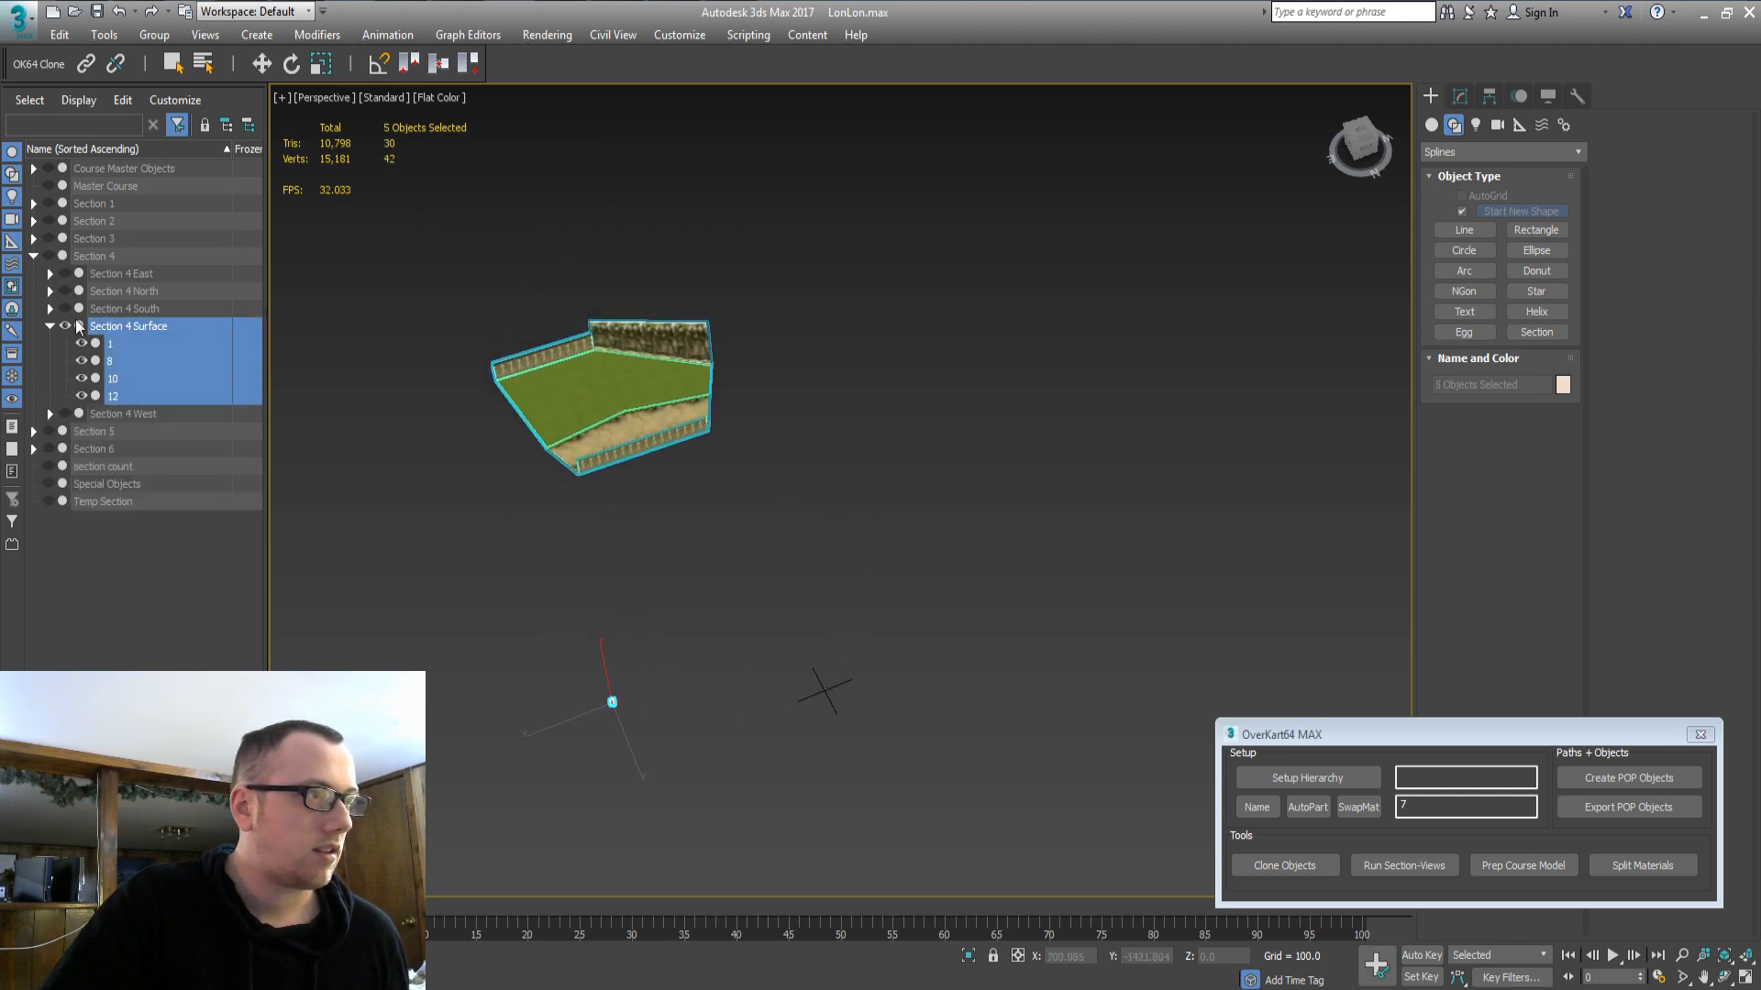
click(128, 310)
double_click(117, 291)
click(65, 290)
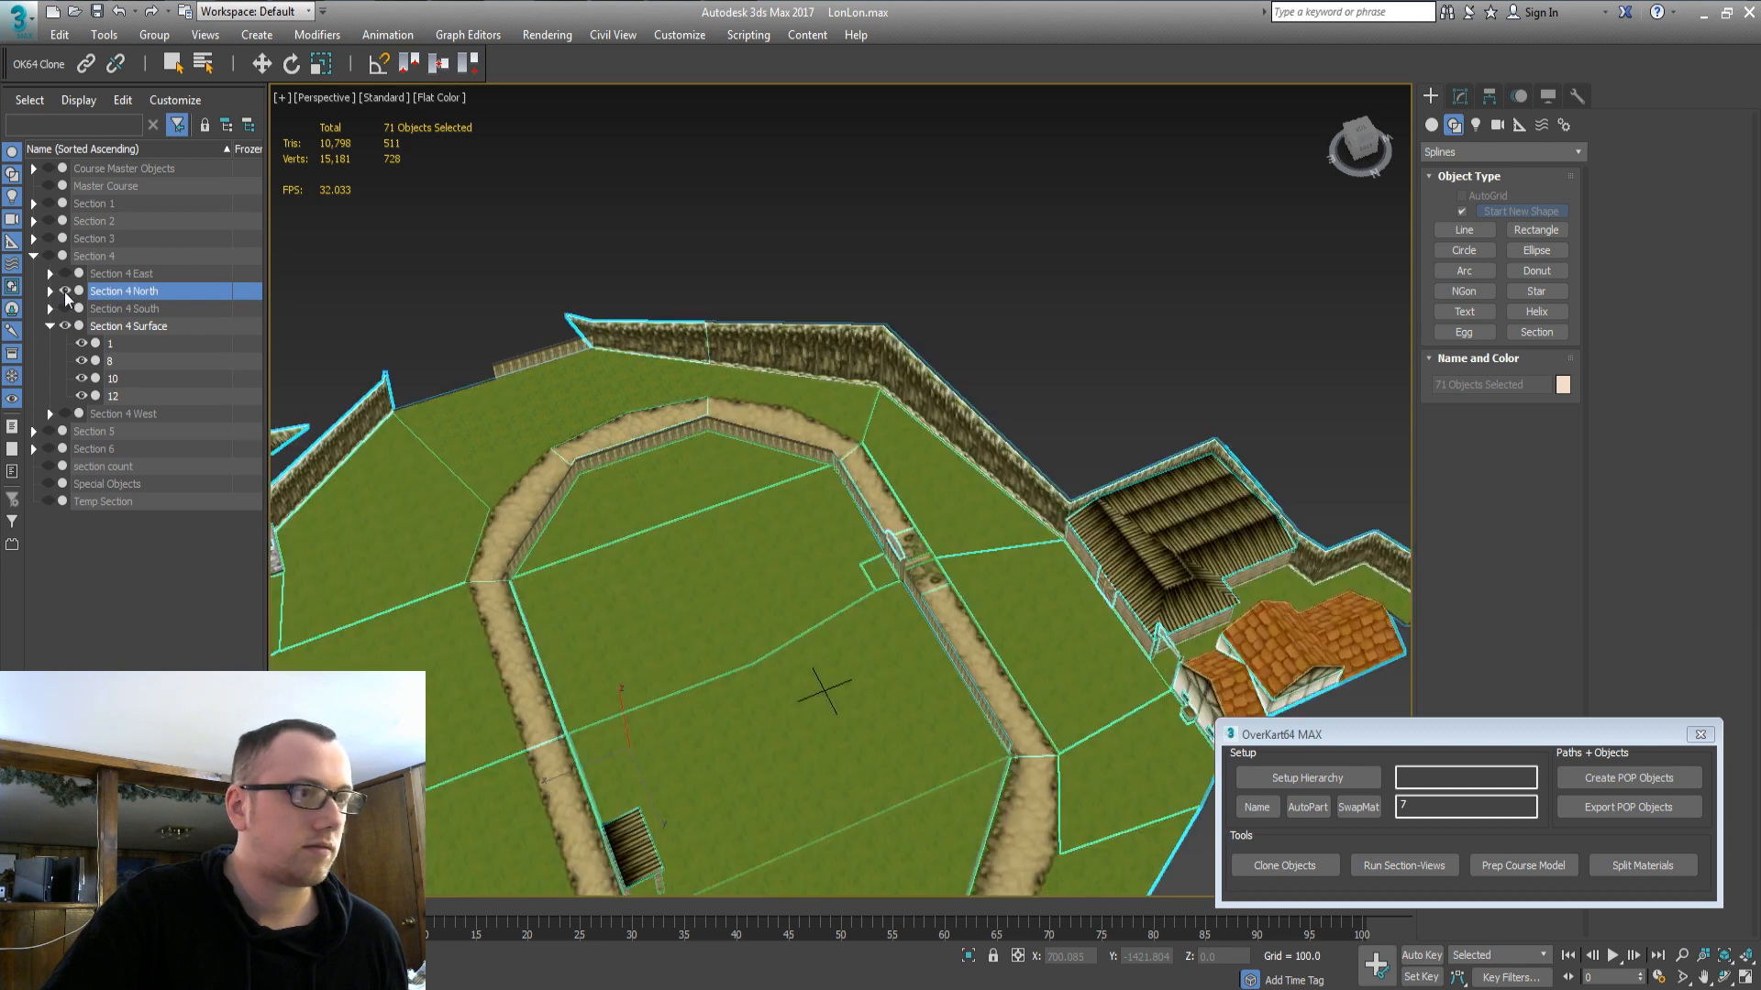
middle_drag(702, 561, 786, 543)
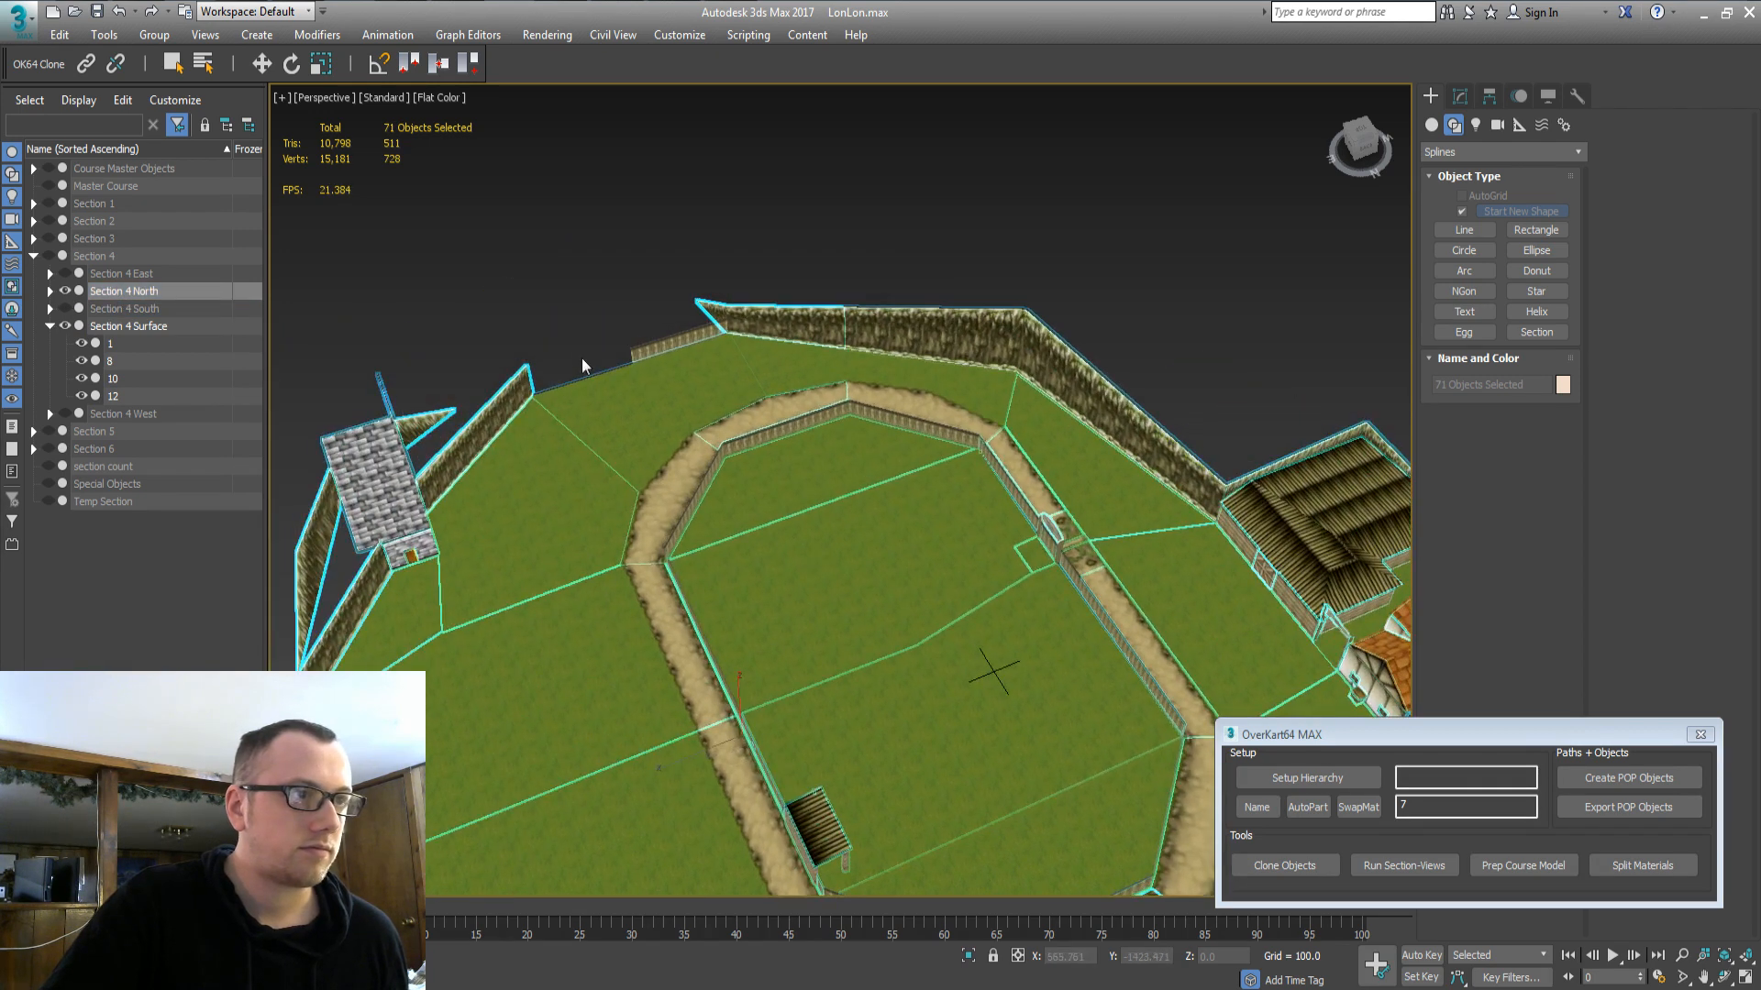
click(152, 168)
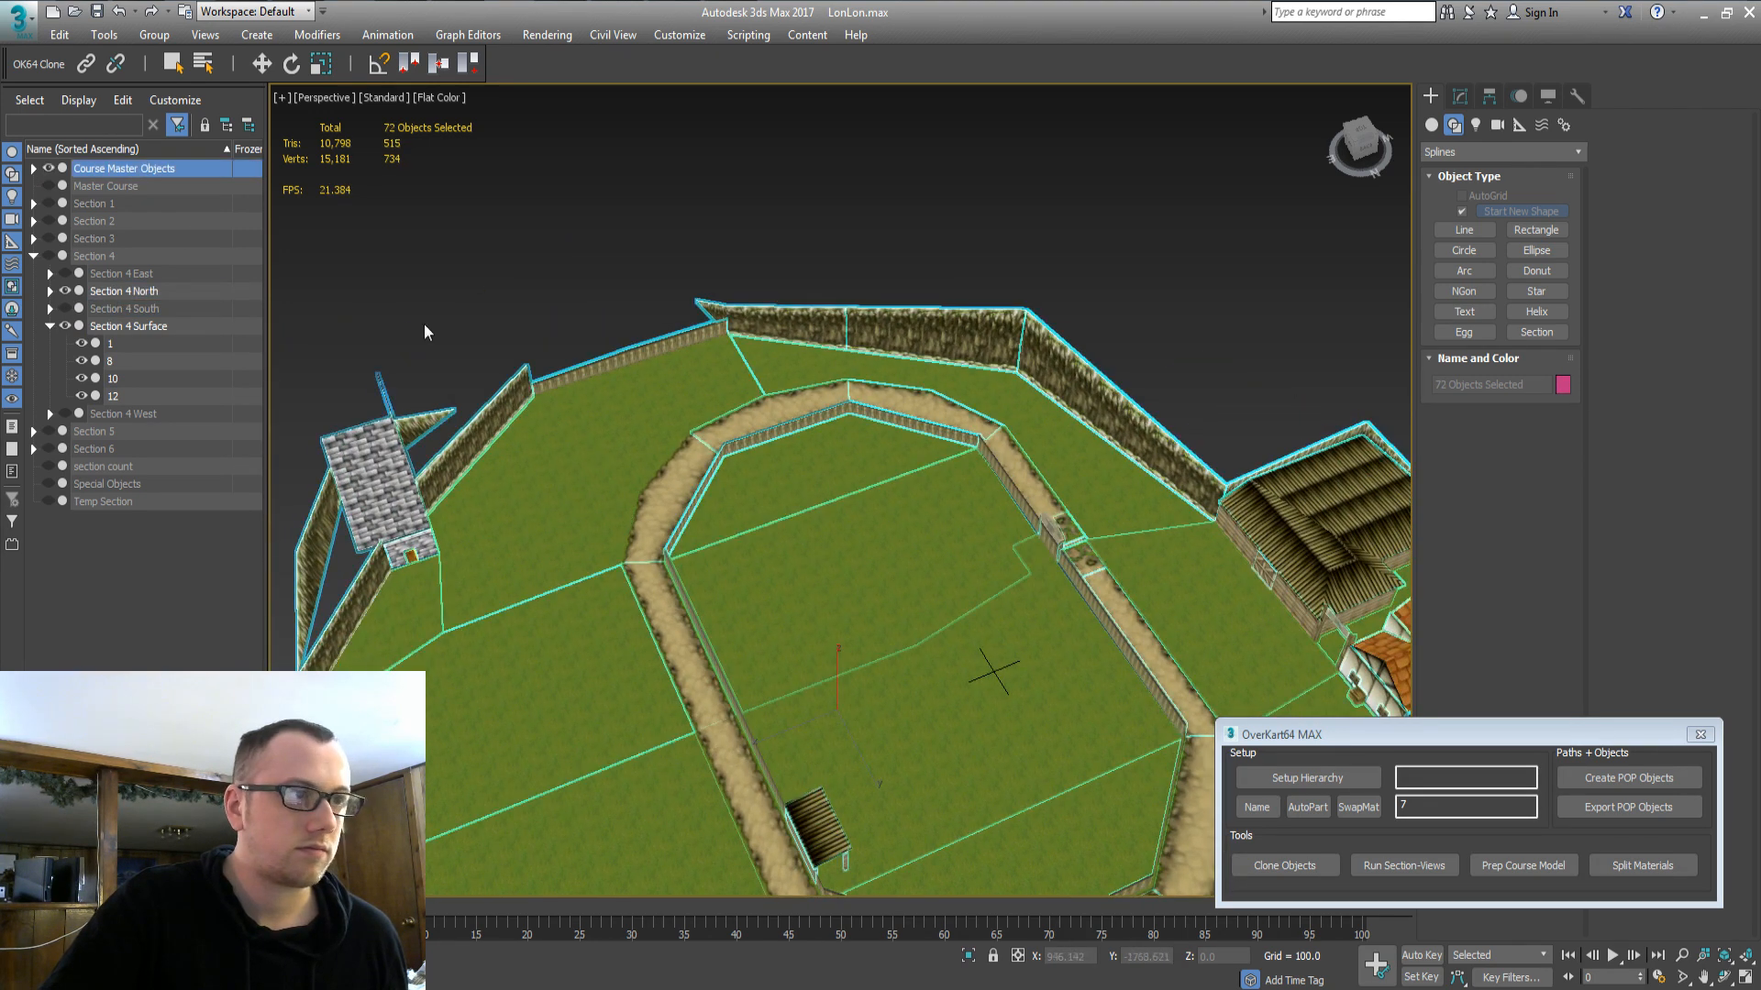
Clone fence wall 8_part4 and move the copy from Temp Section into Section 4 North.
click(587, 367)
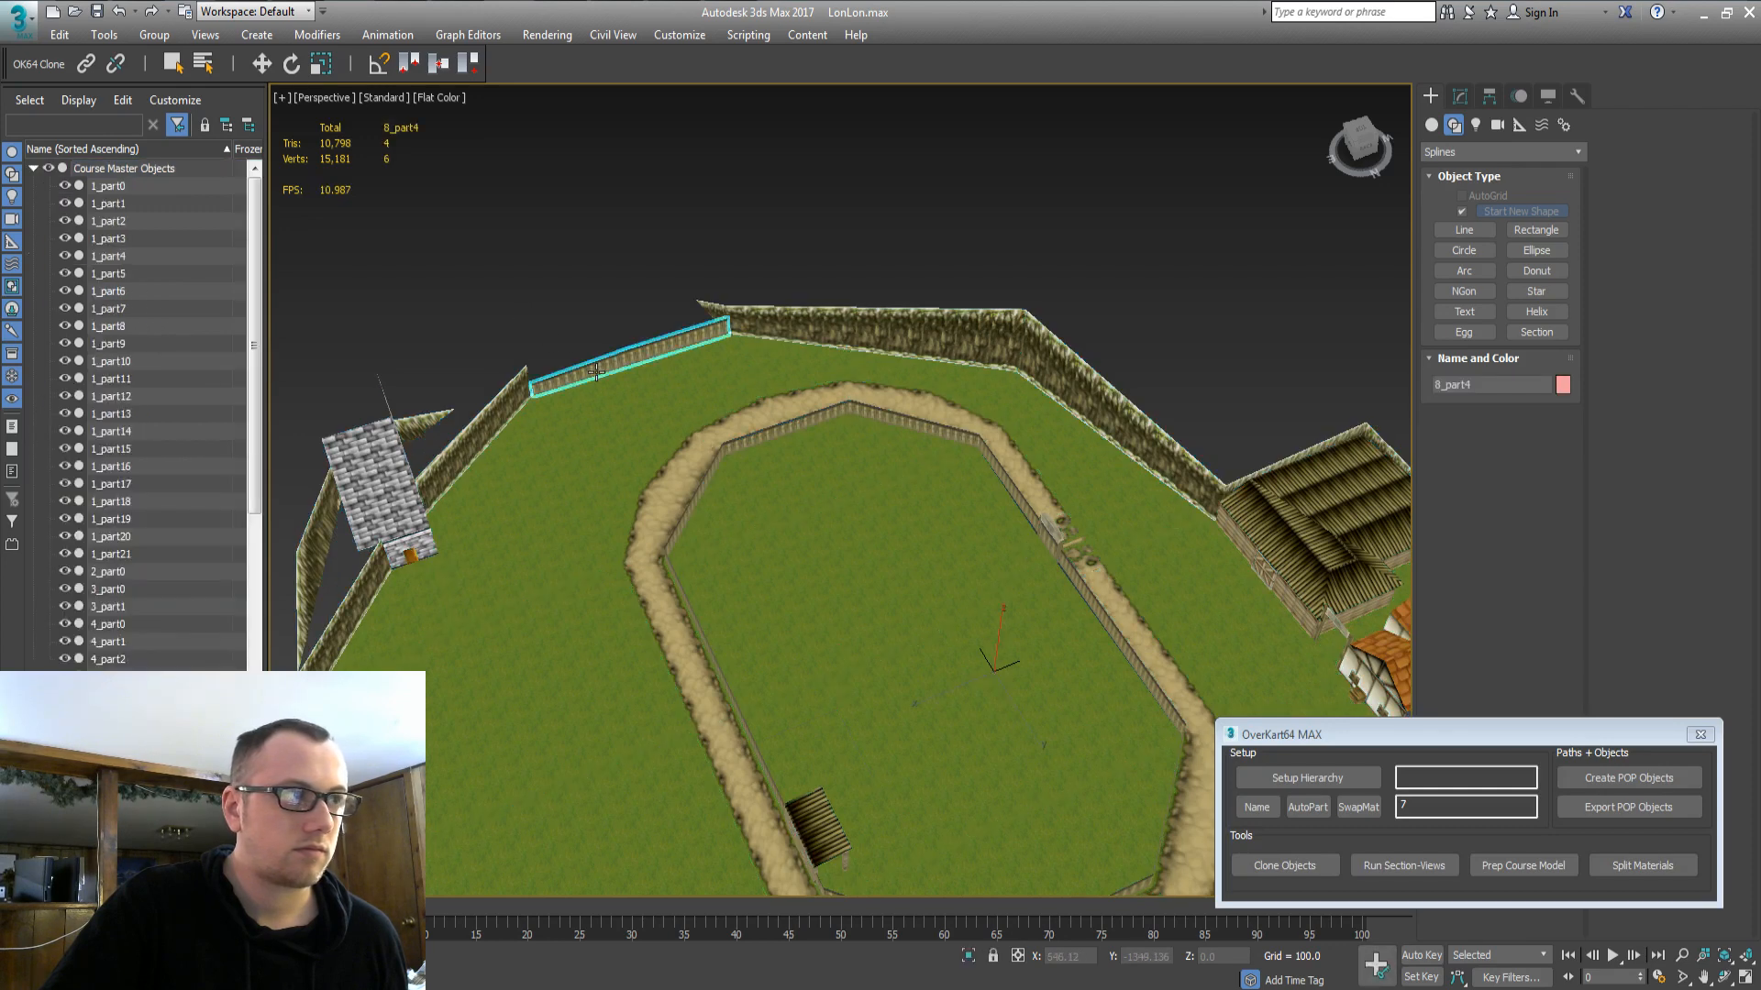
click(1298, 867)
key(Return)
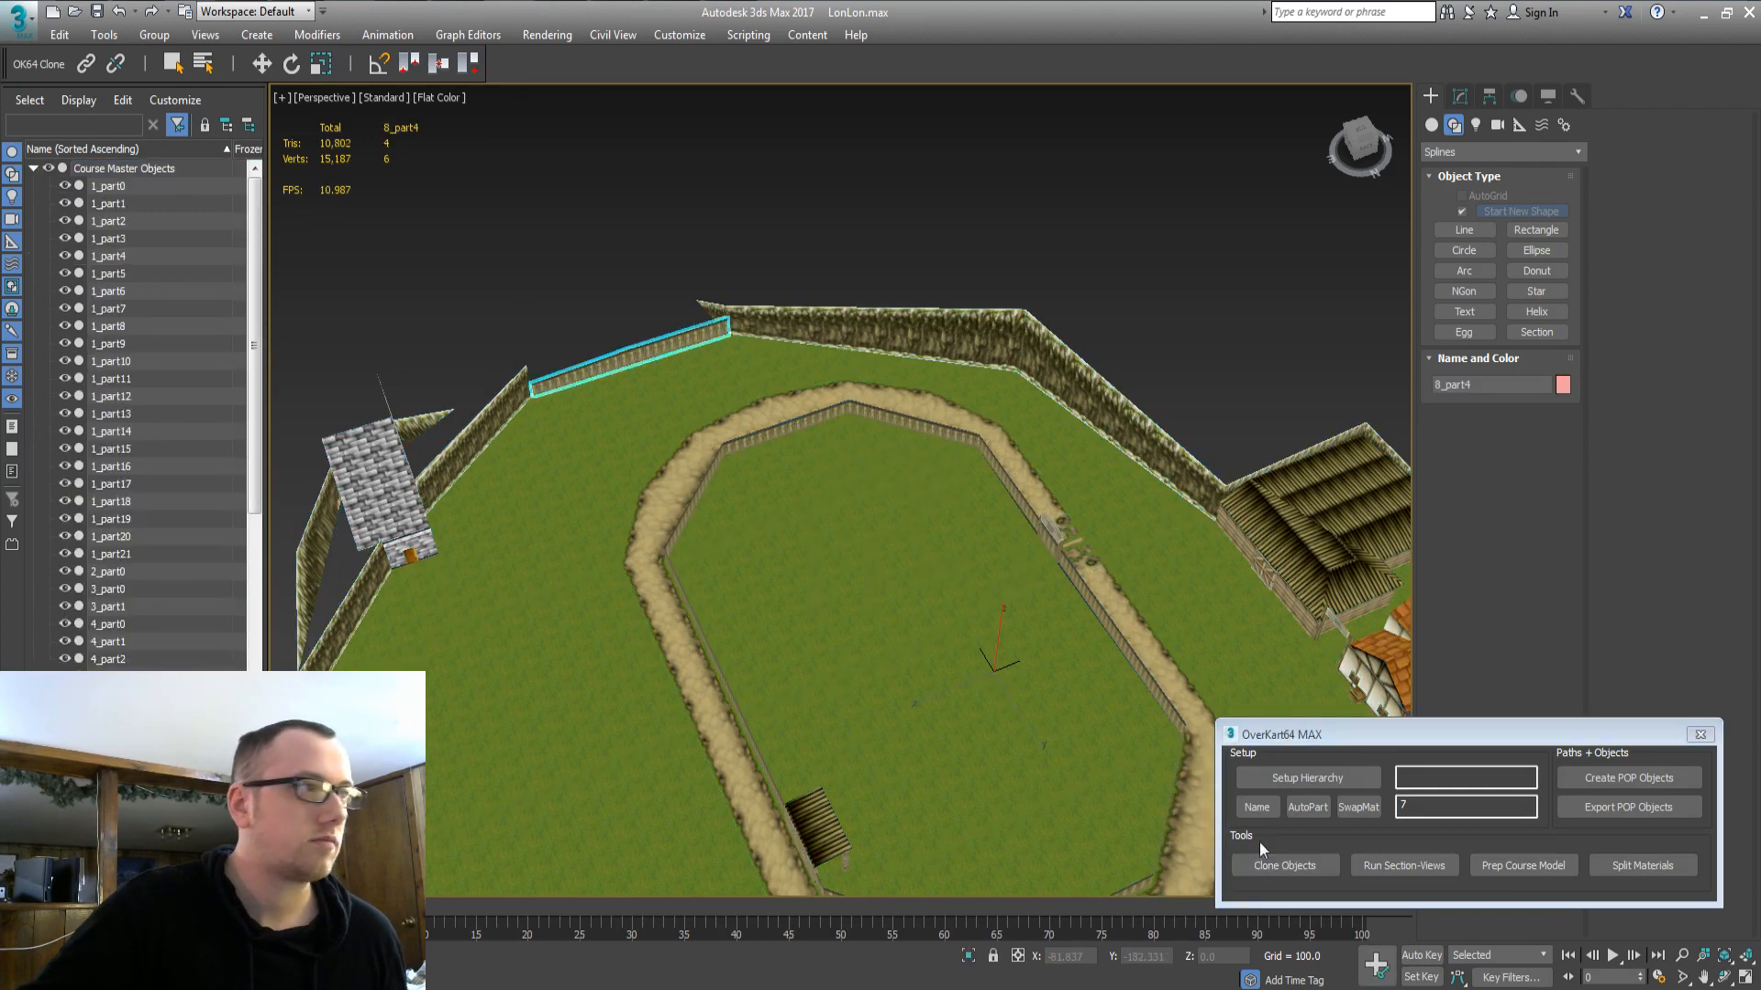
double_click(104, 170)
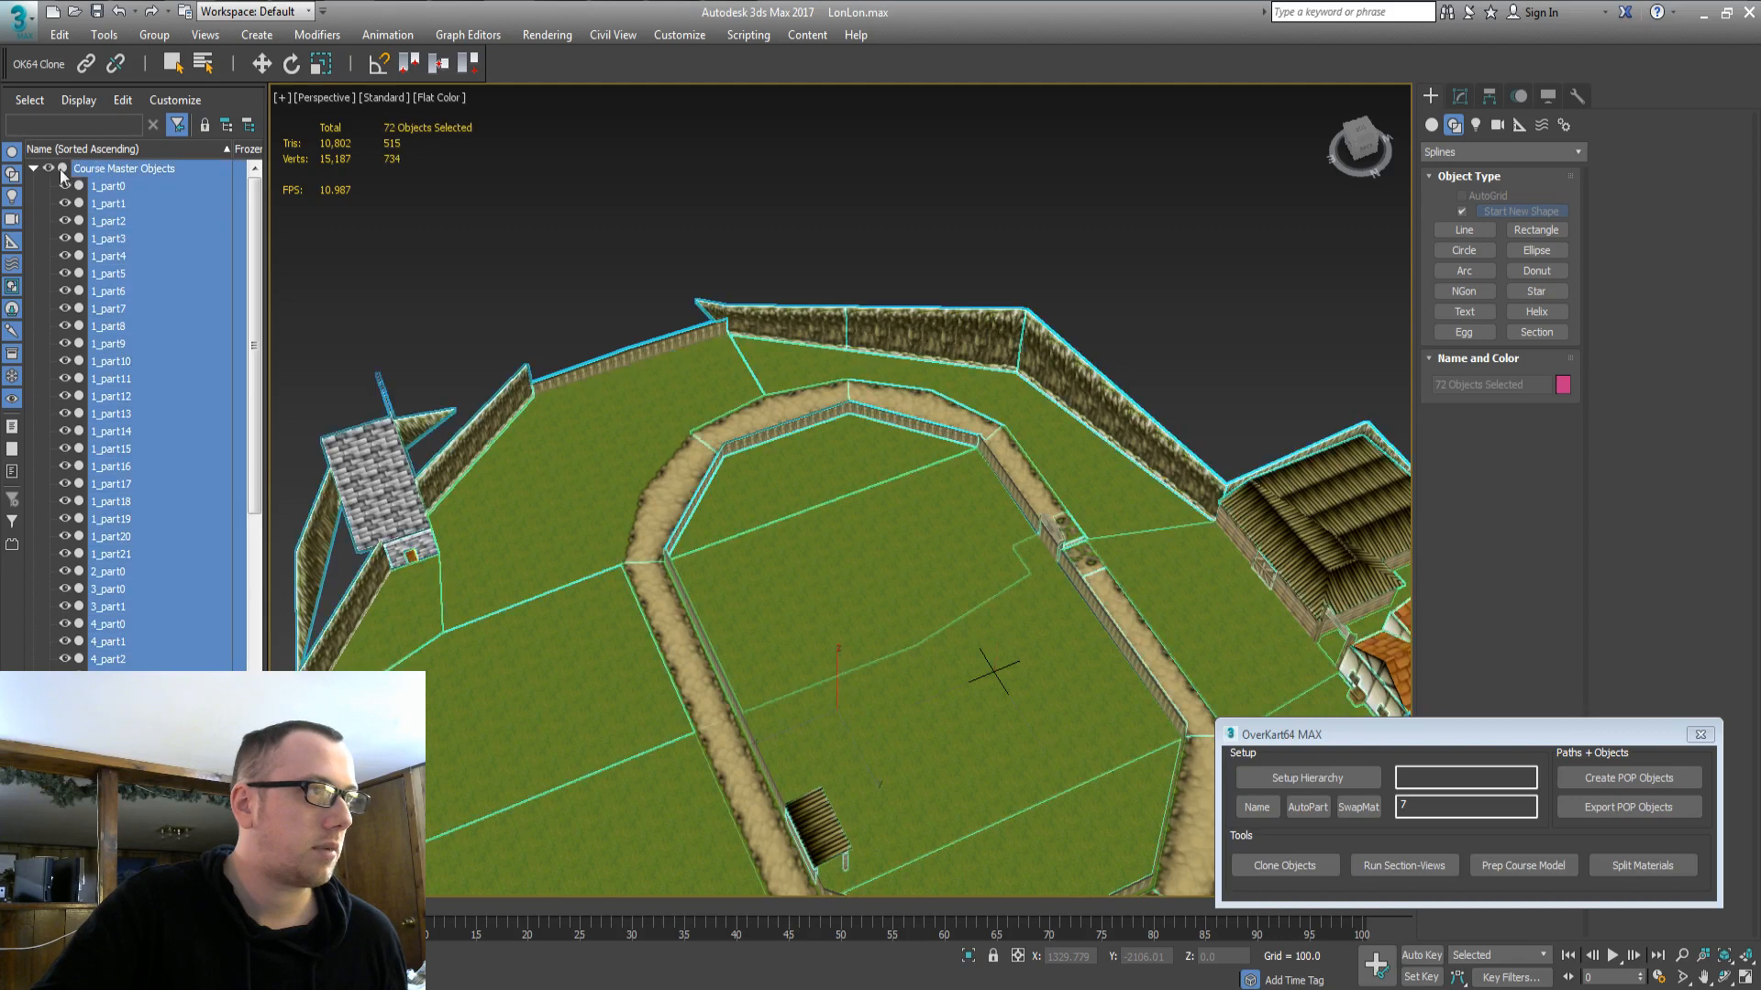
click(33, 169)
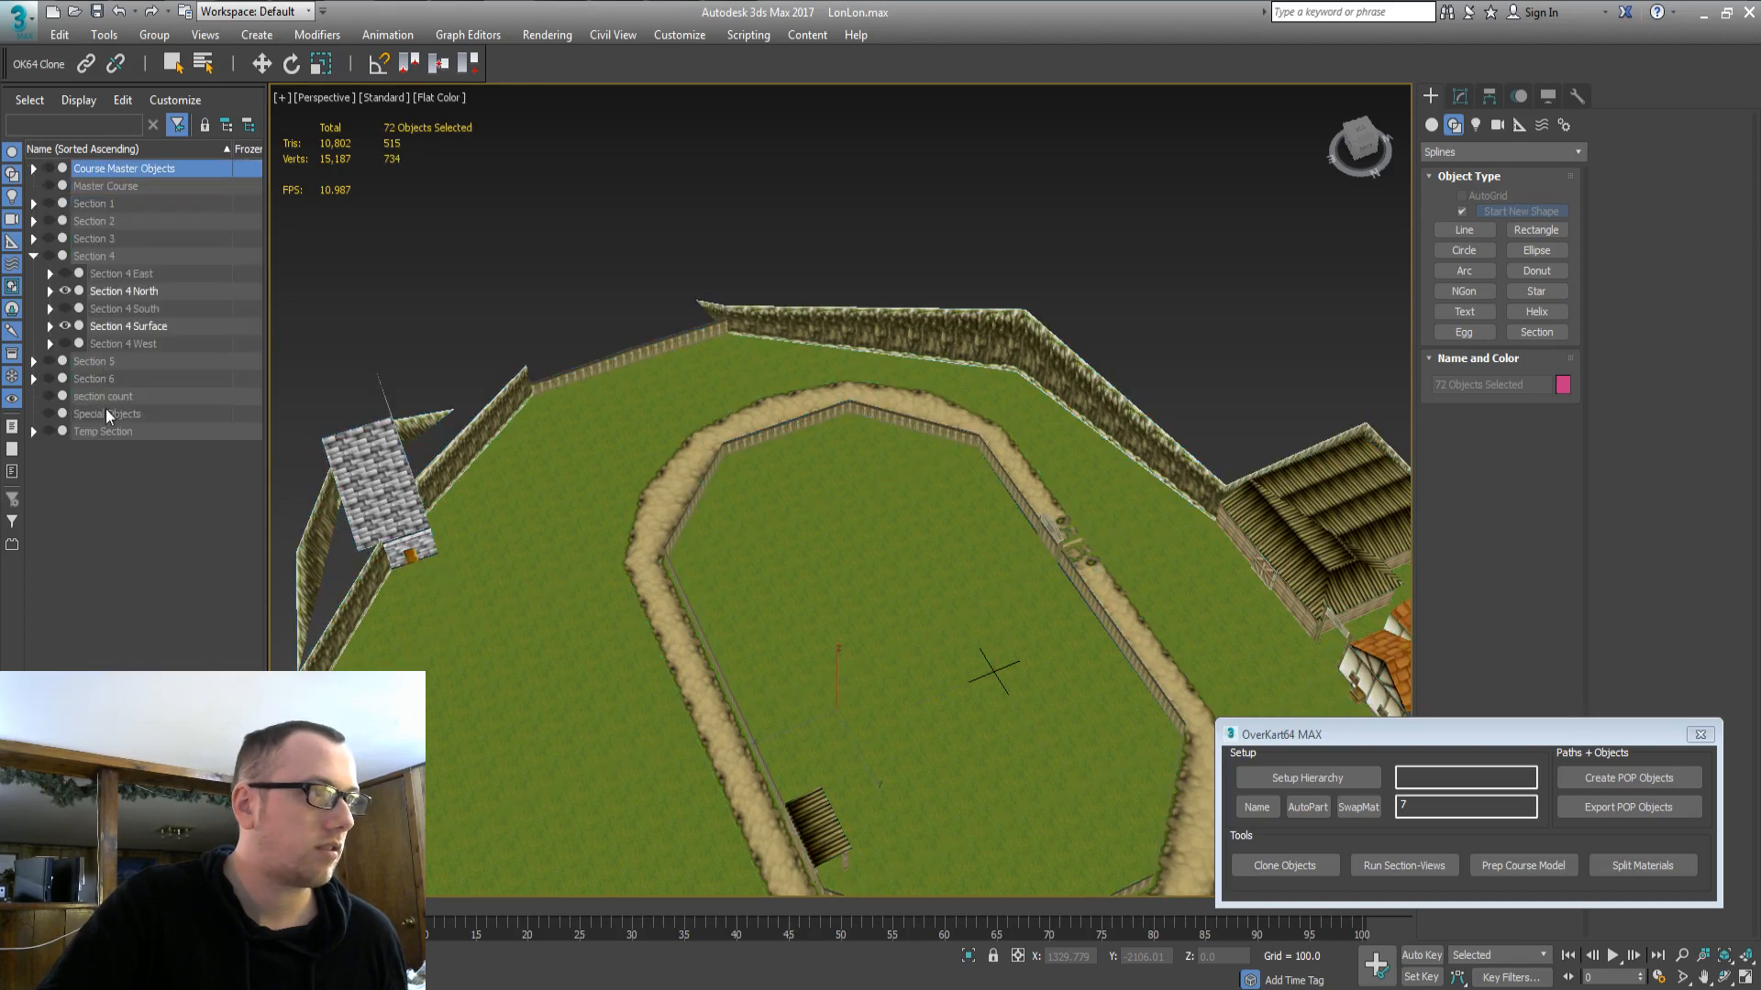
click(33, 431)
click(106, 451)
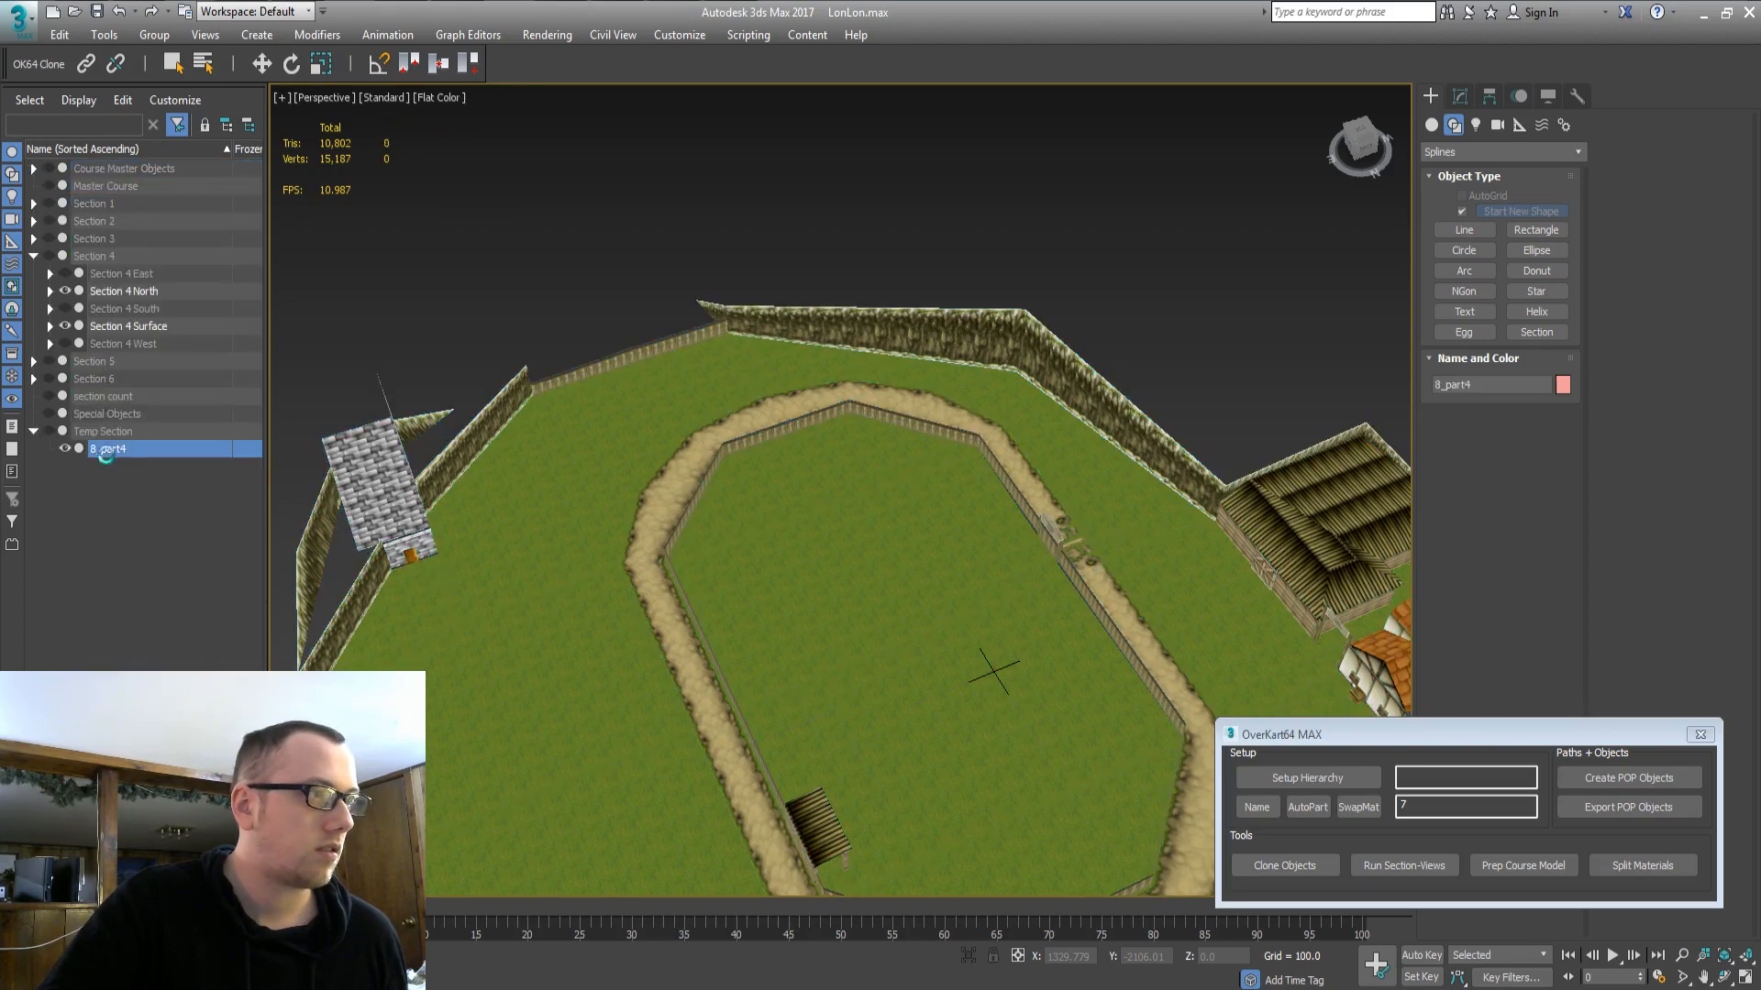
drag(117, 454, 123, 287)
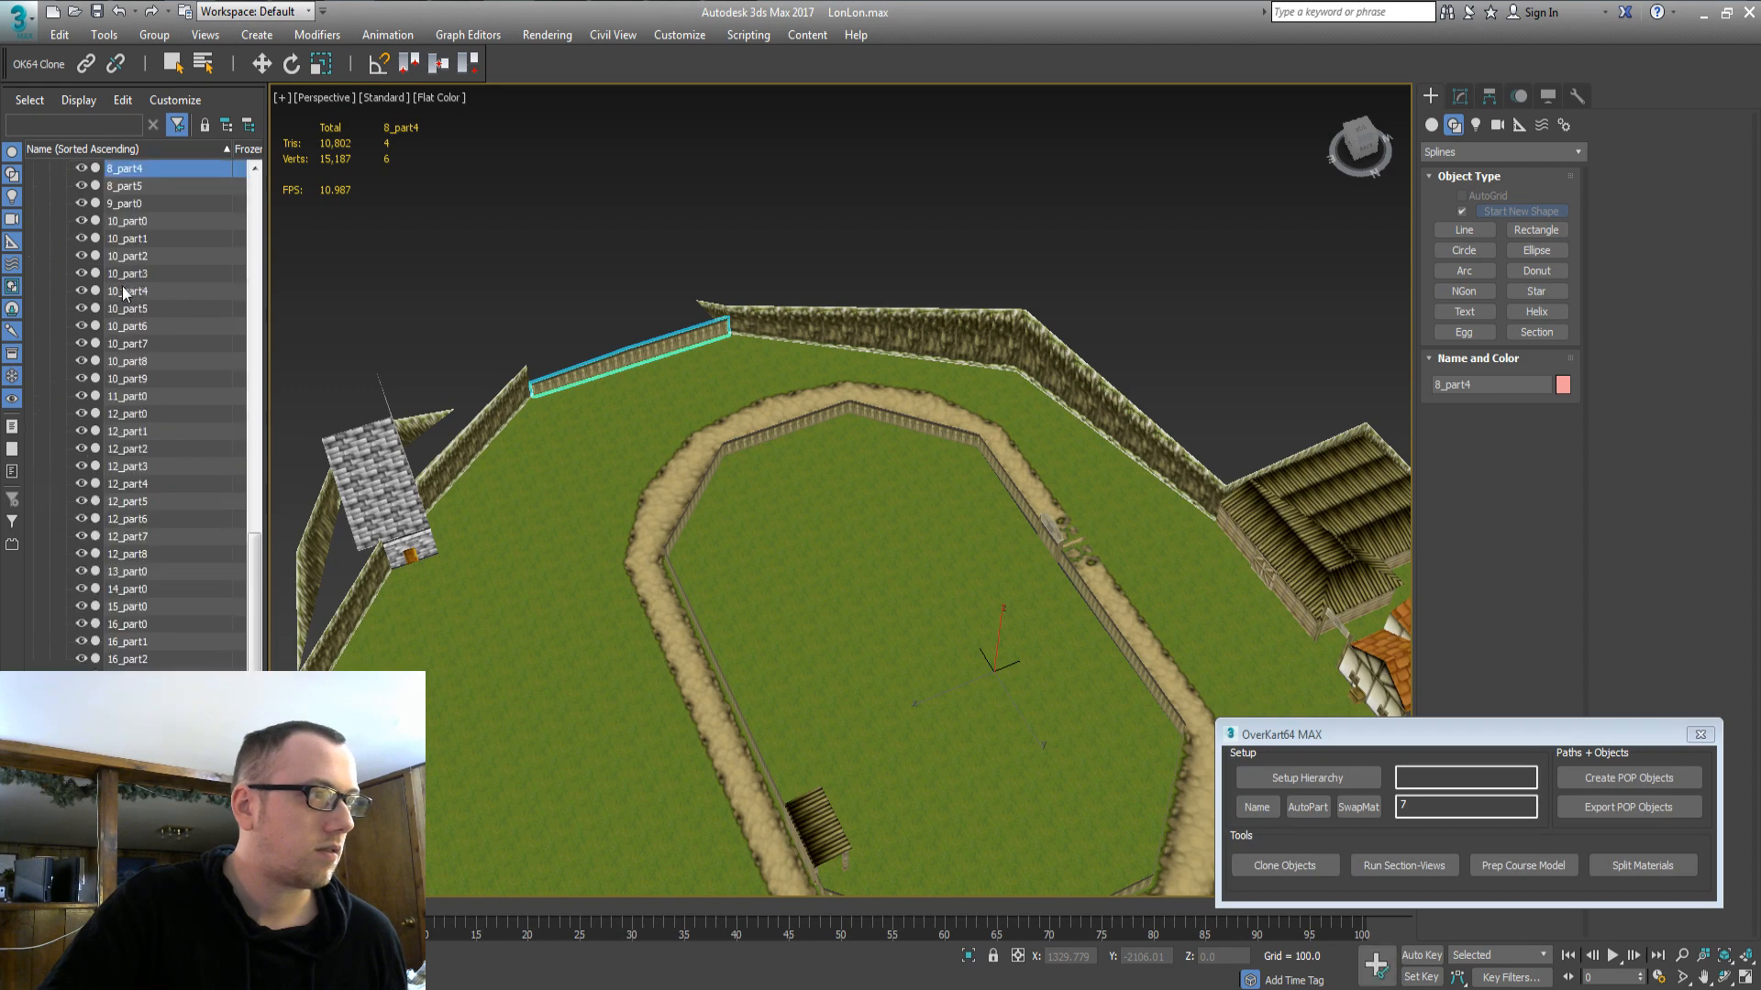
Clear the selection and orbit around the ranch to view it whole.
middle_drag(863, 587, 738, 429)
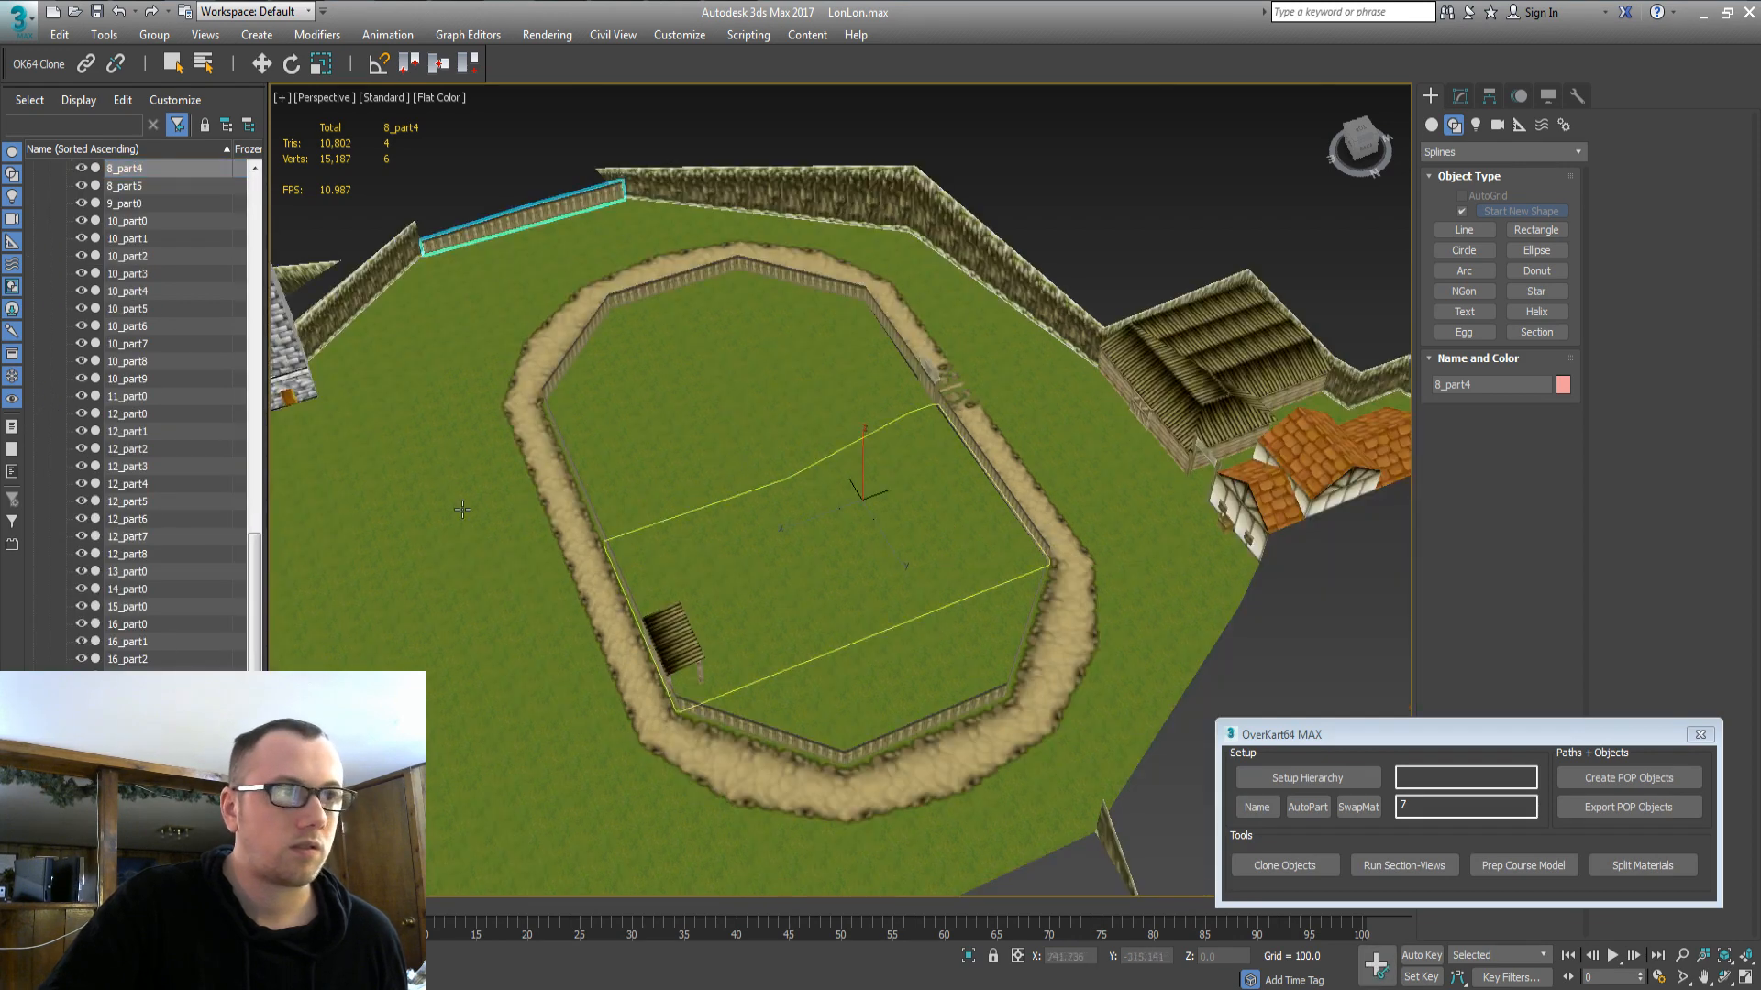
click(128, 729)
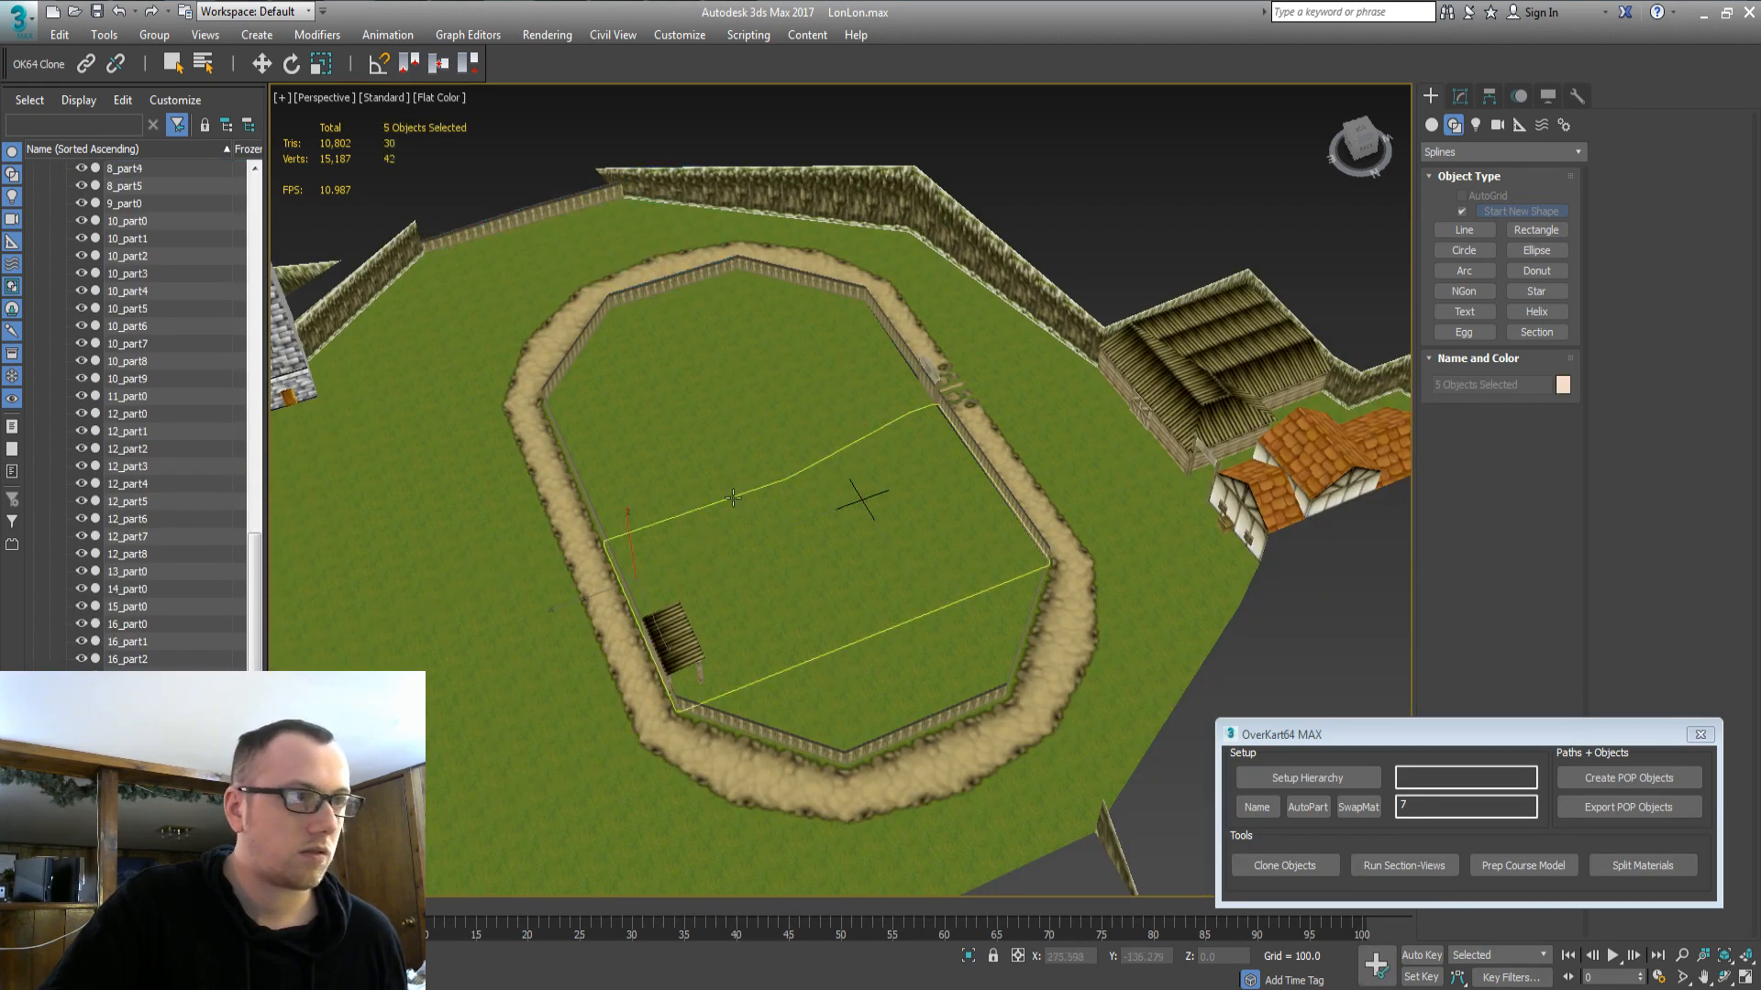
alt+middle_drag(678, 541, 933, 474)
middle_drag(901, 395, 789, 630)
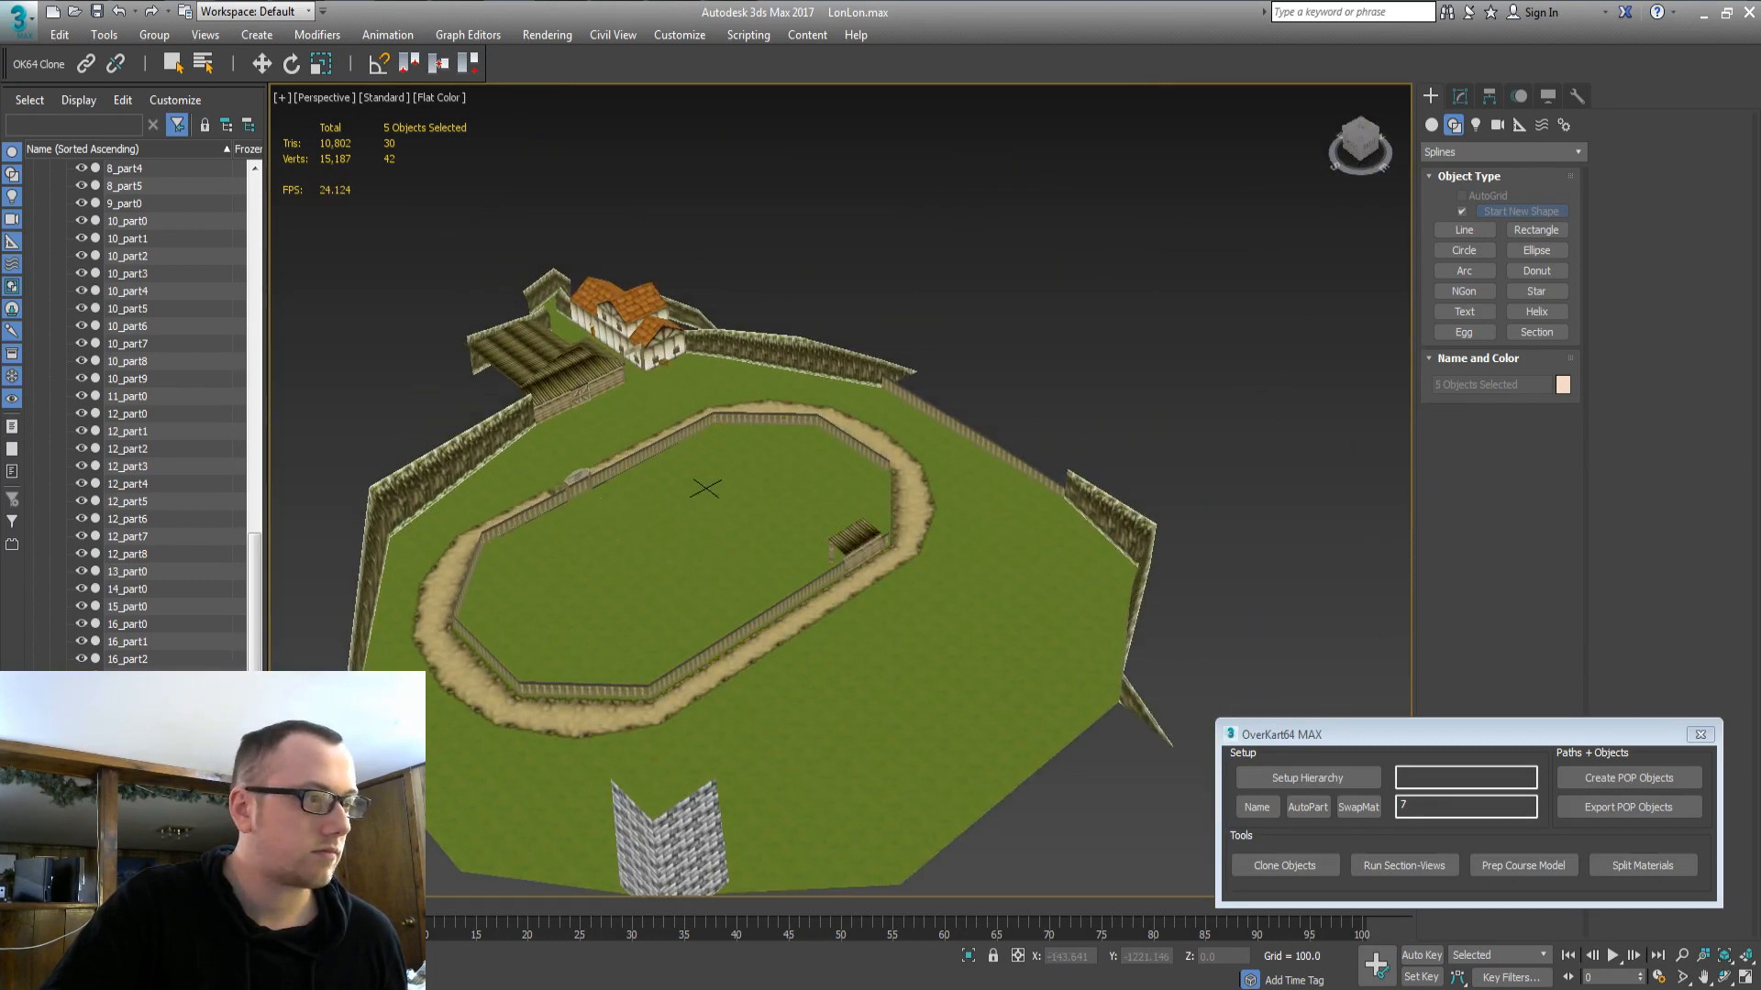
scroll(241, 317, up, 10)
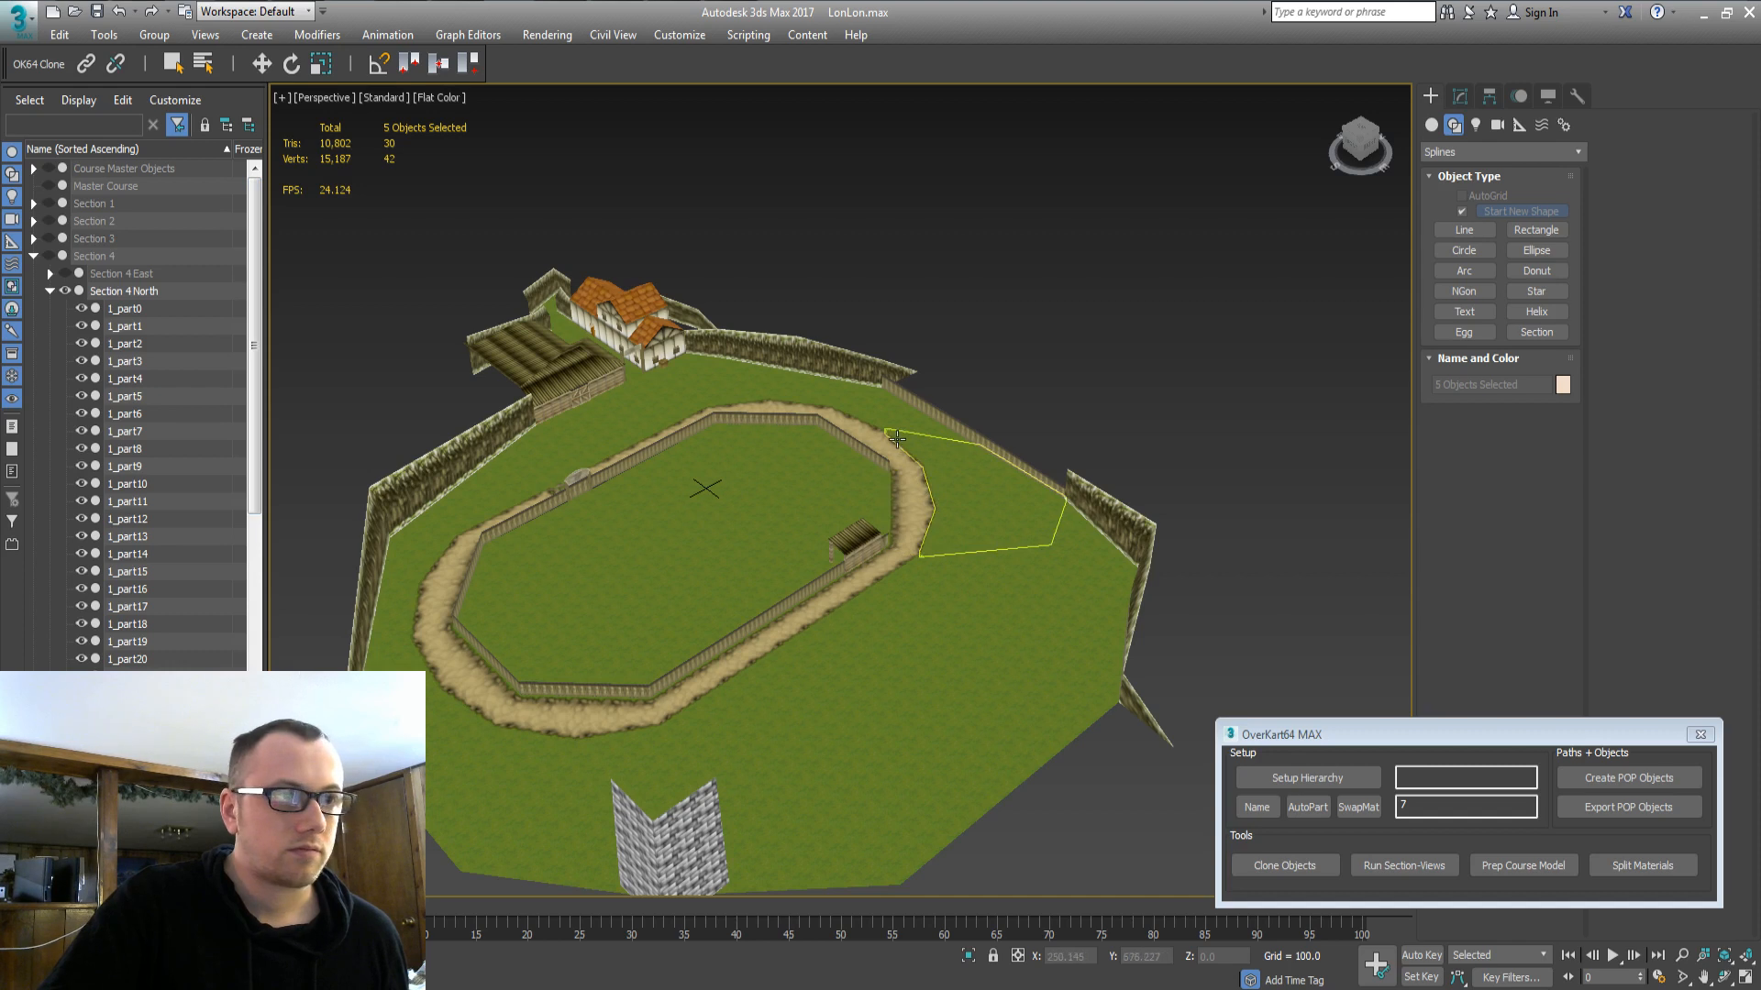
Delete the fence pieces 10_part7 and 12_part7.
click(879, 437)
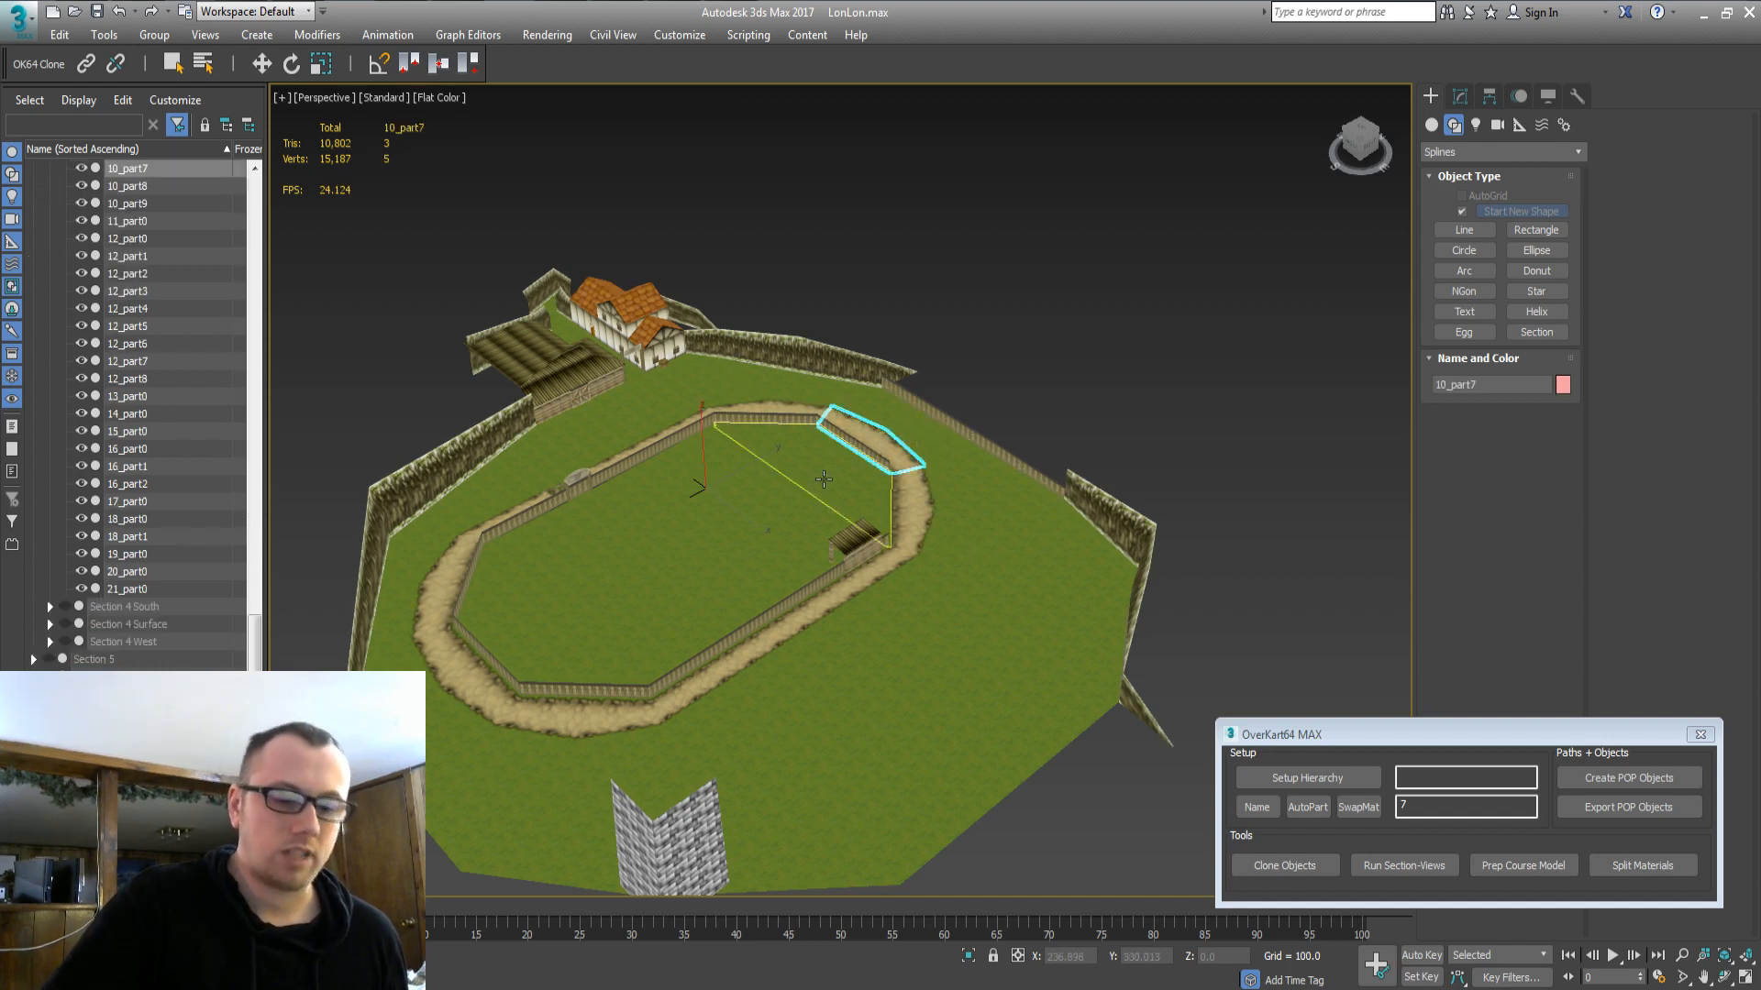
key(Delete)
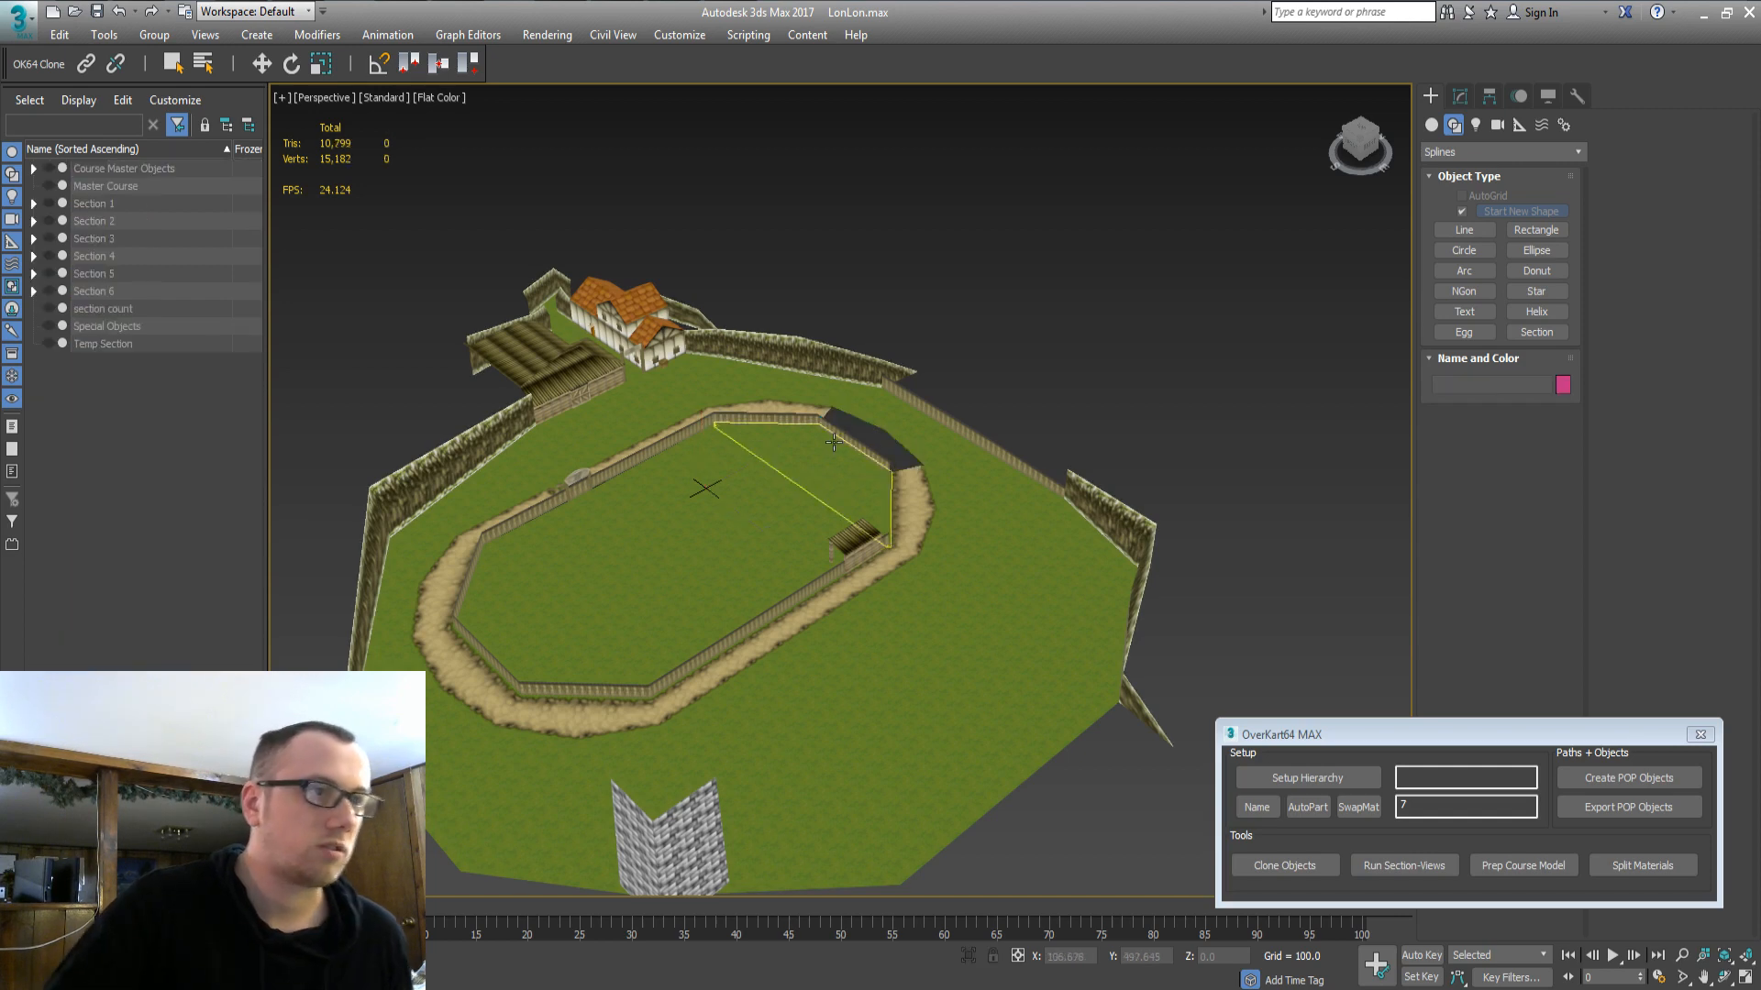
click(541, 296)
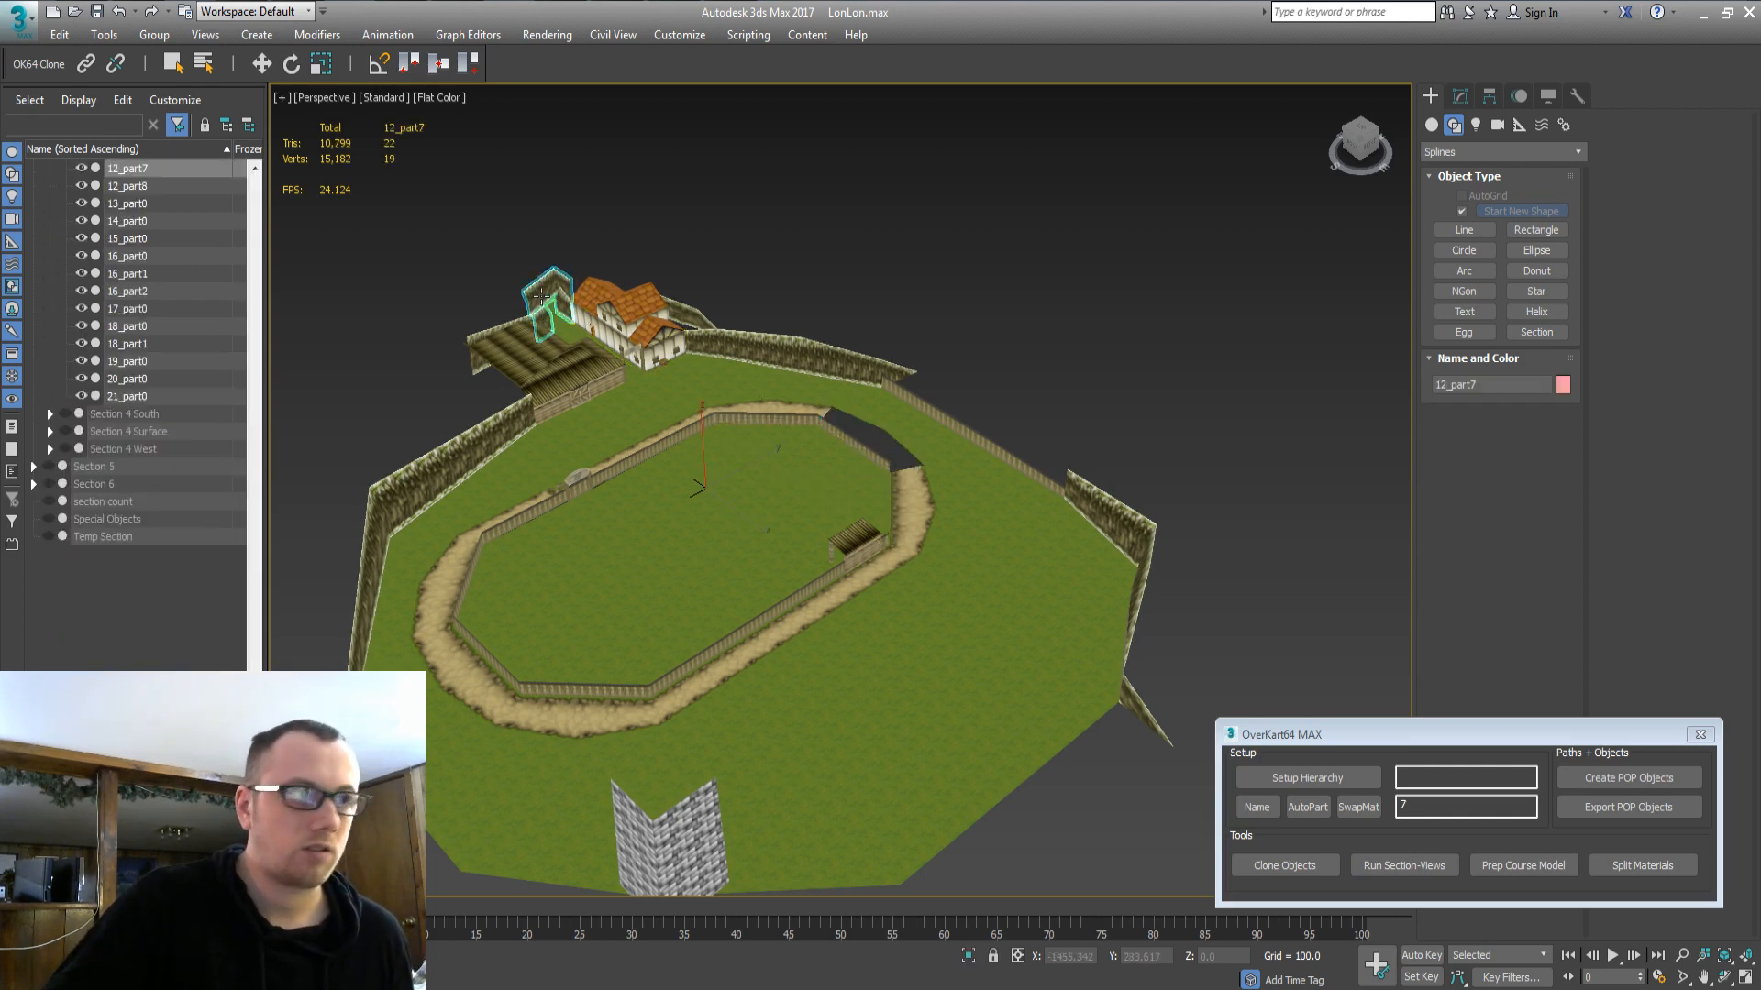
key(Delete)
Hide the Section 4 North and Section 4 Surface groups.
click(548, 504)
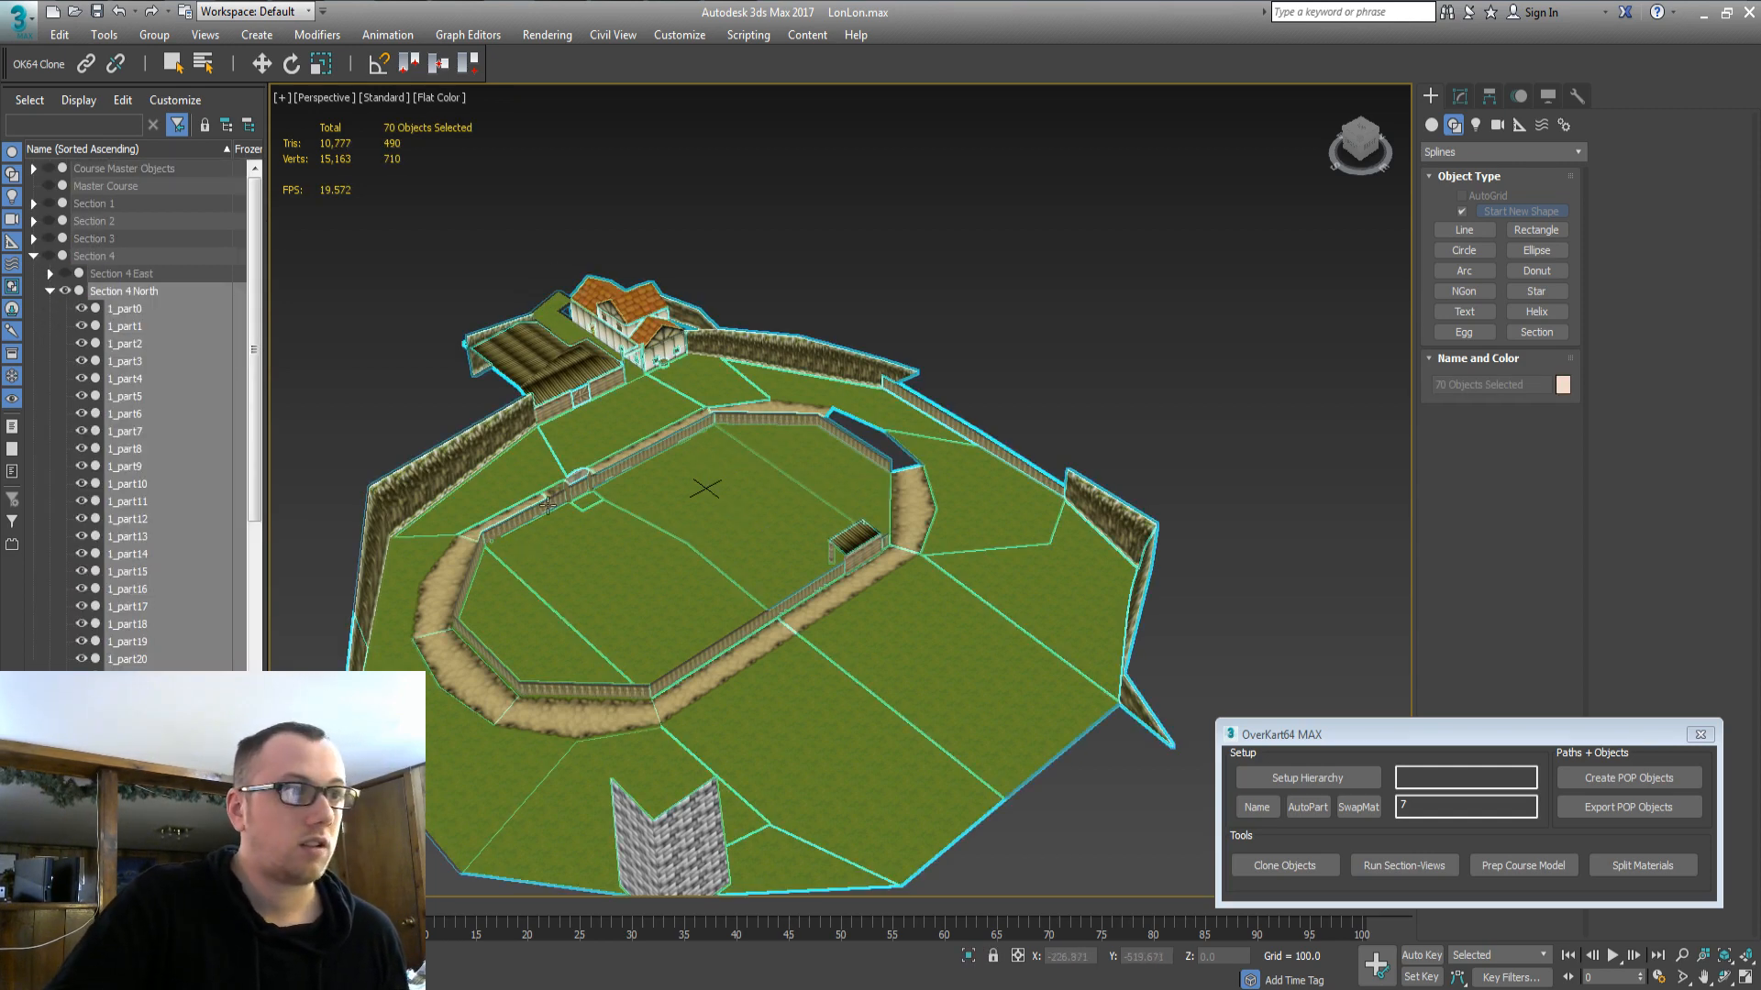
click(434, 406)
click(458, 457)
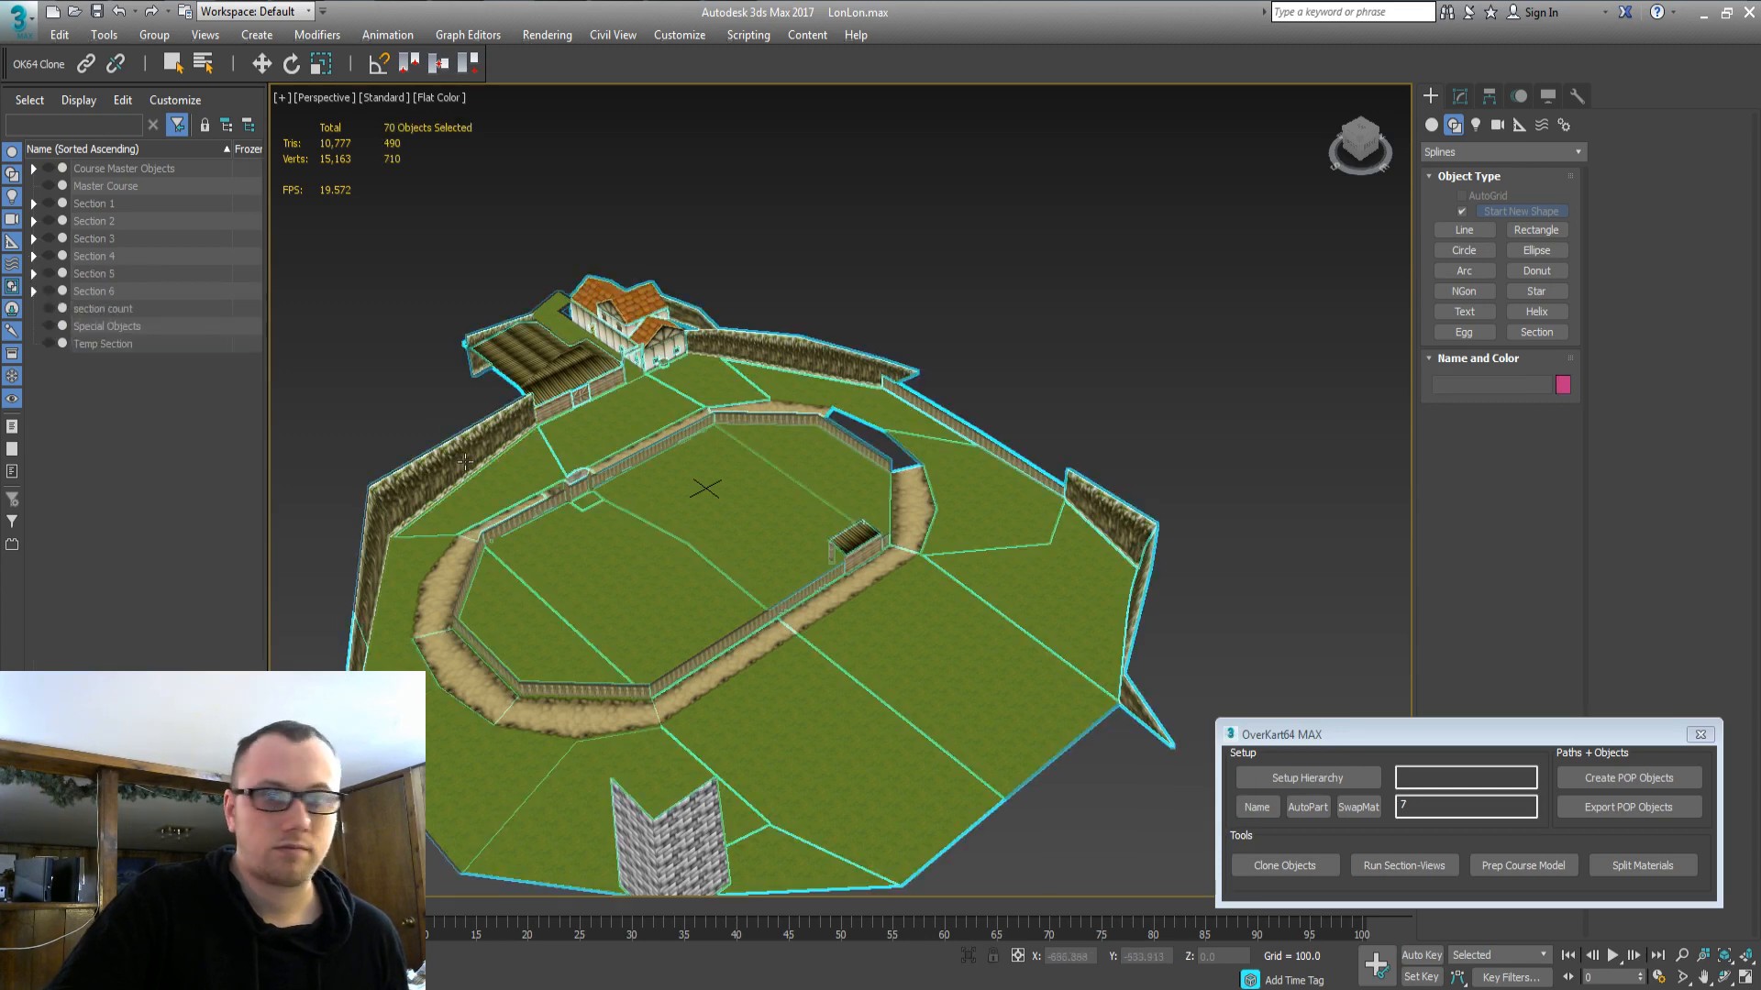
click(415, 376)
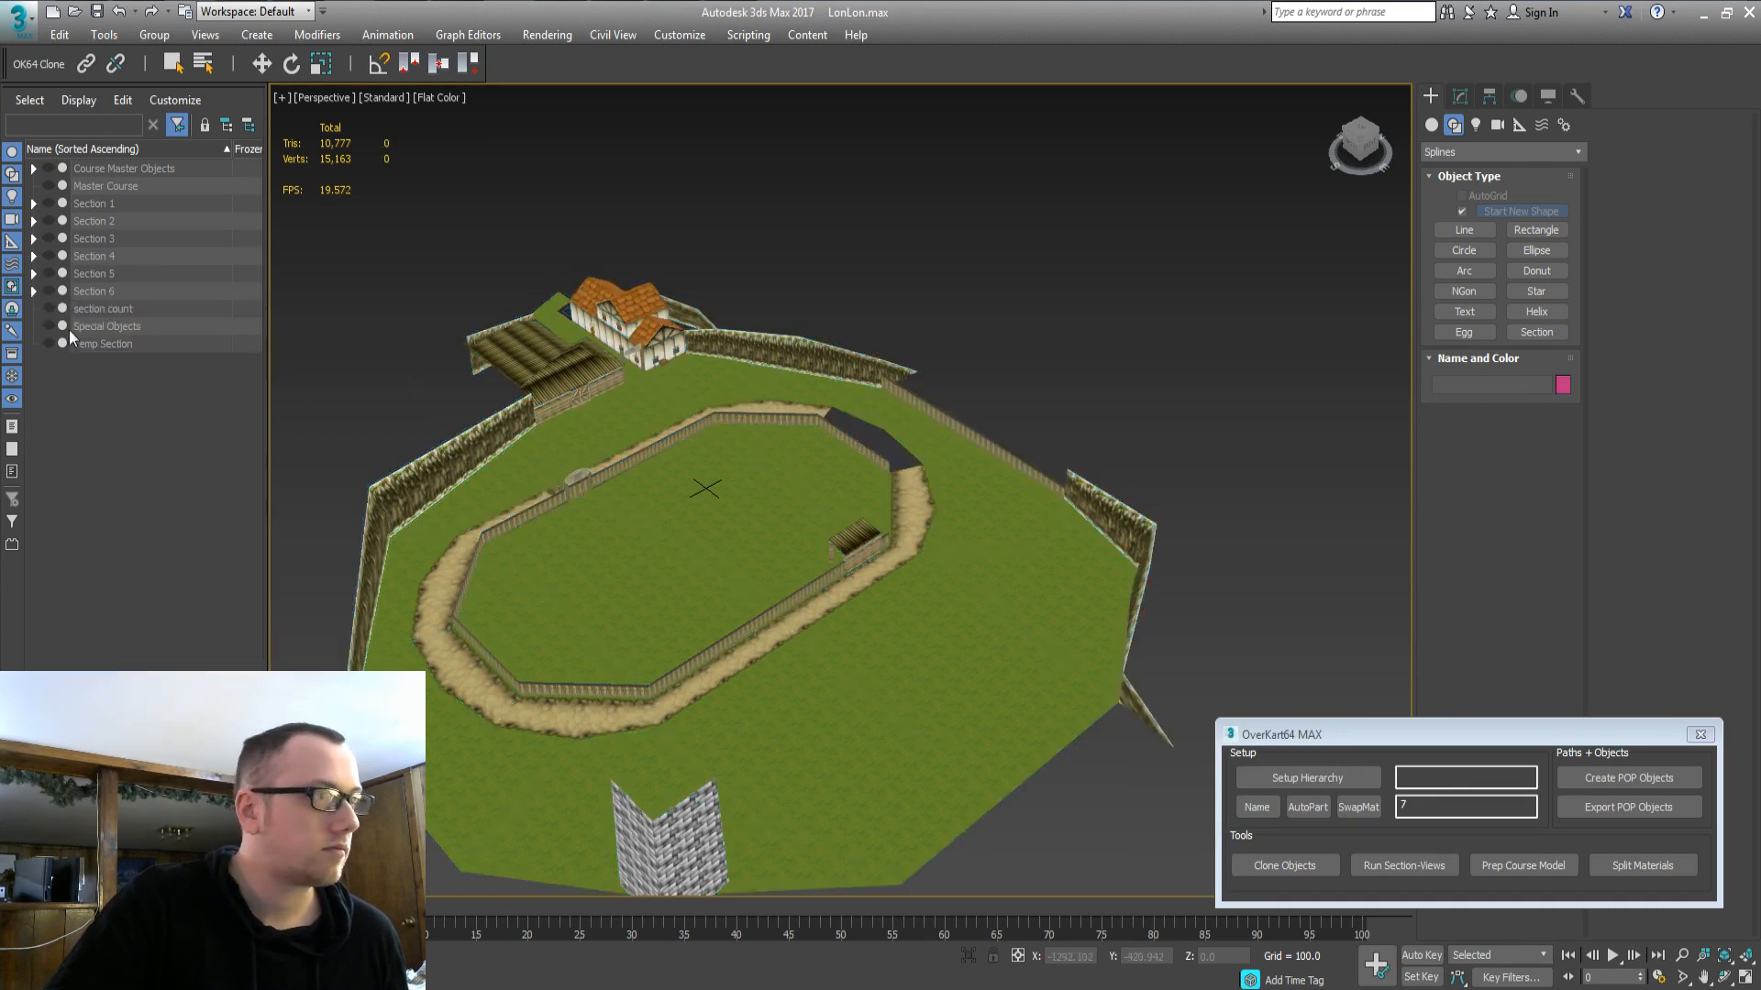
click(33, 256)
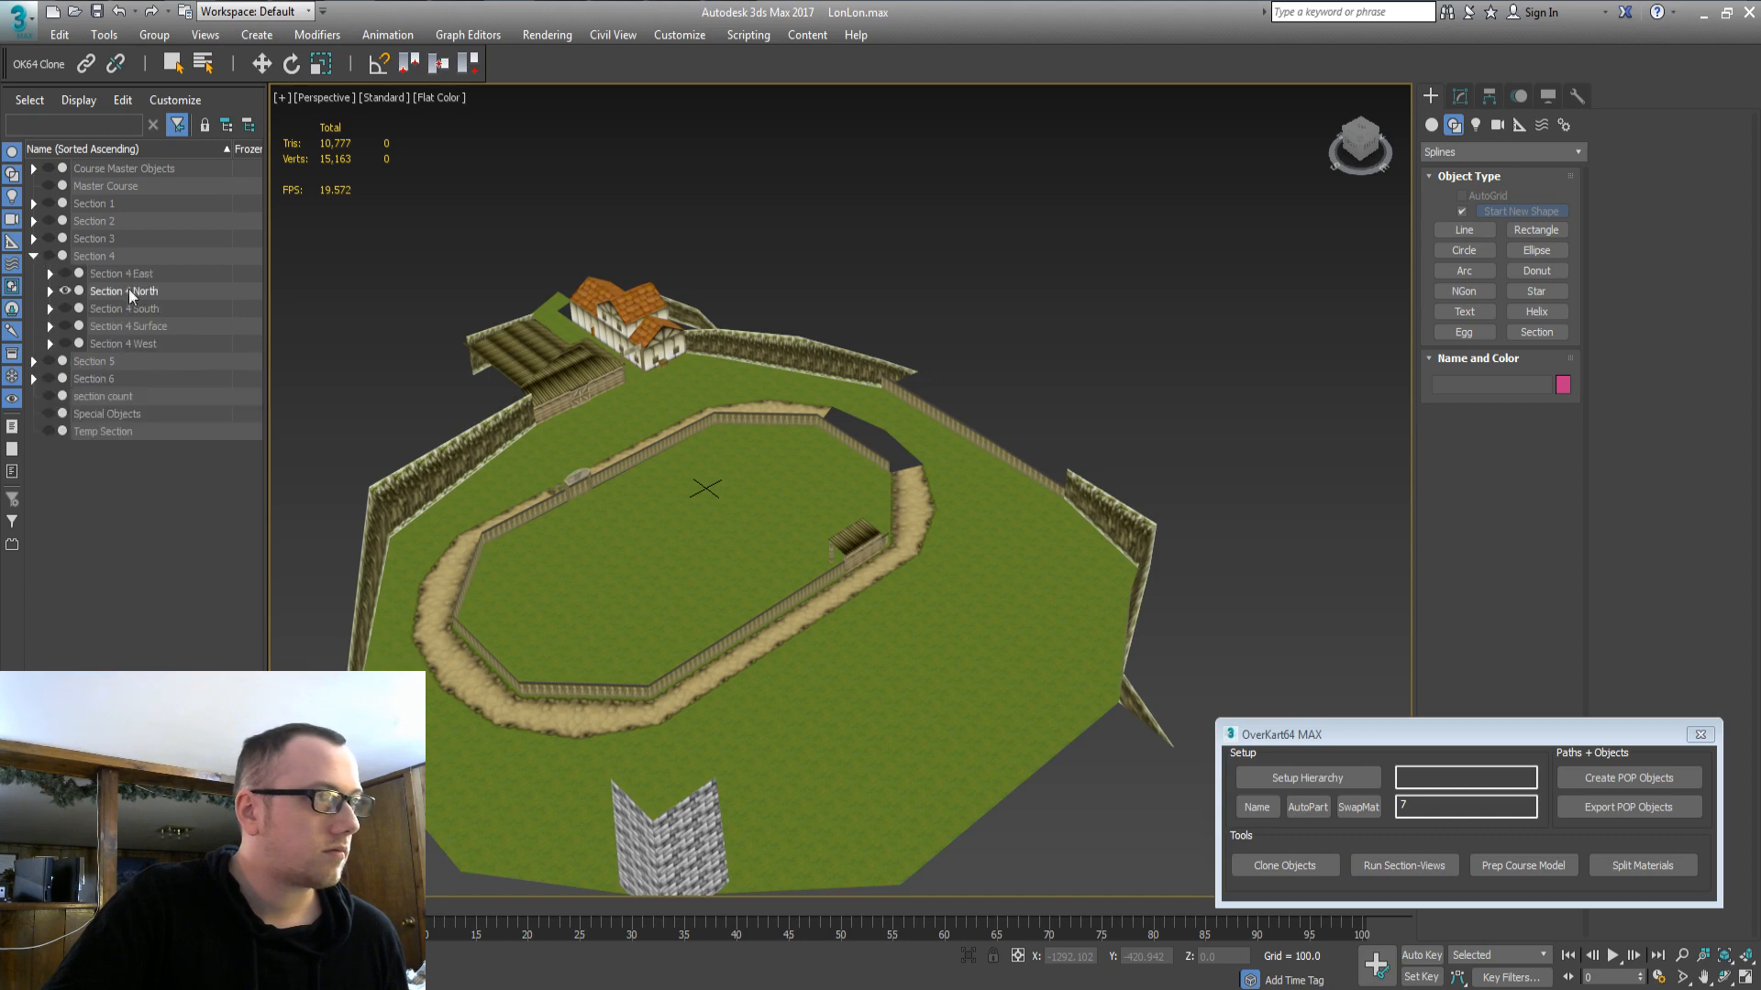
click(126, 290)
click(64, 291)
click(121, 273)
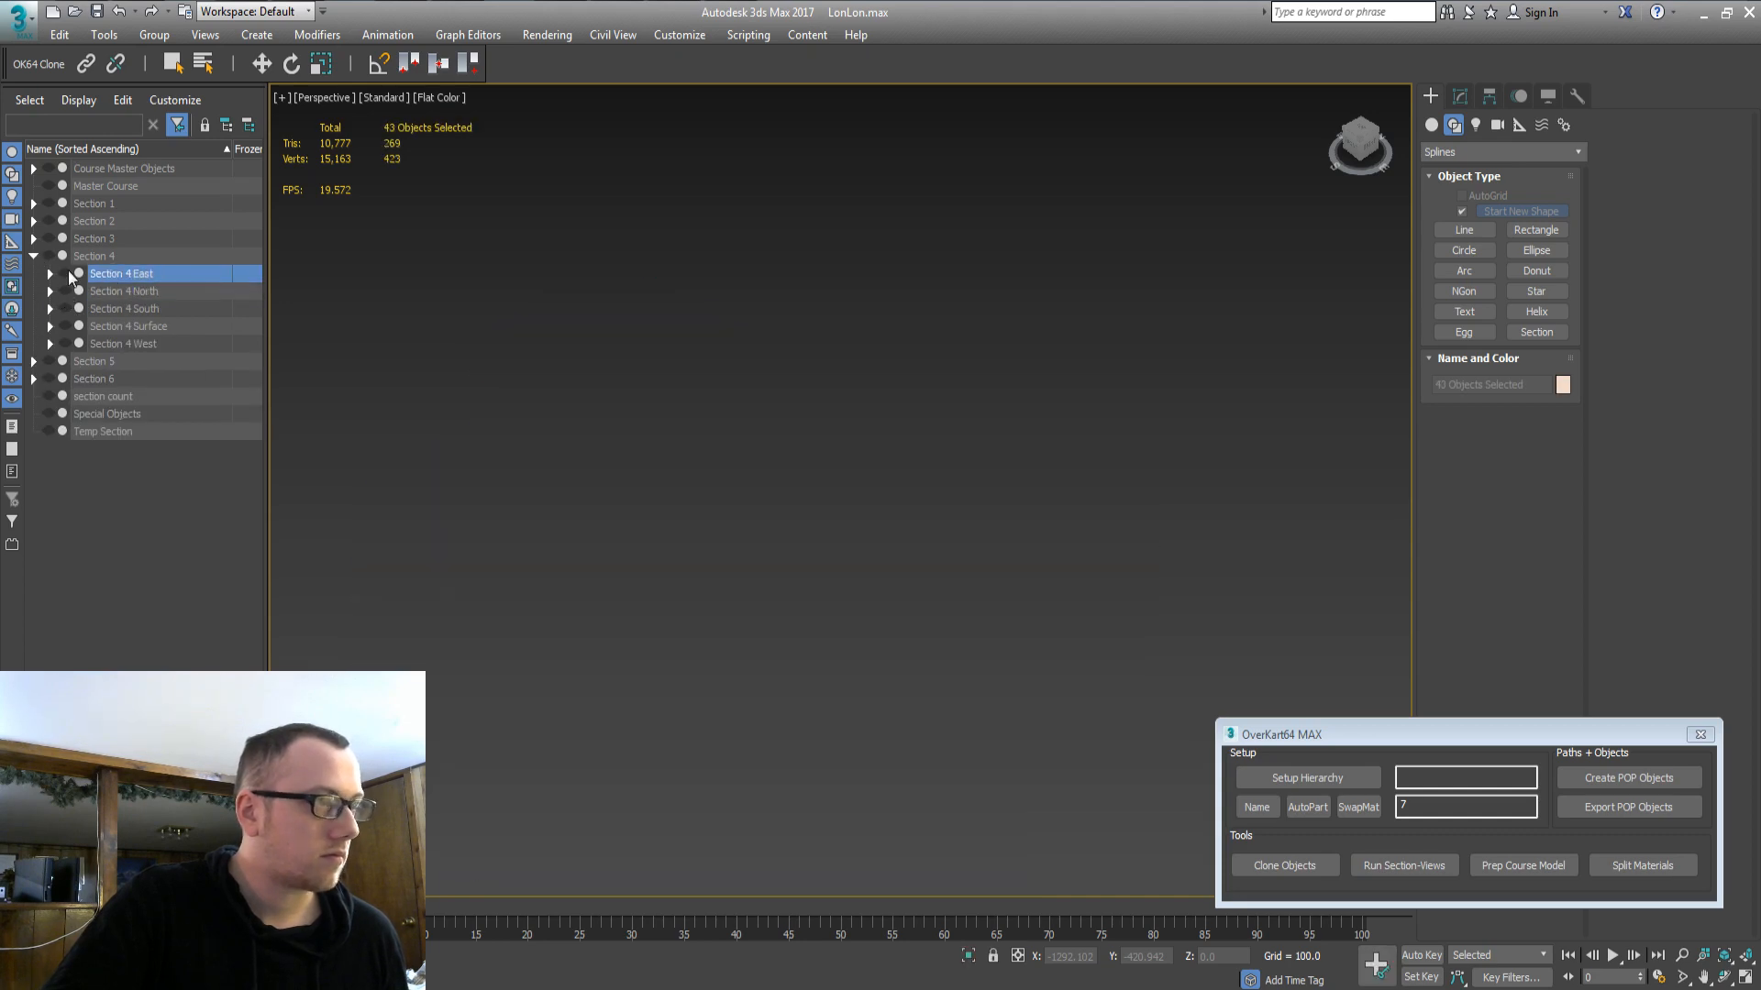
click(74, 326)
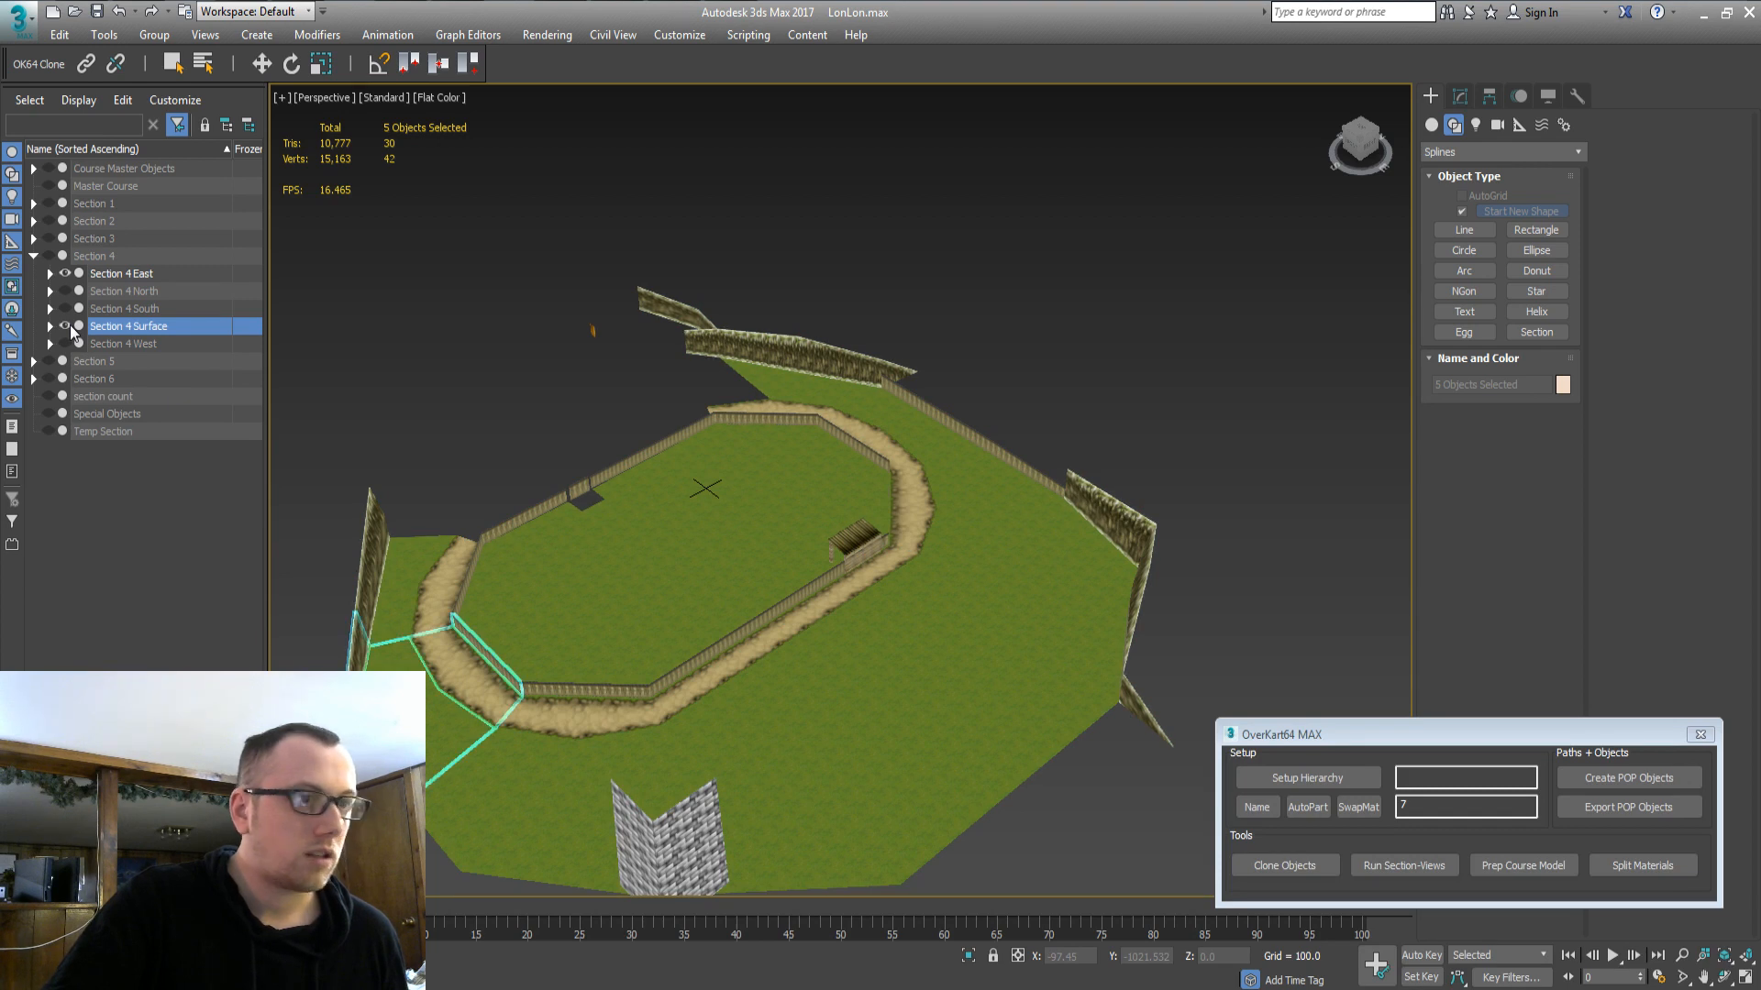
click(68, 325)
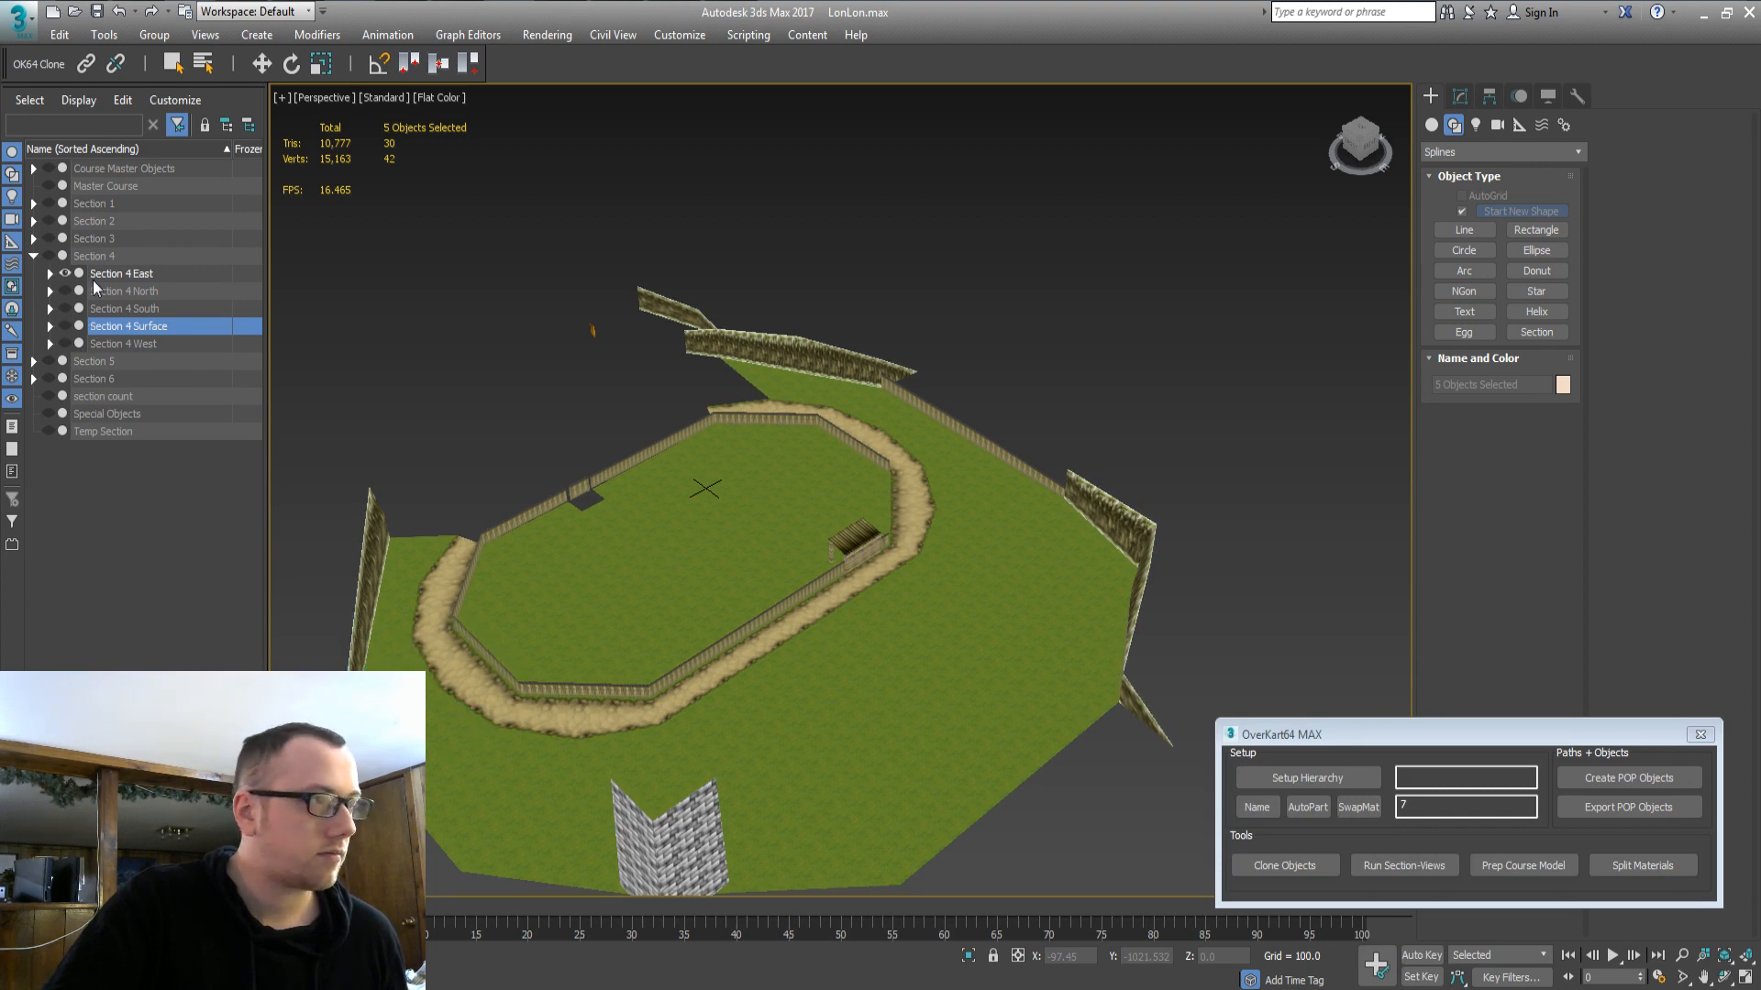
Check path piece 10_part9, then hide the Section 4 East group.
click(97, 277)
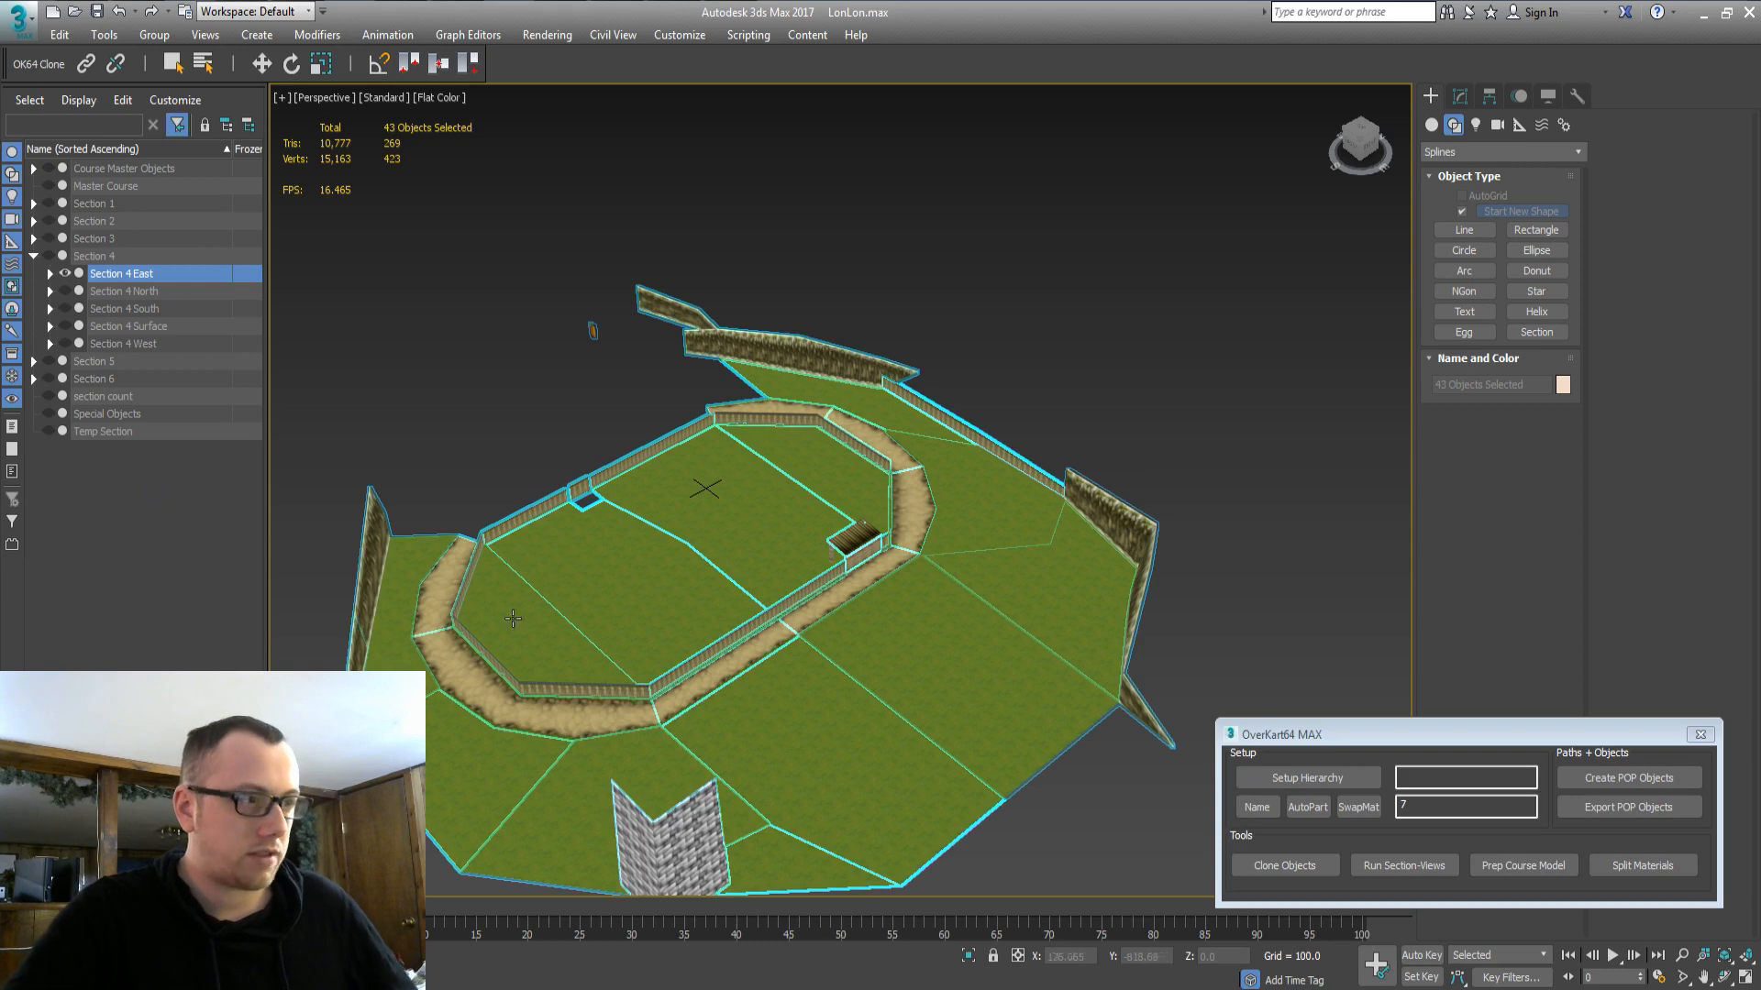
click(443, 611)
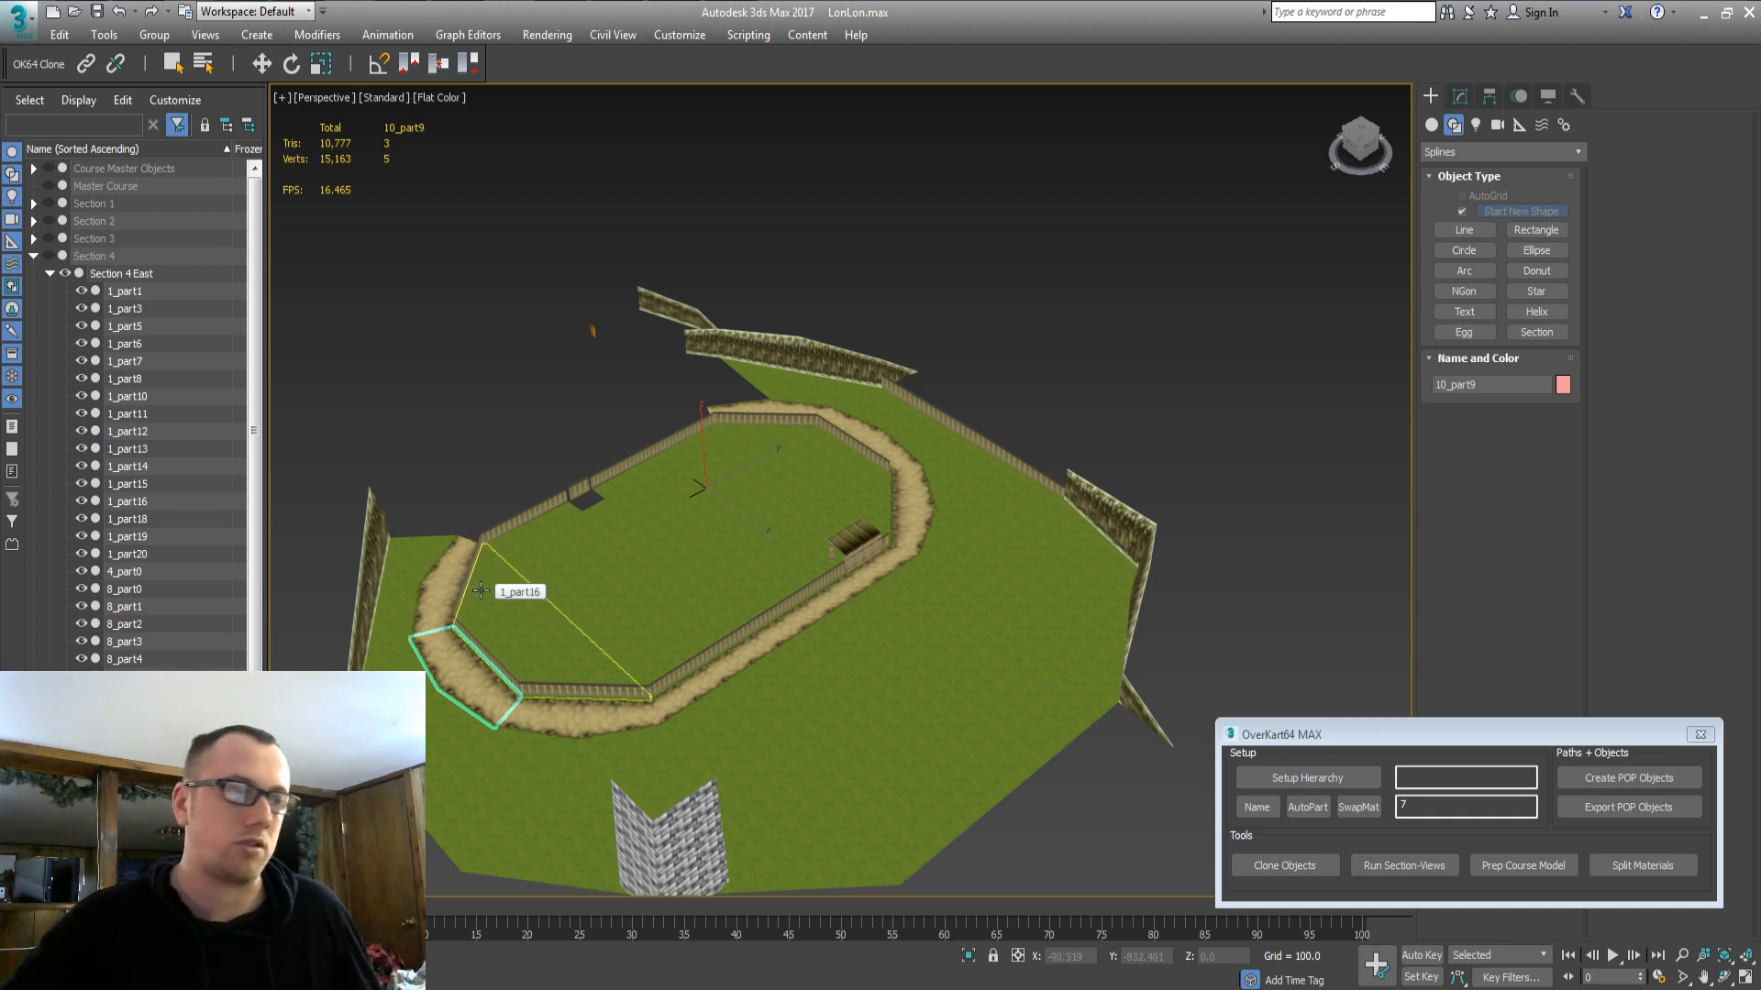
double_click(121, 272)
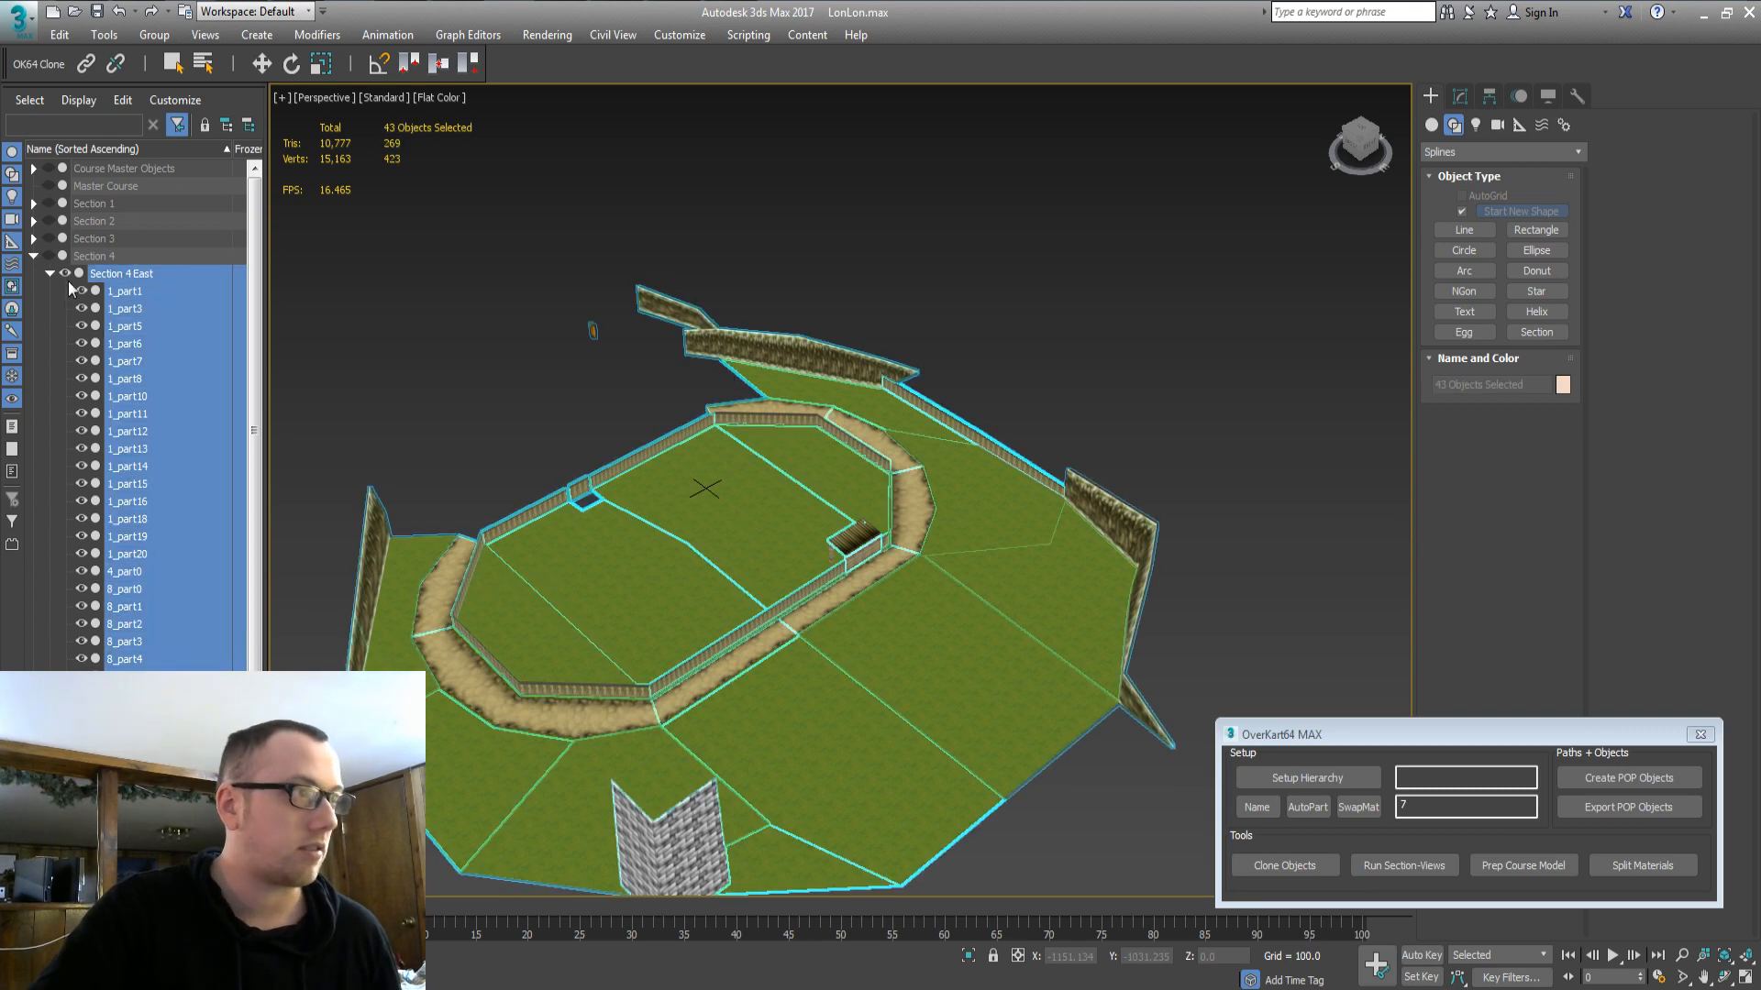
click(66, 274)
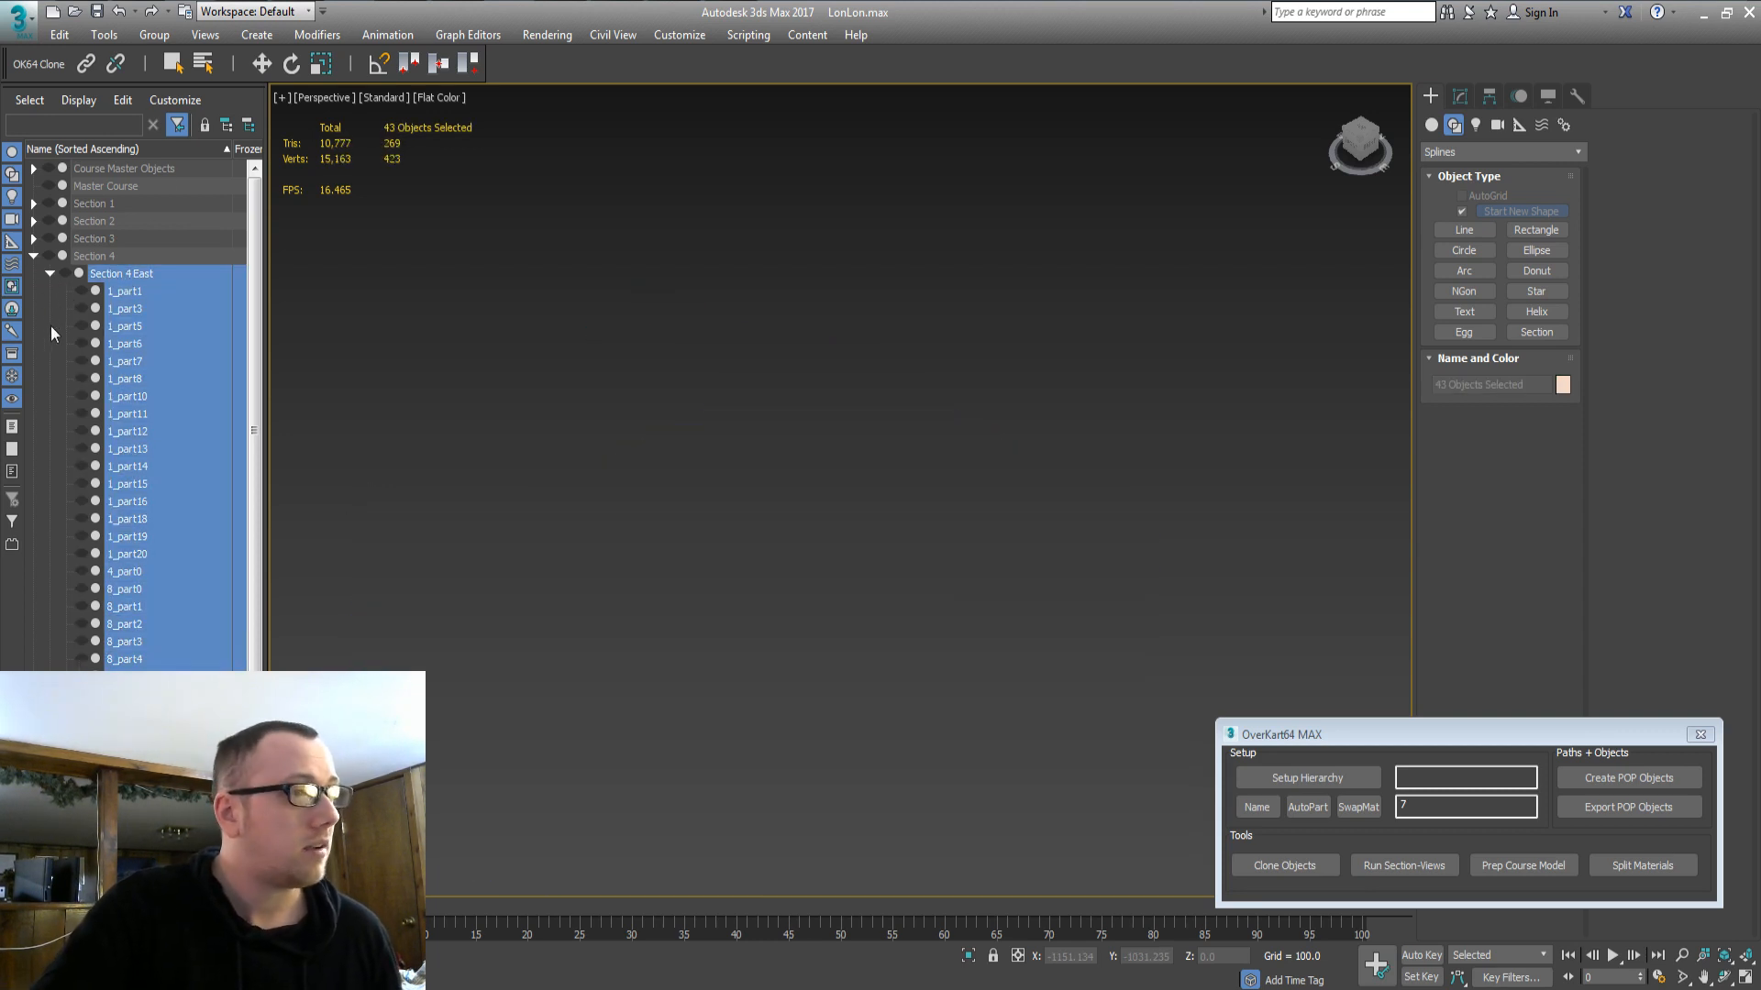
click(53, 278)
Show the Section 4 South geometry together with the full Course Master Objects.
double_click(116, 293)
double_click(106, 306)
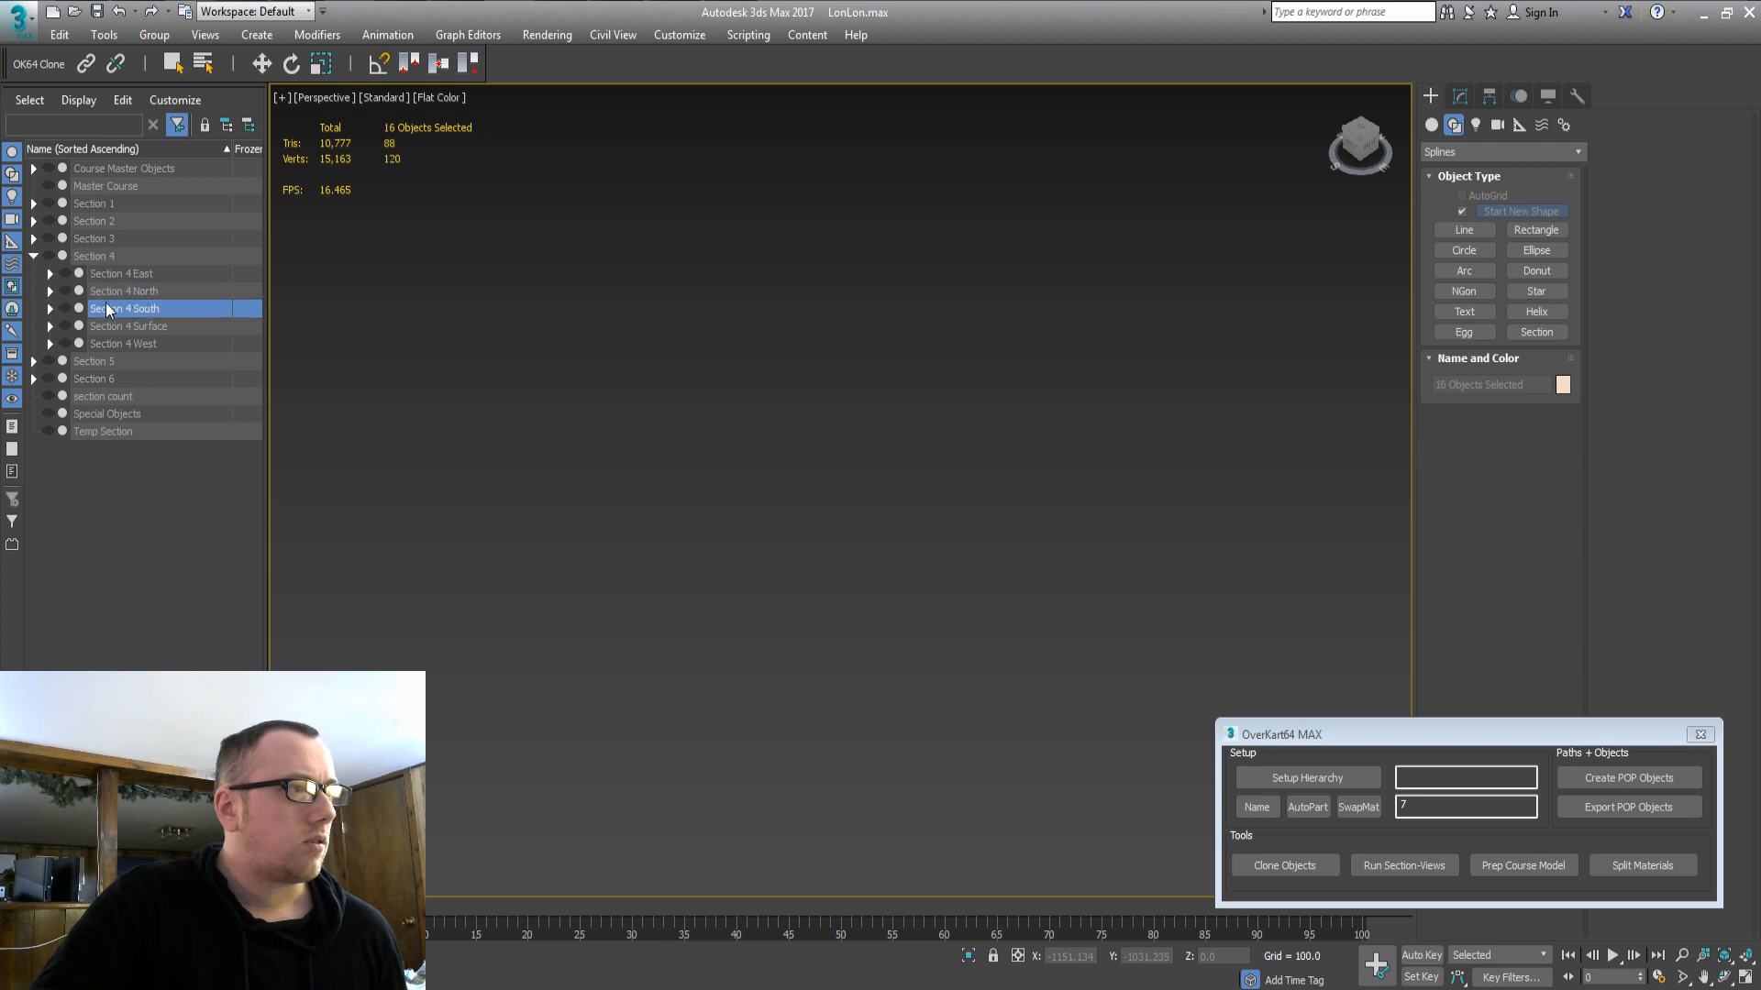
click(61, 308)
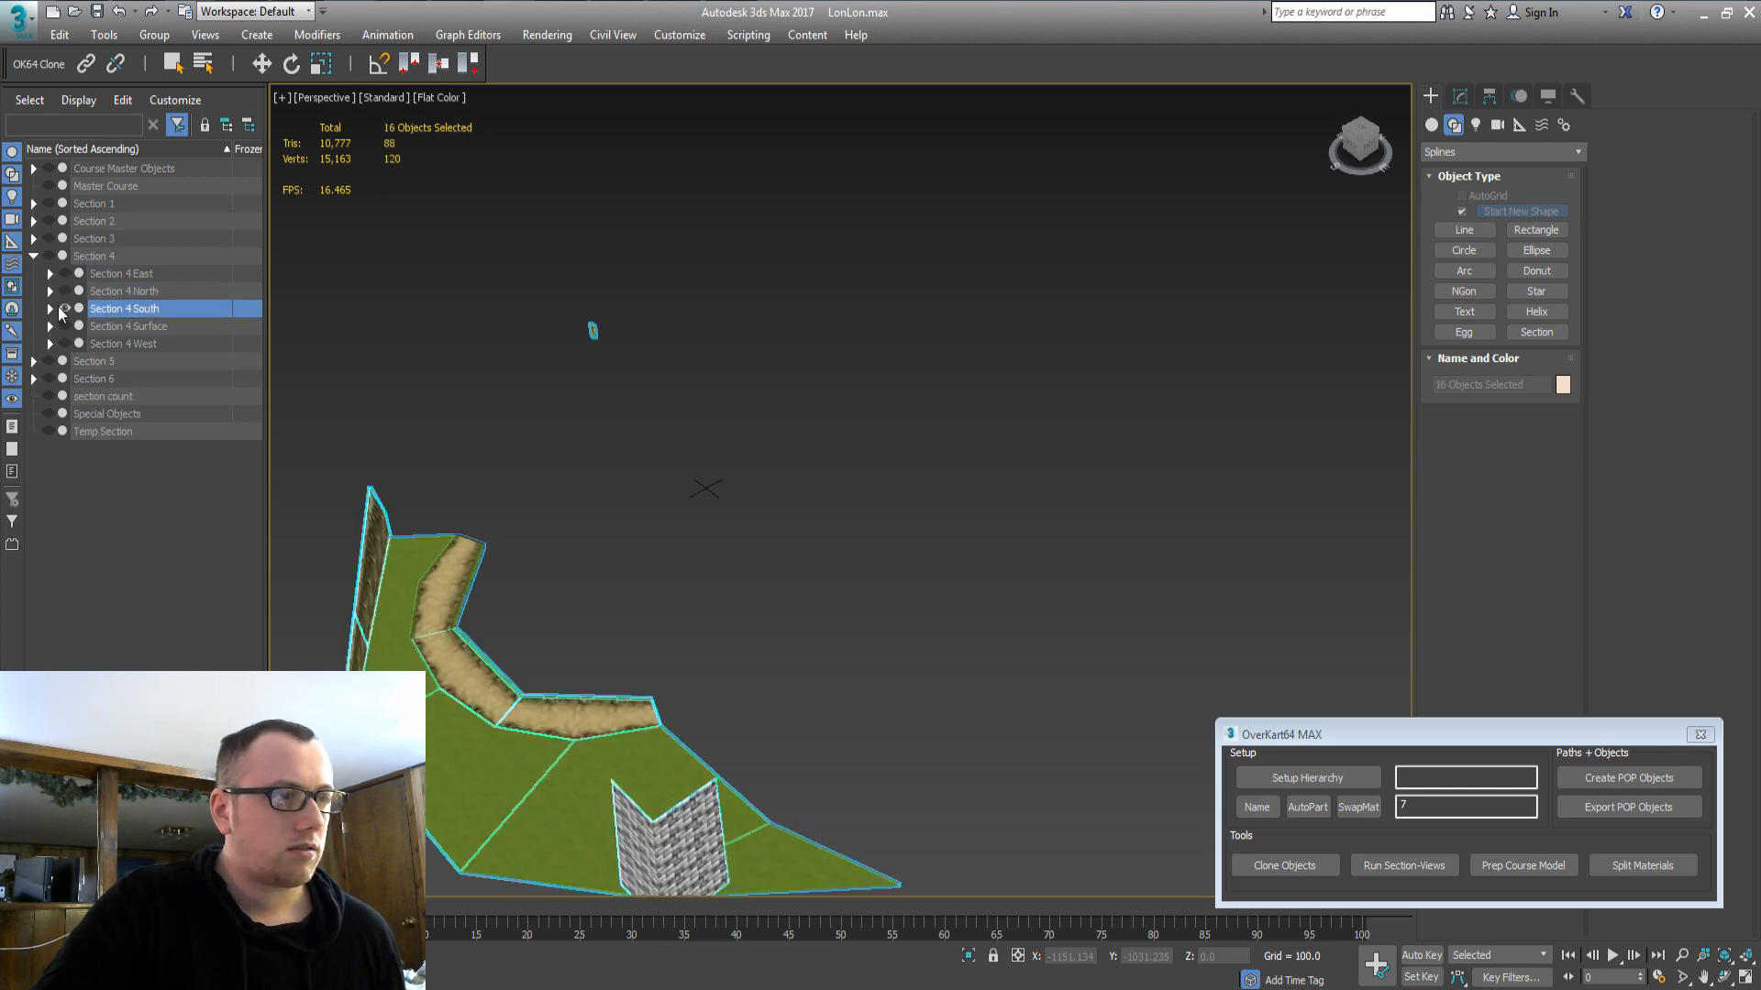
alt+middle_drag(670, 383, 664, 362)
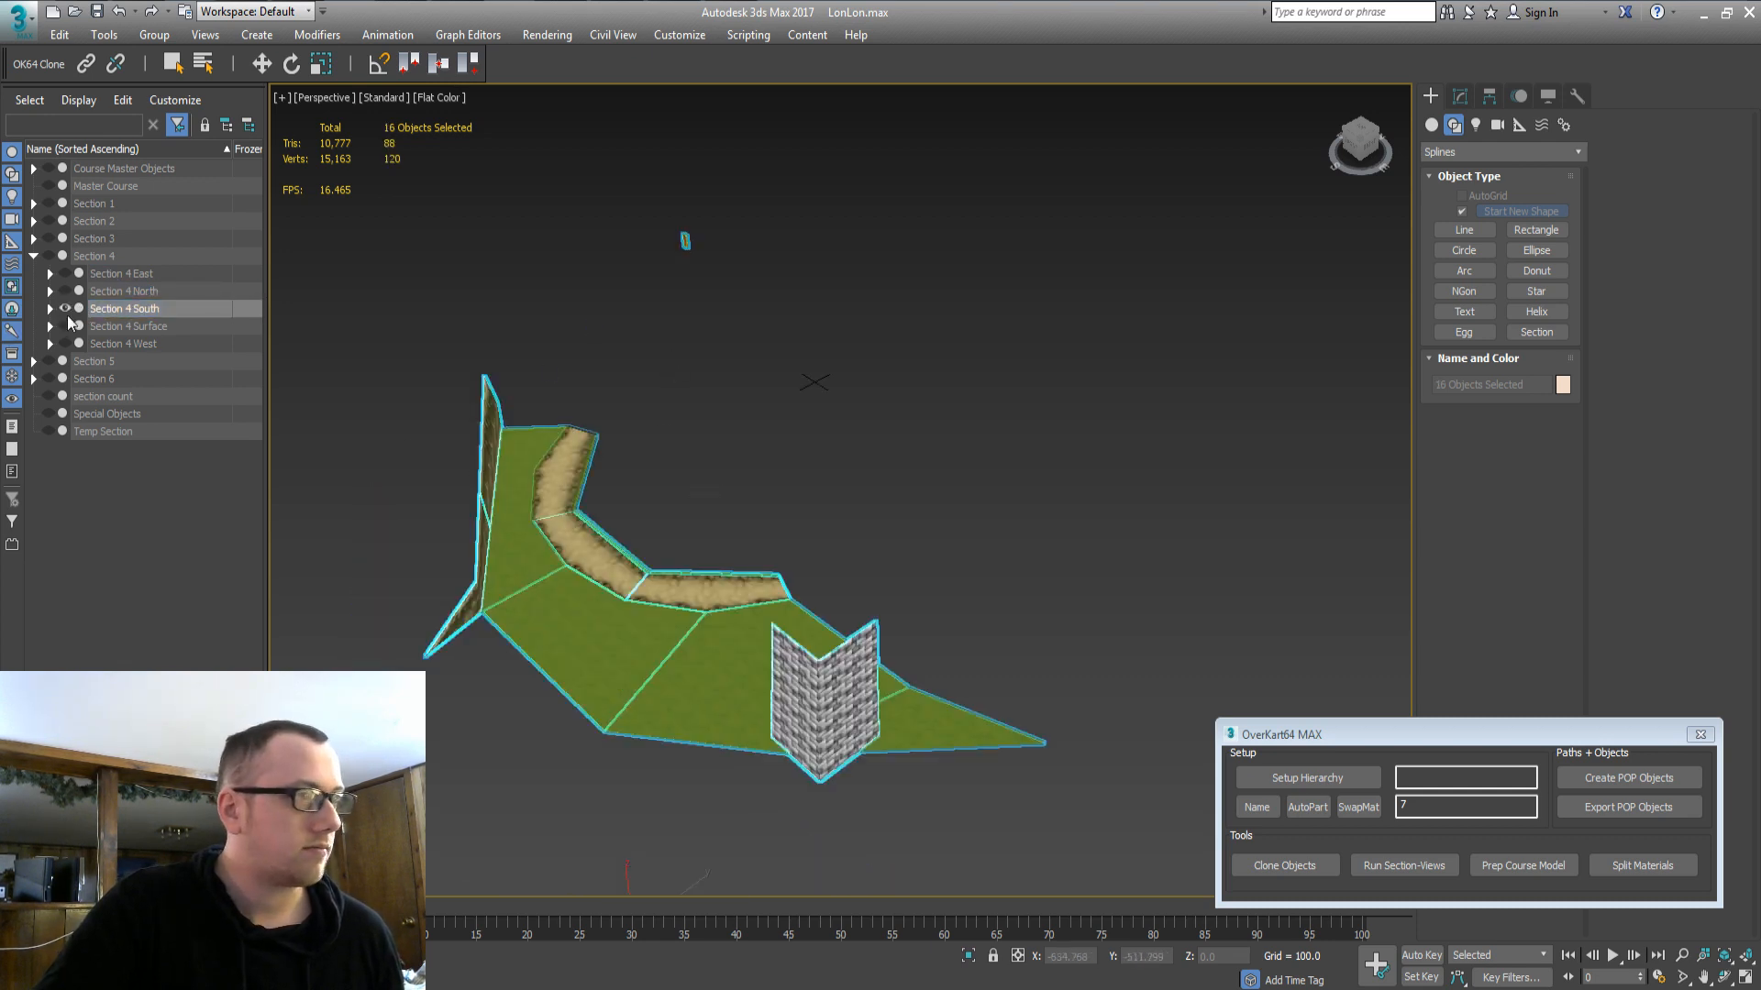
double_click(77, 168)
click(48, 168)
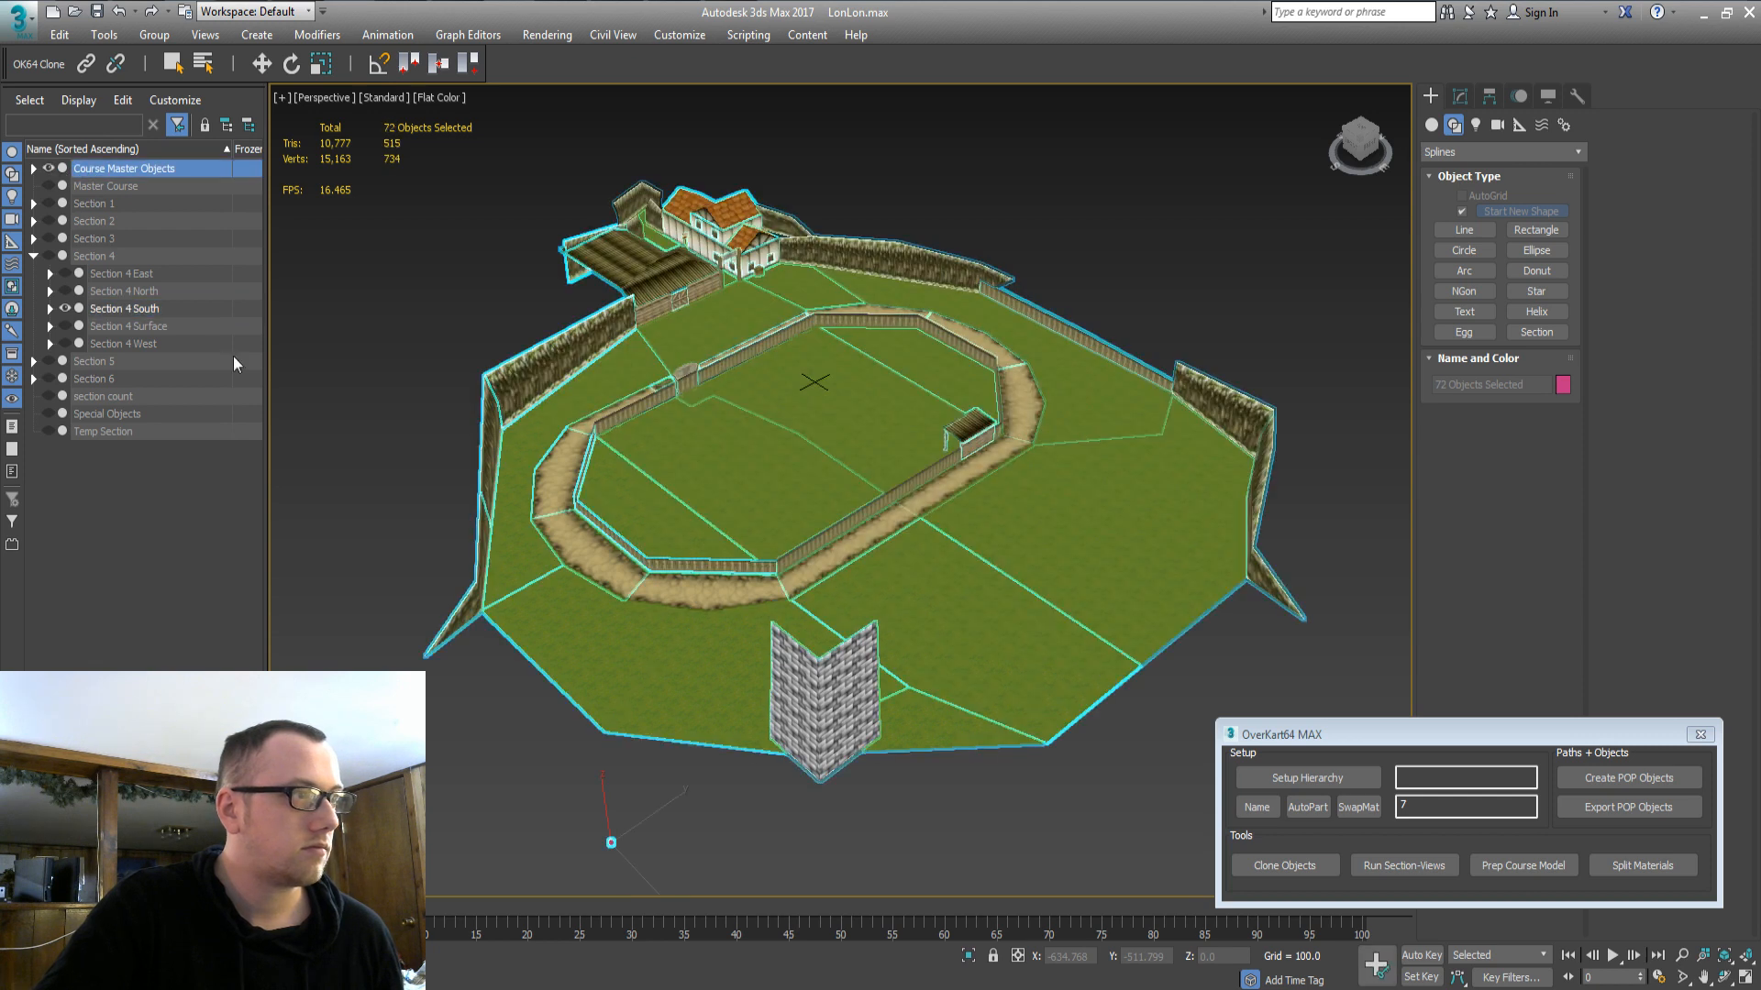
Clone the nine Section 4 South track, grass, wall and fence pieces into Temp Section.
double_click(136, 310)
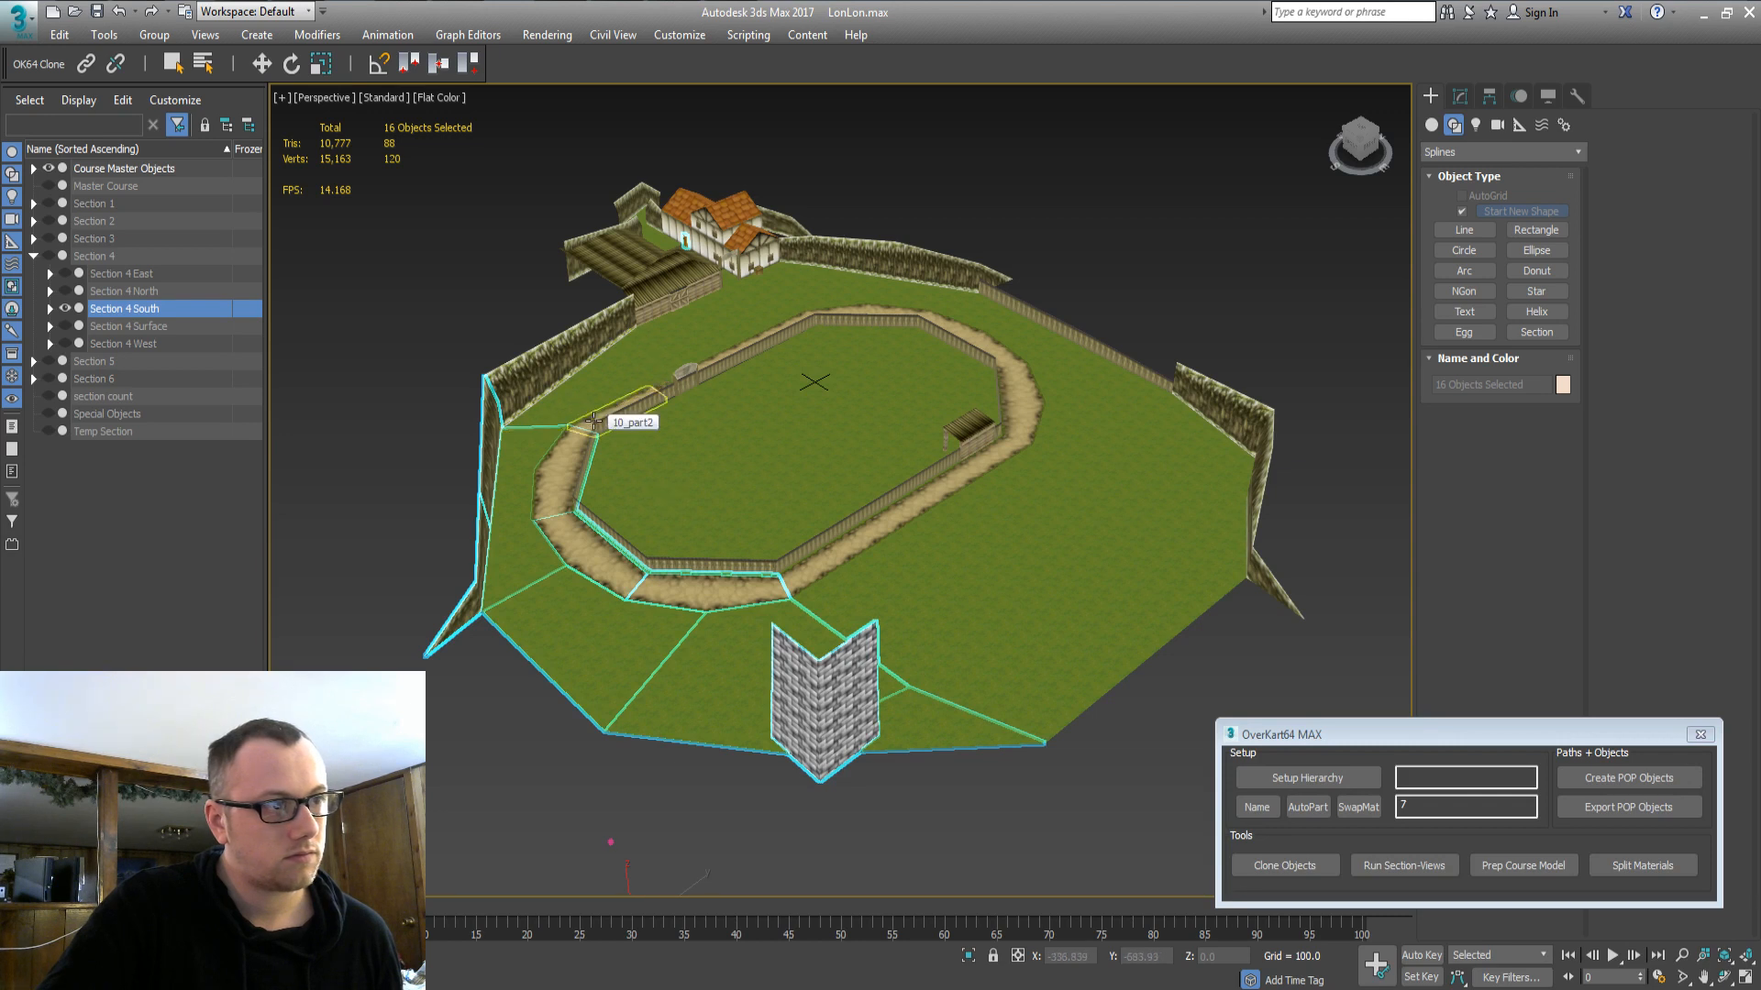
click(593, 421)
ctrl+click(576, 403)
ctrl+click(566, 361)
ctrl+click(711, 517)
ctrl+click(660, 516)
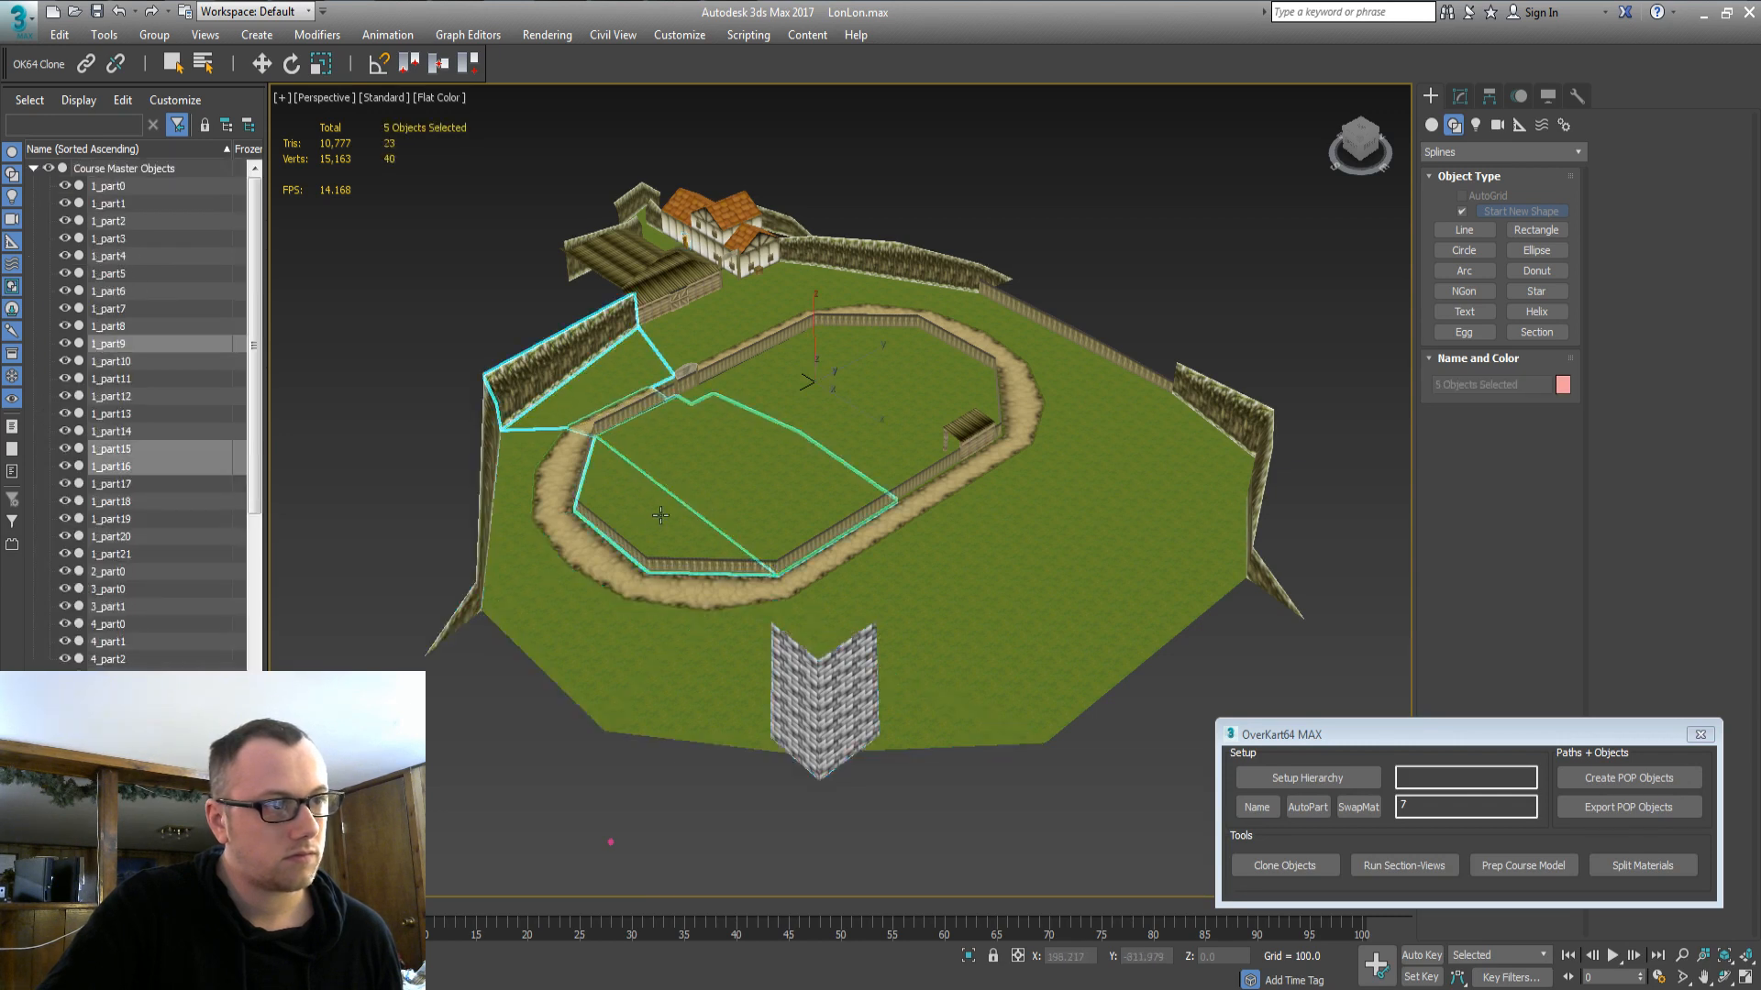
ctrl+click(825, 569)
ctrl+click(852, 603)
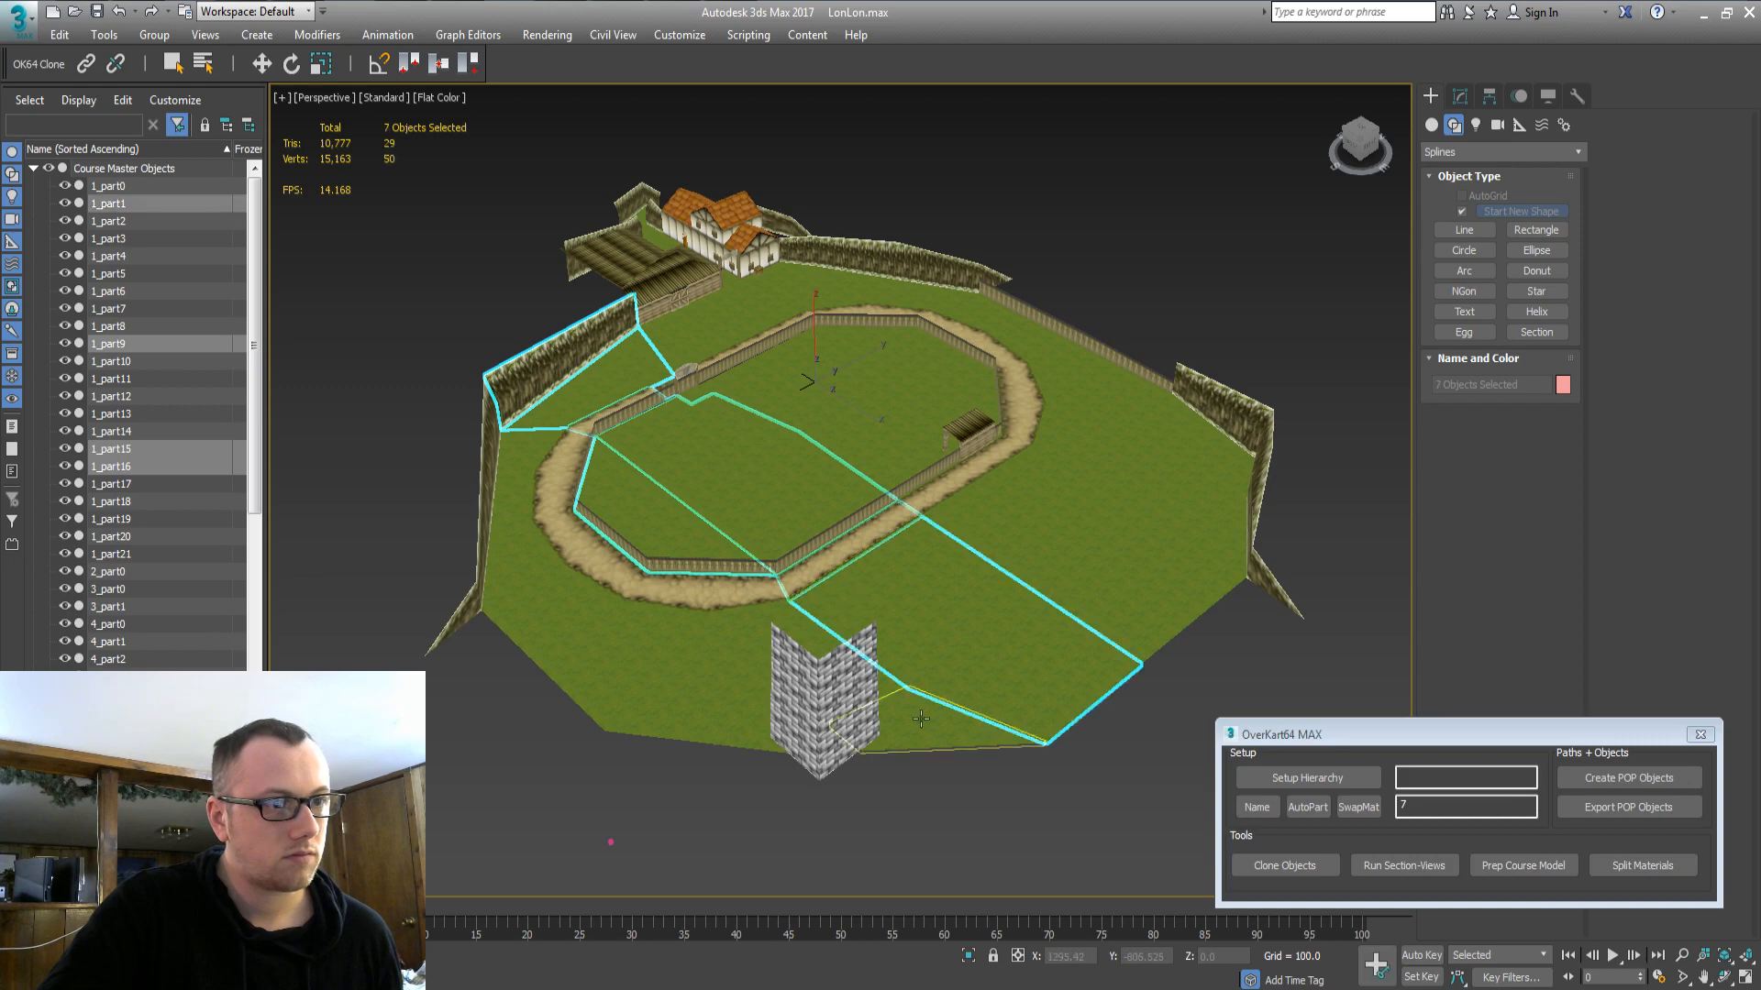
ctrl+click(890, 696)
ctrl+click(887, 692)
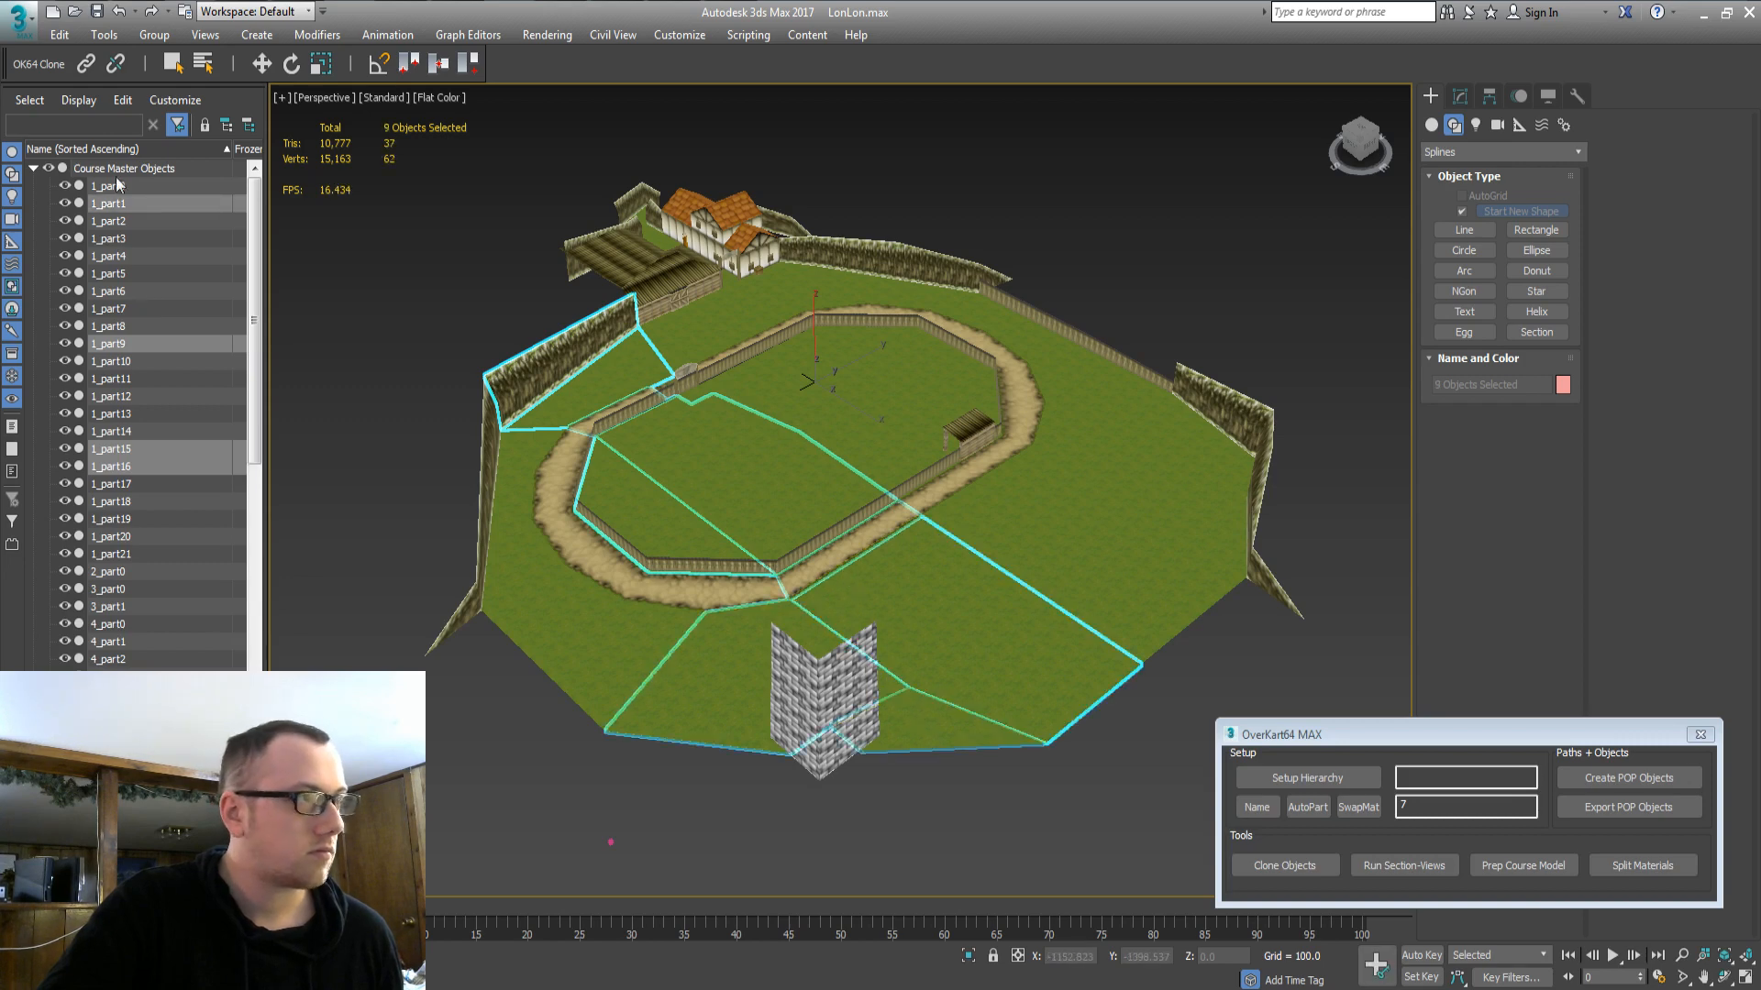
click(1284, 865)
key(Return)
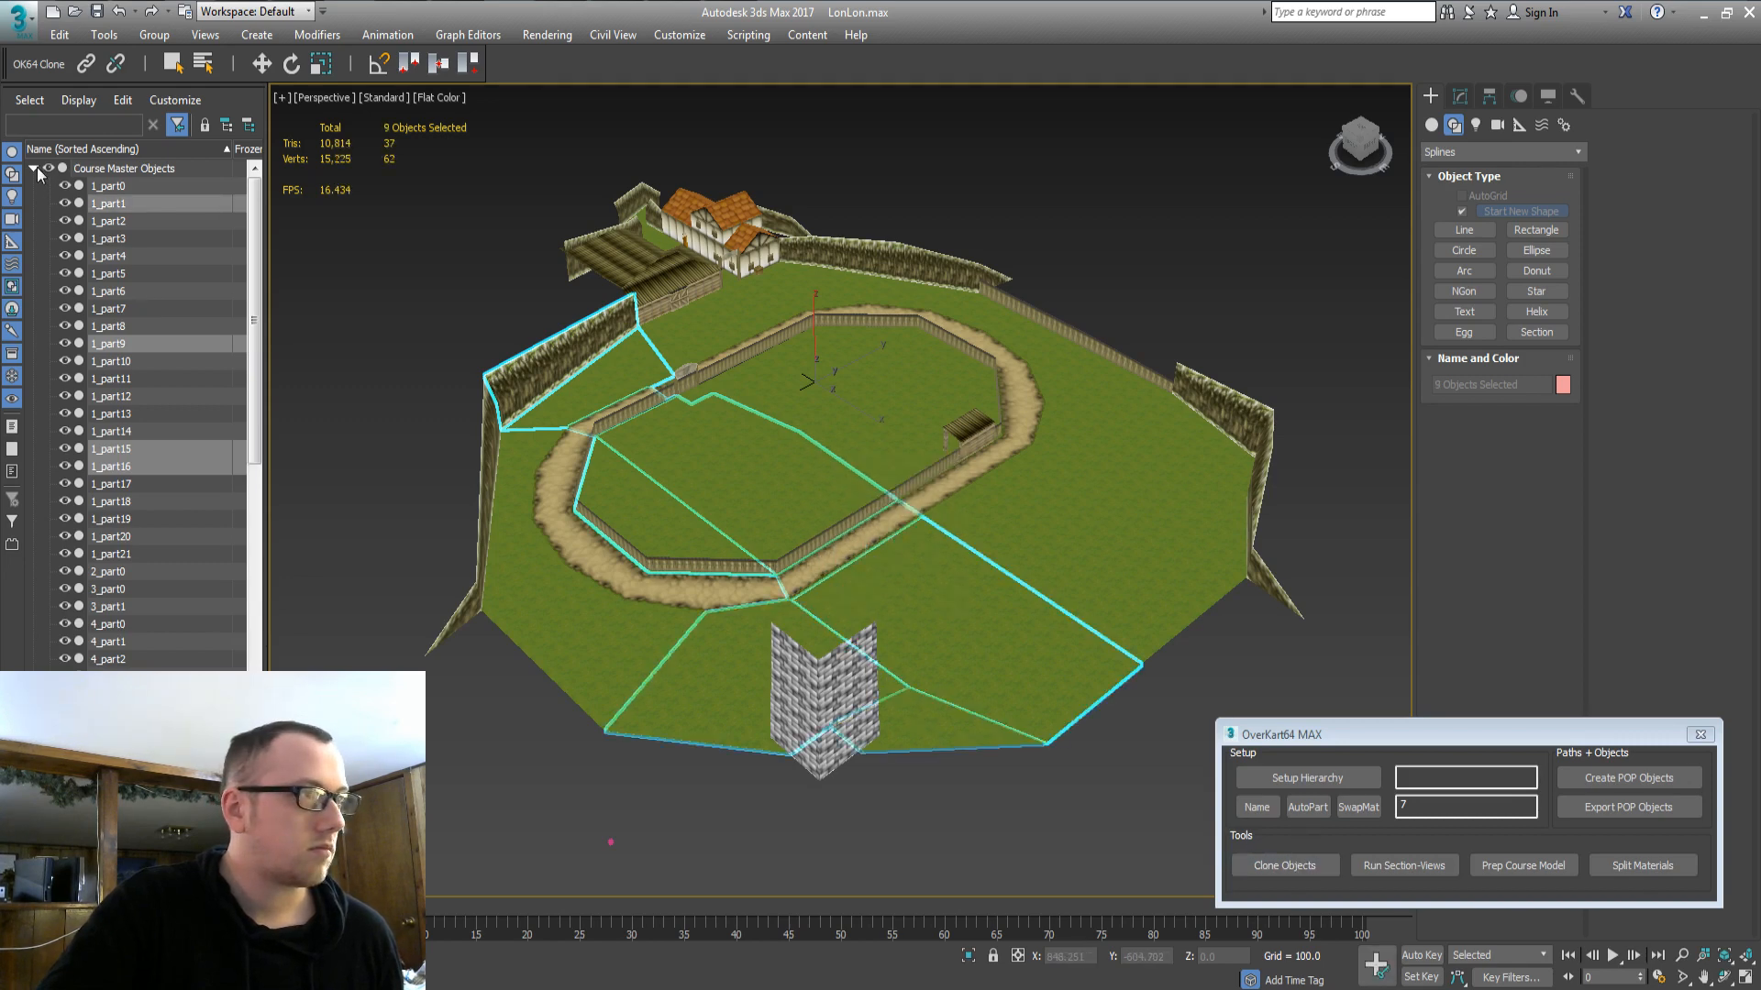
click(34, 168)
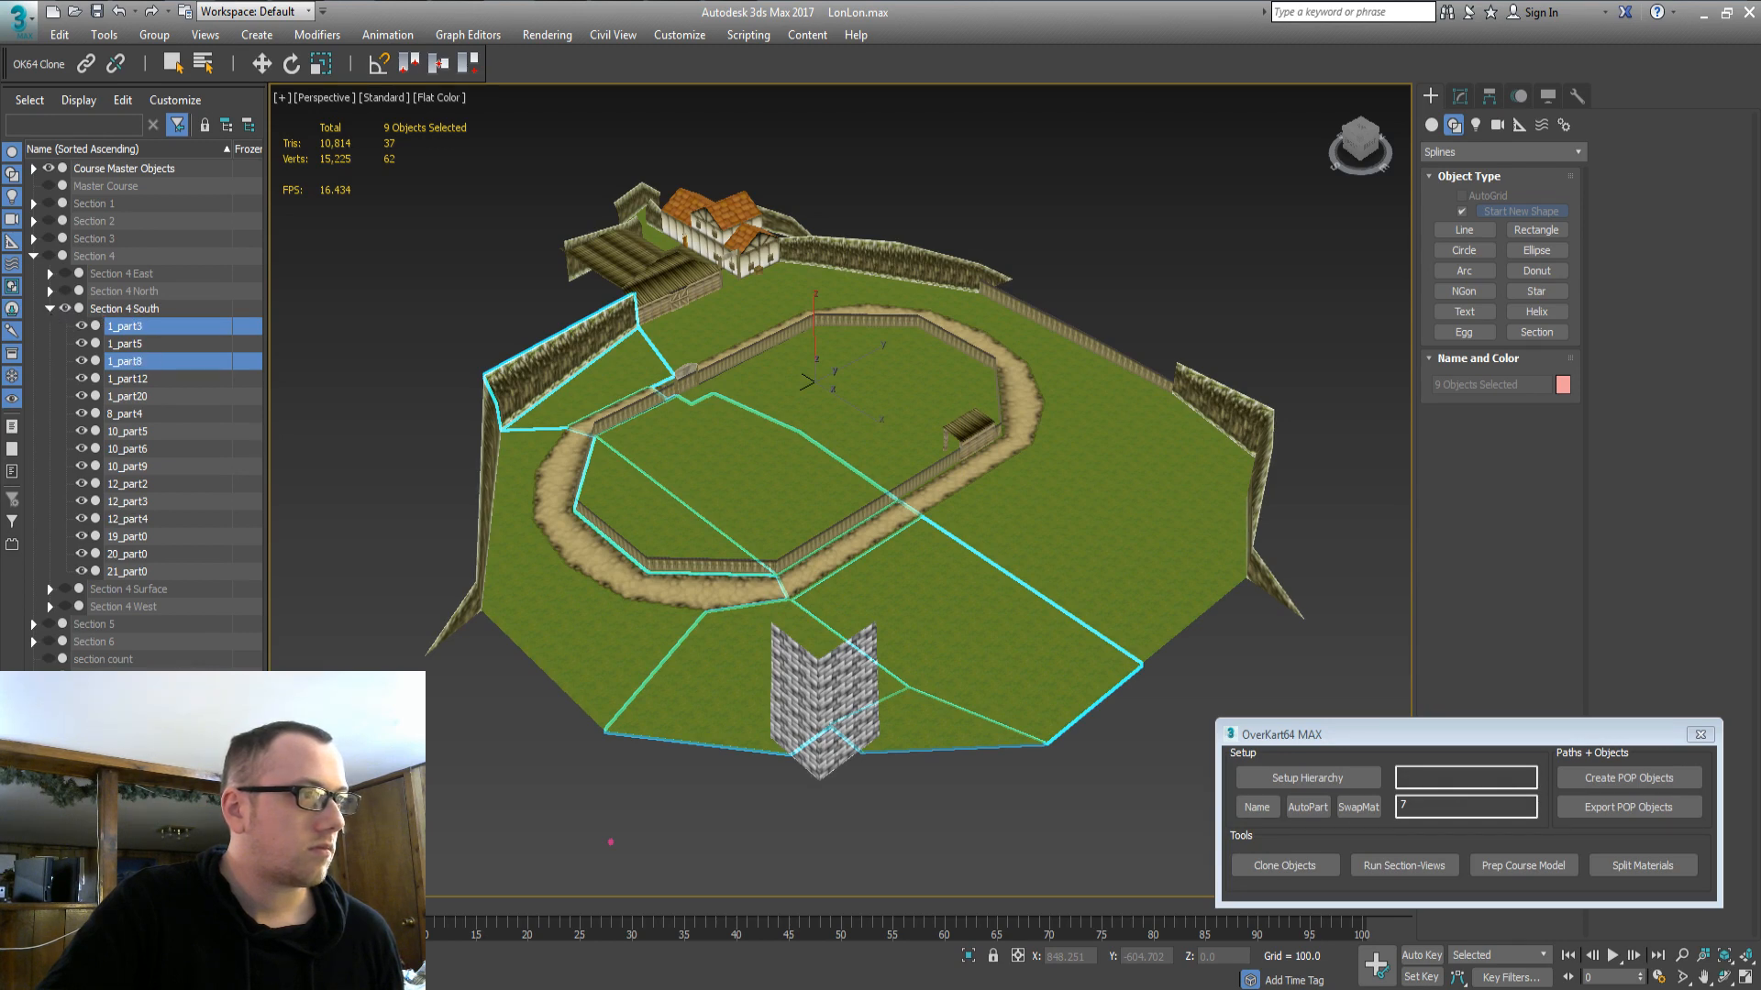
Delete the two old ground pieces beside the brick wall.
click(936, 726)
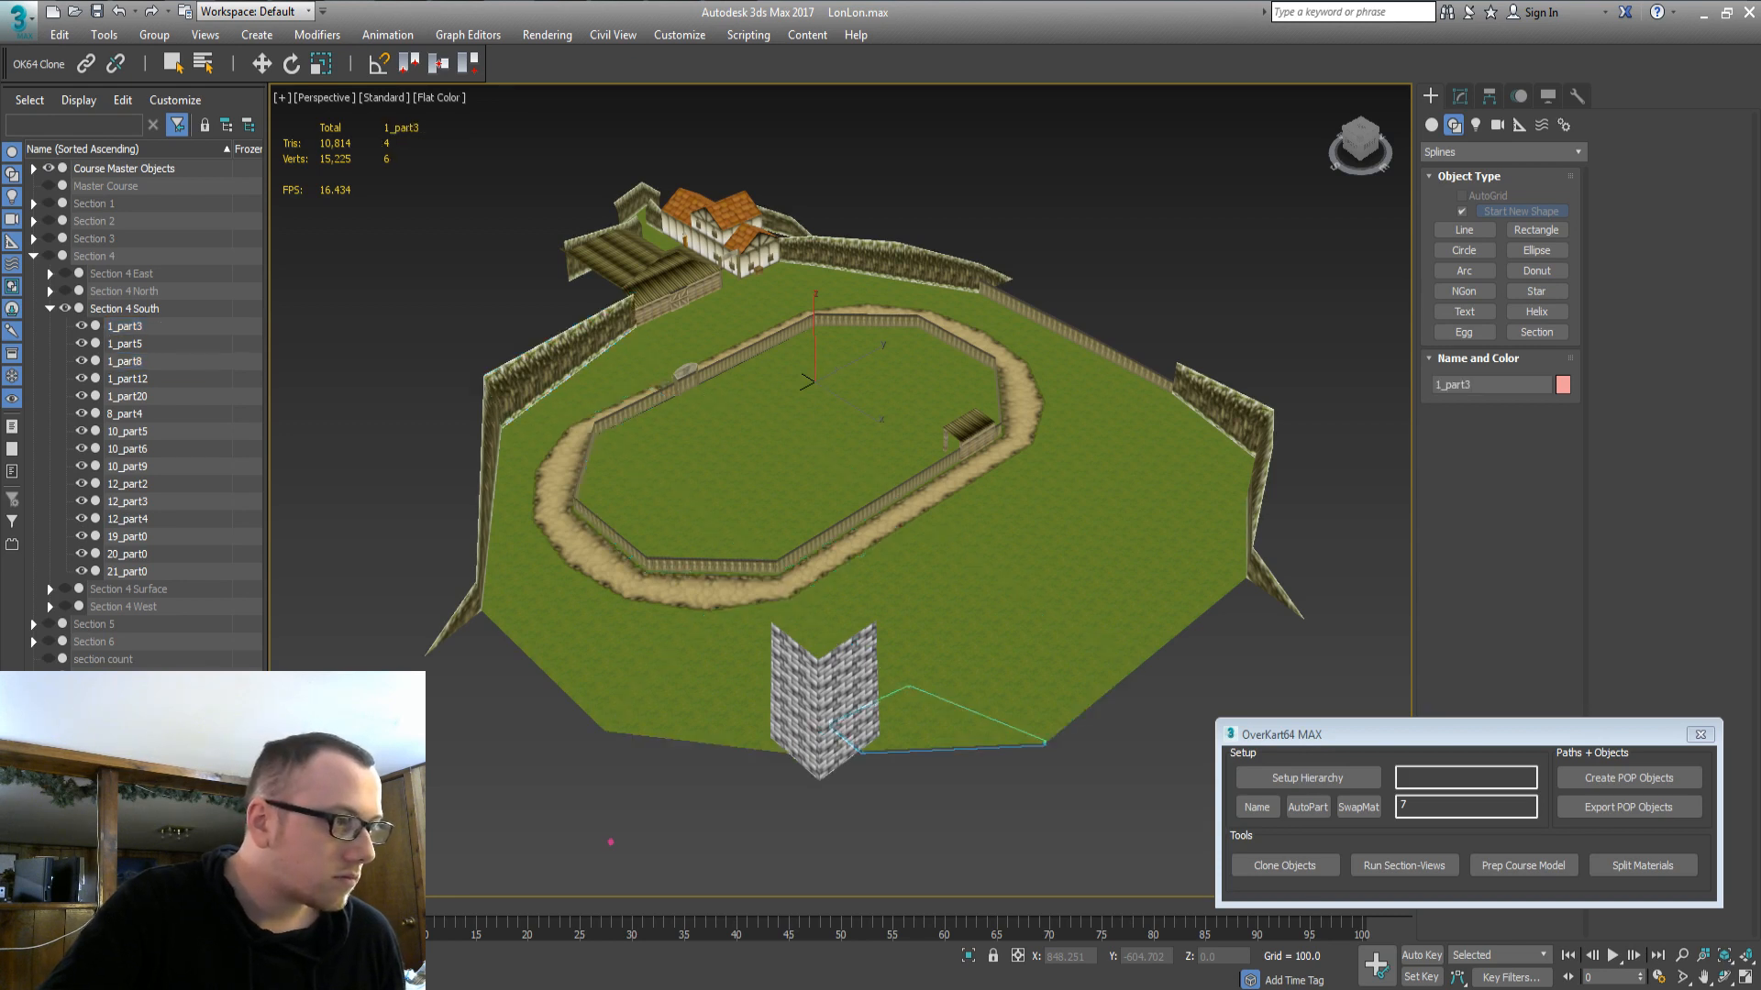
ctrl+click(715, 679)
key(Delete)
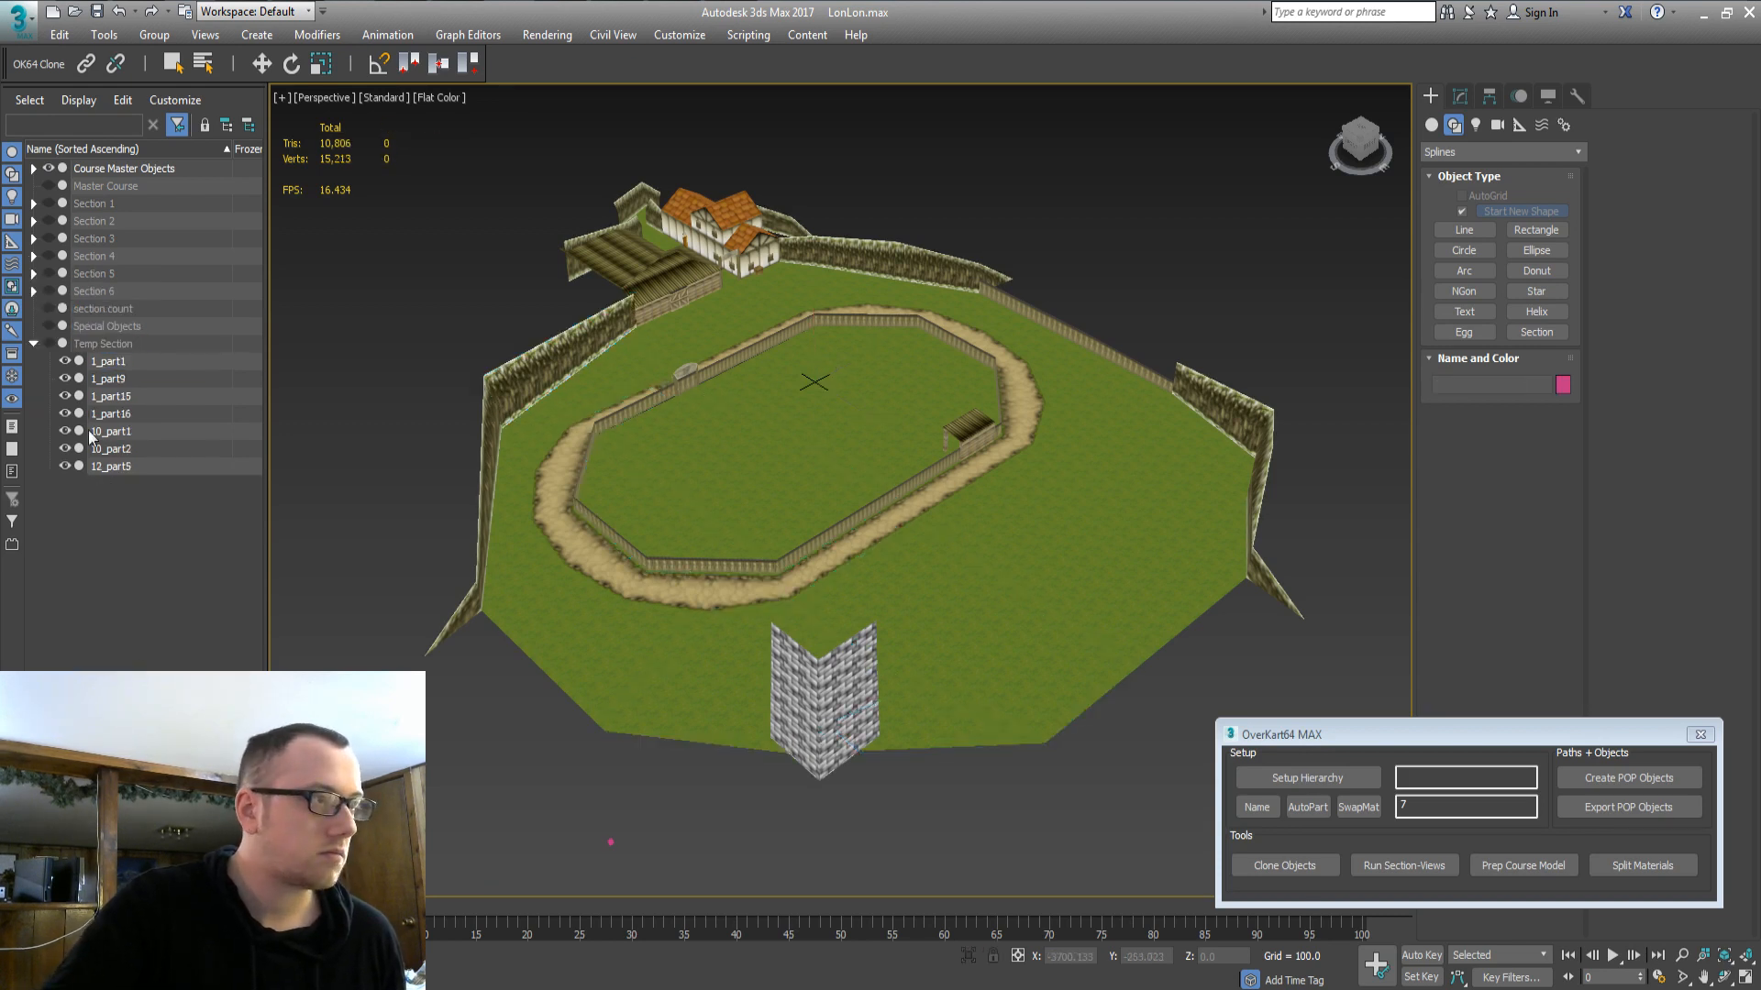
Move the seven Temp Section parts into the Section 4 South group.
click(123, 470)
shift+click(119, 359)
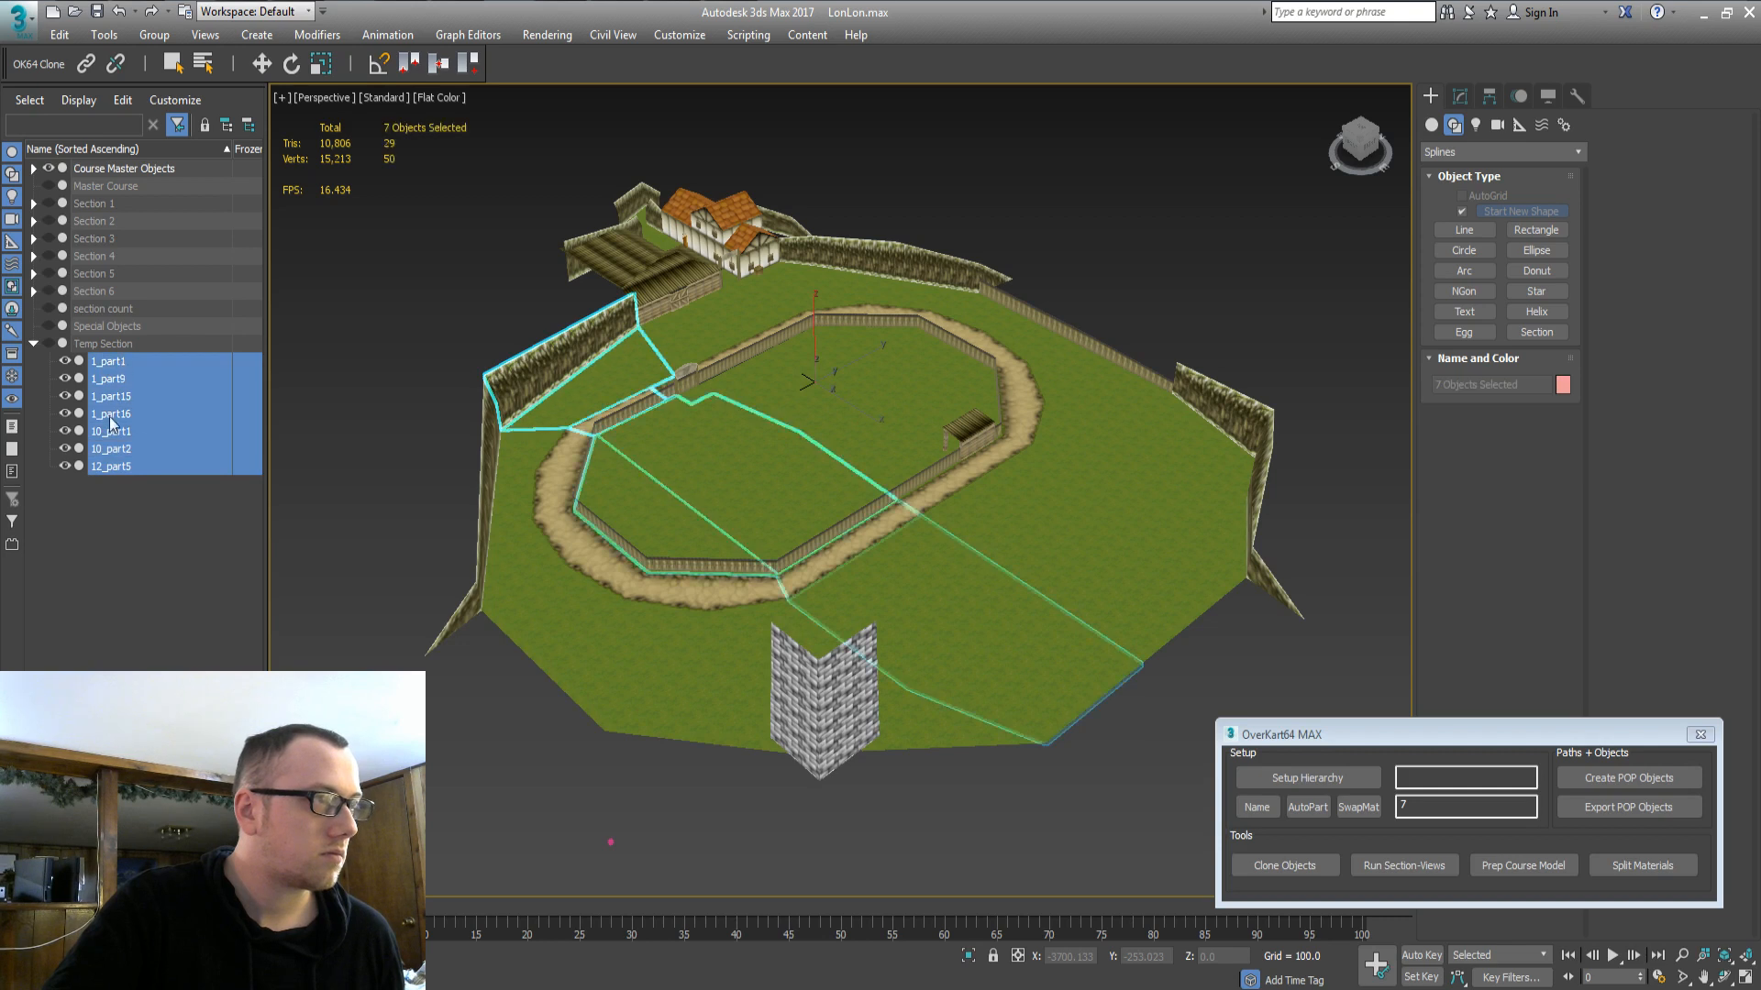
click(36, 253)
drag(113, 528, 114, 308)
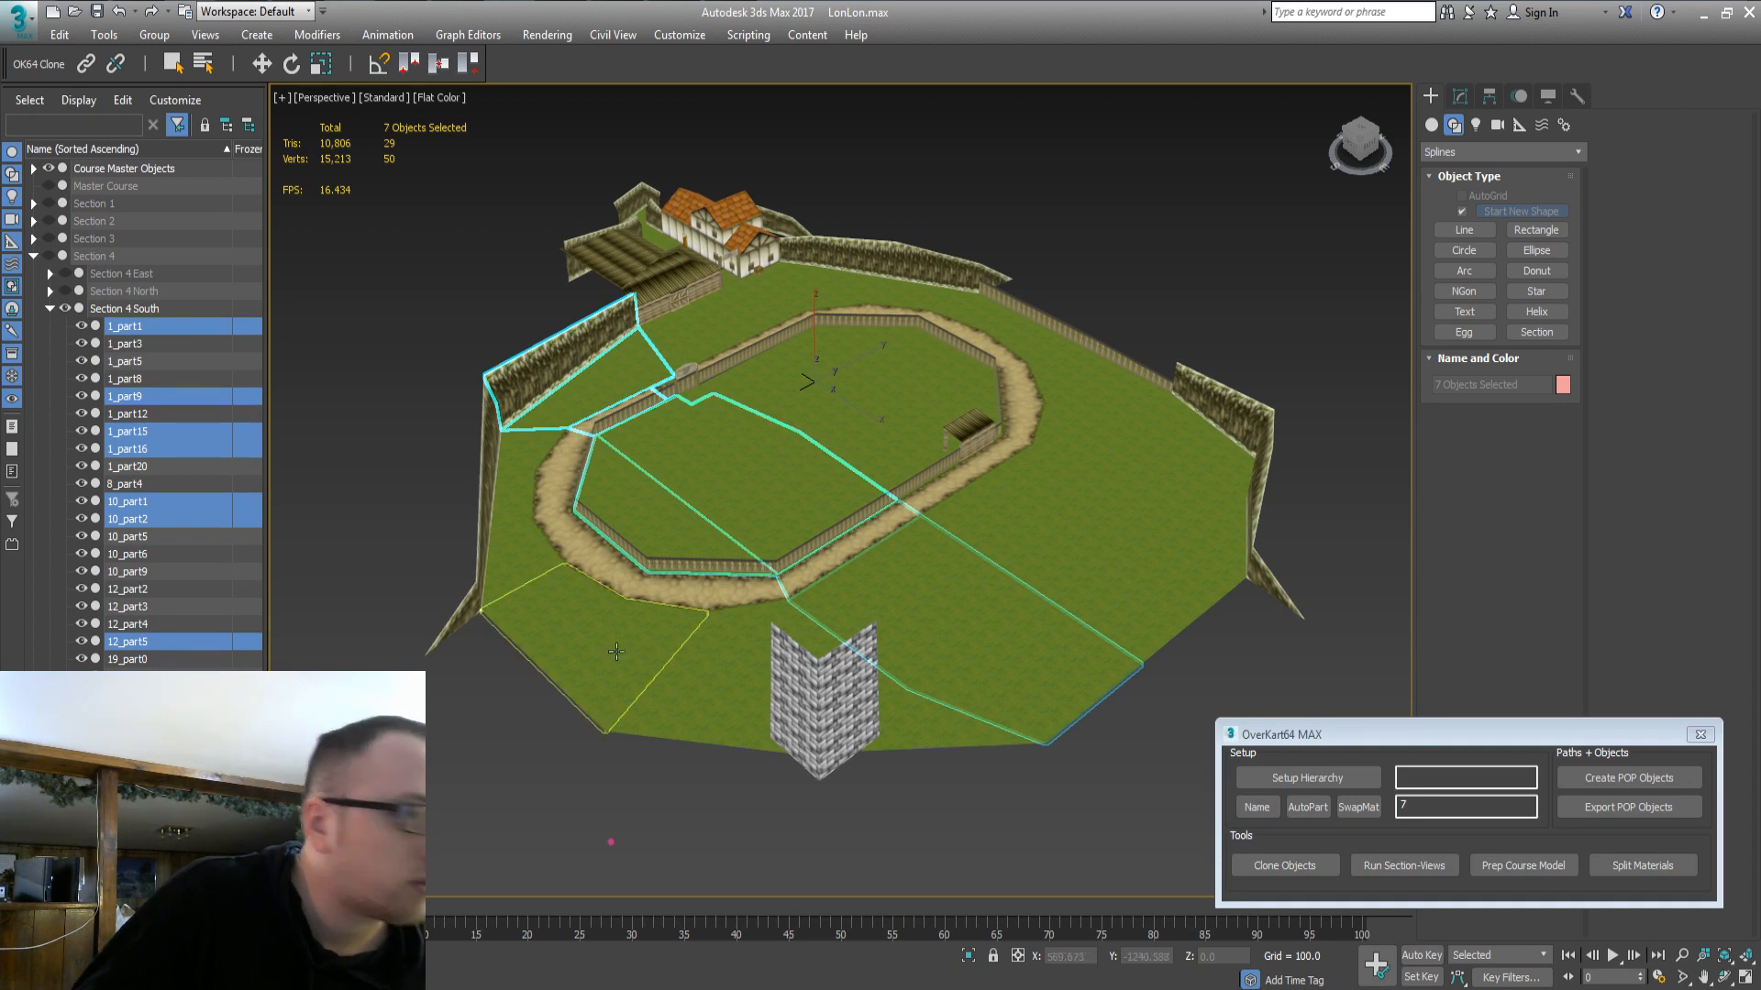
Hide the master course to check Section 4 South alone, then show it again.
double_click(86, 171)
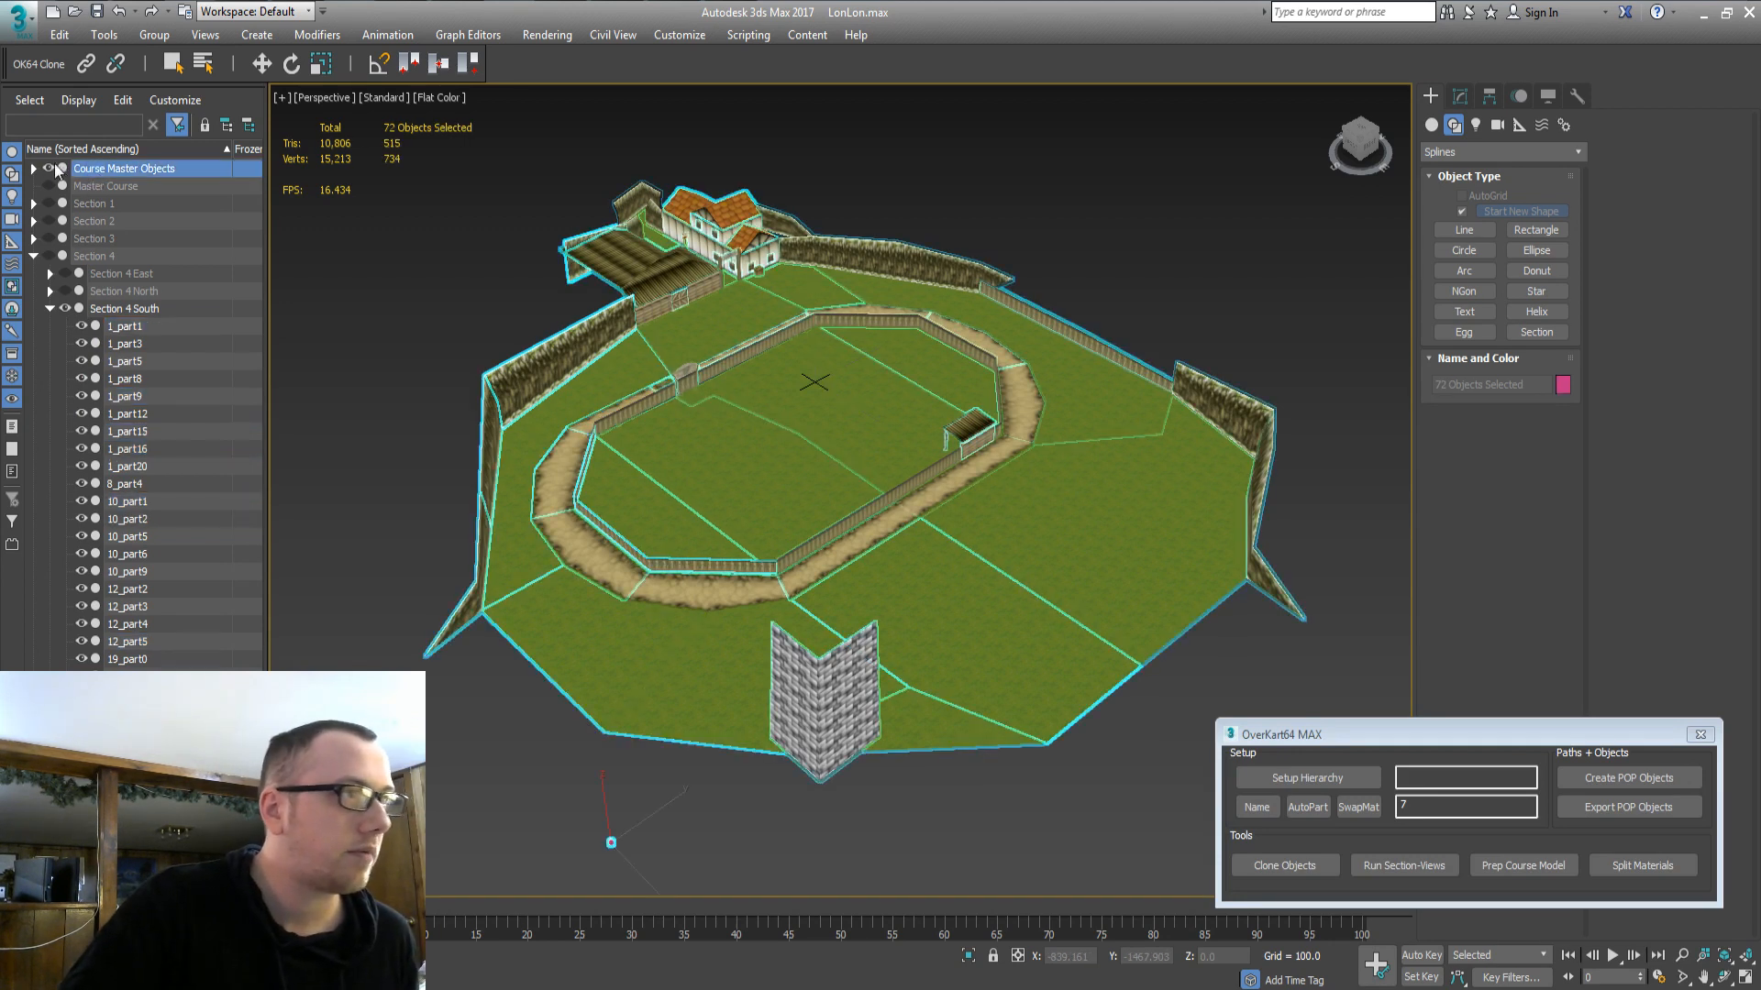
click(48, 168)
alt+middle_drag(771, 629, 445, 539)
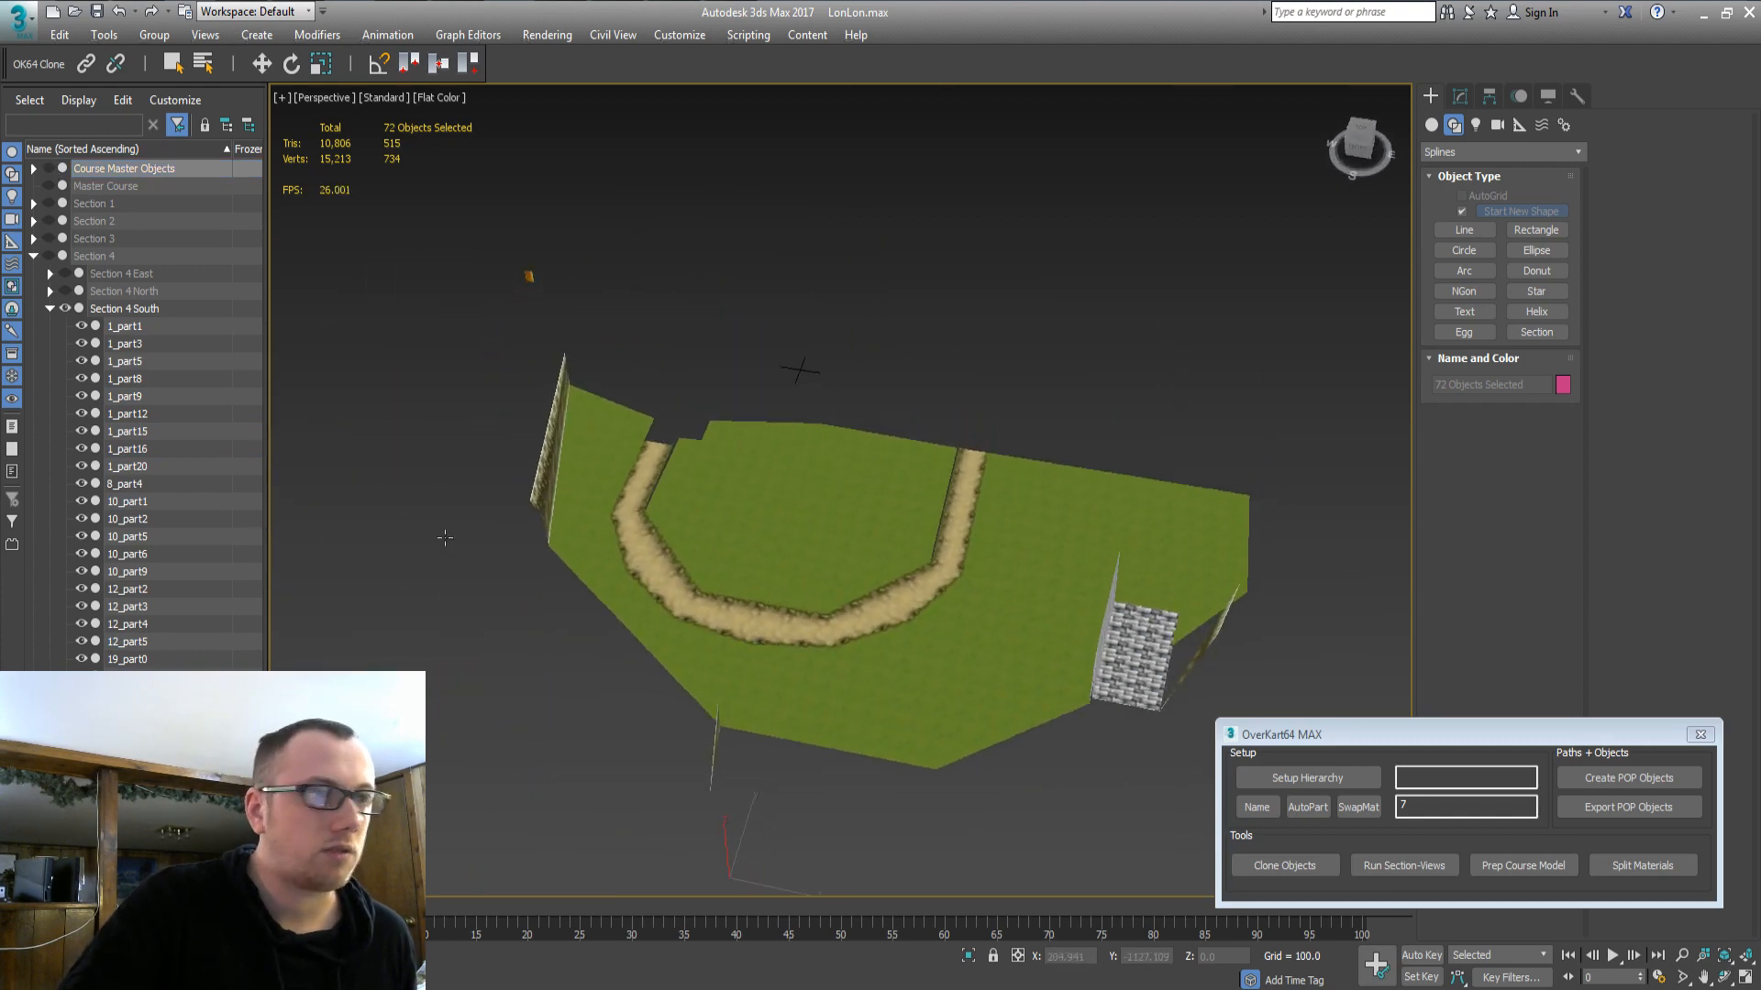
click(49, 166)
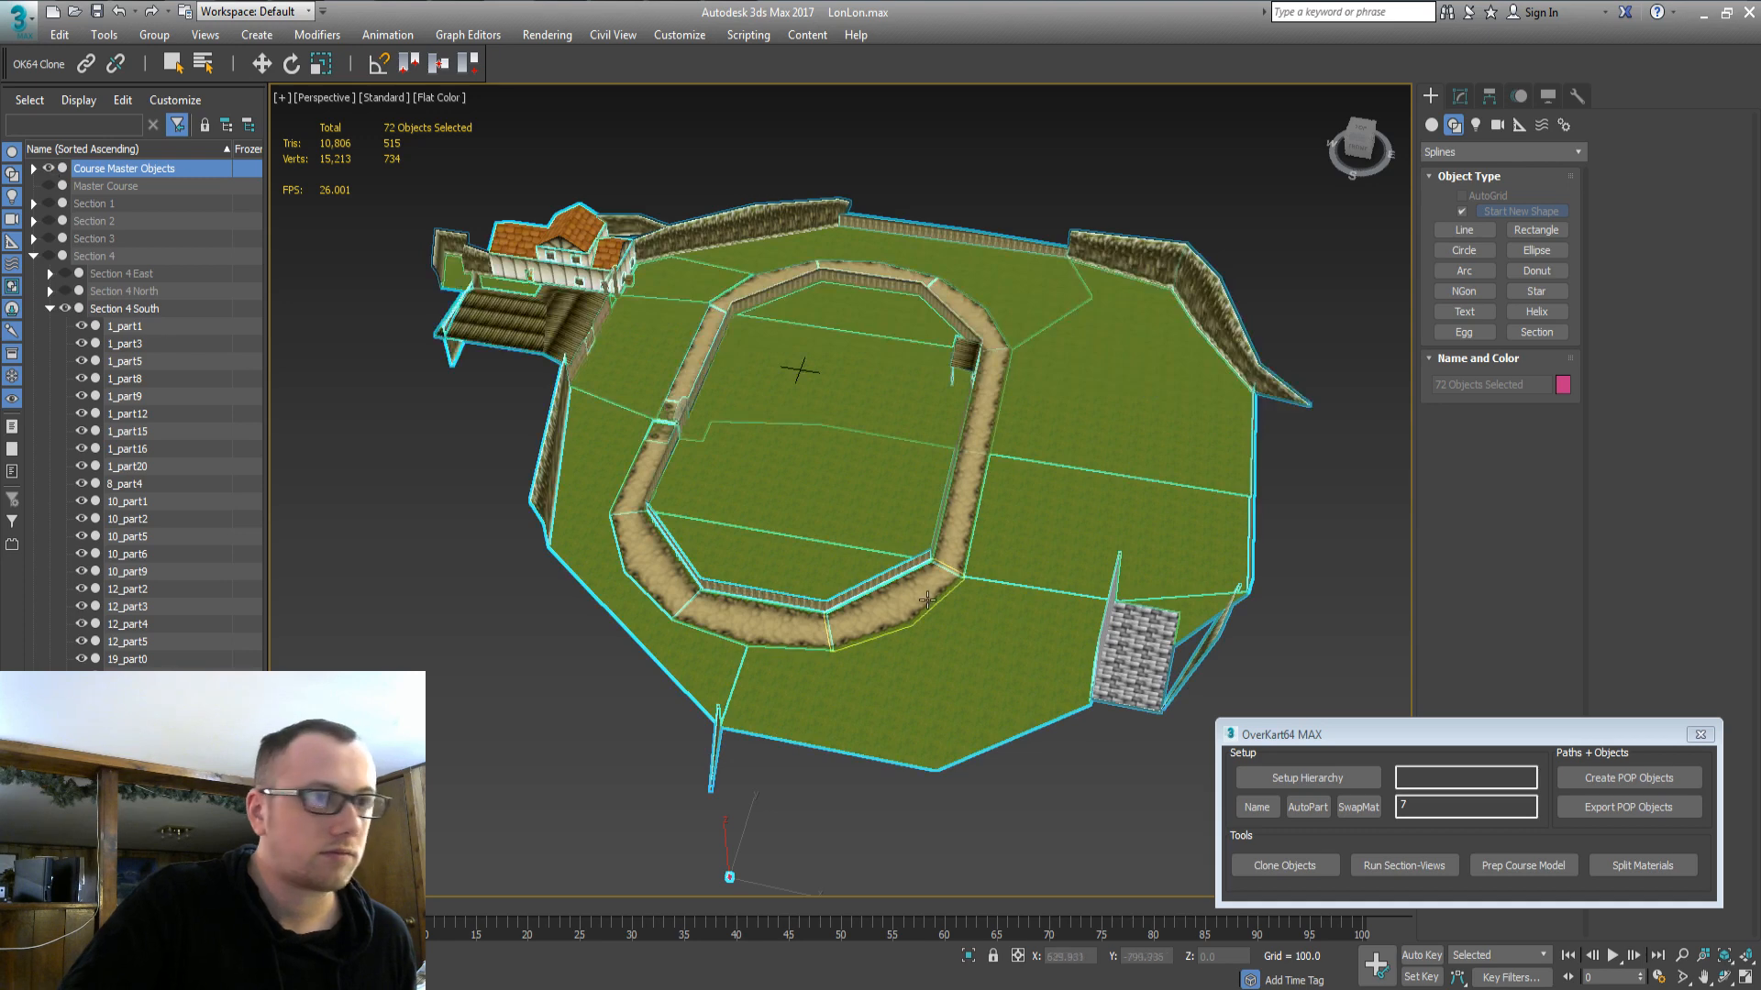
click(879, 575)
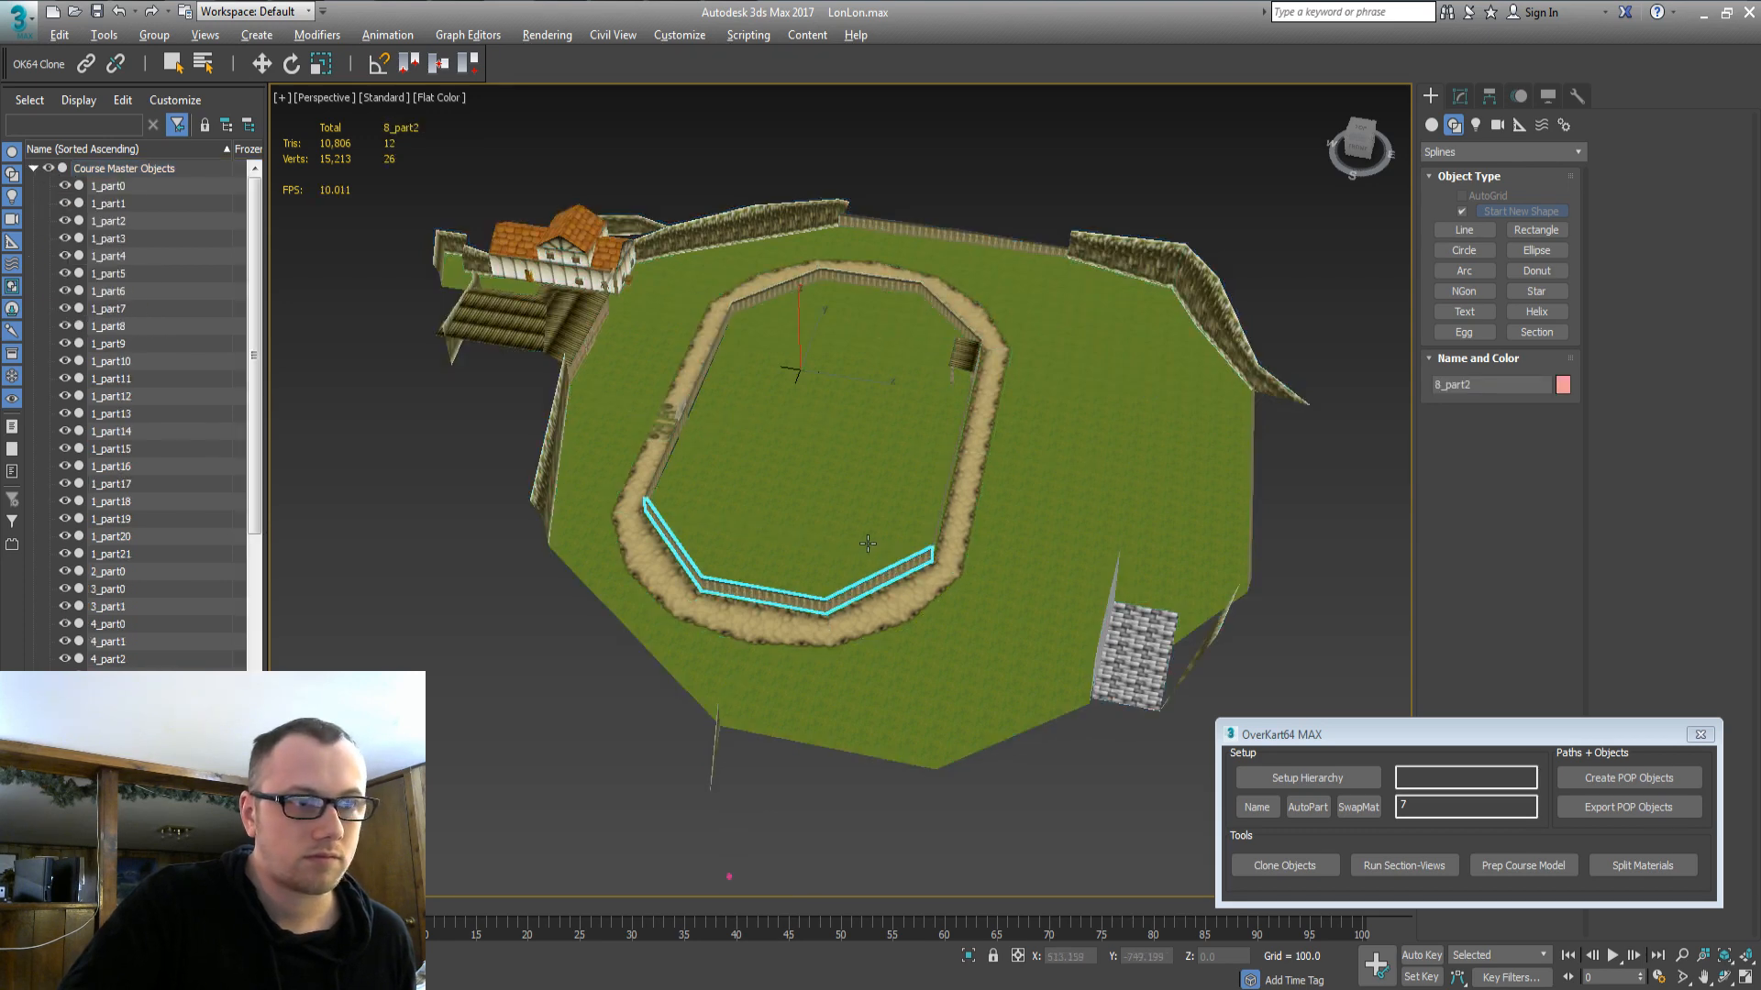
Select the two inner fence pieces and hide the Course Master Objects.
alt+middle_drag(944, 557, 779, 511)
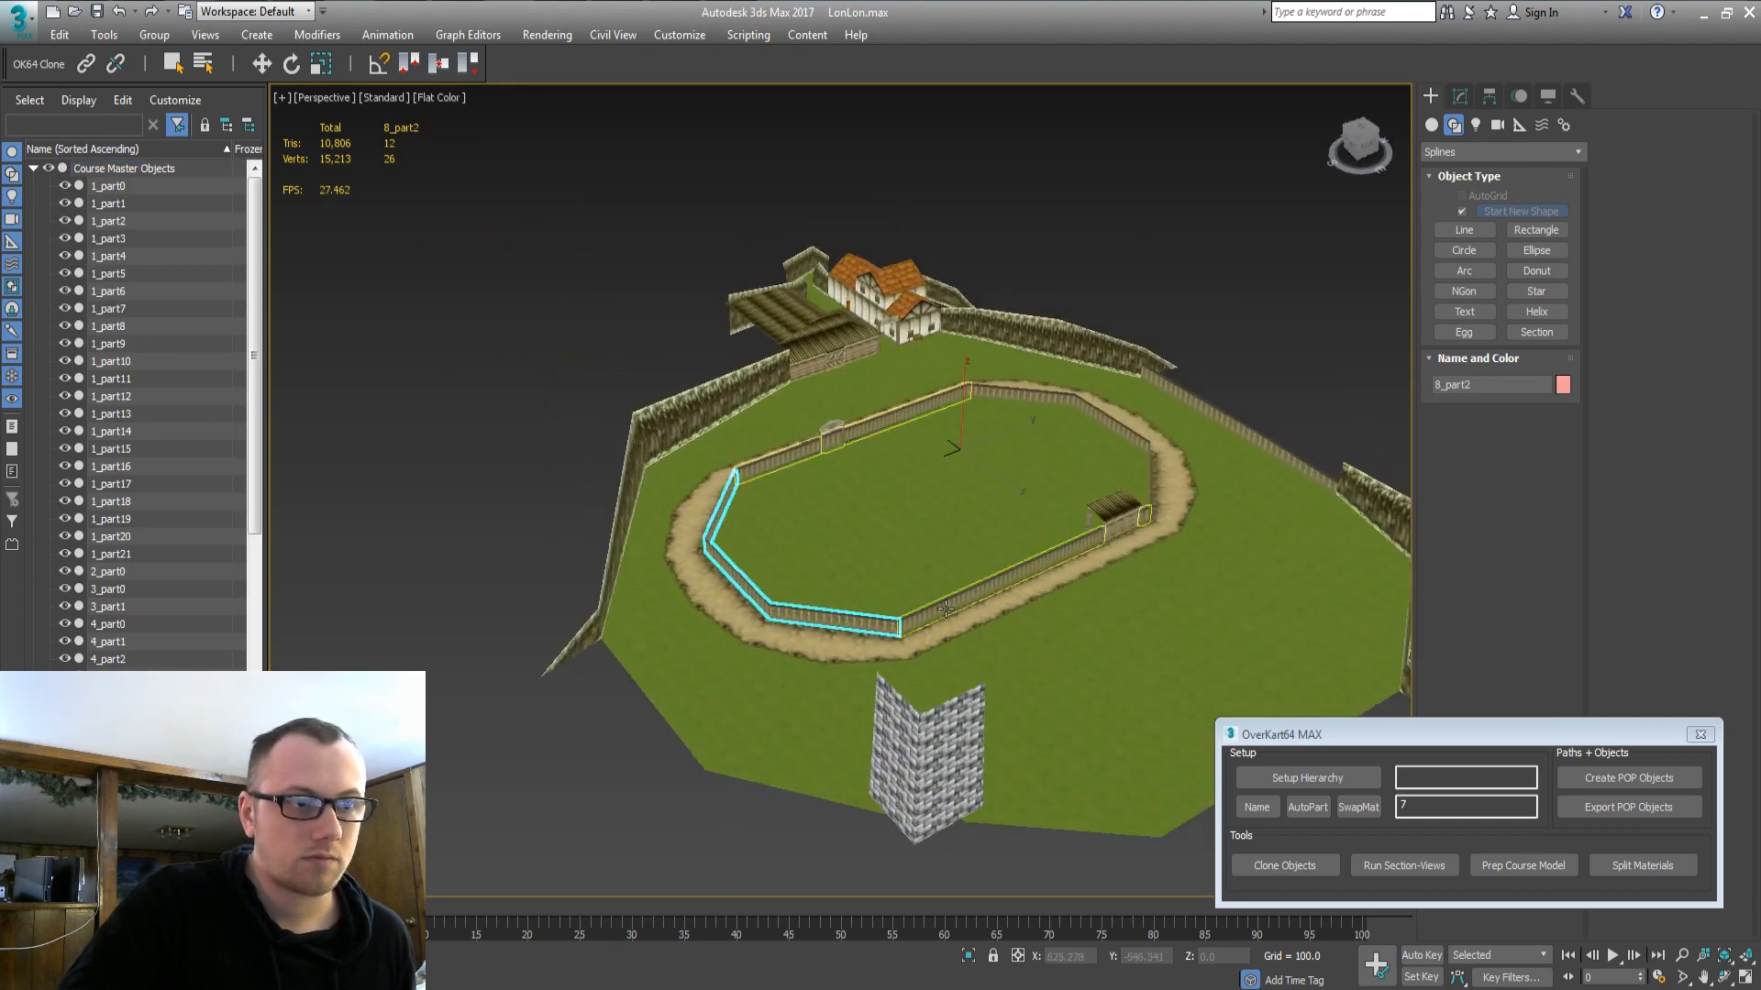
ctrl+click(979, 582)
alt+middle_drag(926, 550, 976, 548)
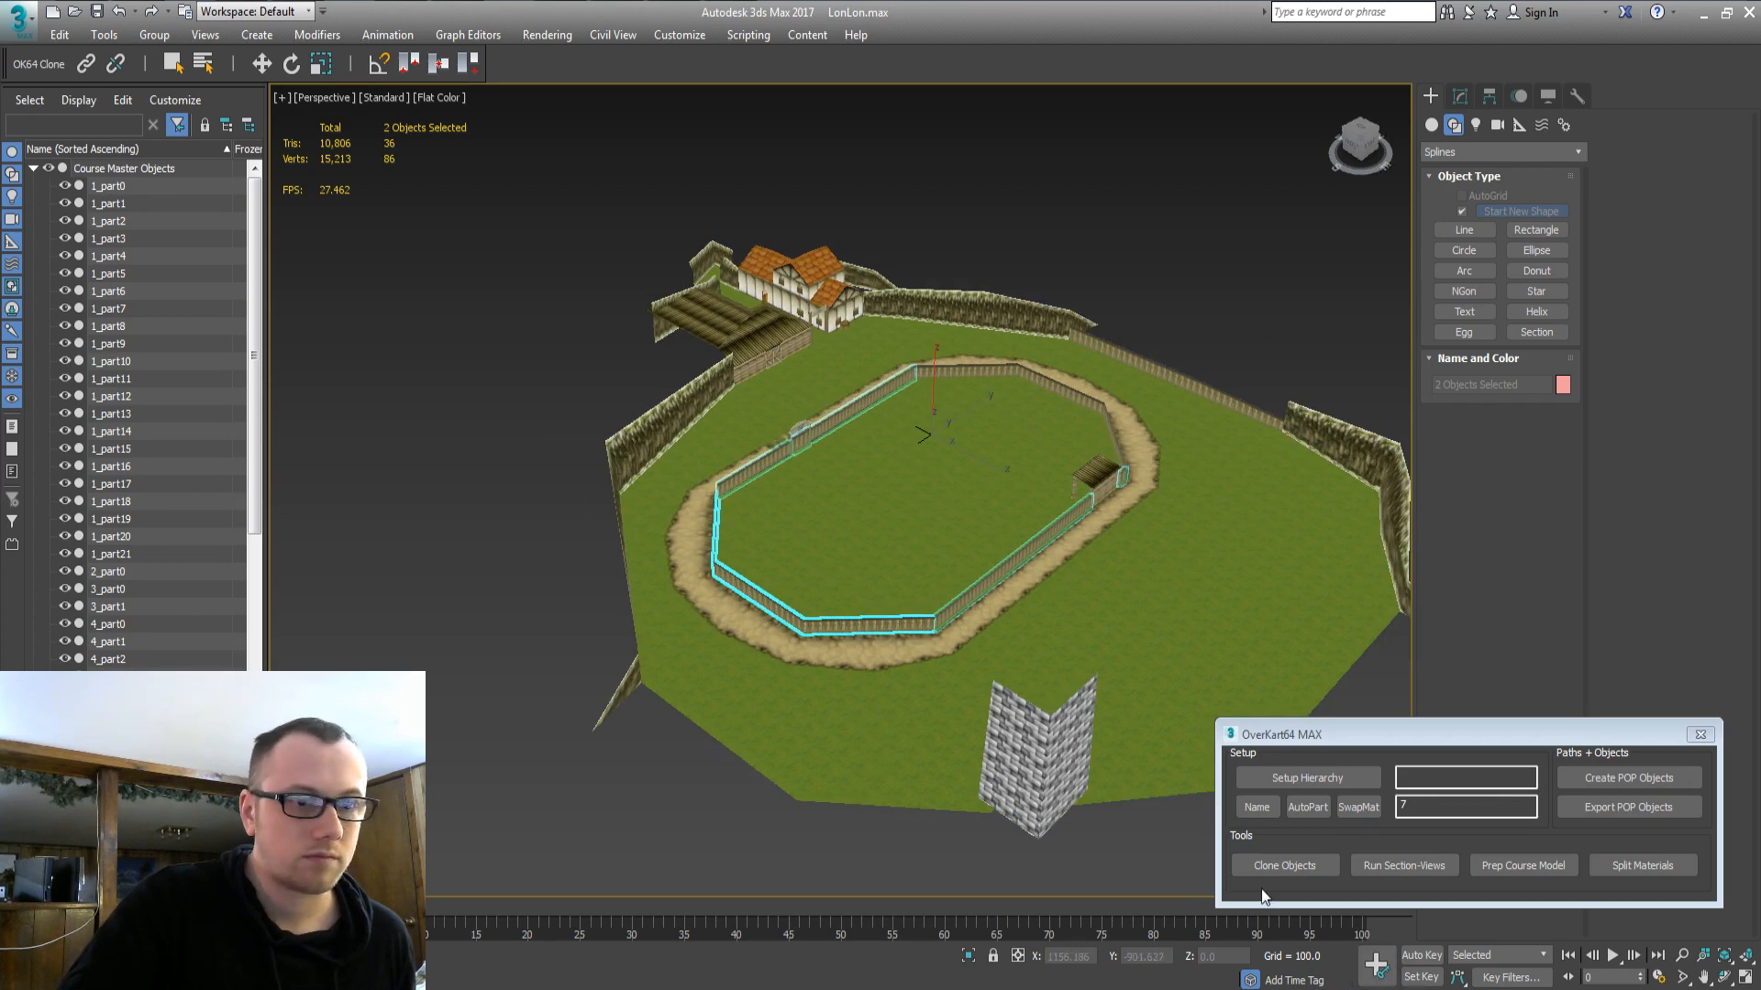
double_click(52, 168)
click(50, 168)
click(33, 168)
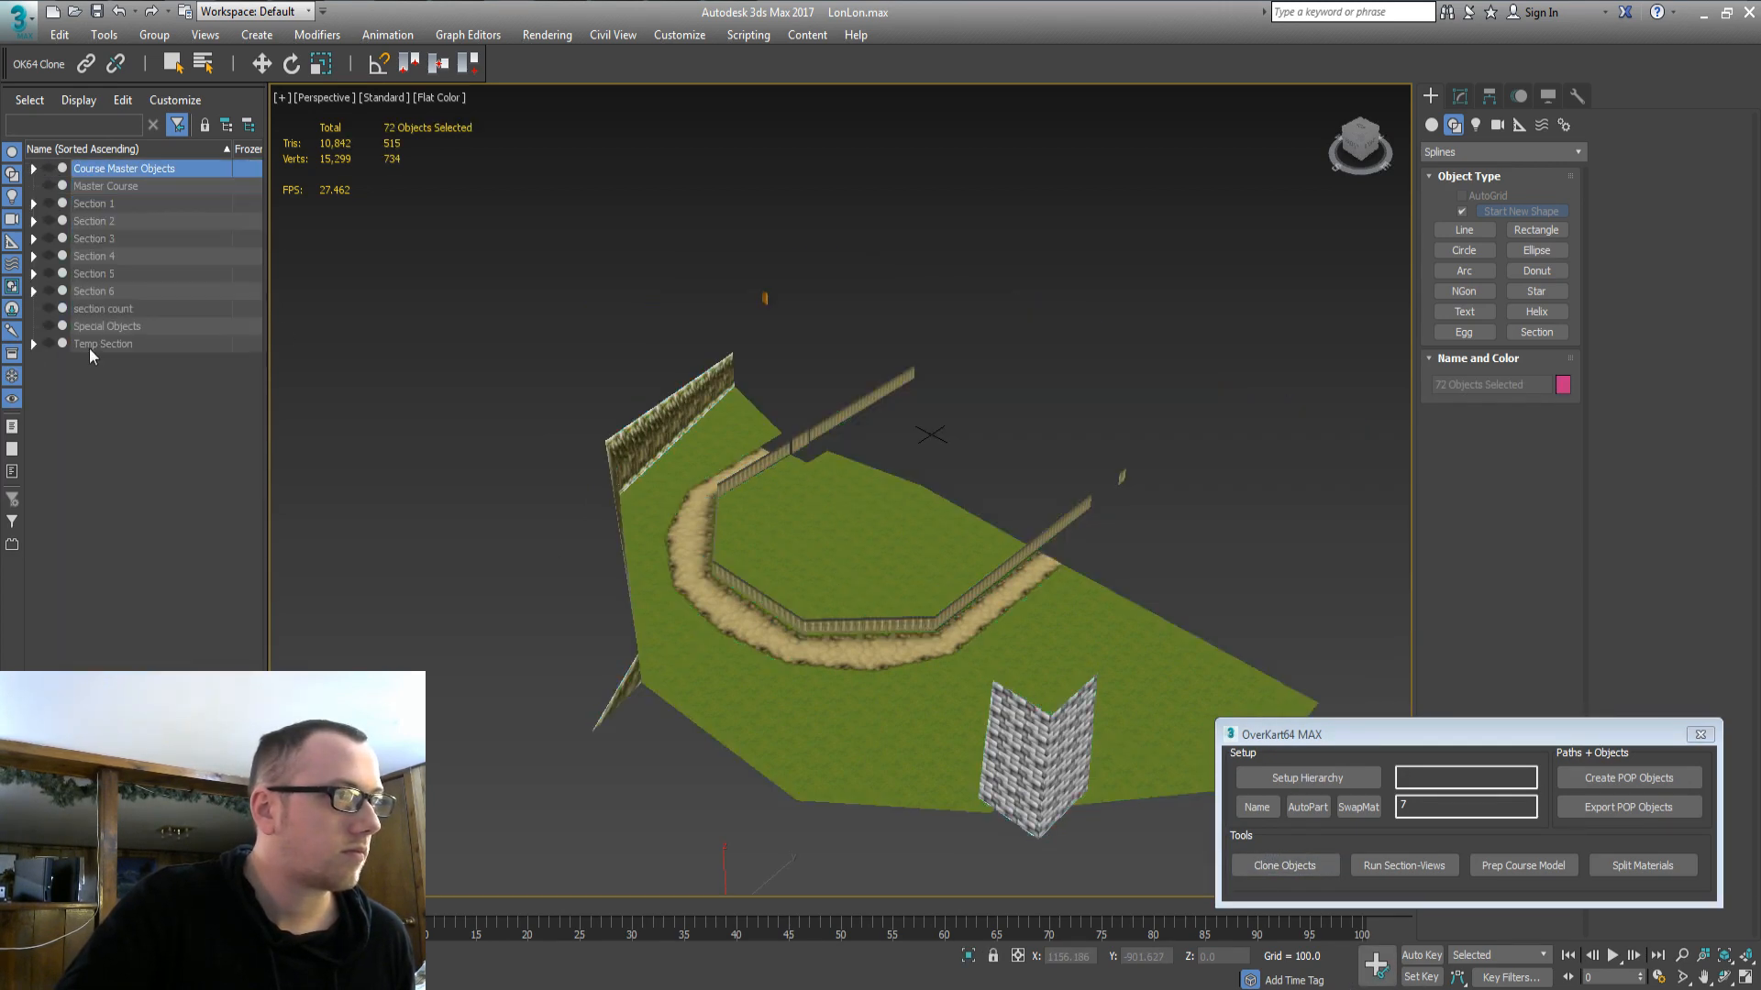
Move fence clones 8_part0 and 8_part2 from Temp Section into Section 4 South.
click(34, 343)
click(33, 256)
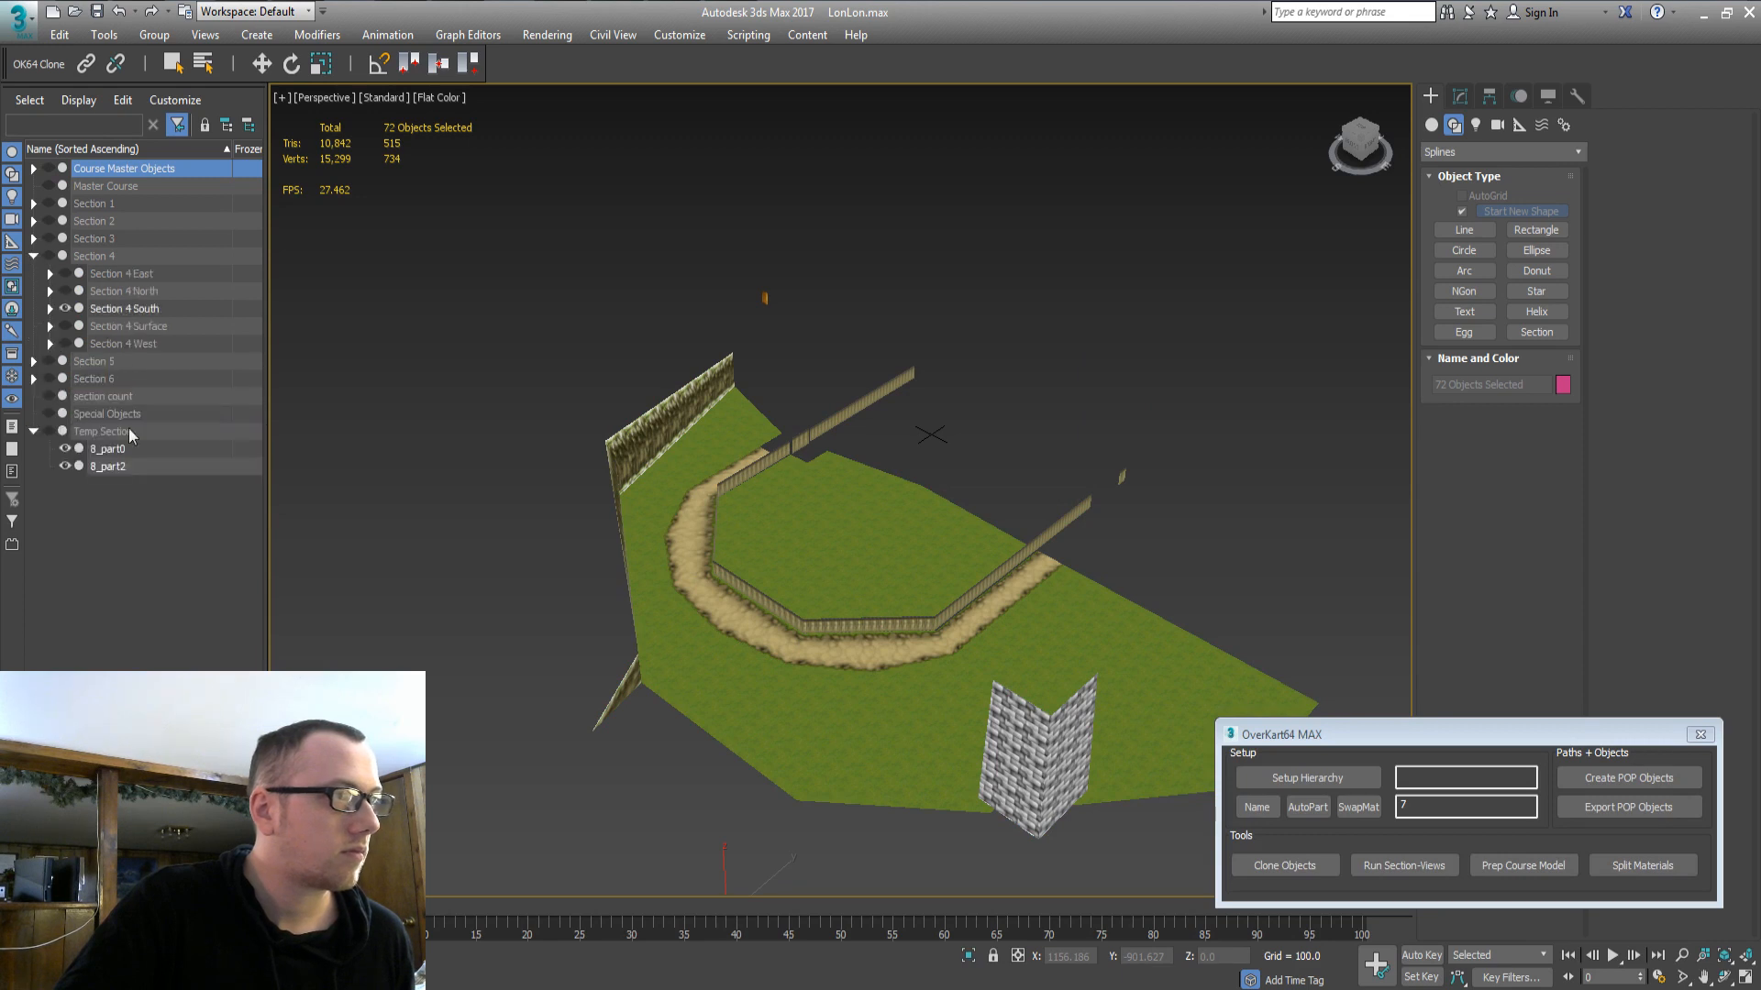
click(93, 467)
ctrl+click(114, 451)
drag(108, 470, 130, 306)
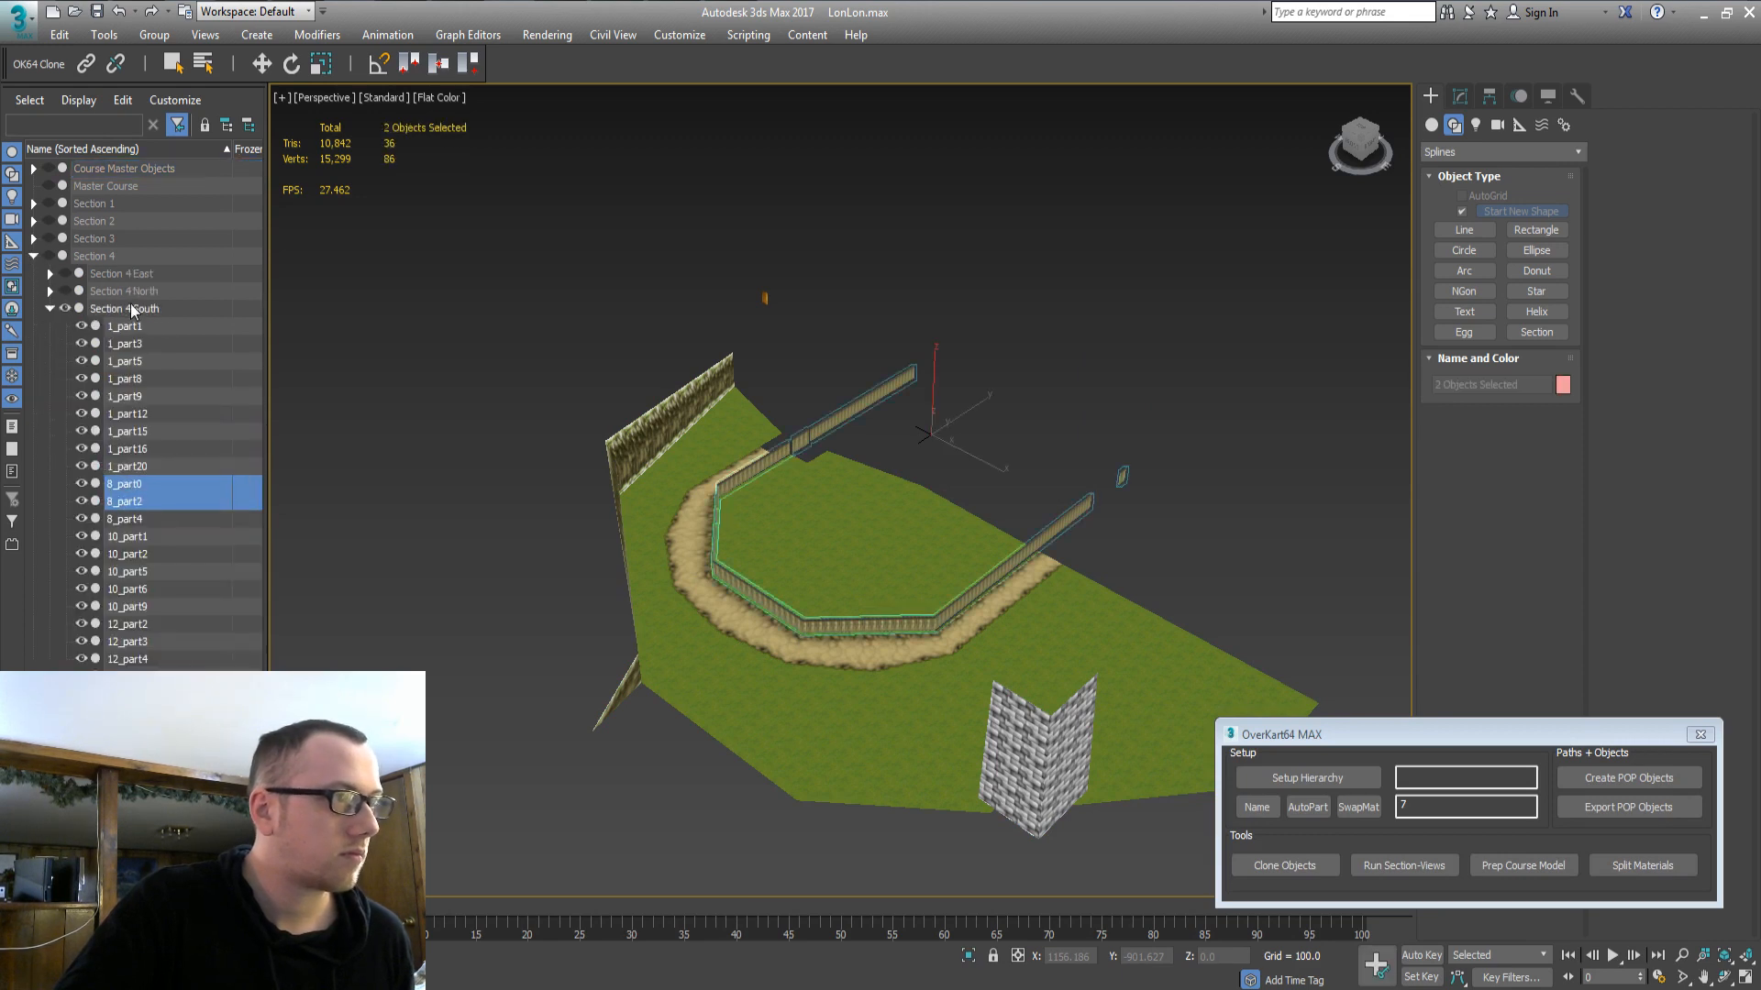
click(438, 716)
alt+middle_drag(827, 633, 172, 399)
click(33, 255)
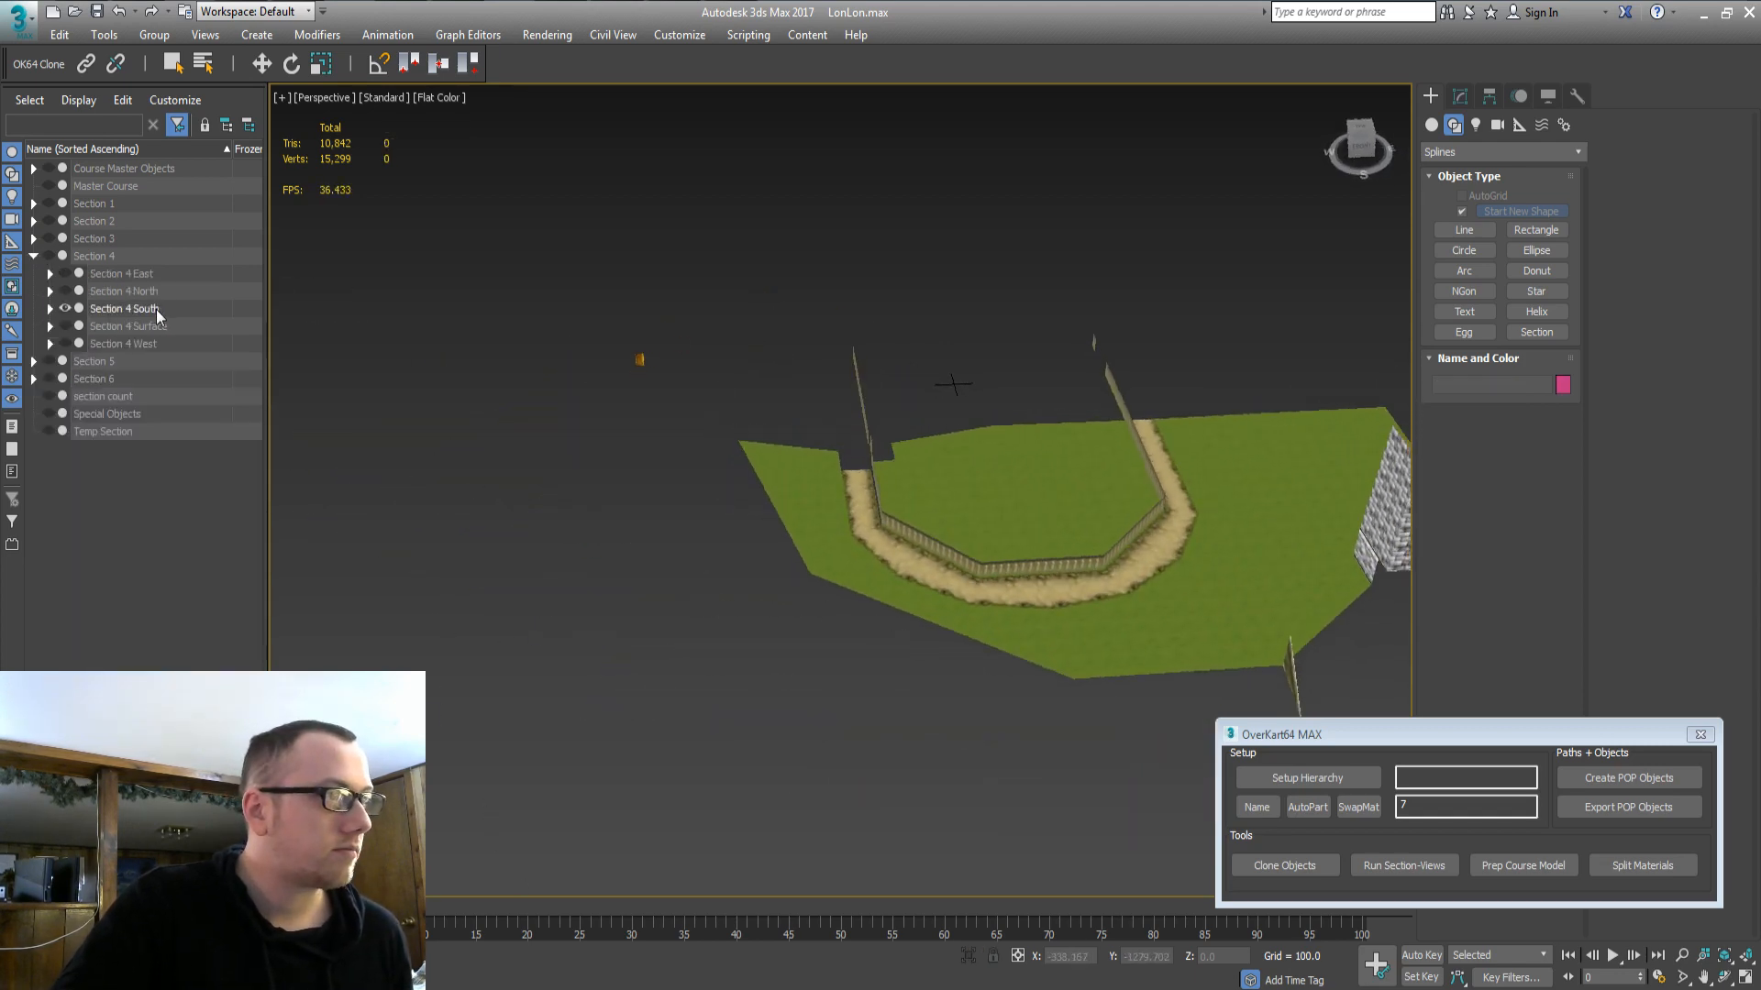
Hide Section 4 South, show Section 4 Surface, and briefly preview Section 4 West.
click(156, 310)
click(66, 309)
click(112, 346)
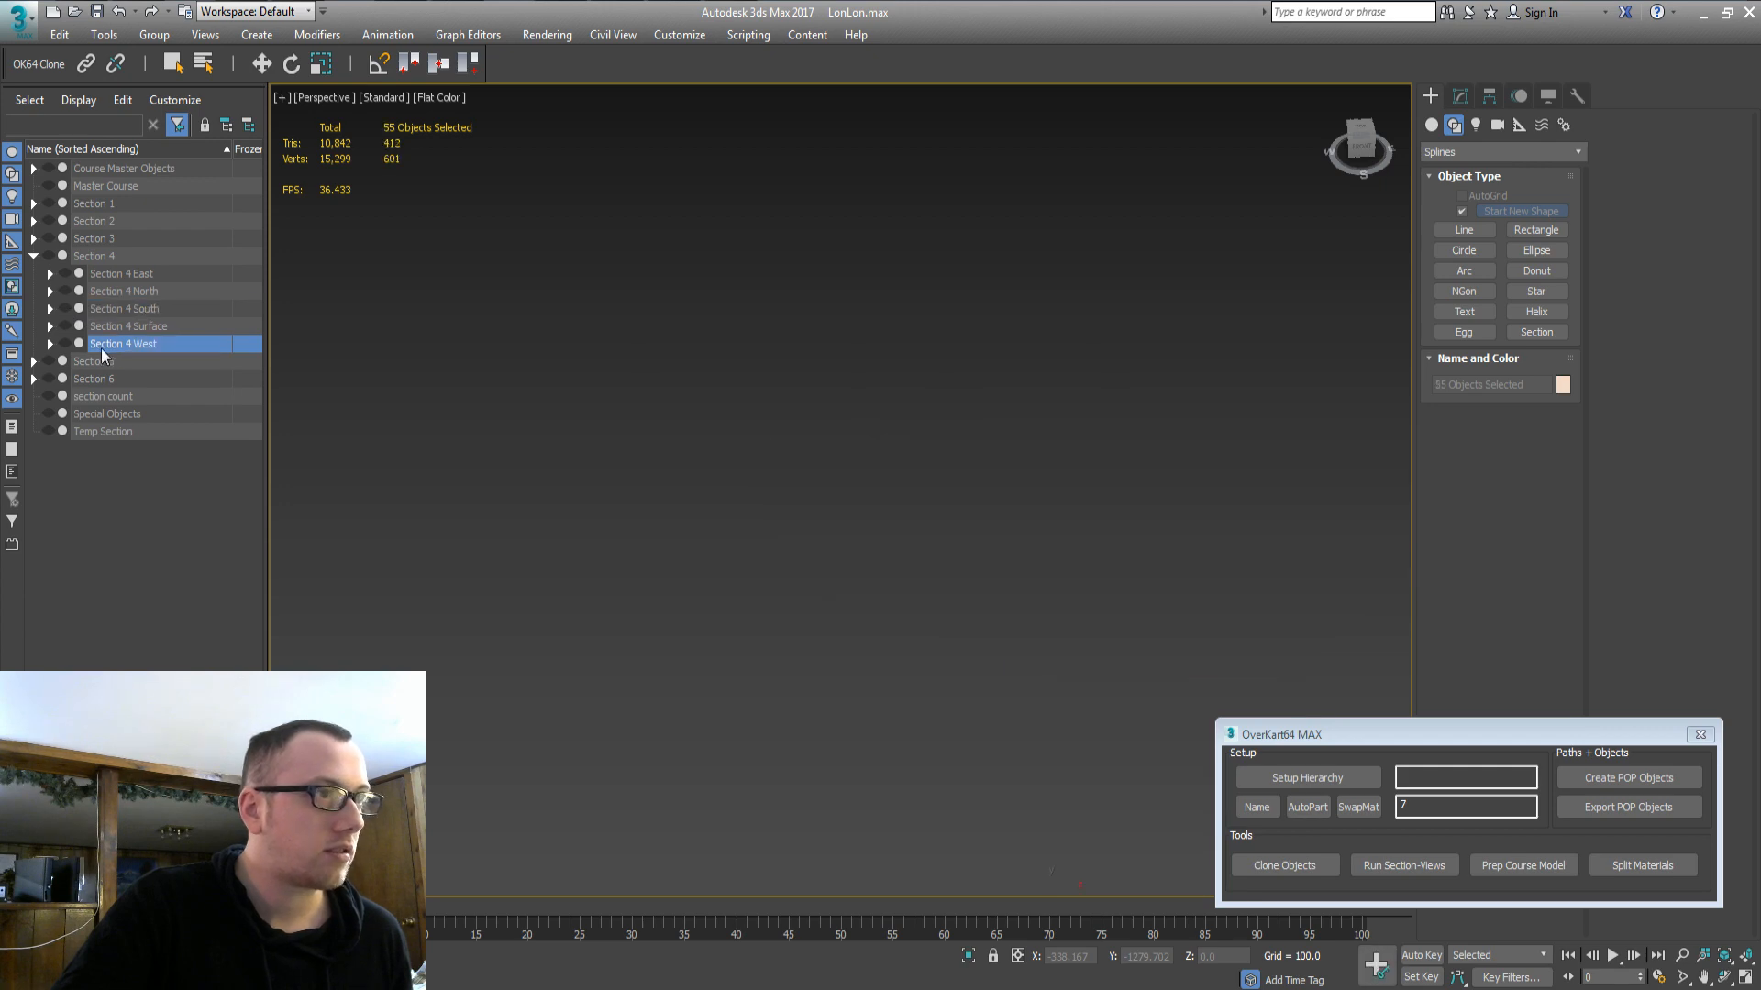
click(66, 344)
key(z)
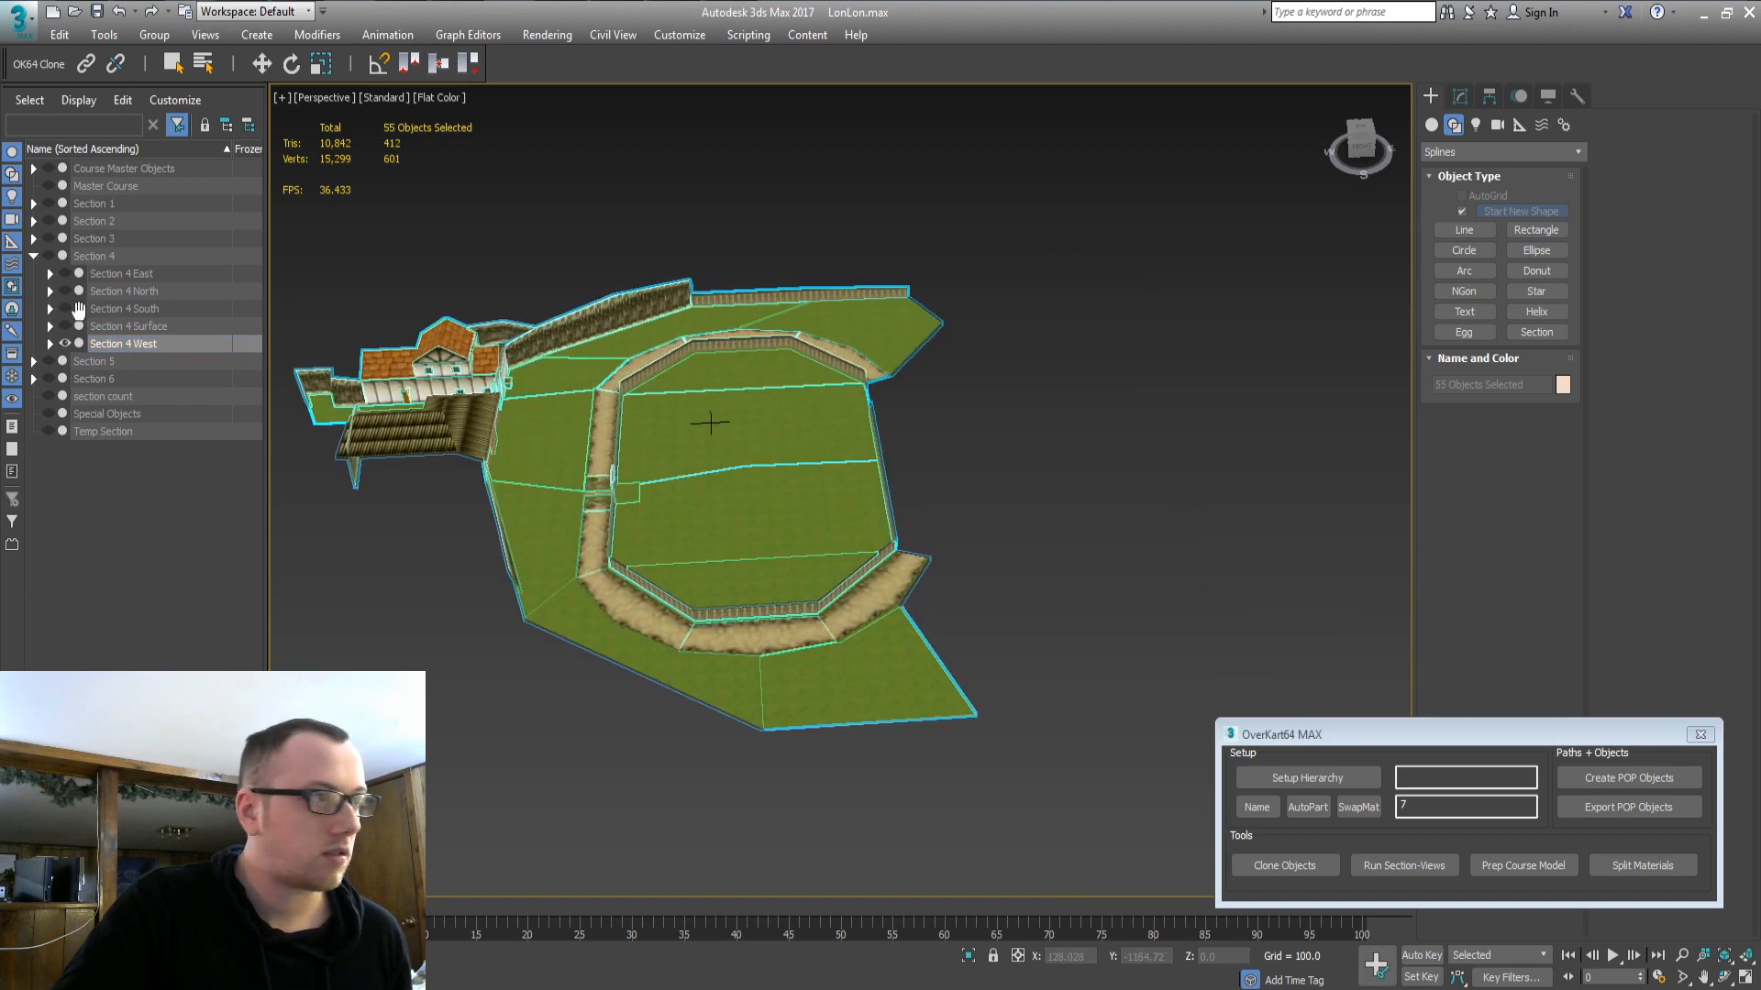
click(124, 325)
click(66, 326)
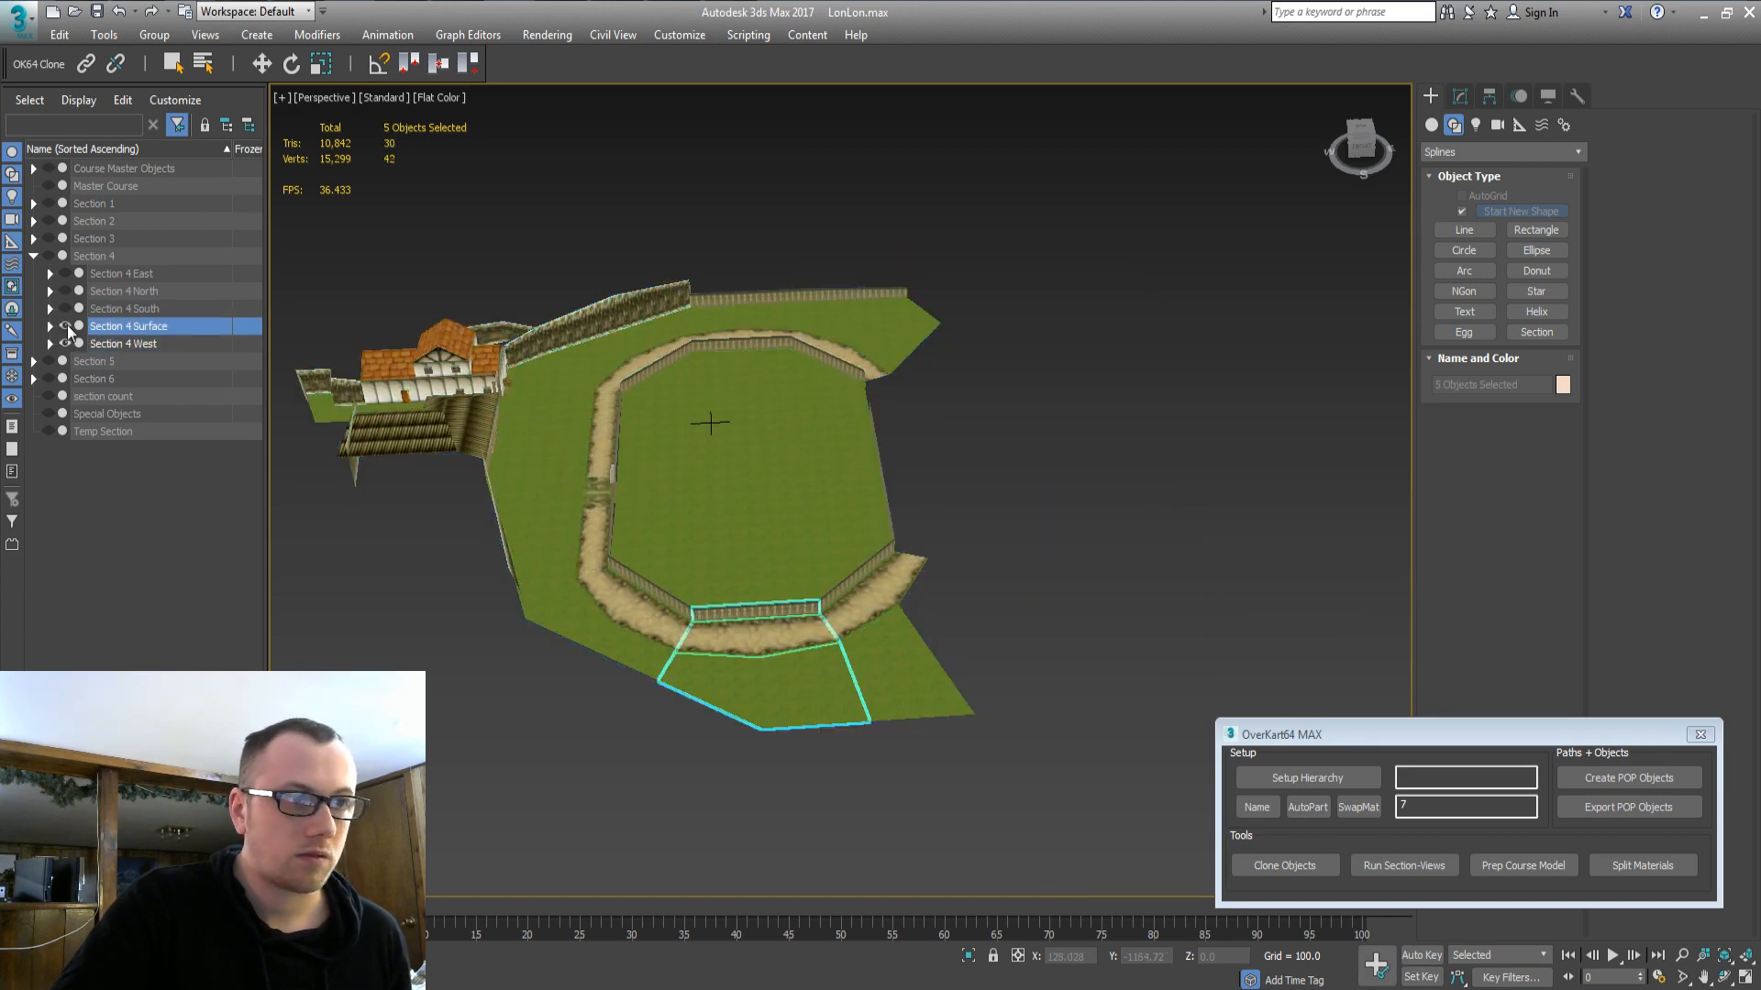
click(120, 344)
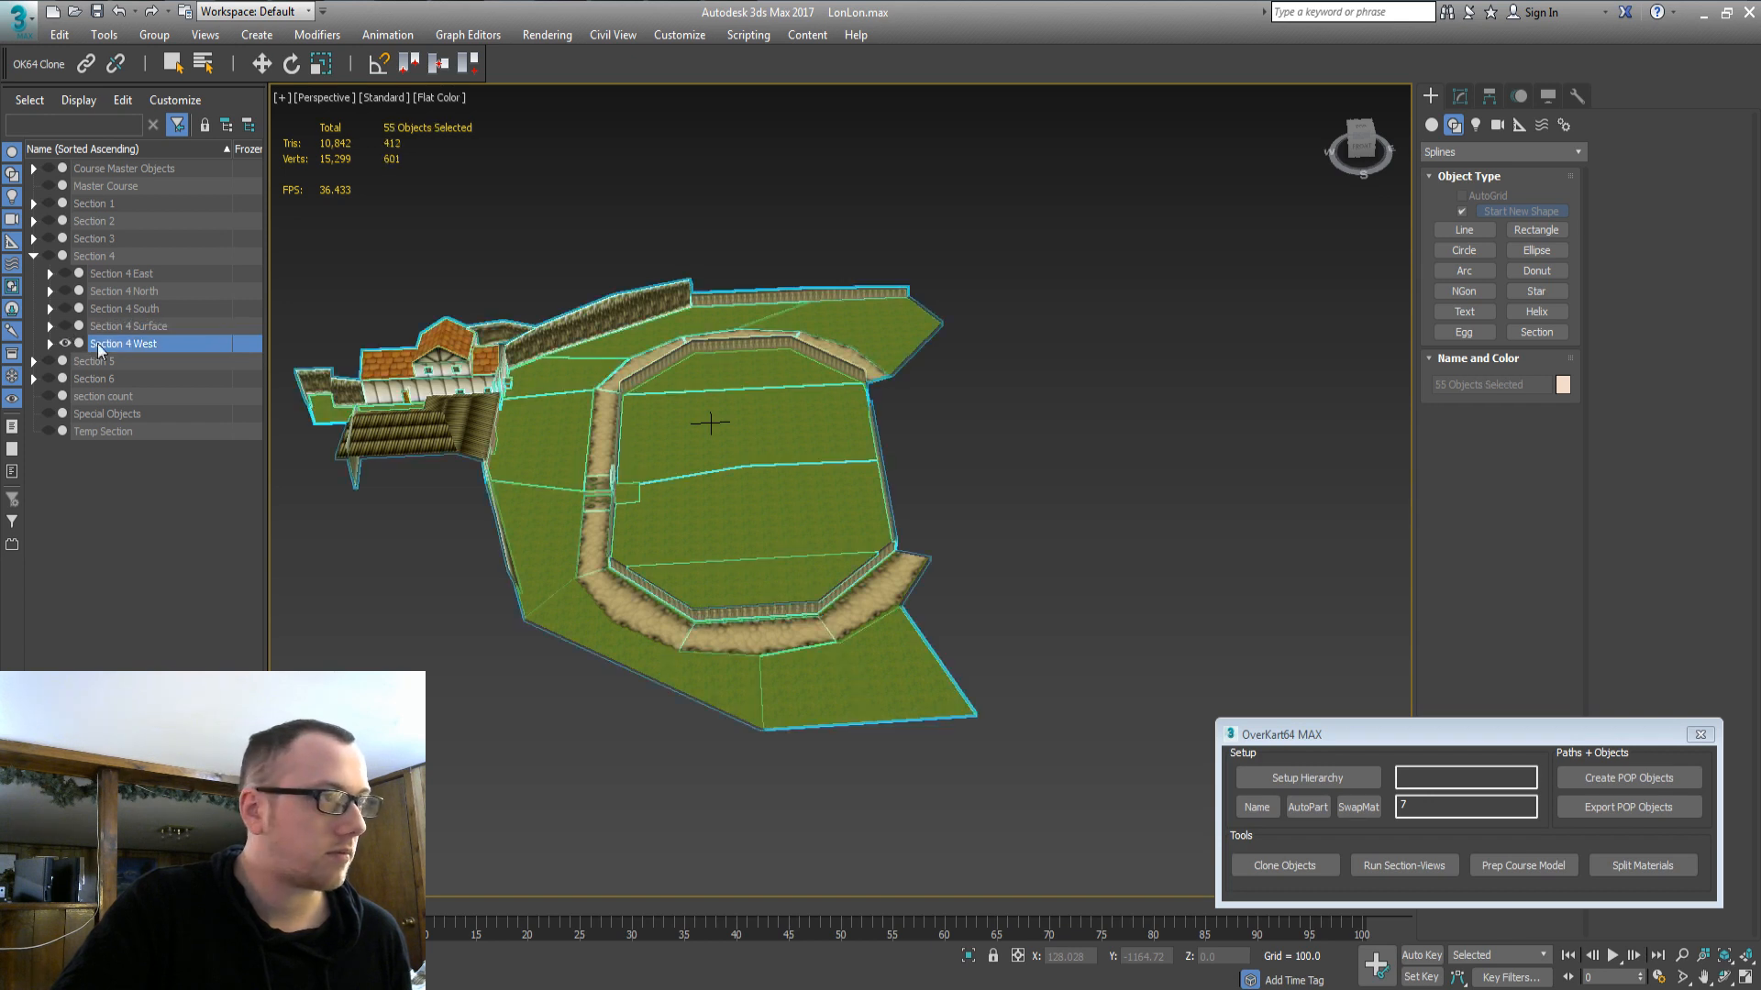
click(66, 345)
click(33, 255)
Show the Section 5 Surface group and frame its track piece in the viewport.
click(33, 273)
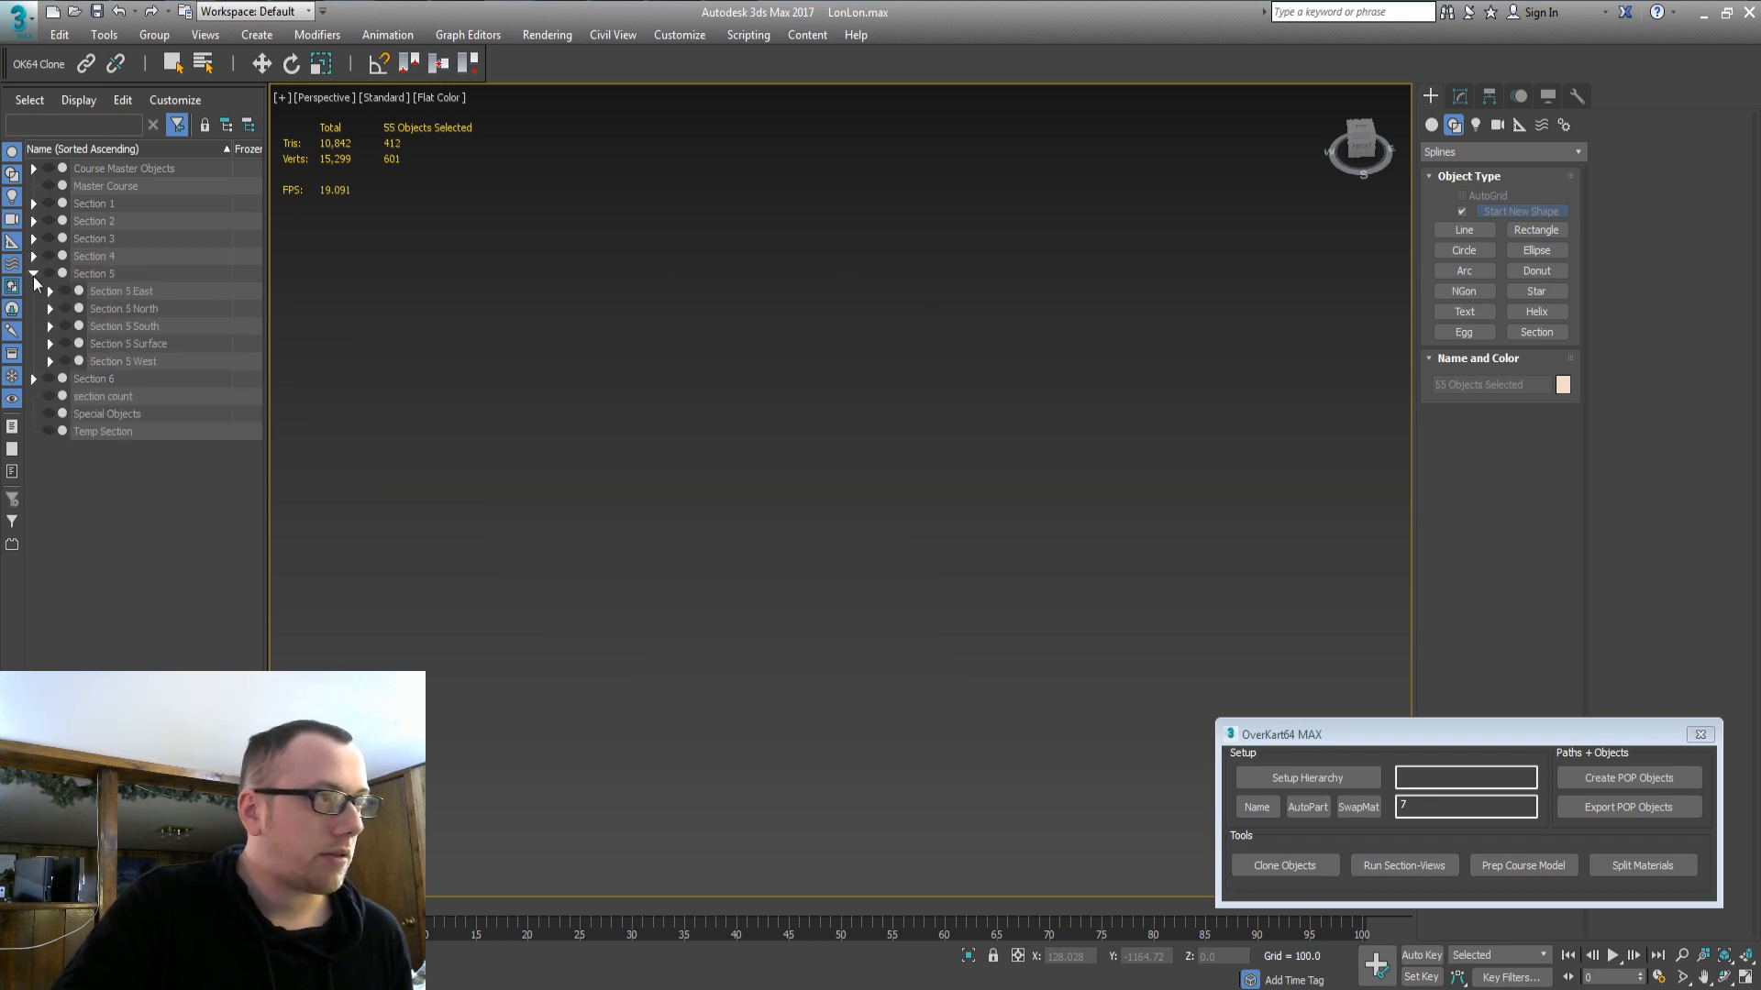
click(114, 294)
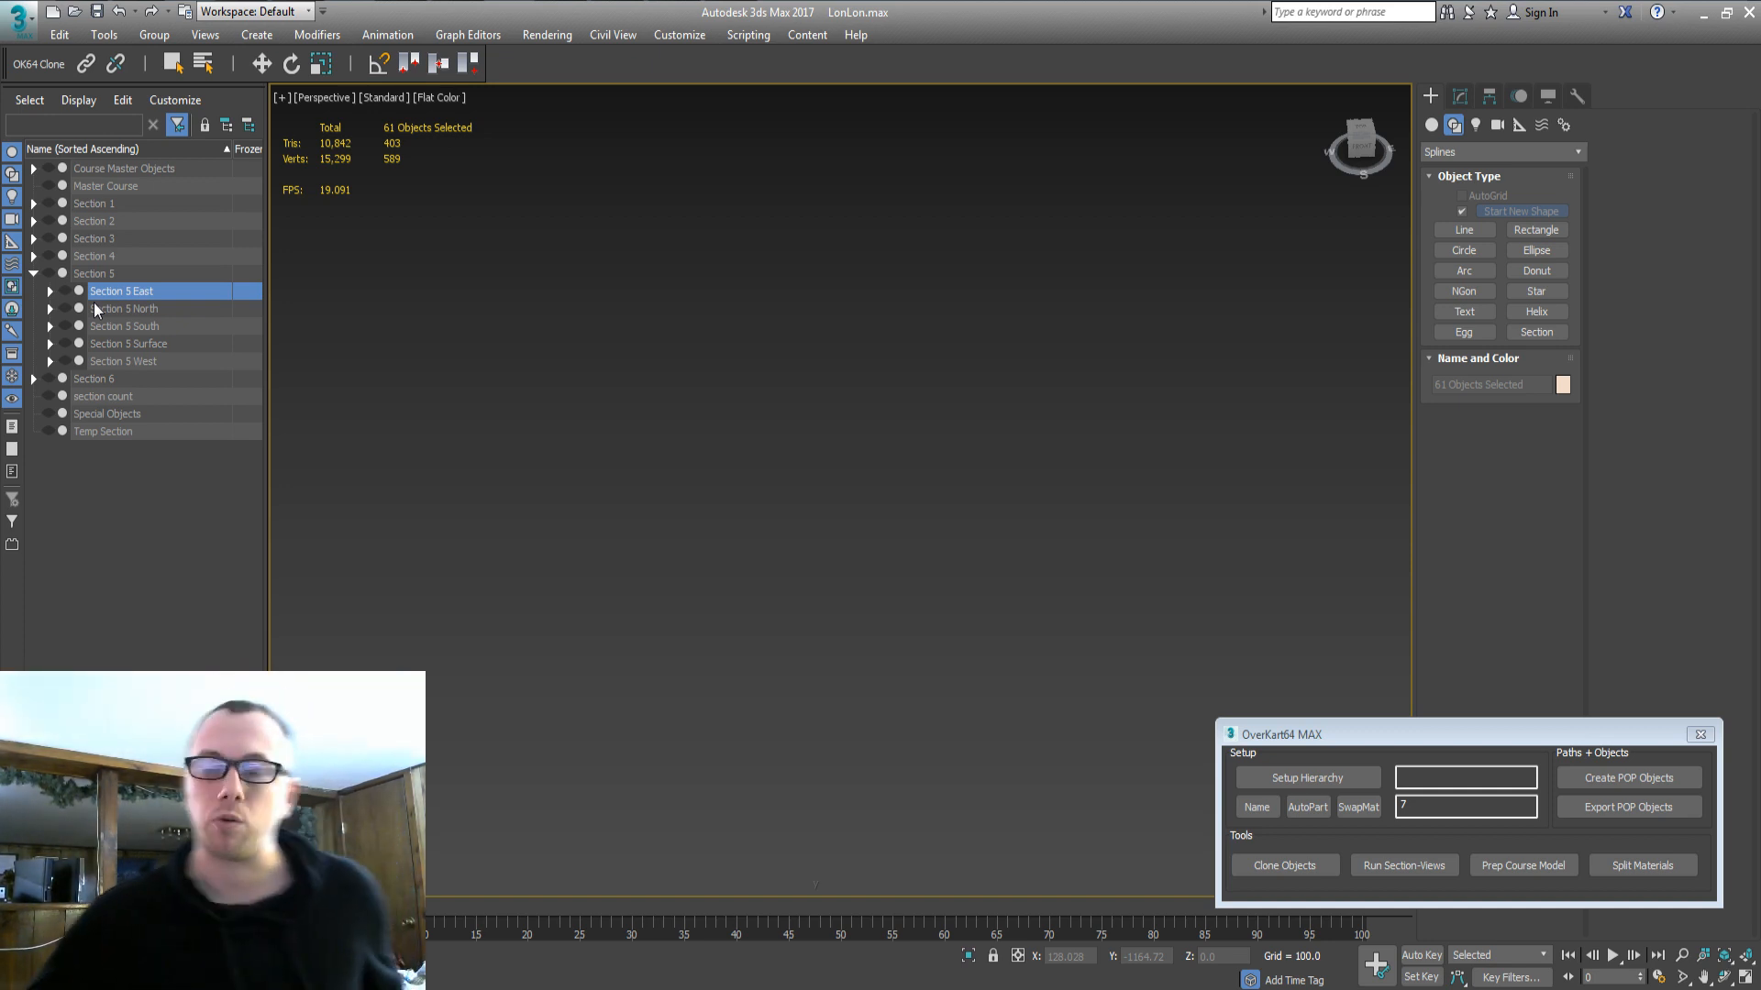
click(123, 310)
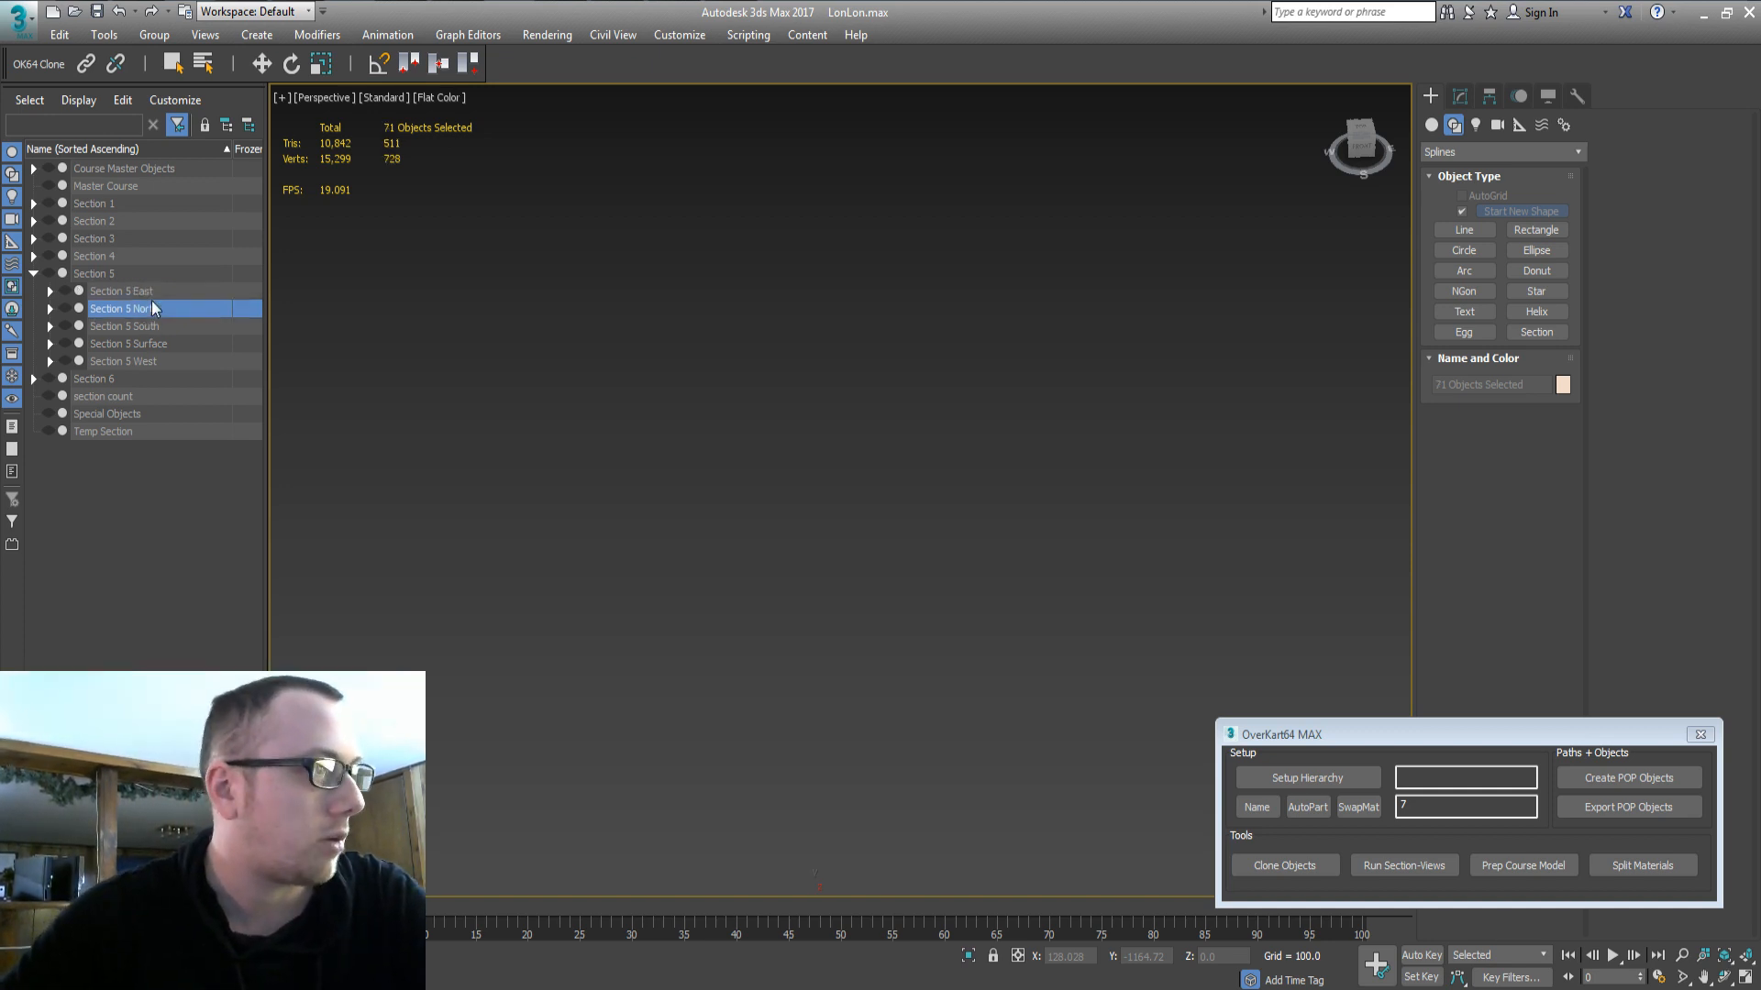
click(143, 346)
click(65, 344)
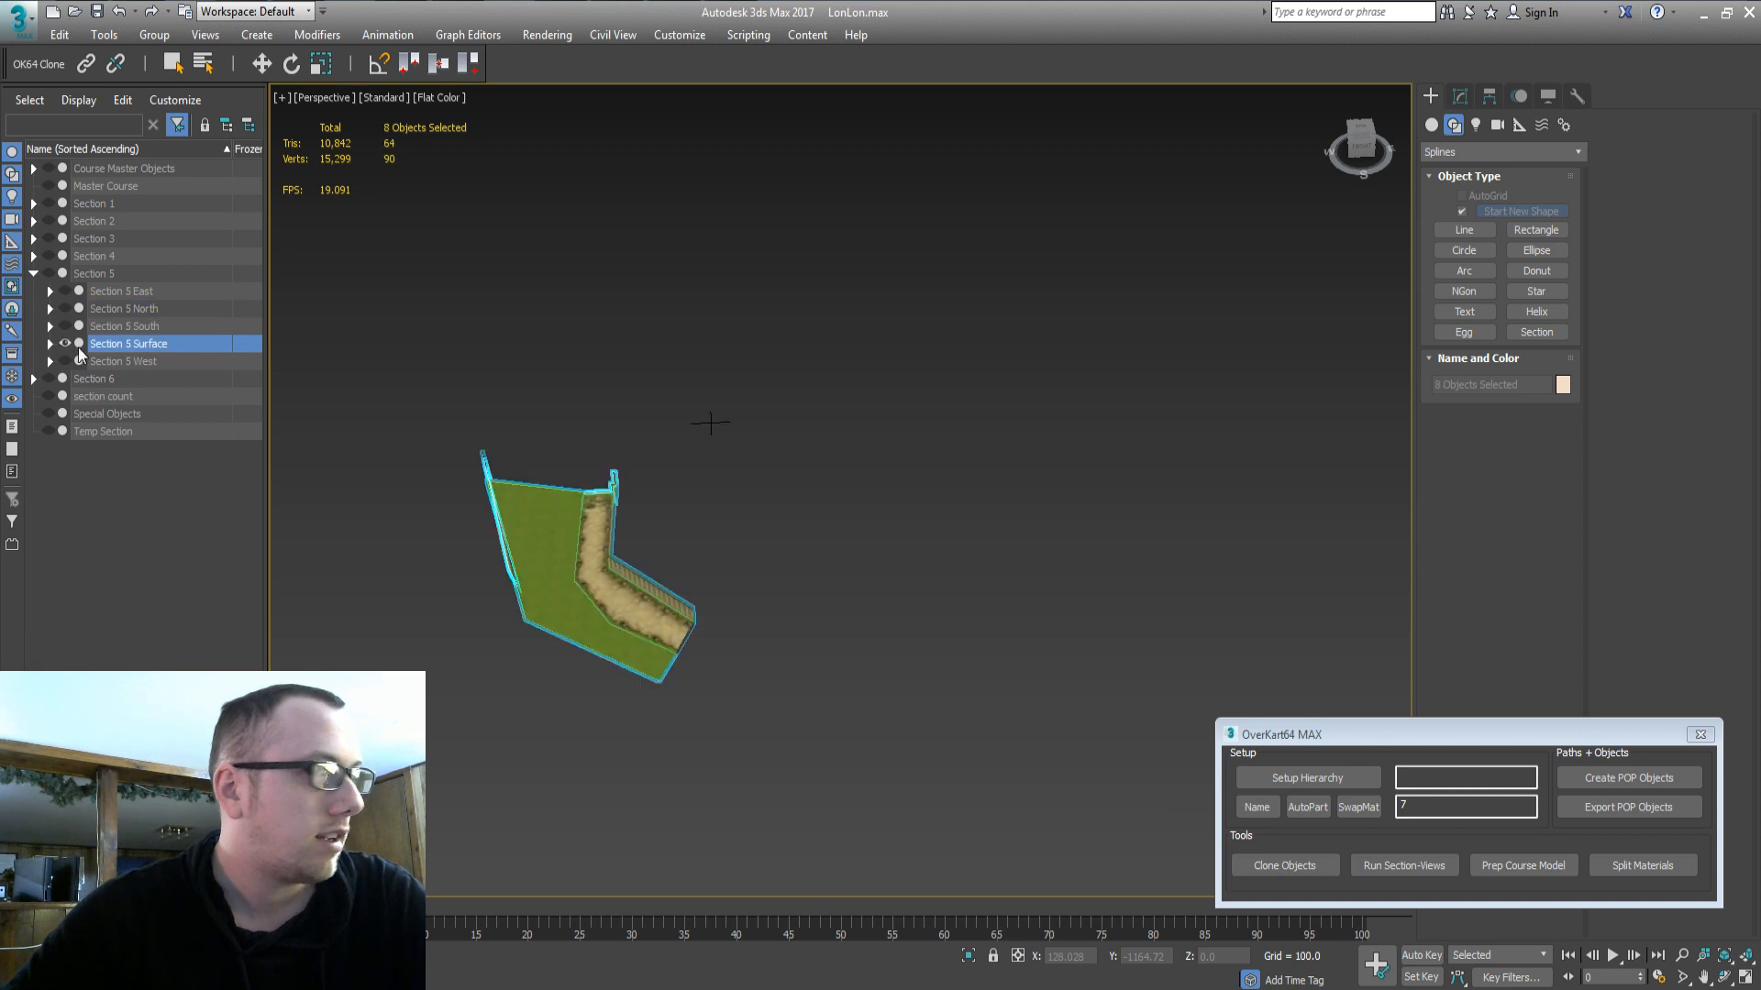
click(143, 308)
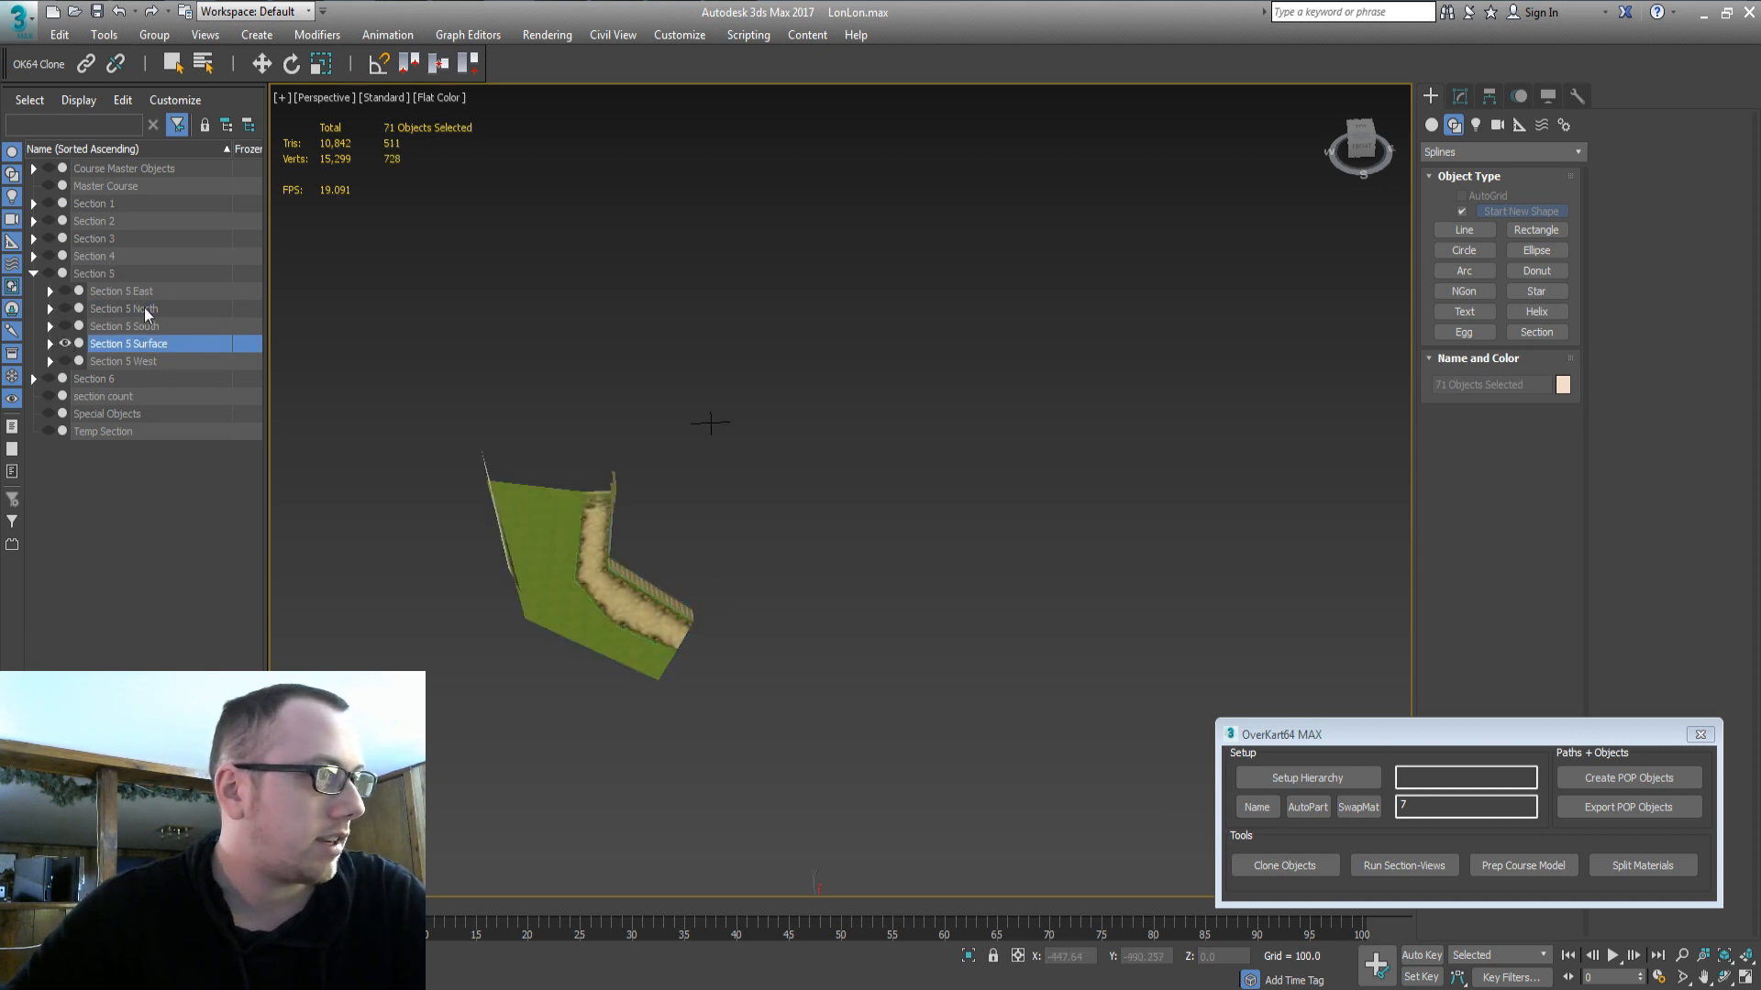
middle_drag(747, 539, 642, 533)
key(z)
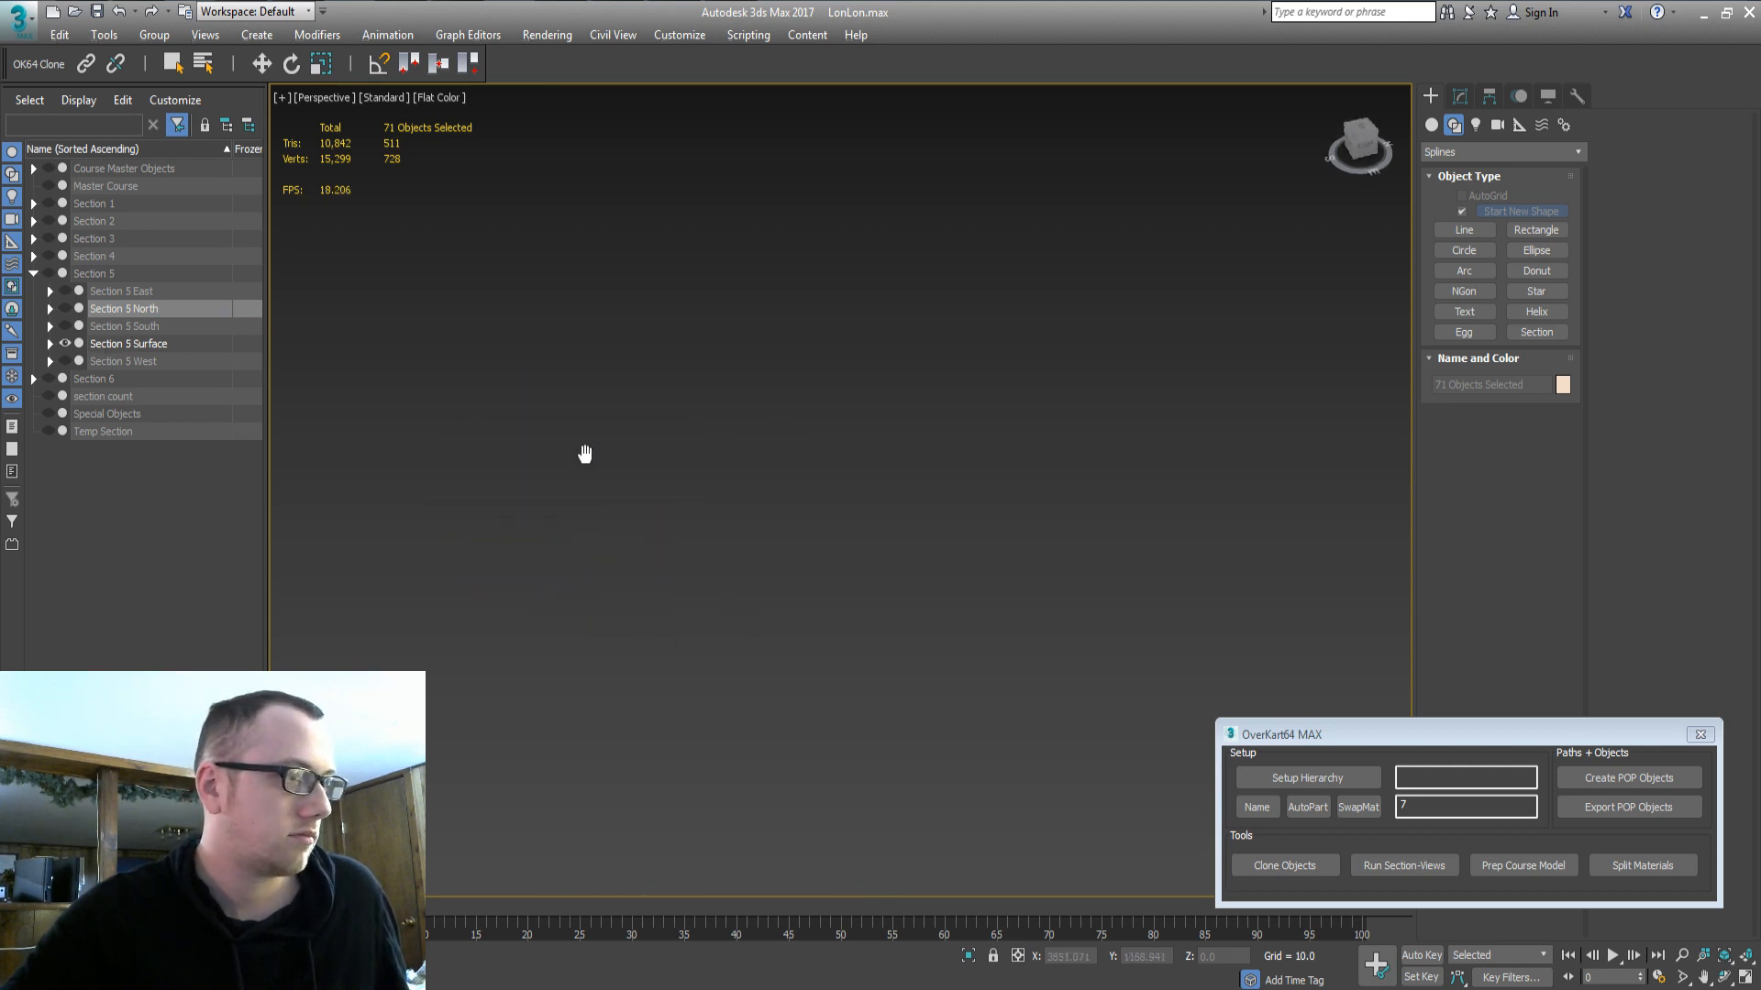
middle_drag(626, 469, 680, 521)
scroll(761, 486, up, 3)
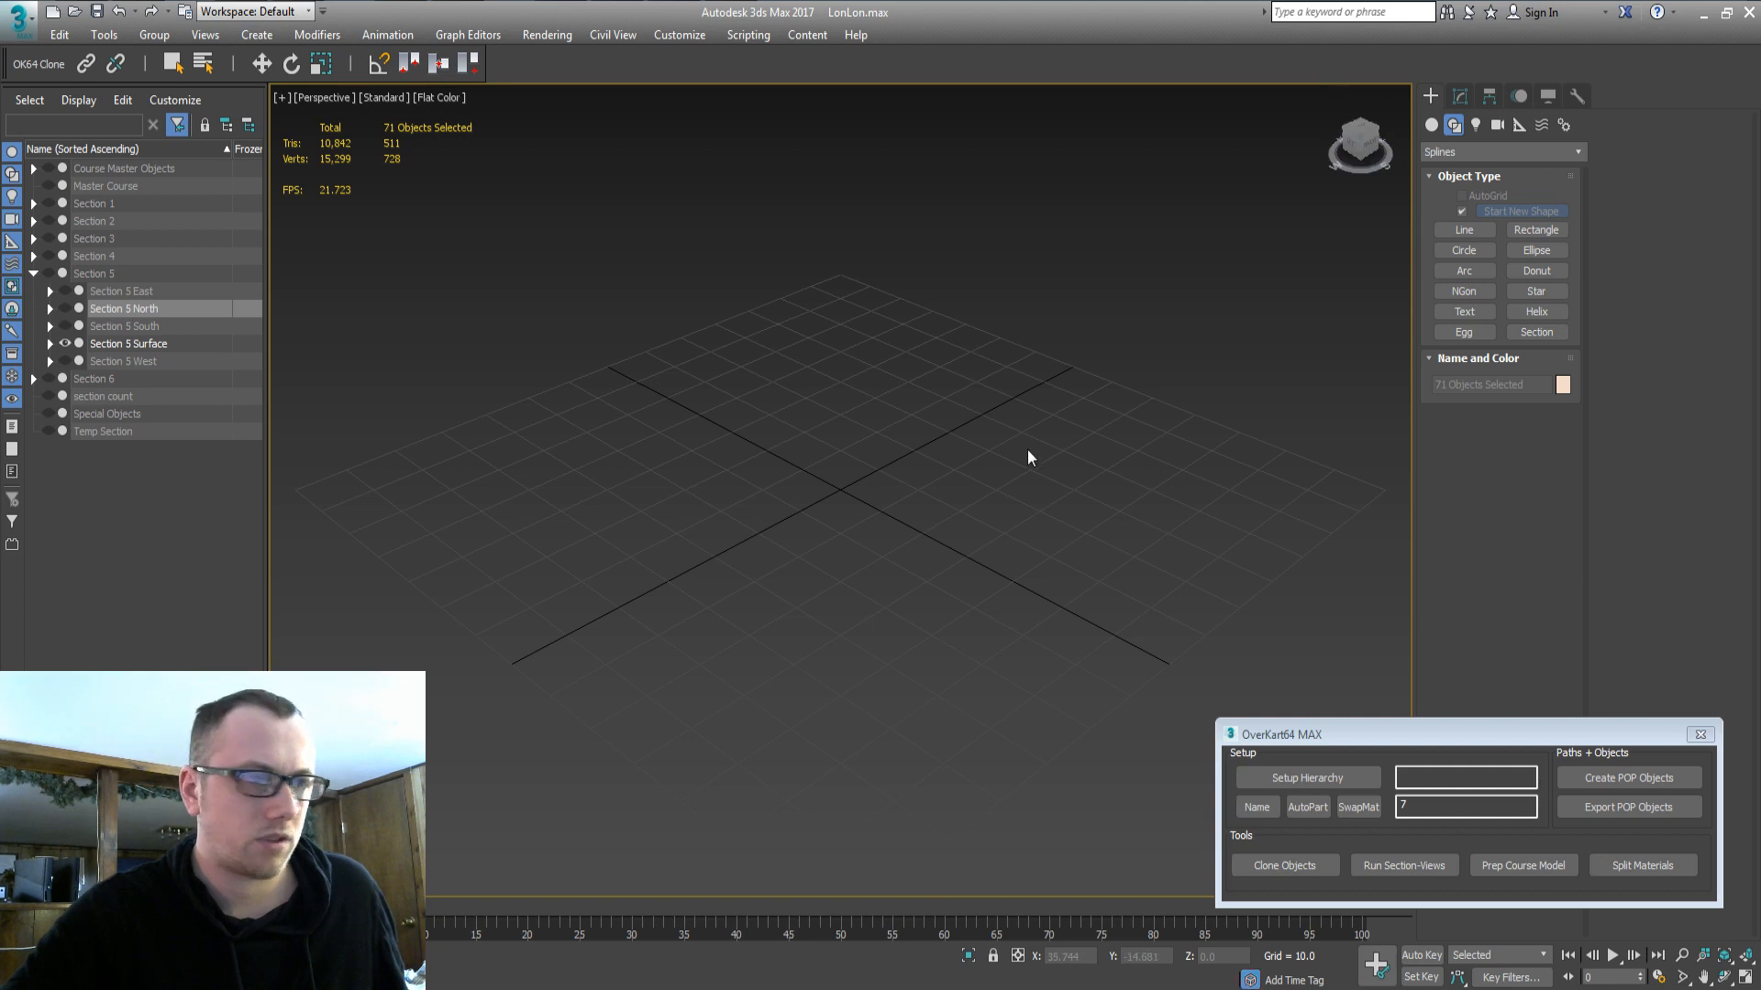
click(139, 345)
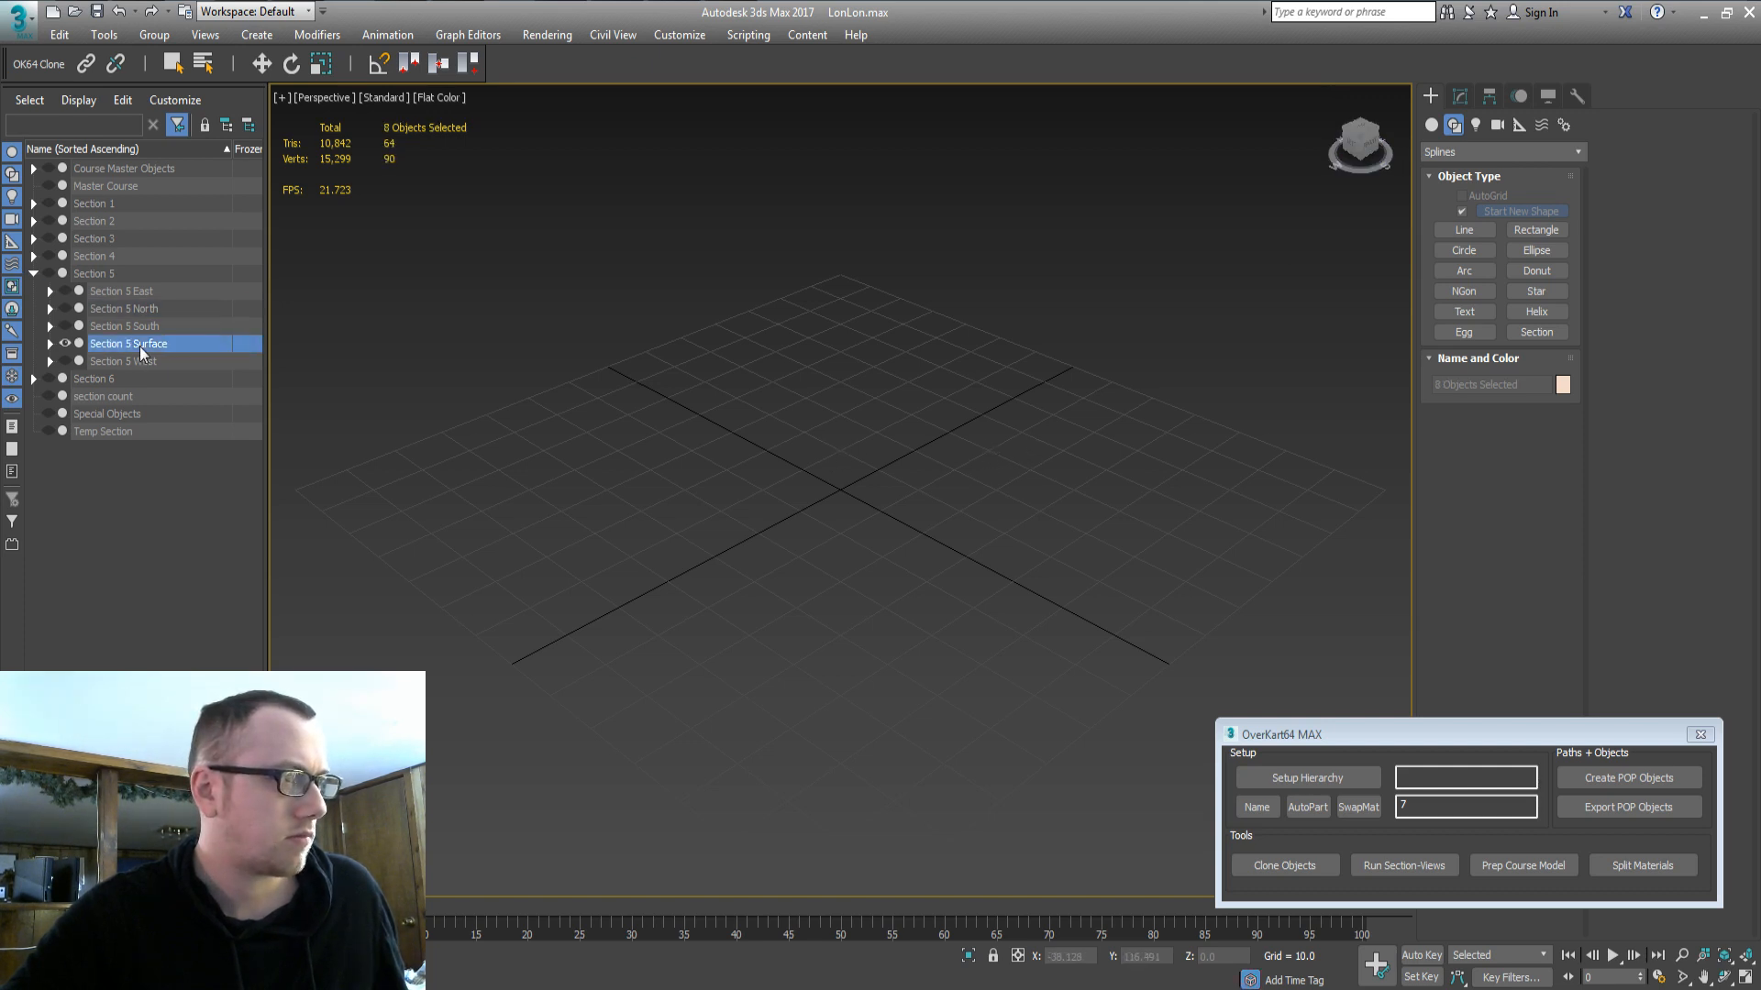
key(z)
alt+middle_drag(855, 478, 751, 527)
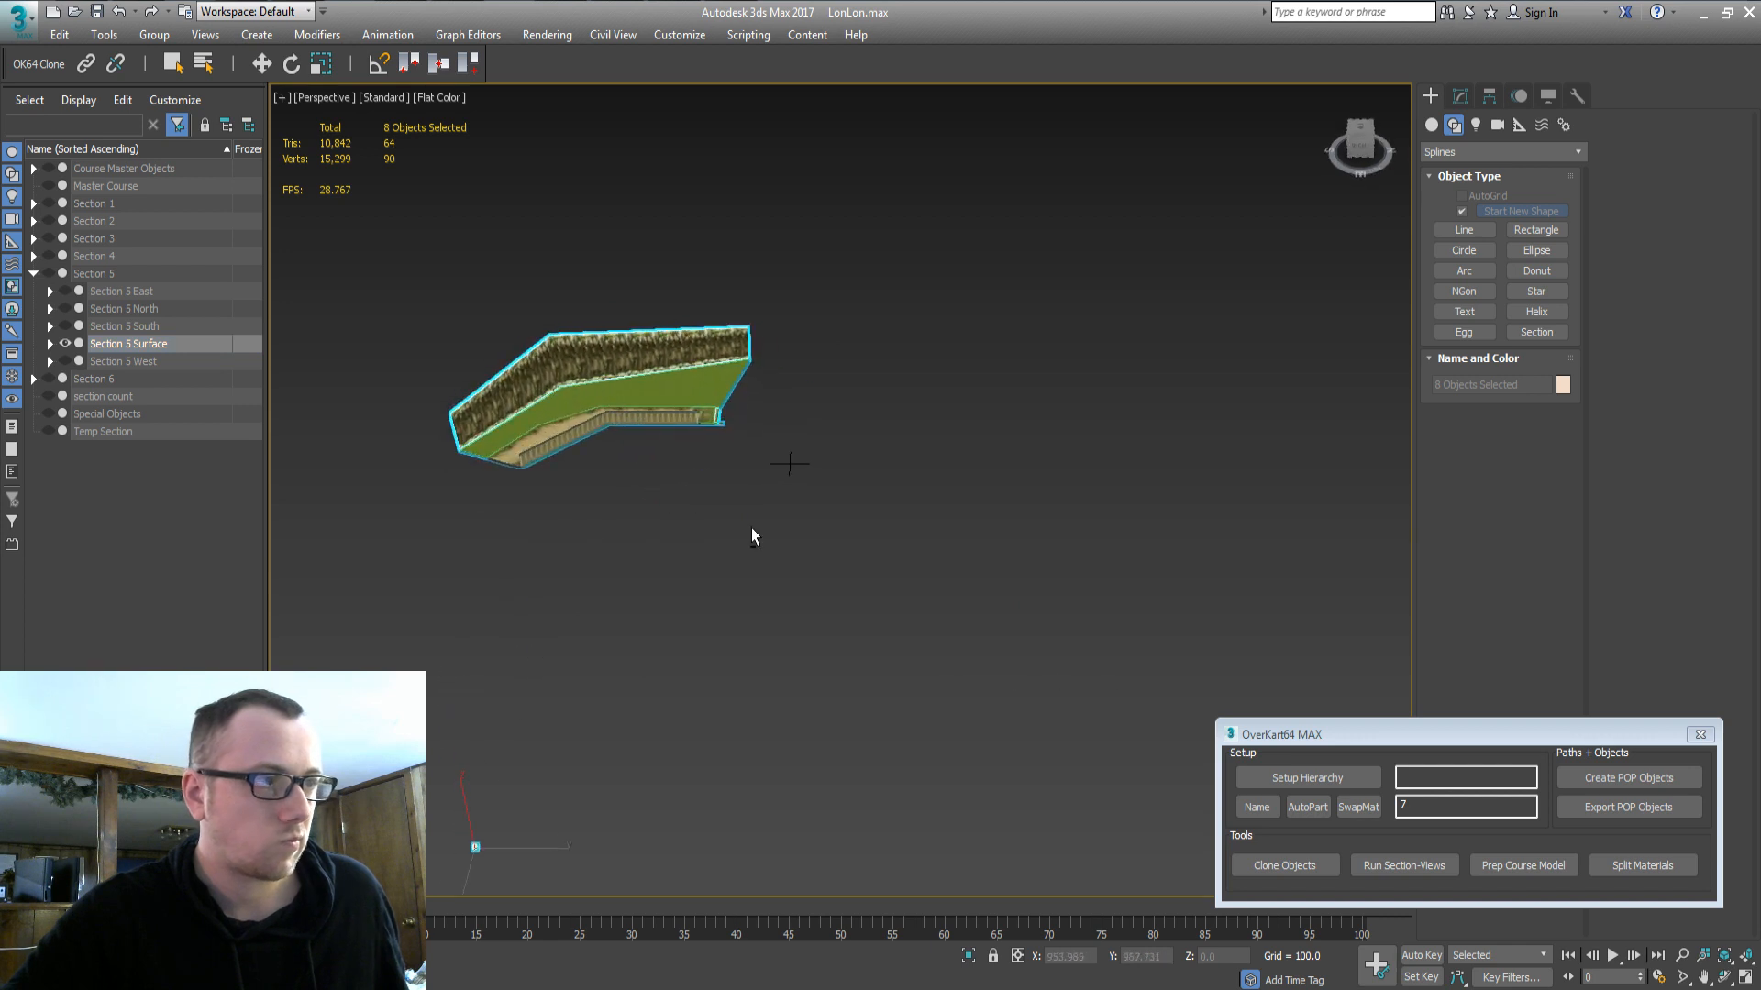
Compare Section 5 North and East, leaving East visible, and unhide the Course Master Objects.
click(89, 310)
click(66, 310)
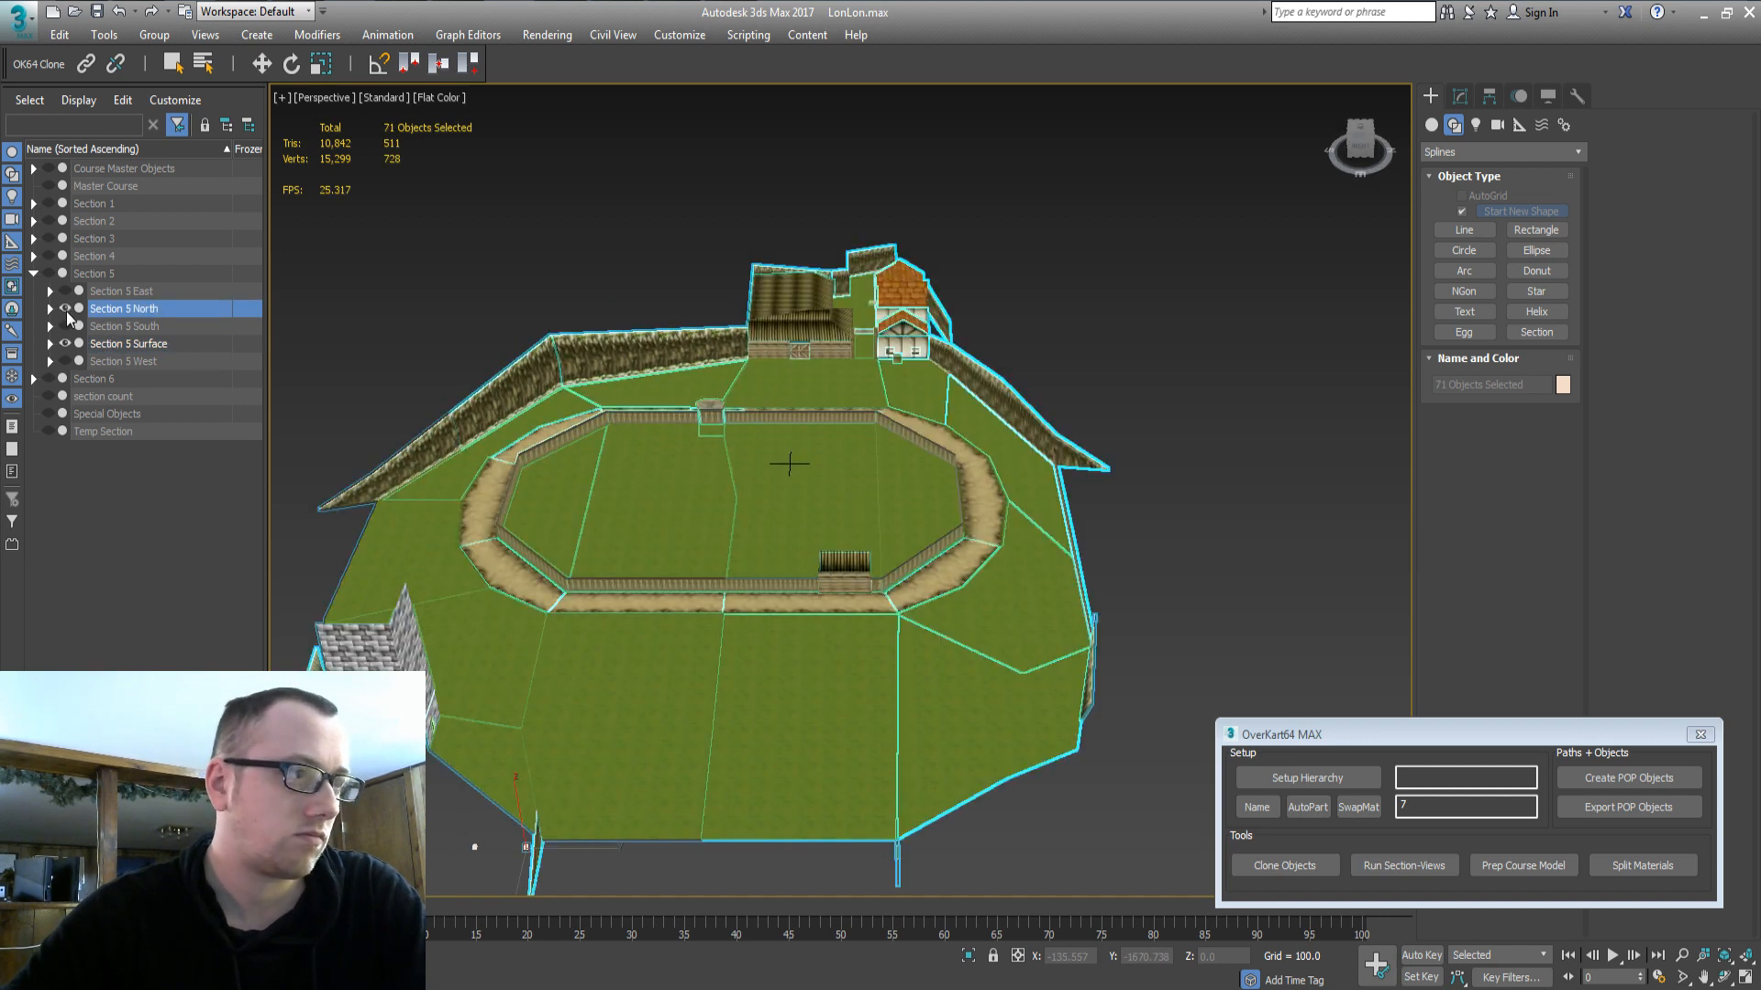
click(64, 345)
click(64, 345)
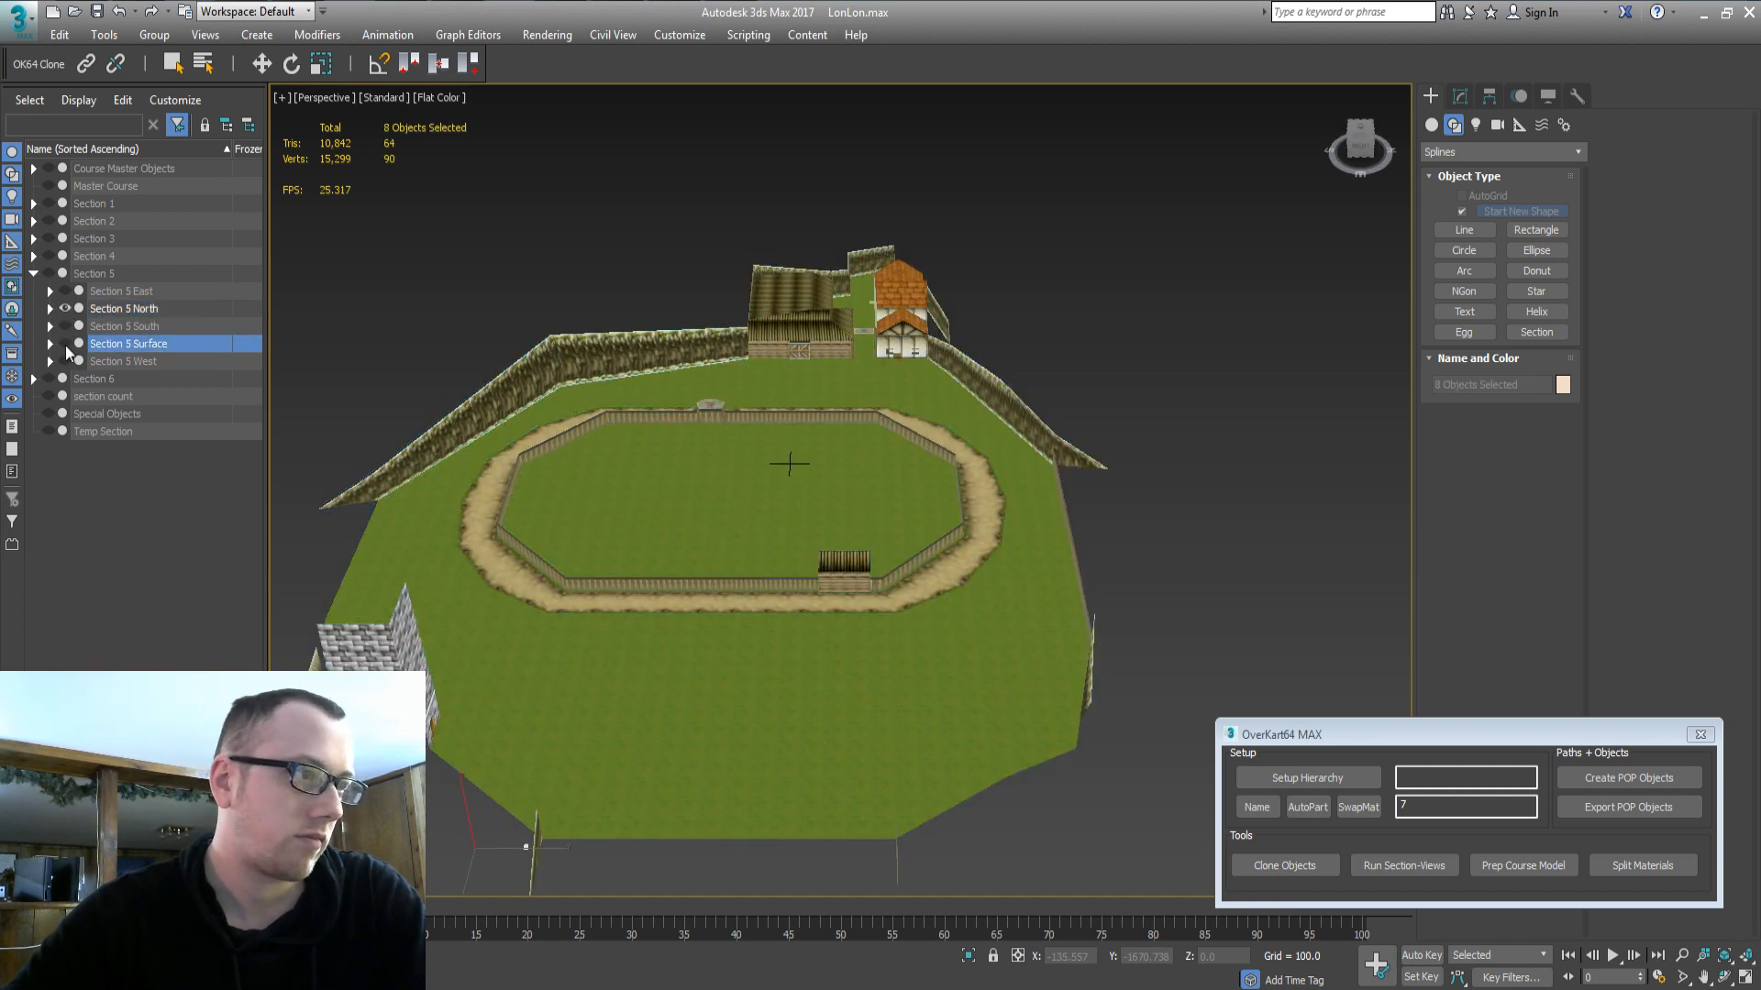
click(64, 345)
click(118, 303)
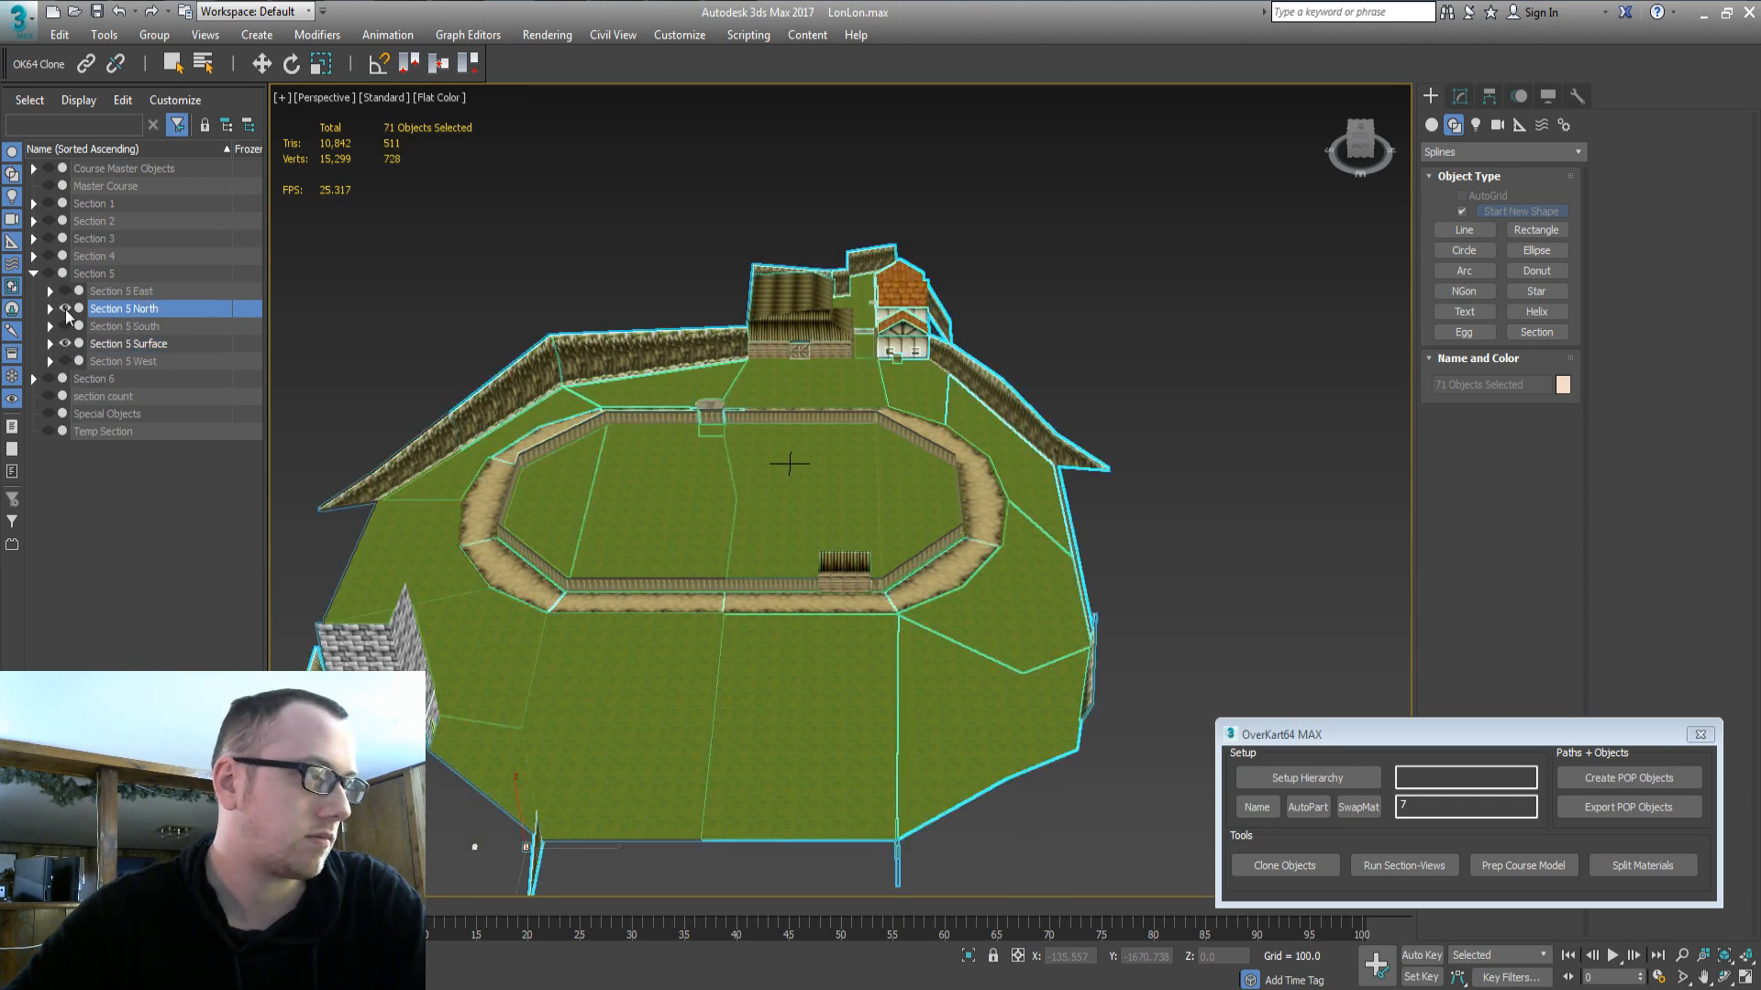
click(65, 310)
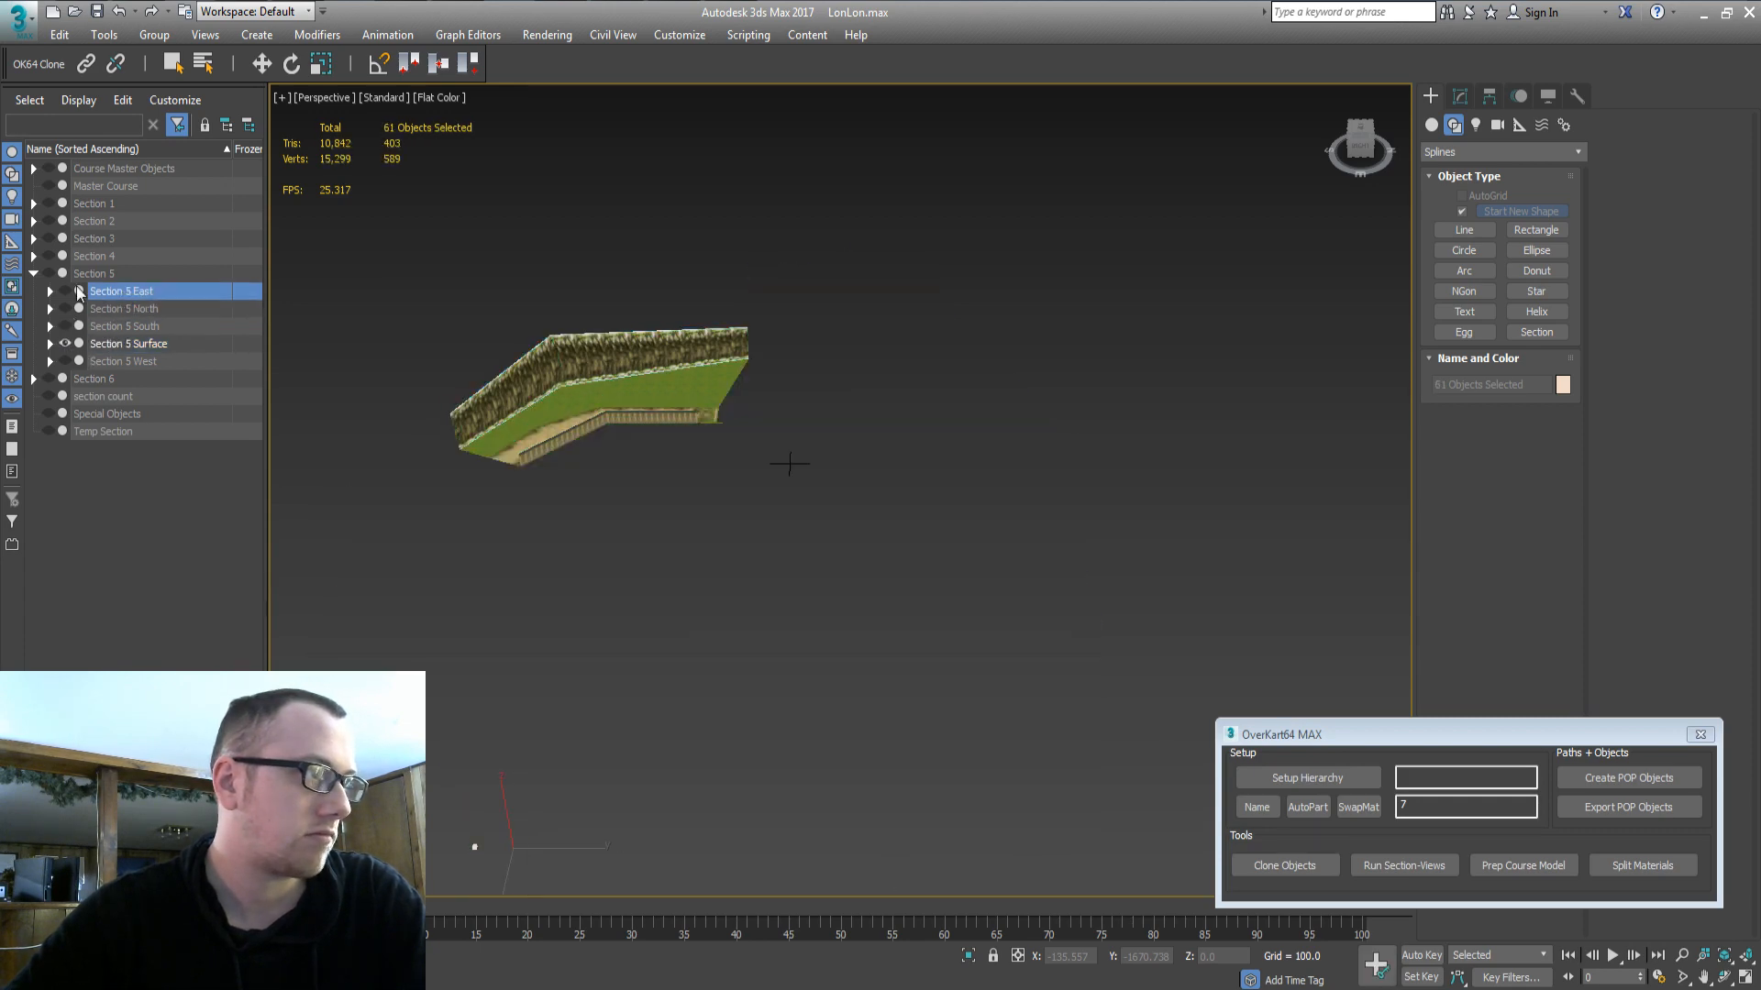
click(66, 291)
click(102, 345)
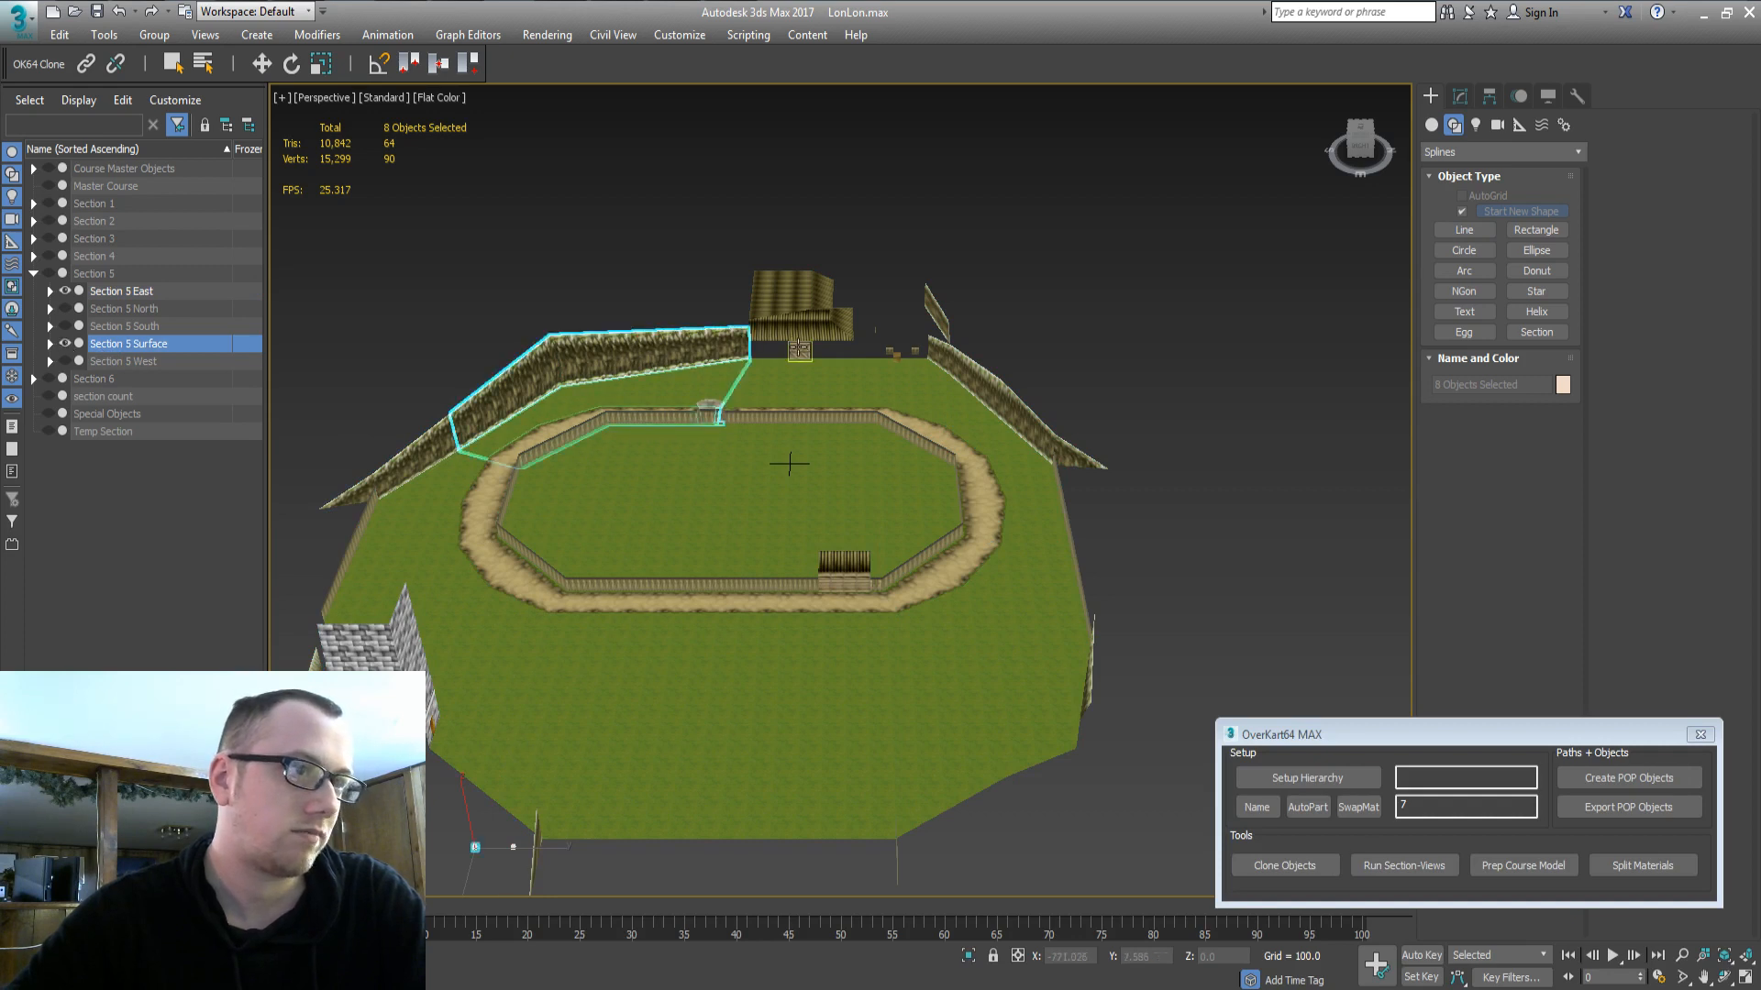
click(66, 344)
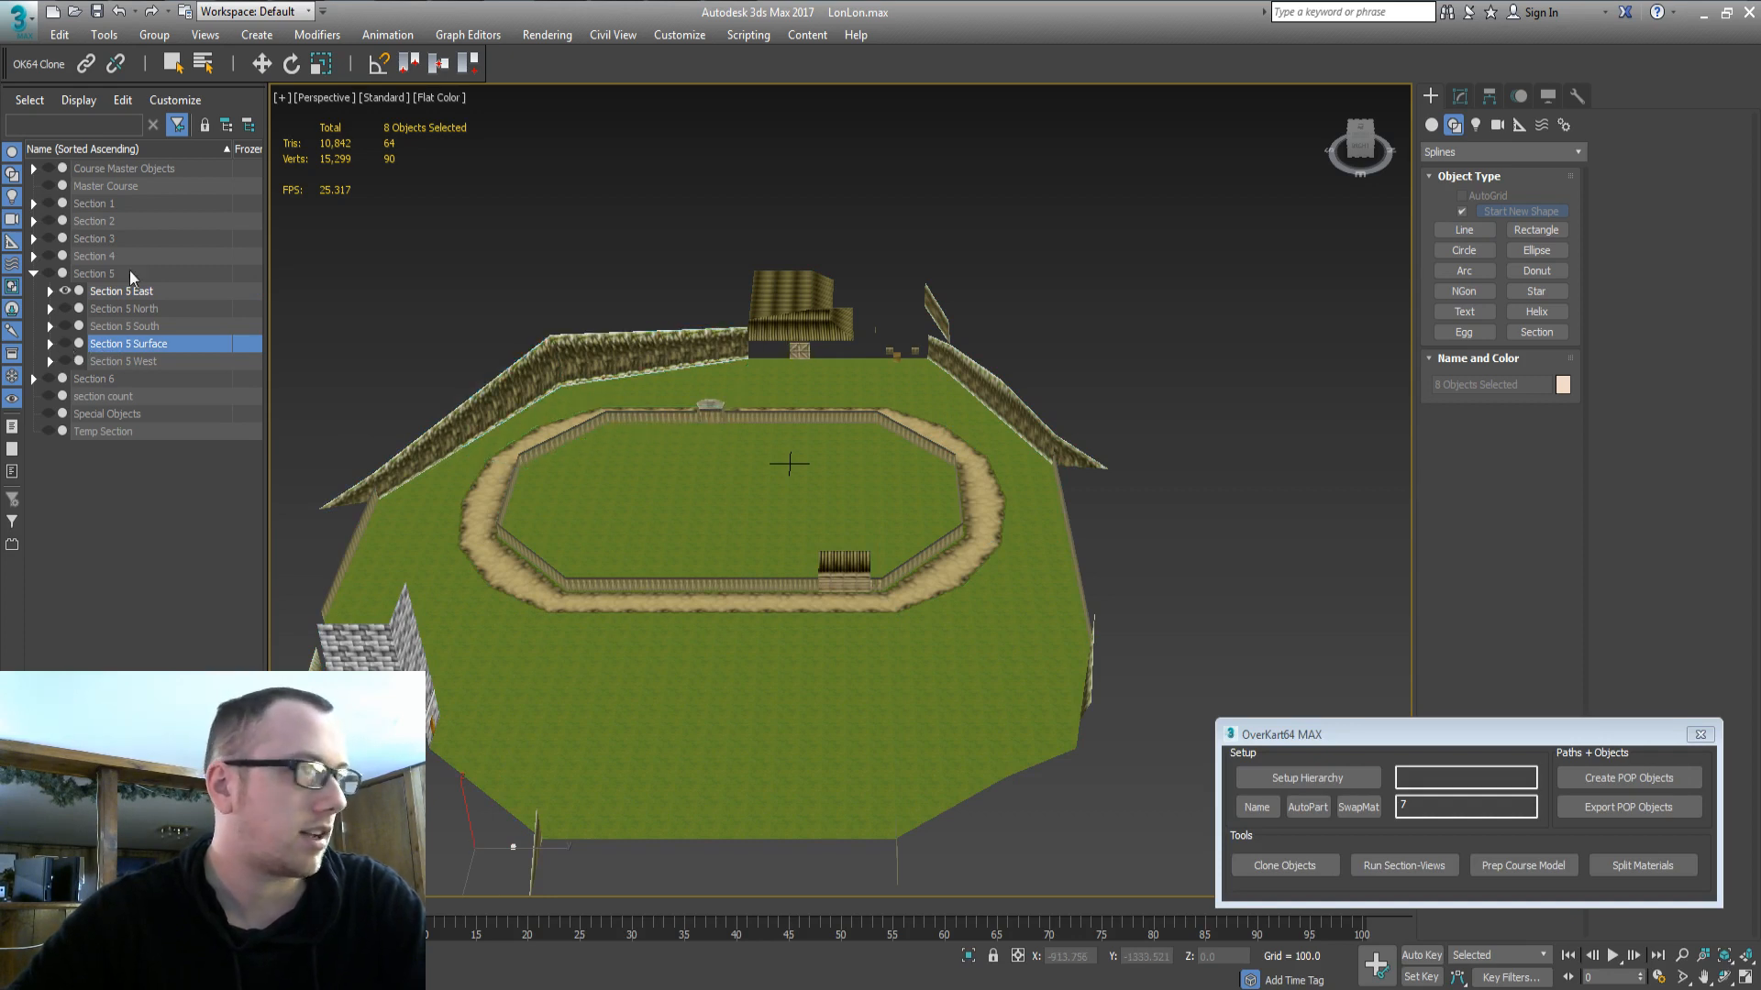
double_click(92, 169)
click(48, 169)
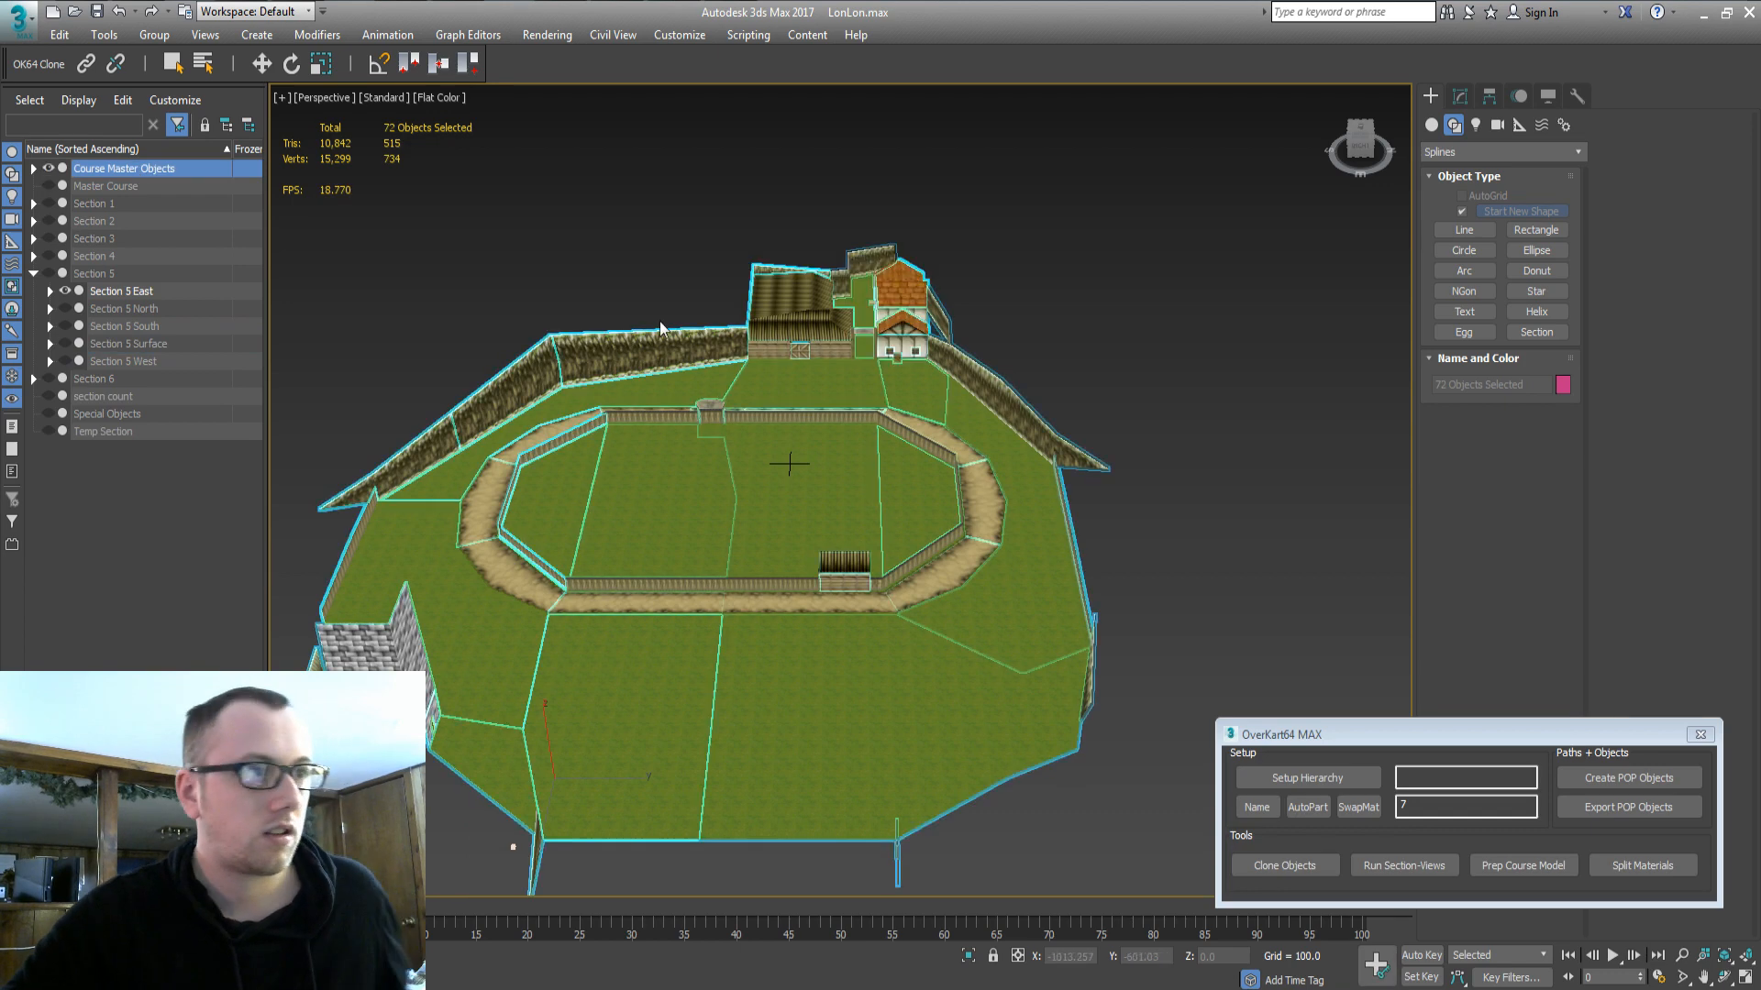
Clone the gate piece 16_part2 with Clone Objects.
click(787, 356)
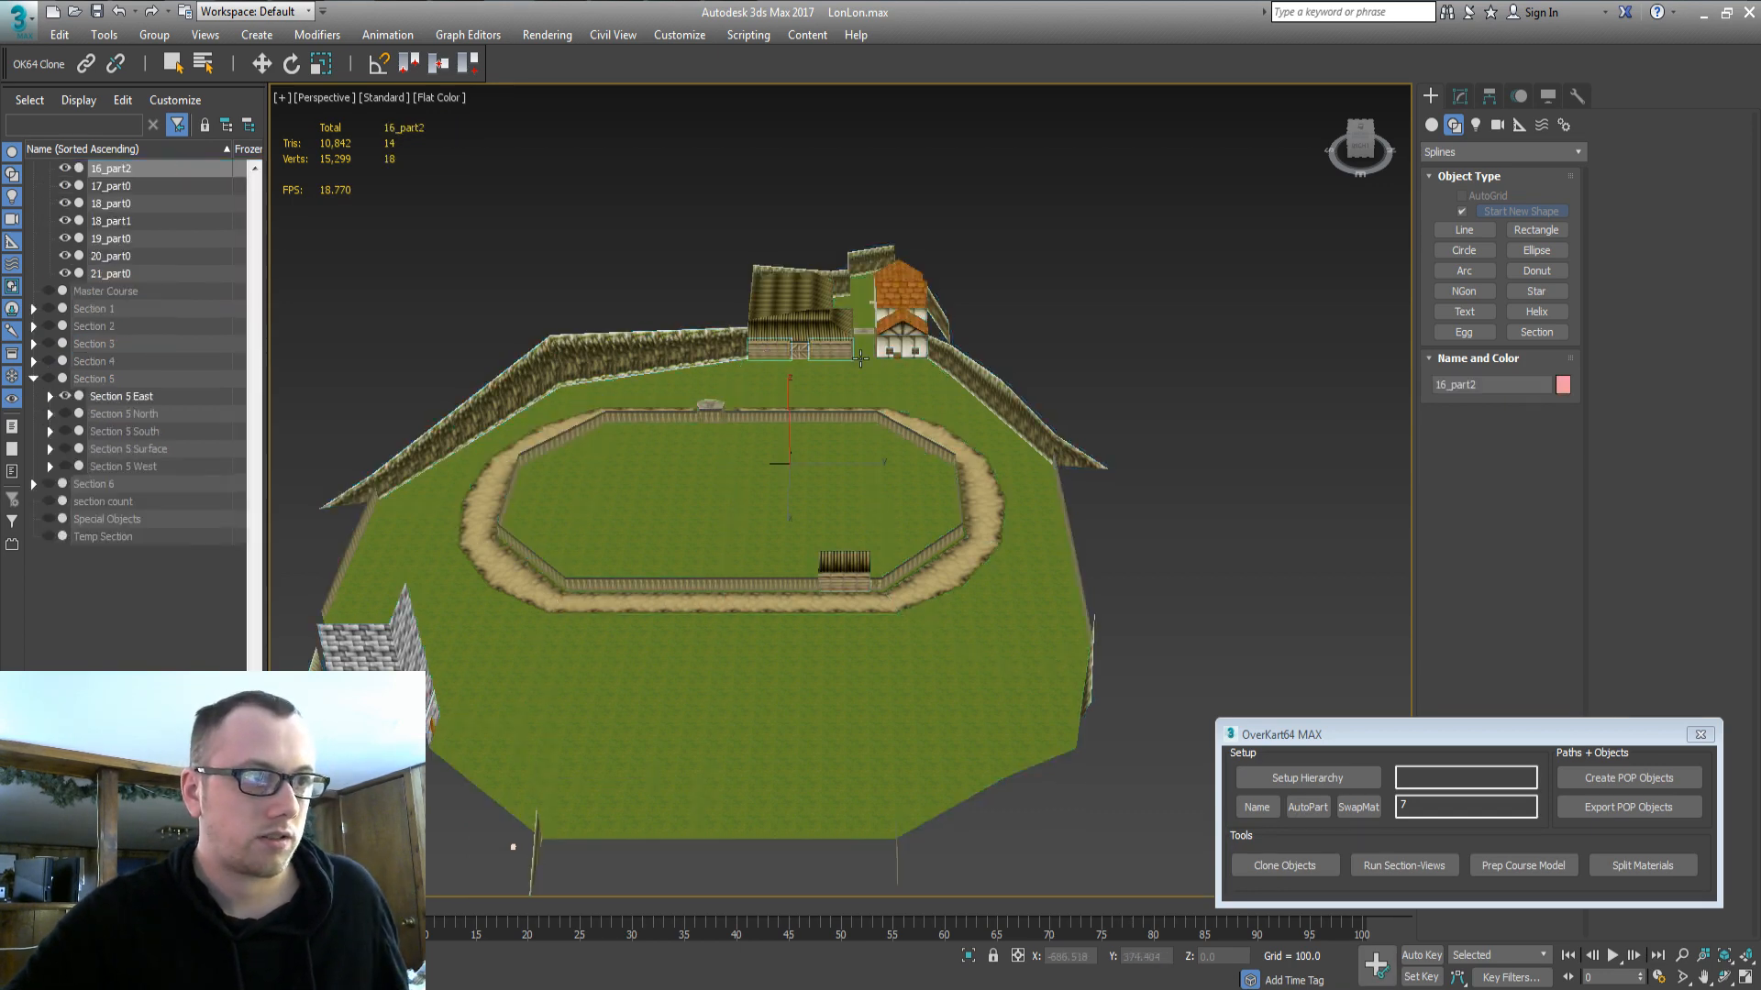
click(1293, 864)
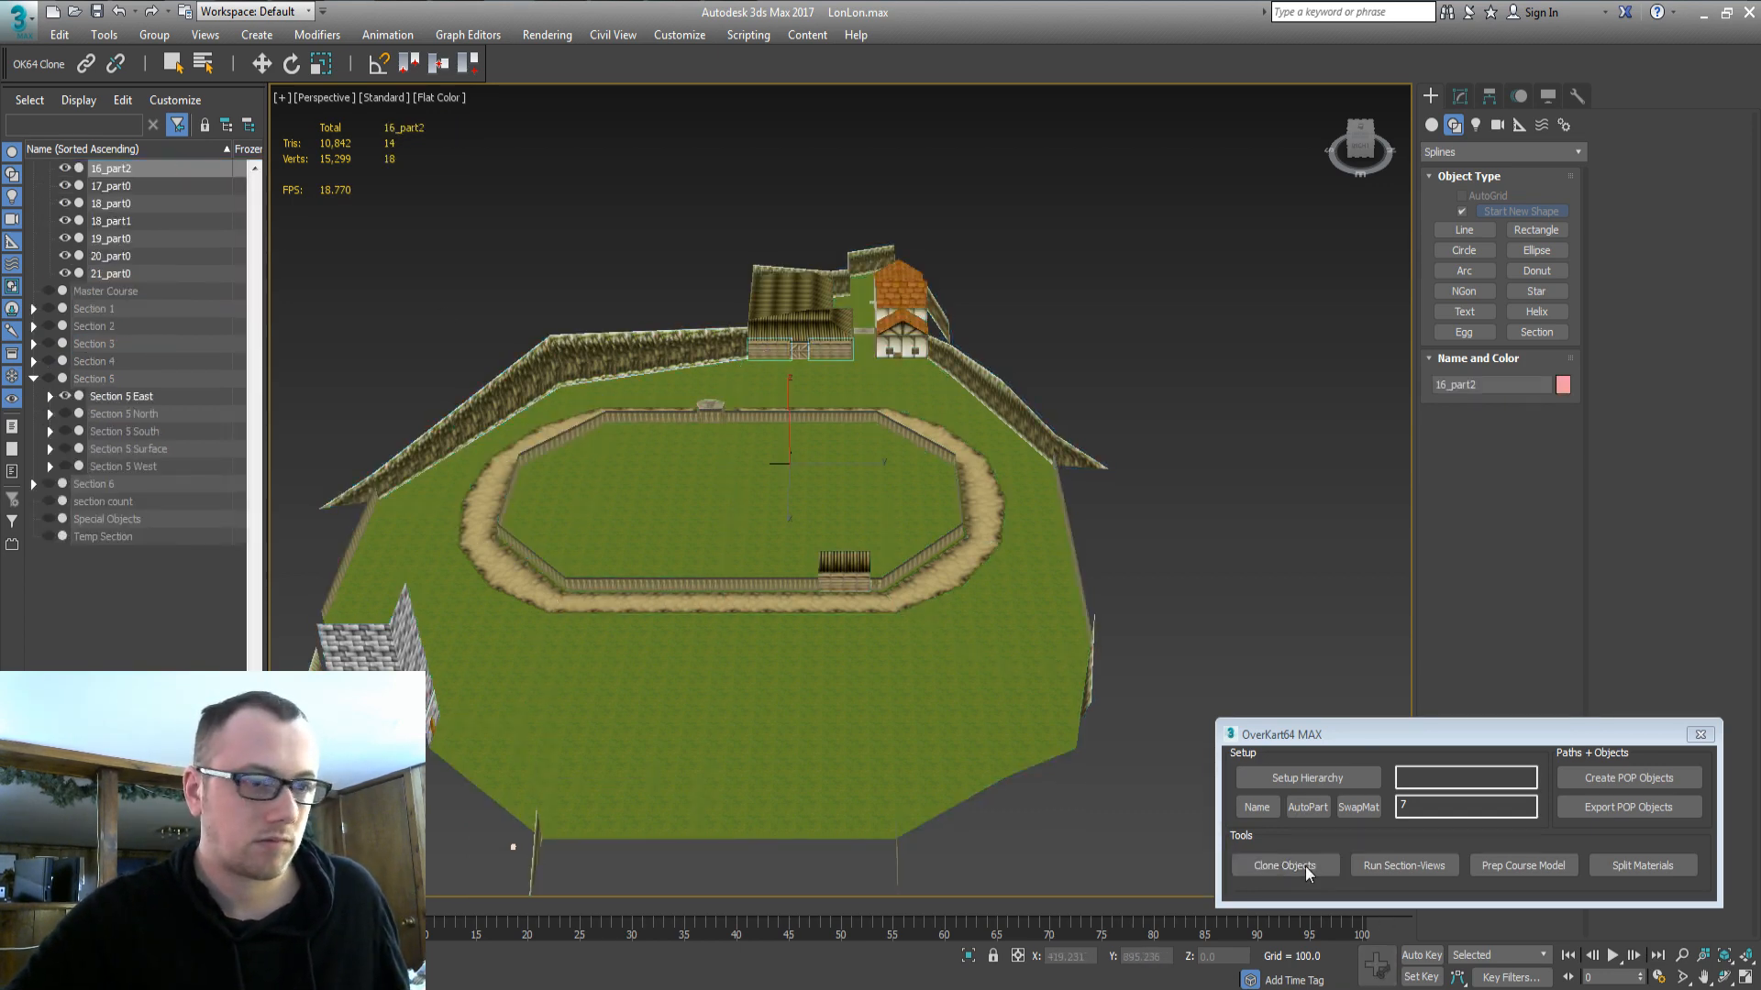
key(Return)
drag(253, 579, 188, 226)
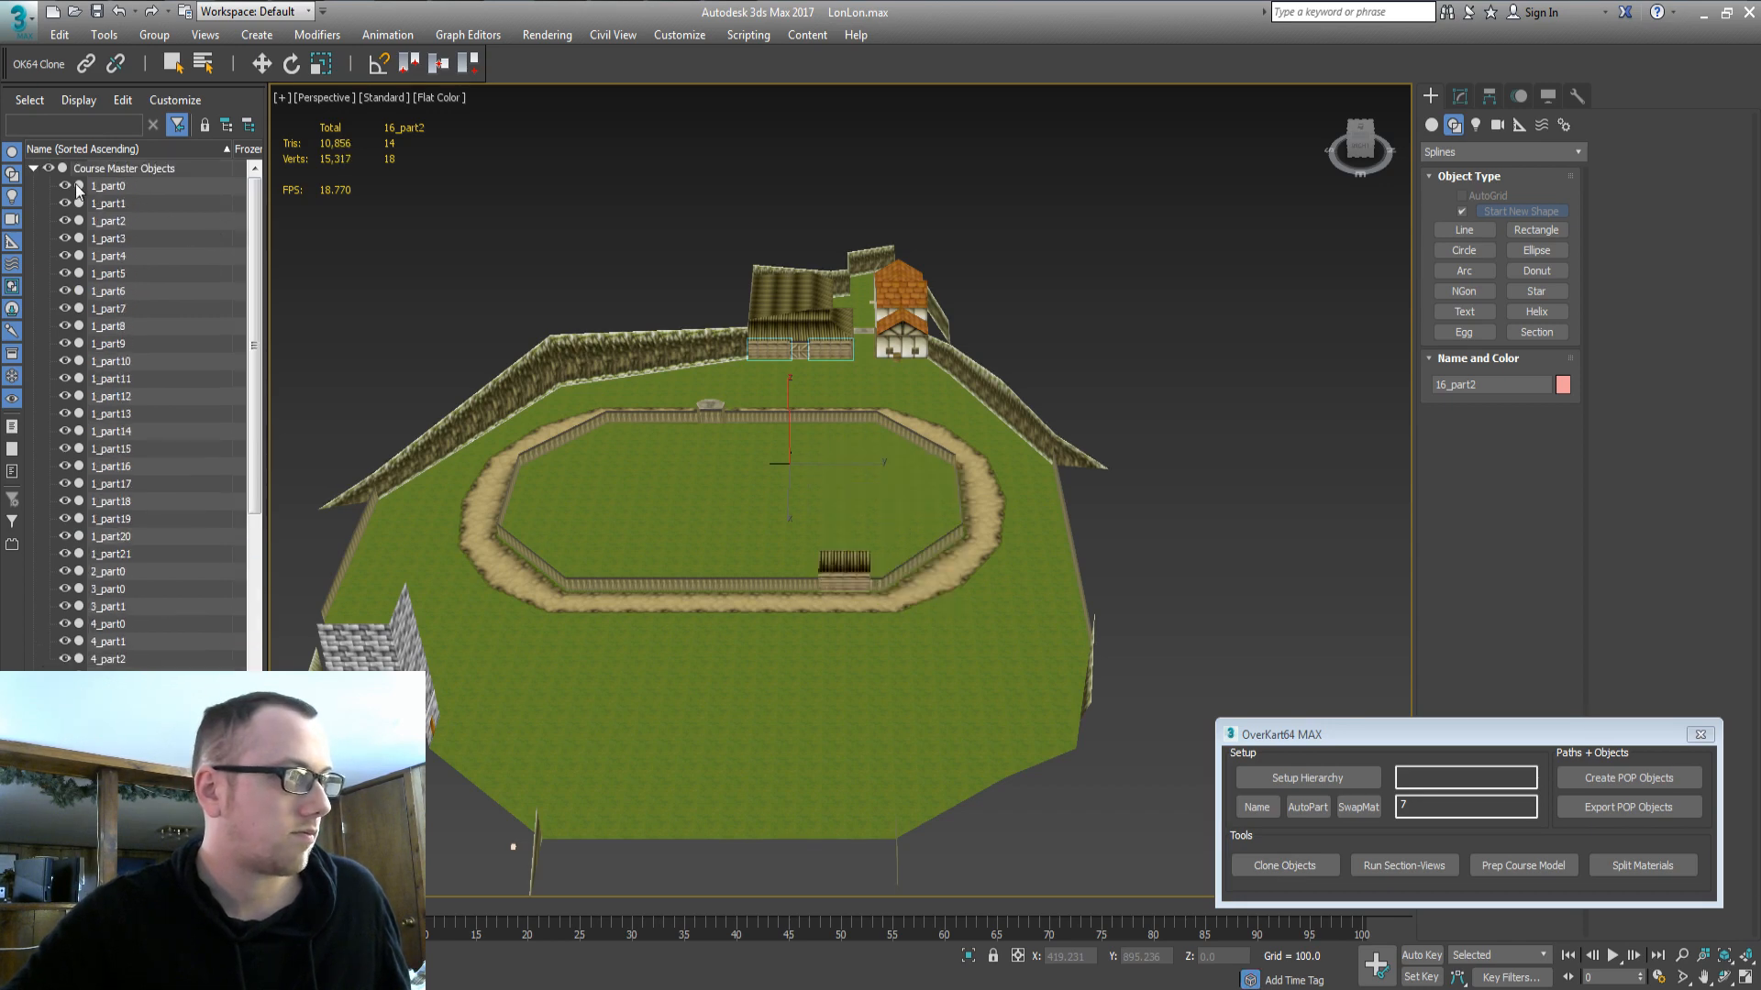
double_click(85, 167)
click(50, 168)
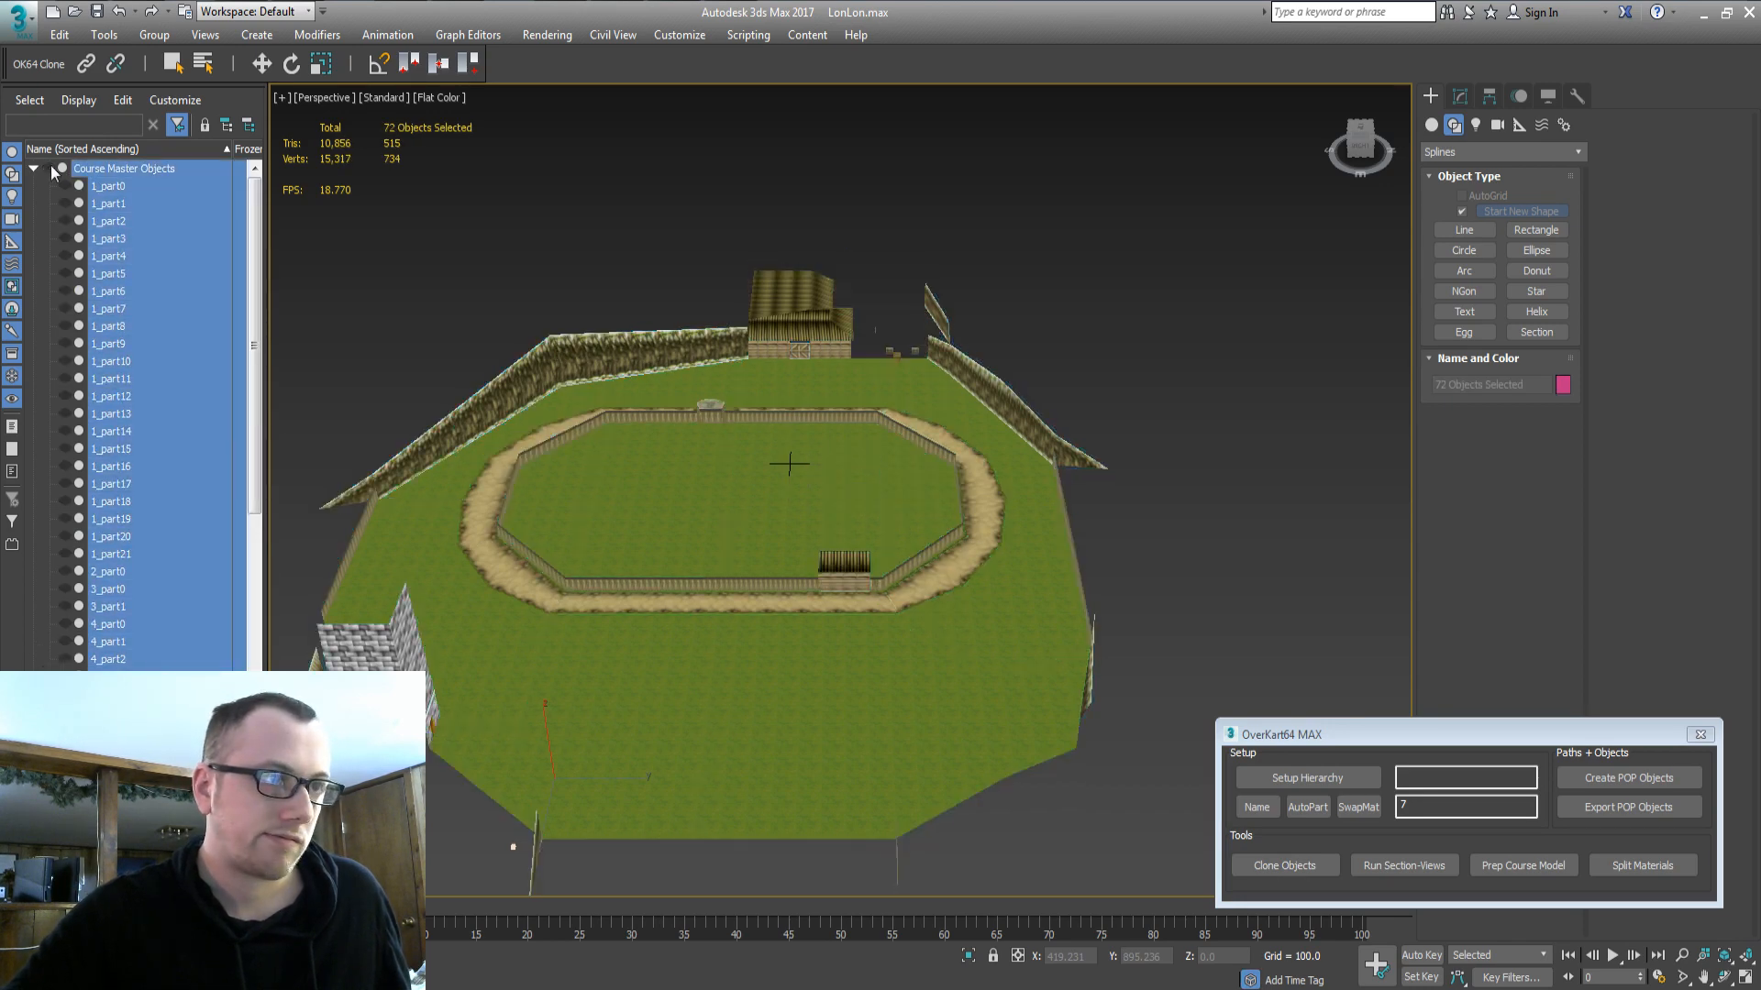
click(49, 168)
Clone pieces 3_part0 and 1_part4, then clone 18_part1.
click(863, 350)
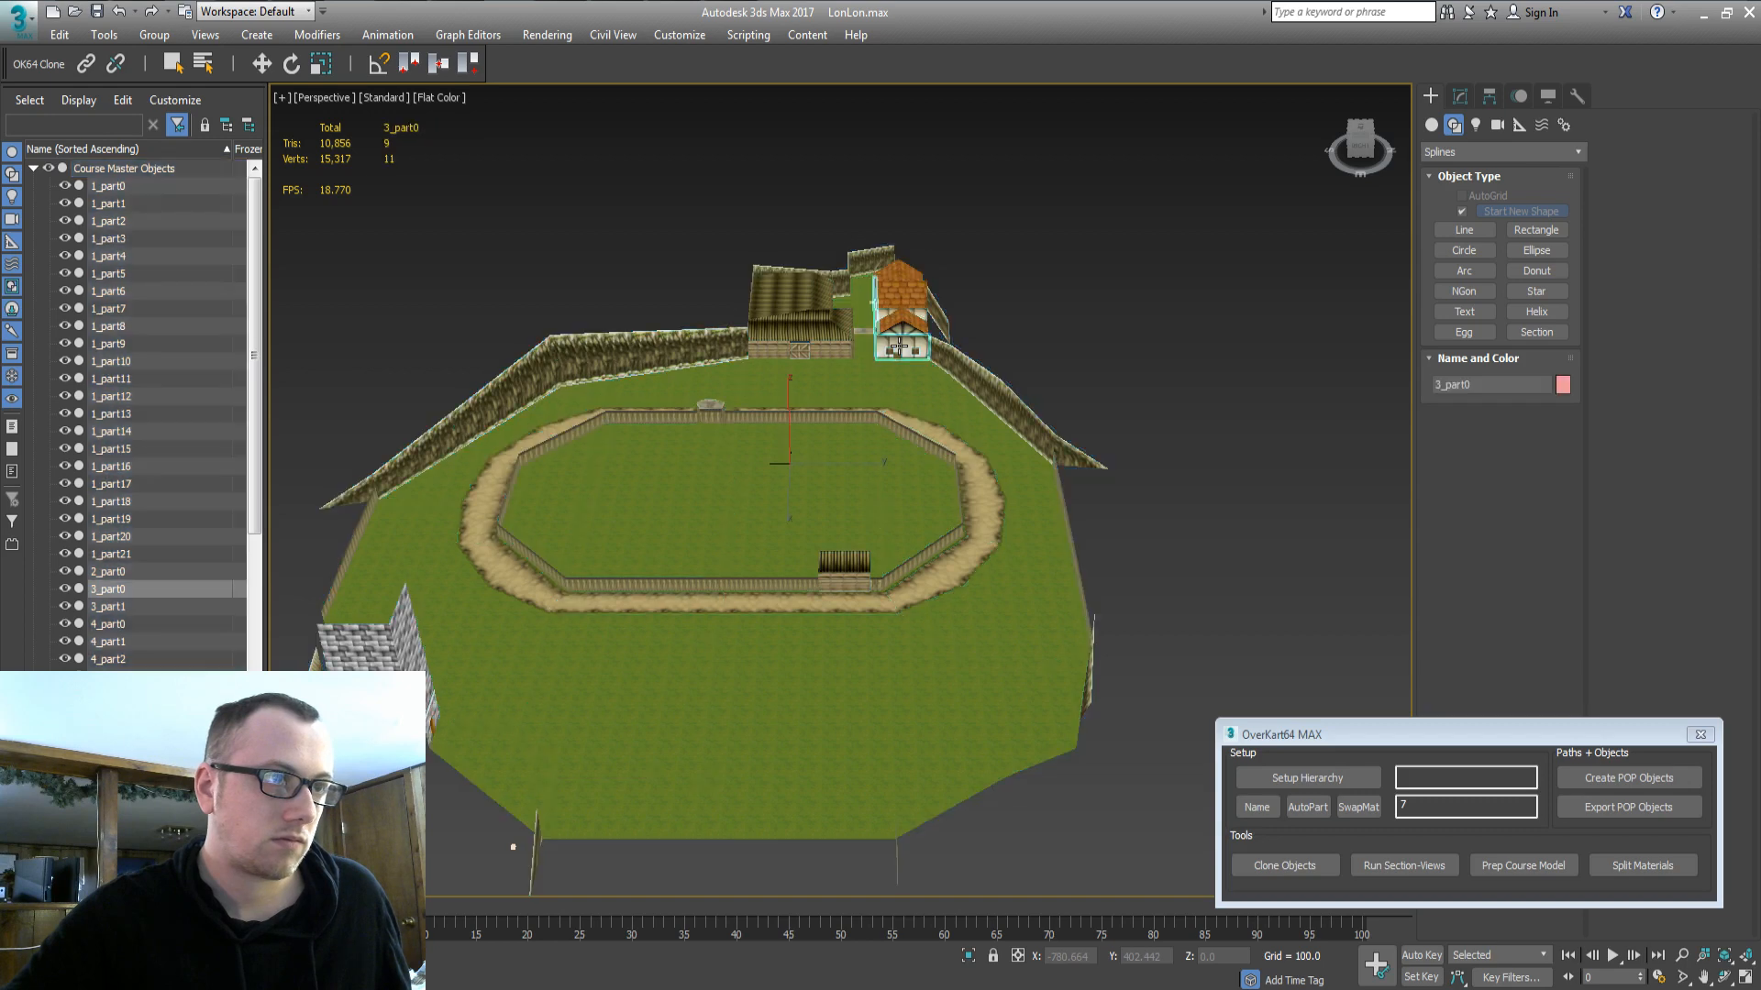
ctrl+click(863, 349)
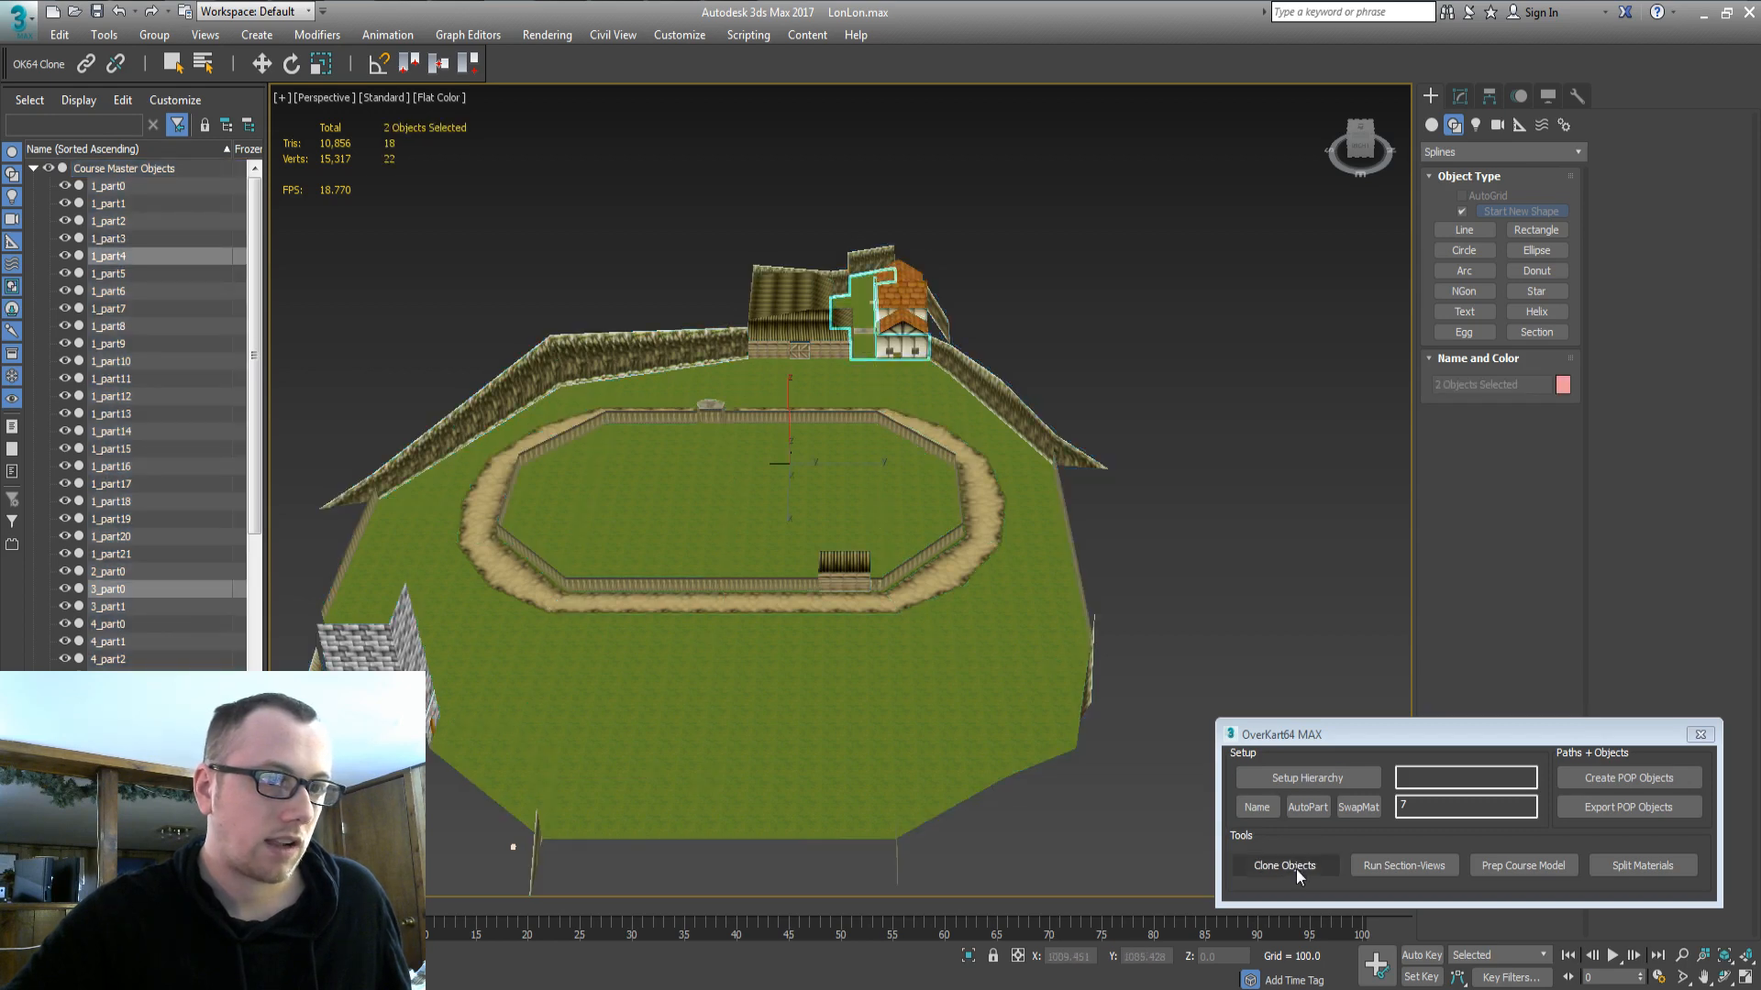
click(1293, 866)
key(Return)
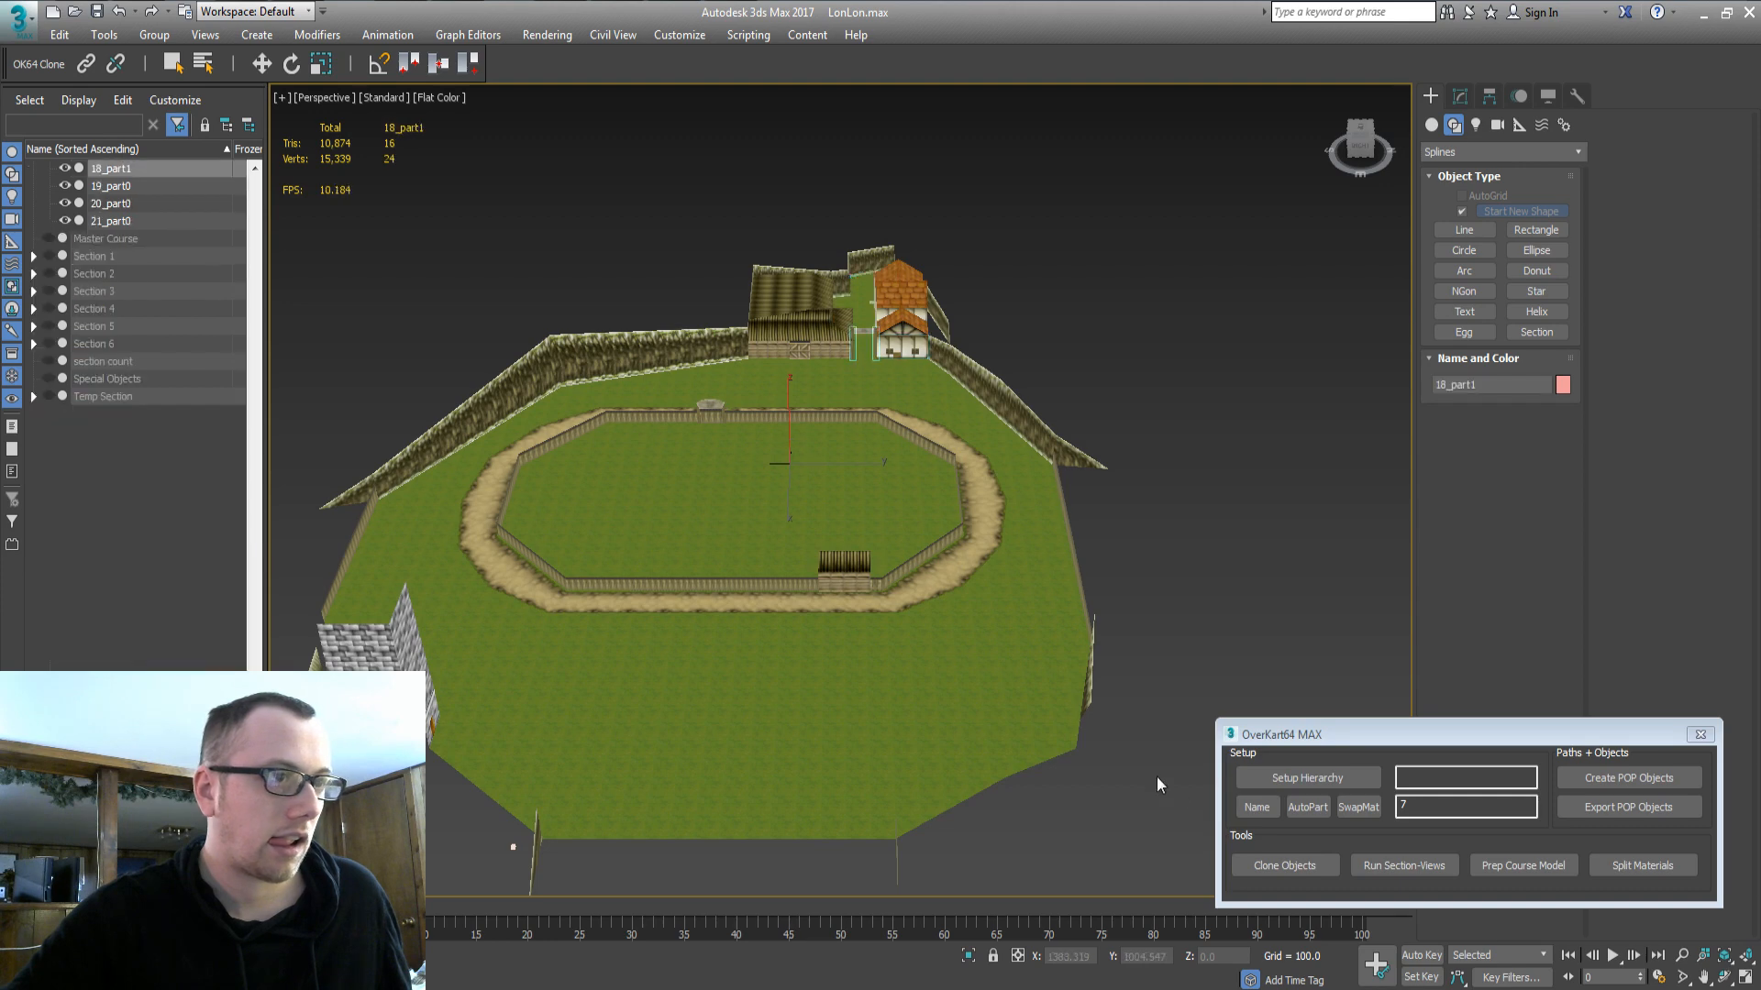
click(1269, 867)
Move the four clones from Temp Section into the Section 5 East group.
drag(253, 648, 227, 254)
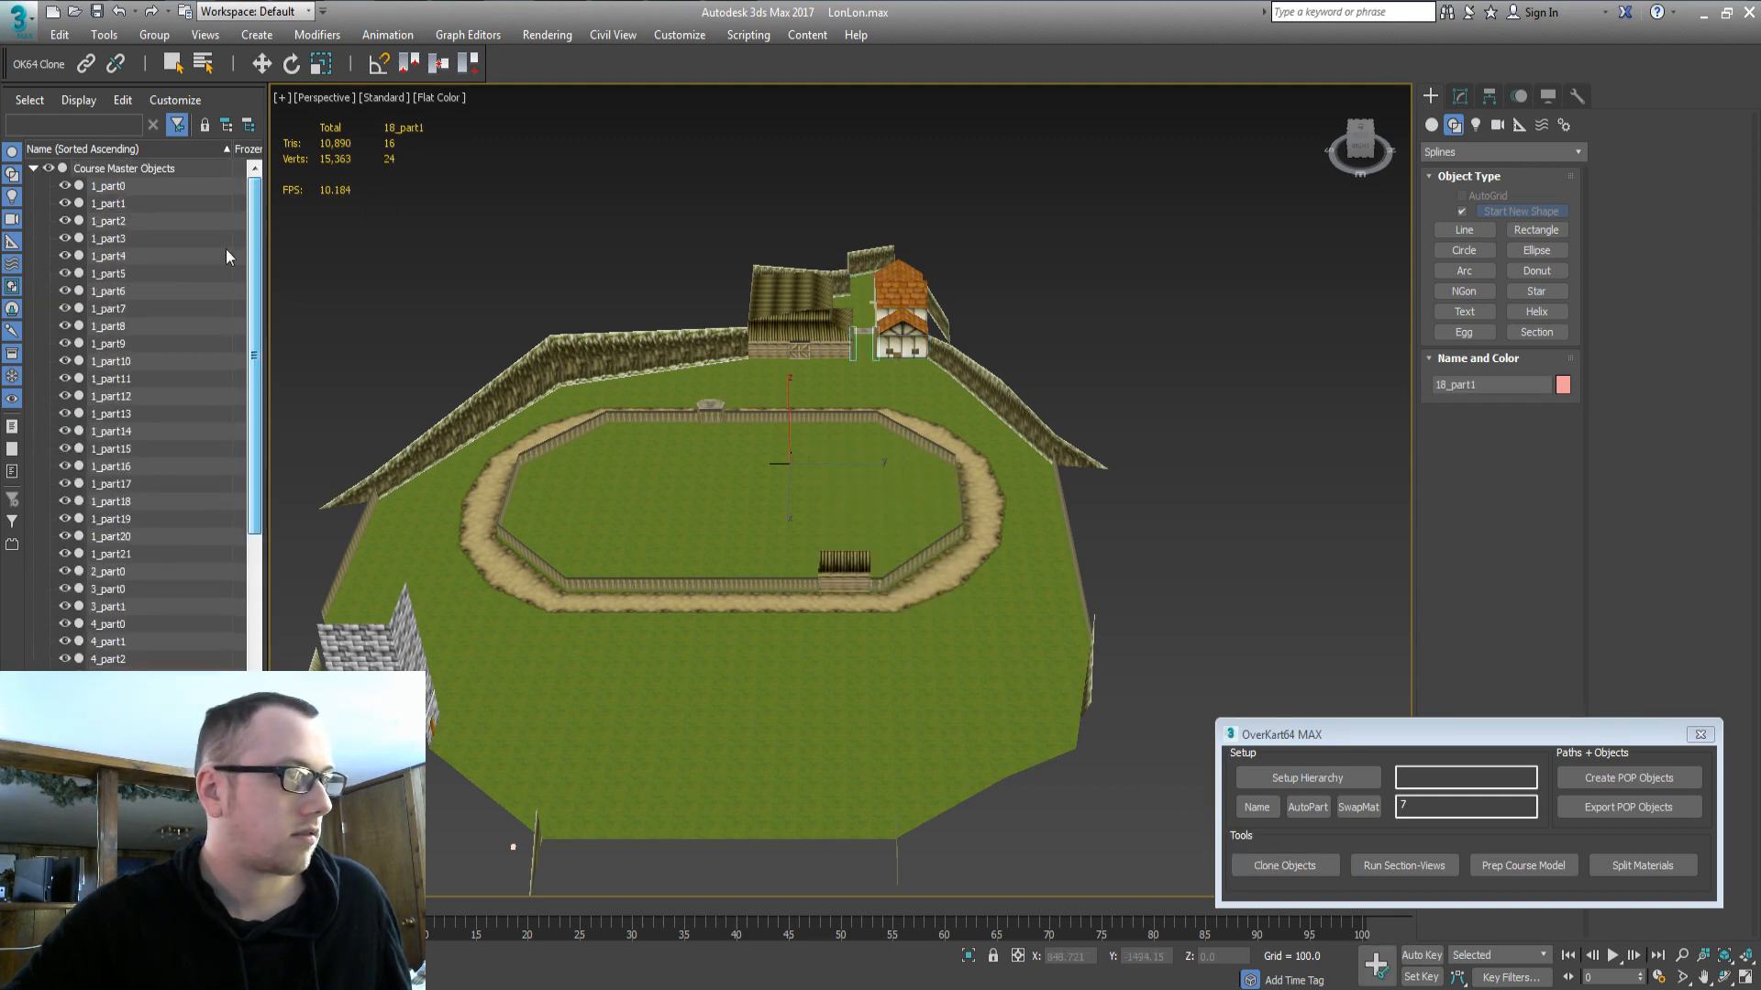
double_click(108, 169)
click(49, 169)
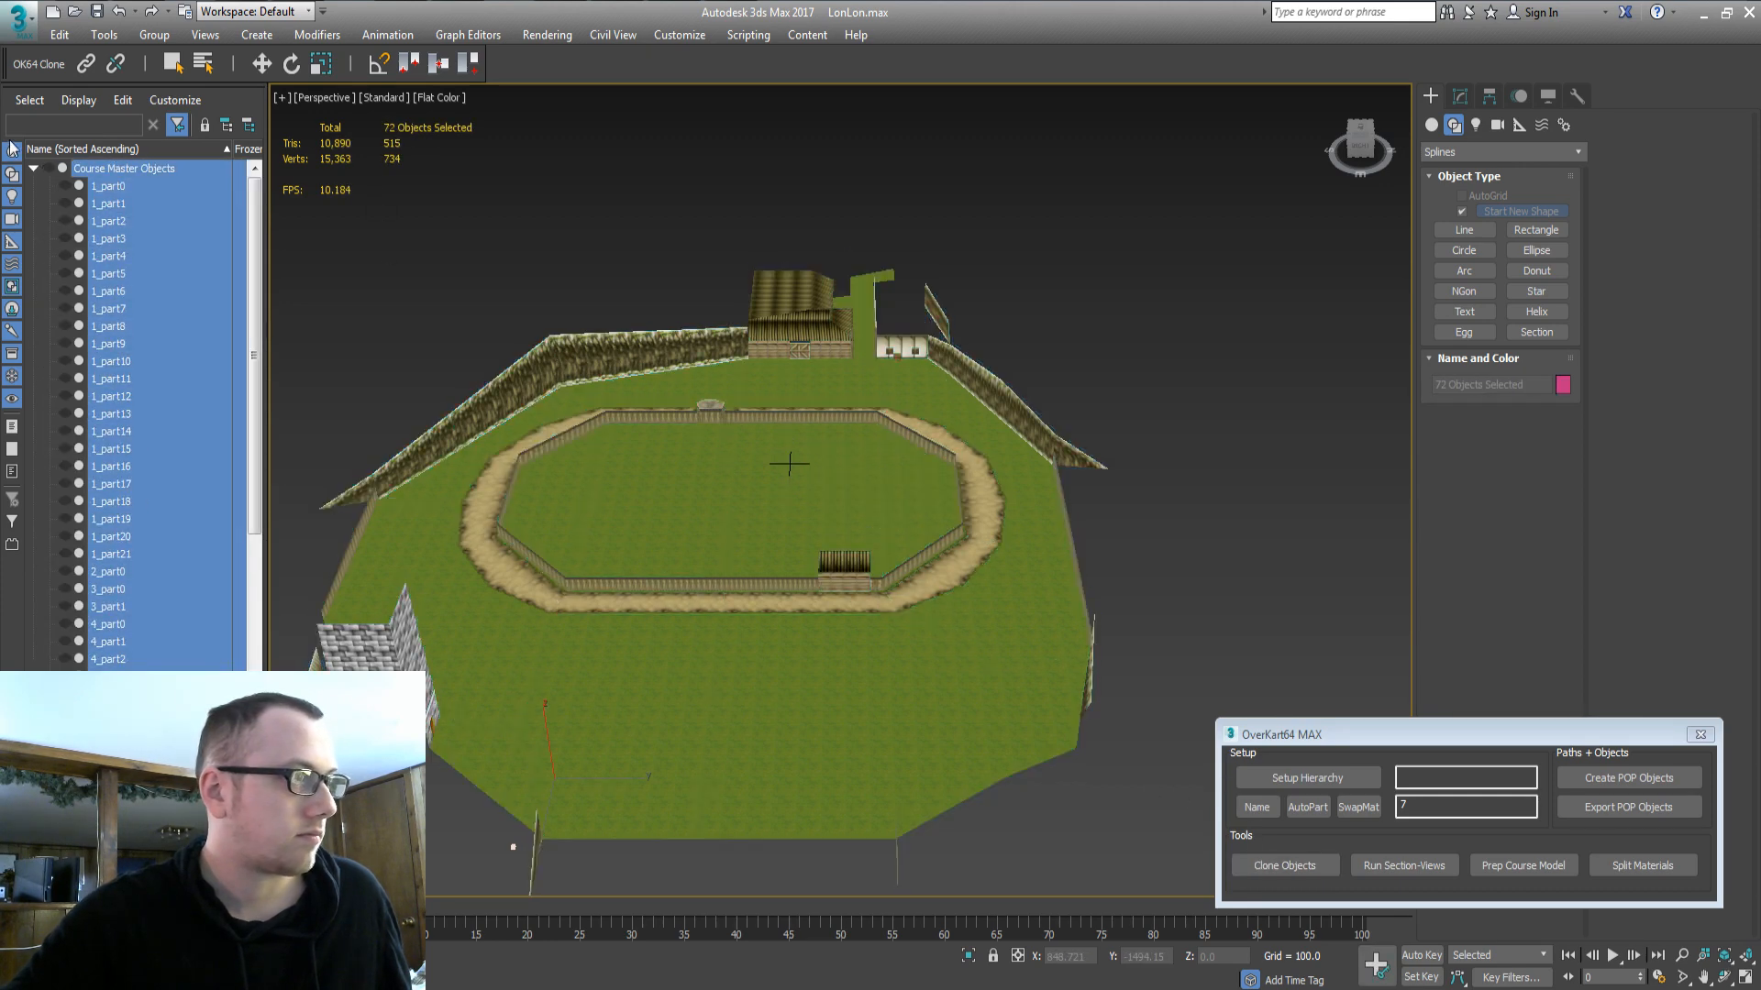
click(33, 169)
click(34, 344)
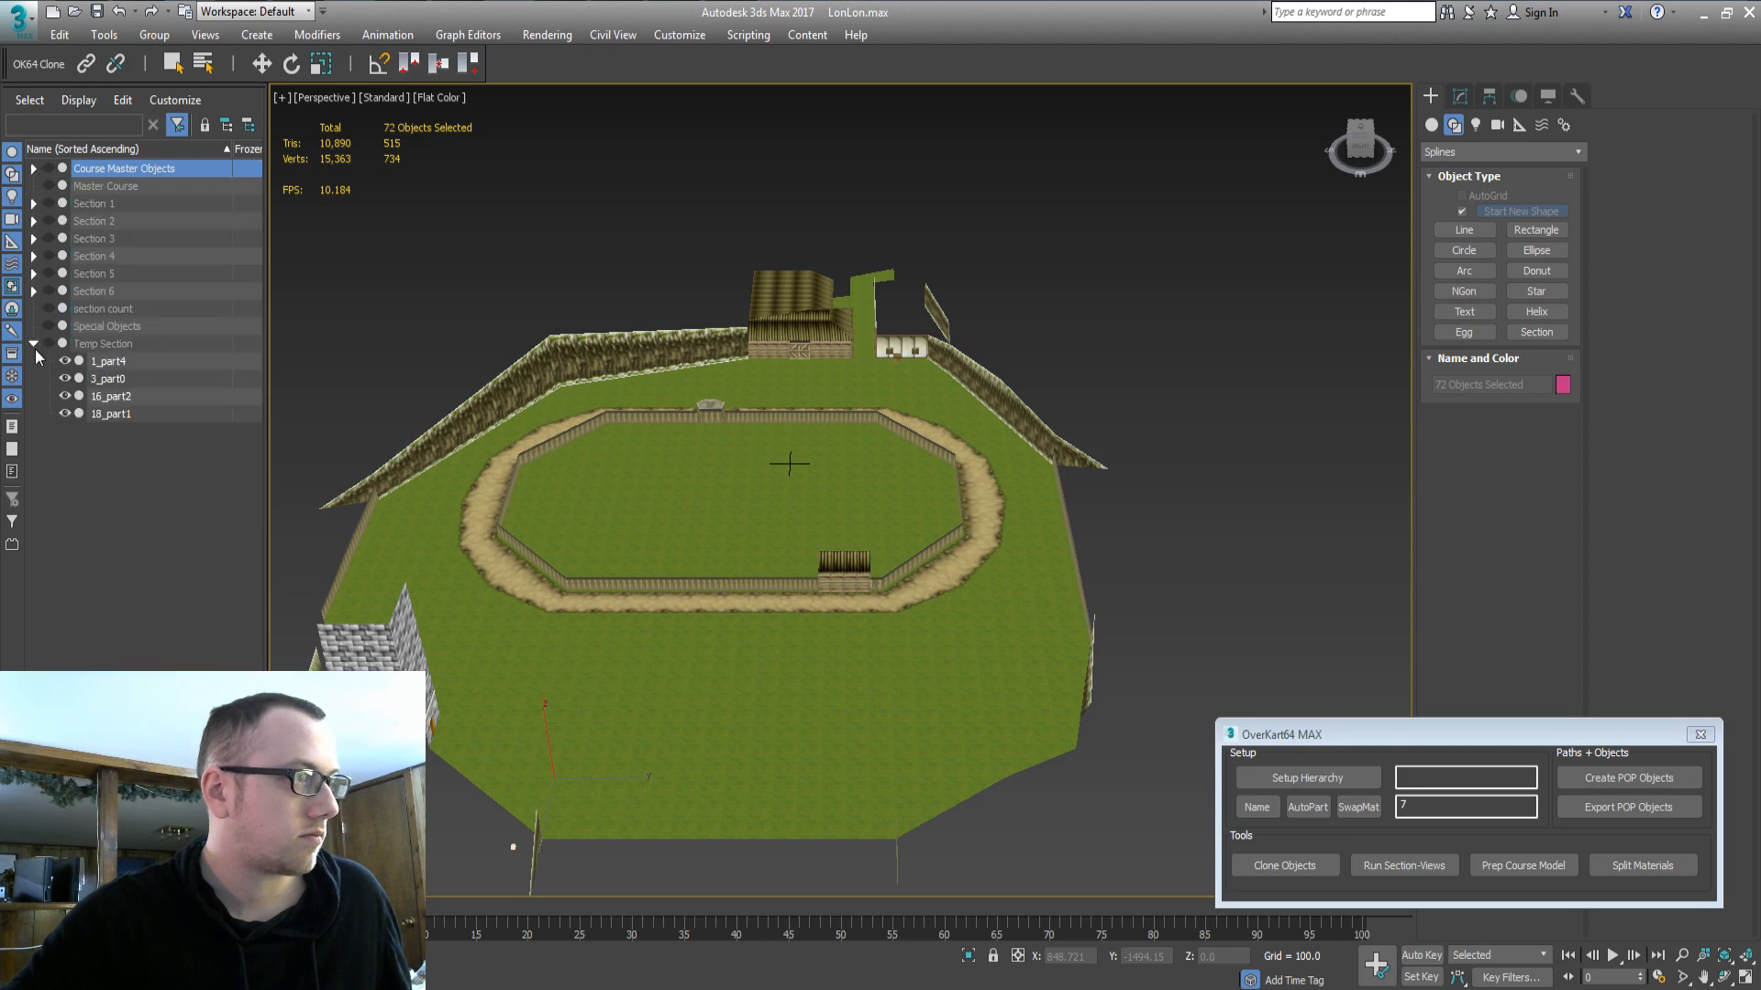
click(34, 274)
click(99, 501)
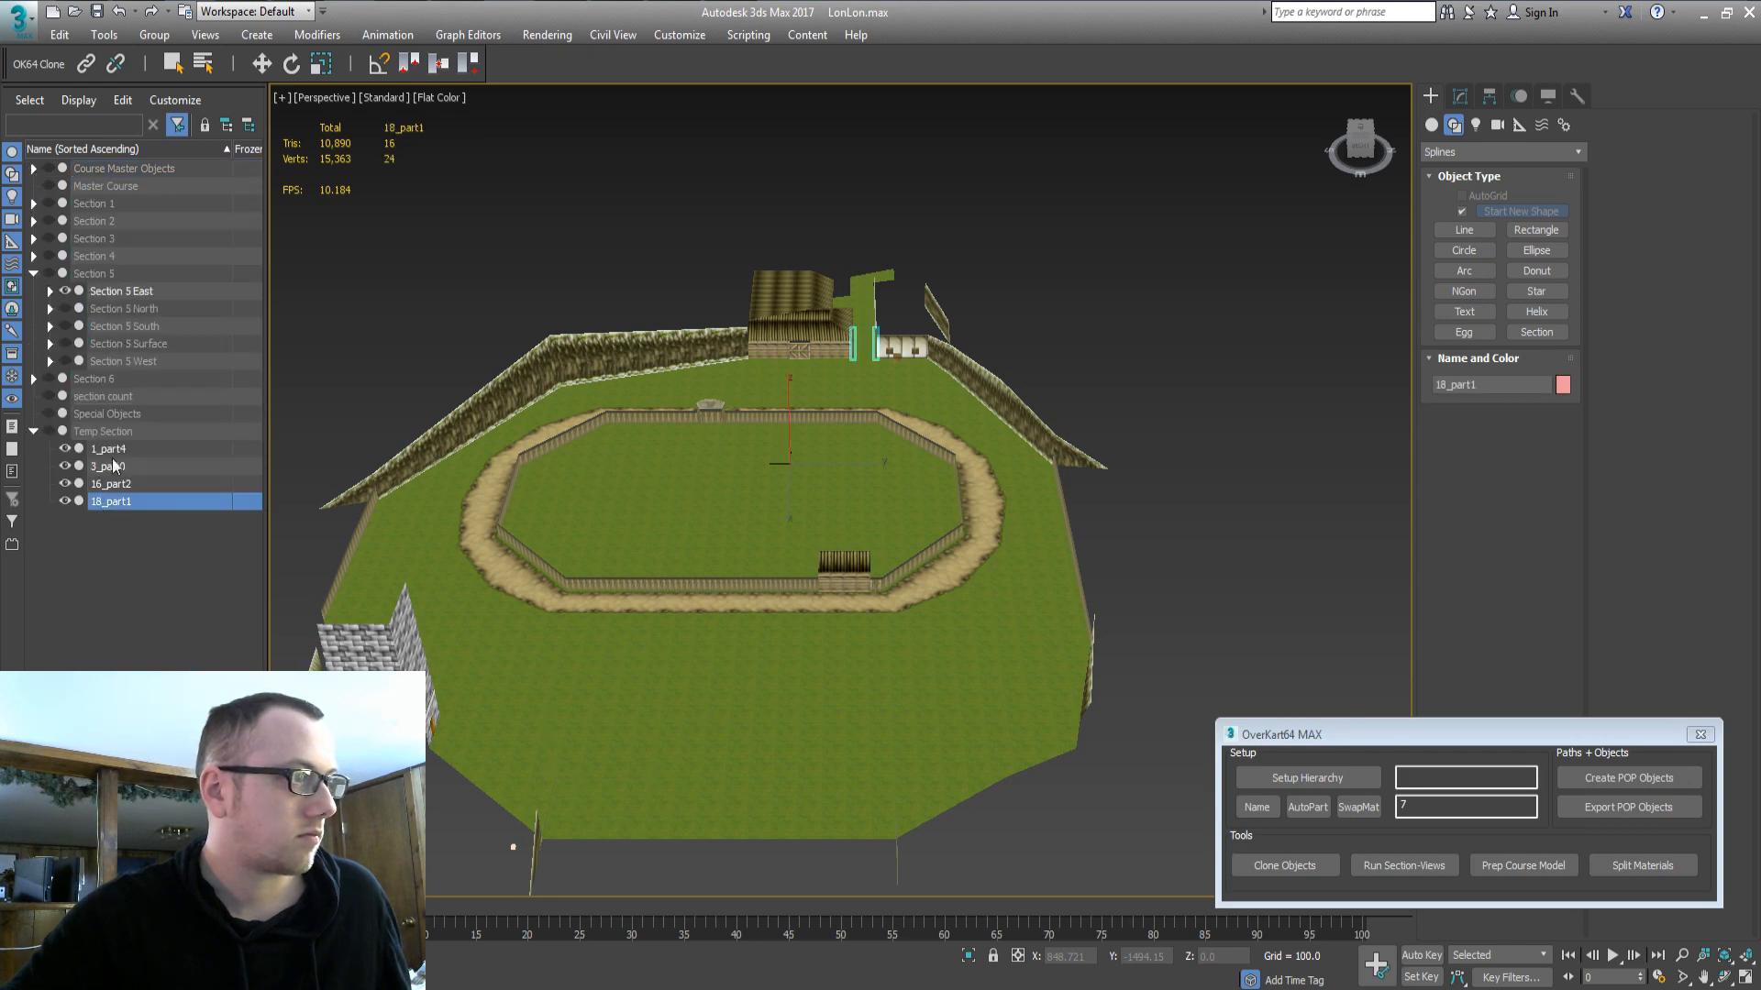
shift+click(112, 450)
drag(118, 306, 113, 293)
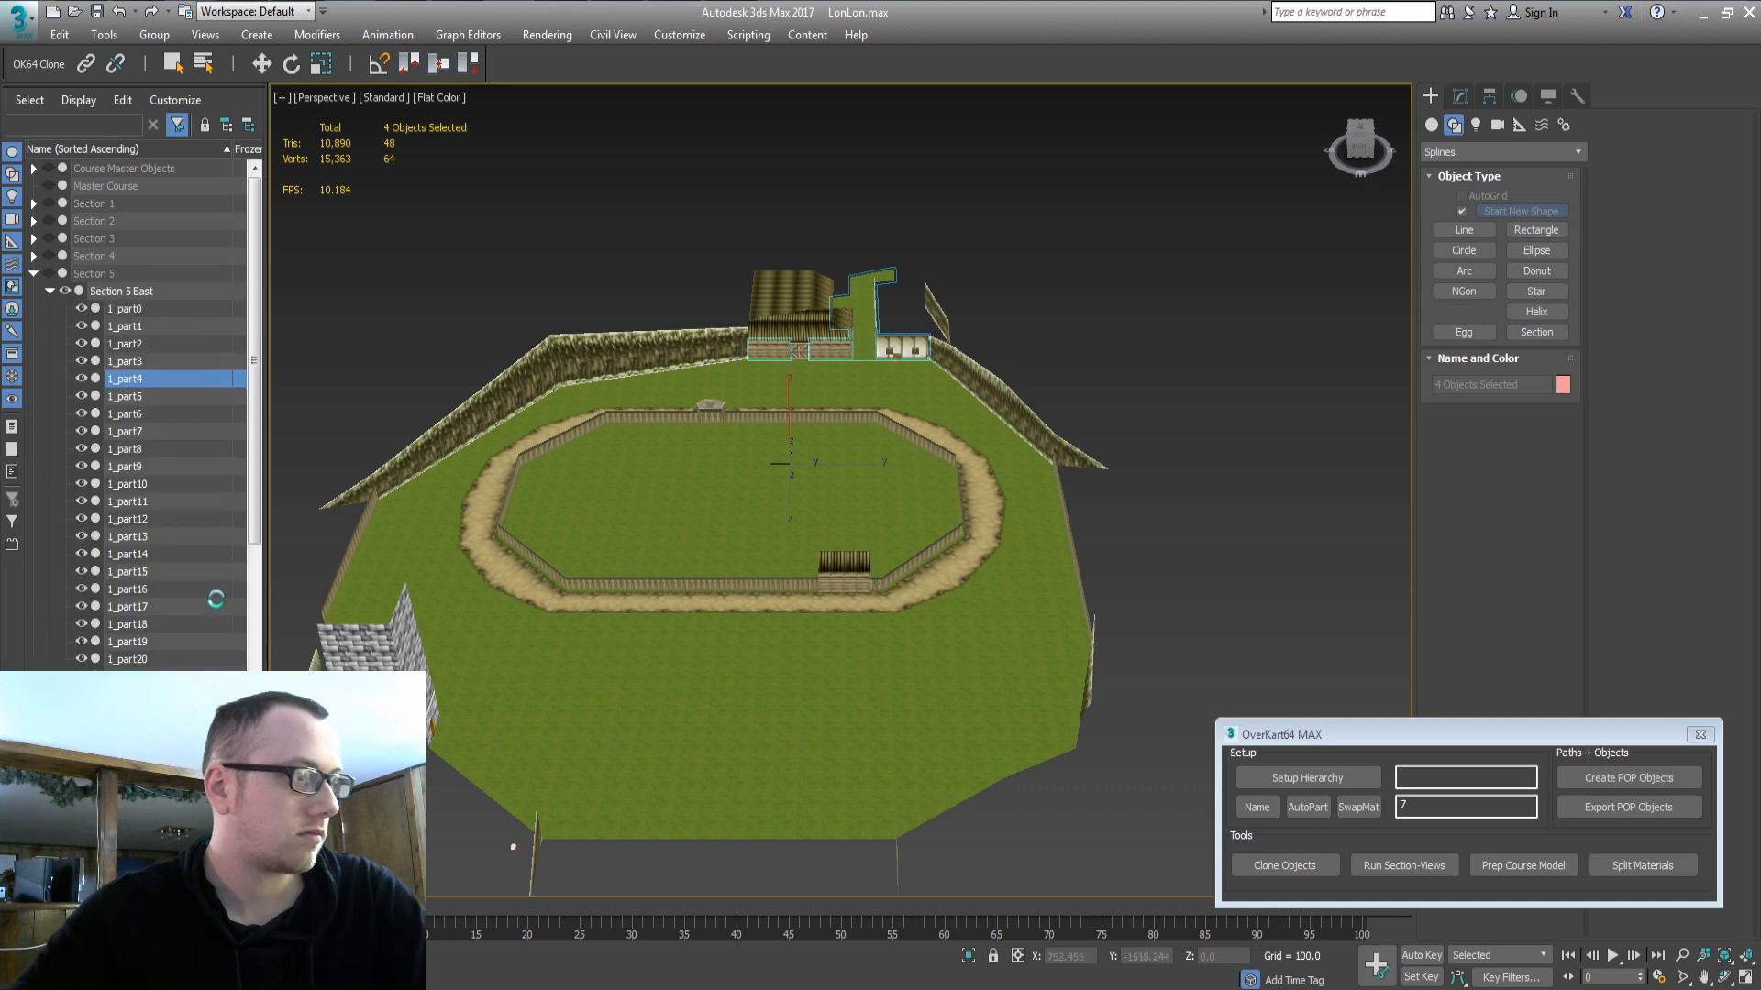
Remove road pieces 10_part1 and 10_part3 on the course's near straight.
click(227, 605)
scroll(227, 601, down, 6)
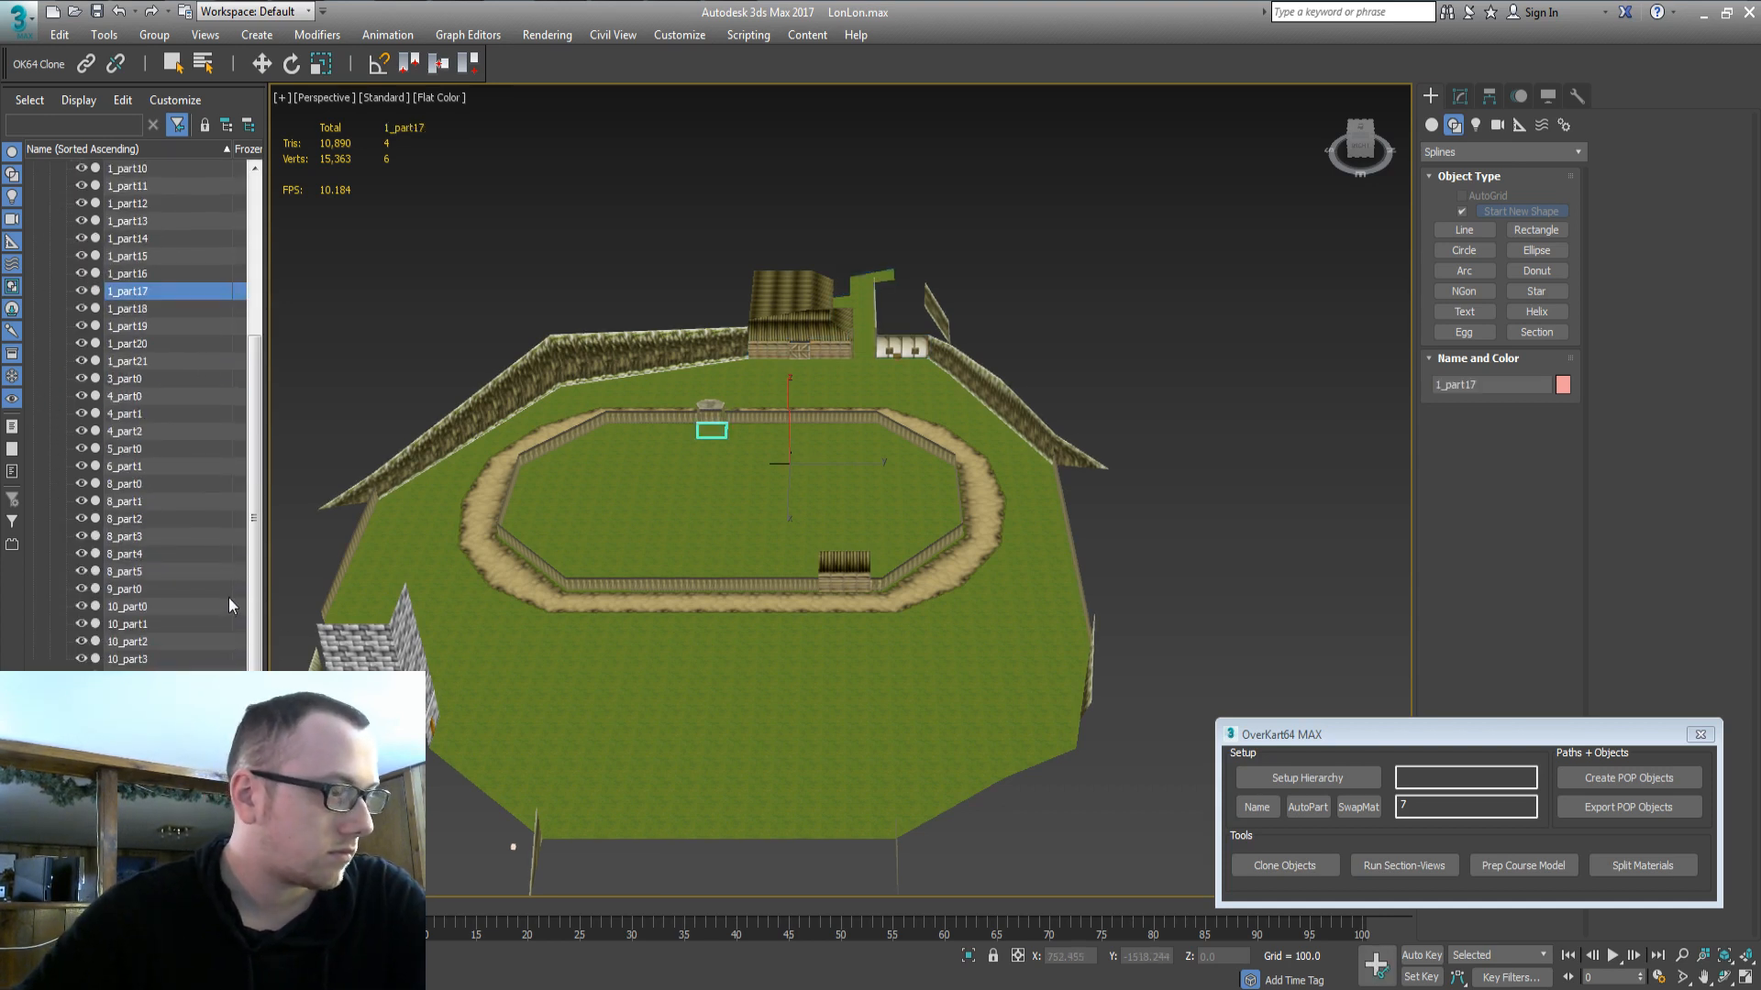
key(ctrl+z)
scroll(151, 612, down, 10)
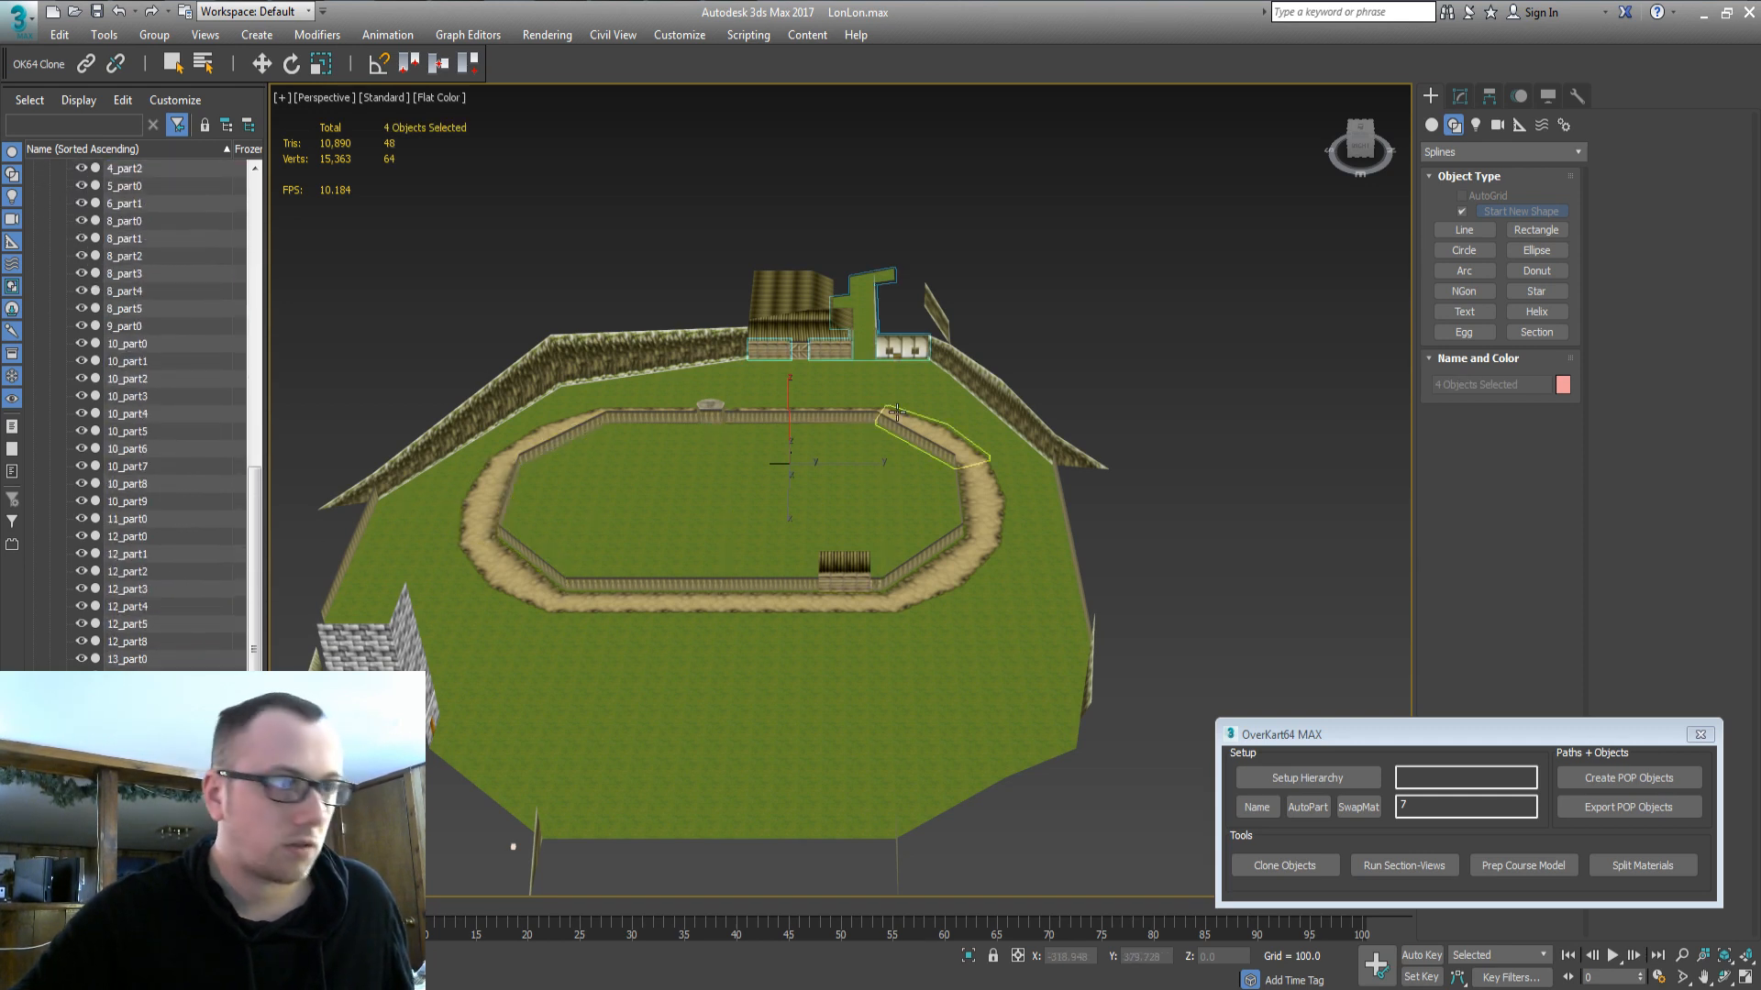
middle_drag(662, 419, 700, 440)
middle_drag(891, 470, 789, 532)
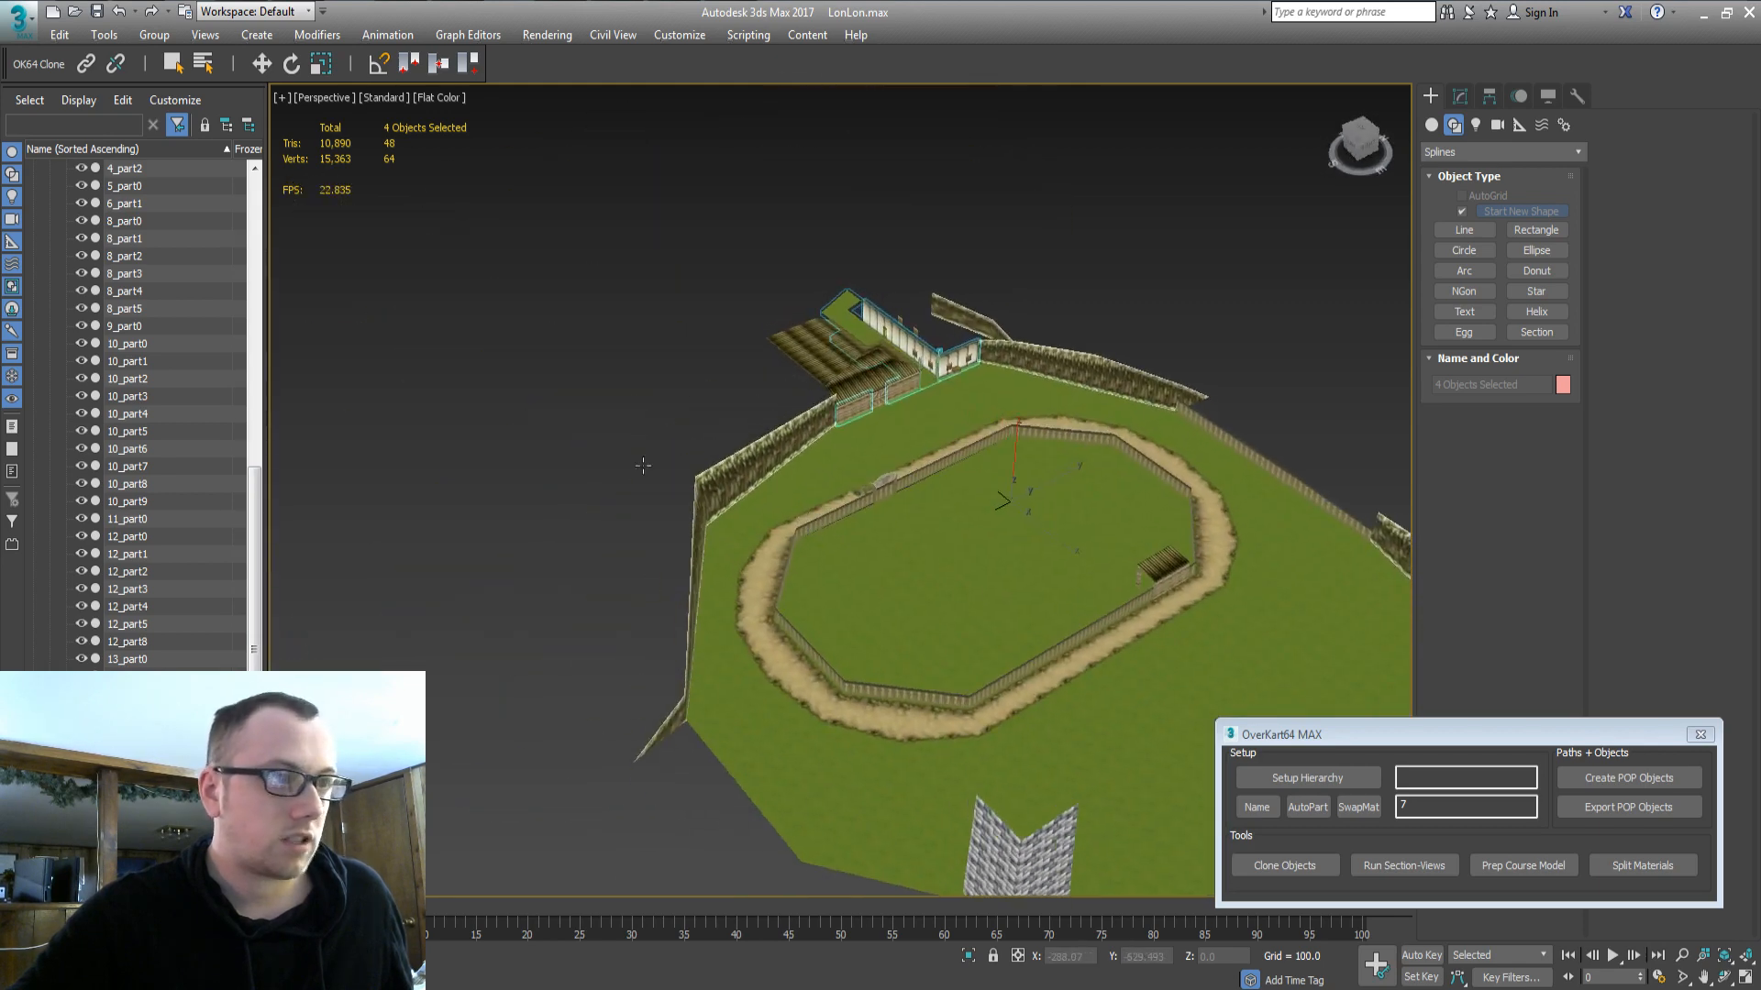
scroll(224, 367, up, 15)
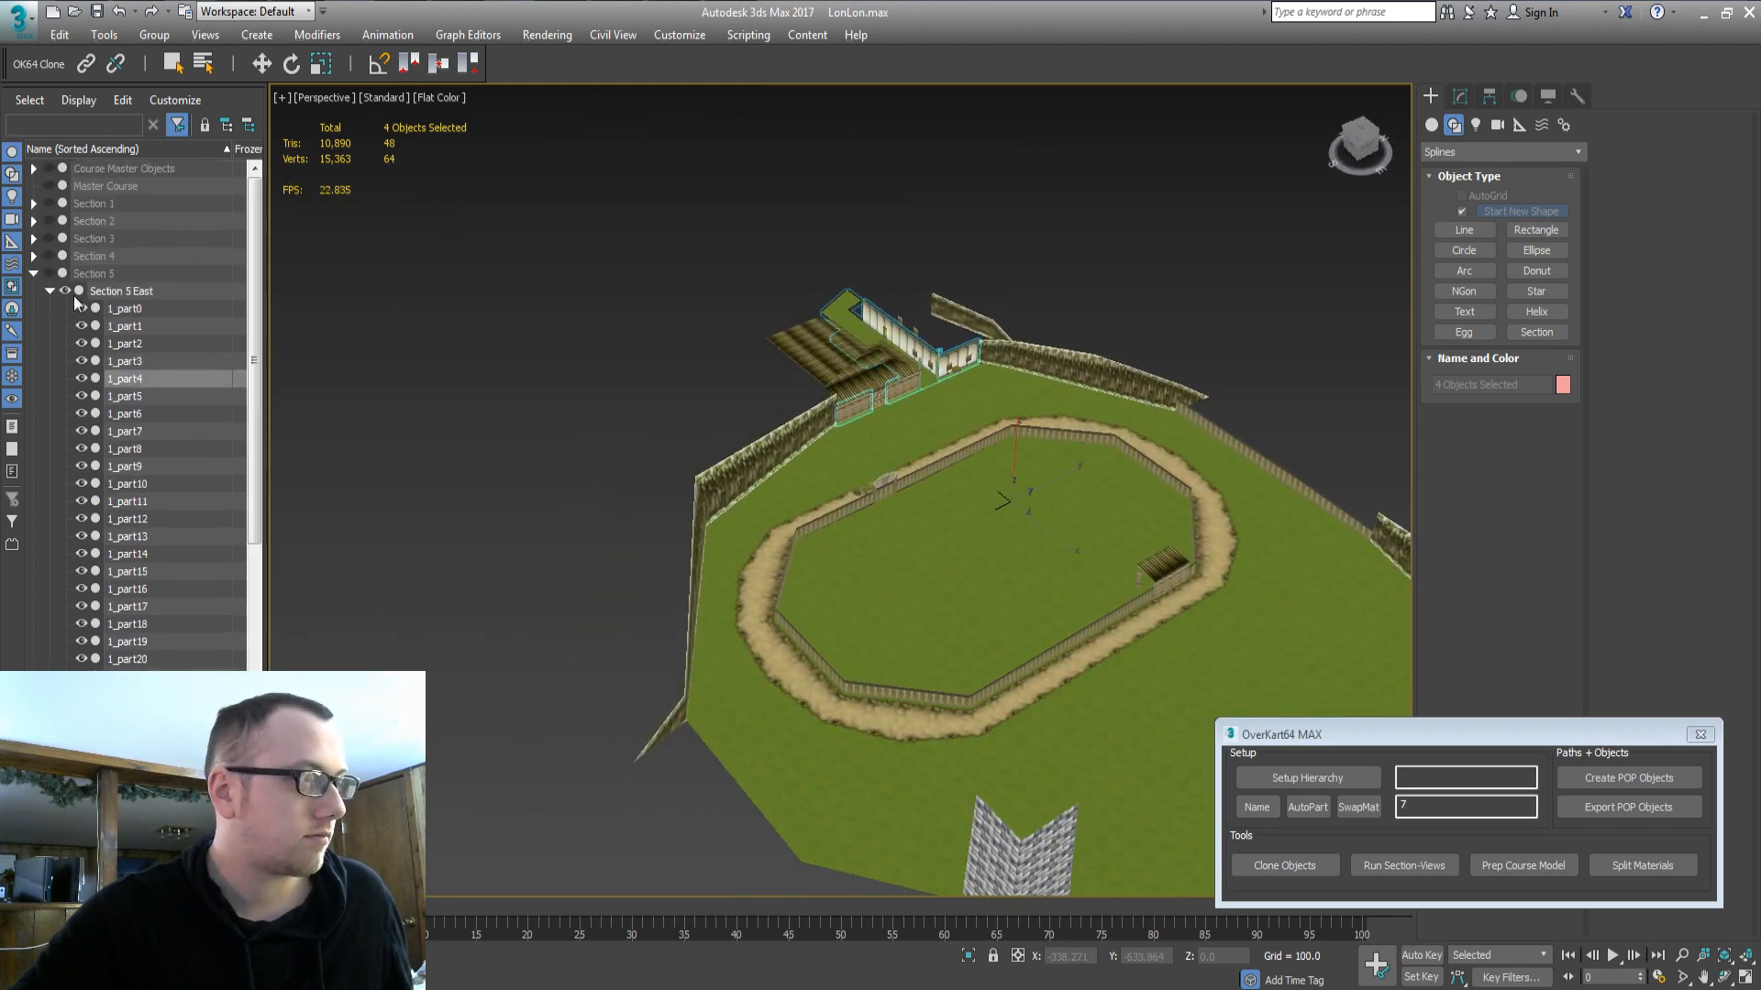
middle_drag(1110, 628, 765, 488)
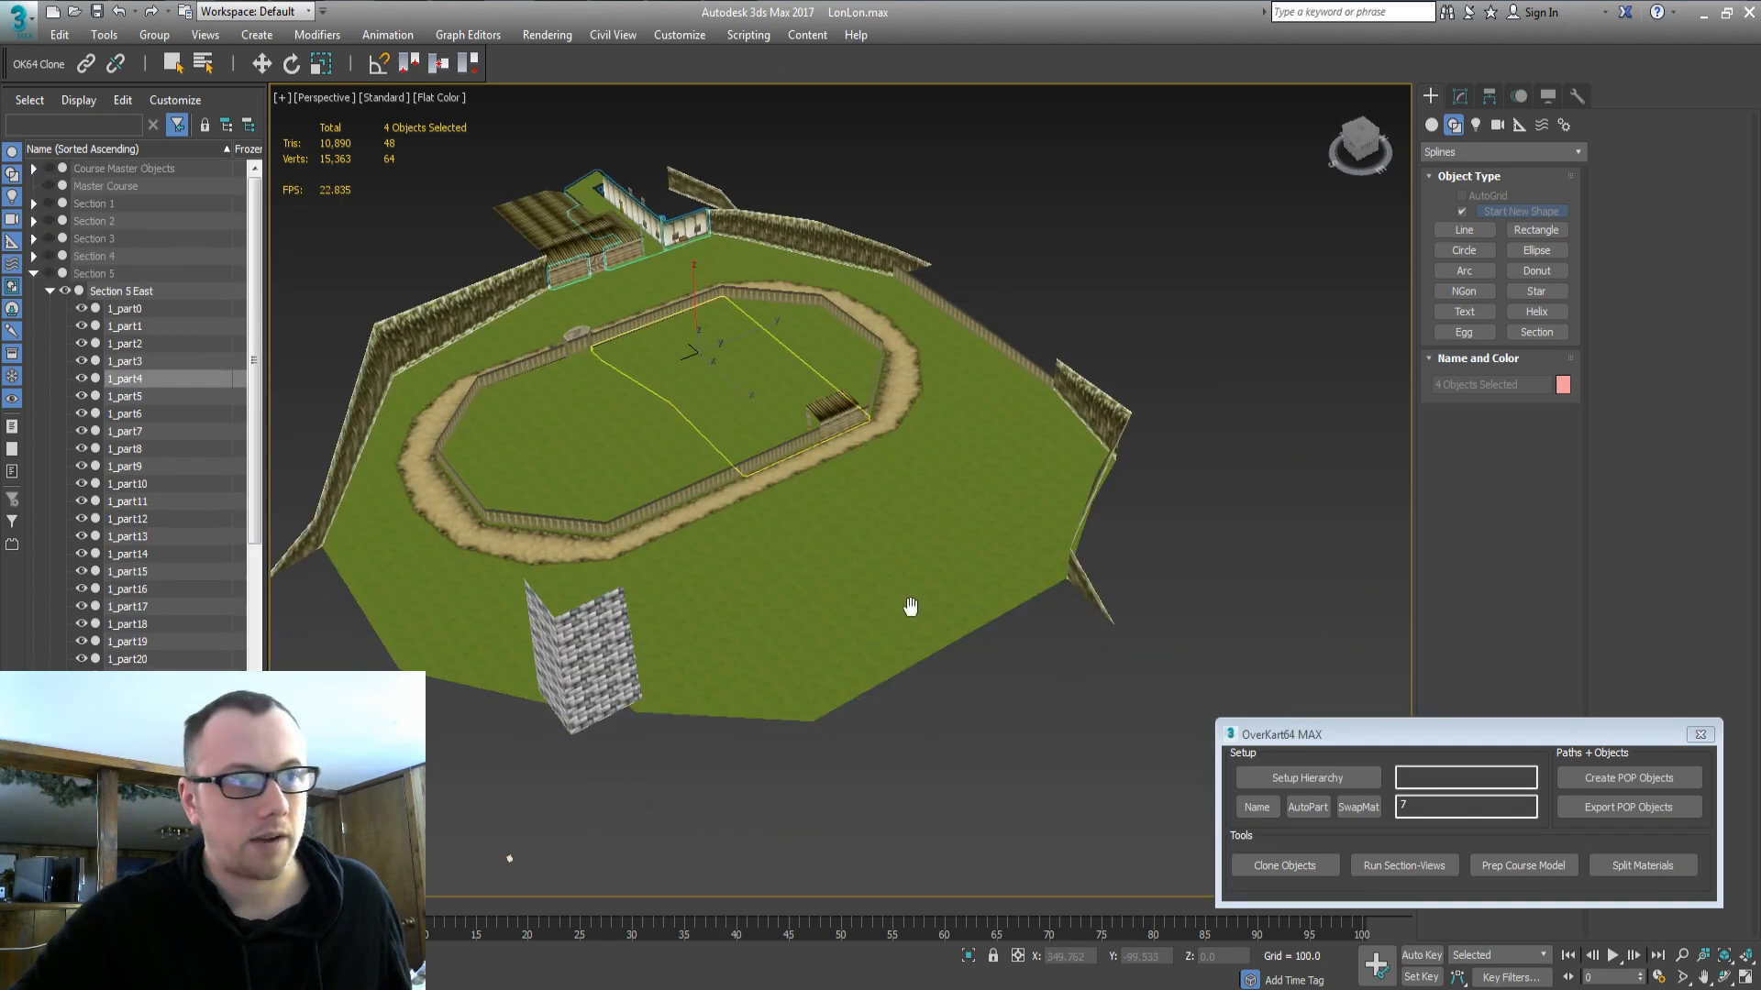
click(739, 492)
ctrl+click(797, 468)
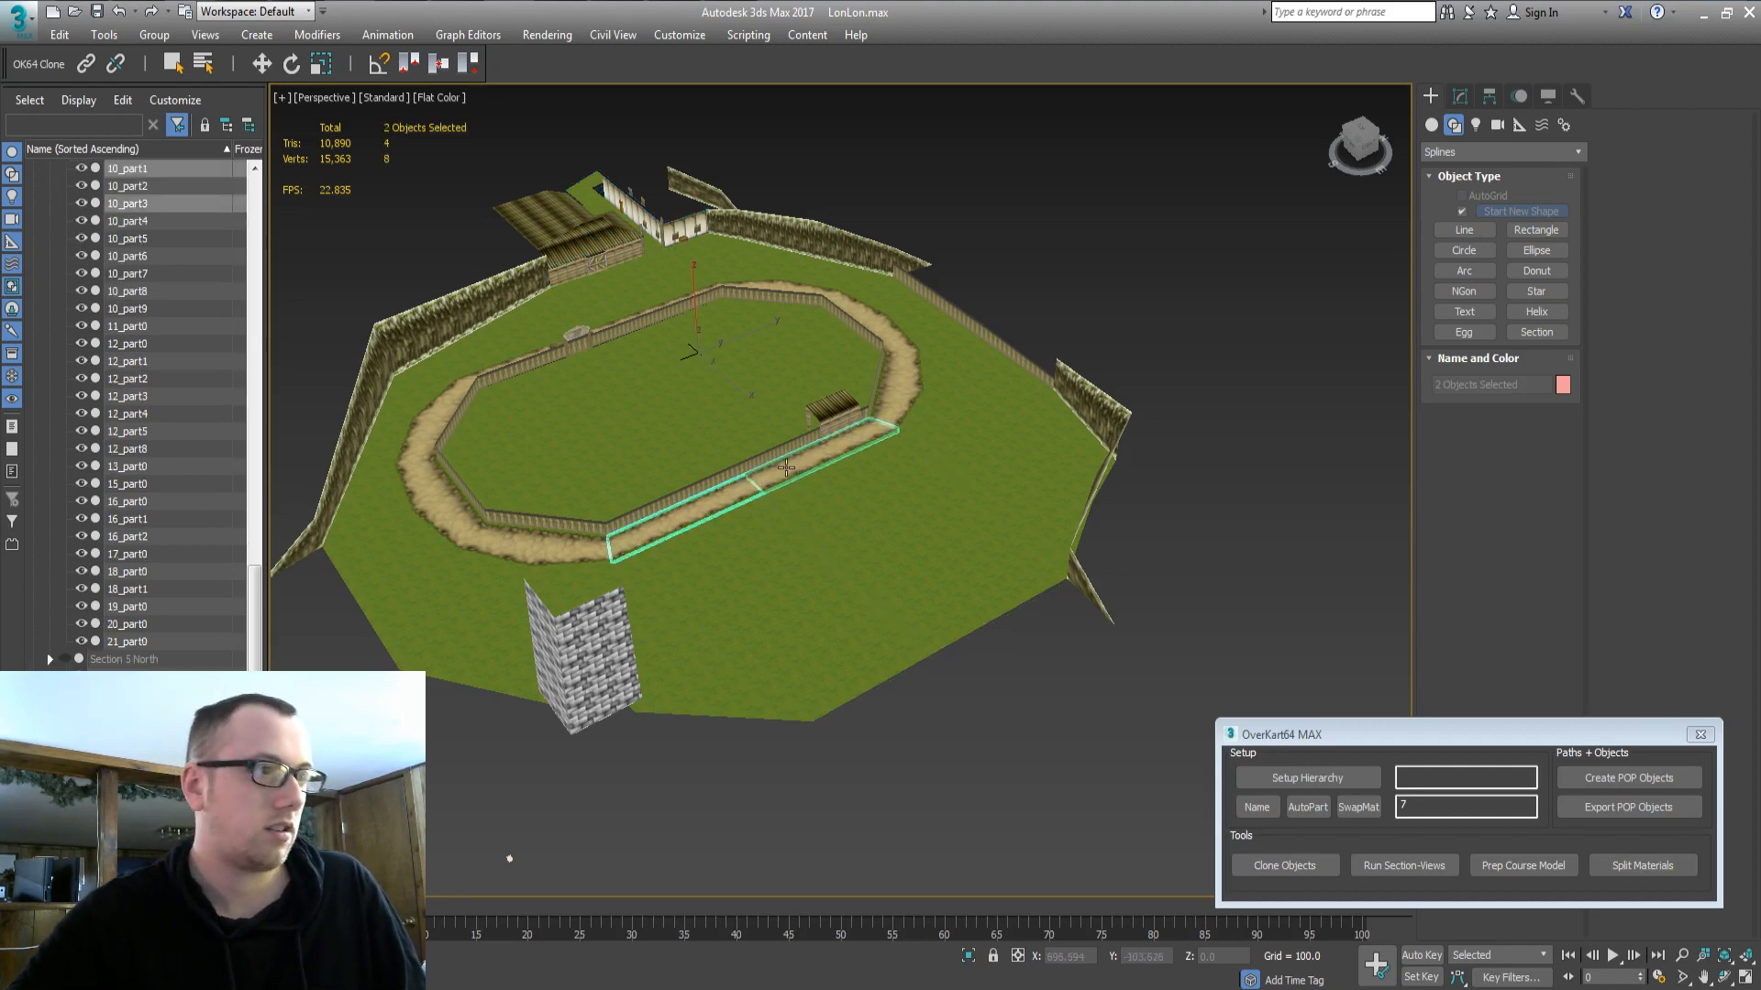
key(Delete)
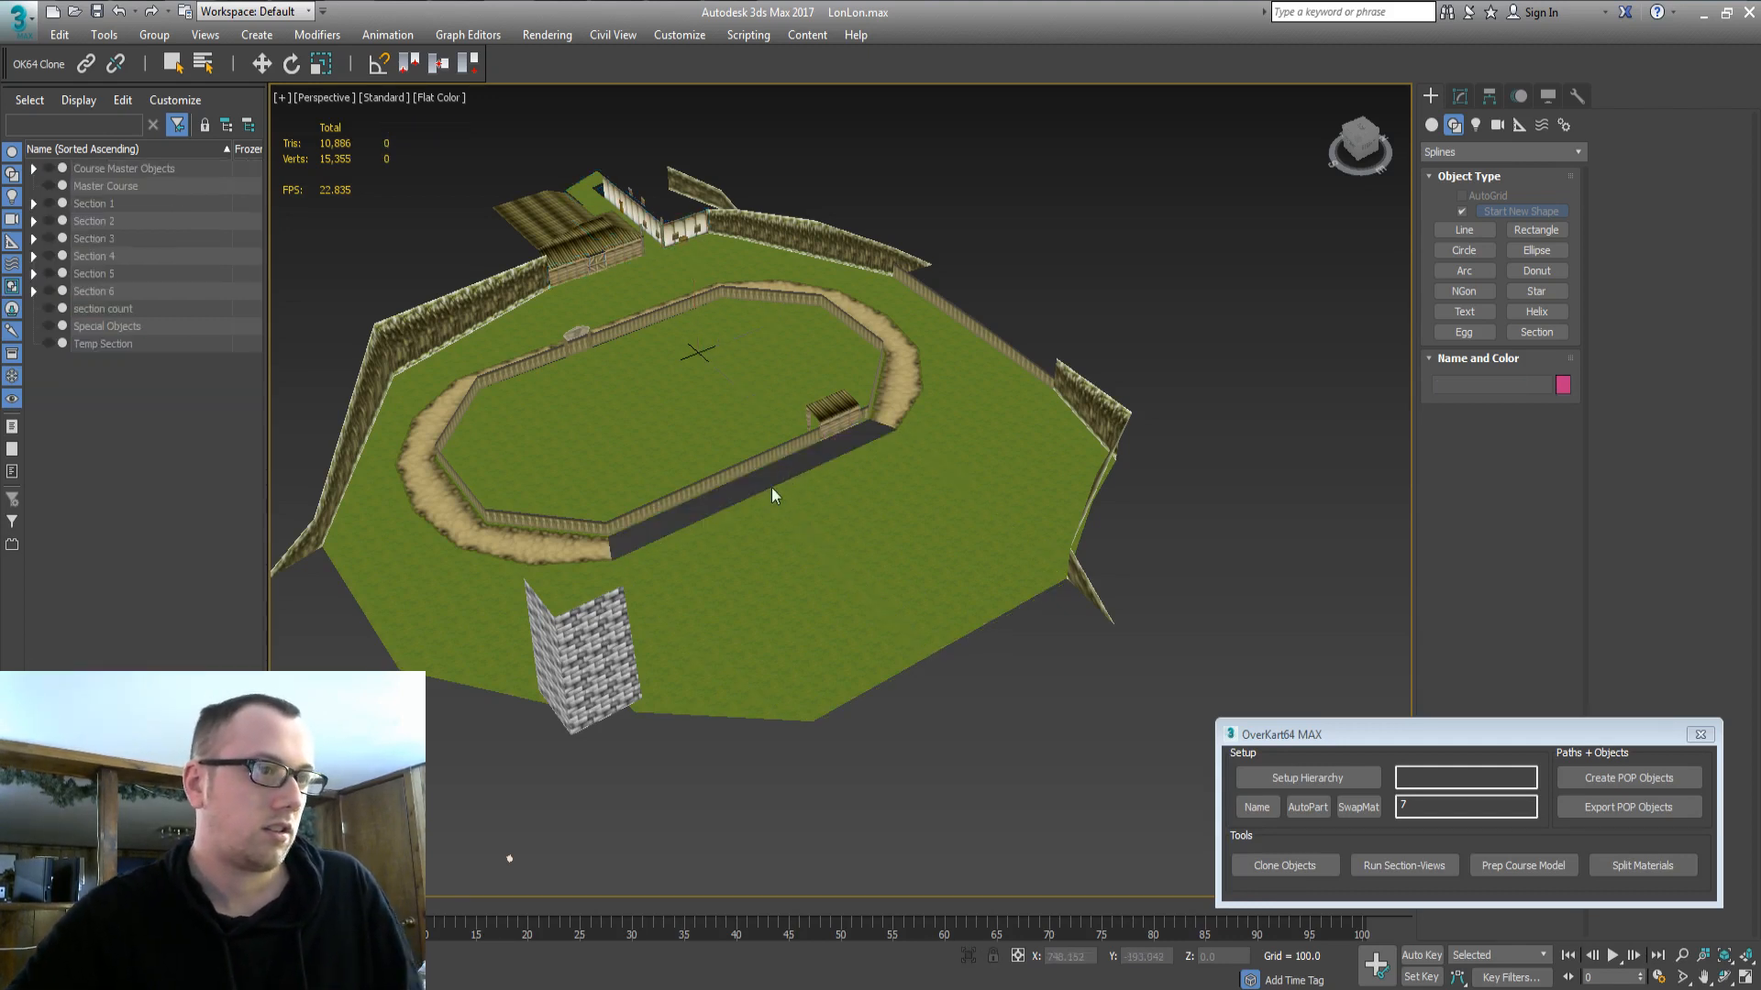
Hide all Section 5 East objects.
click(33, 273)
click(131, 292)
double_click(130, 287)
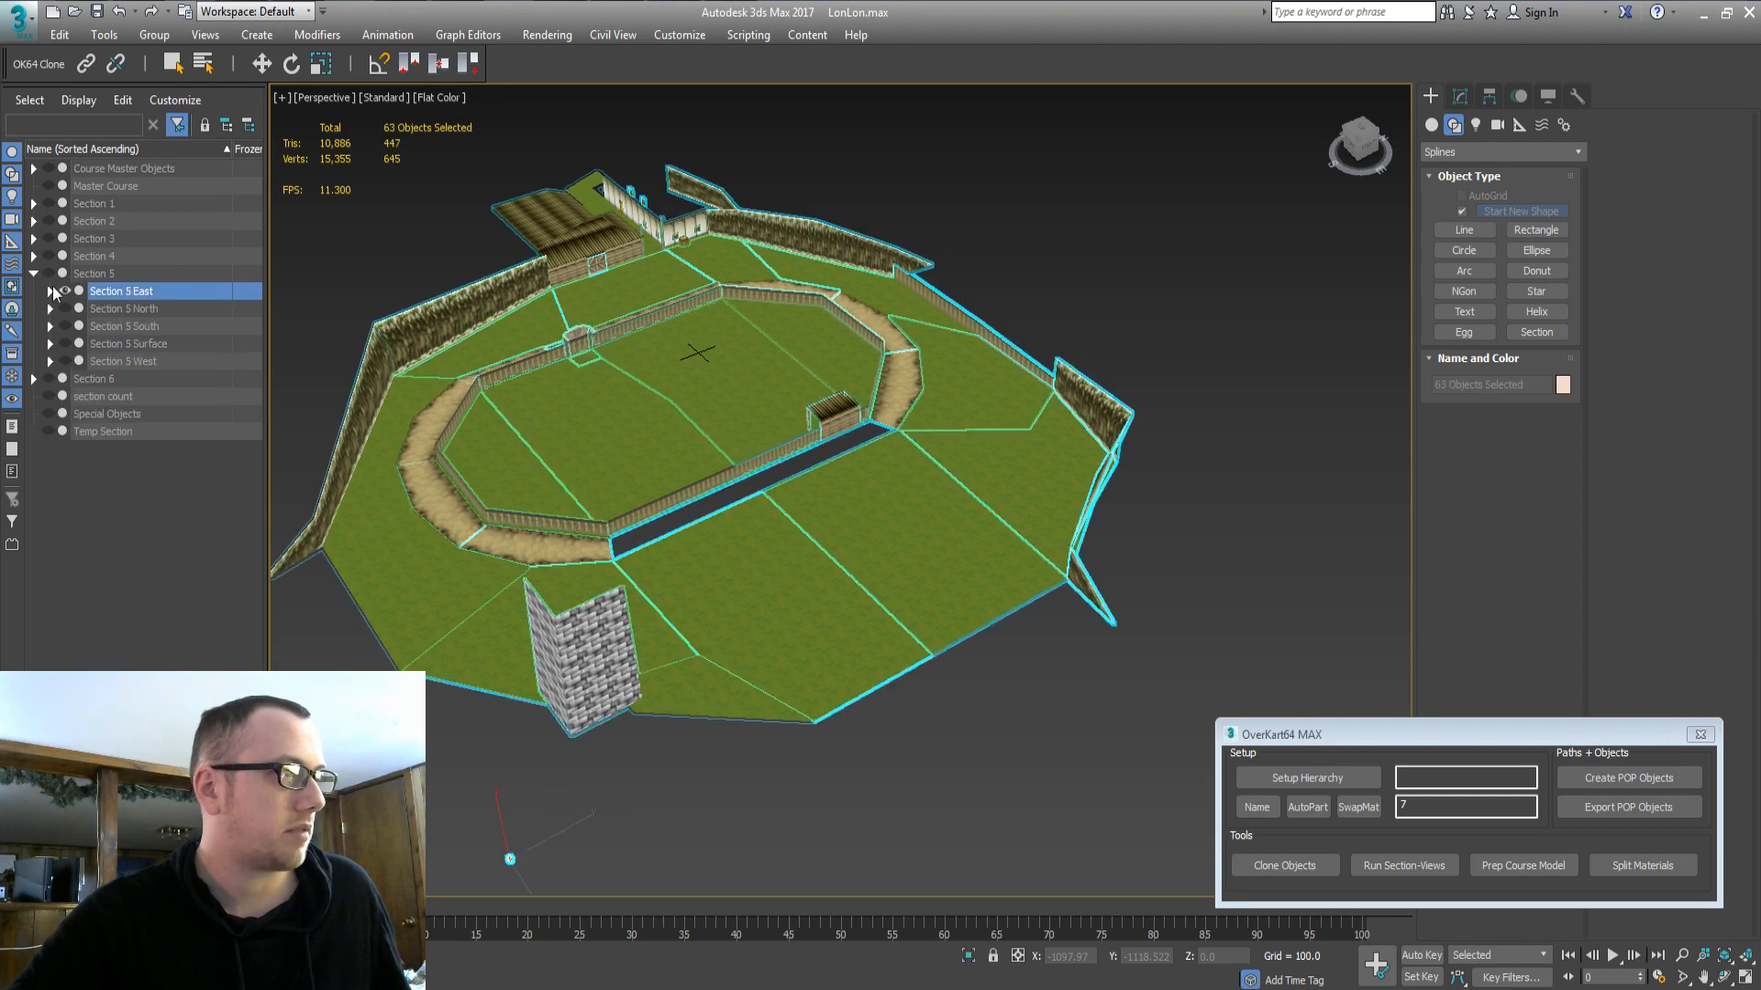
click(67, 291)
Show Section 5 South top-down, then select the Section 5 Surface parts and Course Master Objects.
double_click(129, 326)
click(64, 326)
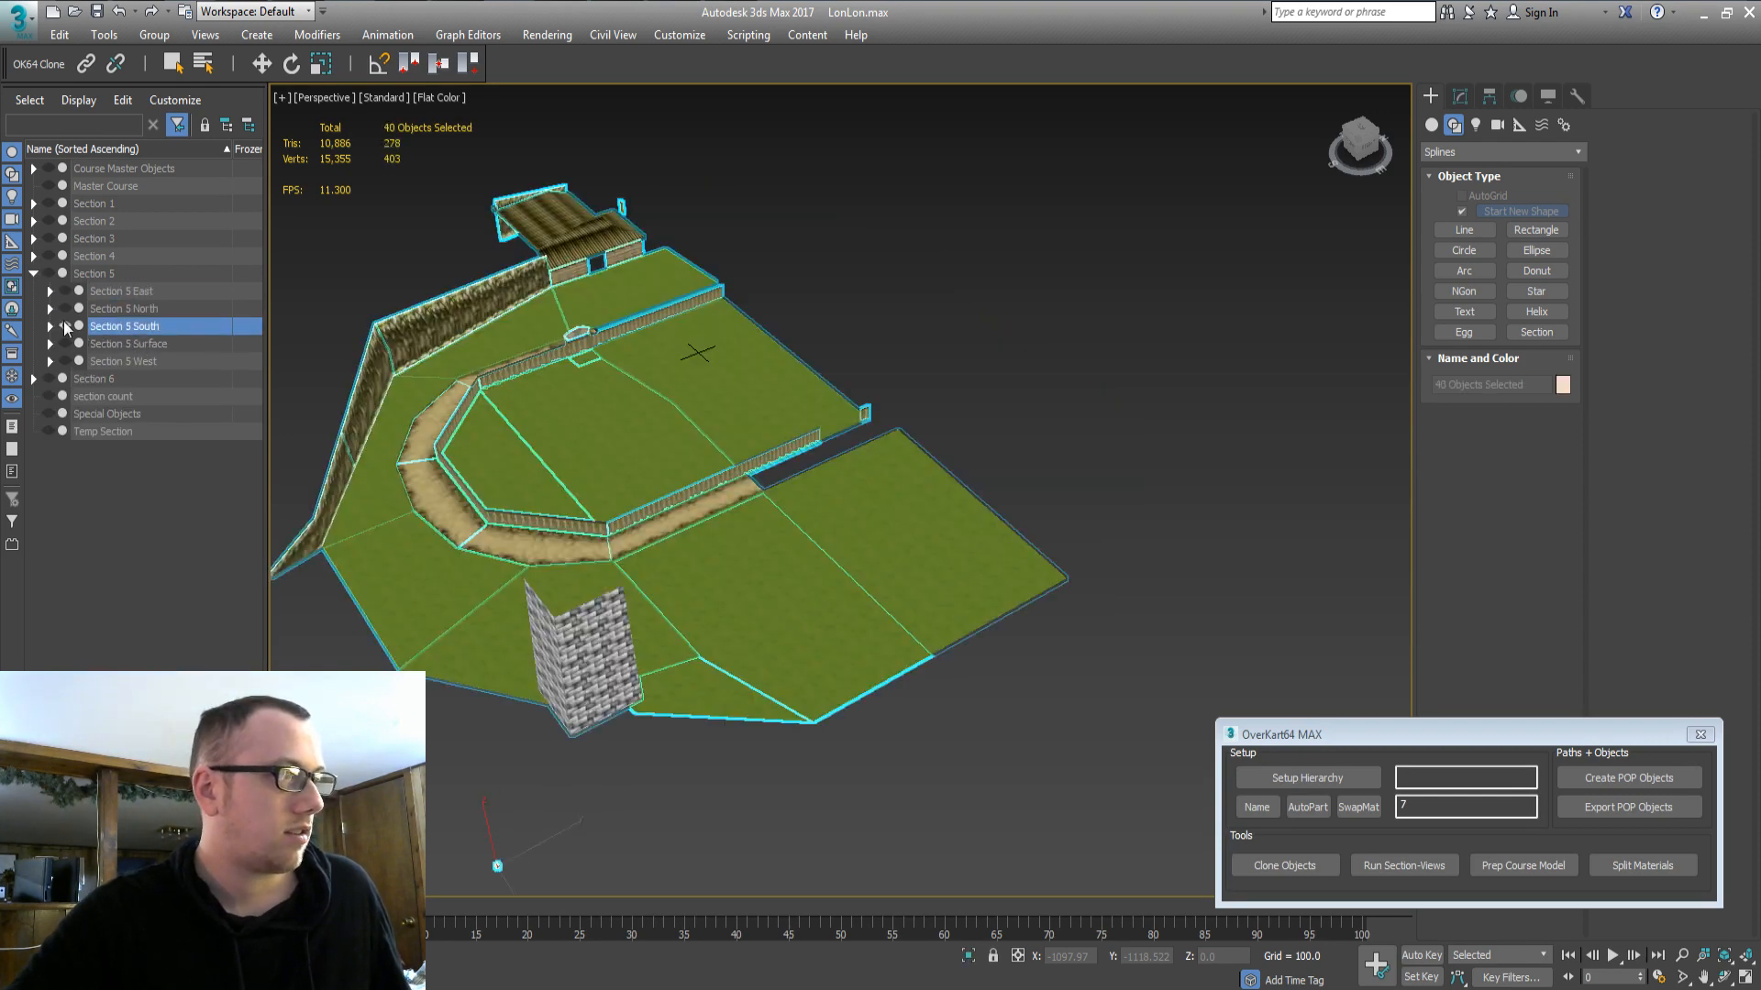
alt+middle_drag(750, 496, 756, 568)
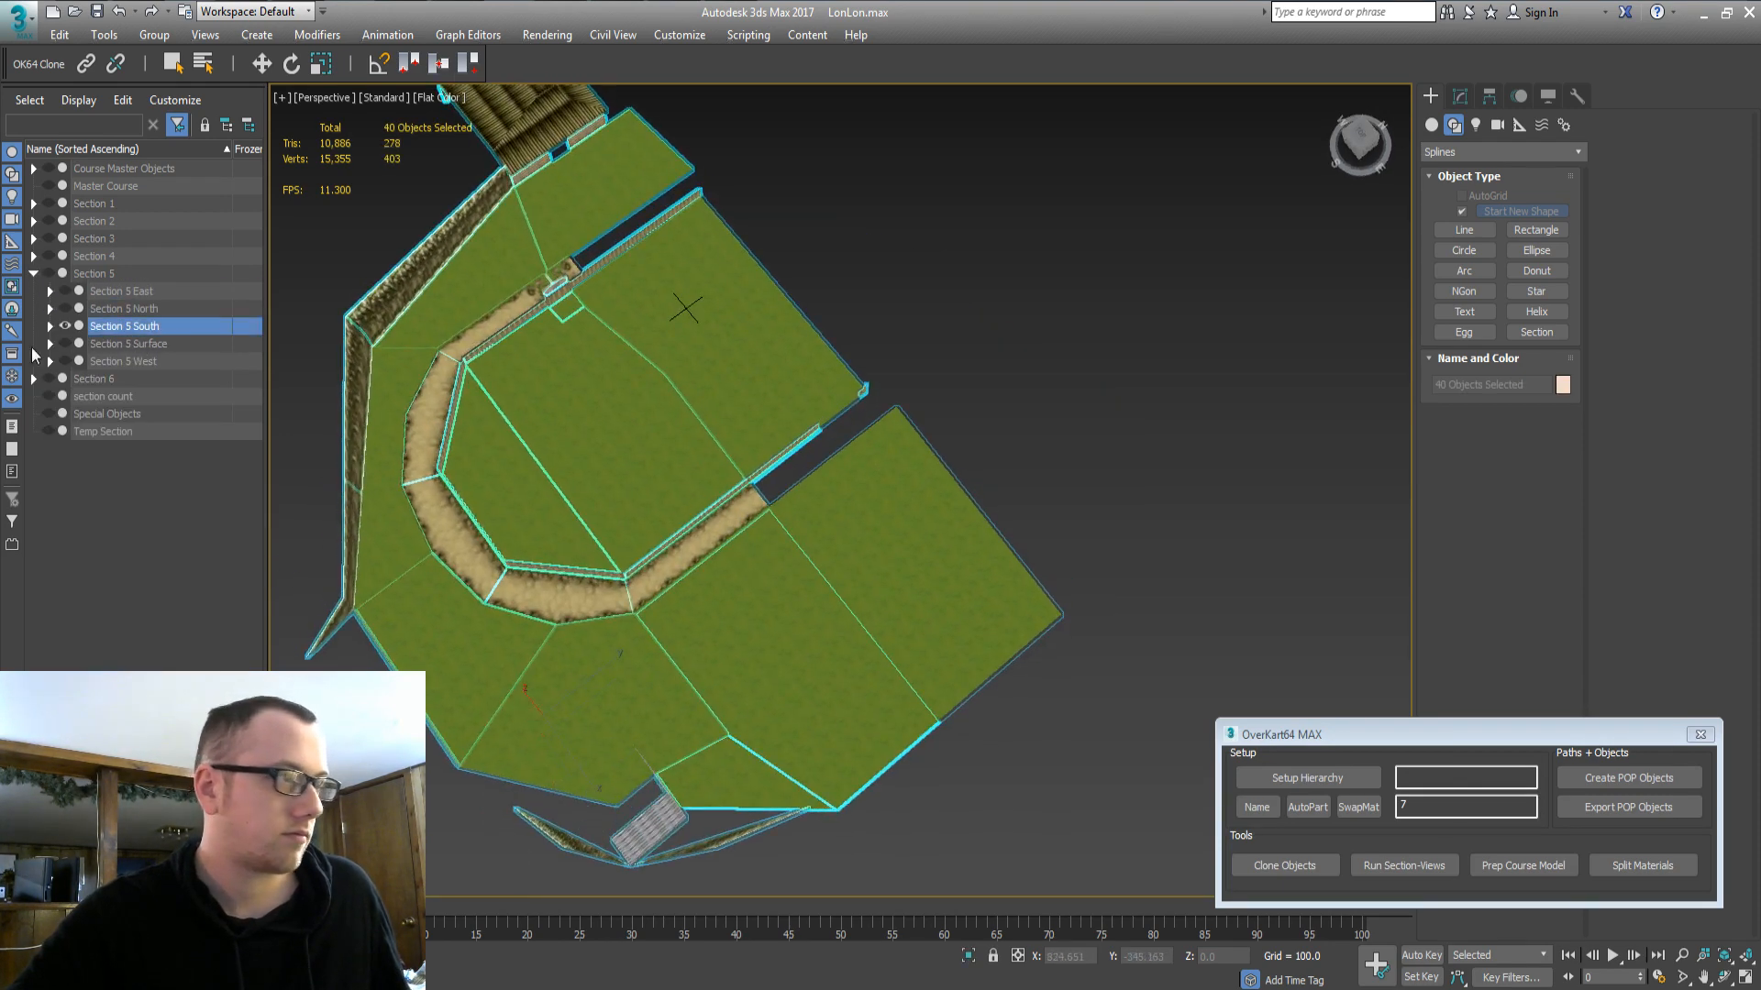
double_click(149, 346)
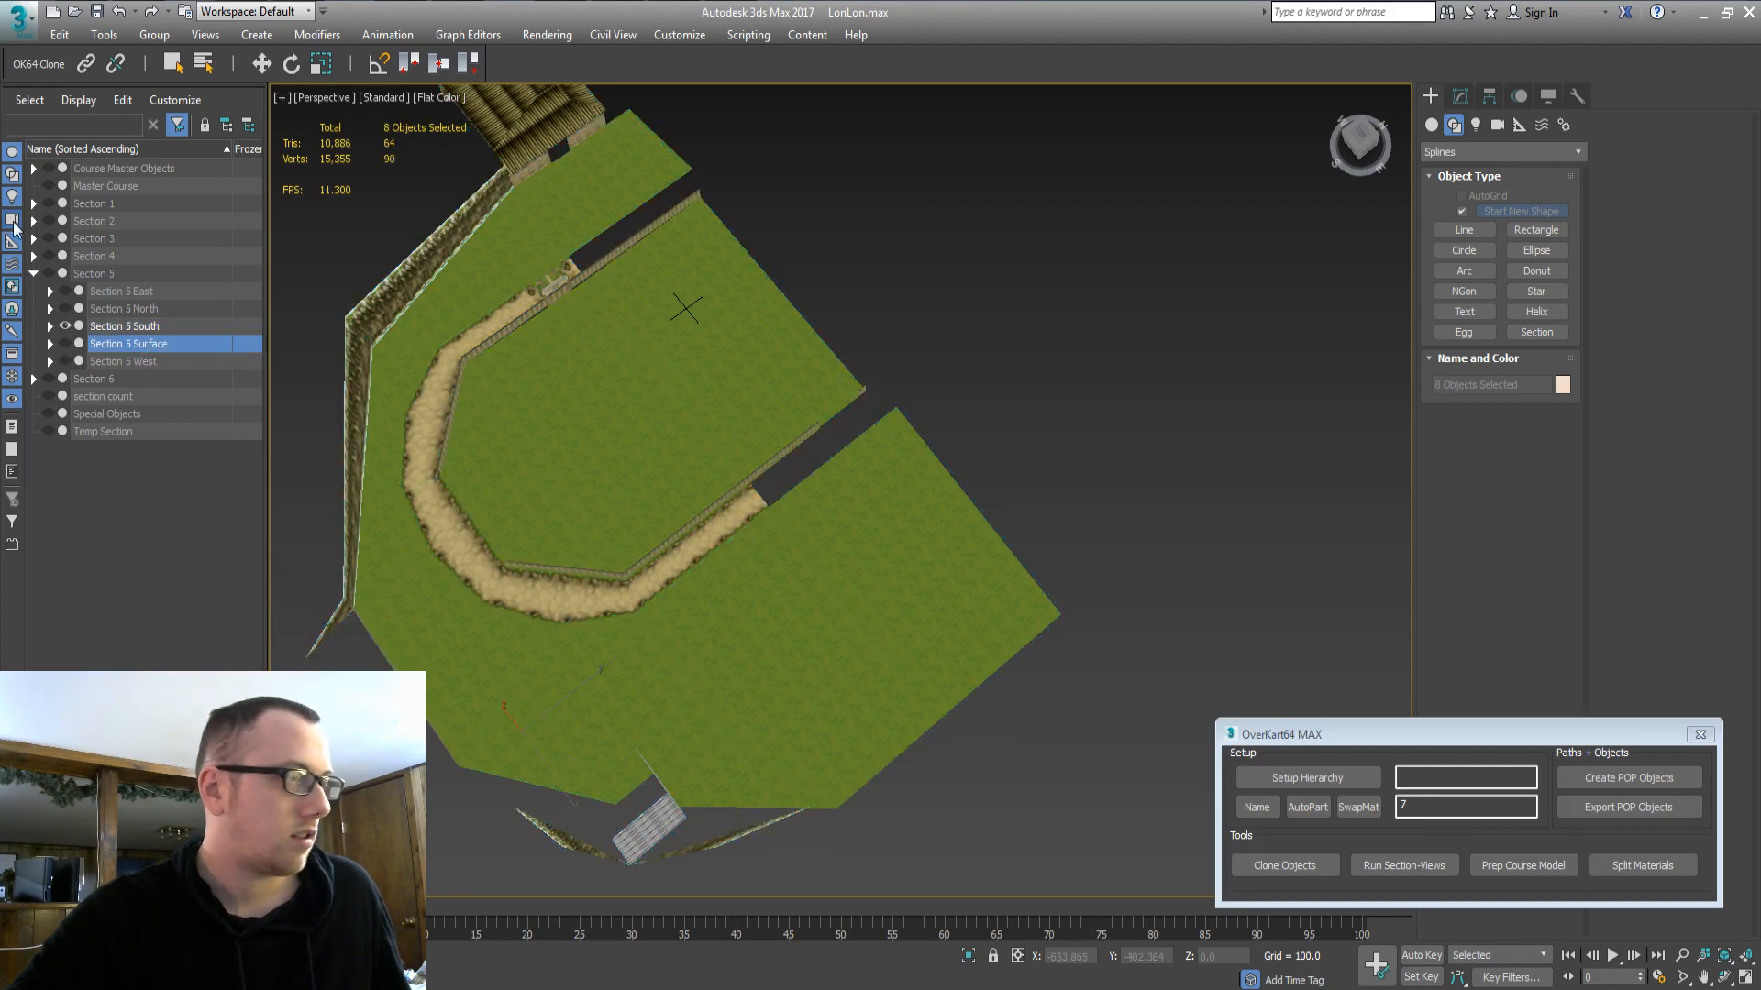
double_click(104, 168)
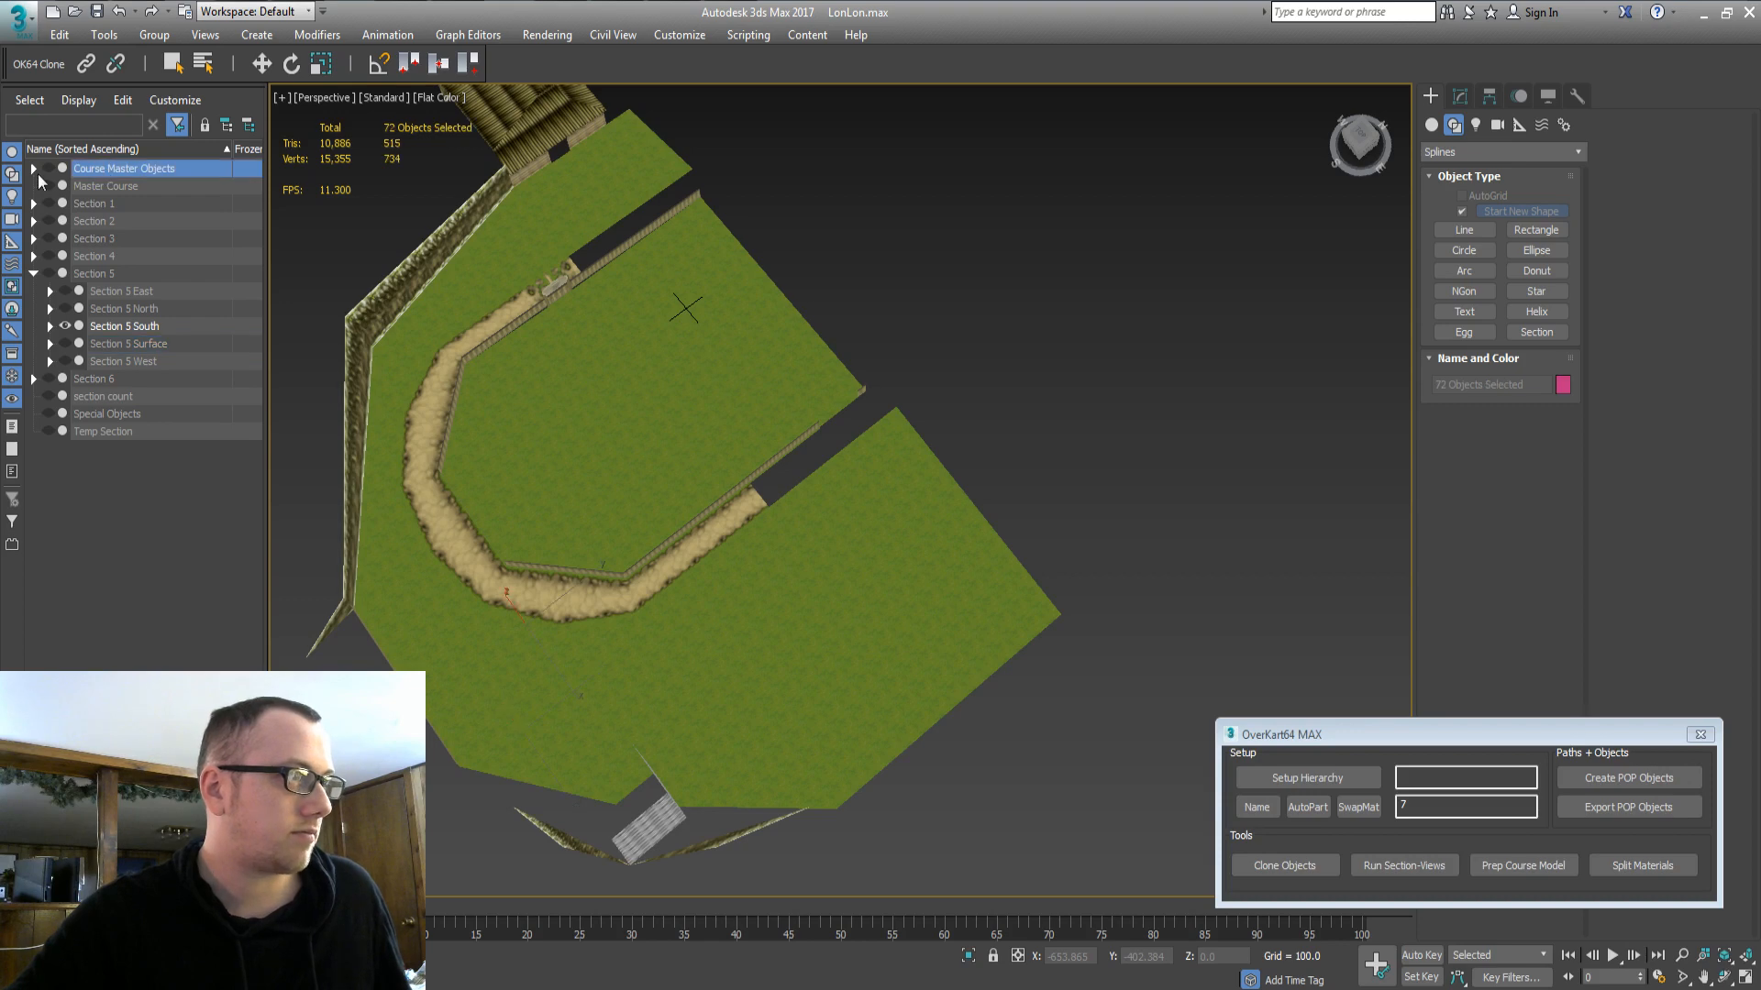
Show the master course objects and clone the 10_part4 fence wall.
click(48, 168)
click(633, 223)
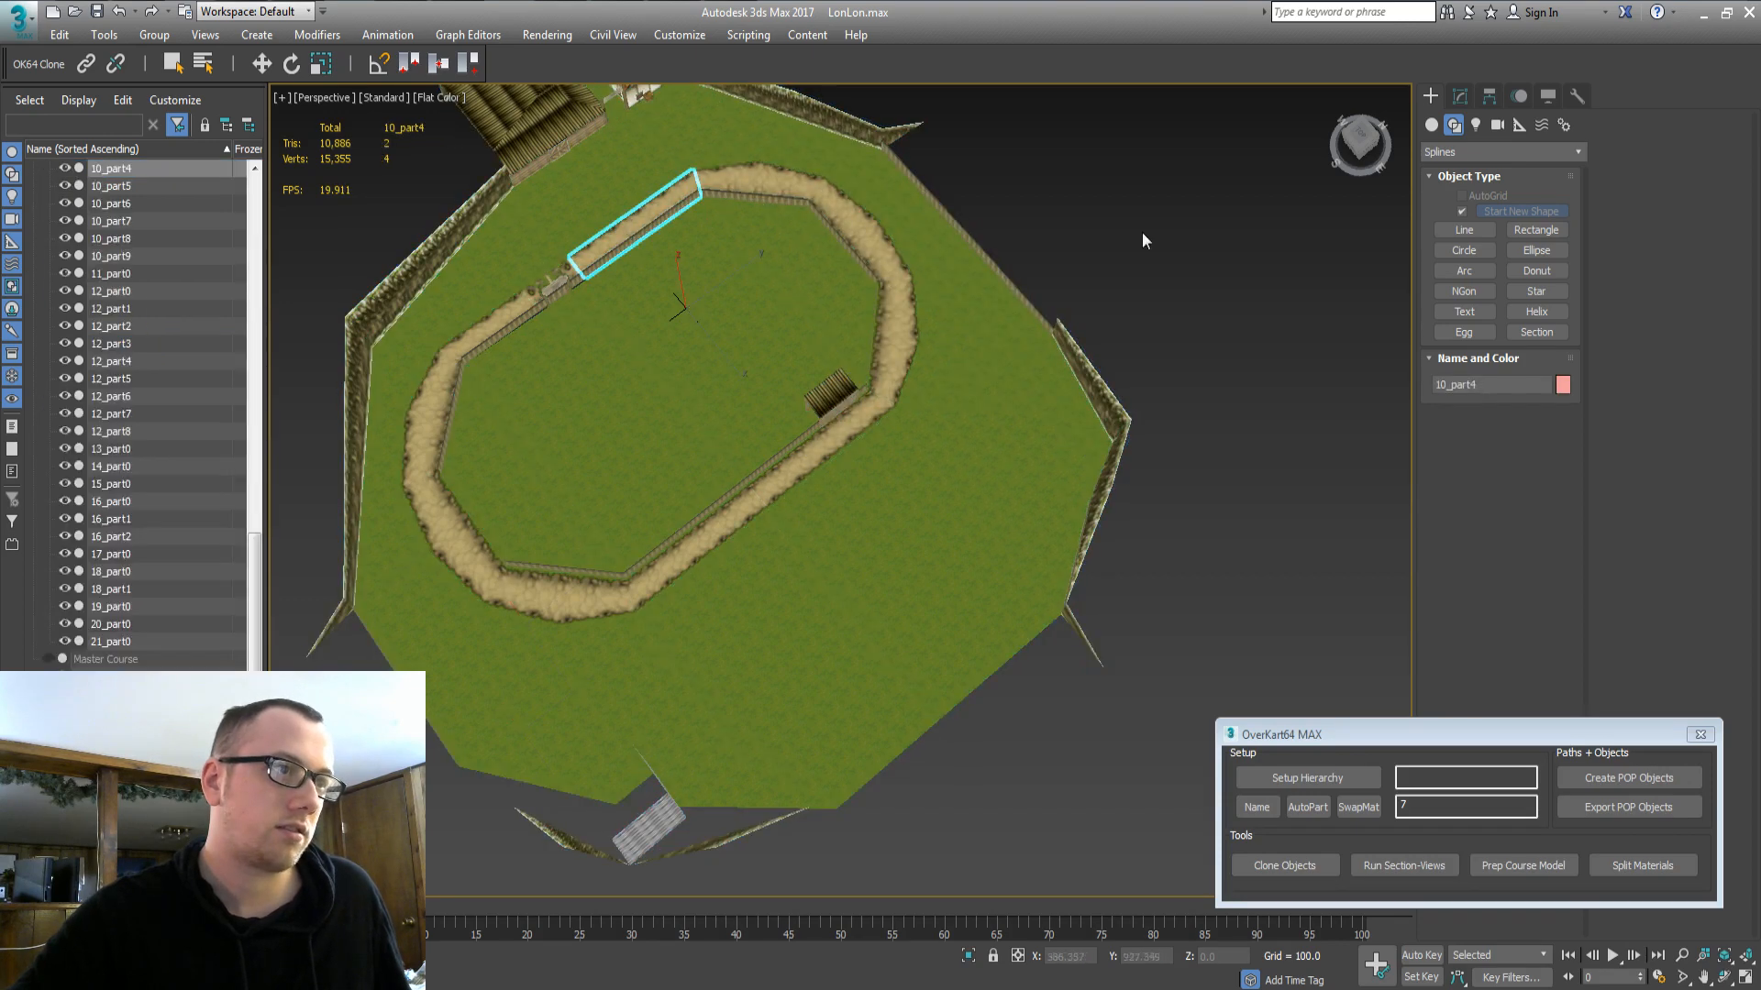
click(1302, 866)
click(904, 576)
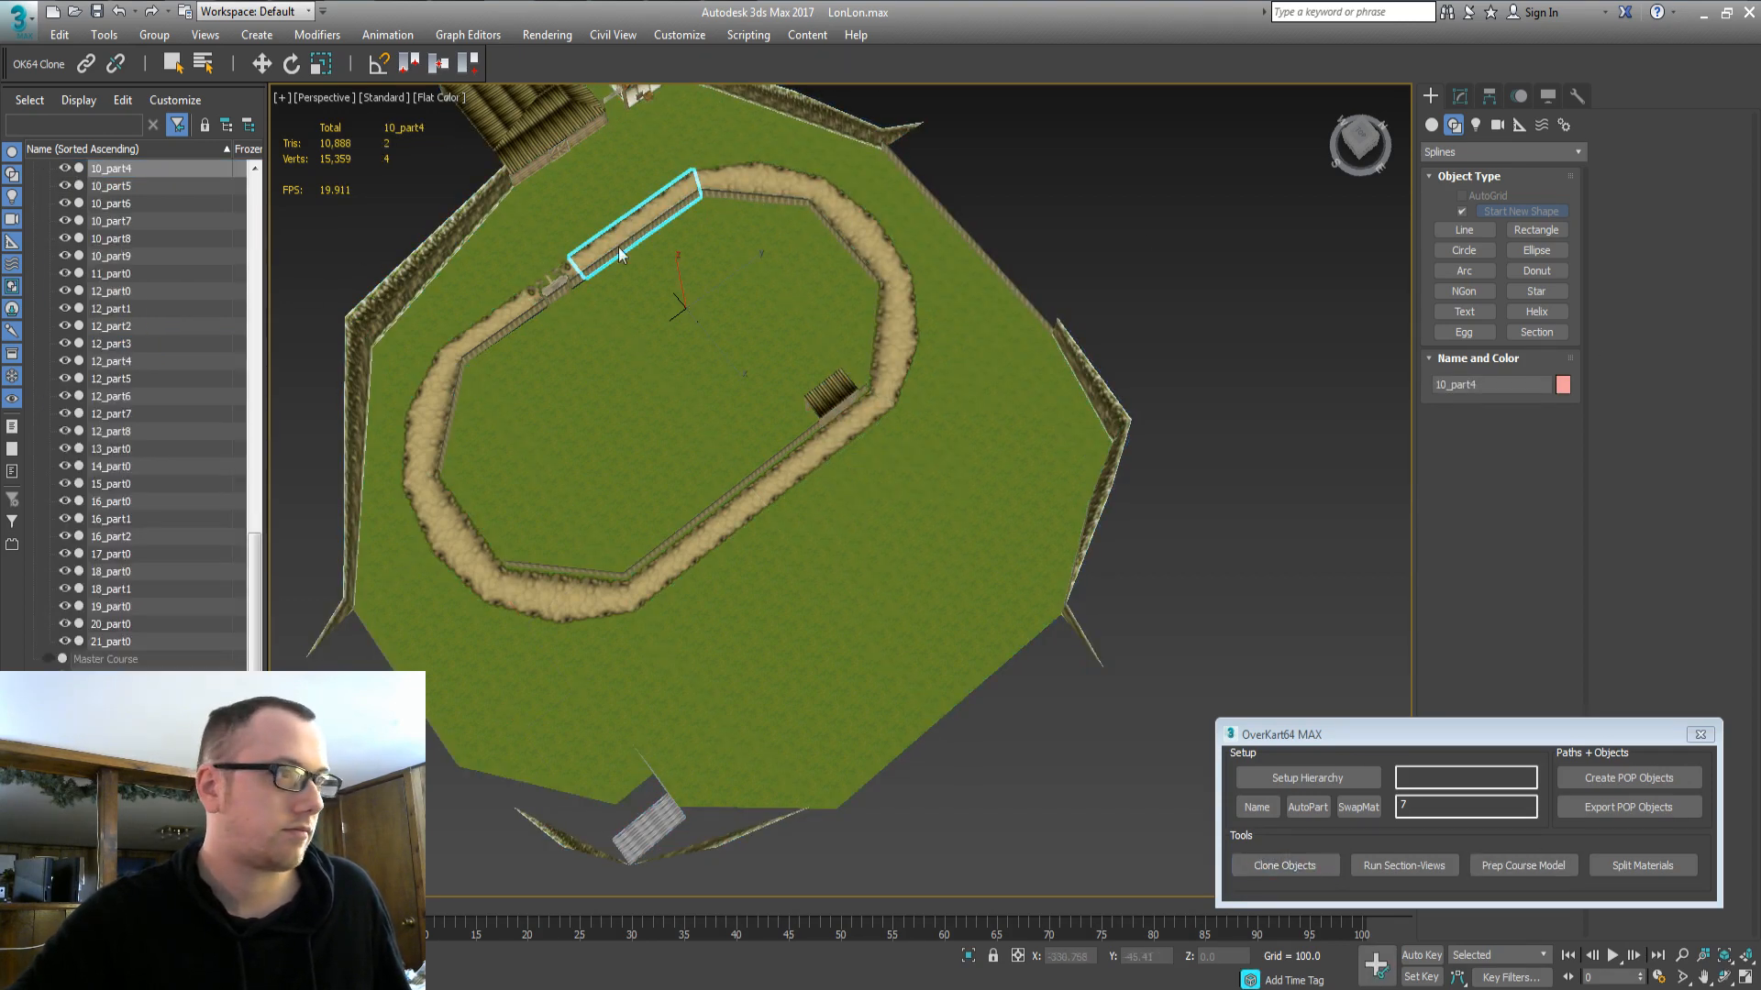
Move the cloned 10_part4 from Temp Section into the Section 5 South group.
scroll(693, 287, up, 8)
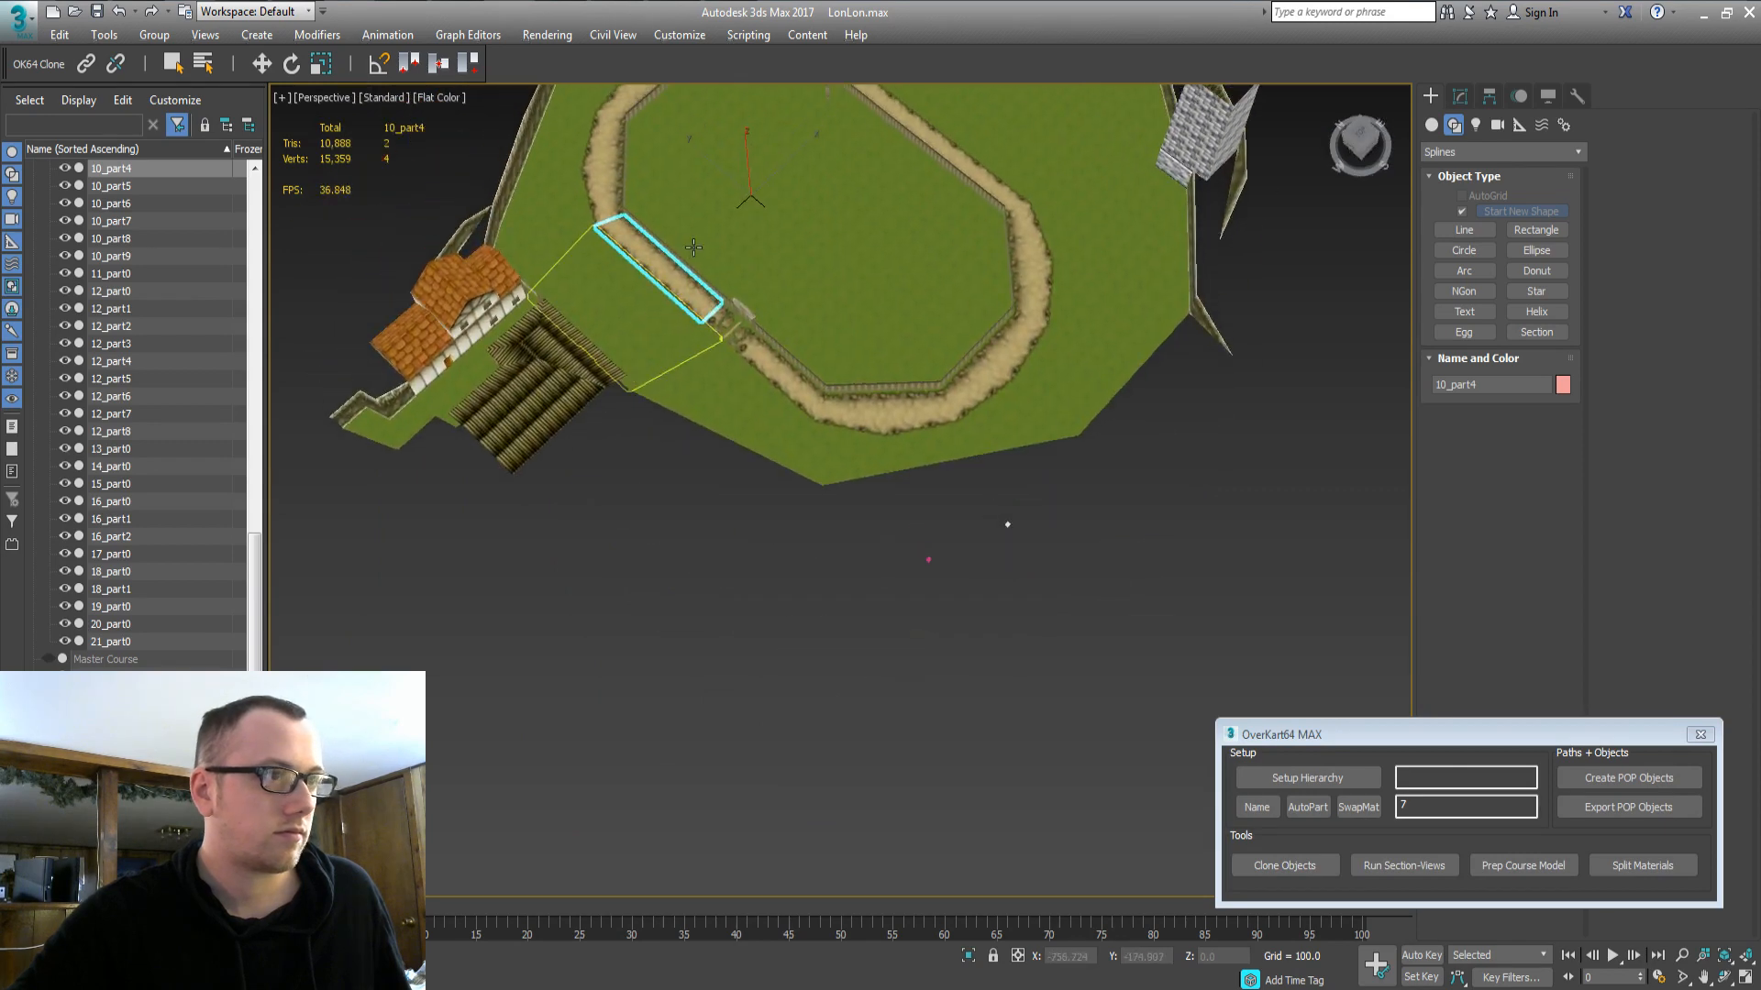
scroll(694, 245, up, 4)
click(716, 495)
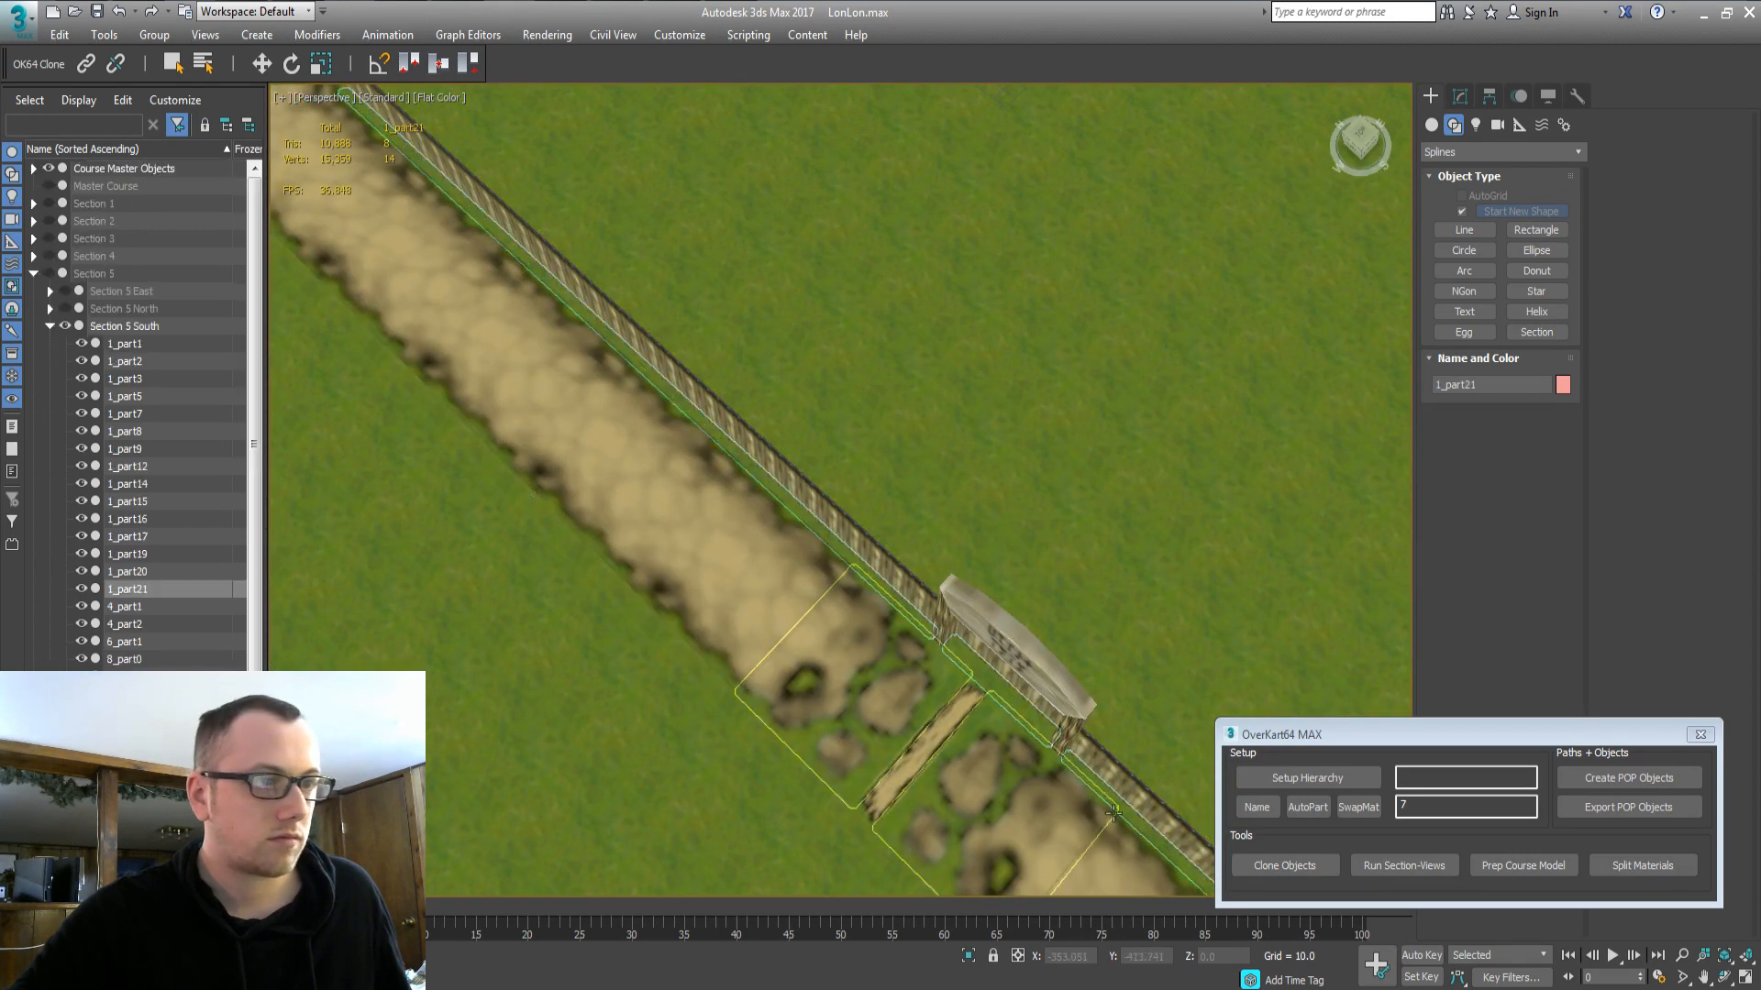
scroll(476, 353, down, 5)
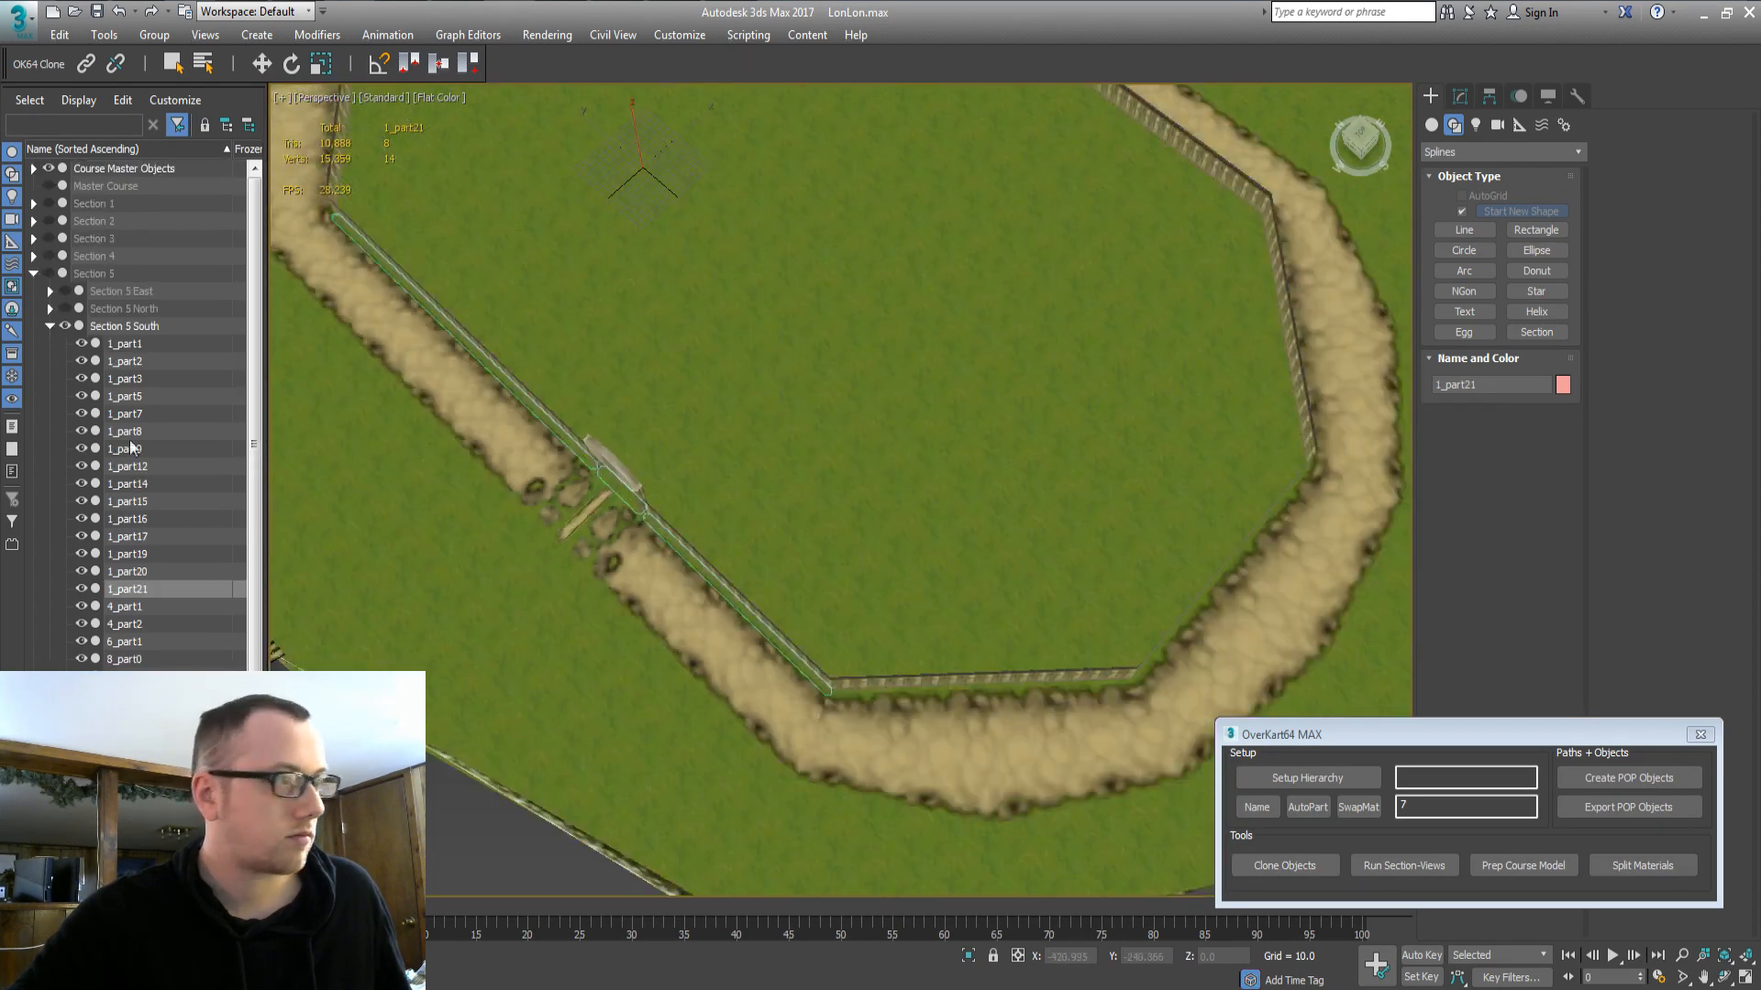
click(50, 326)
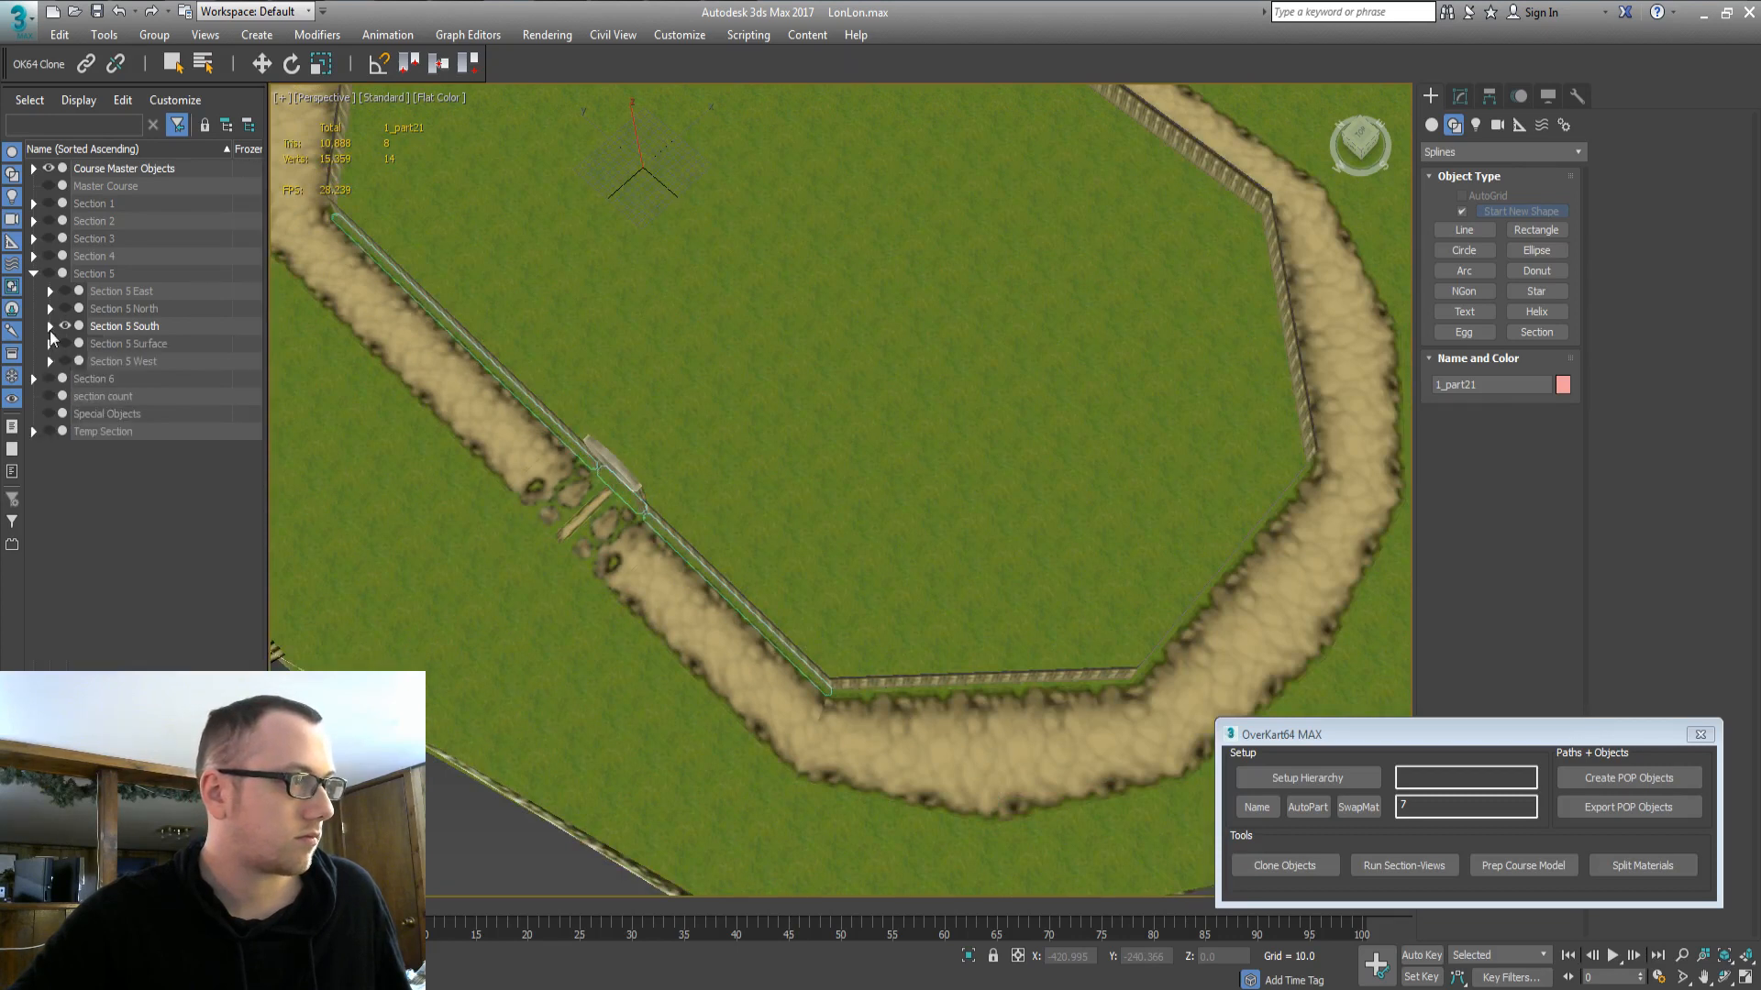
click(33, 431)
click(101, 449)
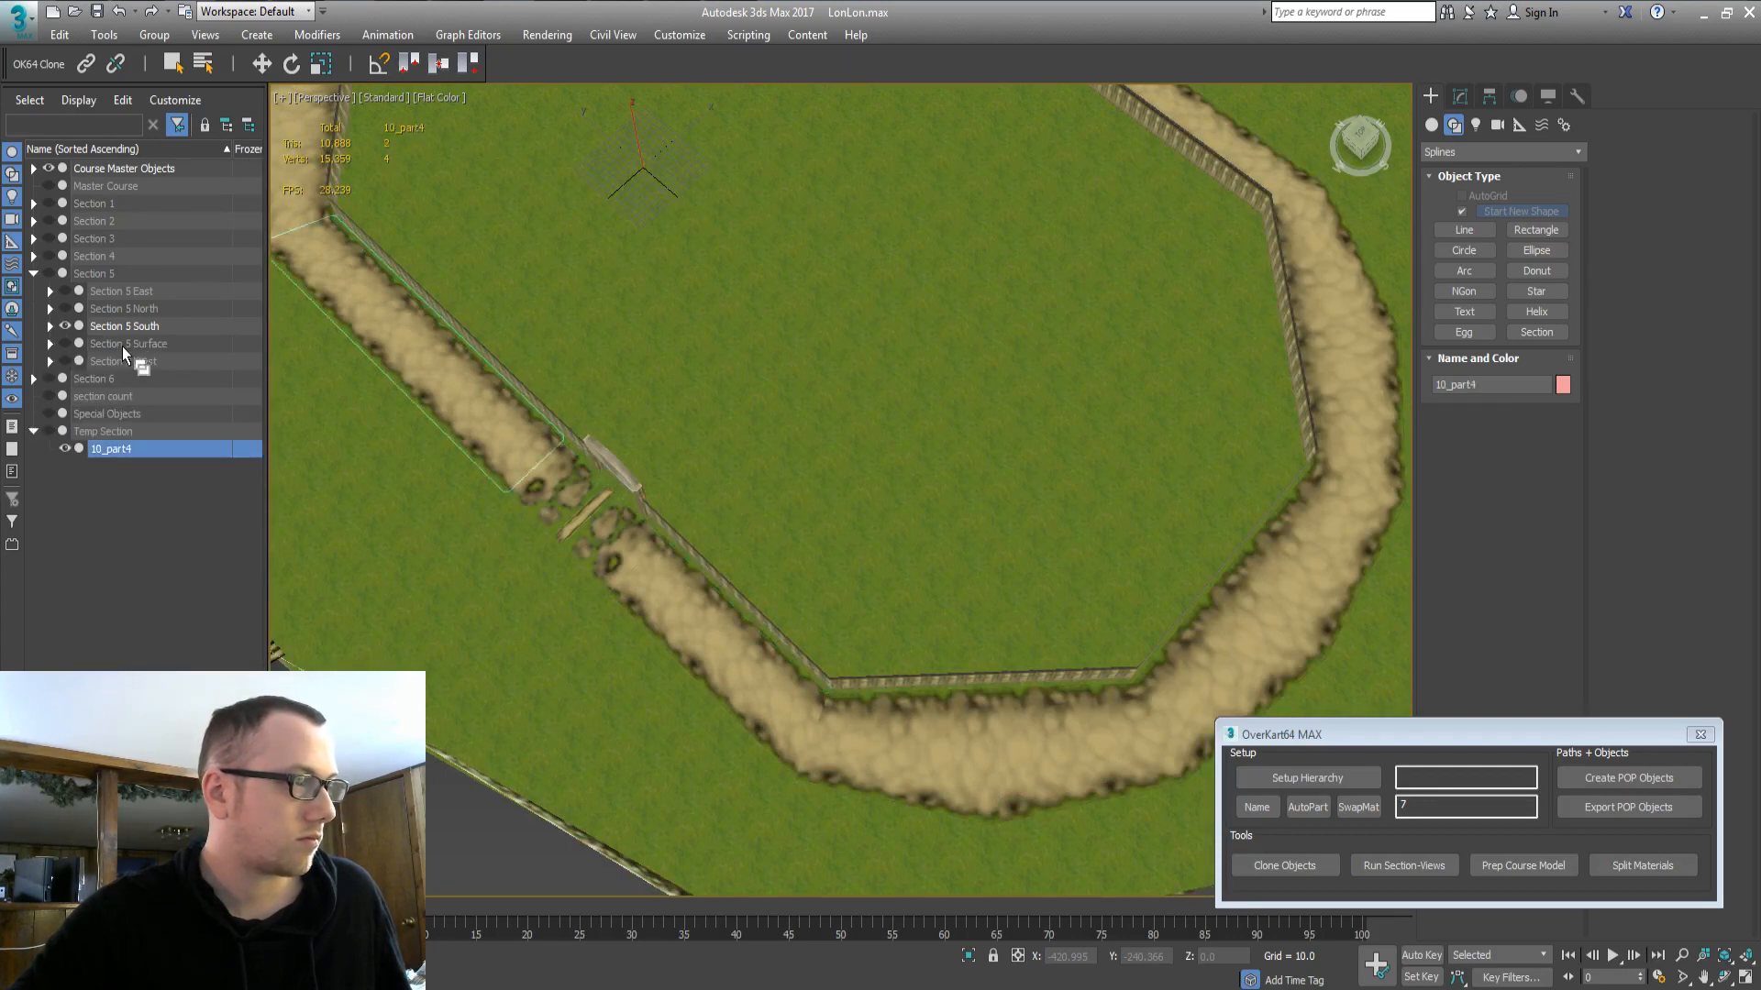
drag(122, 346, 123, 326)
Hide the Course Master Objects and show Section 5 West, reviewing Section 5 South and Surface.
double_click(105, 169)
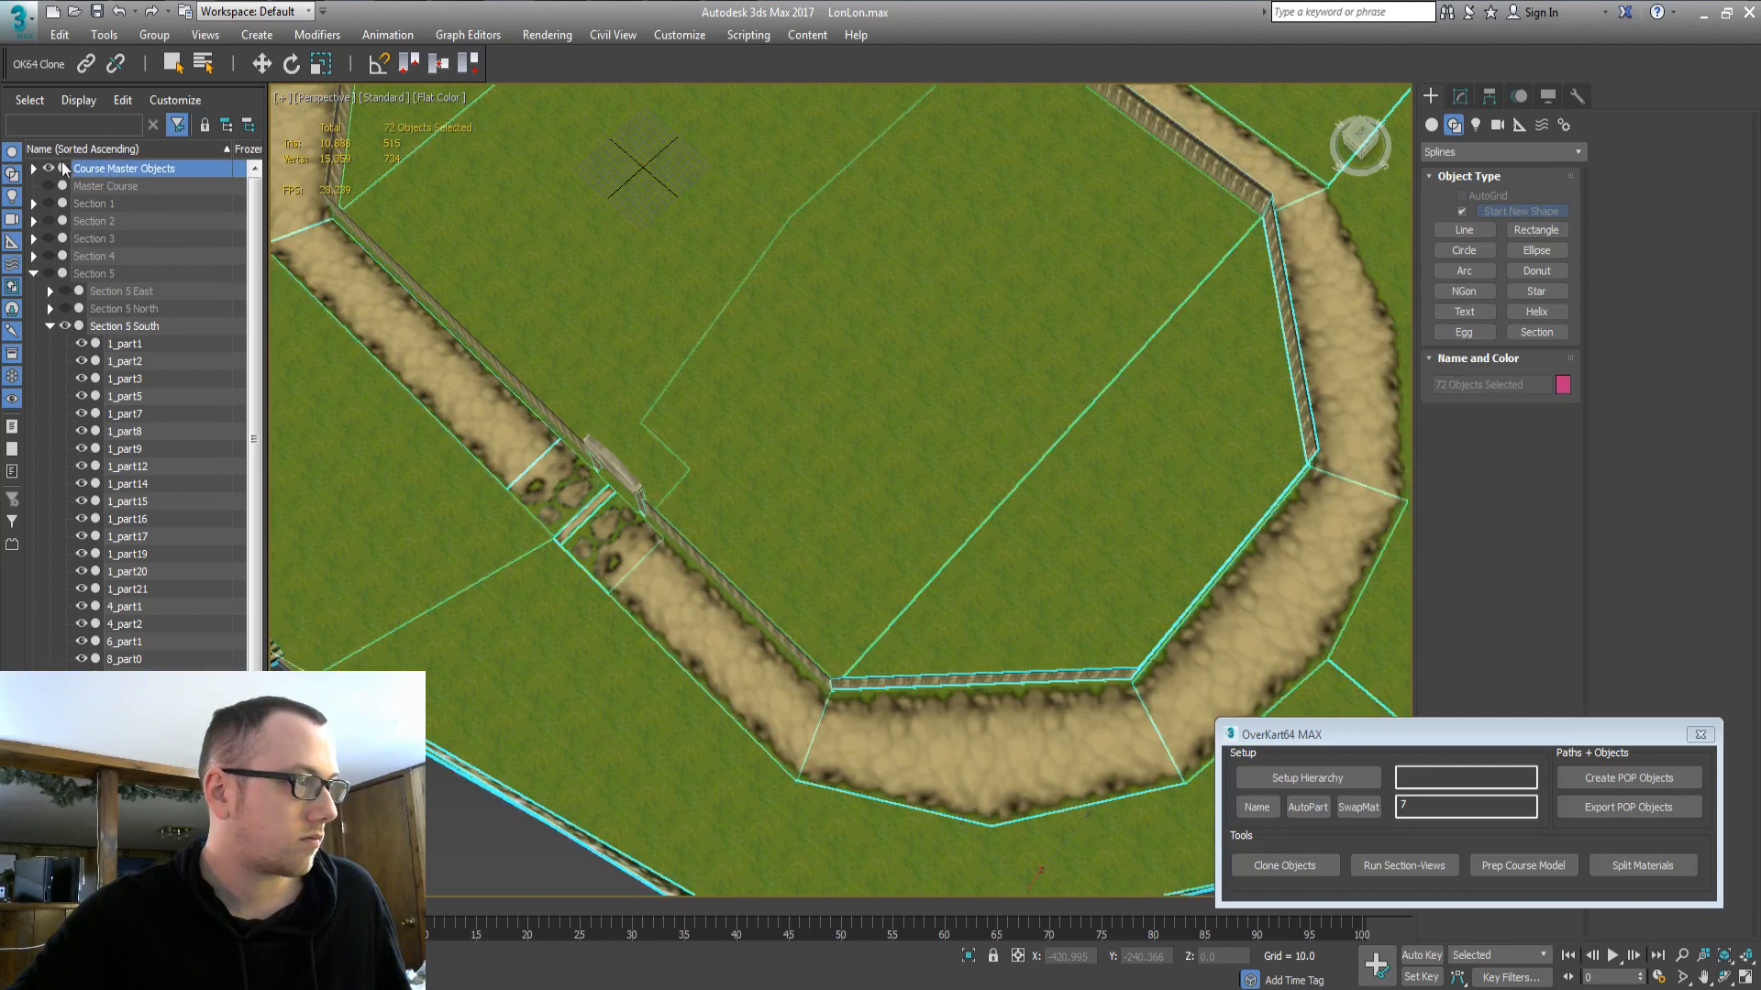
click(49, 165)
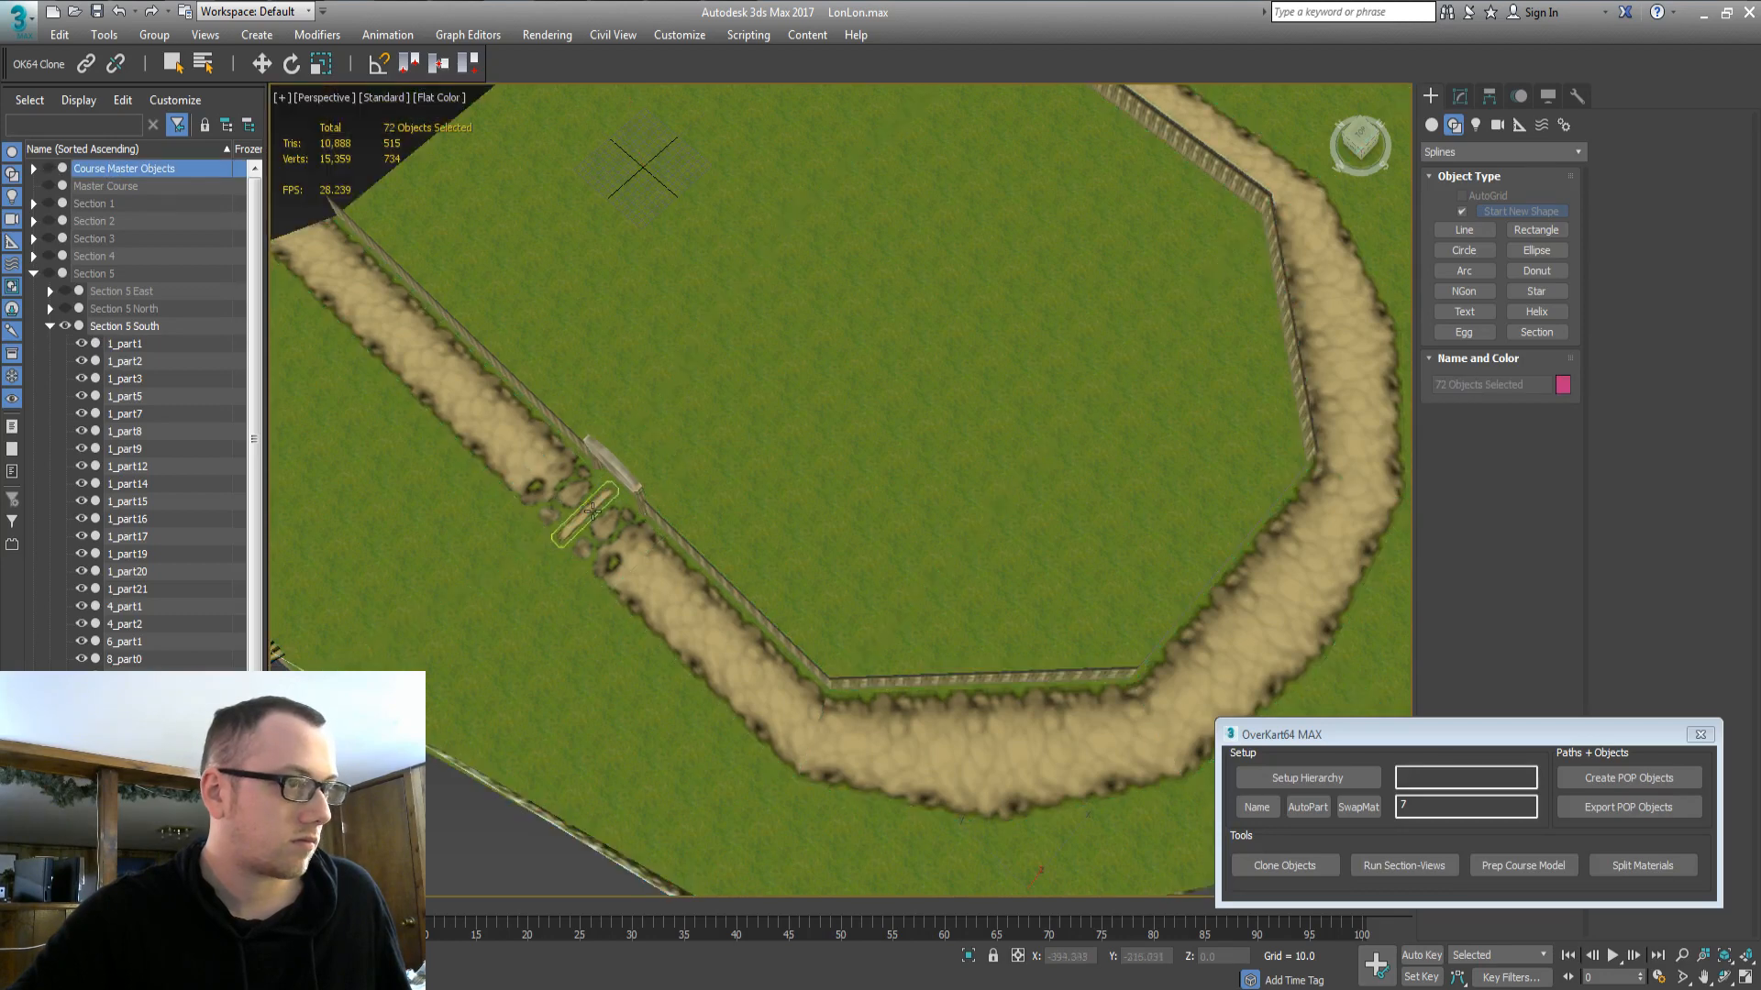
double_click(99, 328)
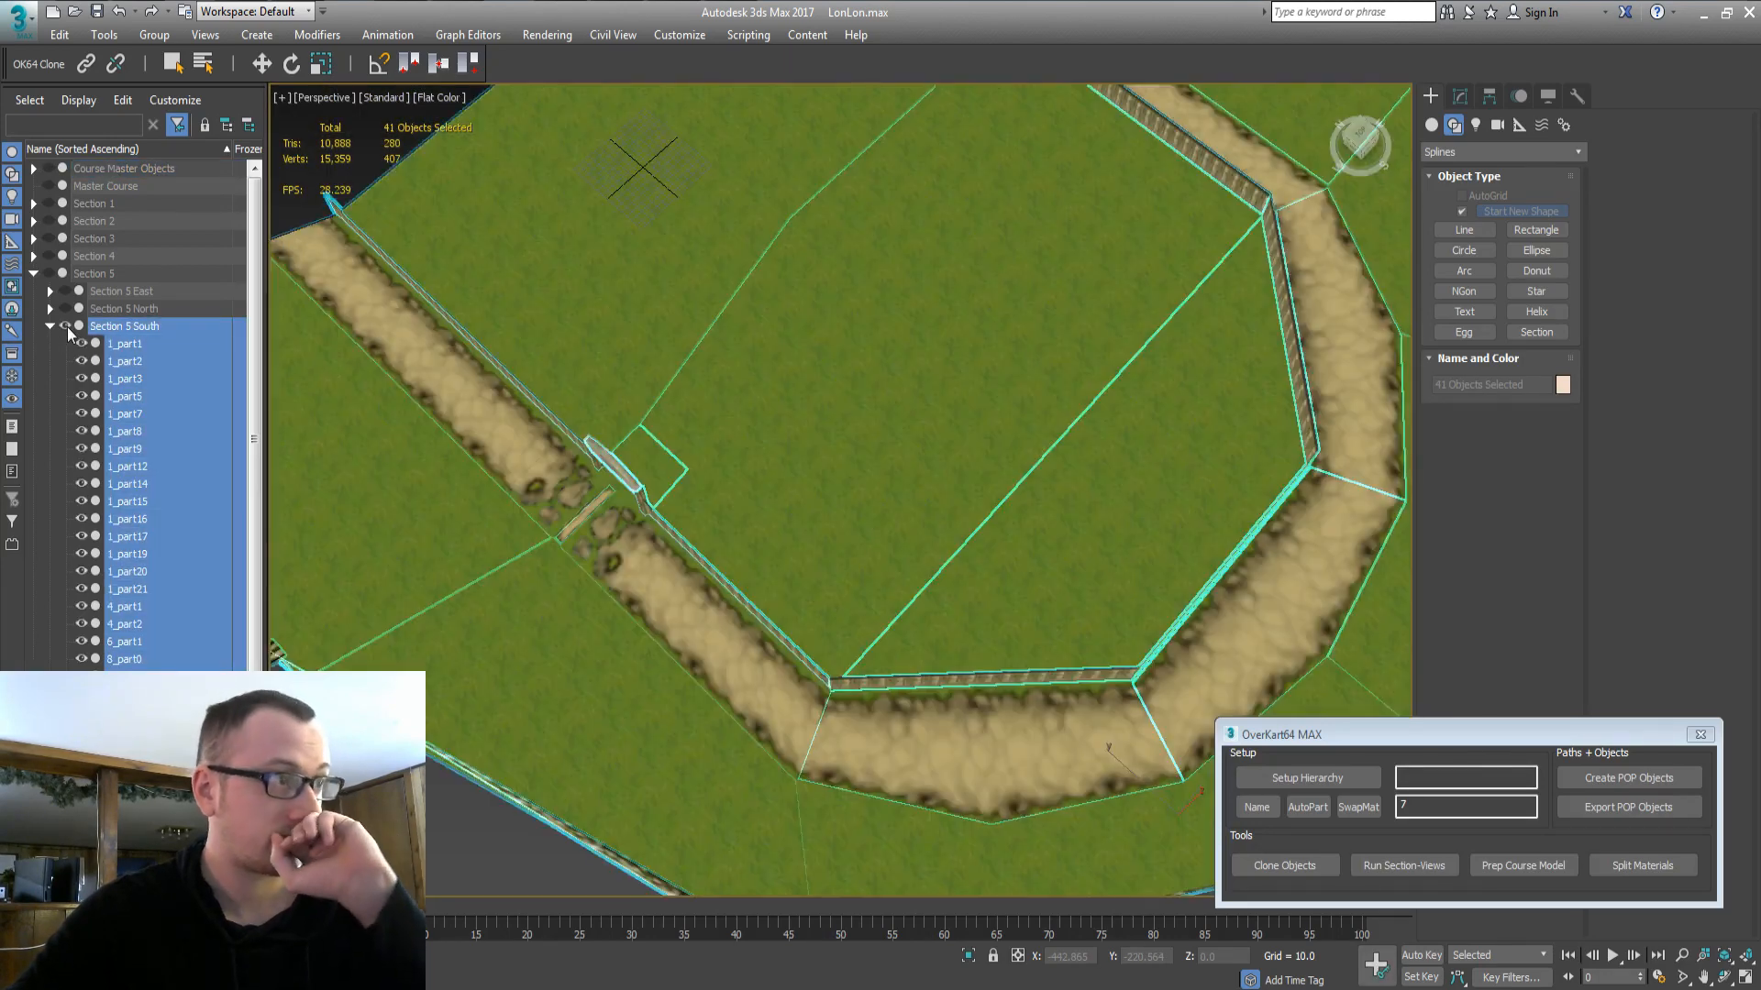
click(52, 328)
double_click(107, 364)
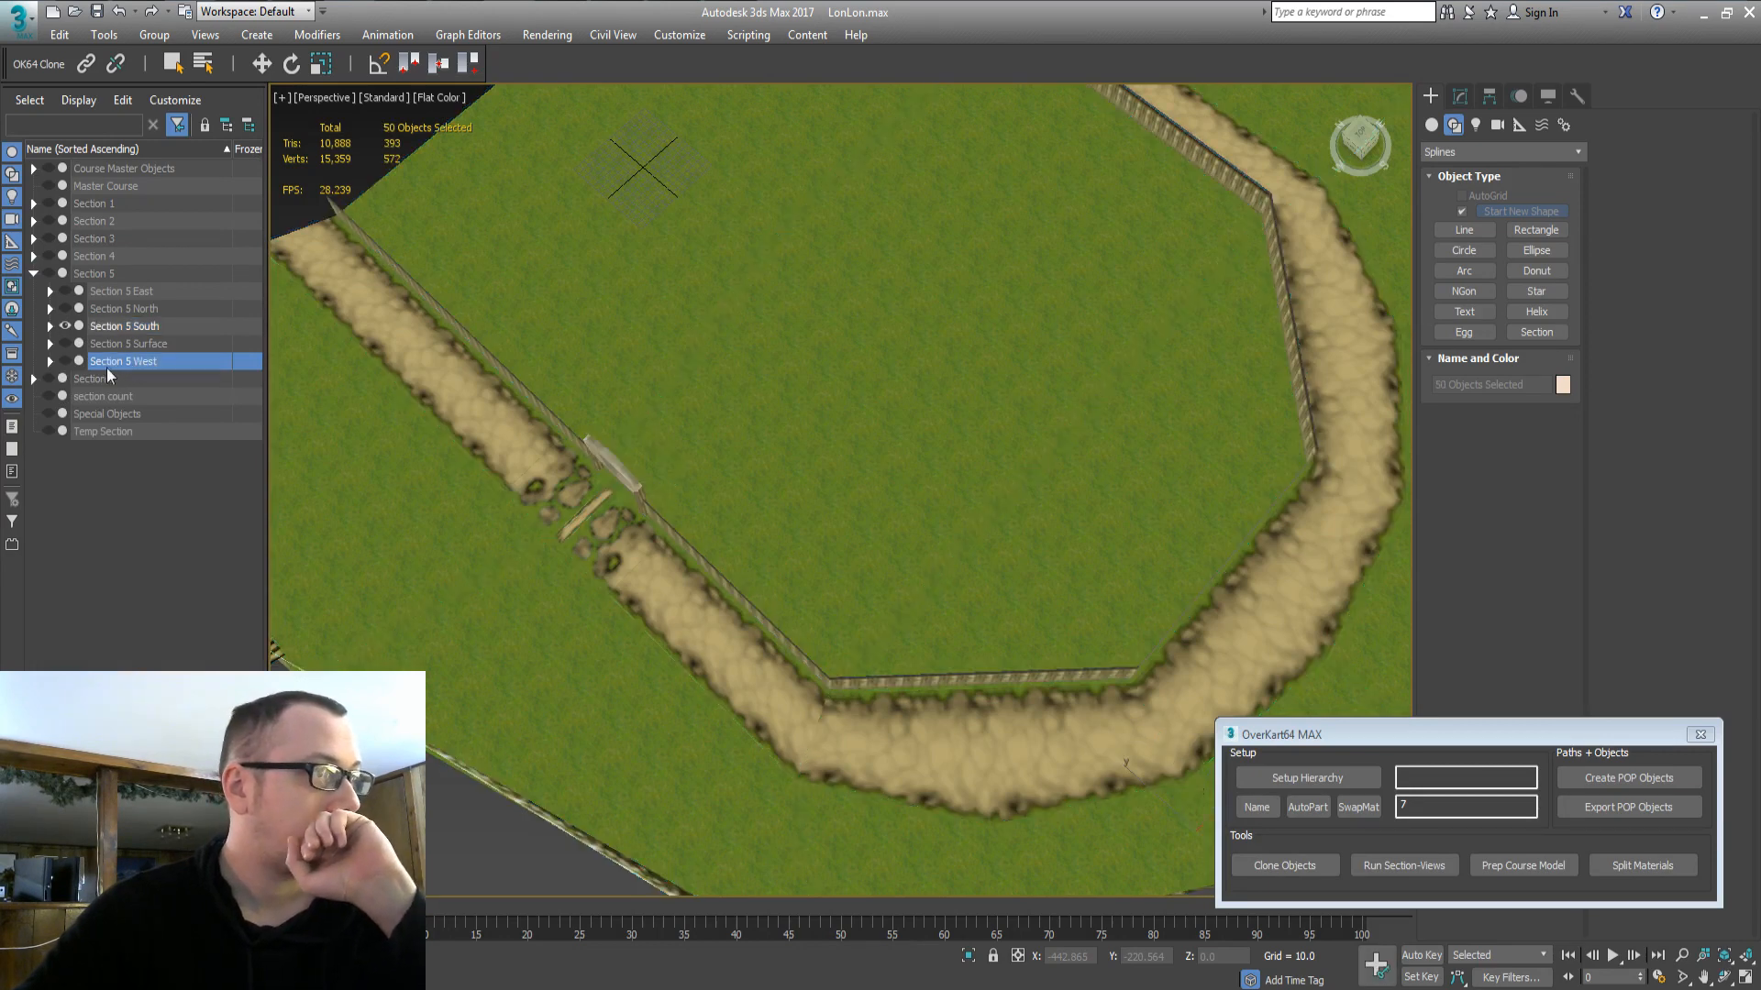
click(66, 360)
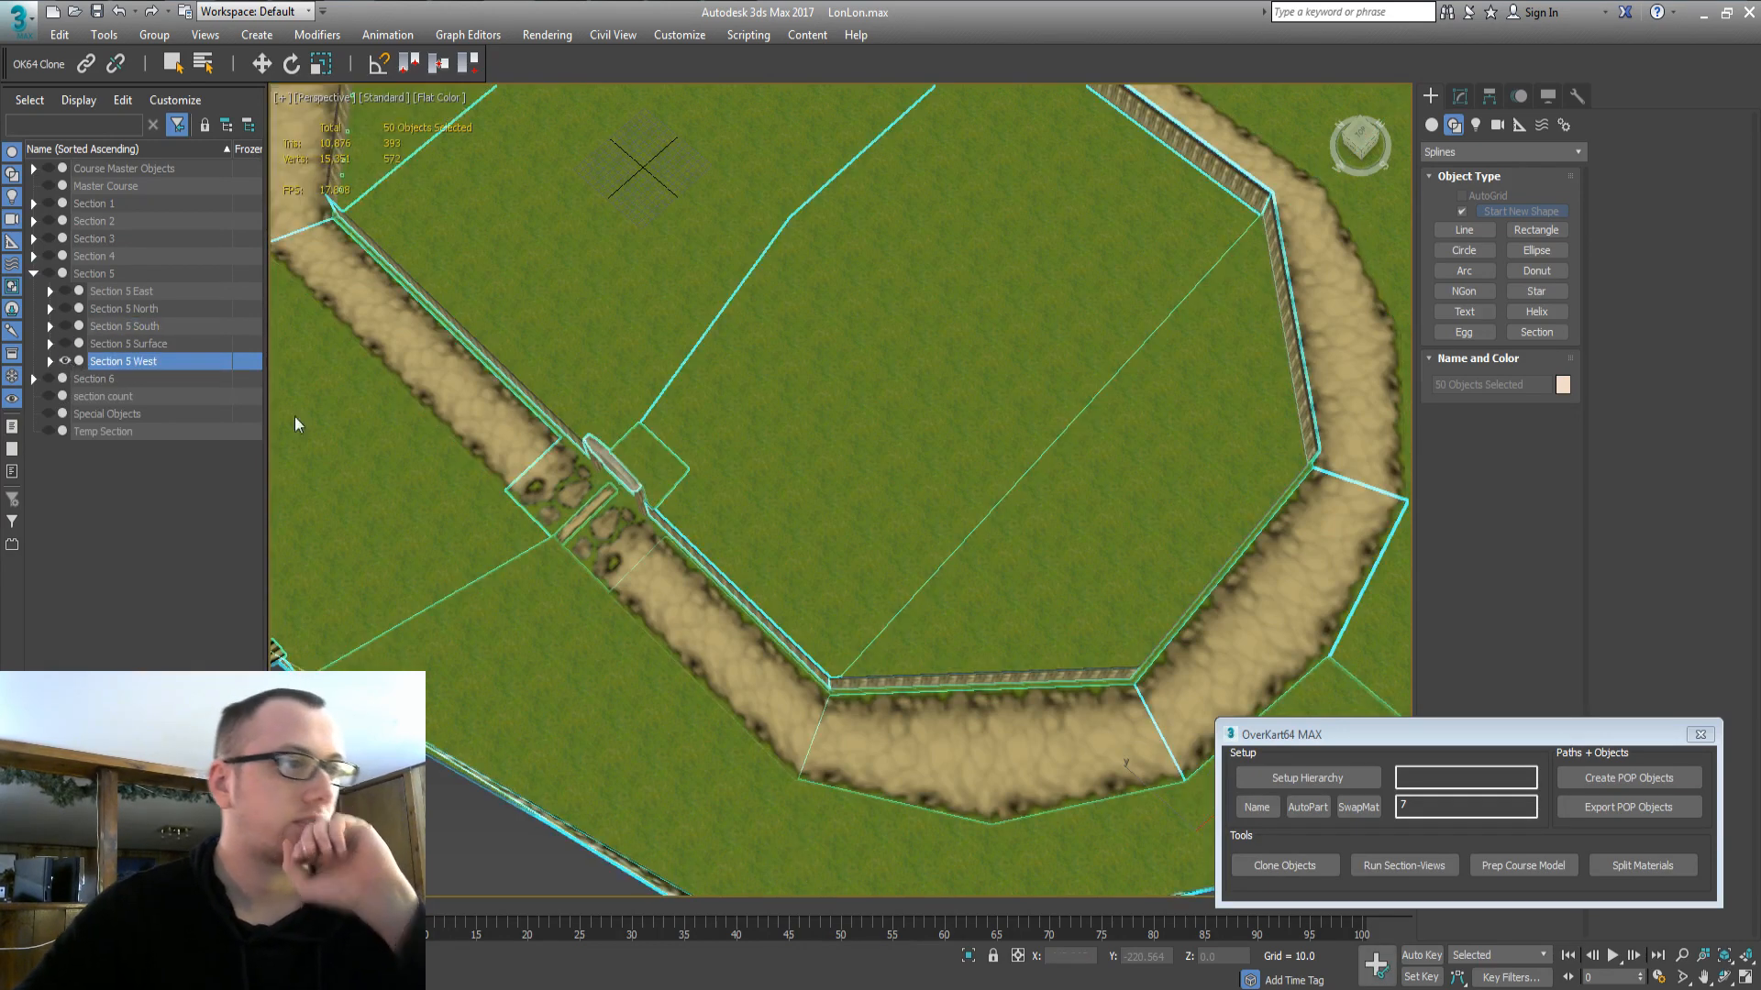
double_click(124, 343)
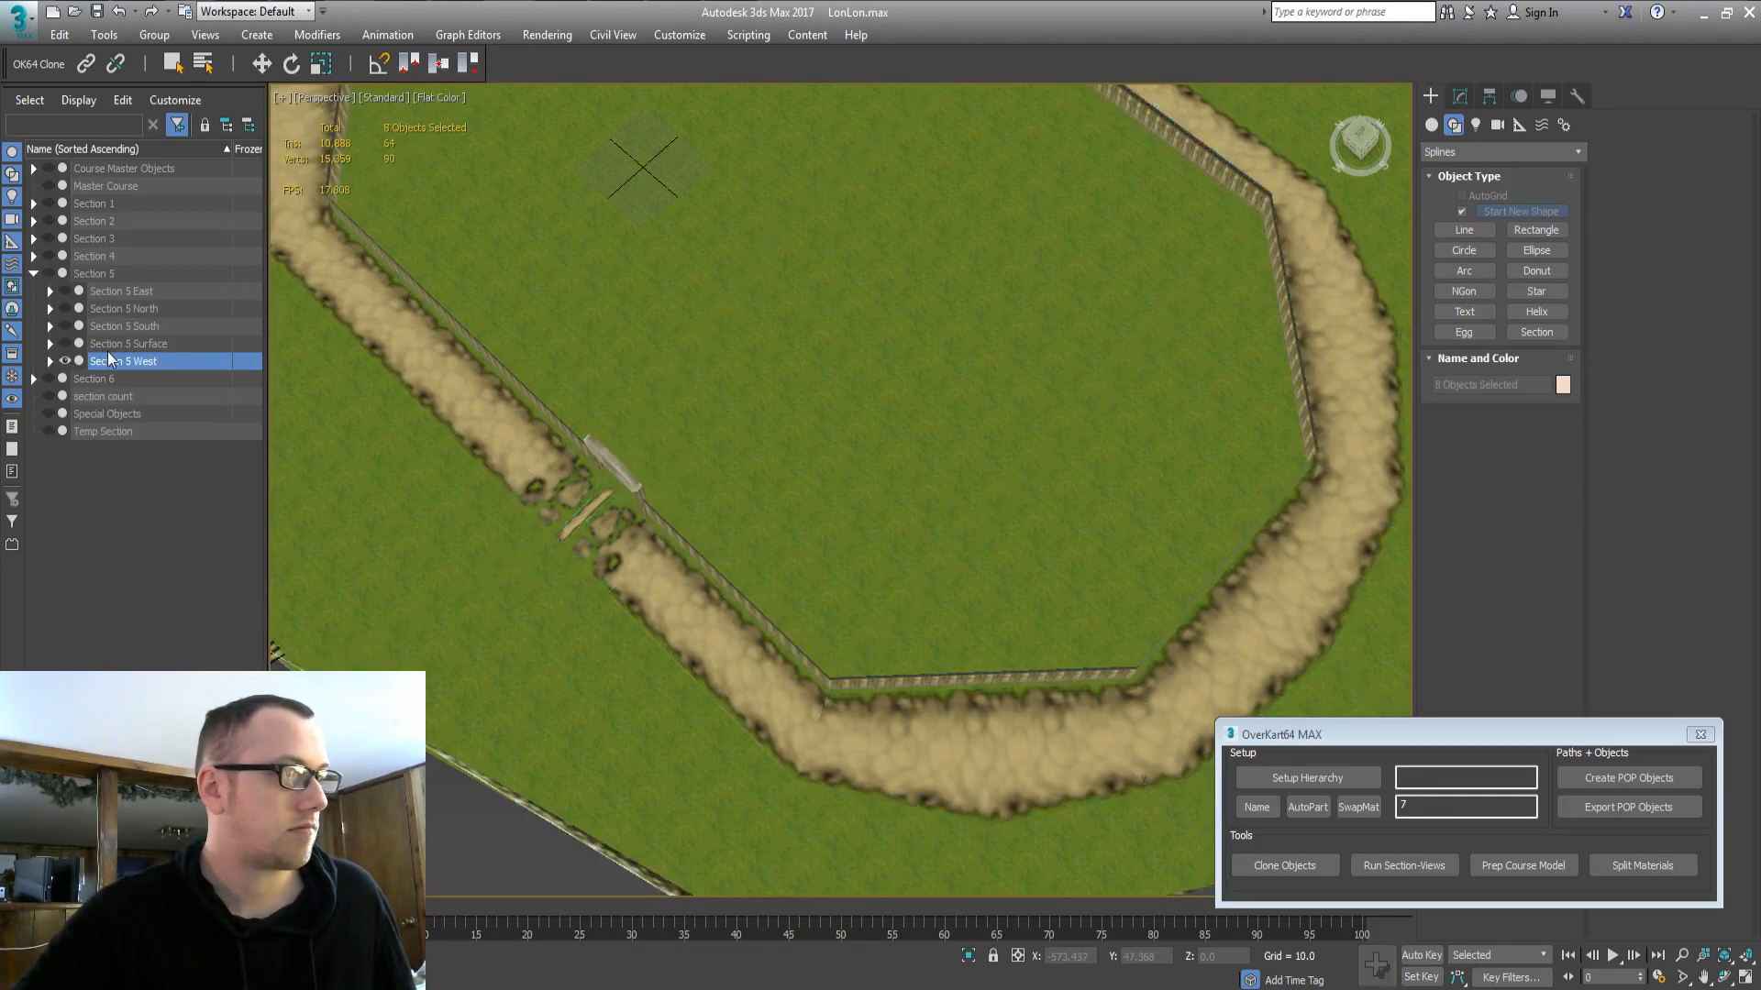
click(51, 344)
Hide Section 5 South and leave Section 5 West as the shown group.
double_click(101, 361)
click(65, 361)
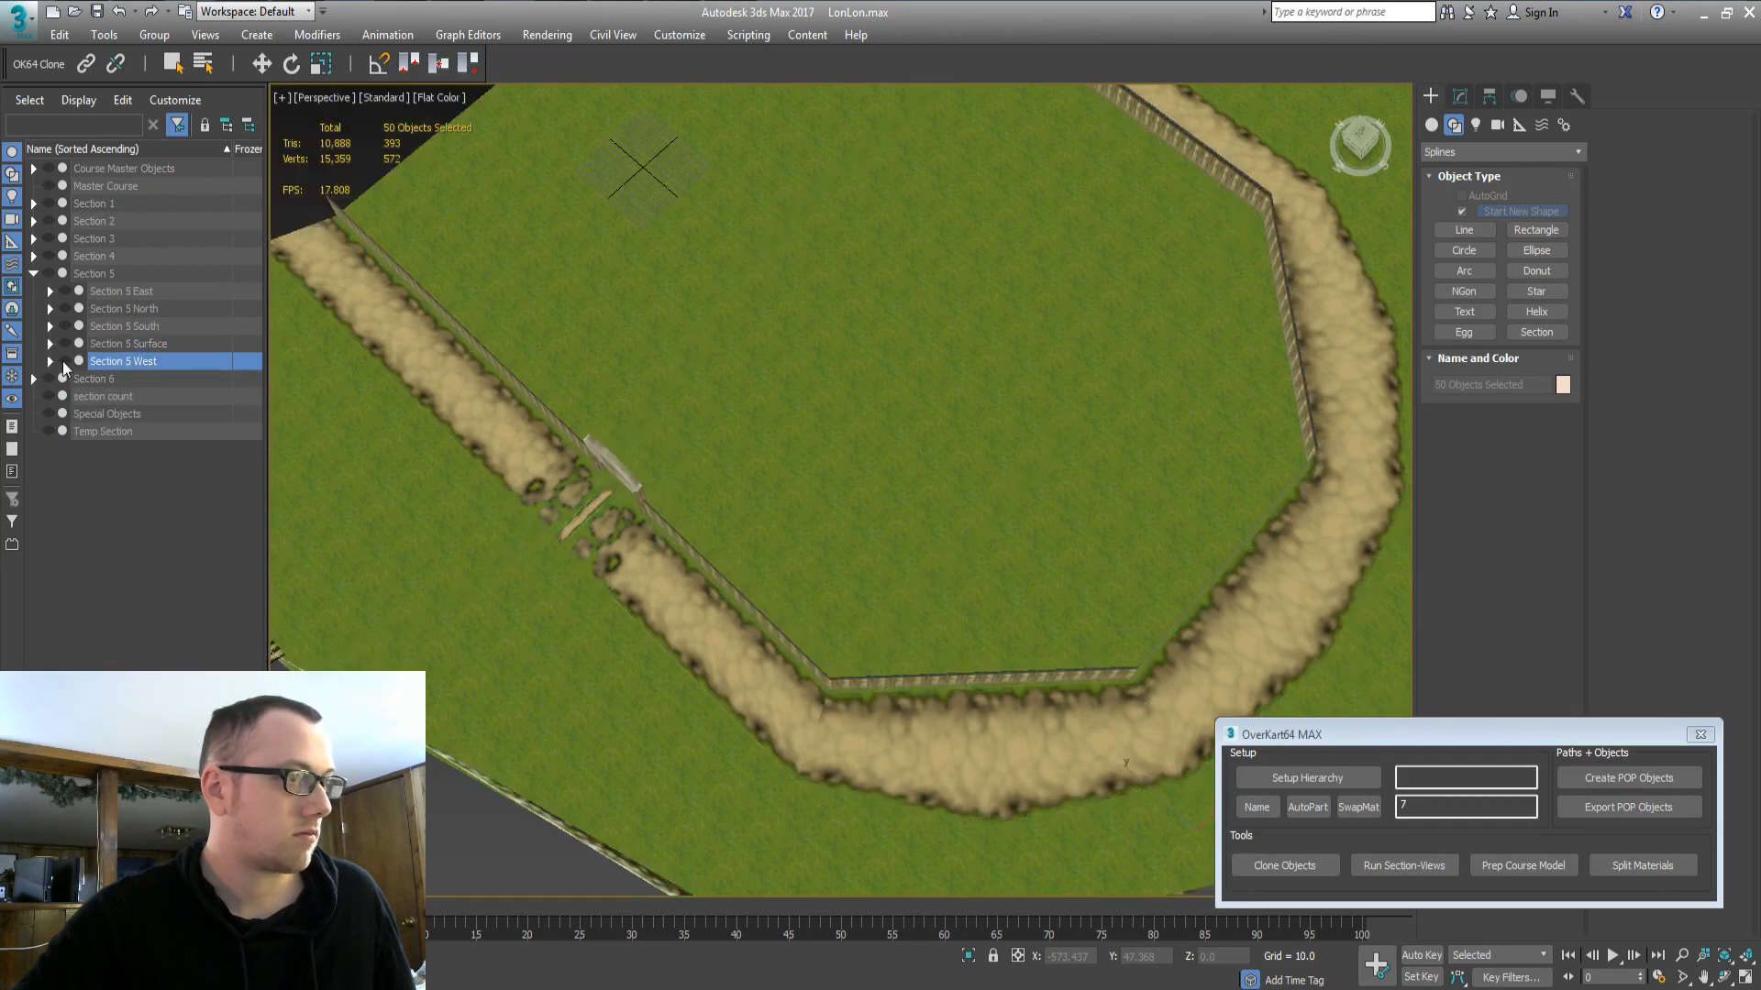
click(543, 292)
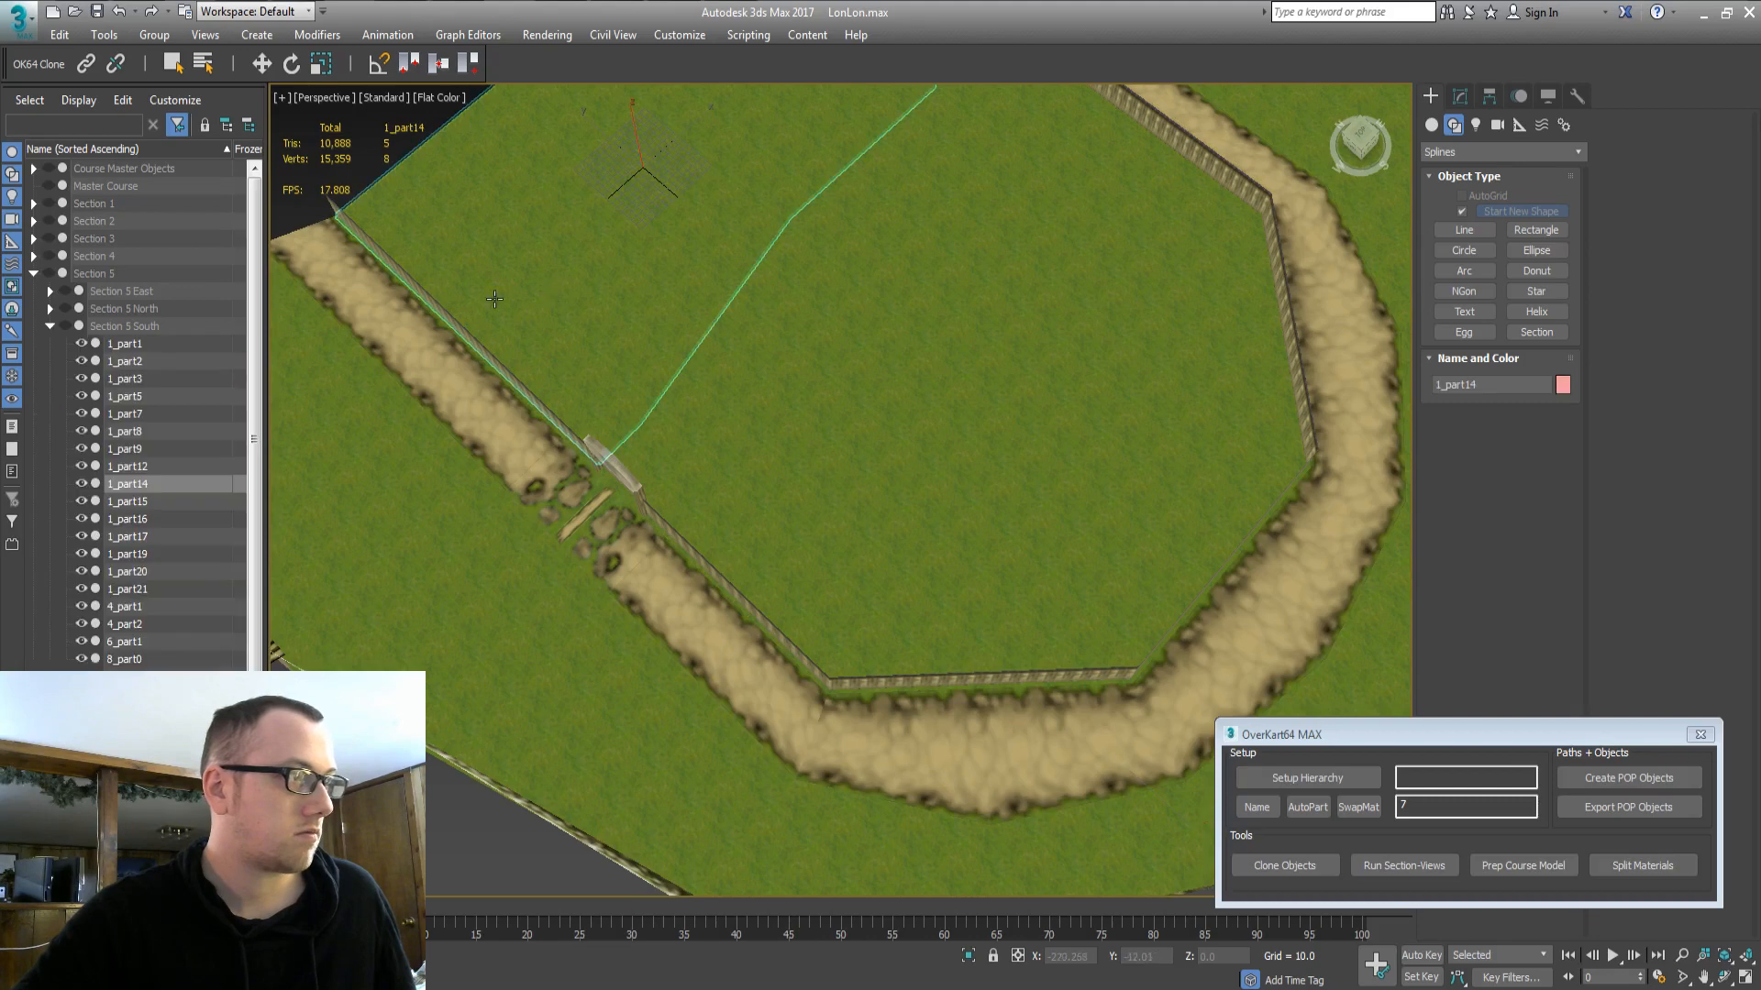
double_click(105, 326)
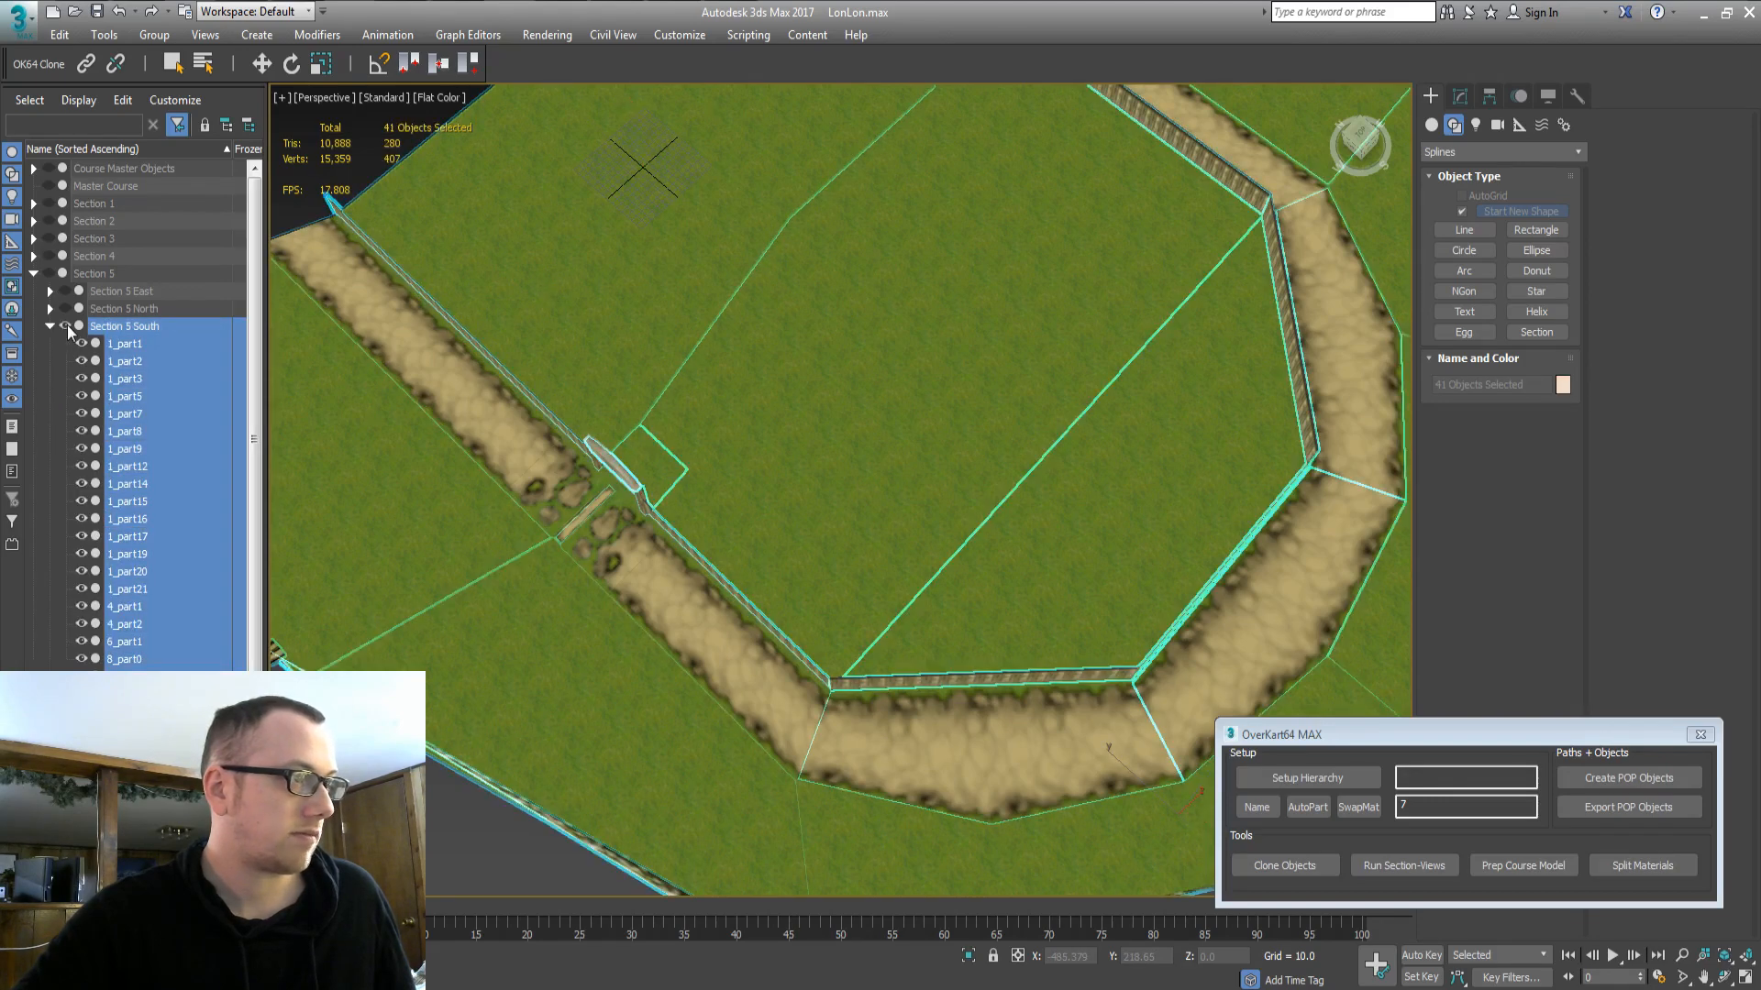
click(66, 326)
click(50, 326)
double_click(107, 361)
click(66, 361)
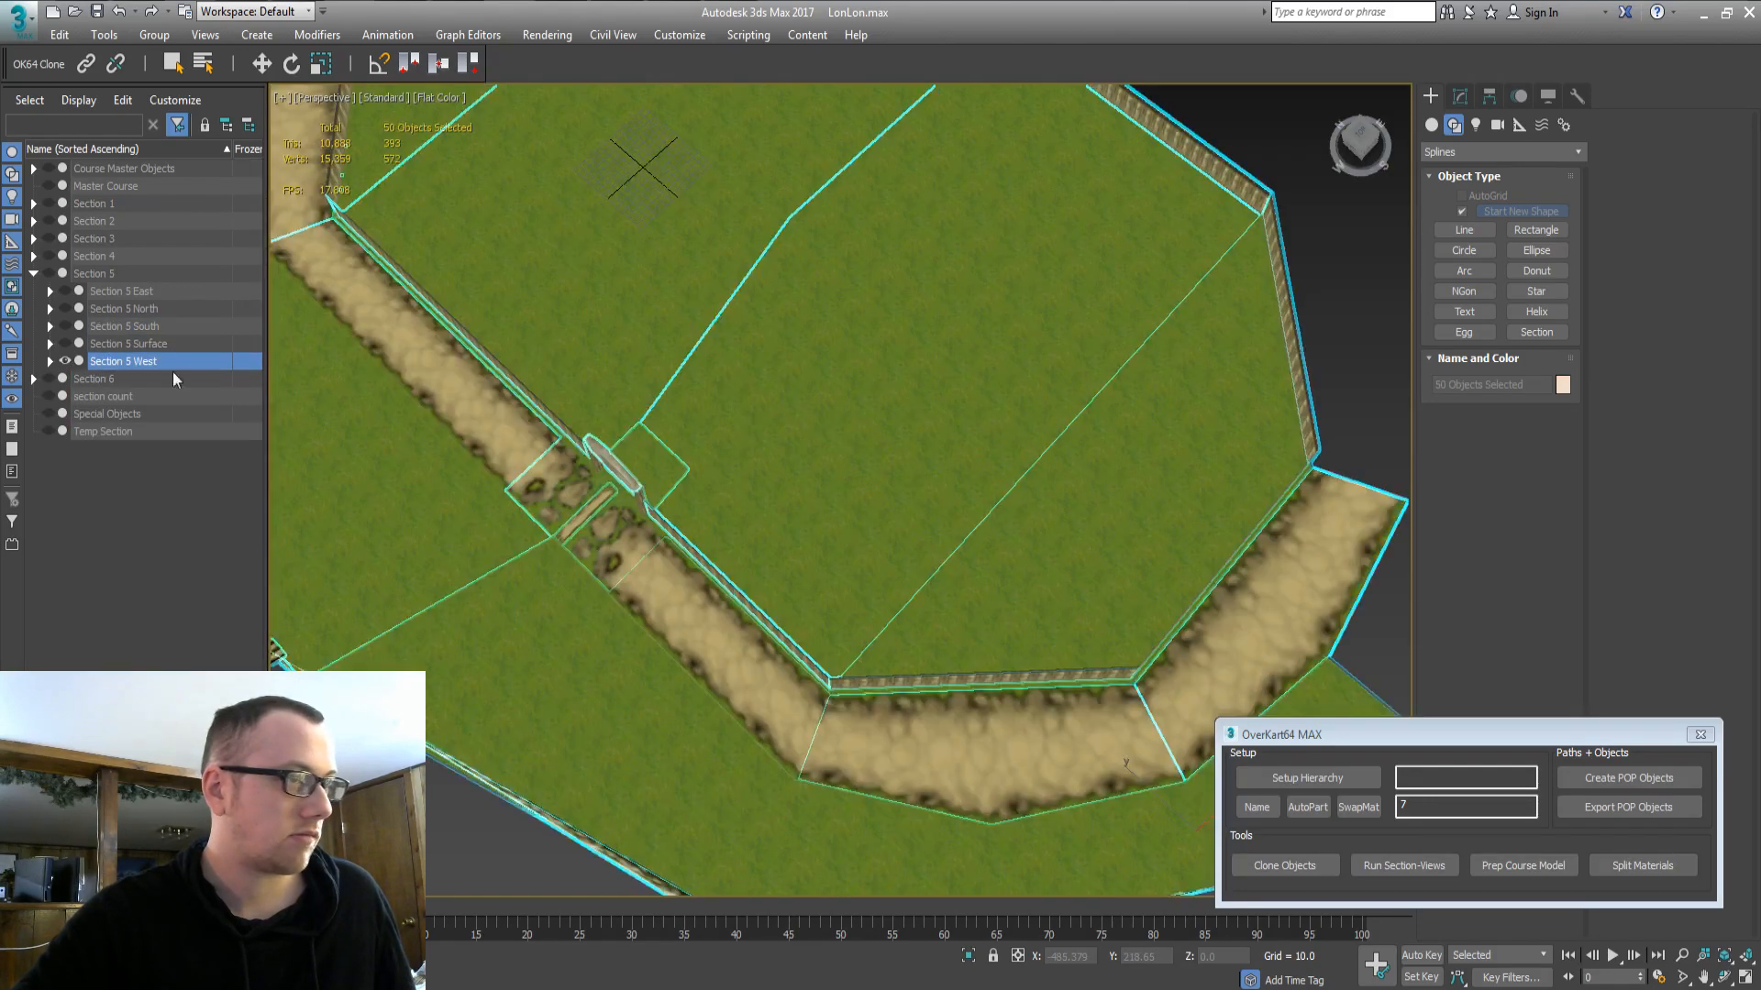
Inspect the course with Section 5 Surface toggled on and off, then collapse Section 5.
middle_drag(727, 329, 610, 498)
scroll(758, 504, down, 3)
alt+middle_drag(757, 504, 706, 479)
middle_drag(676, 342, 620, 343)
double_click(122, 347)
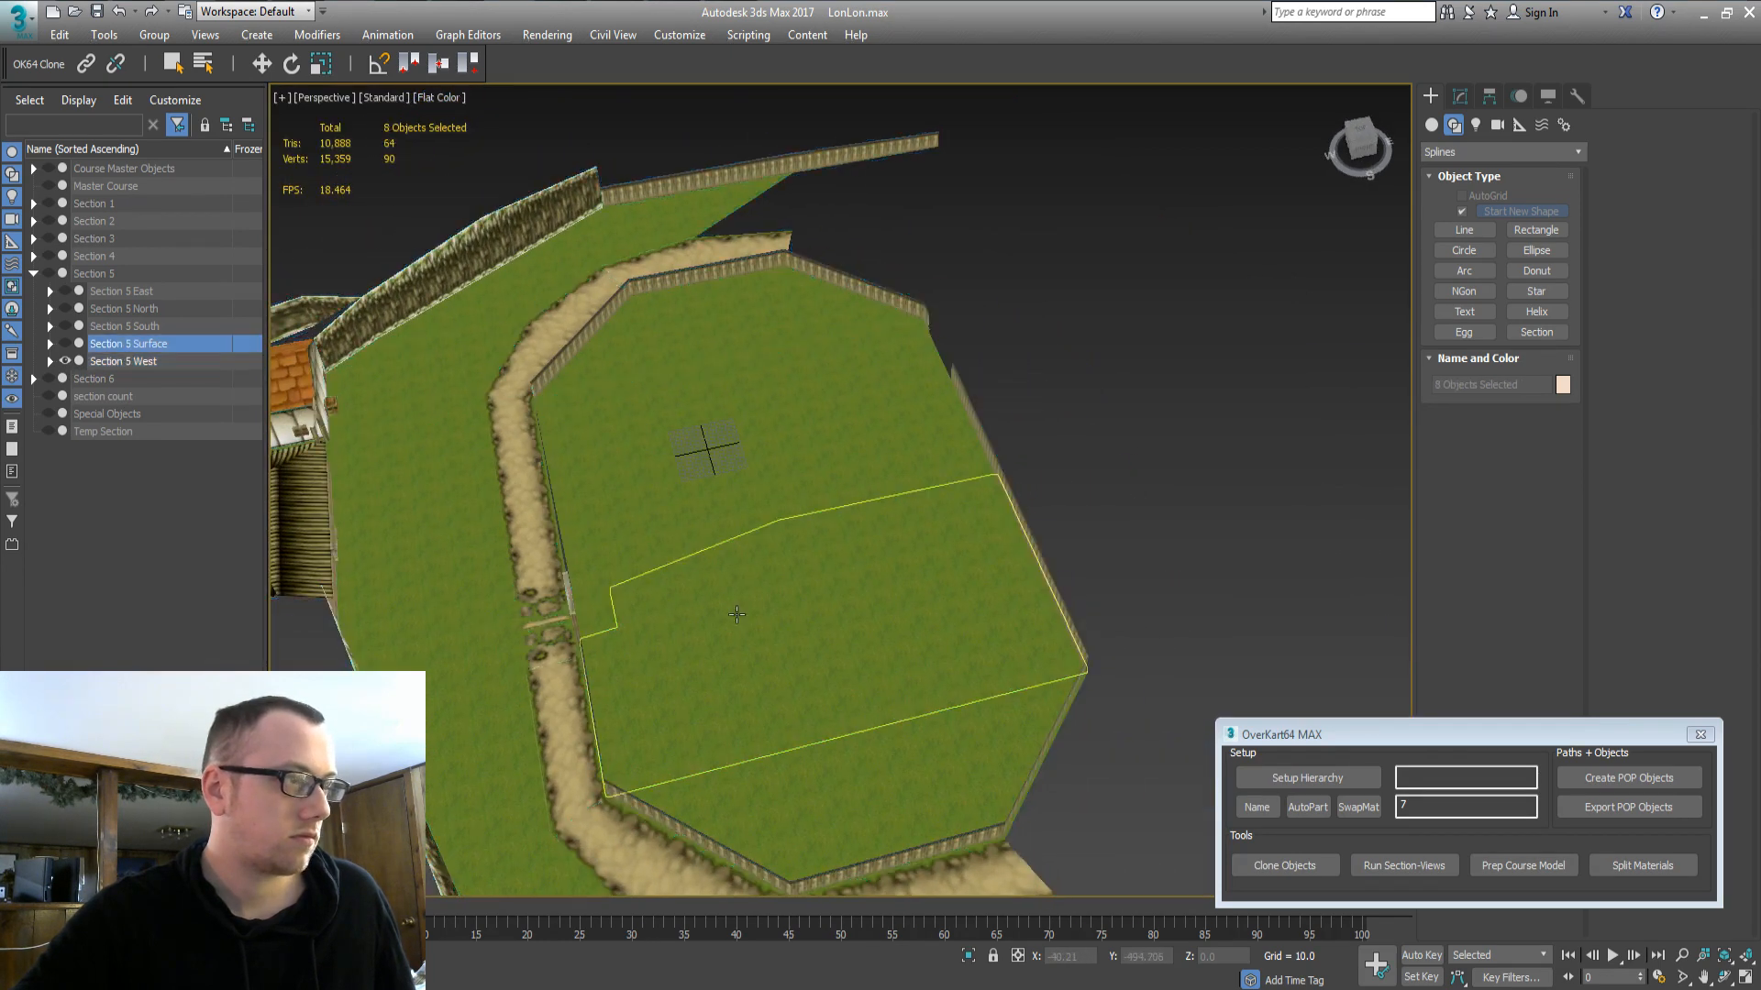
middle_drag(610, 683, 594, 363)
click(68, 343)
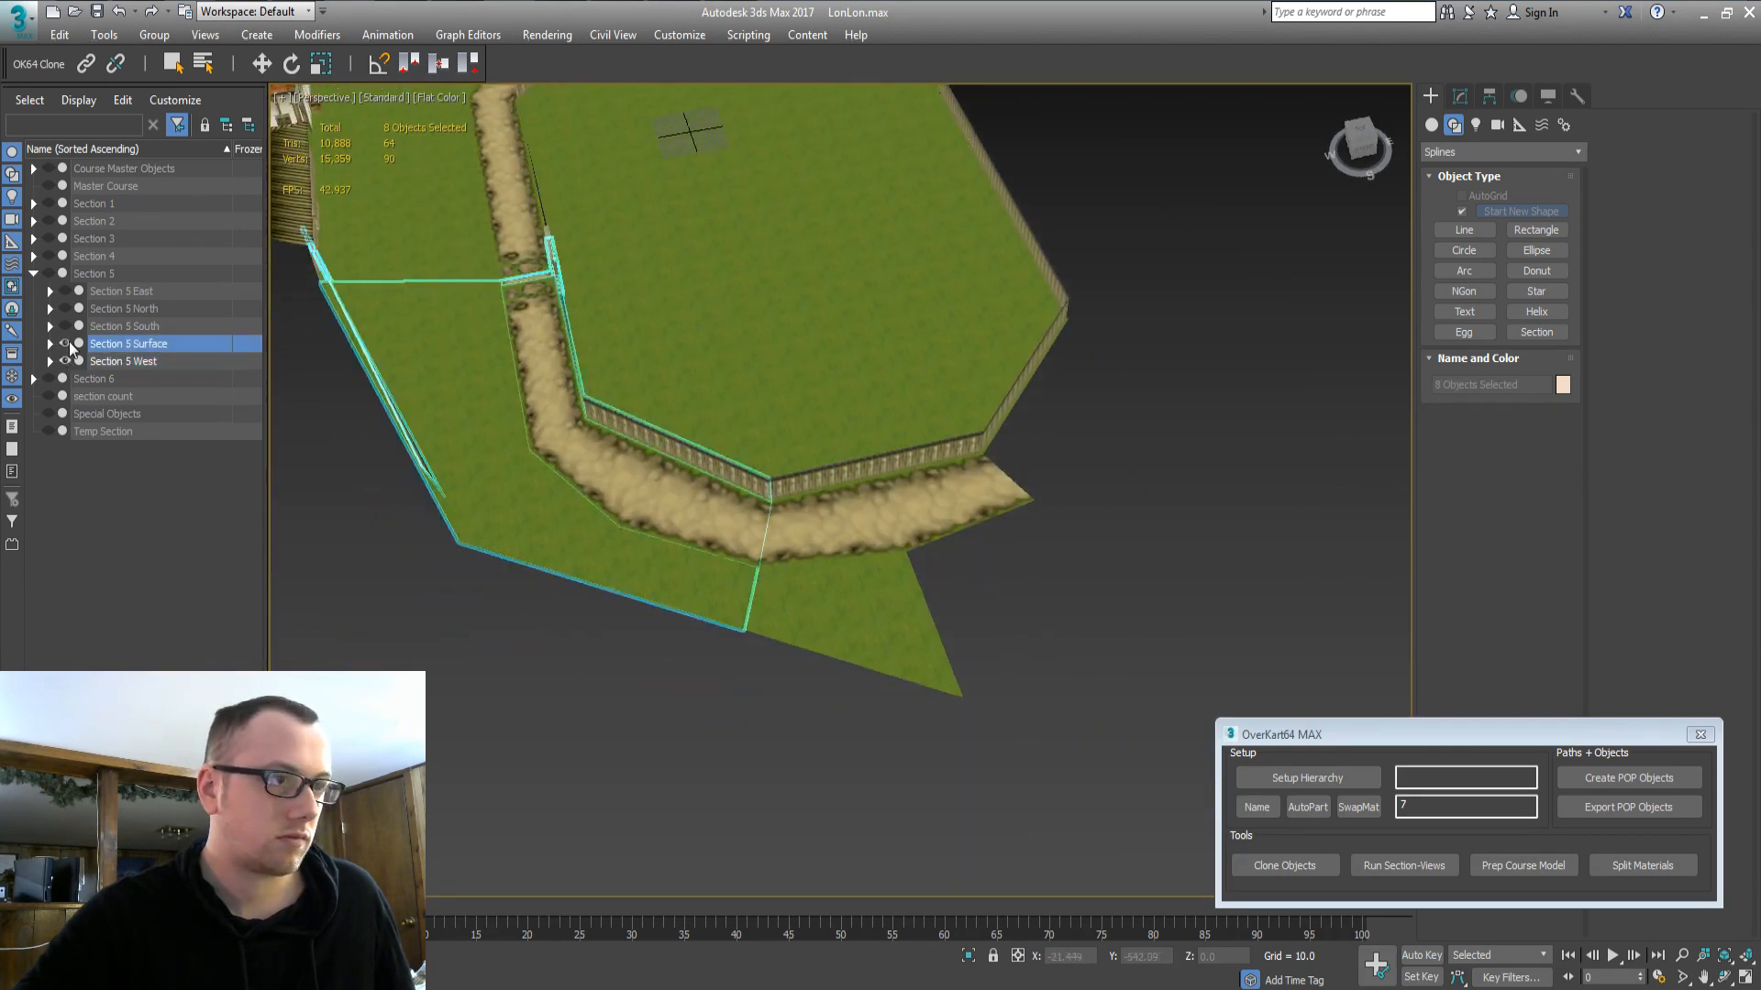
click(69, 345)
alt+middle_drag(866, 624, 810, 612)
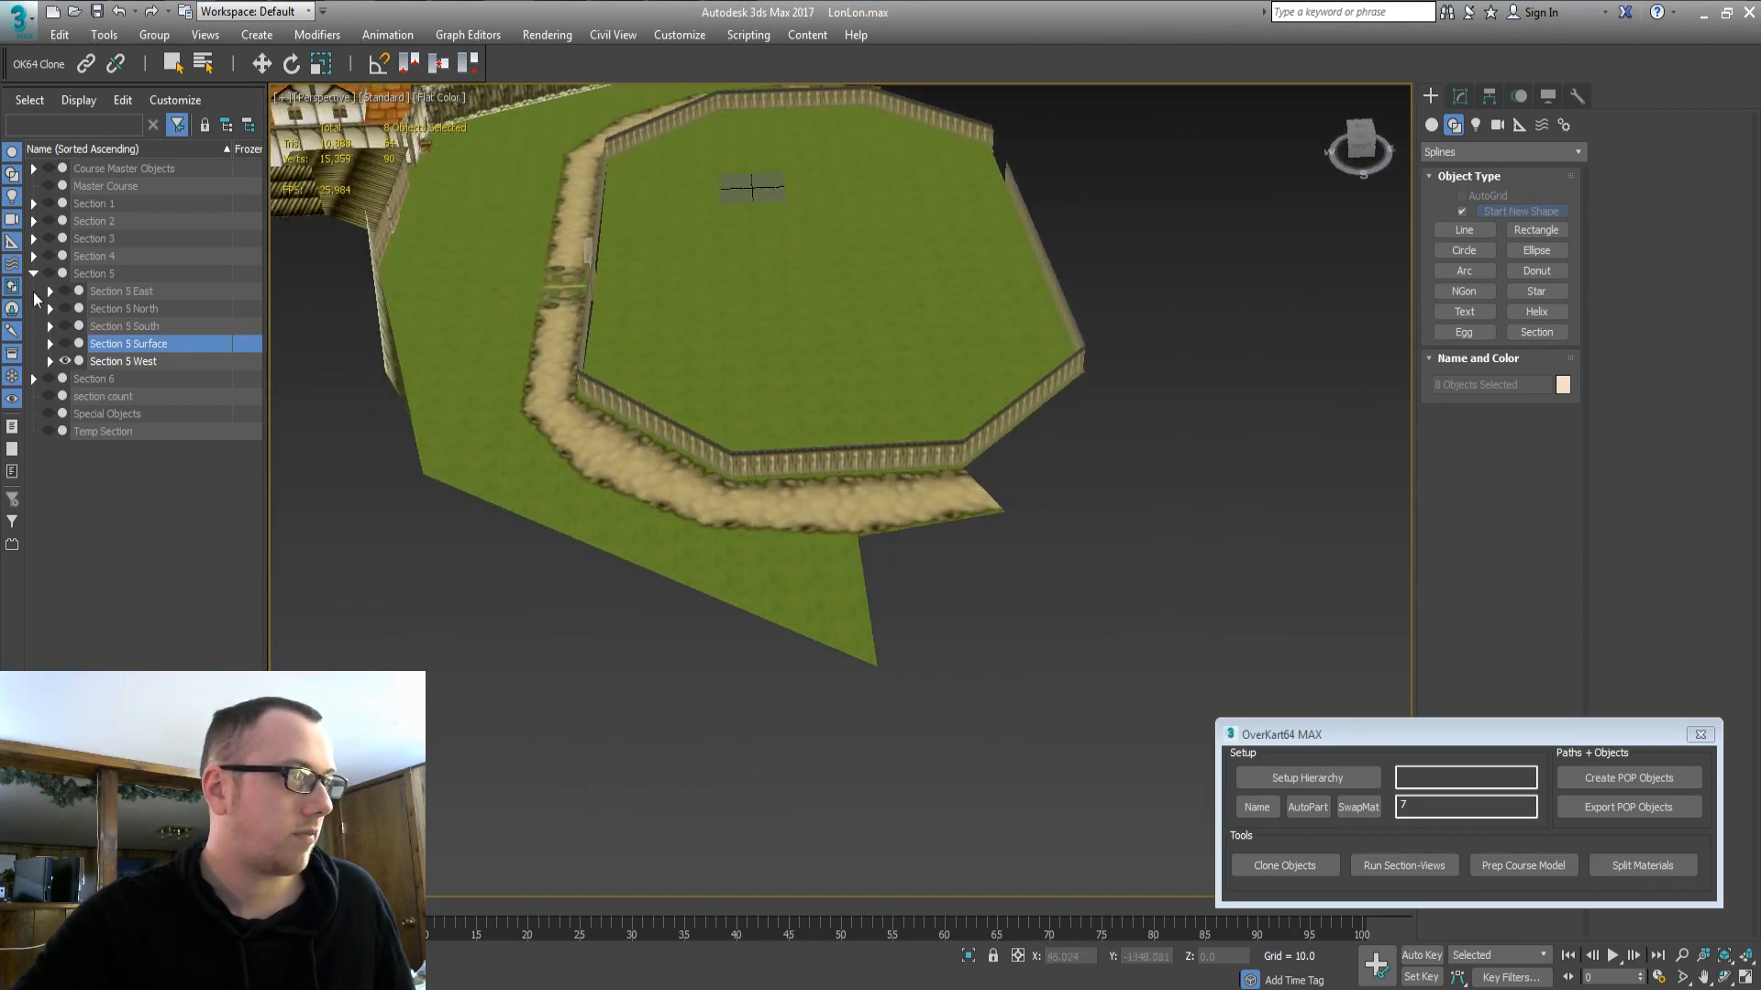
click(33, 273)
Expand Section 6, inspect its South, East and West groups, and show Section 6 Surface.
click(34, 291)
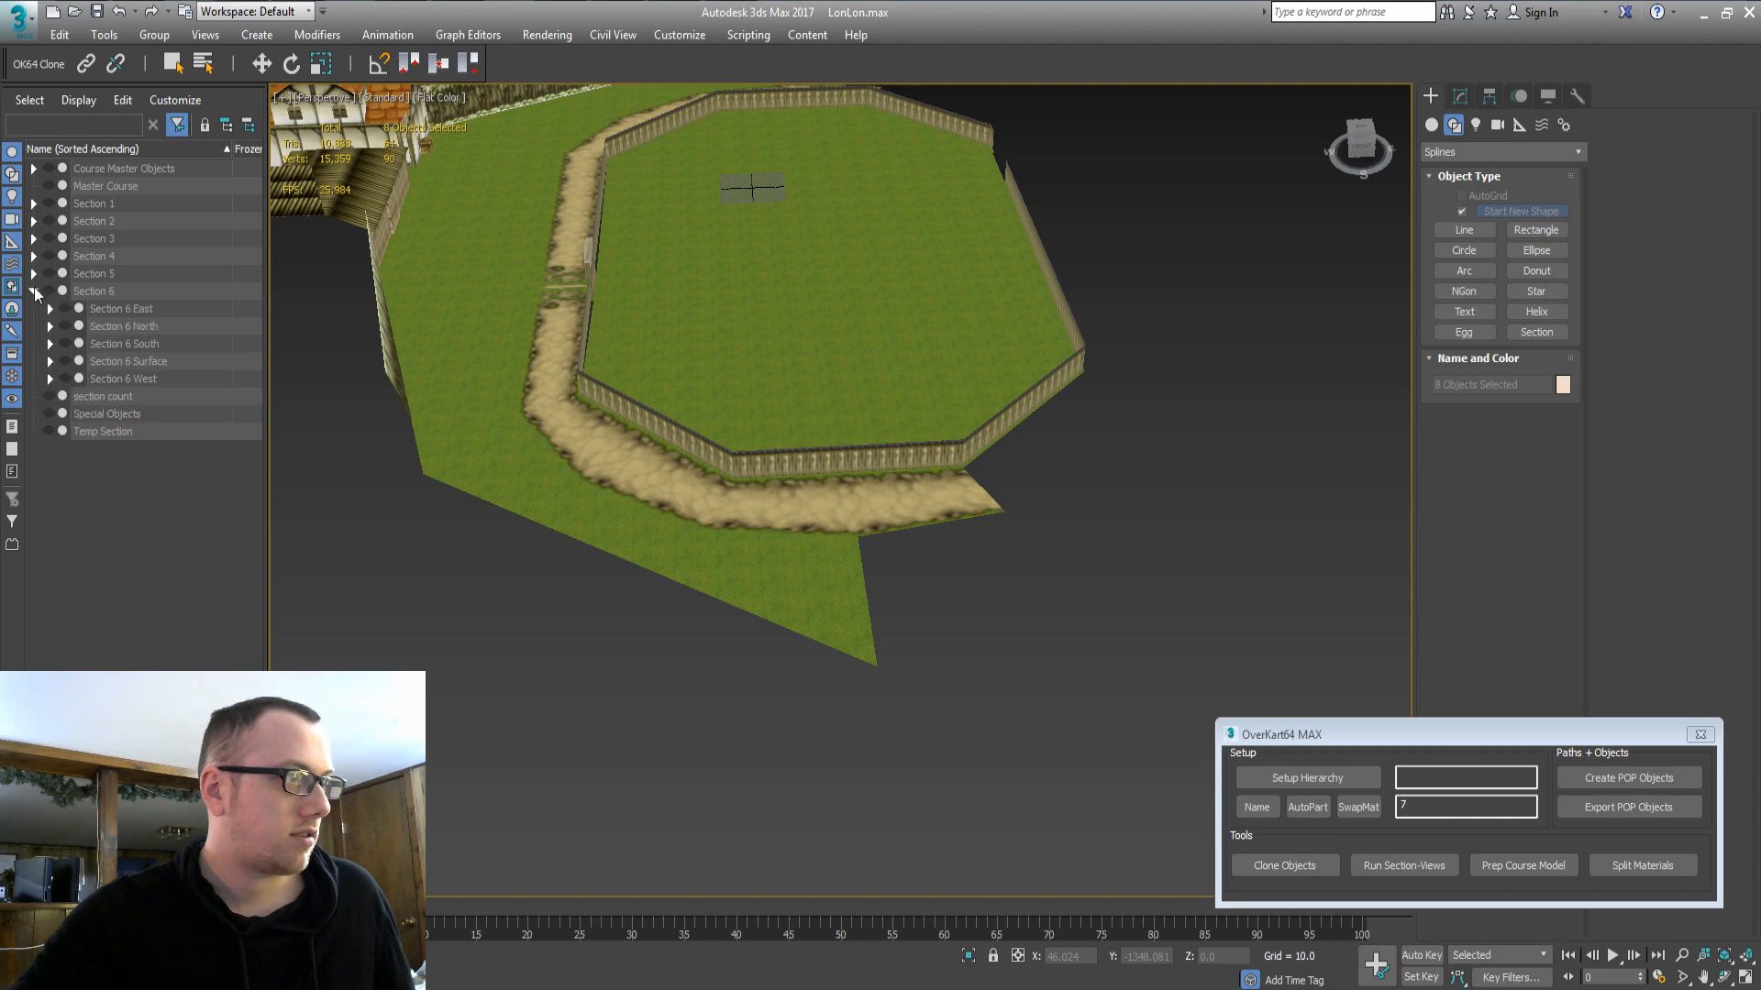
click(108, 366)
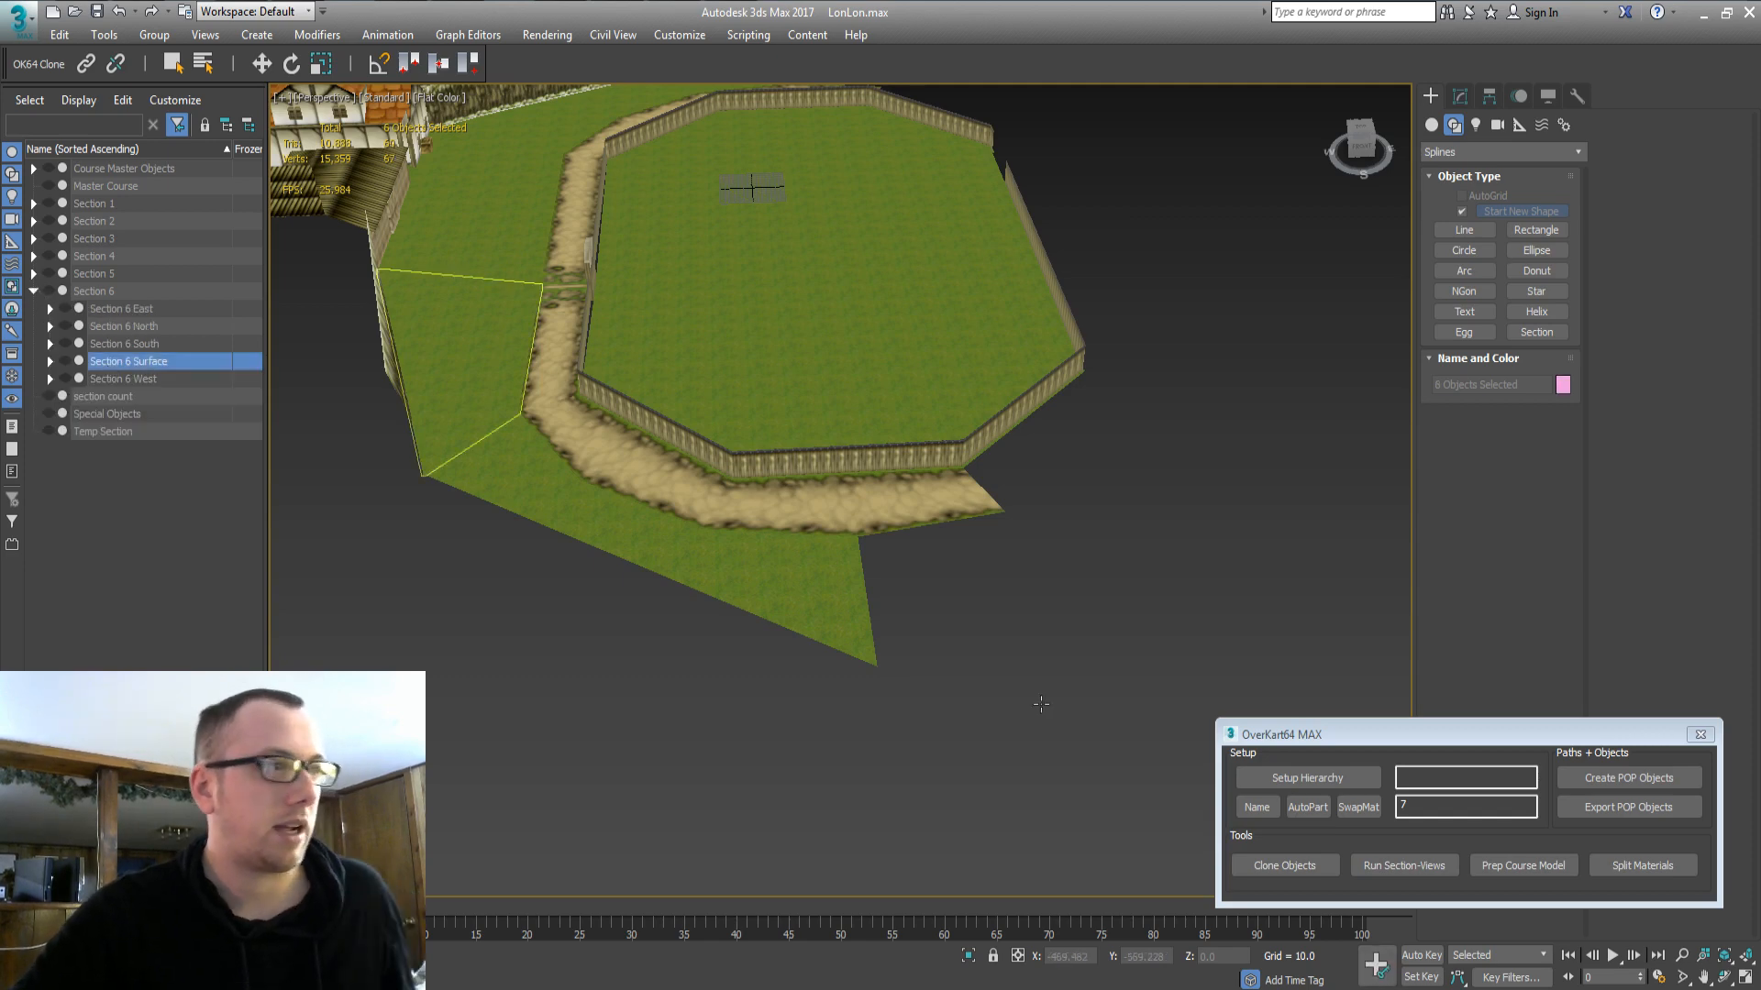
middle_drag(385, 229, 220, 275)
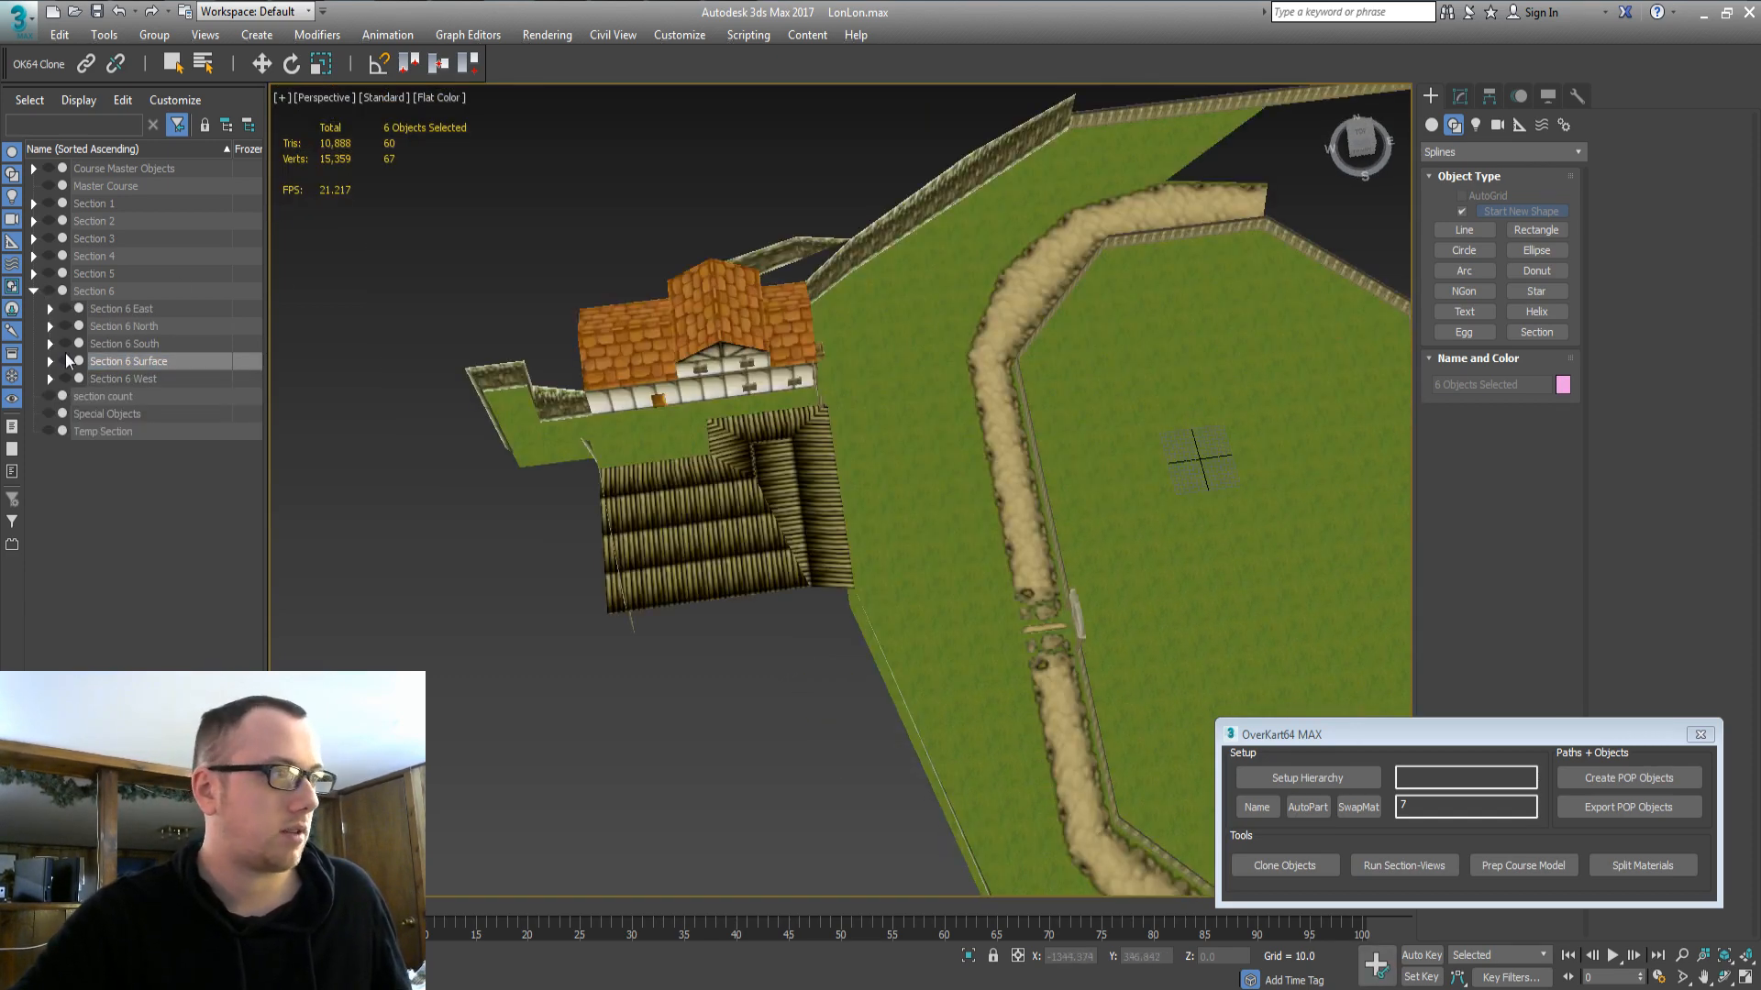
click(124, 341)
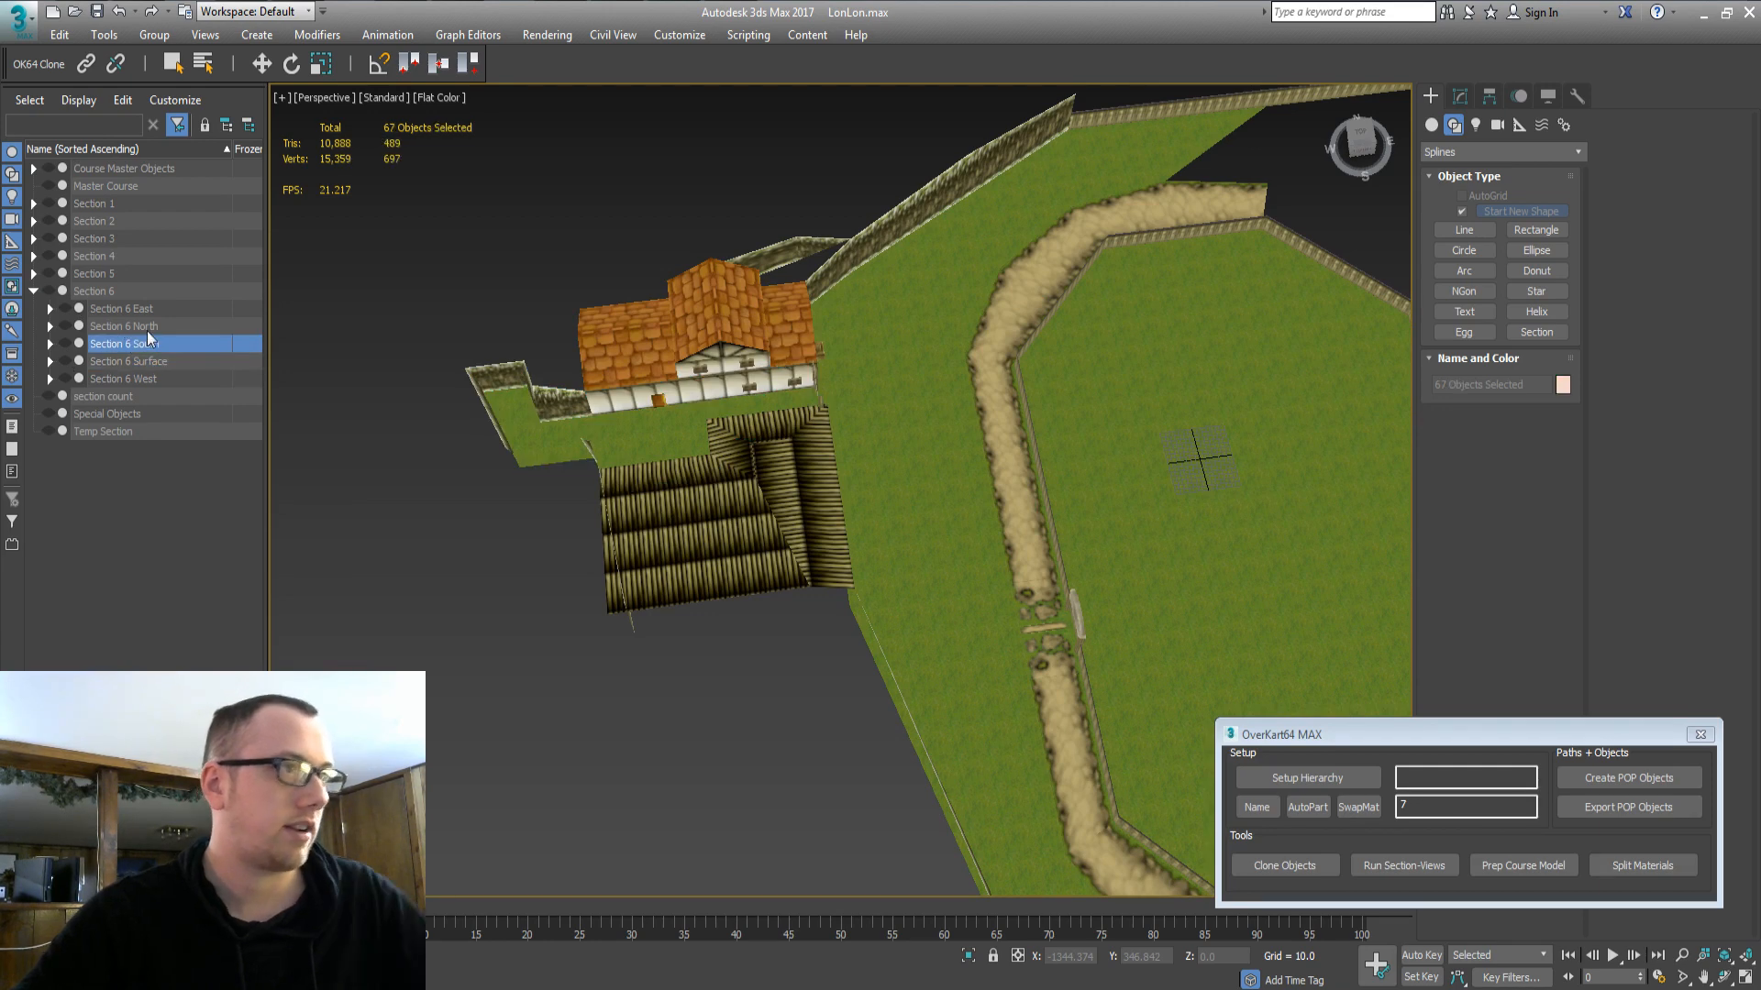
click(156, 309)
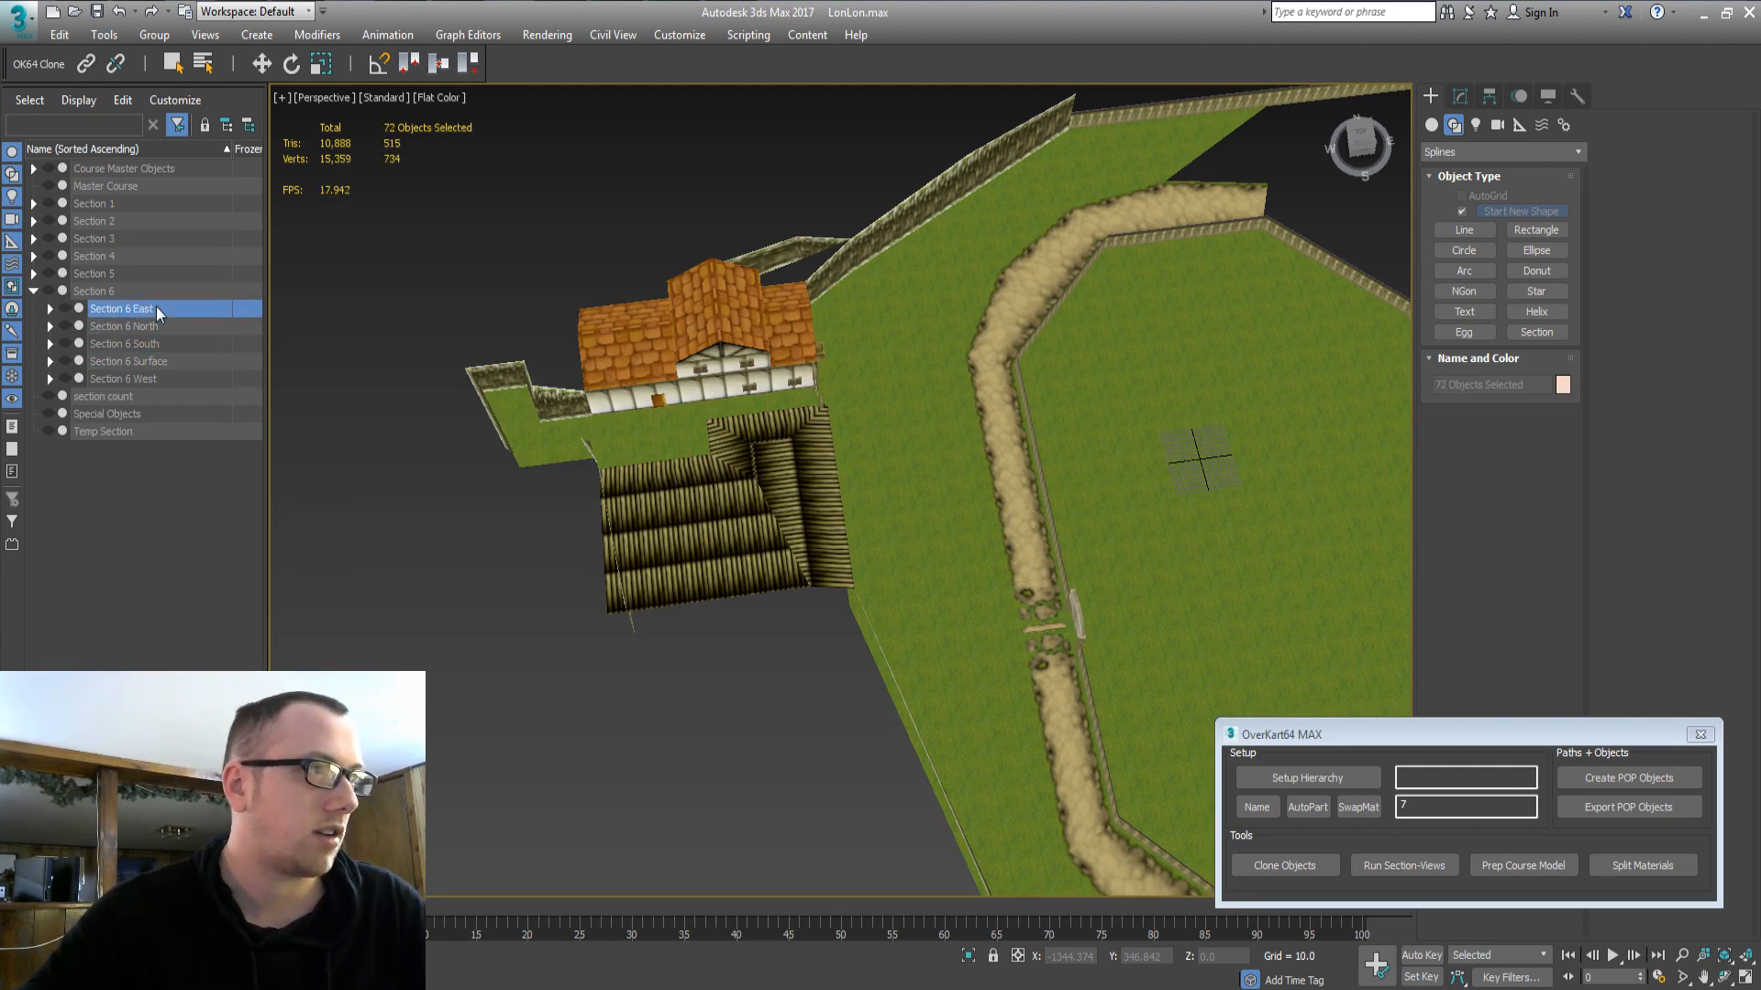
click(134, 380)
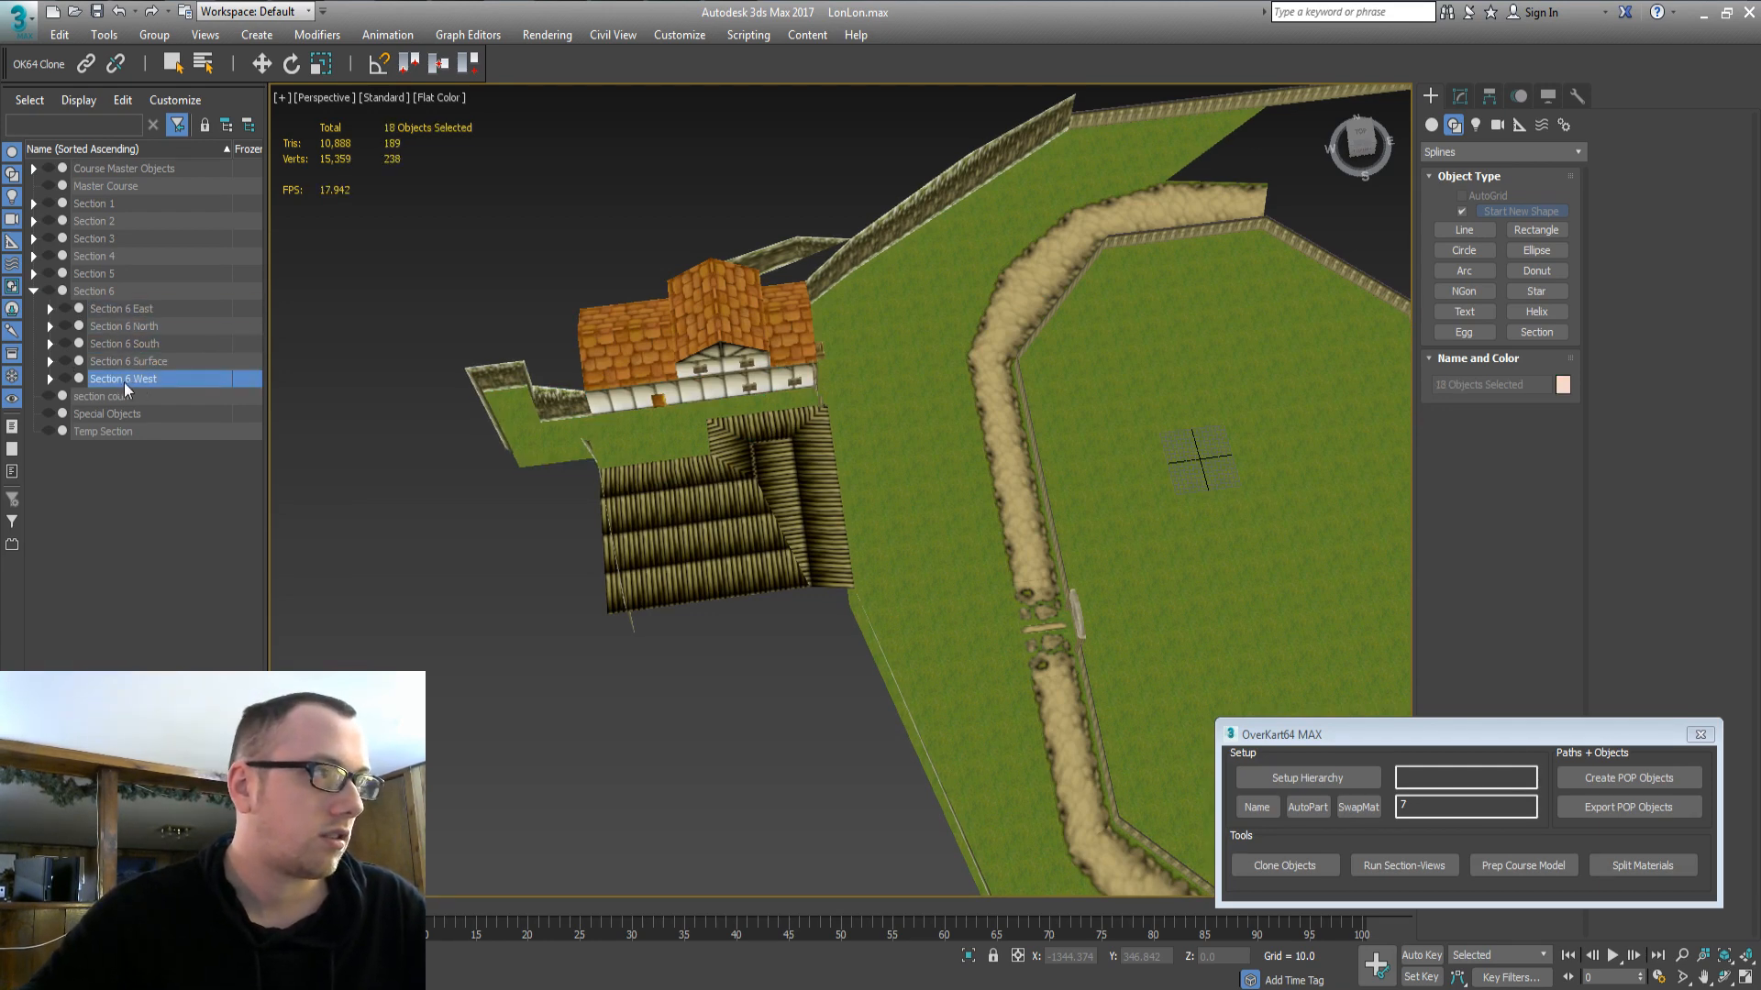
click(64, 368)
click(64, 361)
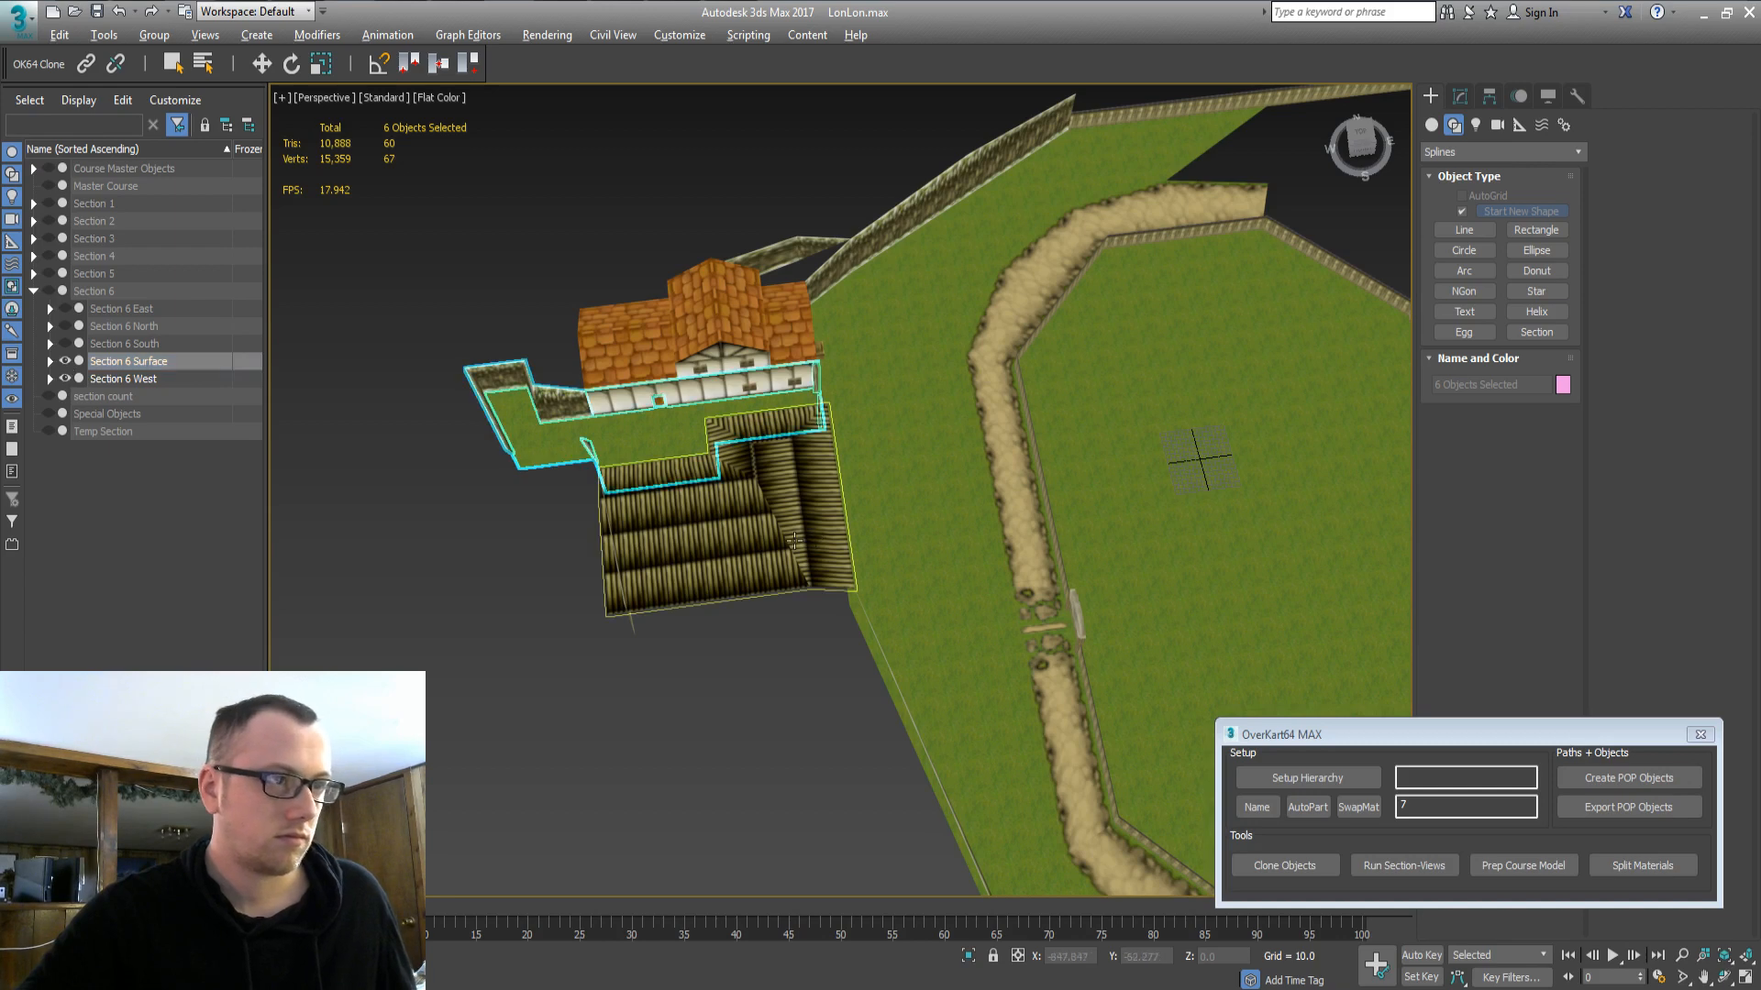
alt+middle_drag(795, 540, 203, 356)
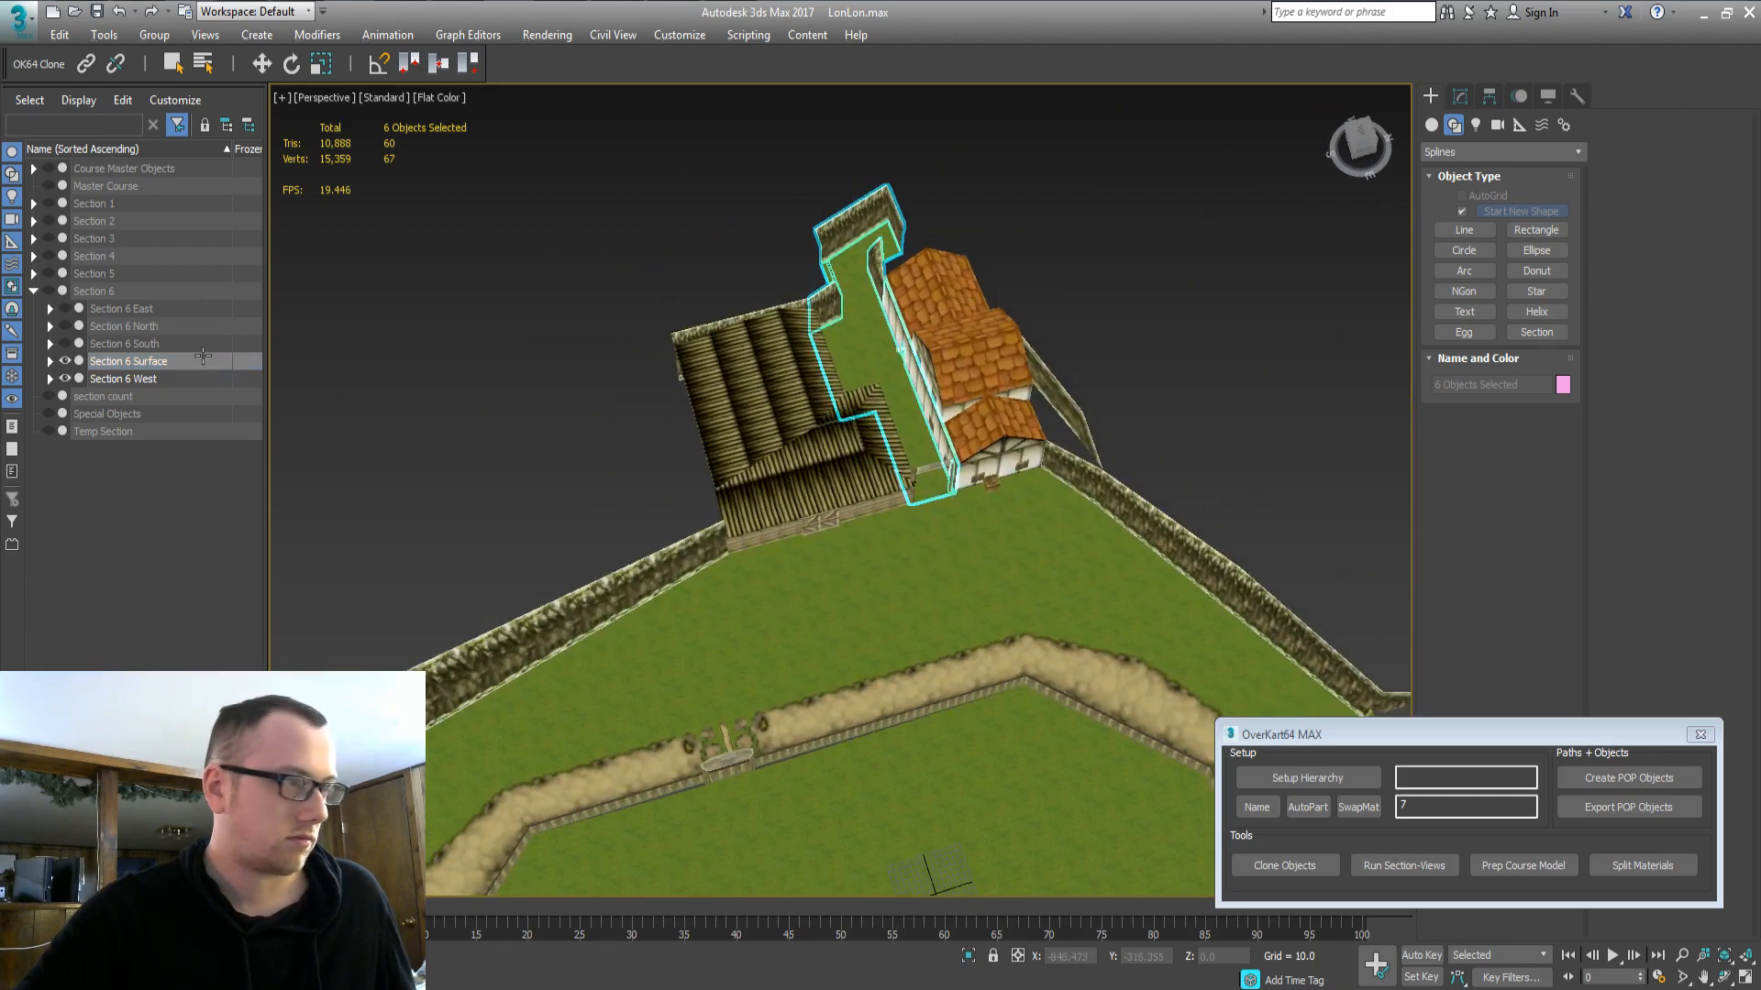
Hide Section 5 West and frame the Section 6 West farmhouse area.
click(82, 170)
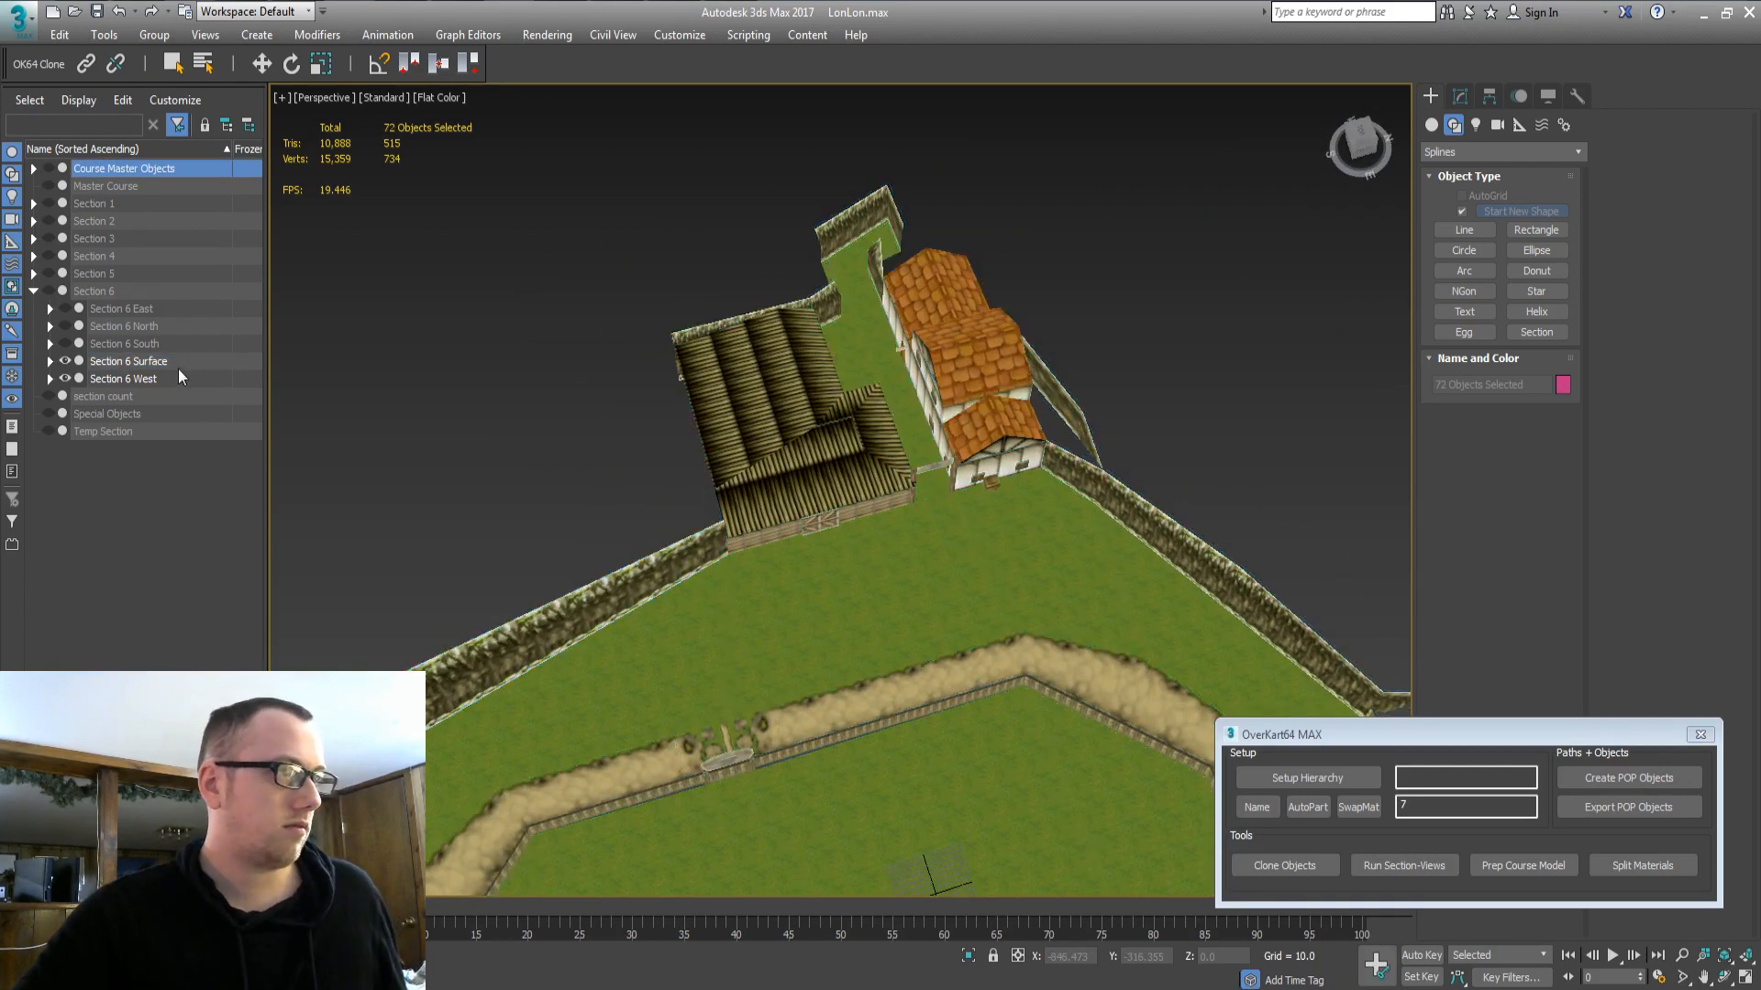
click(33, 274)
click(55, 360)
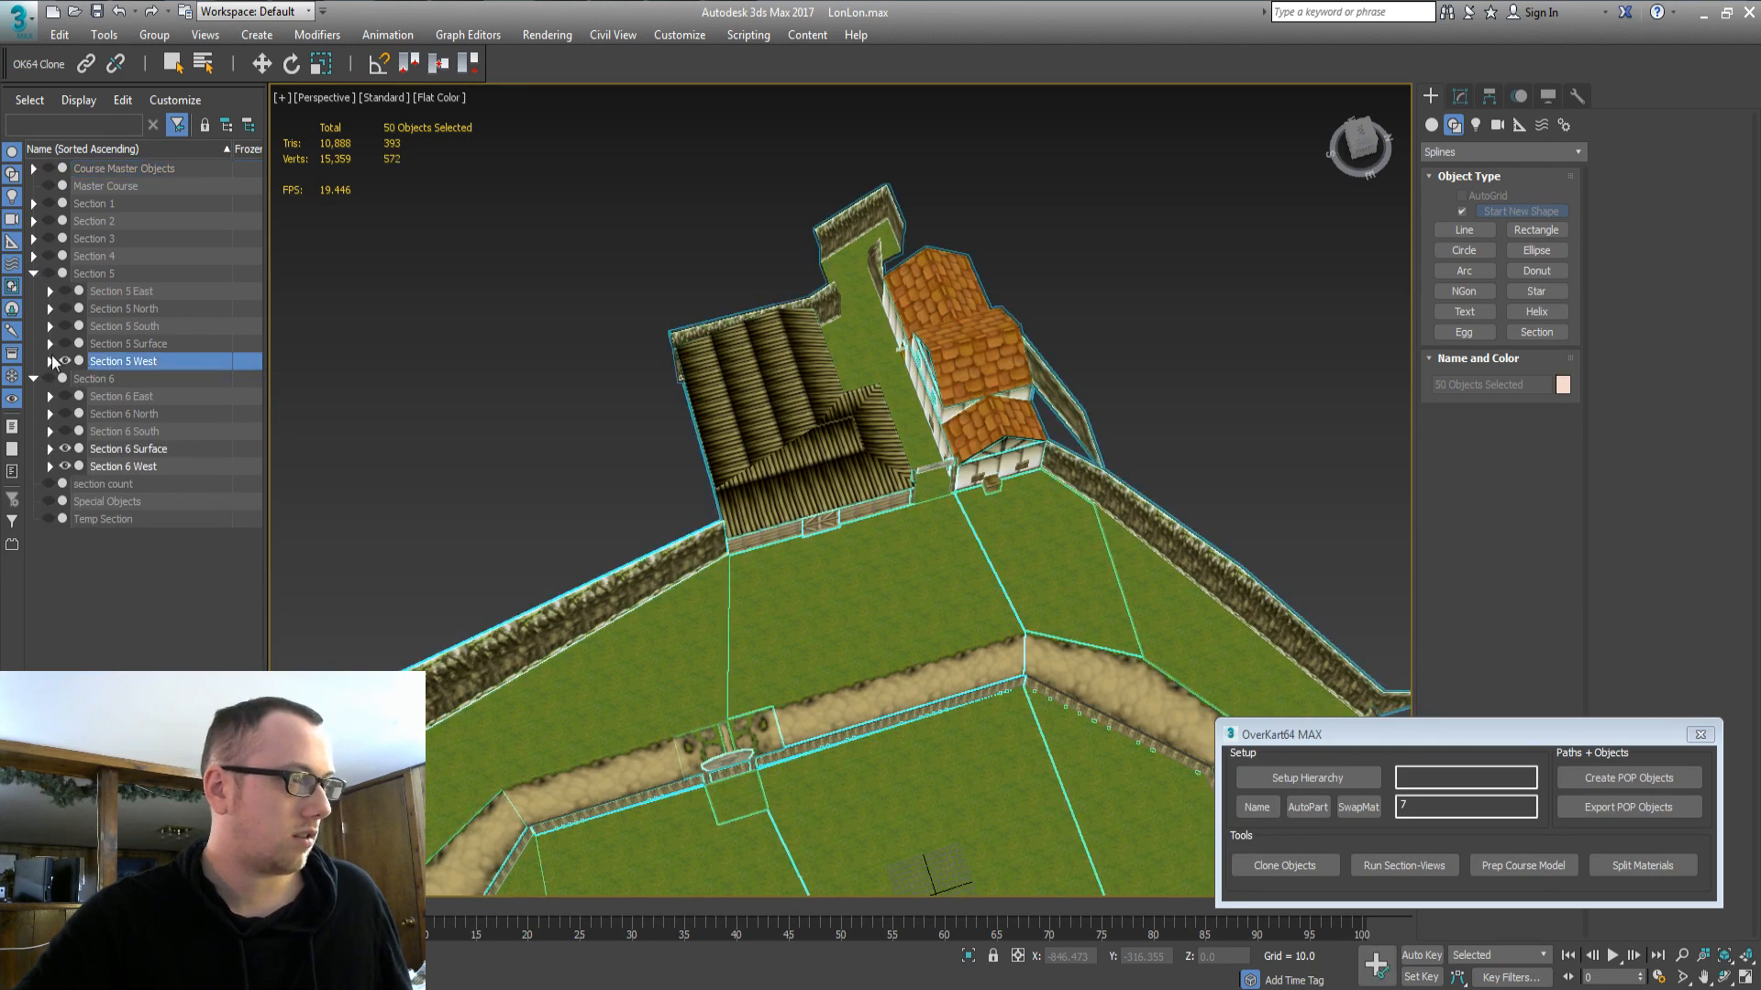
click(65, 360)
middle_drag(511, 550, 147, 476)
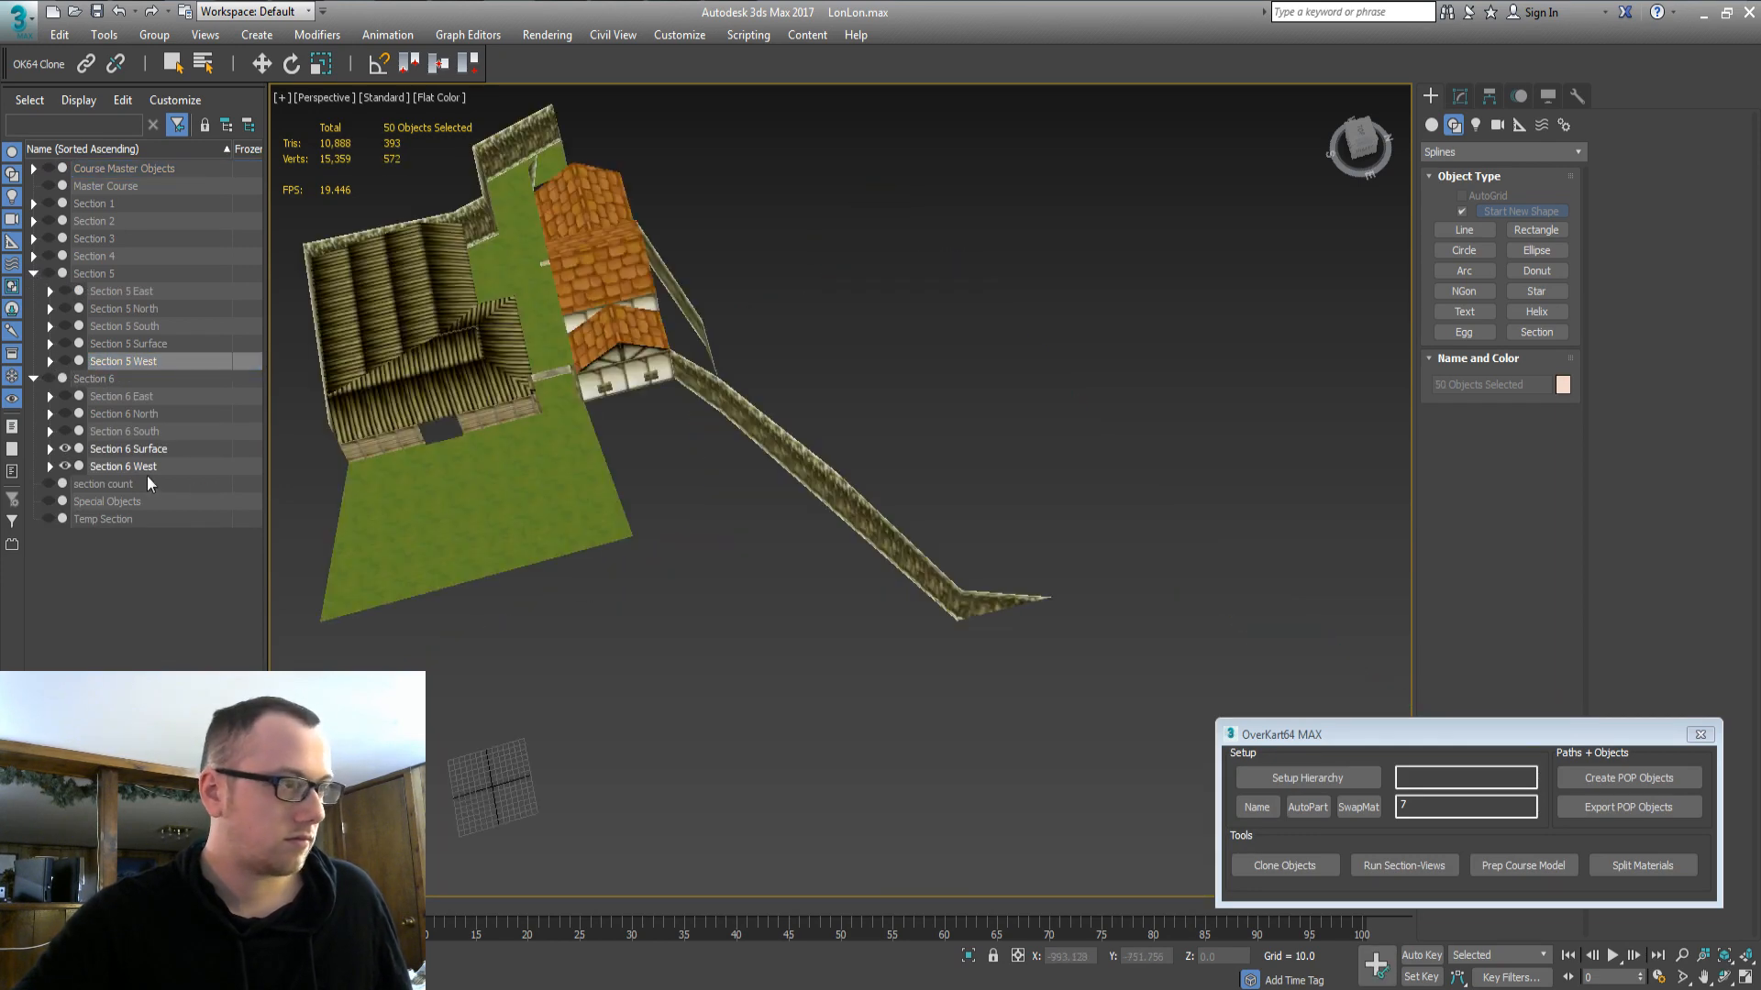
click(128, 466)
alt+middle_drag(651, 607, 779, 637)
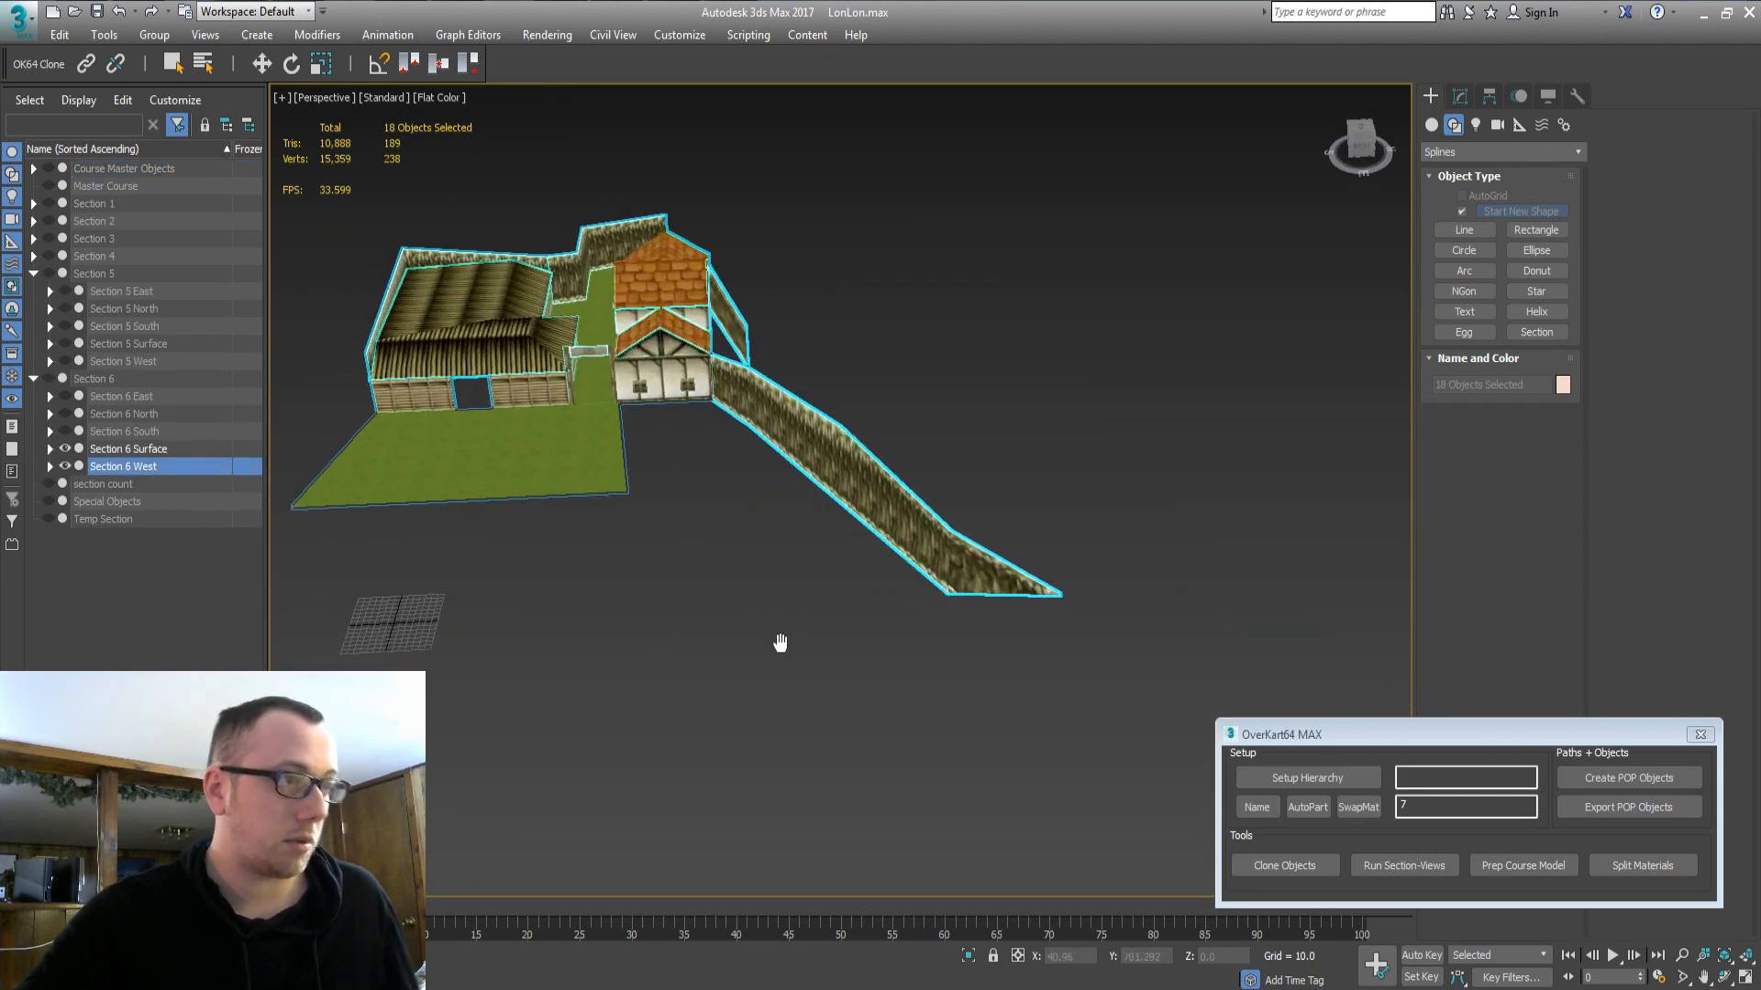
click(141, 167)
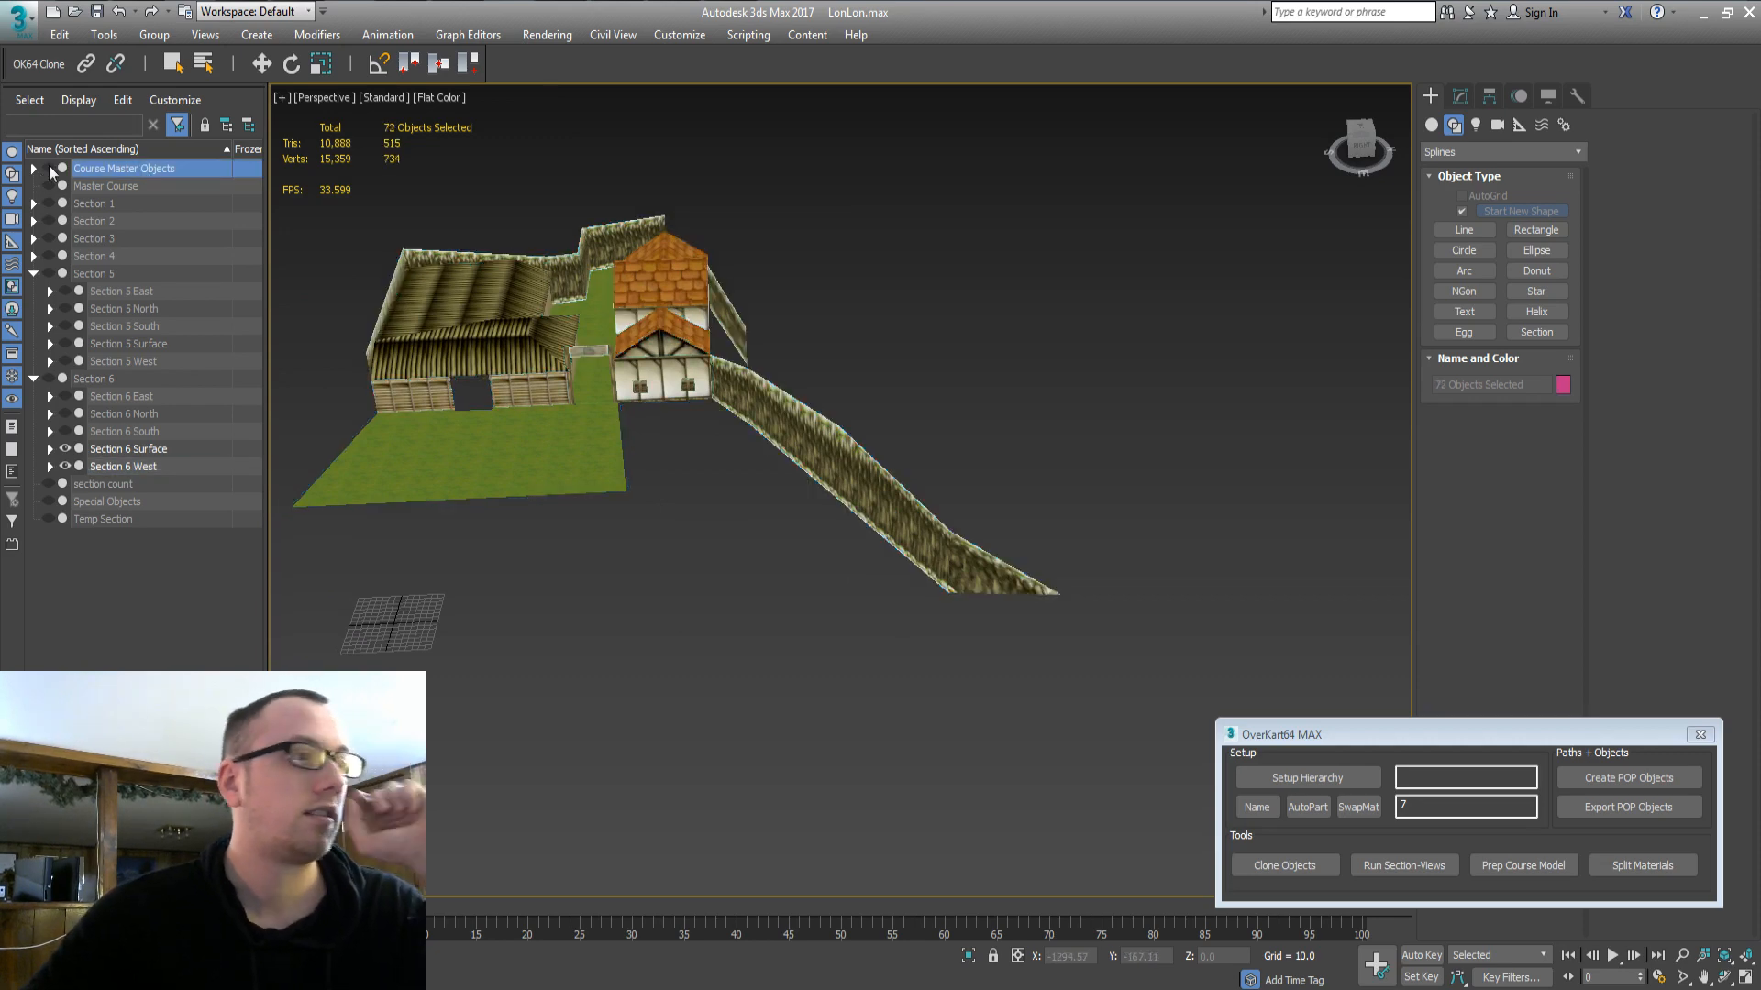
Clone the gate piece beside the barn and check the clone with the master course hidden.
click(48, 168)
click(456, 396)
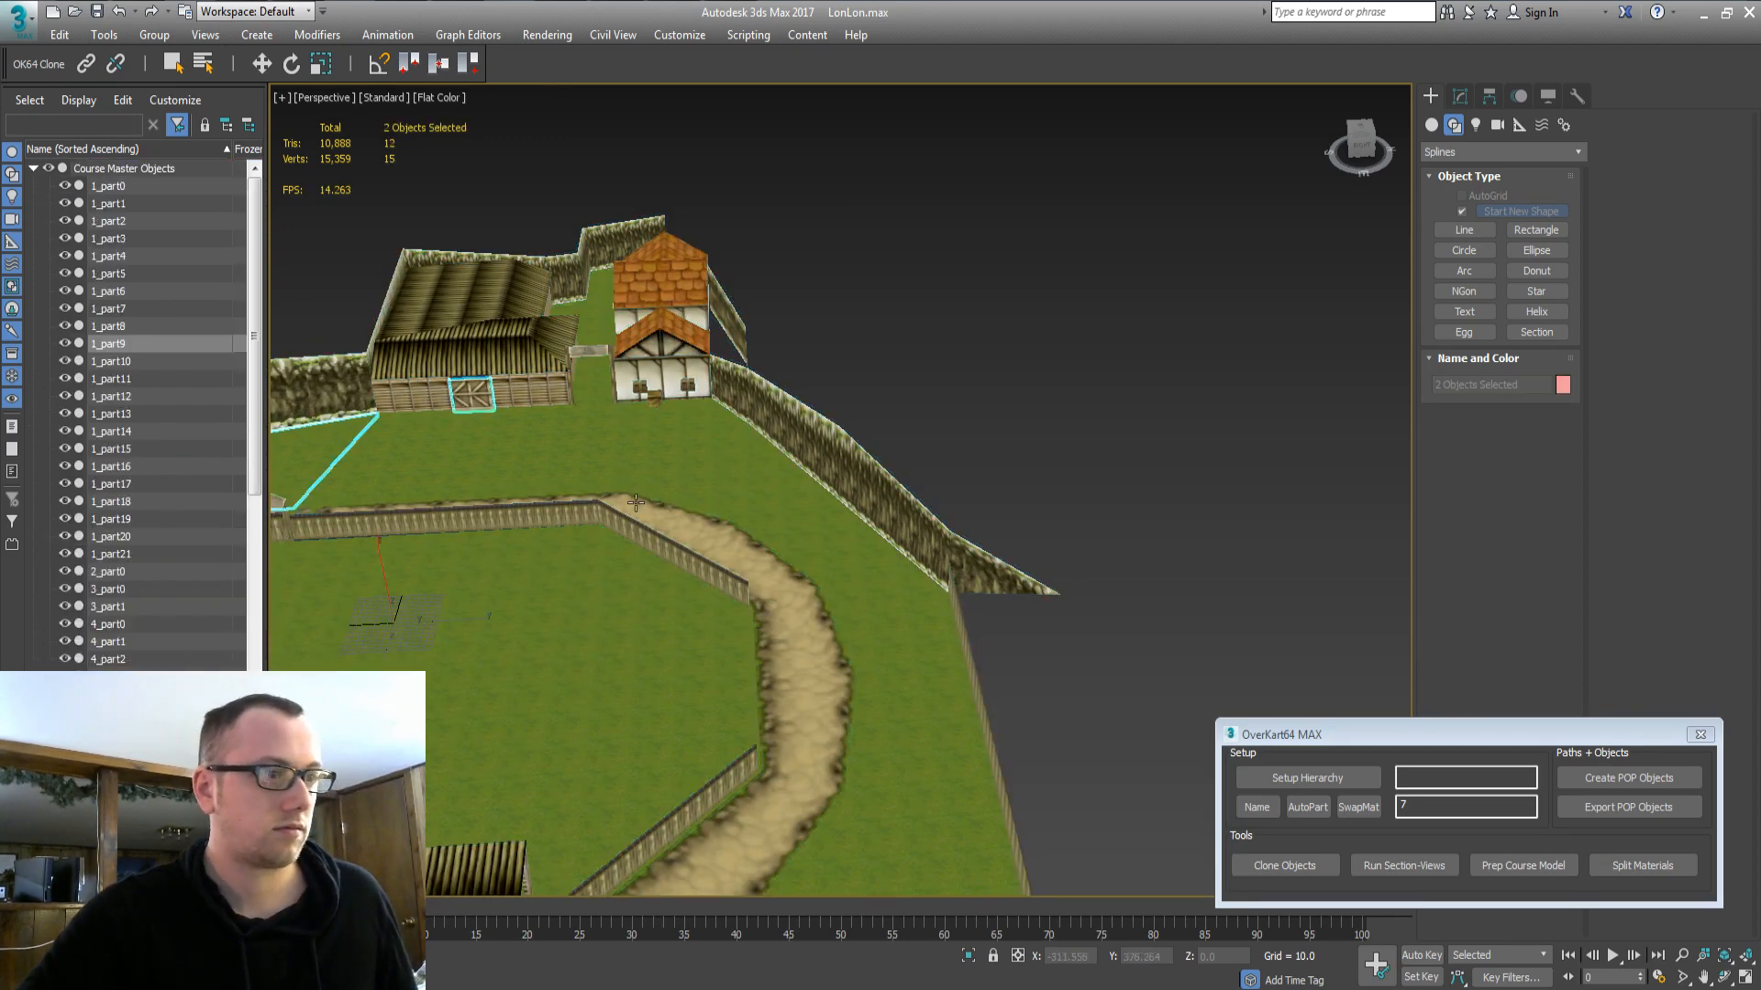
click(1301, 866)
key(Return)
click(112, 169)
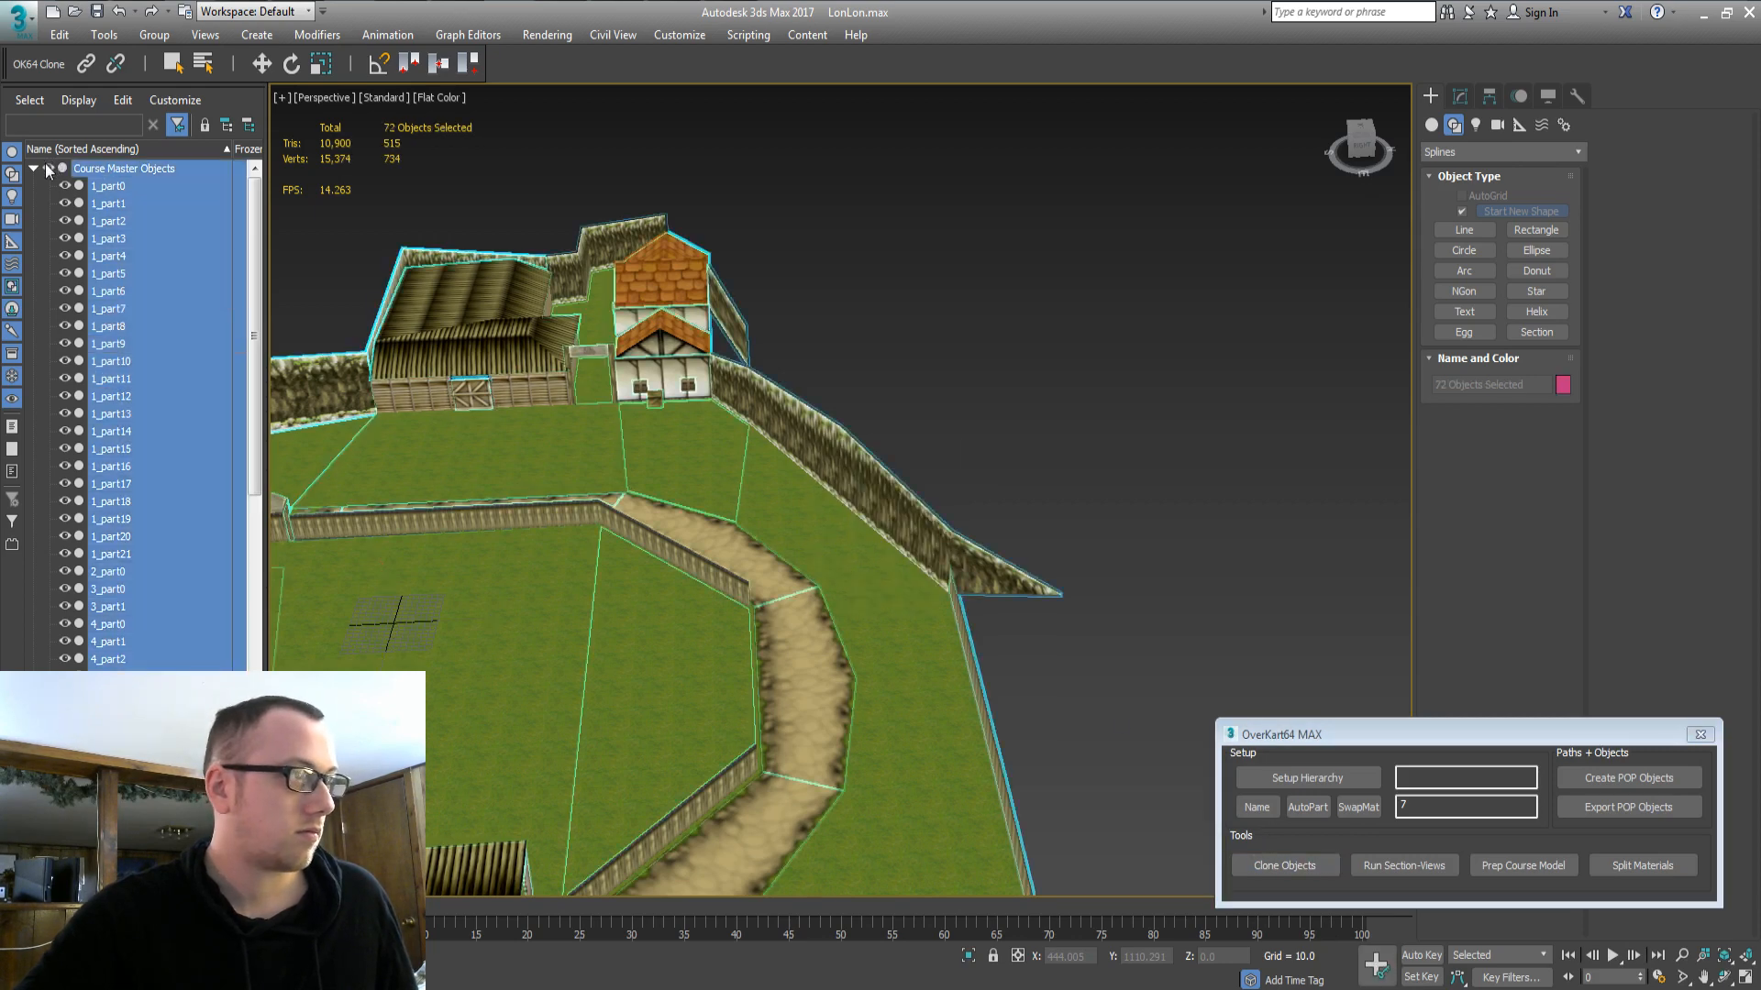
click(48, 168)
Clone the grass piece in front of the house, the road piece and the right grass piece.
click(48, 168)
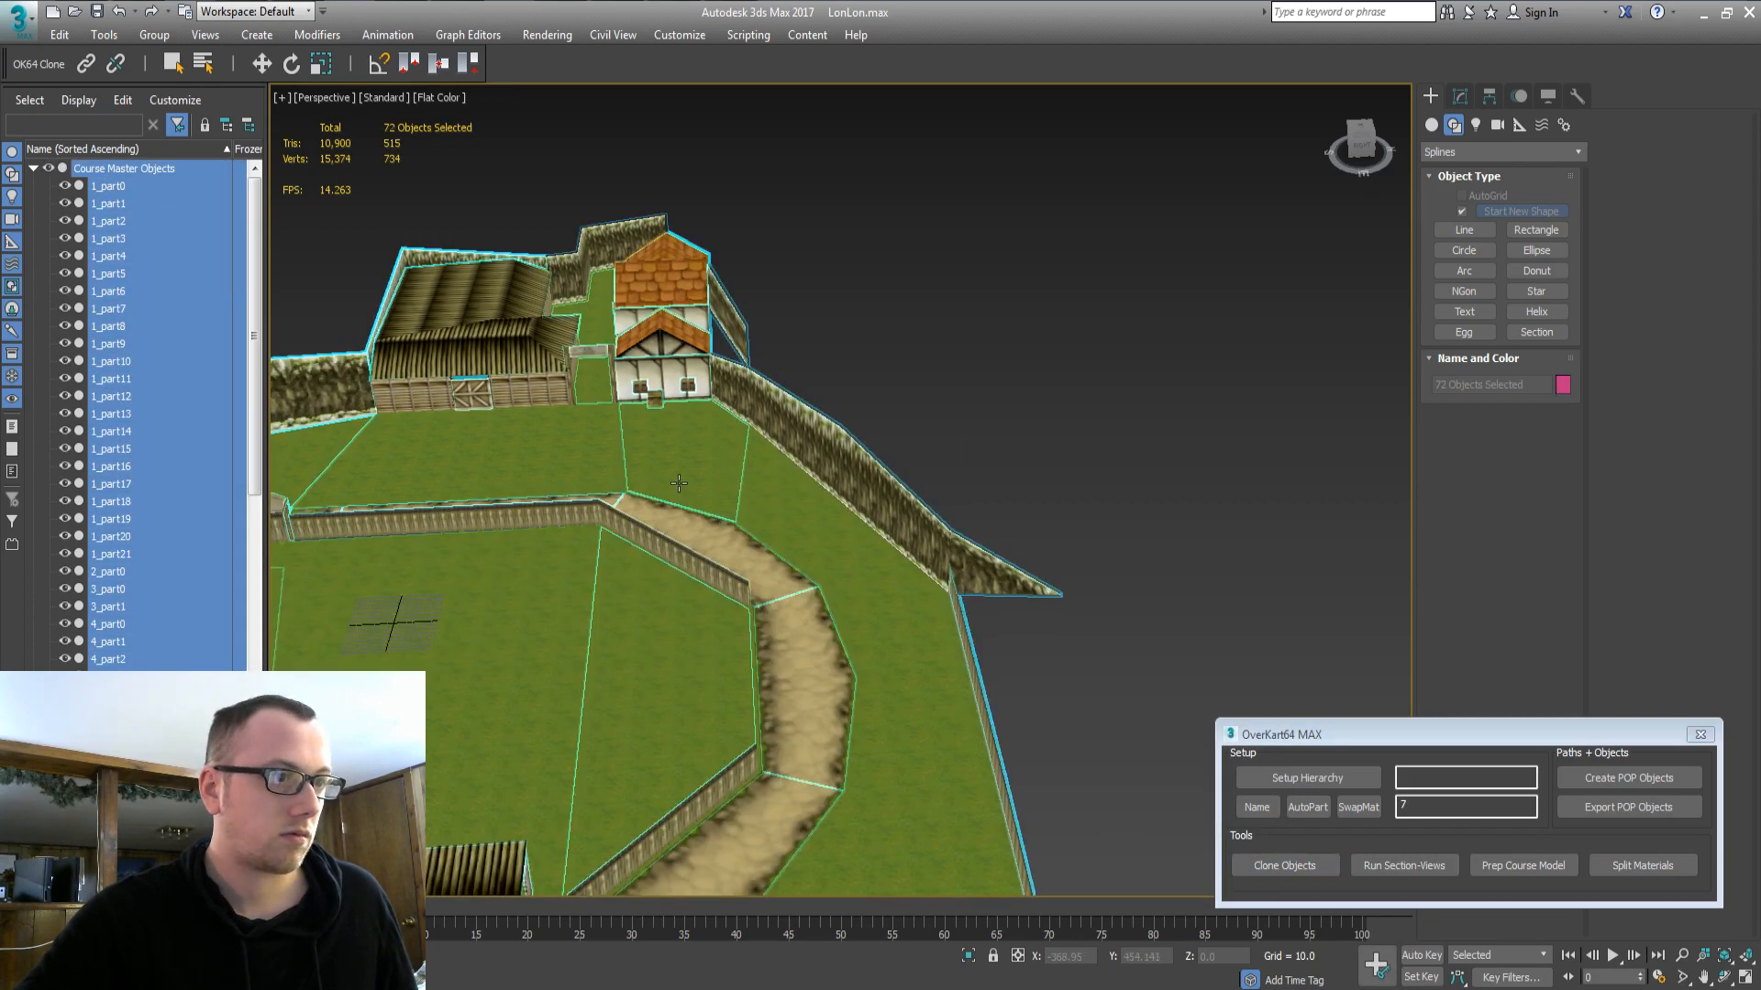
click(708, 558)
ctrl+click(708, 558)
ctrl+click(828, 542)
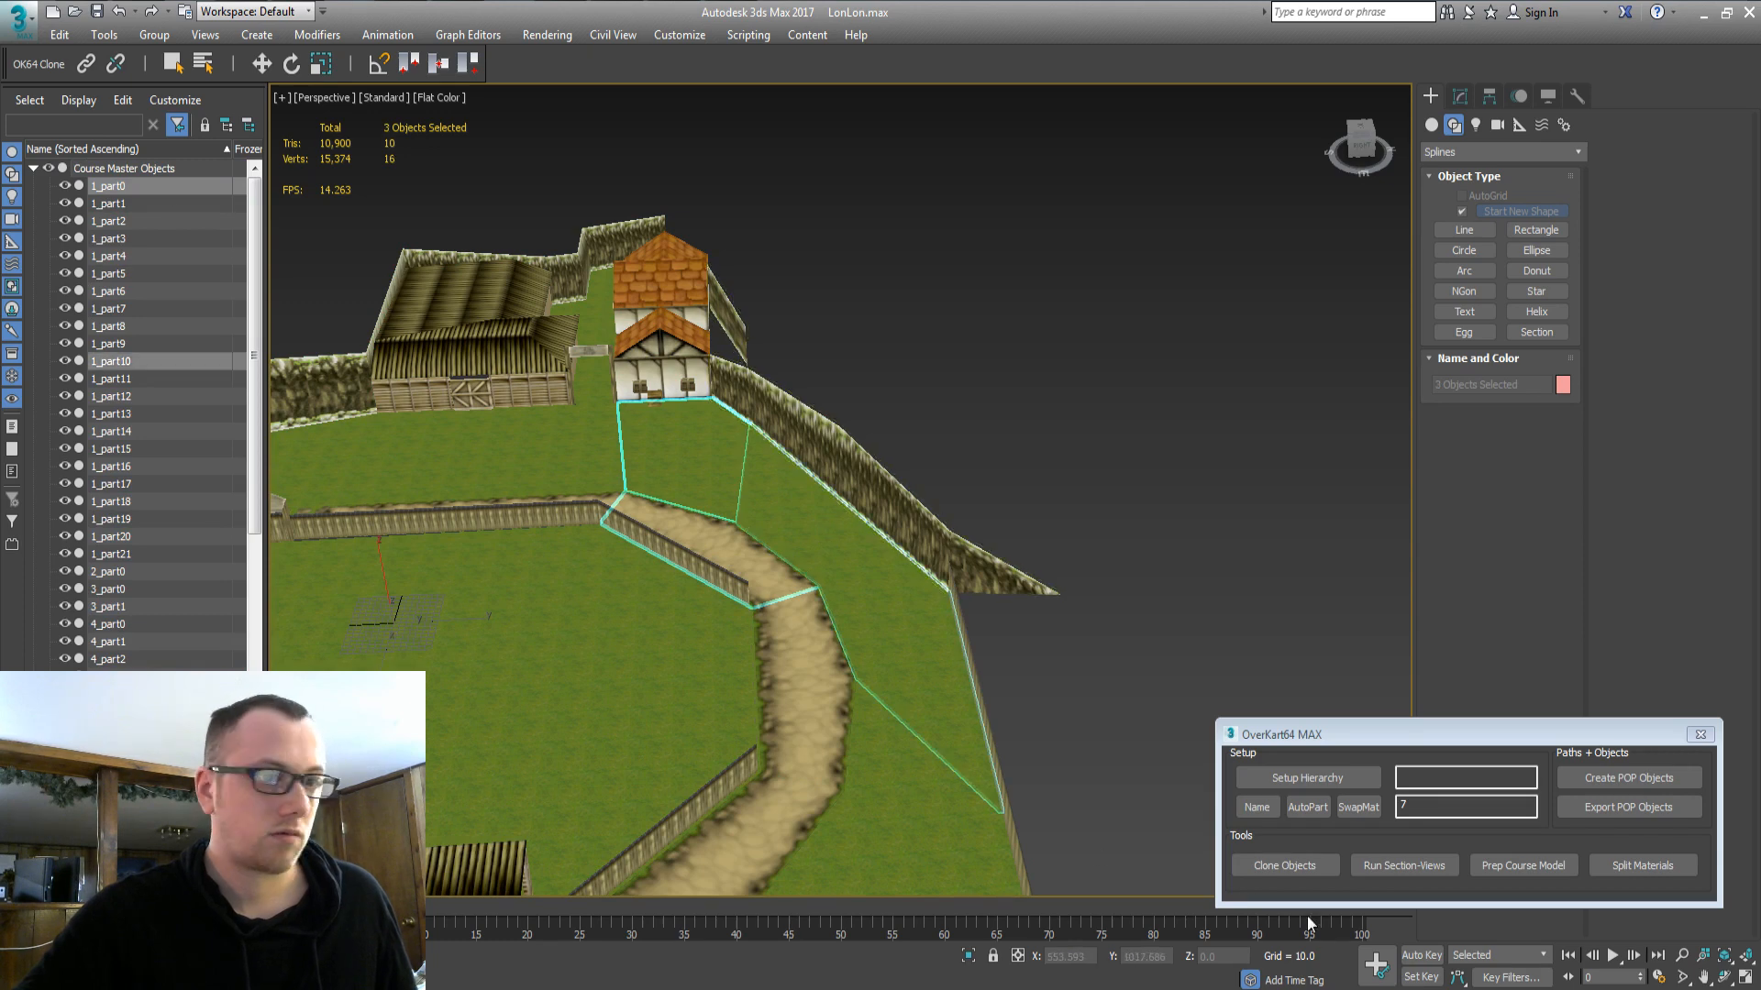
click(1284, 866)
key(Return)
click(107, 167)
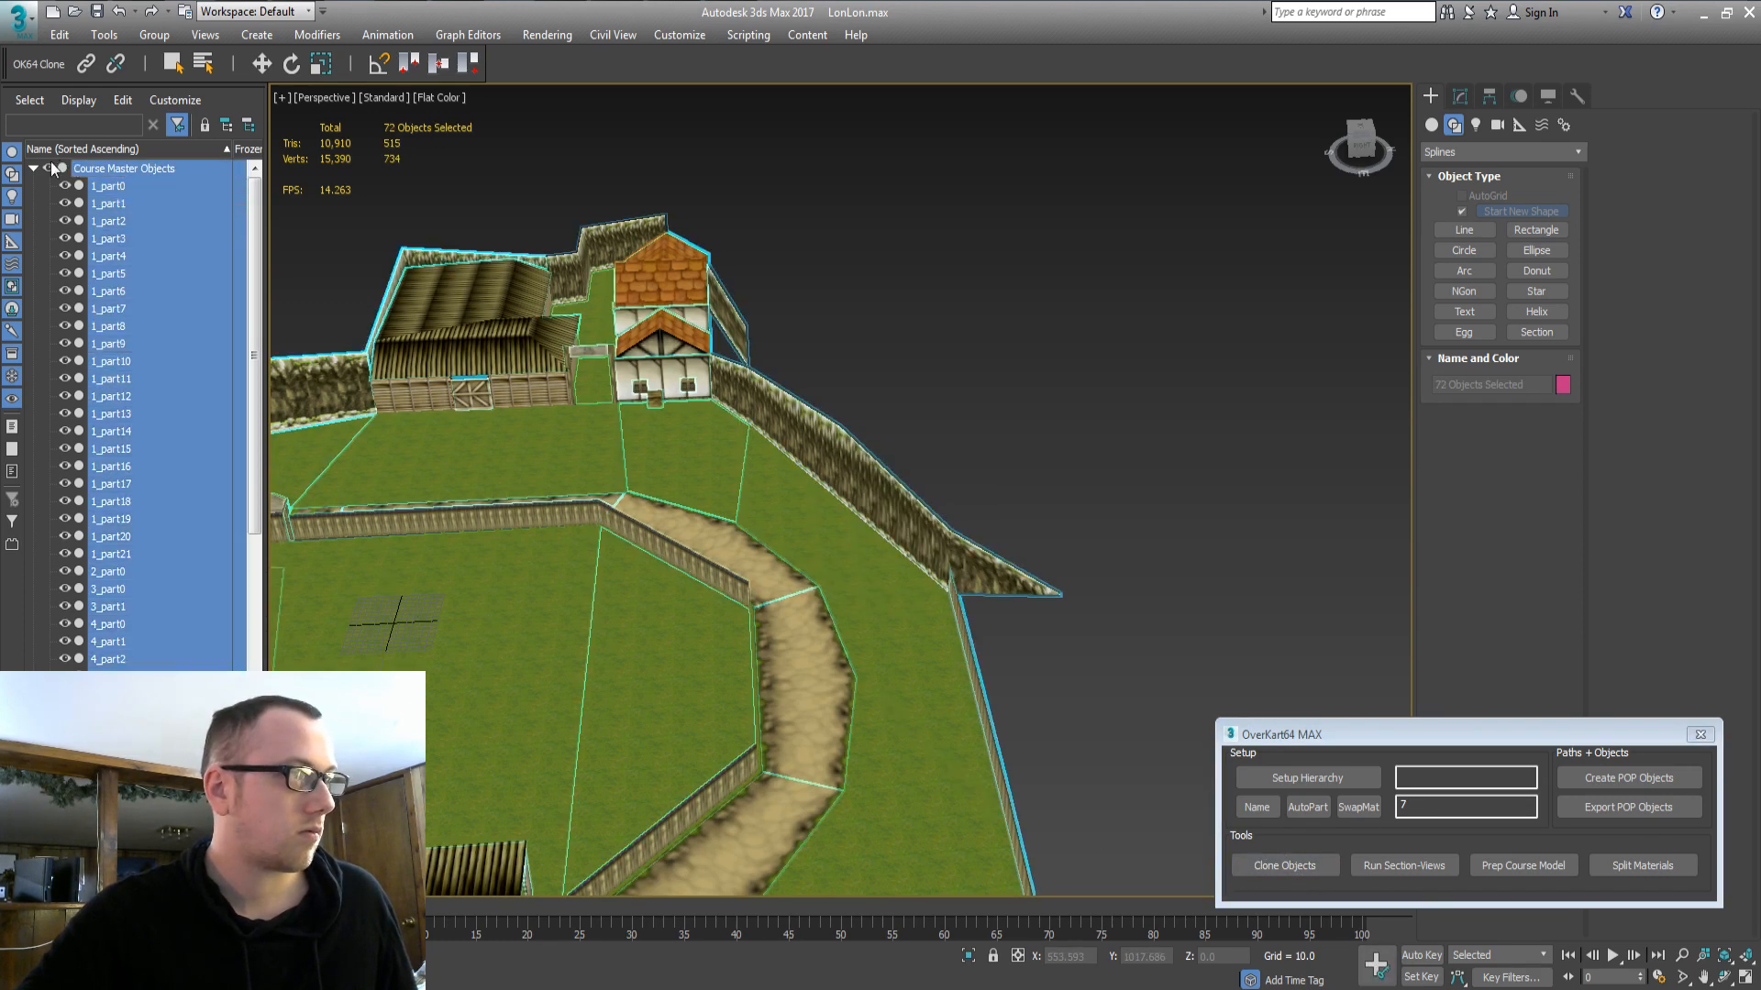
click(47, 168)
Clone the left-field fence piece and the crate by the house, leaving the master course hidden.
click(48, 168)
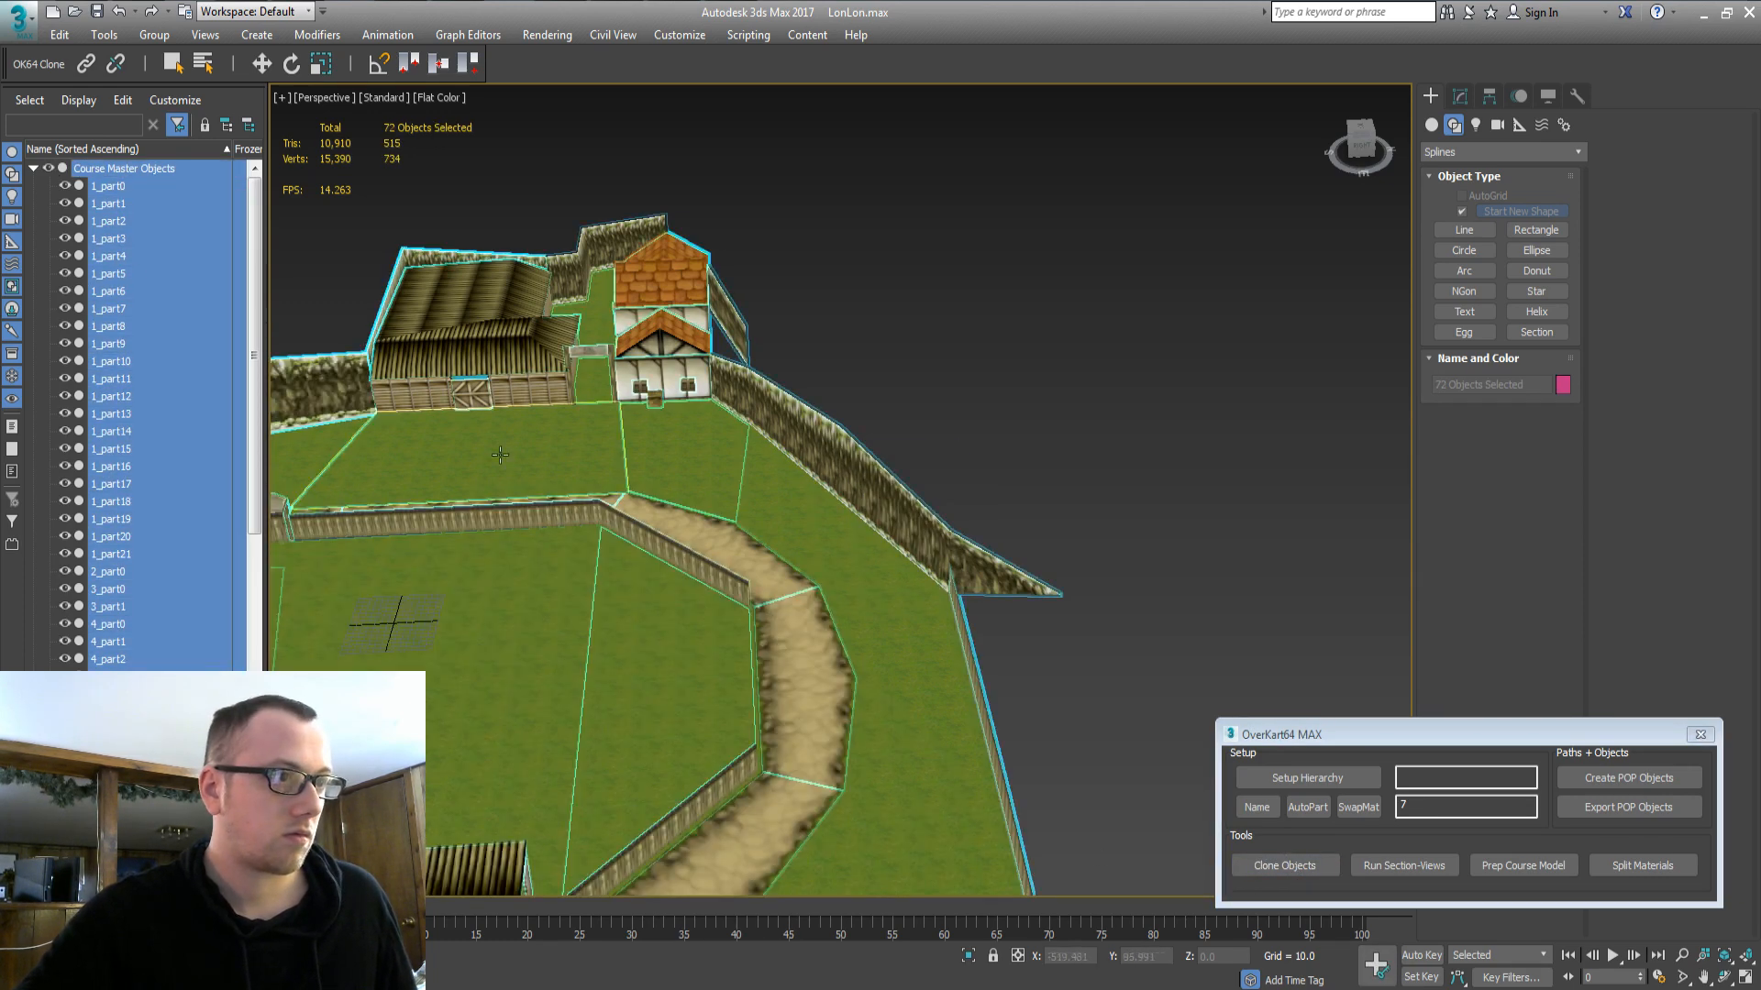
click(610, 514)
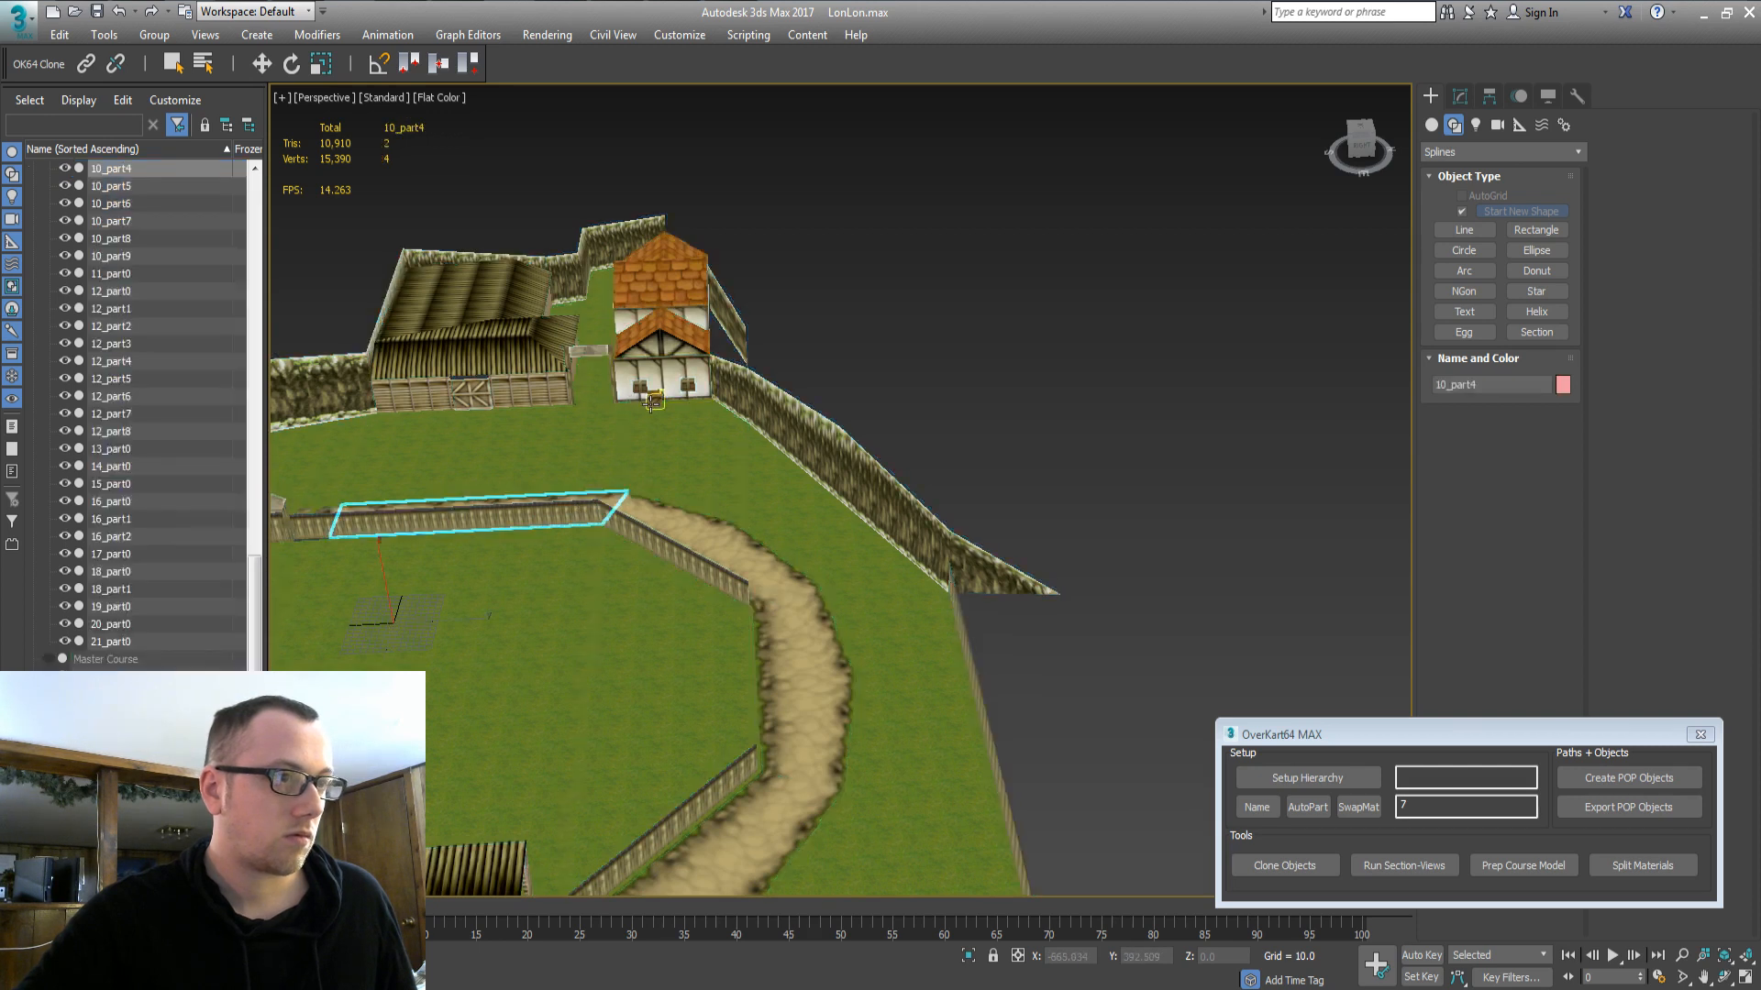
ctrl+click(650, 404)
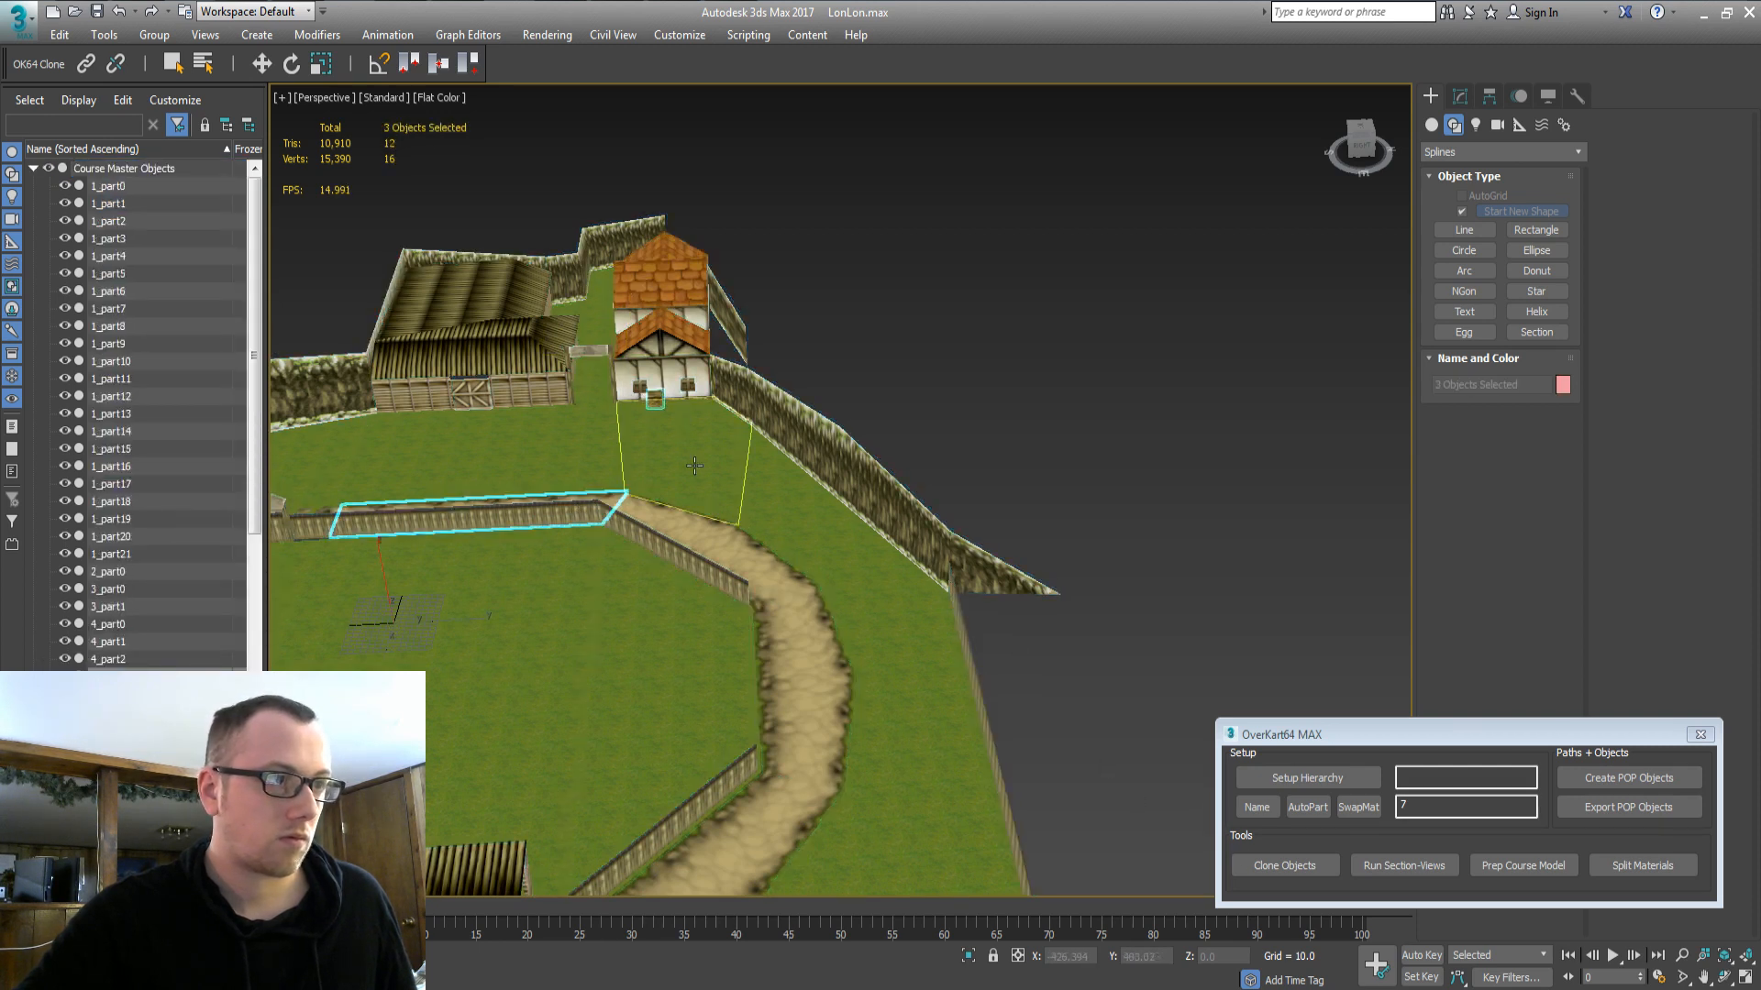
click(1325, 870)
key(Return)
click(91, 169)
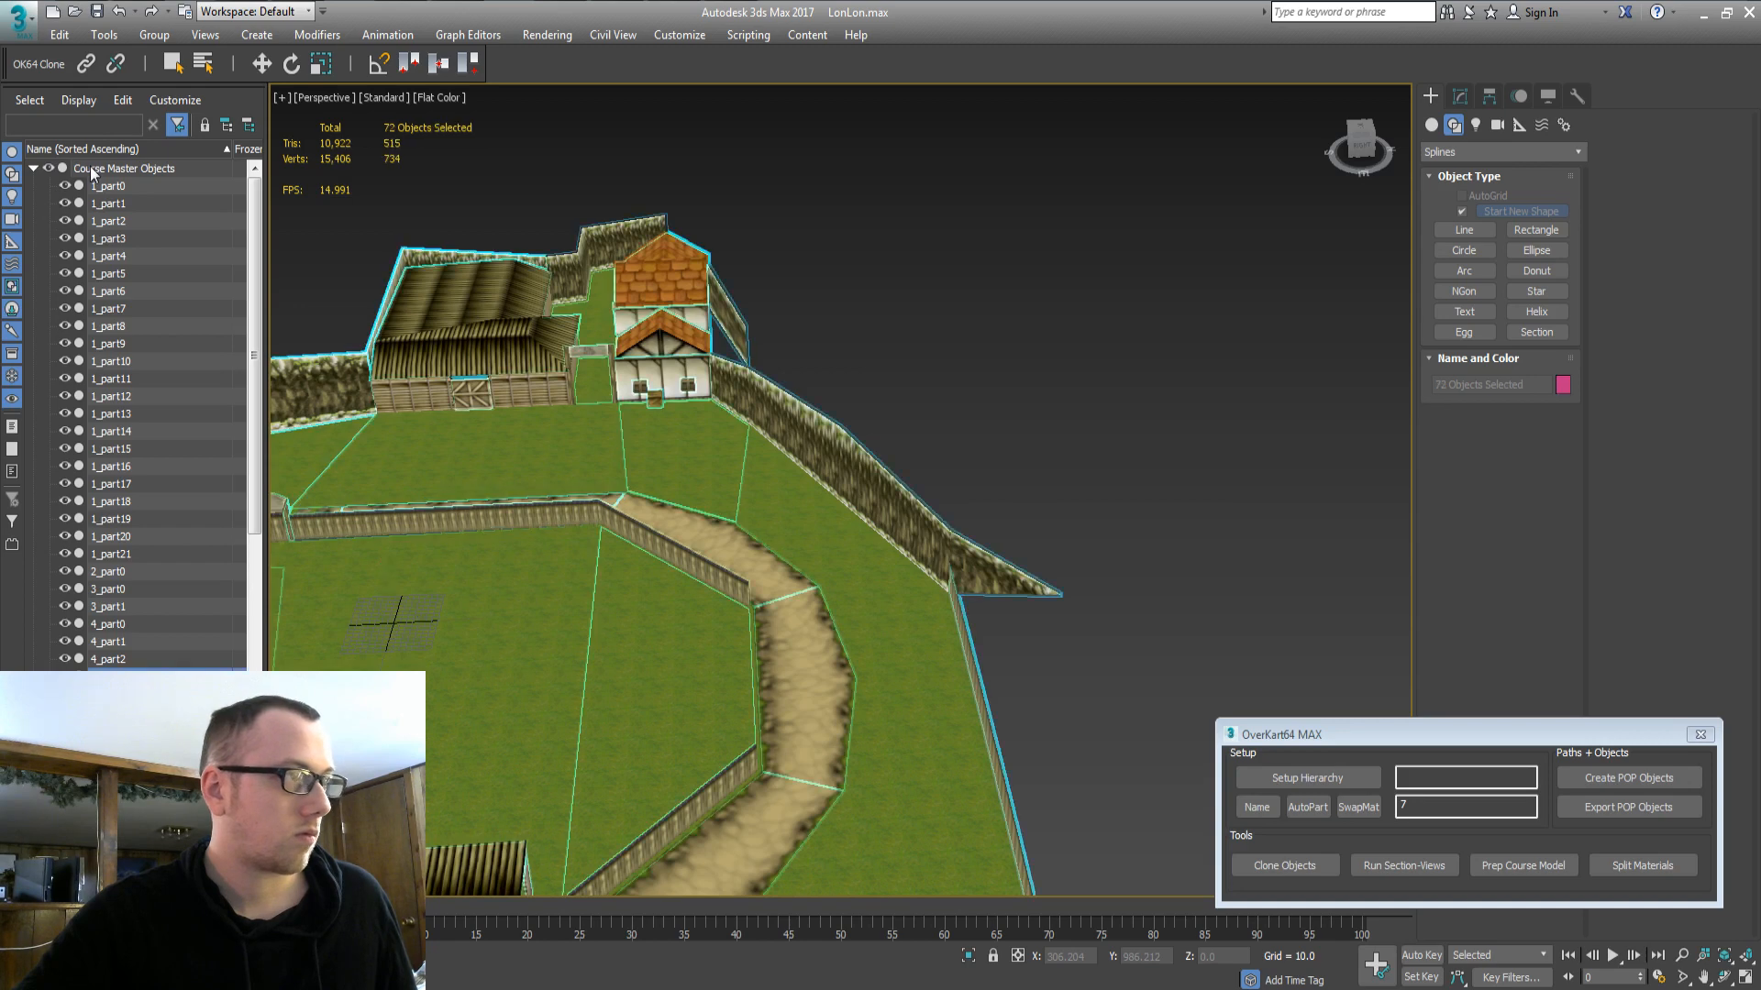
click(49, 167)
click(49, 167)
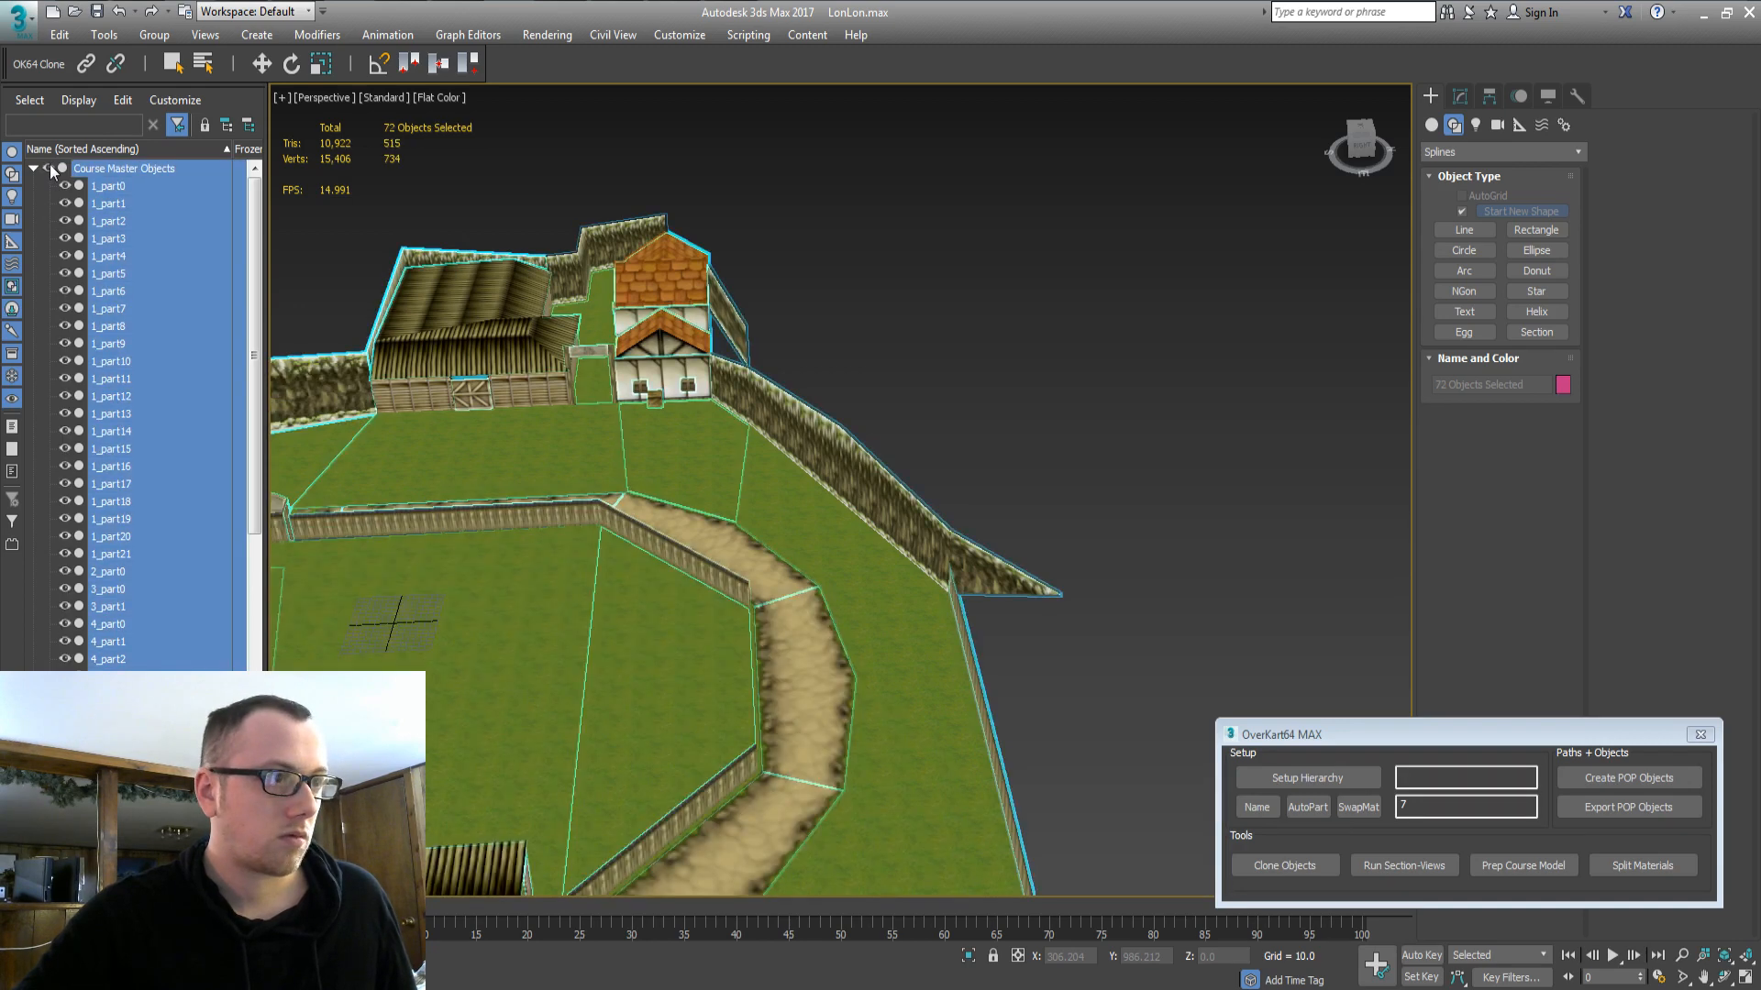
click(50, 167)
click(50, 167)
click(49, 167)
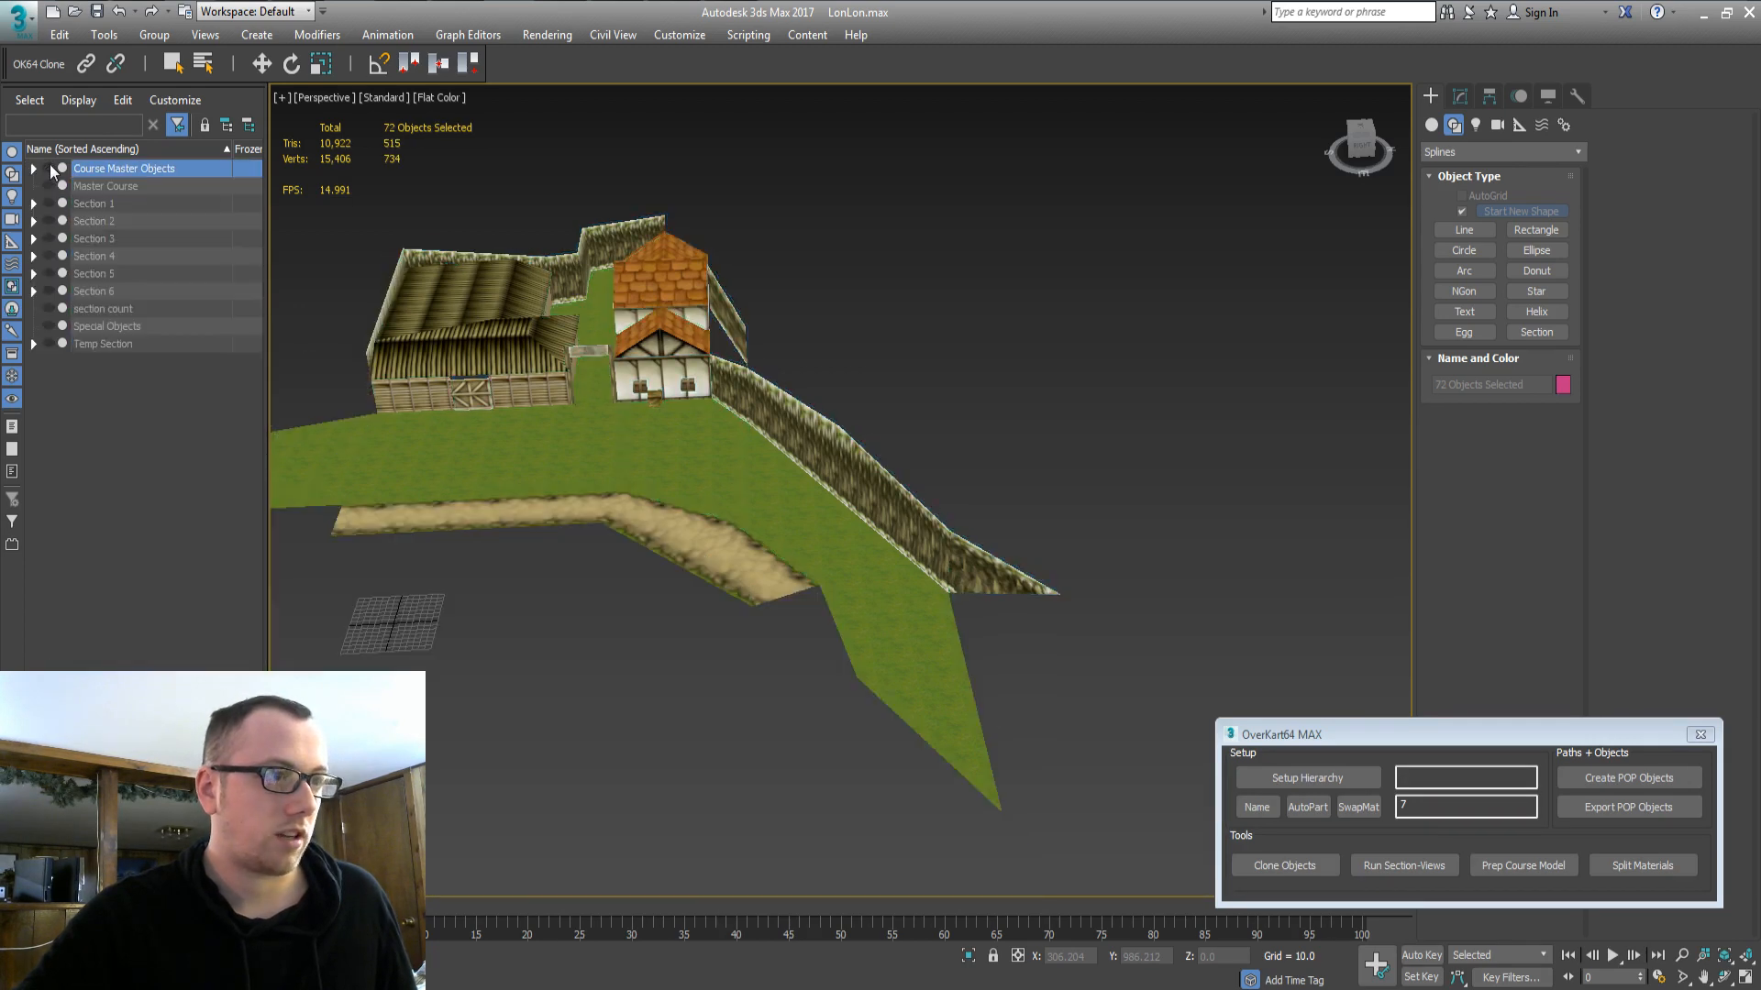
Drag the eight cloned parts from Temp Section onto Section 6 West, then collapse Section 6.
double_click(50, 166)
double_click(50, 166)
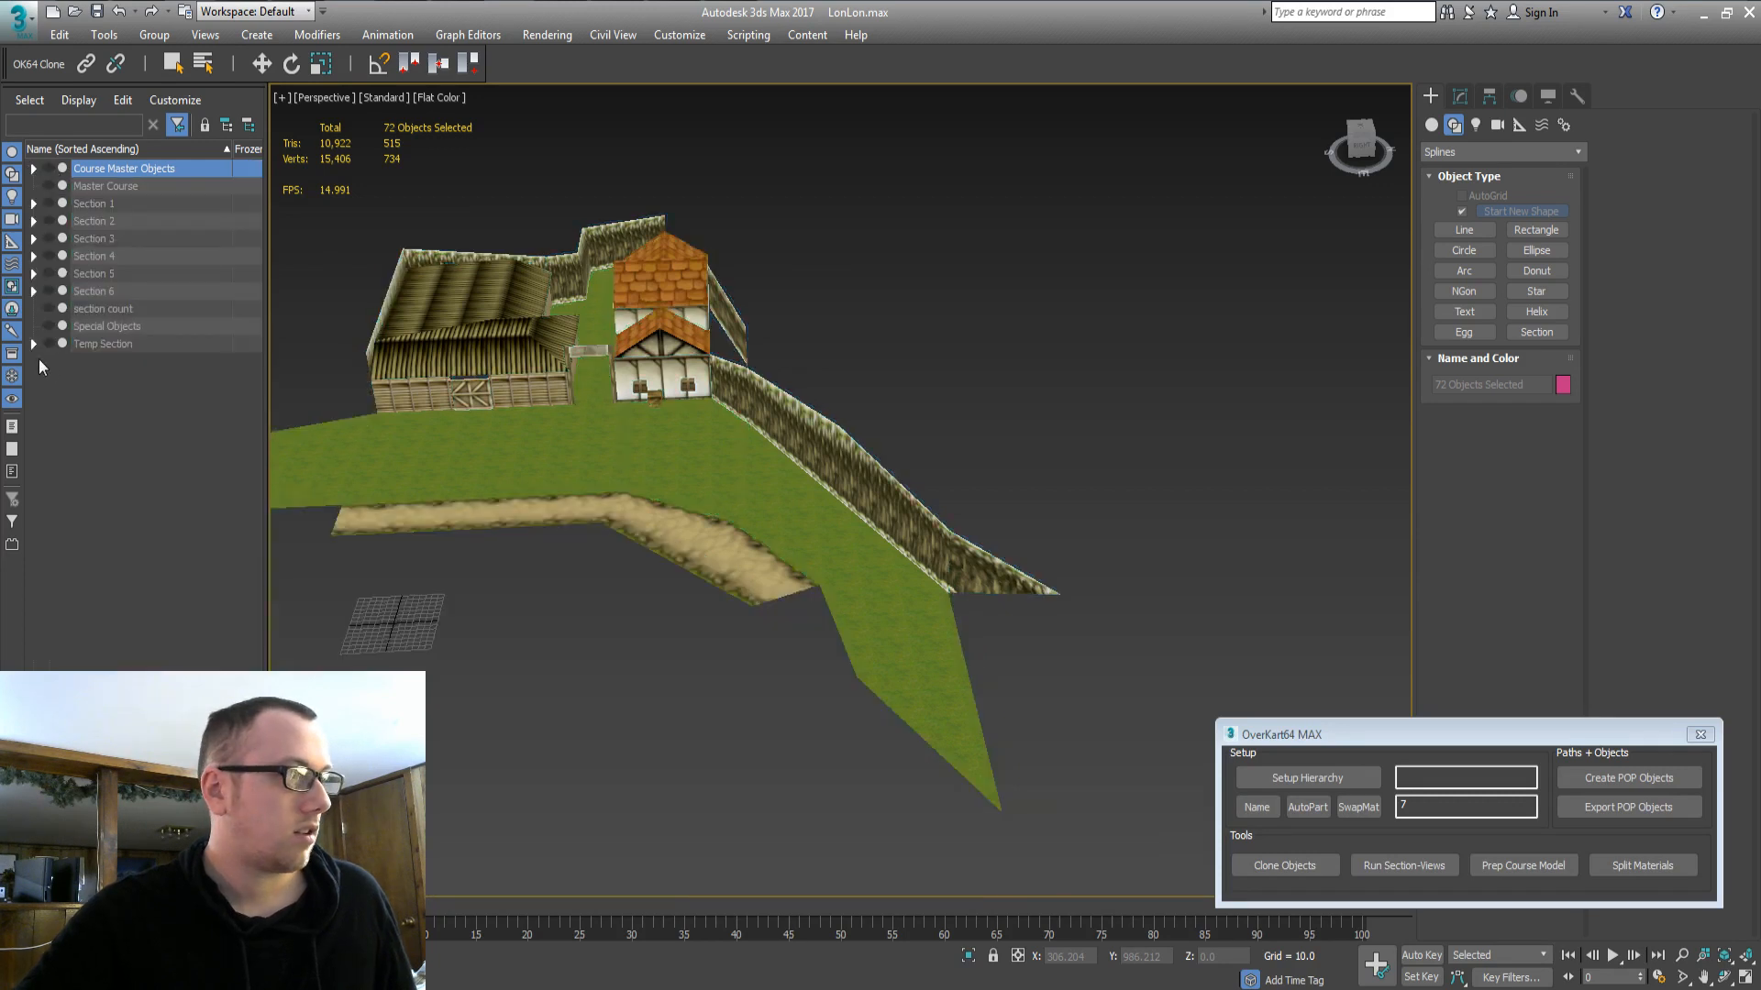
click(34, 291)
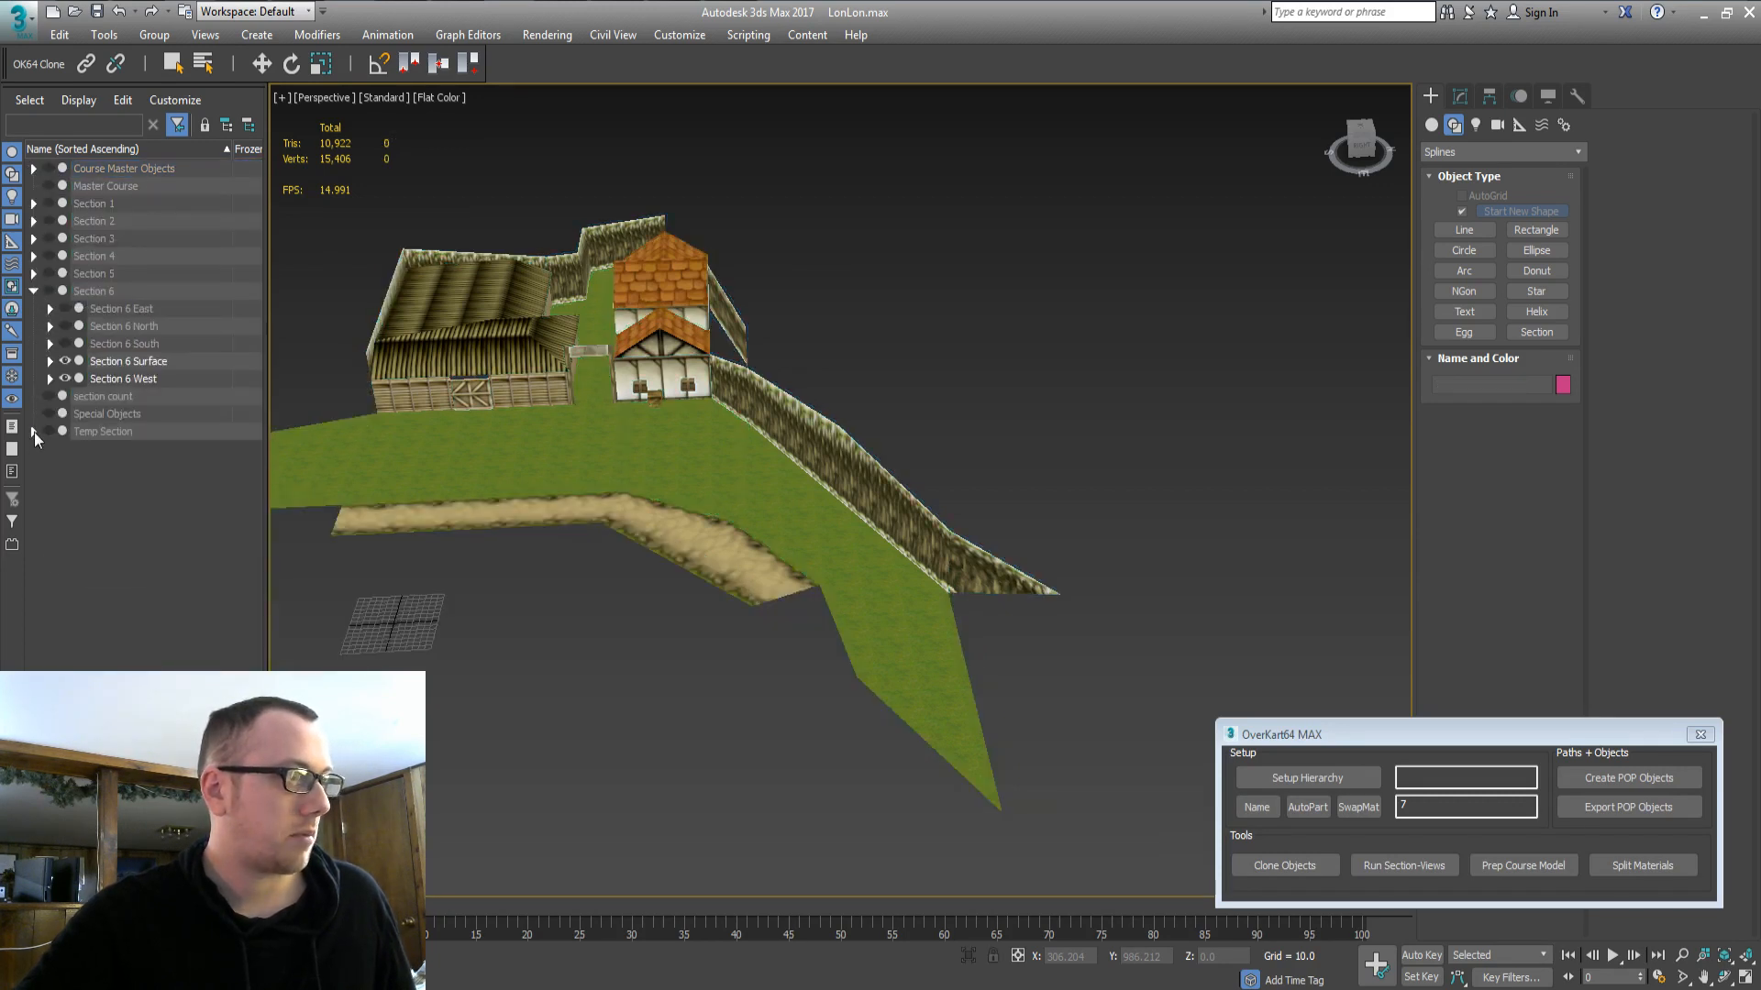
click(34, 431)
click(108, 448)
shift+click(111, 572)
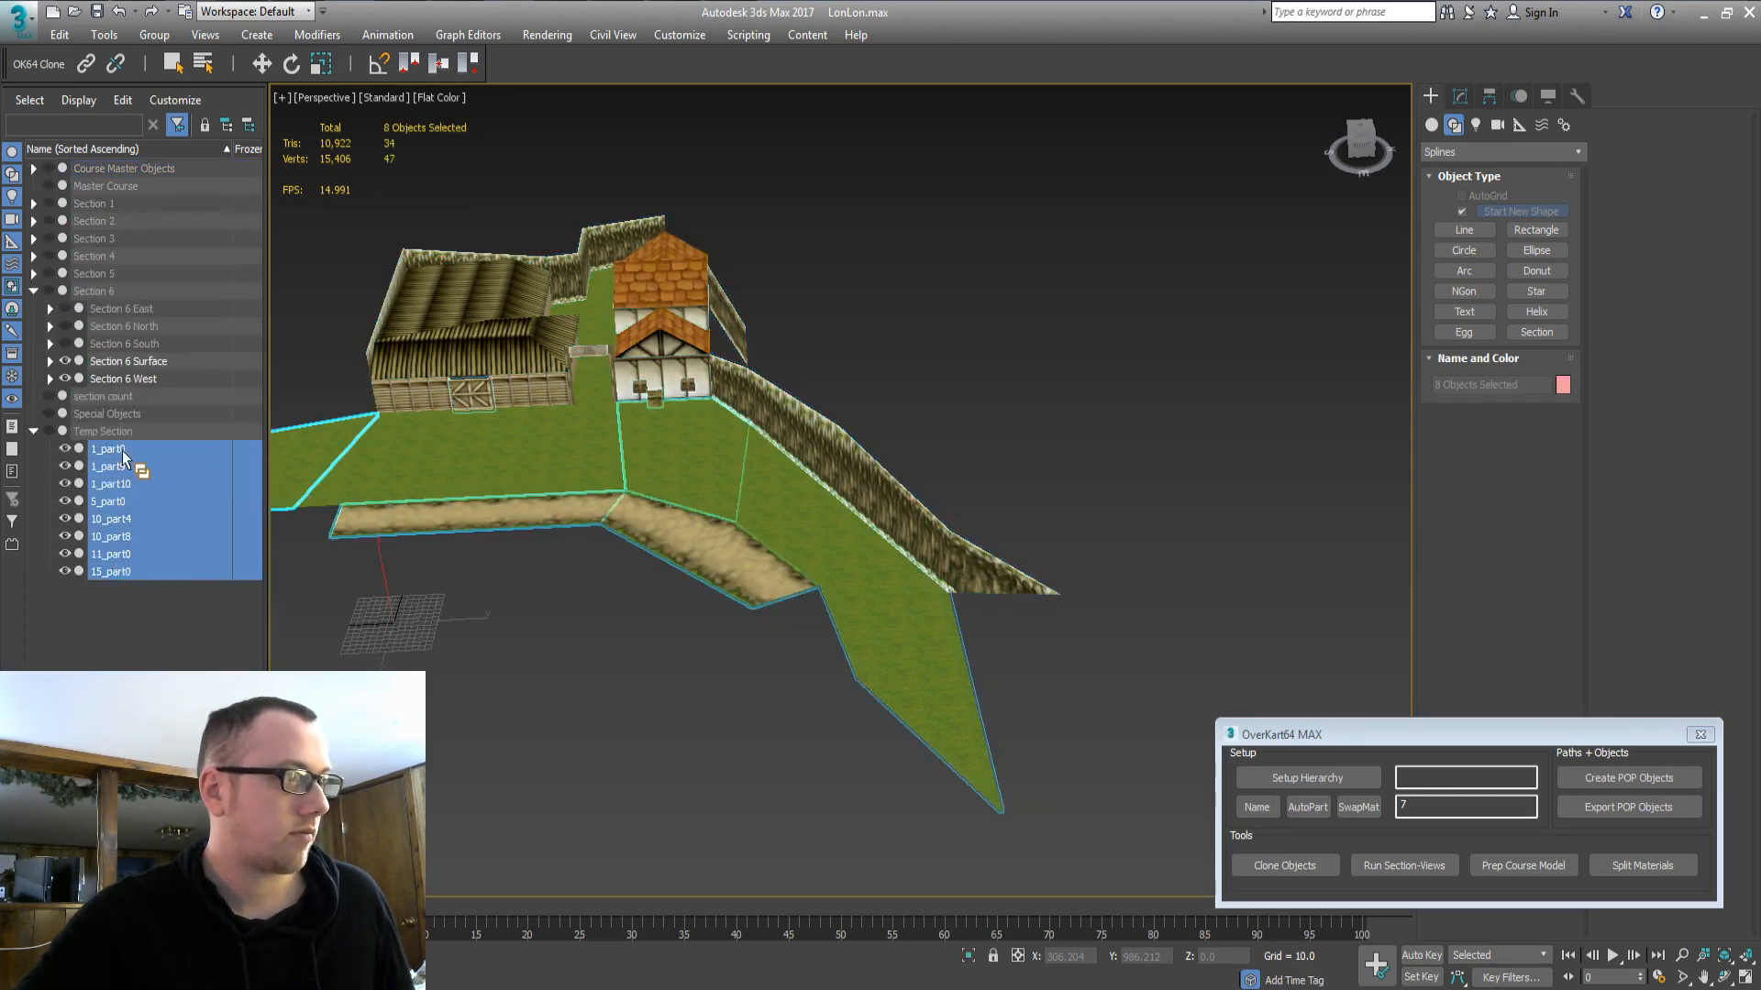
drag(120, 376, 117, 378)
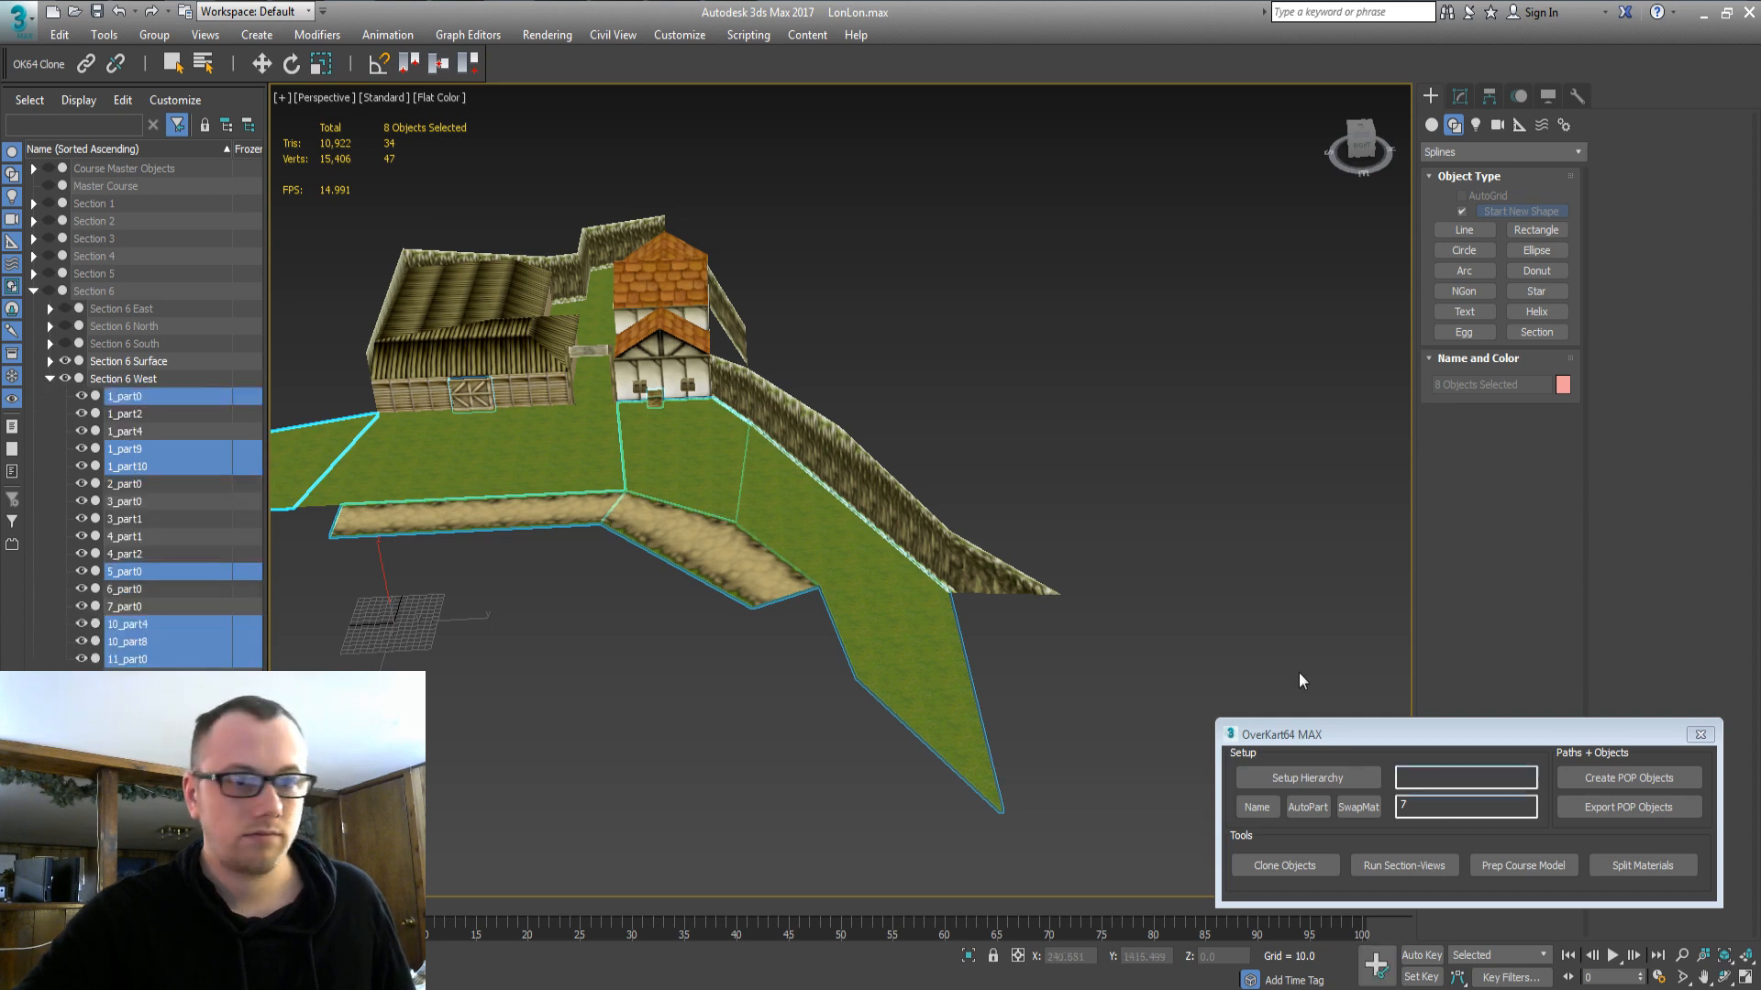
middle_drag(1131, 495, 1158, 484)
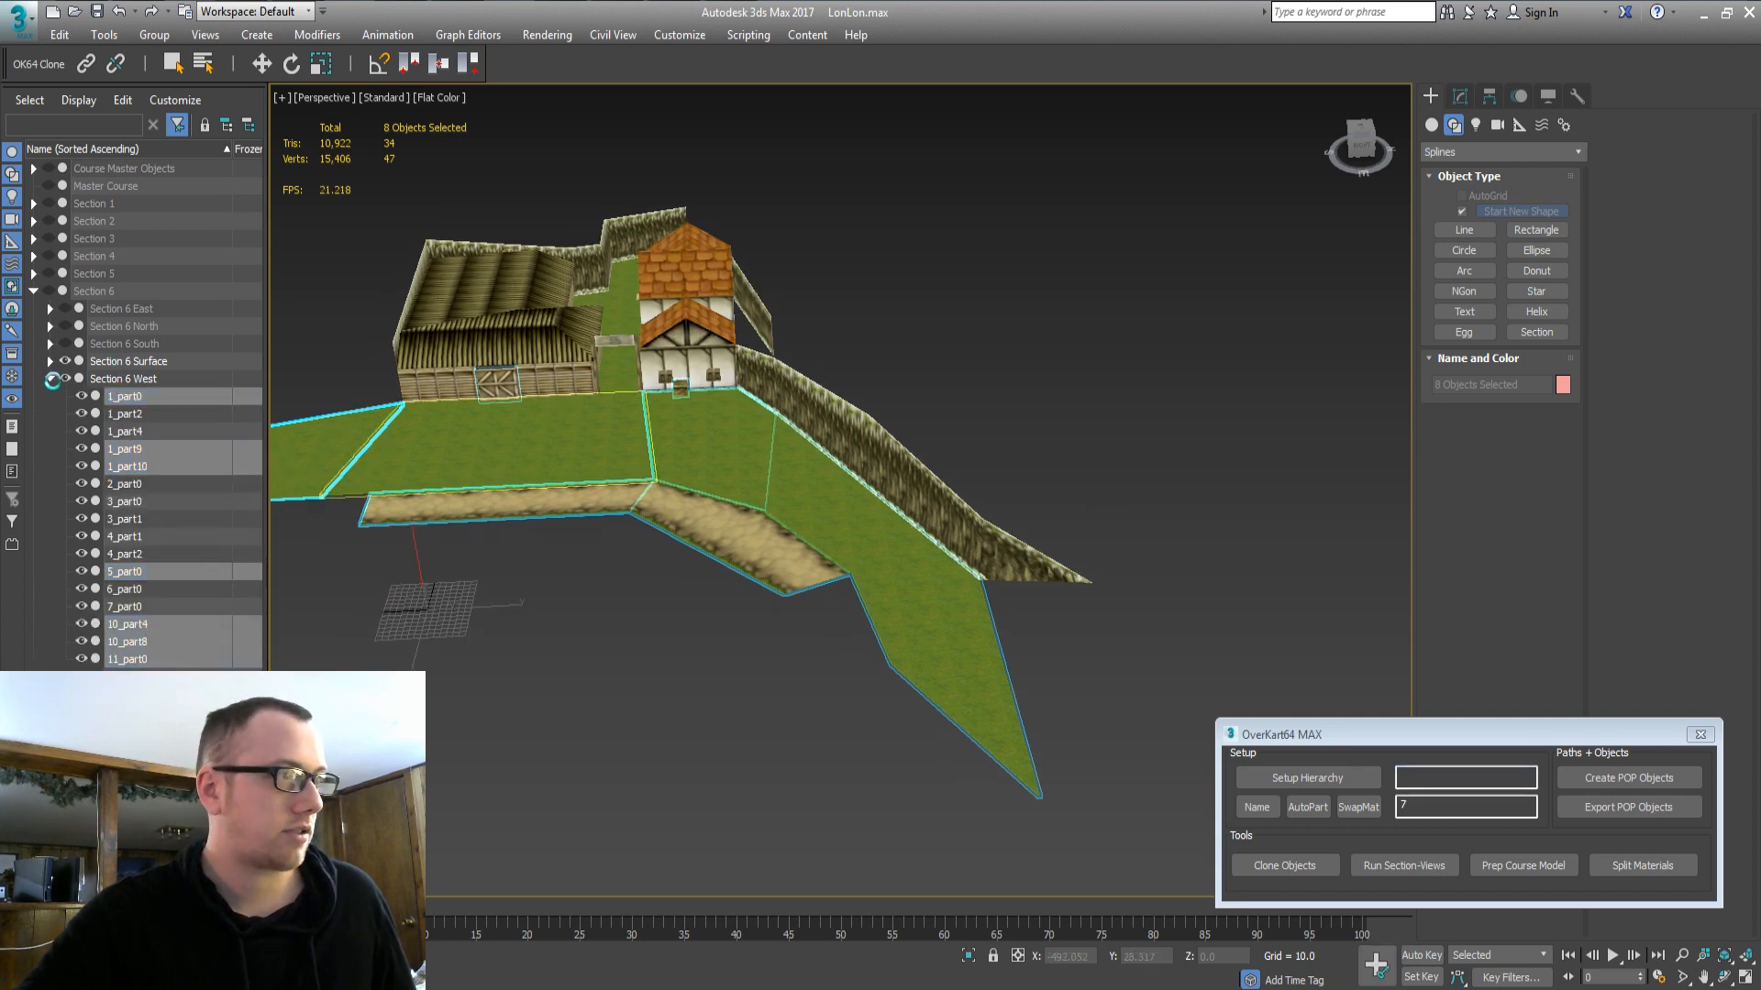
click(51, 379)
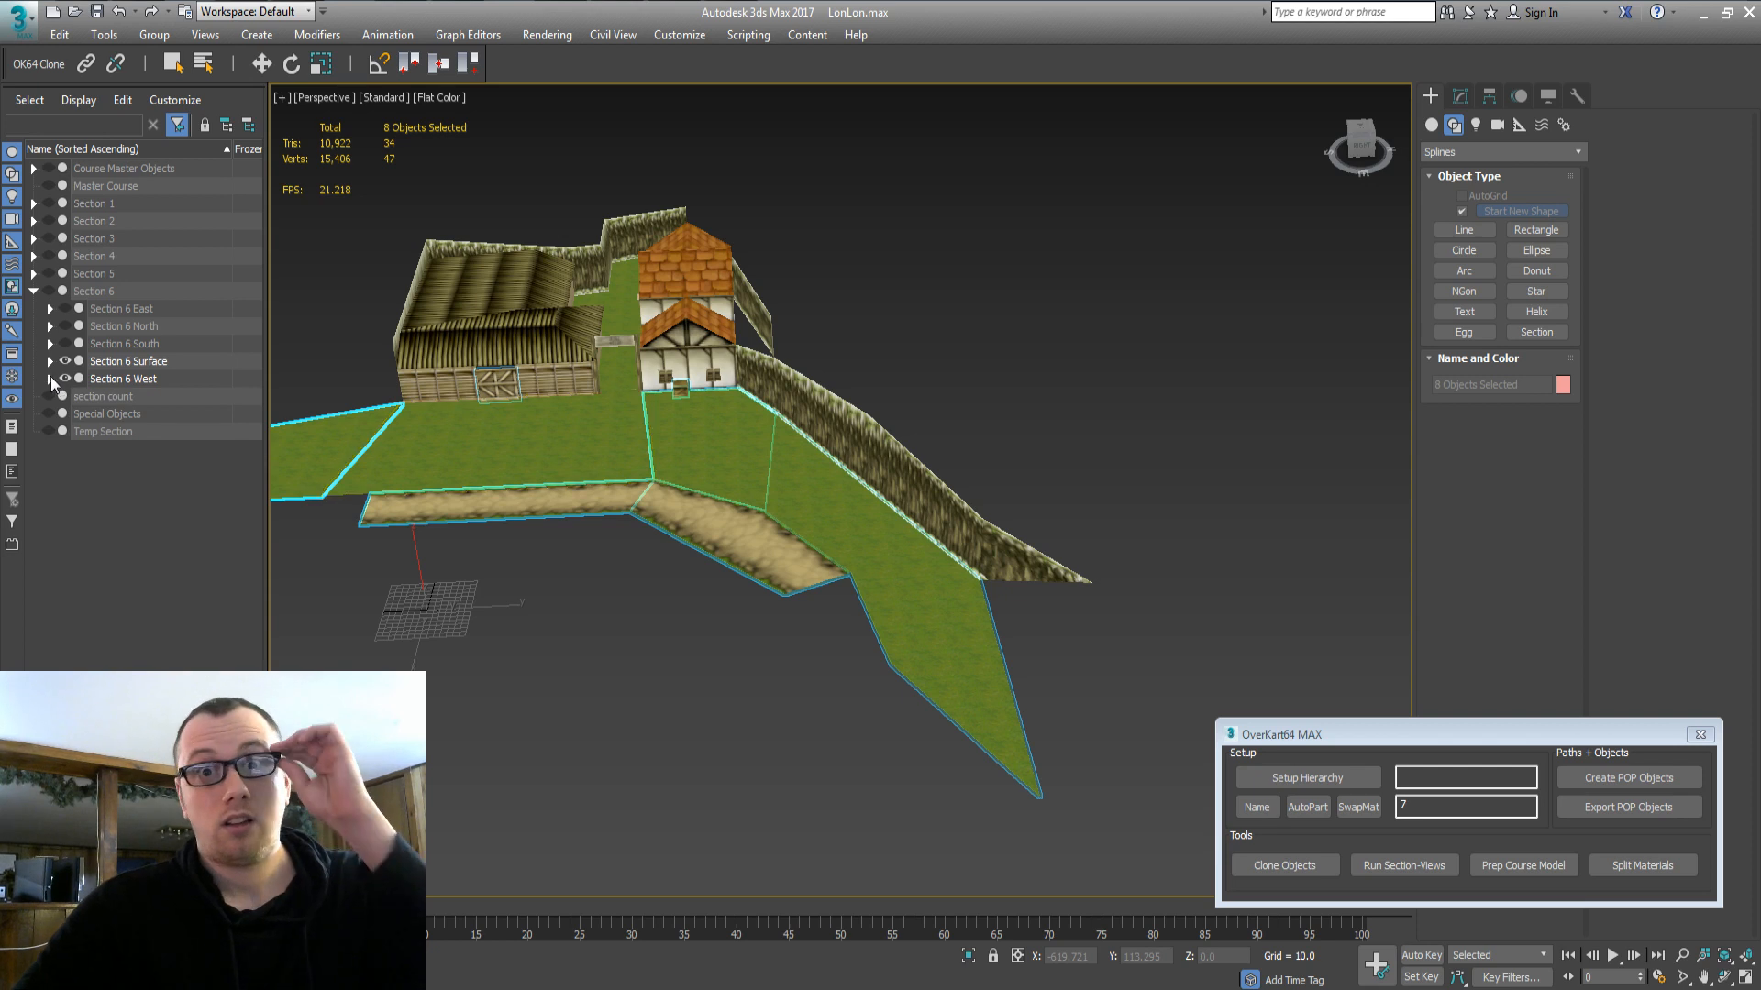
click(32, 292)
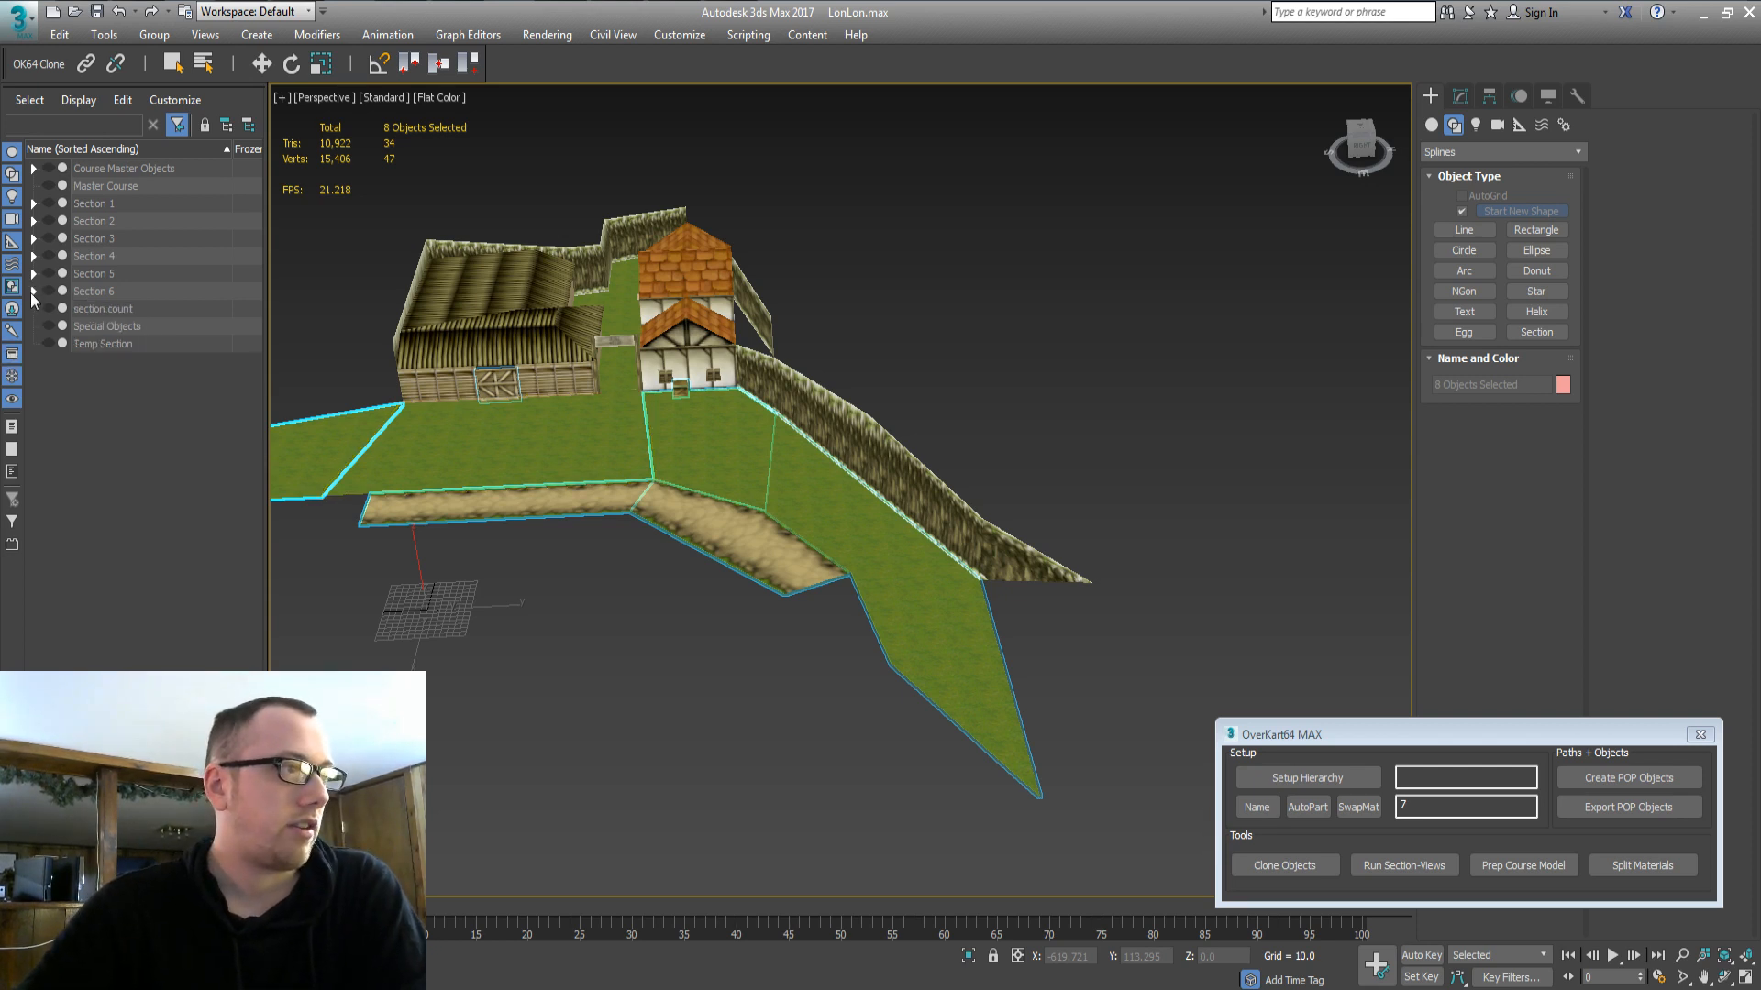
middle_drag(883, 334, 902, 319)
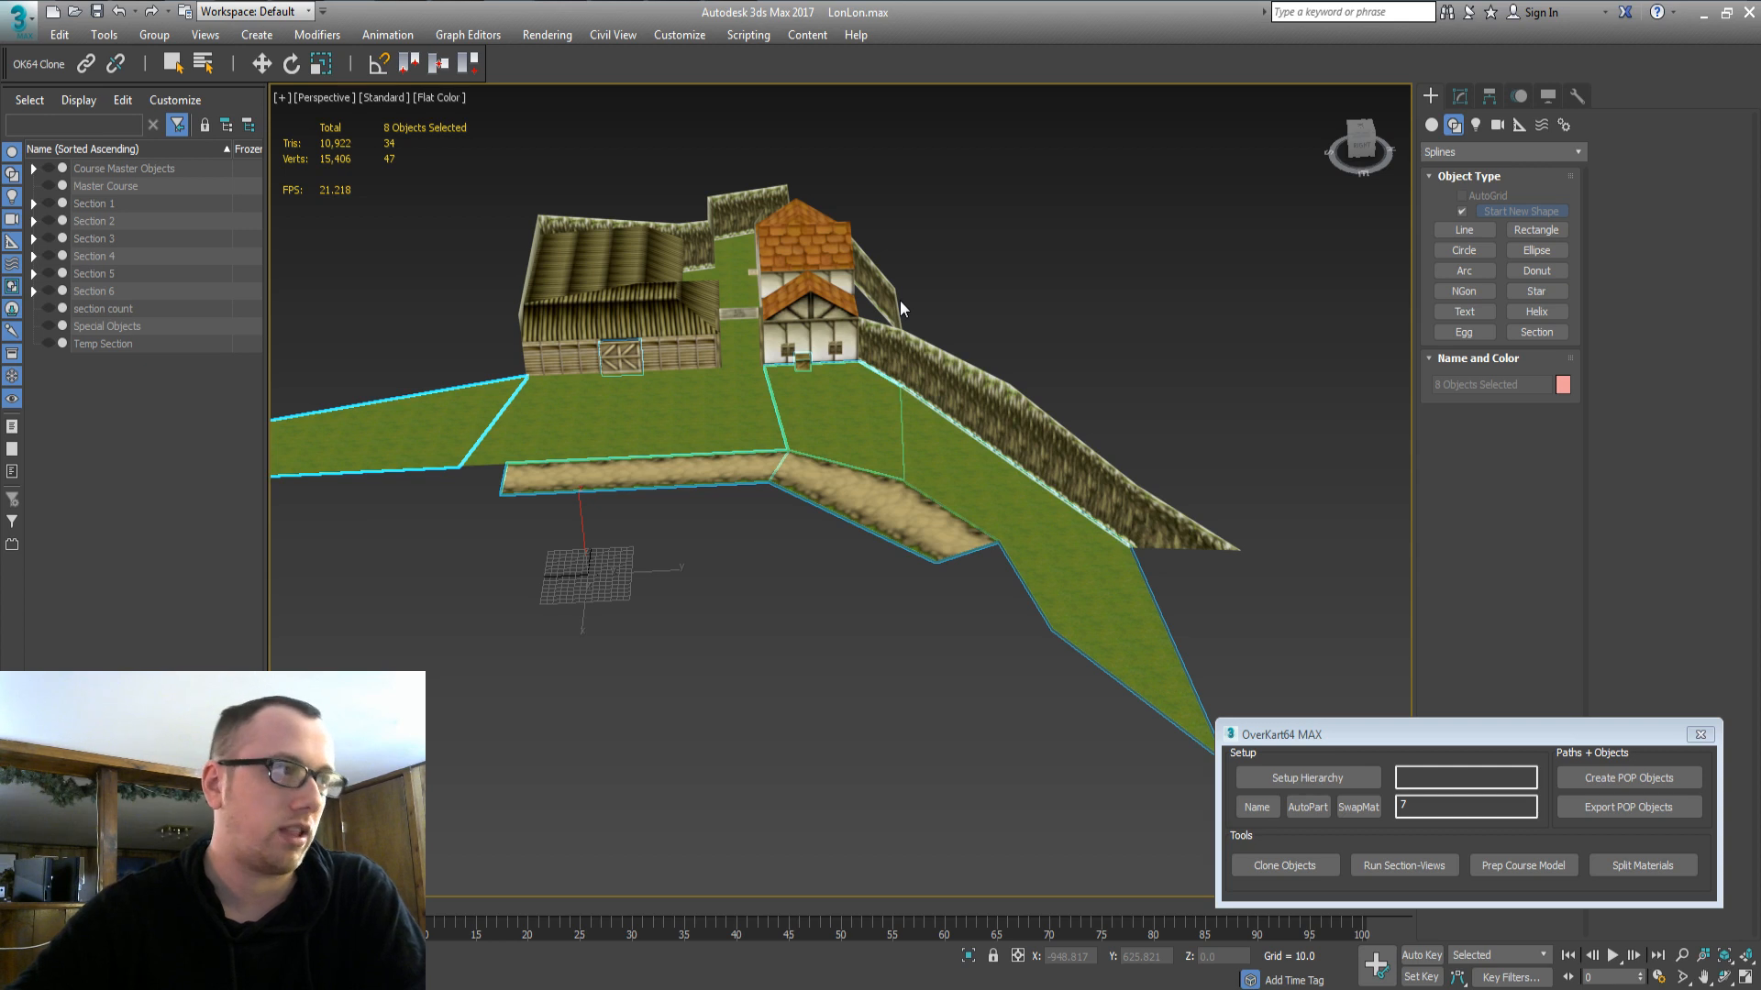
Expand Section 3 to list its groups, briefly expanding and collapsing Section 3 North.
click(32, 239)
click(49, 273)
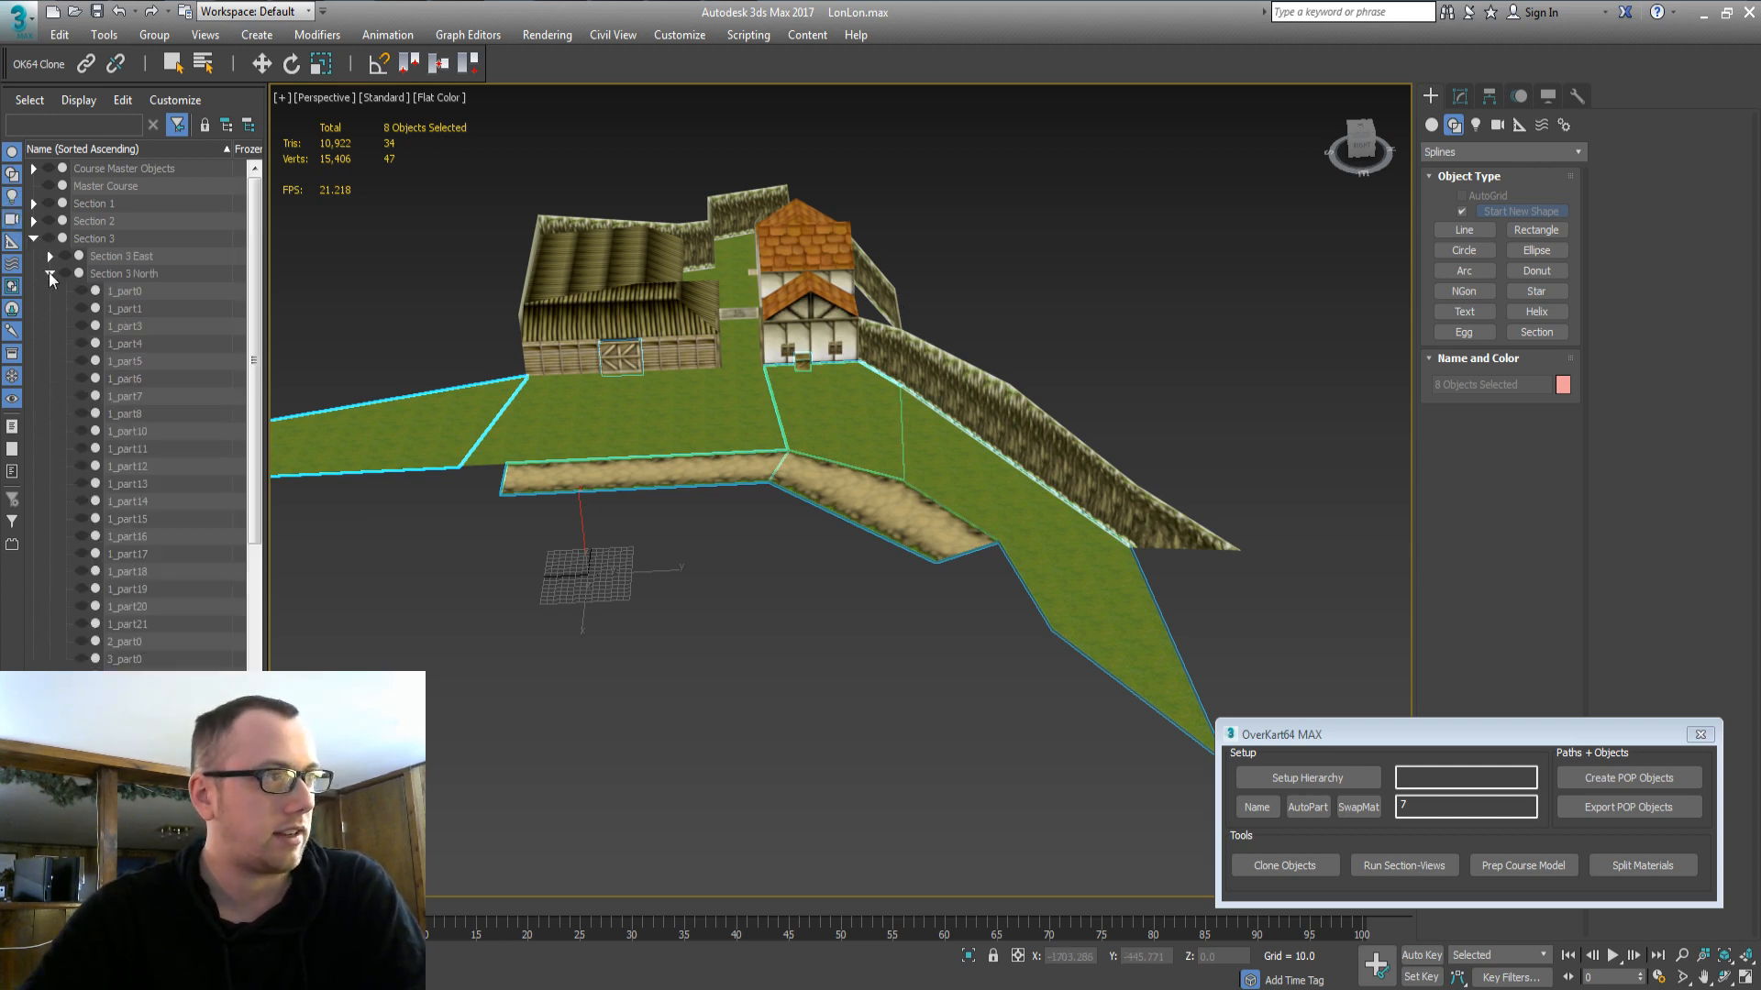
click(49, 273)
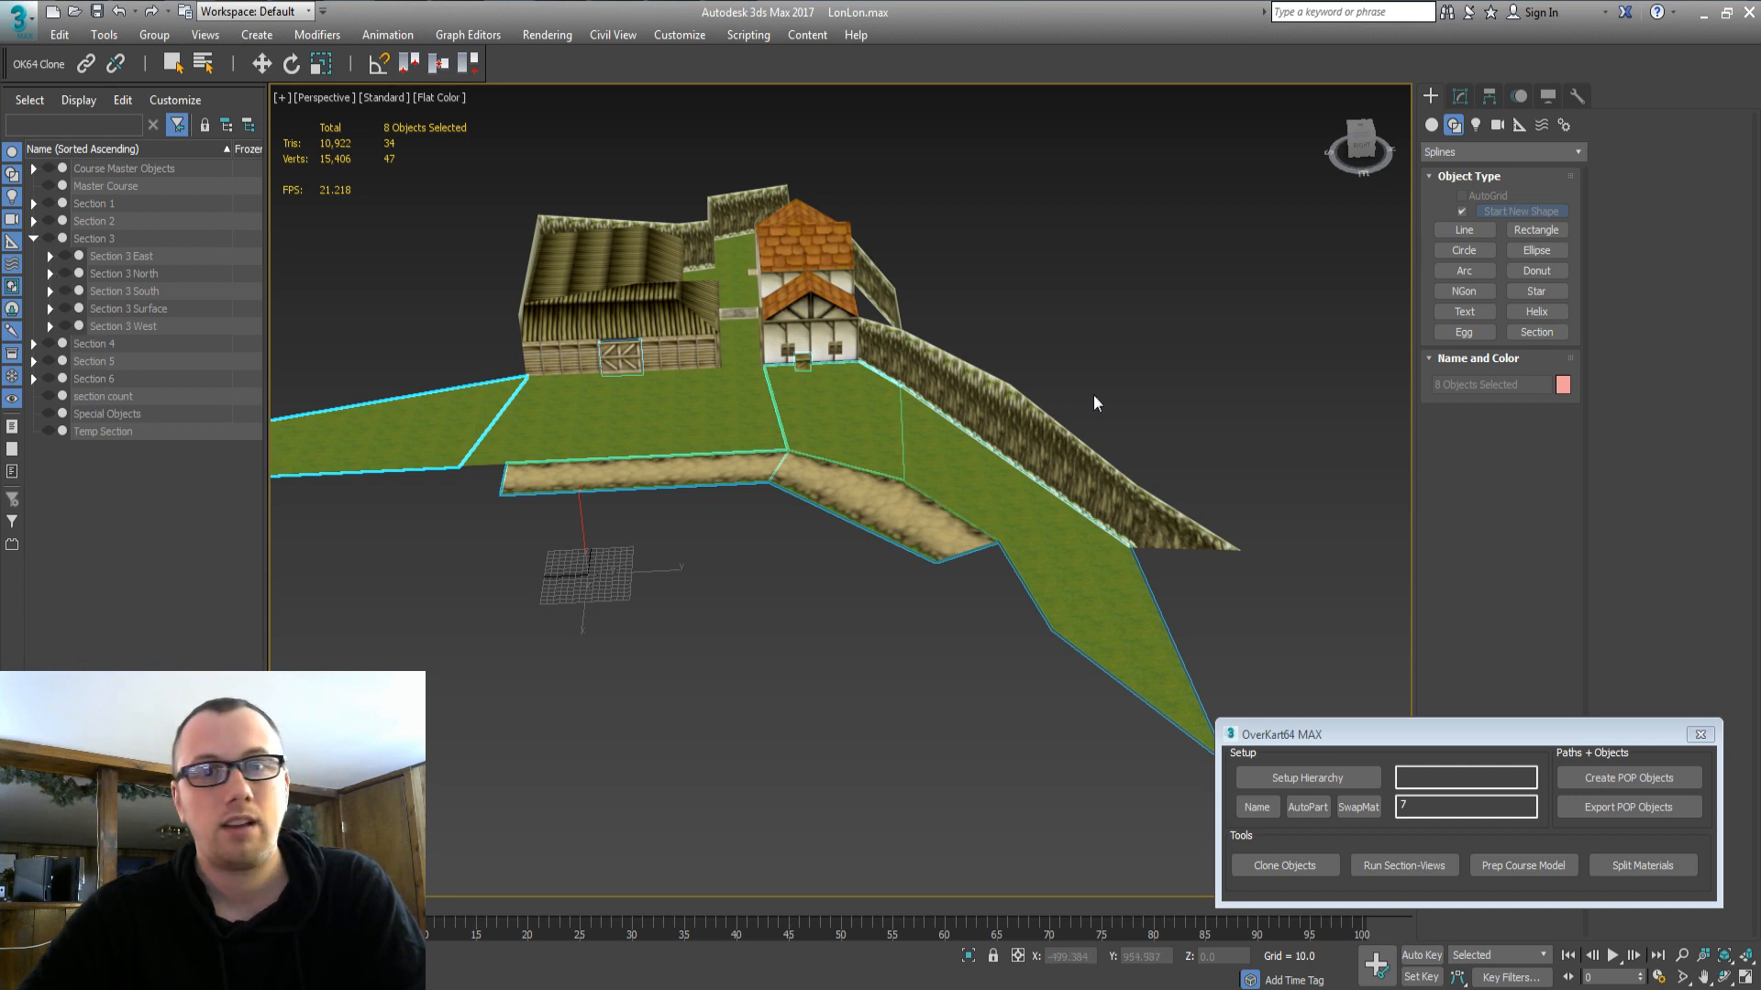